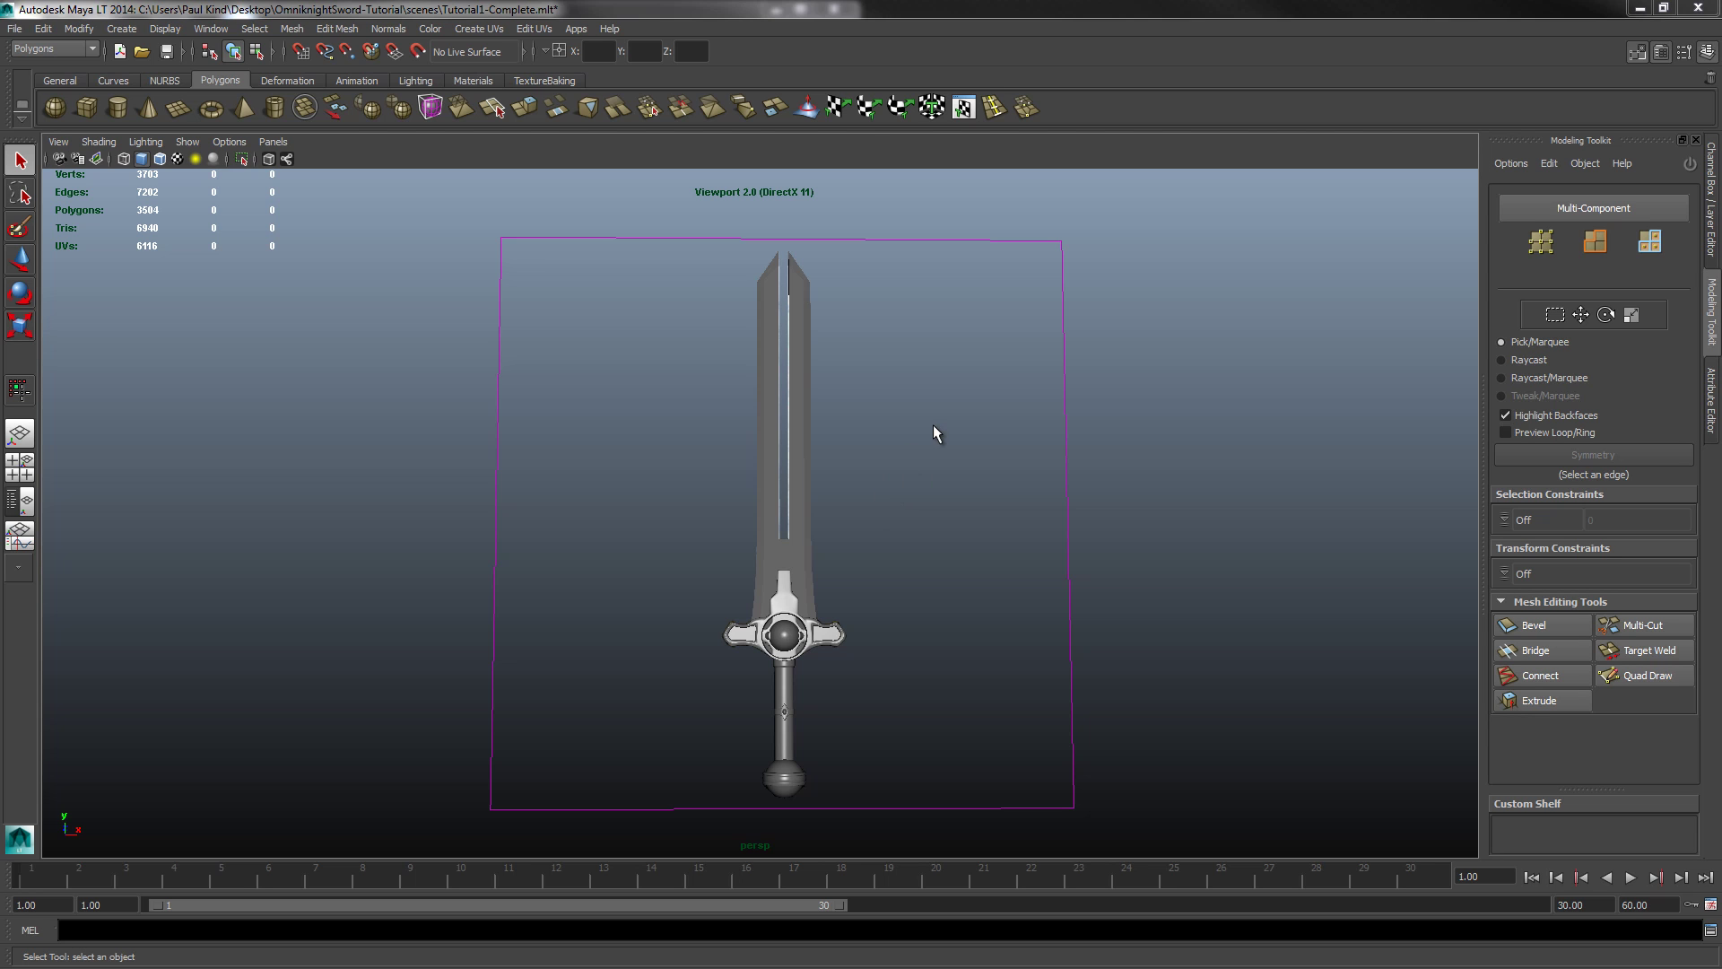
Step: Select the sword's cross-guard and examine its topology around the central ring and the recessed arm panels
alt+drag(920, 420, 835, 476)
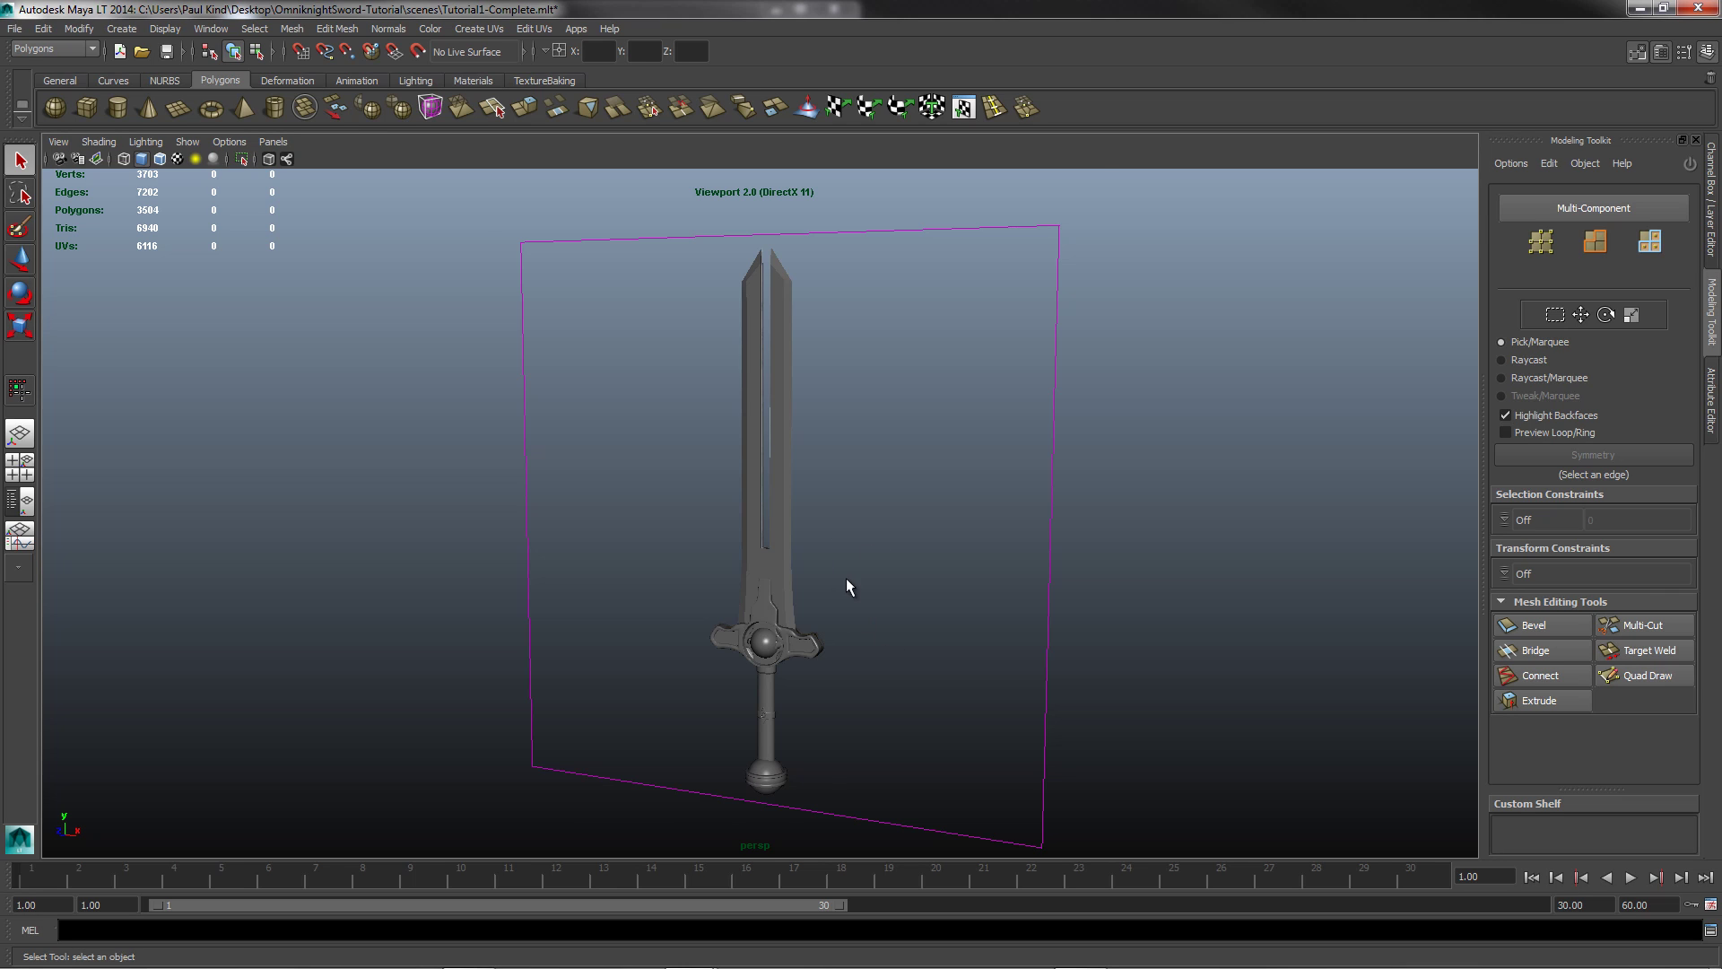
scroll(790, 409, up, 2)
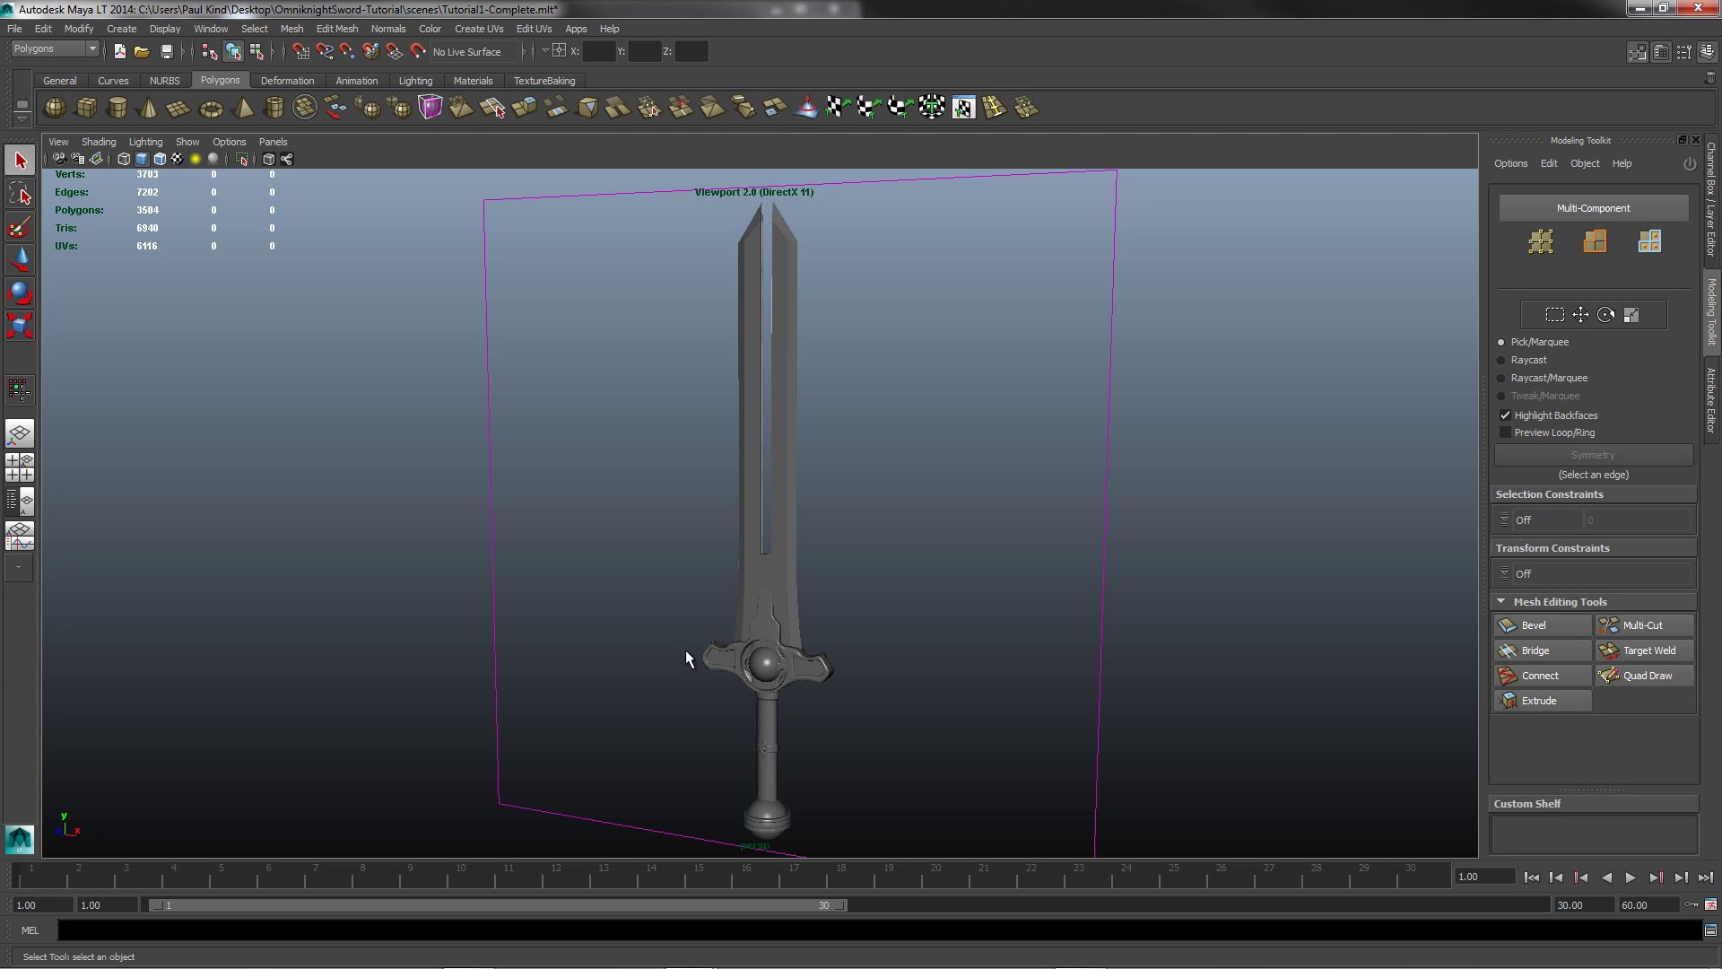
alt+drag(685, 658, 710, 630)
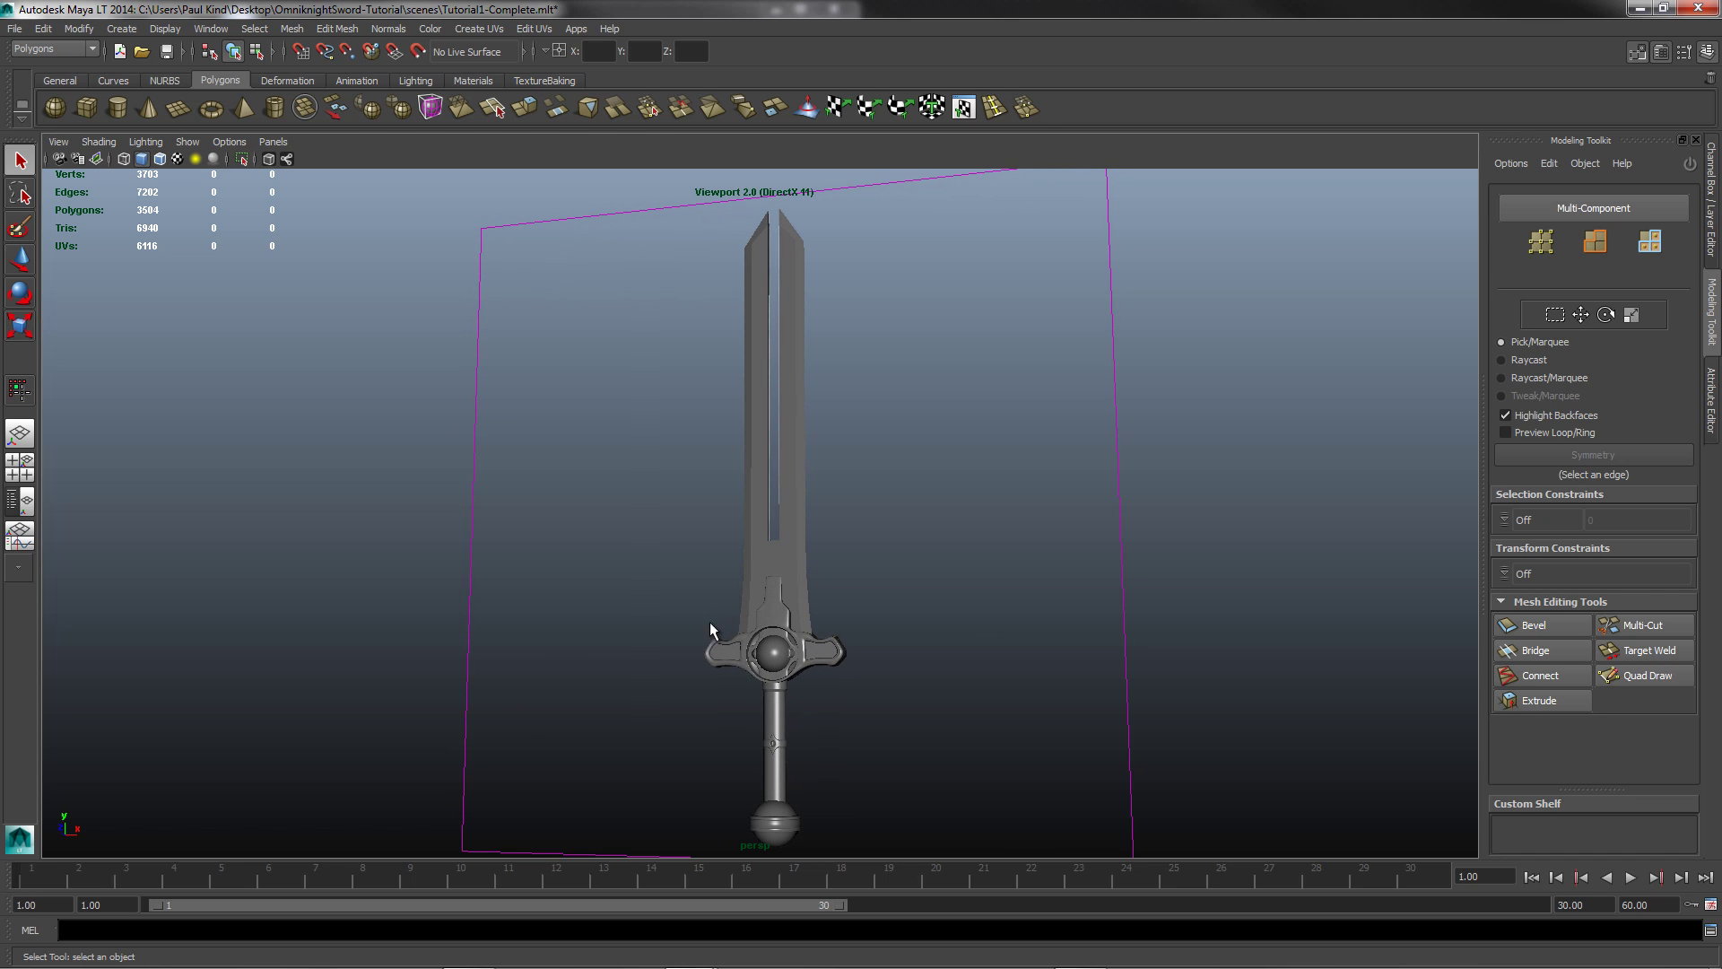
click(801, 674)
alt+right_drag(807, 682, 832, 674)
key(f)
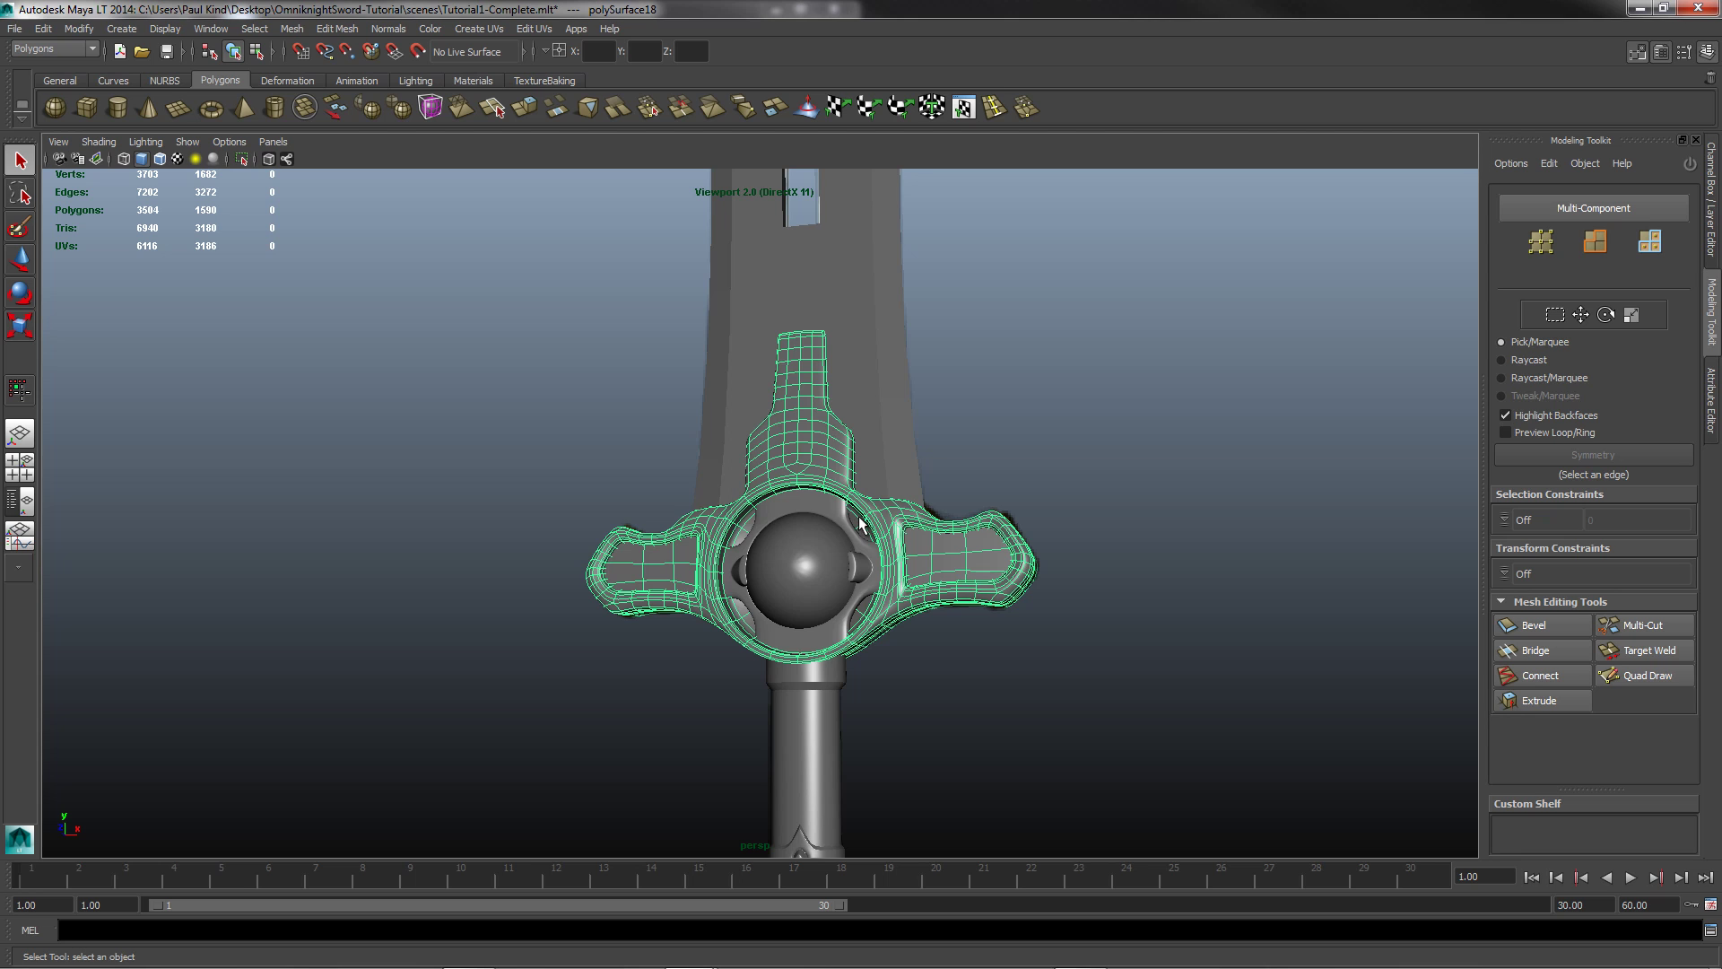
scroll(848, 514, up, 3)
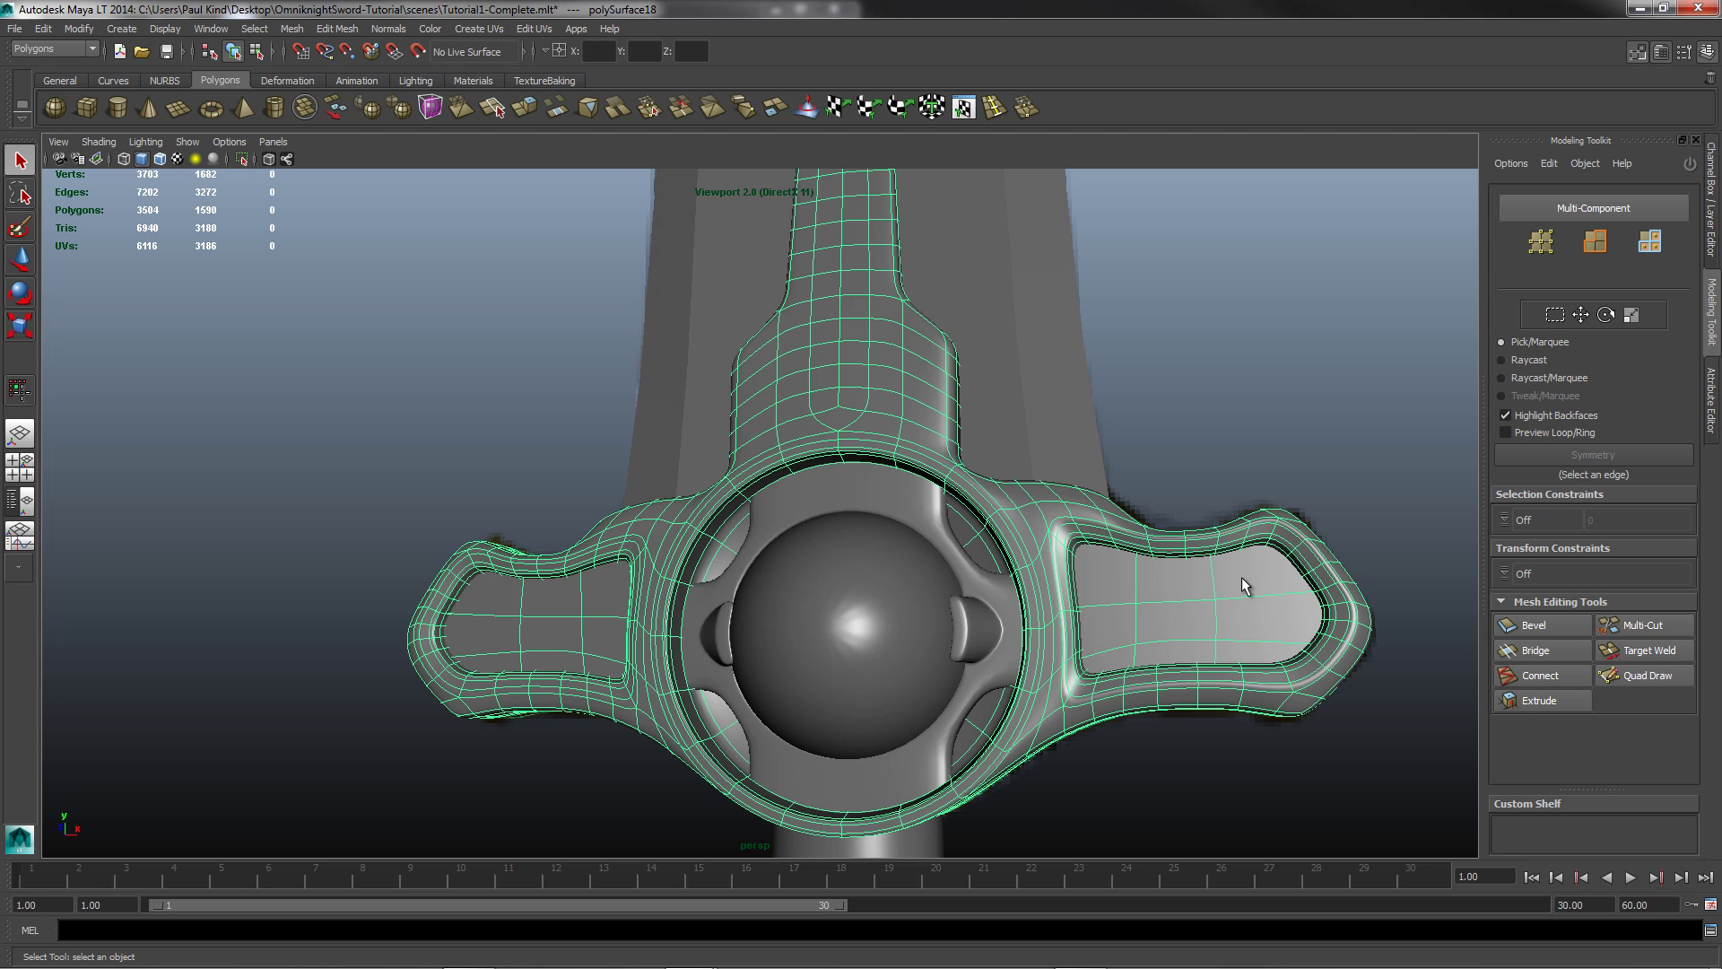
alt+drag(1249, 588, 1198, 587)
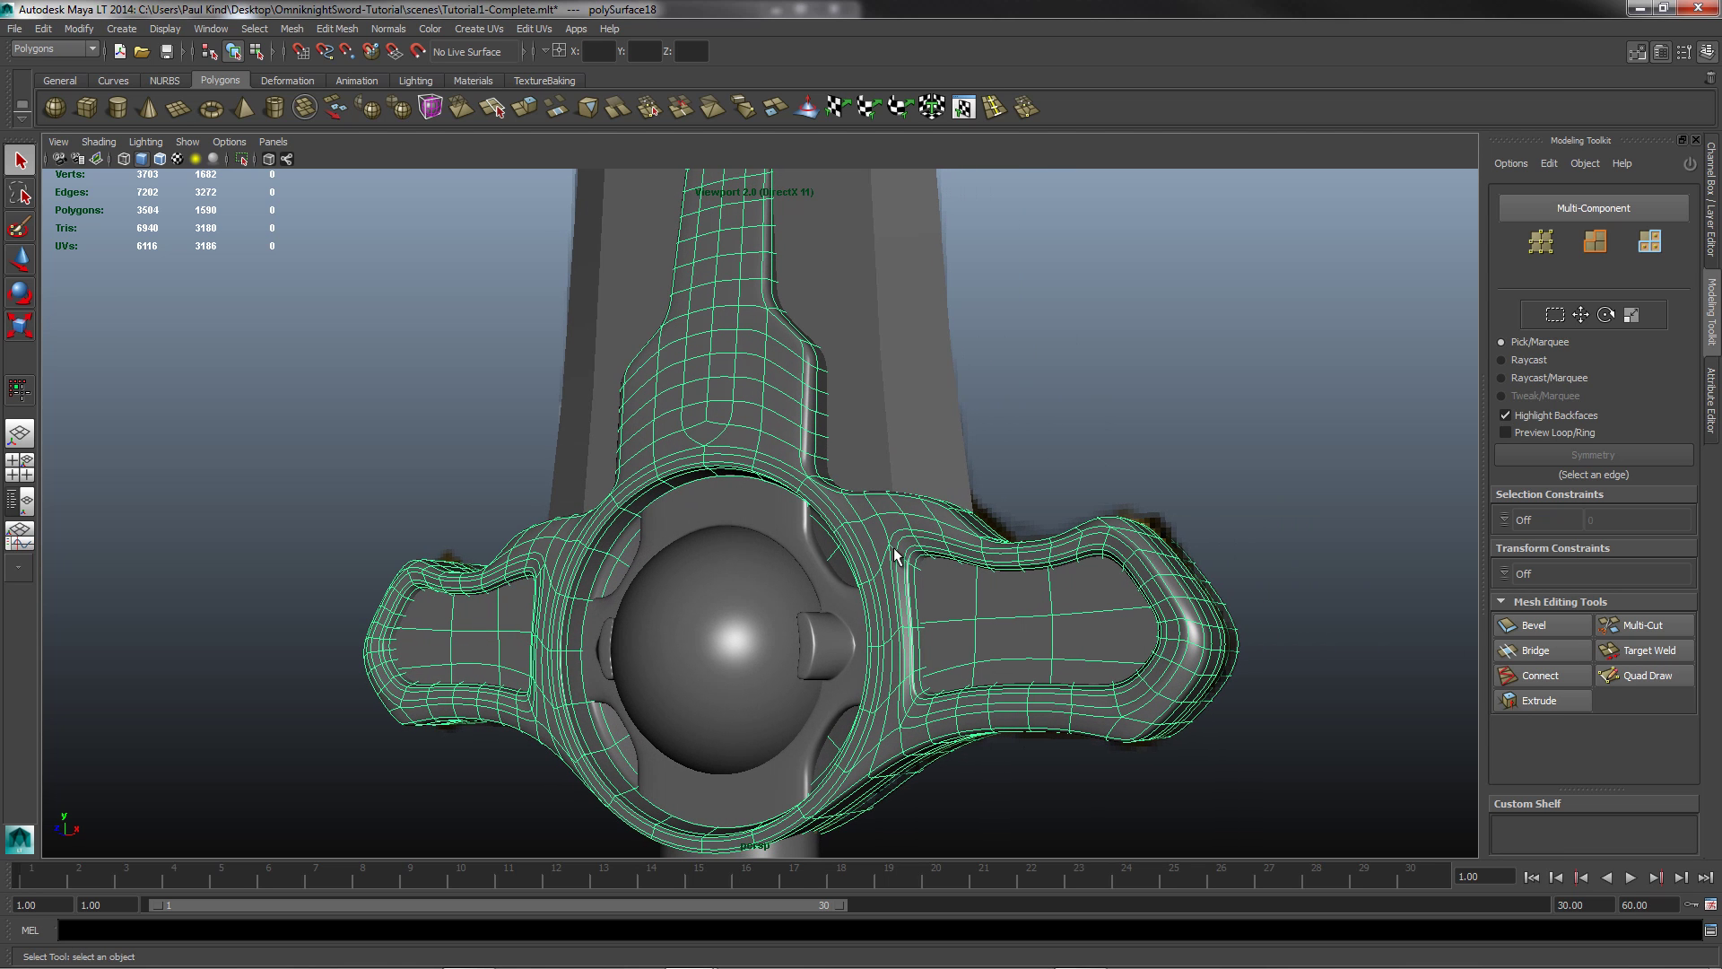
scroll(909, 634, up, 4)
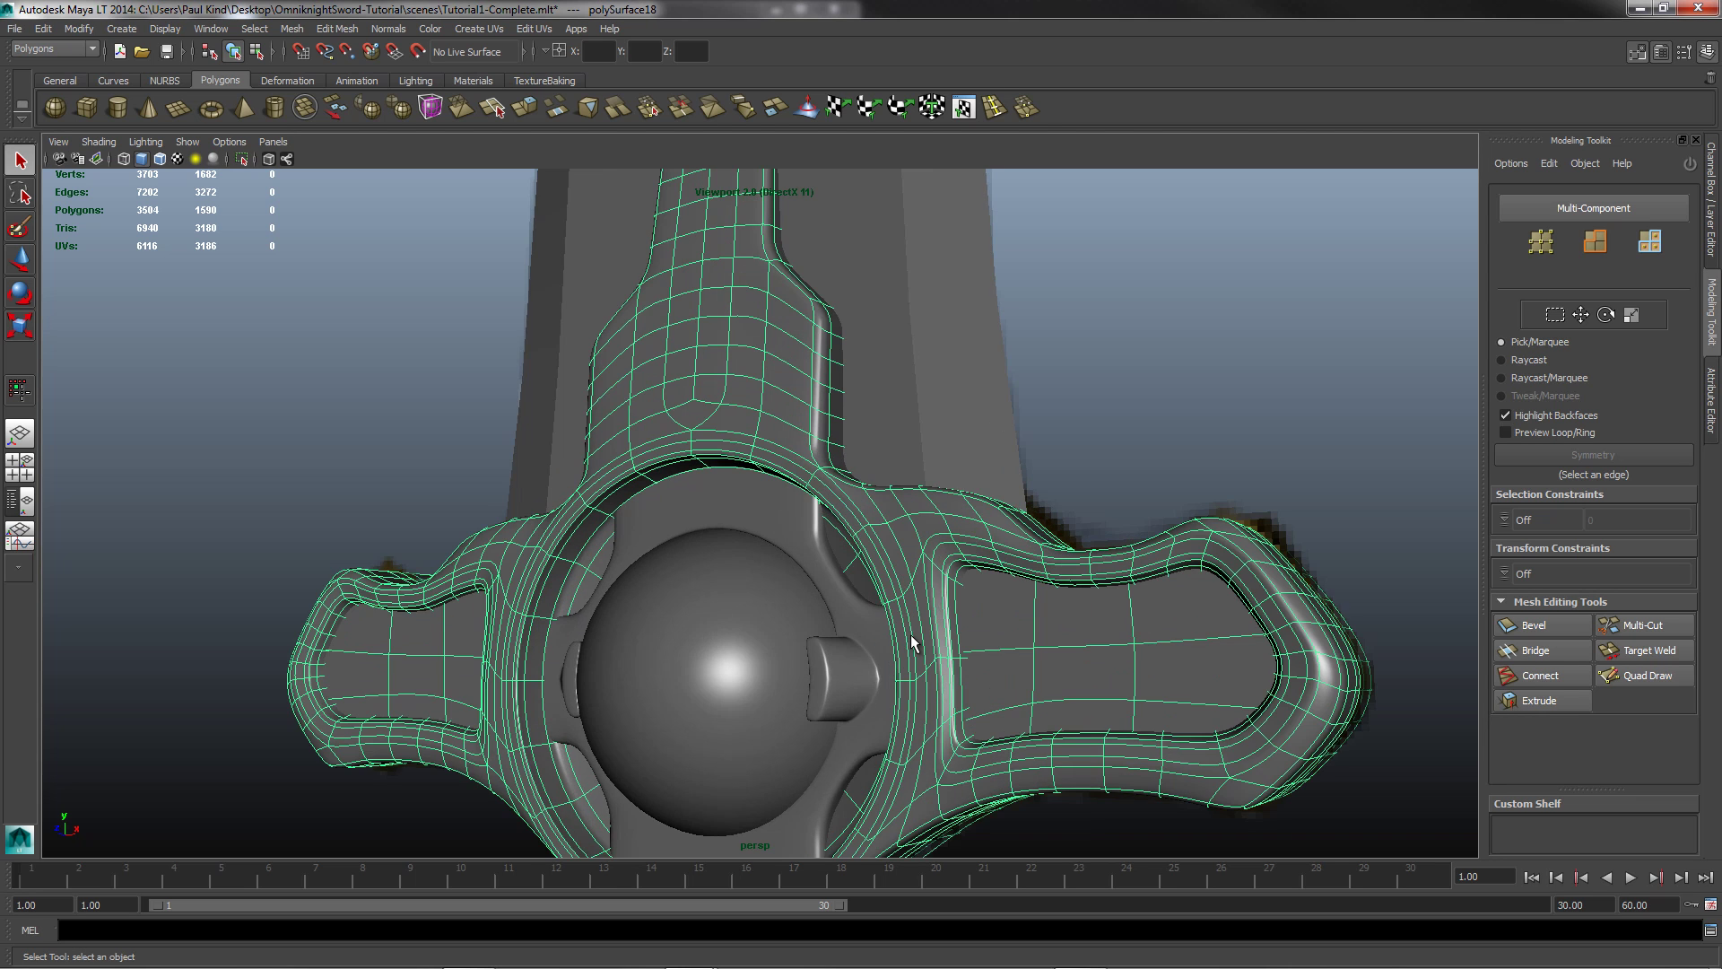
Step: Select the double edge loop surrounding the recessed panel on the cross-guard's right arm and delete it
right_drag(1074, 655, 1084, 549)
click(1055, 646)
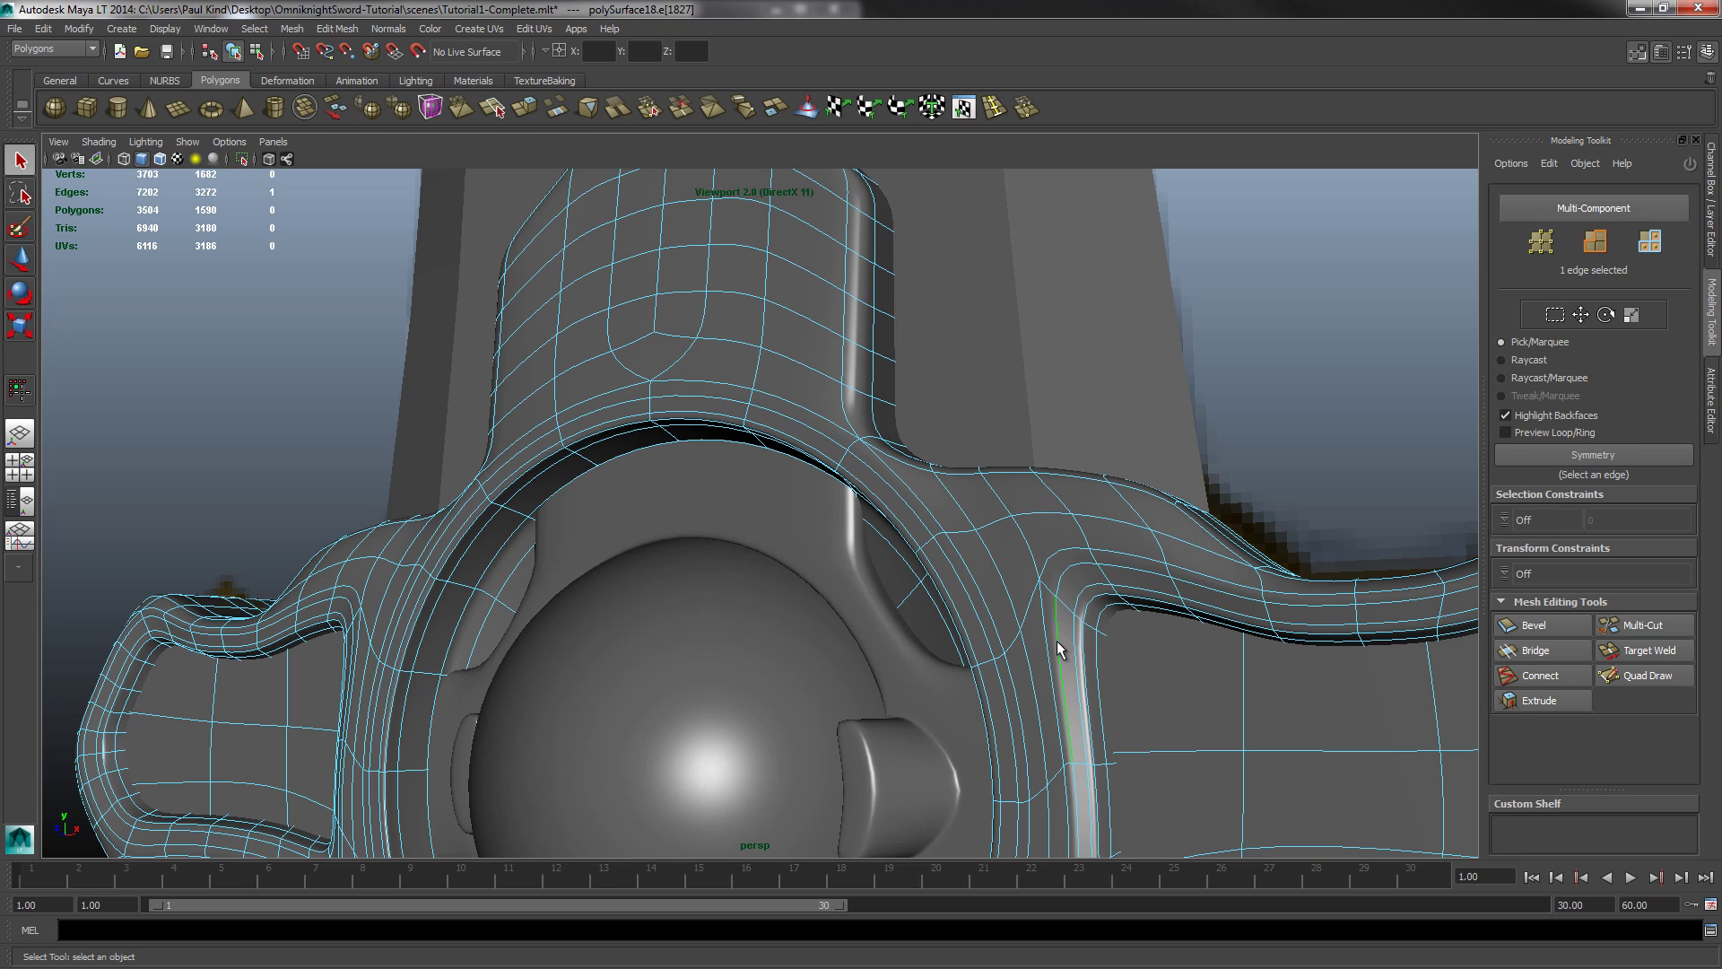
double_click(1056, 640)
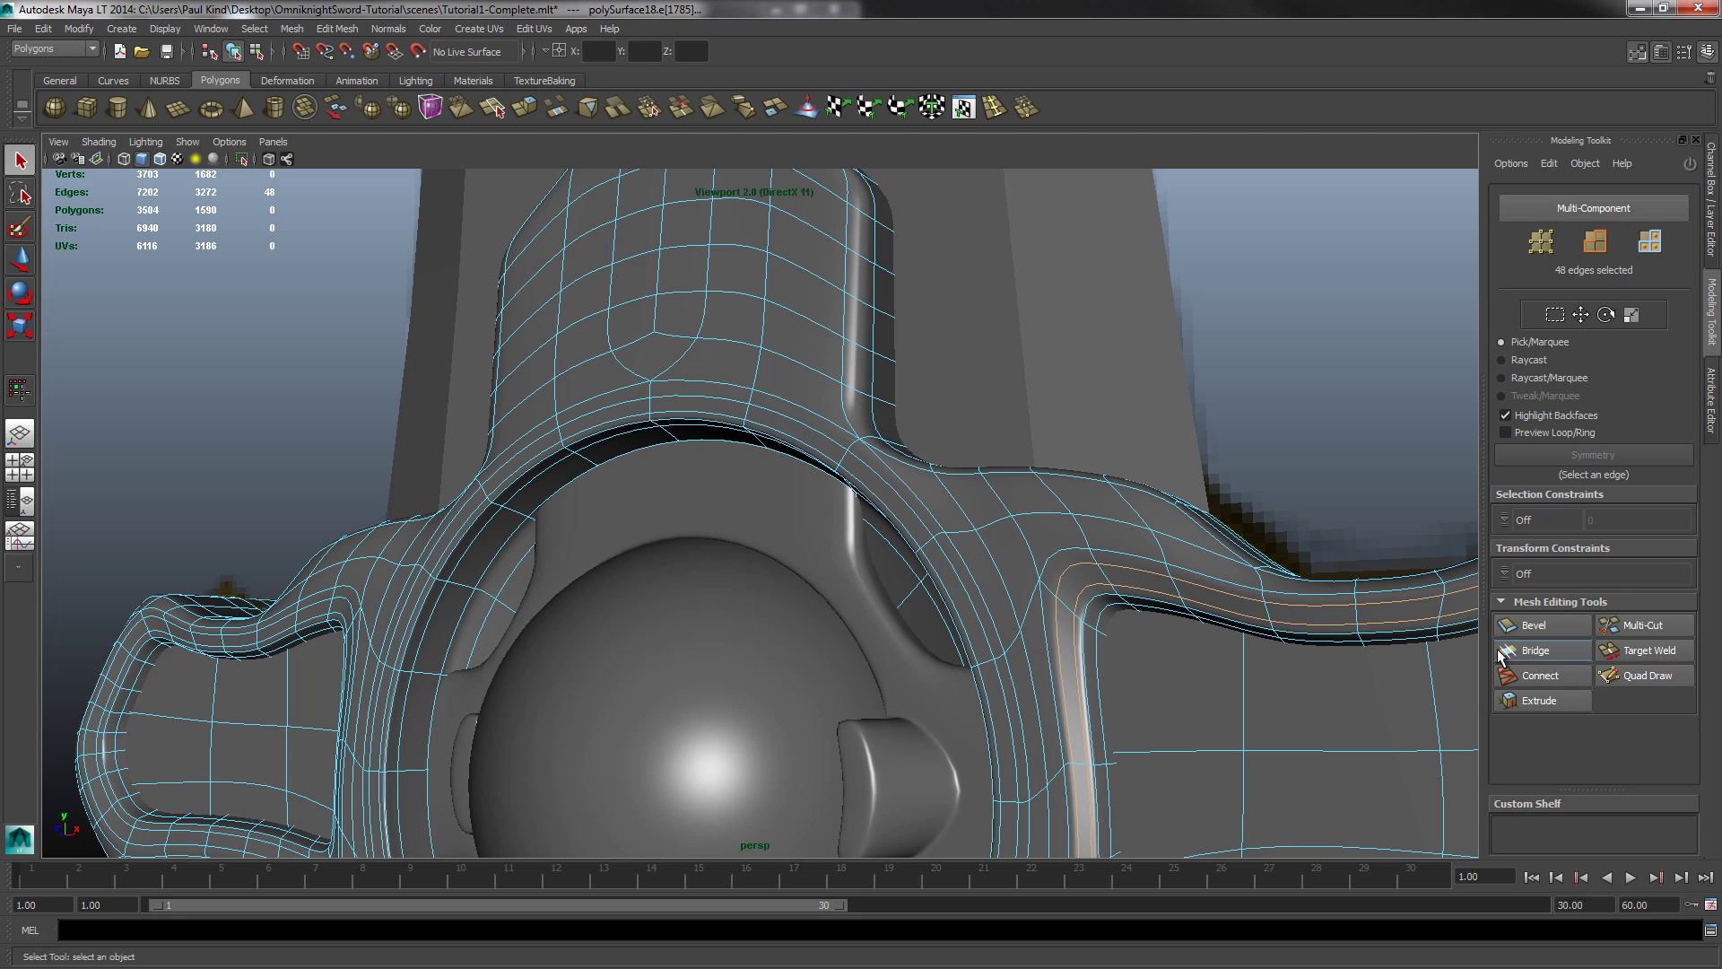
key(ctrl+Delete)
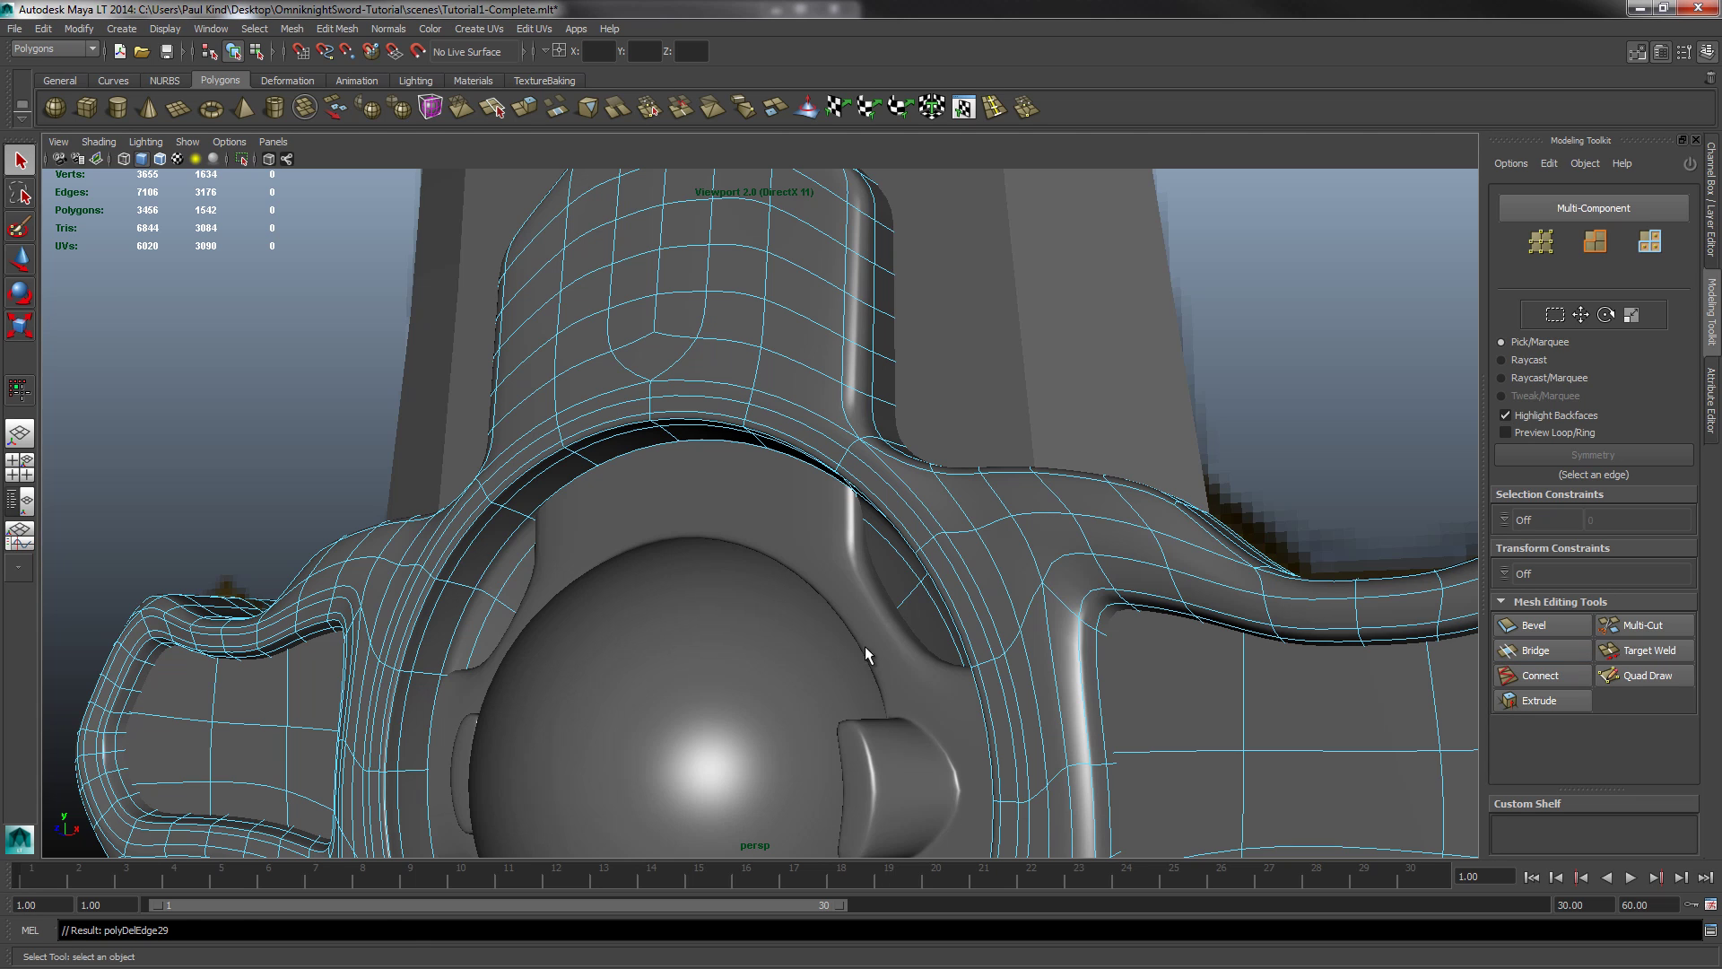
Step: Show the cross-guard as an unsmoothed mesh and return it to Object Mode with the whole guard selected
key(2)
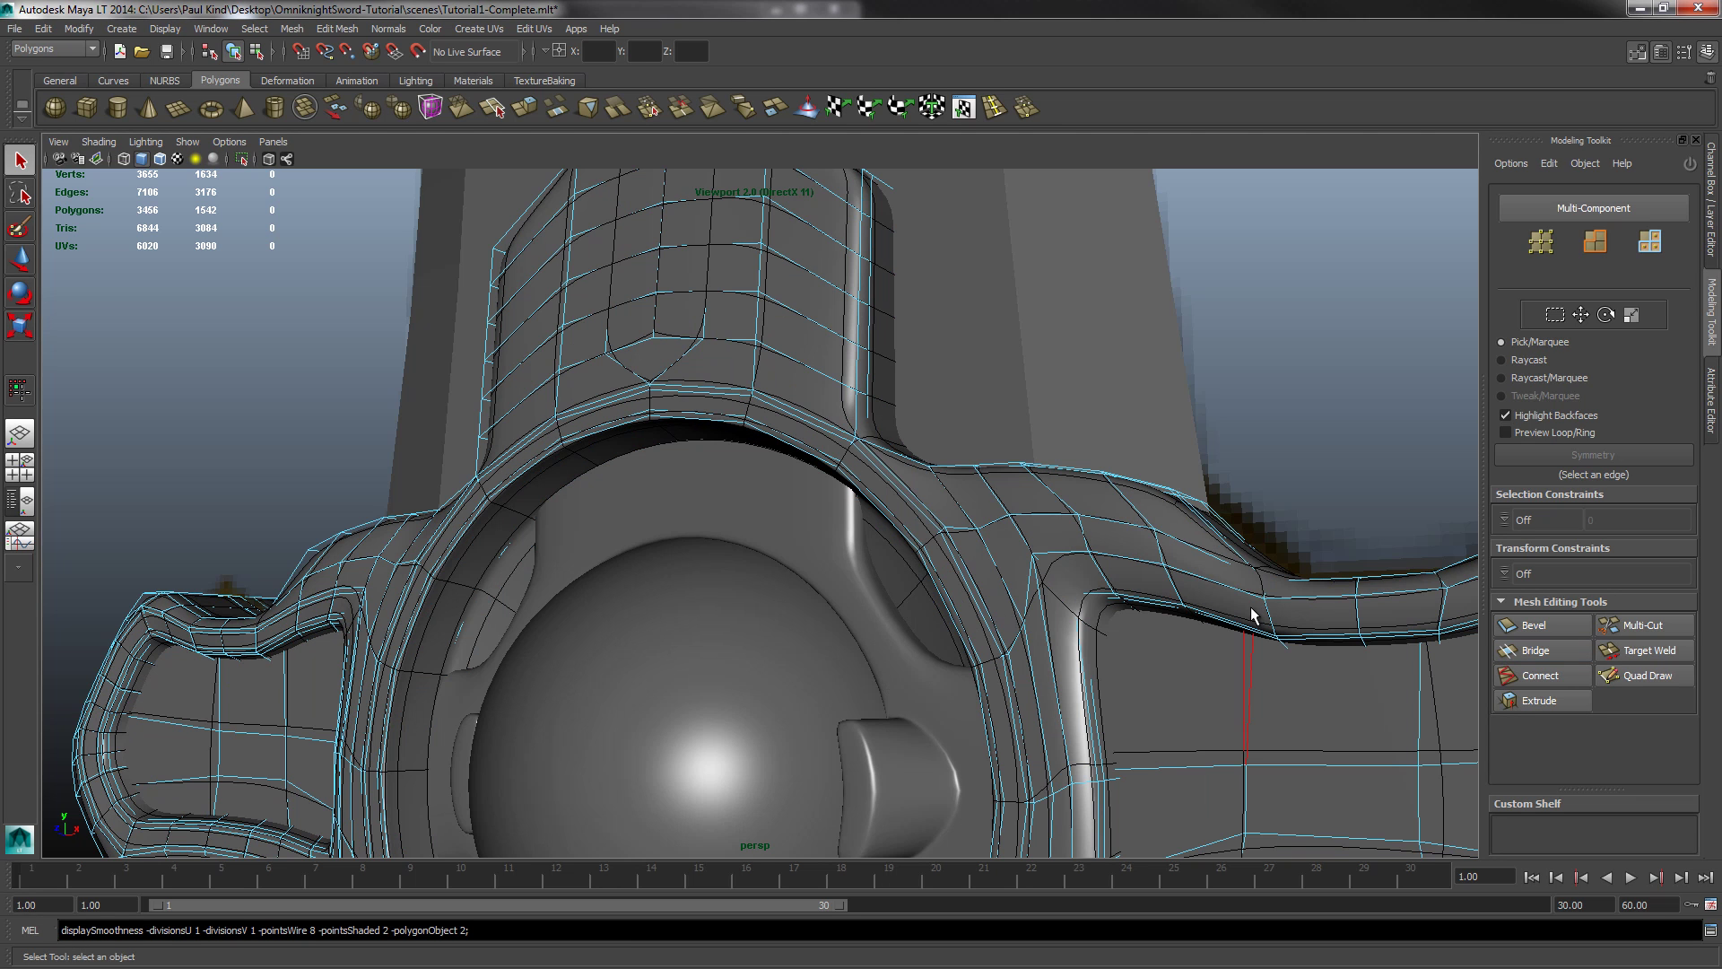
key(1)
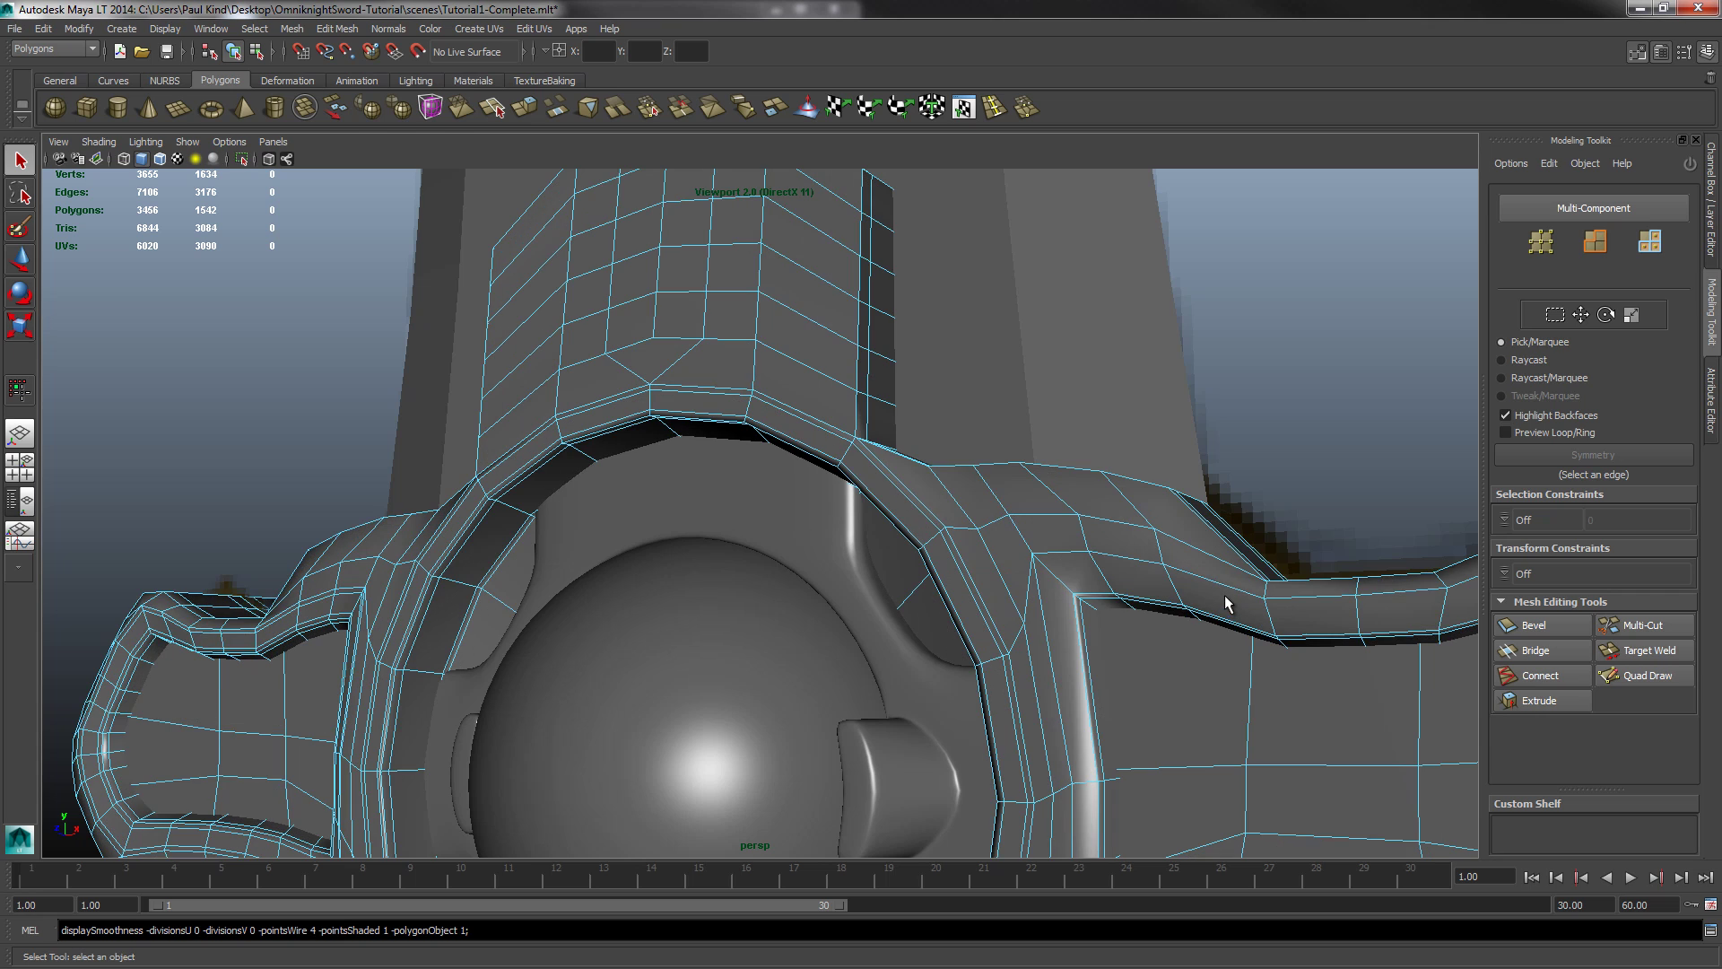
click(1184, 579)
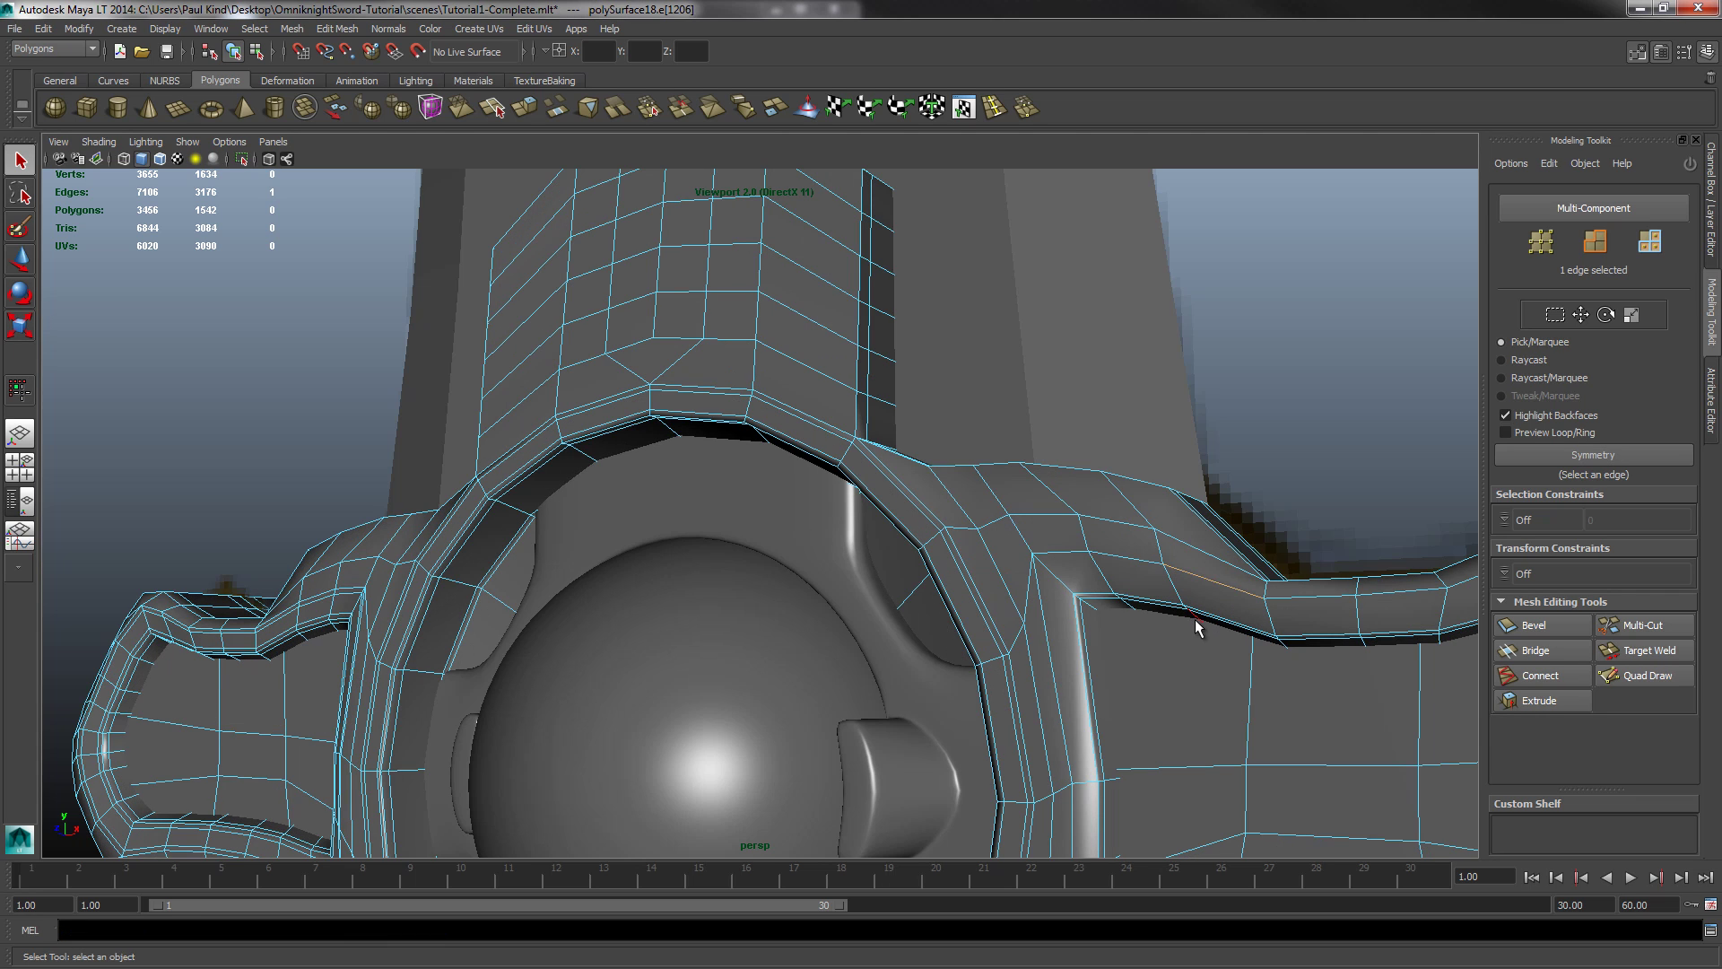
right_click(1140, 563)
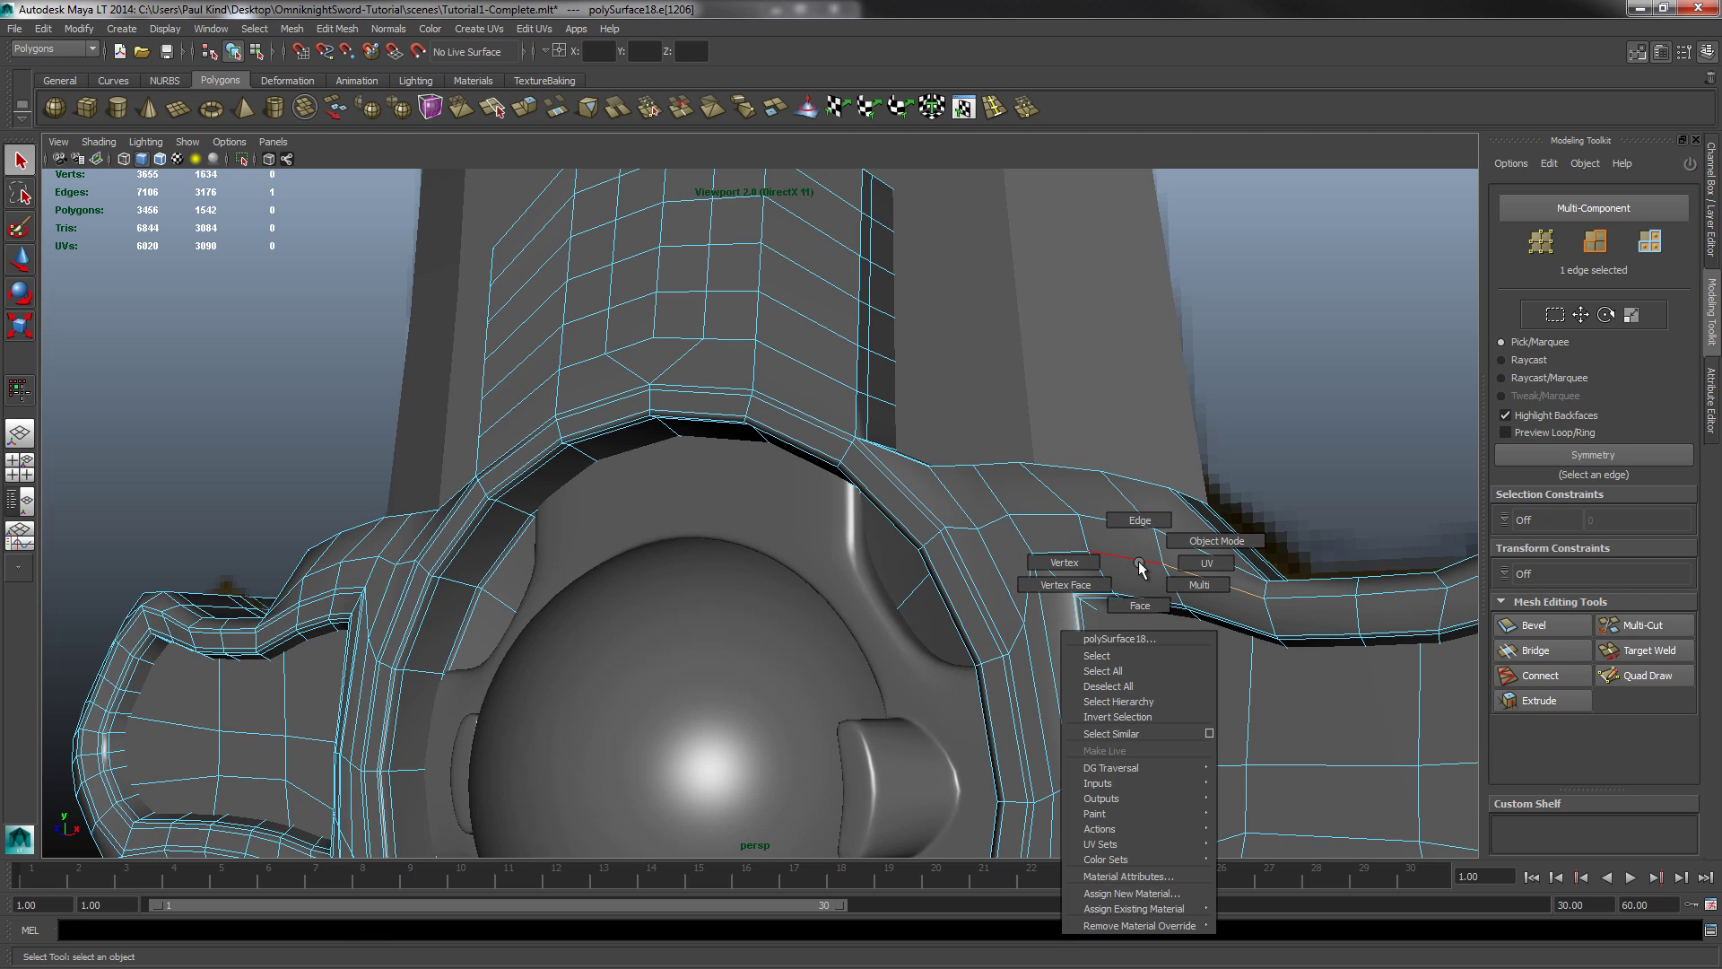
click(1202, 540)
click(1145, 601)
key(f)
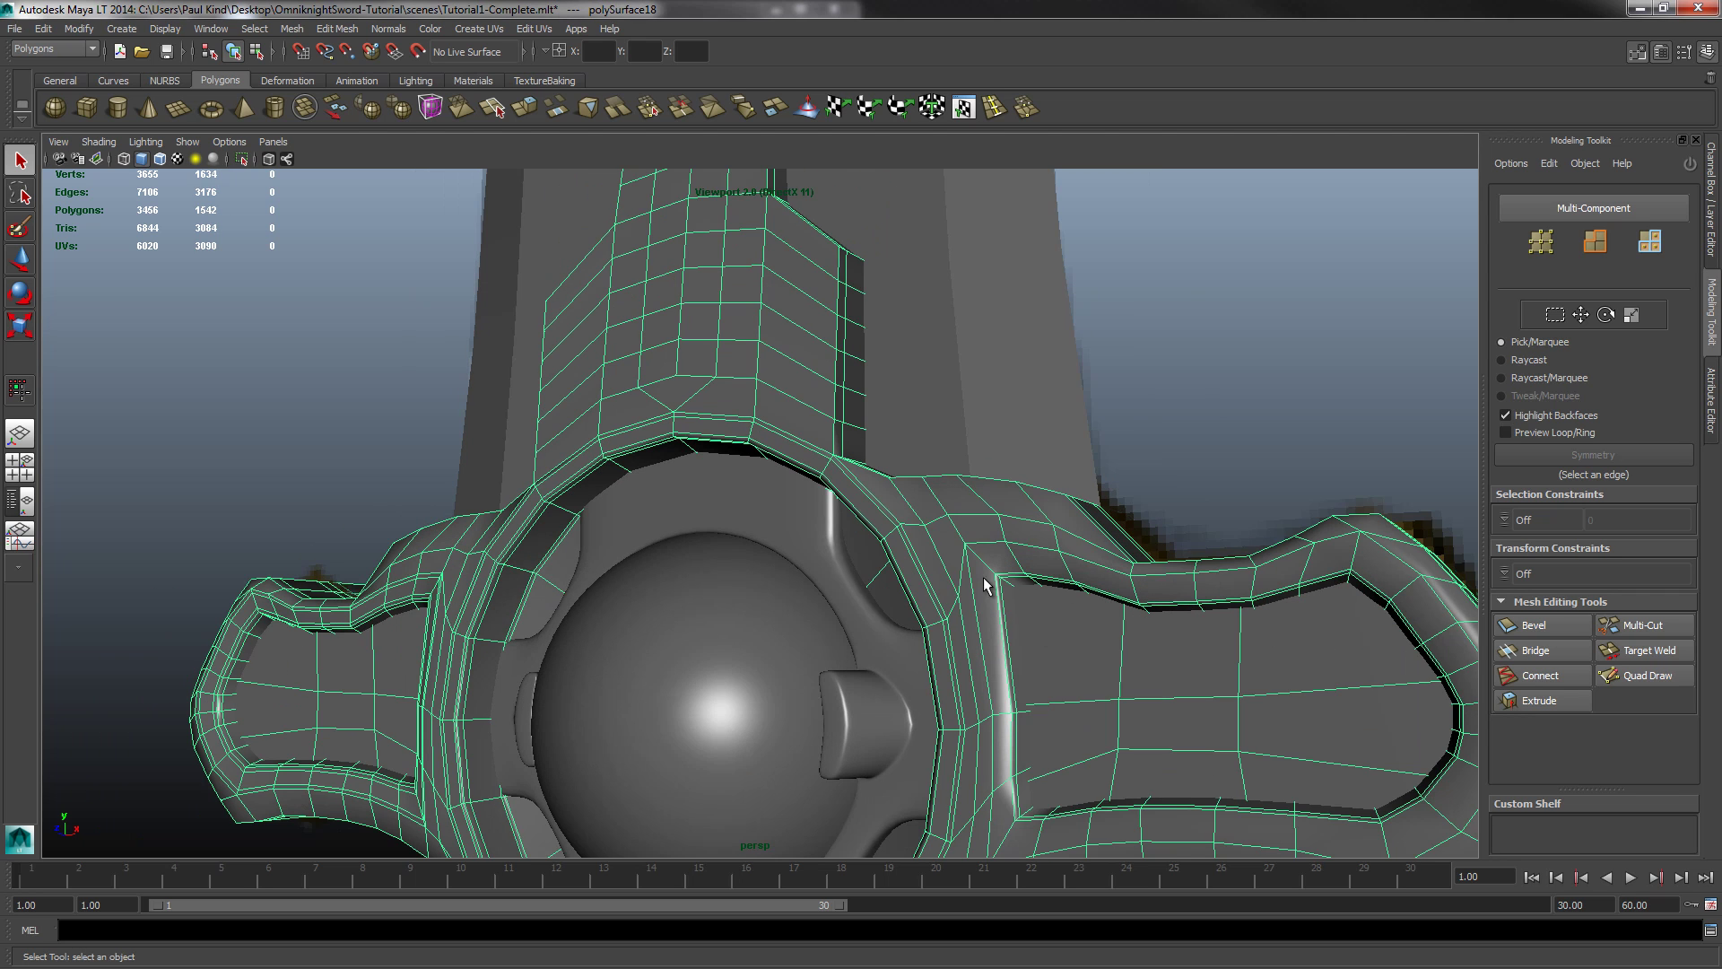
Step: Check the guard's arms in smooth mesh preview without the wireframe, and return the selected guard to unsmoothed display
alt+drag(225, 647, 438, 596)
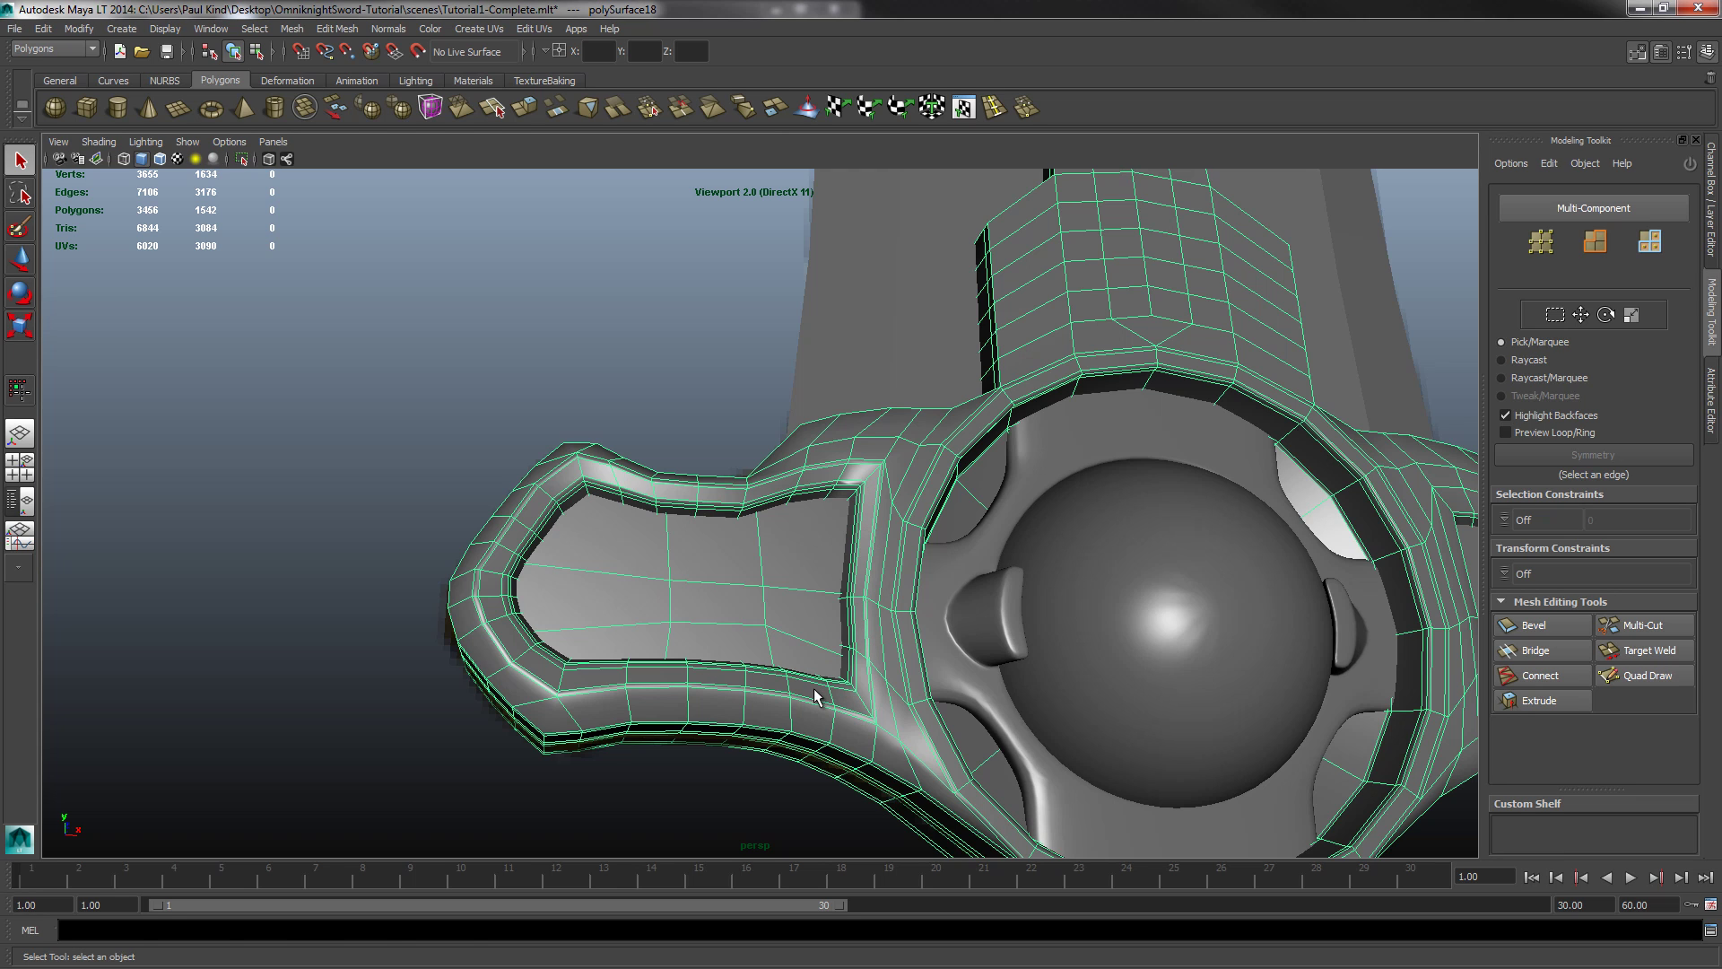
key(3)
click(371, 591)
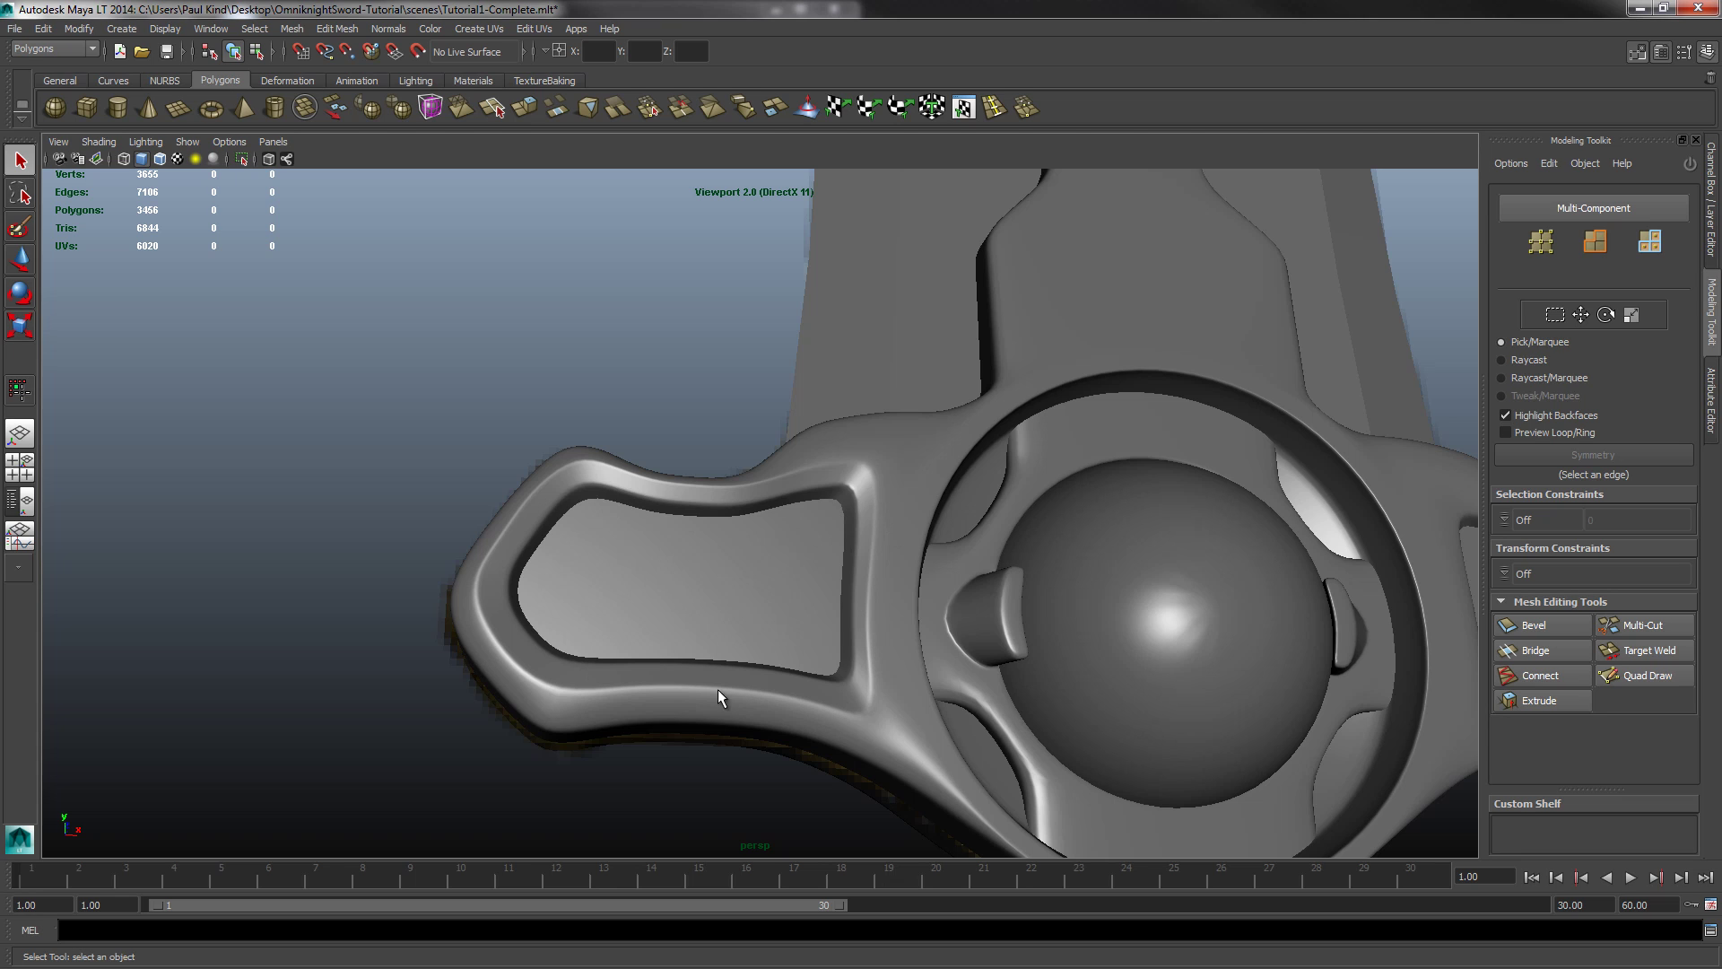
click(861, 603)
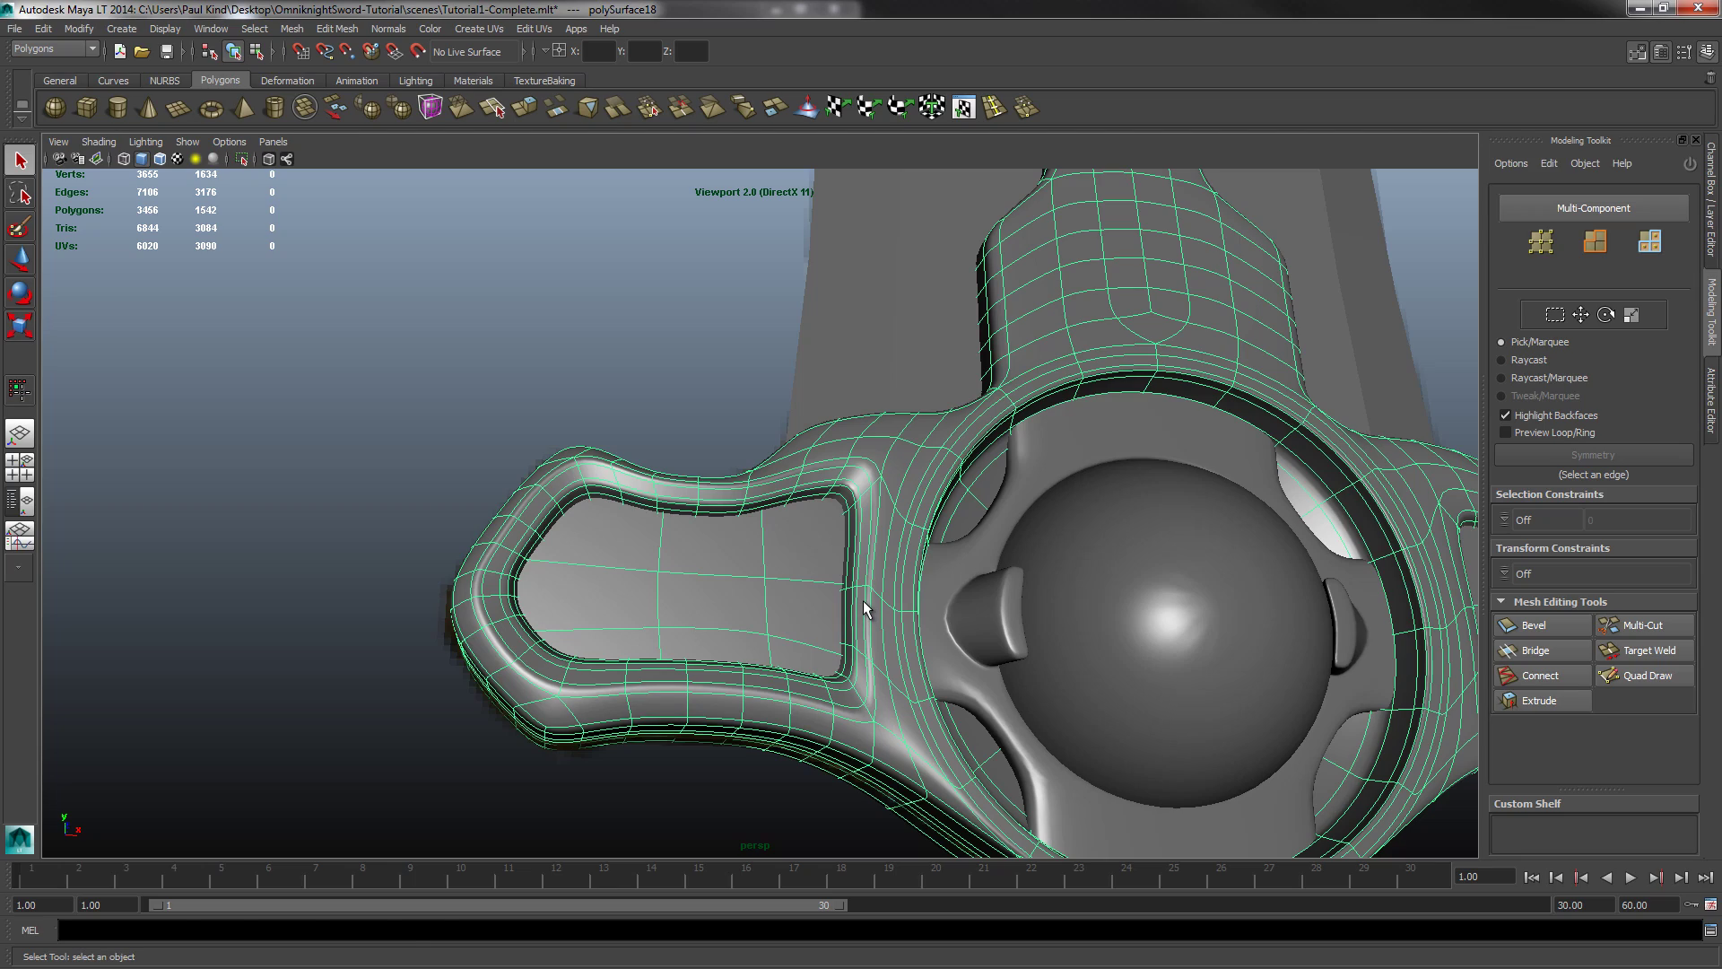
key(1)
mouse_move(1201, 607)
alt+mouse_down()
mouse_move(1291, 600)
mouse_move(1211, 603)
mouse_move(1230, 608)
alt+mouse_up()
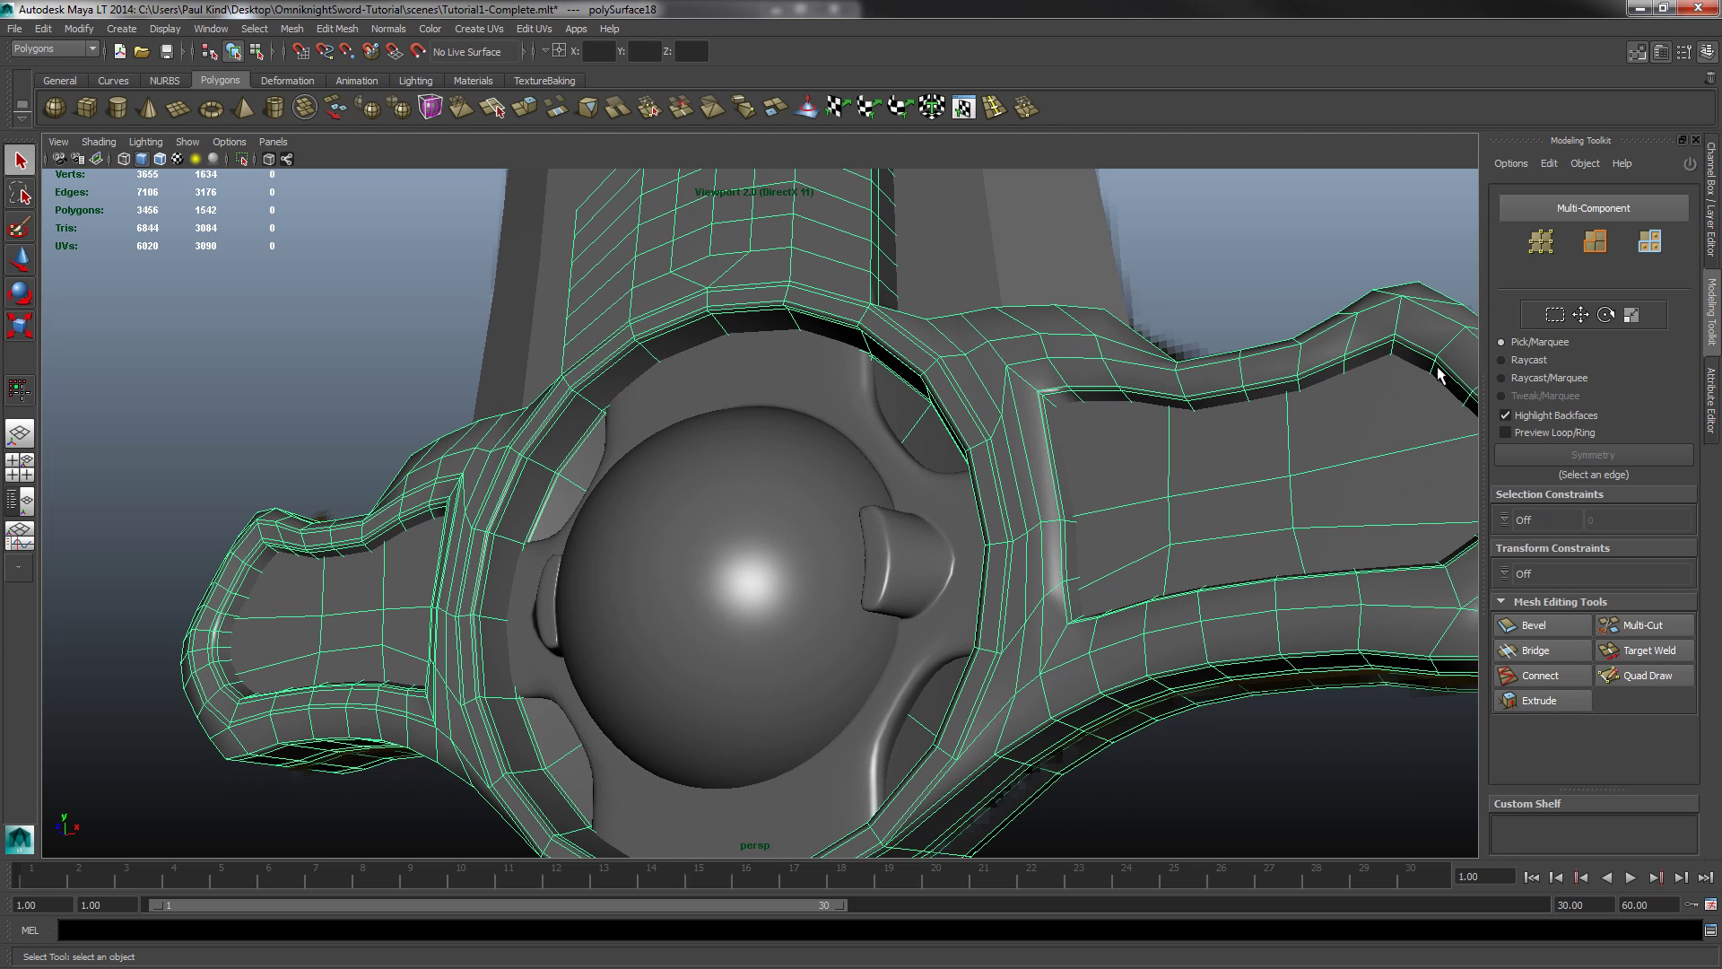
Step: Insert a double edge loop around the right arm's recessed panel using Connect with slide 0.50, 2 segments and pinch 0.95
click(1638, 53)
click(1638, 53)
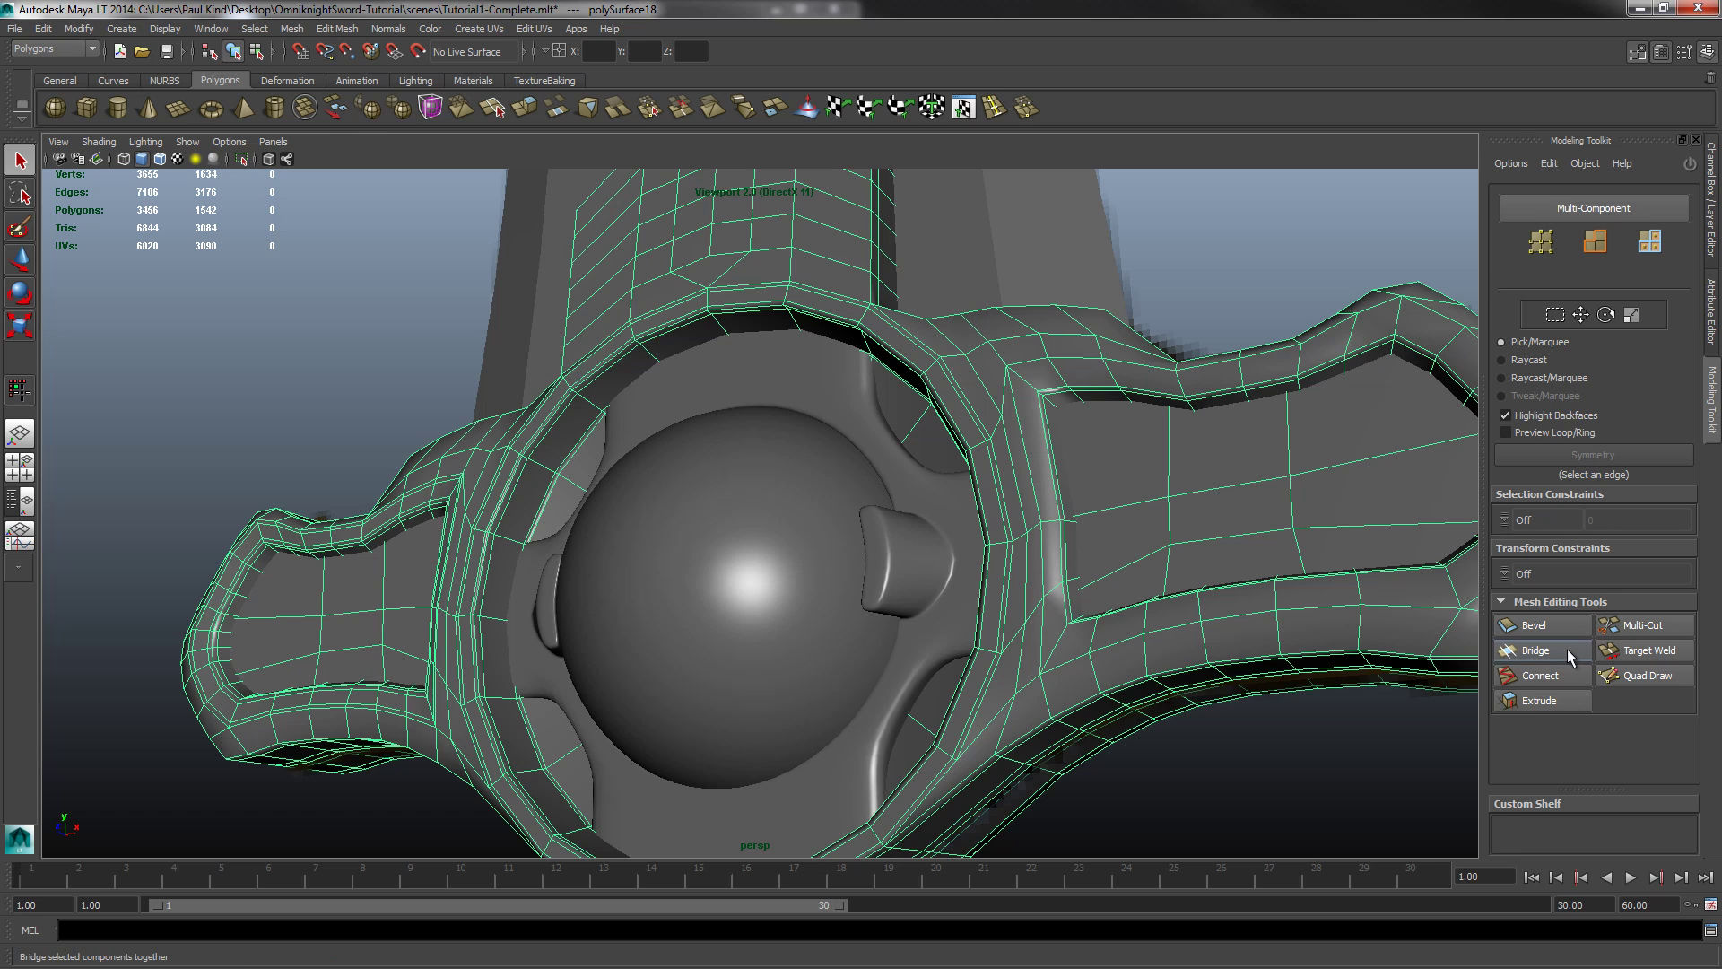
click(1526, 678)
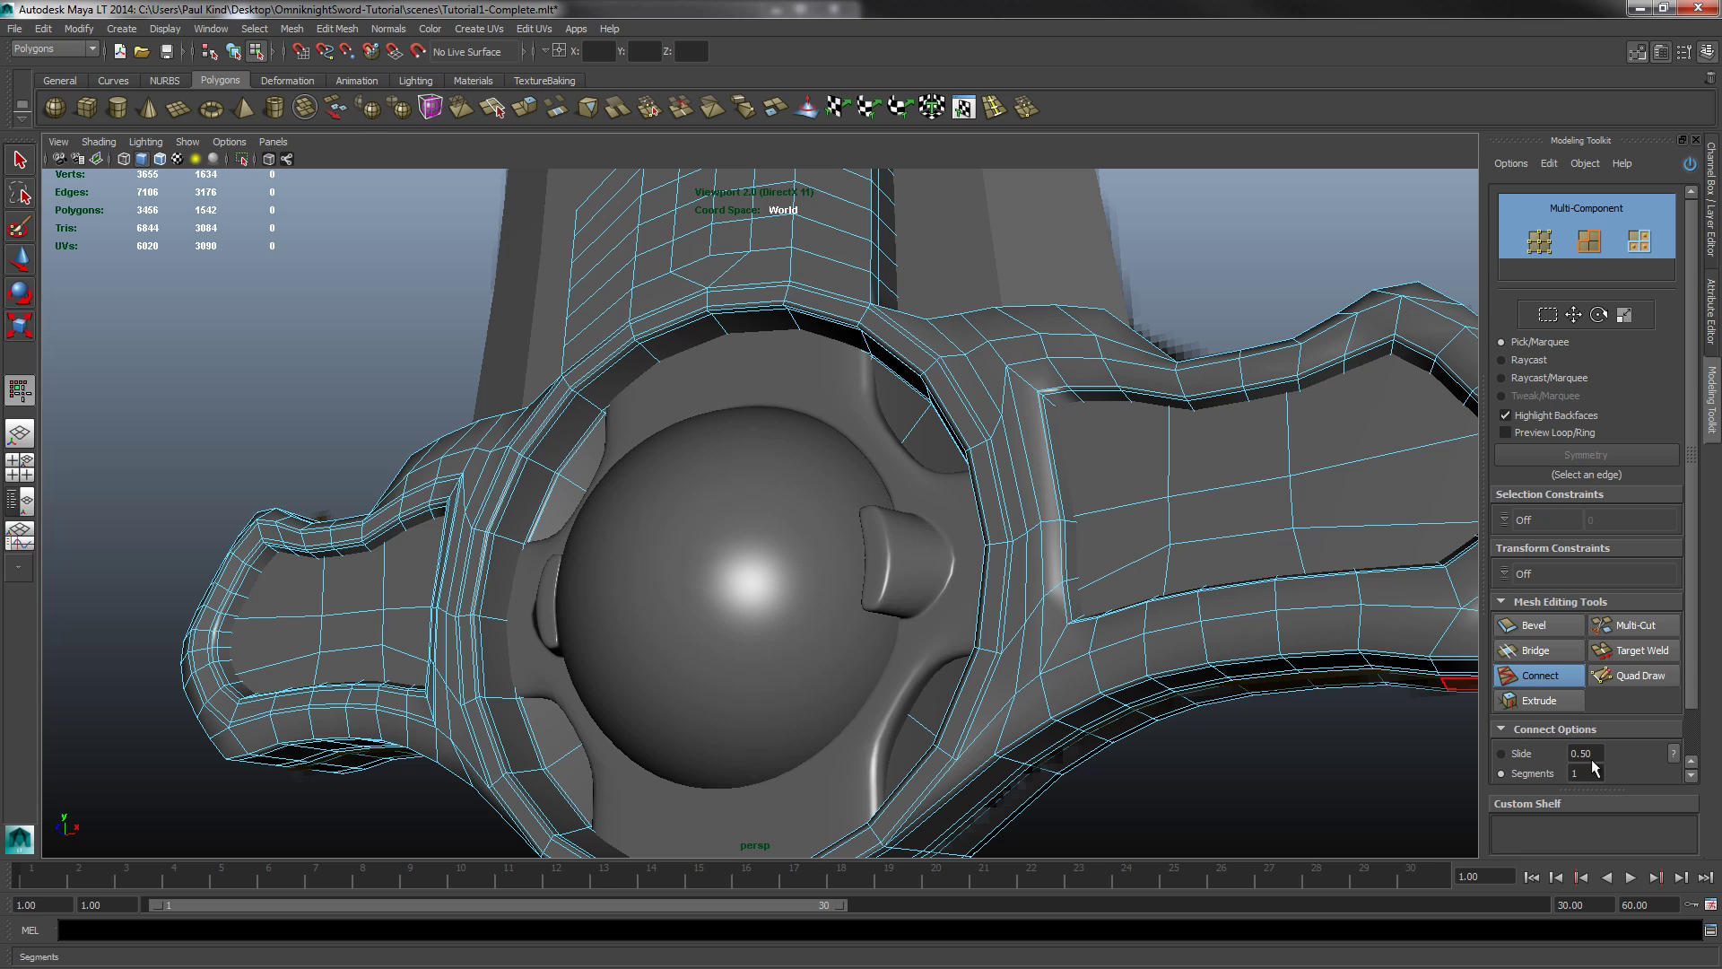
scroll(1614, 718, down, 2)
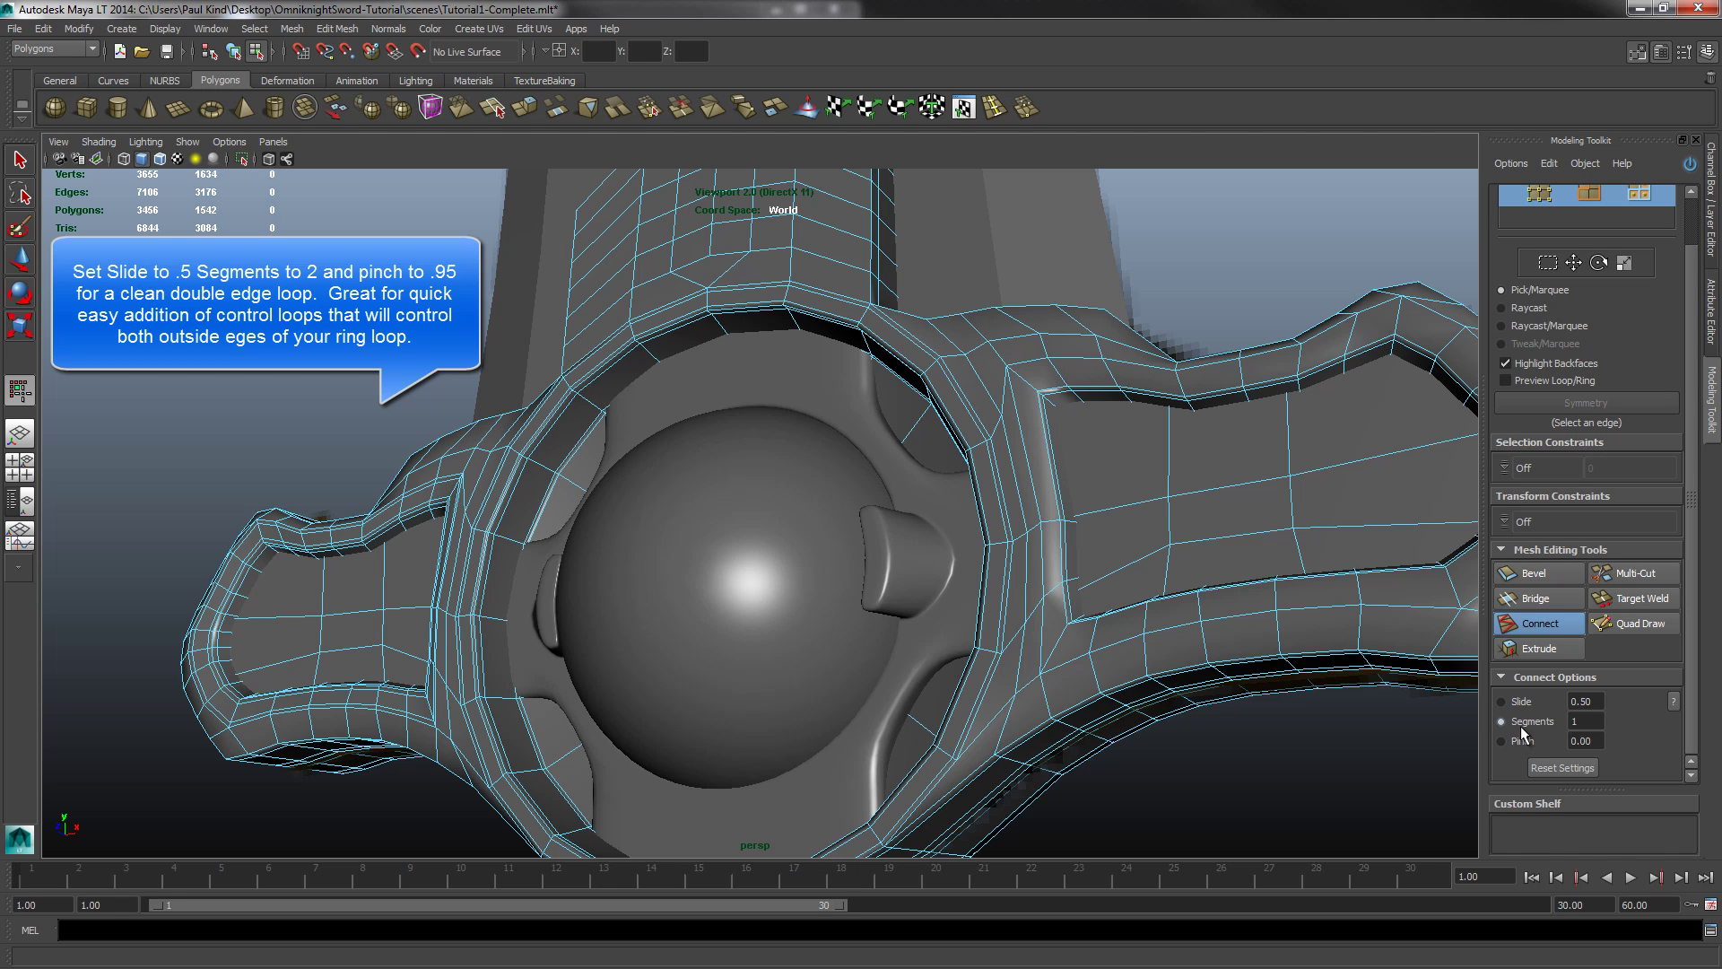
click(1580, 722)
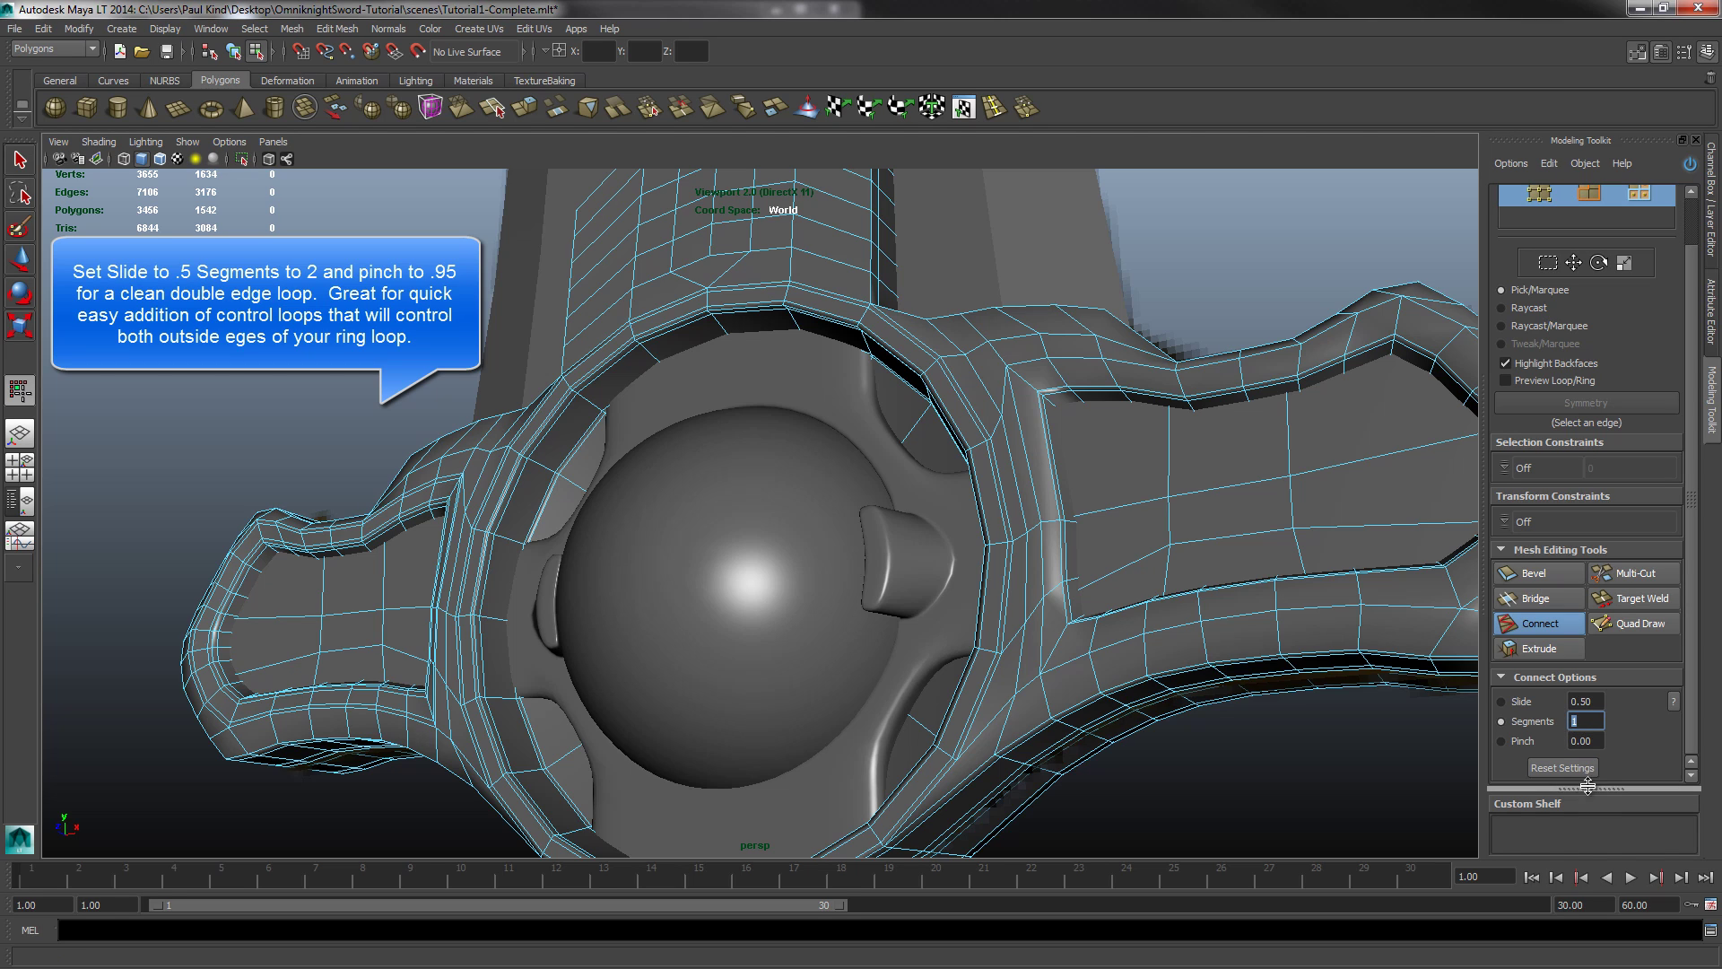
text(2)
key(Tab)
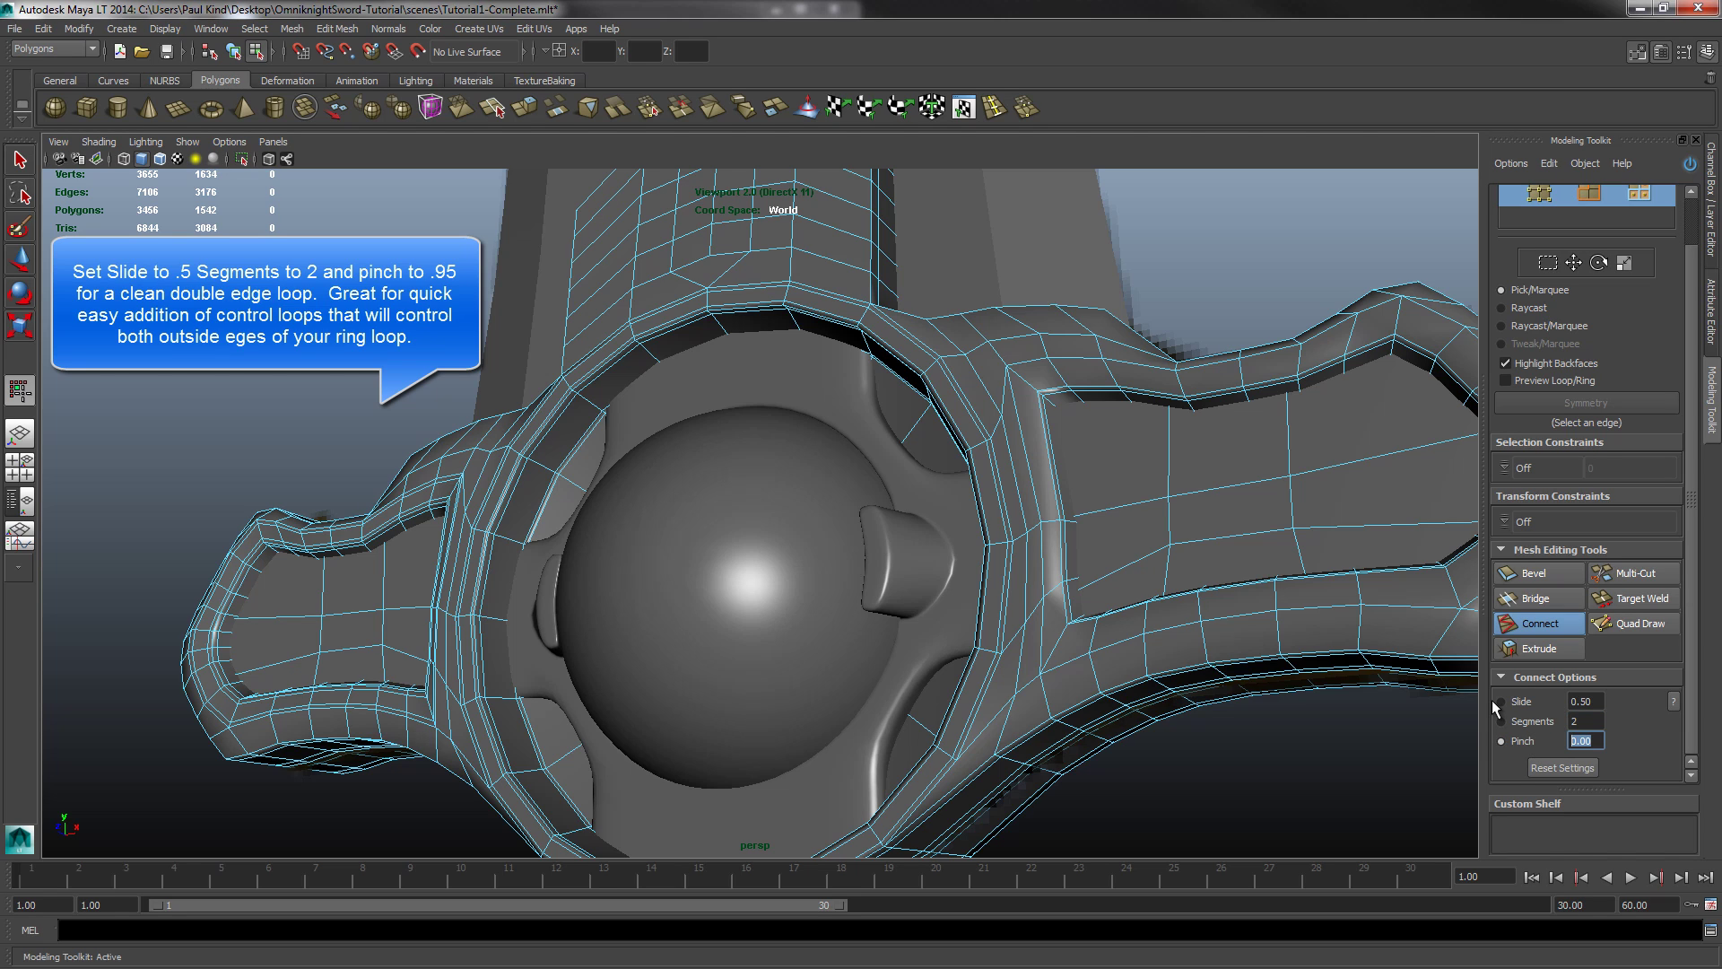
text(.95)
key(Return)
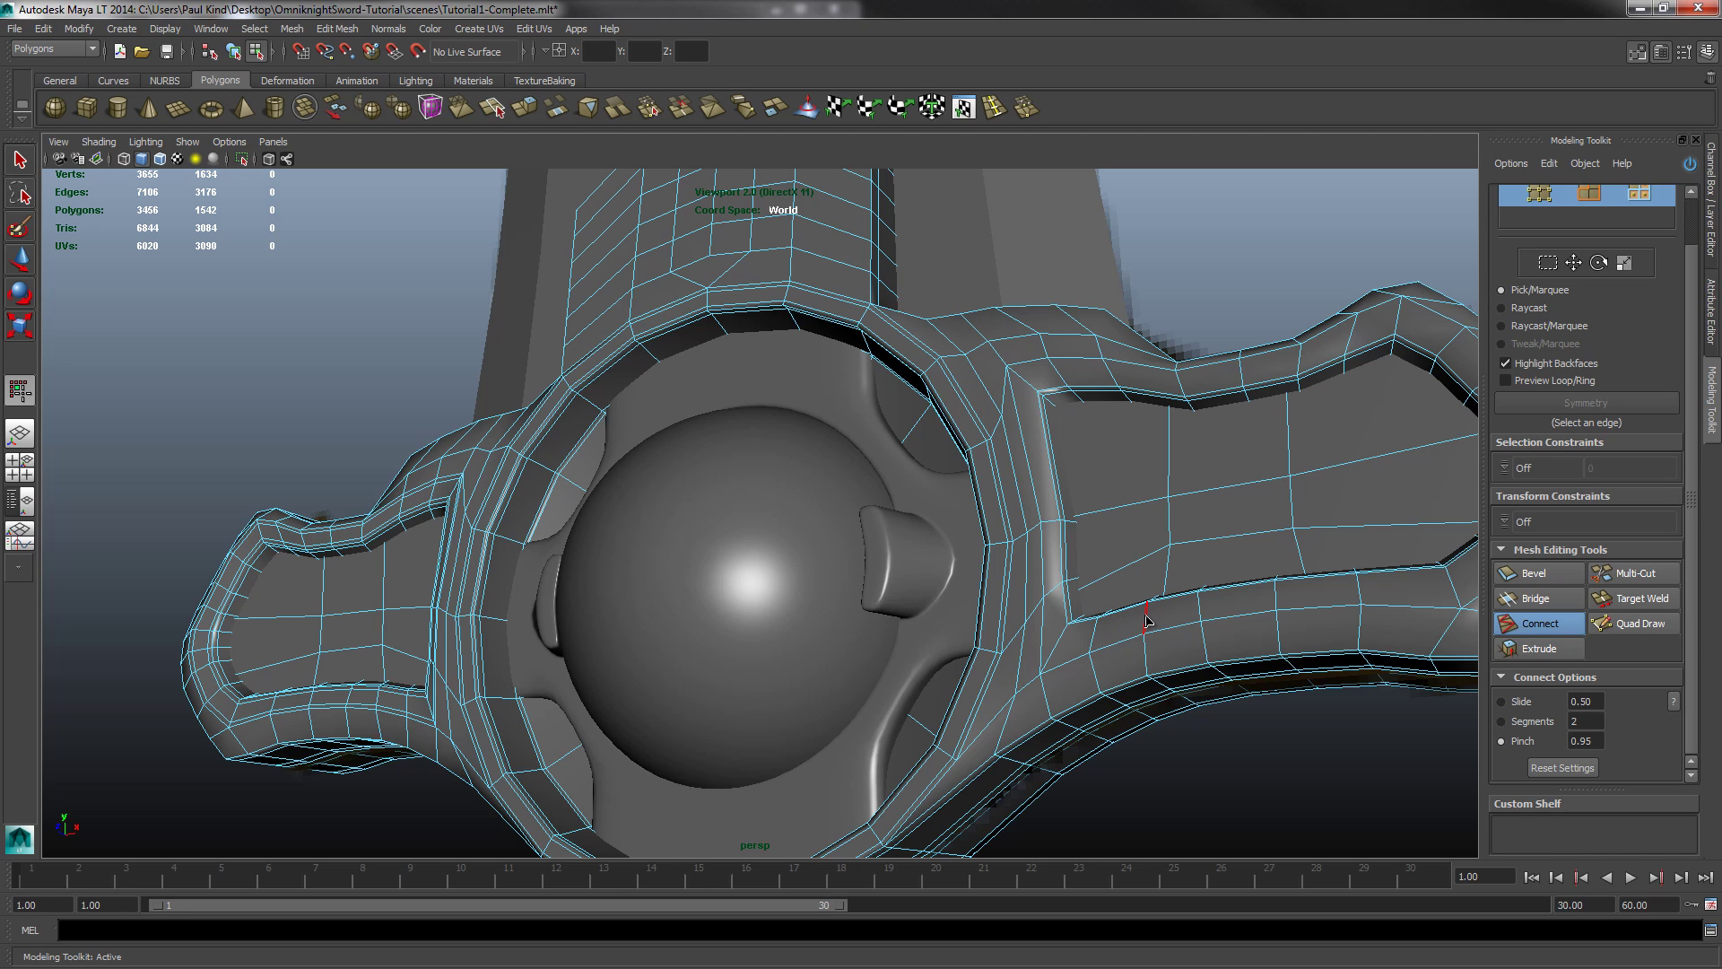
click(1147, 617)
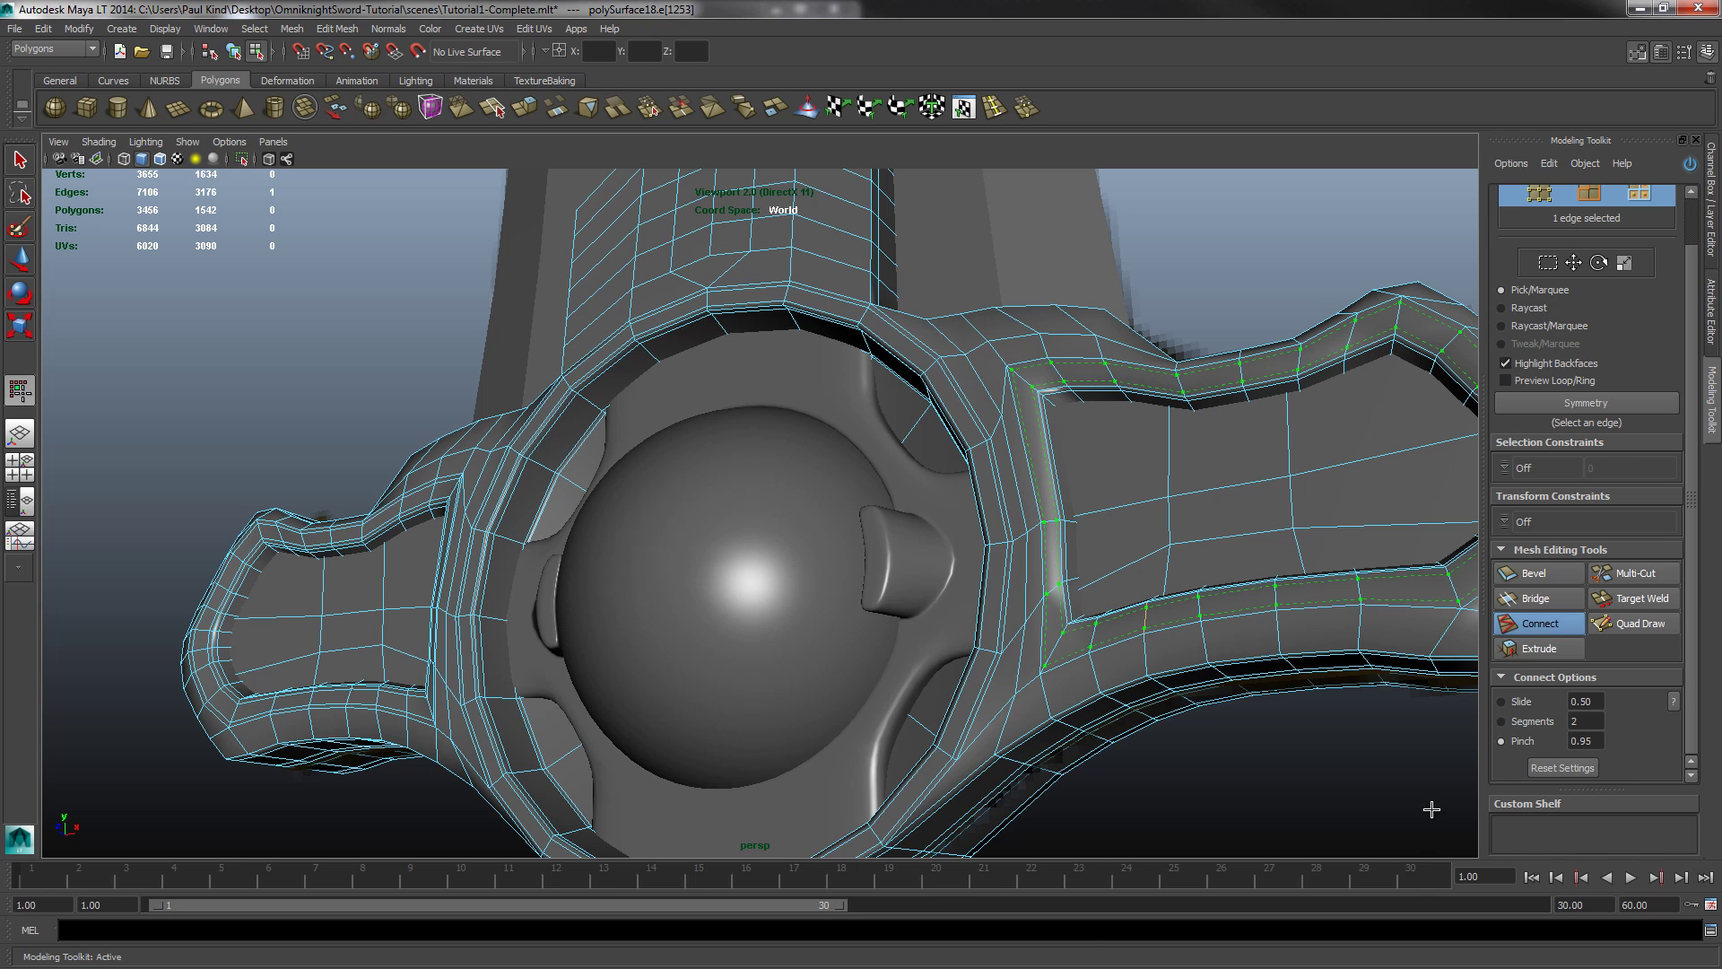
click(1533, 628)
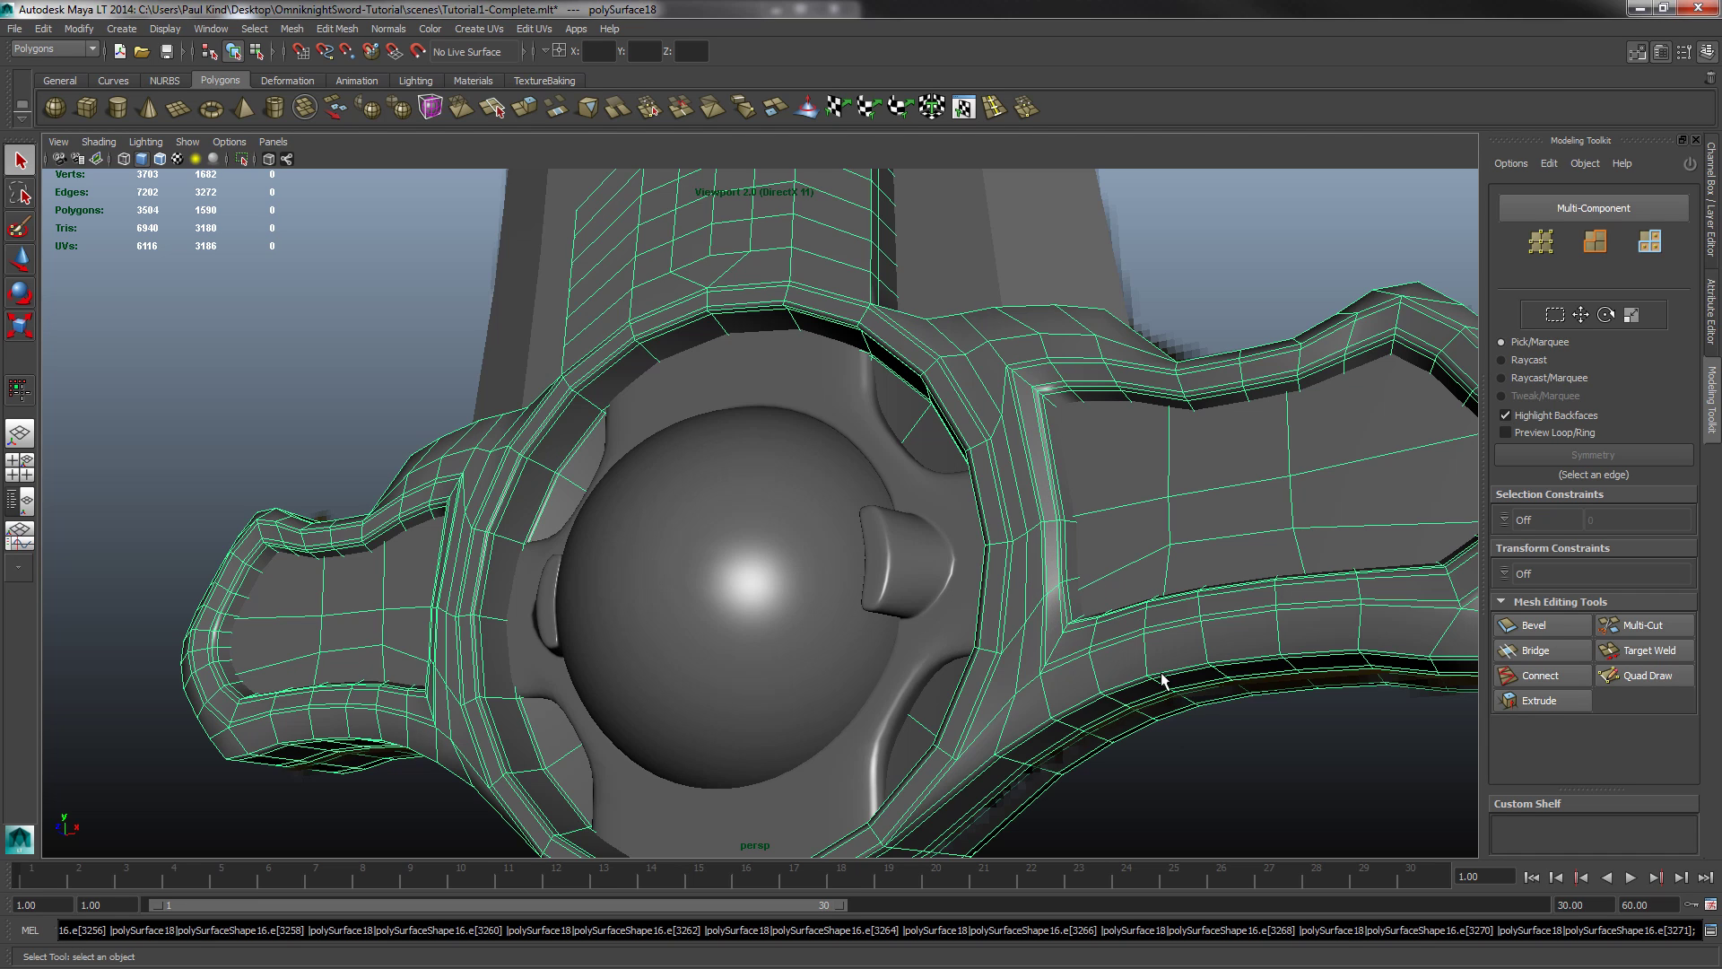
Step: Turn on smooth mesh preview for the cross-guard and inspect its edges with the wireframe hidden
alt+drag(918, 418, 957, 577)
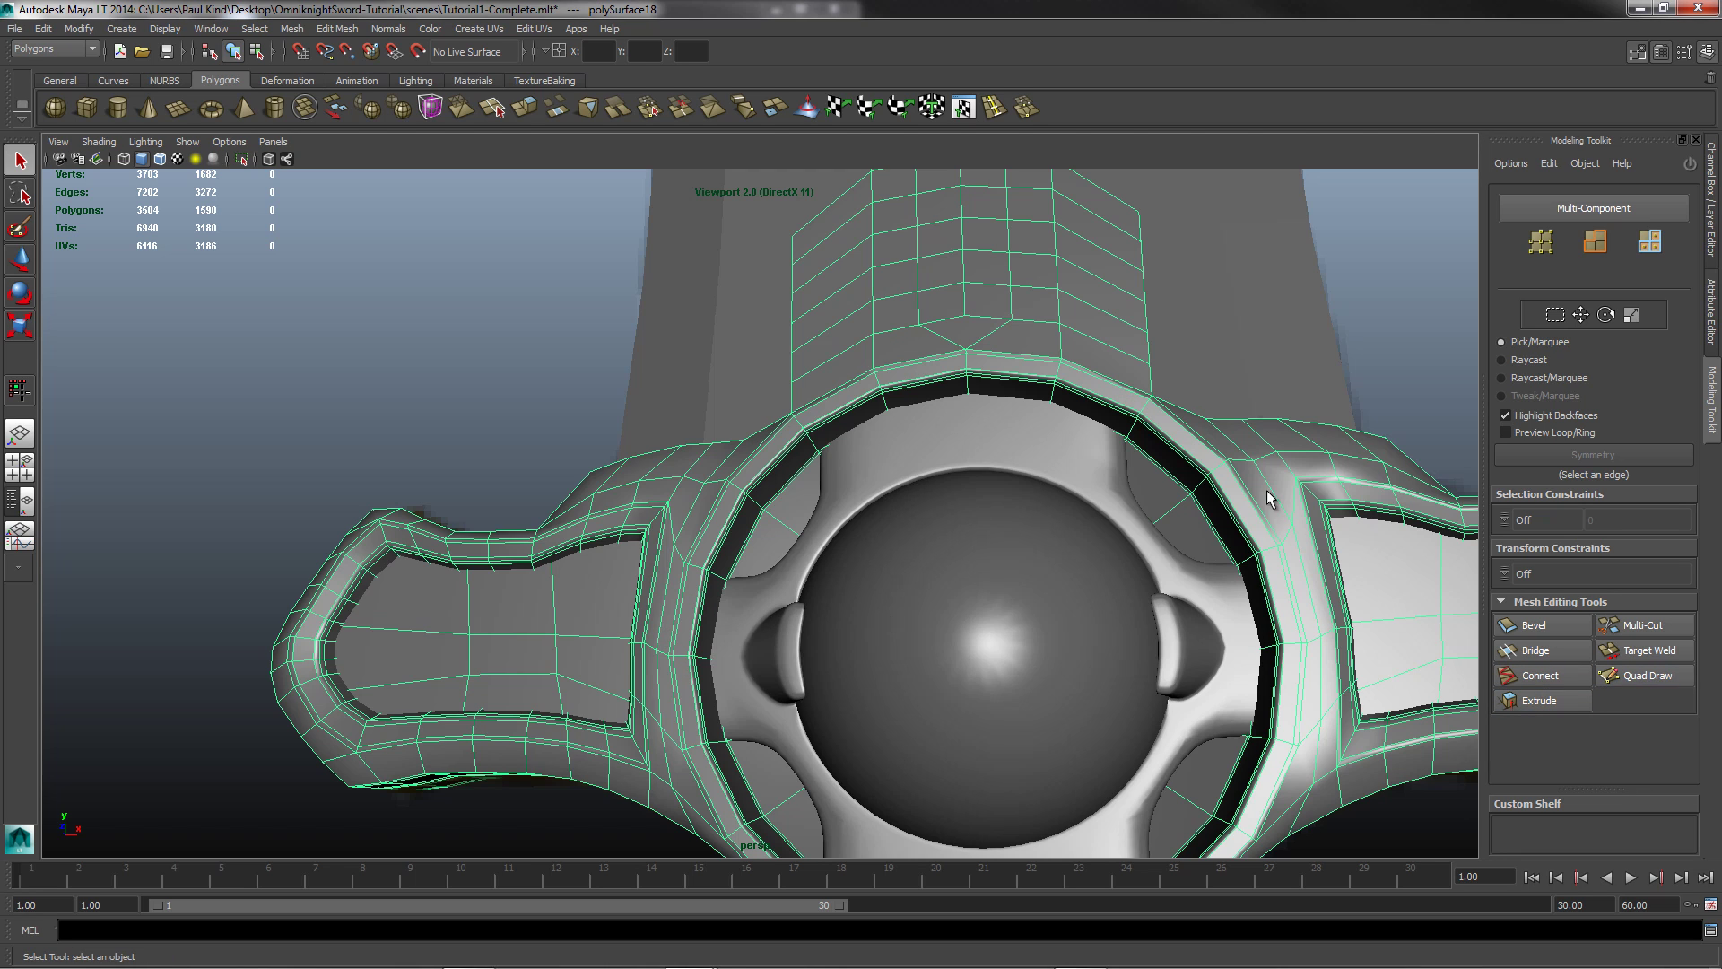
key(3)
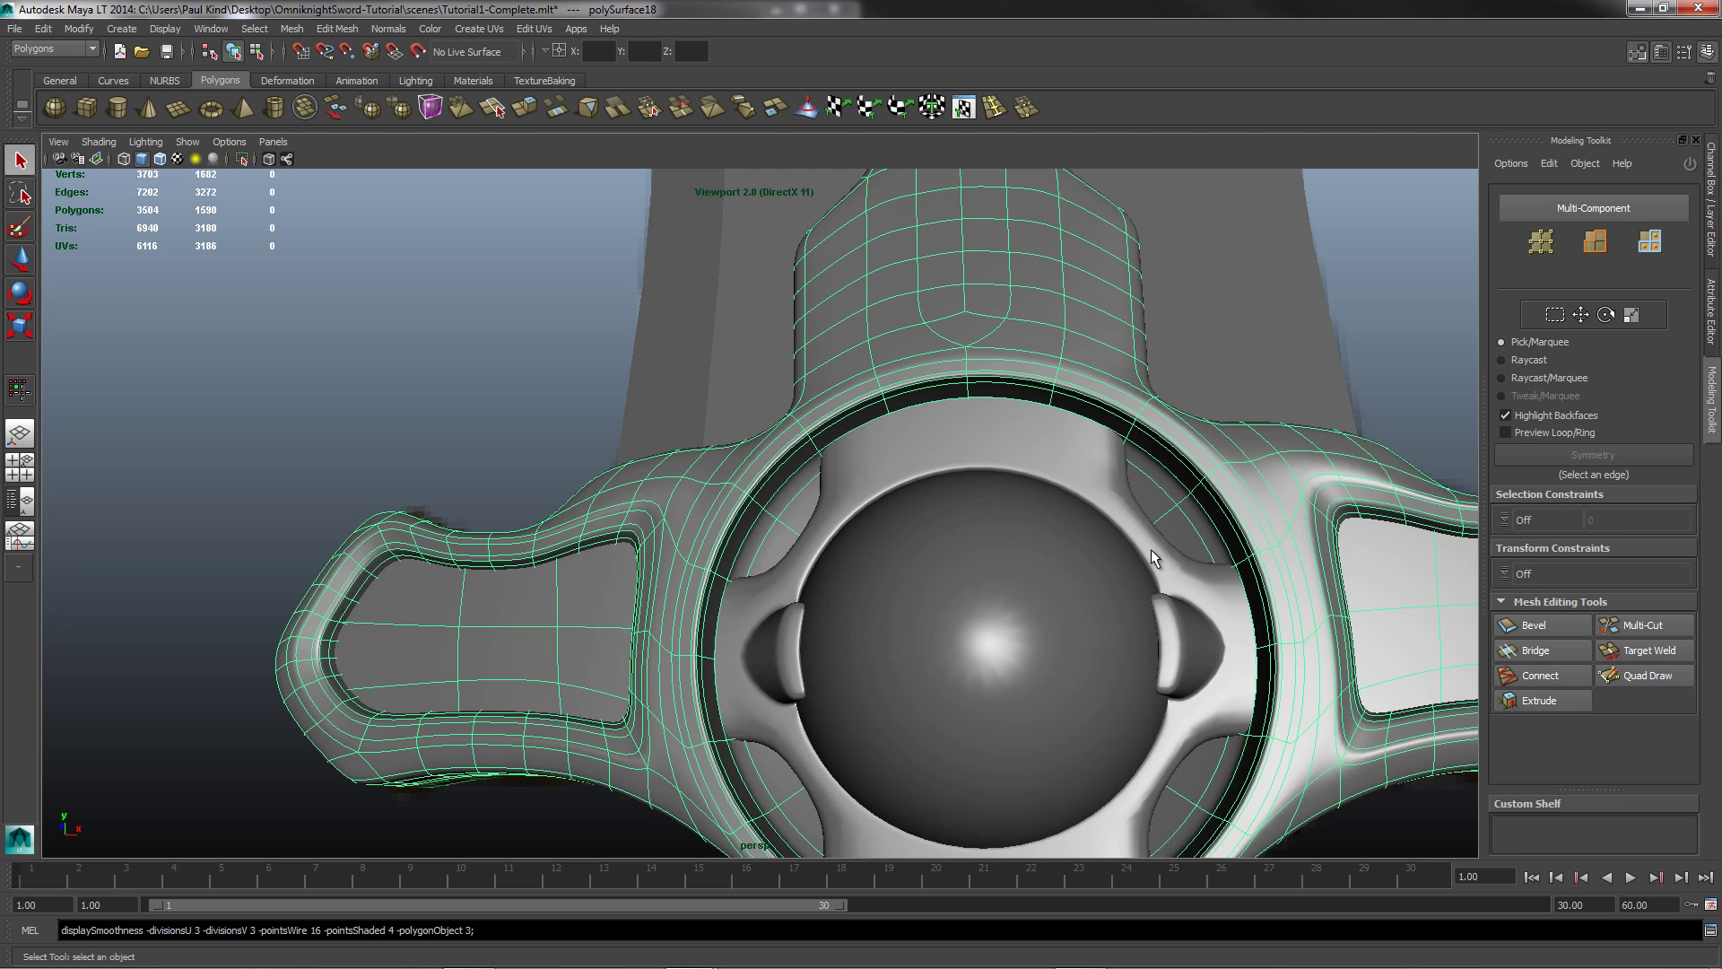
click(1395, 285)
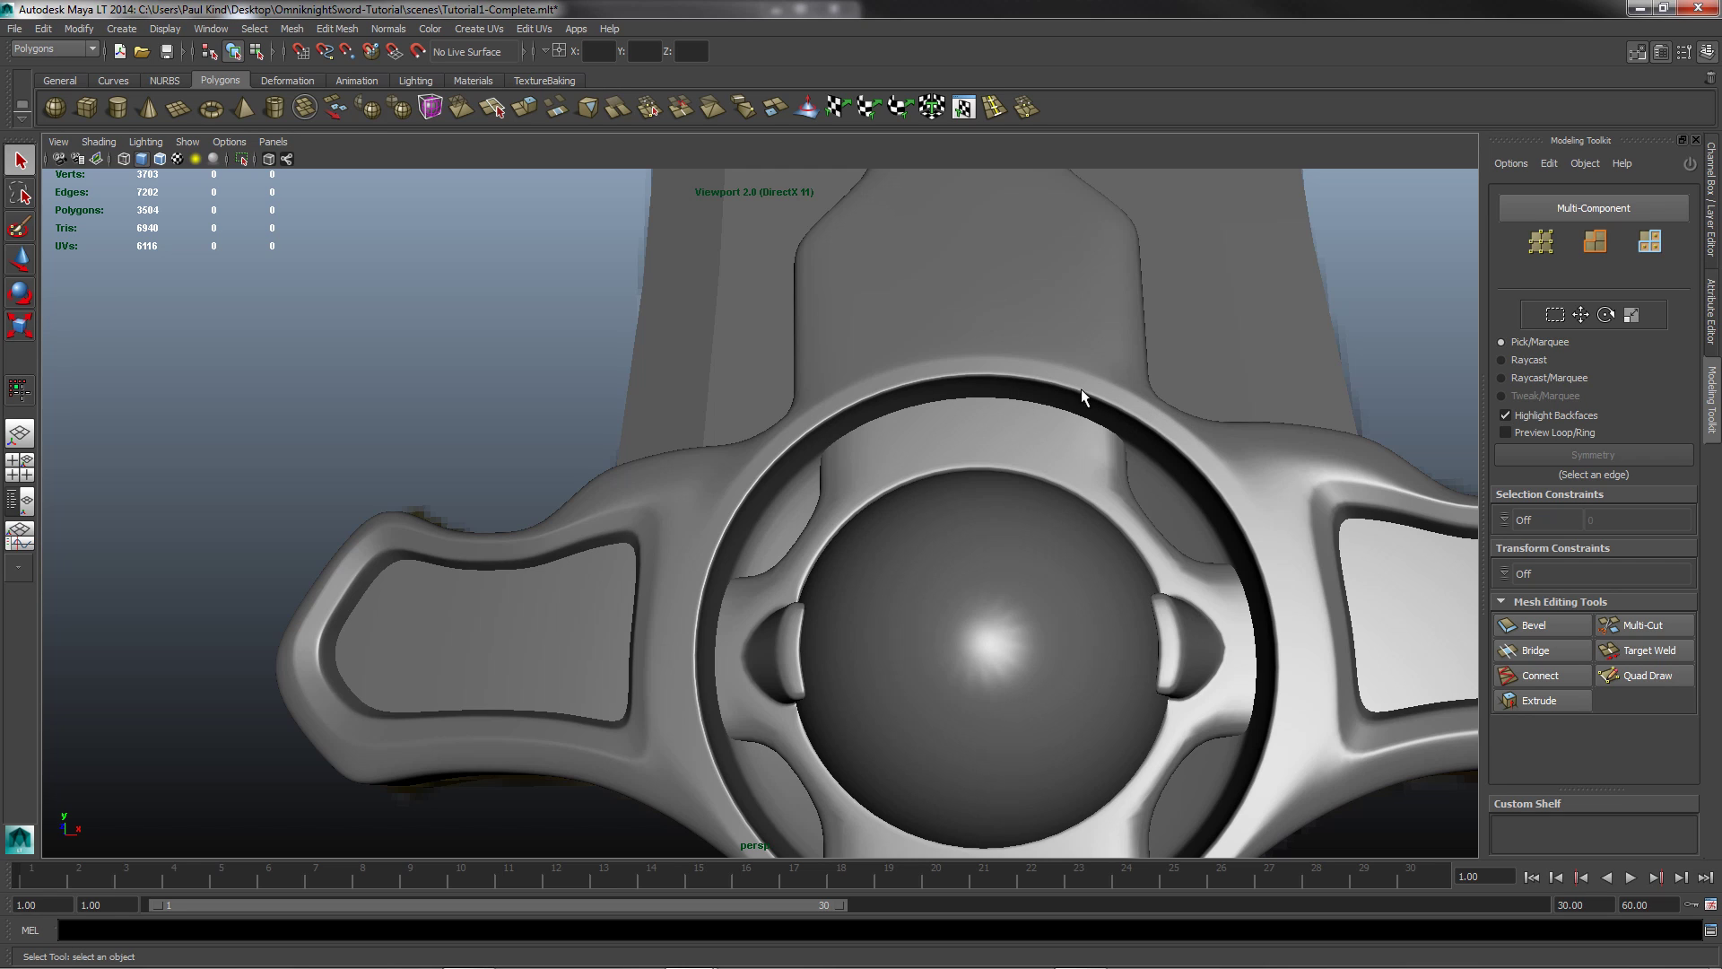
click(970, 373)
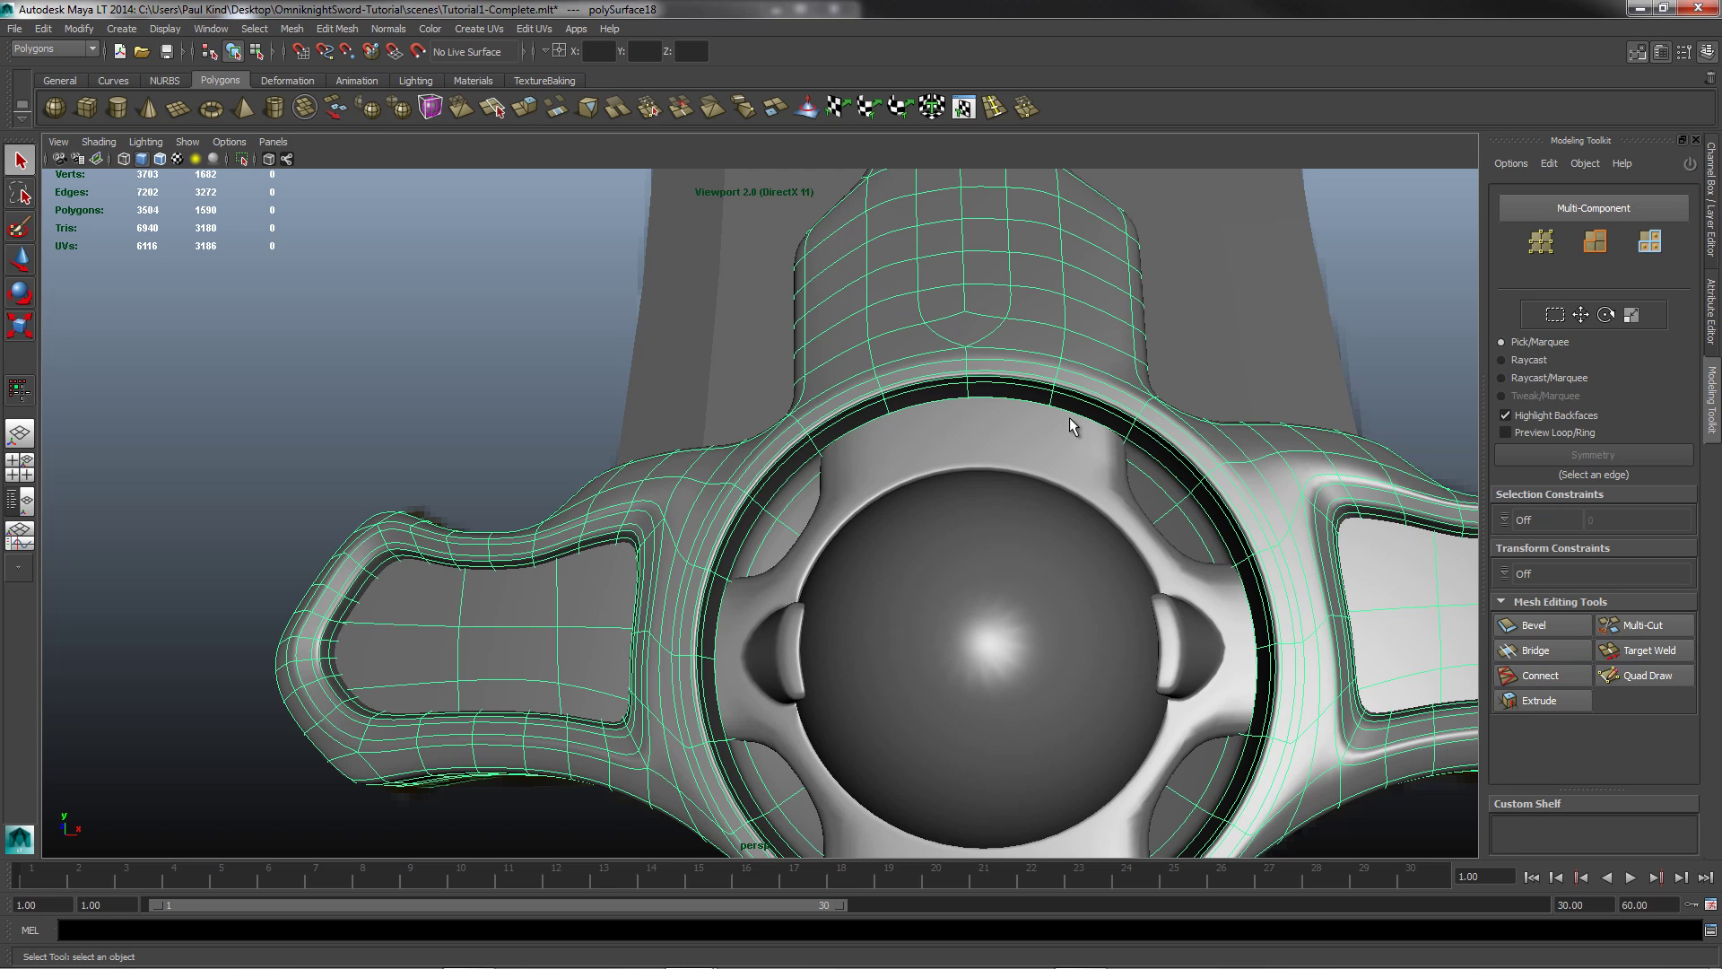
Step: Try a 2-segment Connect loop through the right side of the guard's upper prong, and undo it
click(1554, 684)
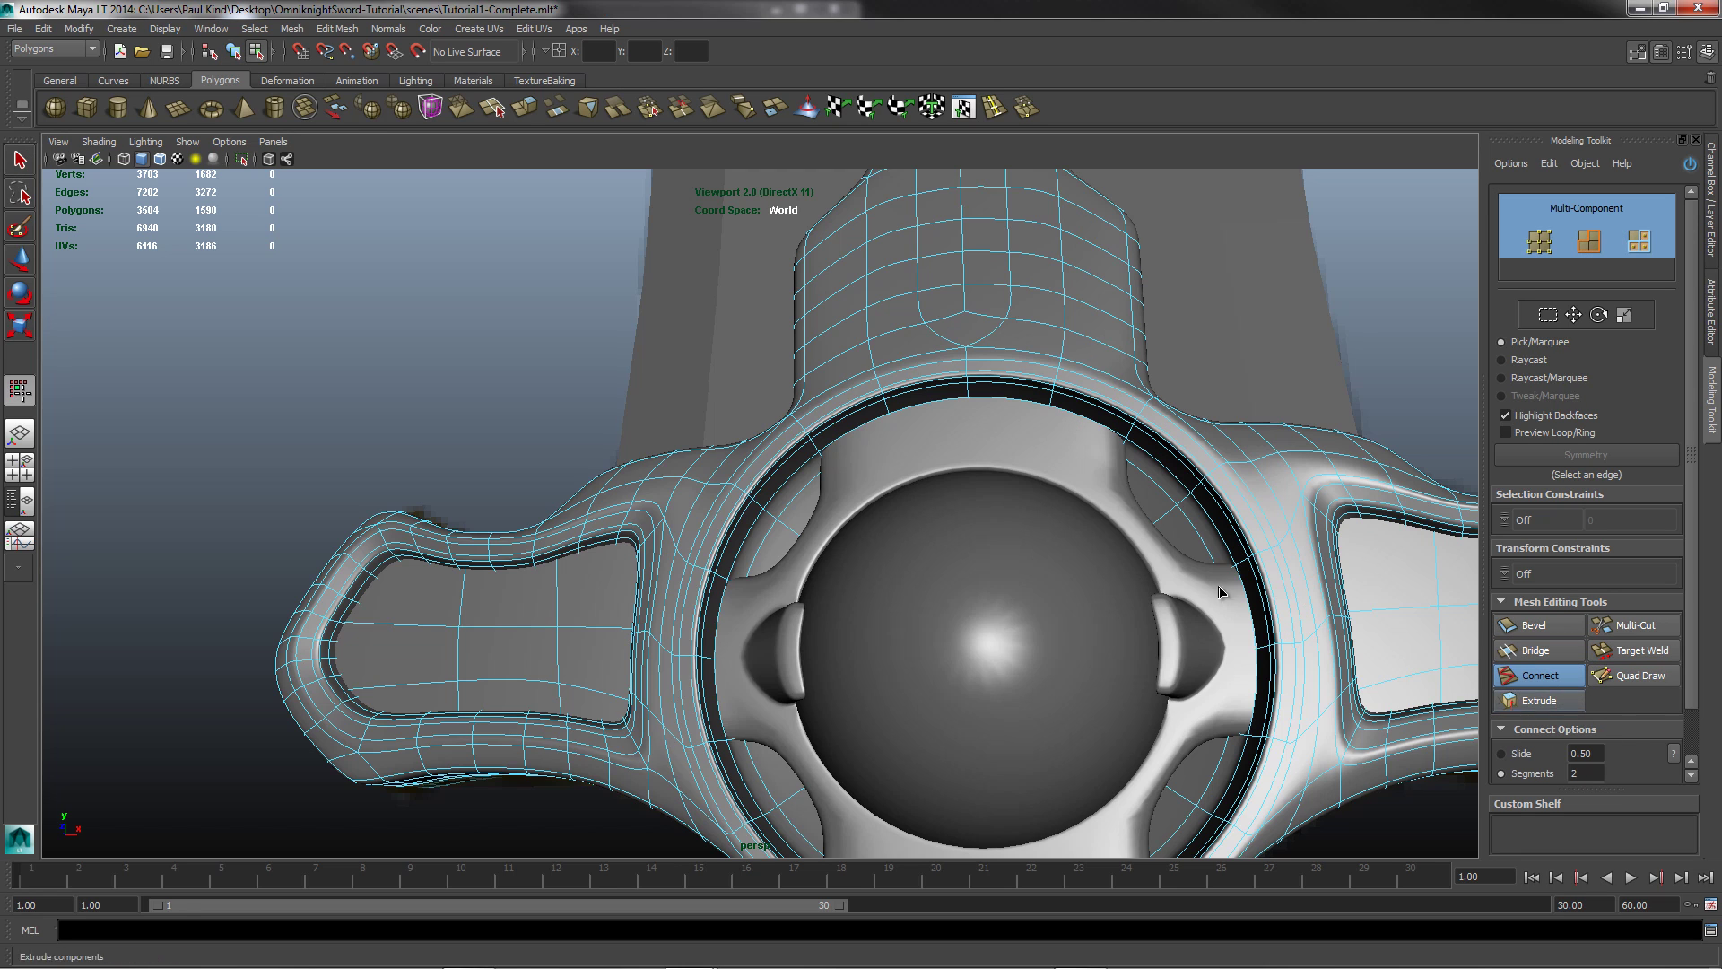
click(1109, 349)
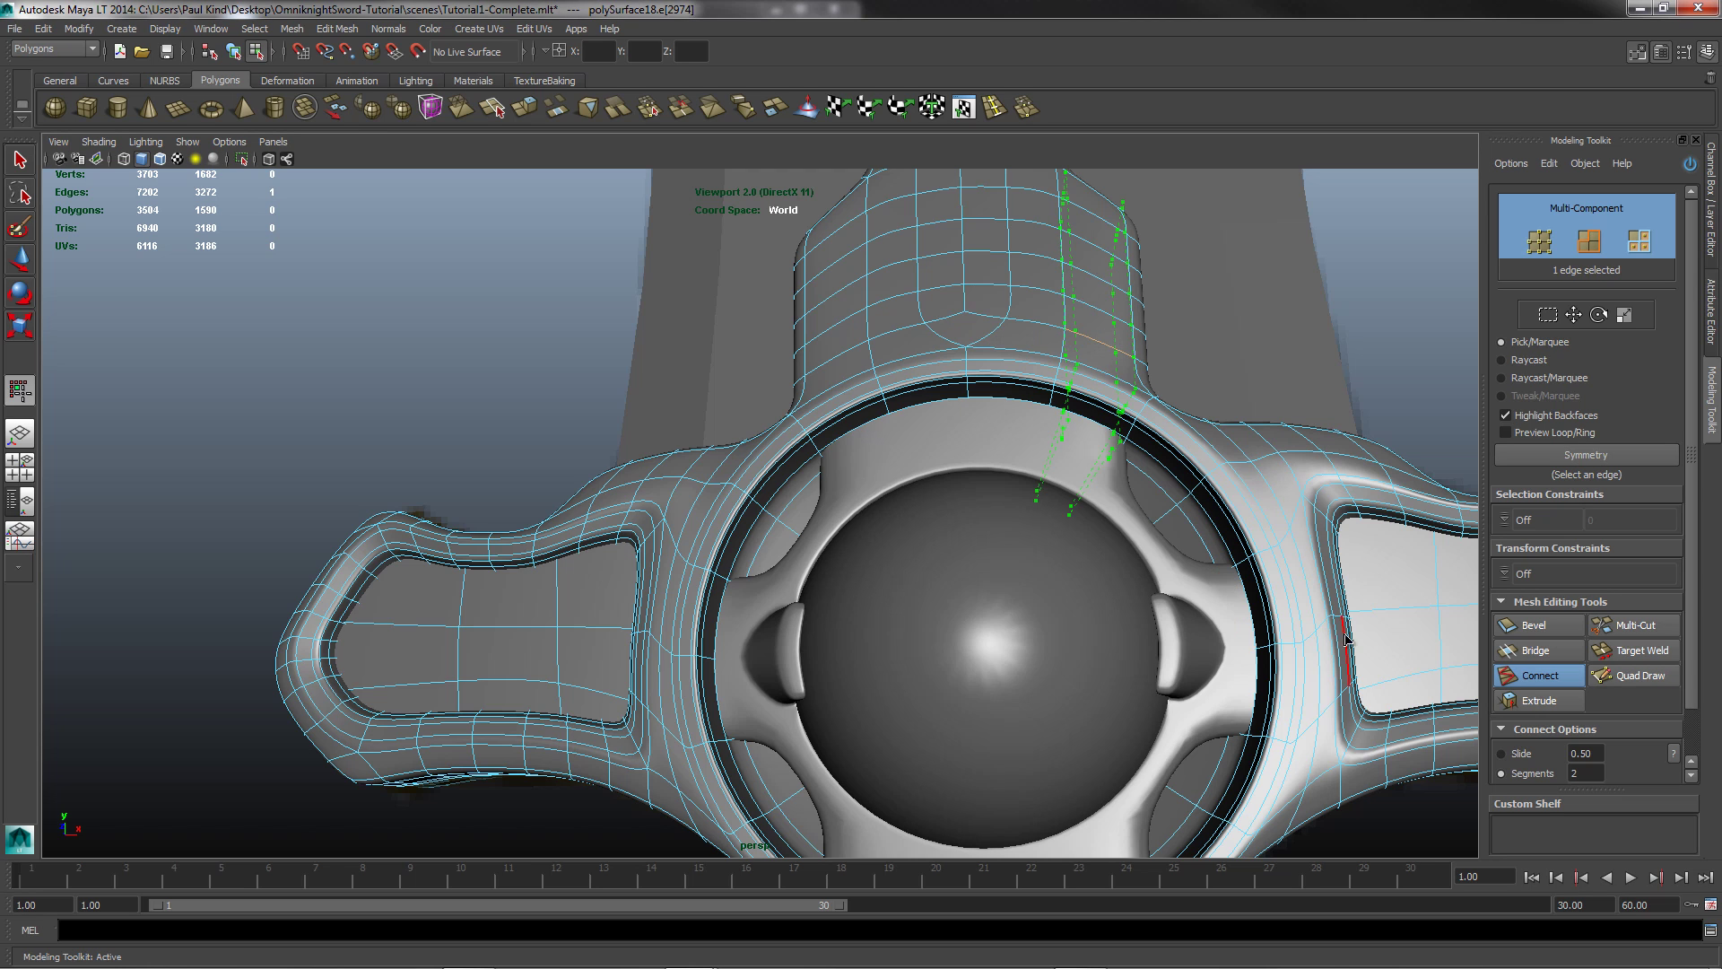
click(1507, 683)
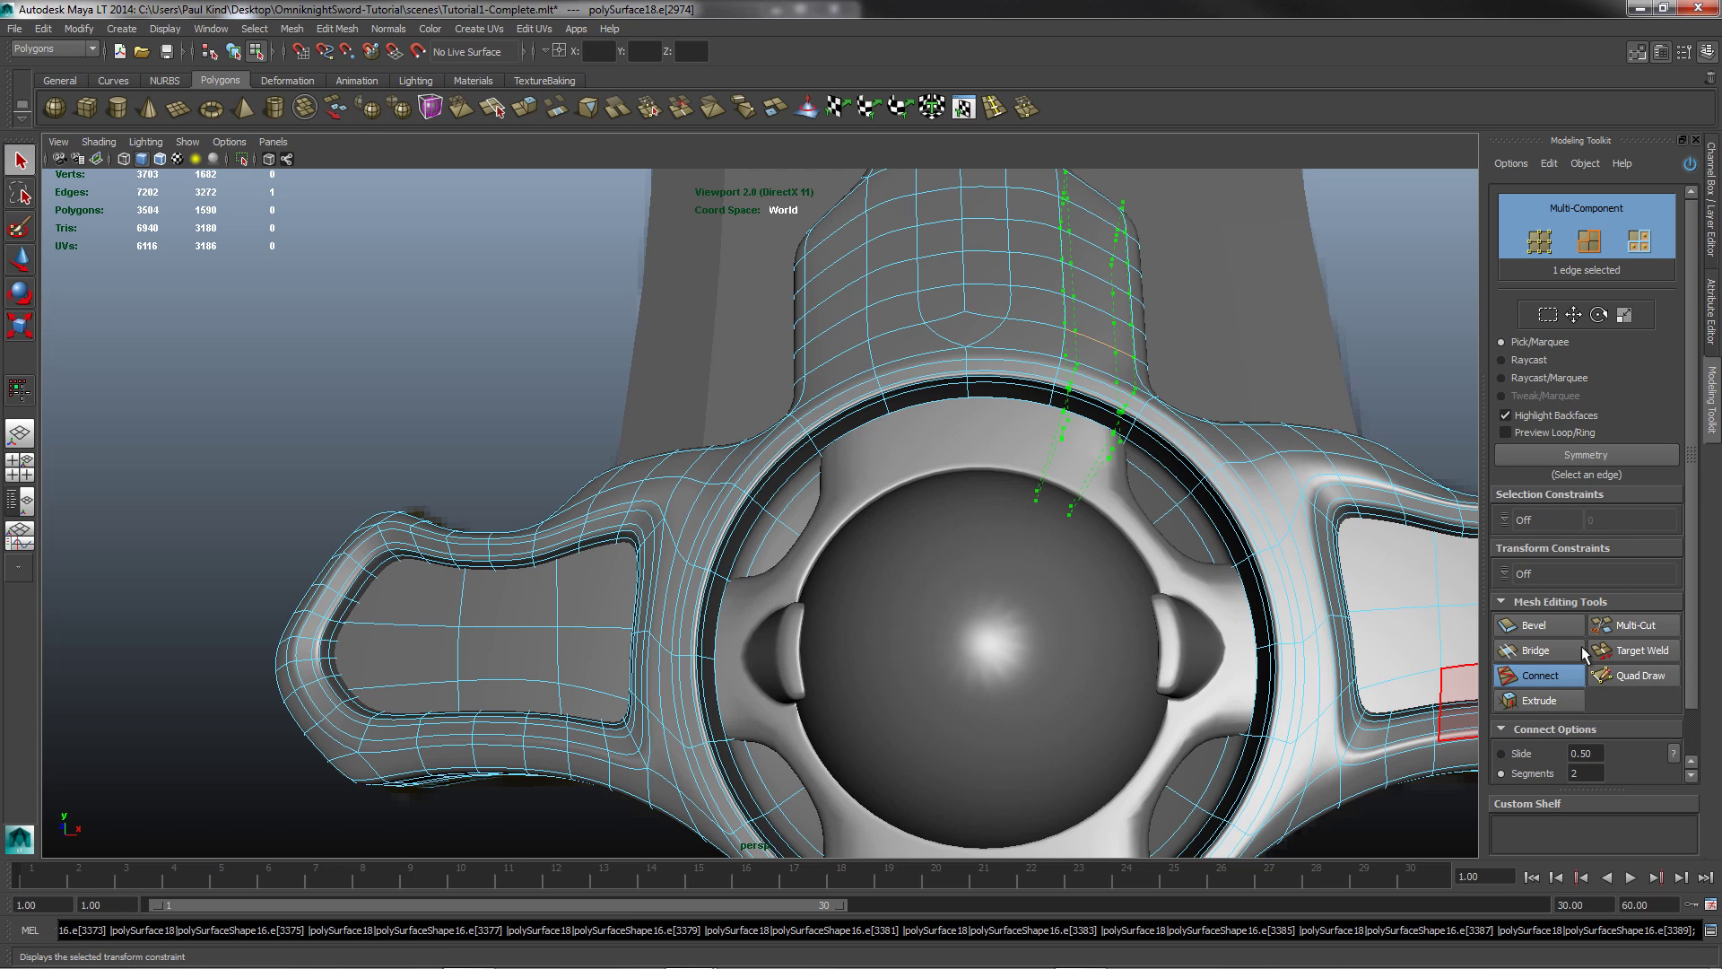
key(ctrl+z)
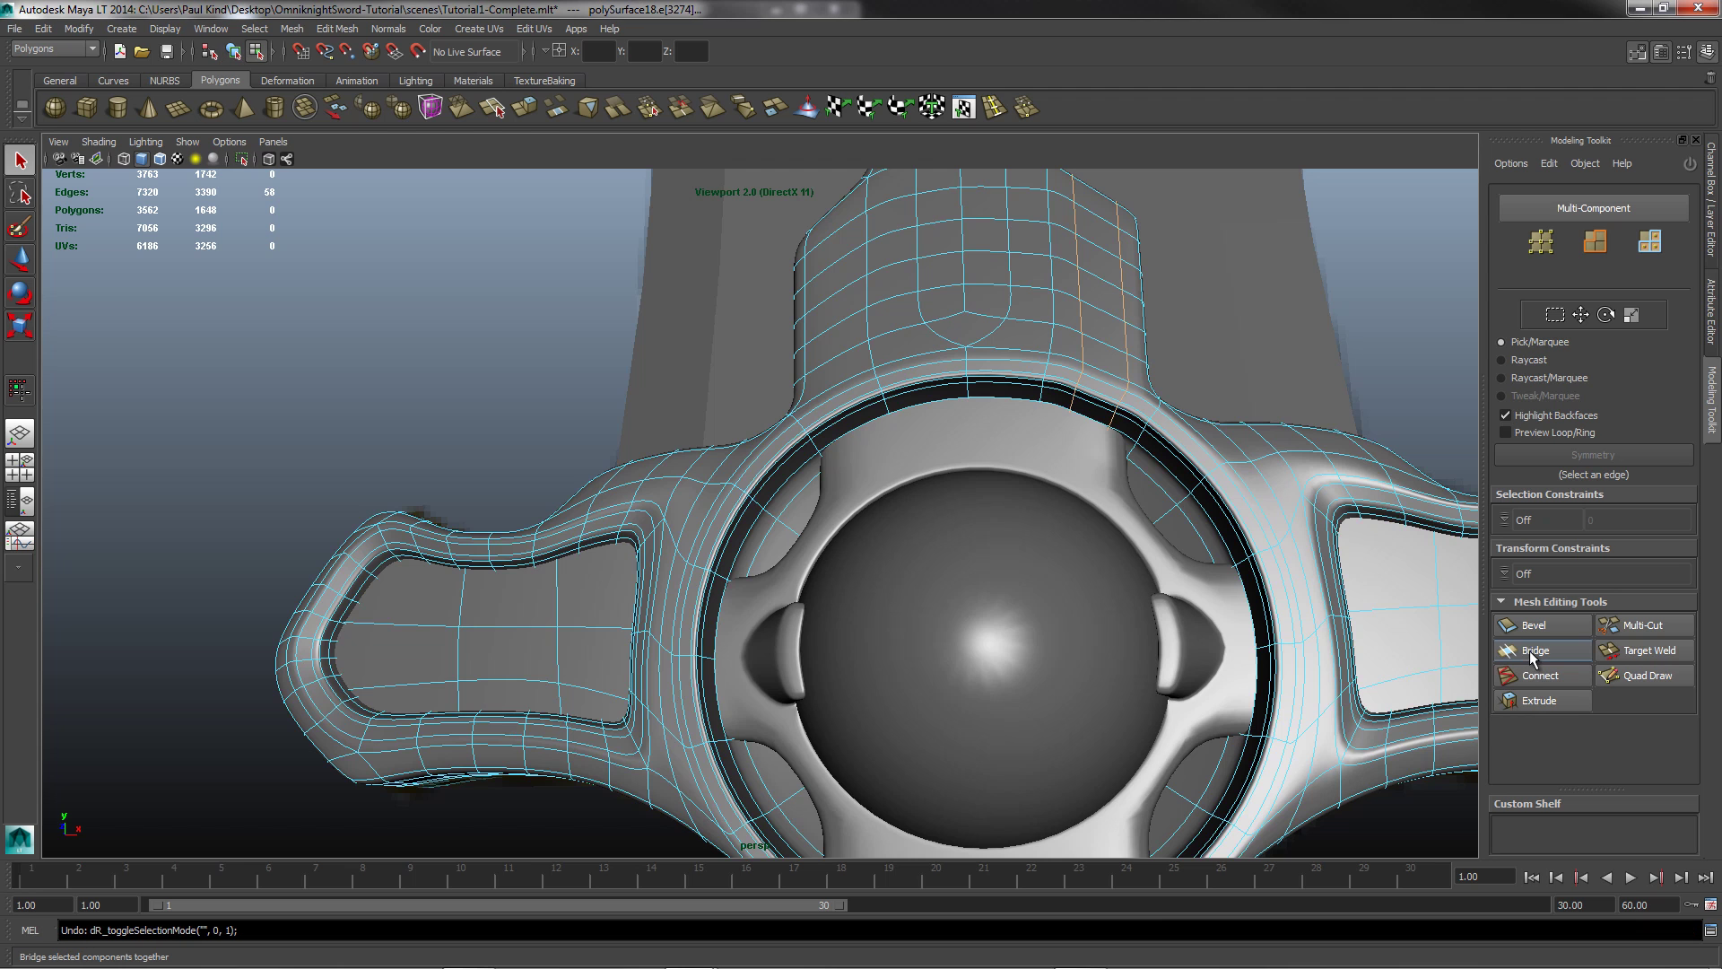
key(ctrl+z)
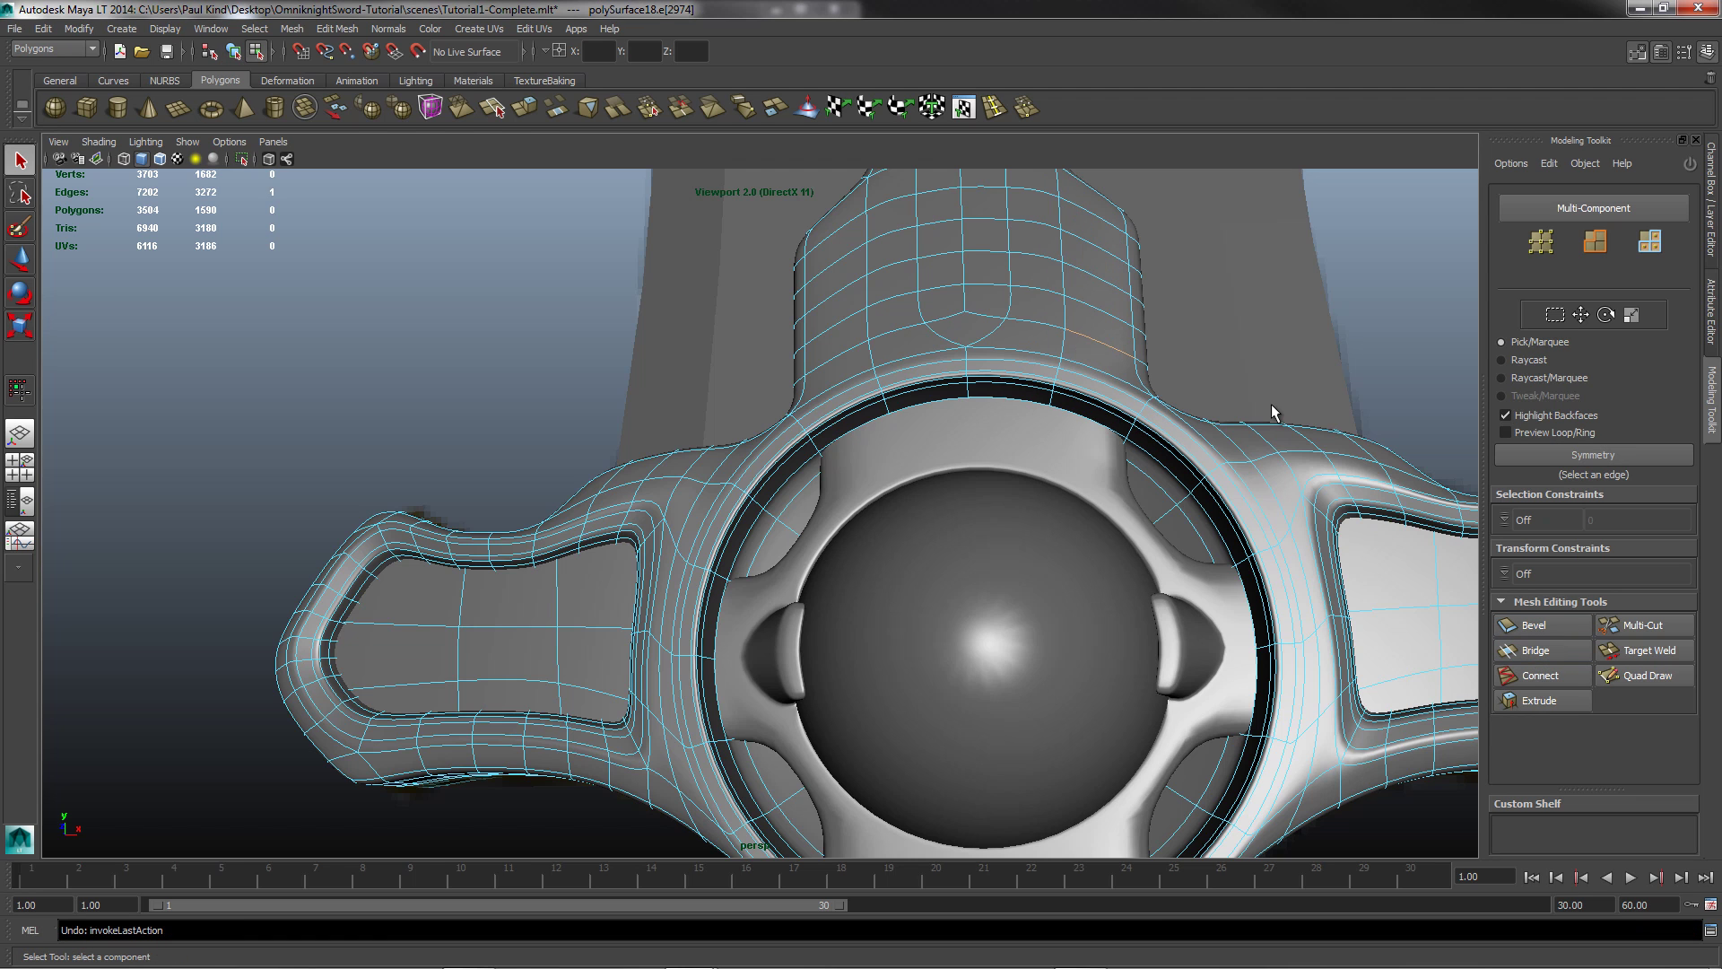
Step: Configure the Connect tool for a single centred control loop with 1 segment and pinch 0.00, keeping slide at 0.50
alt+drag(978, 287, 1031, 519)
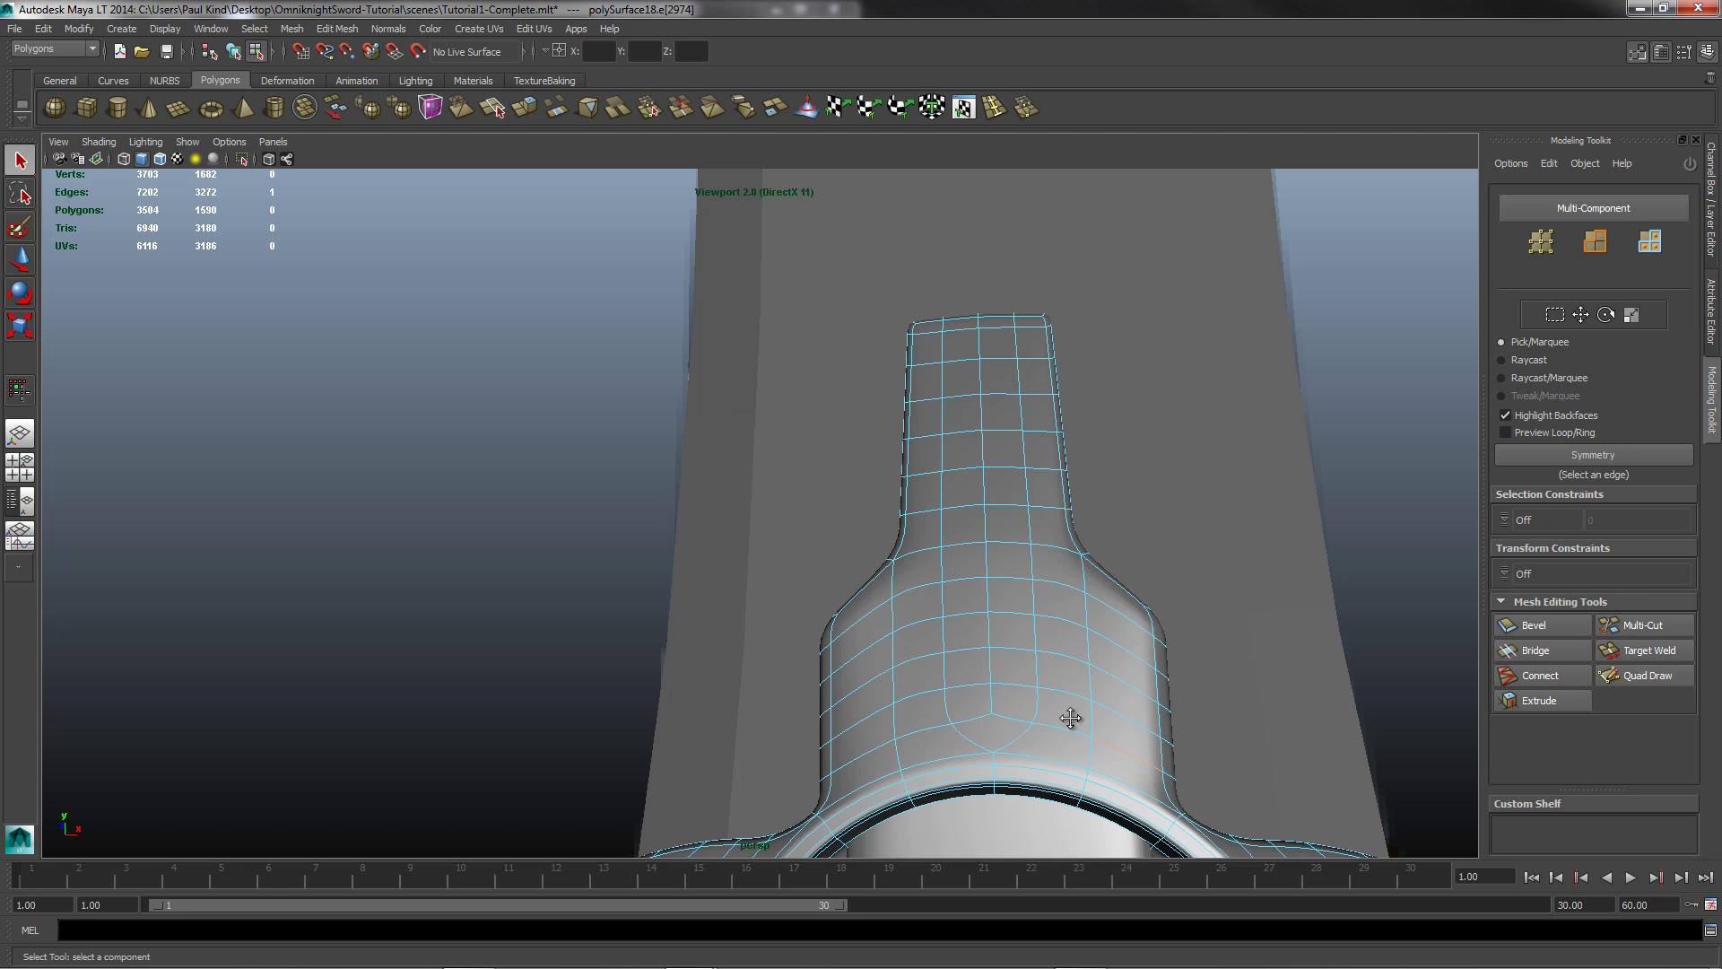
alt+middle_drag(1068, 719, 1111, 635)
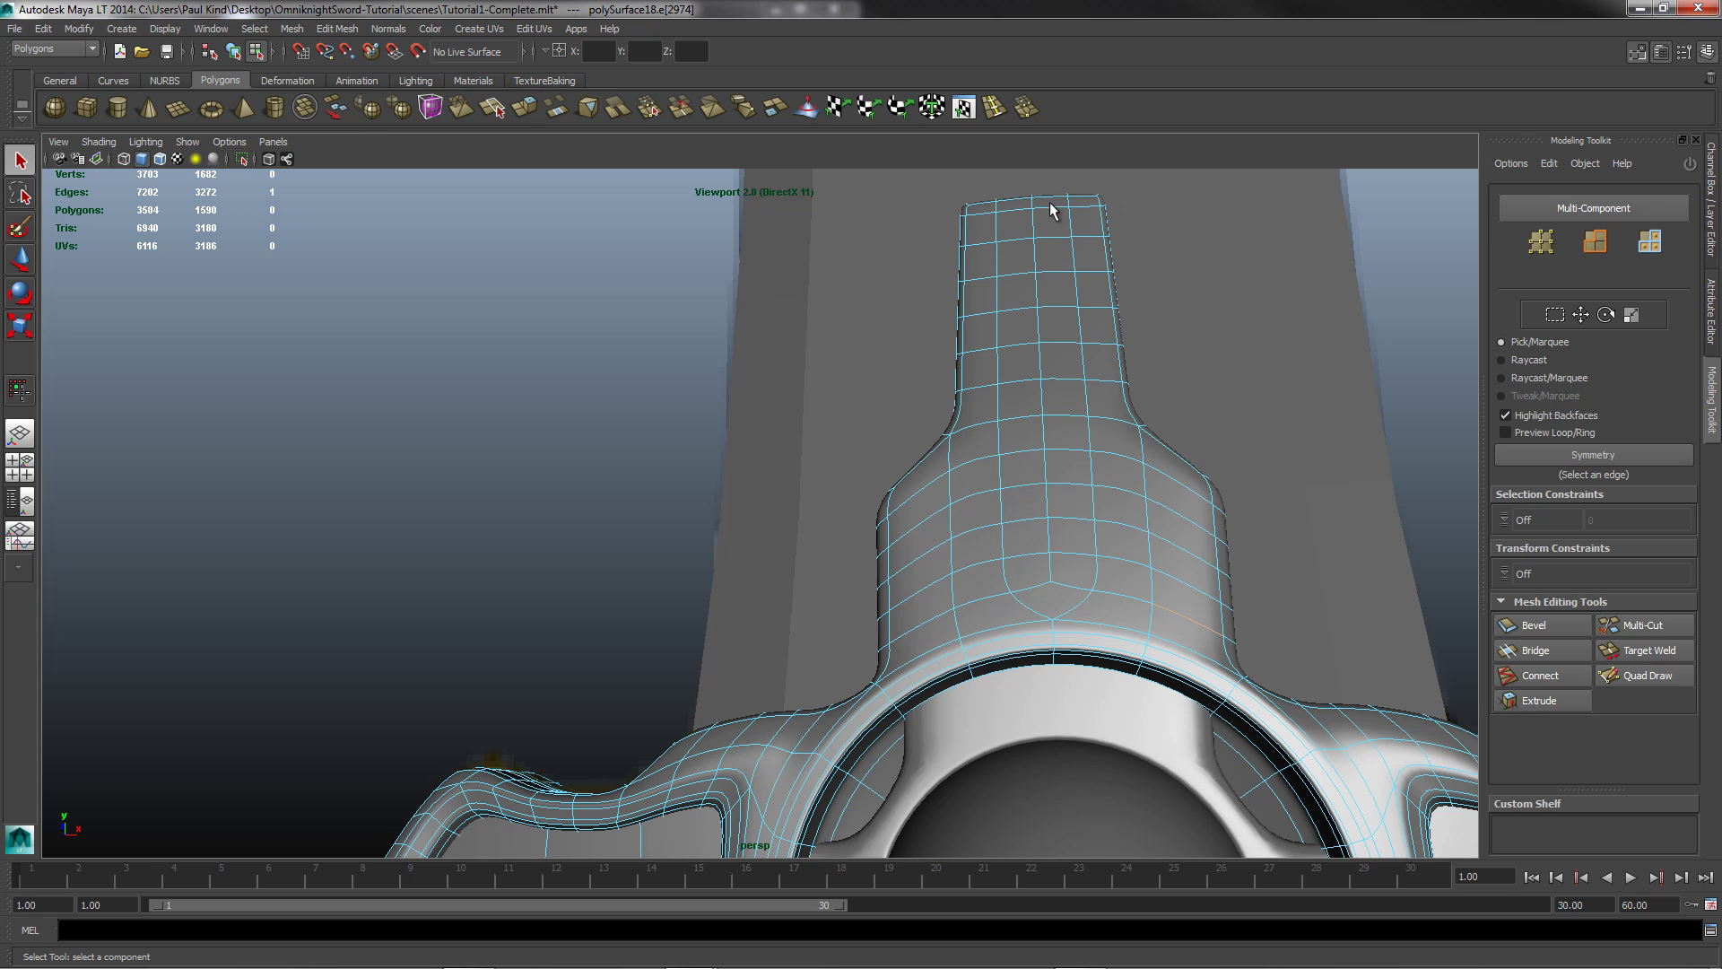
click(1529, 683)
click(1540, 675)
drag(1690, 652, 1702, 718)
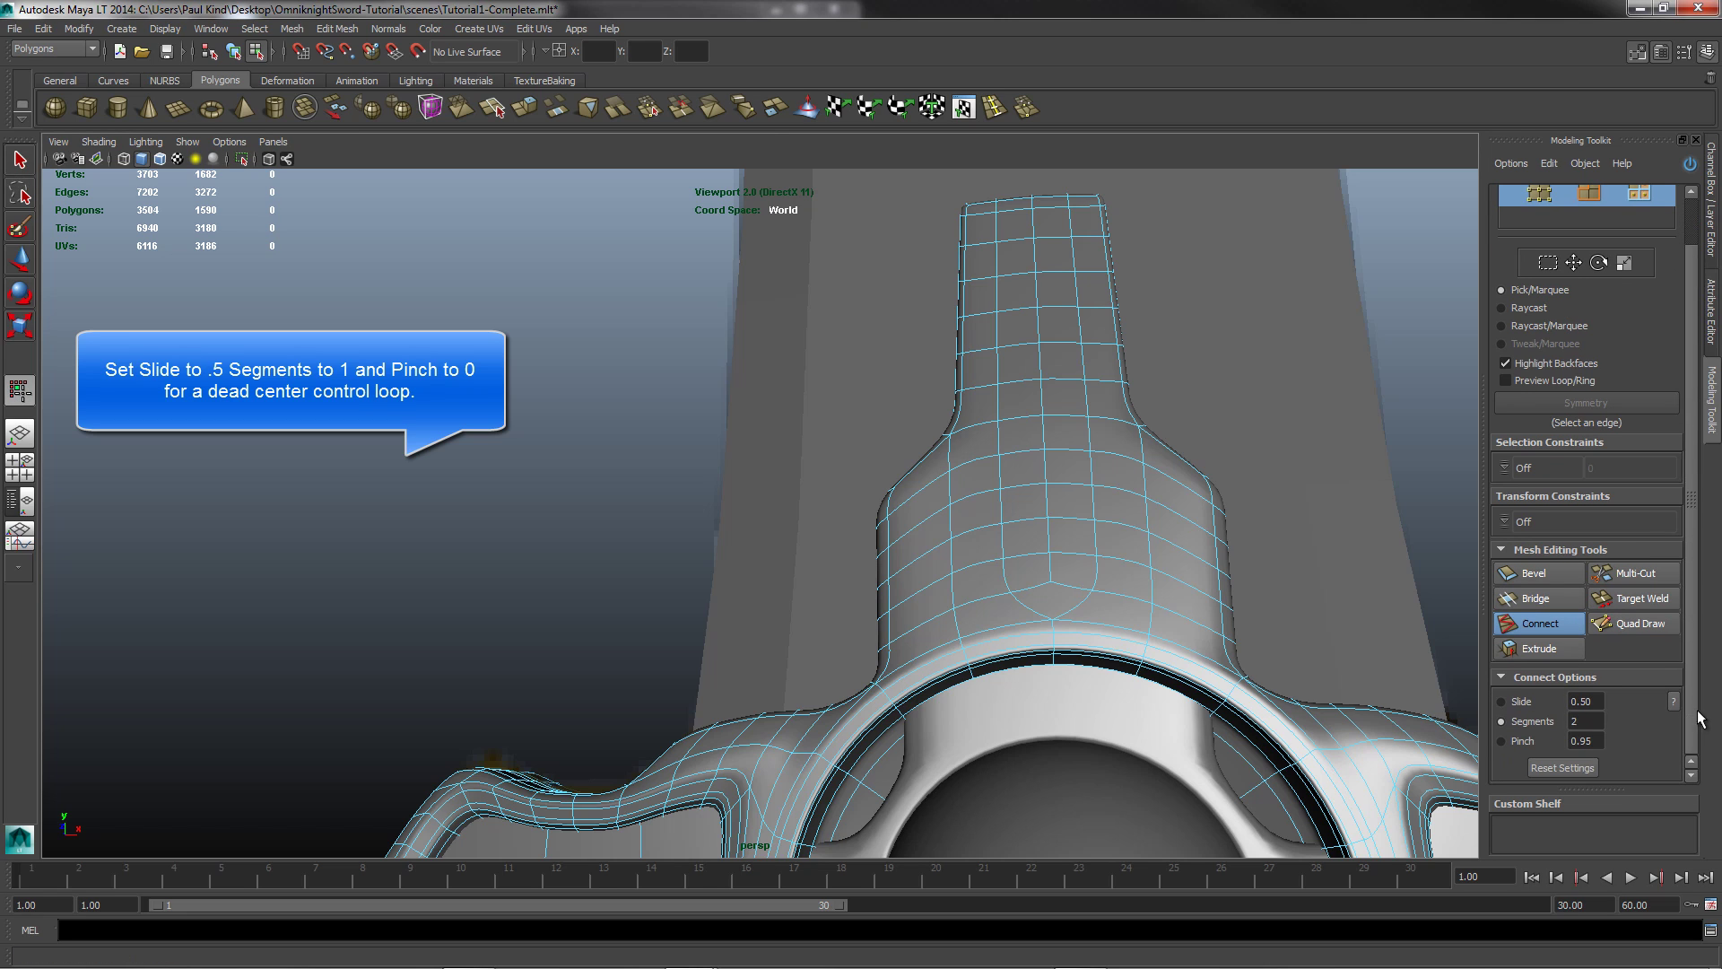
click(1576, 721)
click(1600, 740)
text(00)
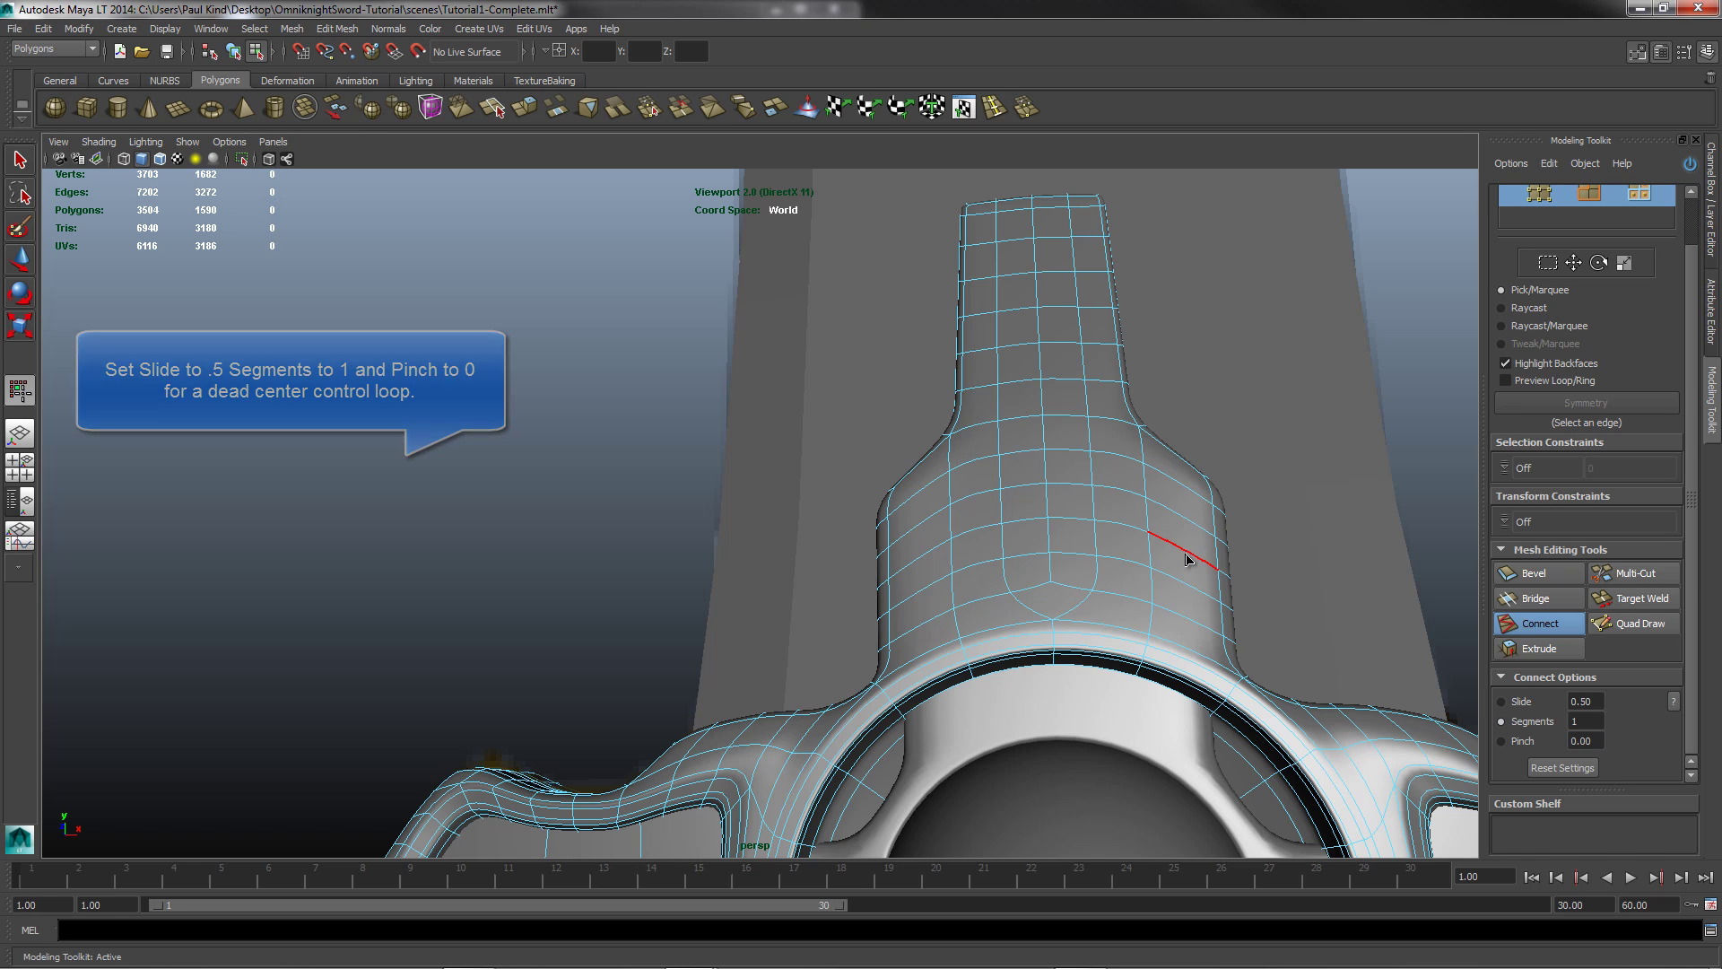
Step: Preview a single centred Connect loop along the right side of the upper prong, and return to Object Mode without inserting it
click(1186, 549)
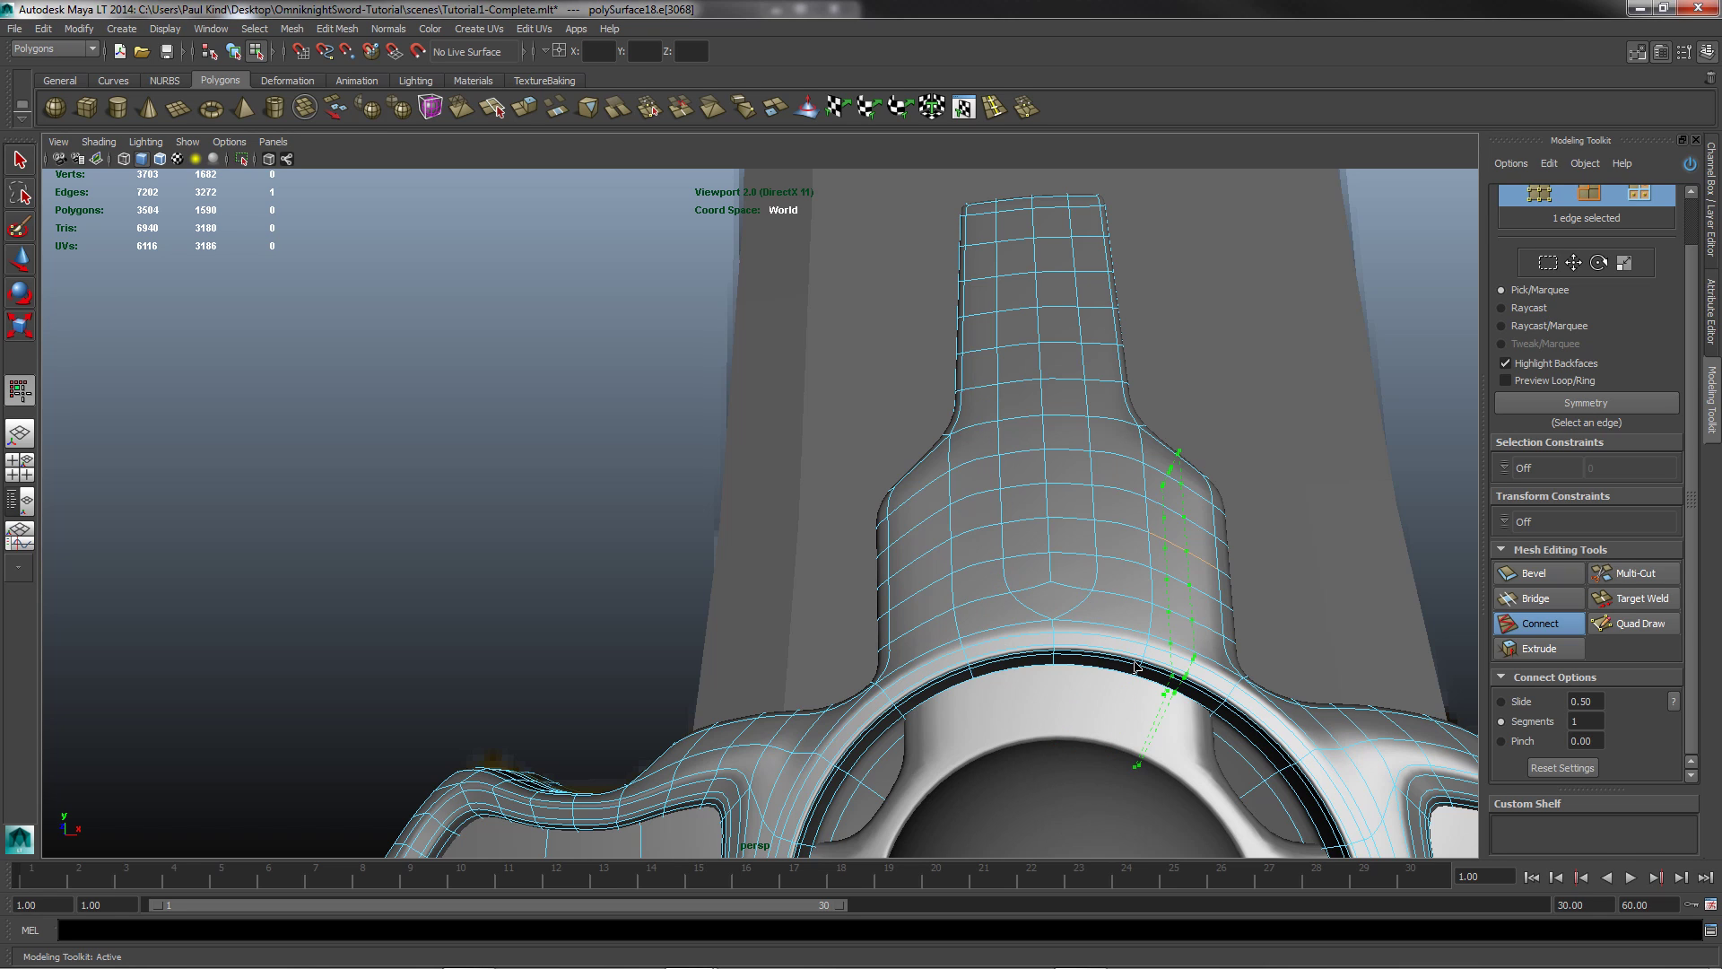
key(q)
key(F8)
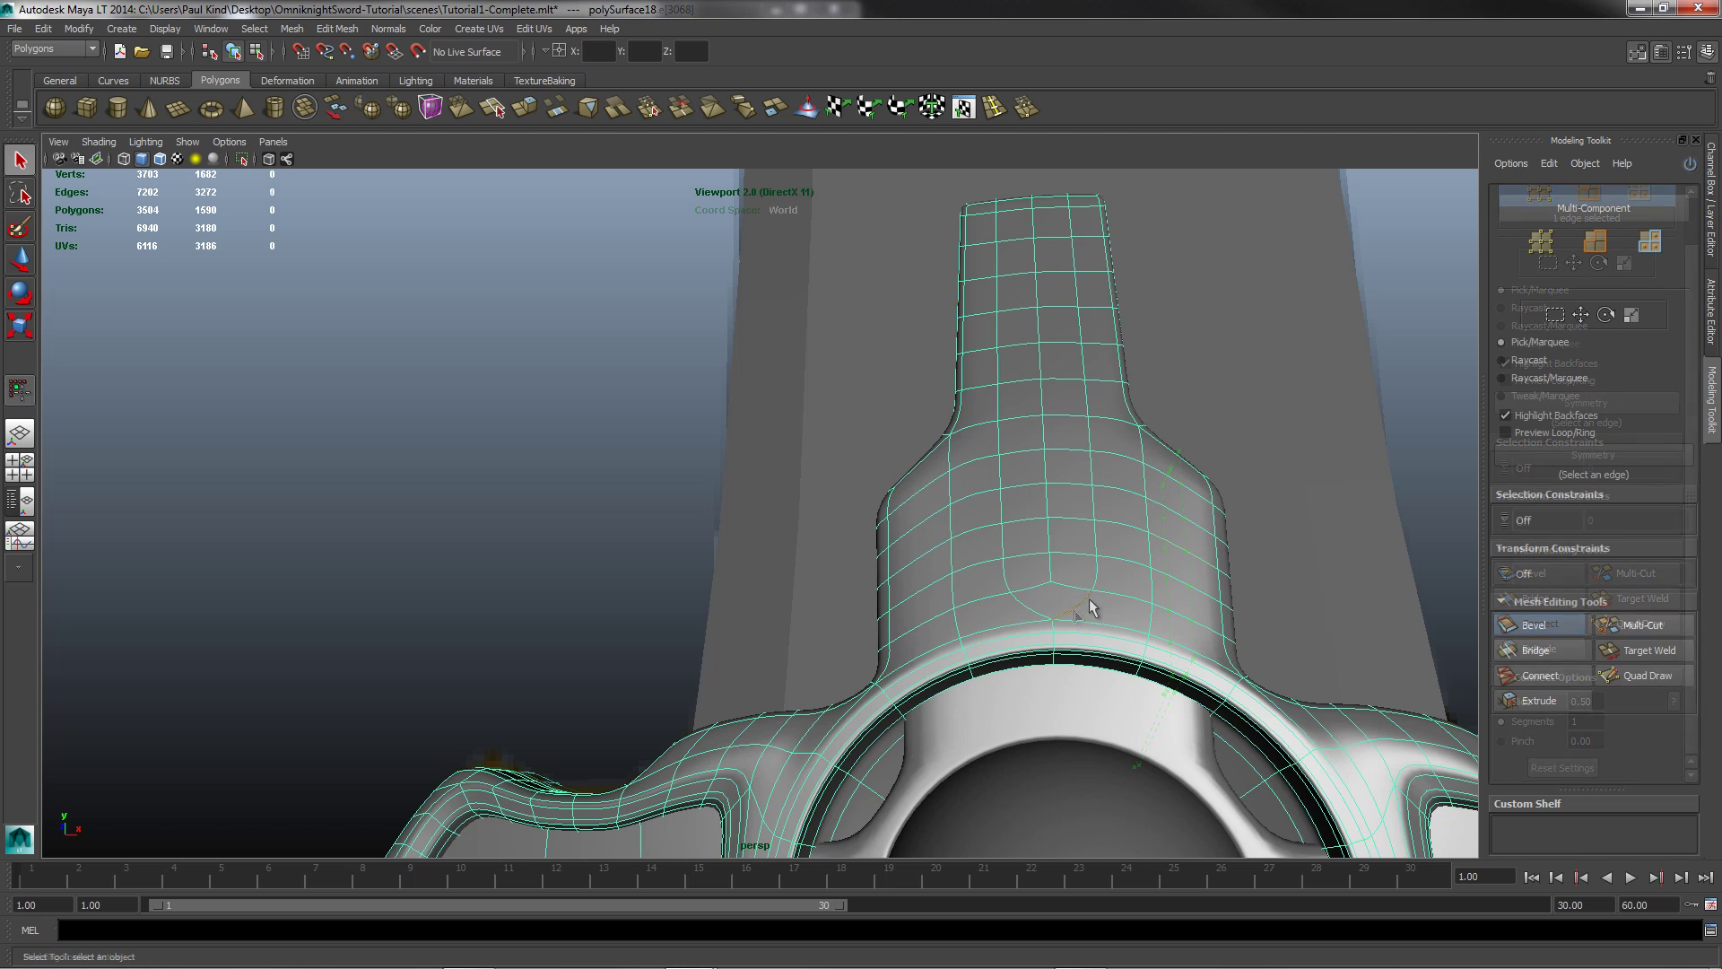
Step: Show the guard unsmoothed and delete the two diagonal edges meeting at the base of the upper prong
key(1)
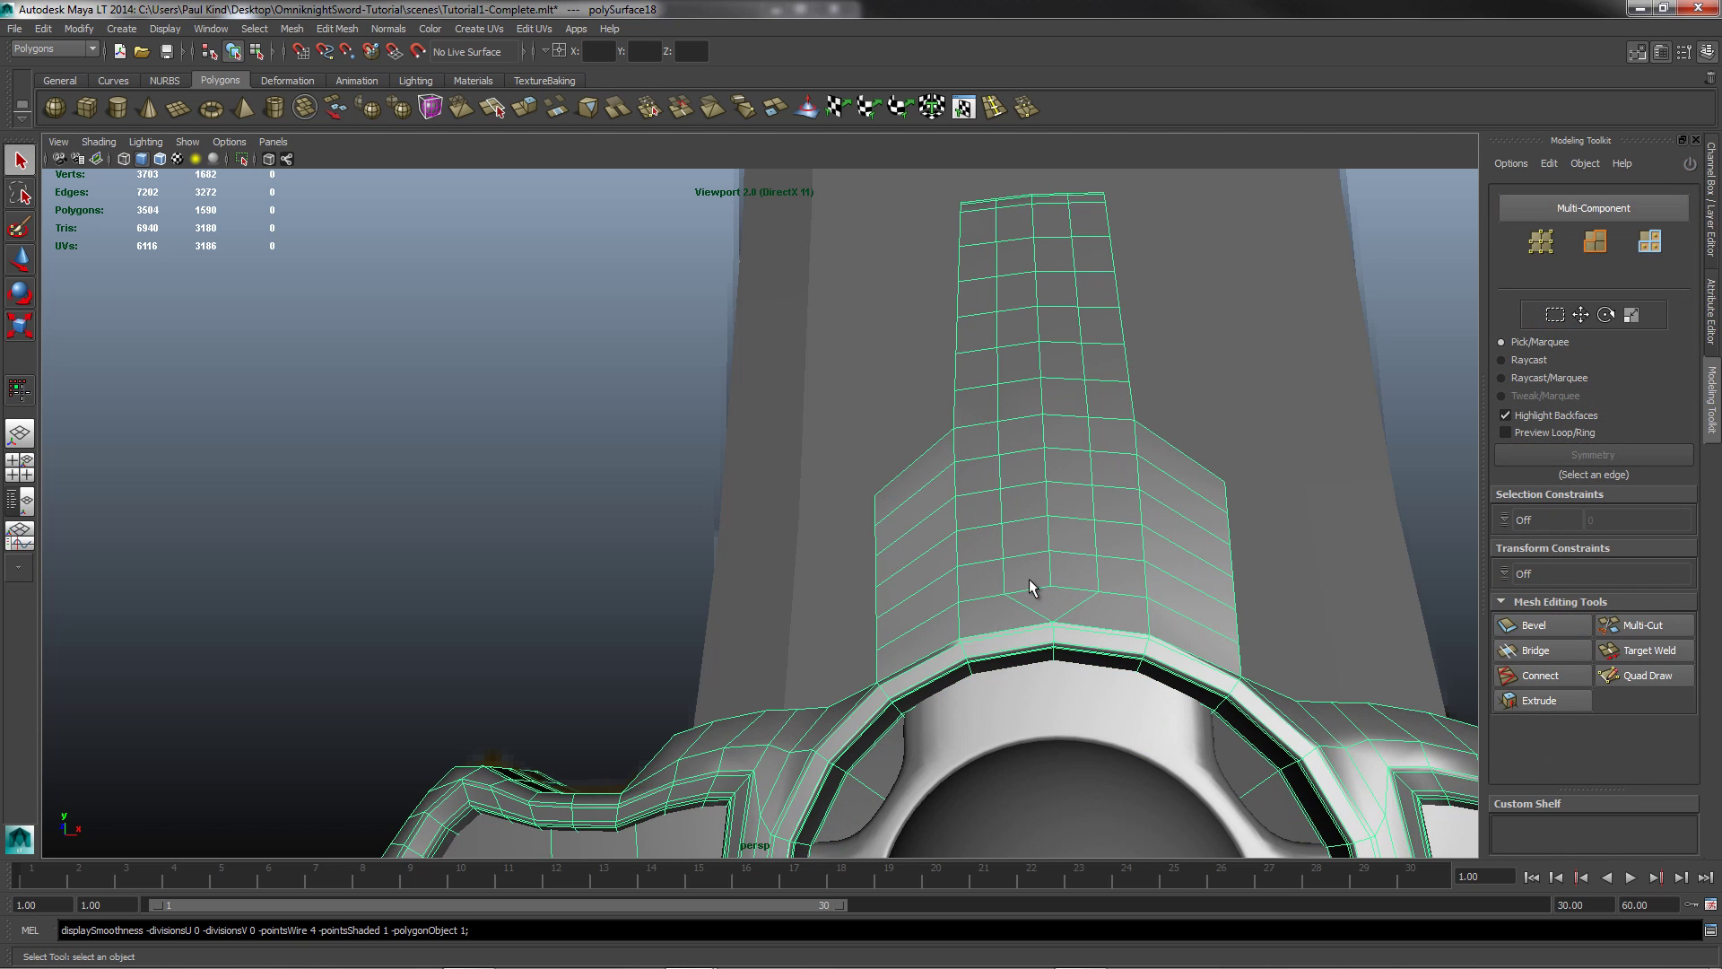
alt+drag(1068, 615, 995, 579)
right_drag(960, 572, 949, 531)
click(965, 572)
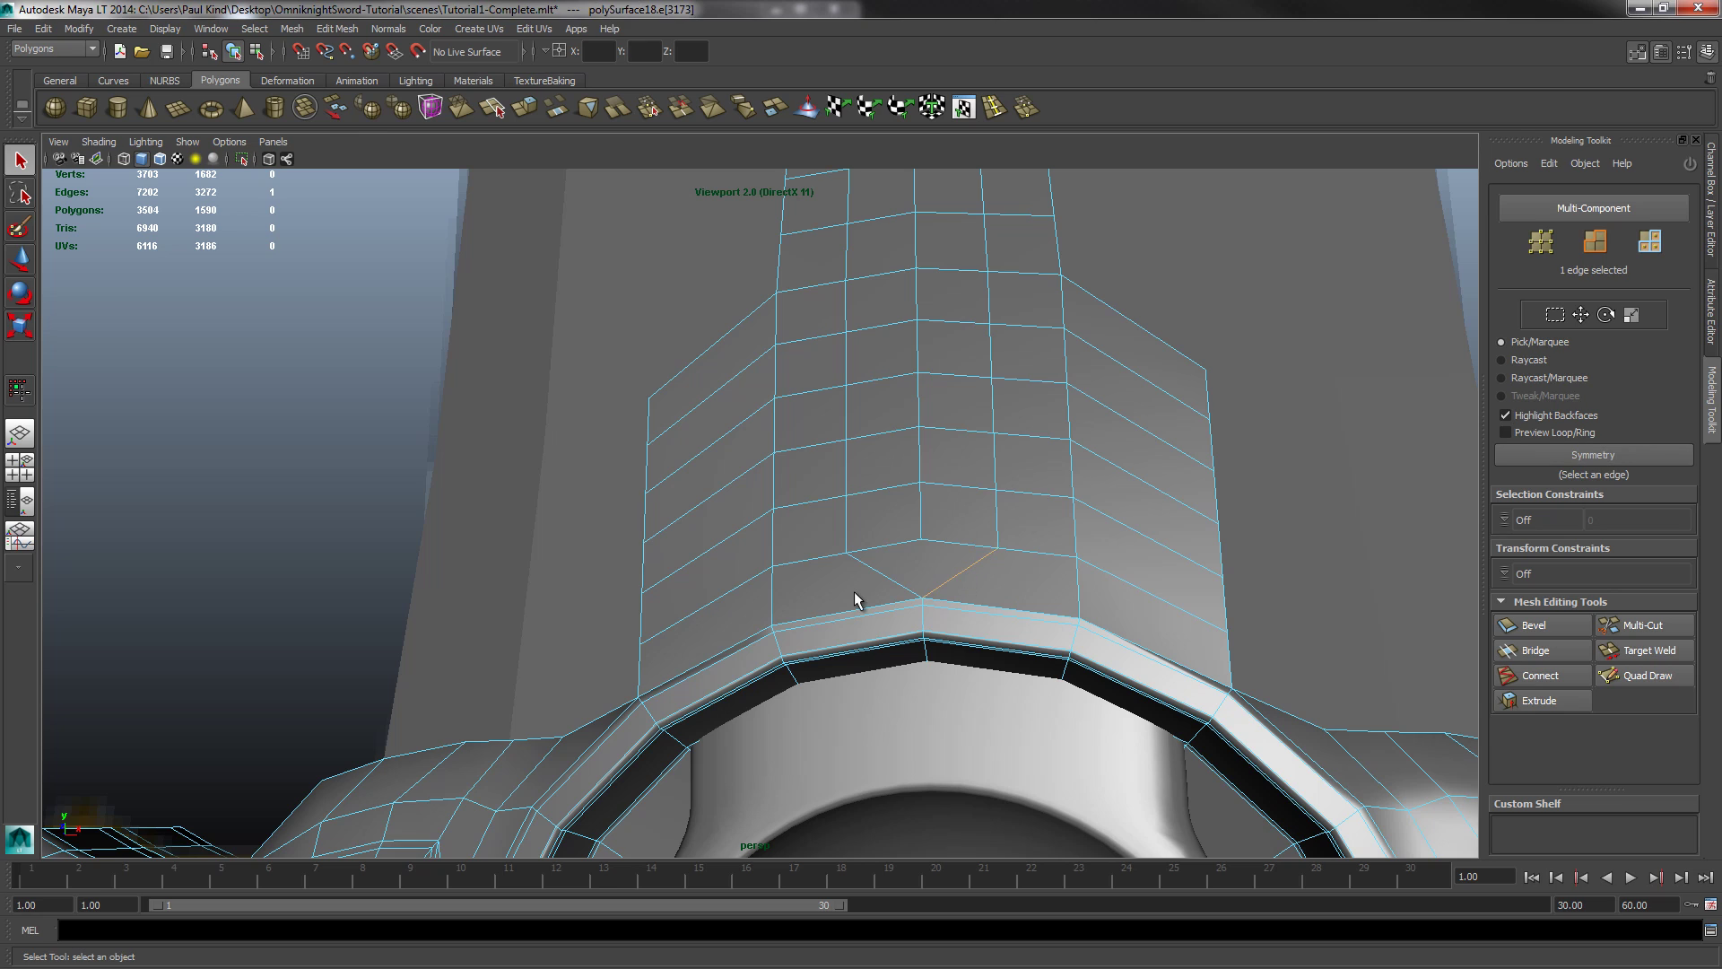
shift+click(881, 576)
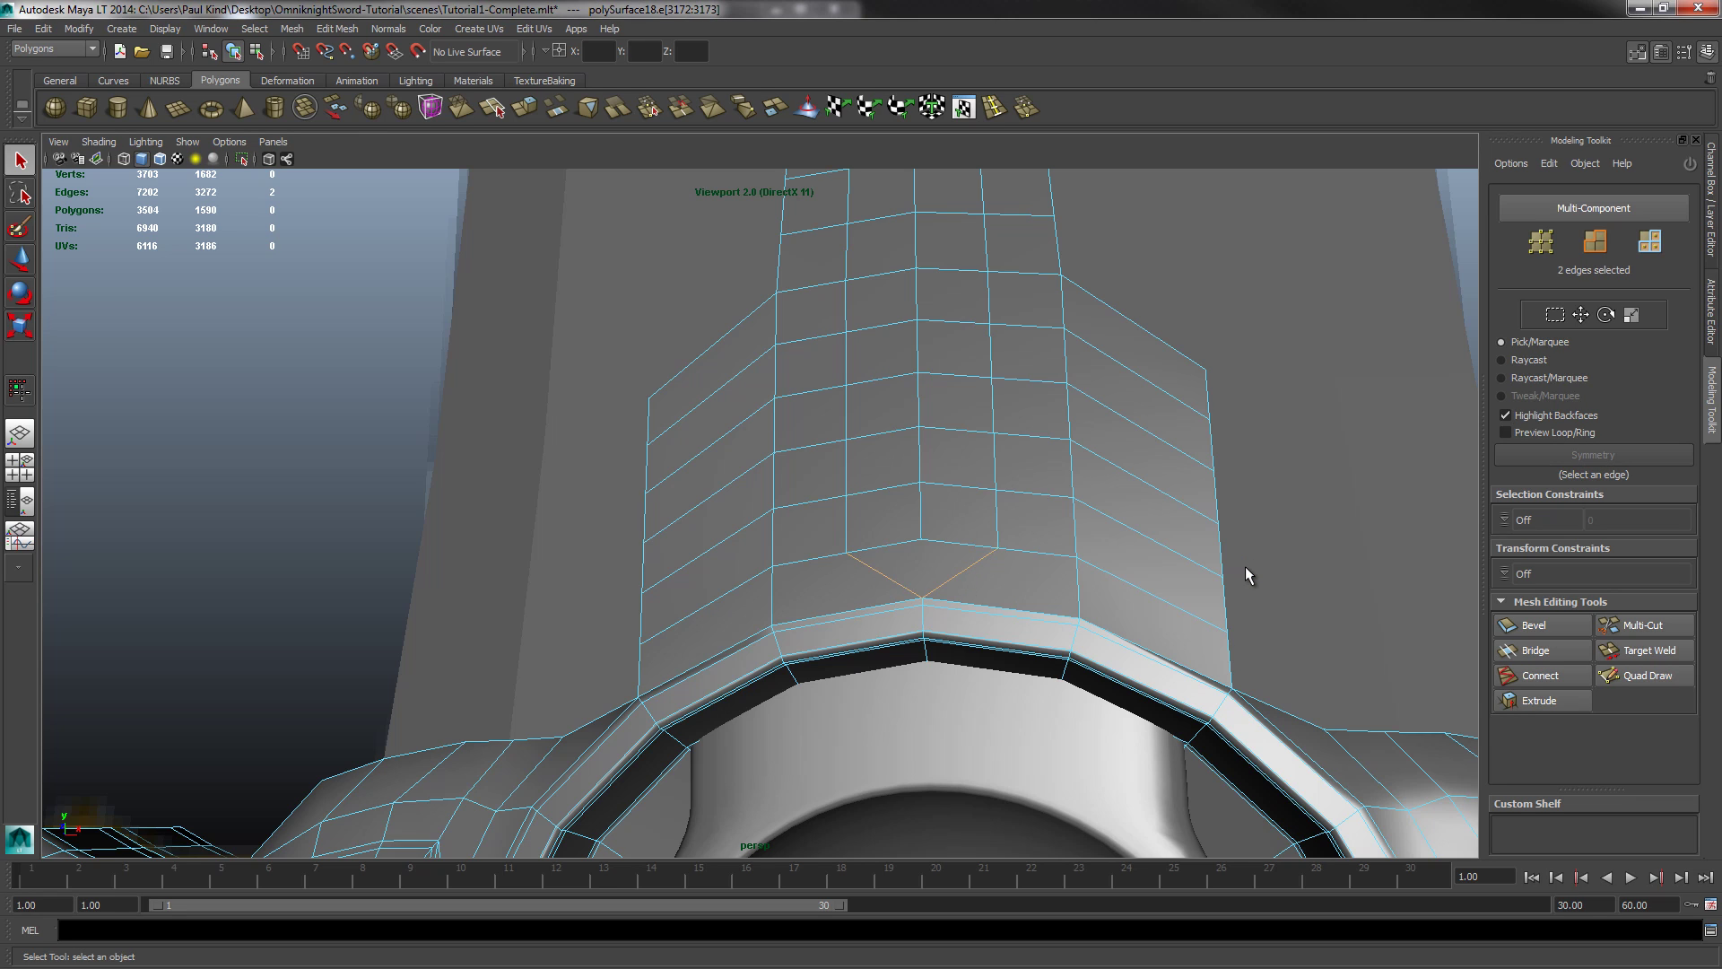
key(Delete)
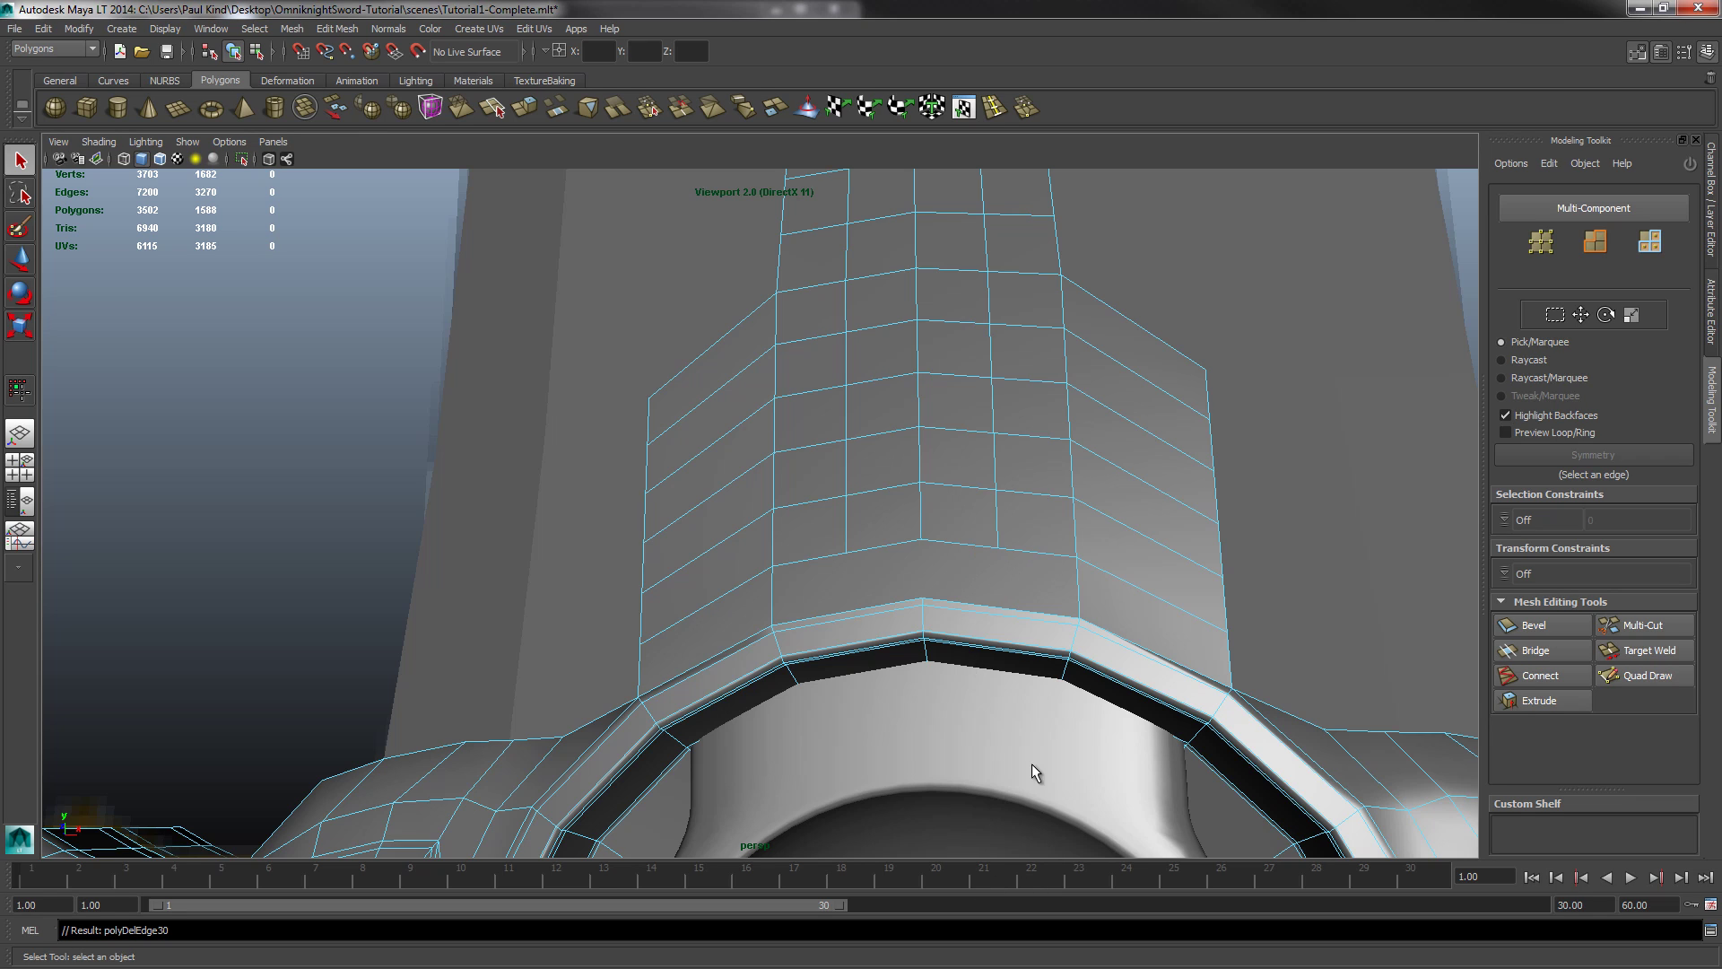
Step: Connect the top centre vertex of the guard's ring to the open vertex on its upper left with a new edge
click(926, 605)
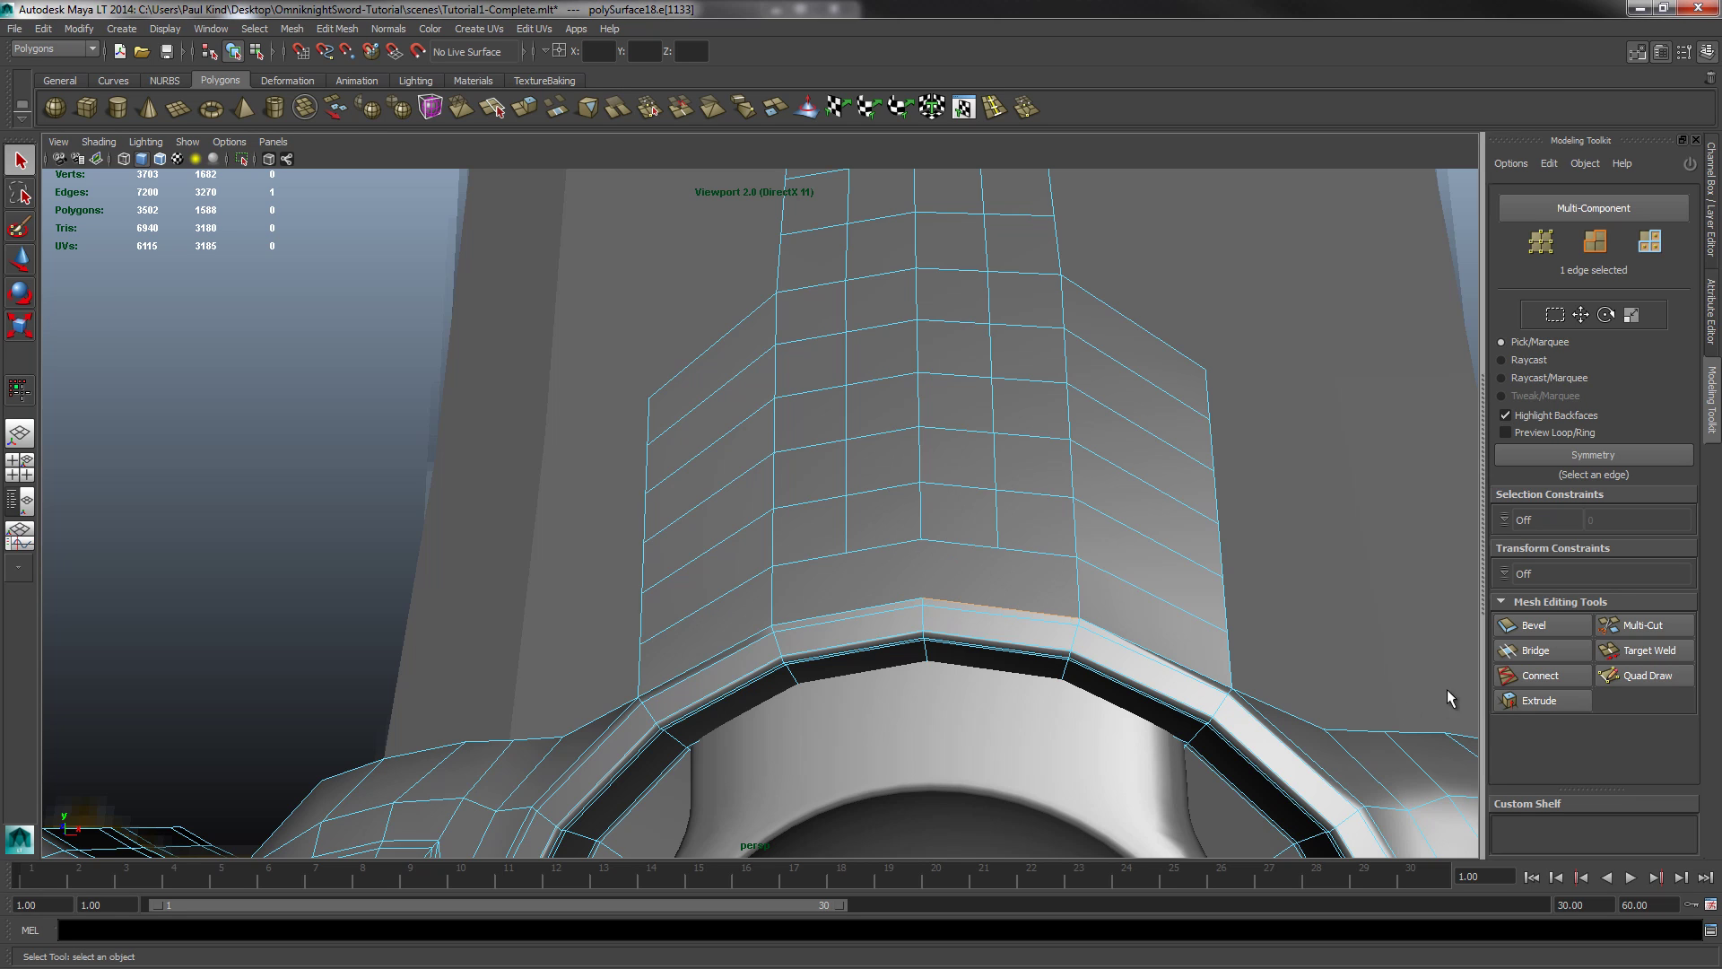
right_drag(912, 590, 863, 592)
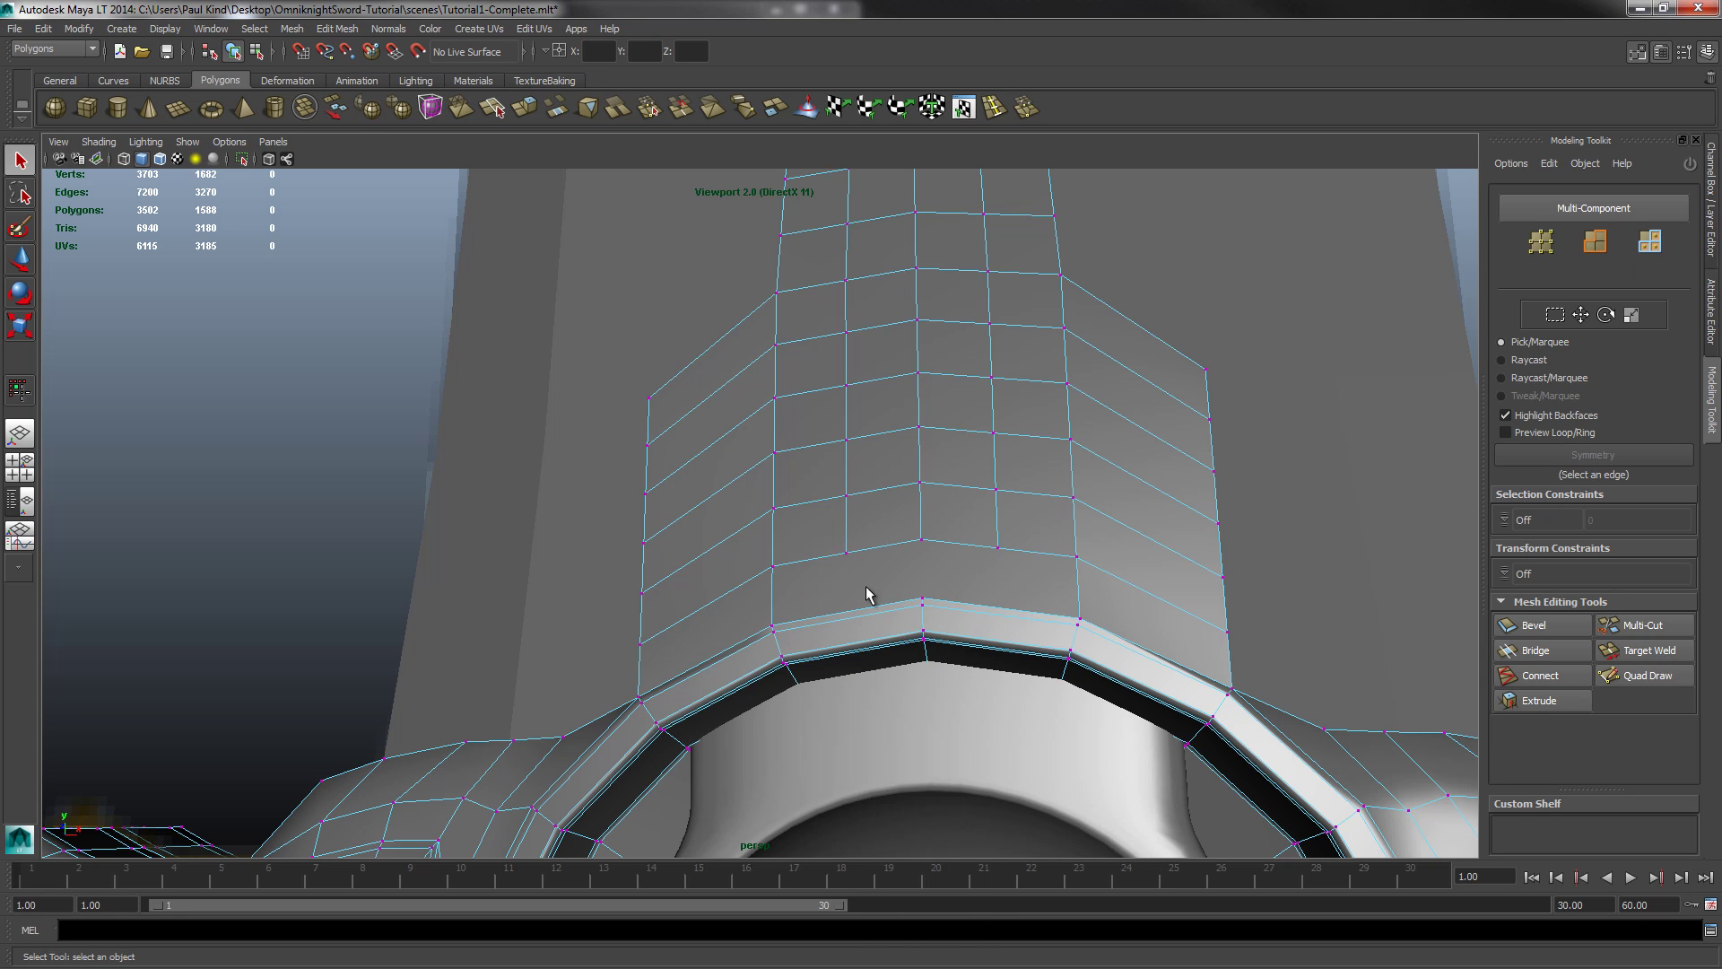
click(926, 599)
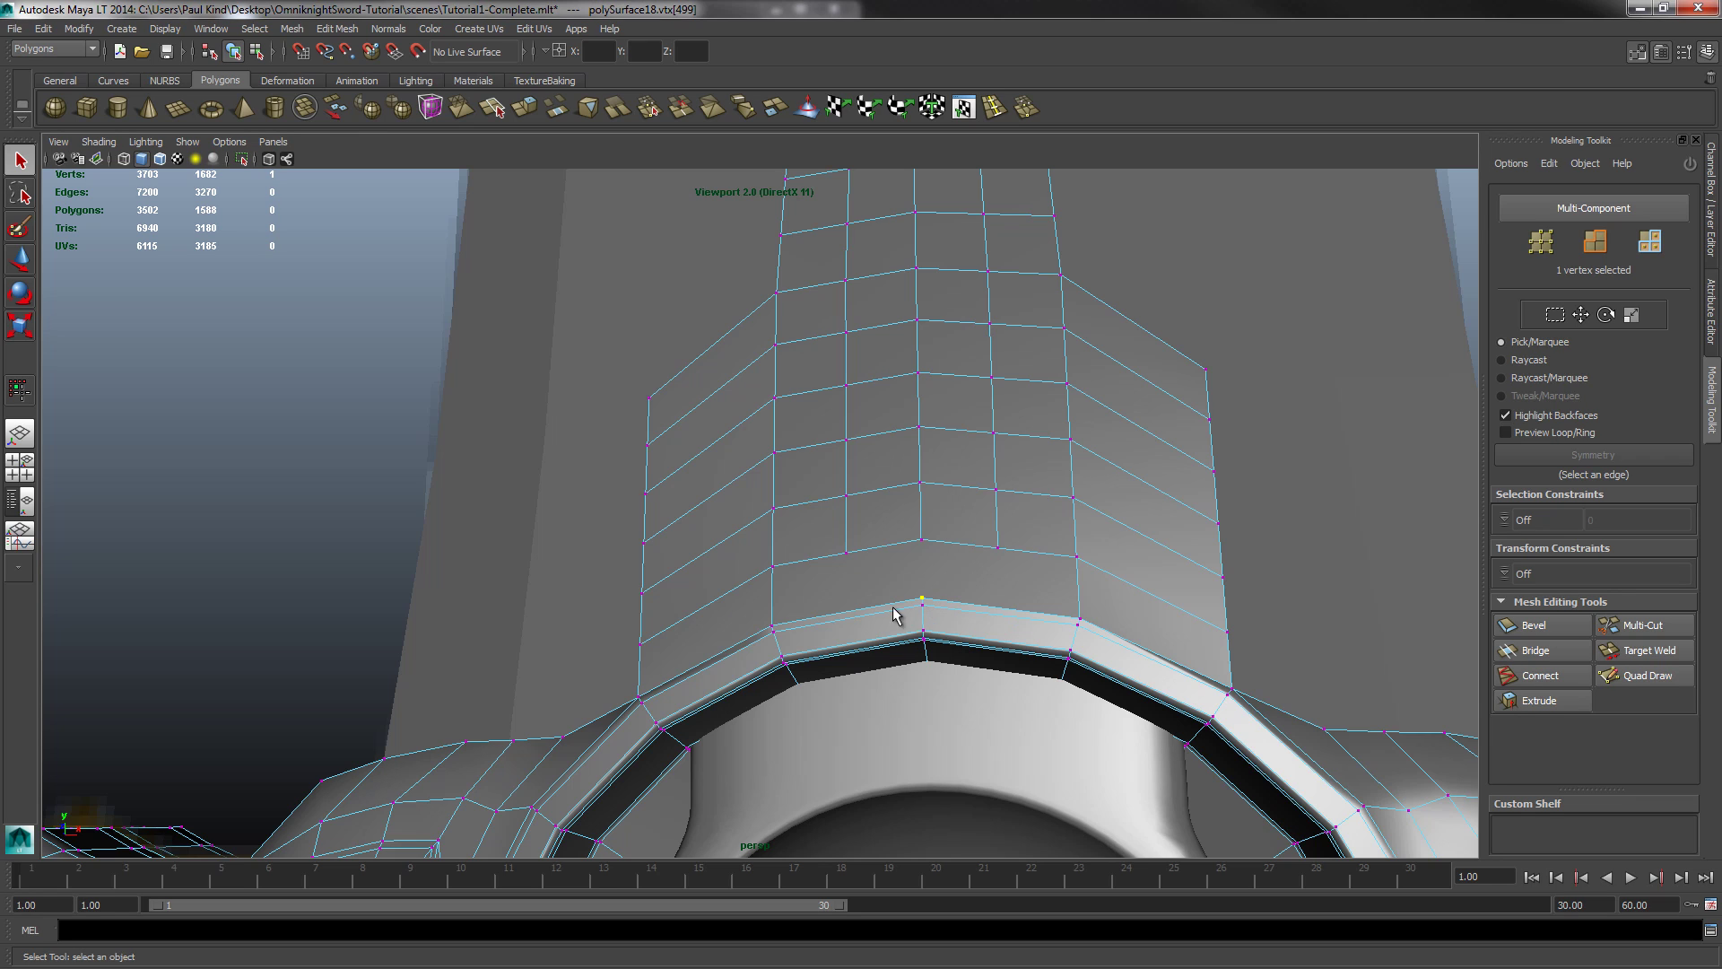
shift+click(845, 553)
click(1528, 681)
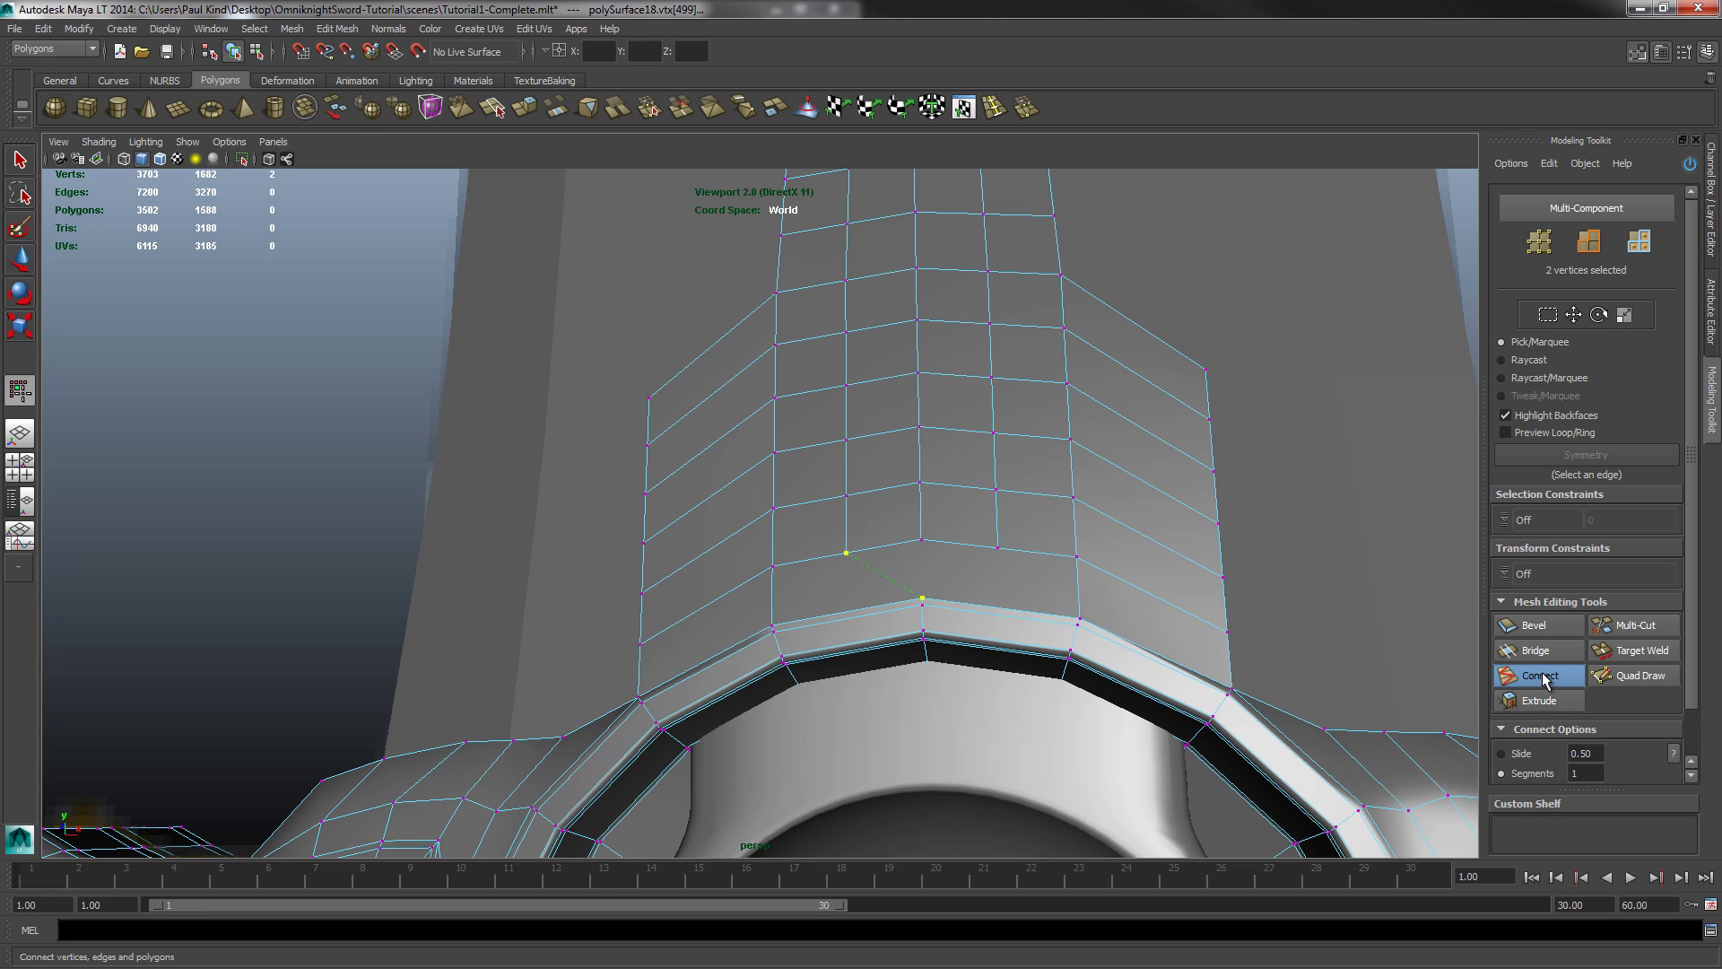
click(1543, 679)
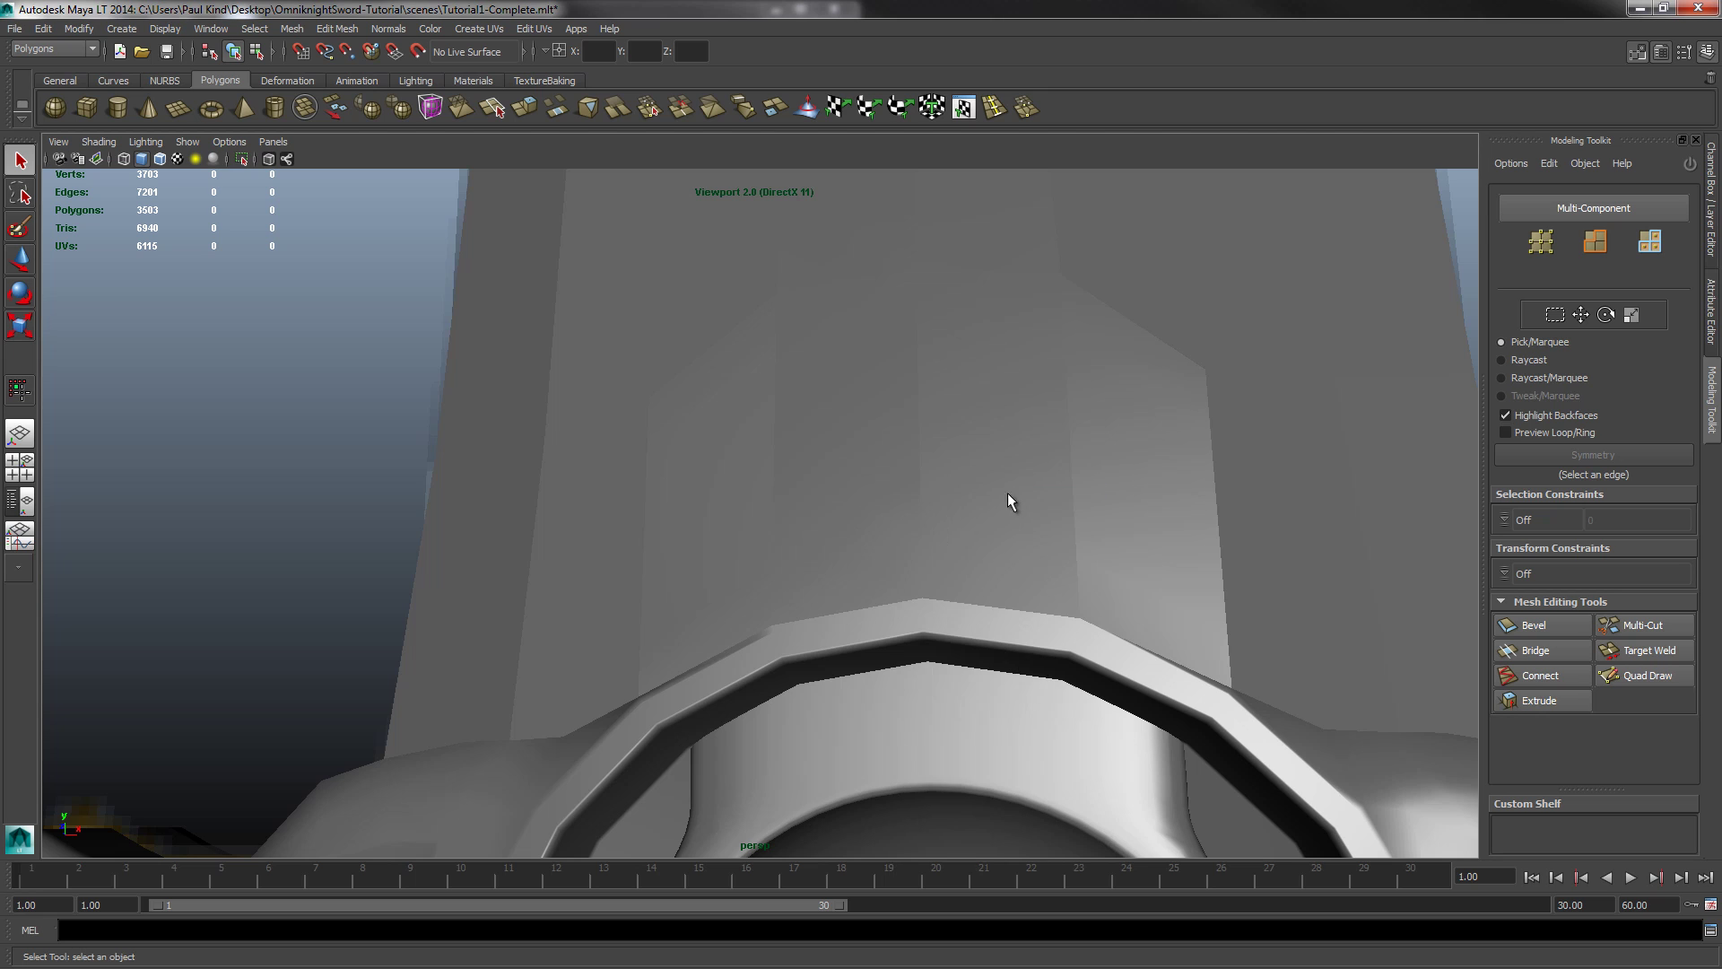
Step: Connect the open vertex on the right of the prong's base to the ring's top centre vertex, and reselect the whole guard
click(938, 567)
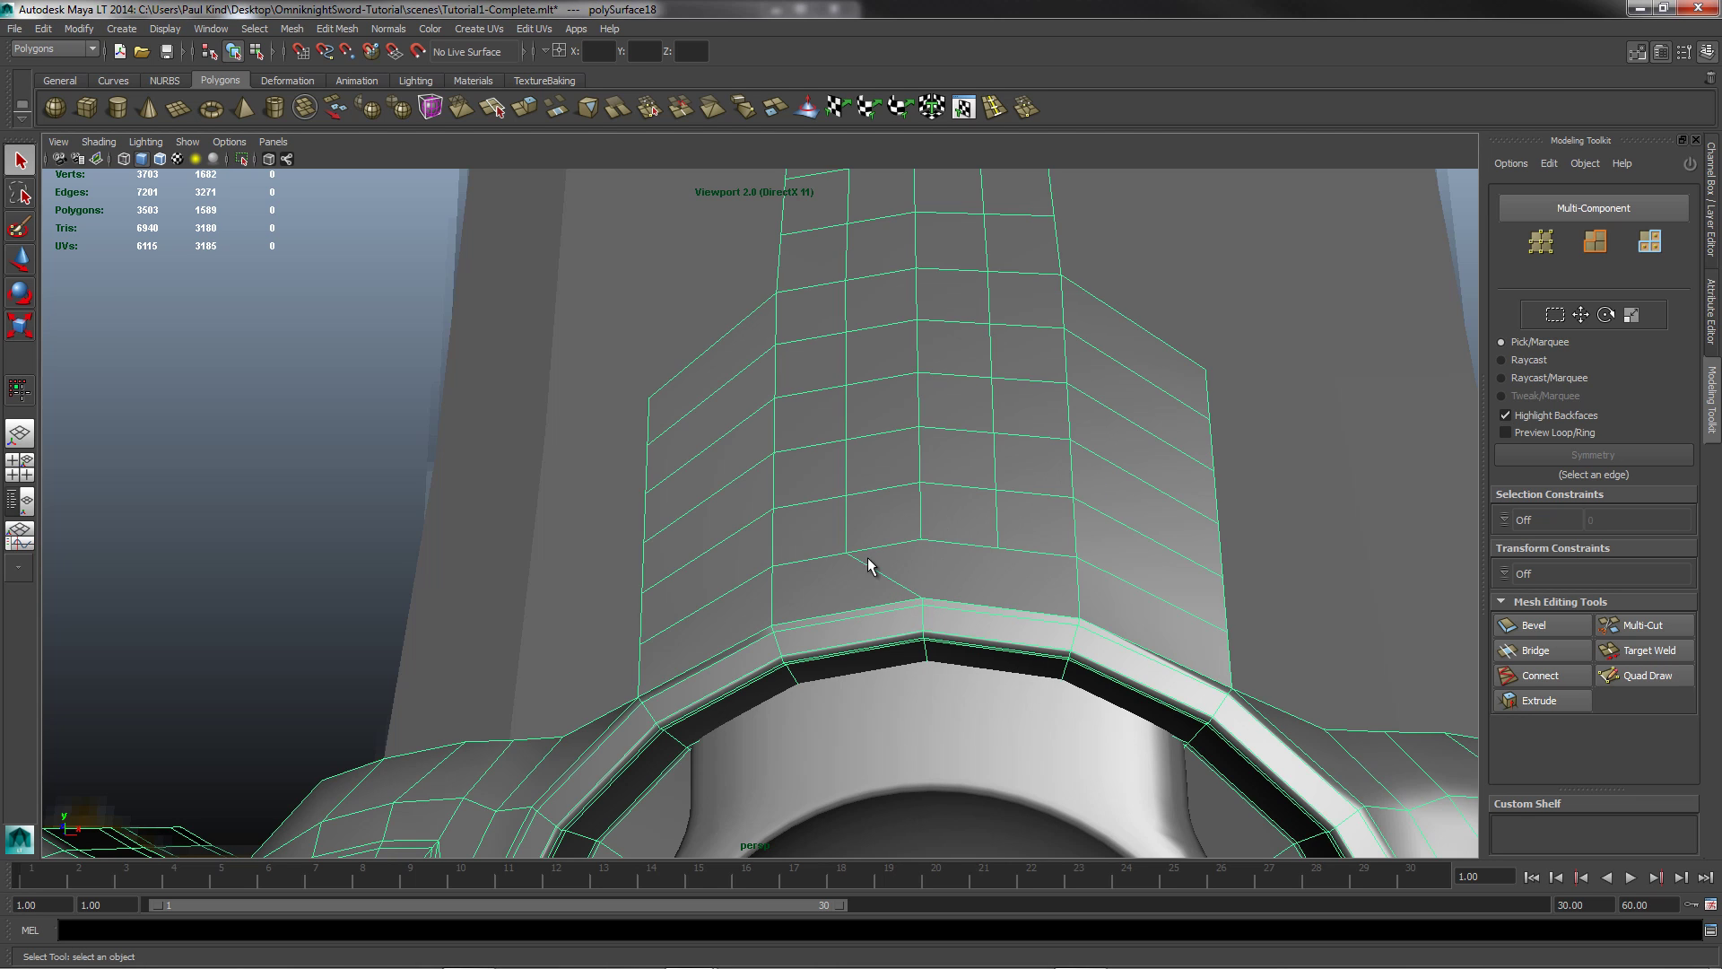
right_drag(1003, 560, 931, 561)
click(999, 548)
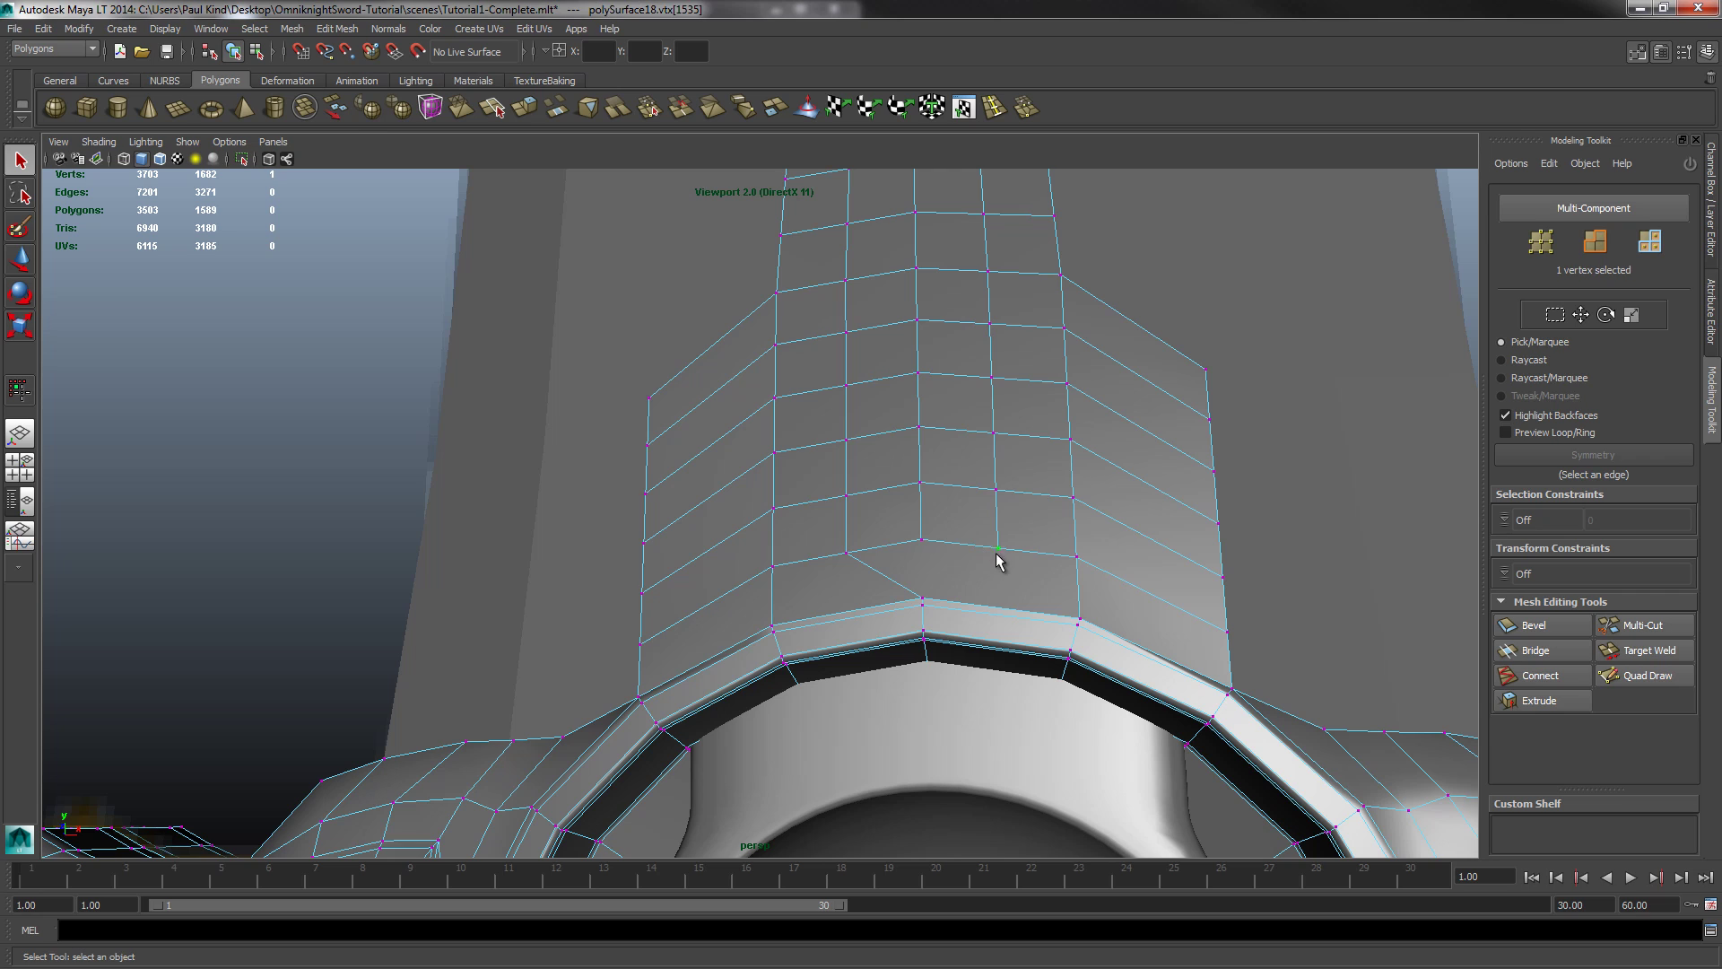
shift+click(924, 598)
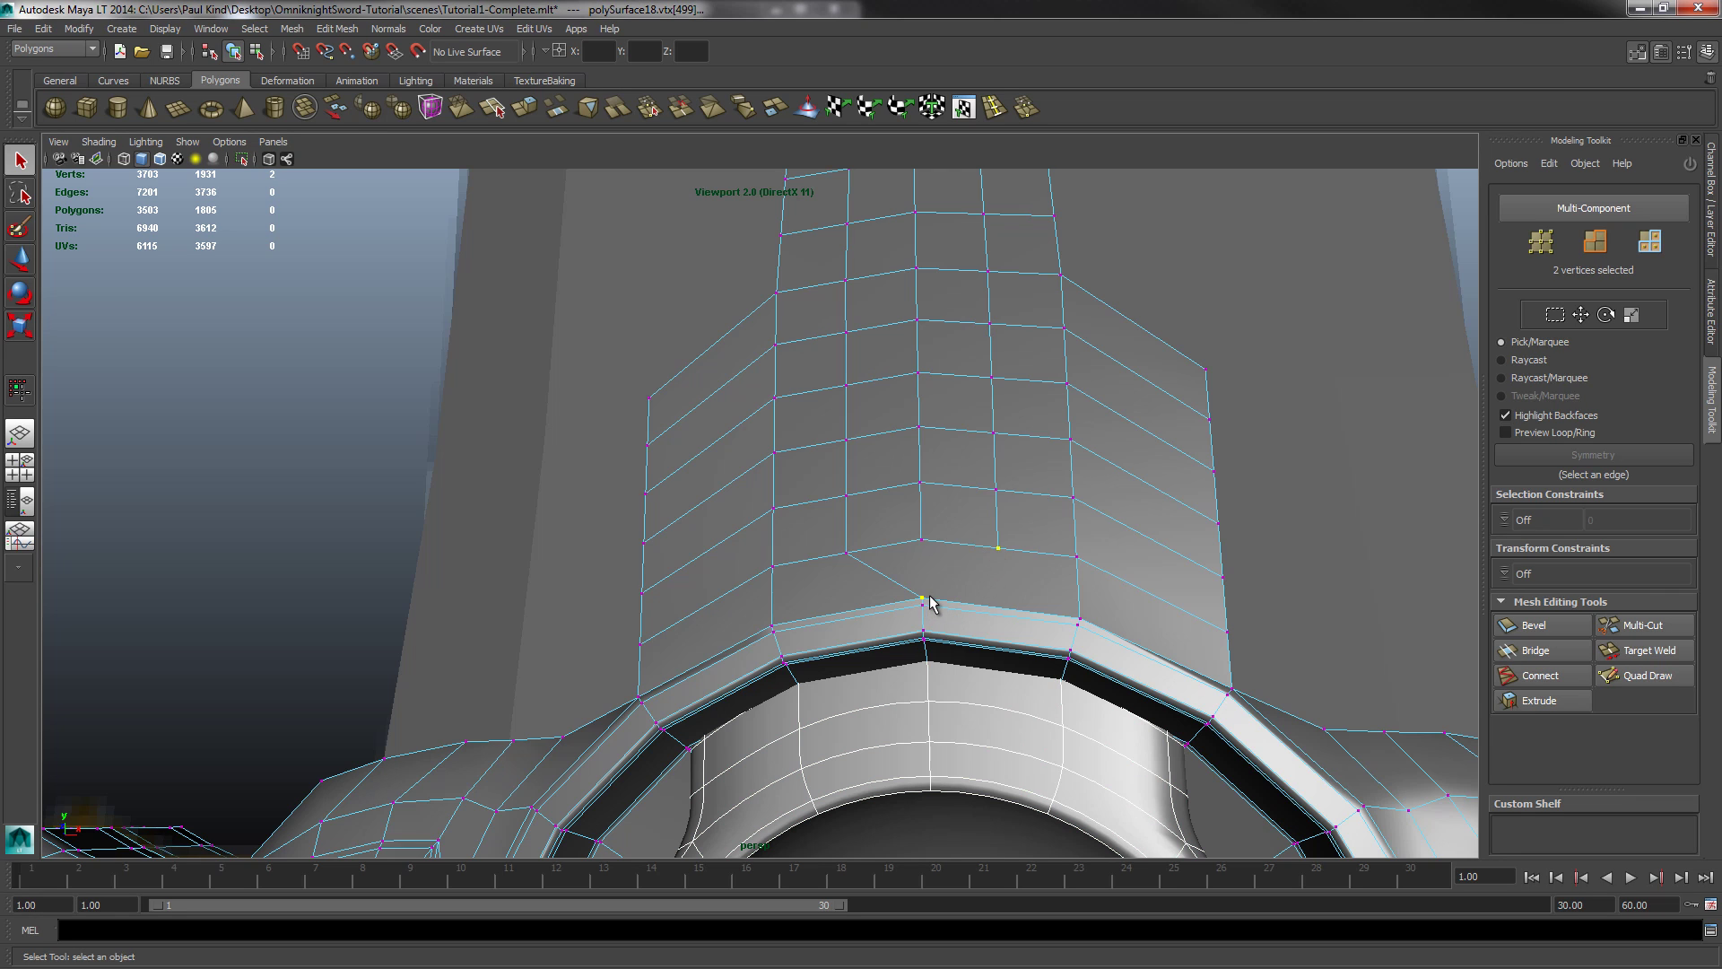
click(1527, 680)
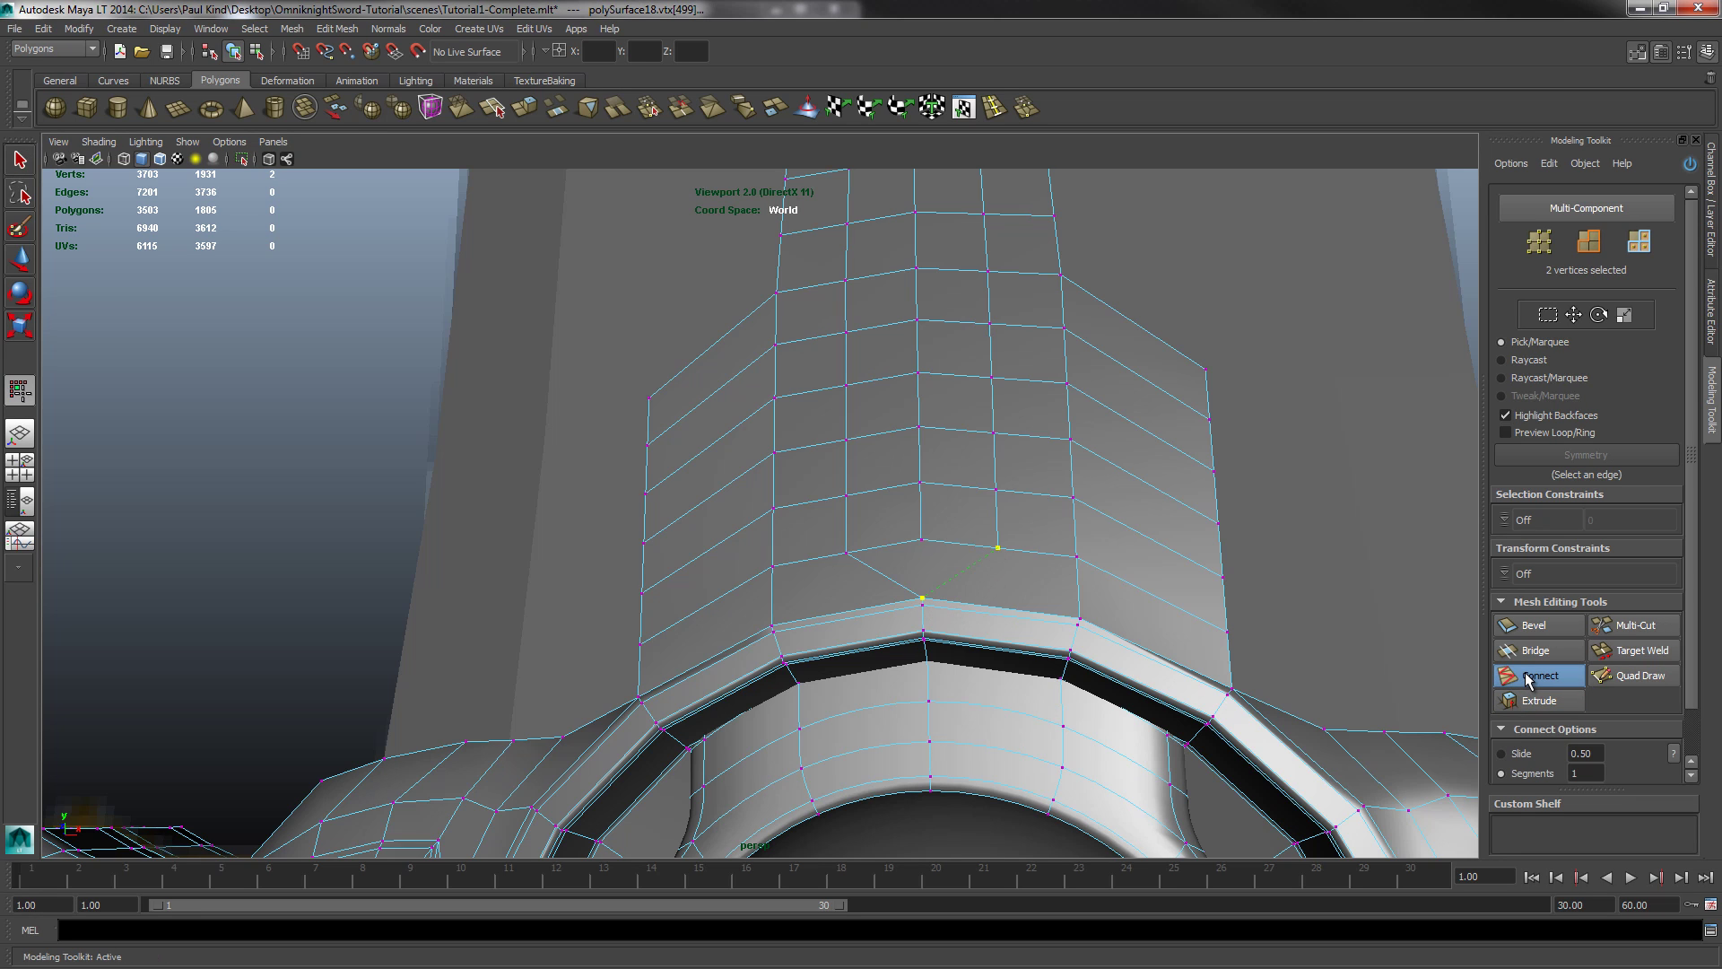
key(q)
key(F8)
click(978, 535)
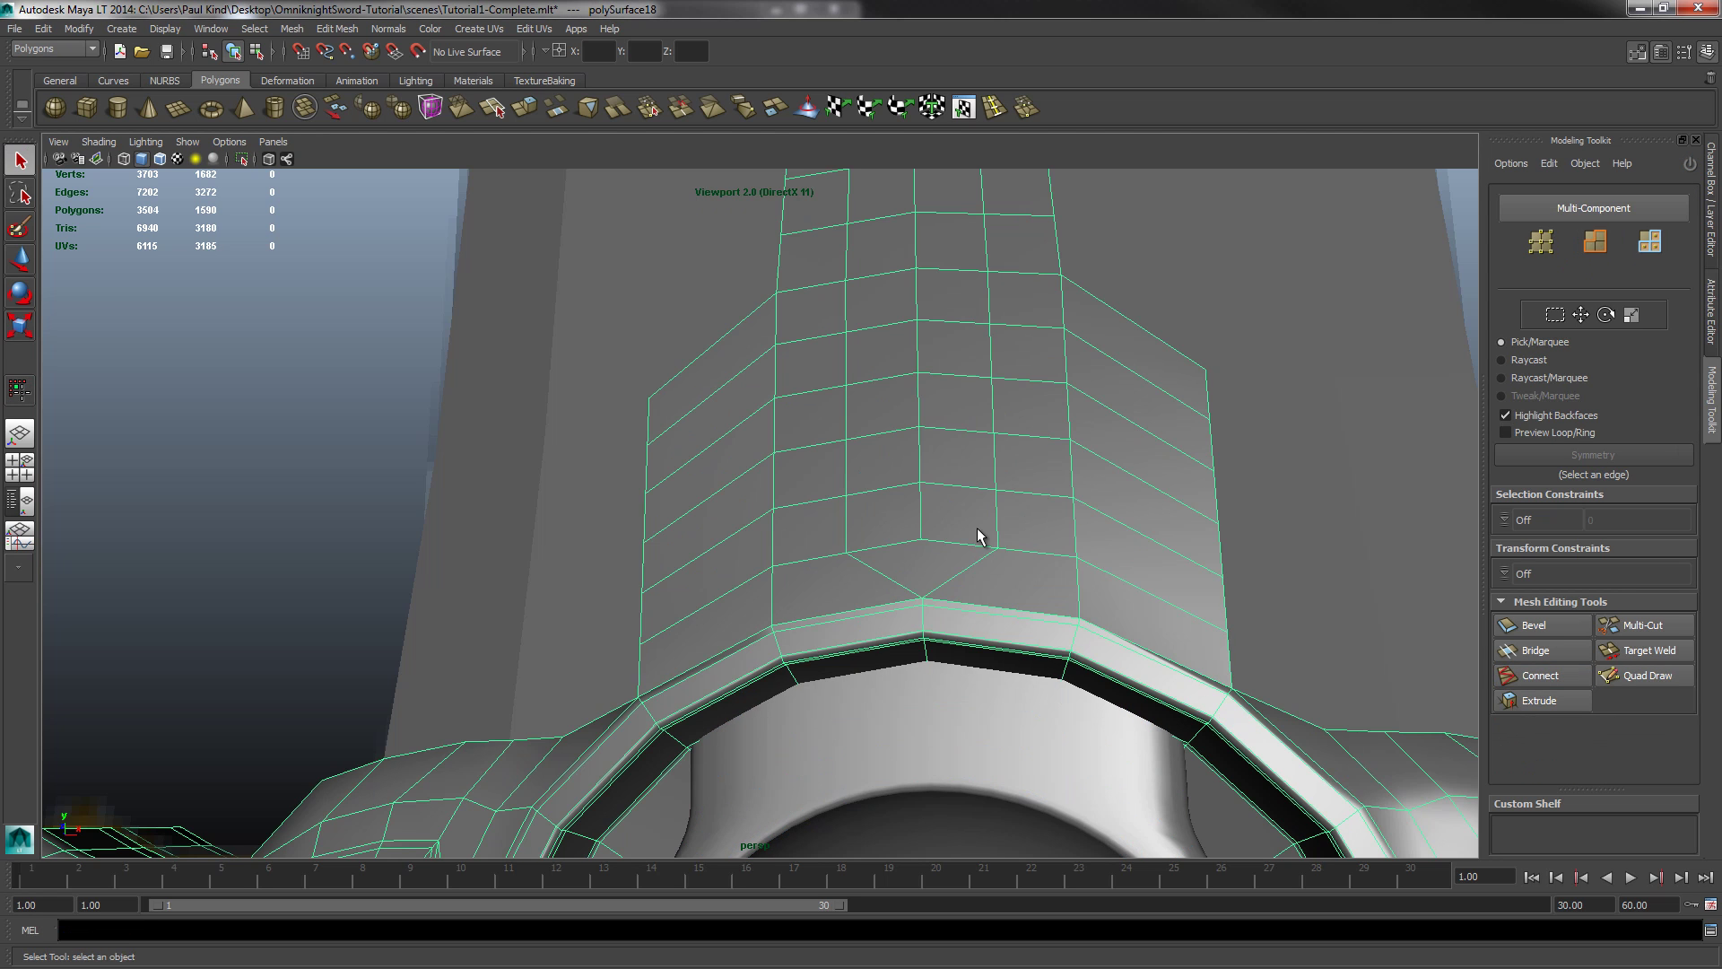
Step: Turn on smooth mesh preview for the cross-guard and examine its edge flow from several angles
scroll(965, 471, down, 2)
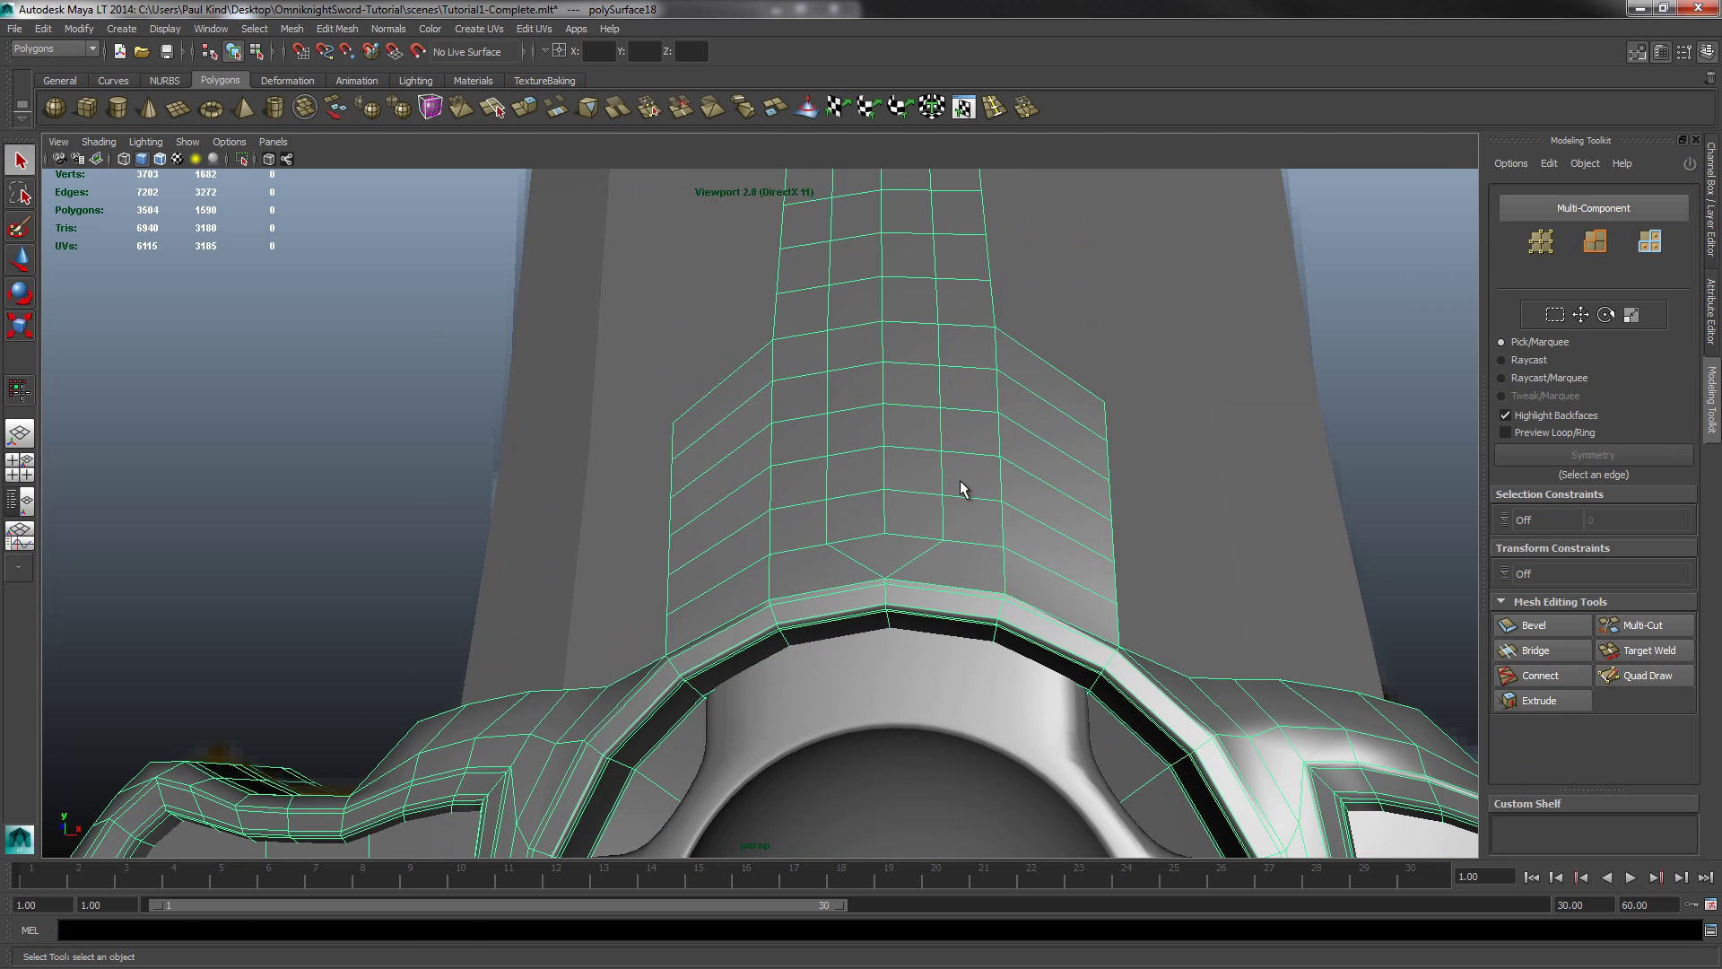
scroll(954, 494, down, 5)
alt+drag(940, 492, 873, 549)
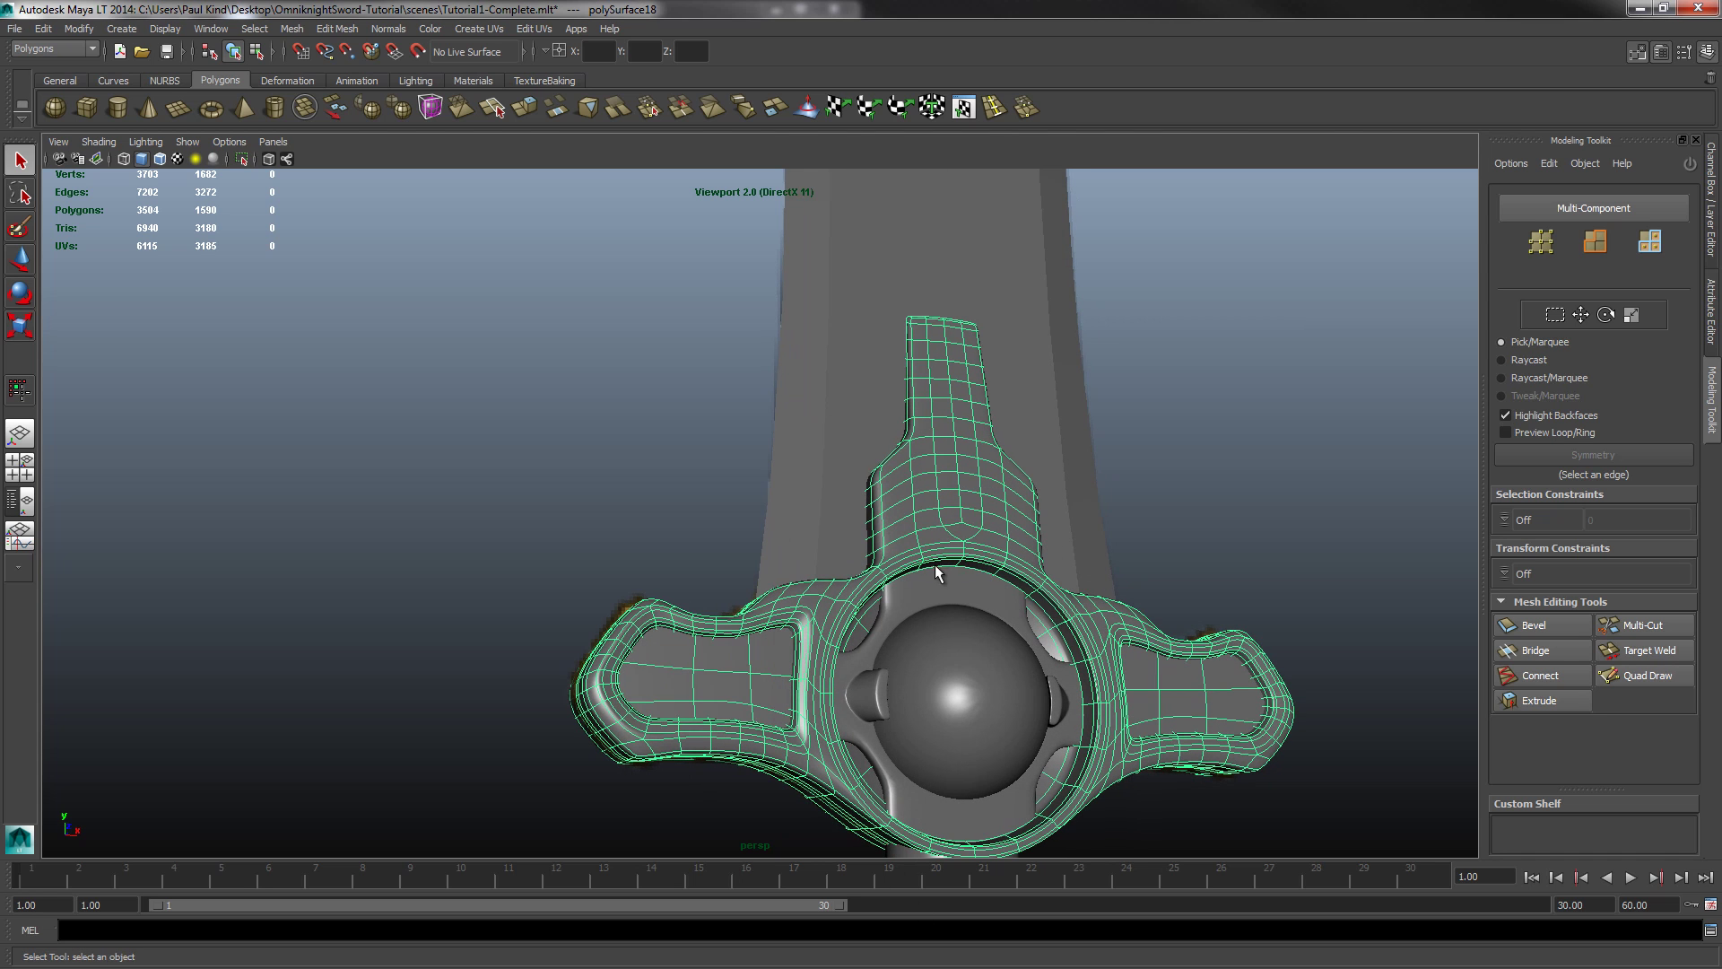
alt+drag(935, 572, 892, 551)
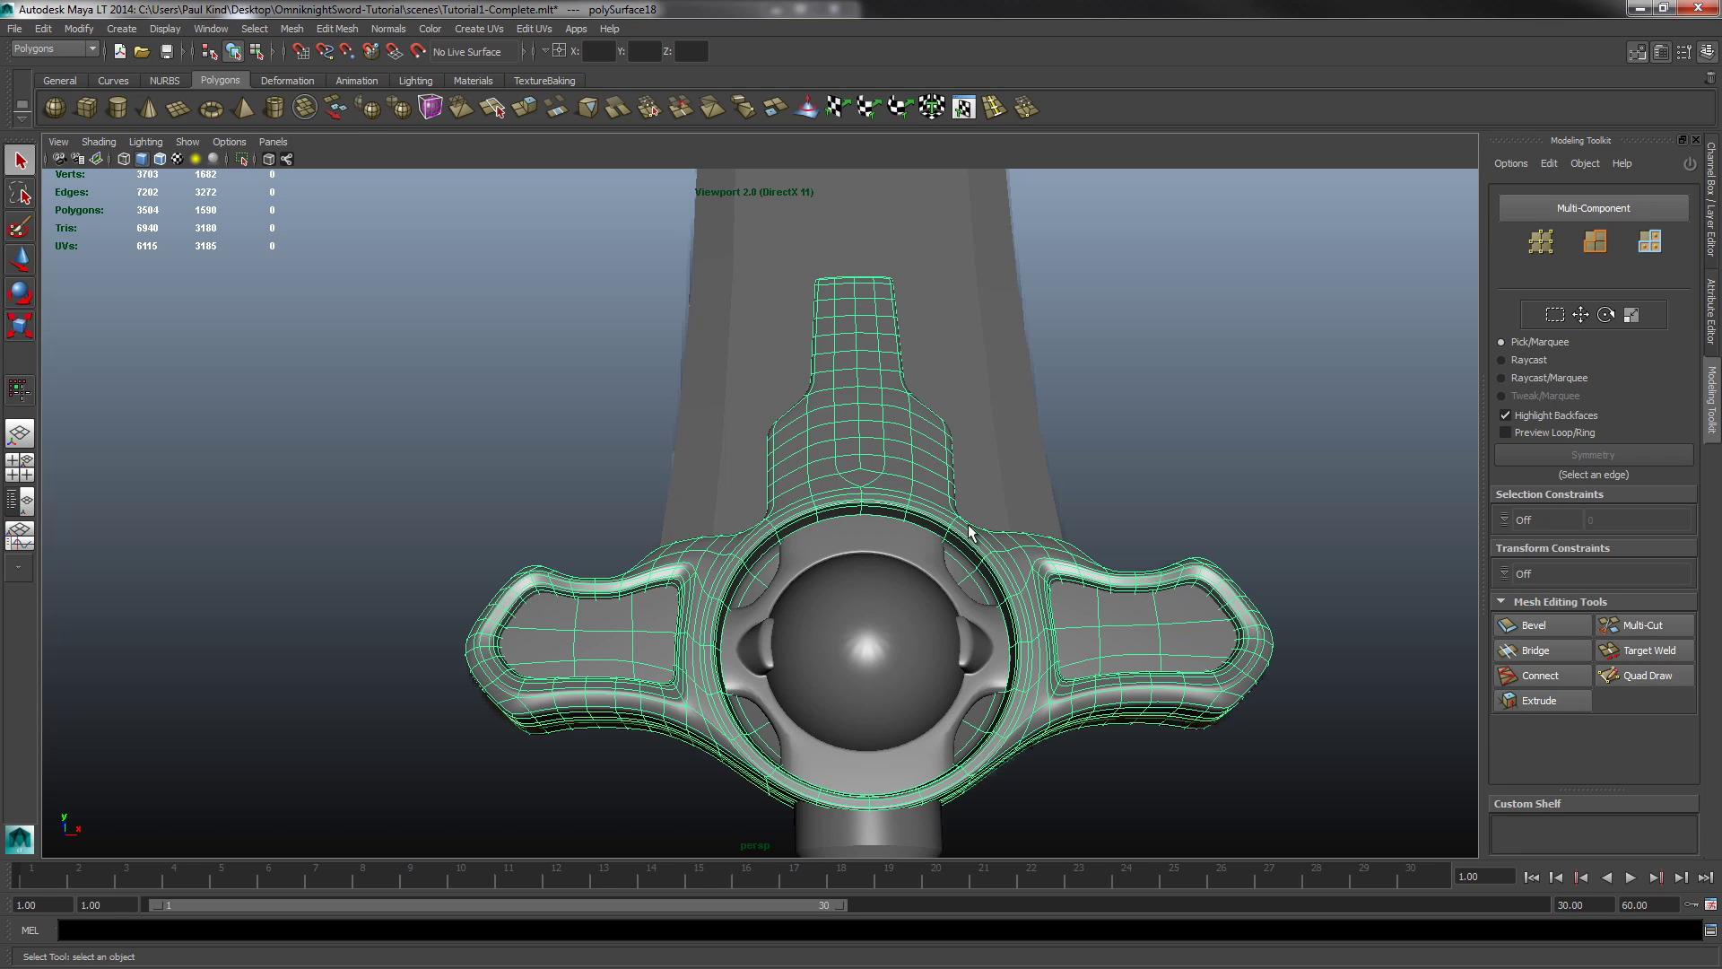
alt+drag(920, 556, 969, 558)
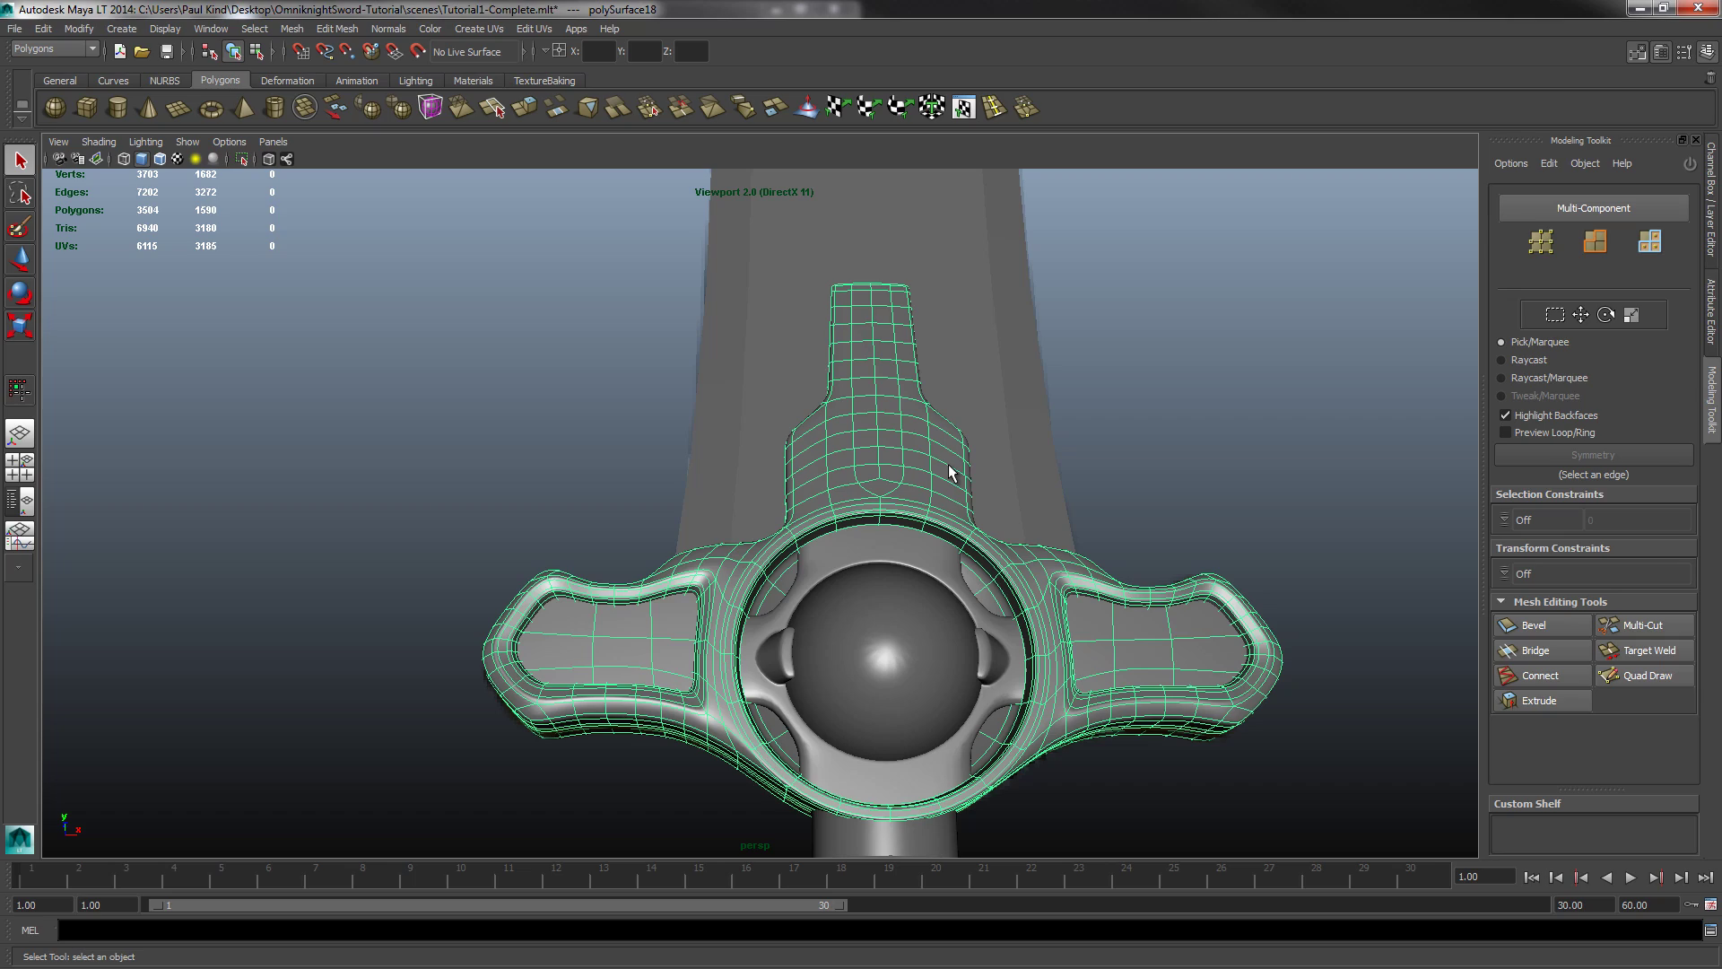
alt+drag(649, 425, 752, 493)
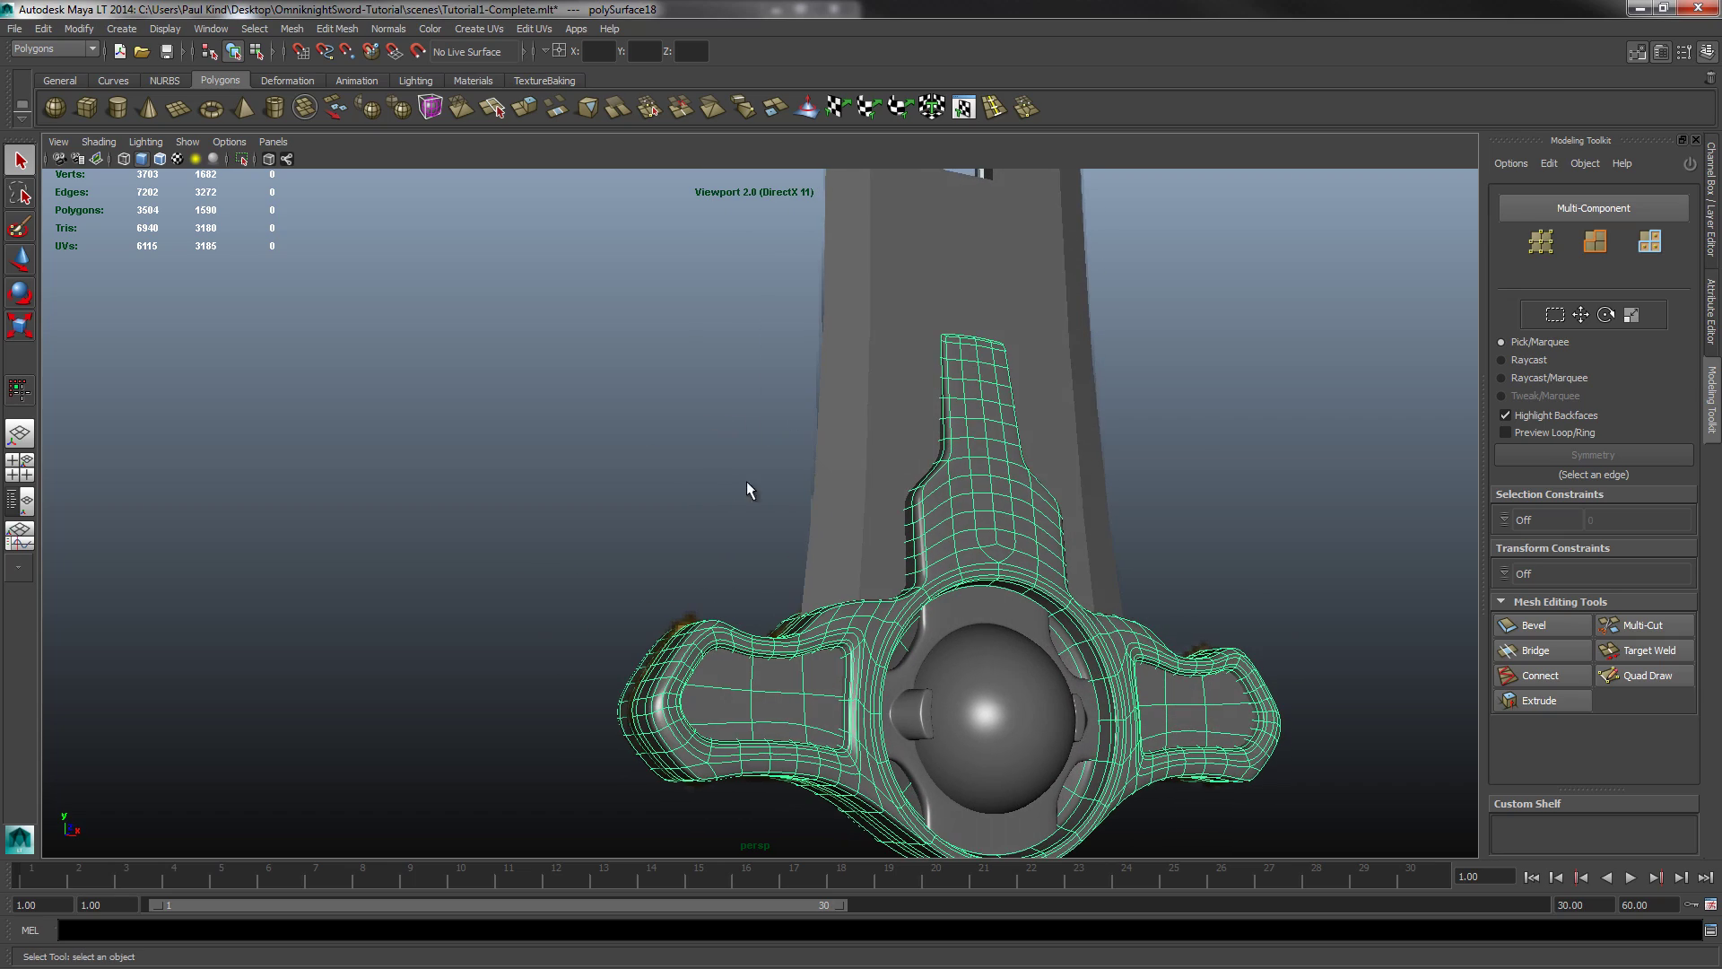
alt+drag(933, 653, 870, 671)
Step: Examine the edge flow of the insert around the central gem and of the ornamental band on the grip
click(872, 665)
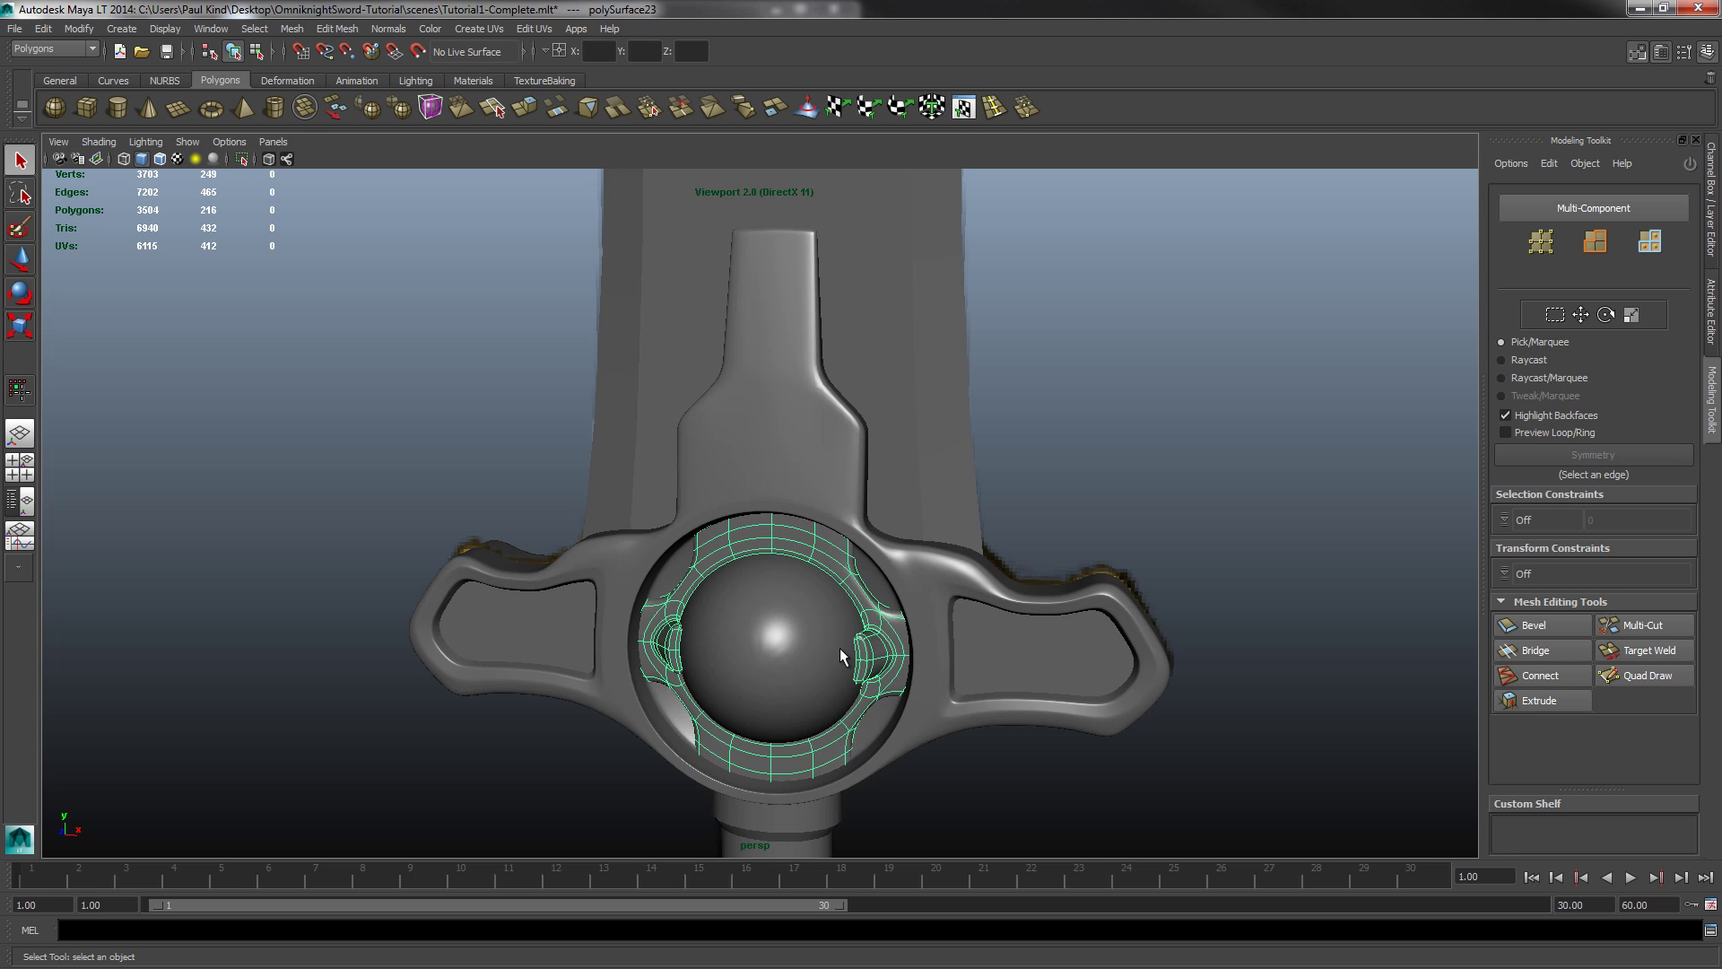
alt+drag(696, 675, 780, 579)
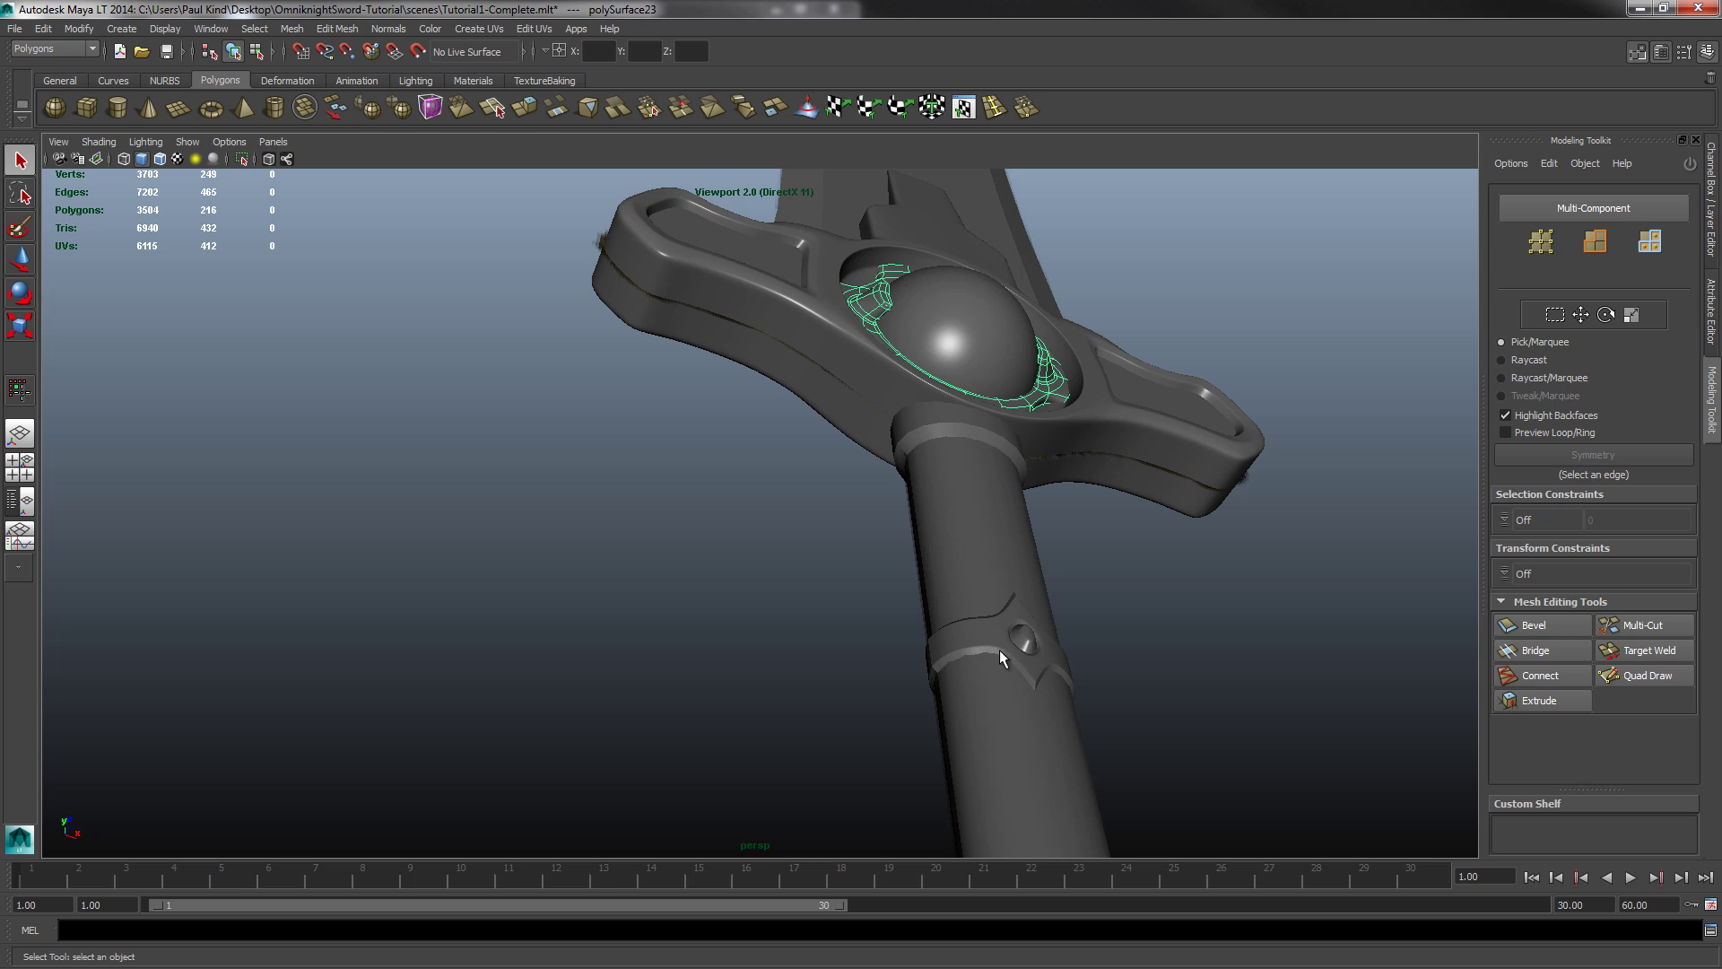
click(995, 649)
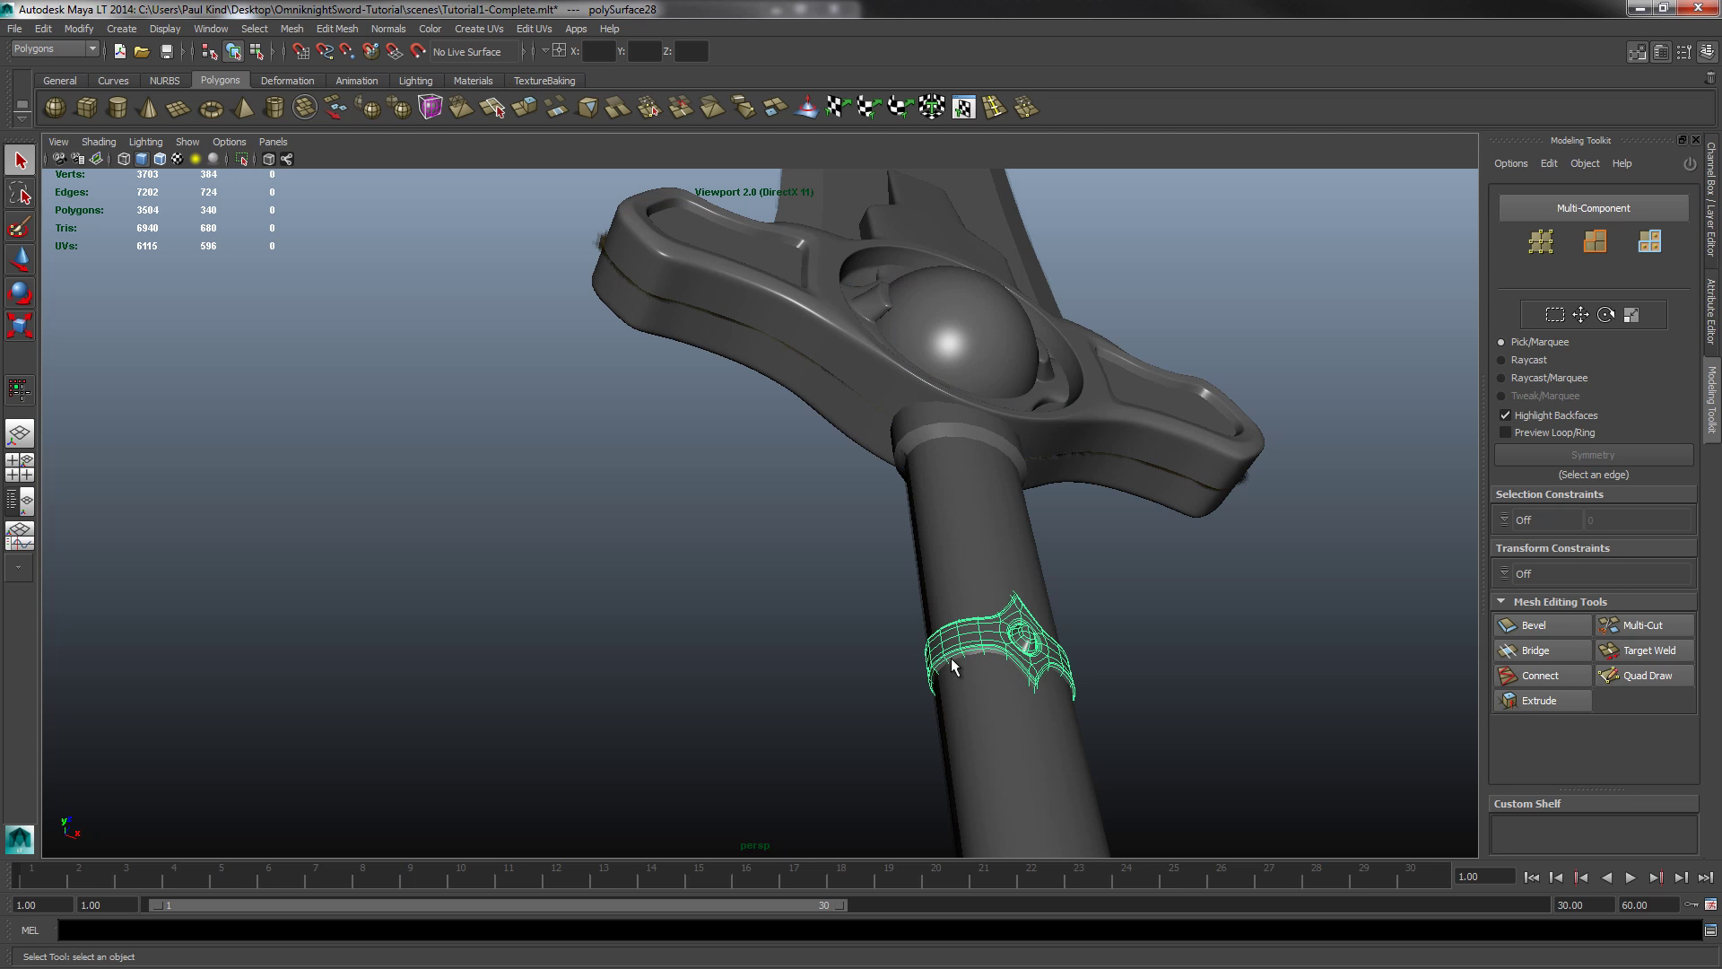
scroll(969, 661, up, 2)
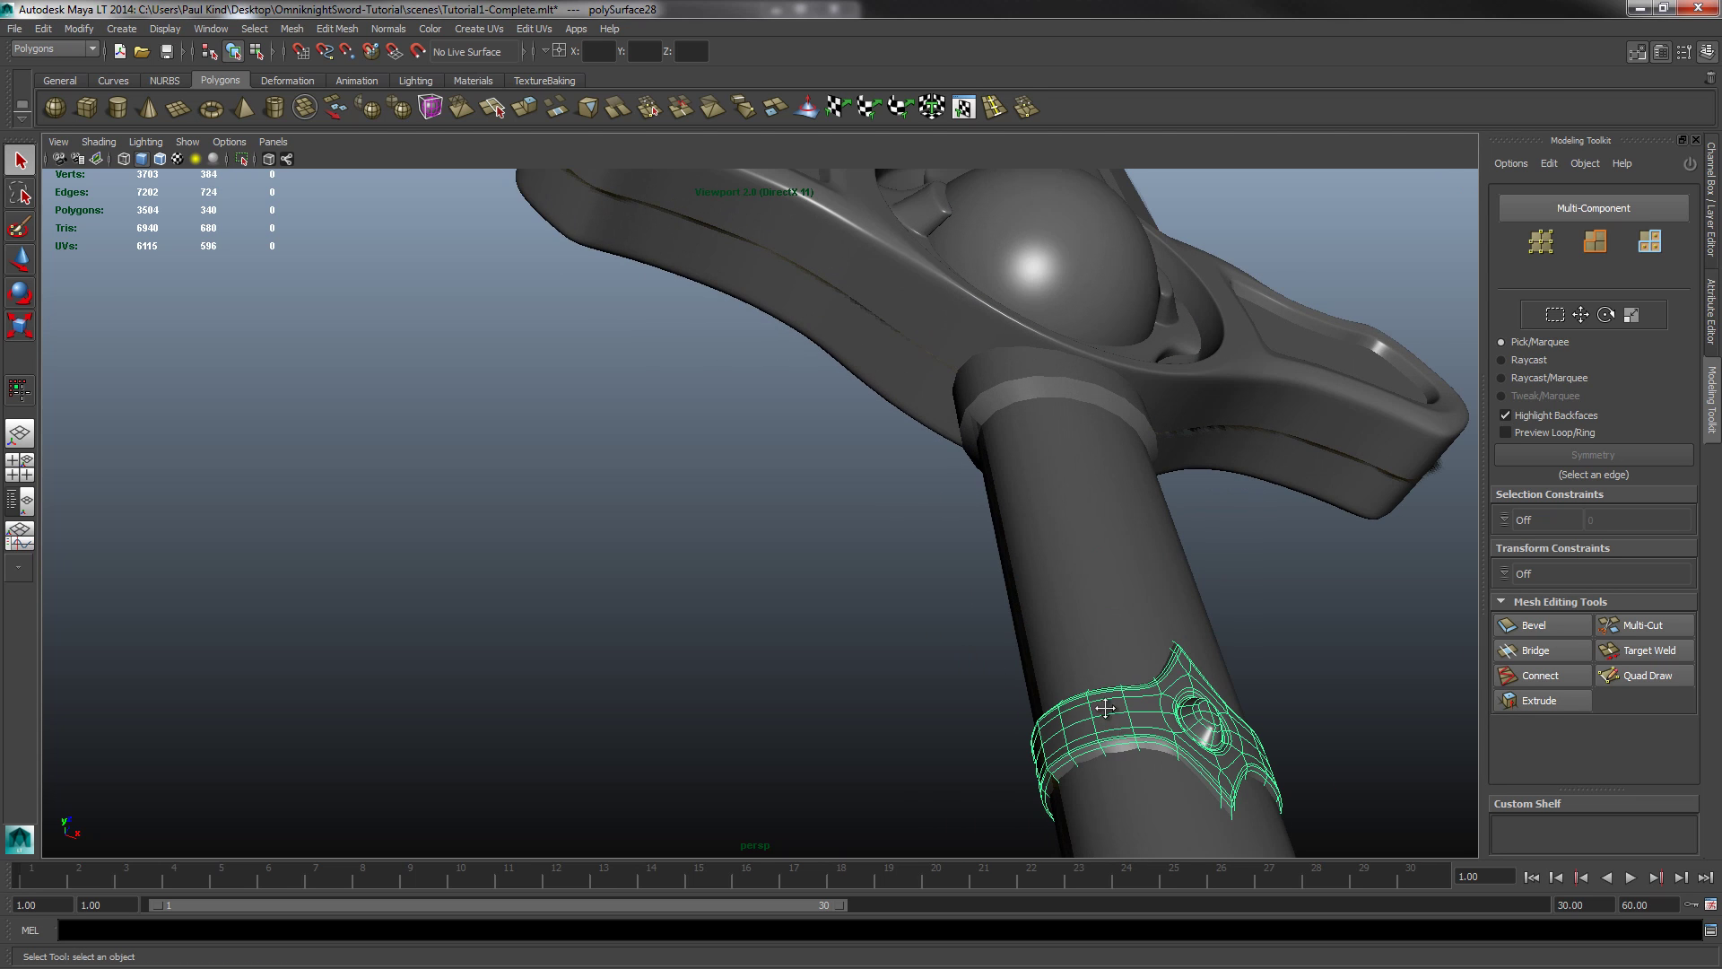
scroll(1108, 682, up, 3)
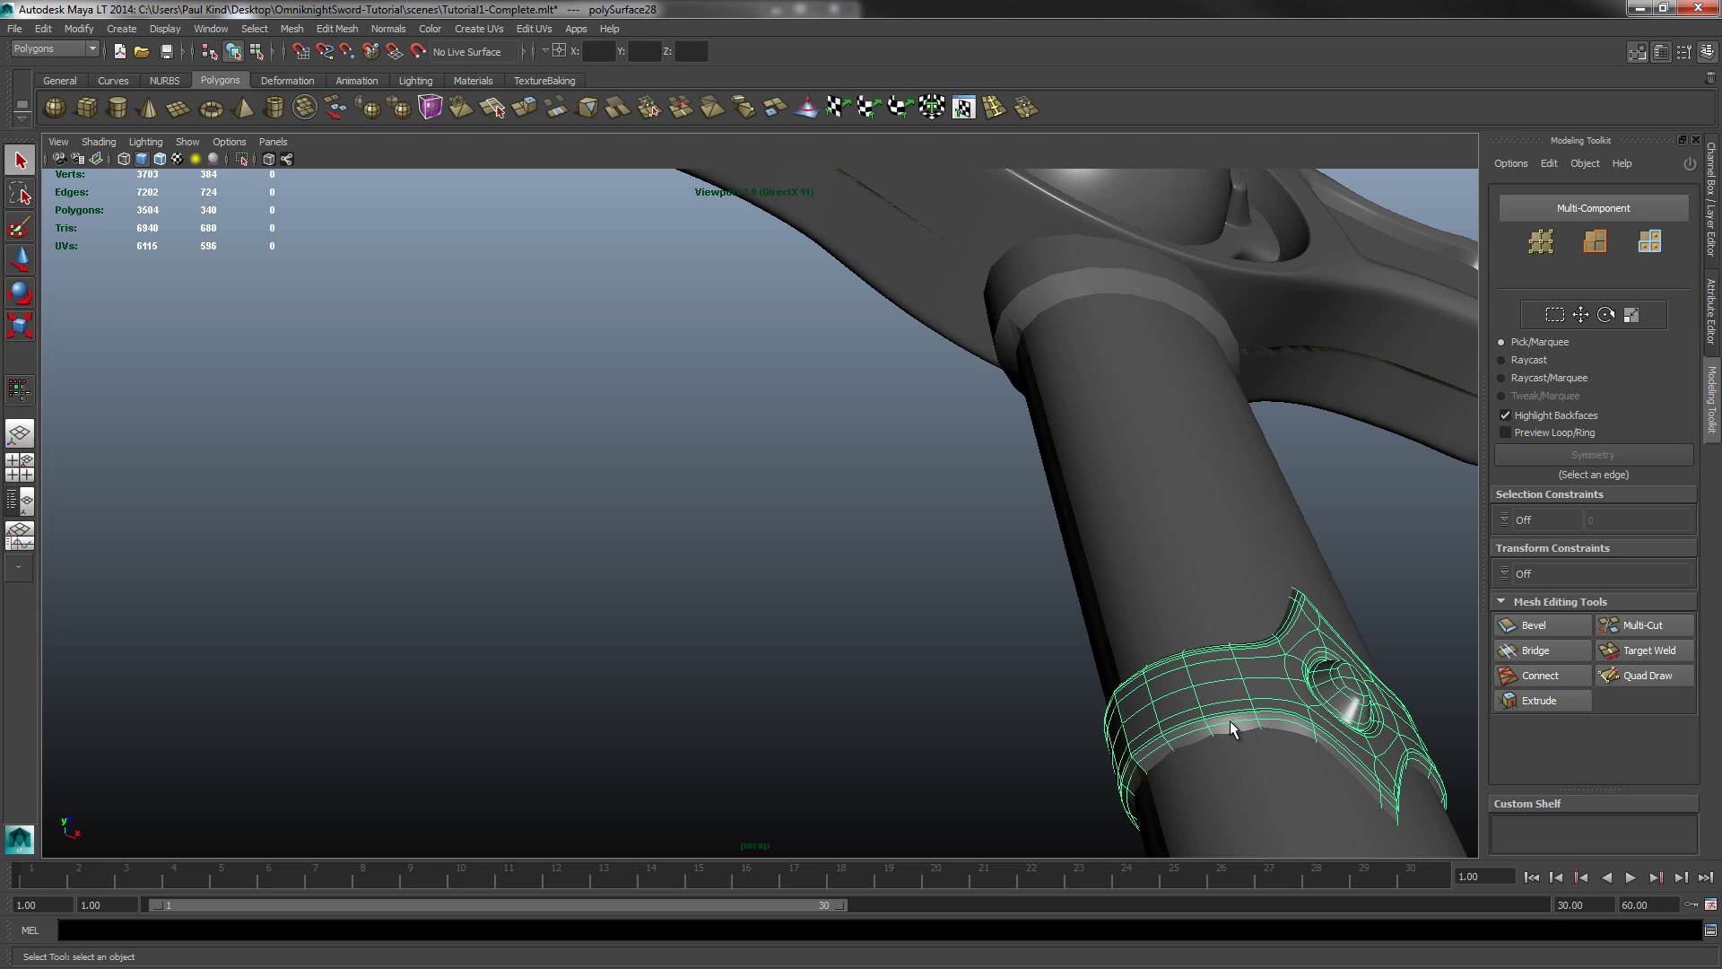
Step: Turn off smooth mesh preview on the grip's ornamental band and select the edge loop along its lower rim
key(1)
click(896, 675)
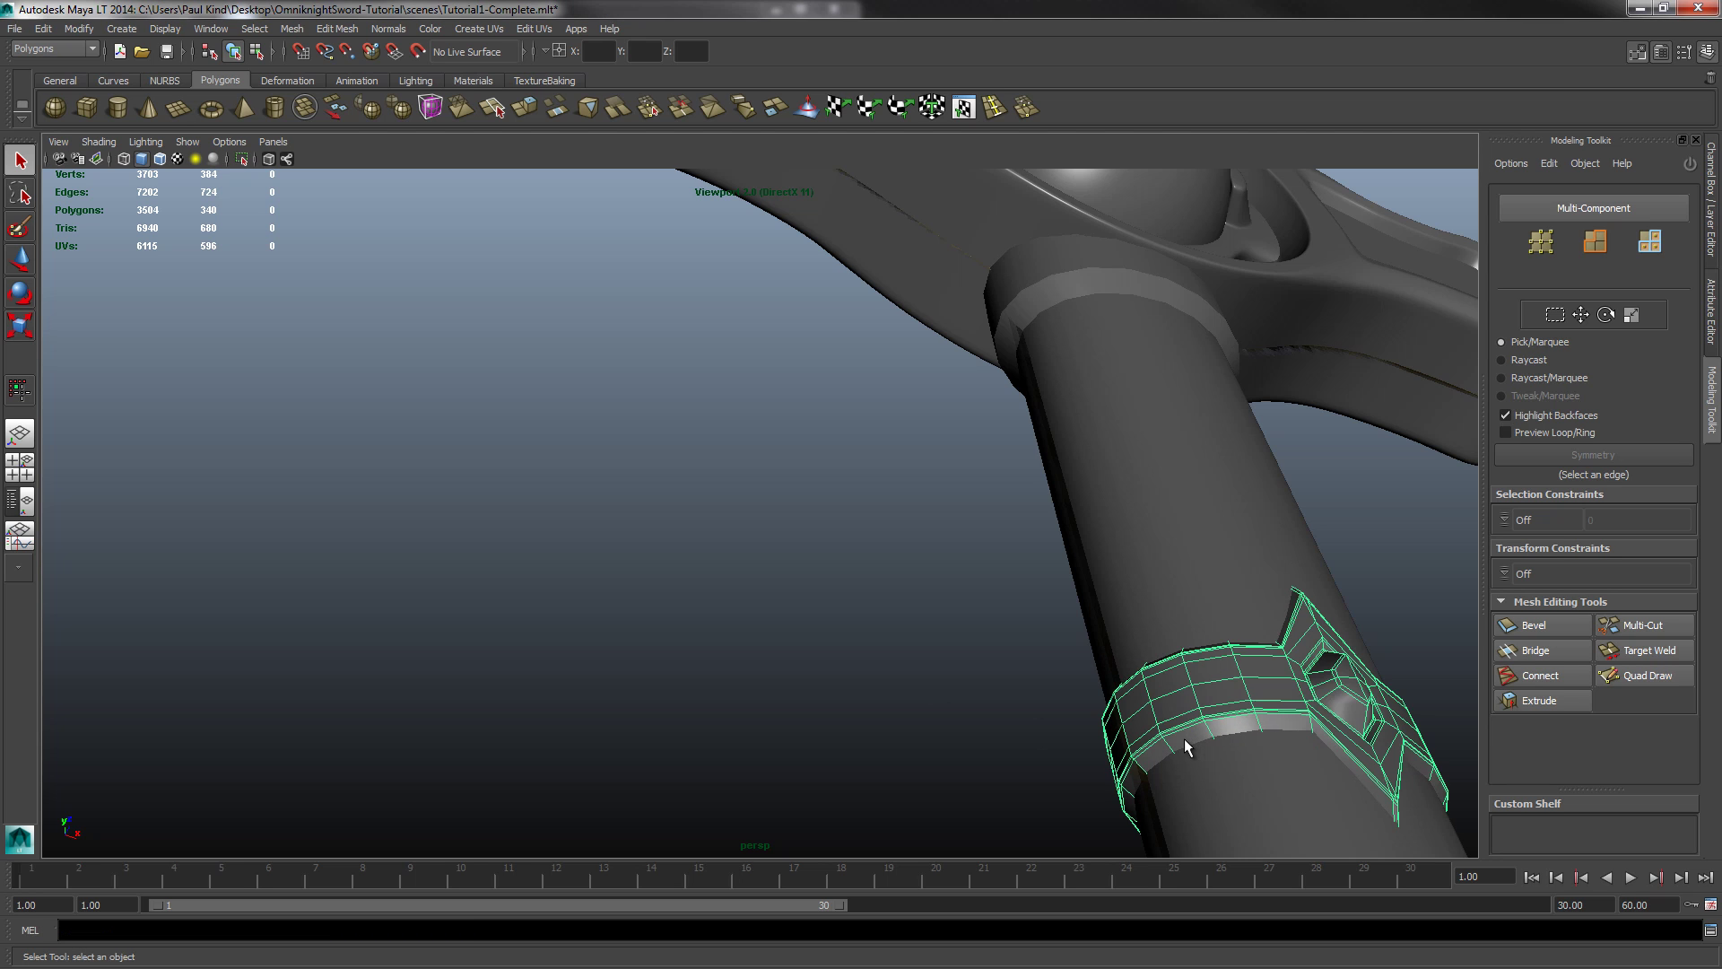
click(1184, 739)
key(f)
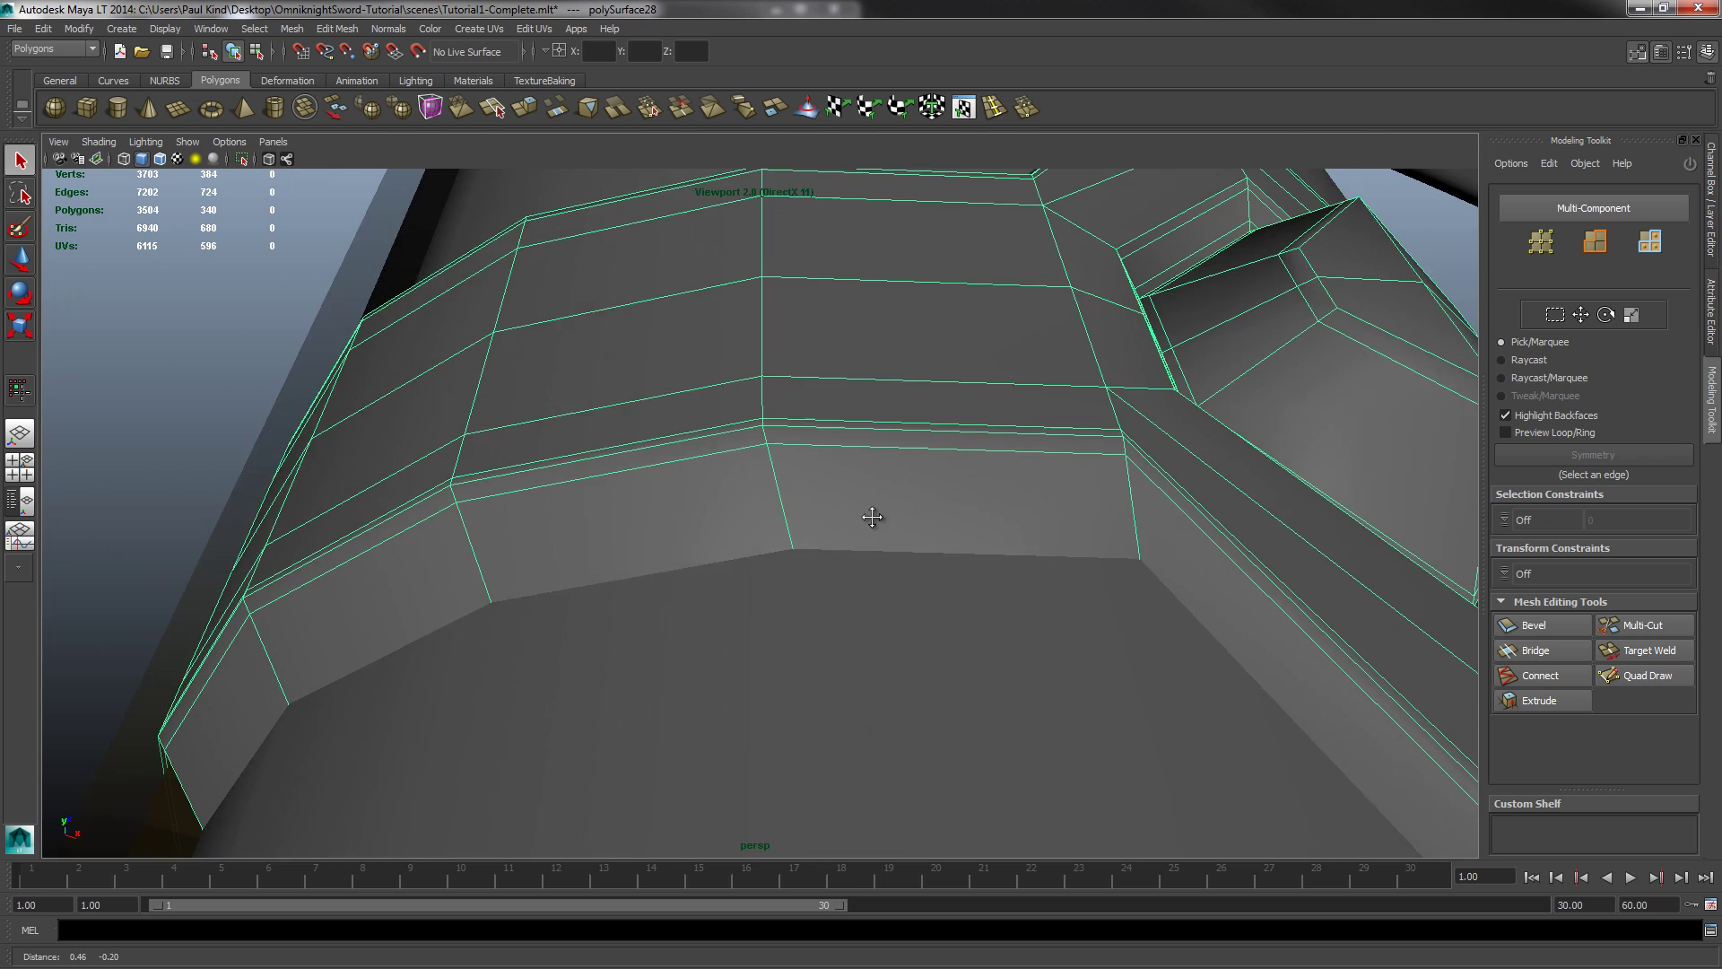
scroll(872, 517, down, 5)
right_drag(825, 487, 818, 451)
double_click(806, 472)
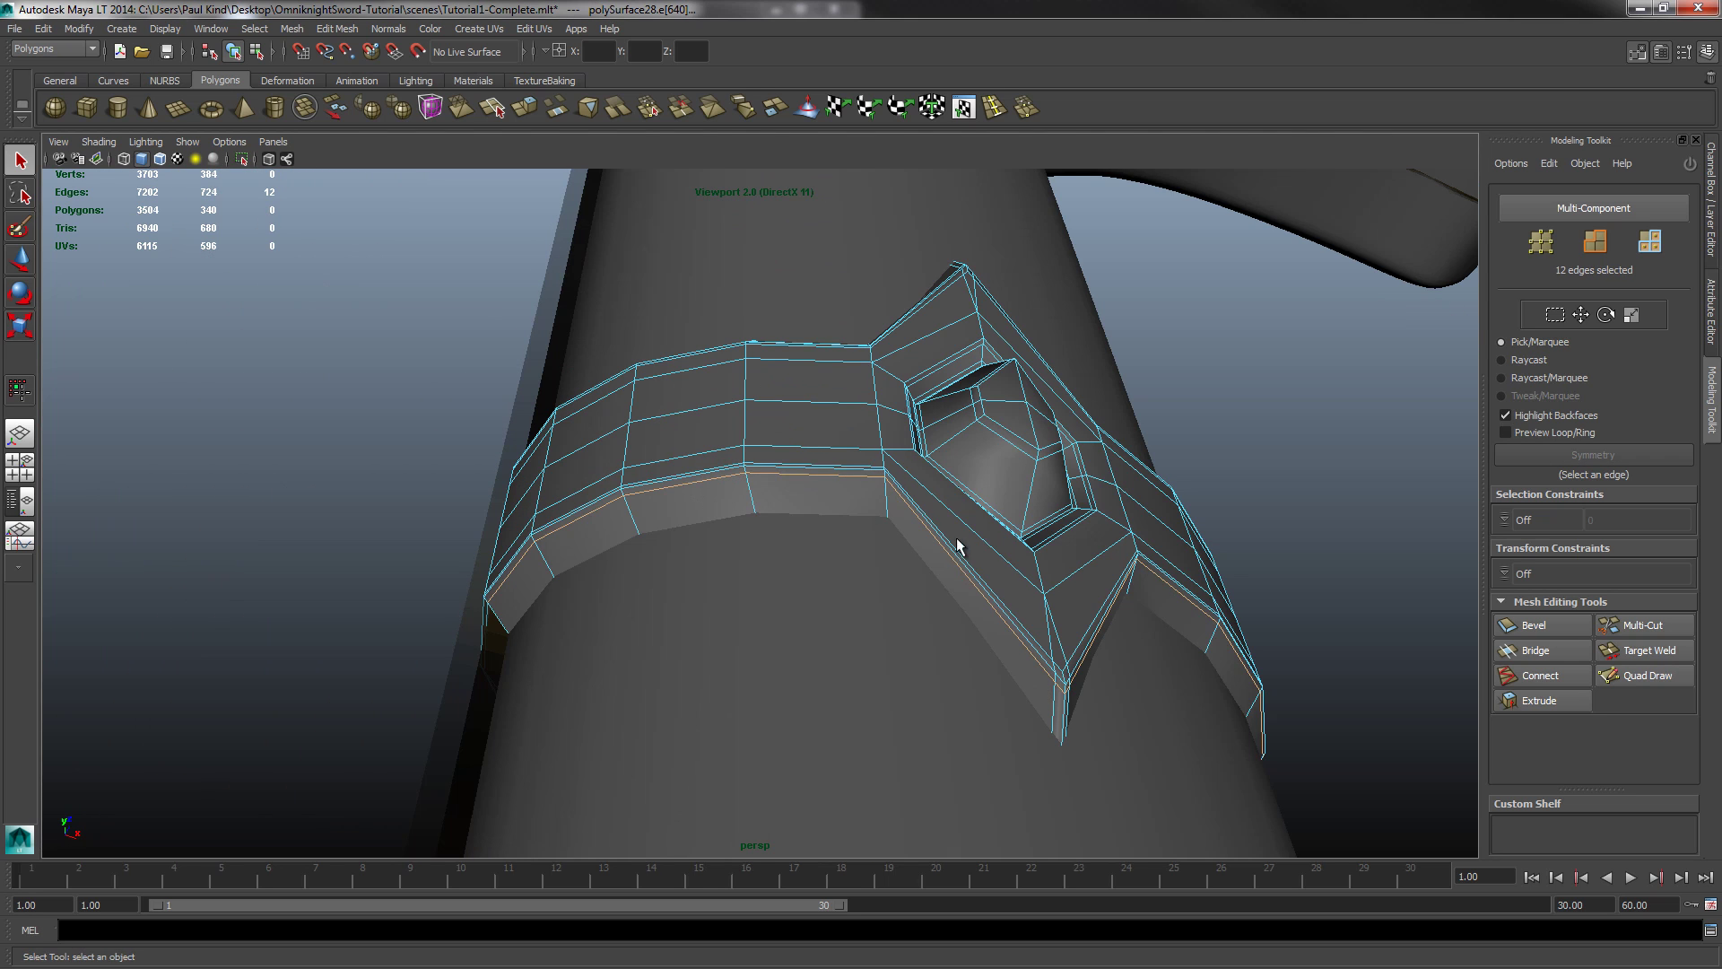
Step: Reselect the whole ornamental band and examine the edge flow around its gem setting and lower pointed tip
alt+drag(960, 547, 627, 680)
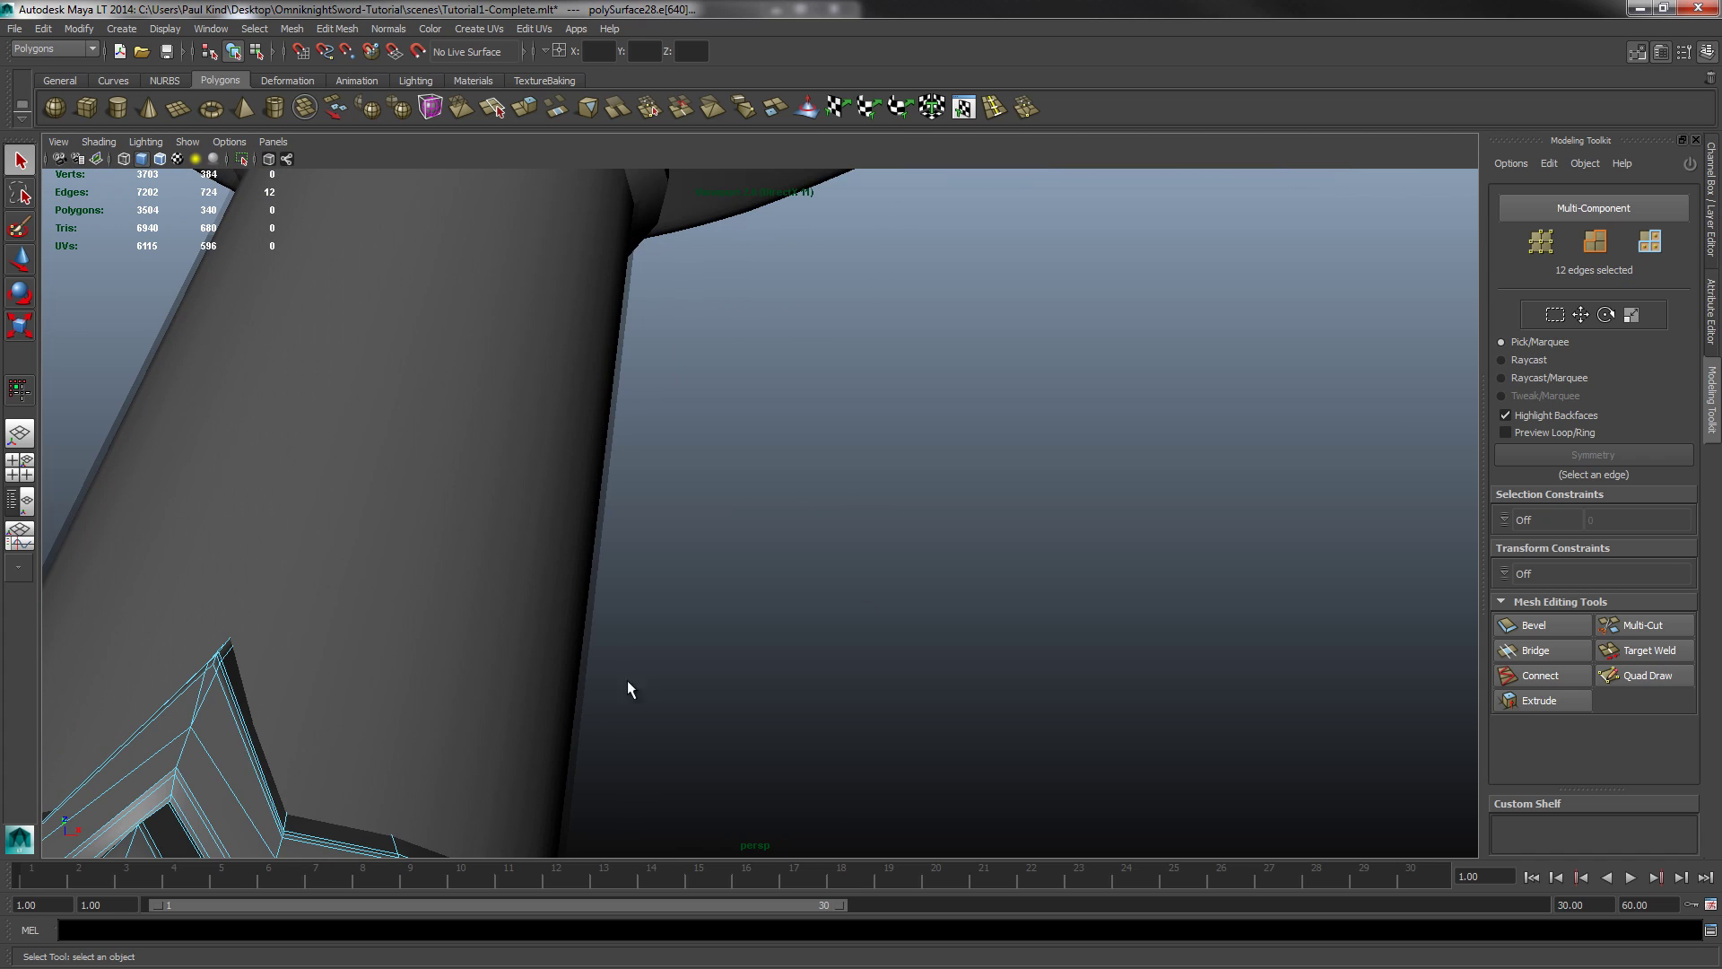
click(333, 836)
click(267, 779)
key(f)
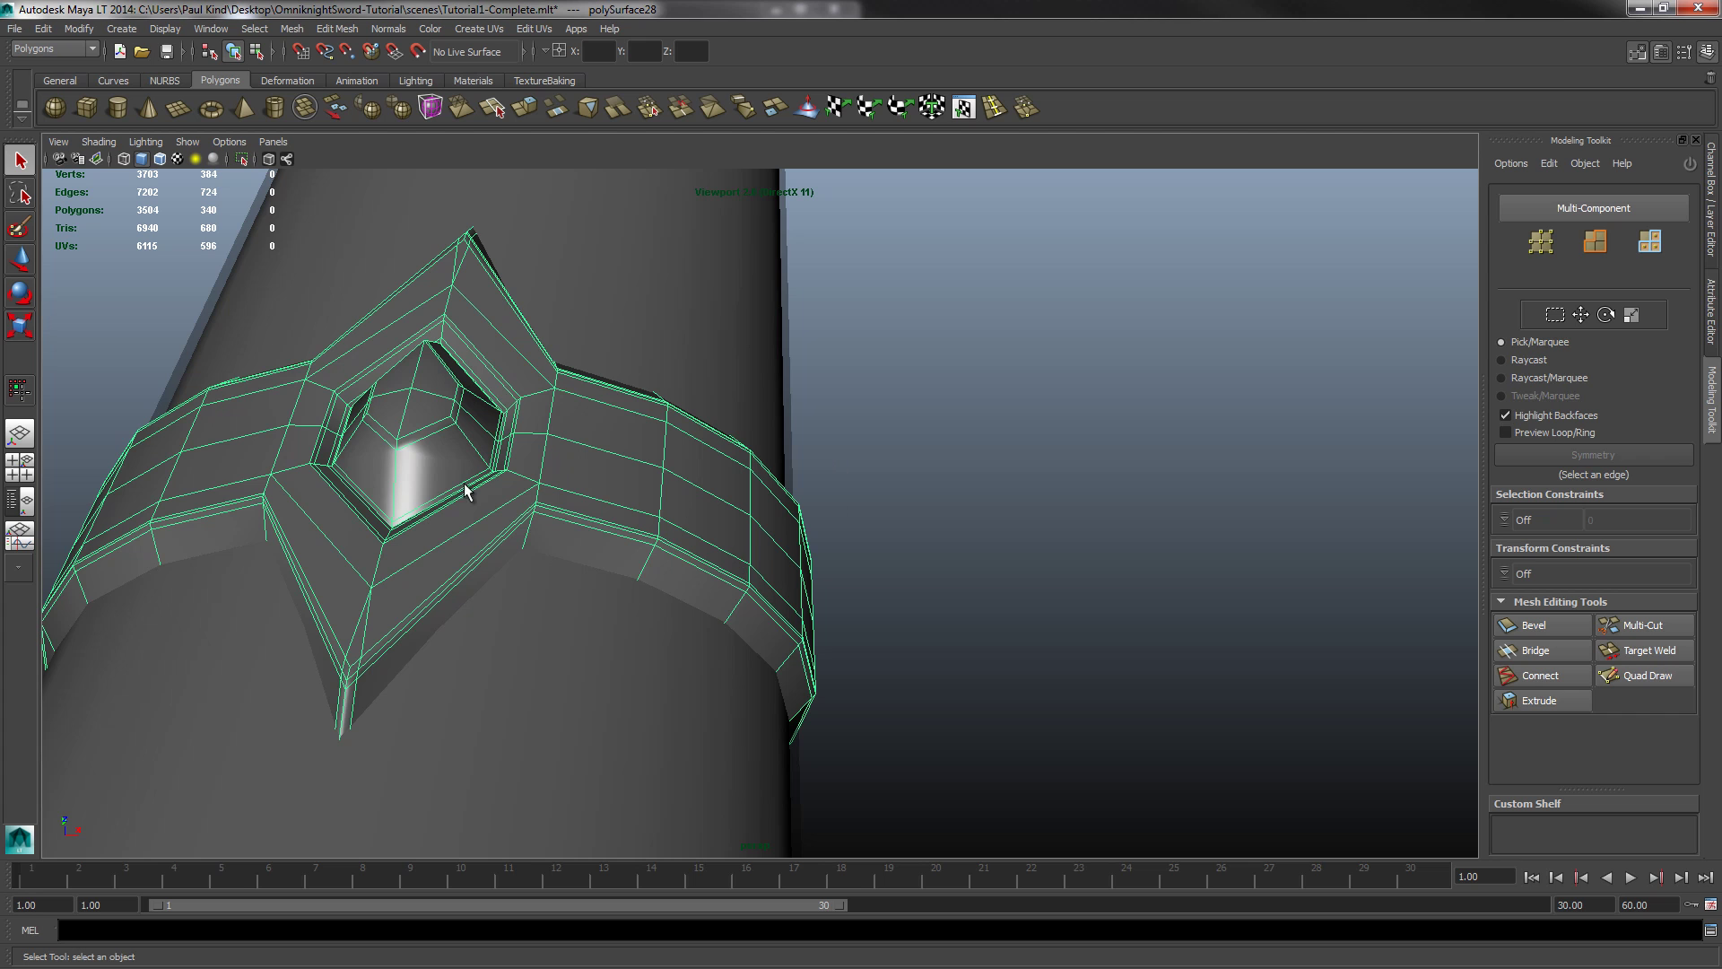
mouse_move(473, 469)
alt+mouse_down()
mouse_move(561, 470)
mouse_move(468, 470)
mouse_move(504, 449)
mouse_move(499, 468)
alt+mouse_up()
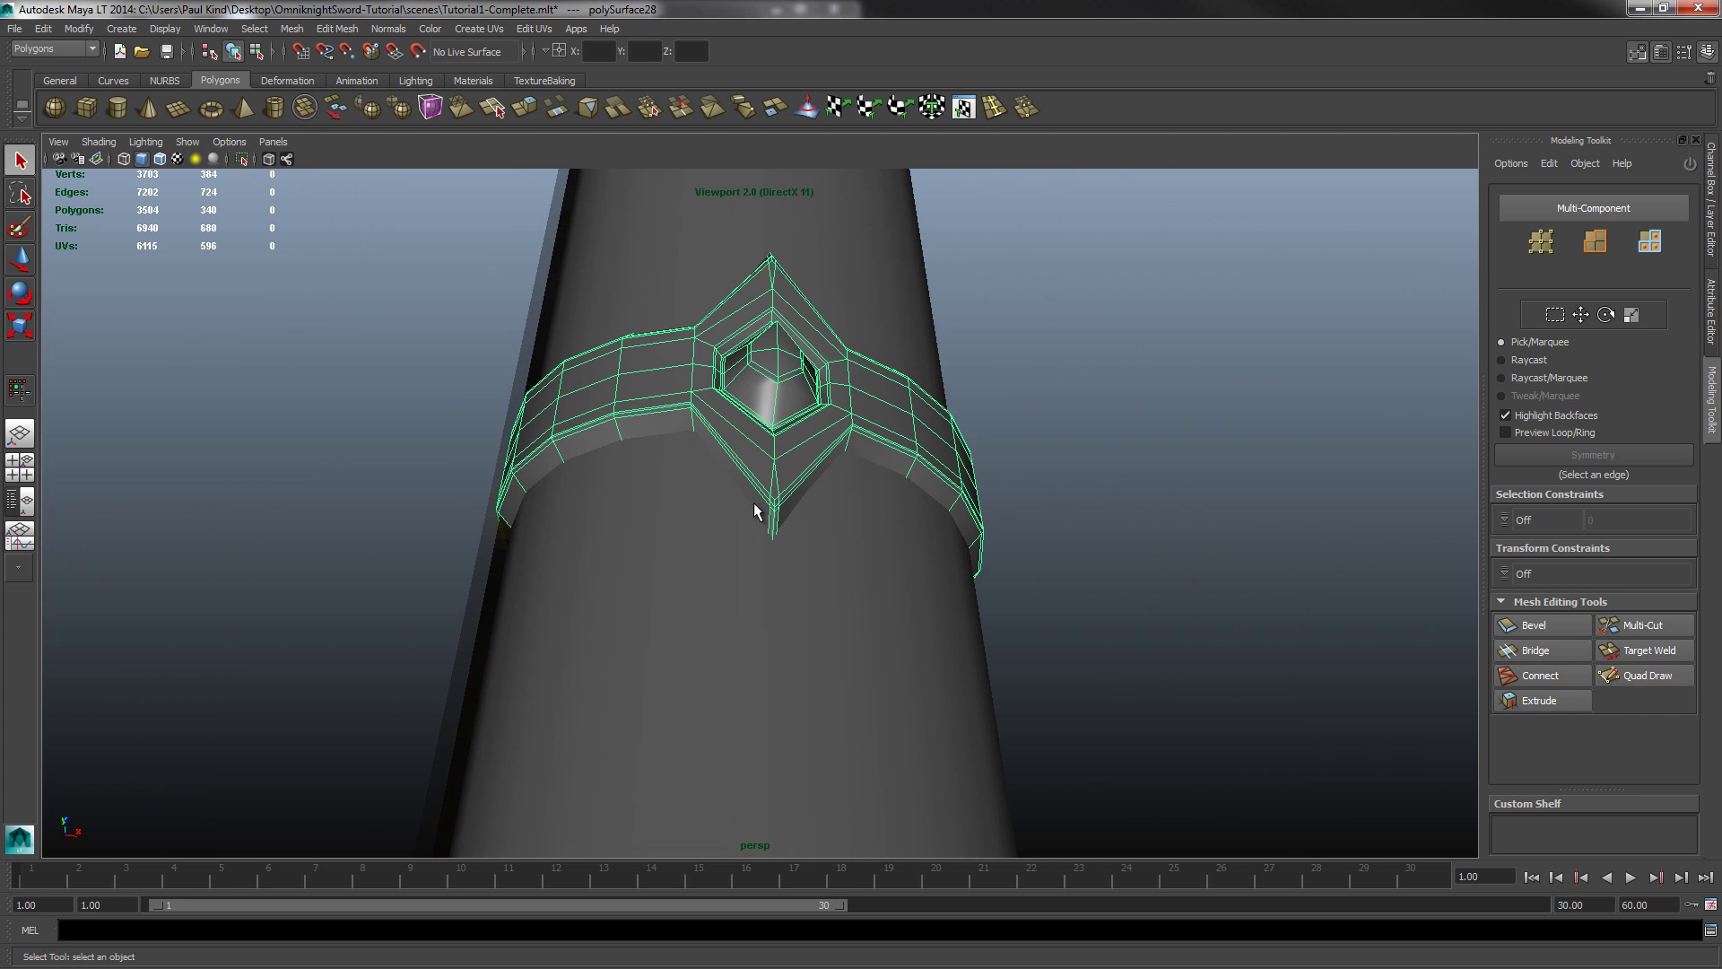
scroll(778, 512, up, 5)
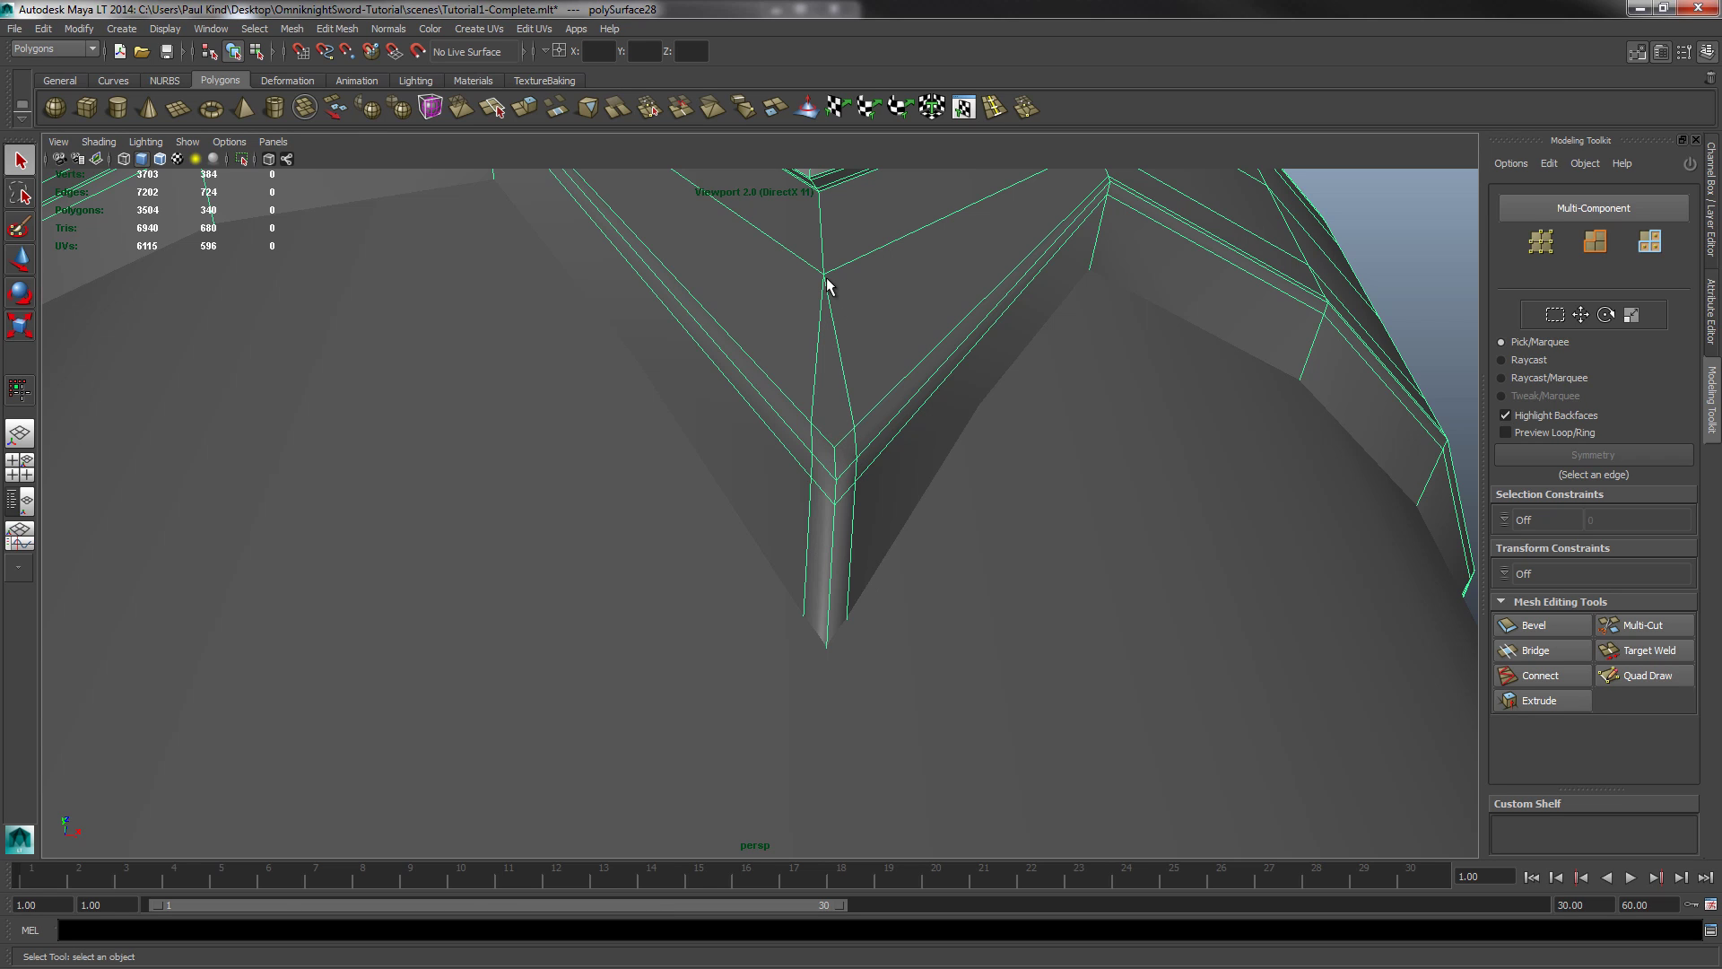
scroll(891, 292, down, 5)
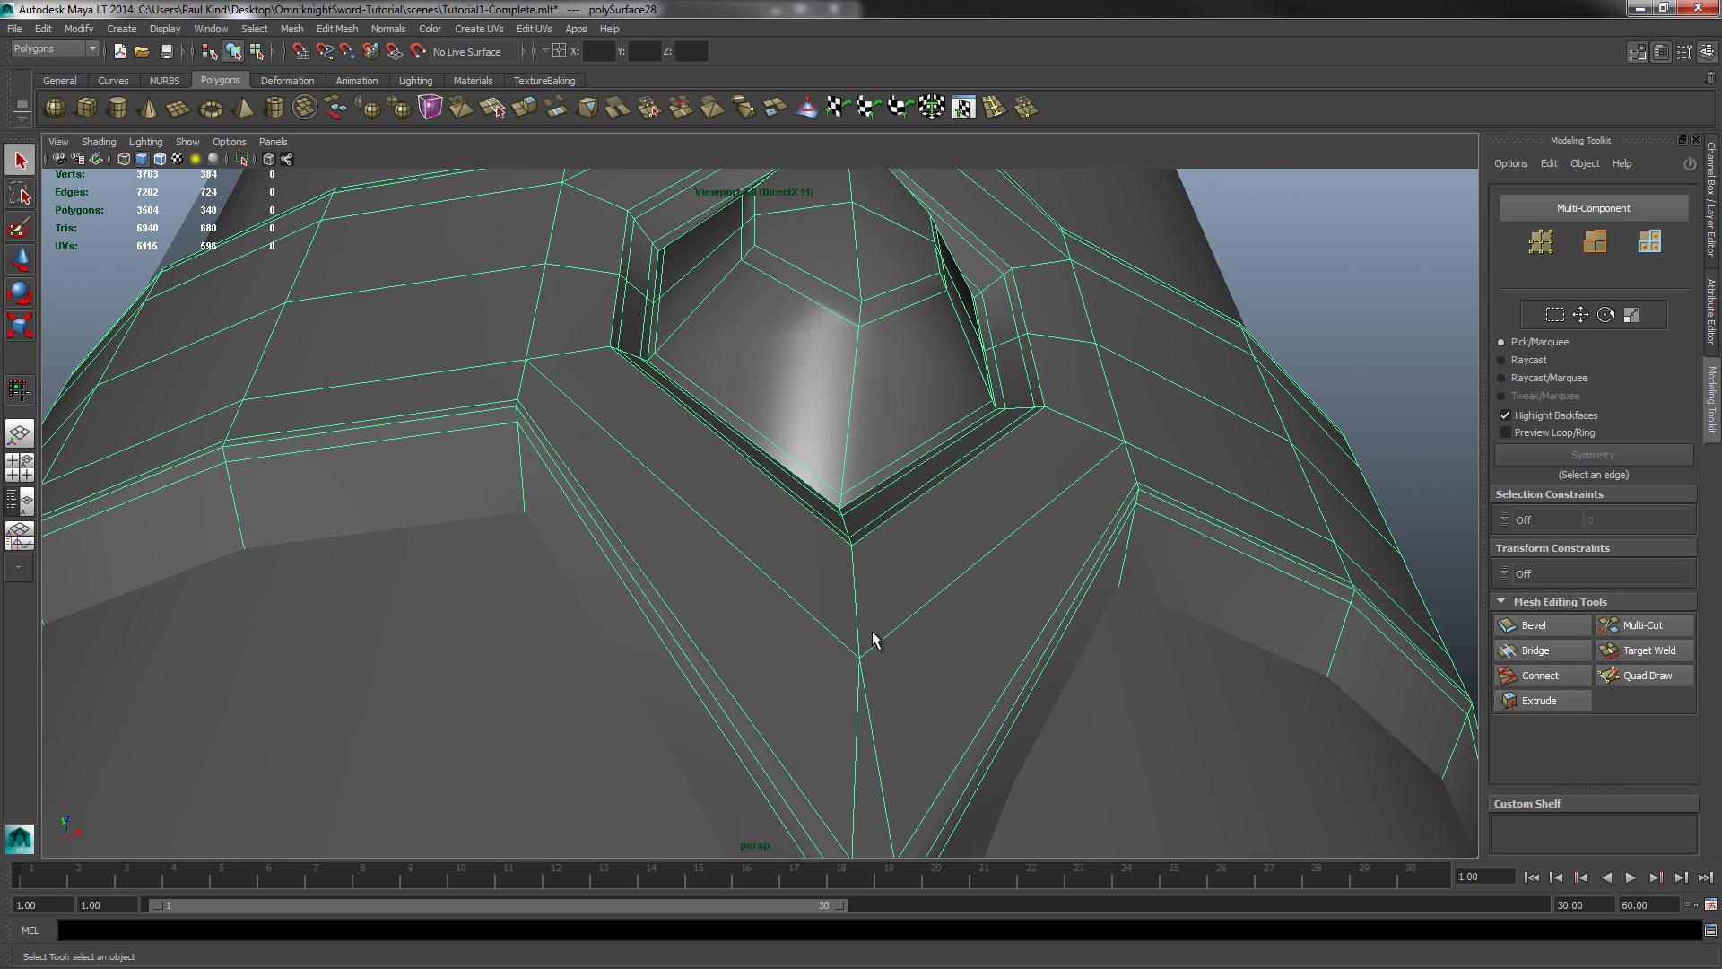
scroll(875, 639, down, 8)
alt+drag(895, 524, 807, 535)
alt+drag(965, 492, 715, 488)
alt+drag(526, 373, 646, 458)
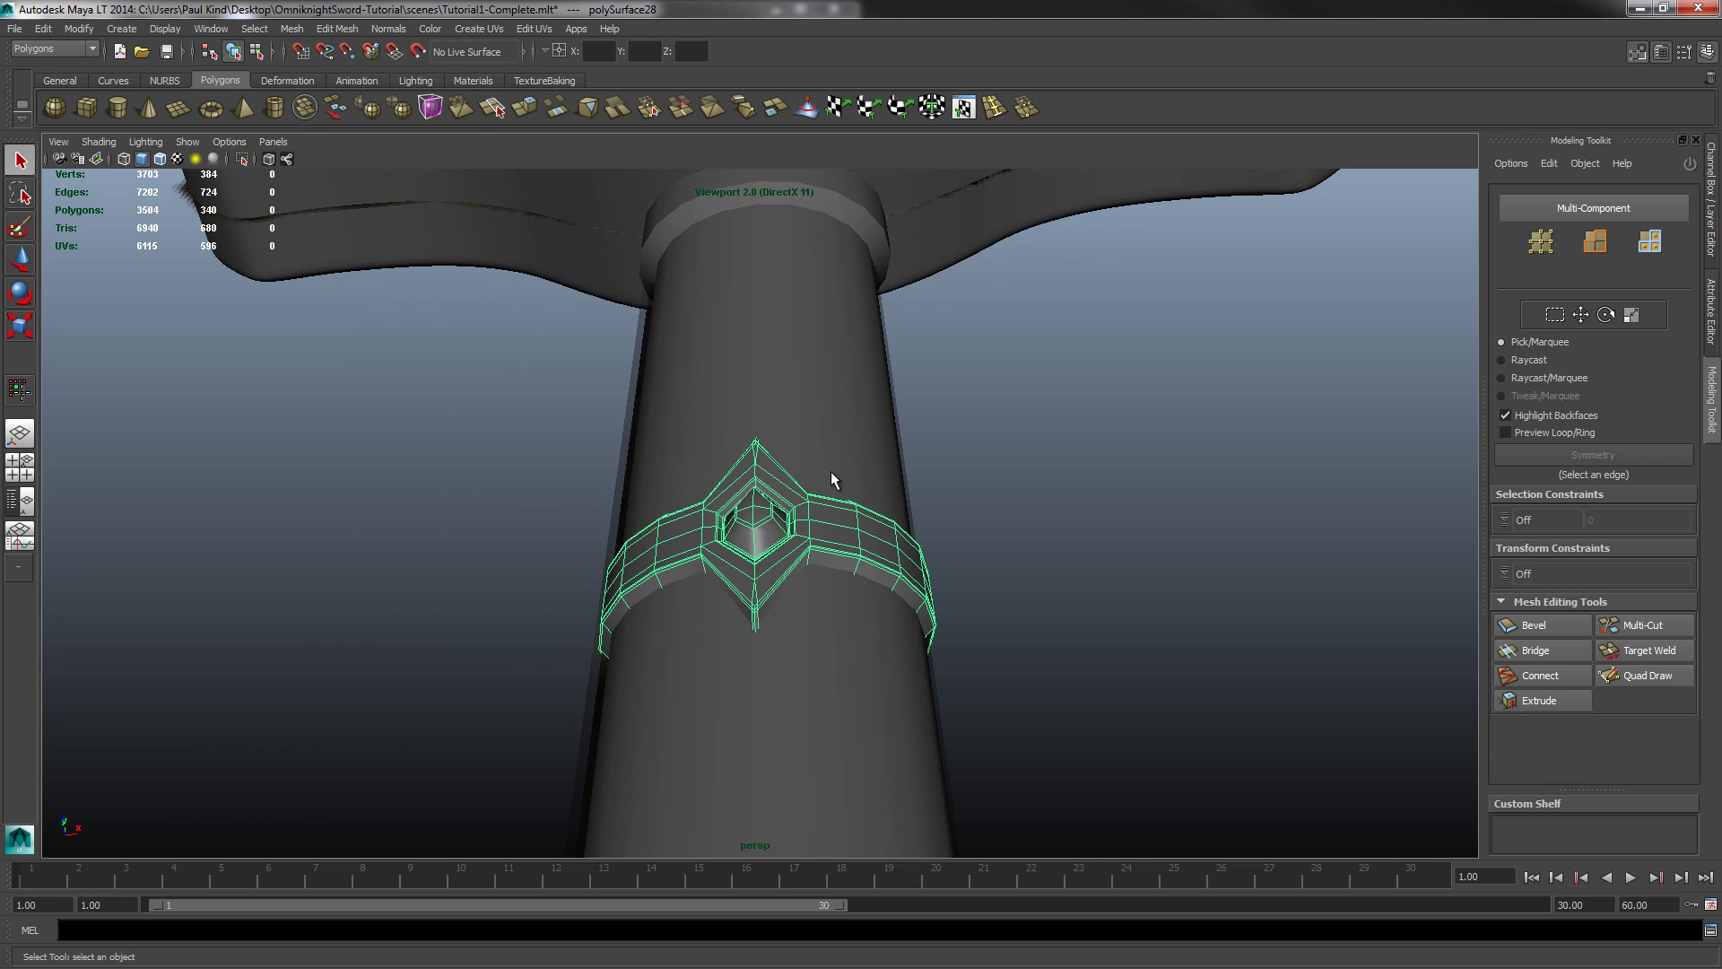
Step: View the sword as a whole, then select the blade and examine its wireframe
scroll(821, 475, down, 8)
scroll(780, 592, up, 6)
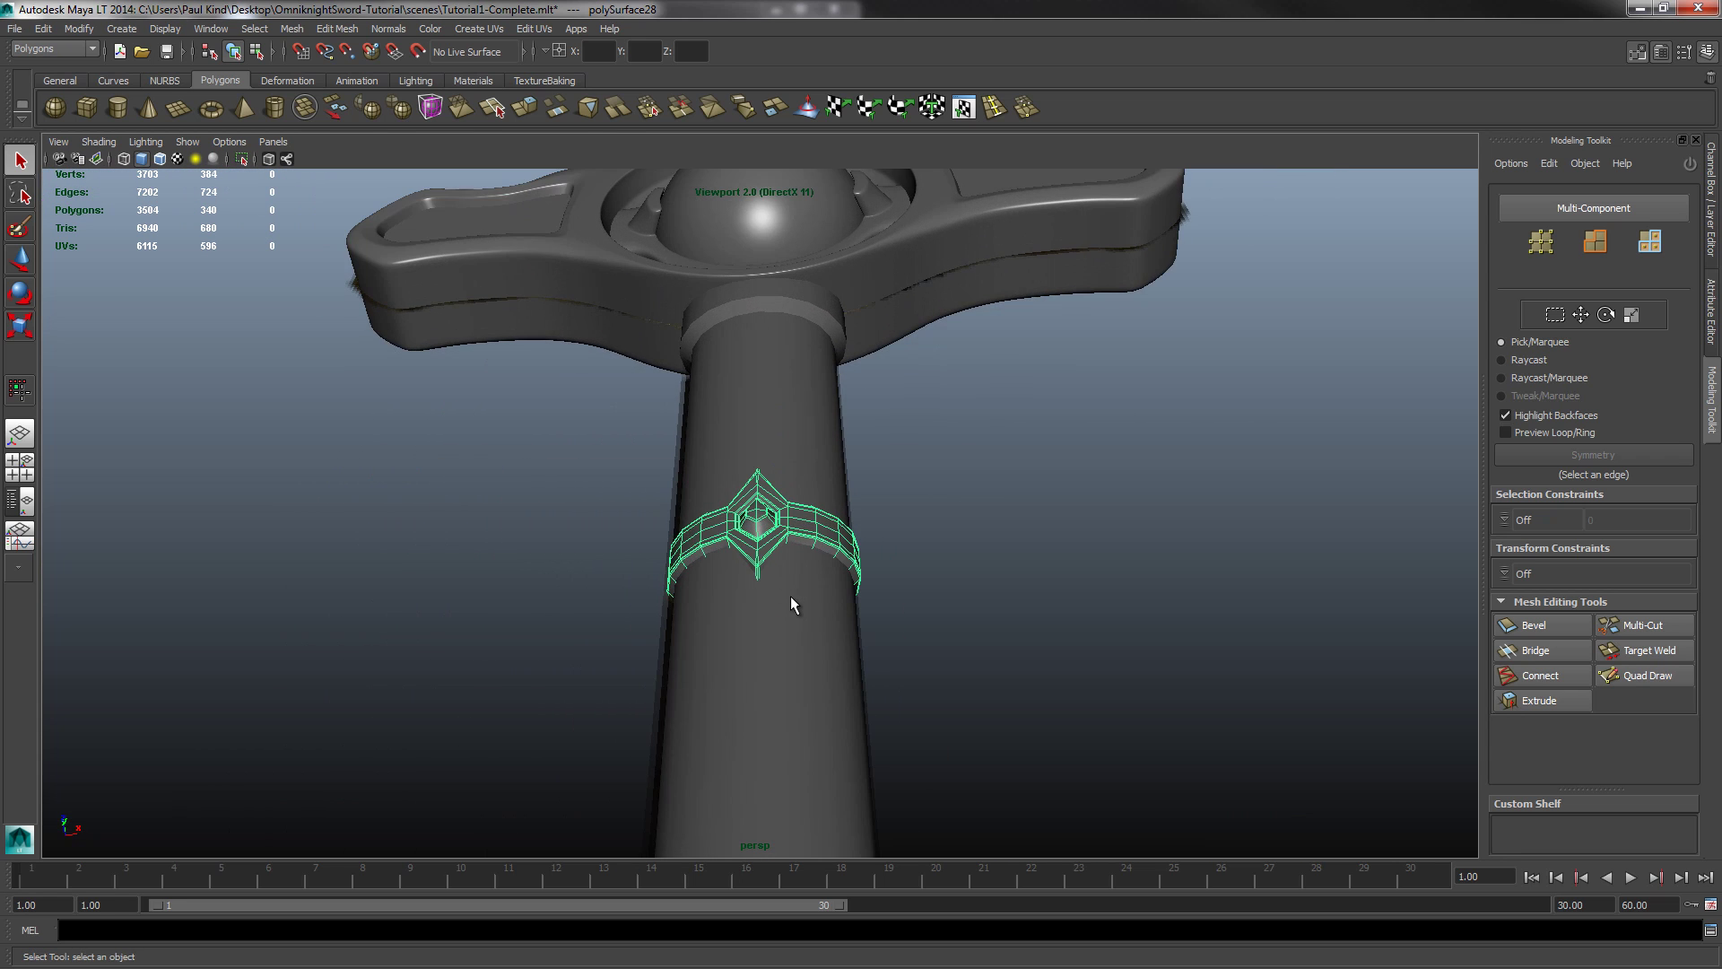
scroll(786, 596, up, 5)
scroll(780, 585, down, 4)
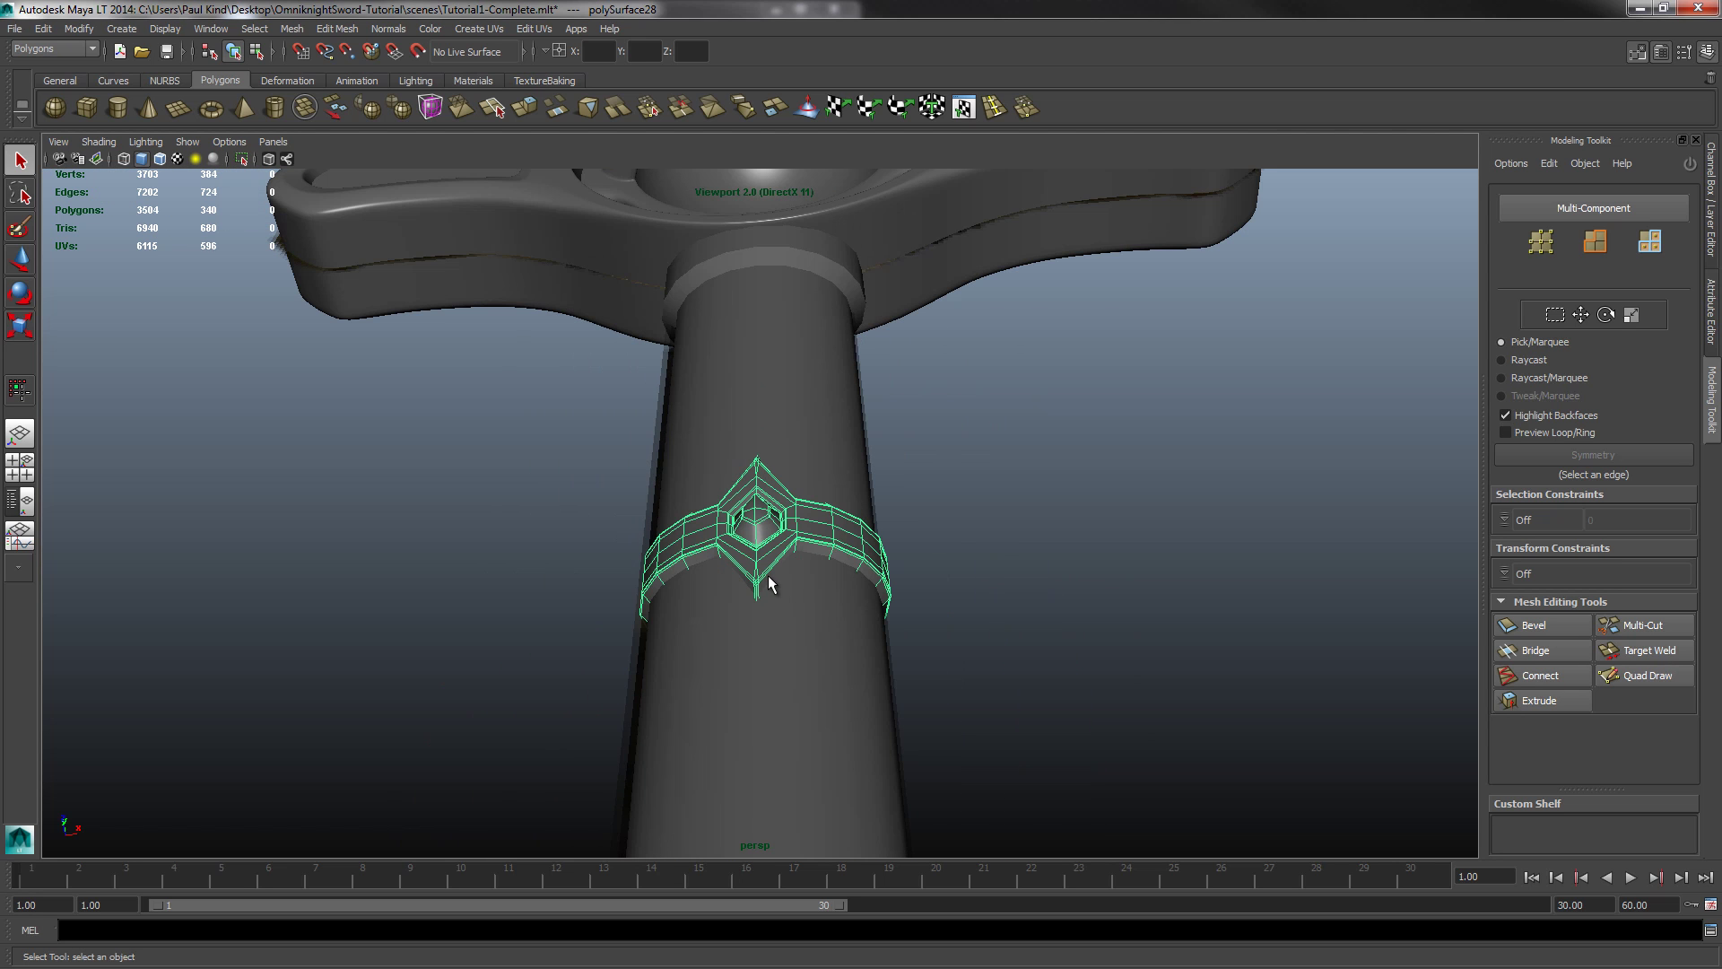
scroll(769, 584, down, 5)
alt+drag(811, 504, 815, 450)
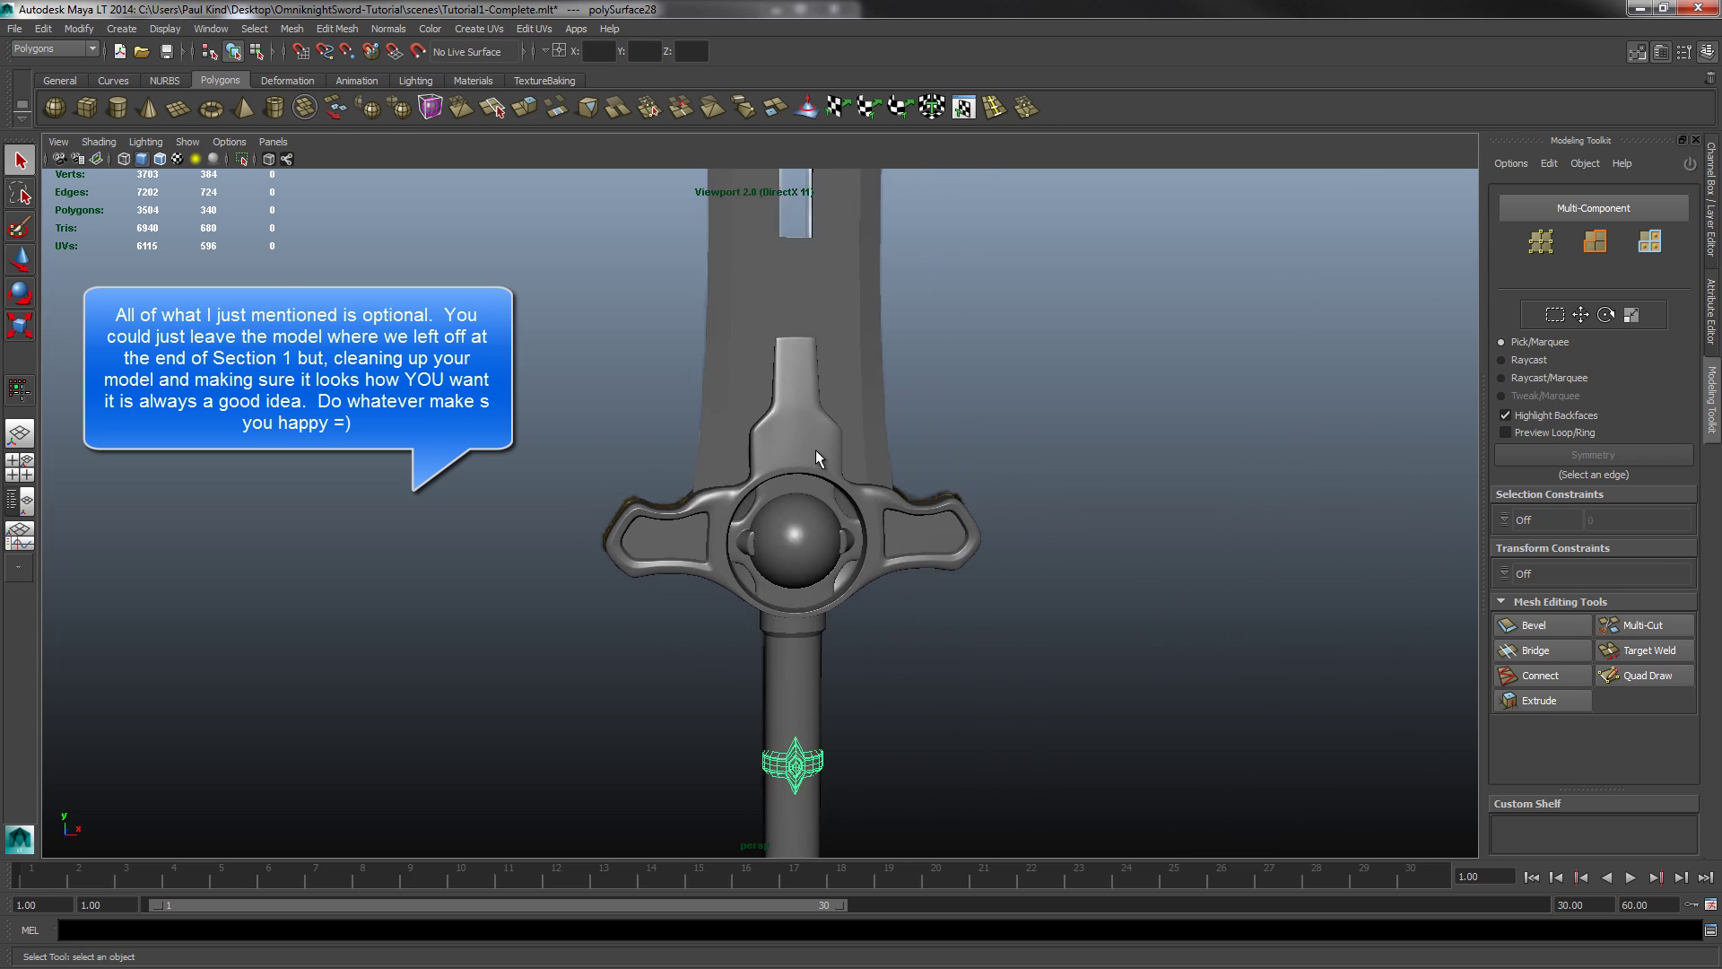
scroll(799, 437, down, 4)
scroll(807, 429, up, 2)
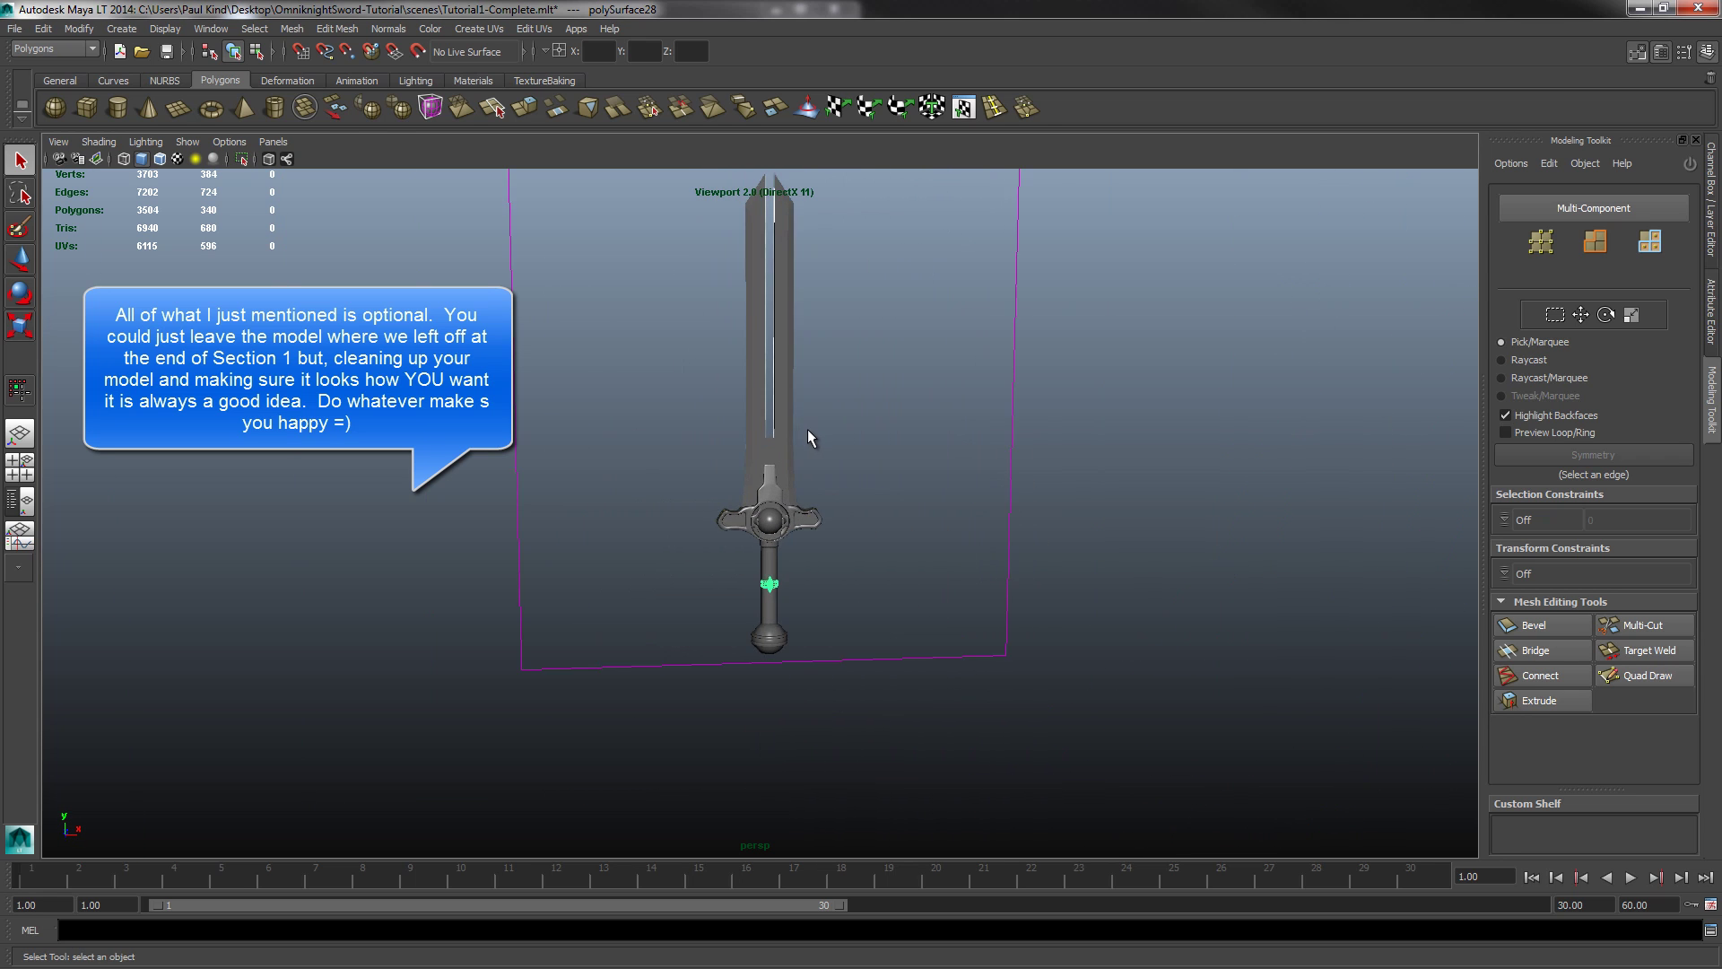
click(791, 359)
alt+drag(792, 358, 698, 253)
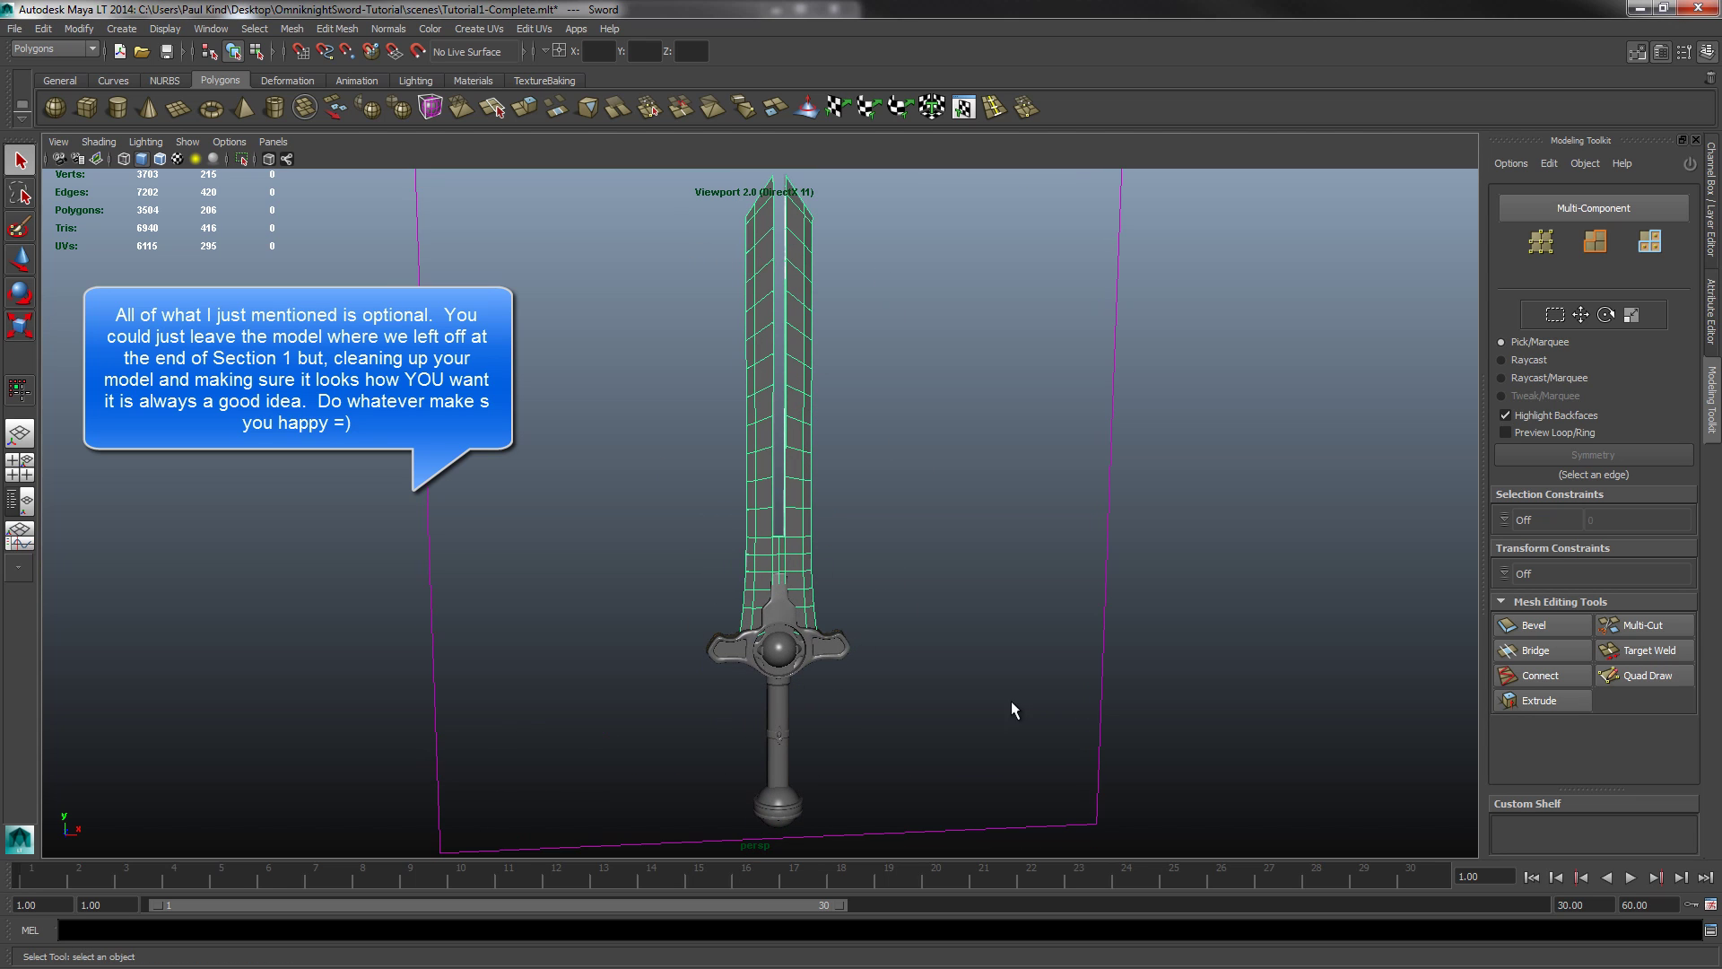
alt+drag(823, 625, 758, 535)
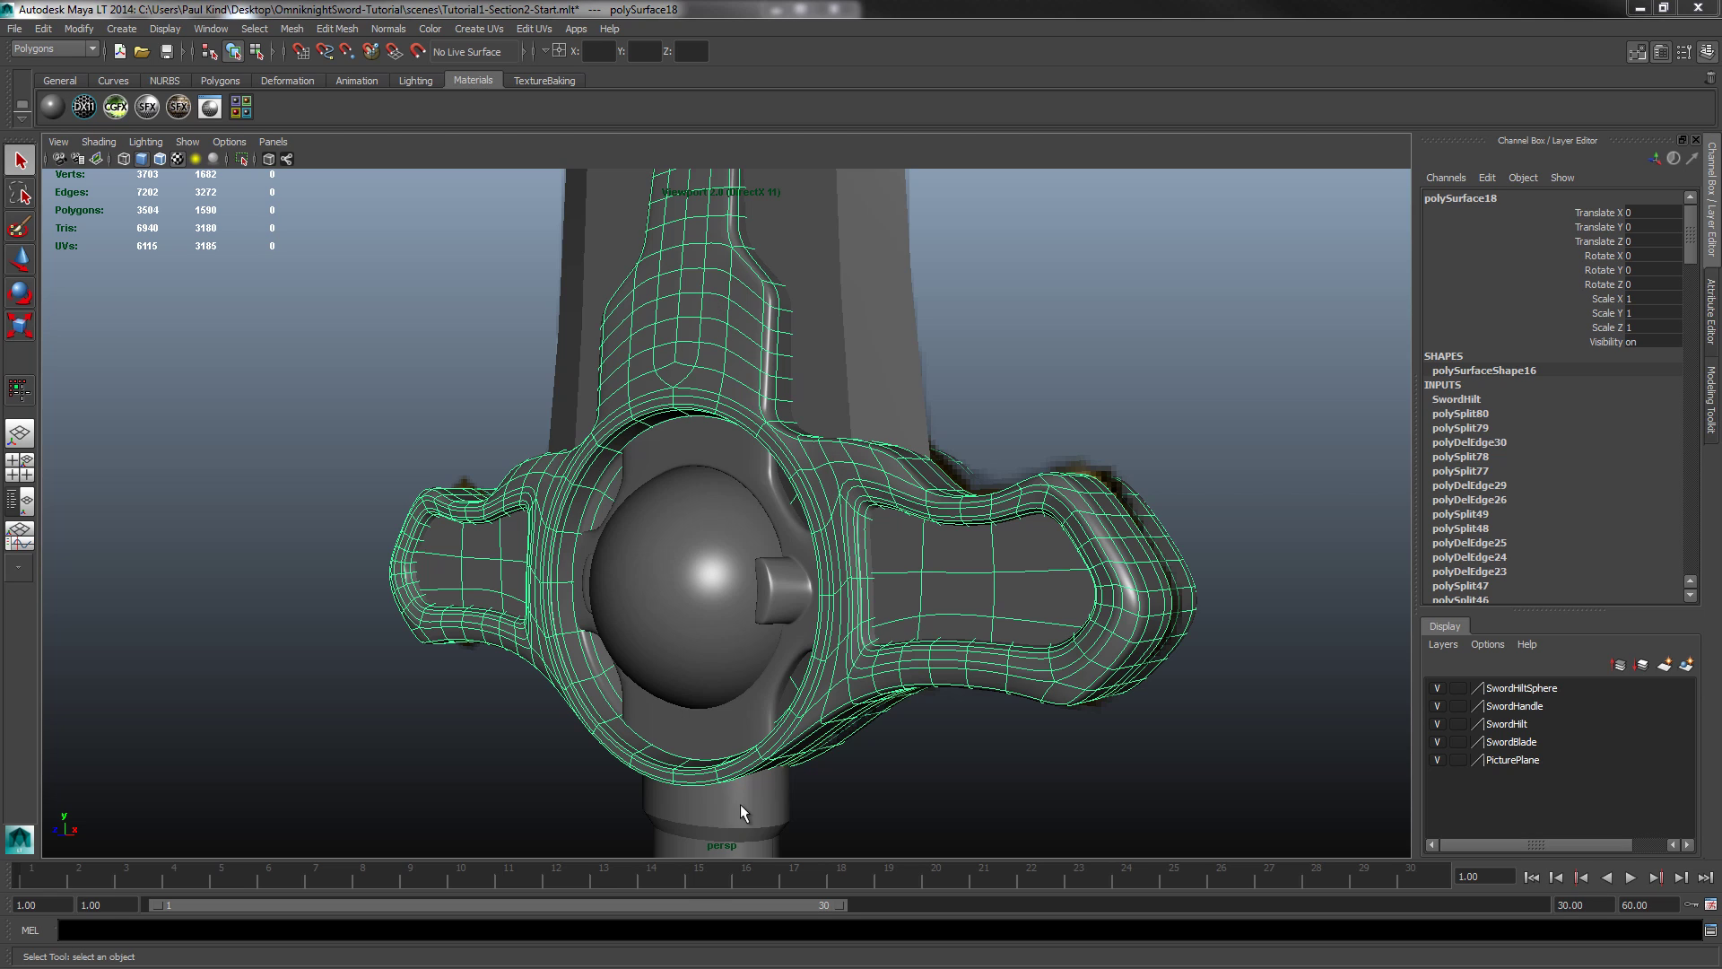
Step: Look through the full list of construction history inputs on the cross-guard
click(1454, 399)
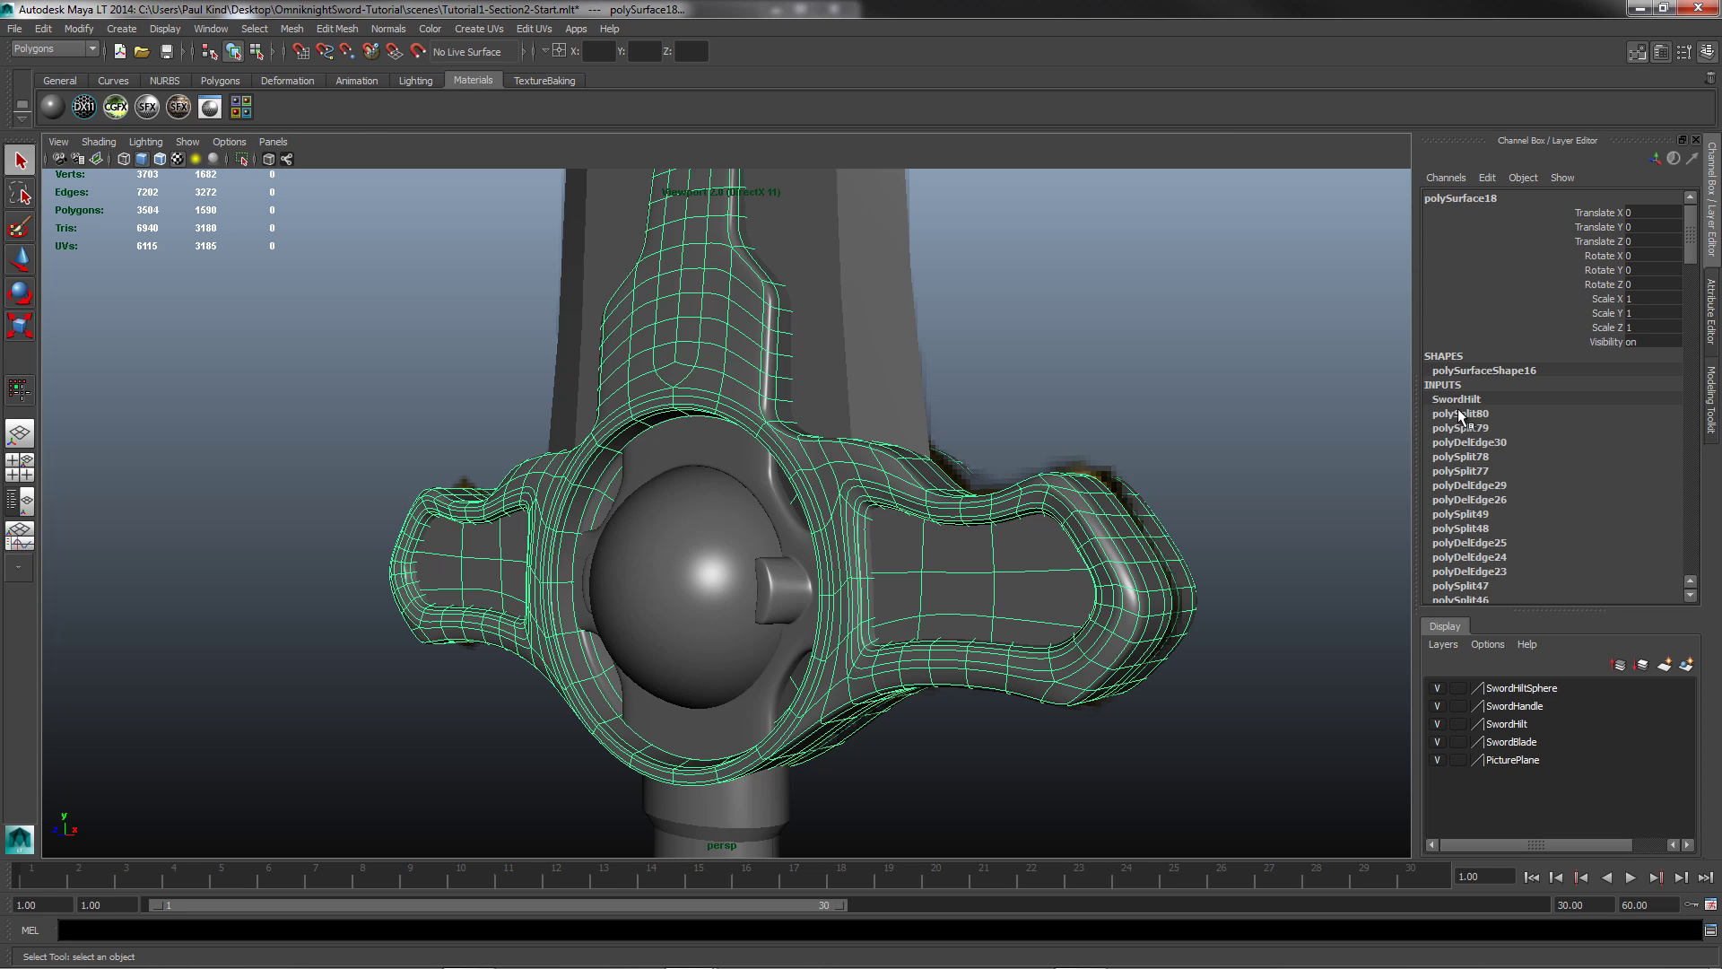
scroll(1462, 412, down, 5)
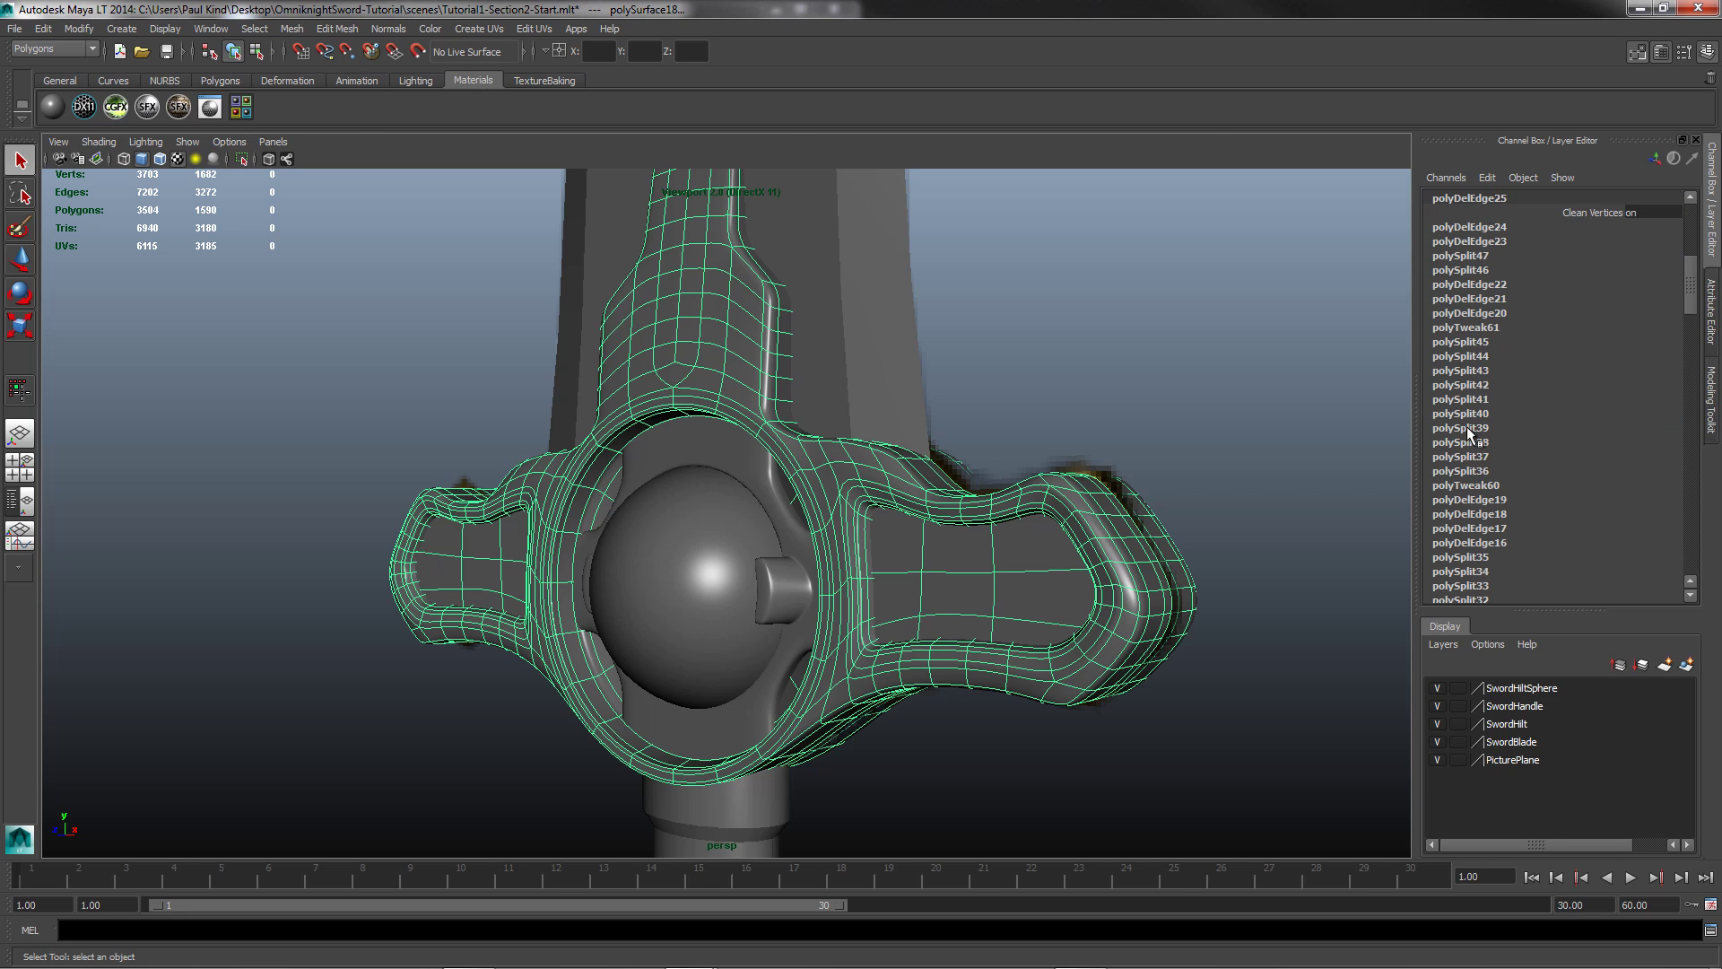
scroll(1467, 427, down, 10)
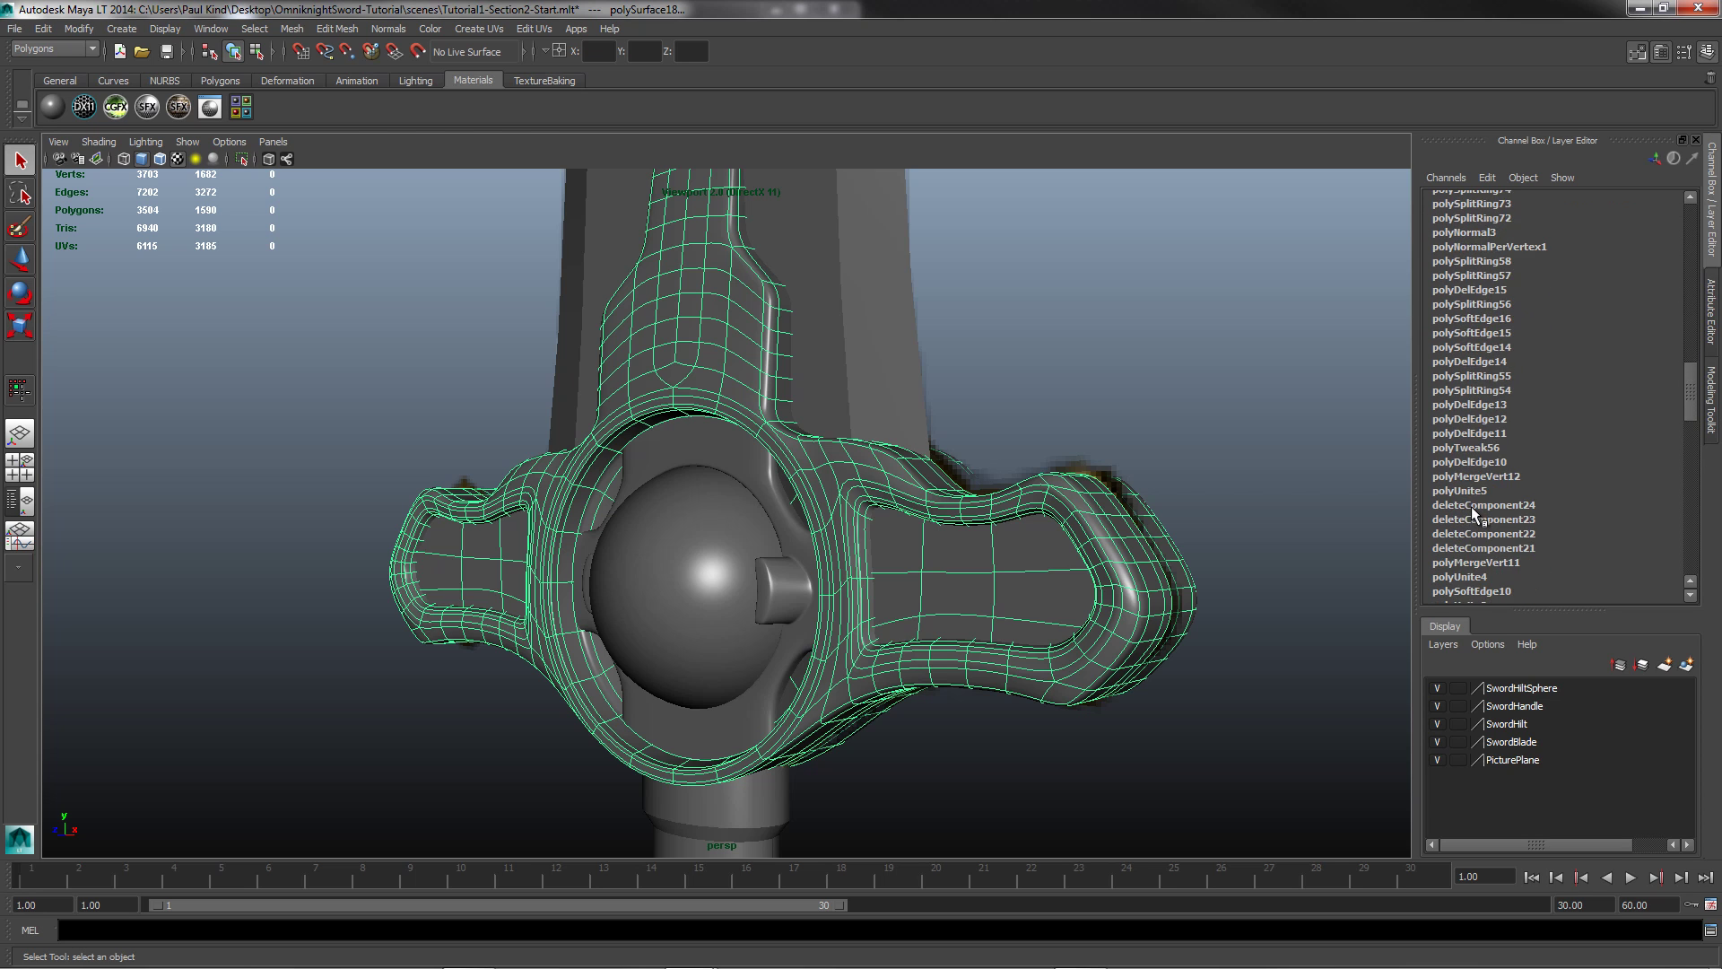
scroll(1467, 506, down, 10)
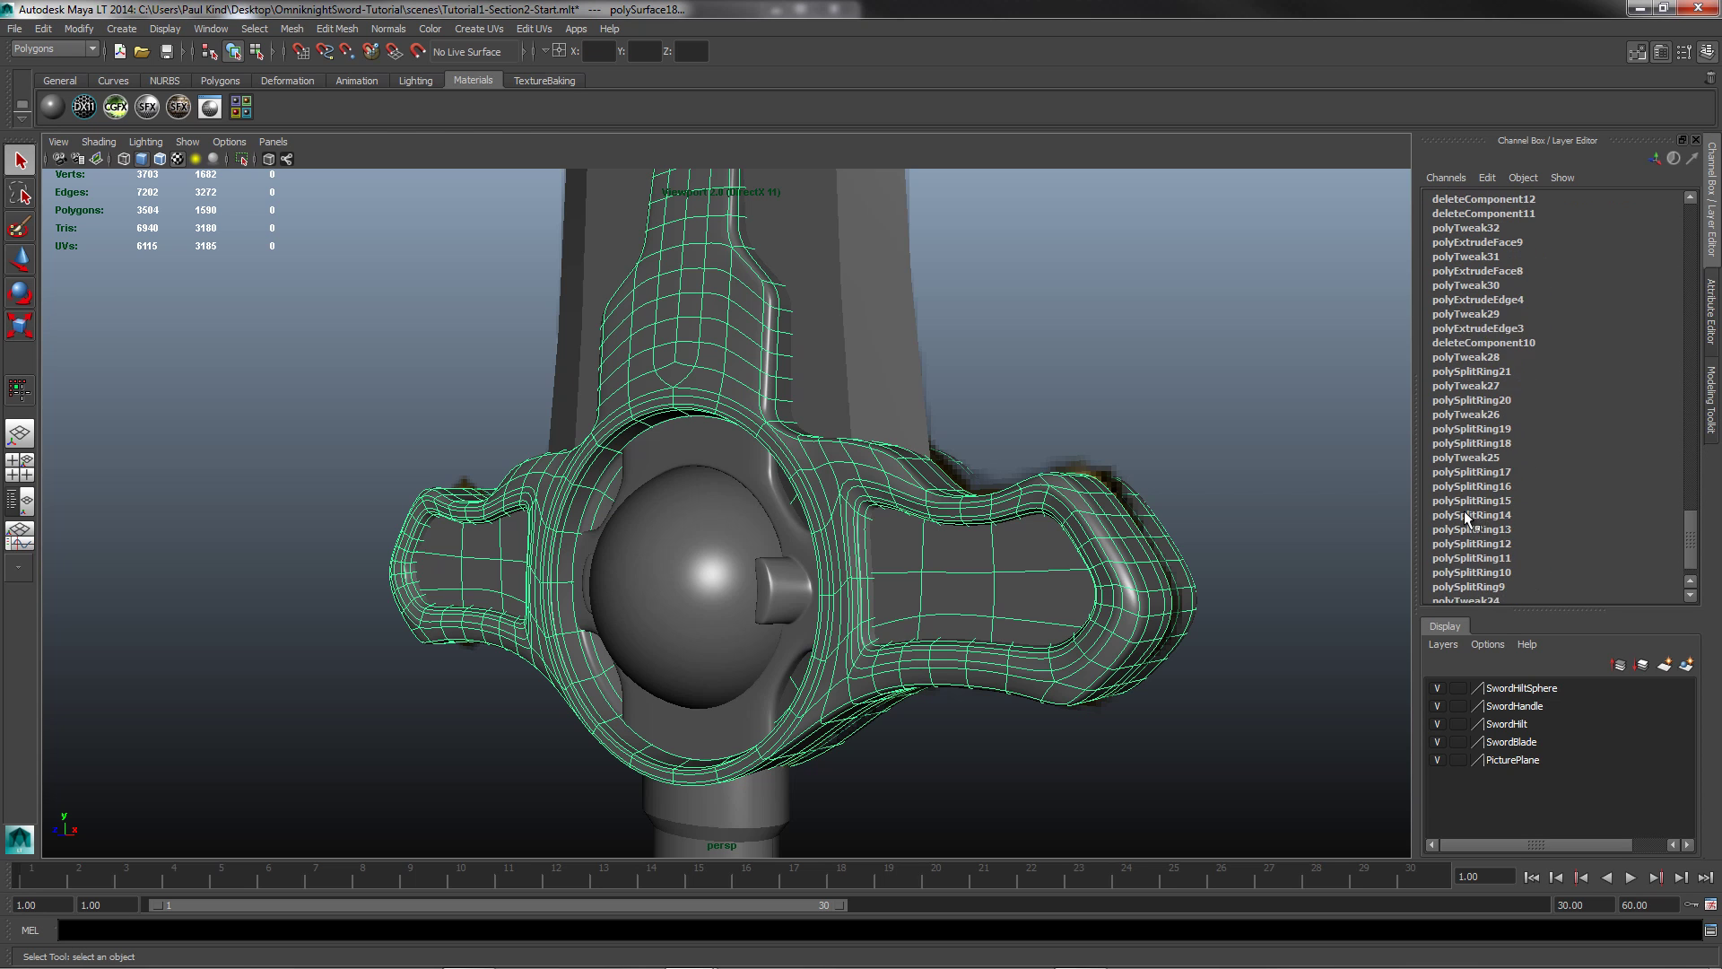
scroll(1465, 503, up, 20)
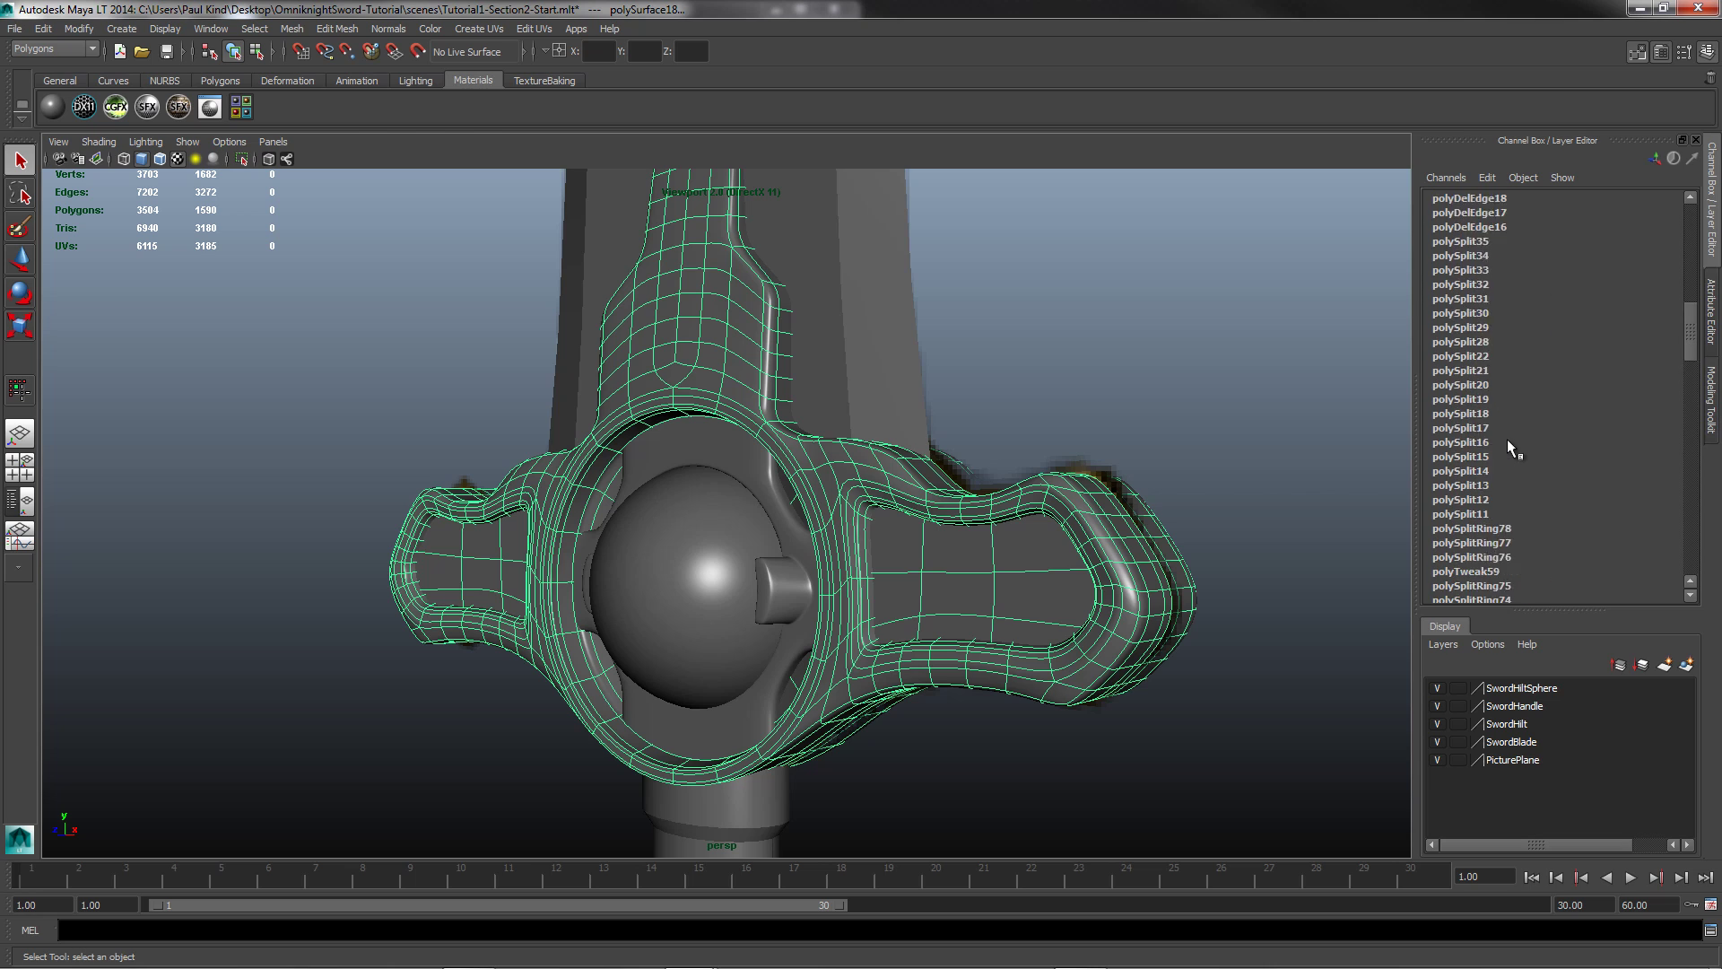
scroll(1502, 443, up, 5)
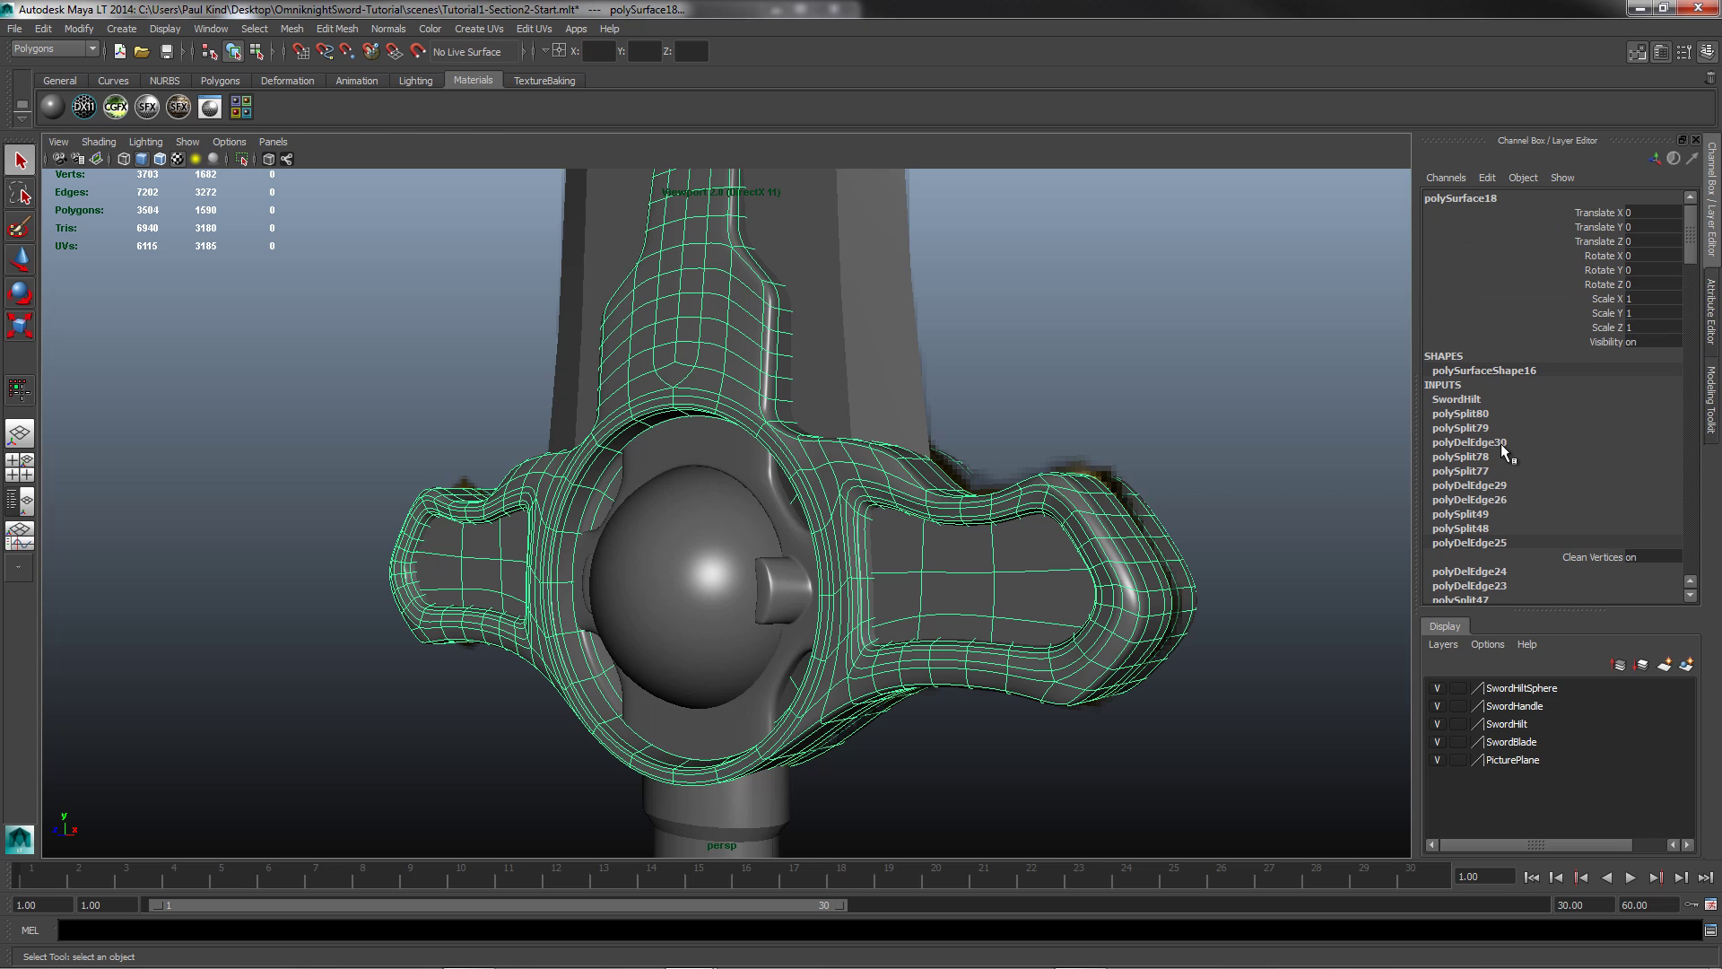
Step: Expand the polySplit48 node in the cross-guard's history and review the remaining history nodes down to the oldest
click(1484, 527)
shift+click(1526, 515)
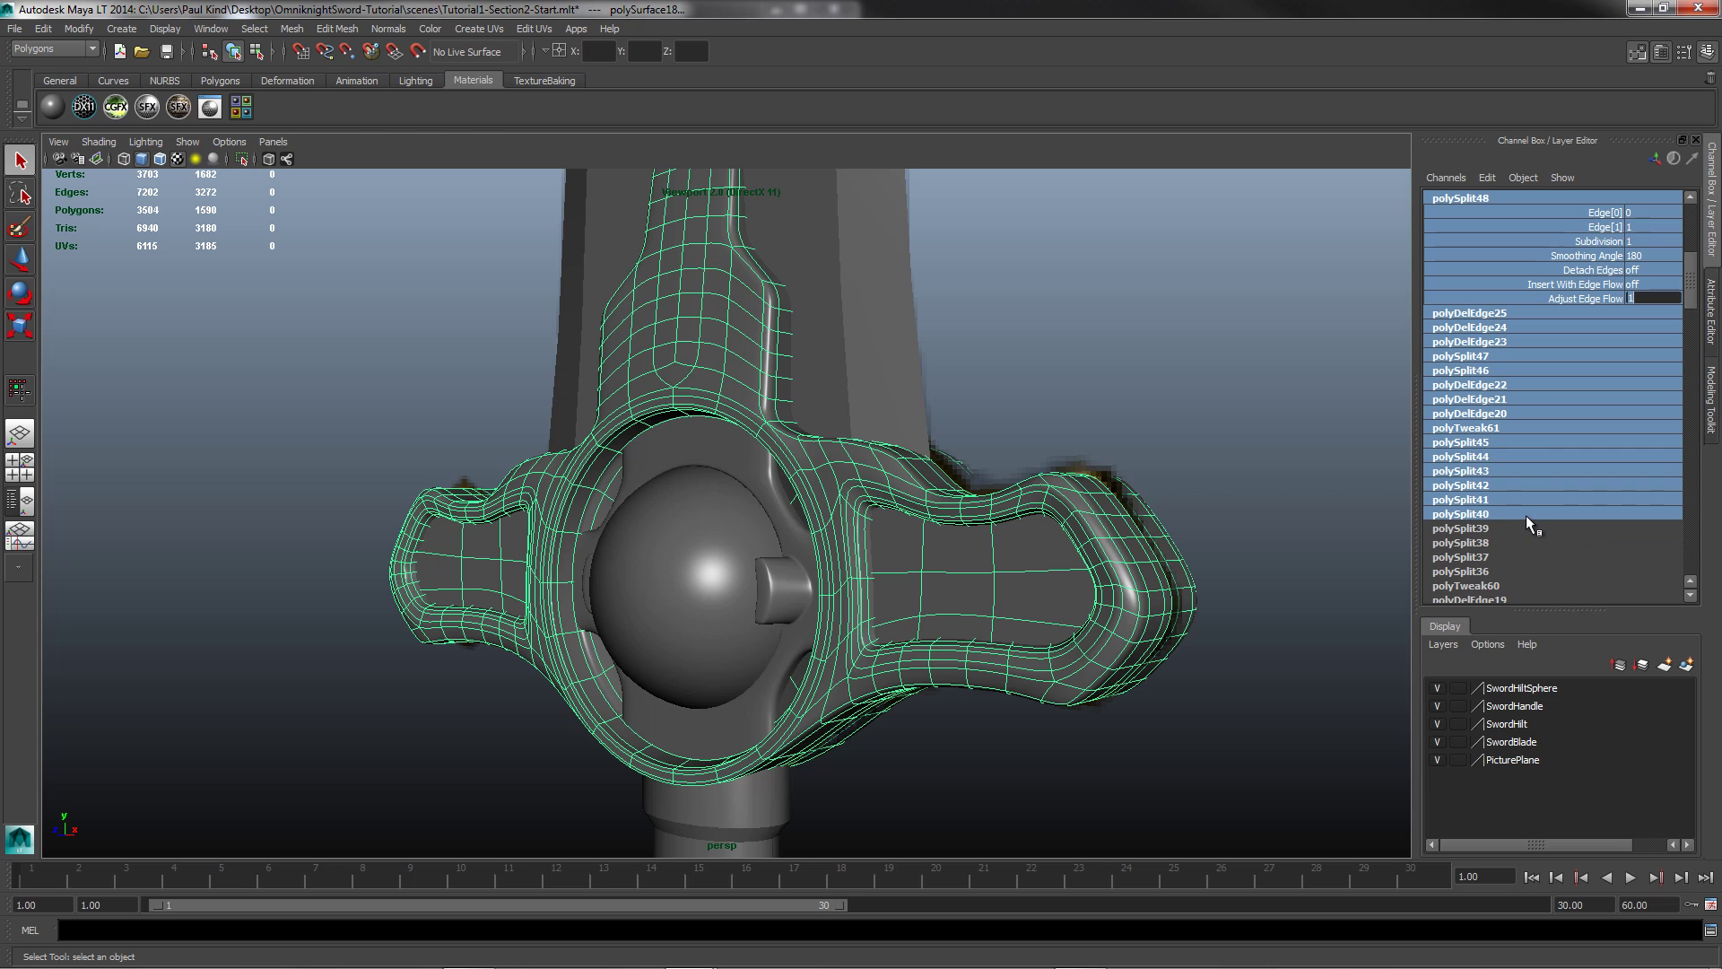
scroll(1525, 518, up, 7)
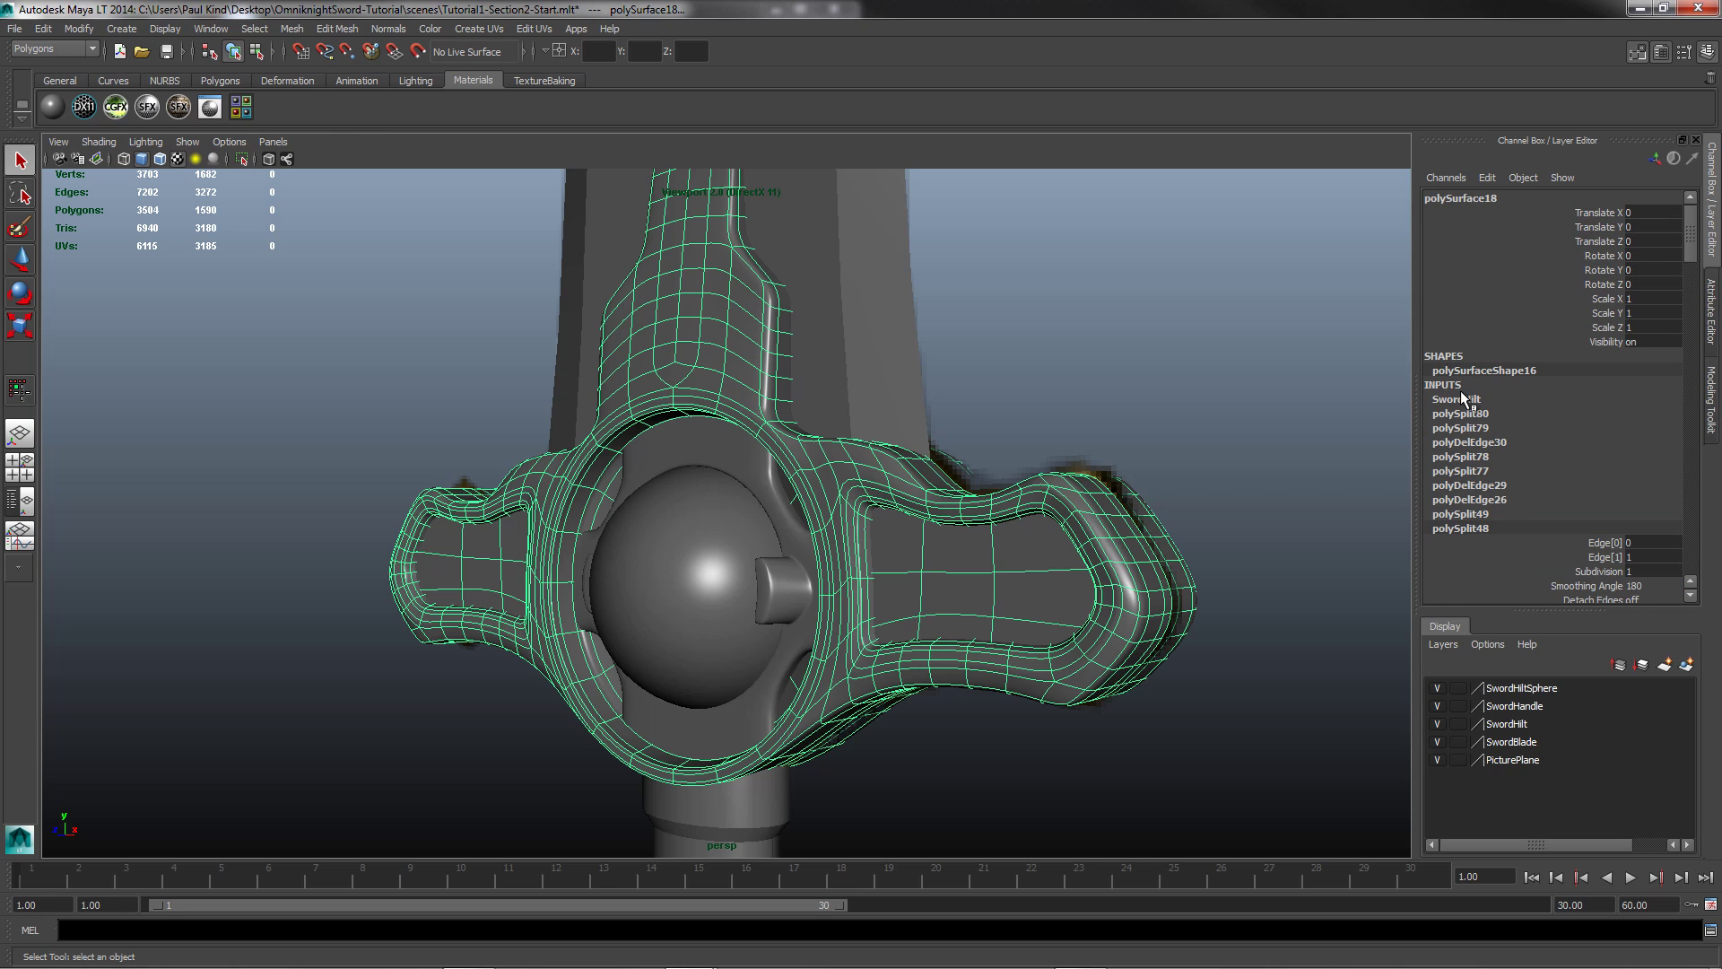
double_click(1463, 527)
key(Escape)
scroll(1514, 519, down, 15)
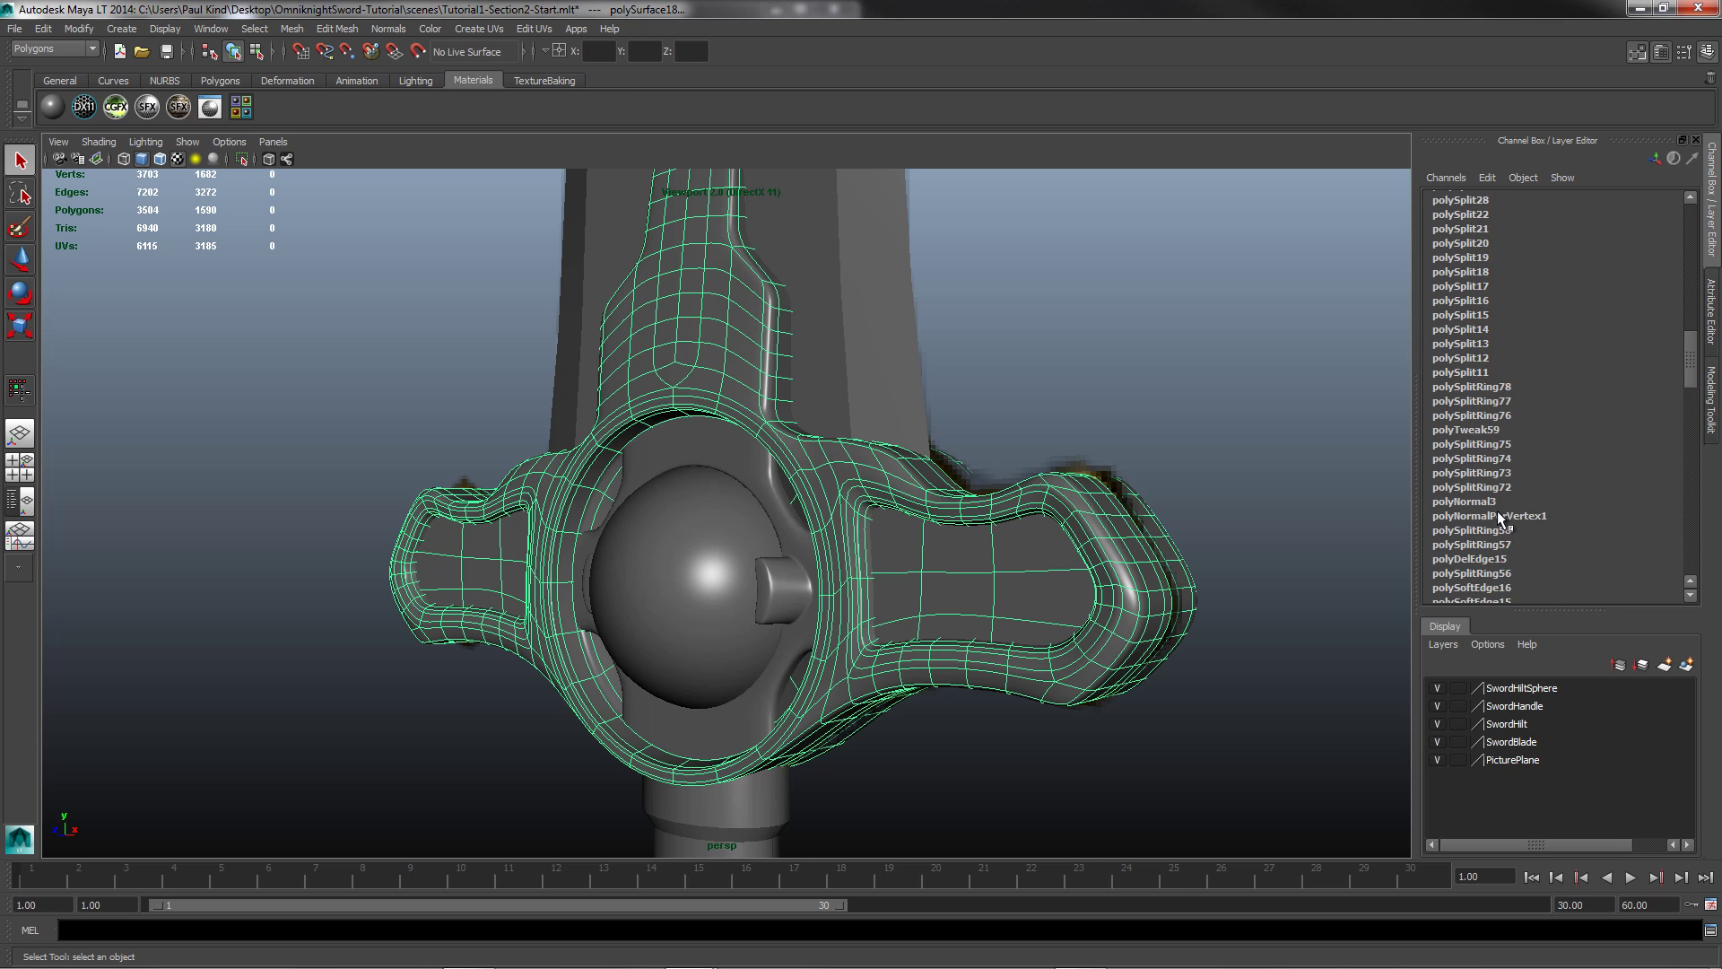
scroll(1507, 501, up, 7)
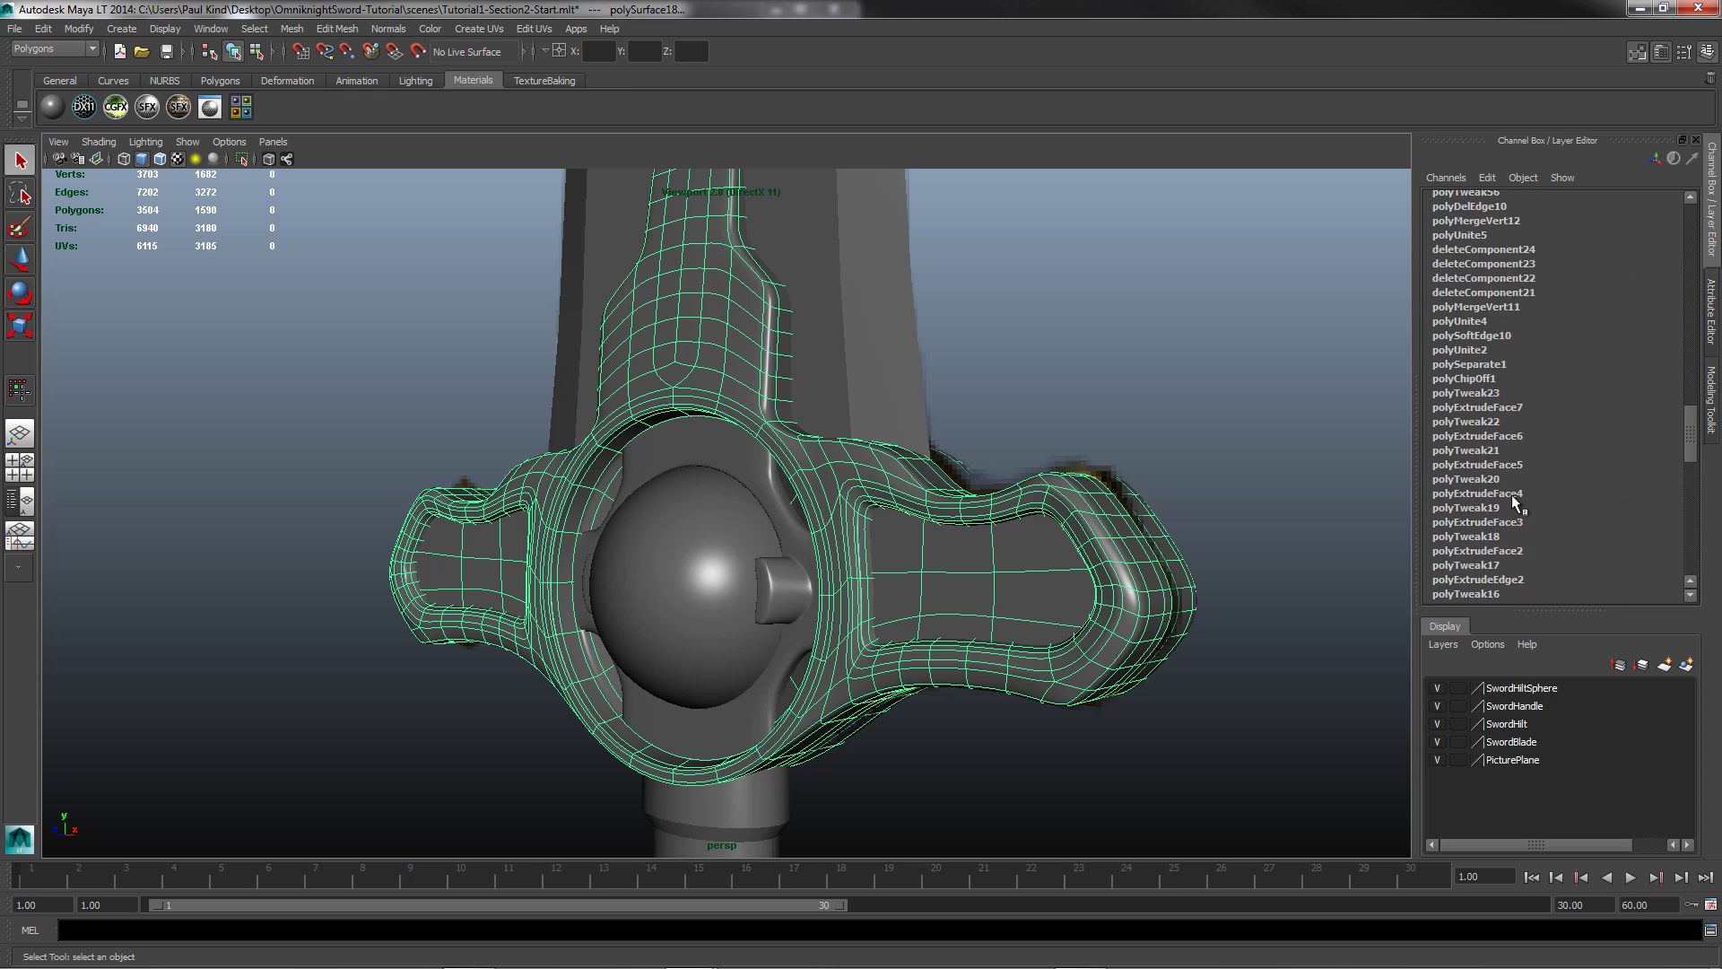
scroll(1514, 495, up, 10)
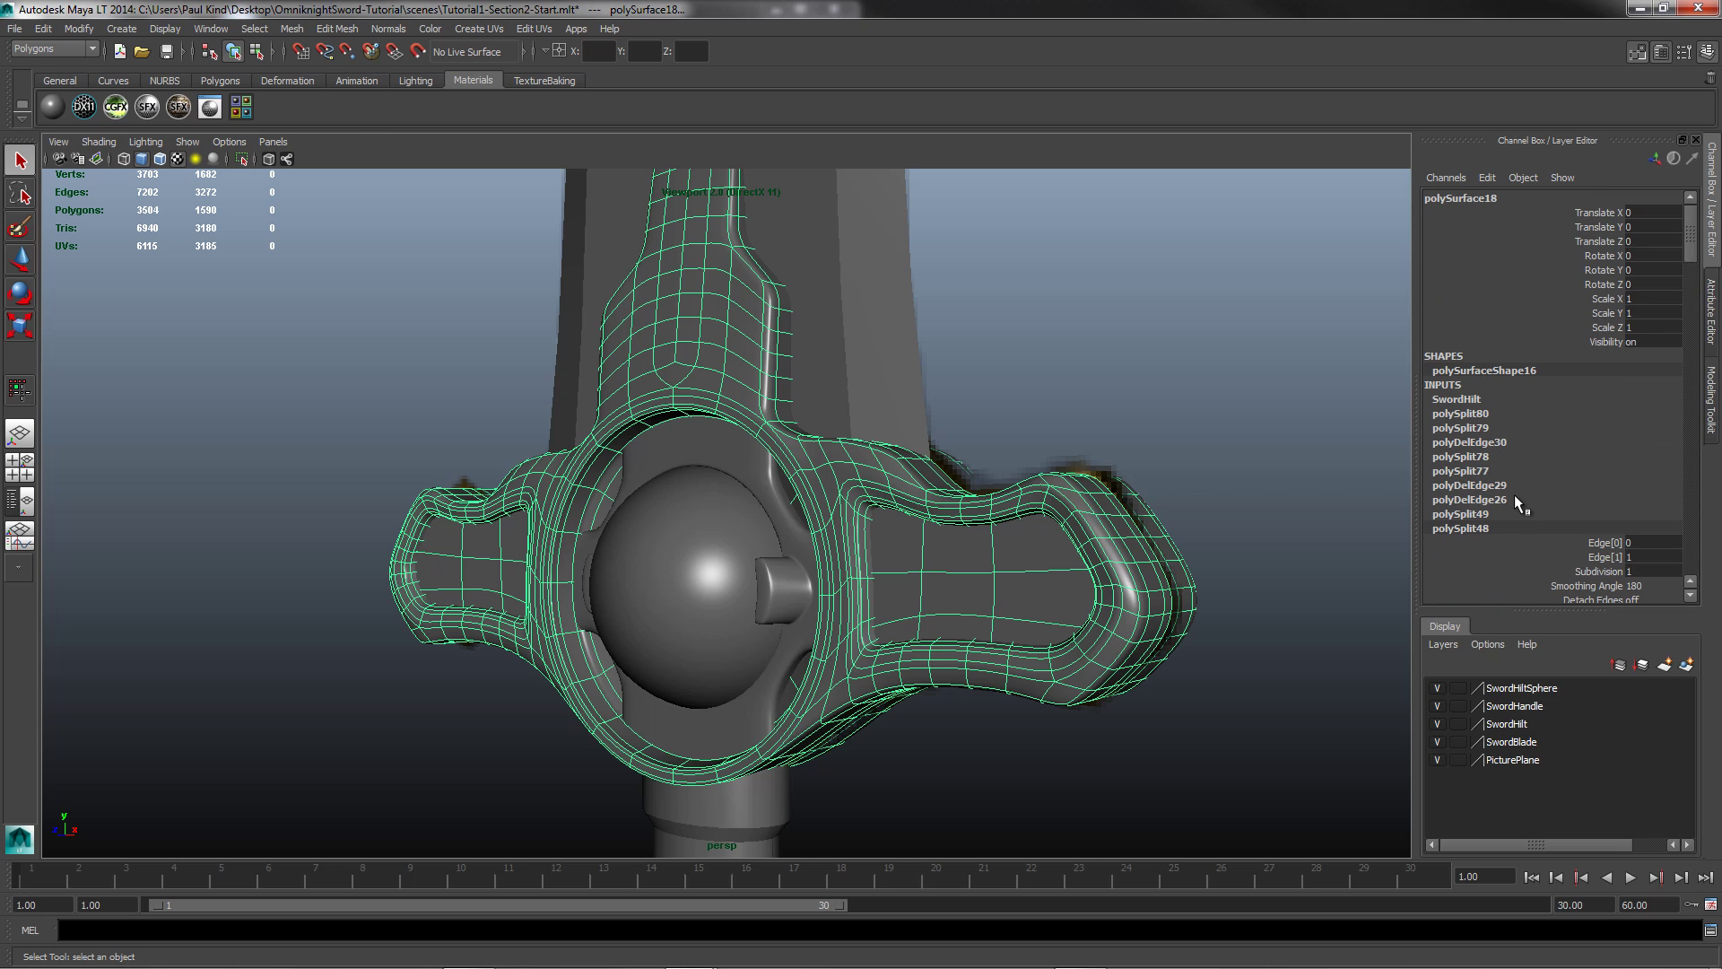
scroll(1548, 491, down, 10)
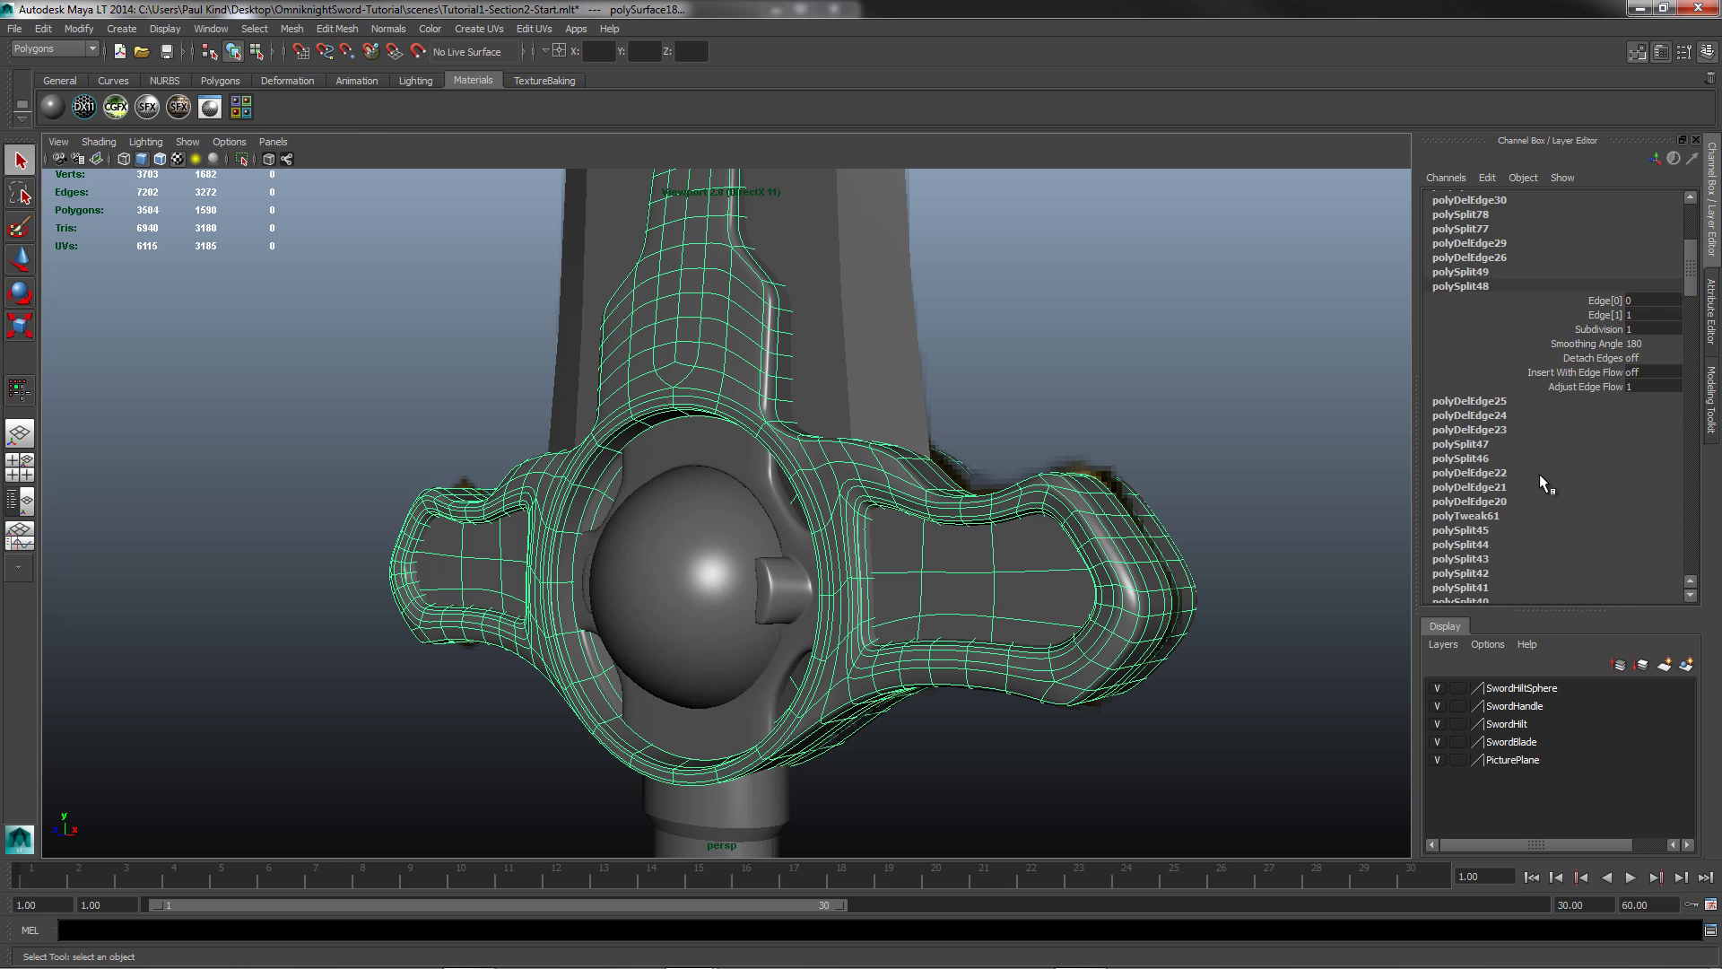
scroll(1524, 491, down, 15)
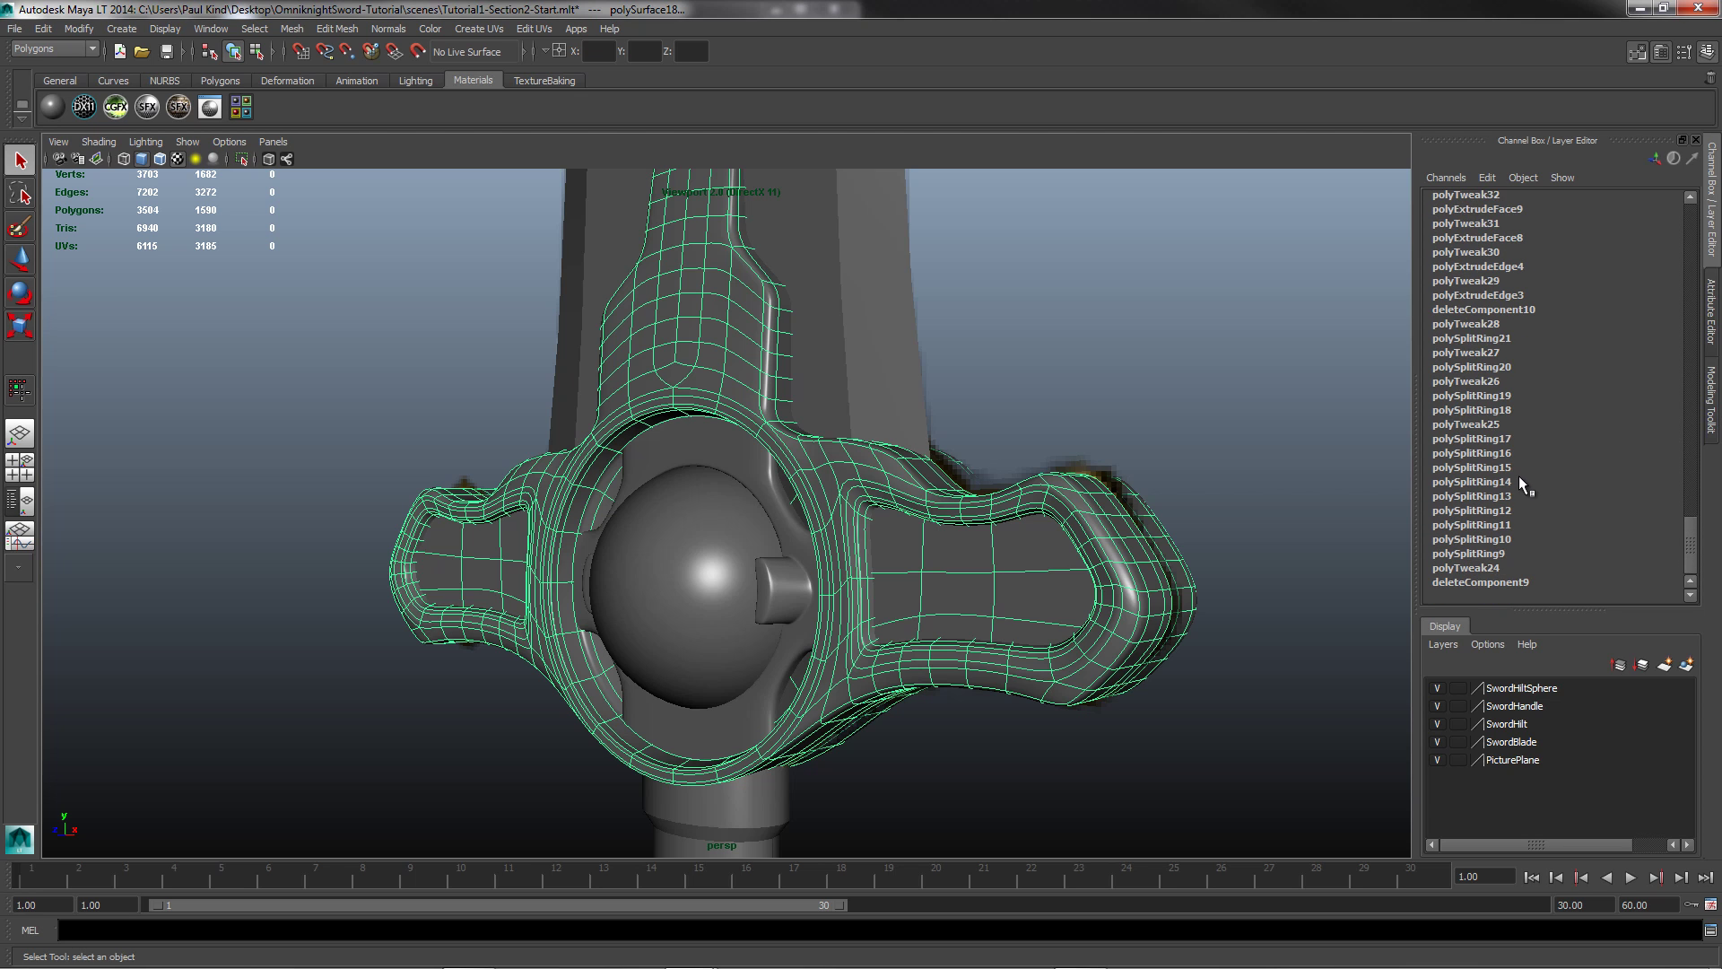
scroll(1519, 476, up, 20)
scroll(1527, 468, up, 15)
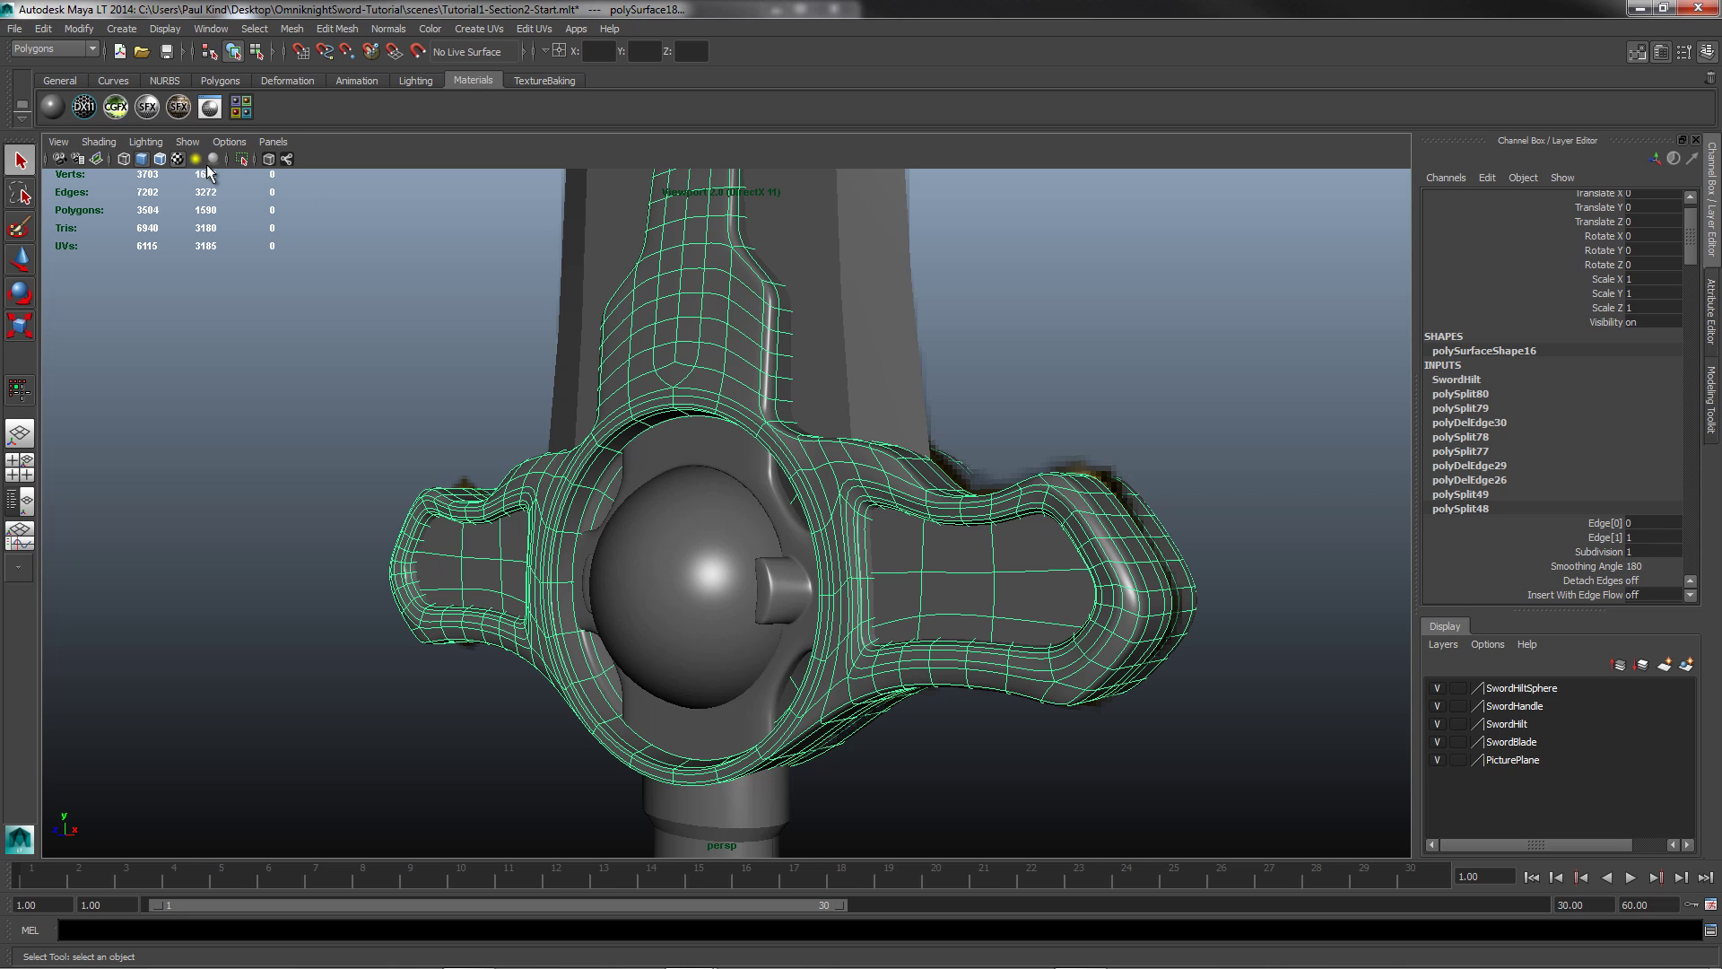
Step: Delete the construction history of the selected cross-guard
click(44, 29)
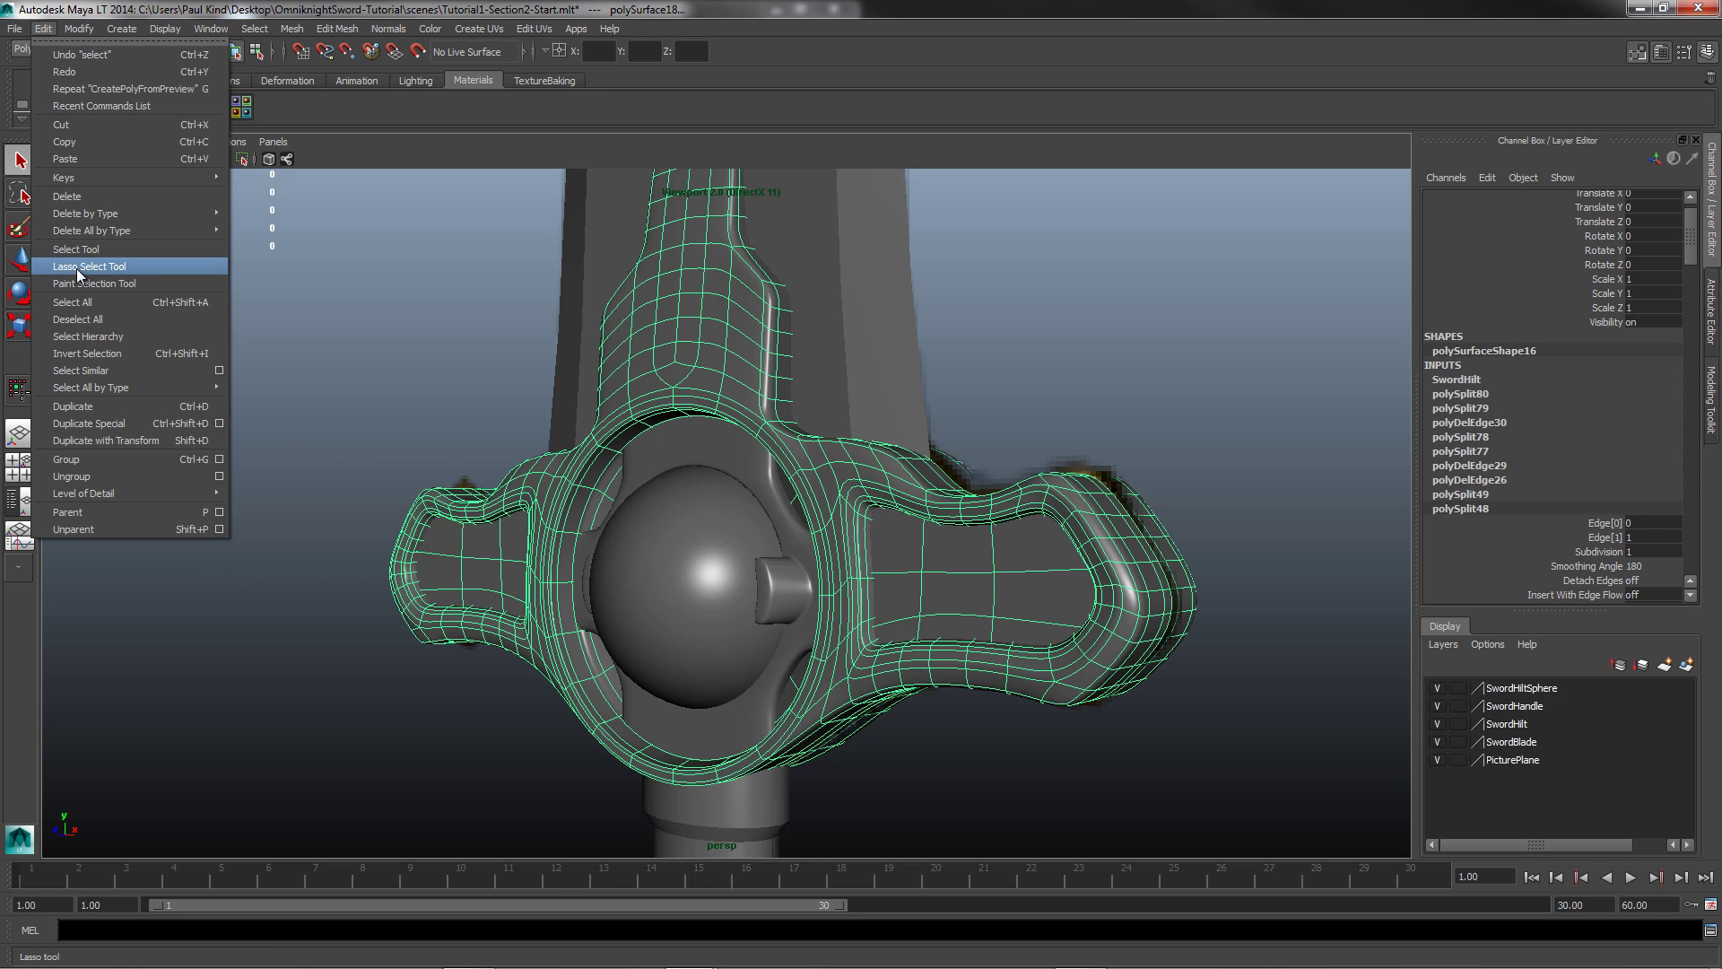
mouse_move(81, 222)
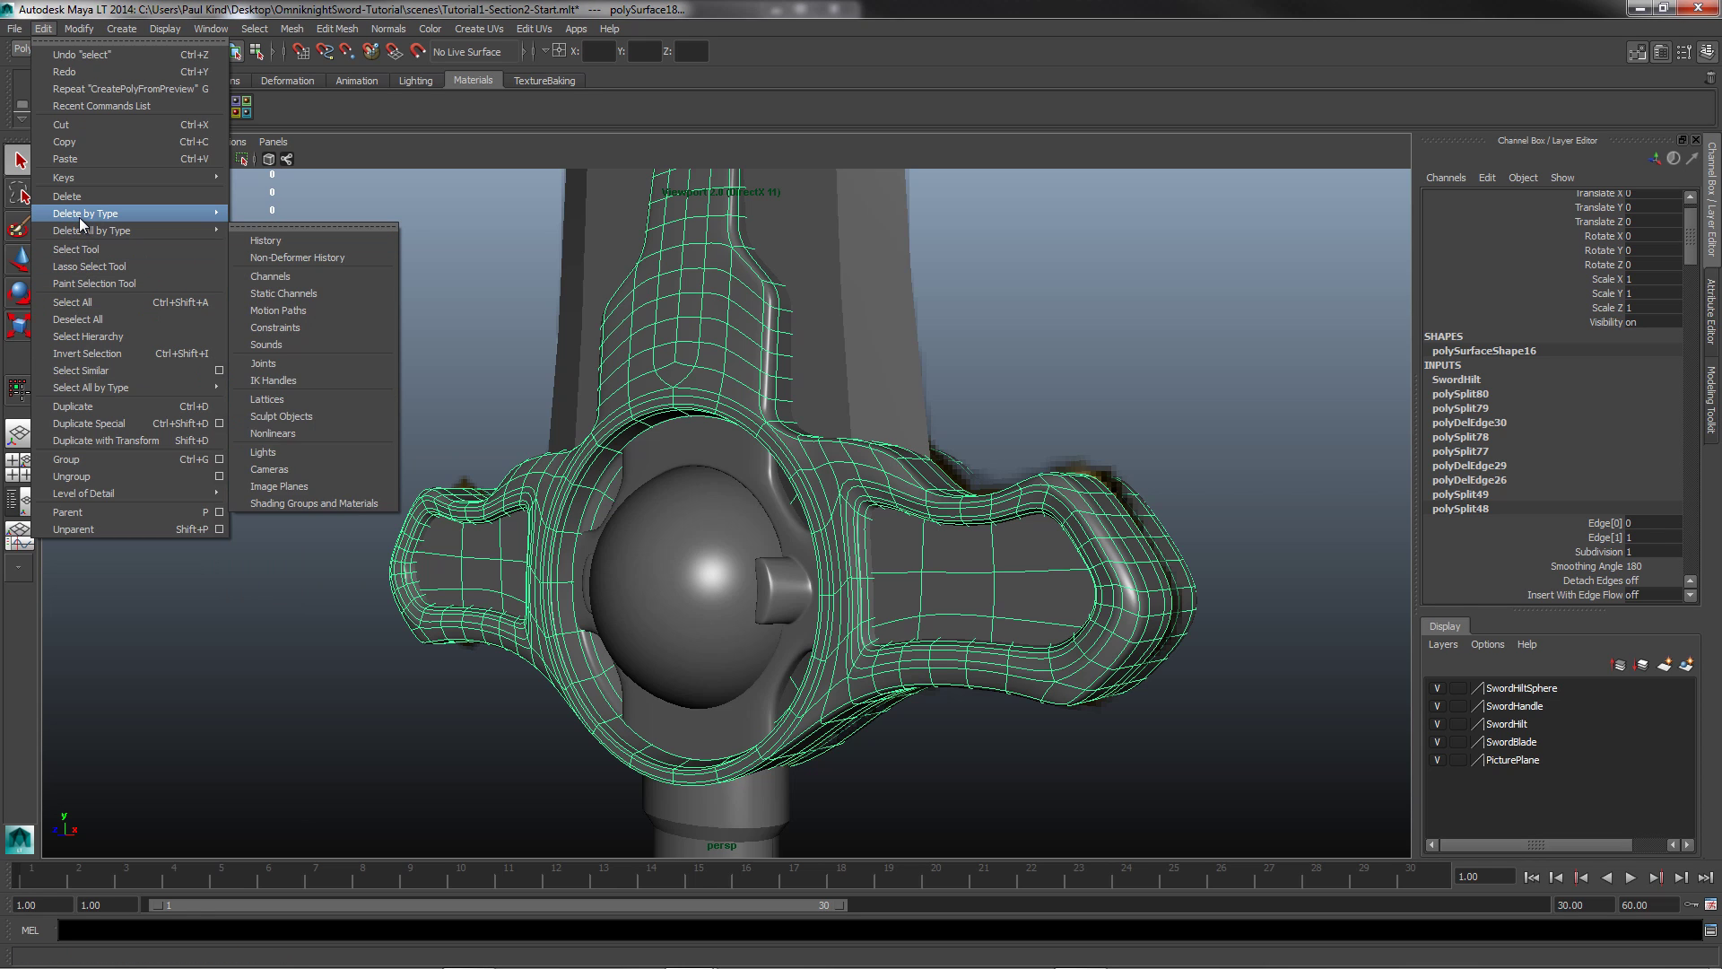
click(330, 231)
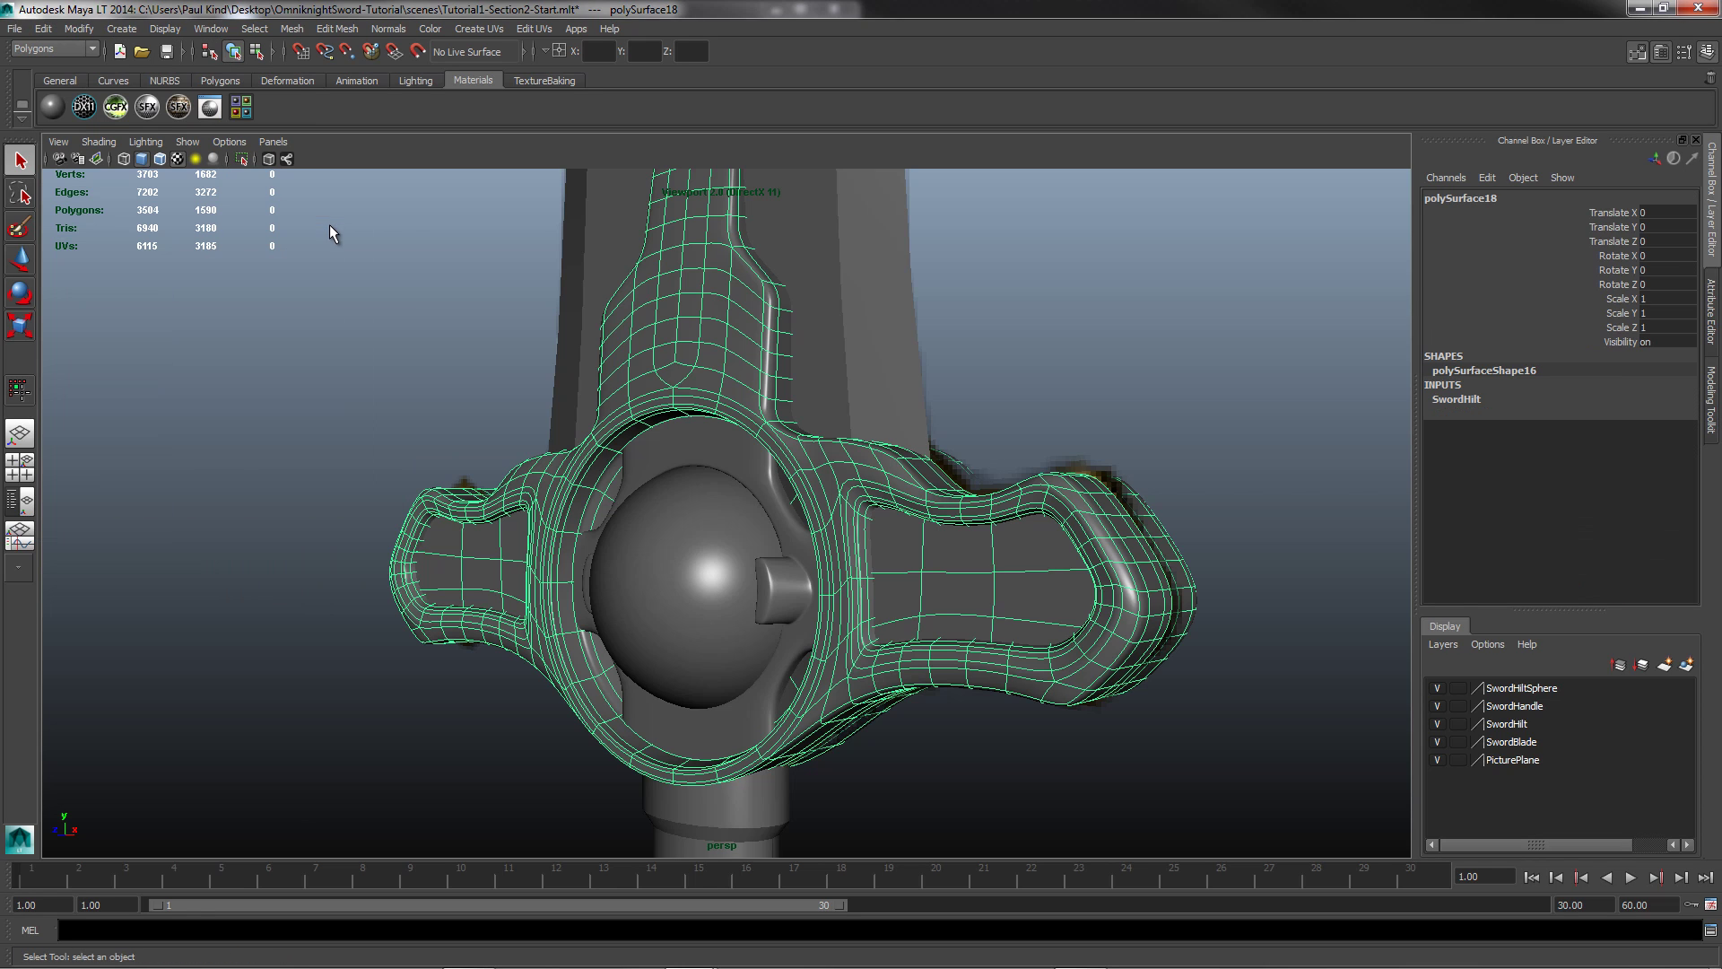
Step: Select the insert around the central gem and delete its construction history
click(1205, 421)
click(1112, 535)
alt+drag(701, 696, 861, 670)
click(908, 702)
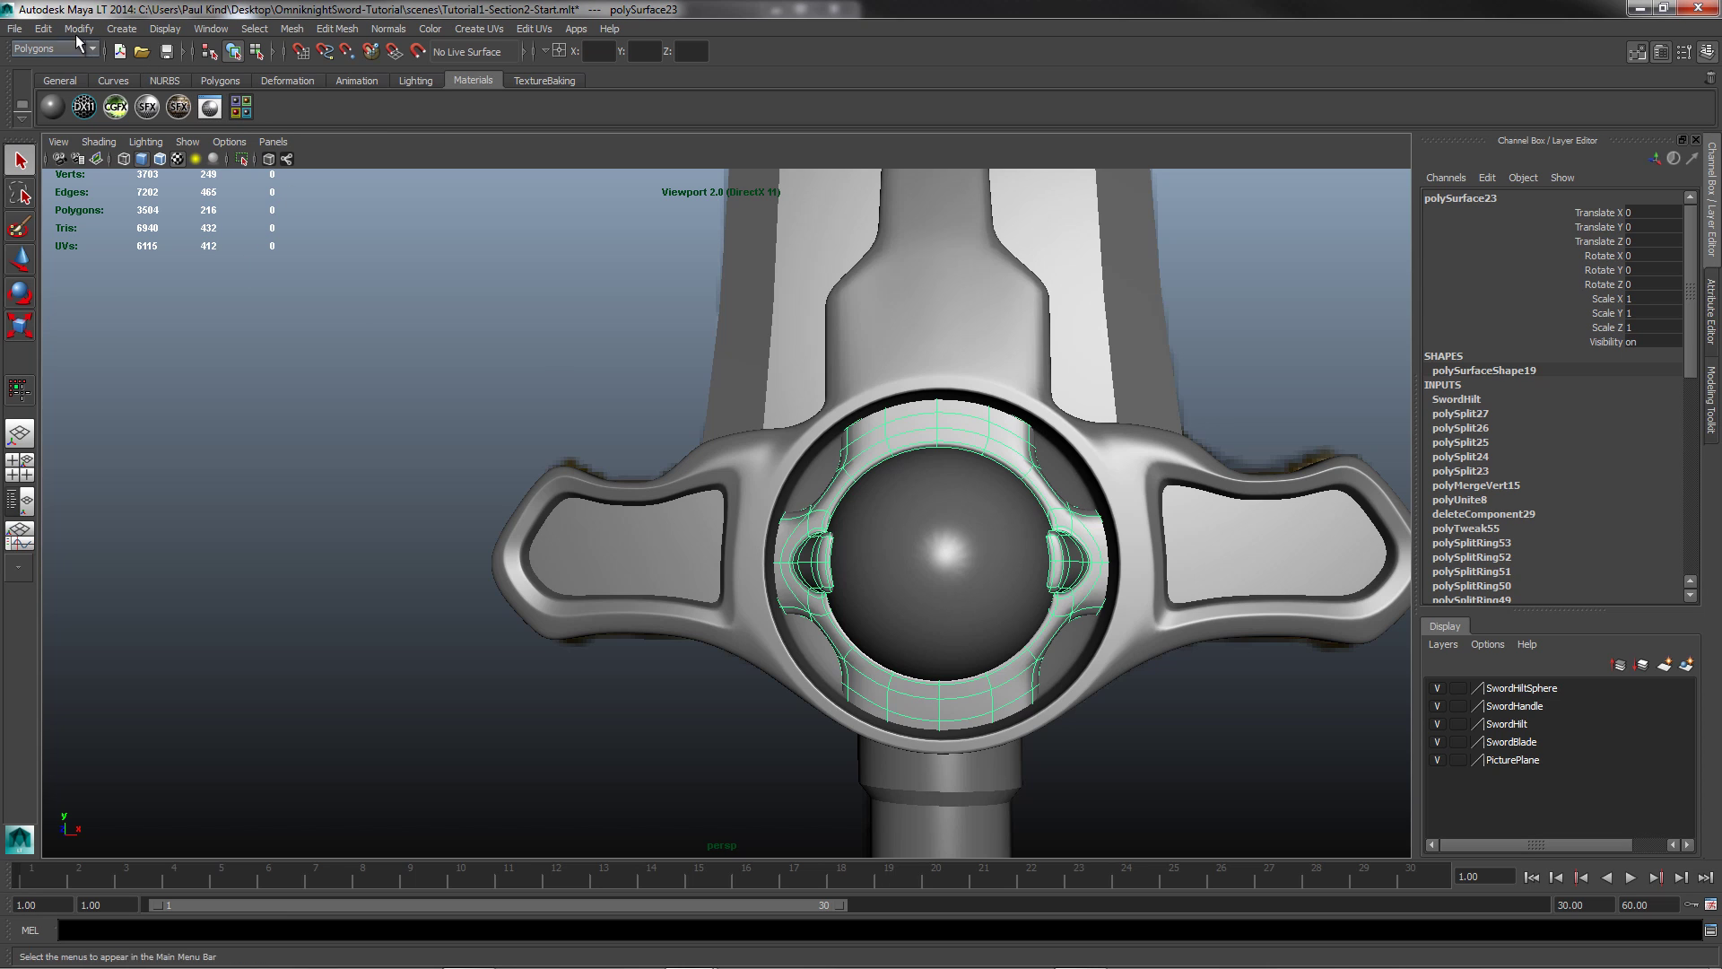
click(43, 28)
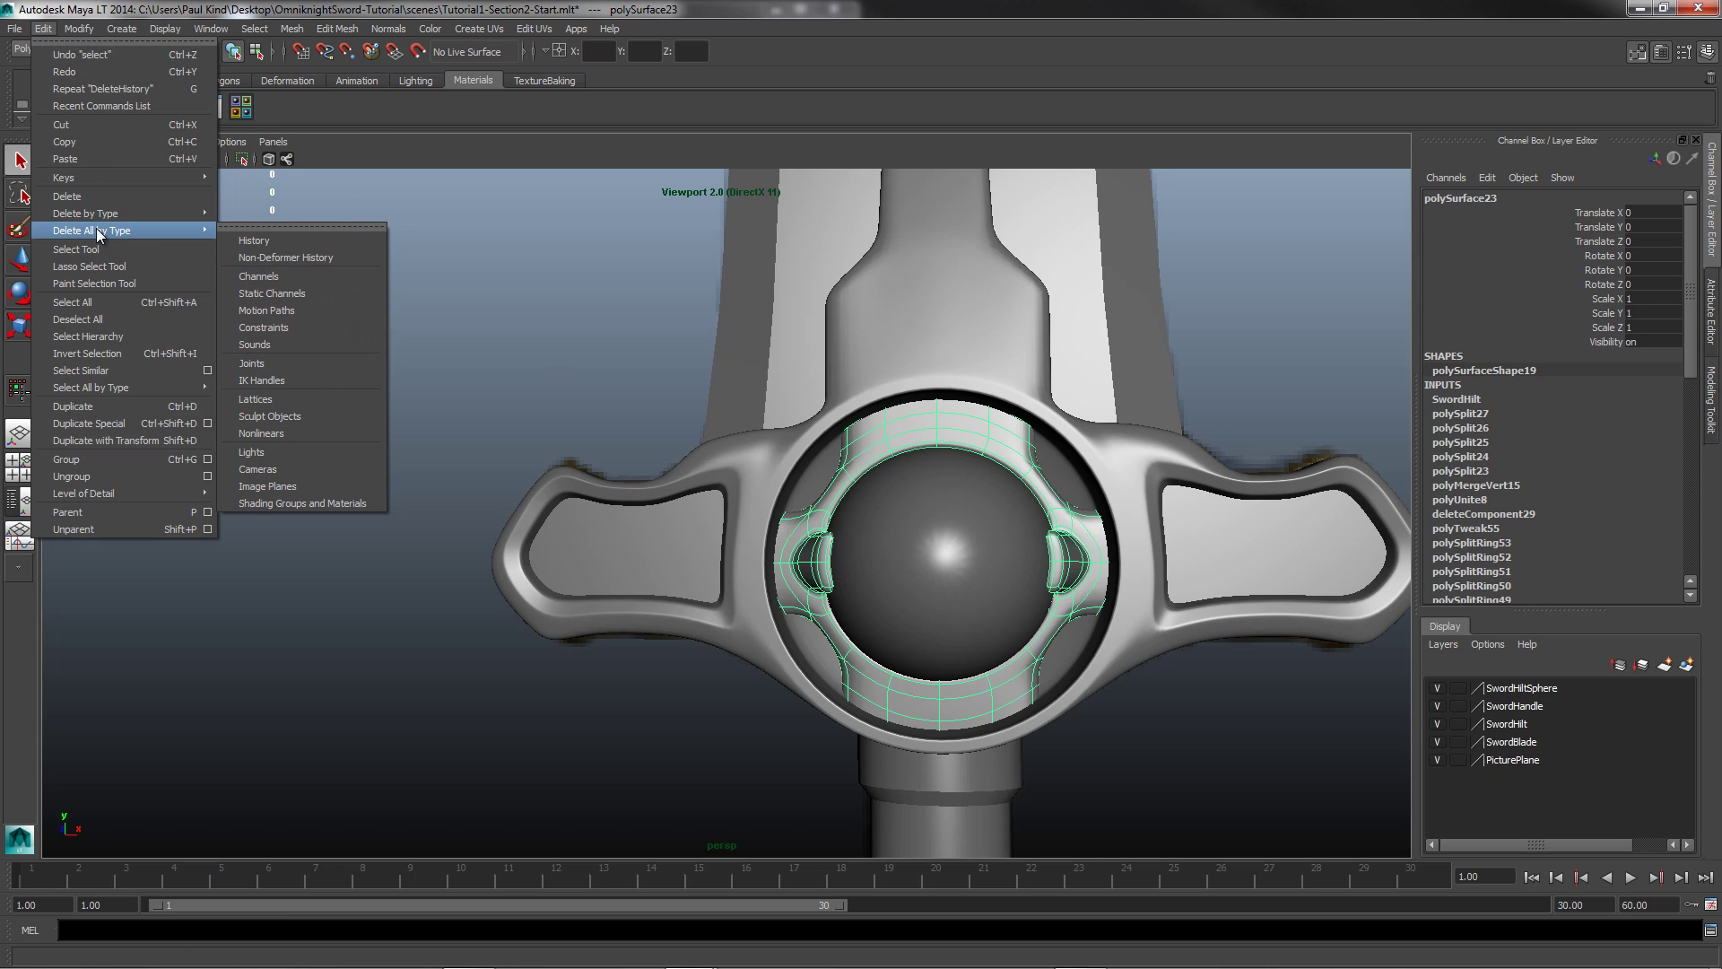
mouse_move(99, 213)
click(255, 222)
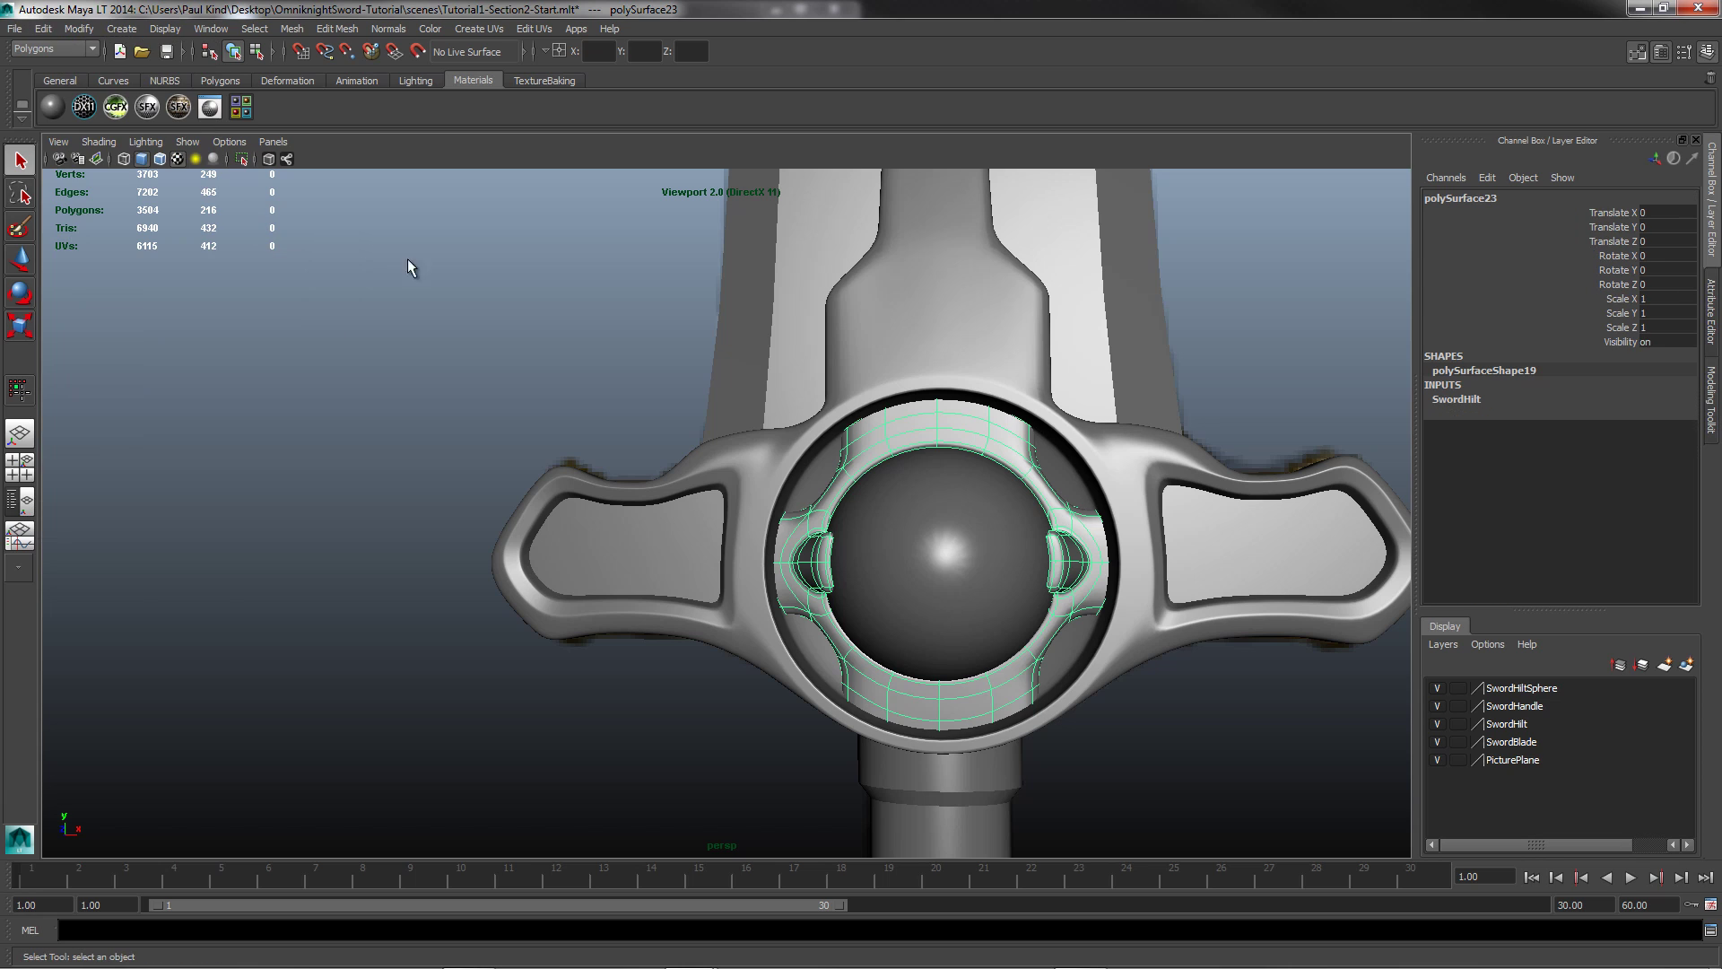
Step: Select the sword blade and delete its construction history
click(765, 266)
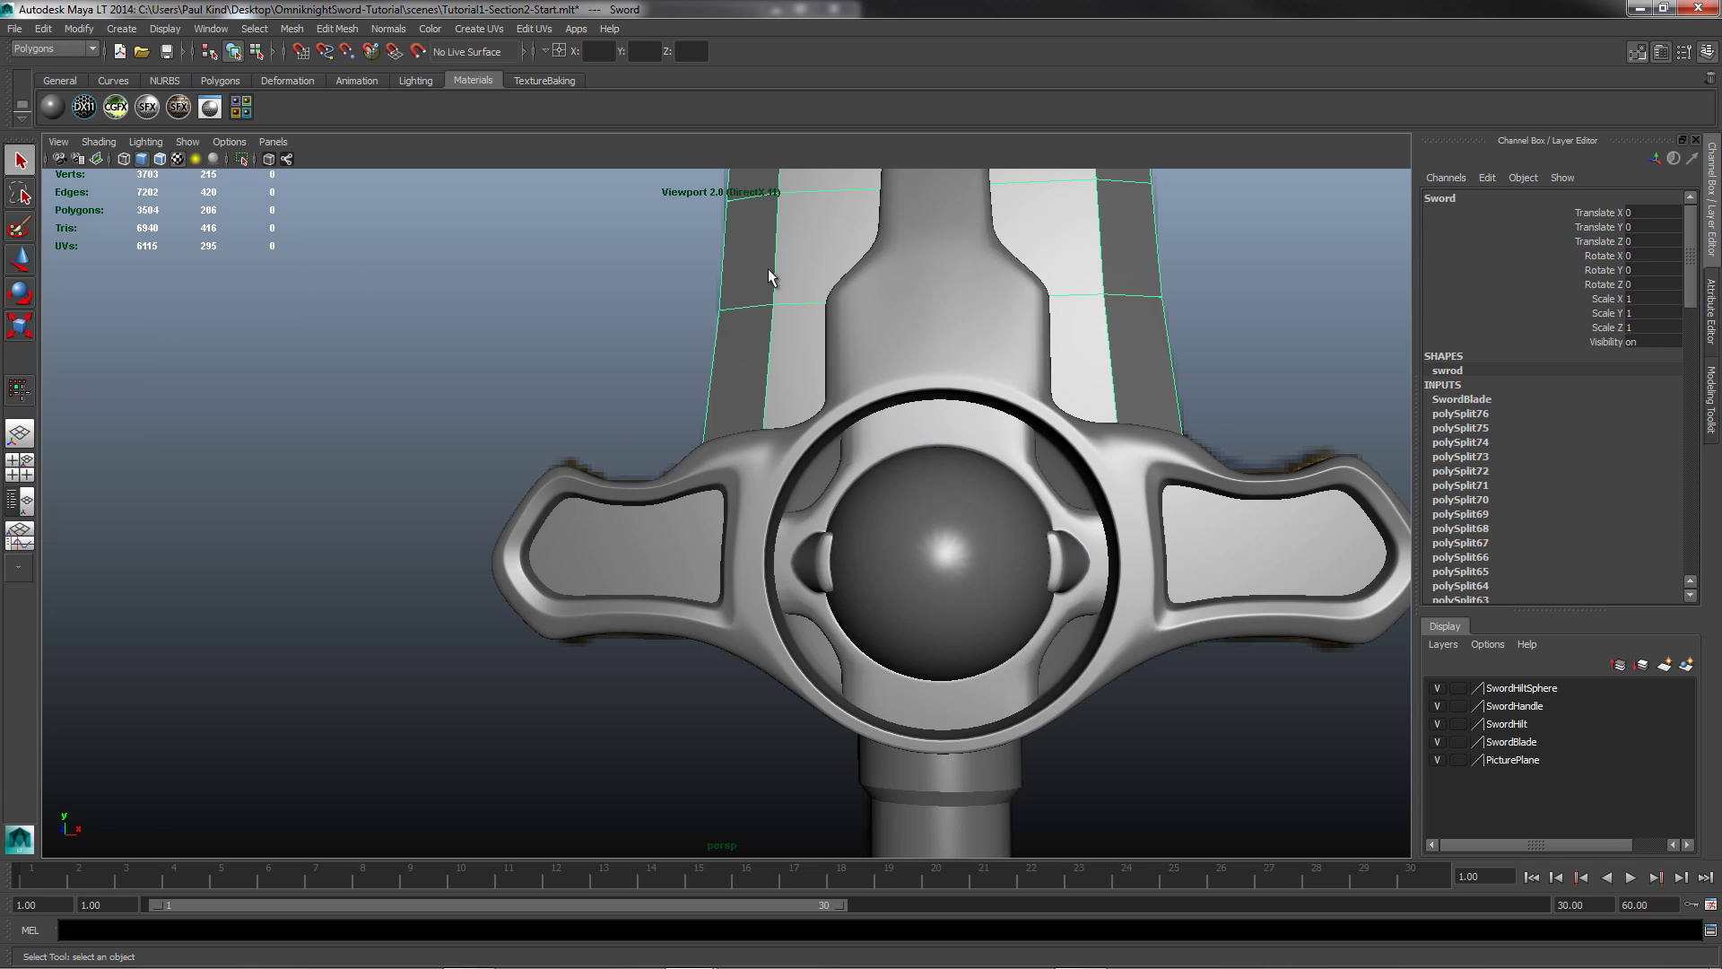
click(43, 28)
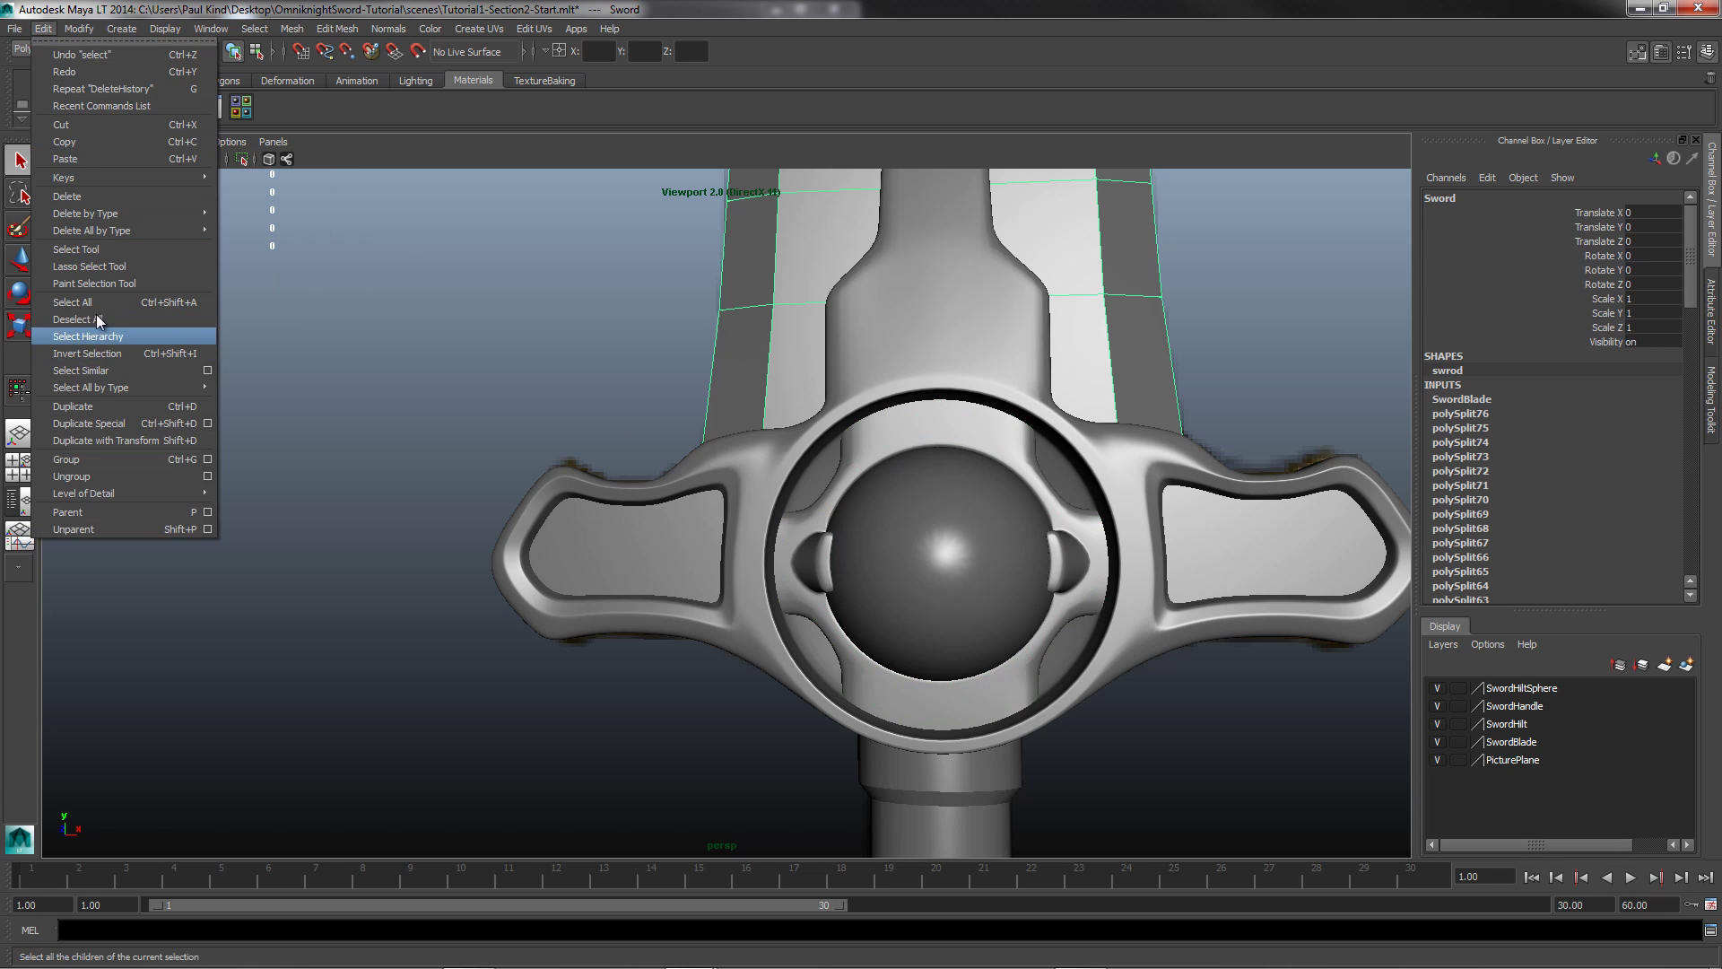
mouse_move(129, 217)
click(298, 220)
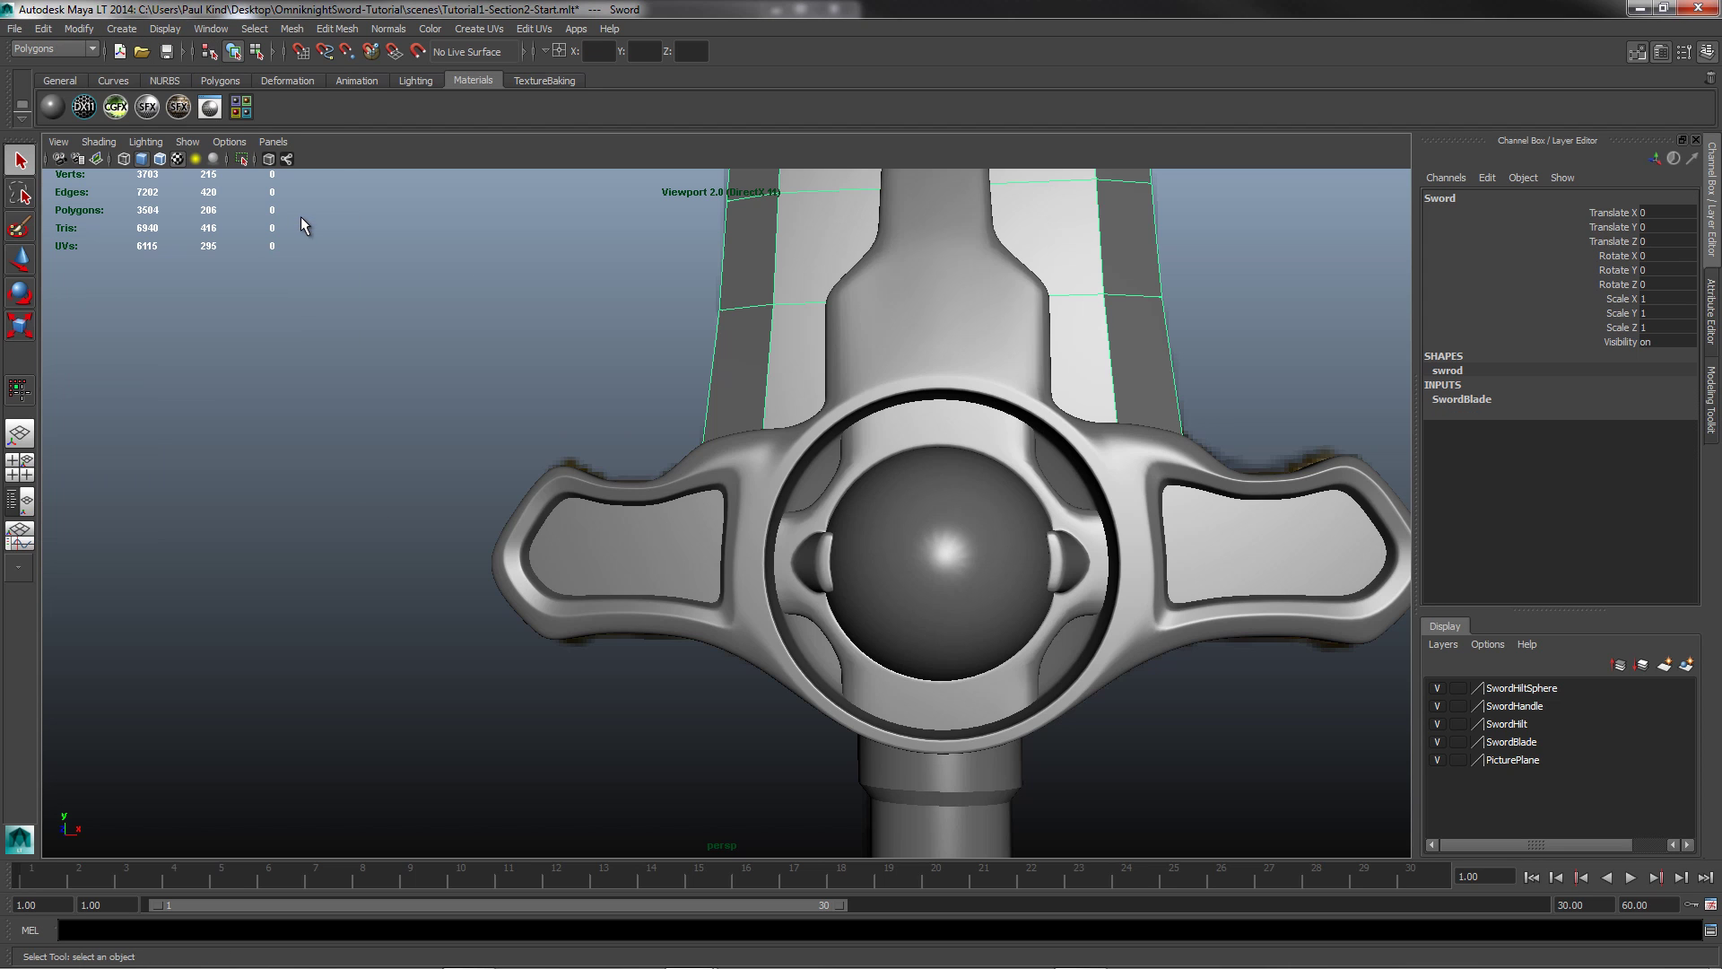
Step: Select the central sphere on the hilt and delete its construction history
click(949, 557)
scroll(799, 621, down, 4)
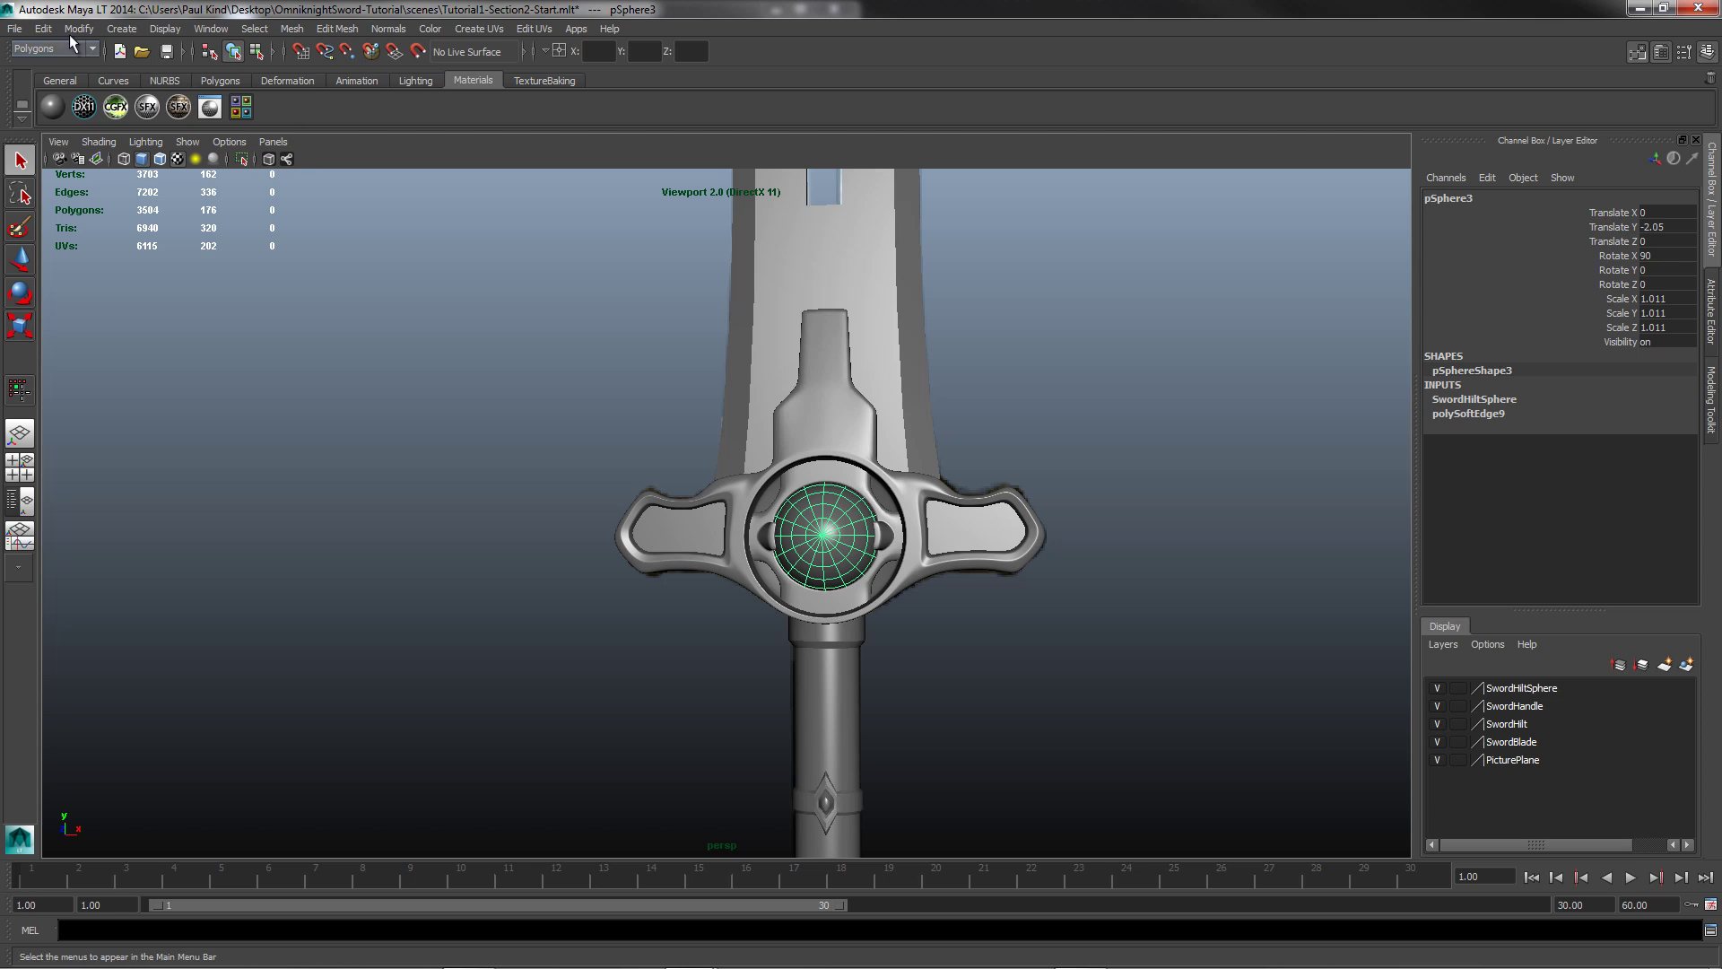
click(42, 29)
mouse_move(103, 216)
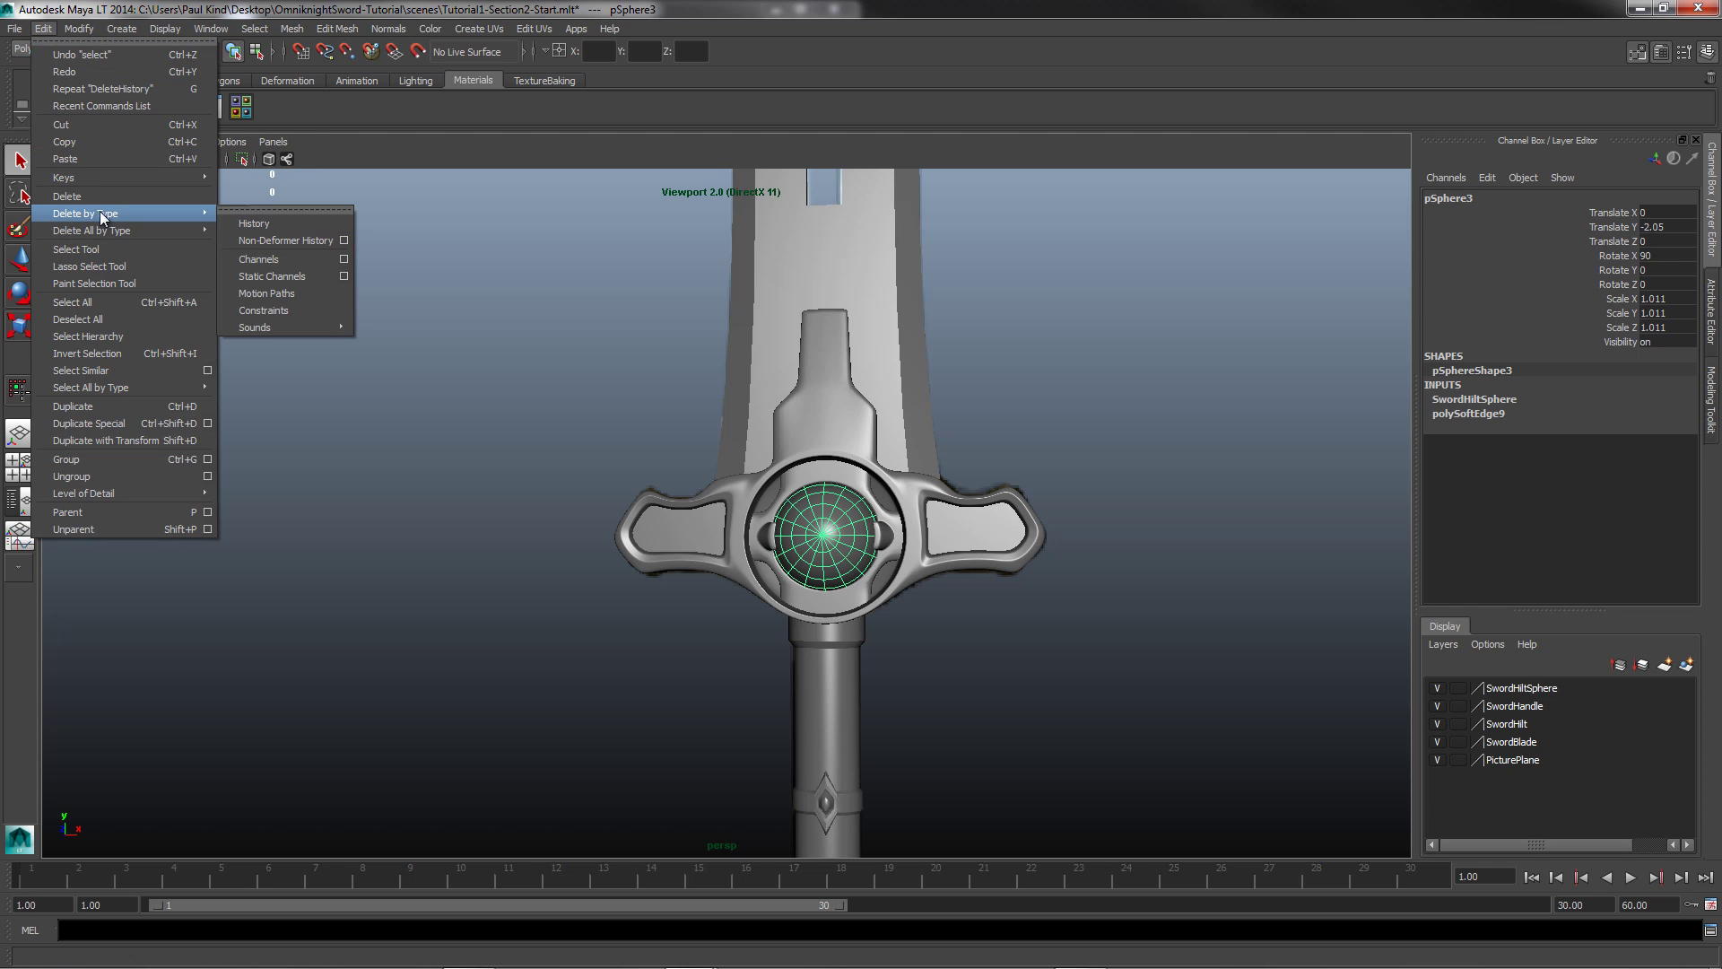
click(308, 223)
Step: Select the cylindrical grip below the cross-guard and delete its construction history
click(810, 670)
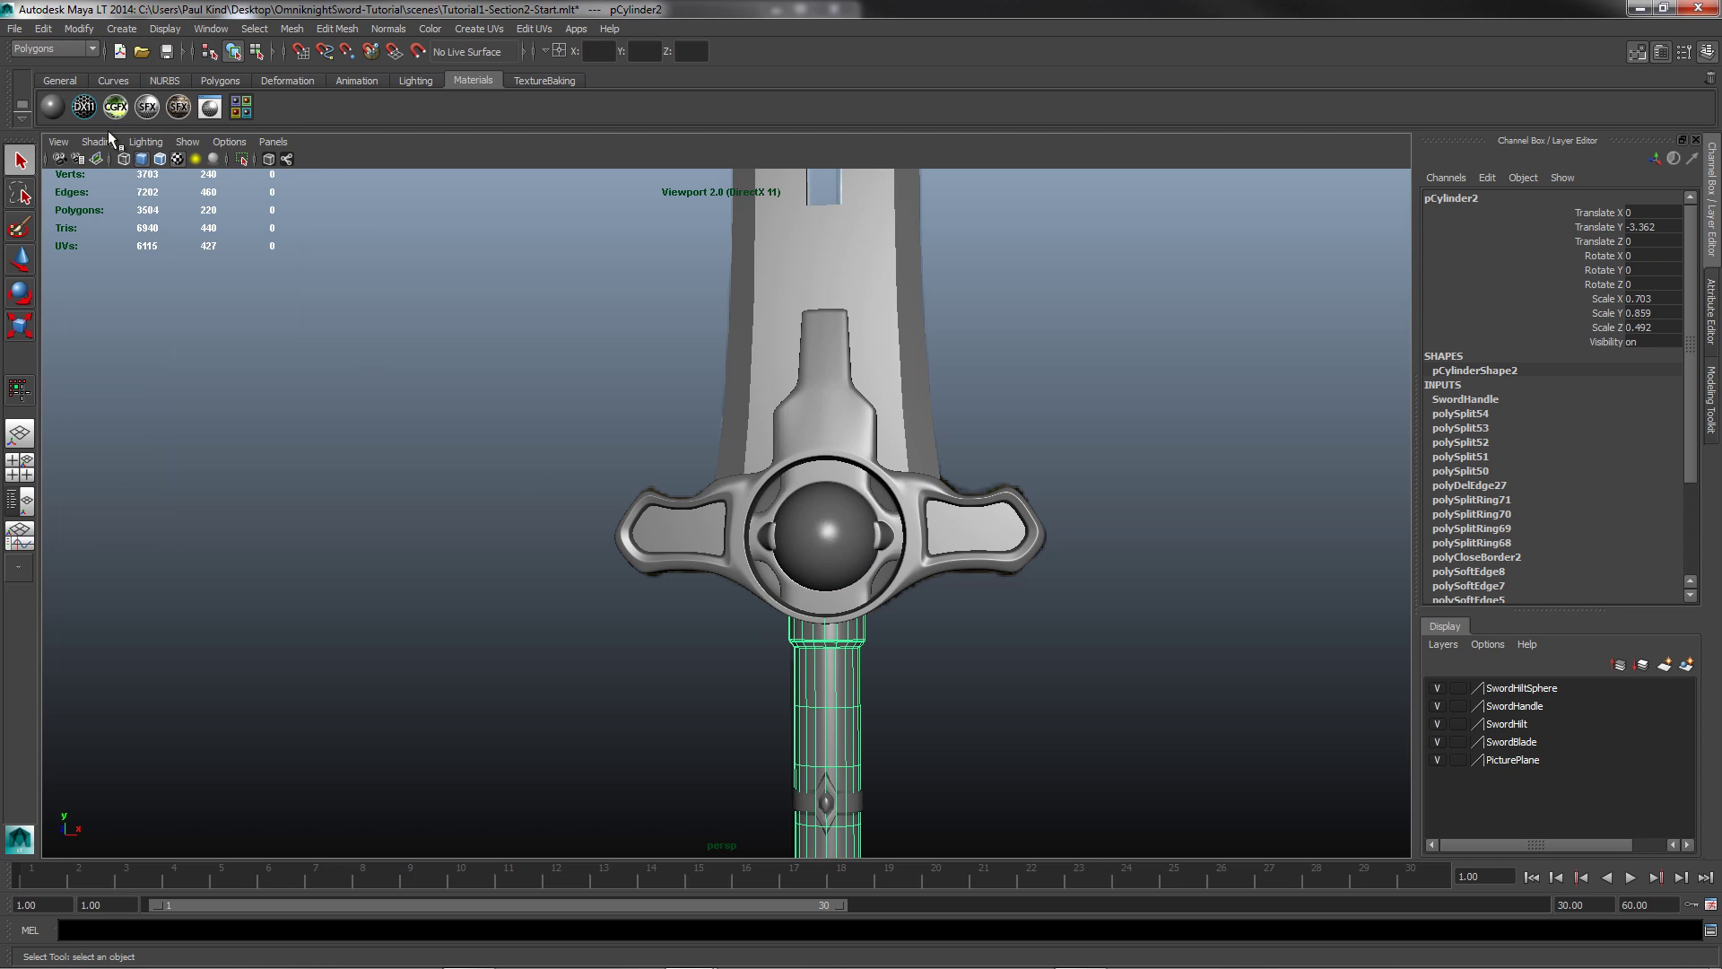
click(43, 29)
mouse_move(130, 213)
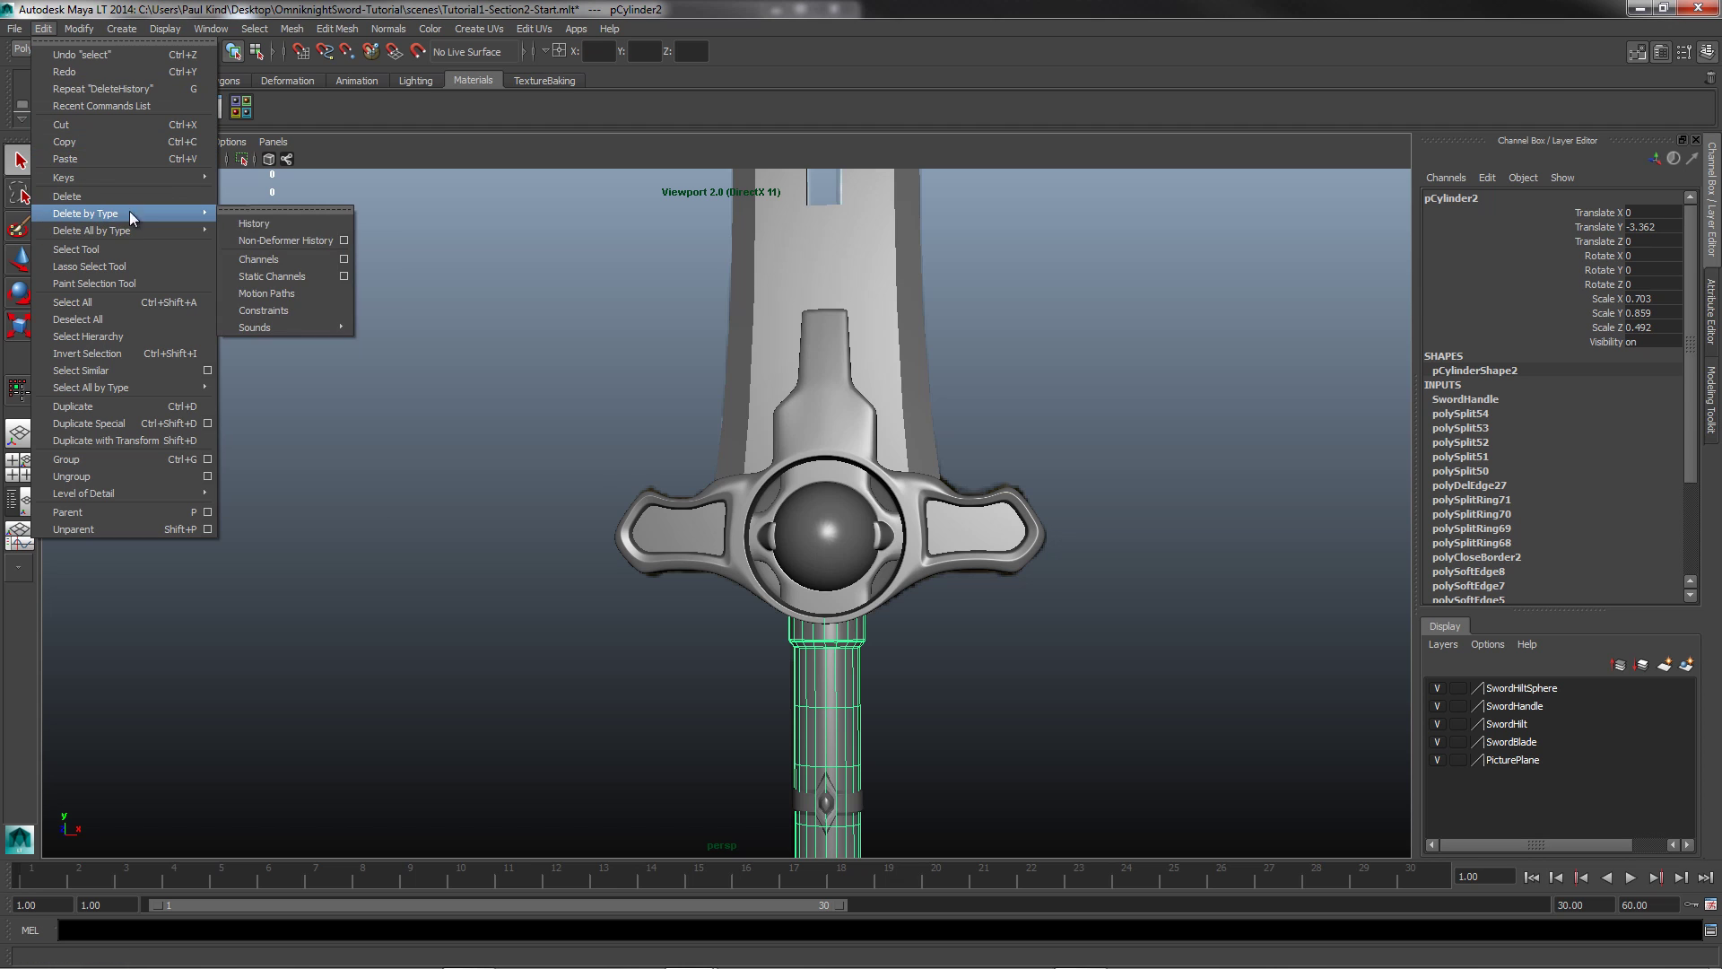
click(254, 223)
Step: Select the ornamental band around the middle of the grip and delete its construction history
alt+middle_drag(818, 644, 869, 444)
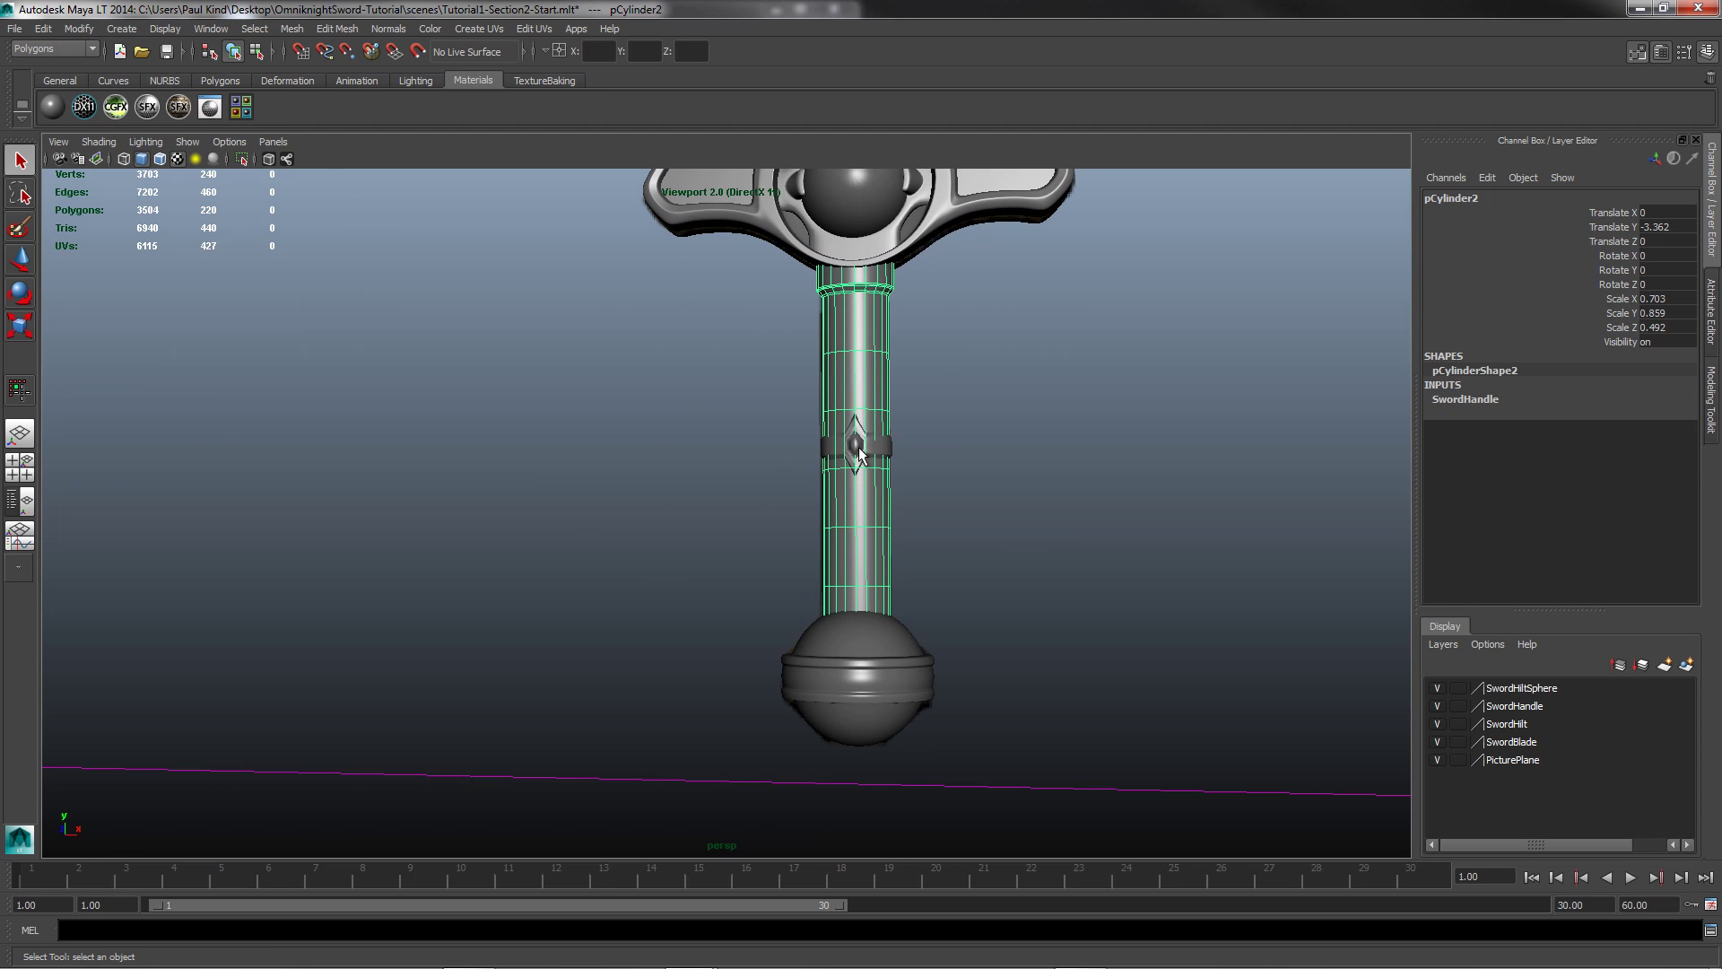
click(859, 448)
click(43, 29)
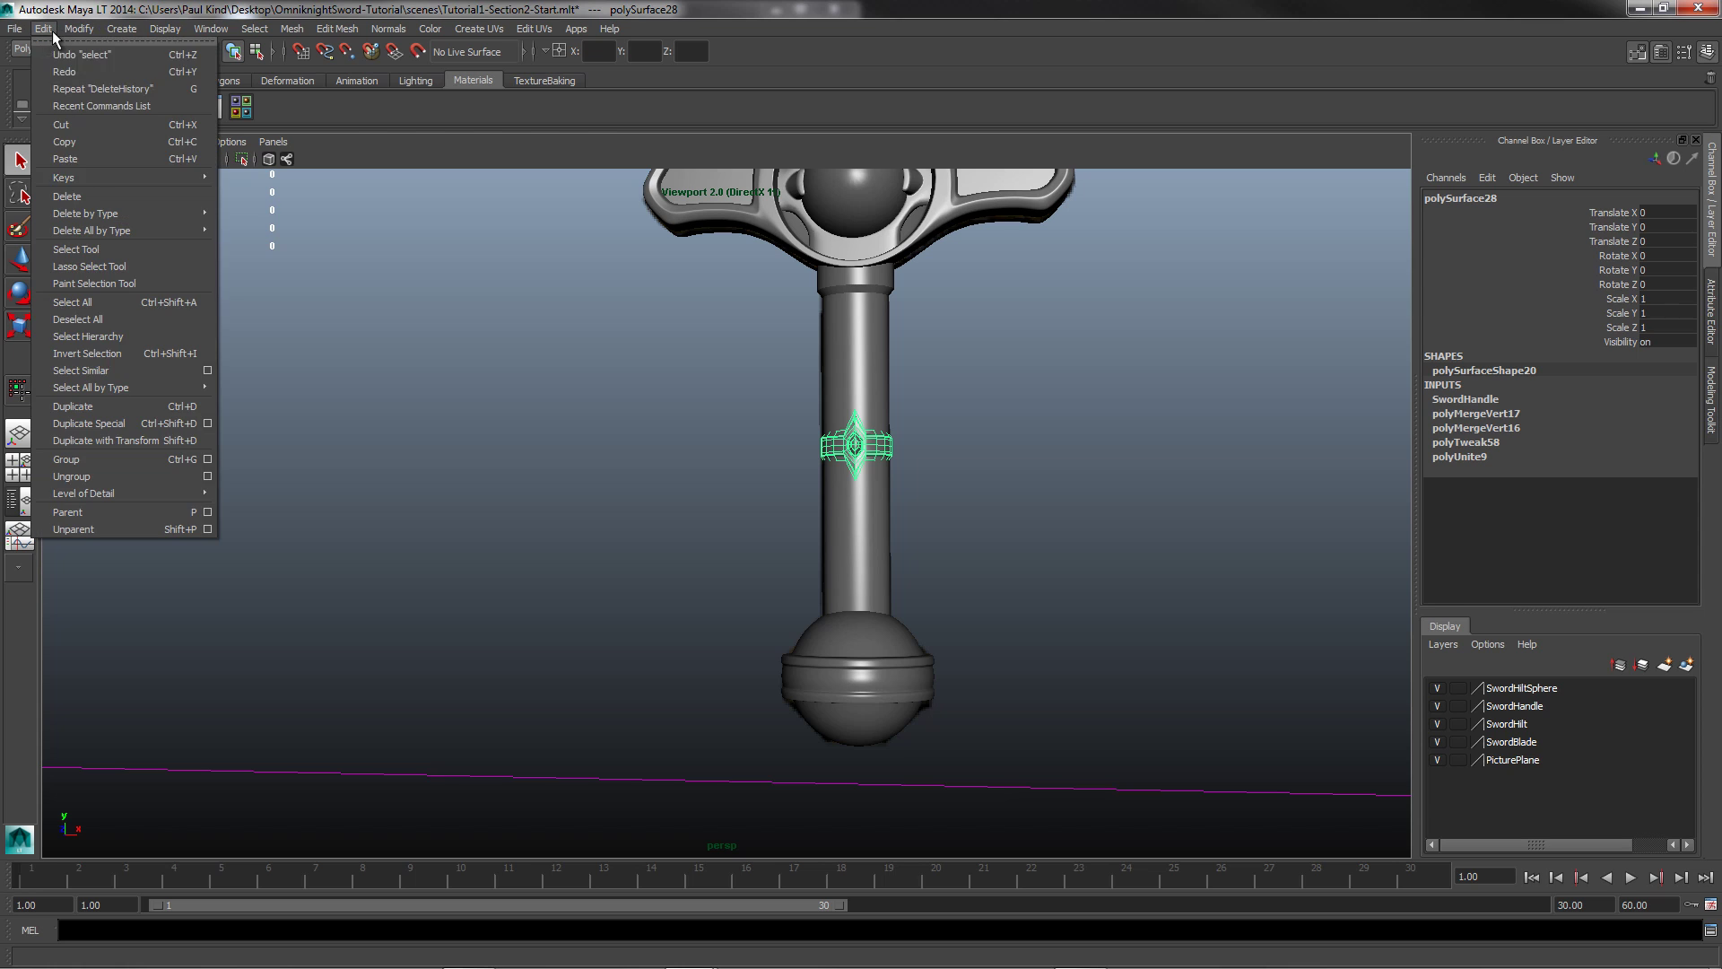
mouse_move(172, 218)
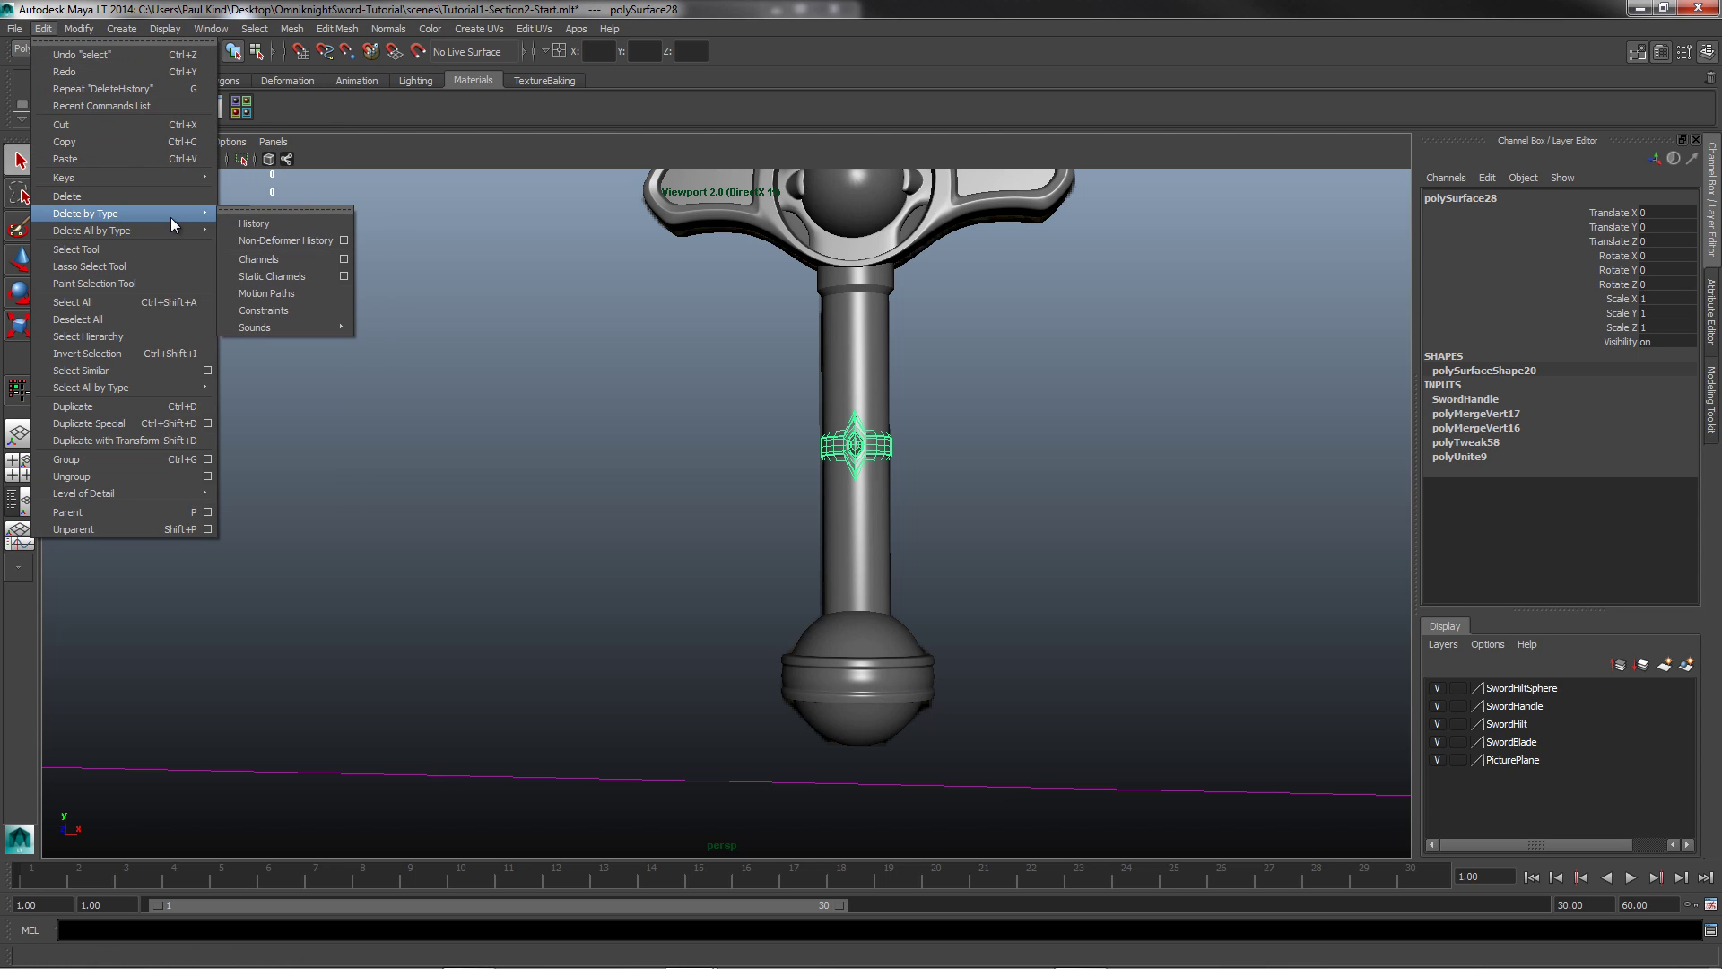
click(254, 223)
Step: Select the spherical pommel at the end of the handle and delete its construction history
click(858, 655)
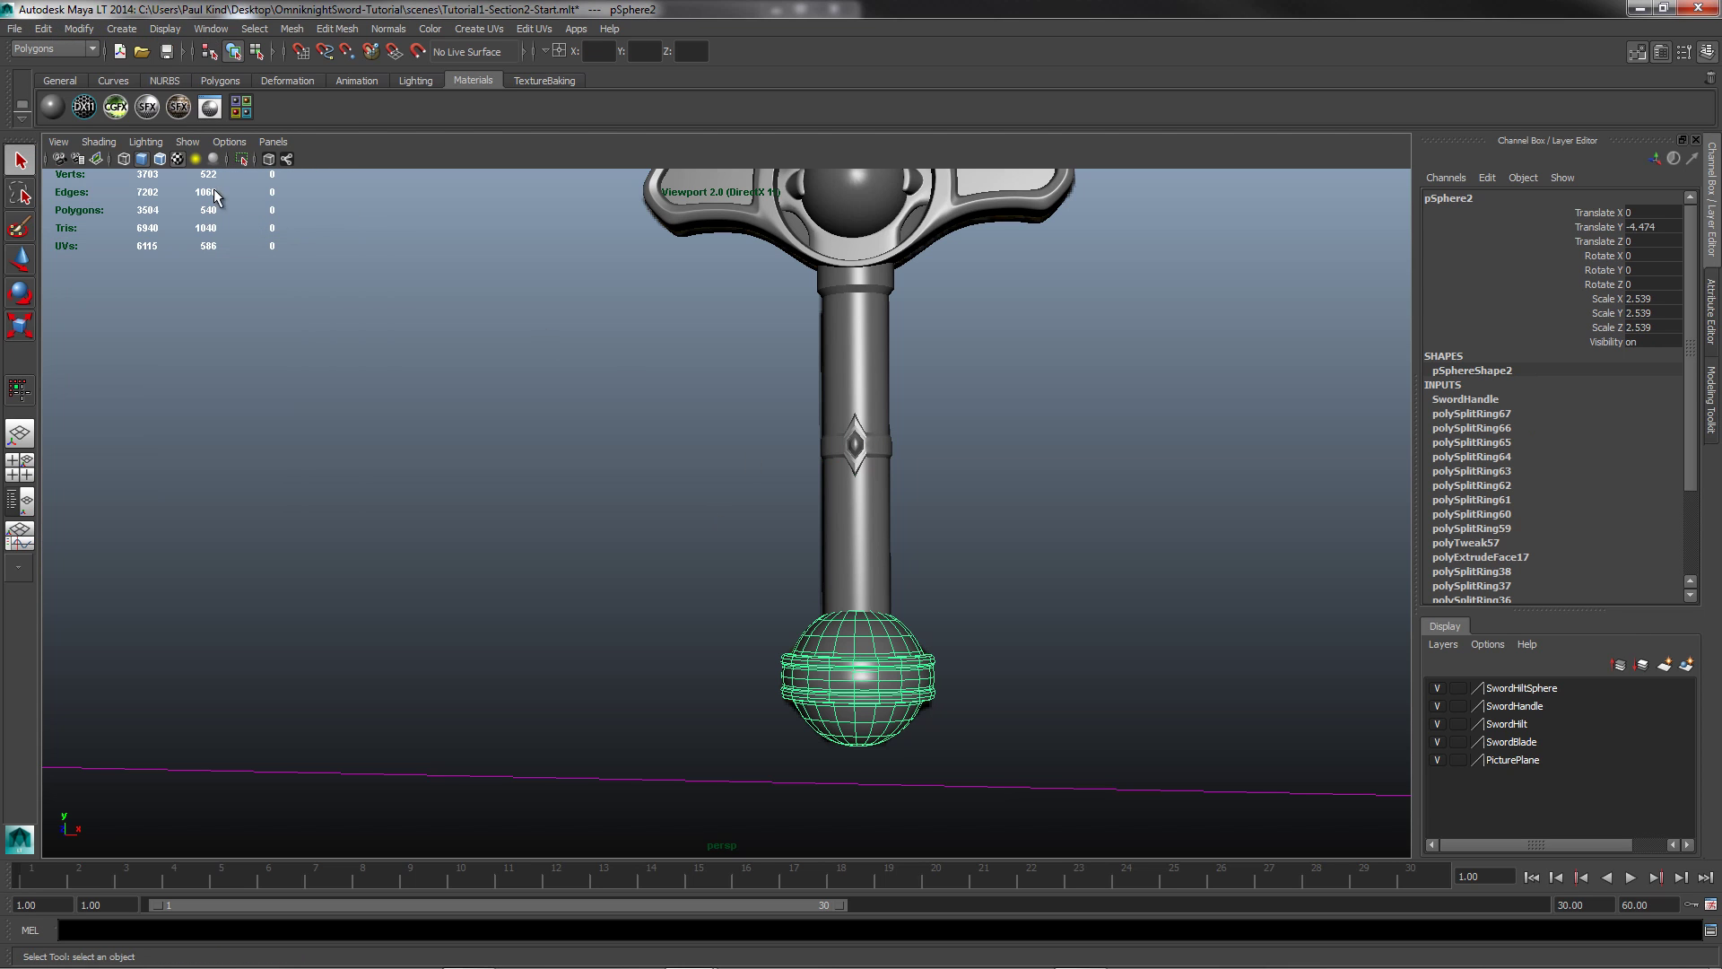
click(42, 29)
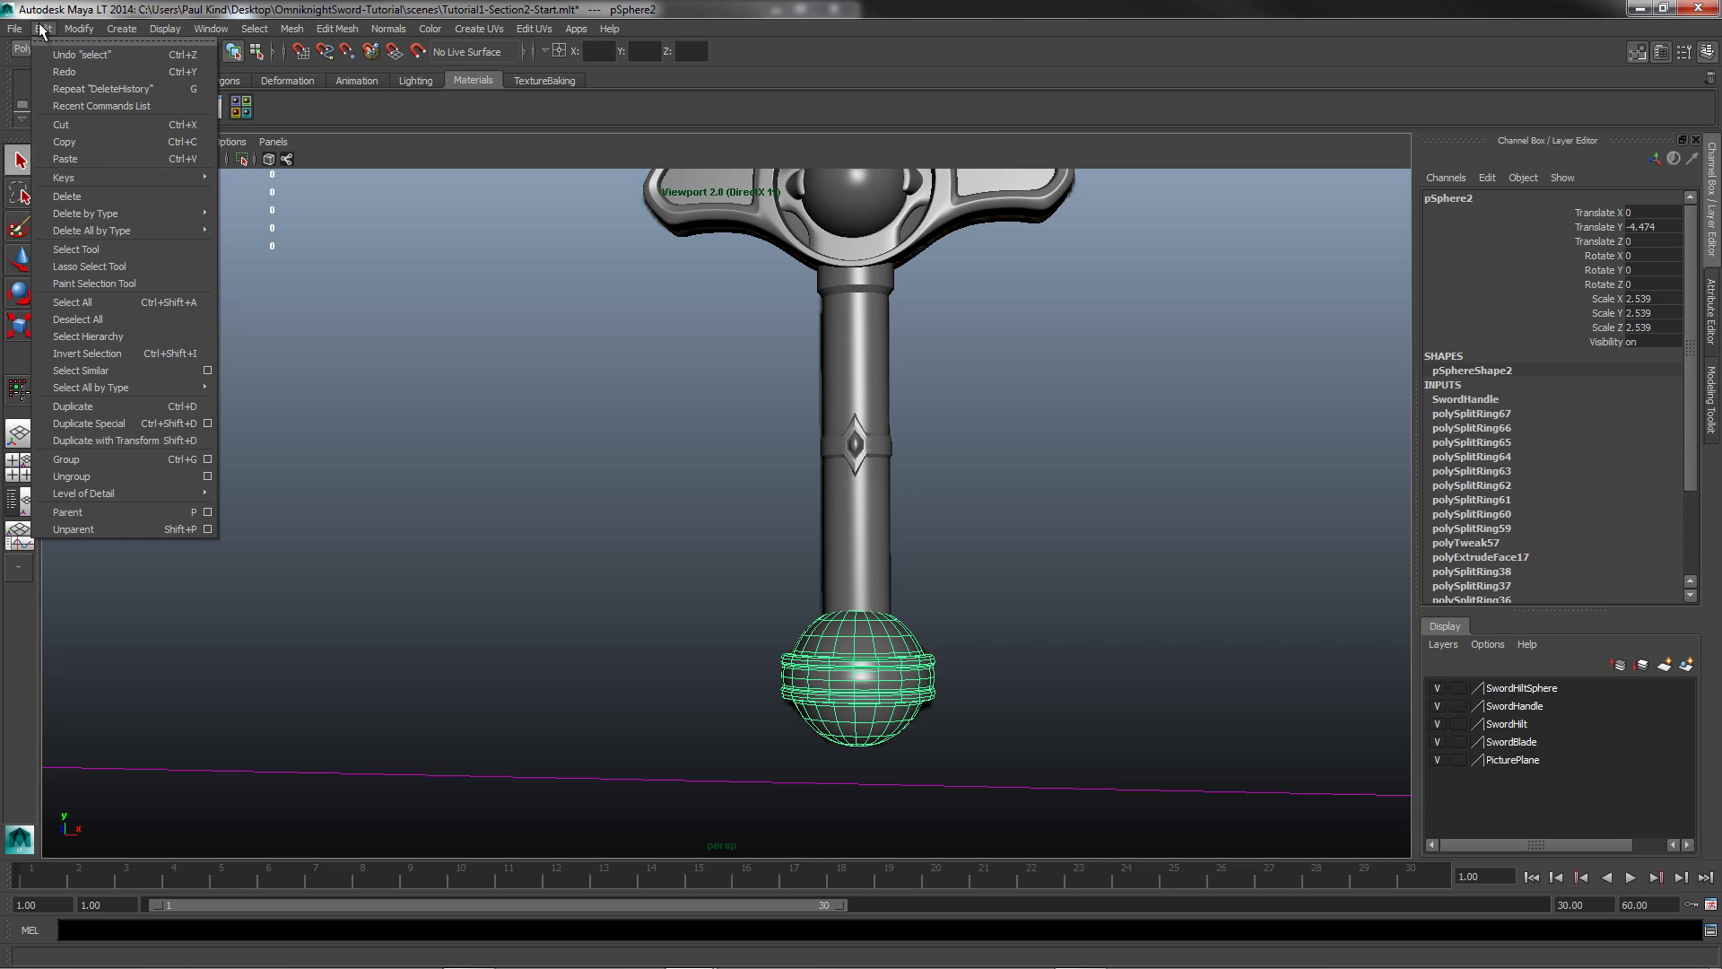
mouse_move(161, 231)
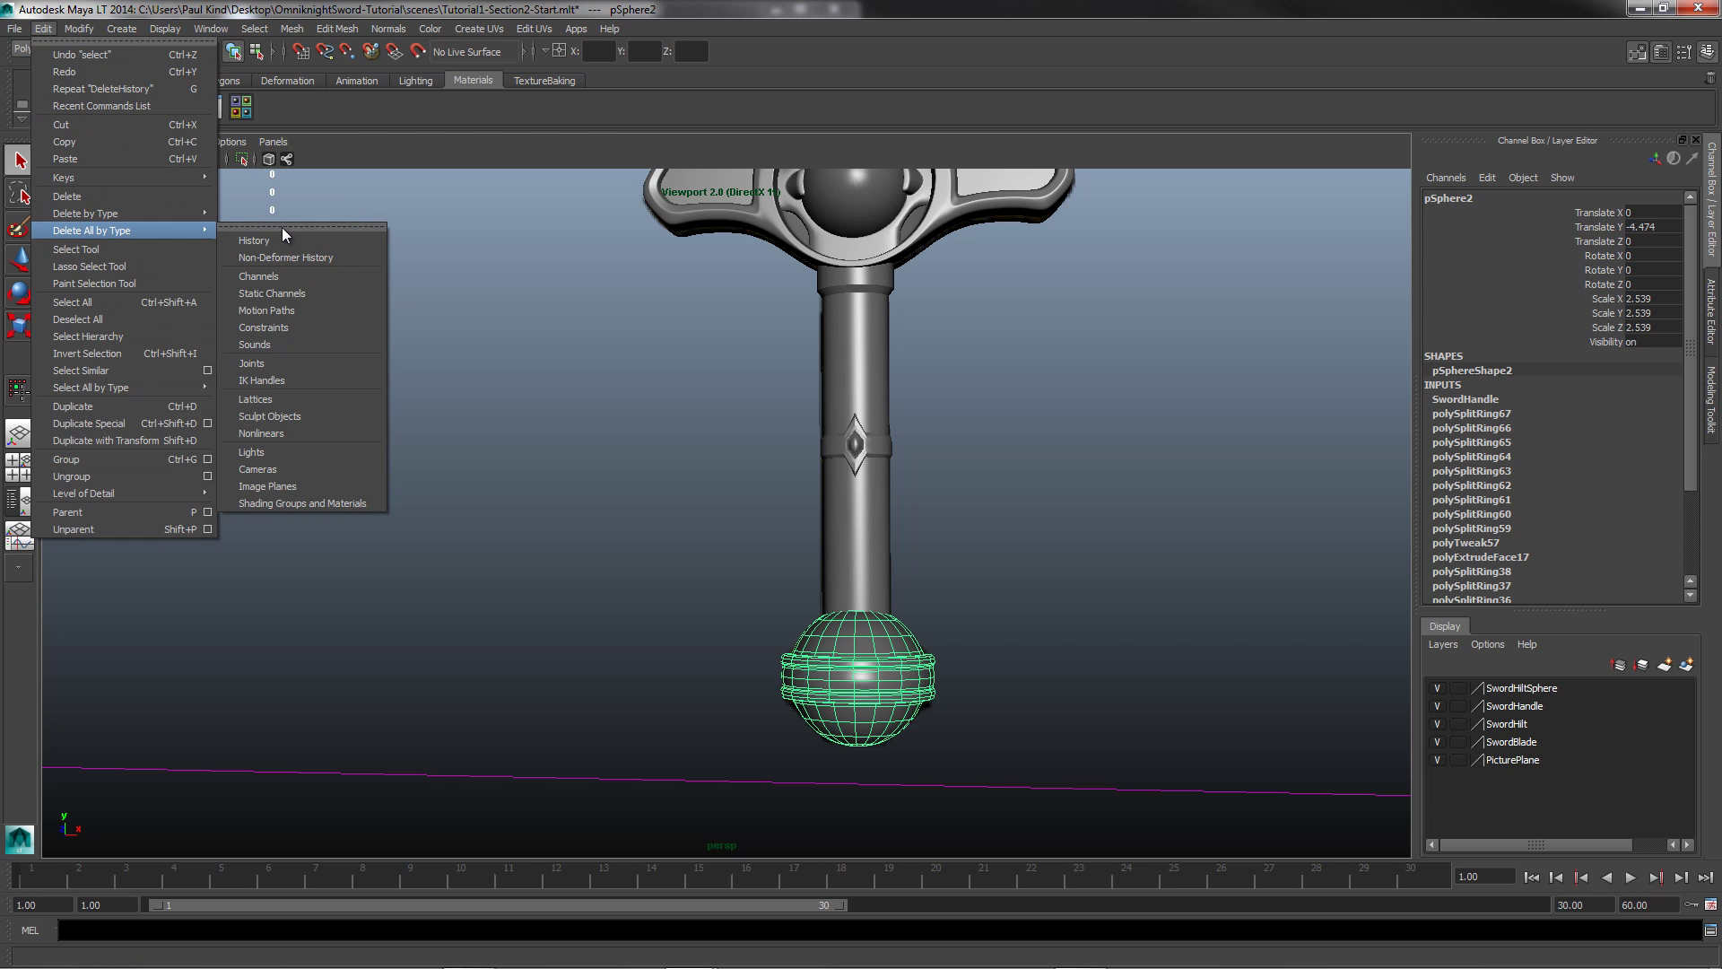
click(258, 220)
Step: Select the handle parts and the blade in turn to check which history inputs each one still has
click(1030, 463)
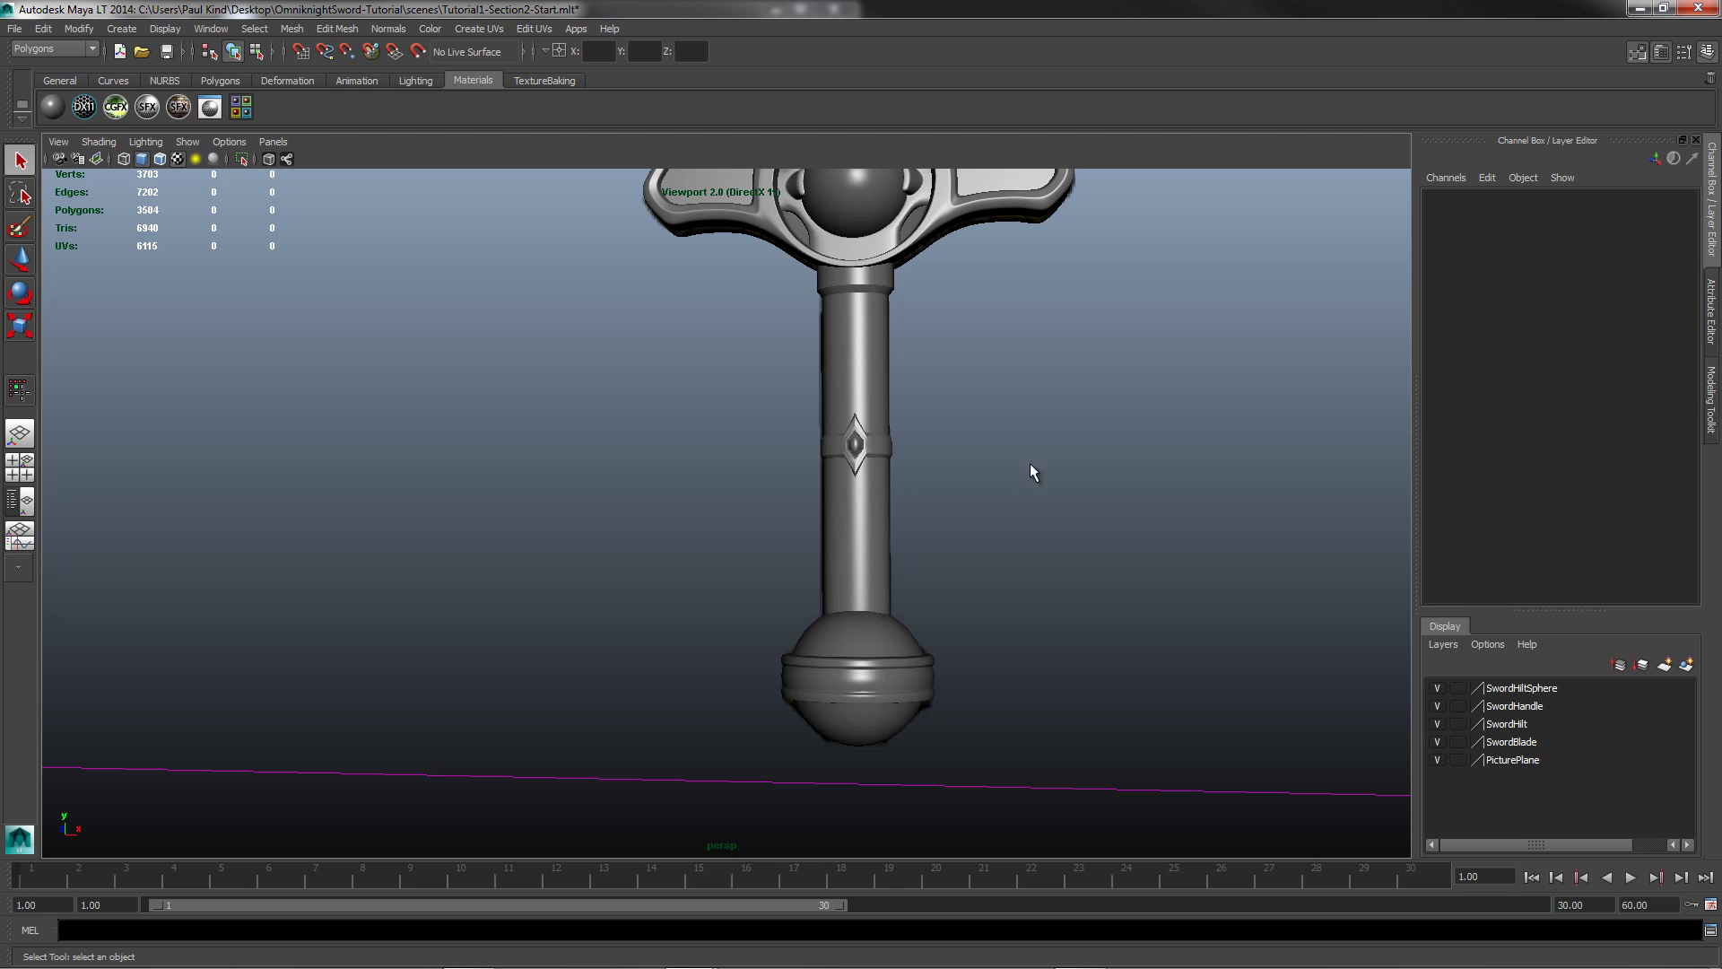
click(841, 668)
click(812, 392)
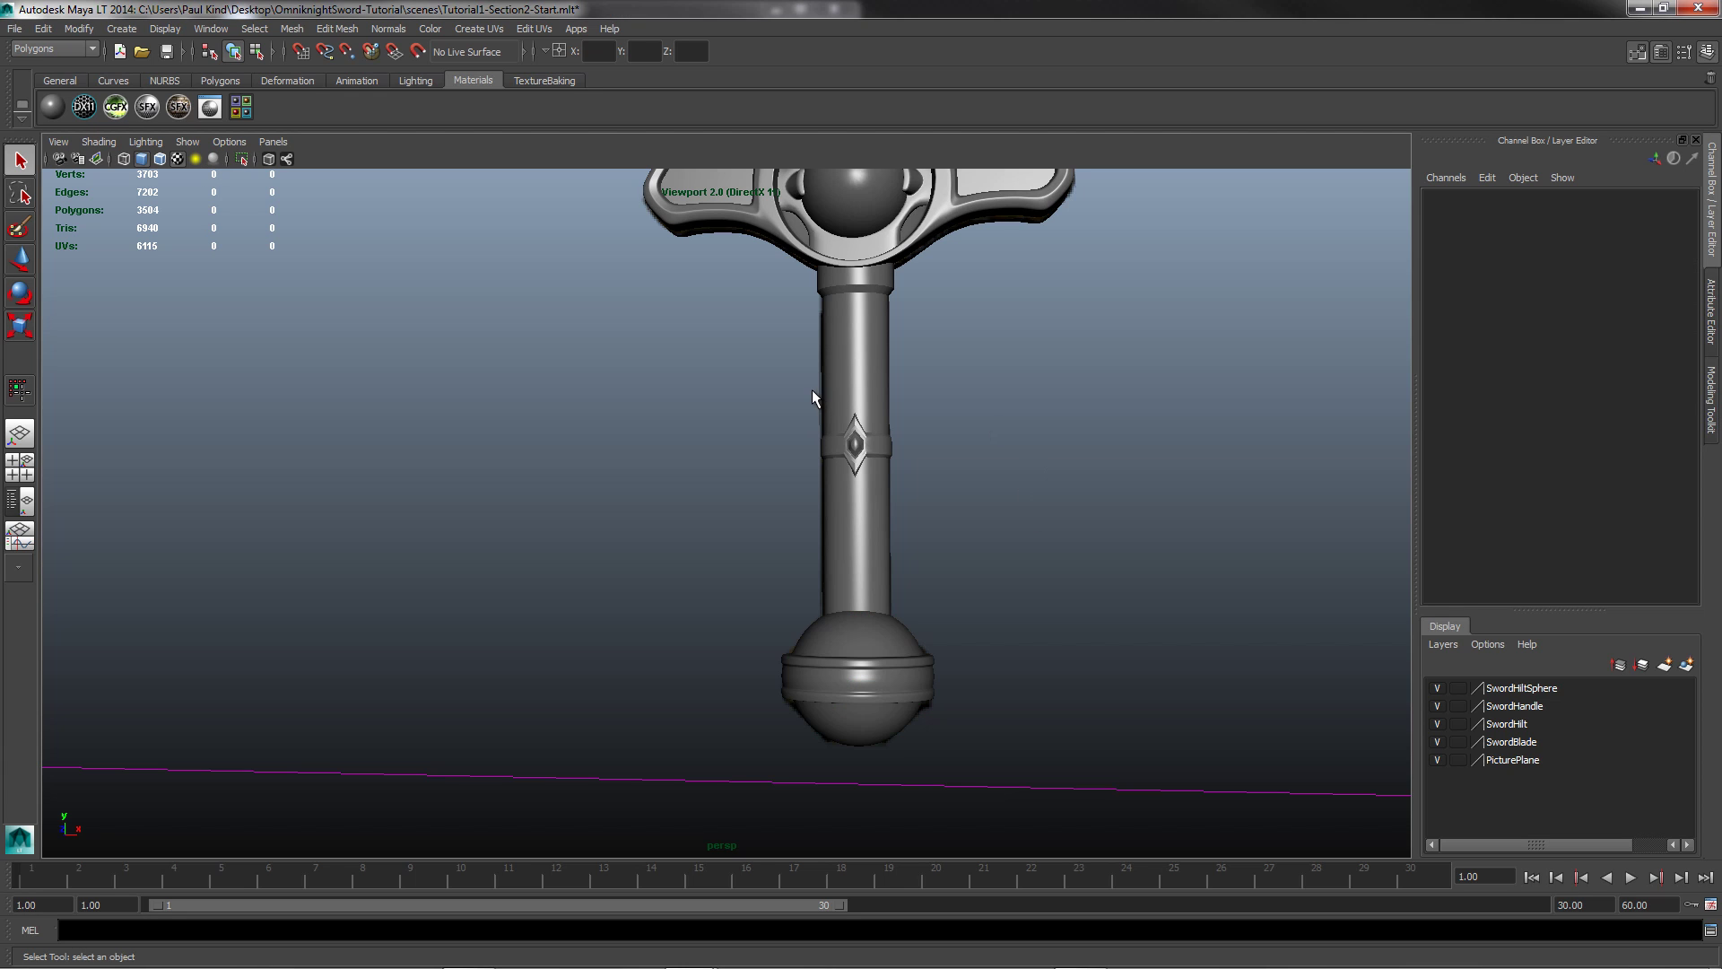
click(847, 451)
click(890, 490)
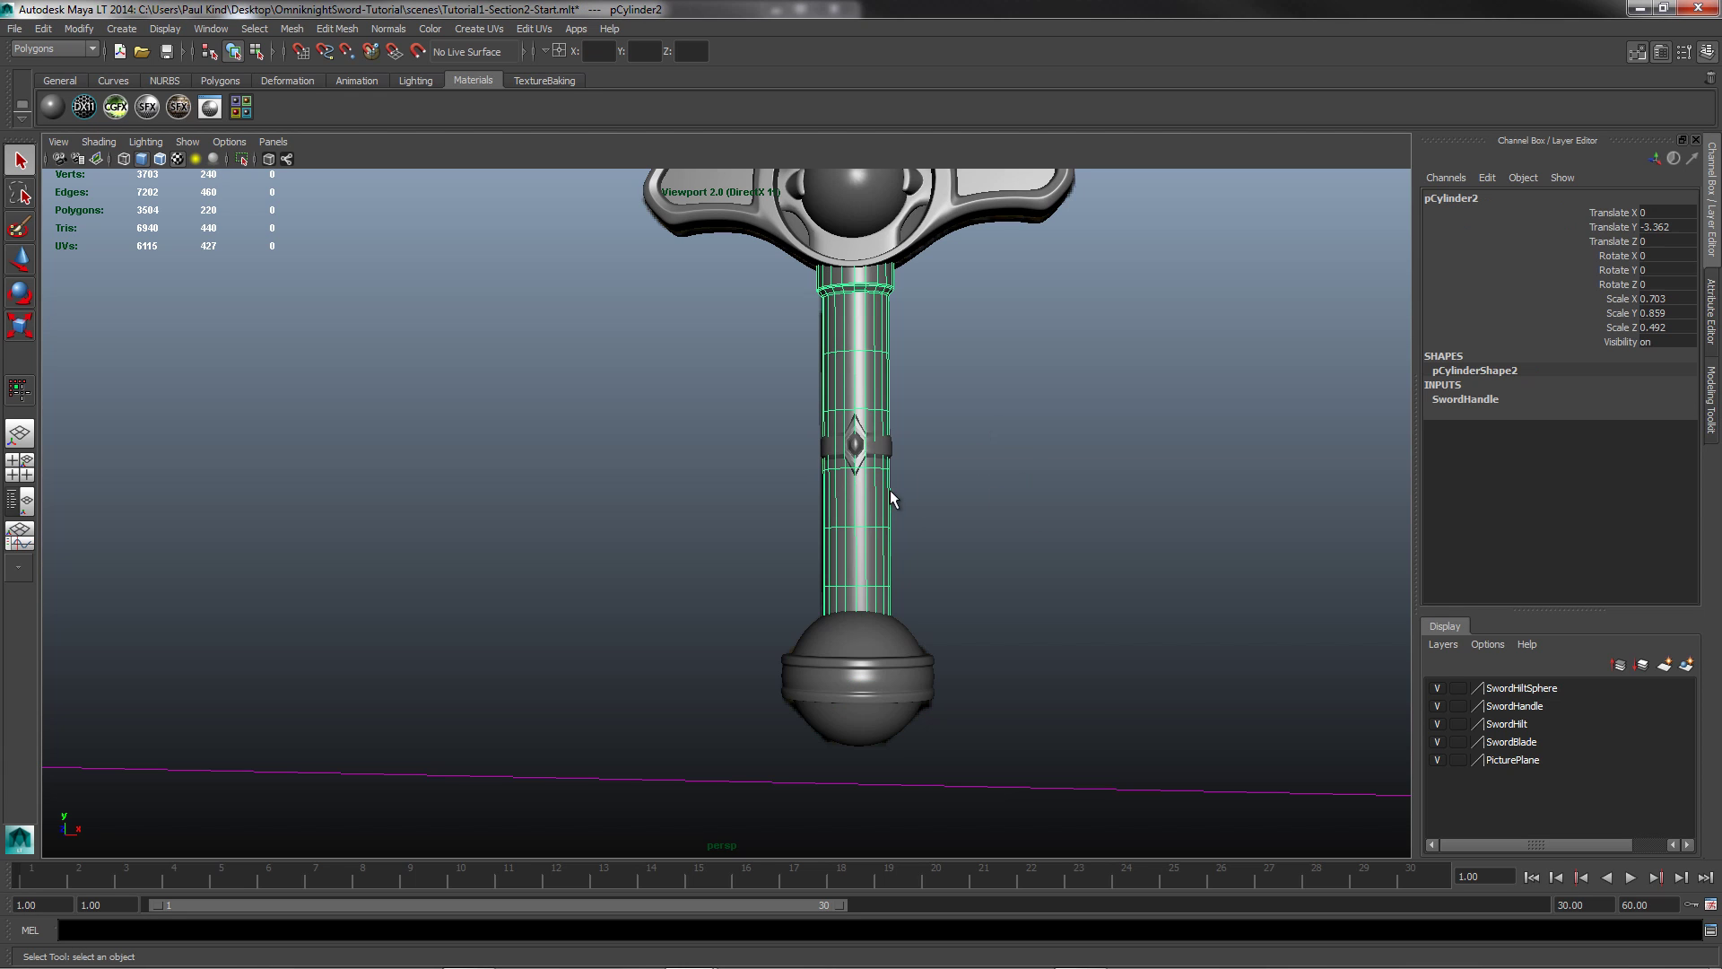
alt+middle_drag(1062, 348, 1072, 530)
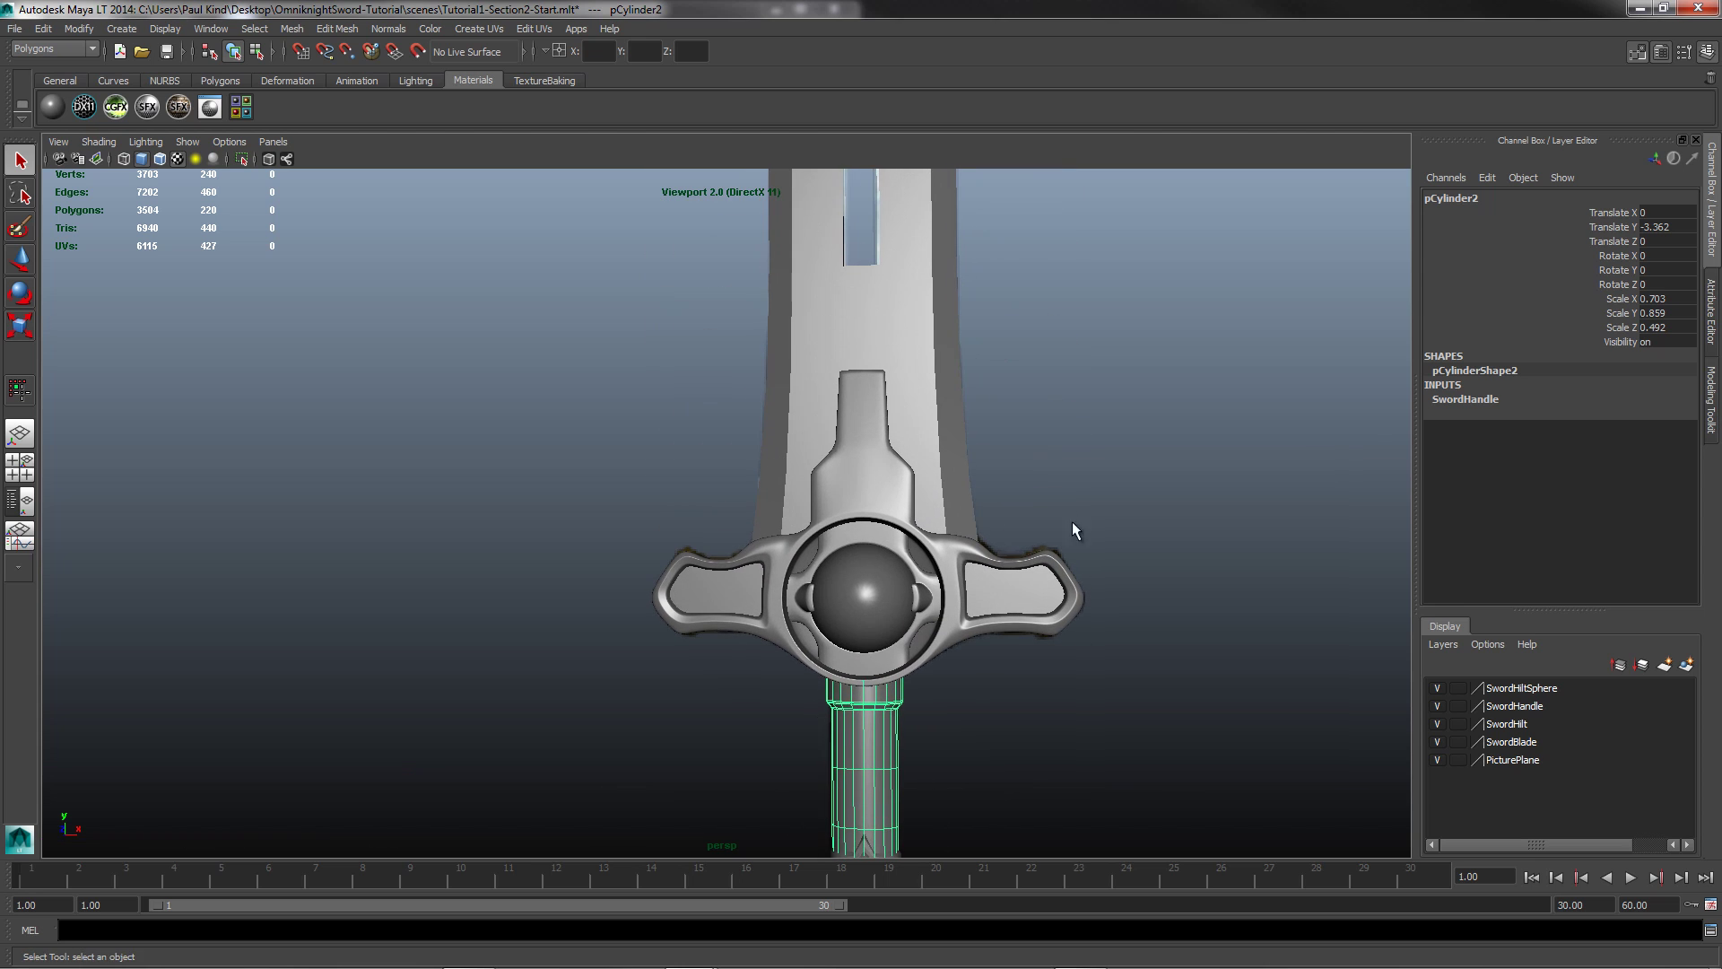
click(929, 329)
alt+drag(992, 461, 1003, 518)
Step: Select the cross-guard and convert its smooth mesh preview to polygons
click(837, 608)
alt+drag(837, 608, 928, 415)
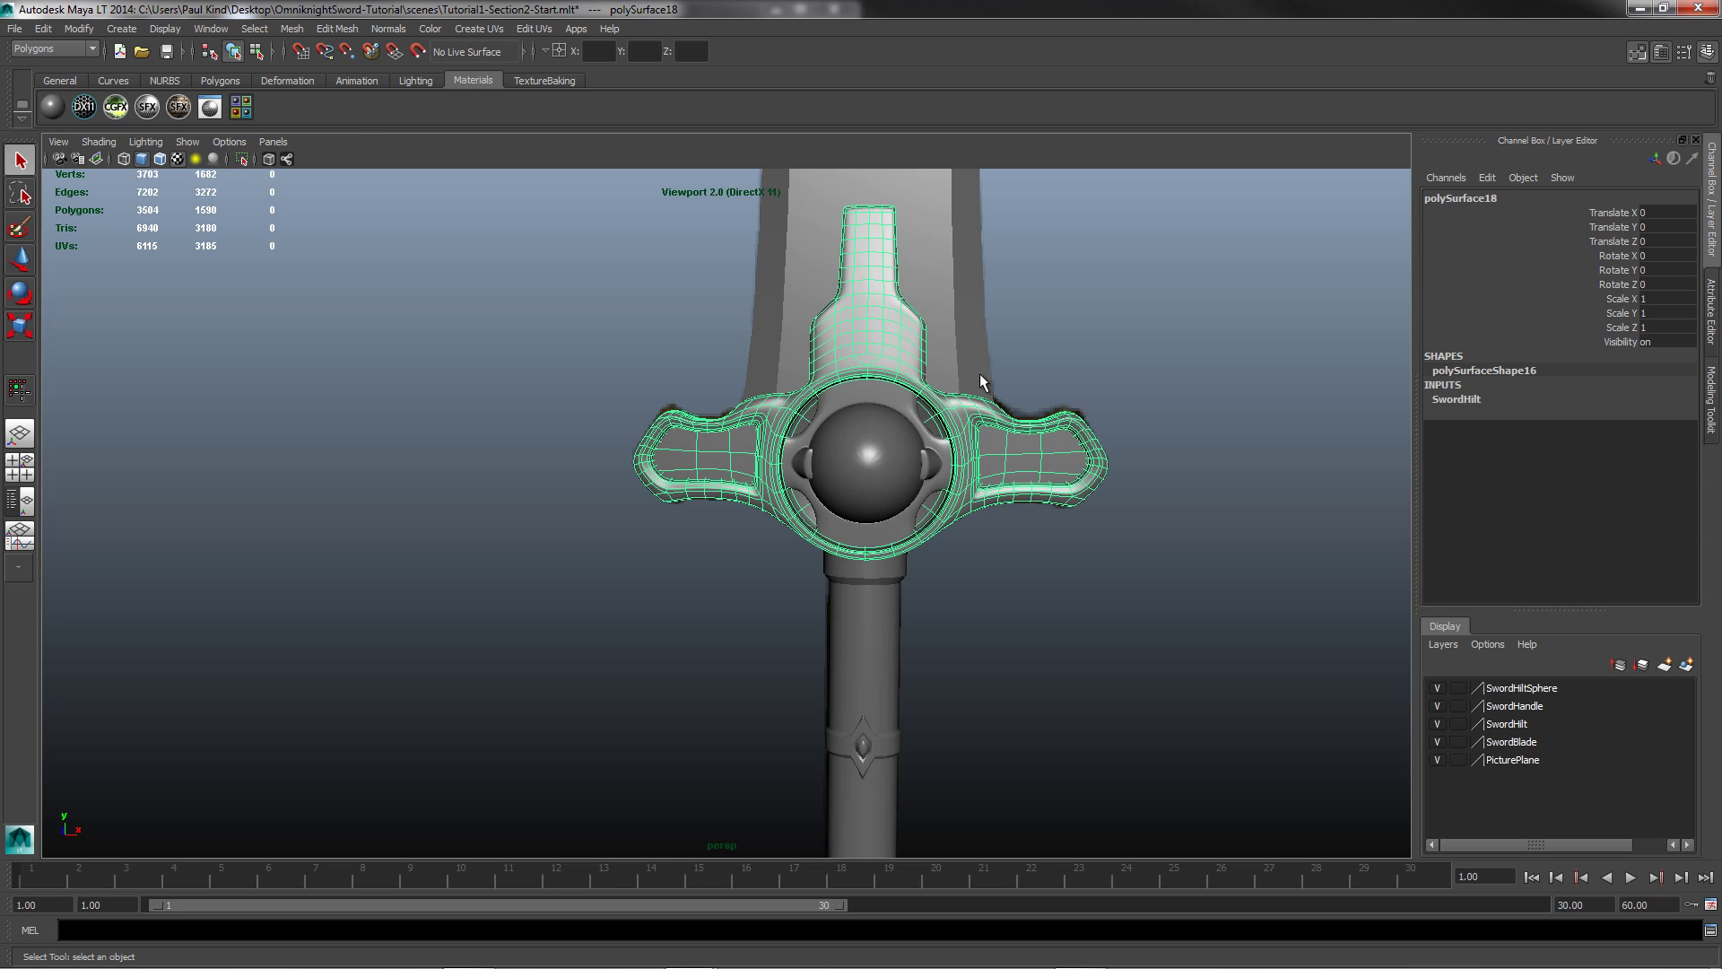
alt+drag(976, 446, 893, 451)
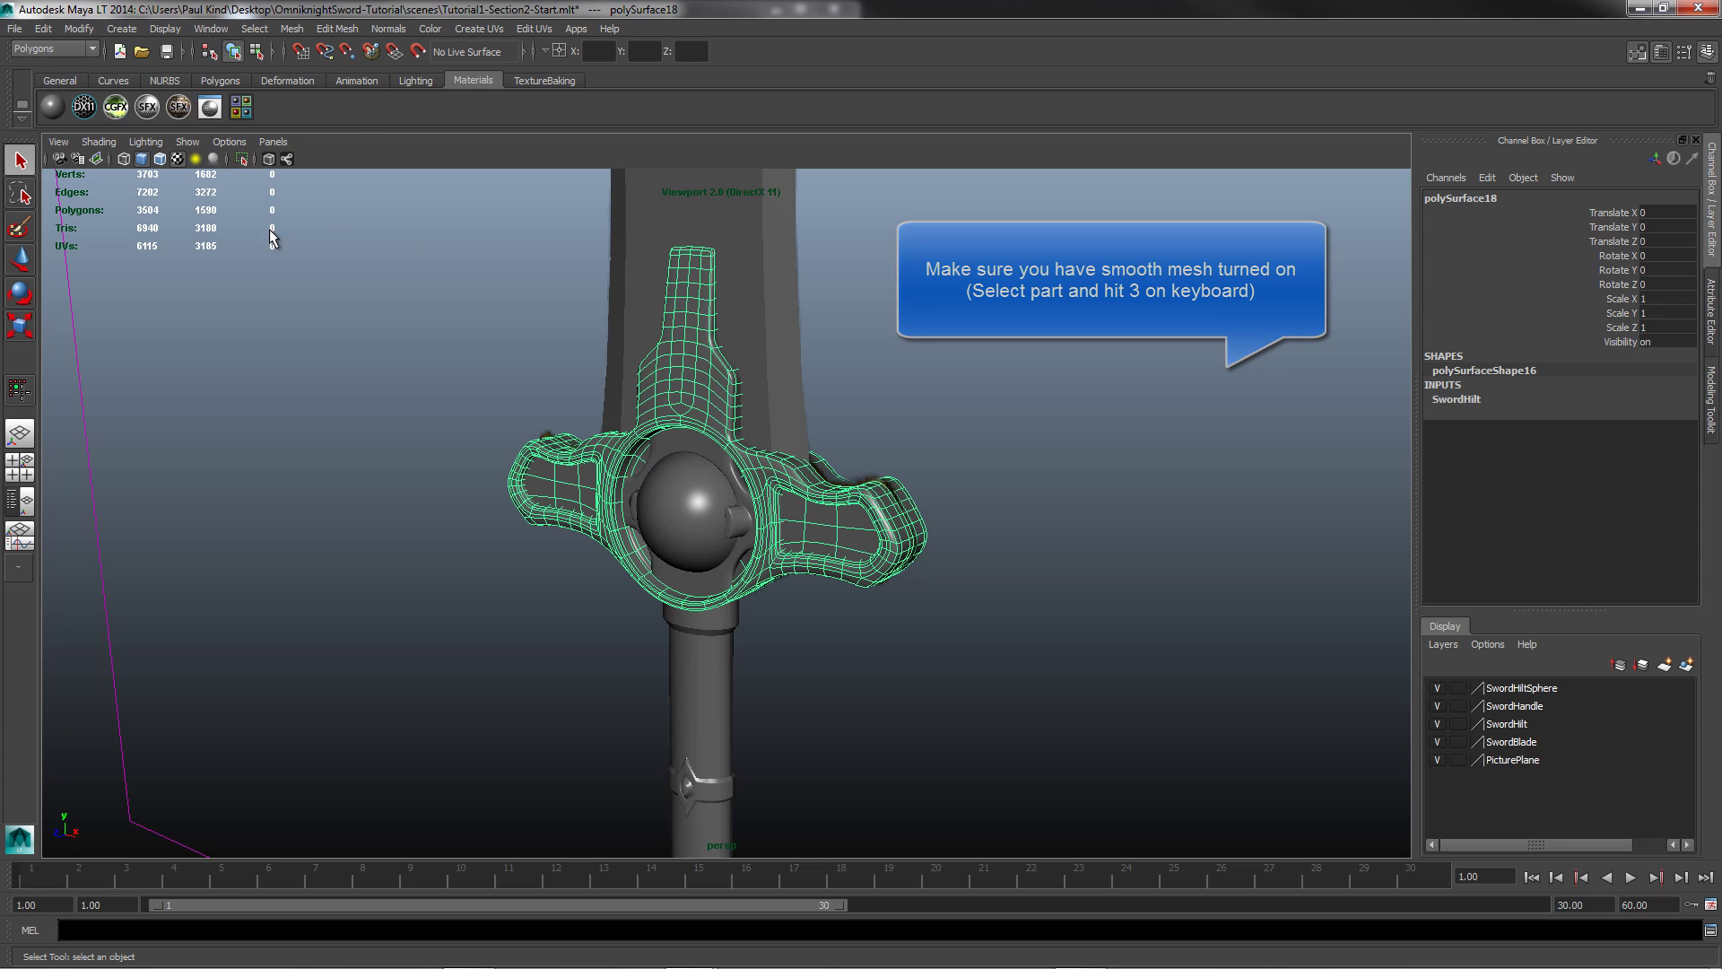
click(78, 29)
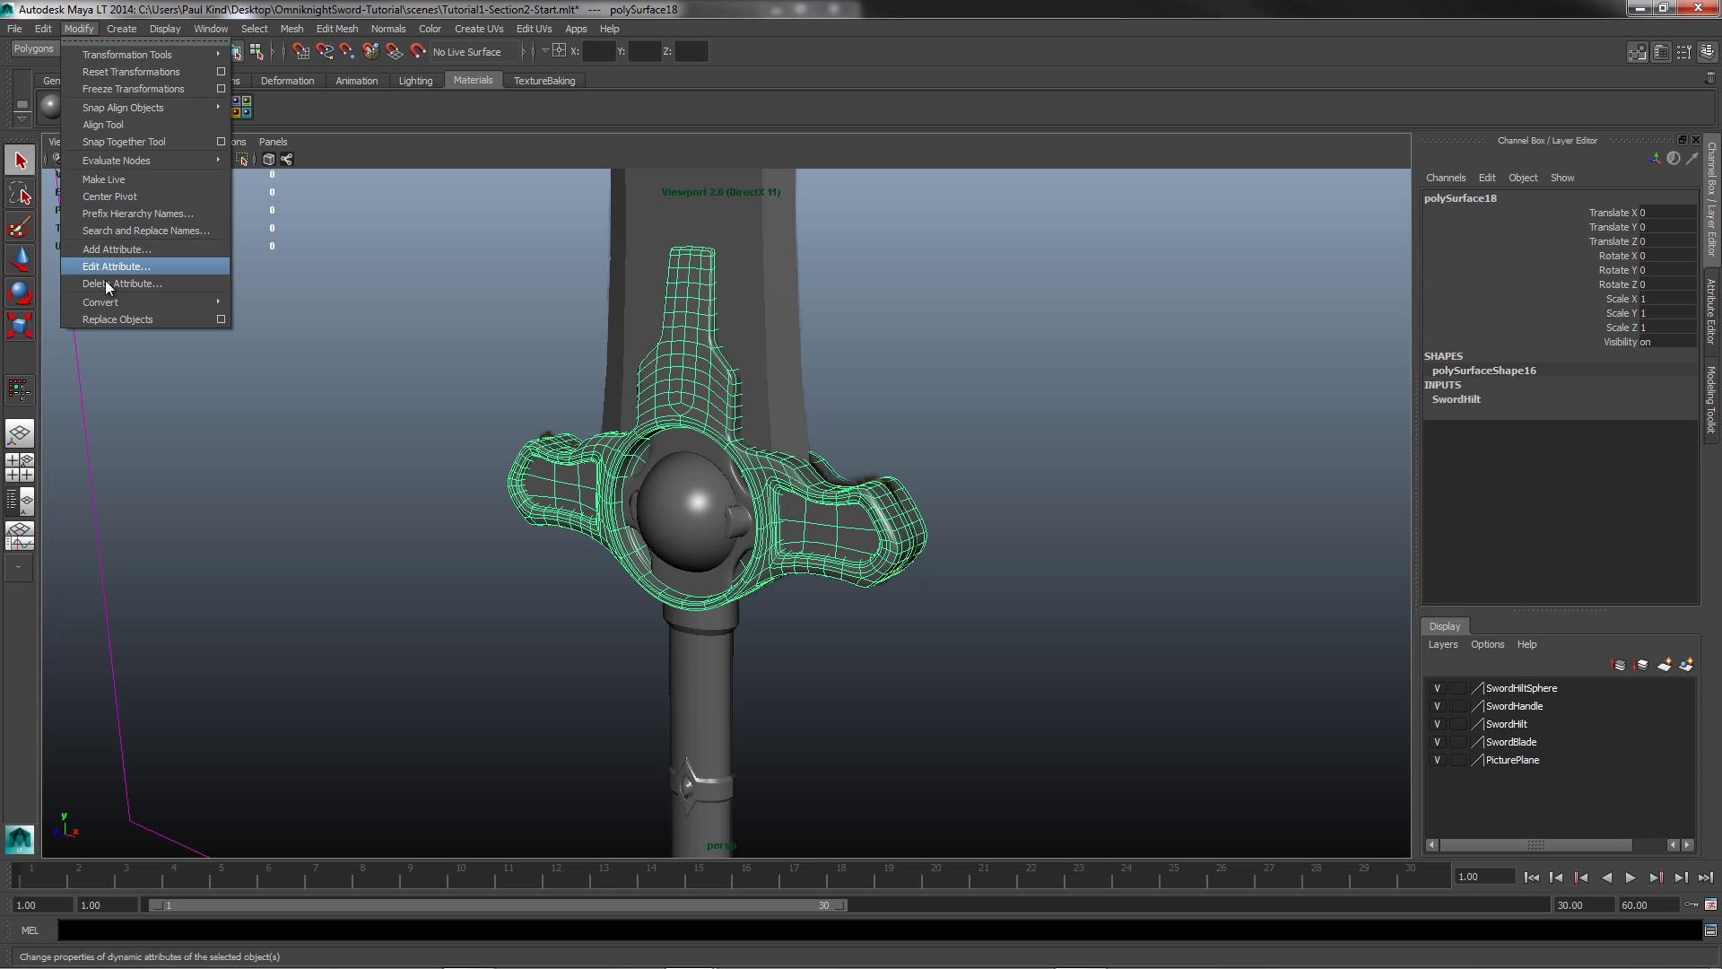
mouse_move(106, 305)
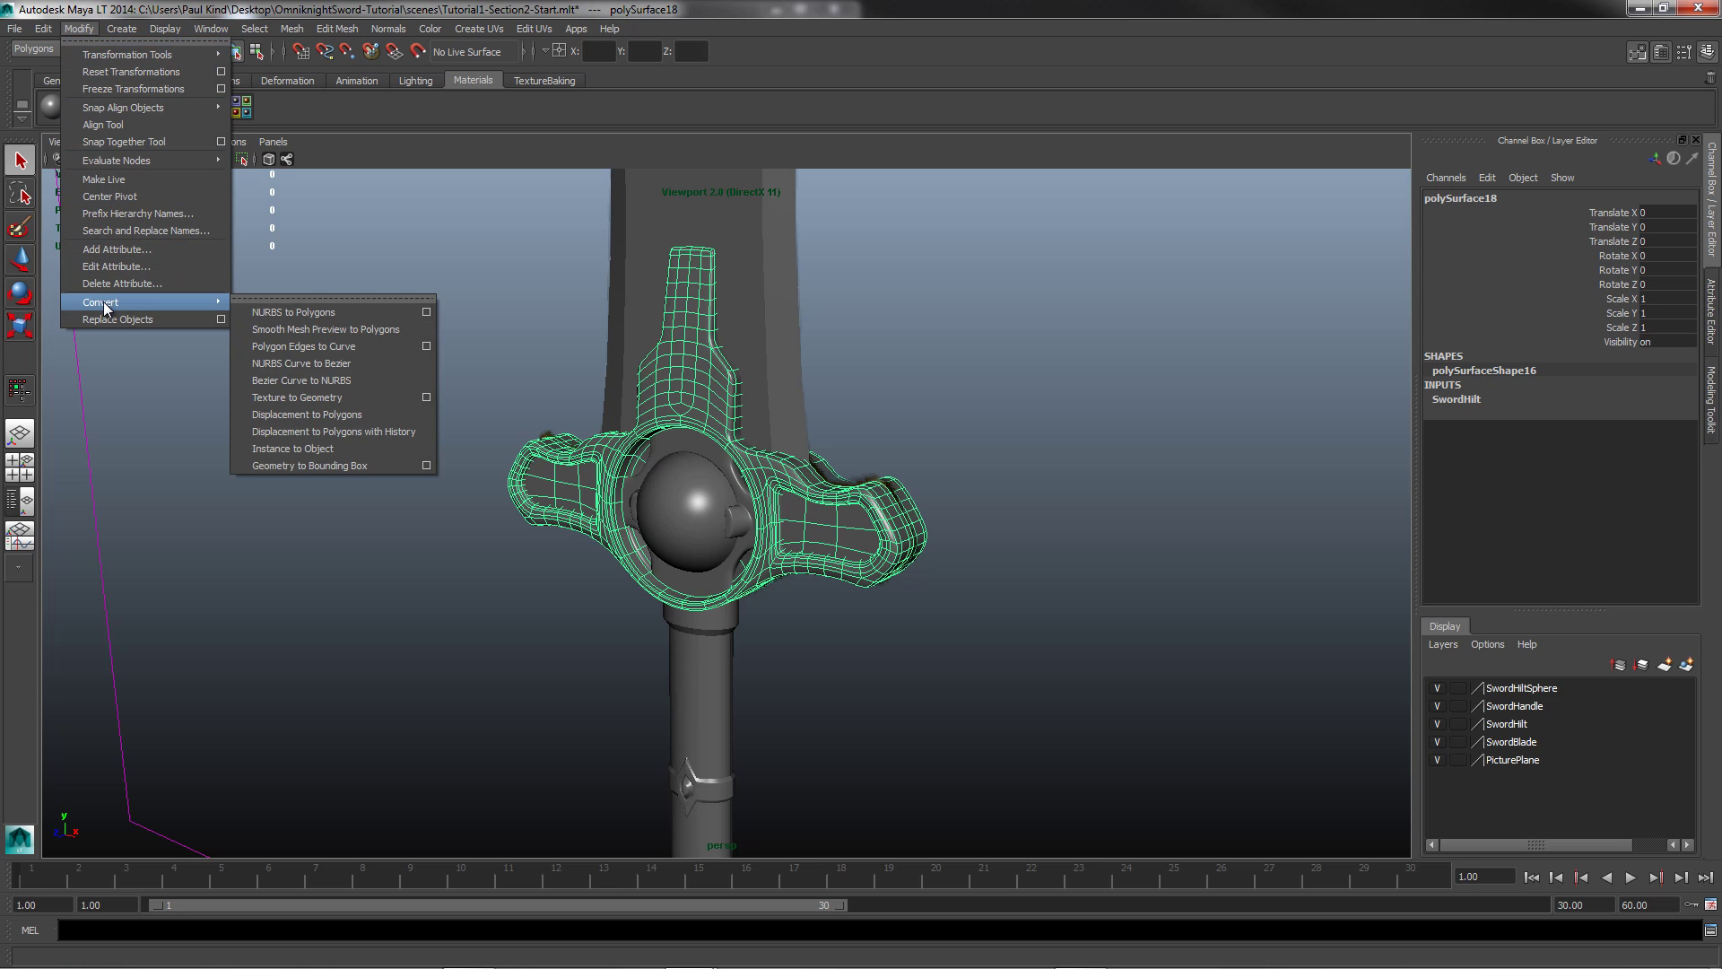
click(307, 325)
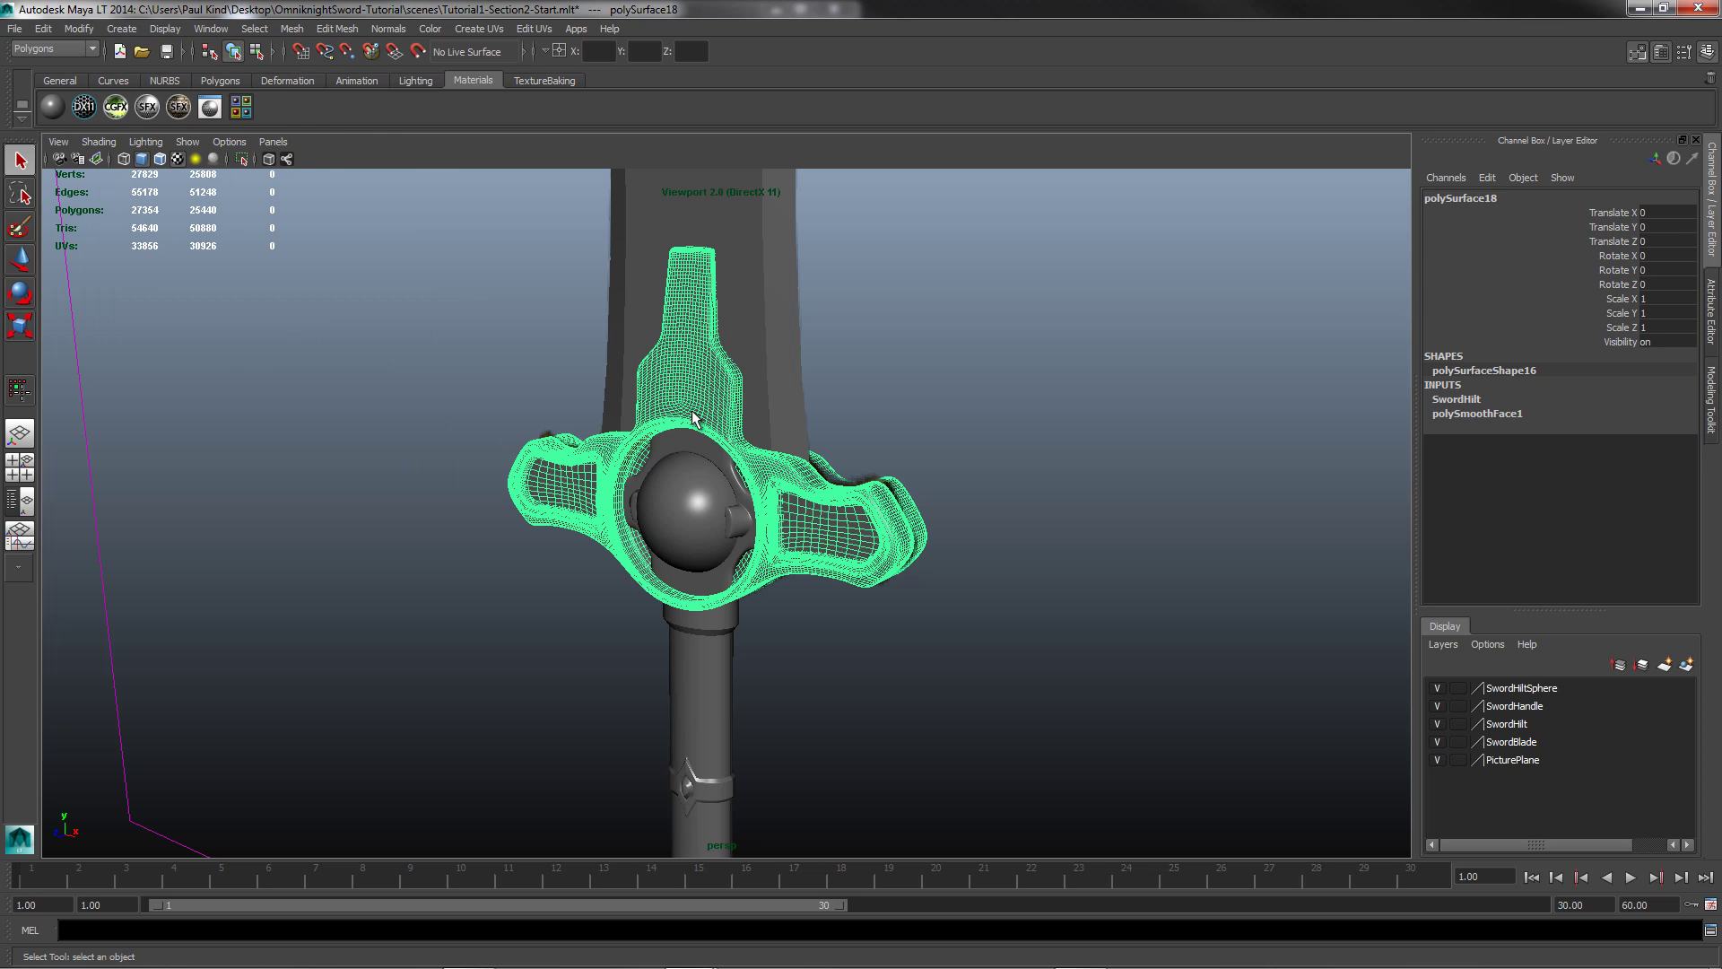
Step: Inspect the cross-guard's converted mesh, expand its polySmoothFace1 input and set Divisions to 0
alt+drag(729, 561, 810, 458)
scroll(802, 445, up, 6)
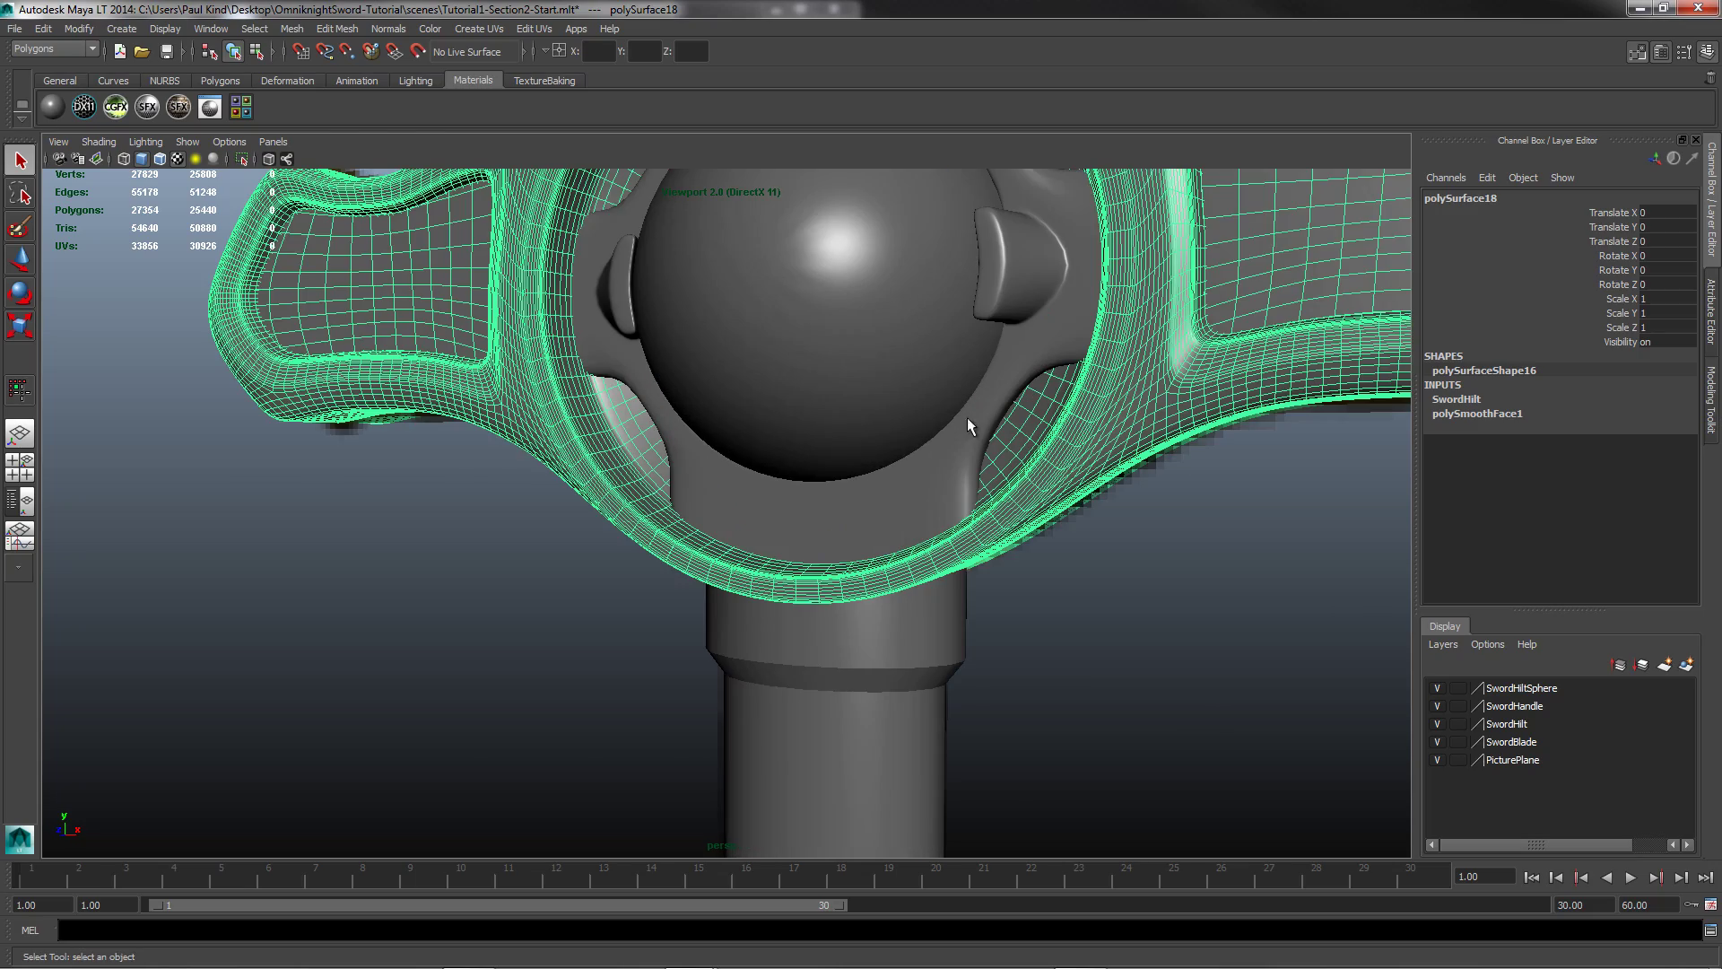
scroll(1328, 297, down, 2)
alt+middle_drag(1328, 297, 1088, 503)
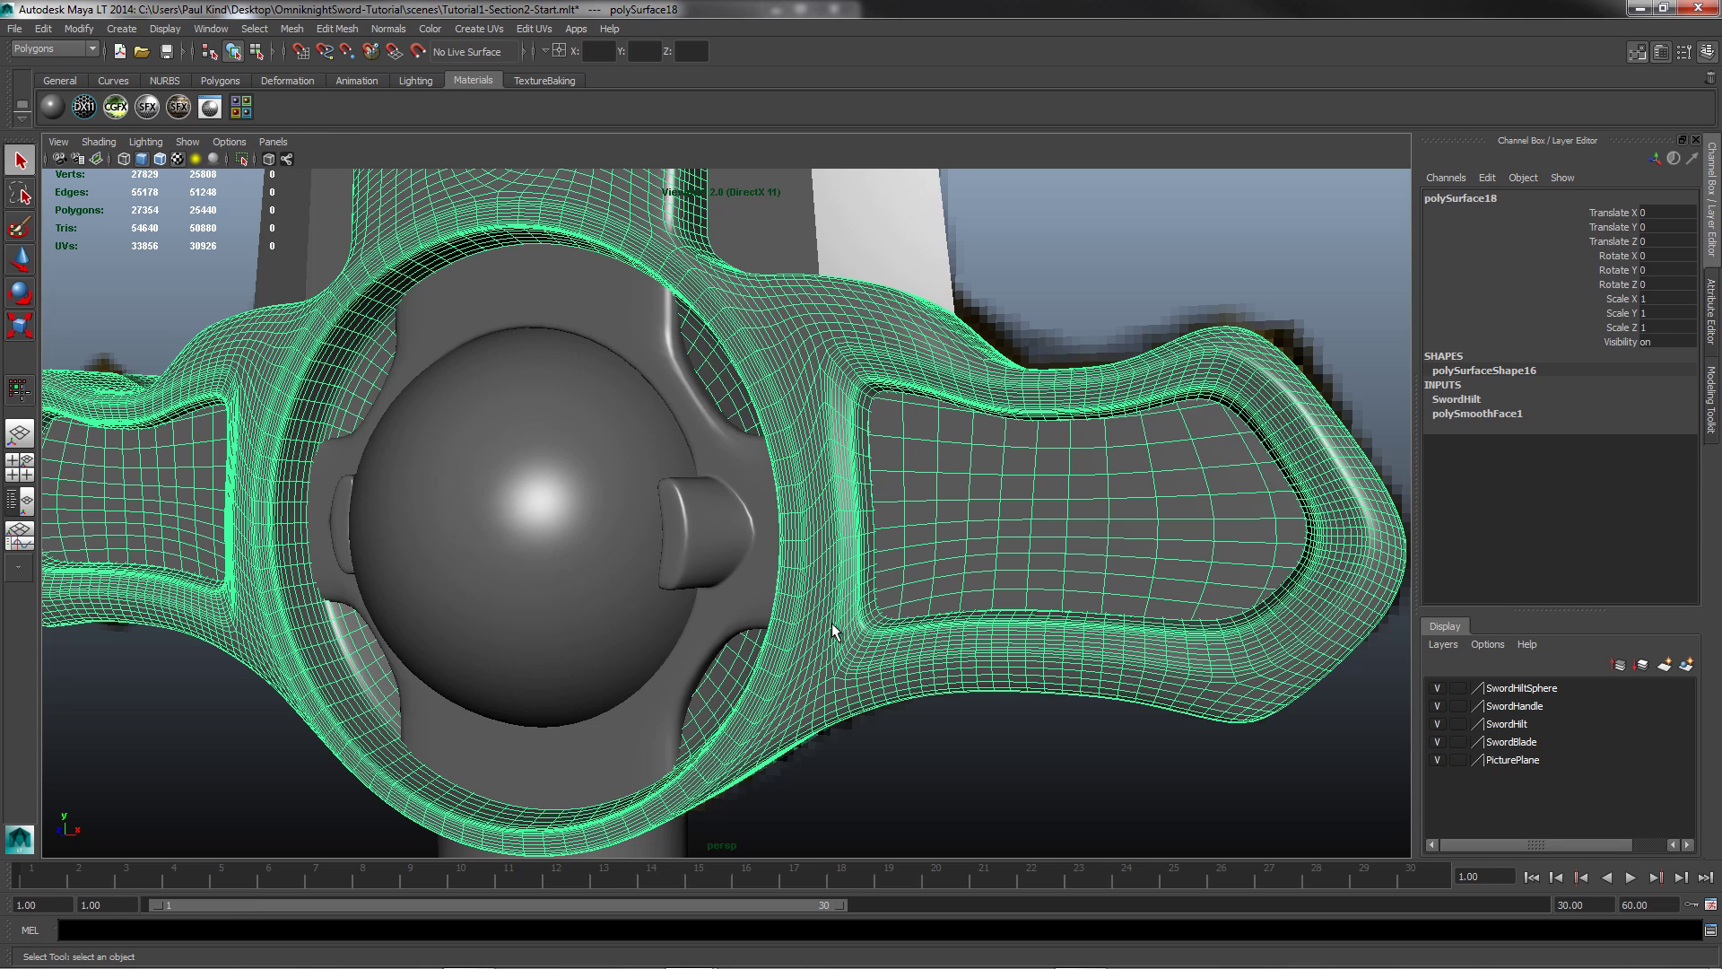
double_click(1444, 415)
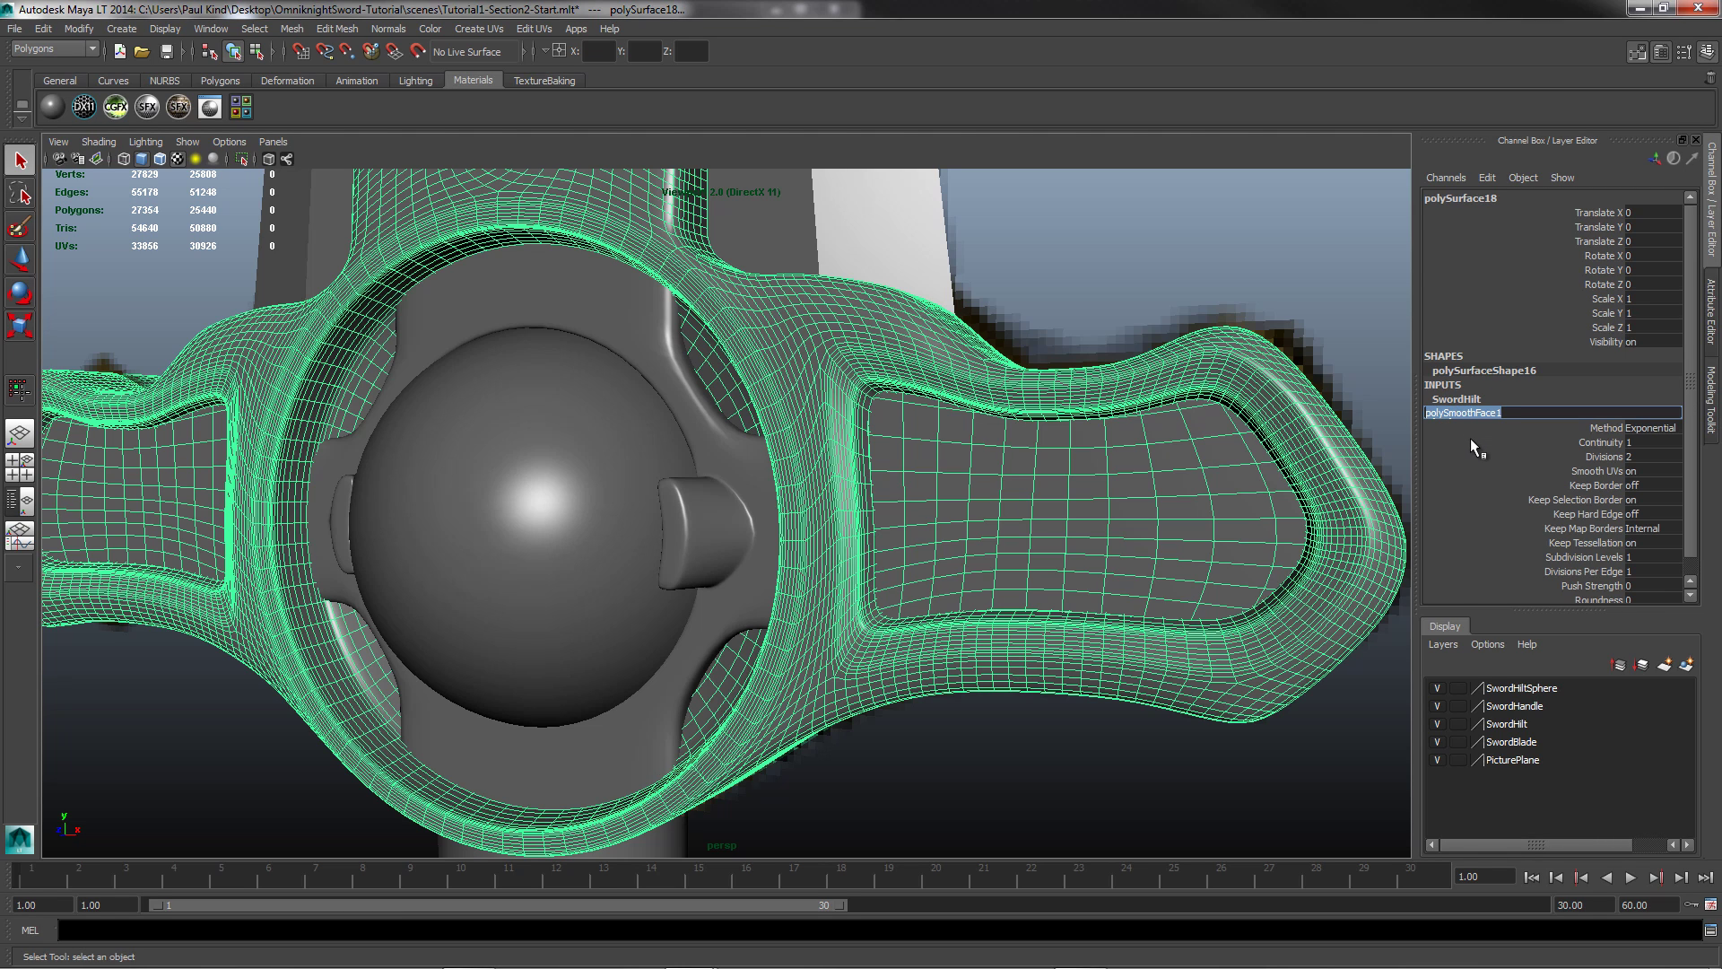
click(1478, 467)
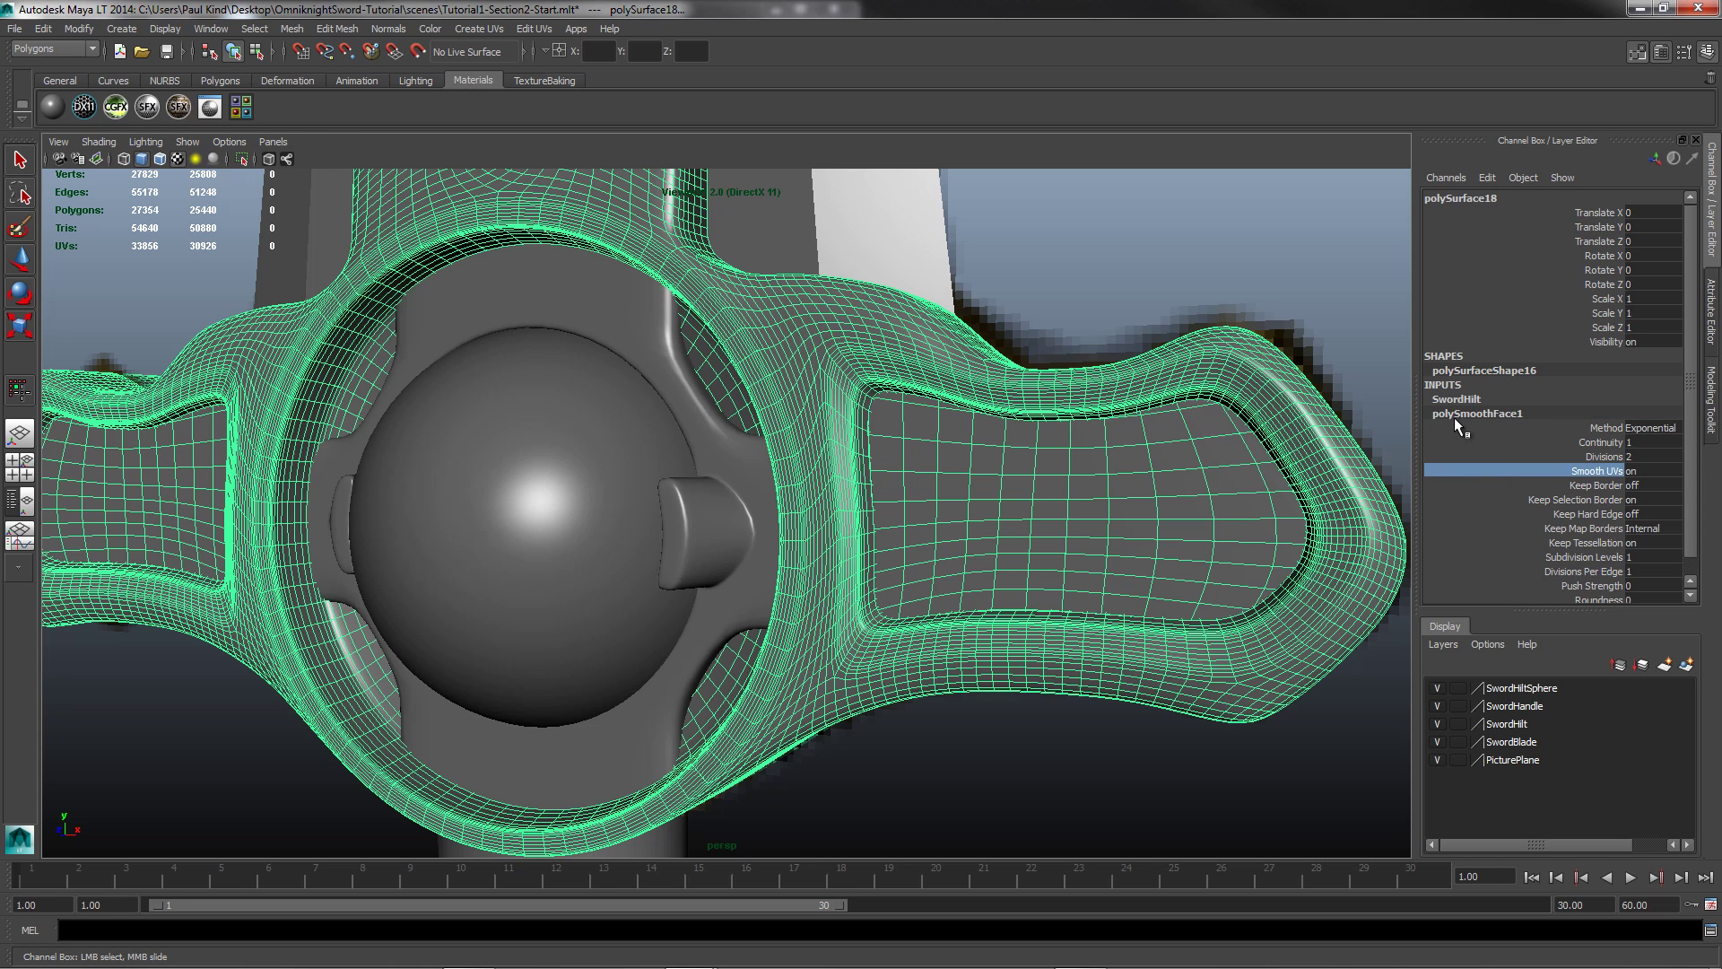
click(1642, 456)
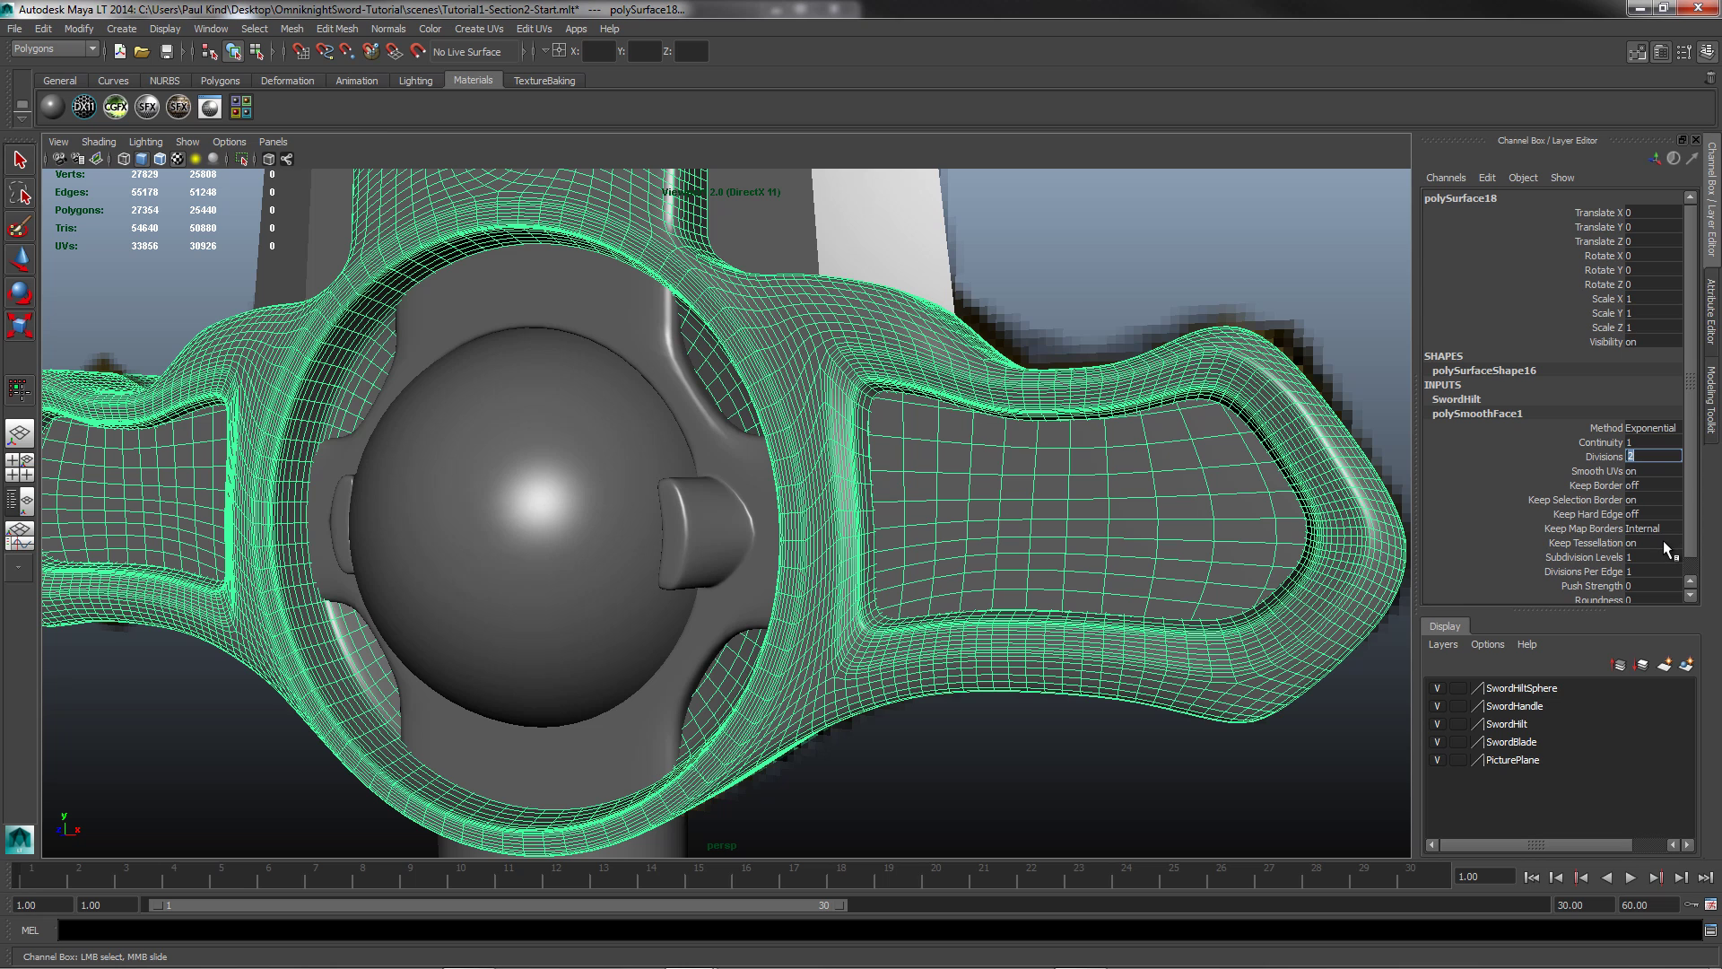
text(0)
key(Tab)
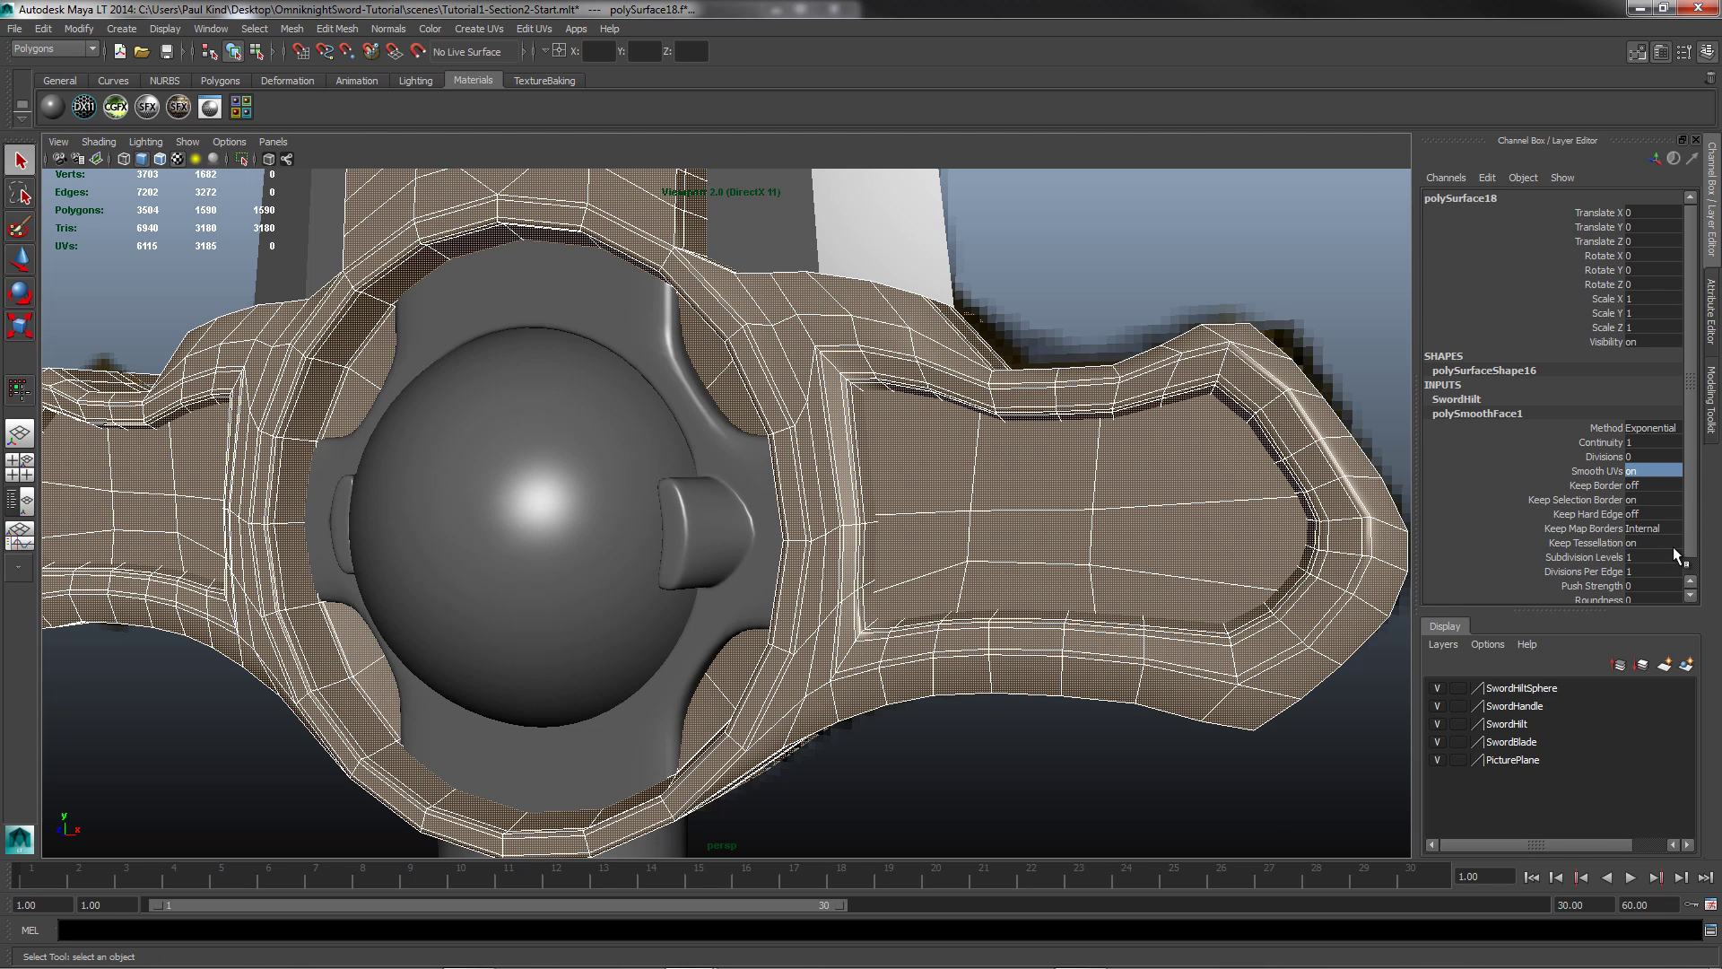
Step: Raise the cross-guard's polySmoothFace1 Divisions to 1 and after that to 2
click(1645, 457)
key(Tab)
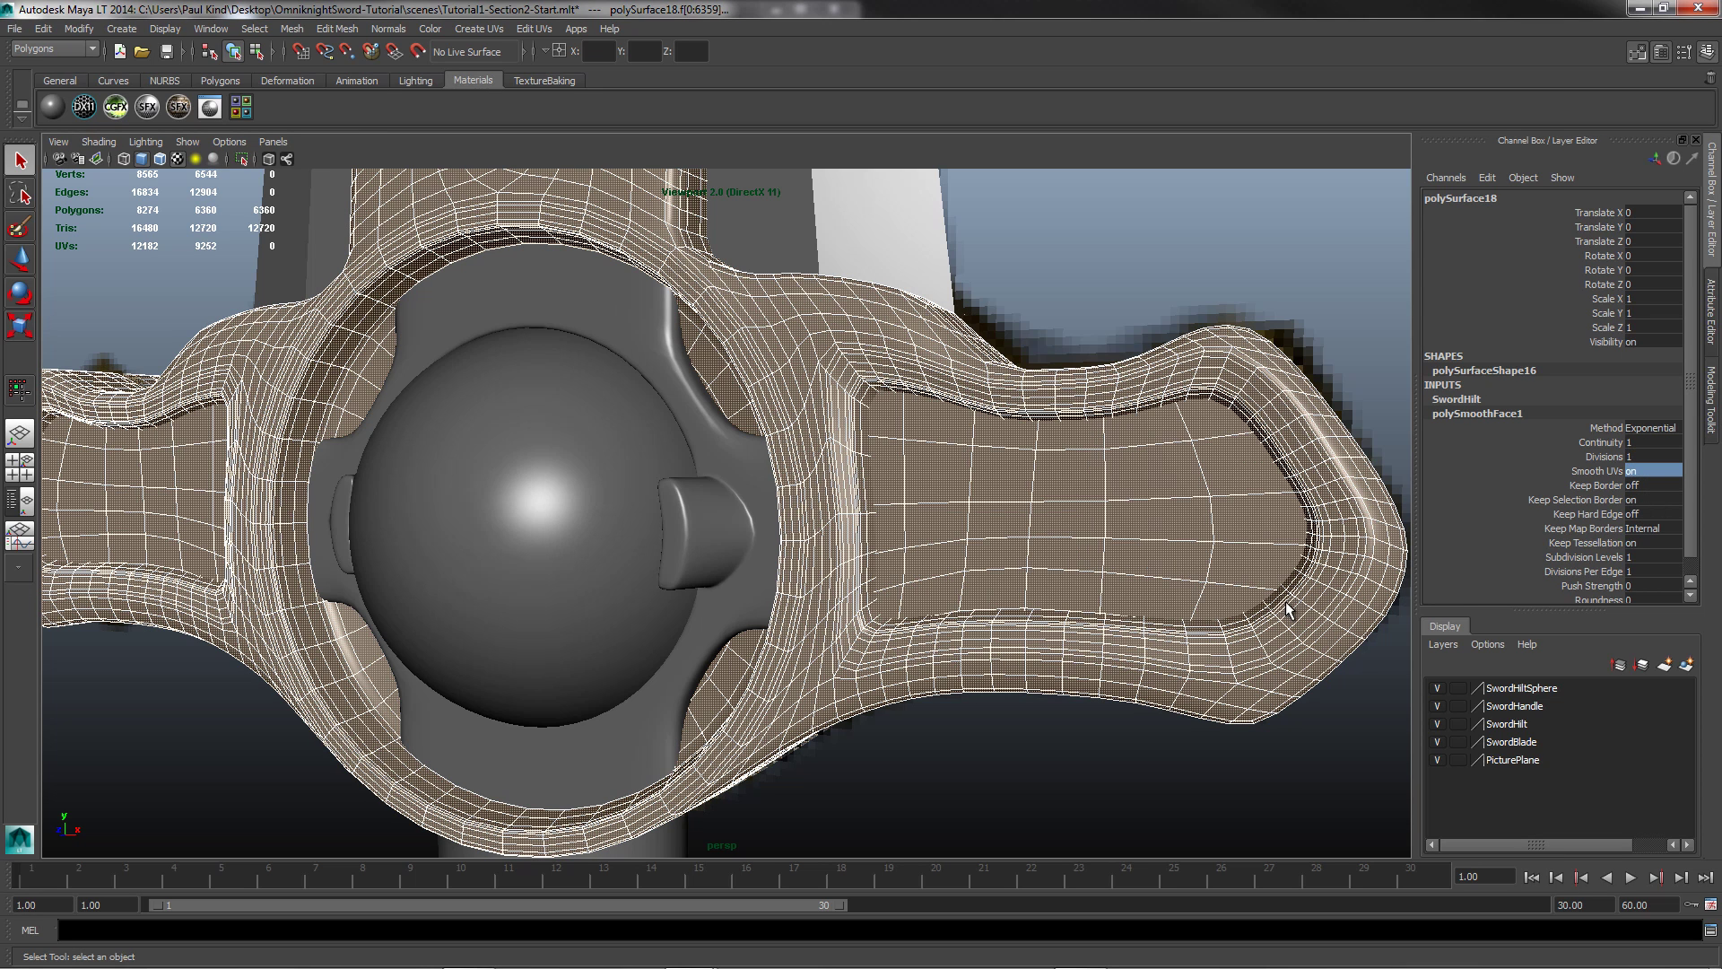
click(1651, 456)
text(2)
key(Tab)
Step: Try 4 Divisions on the cross-guard's polySmoothFace1 input, return it to 2 and inspect the mesh around the central sphere
click(1637, 457)
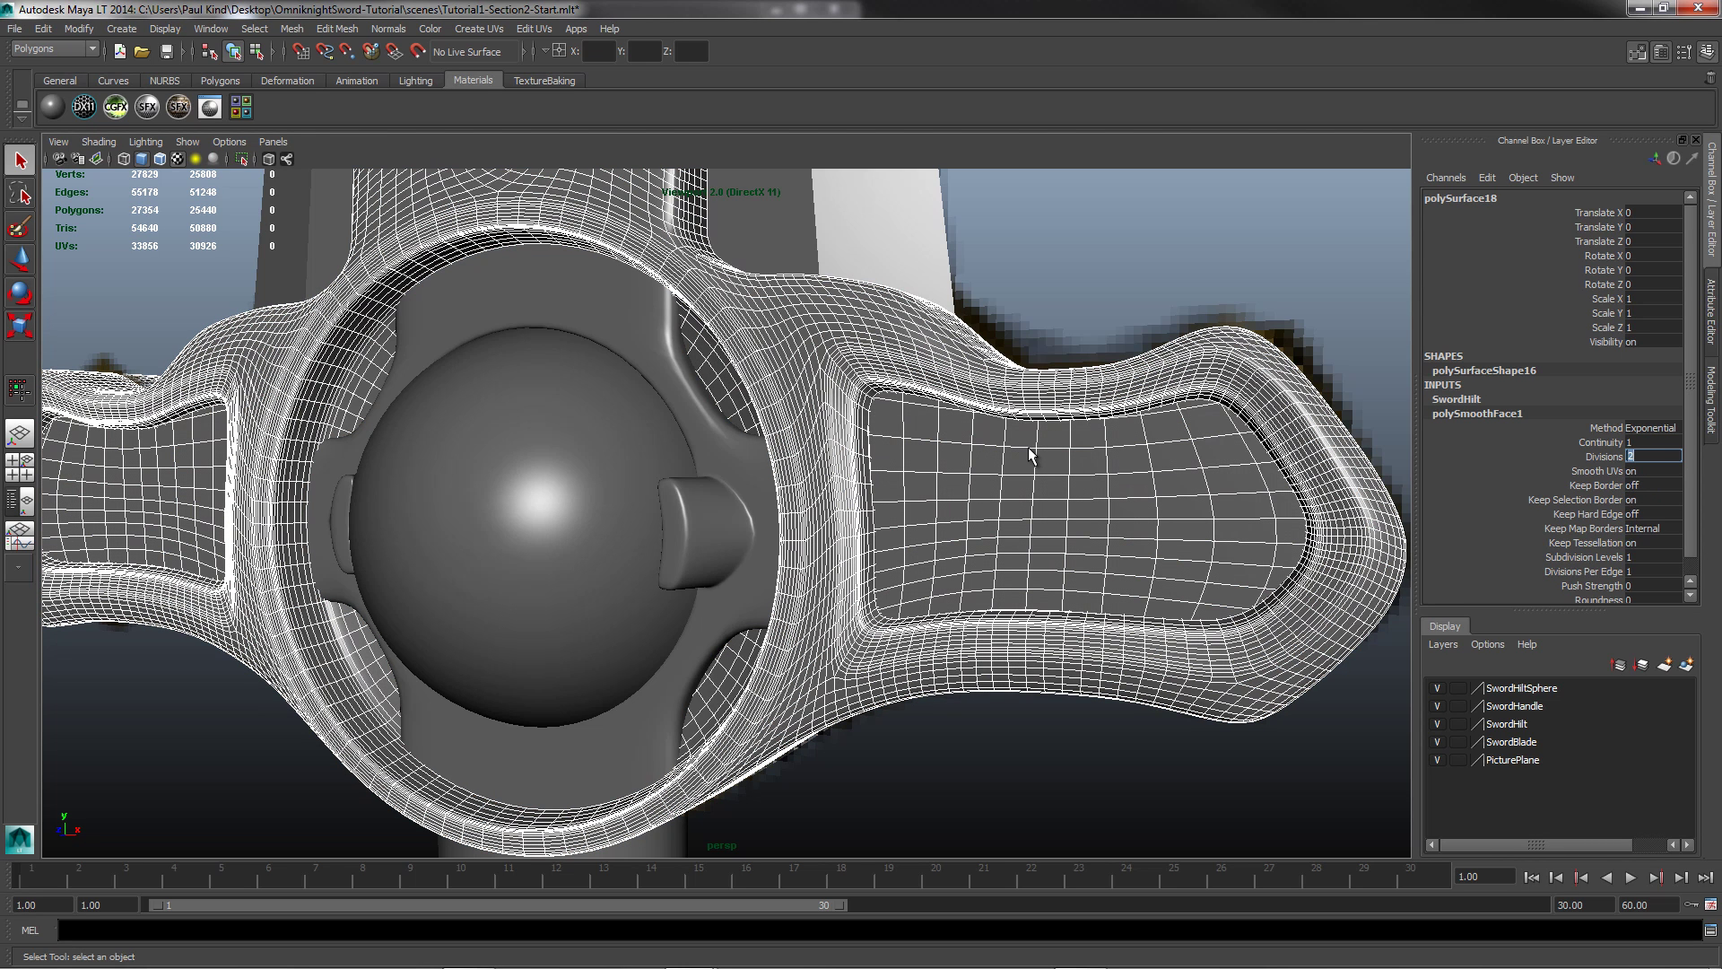
text(4)
key(Tab)
click(1635, 456)
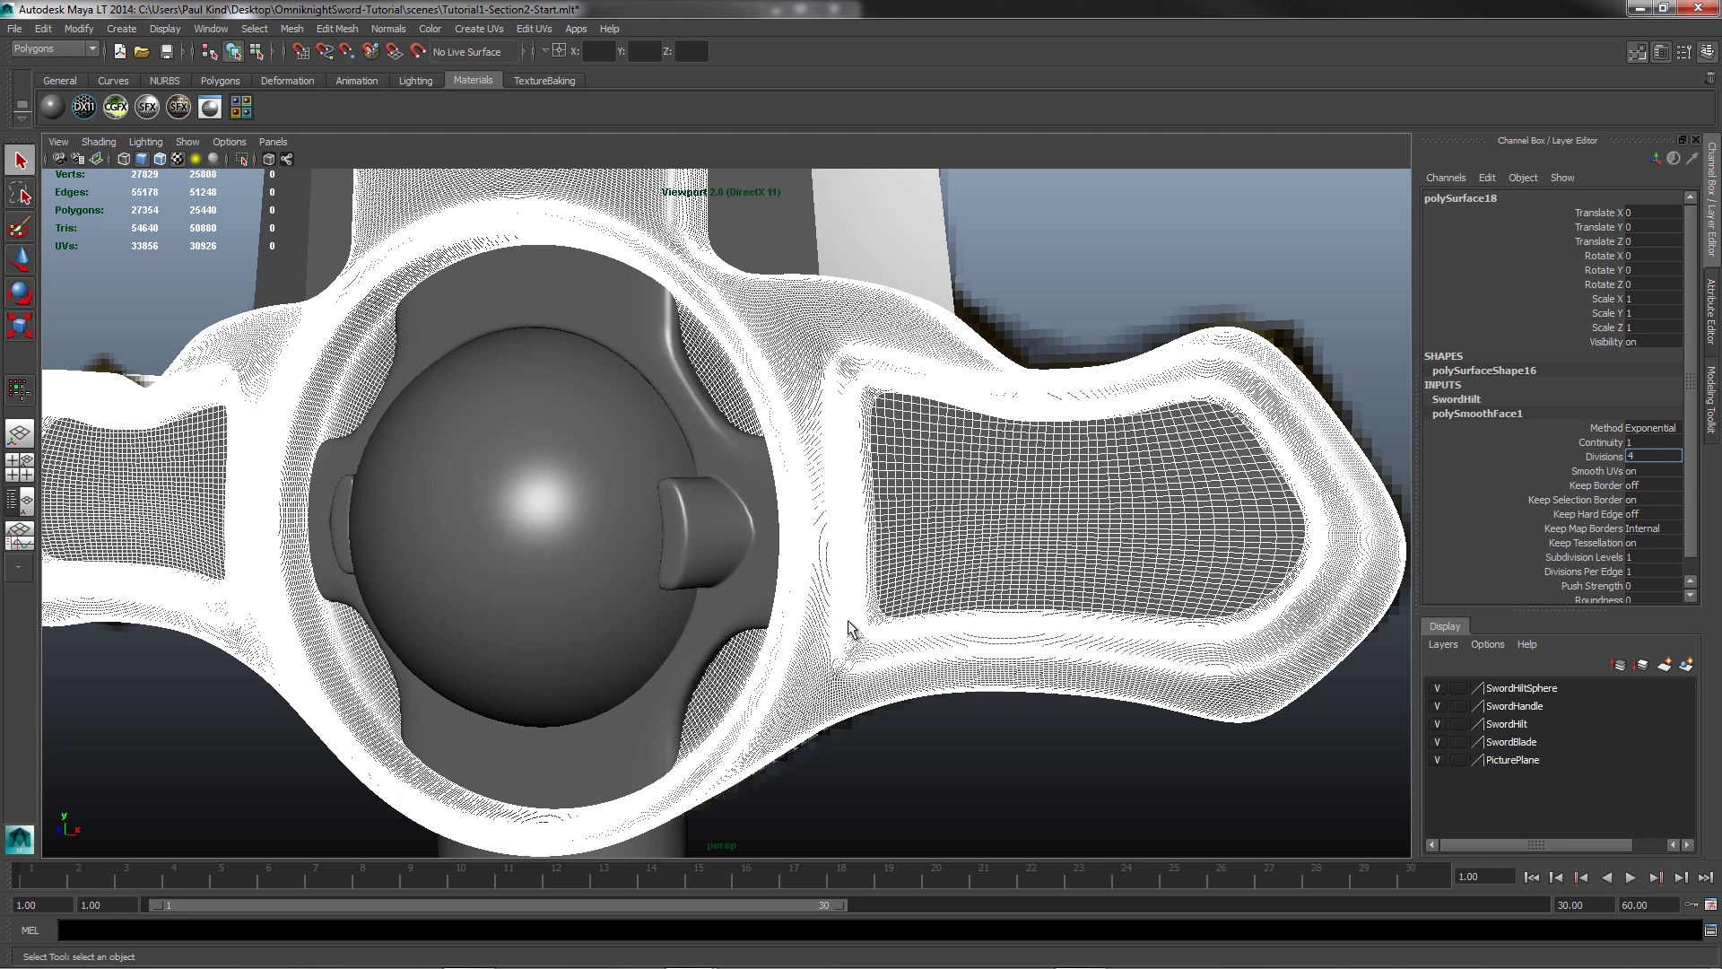
double_click(1648, 454)
text(2)
key(Tab)
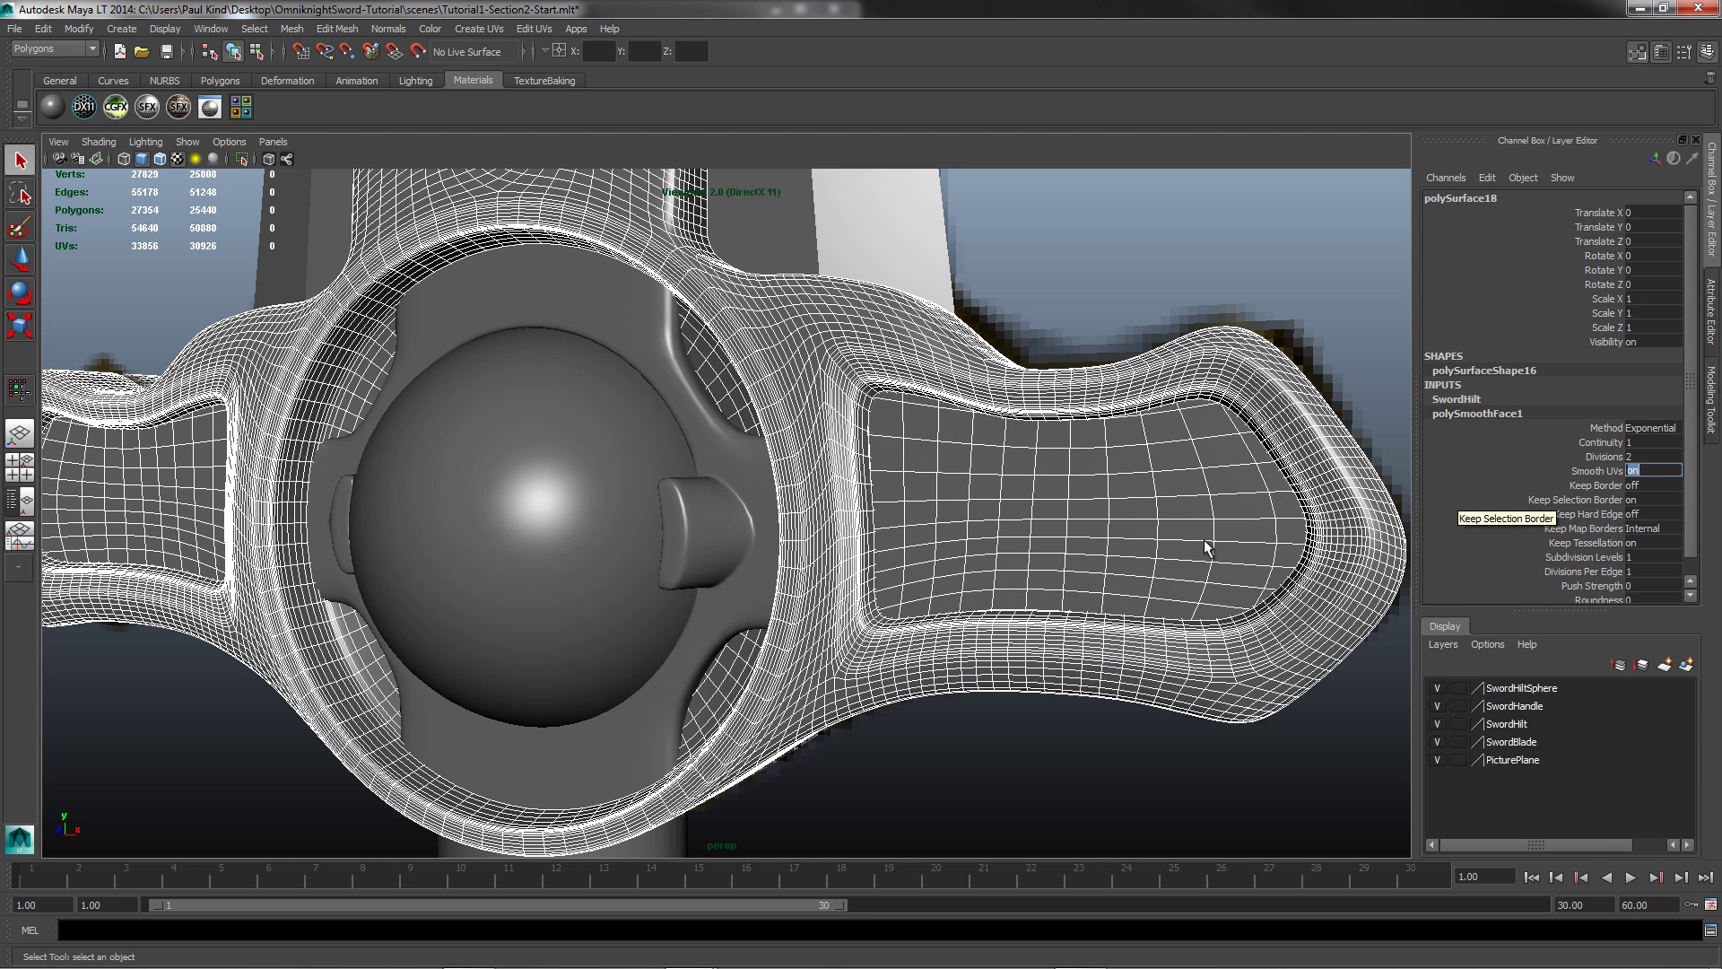
scroll(847, 592, down, 10)
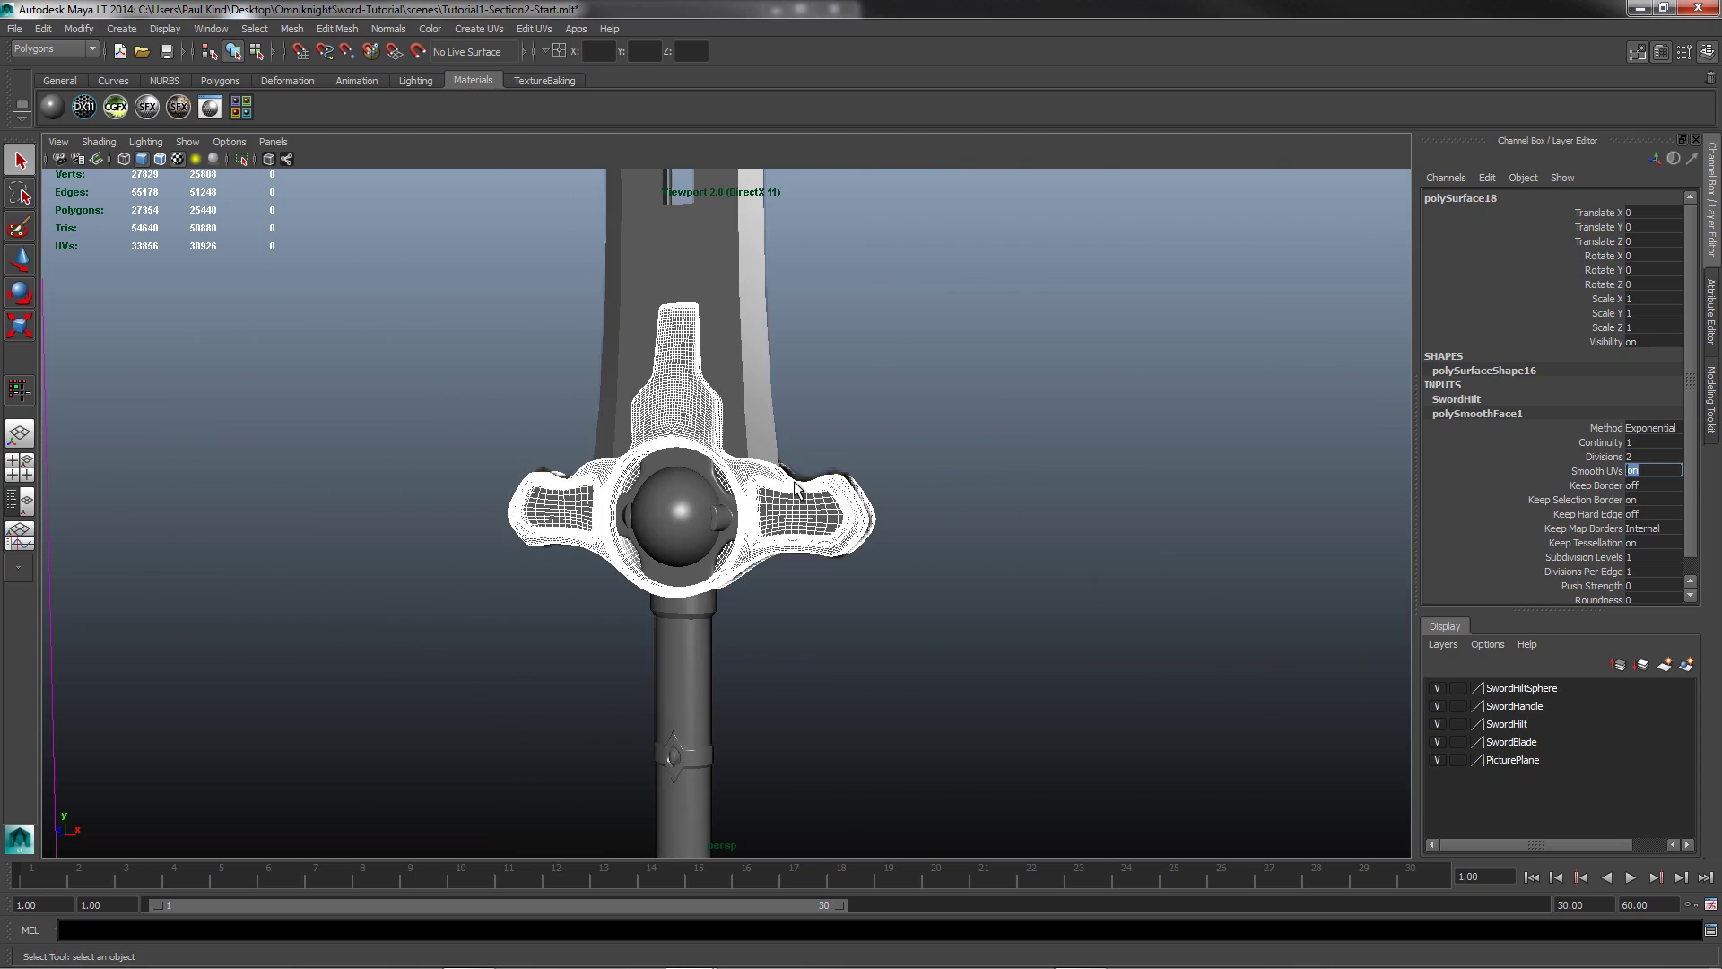
scroll(795, 487, up, 8)
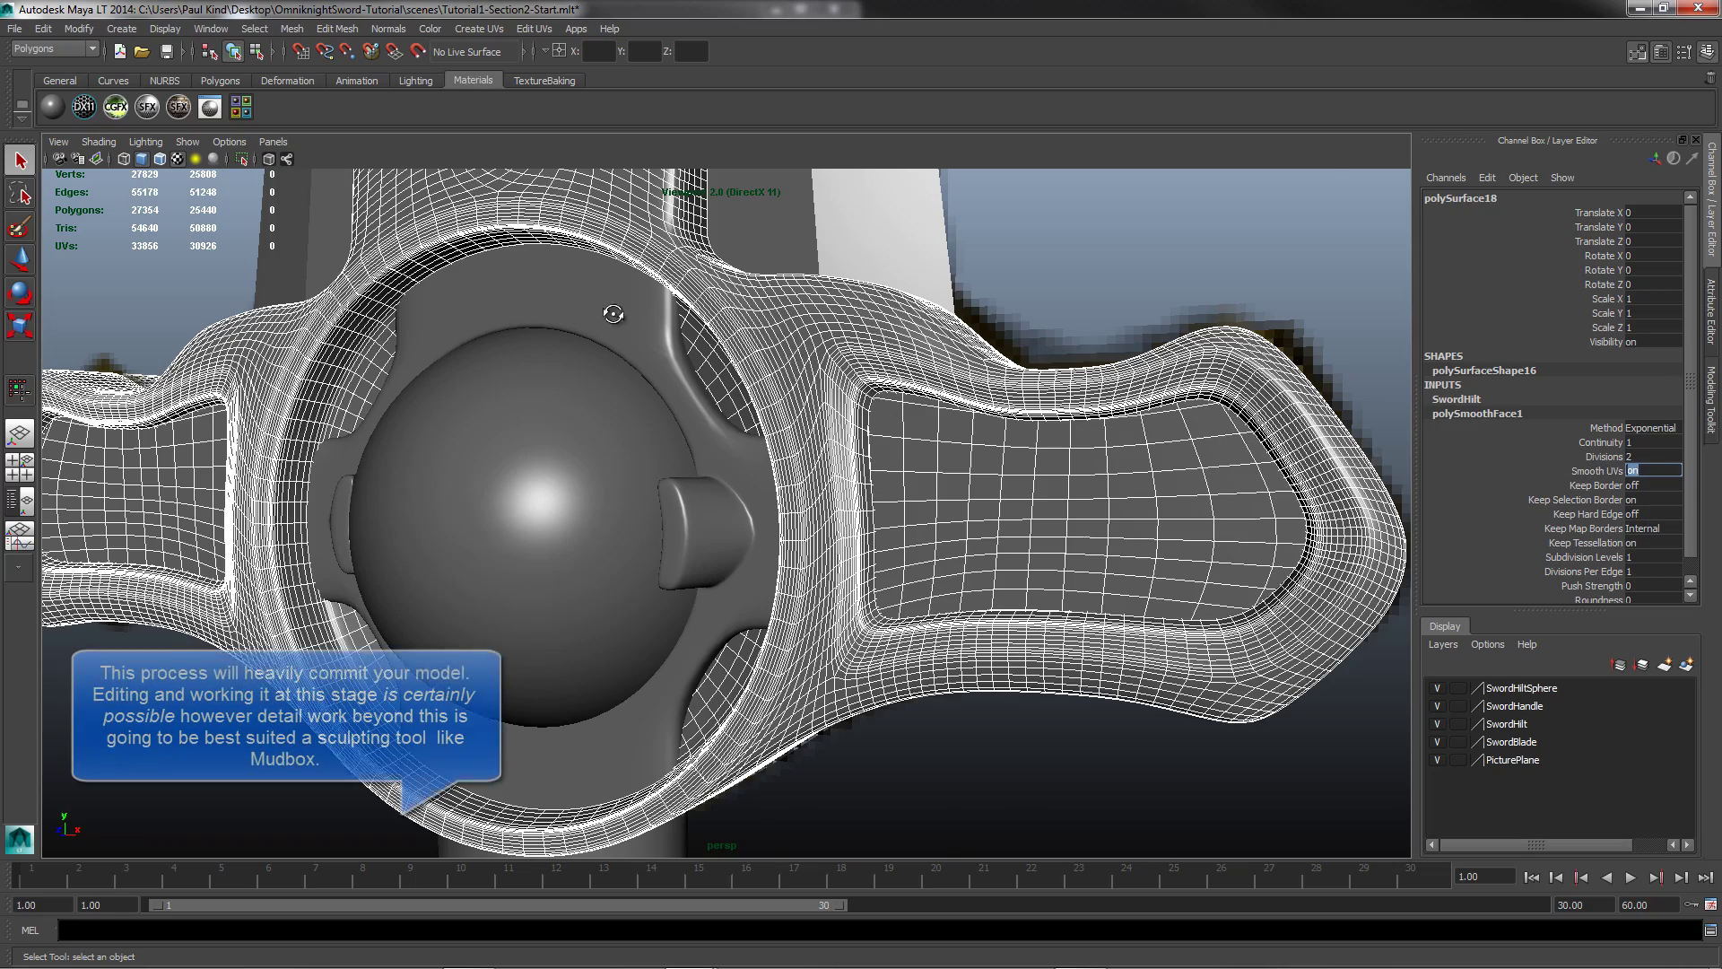
alt+drag(615, 310, 951, 420)
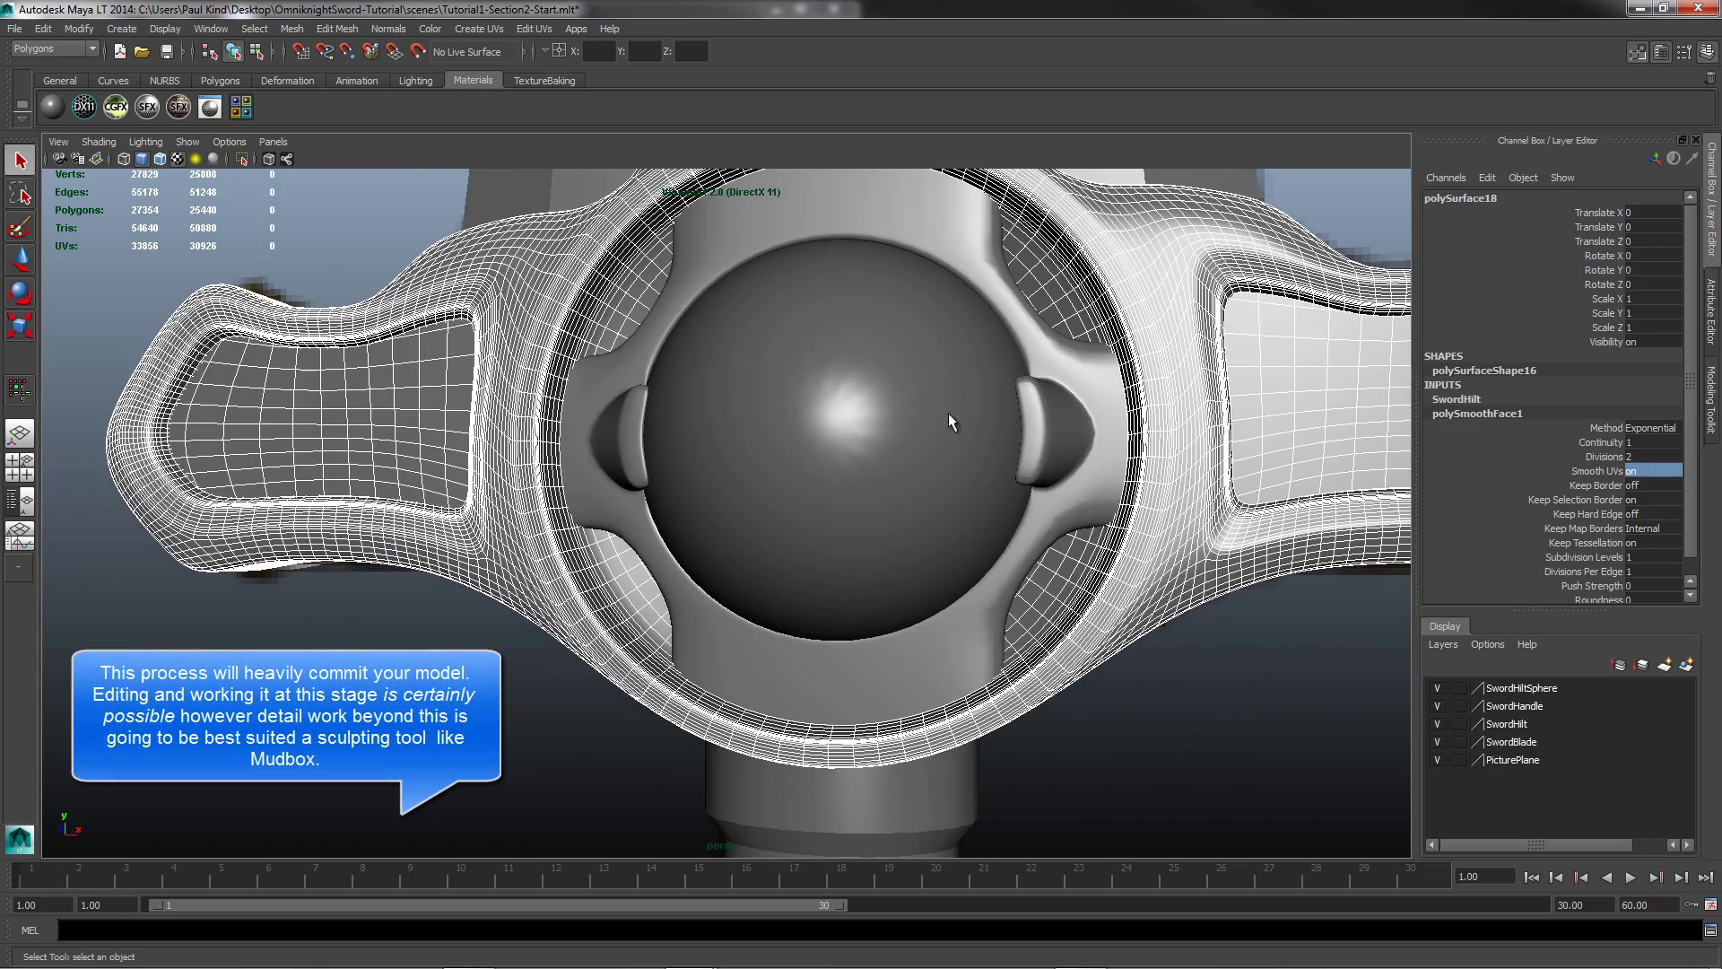
Step: Convert the smooth mesh preview of the inner ring piece around the central sphere to polygons
click(800, 208)
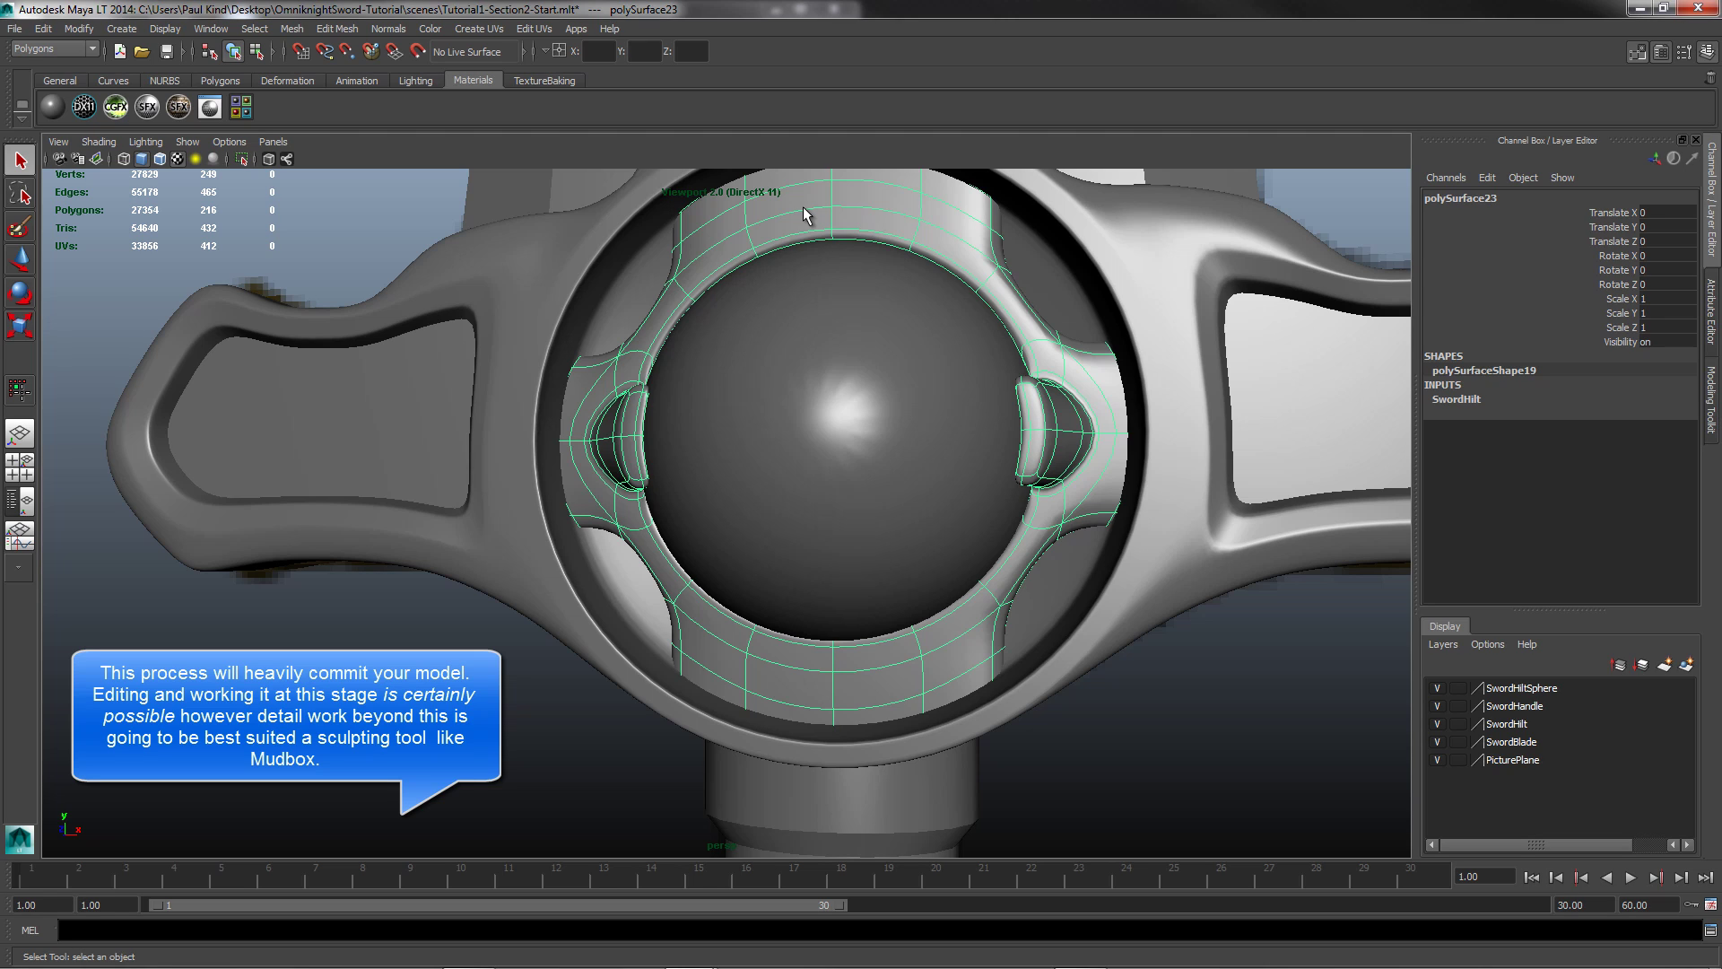
click(77, 29)
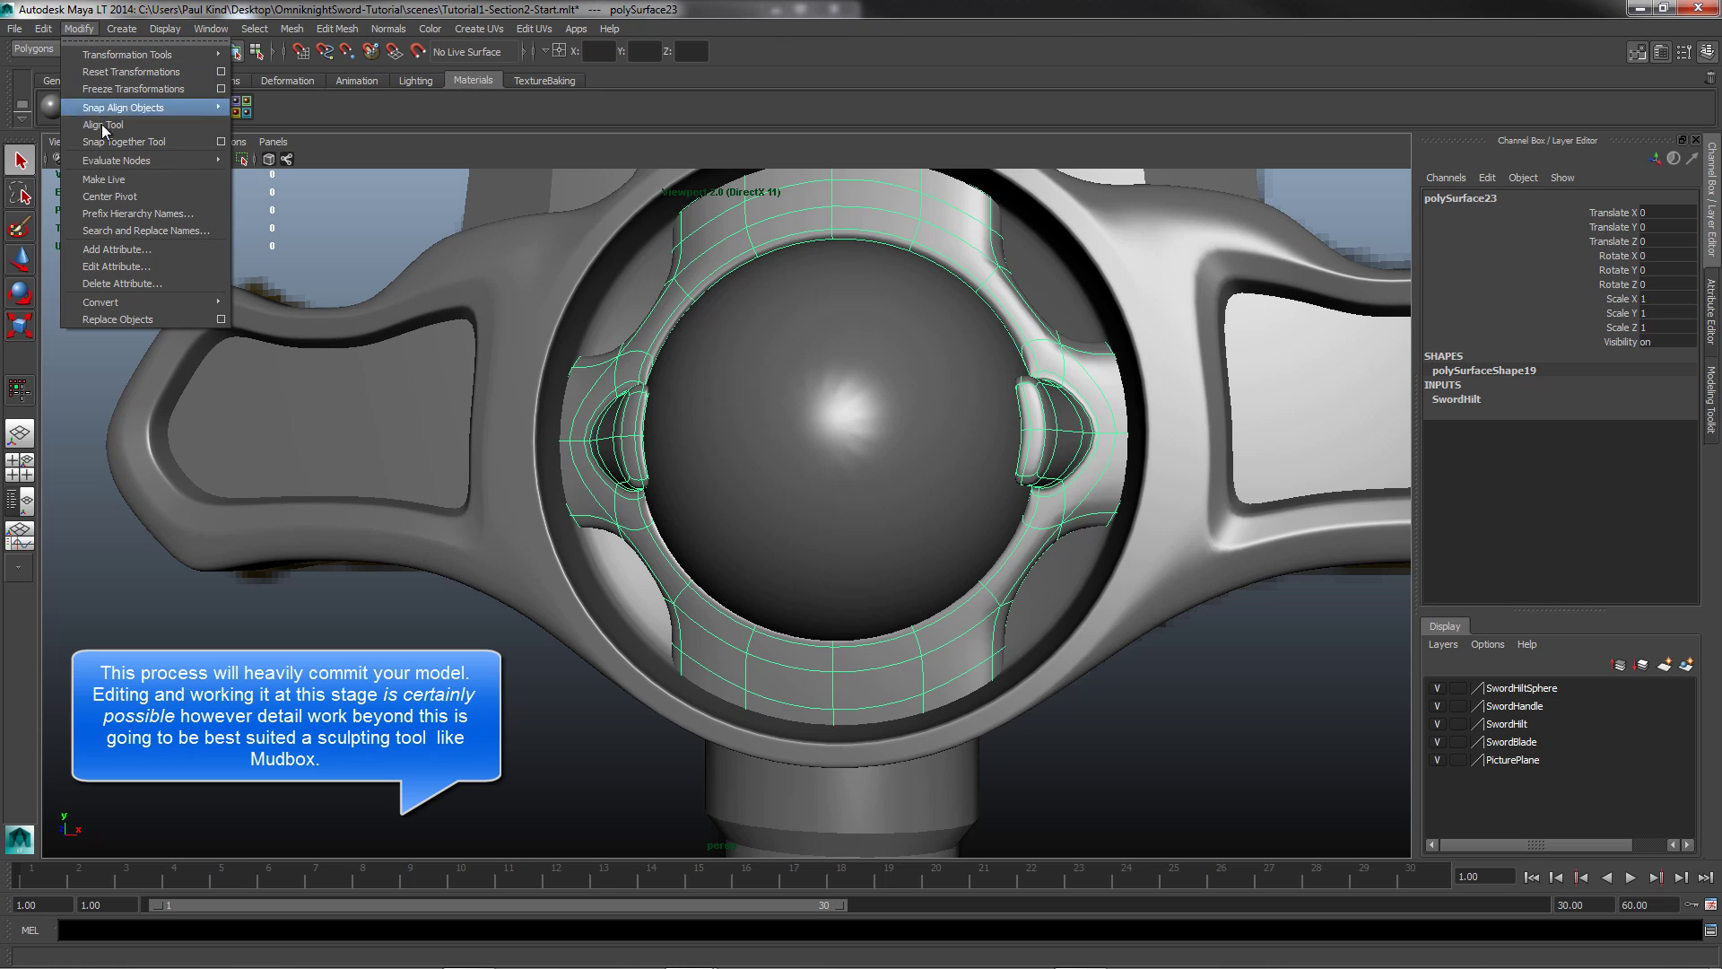
mouse_move(120, 301)
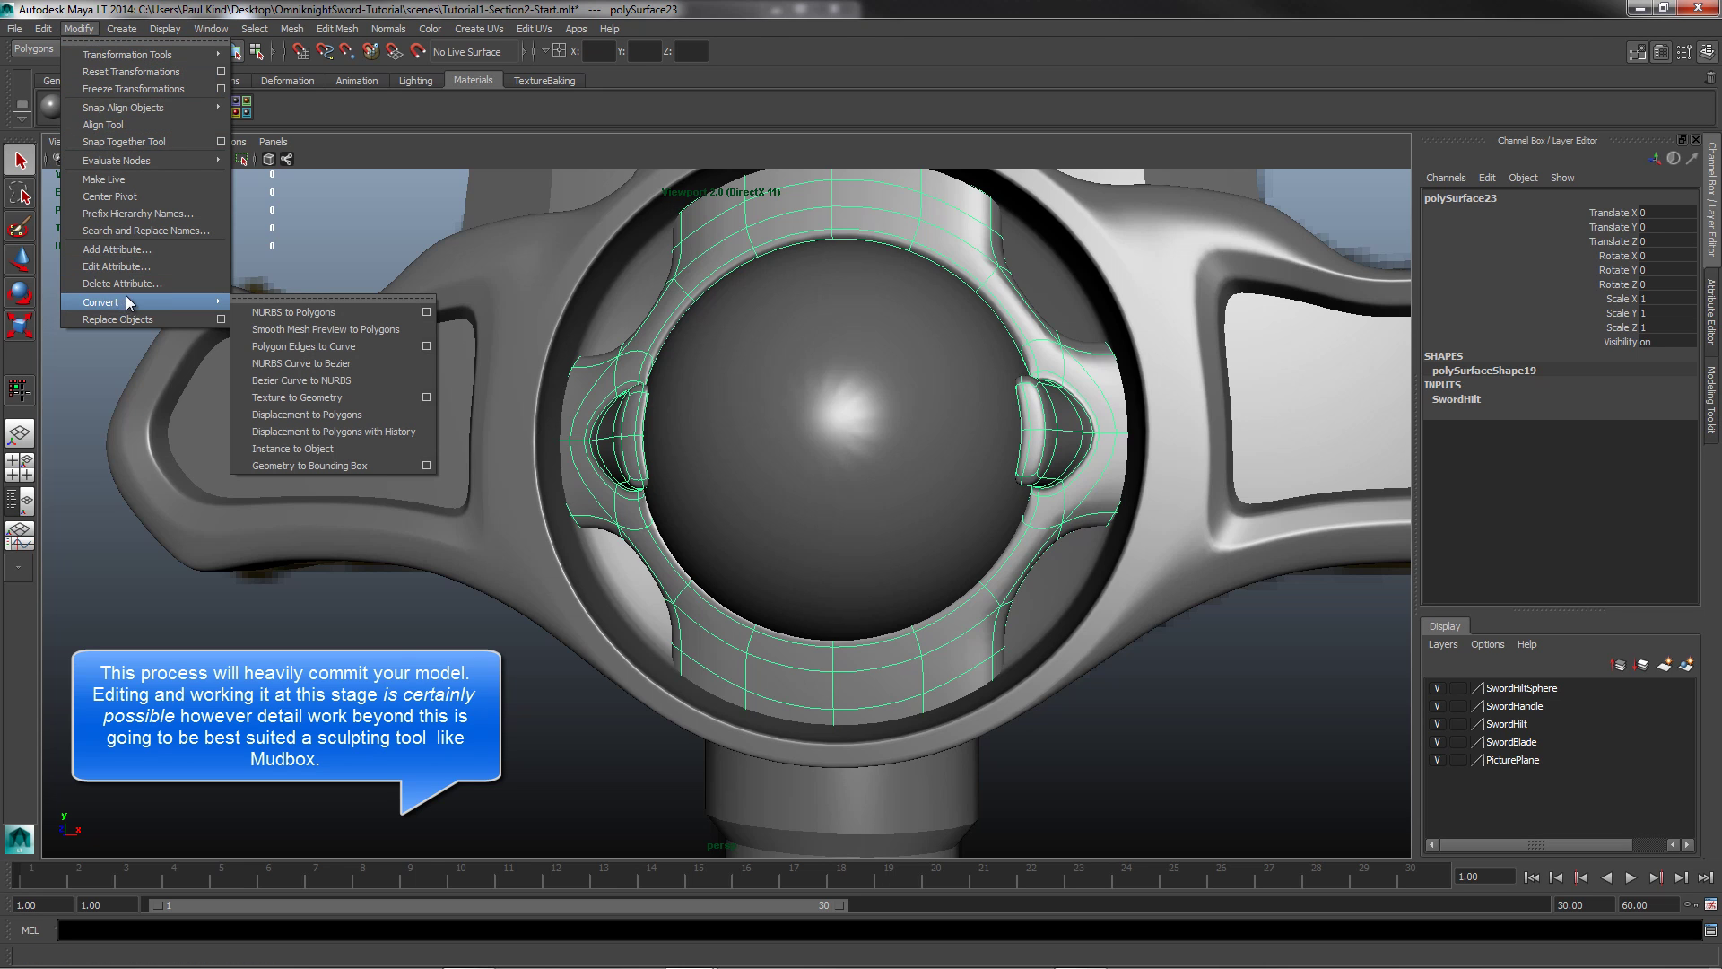
click(282, 328)
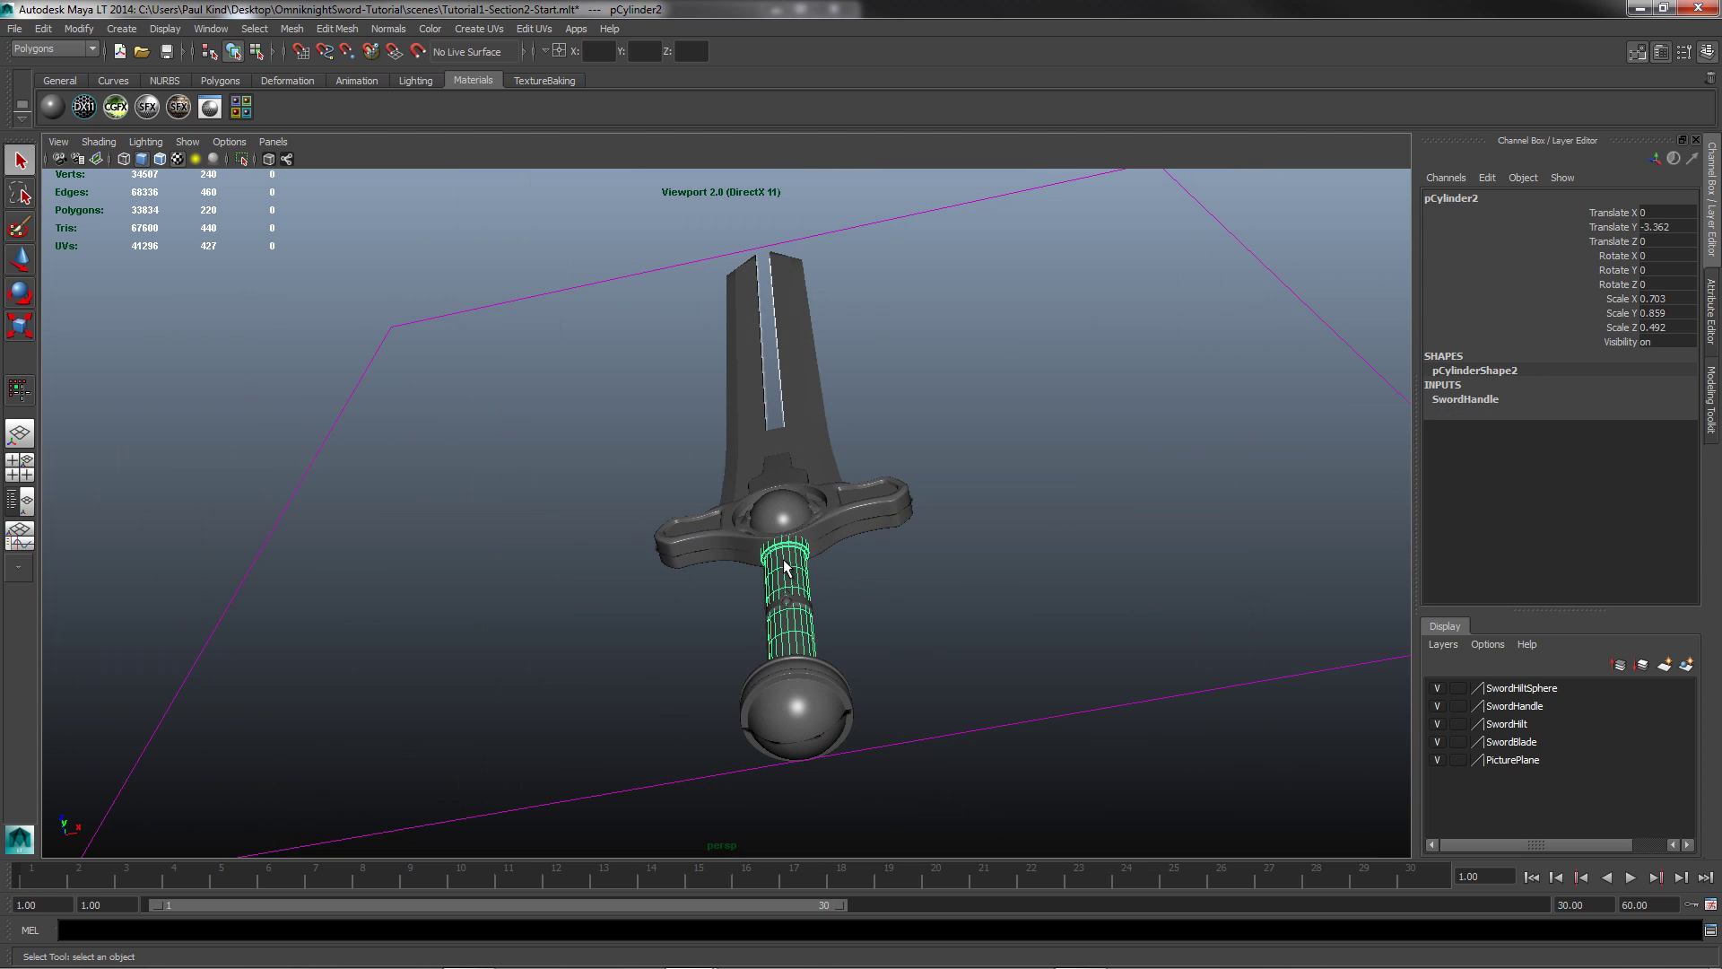
Step: Turn on the smooth mesh preview for the cylindrical sword handle and convert it to polygons
click(79, 28)
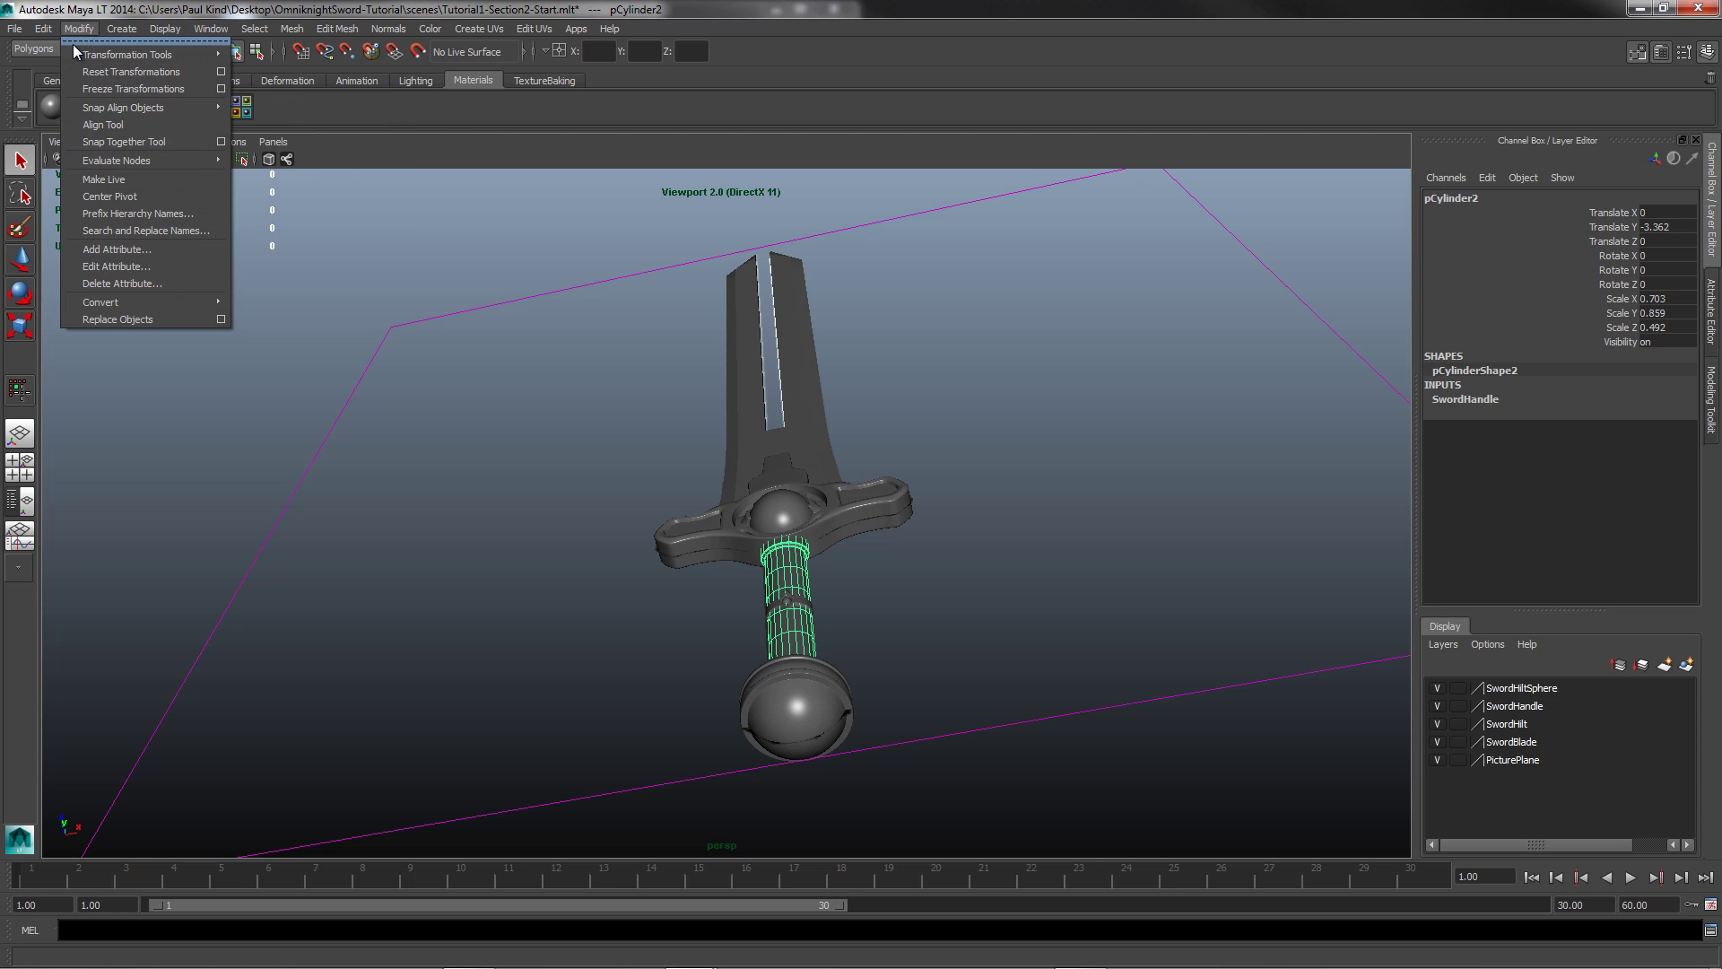
mouse_move(141, 301)
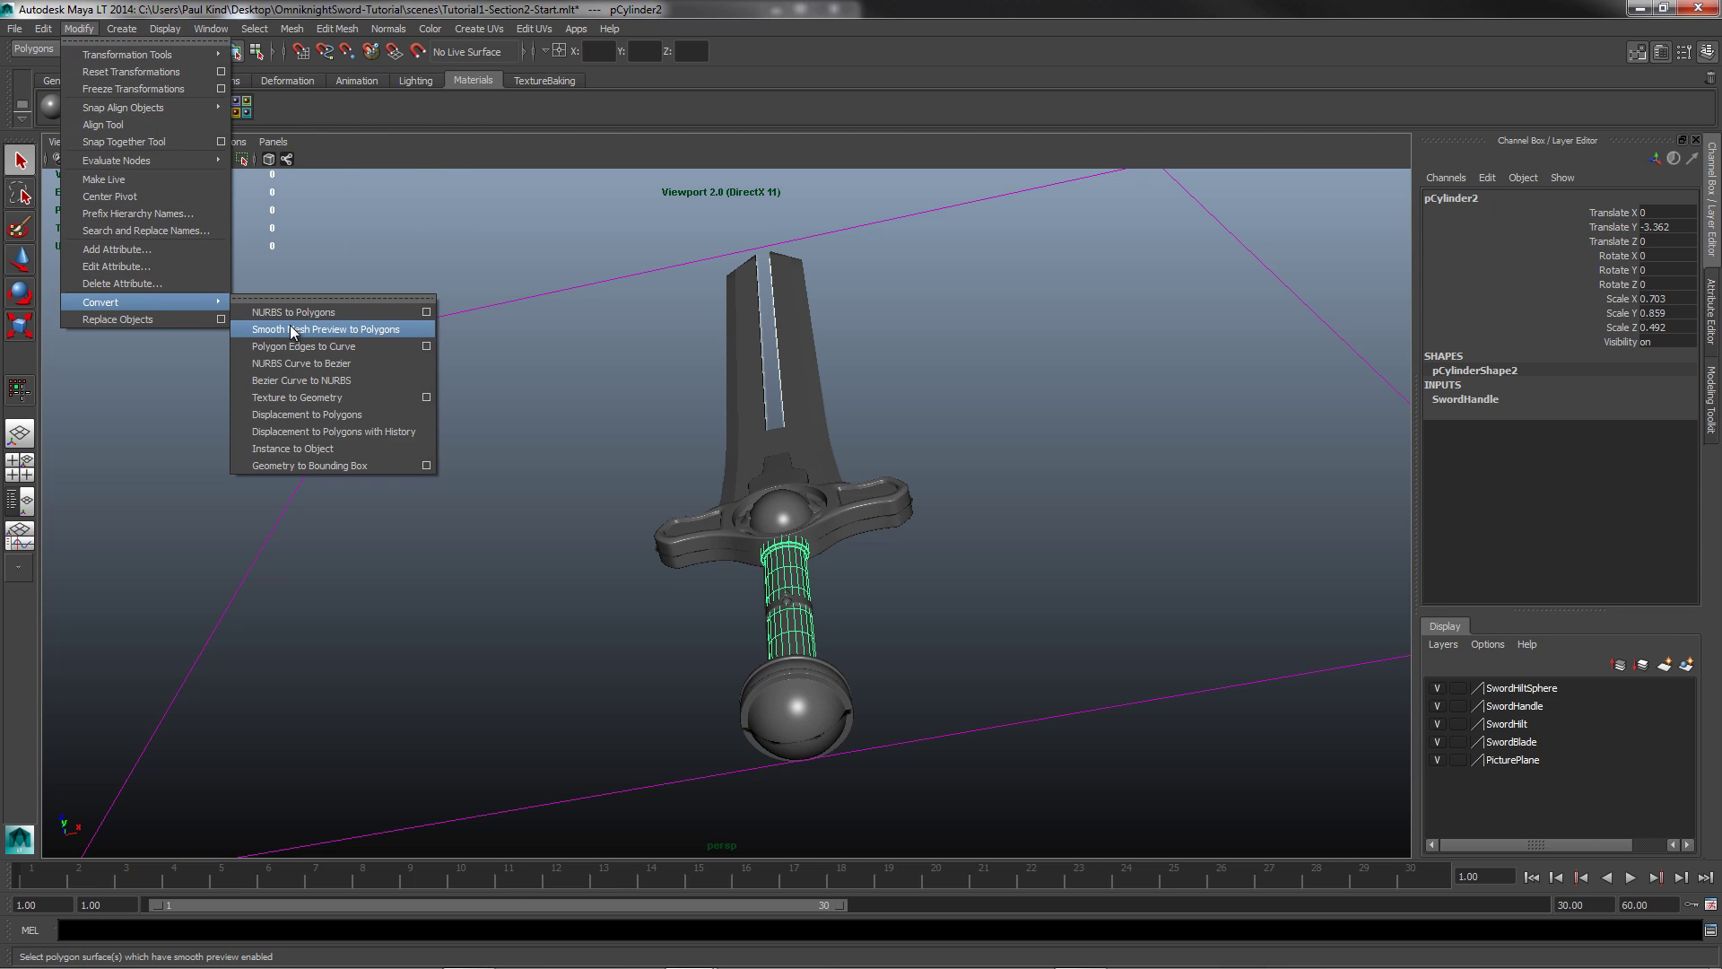
click(292, 330)
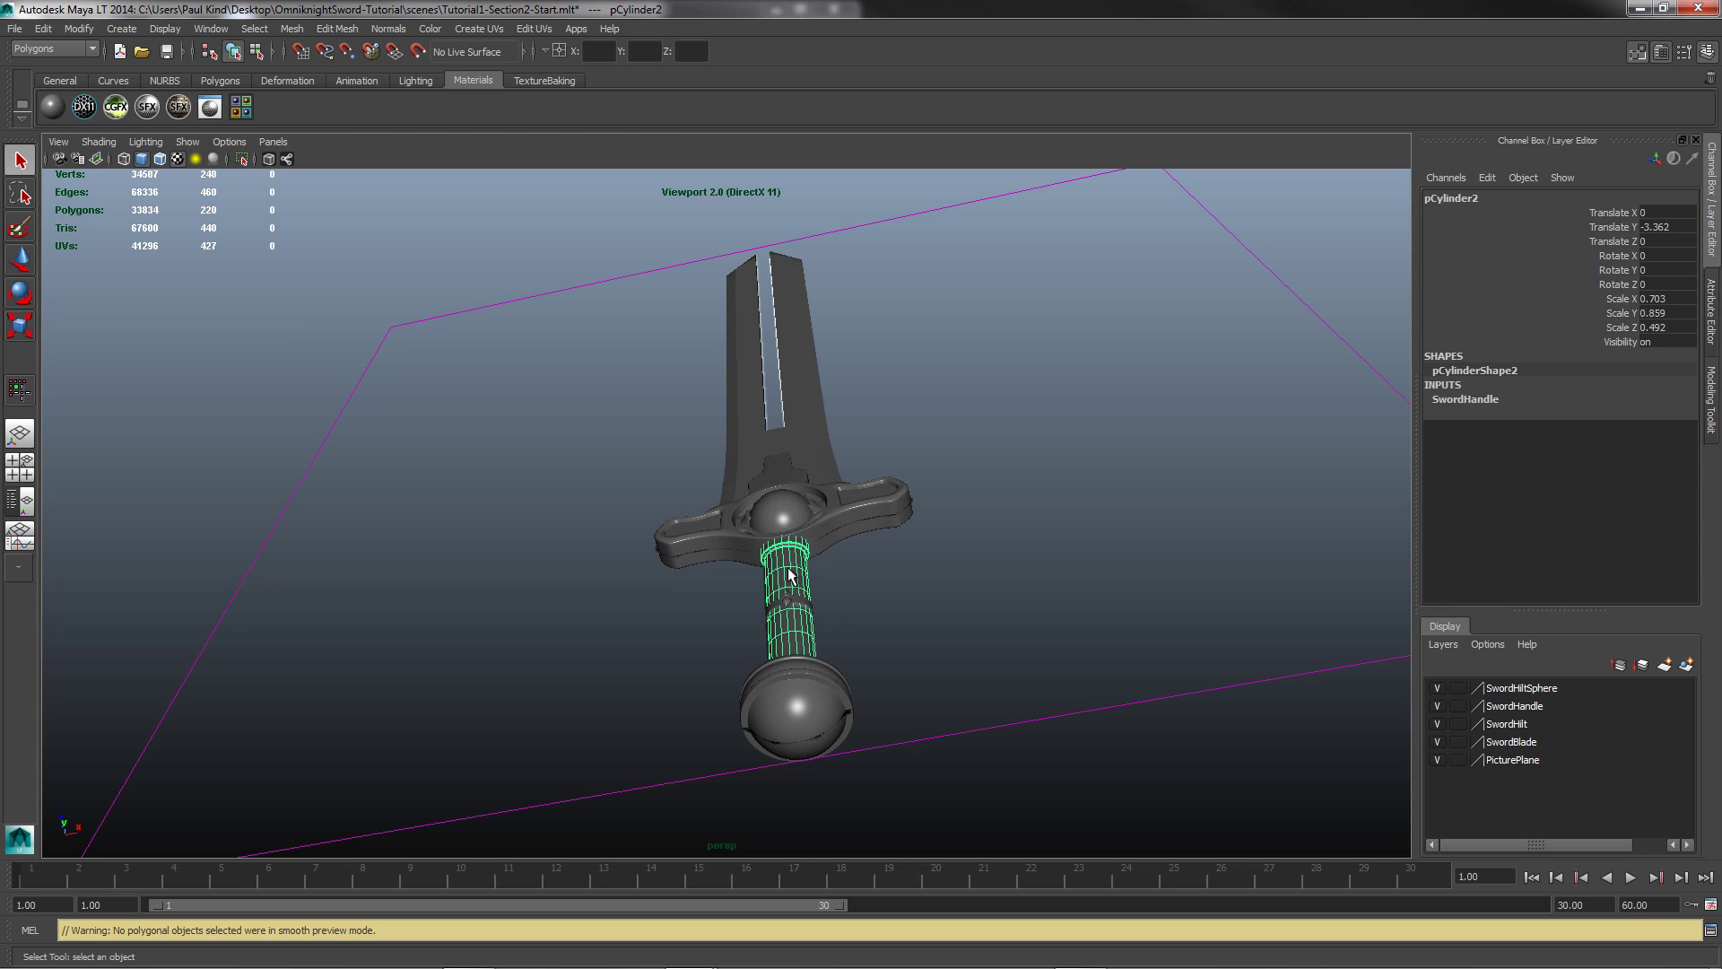
key(3)
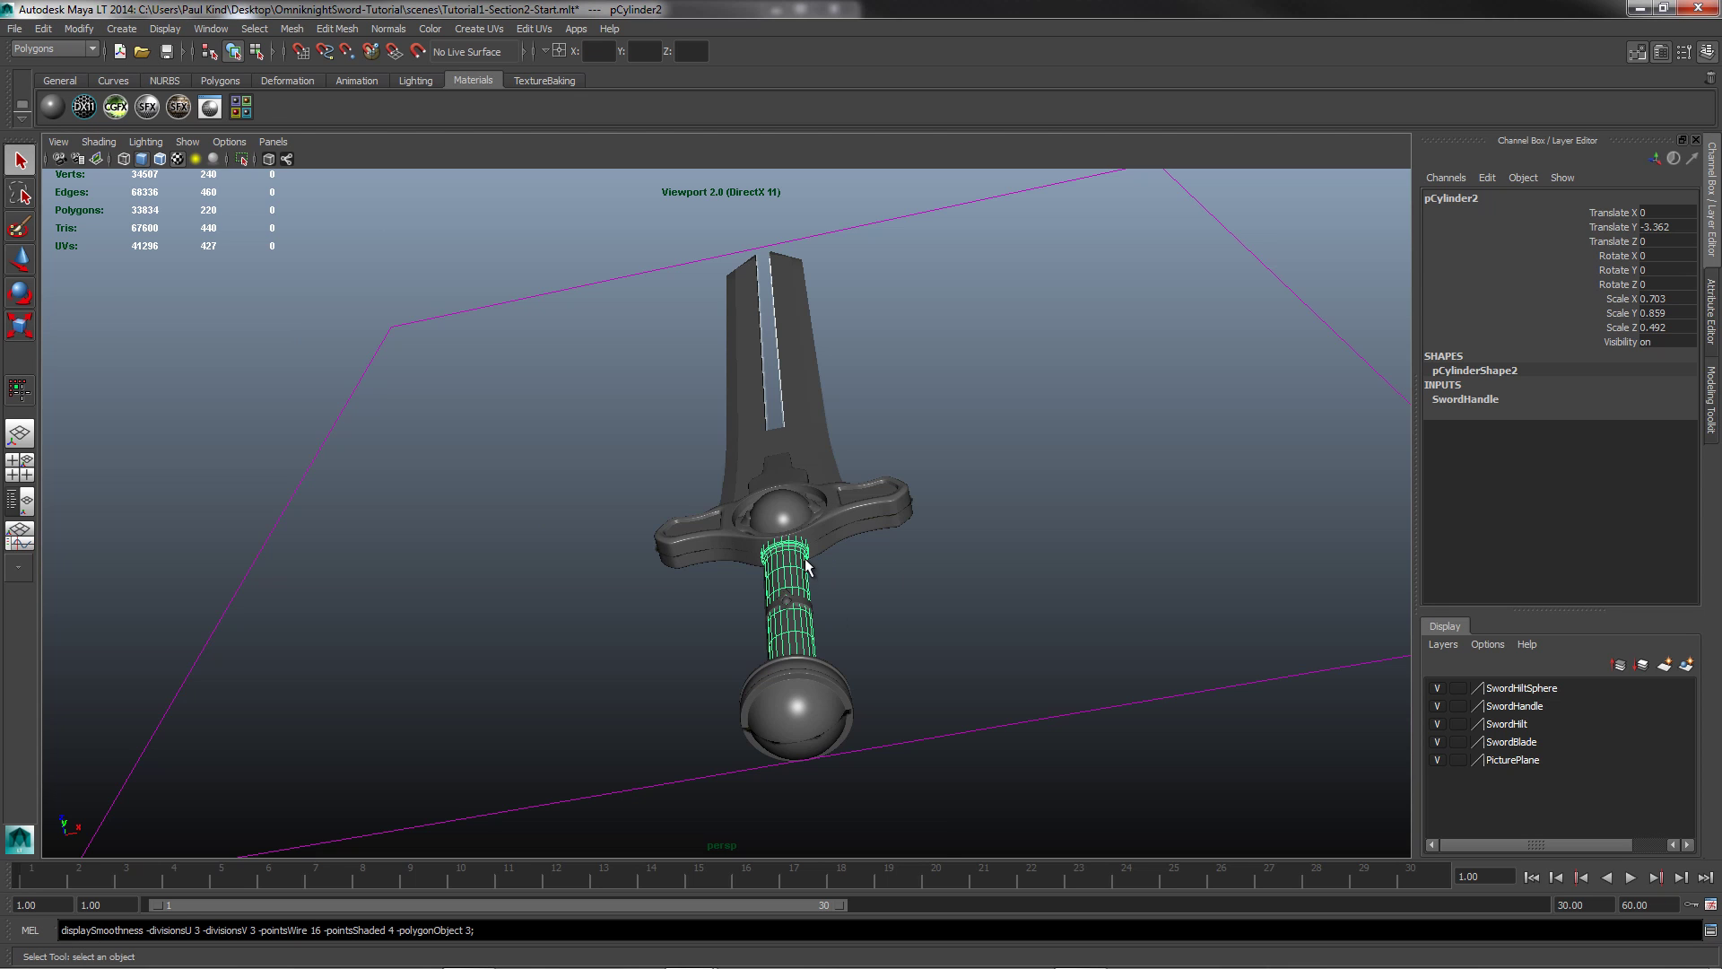
scroll(805, 561, up, 5)
click(77, 28)
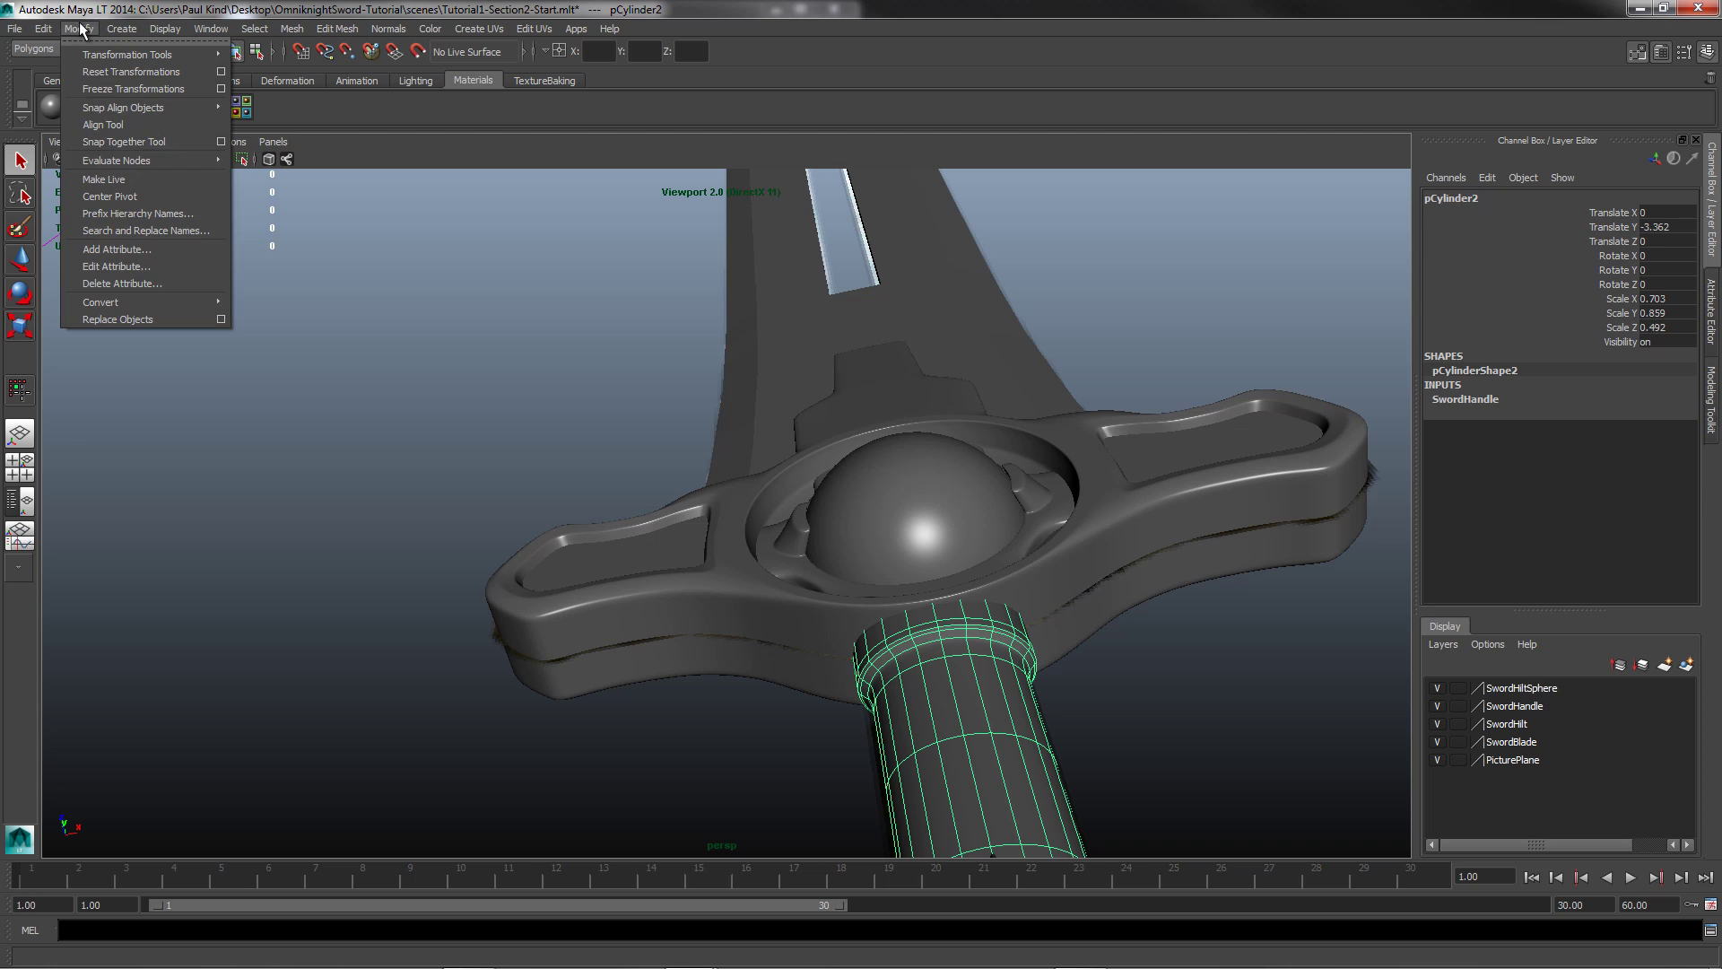
mouse_move(134, 302)
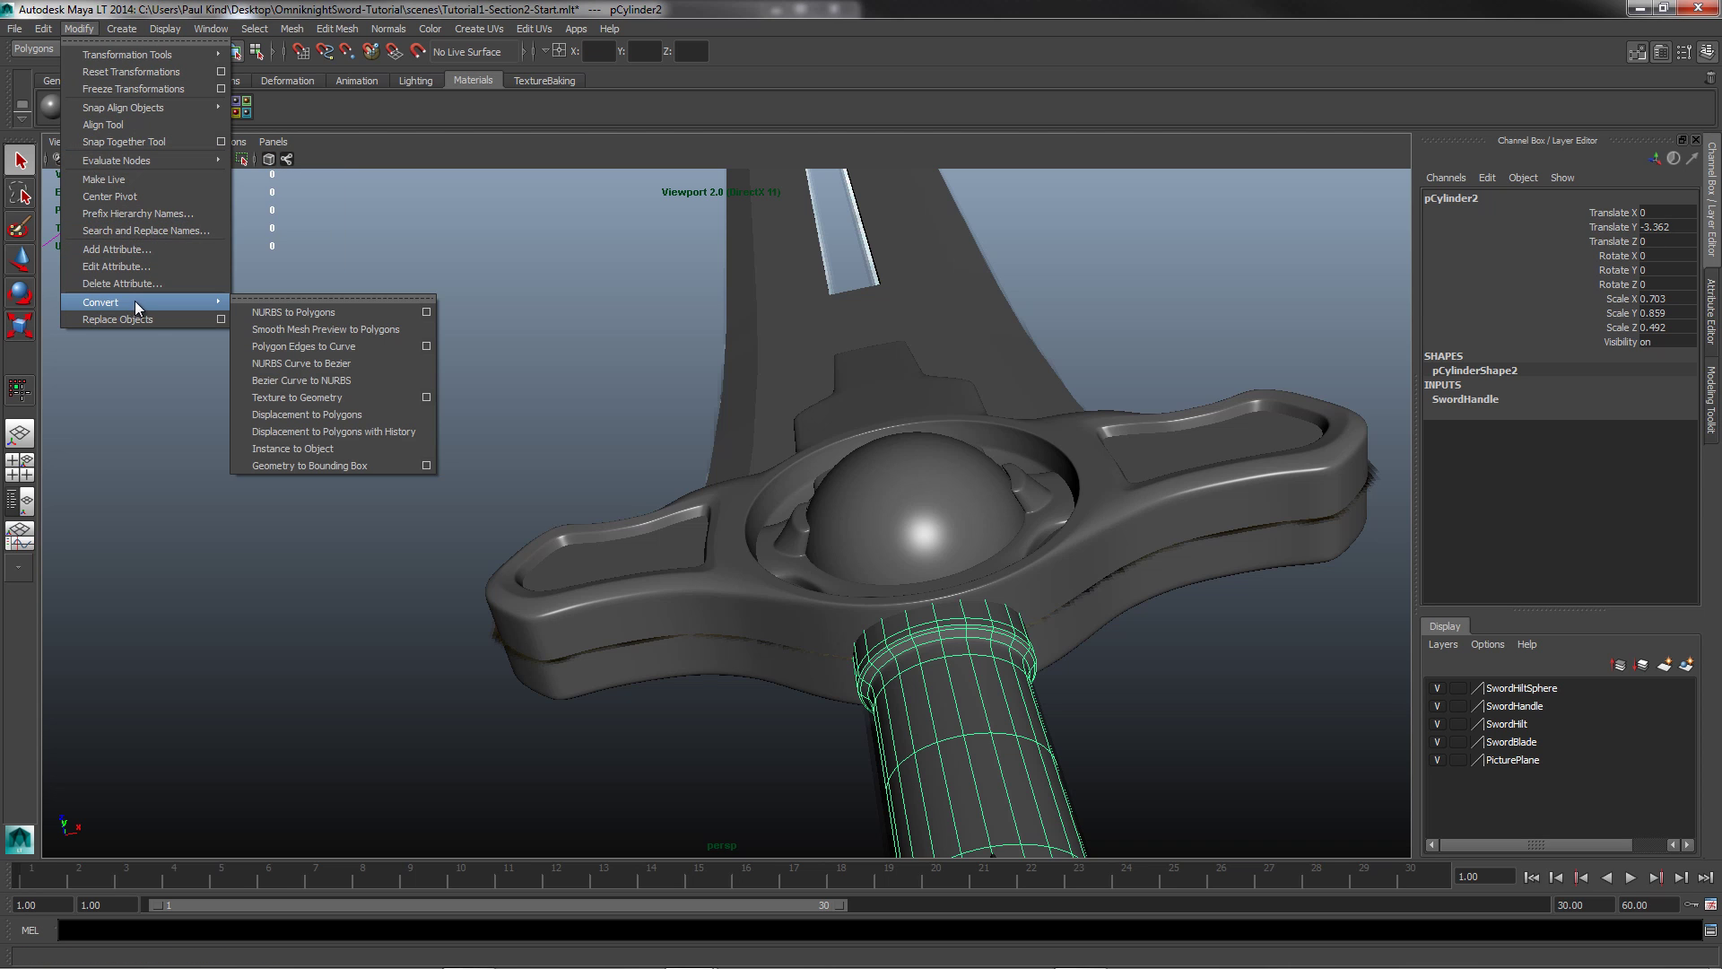
click(280, 327)
Step: Turn on the smooth mesh preview for the spherical pommel and convert it to polygons
scroll(800, 655, down, 5)
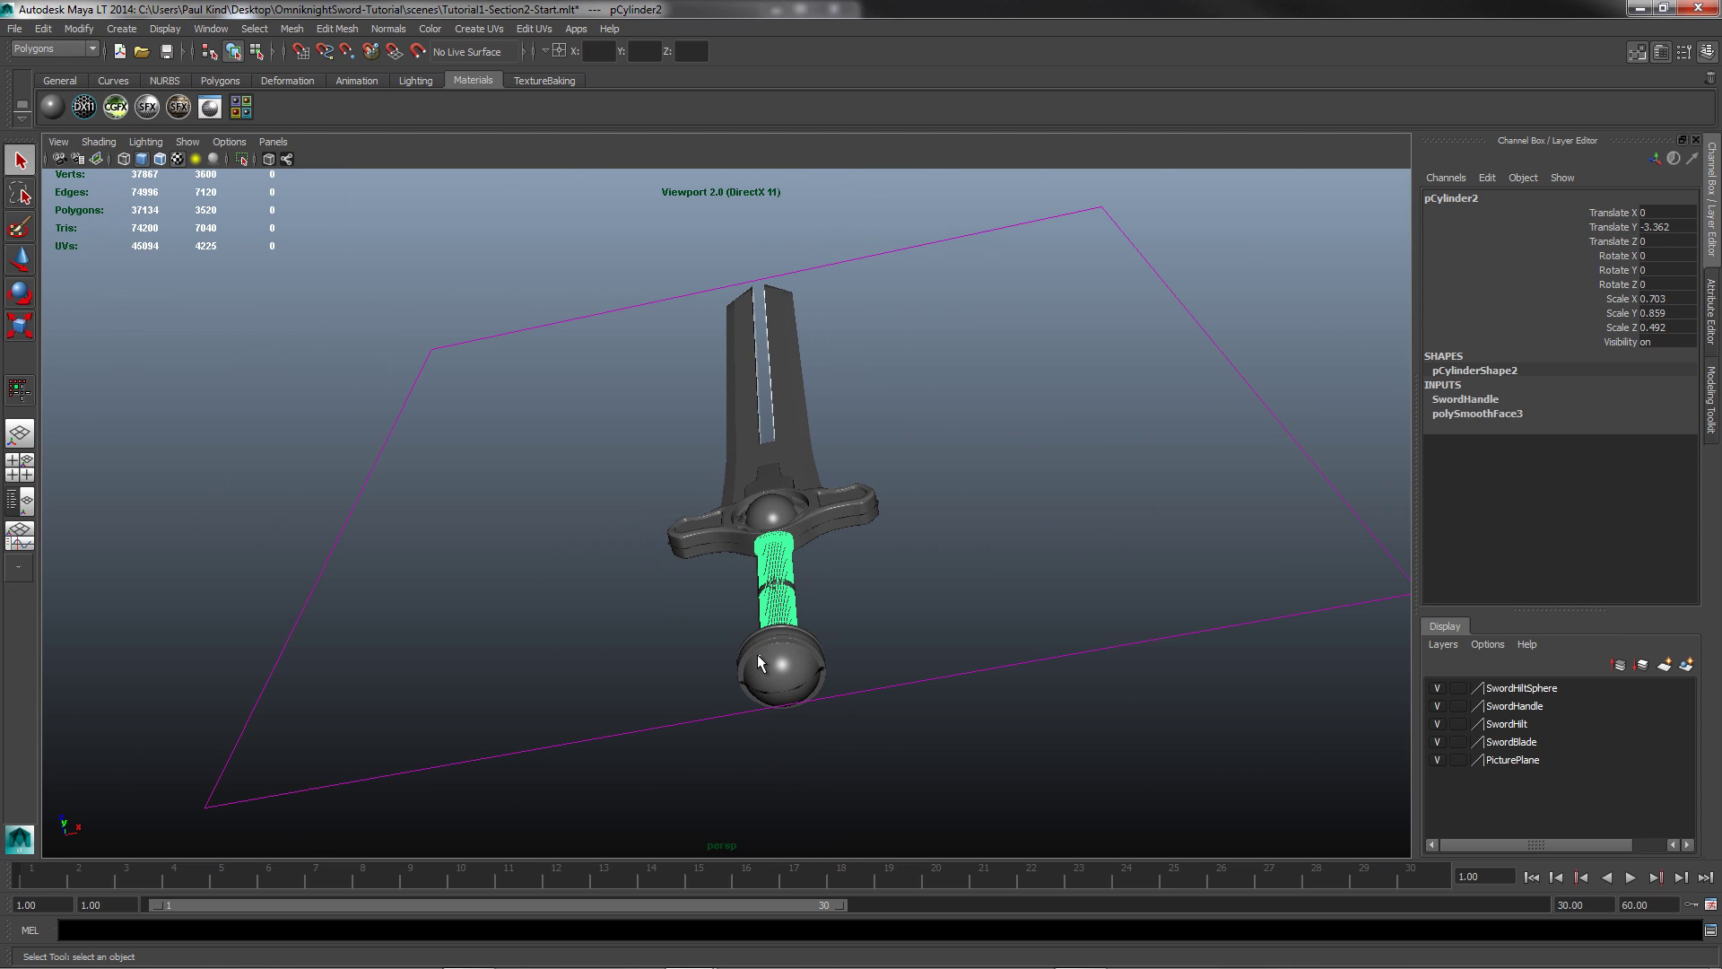
click(758, 656)
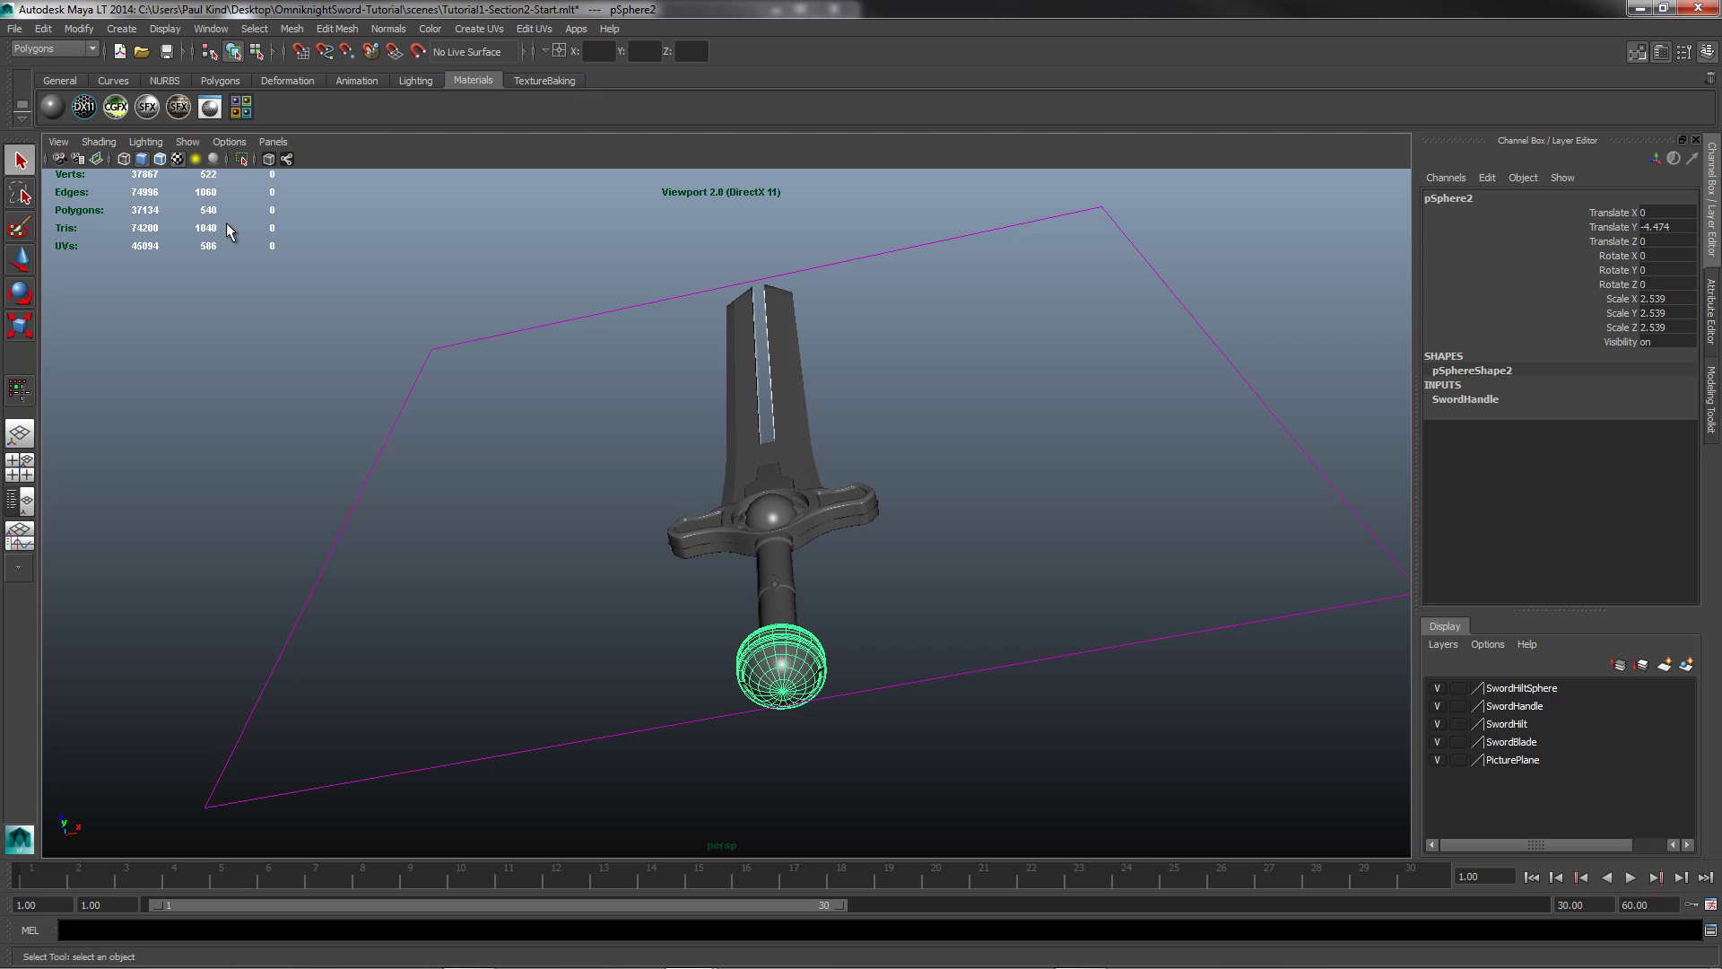
click(79, 28)
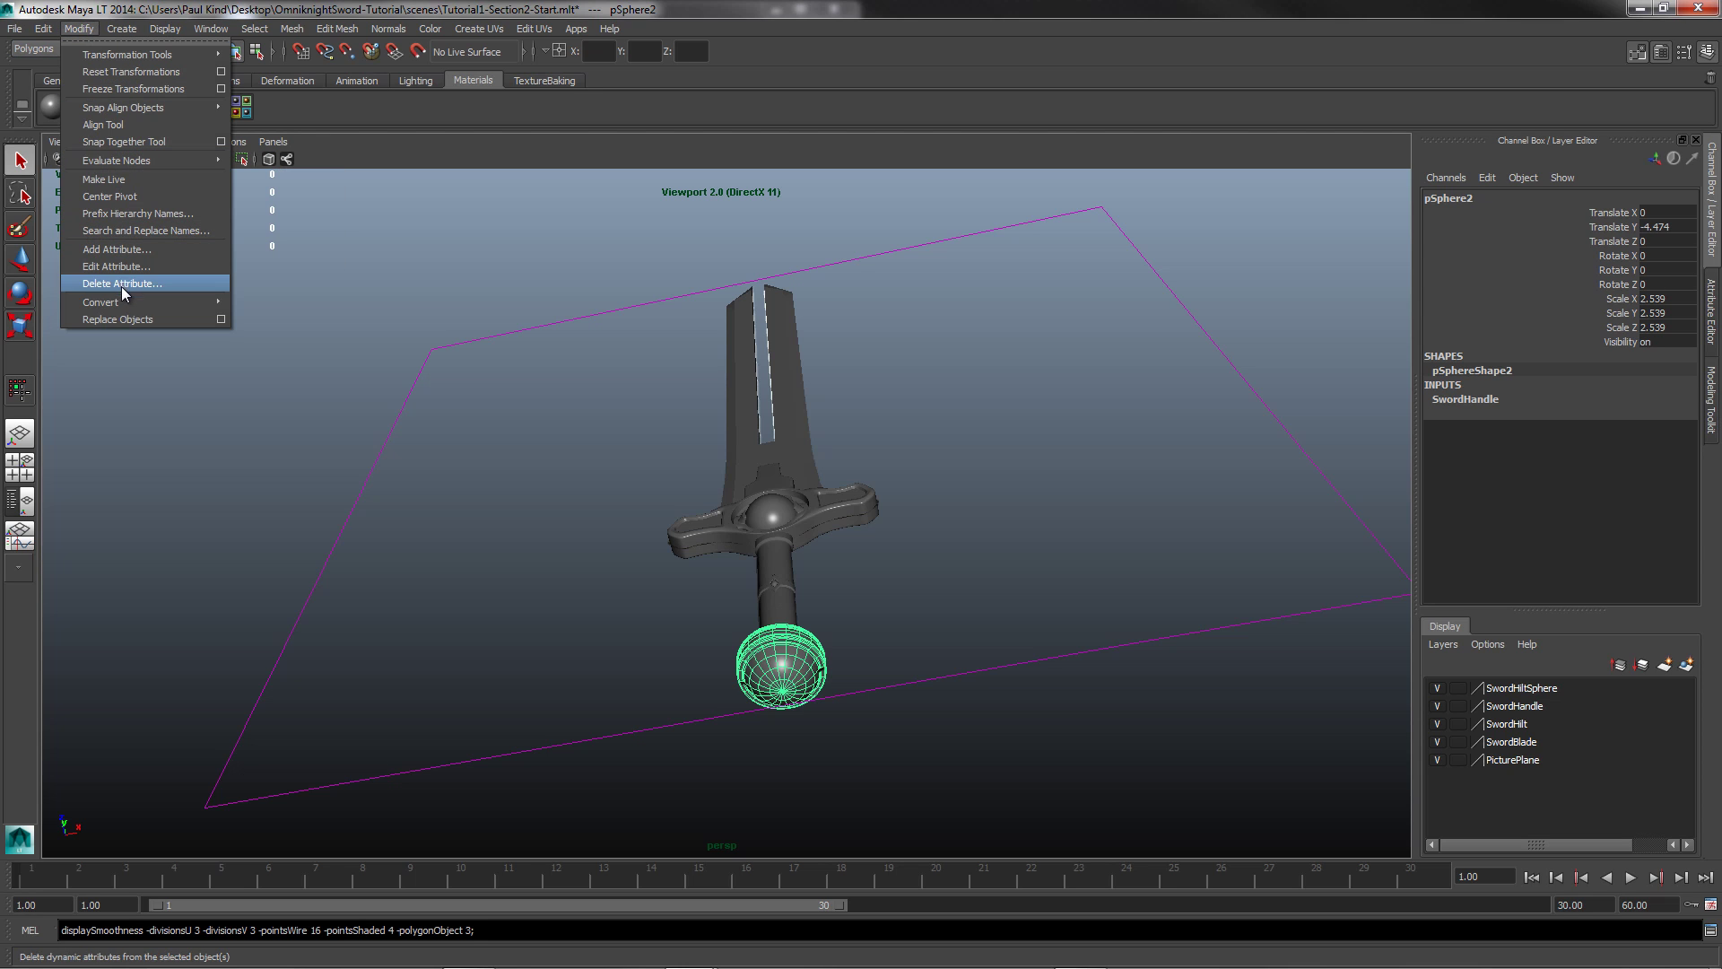
mouse_move(170, 299)
click(310, 332)
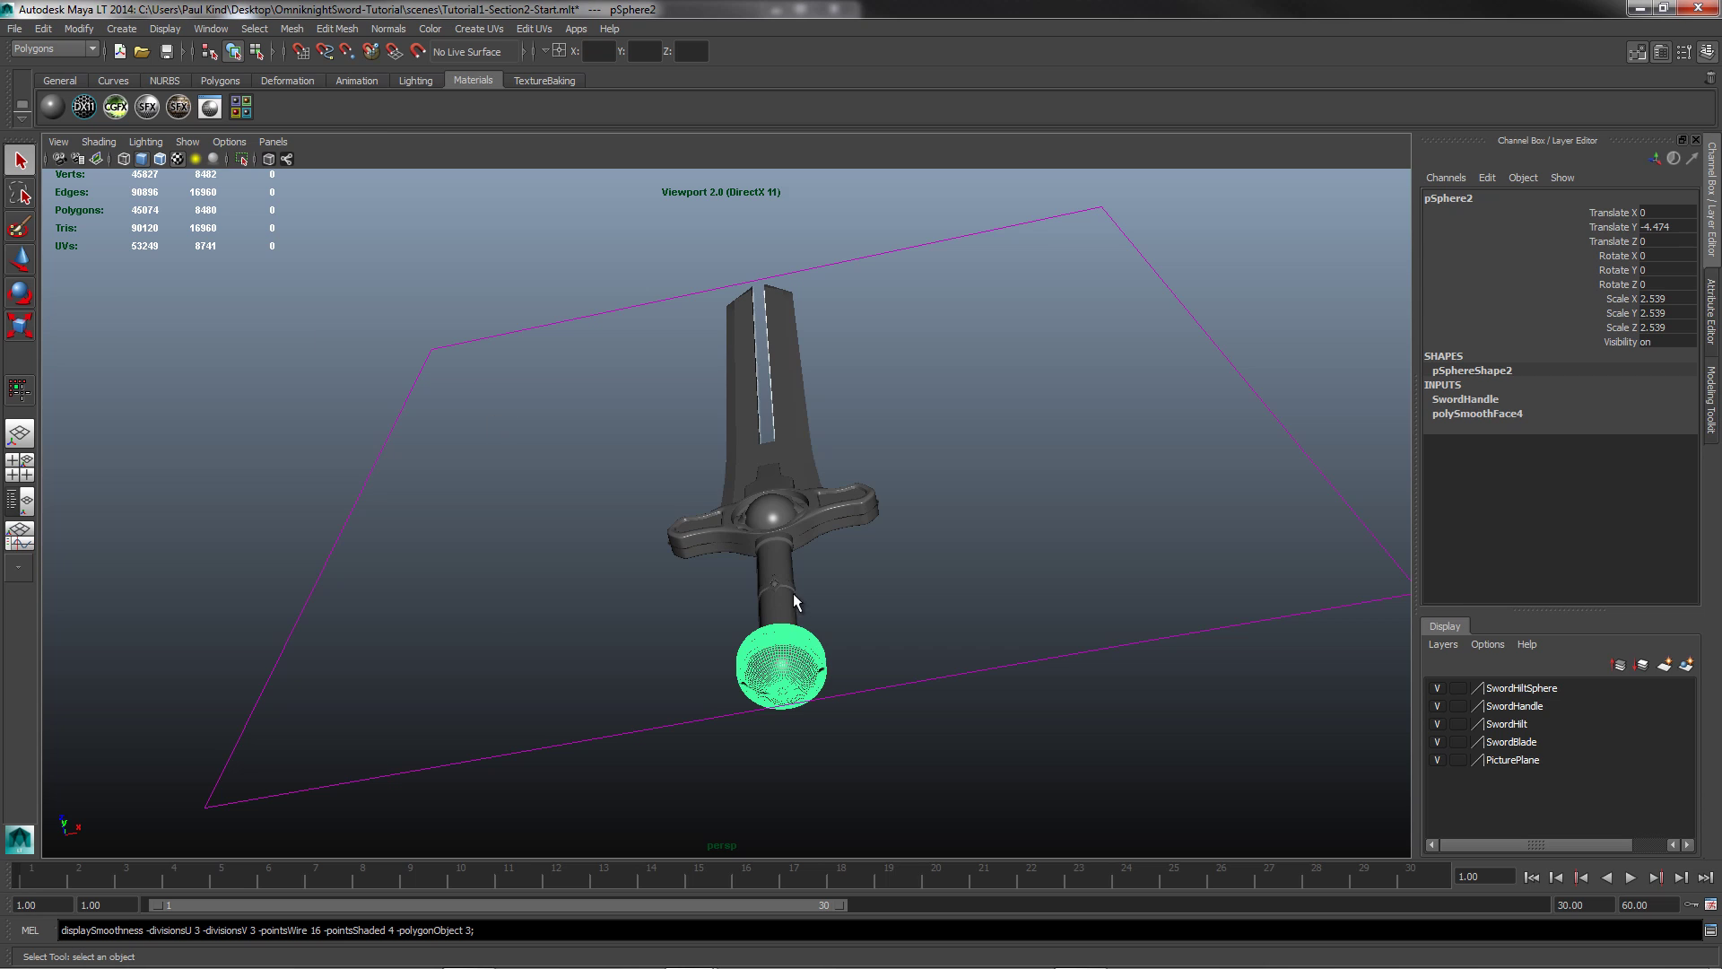
Step: Turn on the smooth mesh preview for the ornamental band around the middle of the handle and convert it to polygons
click(773, 579)
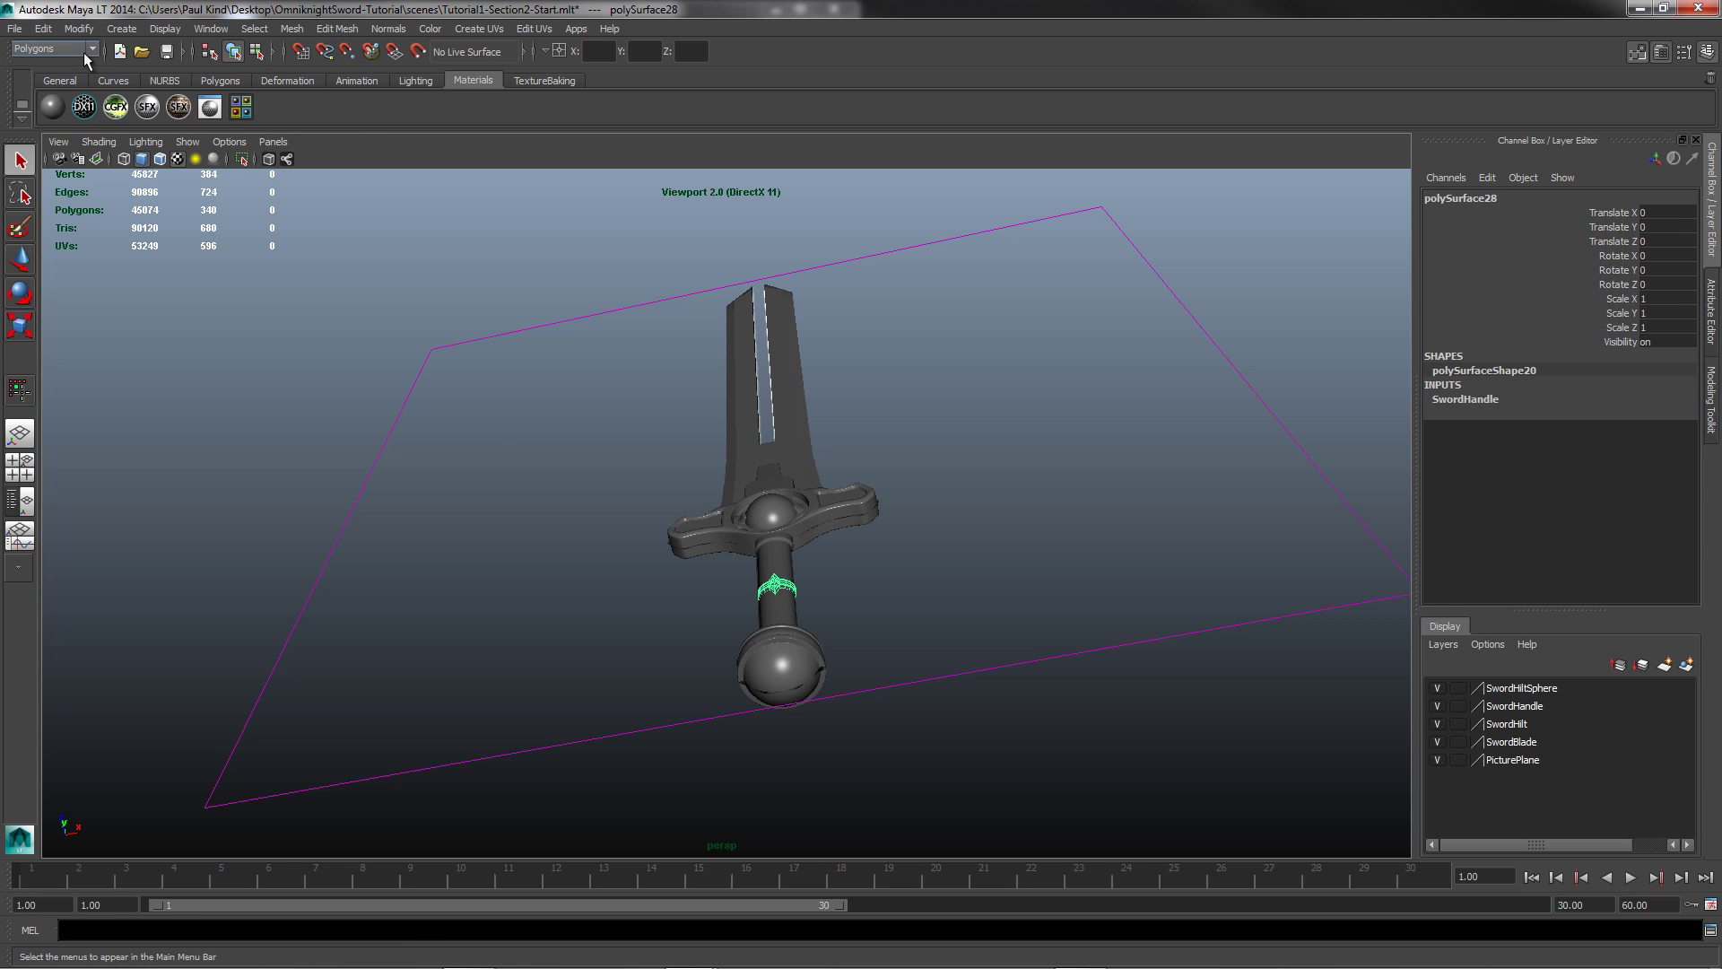
click(79, 29)
mouse_move(106, 166)
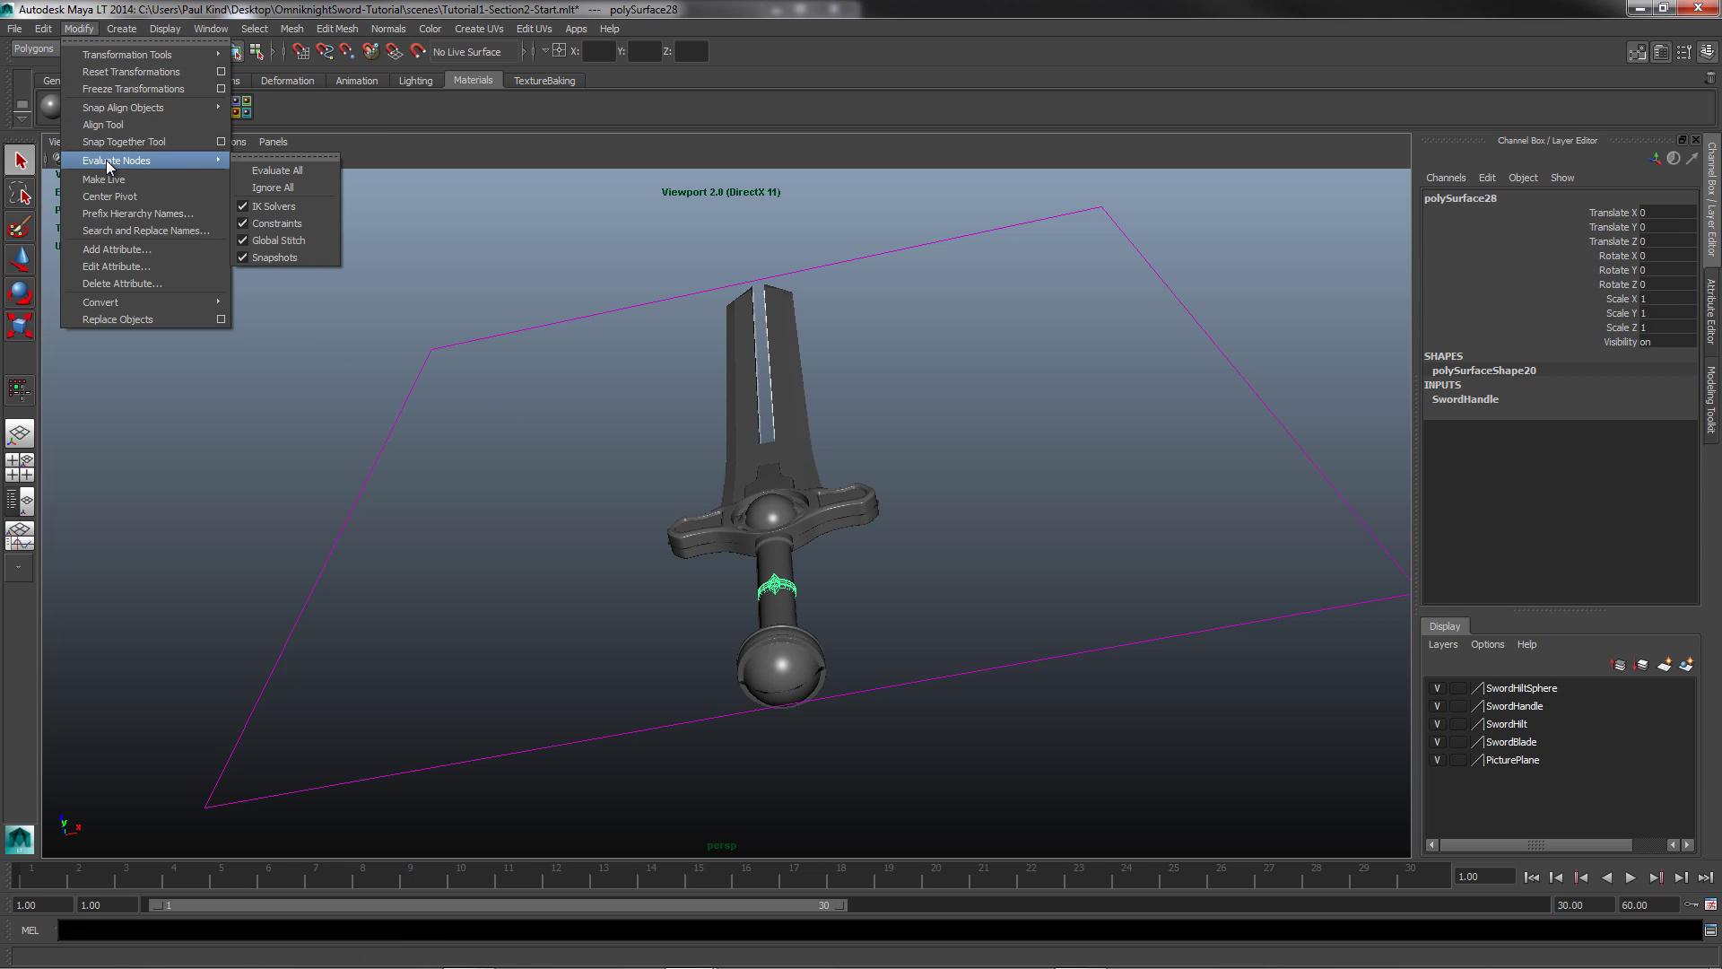
click(121, 29)
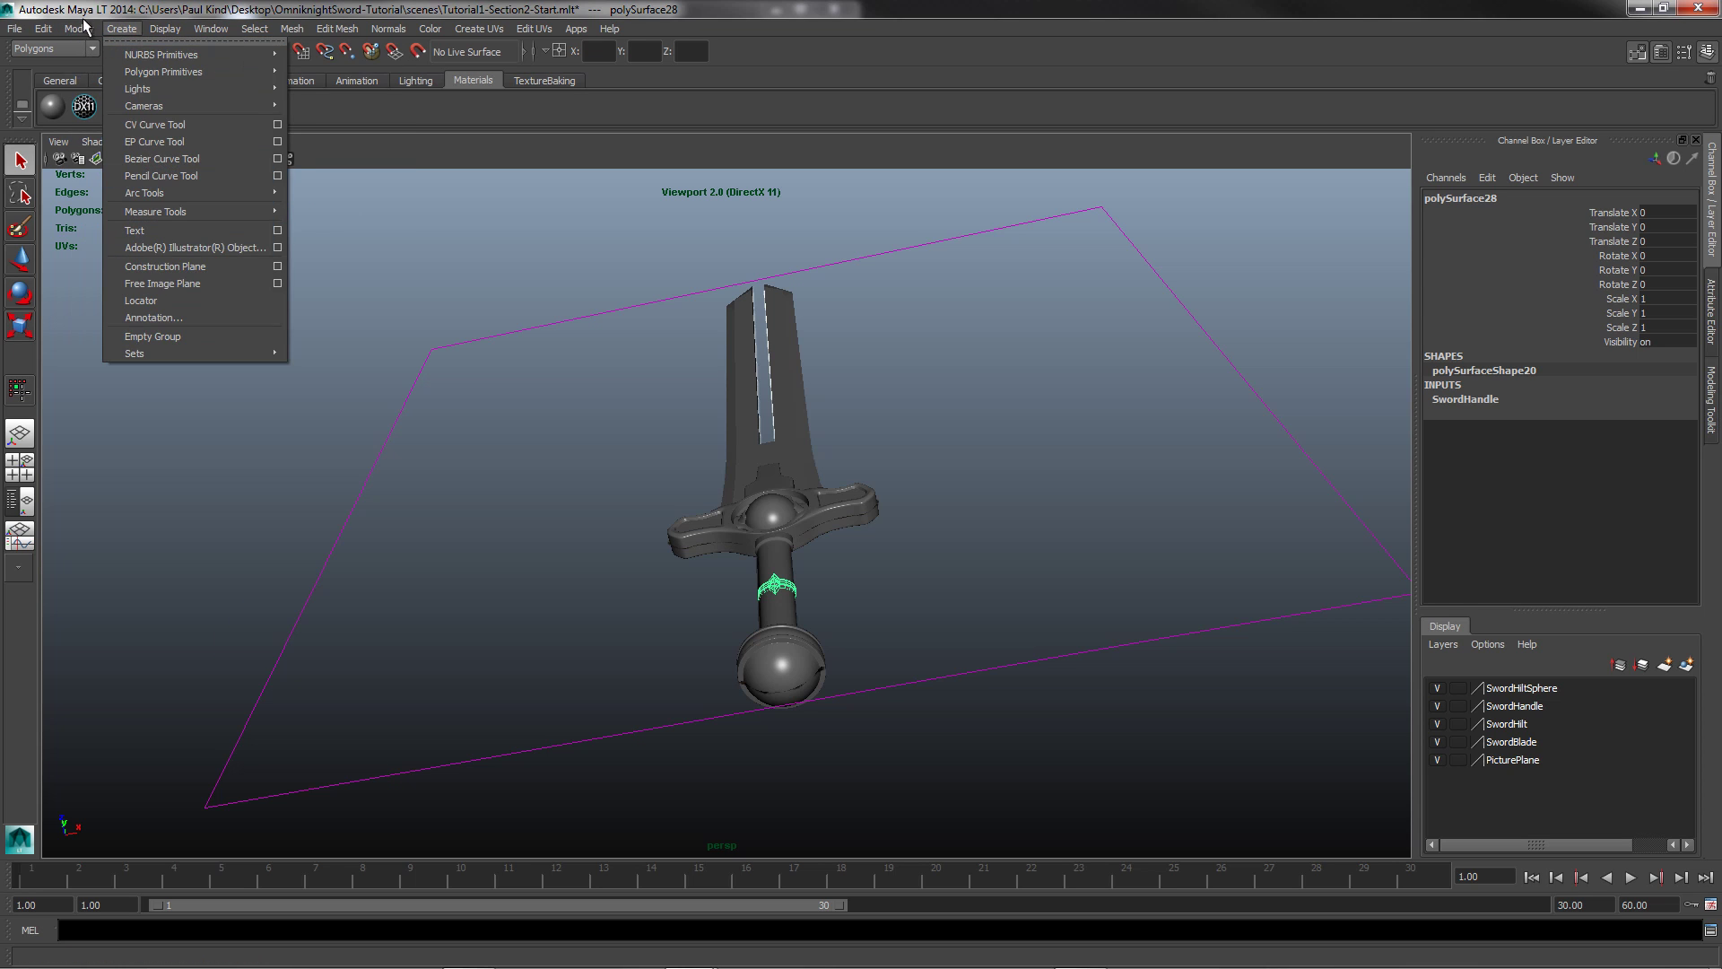
mouse_move(83, 25)
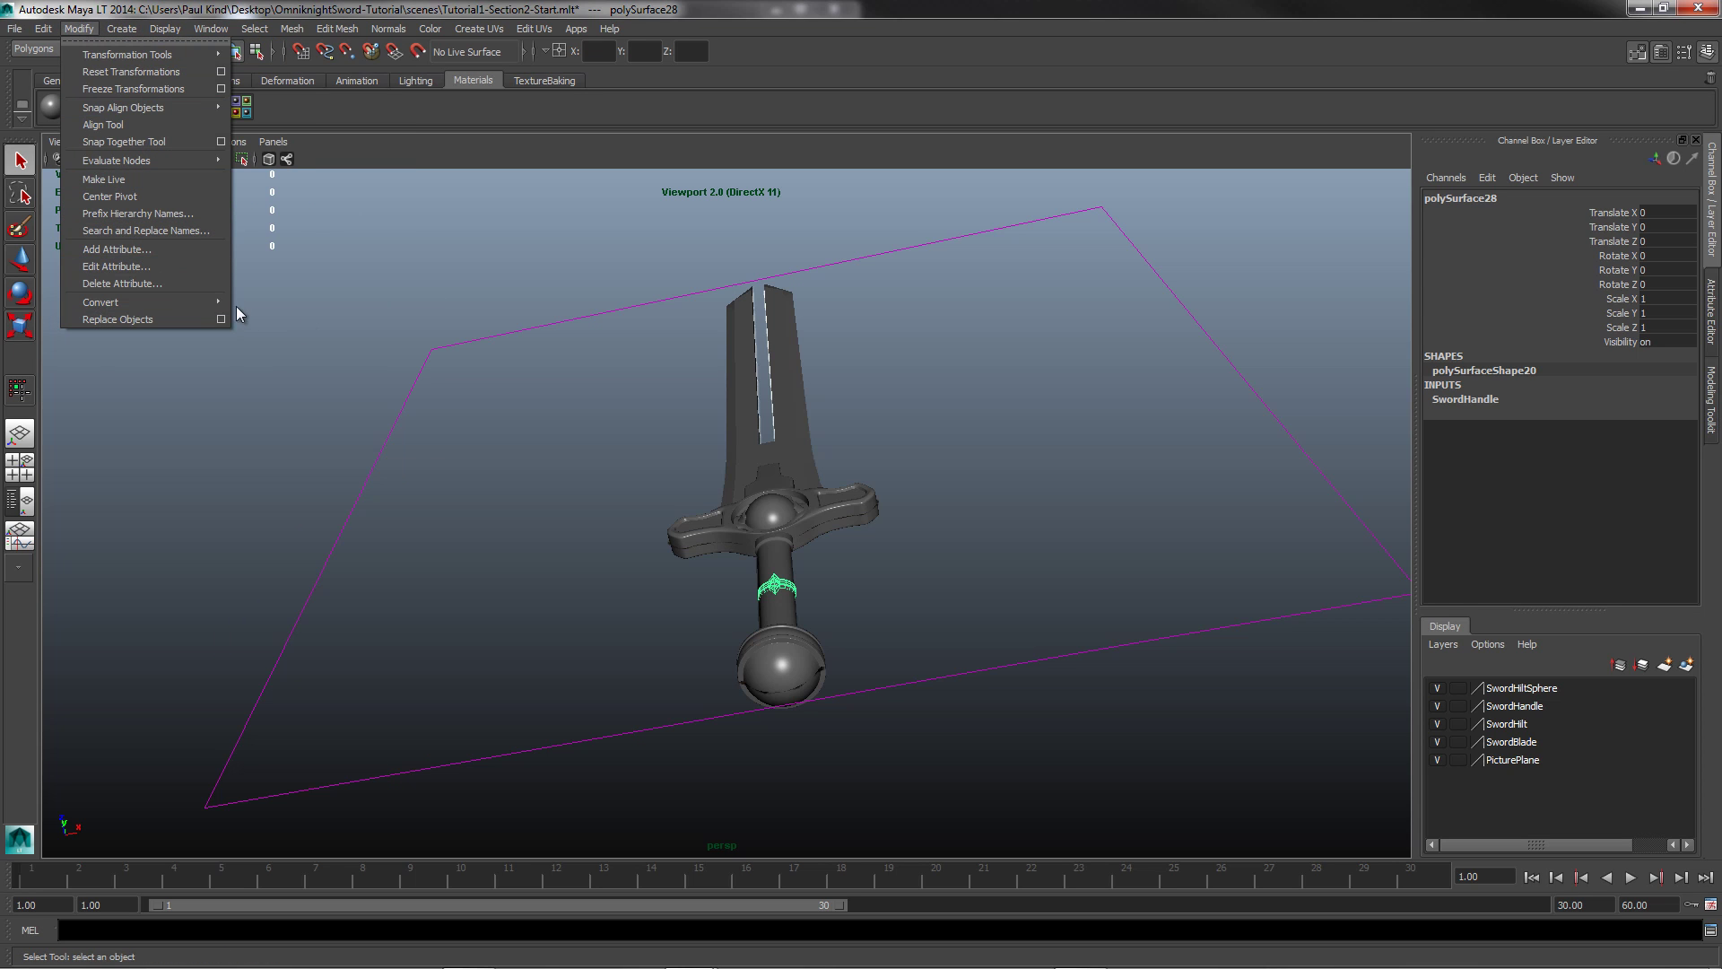
mouse_move(213, 302)
click(263, 330)
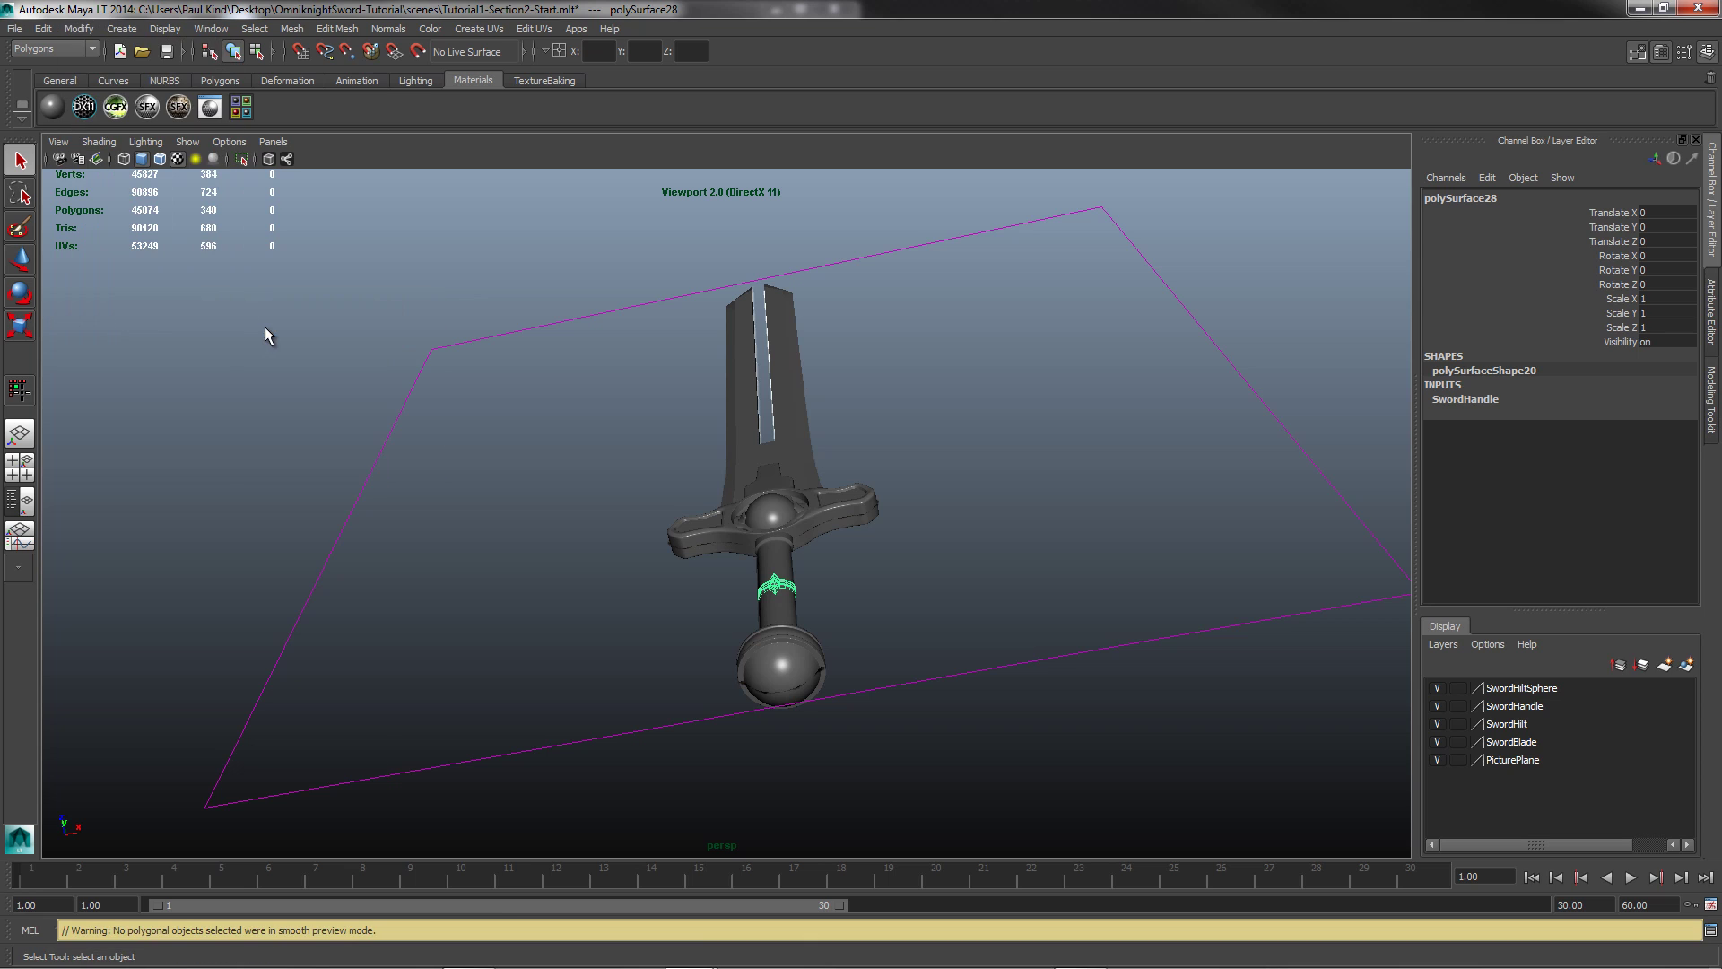
key(3)
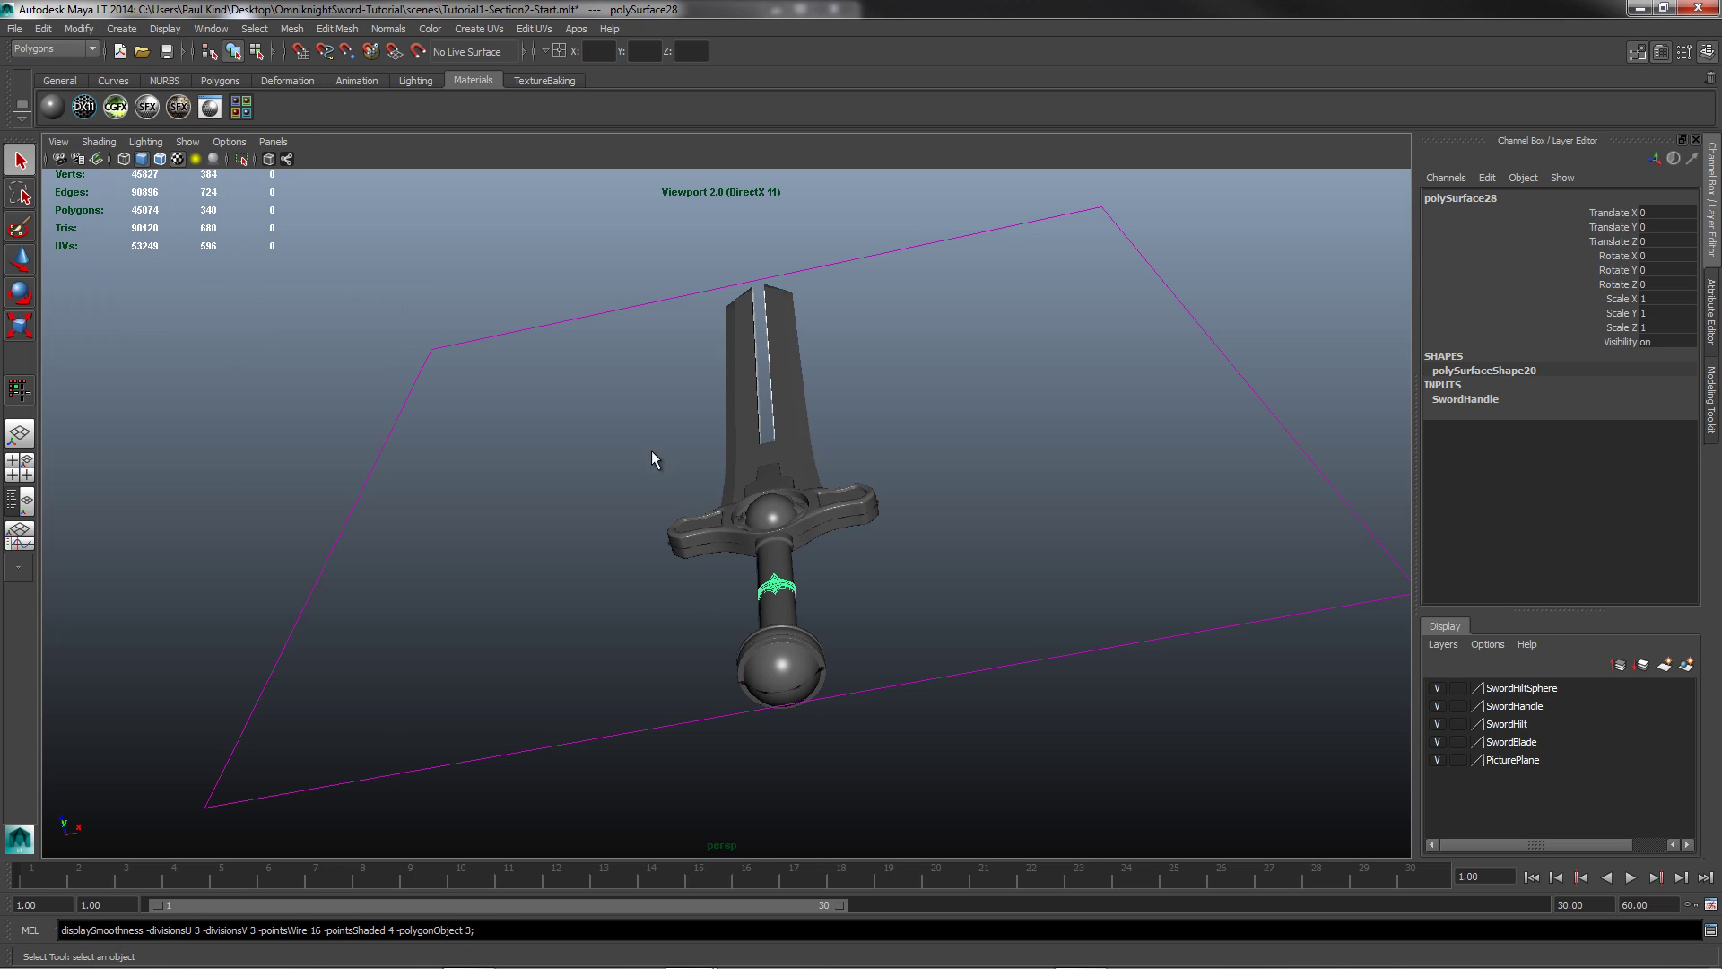
click(79, 29)
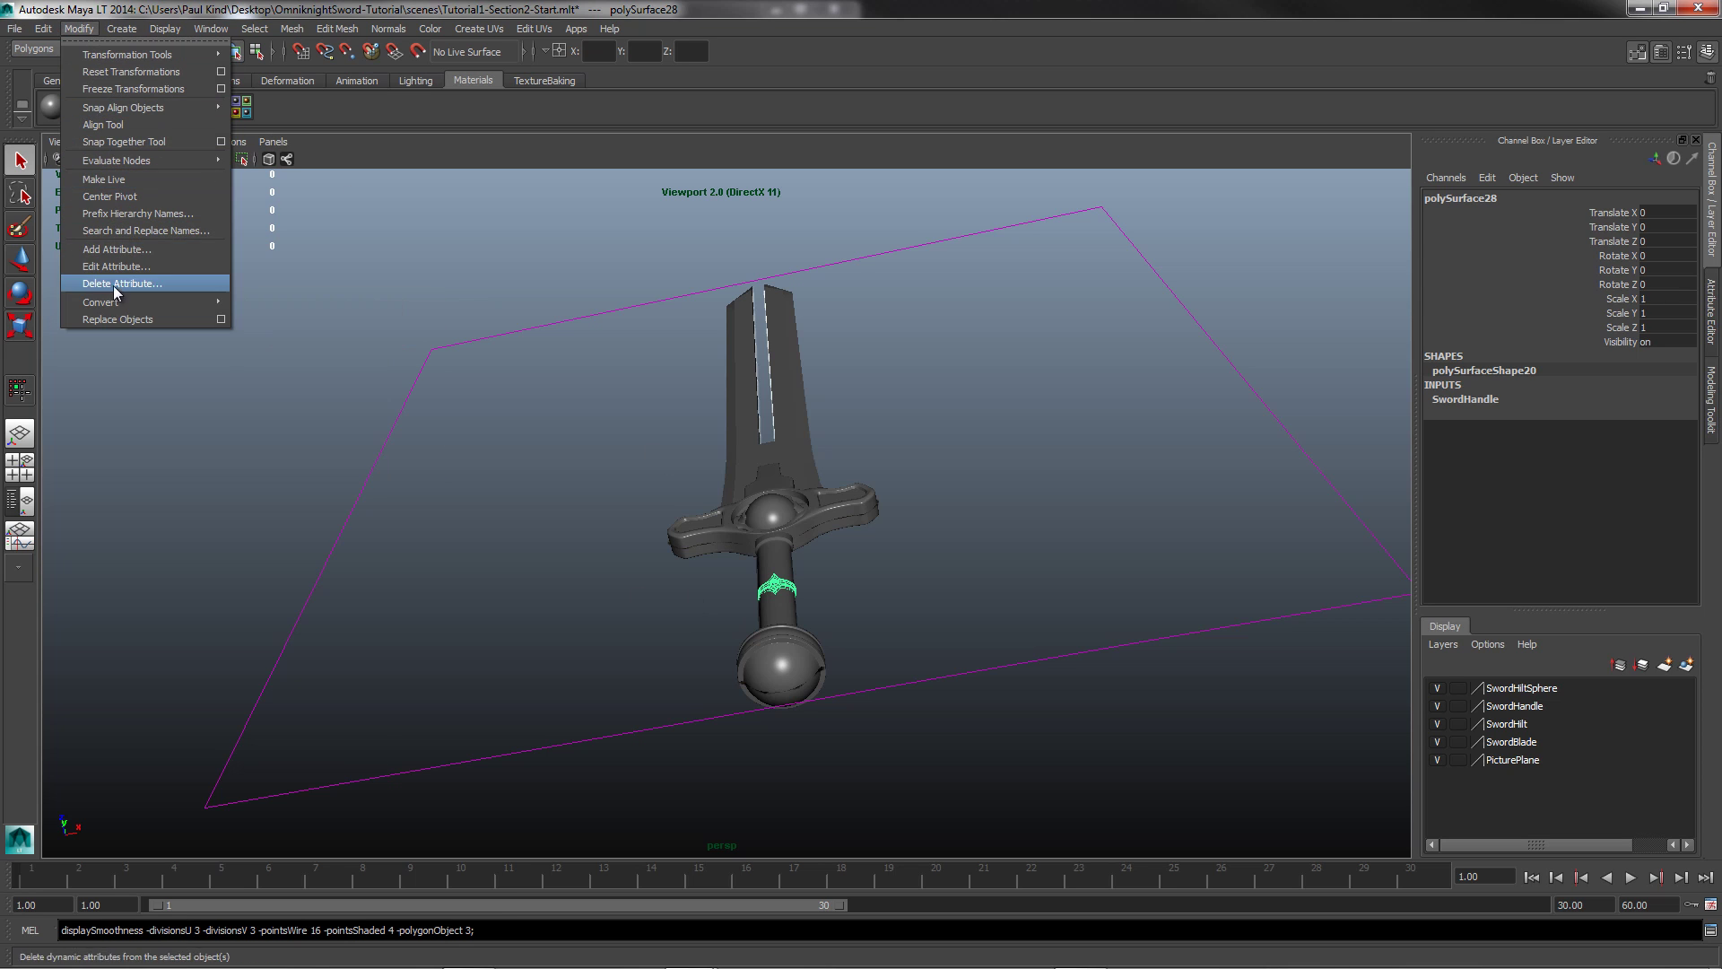
mouse_move(121, 299)
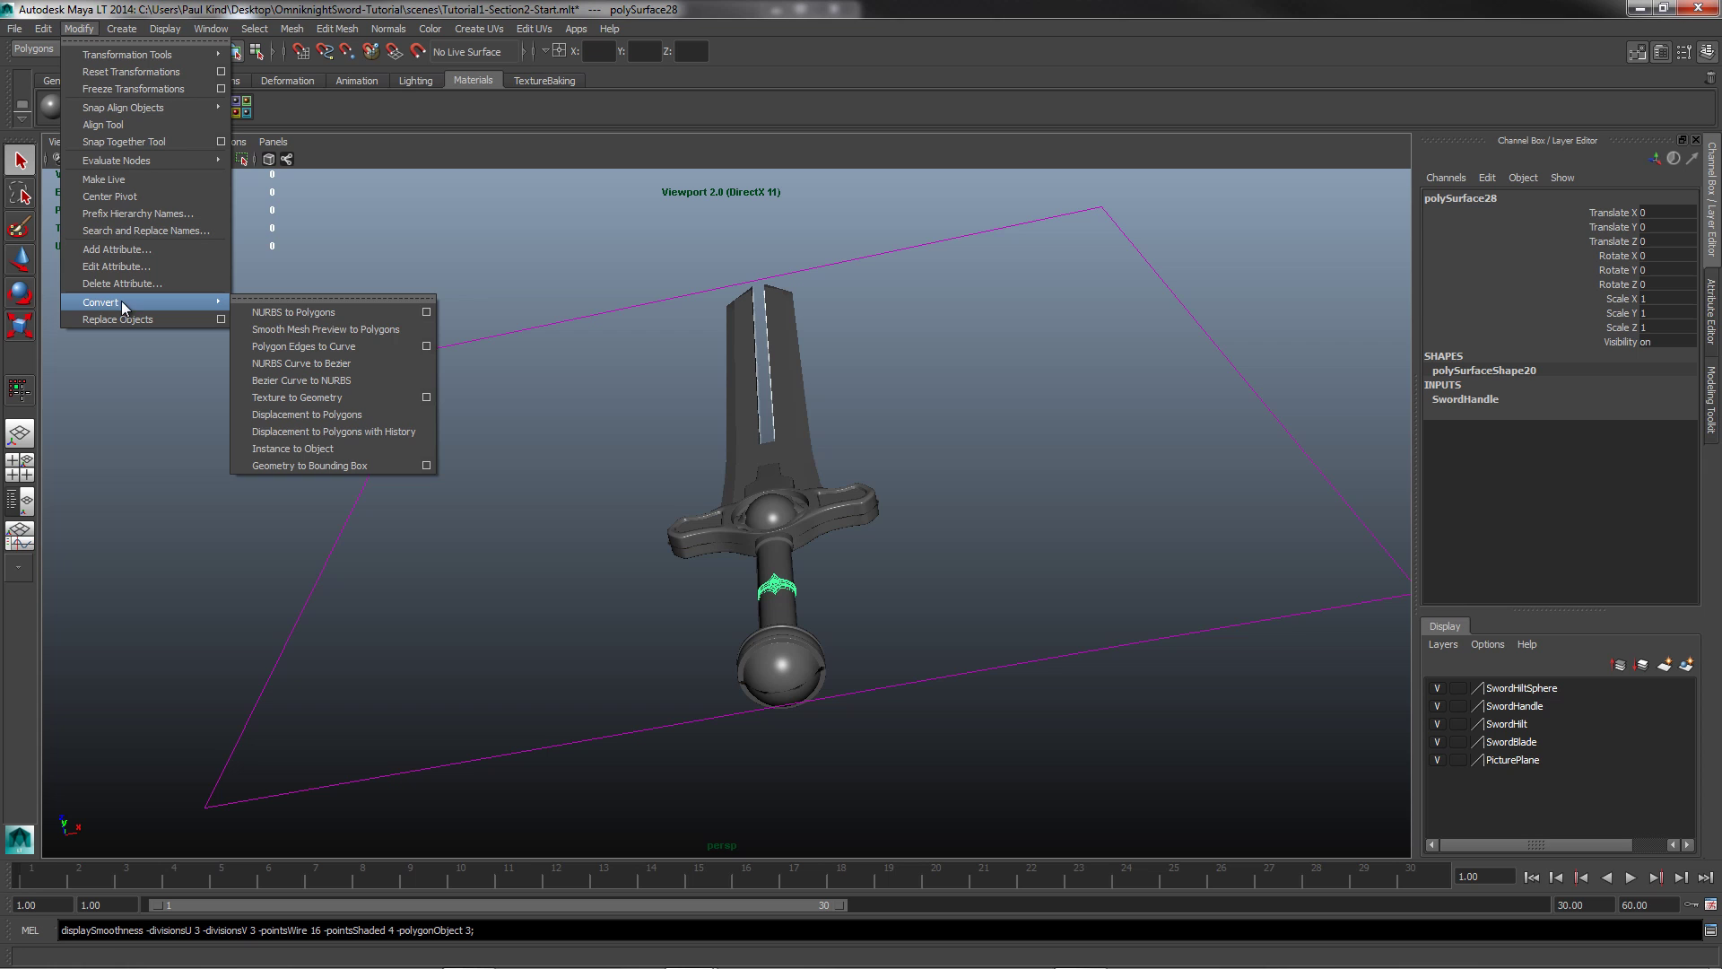
click(288, 331)
Step: Select the pommel, the handle band and the cross-guard in turn to check each part's polySmoothFace input
click(808, 579)
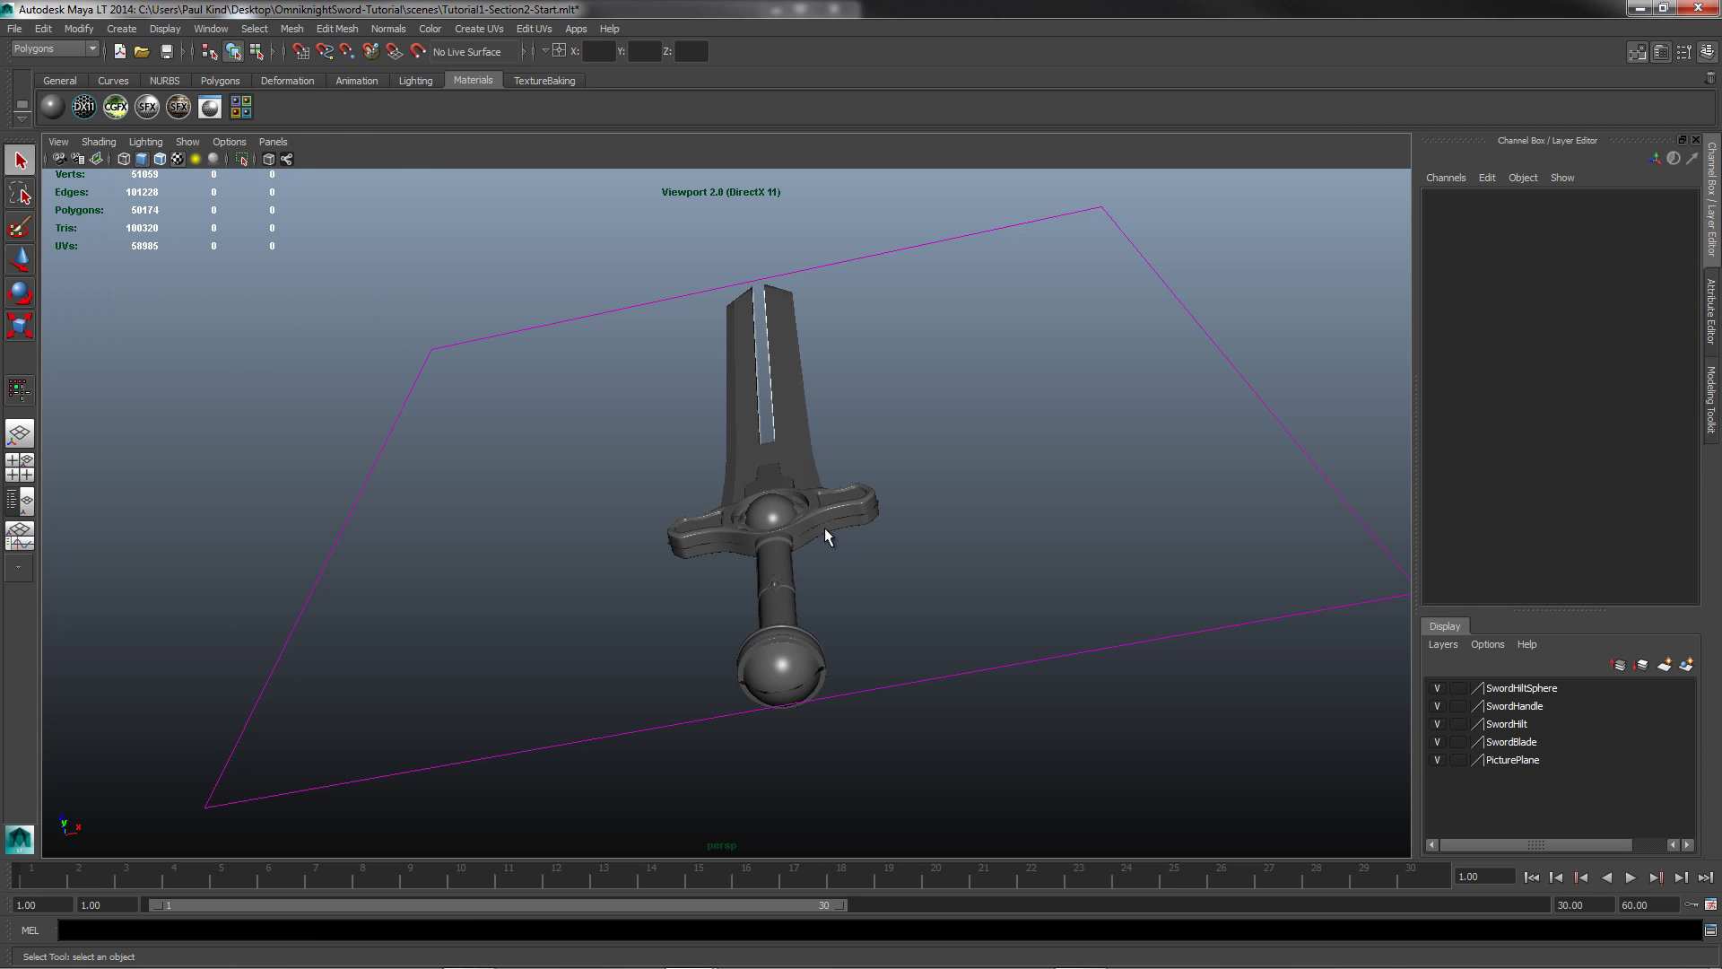
alt+drag(829, 477, 796, 648)
click(795, 684)
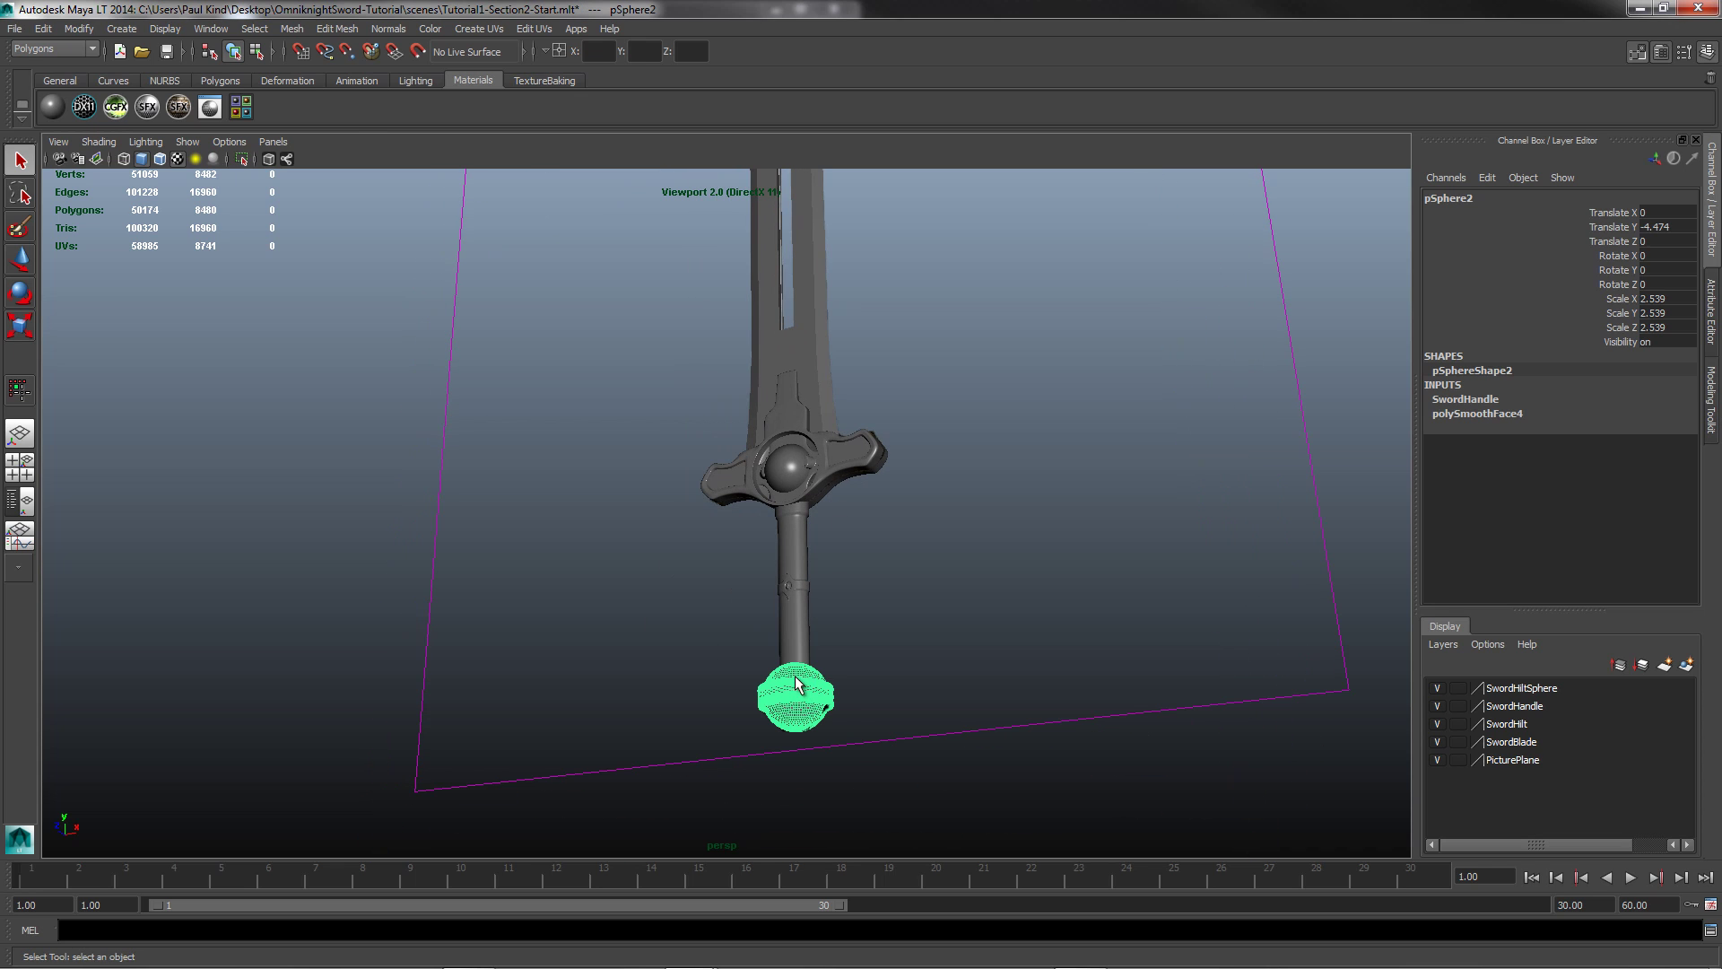
click(799, 585)
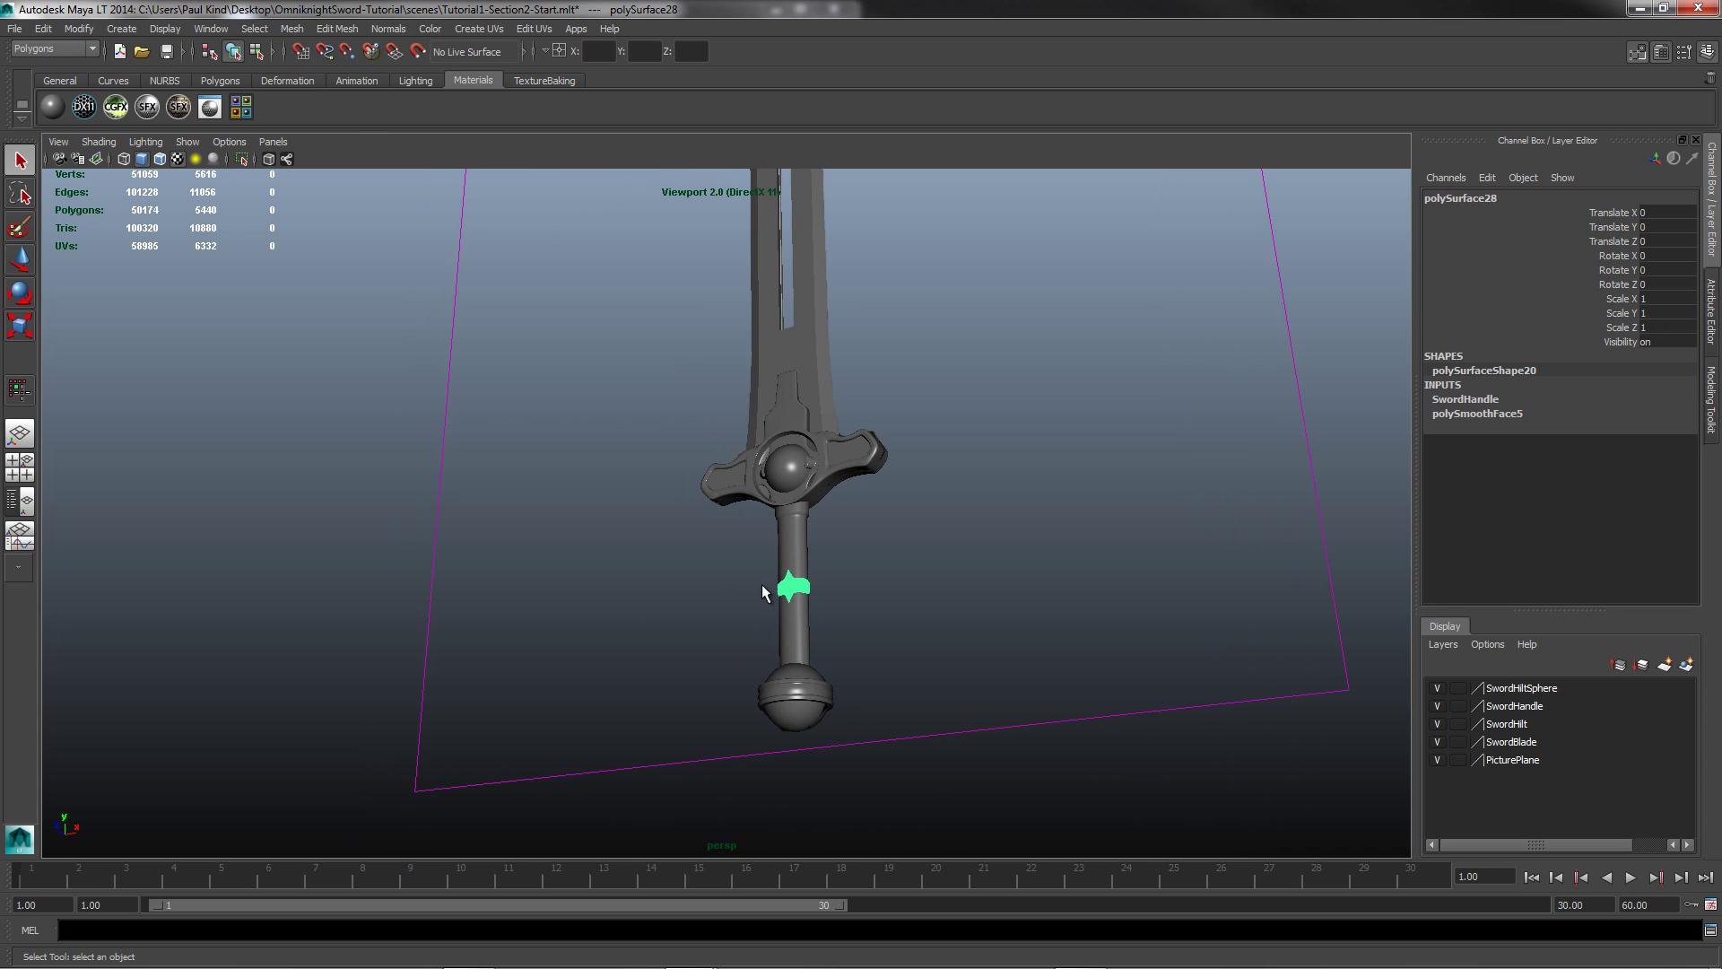
click(796, 461)
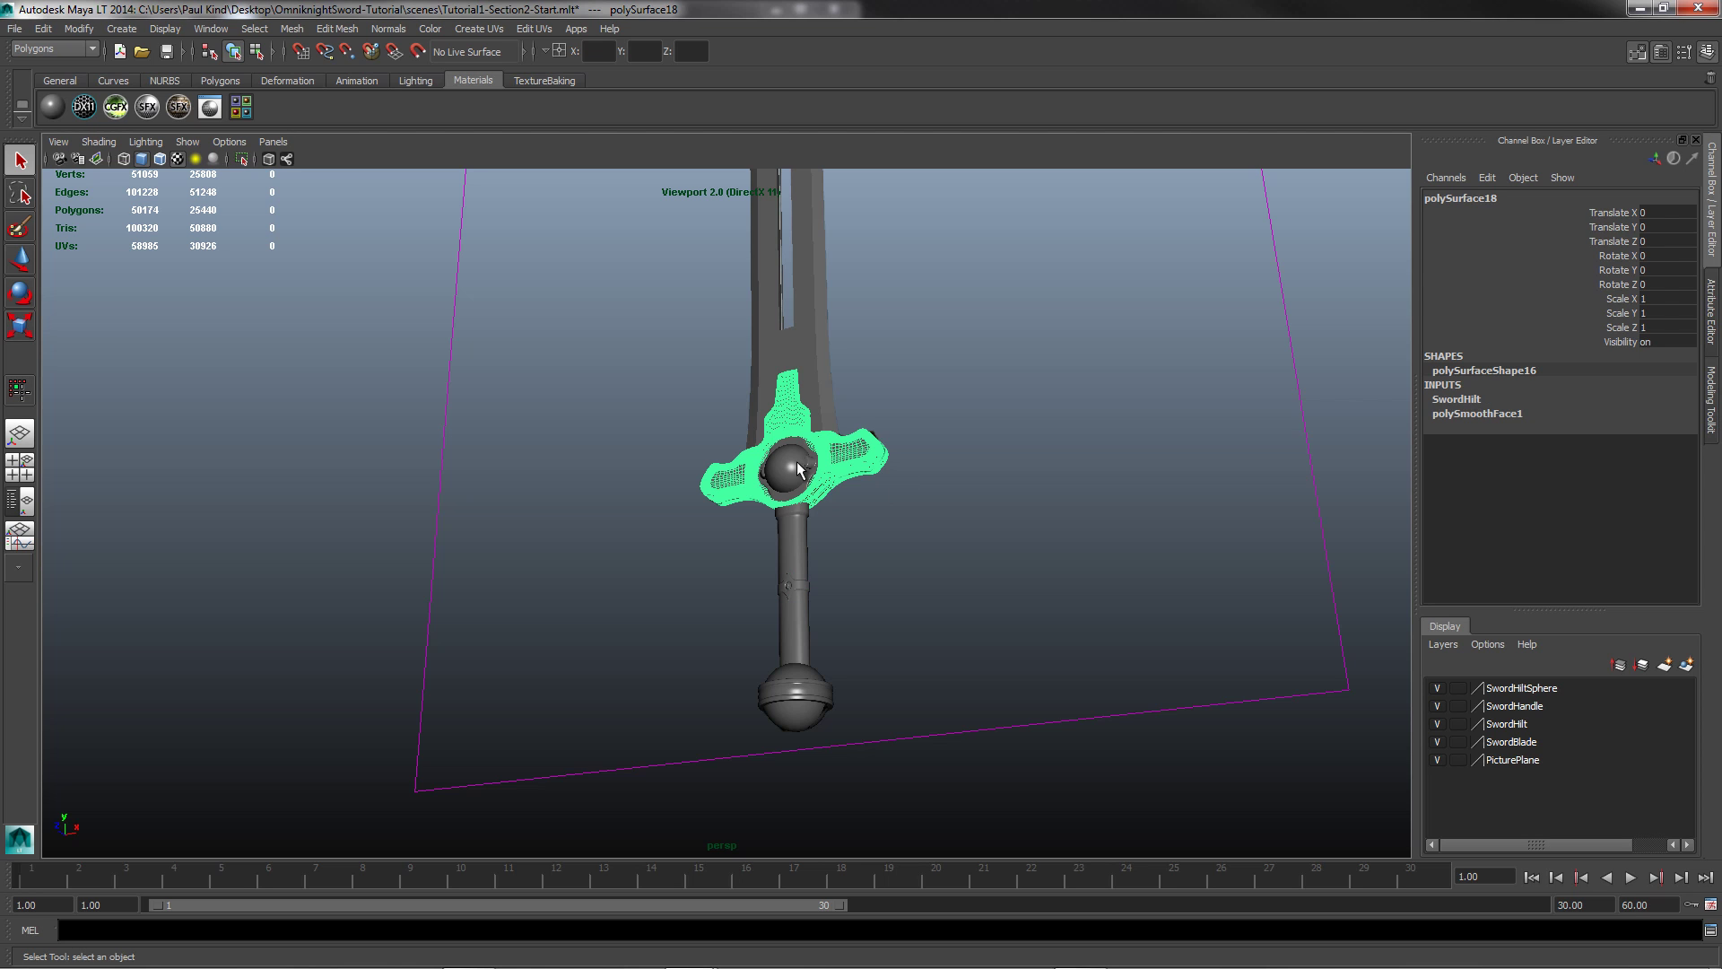
Step: Turn on the smooth mesh preview for the central sphere of the cross-guard and convert it to polygons
click(807, 473)
alt+drag(818, 475, 868, 471)
key(f)
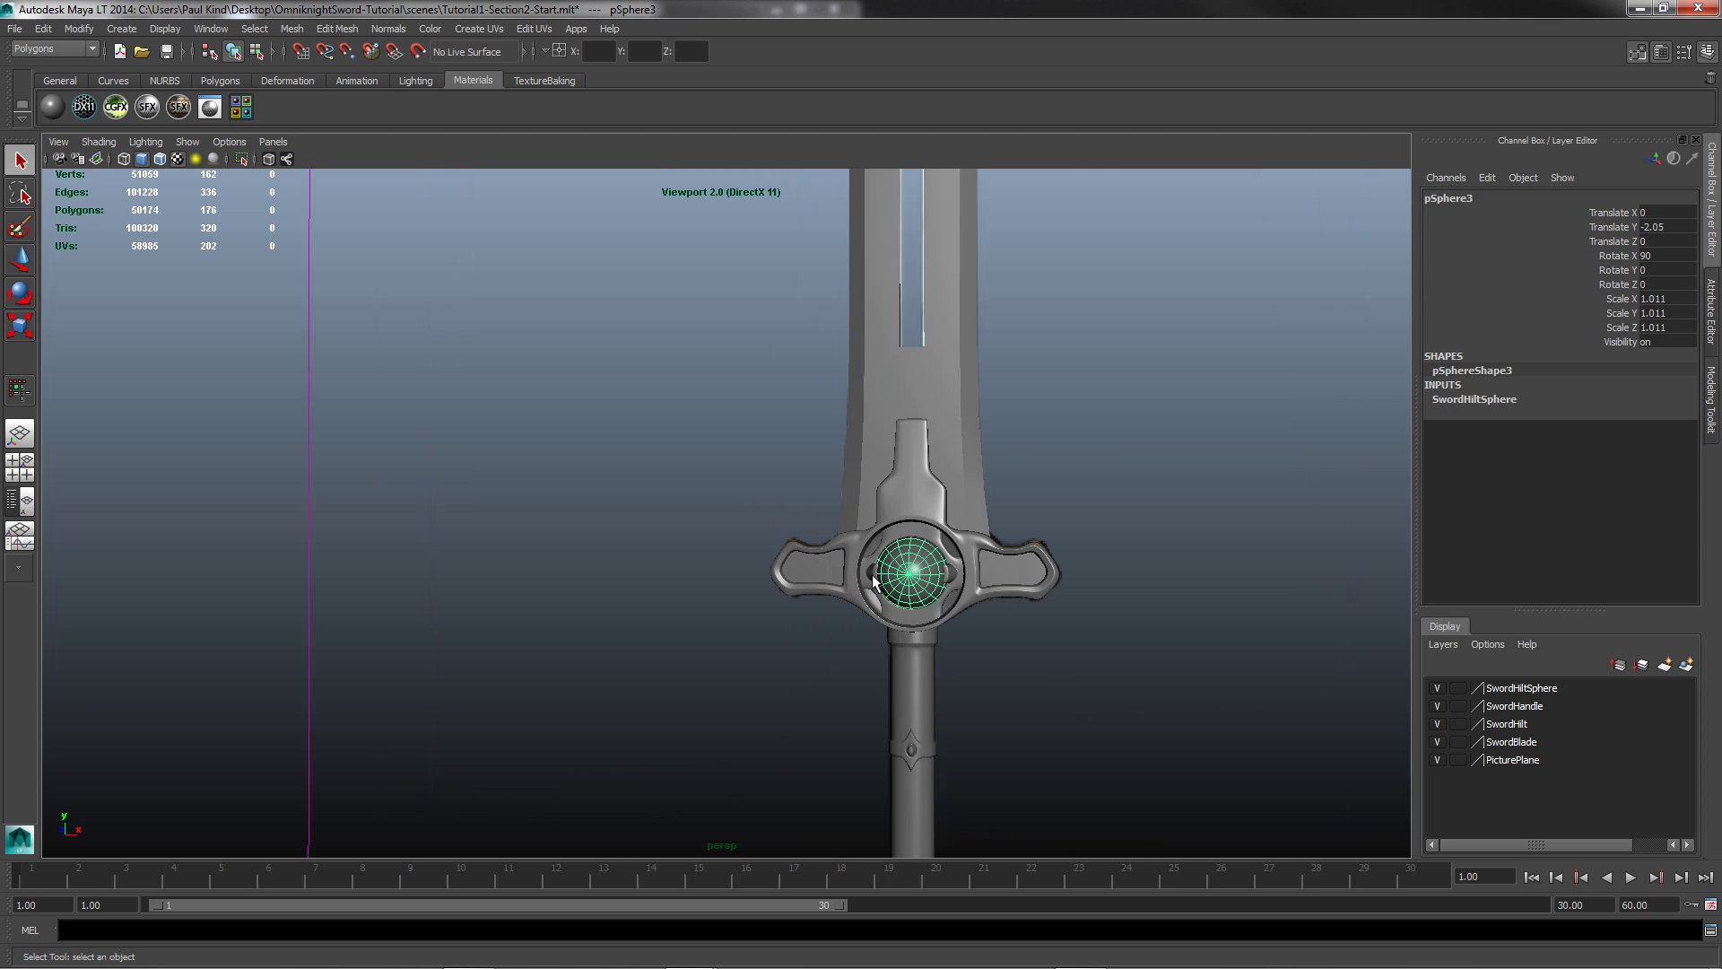
key(3)
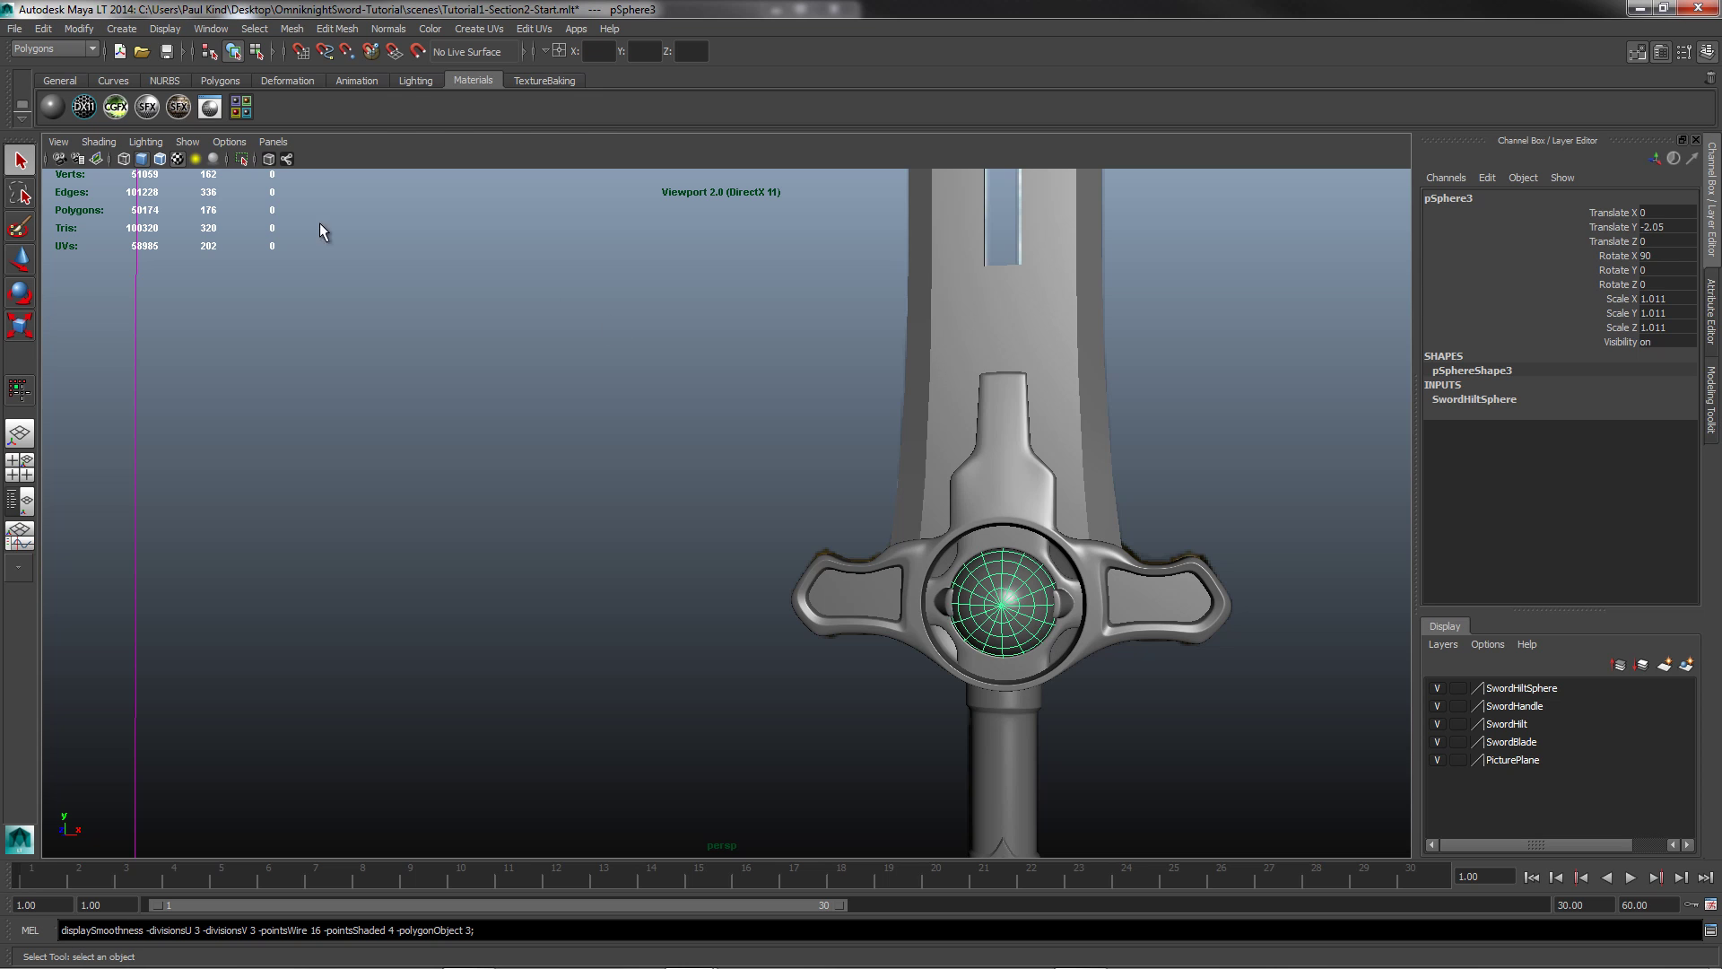
click(87, 32)
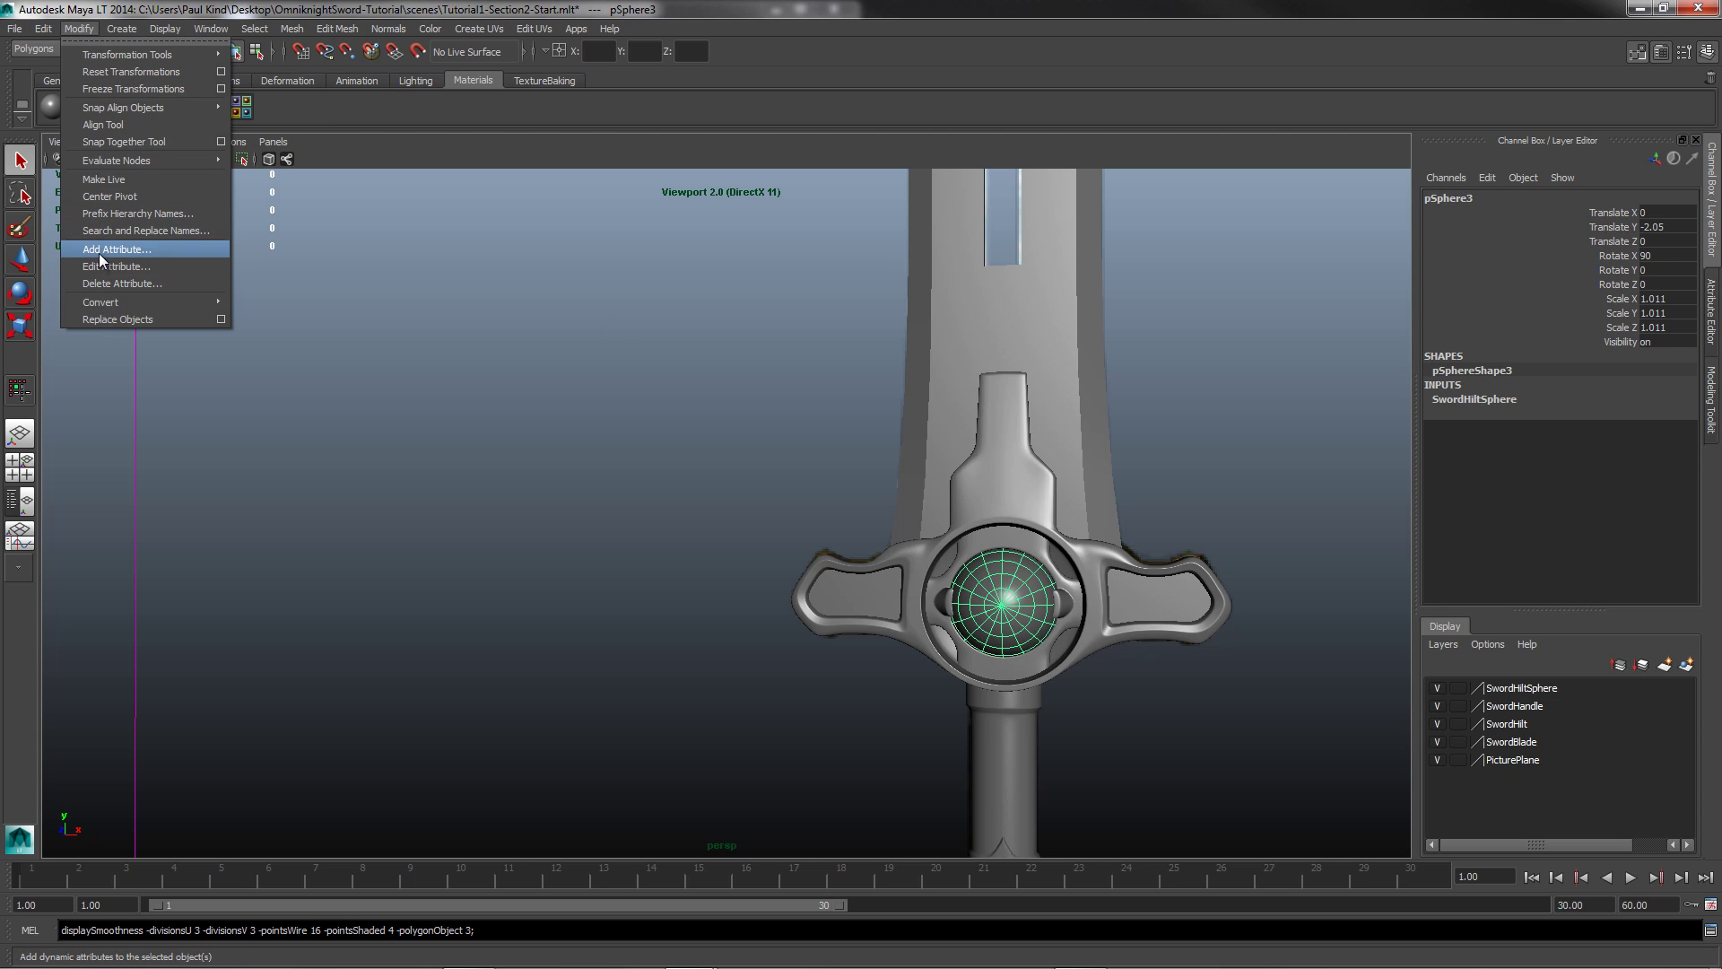
mouse_move(137, 300)
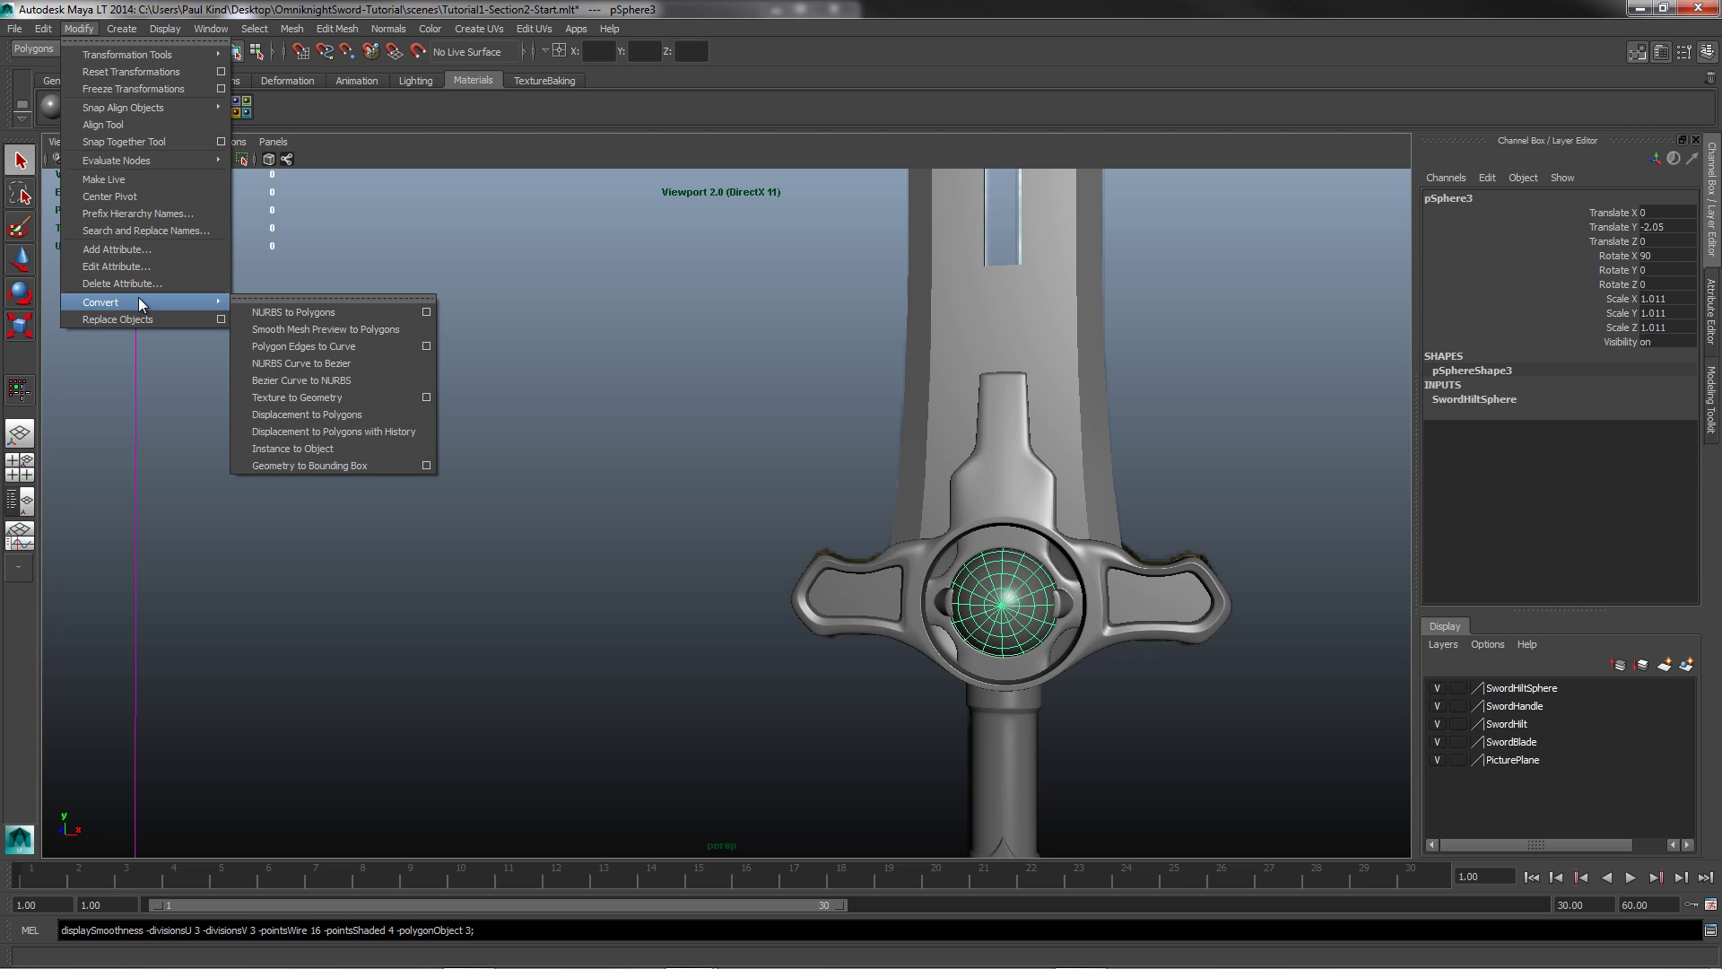
click(272, 329)
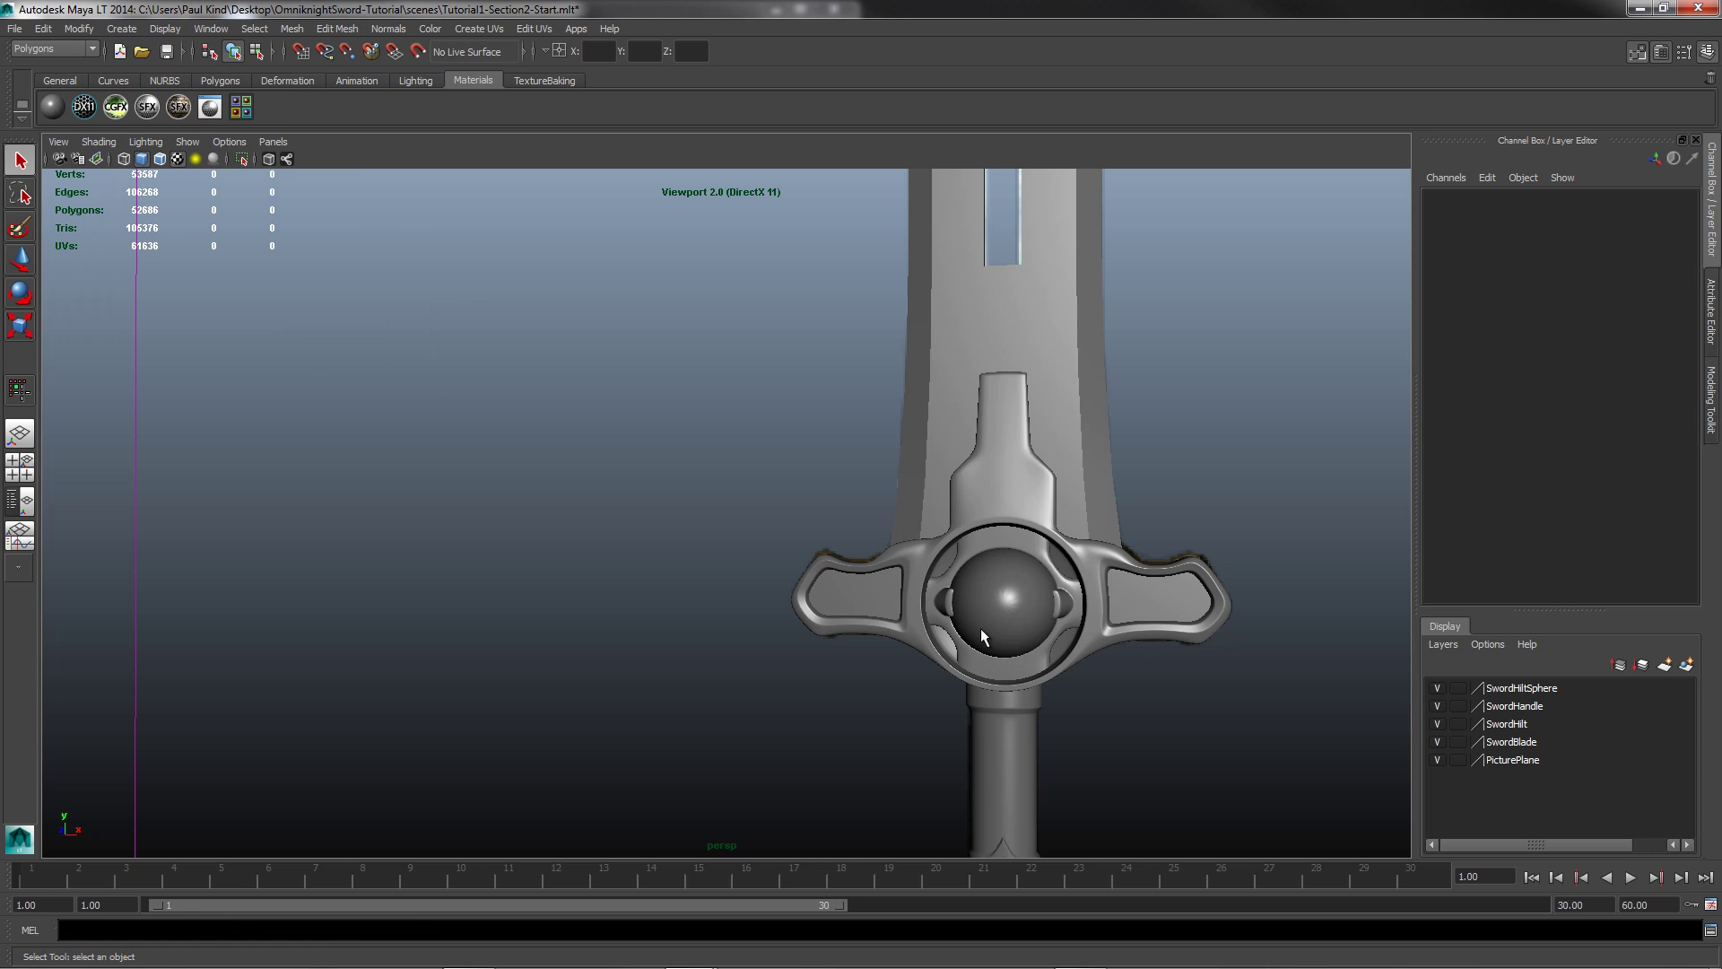
Step: Check the central sphere's mesh and the mirrored ring piece on the sword's other side, and inspect the whole hilt
click(1028, 600)
alt+drag(1125, 595, 735, 536)
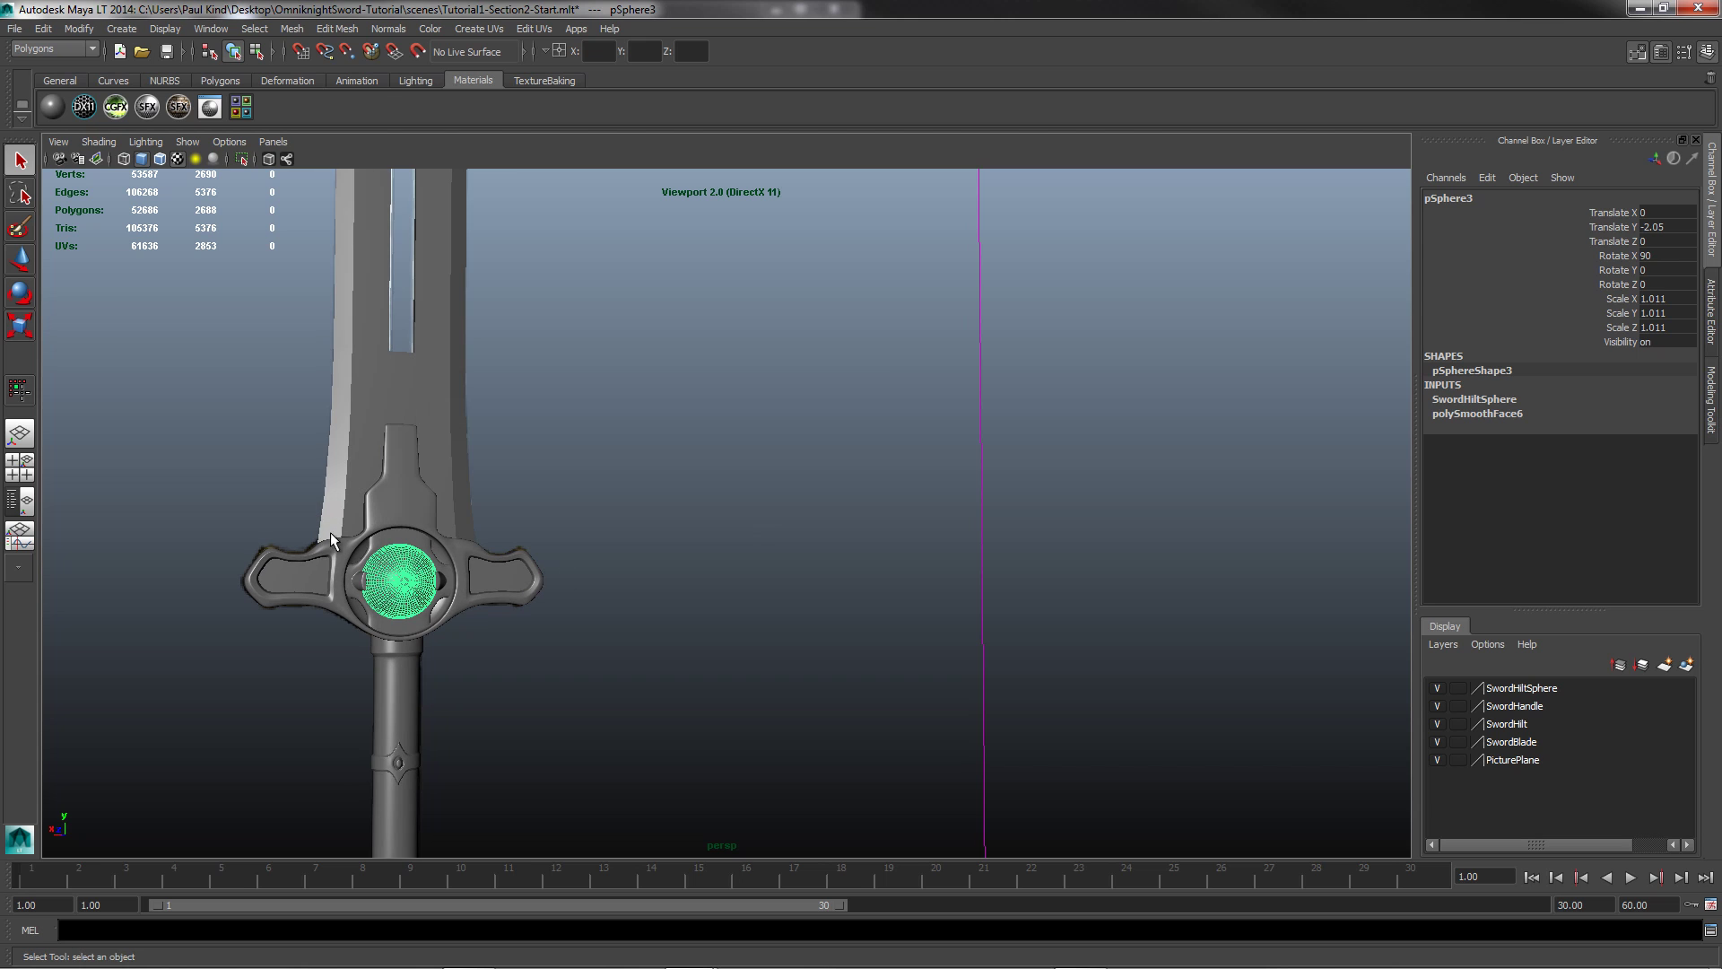
click(383, 543)
alt+drag(383, 544, 891, 413)
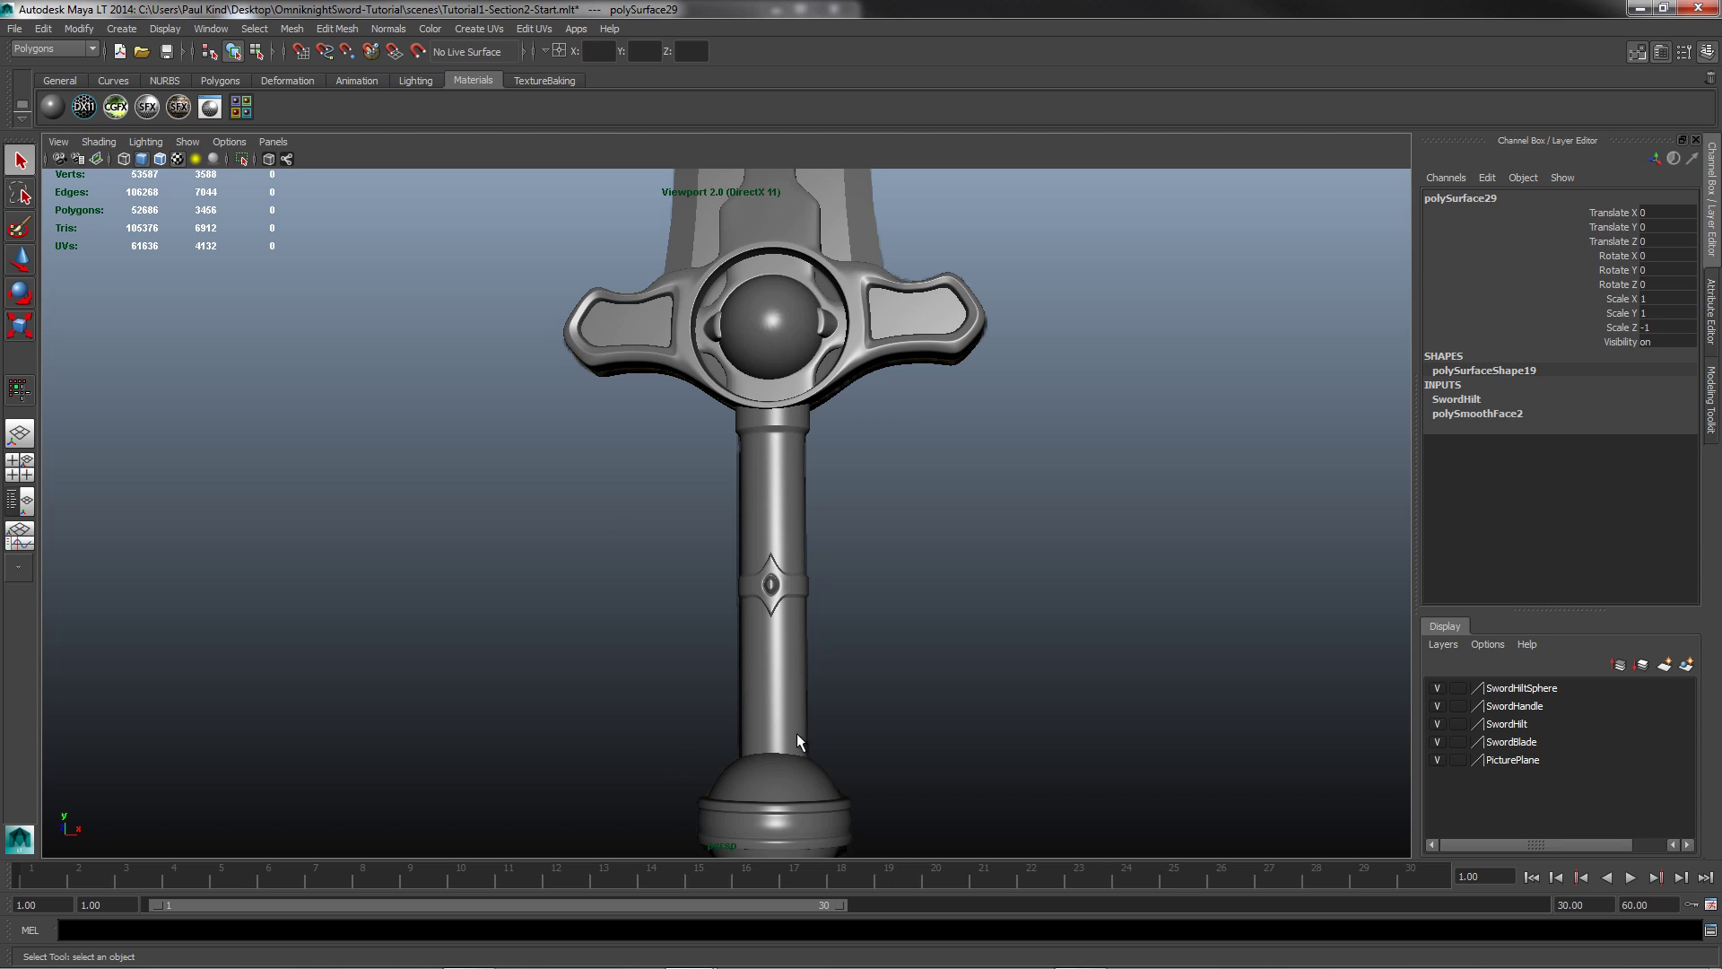
alt+right_drag(801, 622, 781, 510)
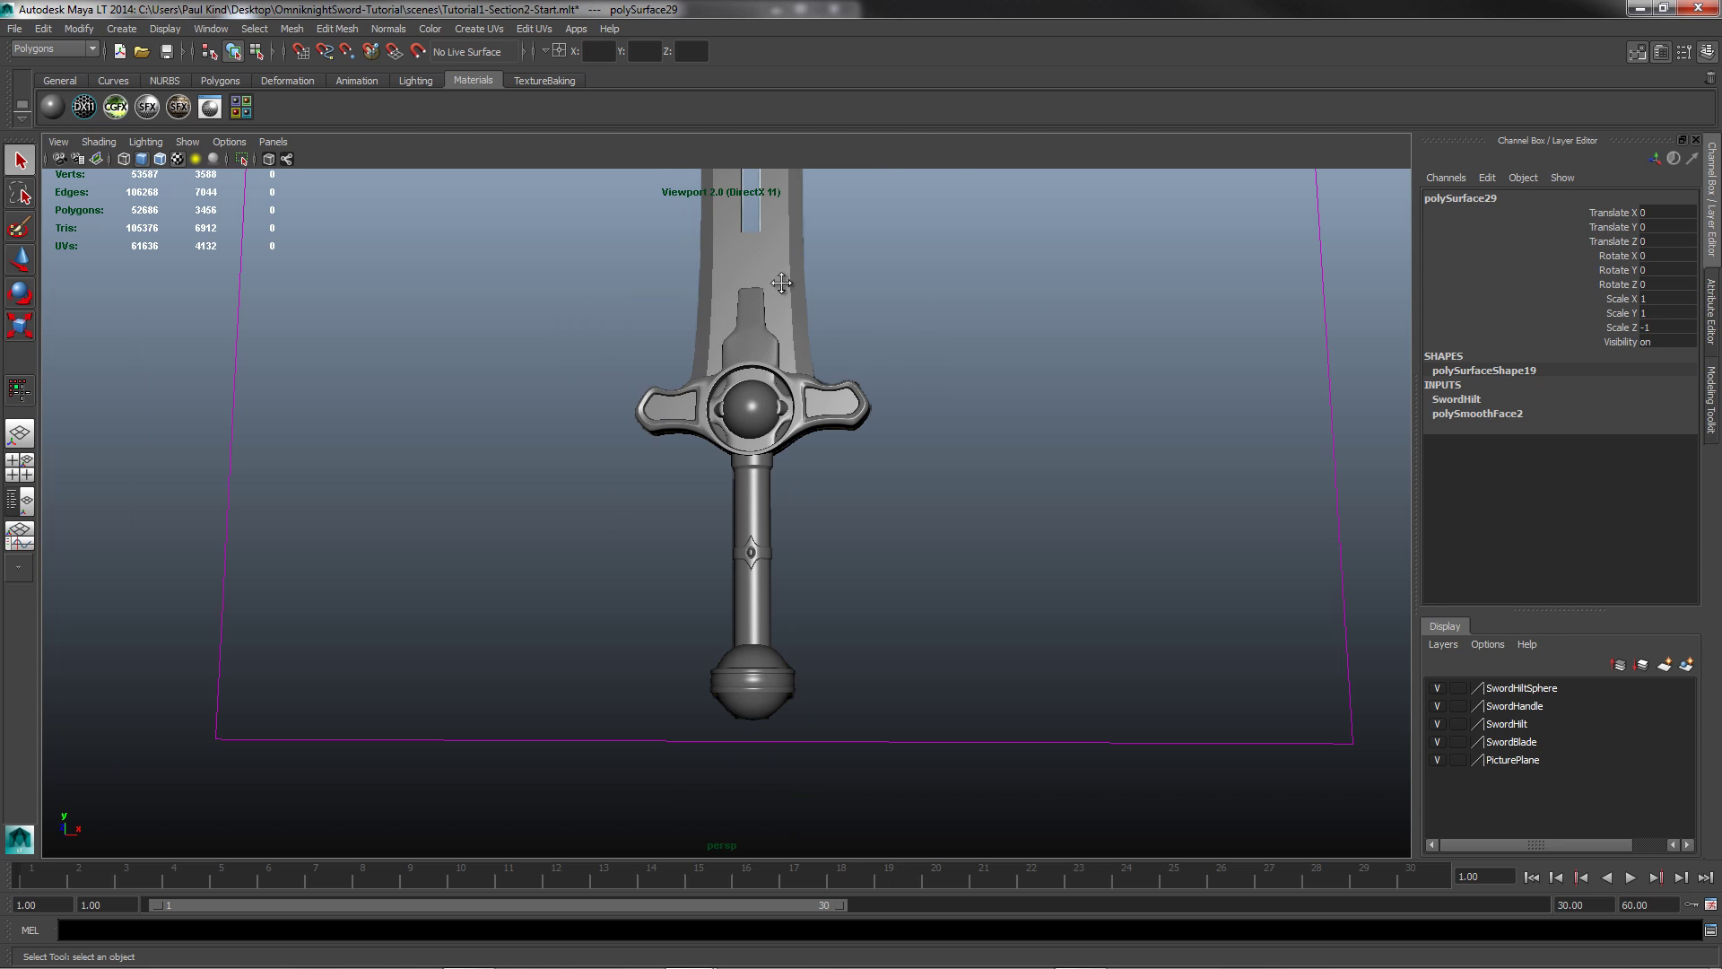
alt+middle_drag(781, 282, 811, 377)
alt+drag(811, 377, 805, 377)
alt+drag(812, 473, 852, 516)
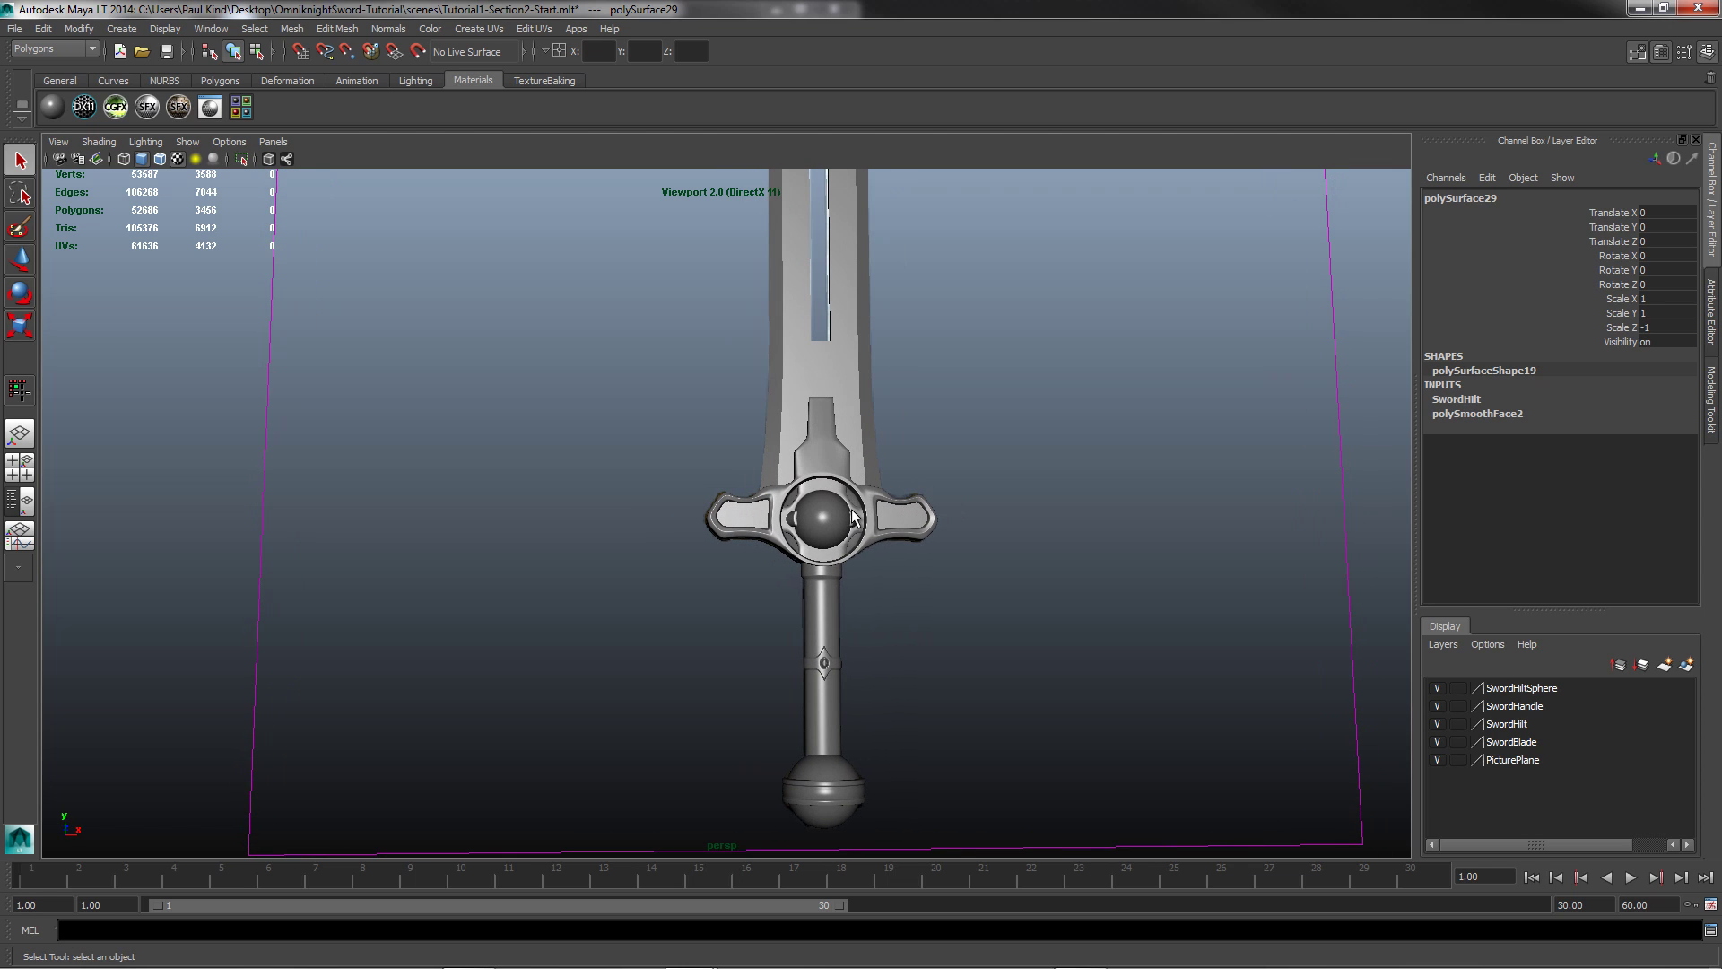
Step: Select the cross-guard, ring, handle and handle band in turn to check each part's polySmoothFace input
click(778, 534)
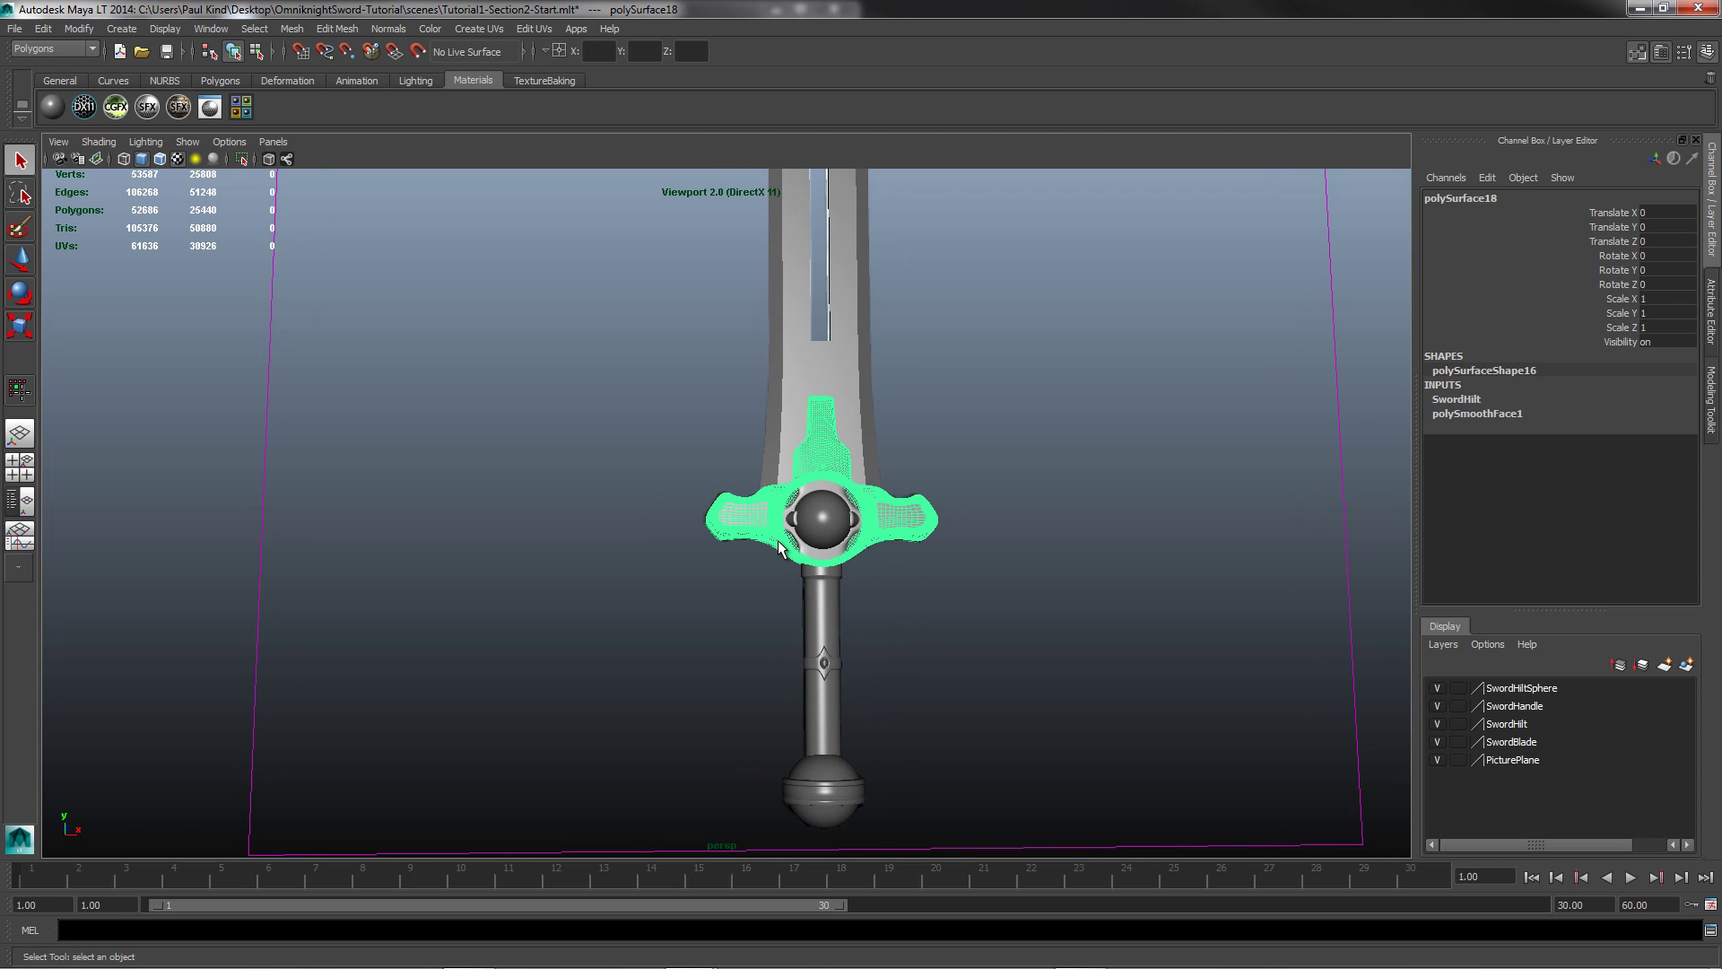
click(832, 558)
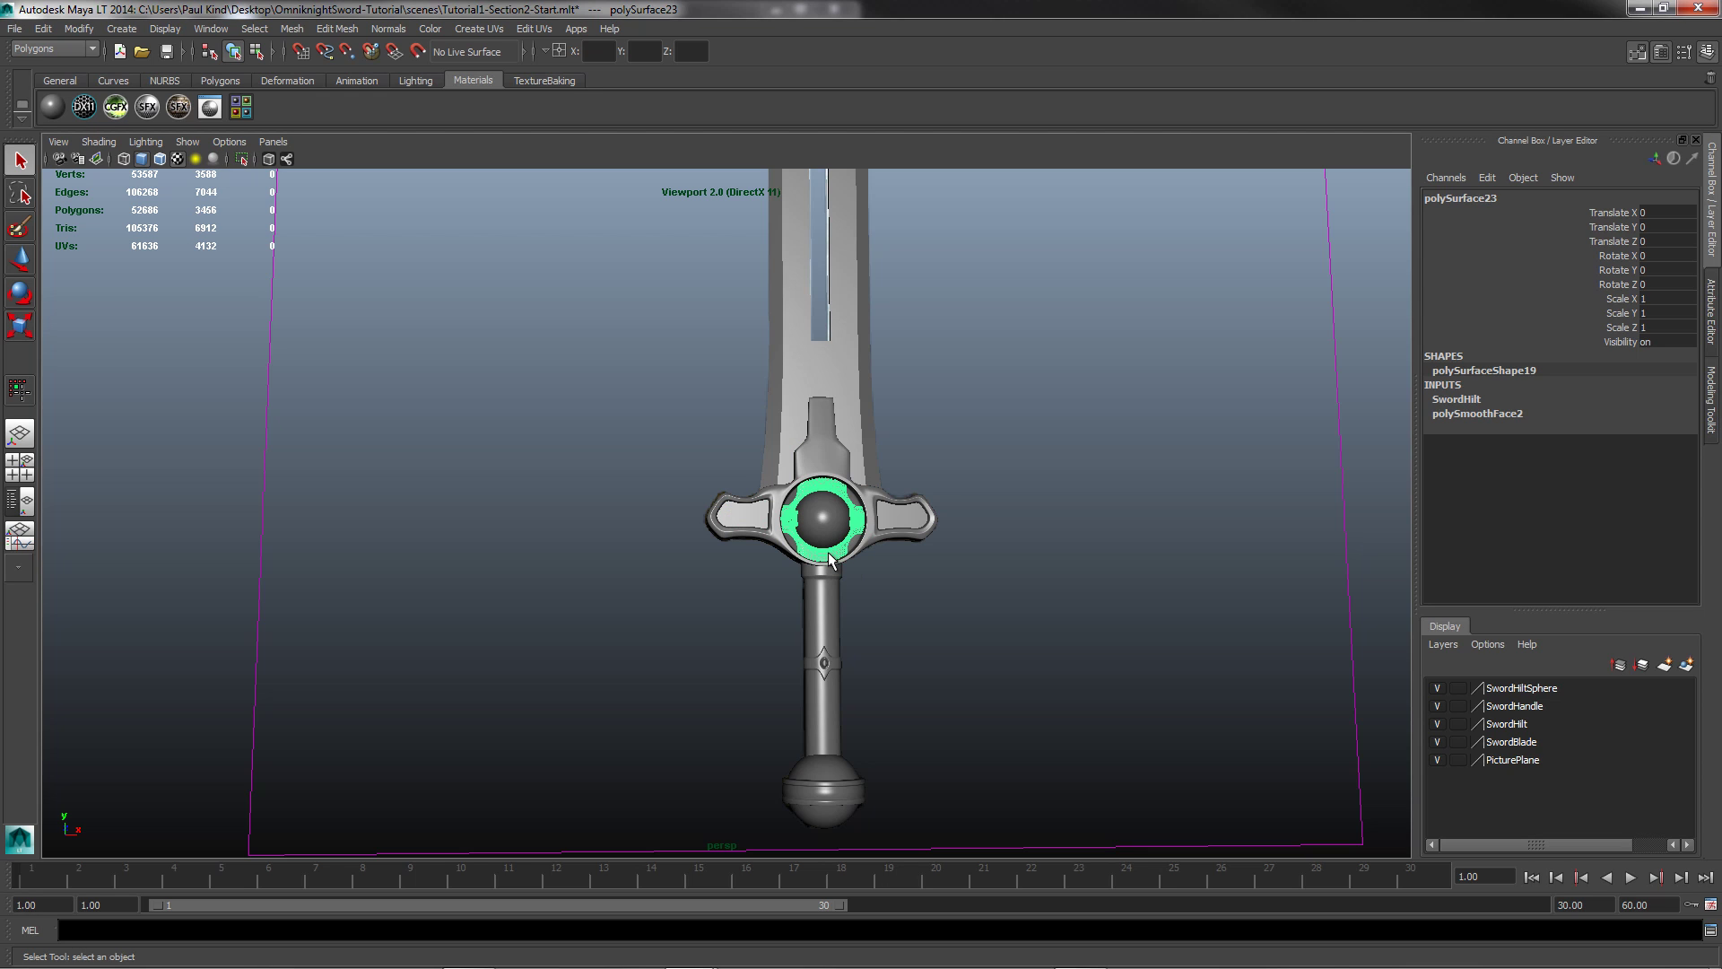
alt+drag(843, 567, 791, 574)
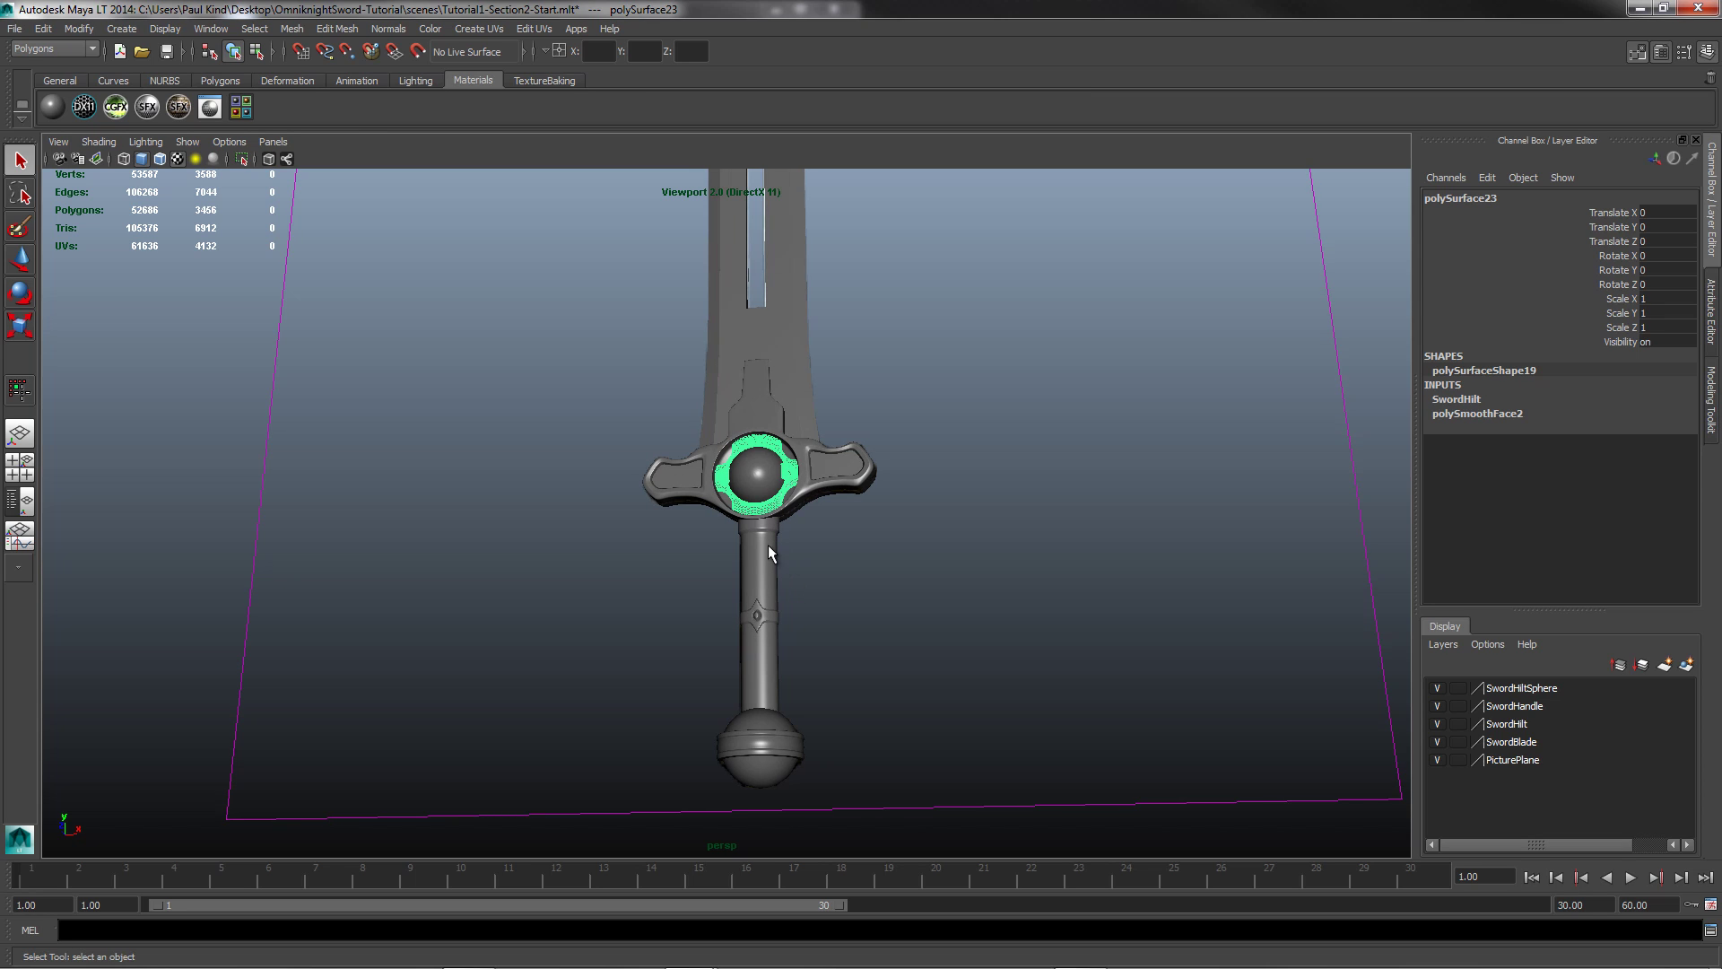
click(764, 547)
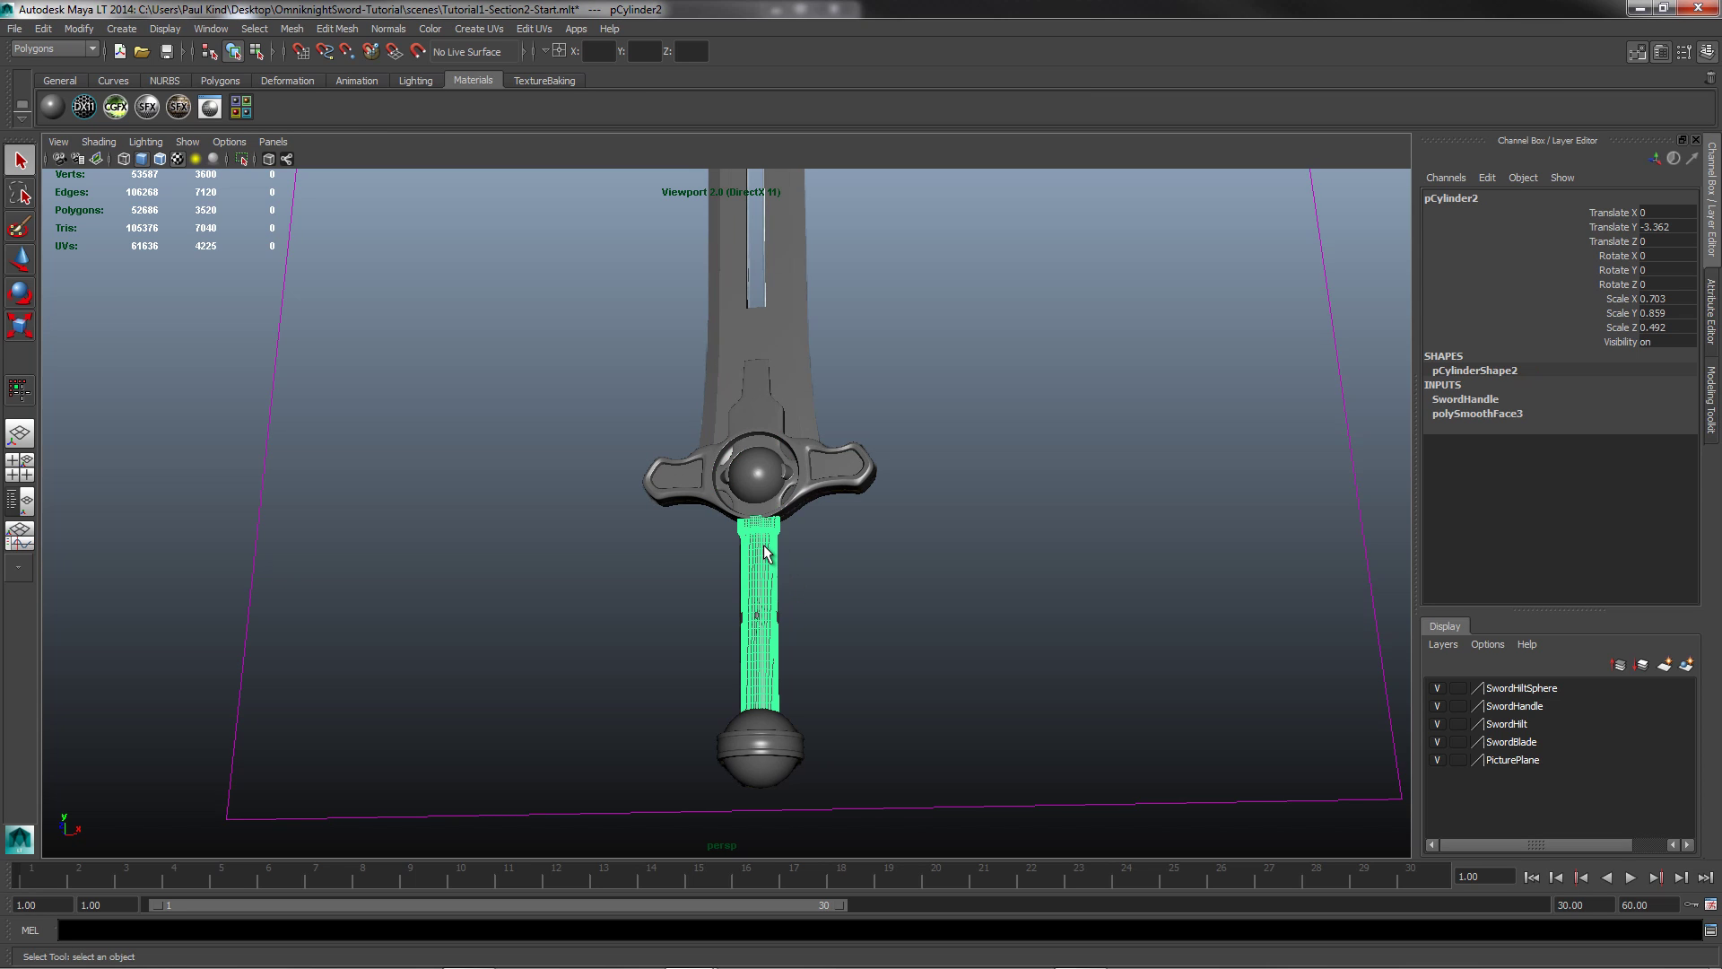
click(758, 617)
click(837, 631)
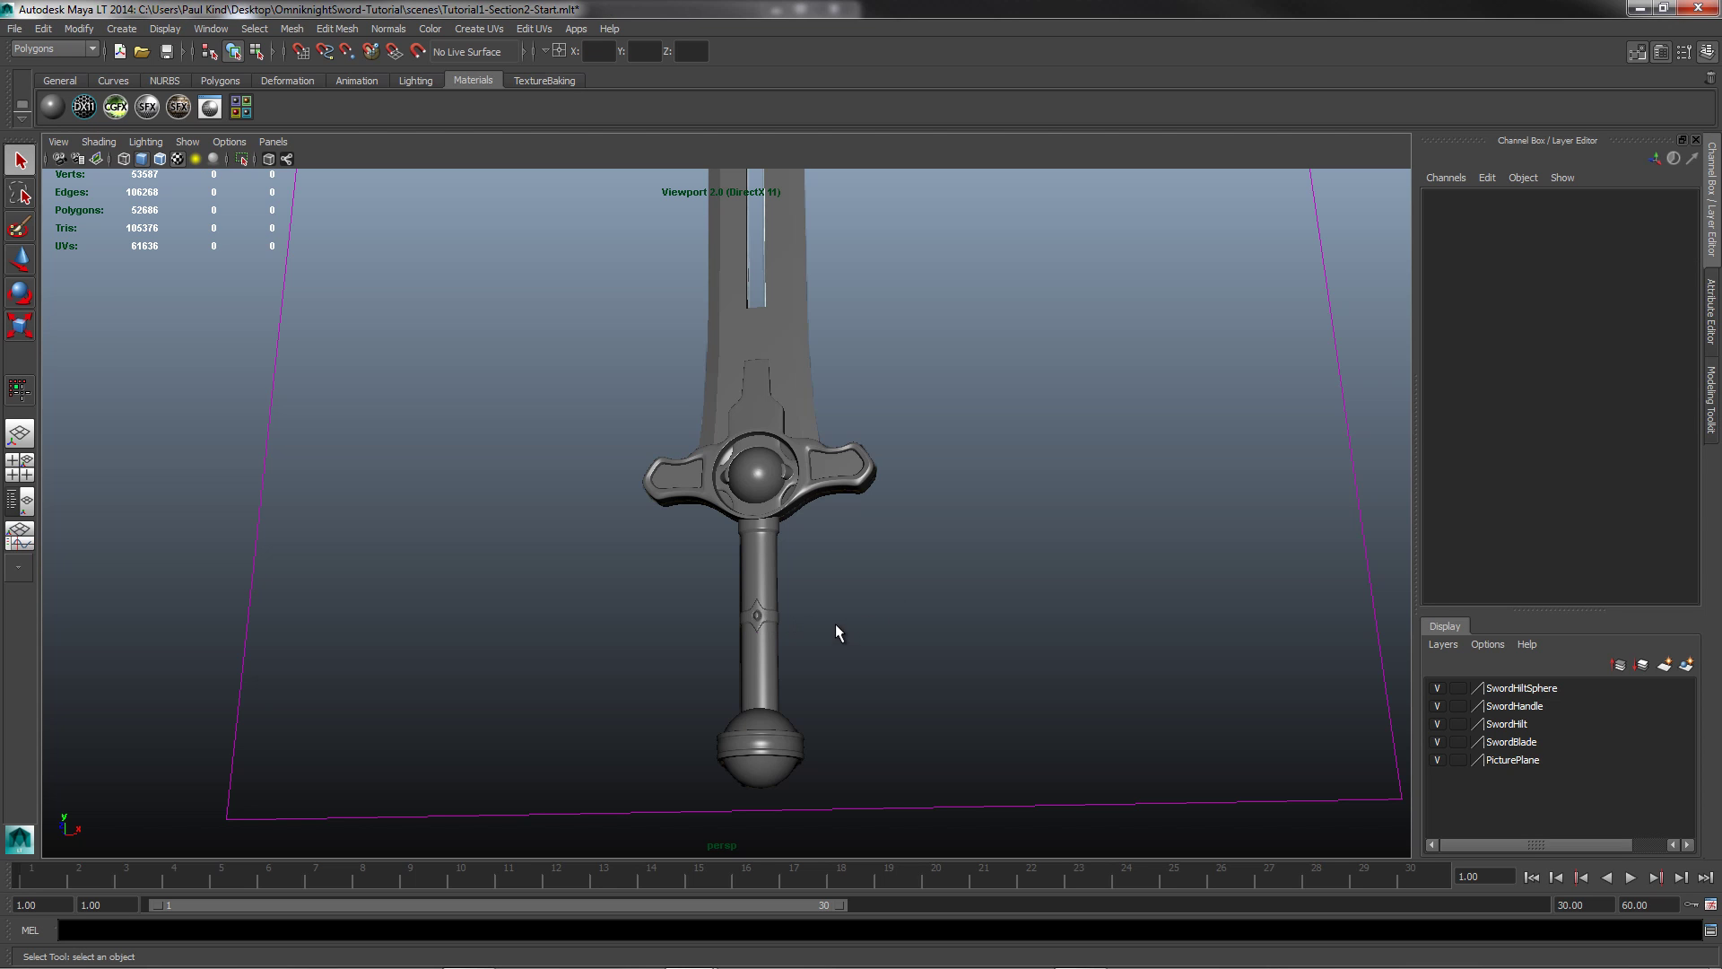
Step: Select every sword part on both sides, including pommel, handle, cross-guard, rings, spheres and blade, combine them into one mesh and select the result
click(766, 724)
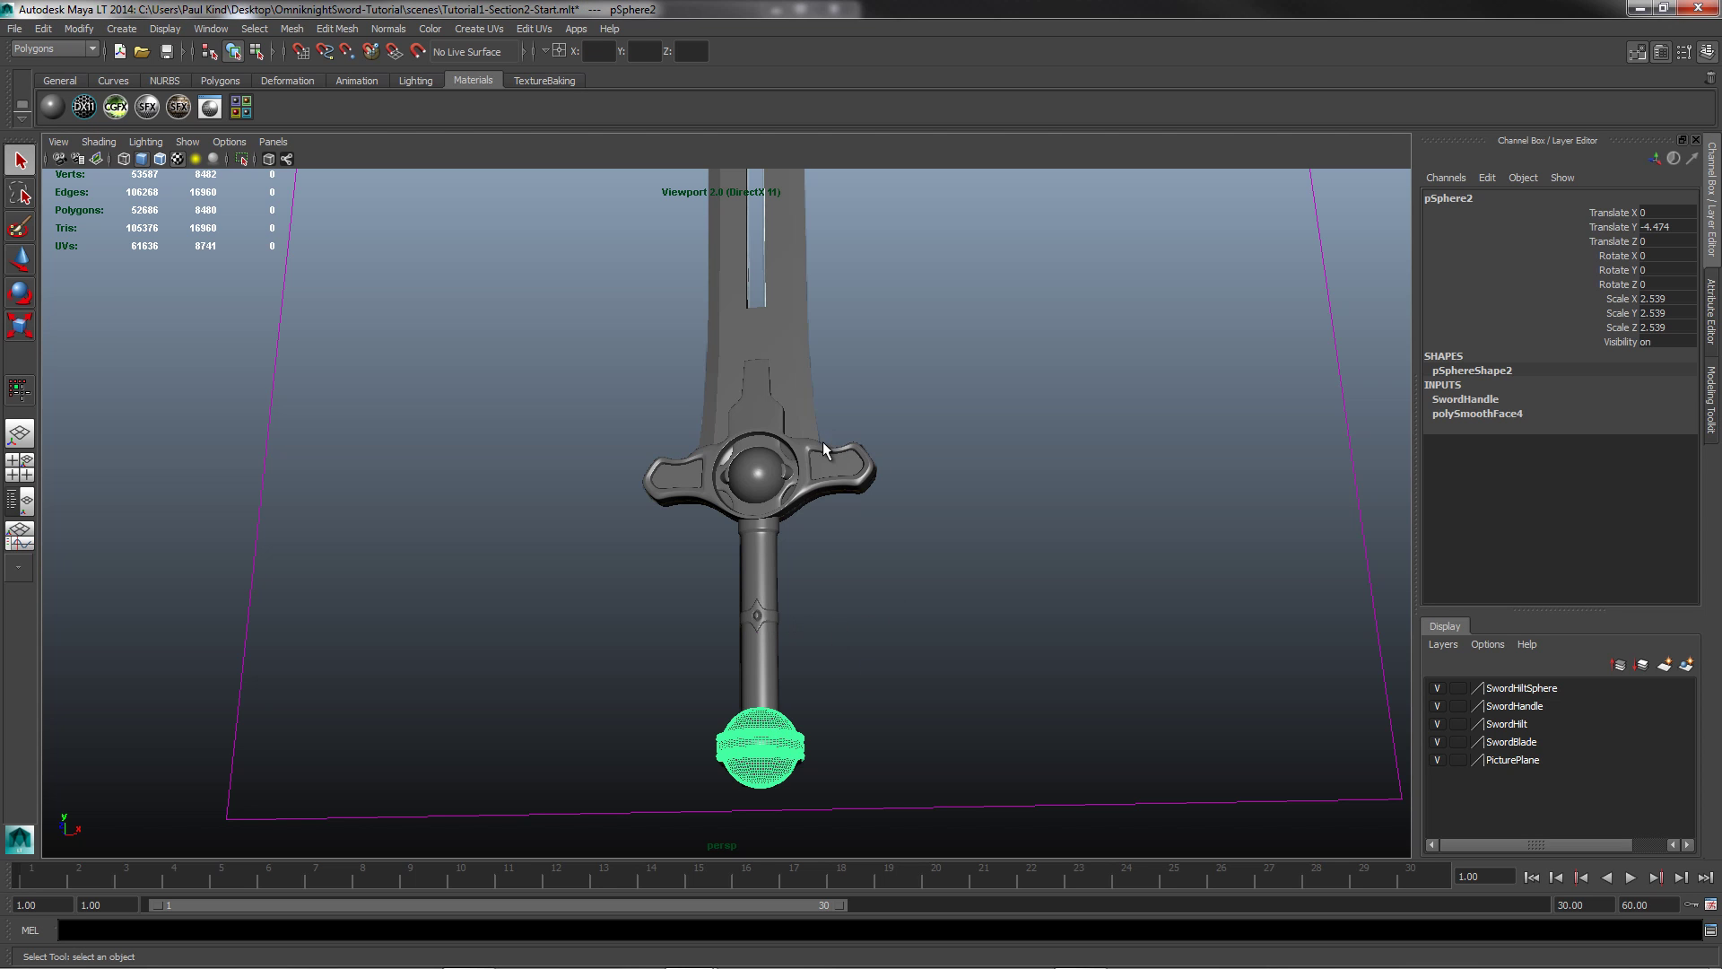
mouse_move(655, 504)
alt+mouse_down()
mouse_move(781, 562)
mouse_move(554, 494)
mouse_move(658, 471)
mouse_move(632, 492)
mouse_move(673, 488)
mouse_move(634, 488)
mouse_move(649, 482)
alt+mouse_up()
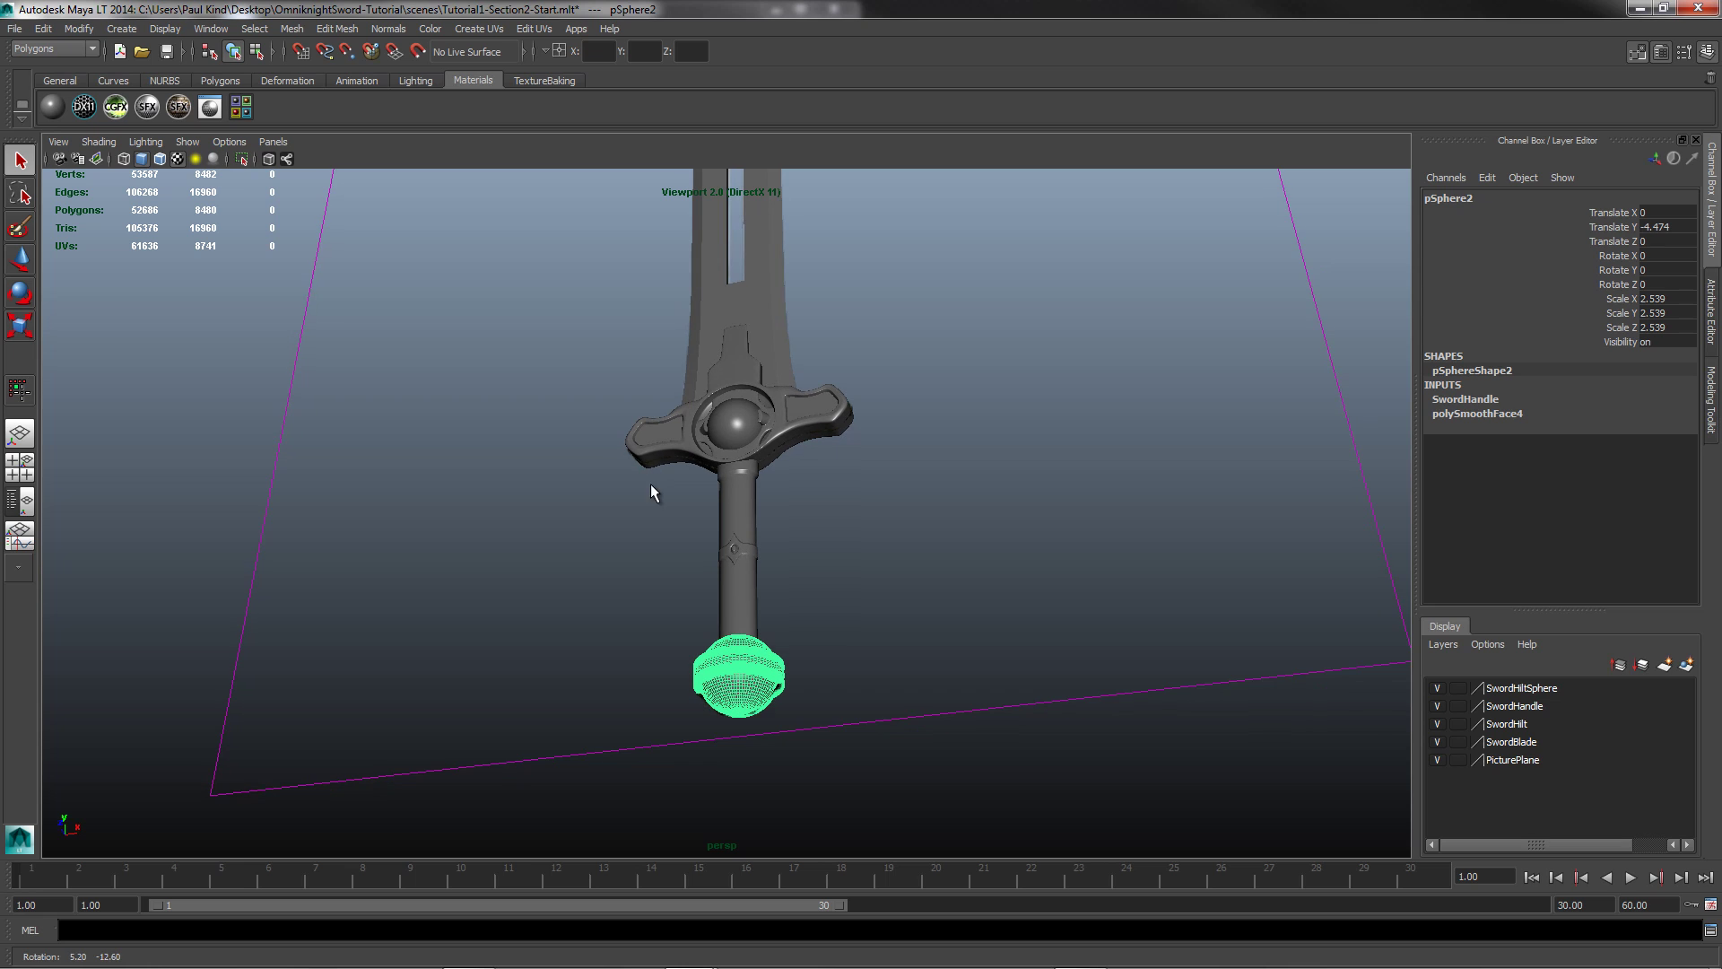
shift+click(739, 590)
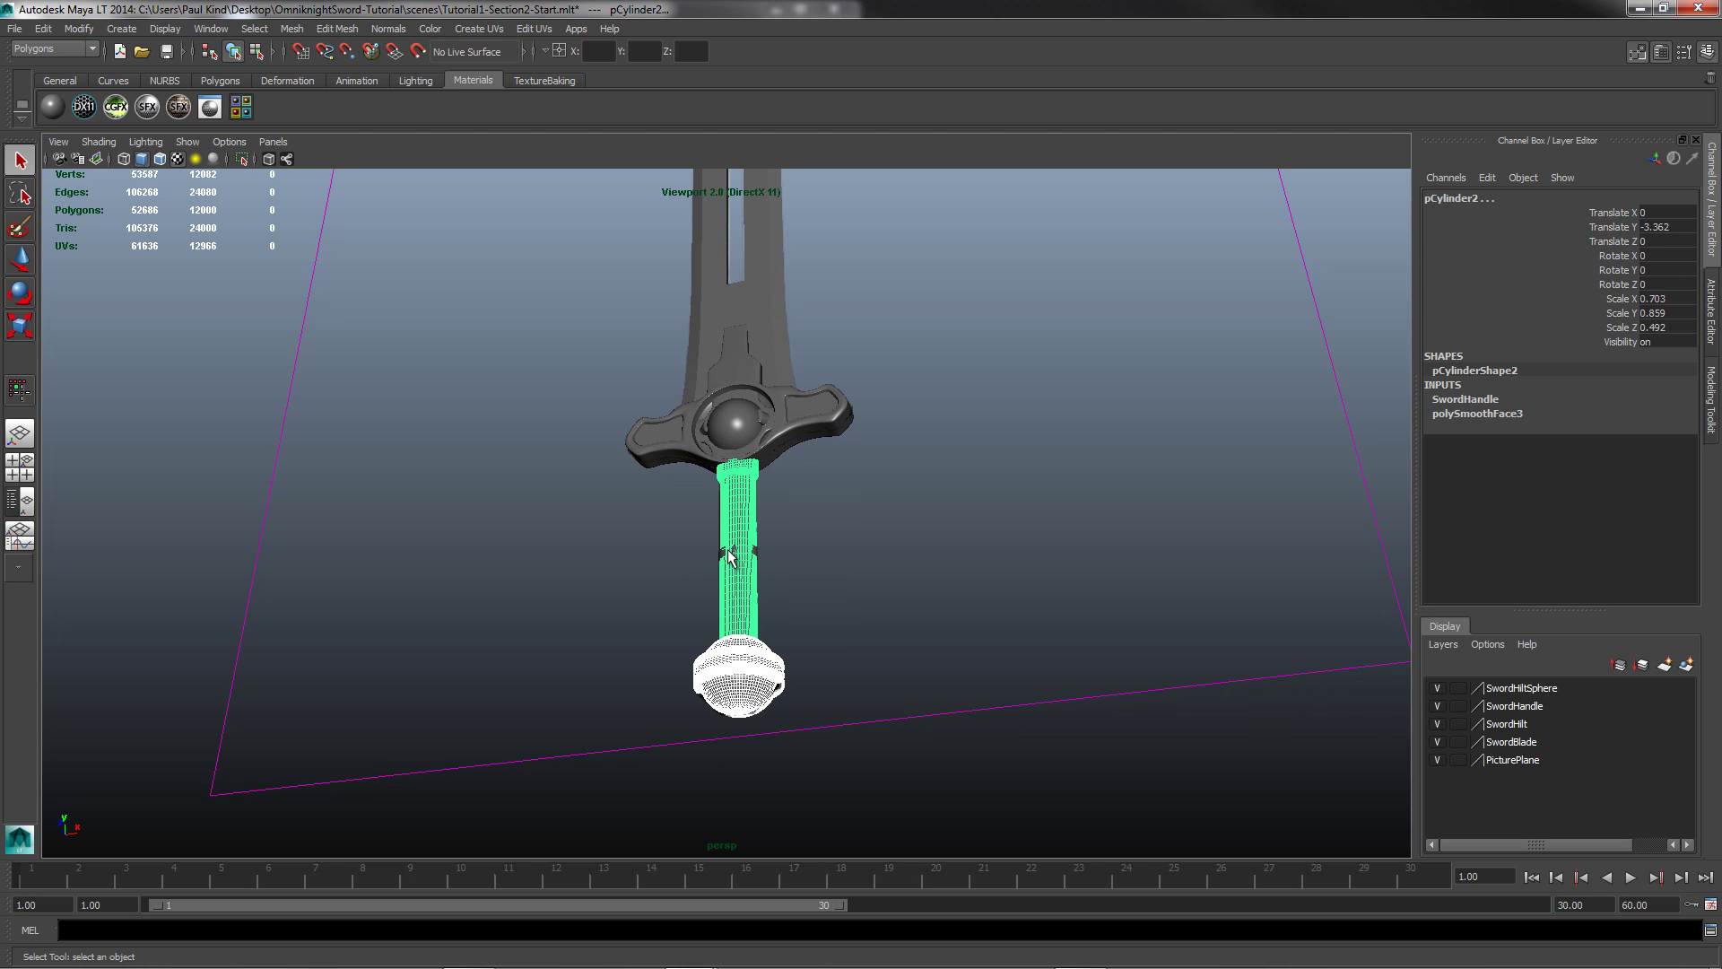
shift+click(728, 549)
shift+click(785, 446)
shift+click(751, 423)
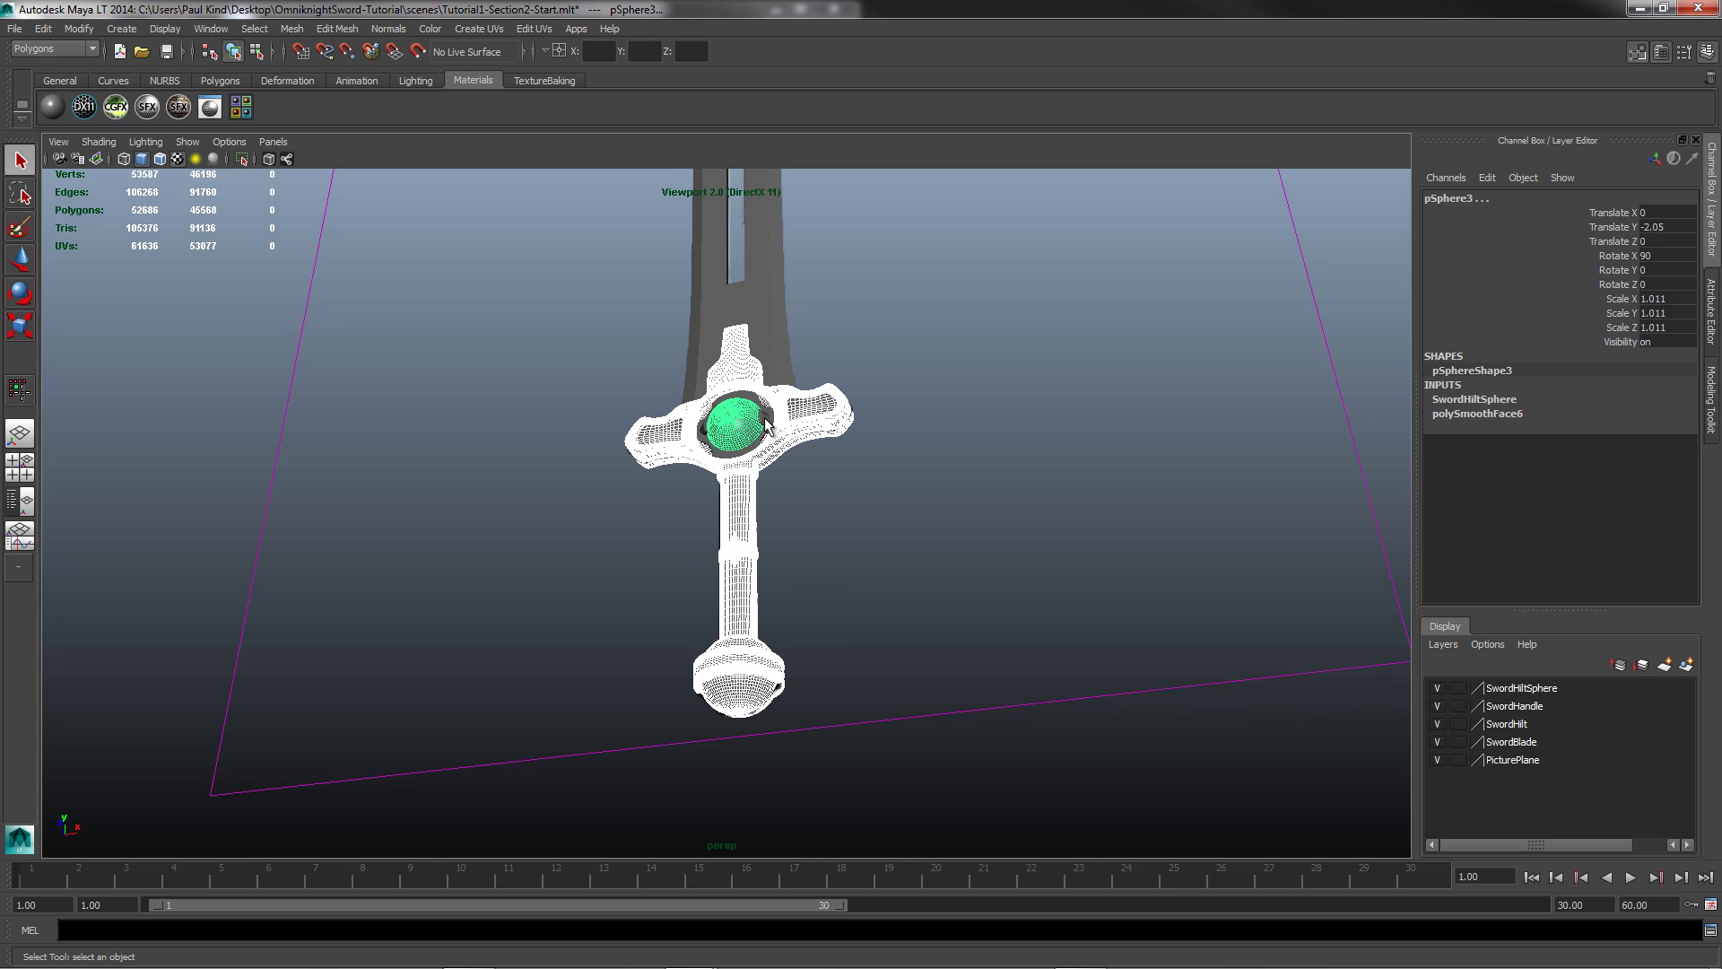
shift+click(769, 431)
shift+click(782, 305)
alt+drag(840, 355, 585, 531)
shift+click(537, 531)
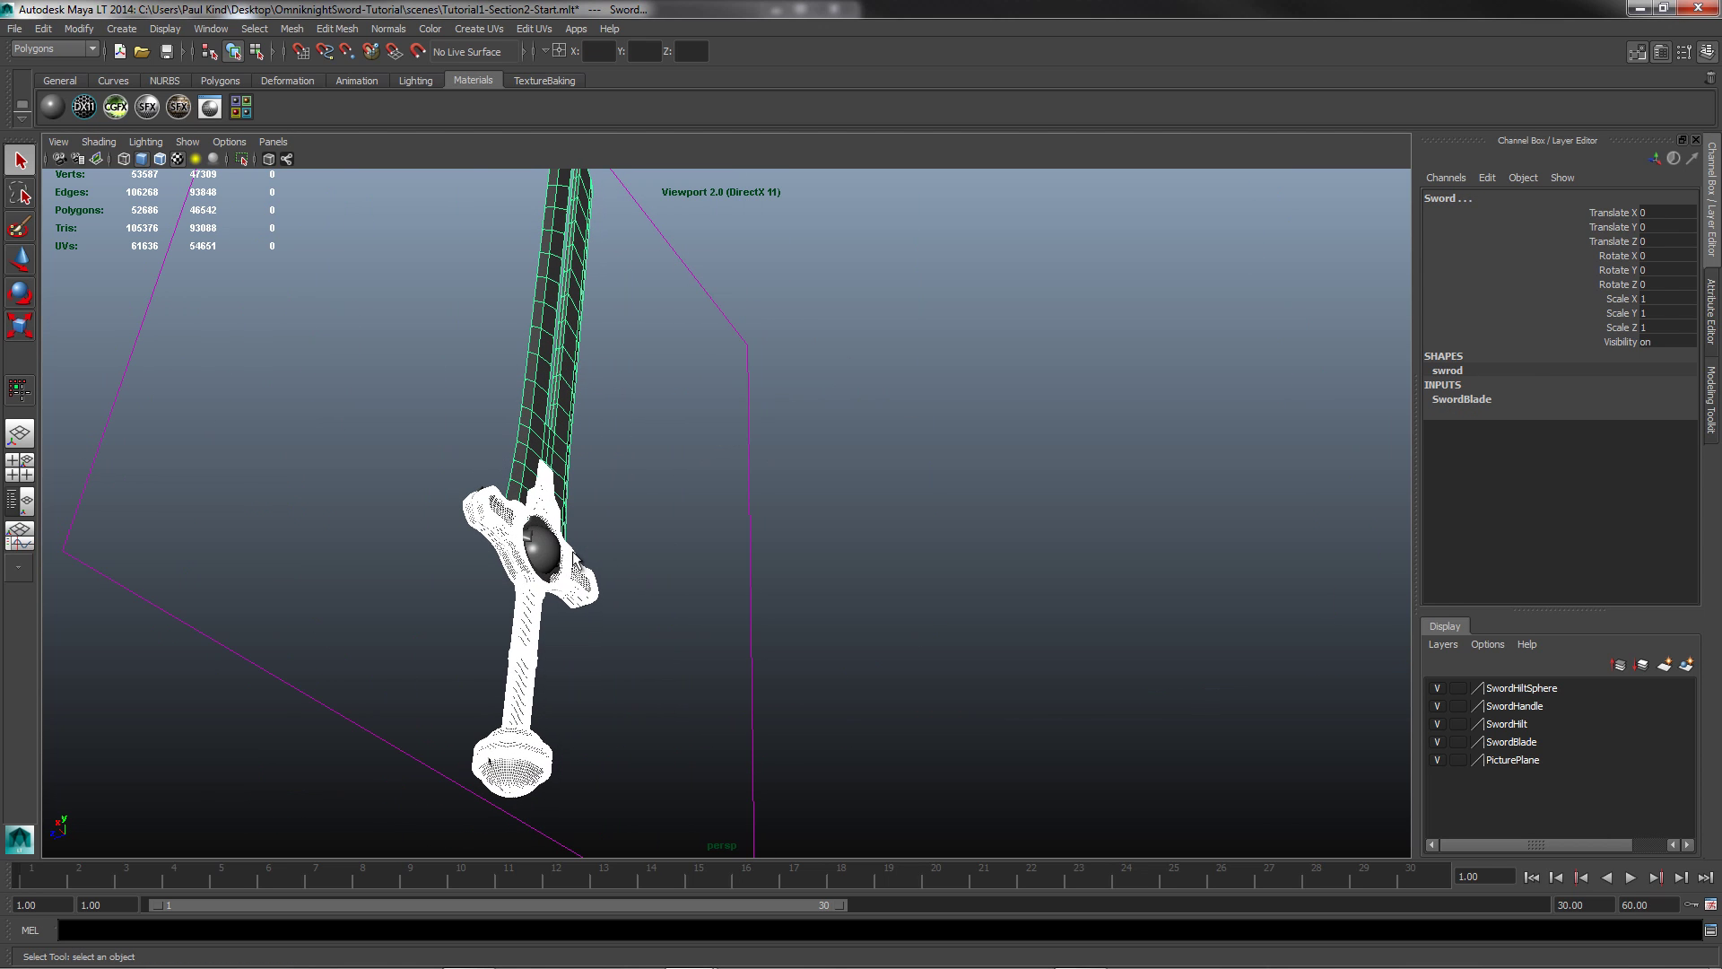
shift+click(549, 556)
shift+click(540, 519)
alt+drag(570, 557, 516, 551)
alt+right_drag(516, 550, 626, 621)
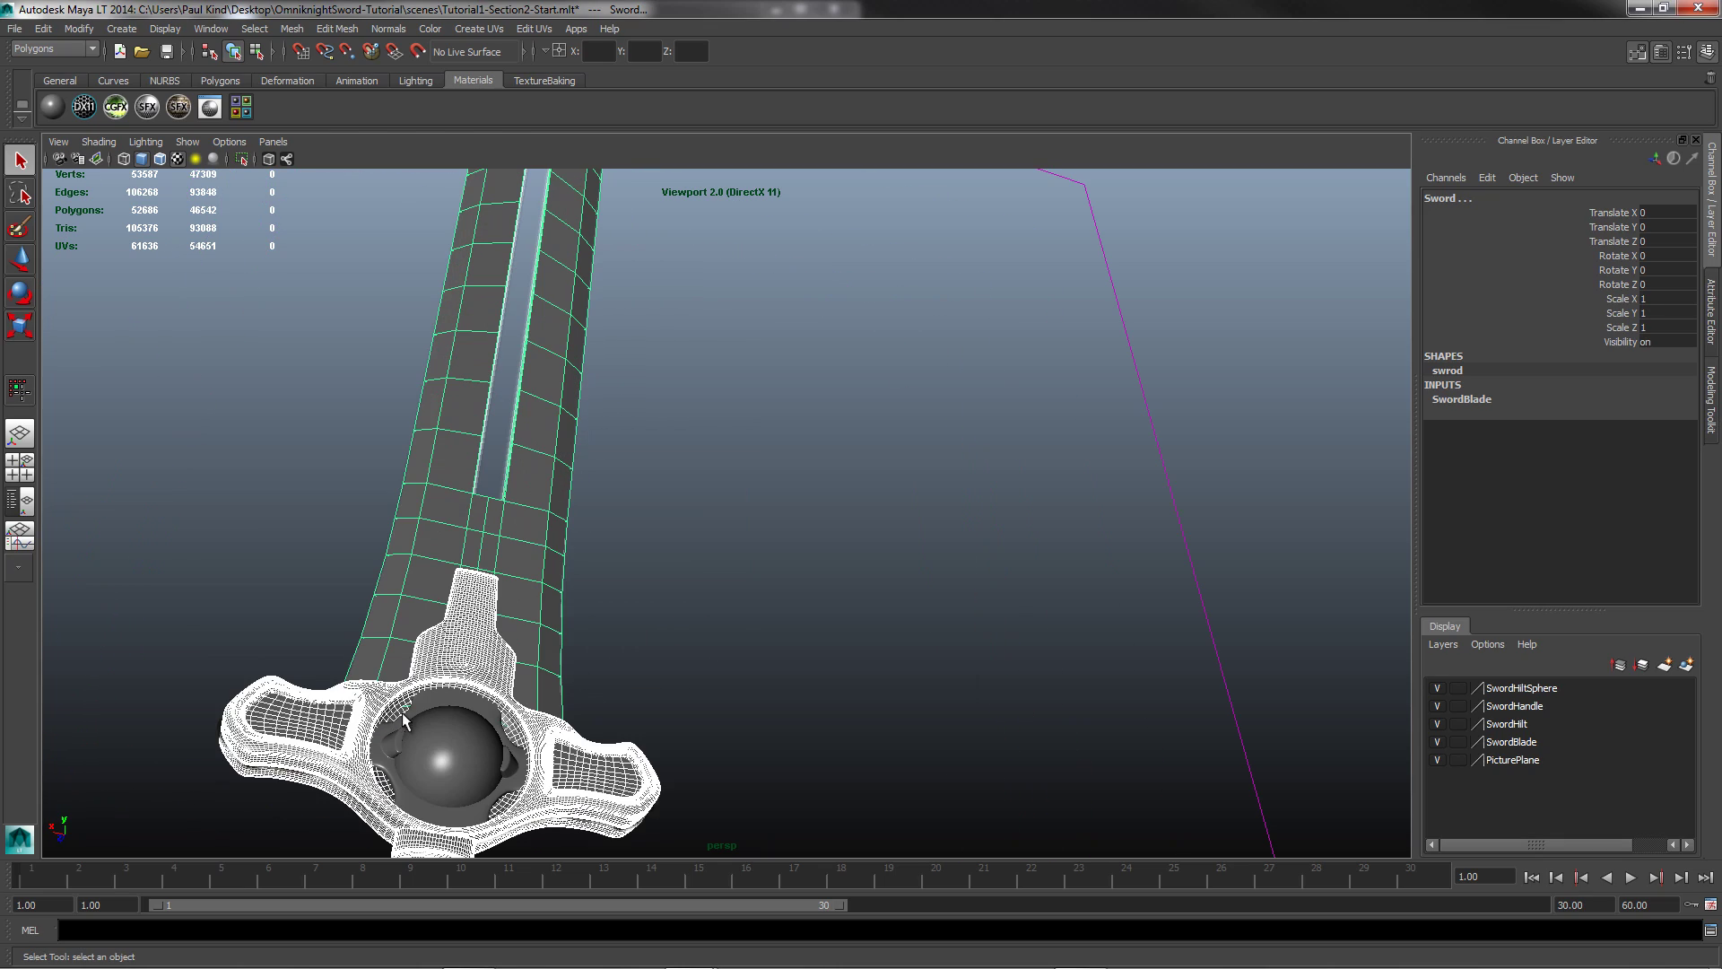
click(429, 692)
alt+drag(608, 654, 487, 323)
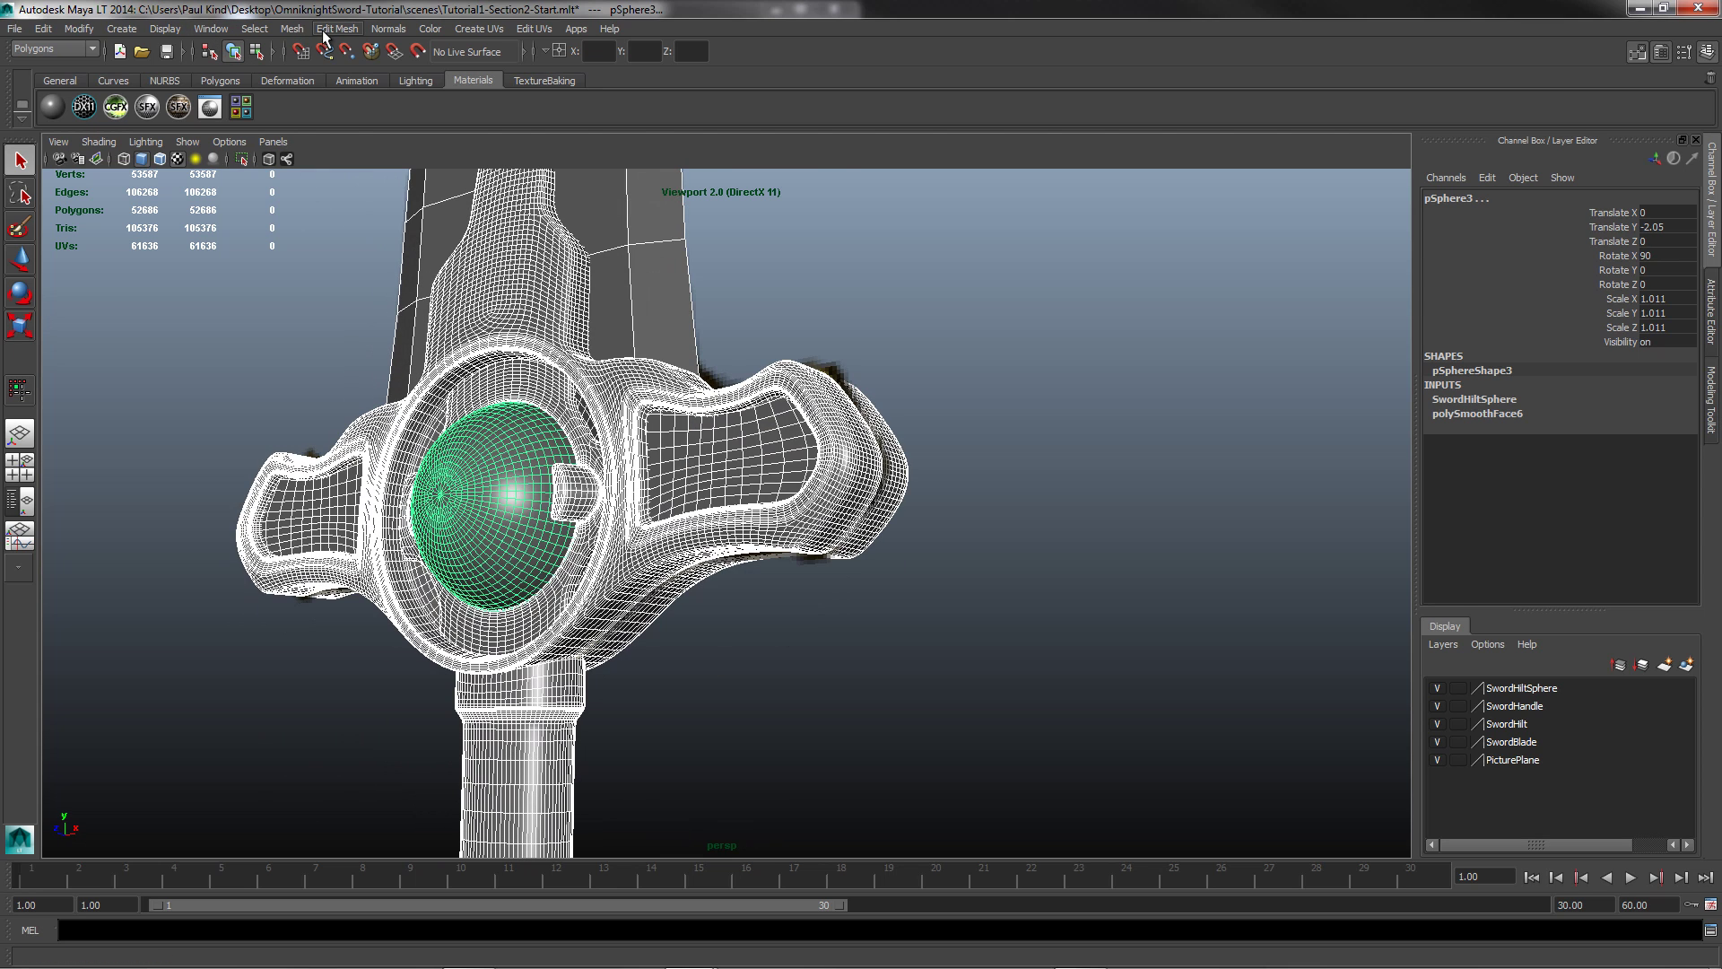
click(292, 30)
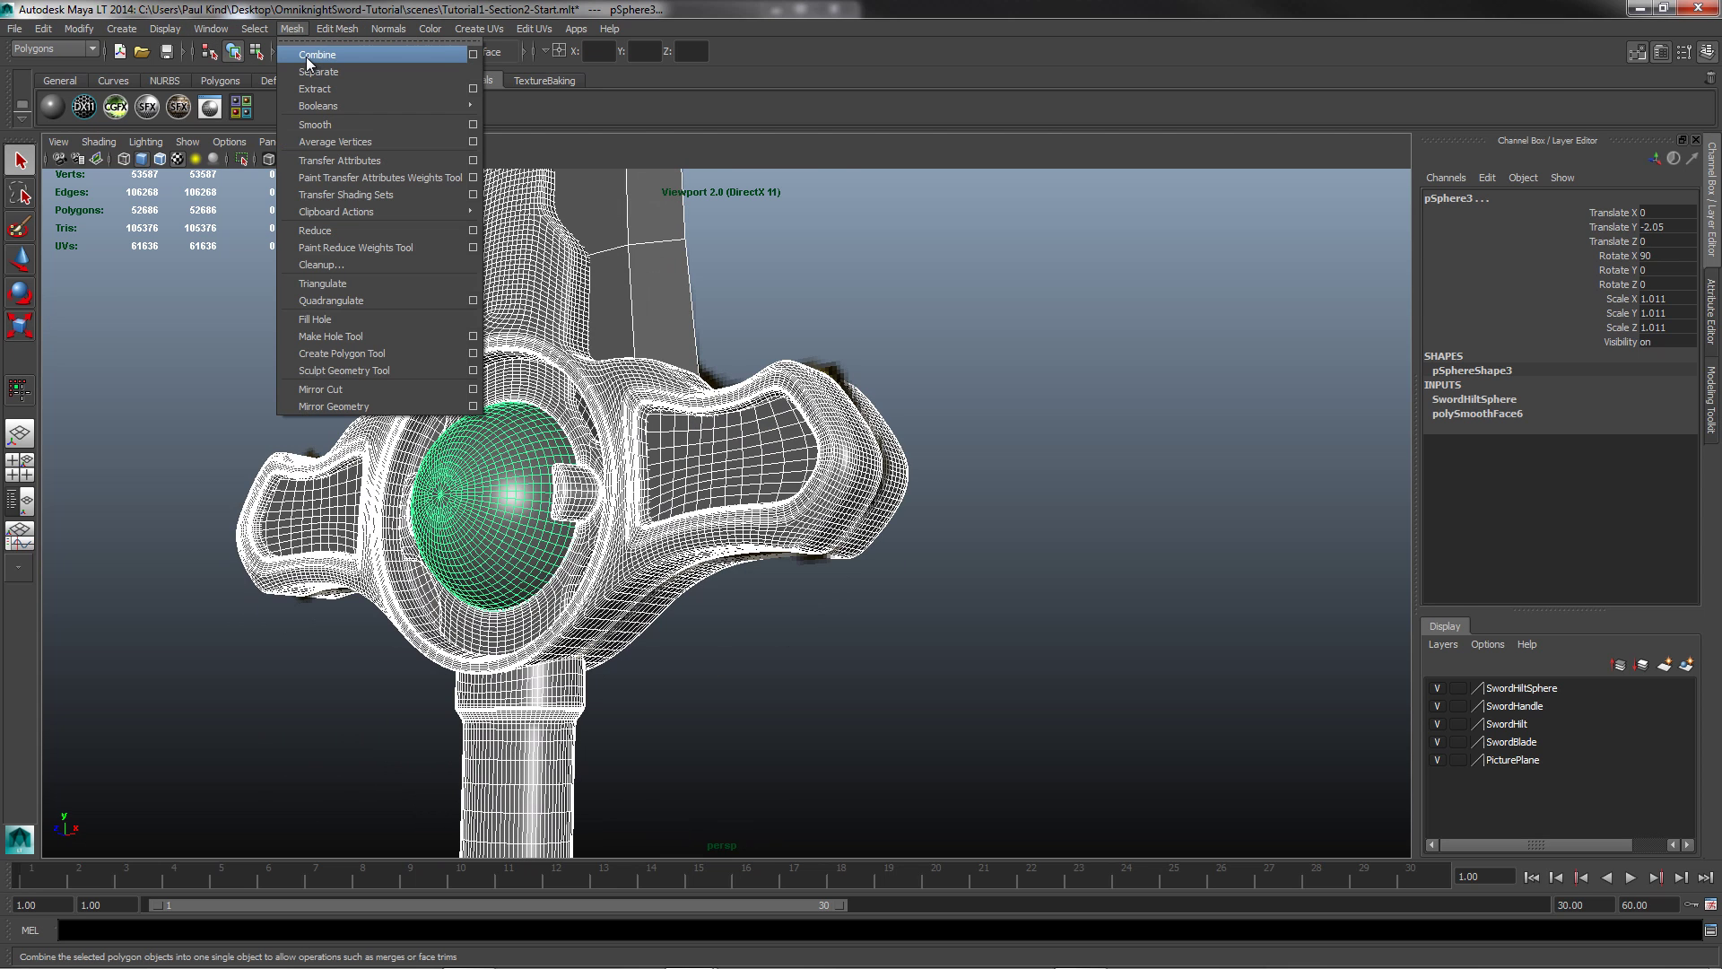
click(308, 55)
click(915, 484)
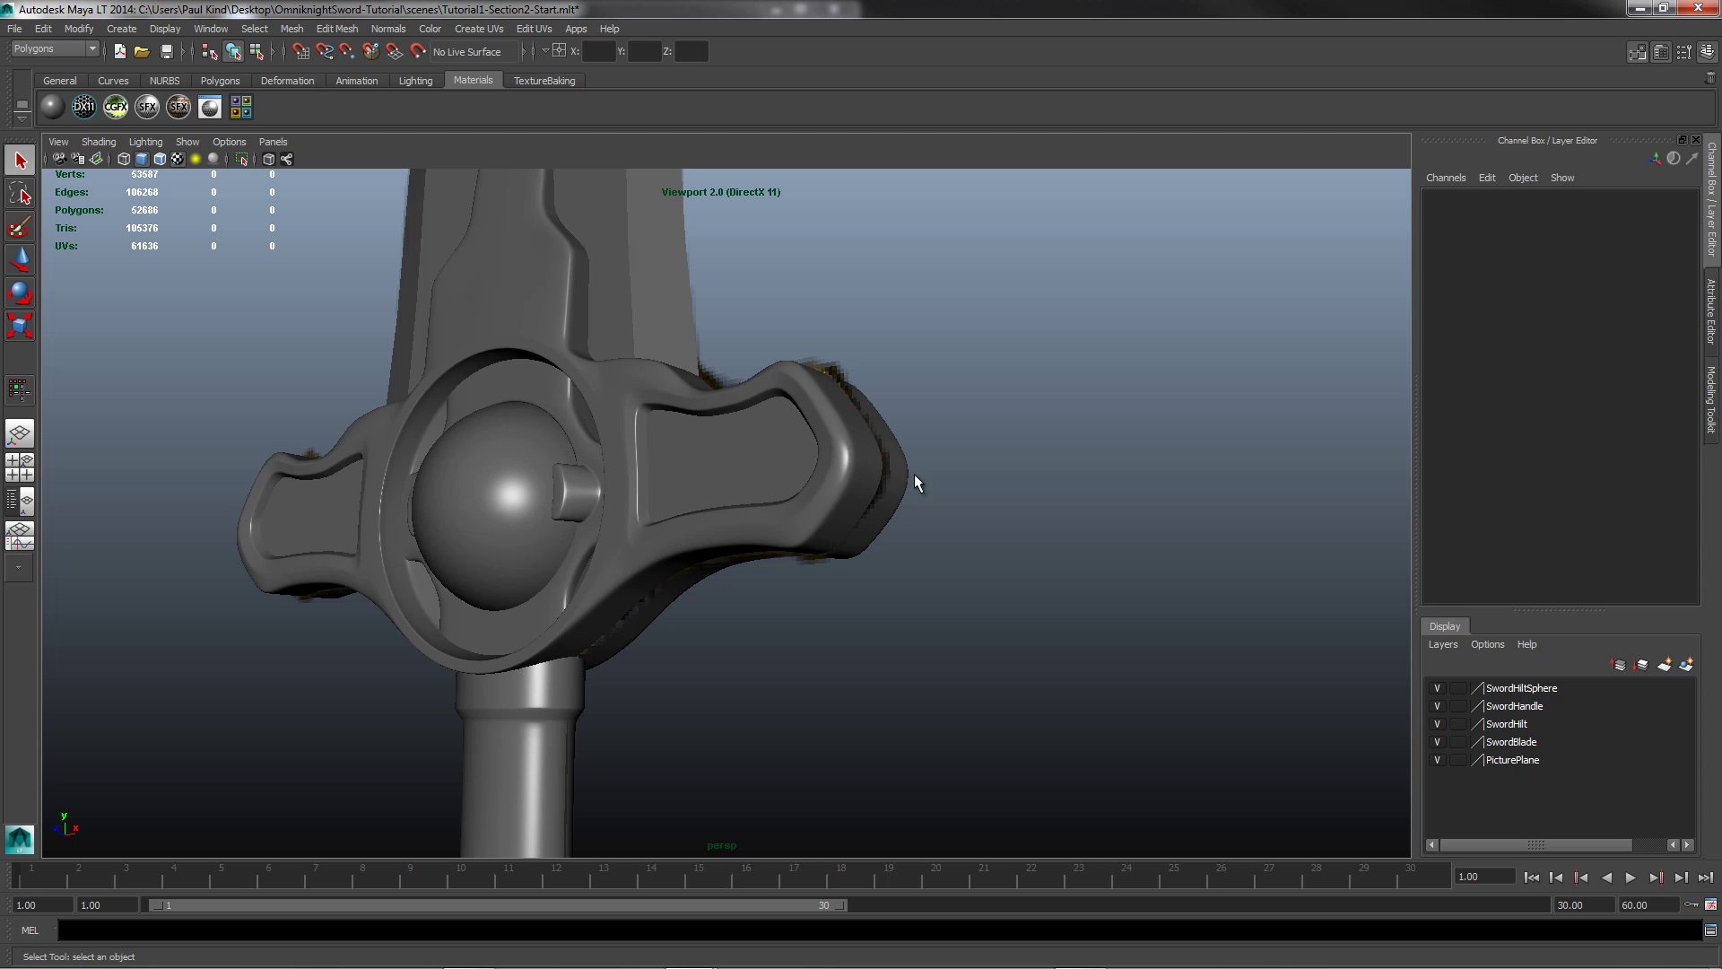
click(594, 389)
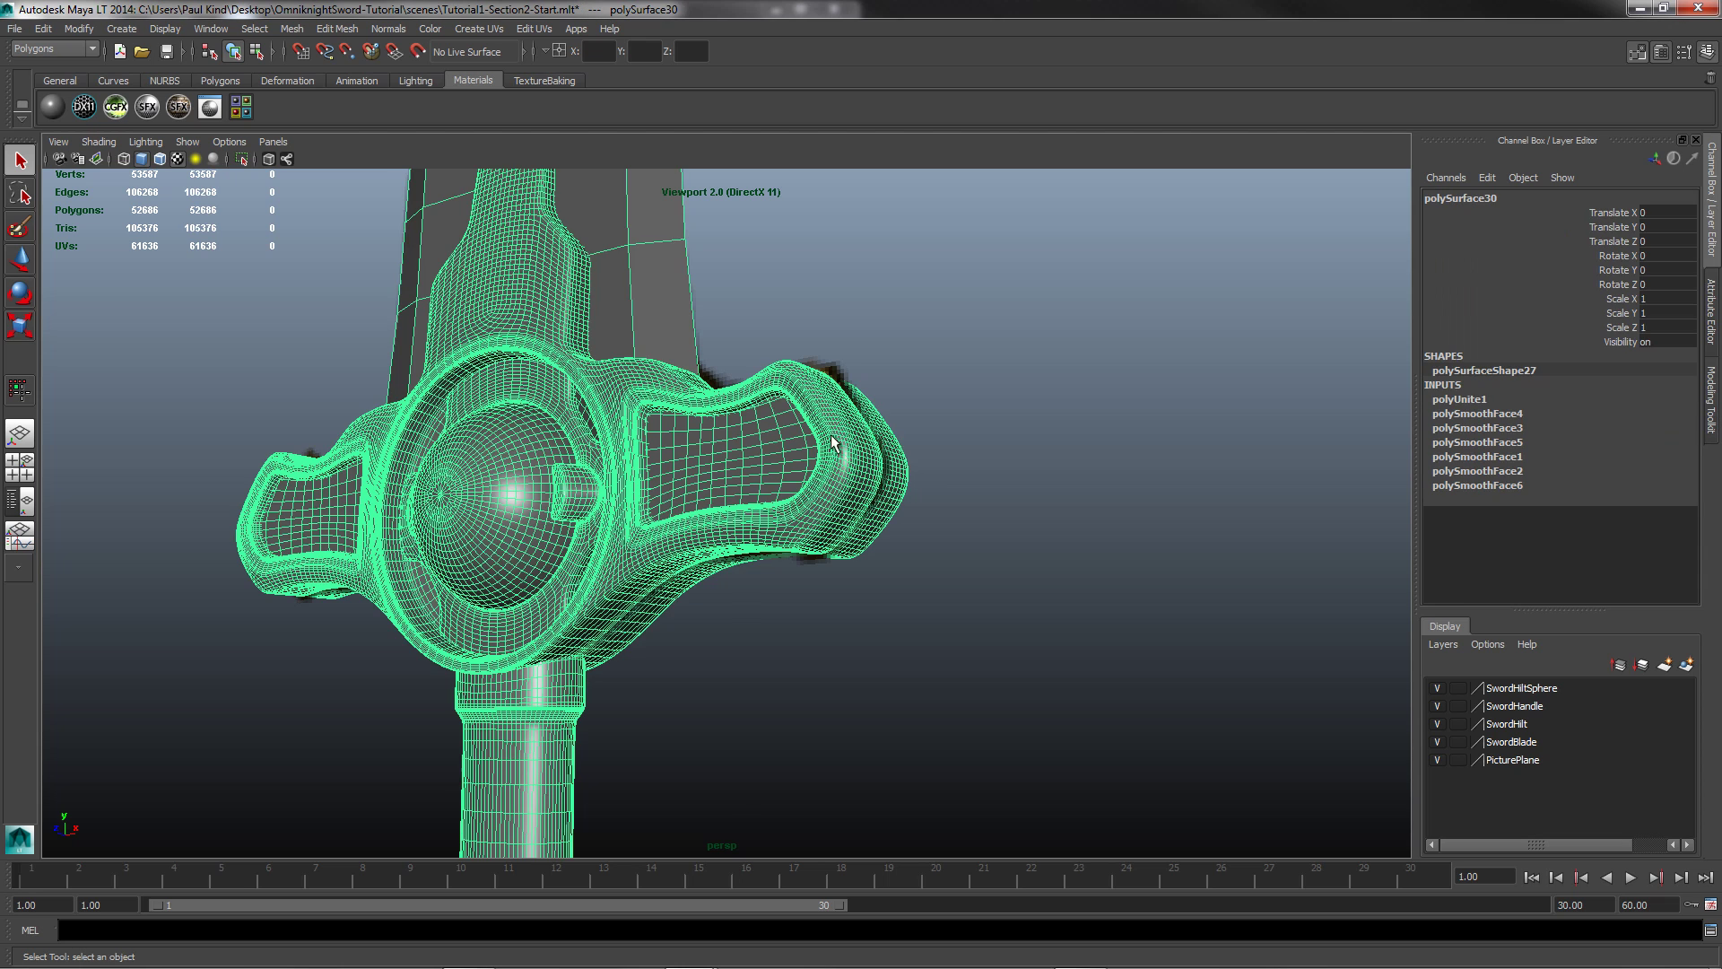
Step: Hide all the display layers and inspect the selected combined sword mesh on its own
click(1437, 742)
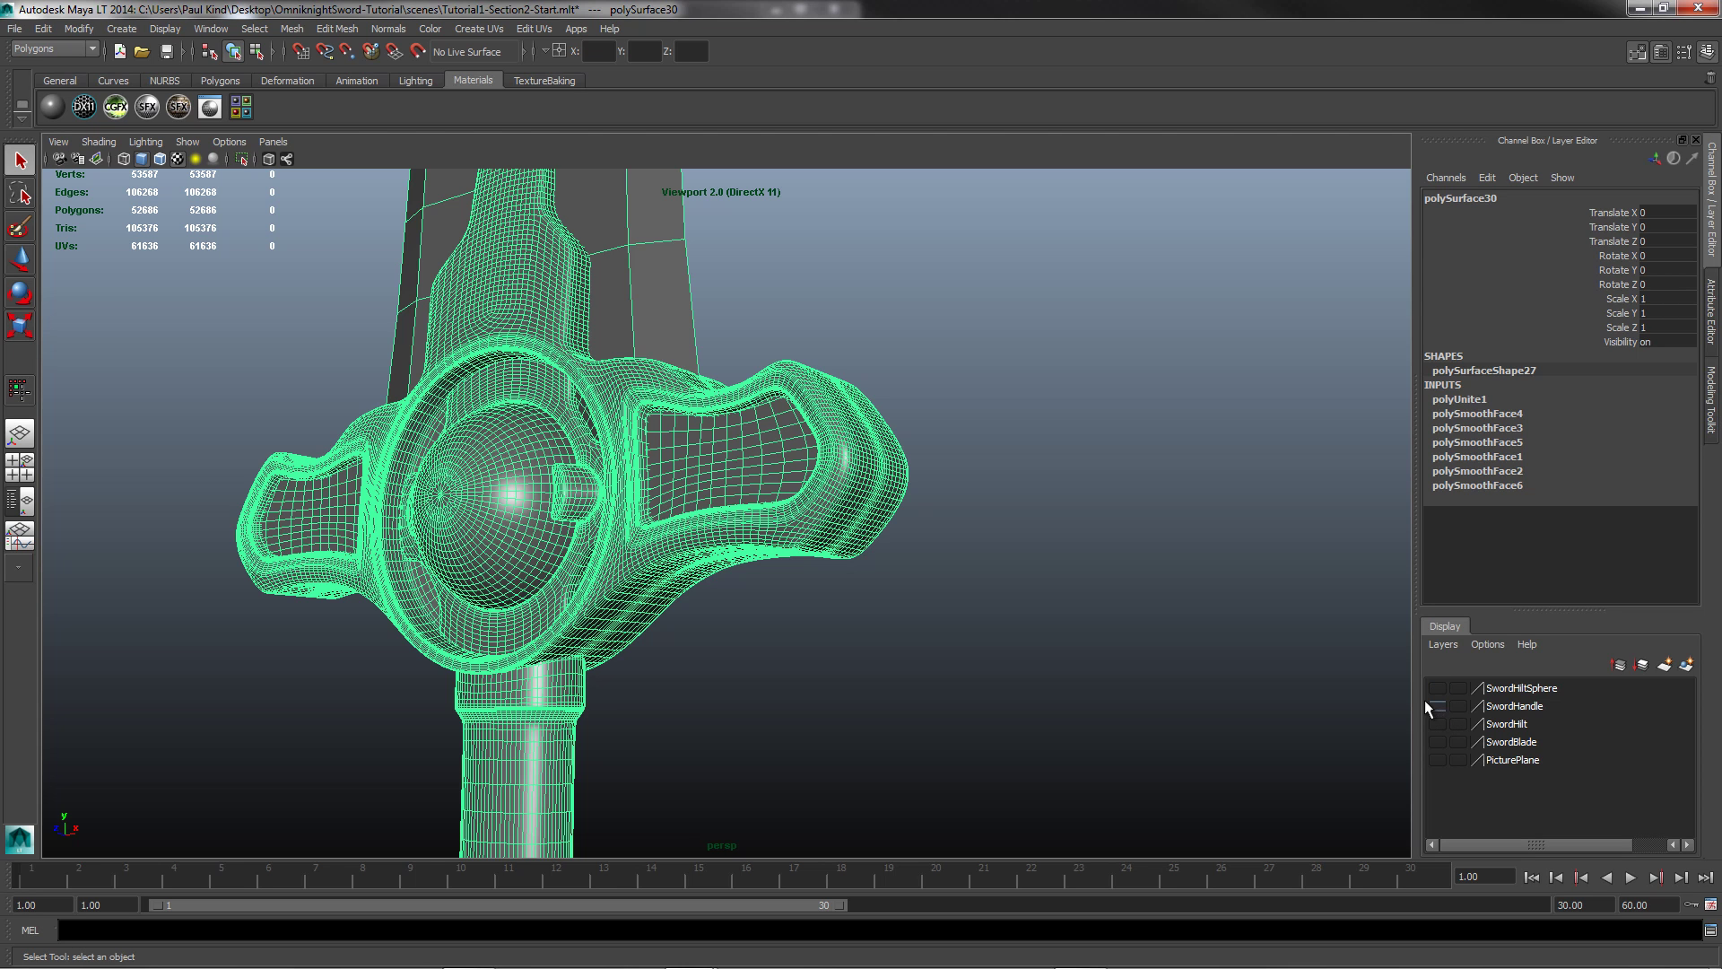
click(977, 526)
click(719, 492)
scroll(784, 498, down, 10)
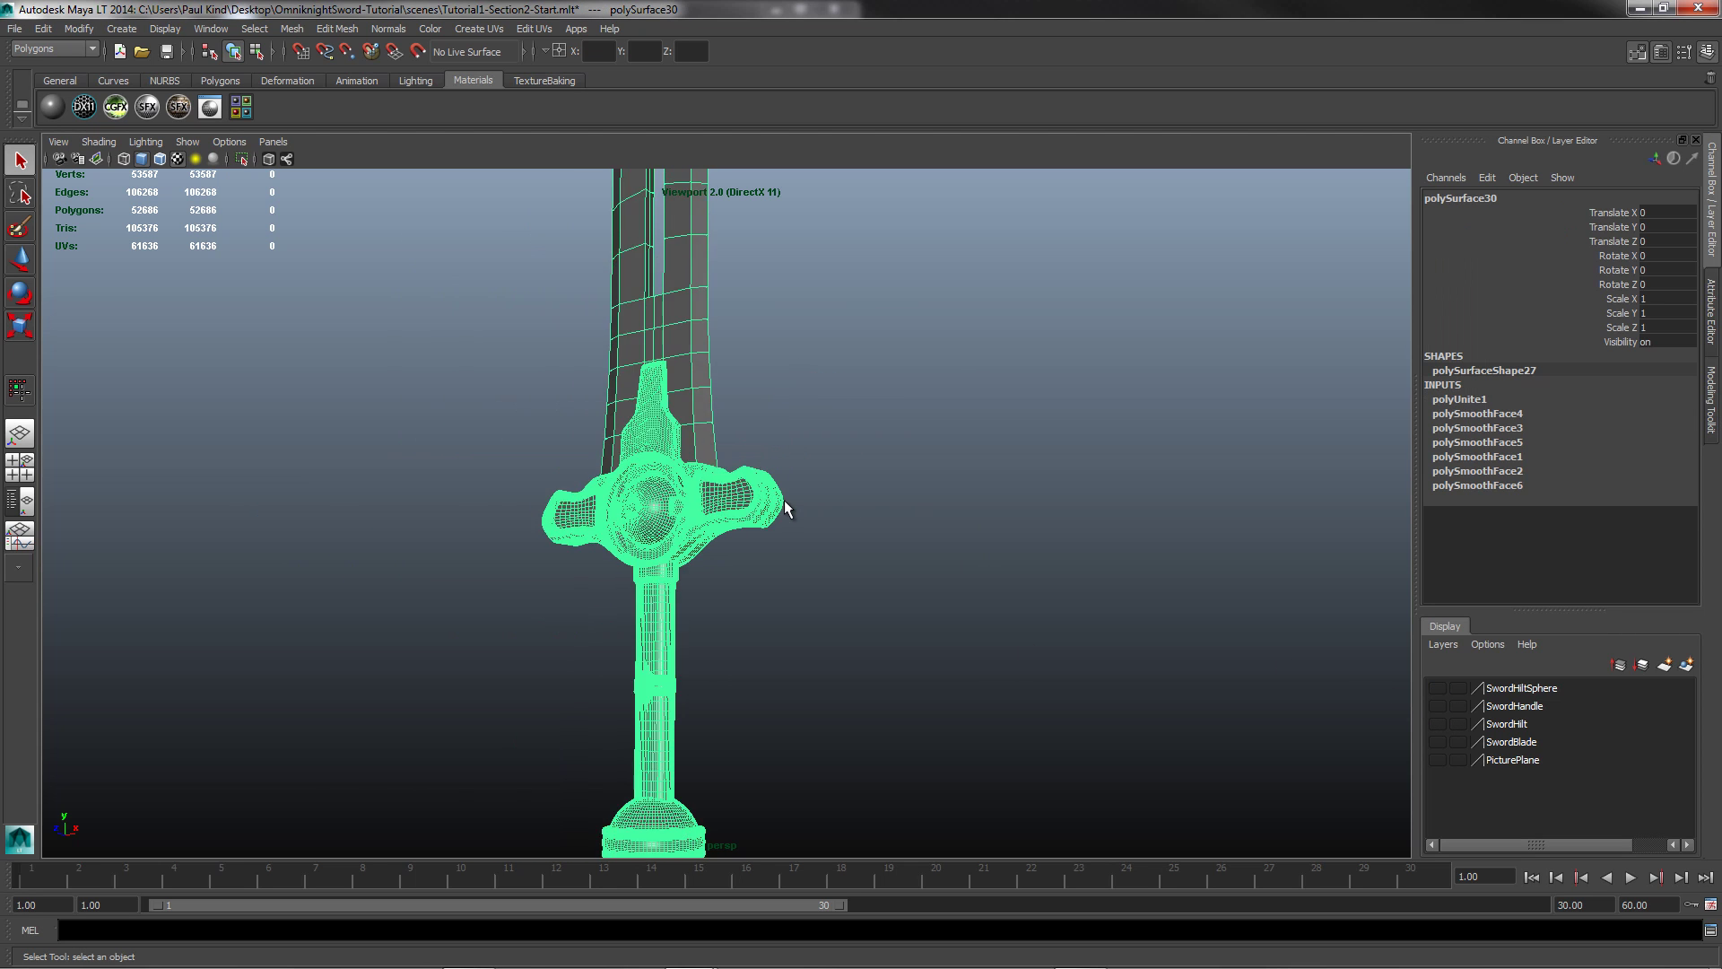
alt+drag(728, 444, 596, 380)
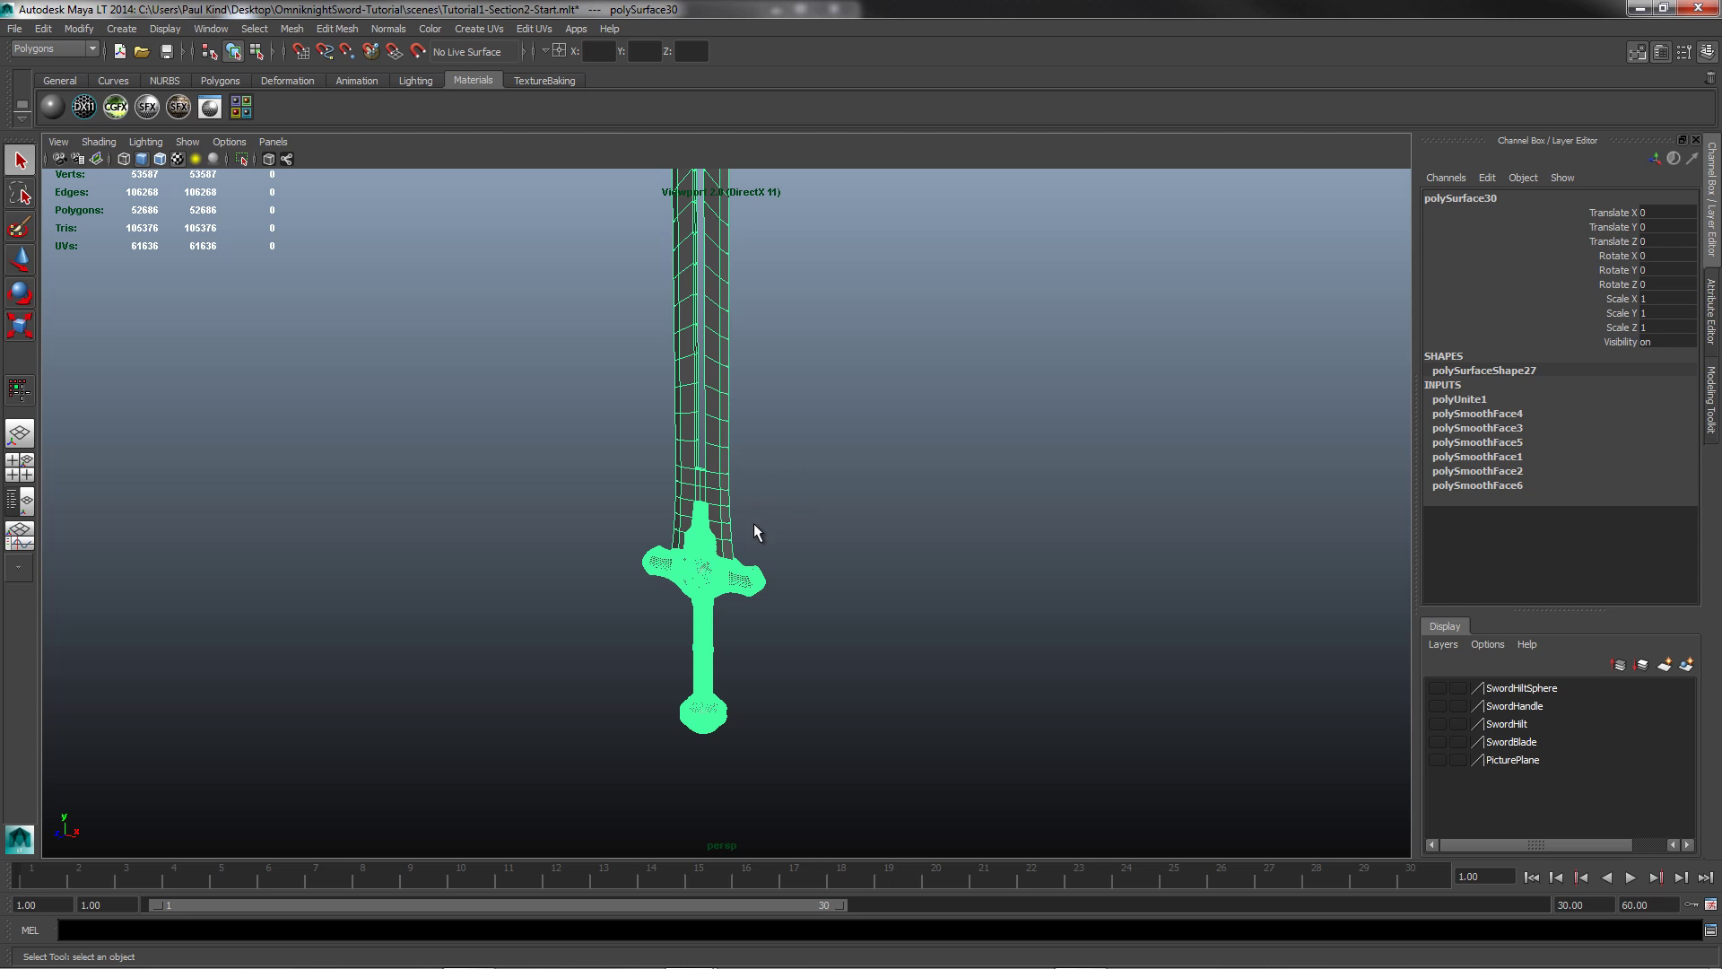
alt+drag(762, 447, 709, 420)
scroll(752, 504, up, 3)
scroll(751, 504, up, 3)
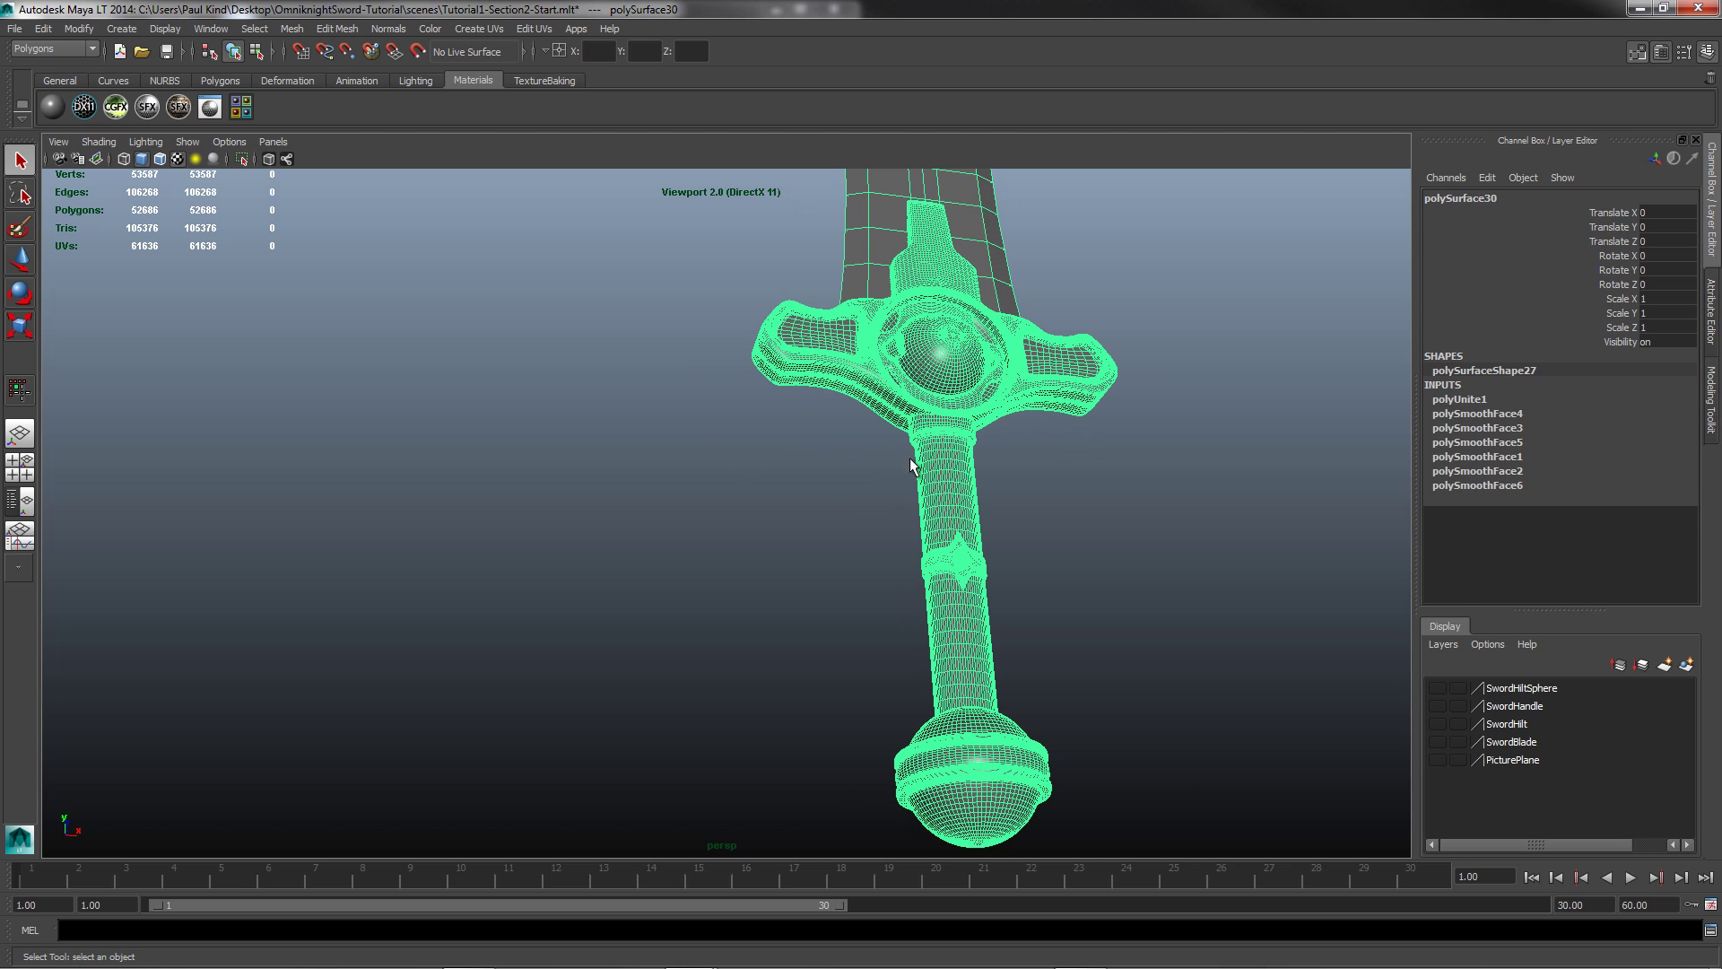
Step: Rename the SwordBlade display layer as HighPolySword
click(1504, 741)
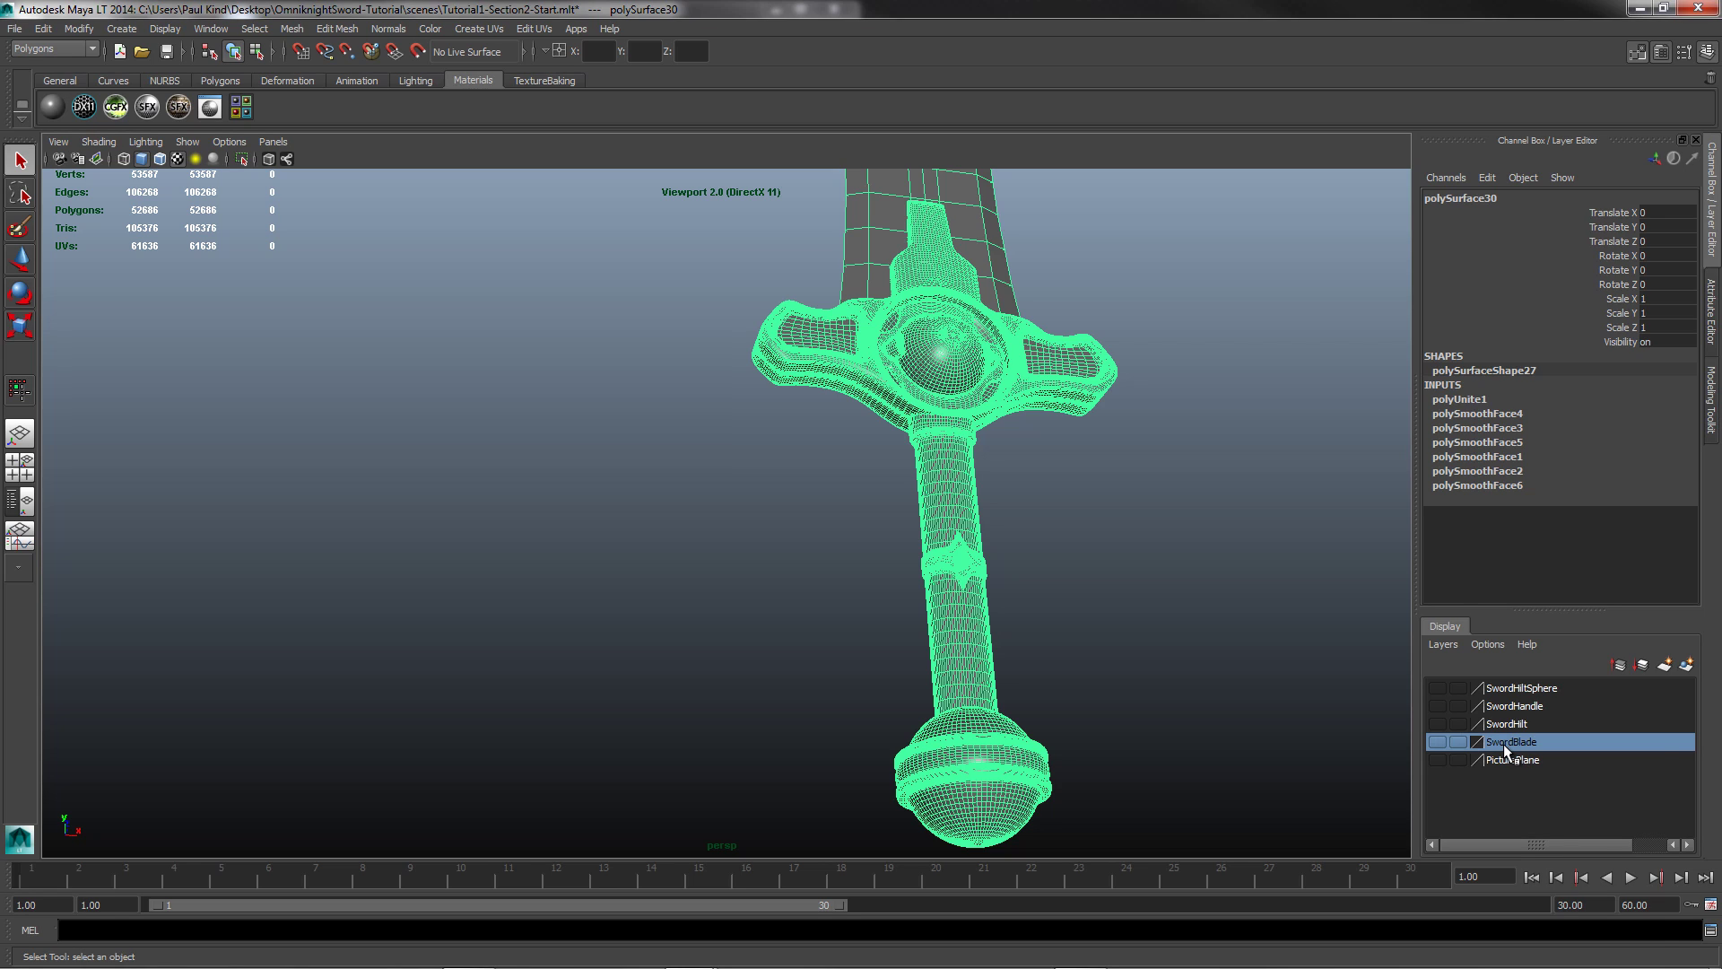
right_click(1504, 744)
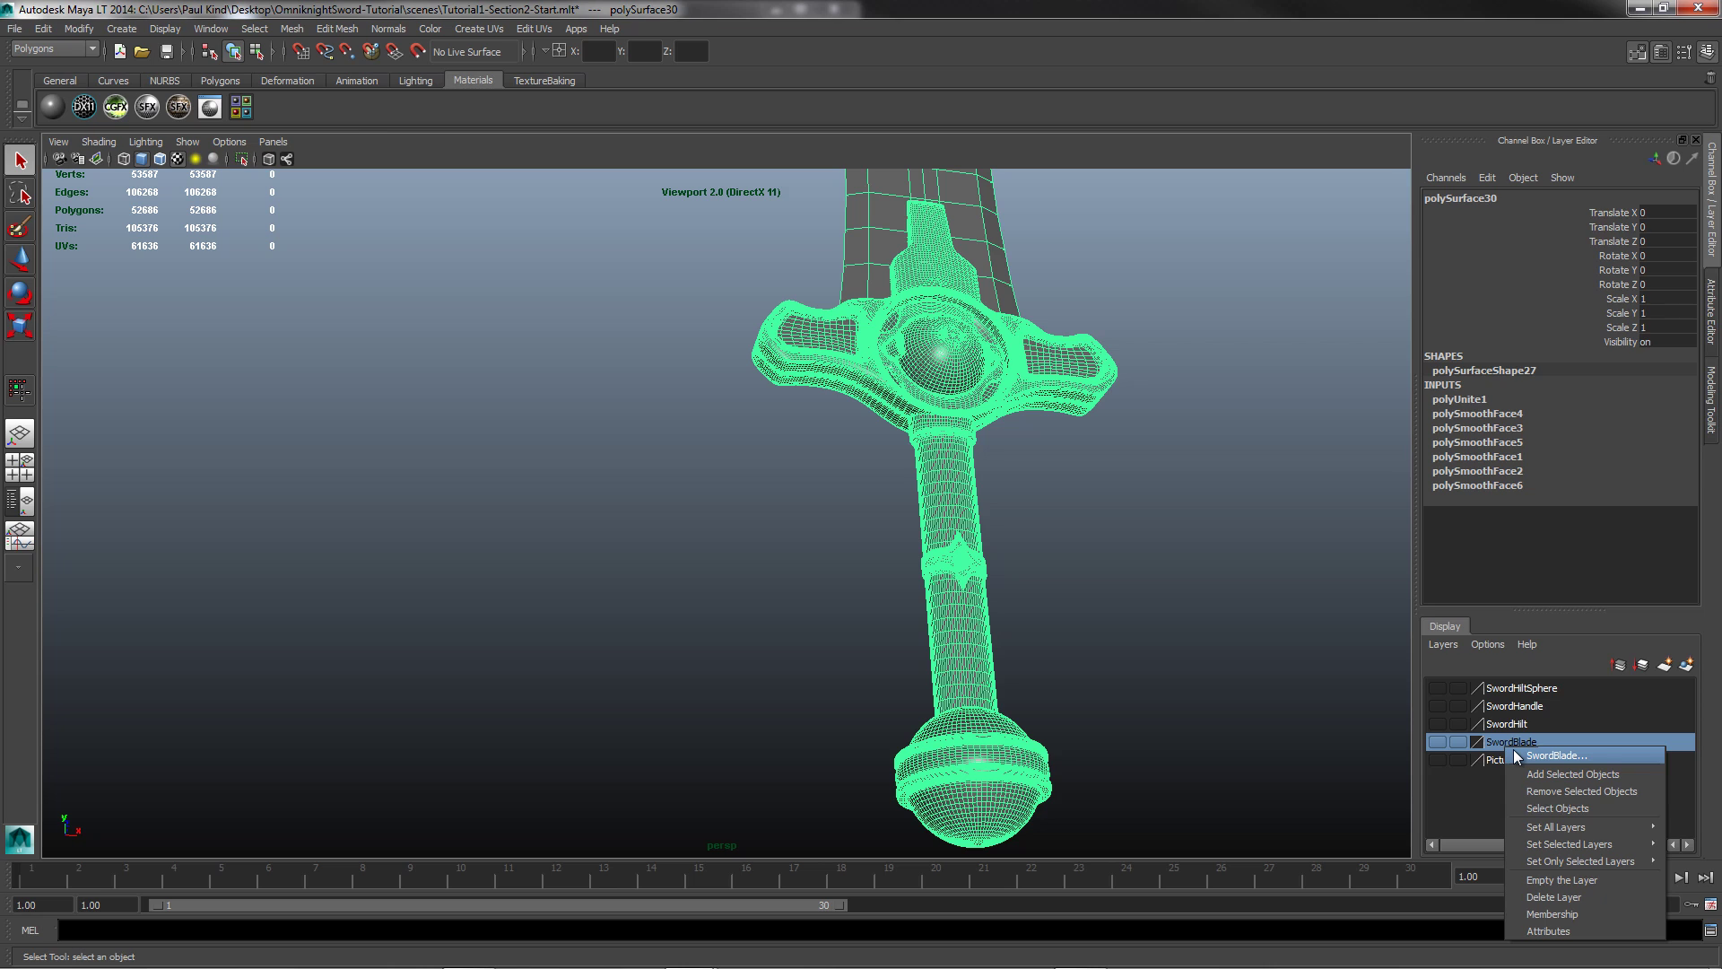
click(1505, 750)
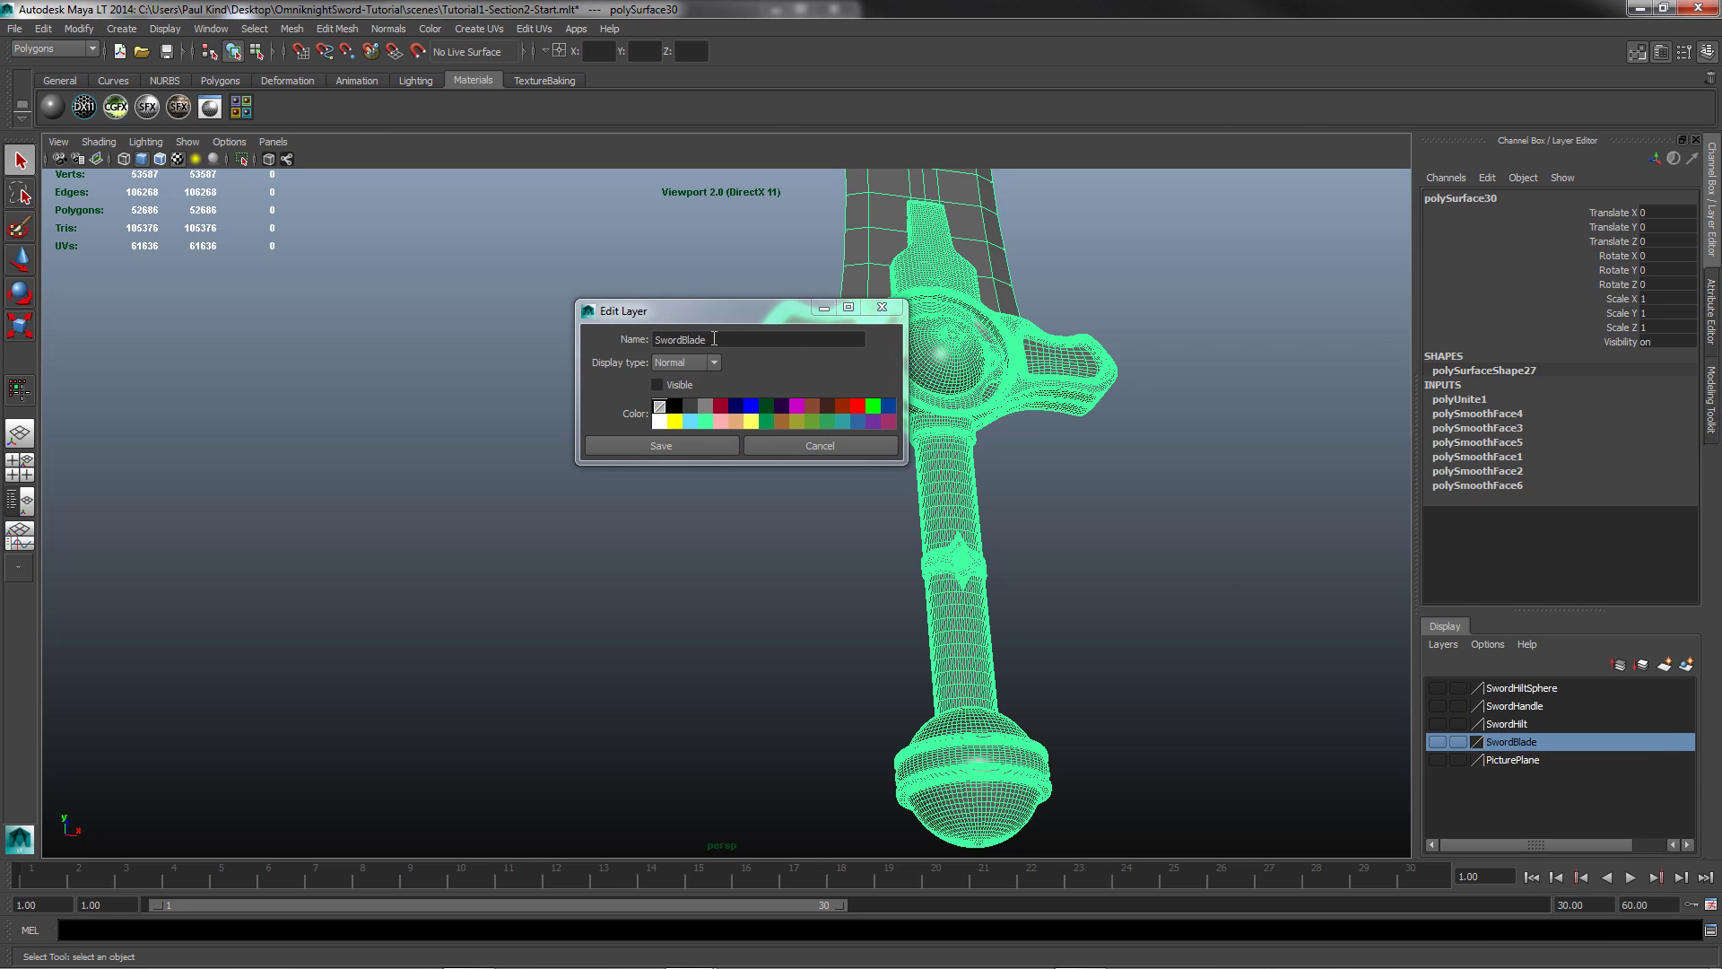
text(H)
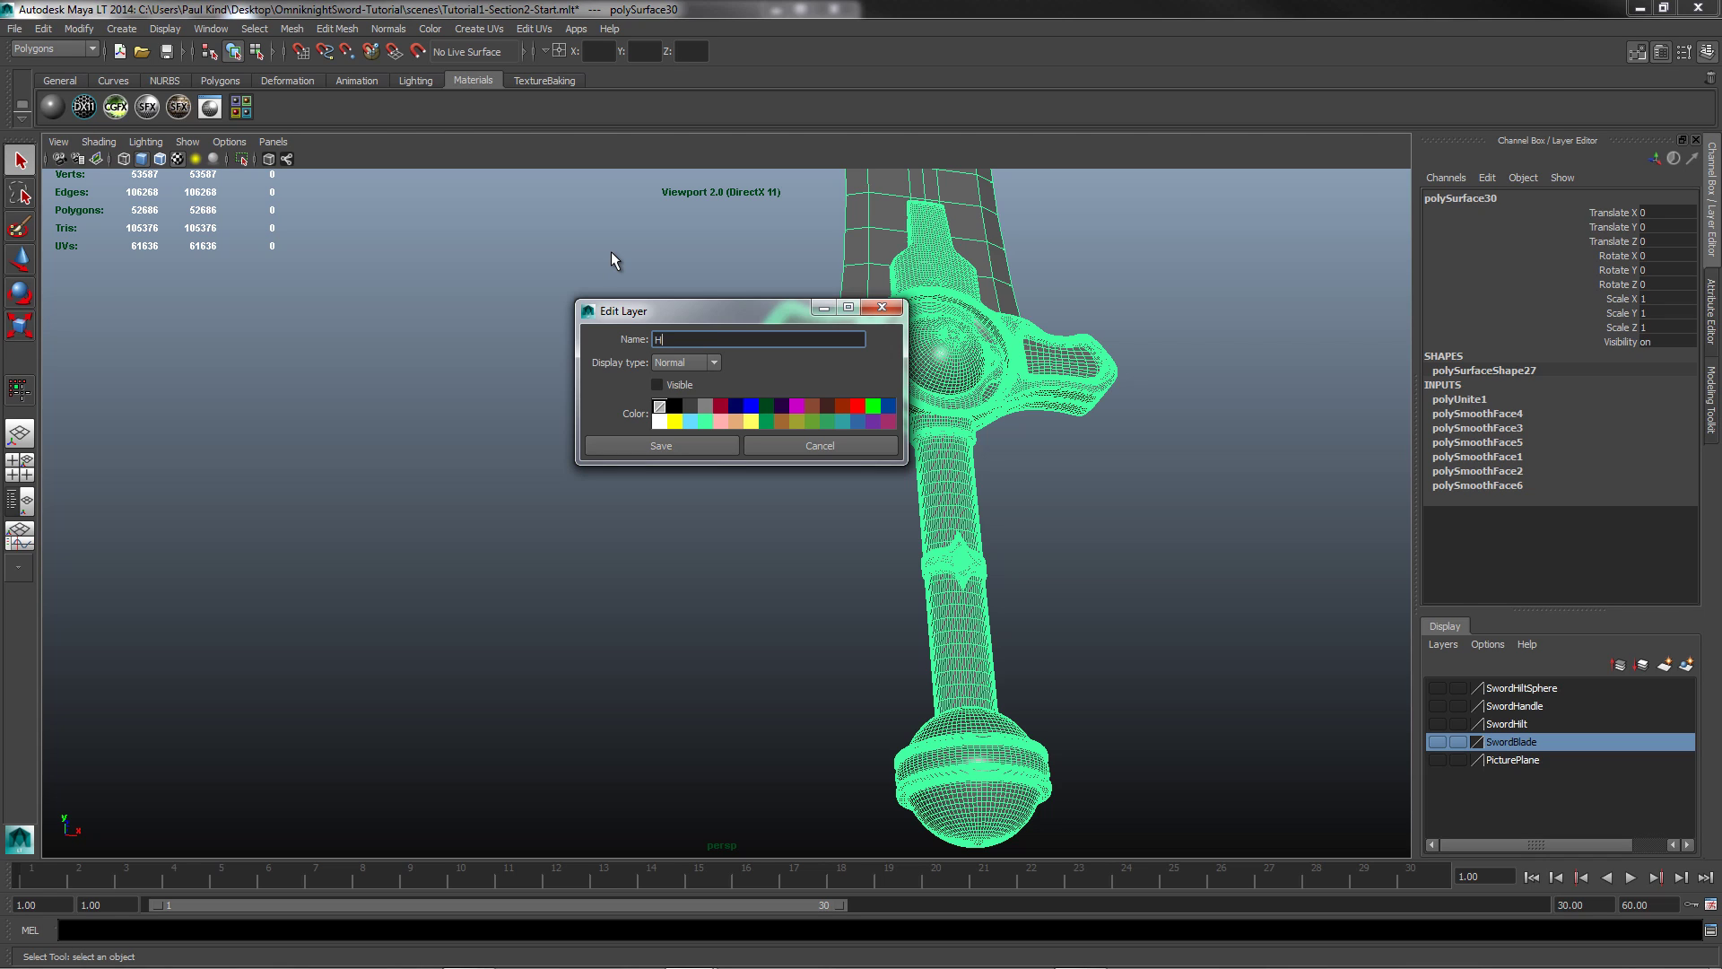
text(ighPolySword)
click(676, 443)
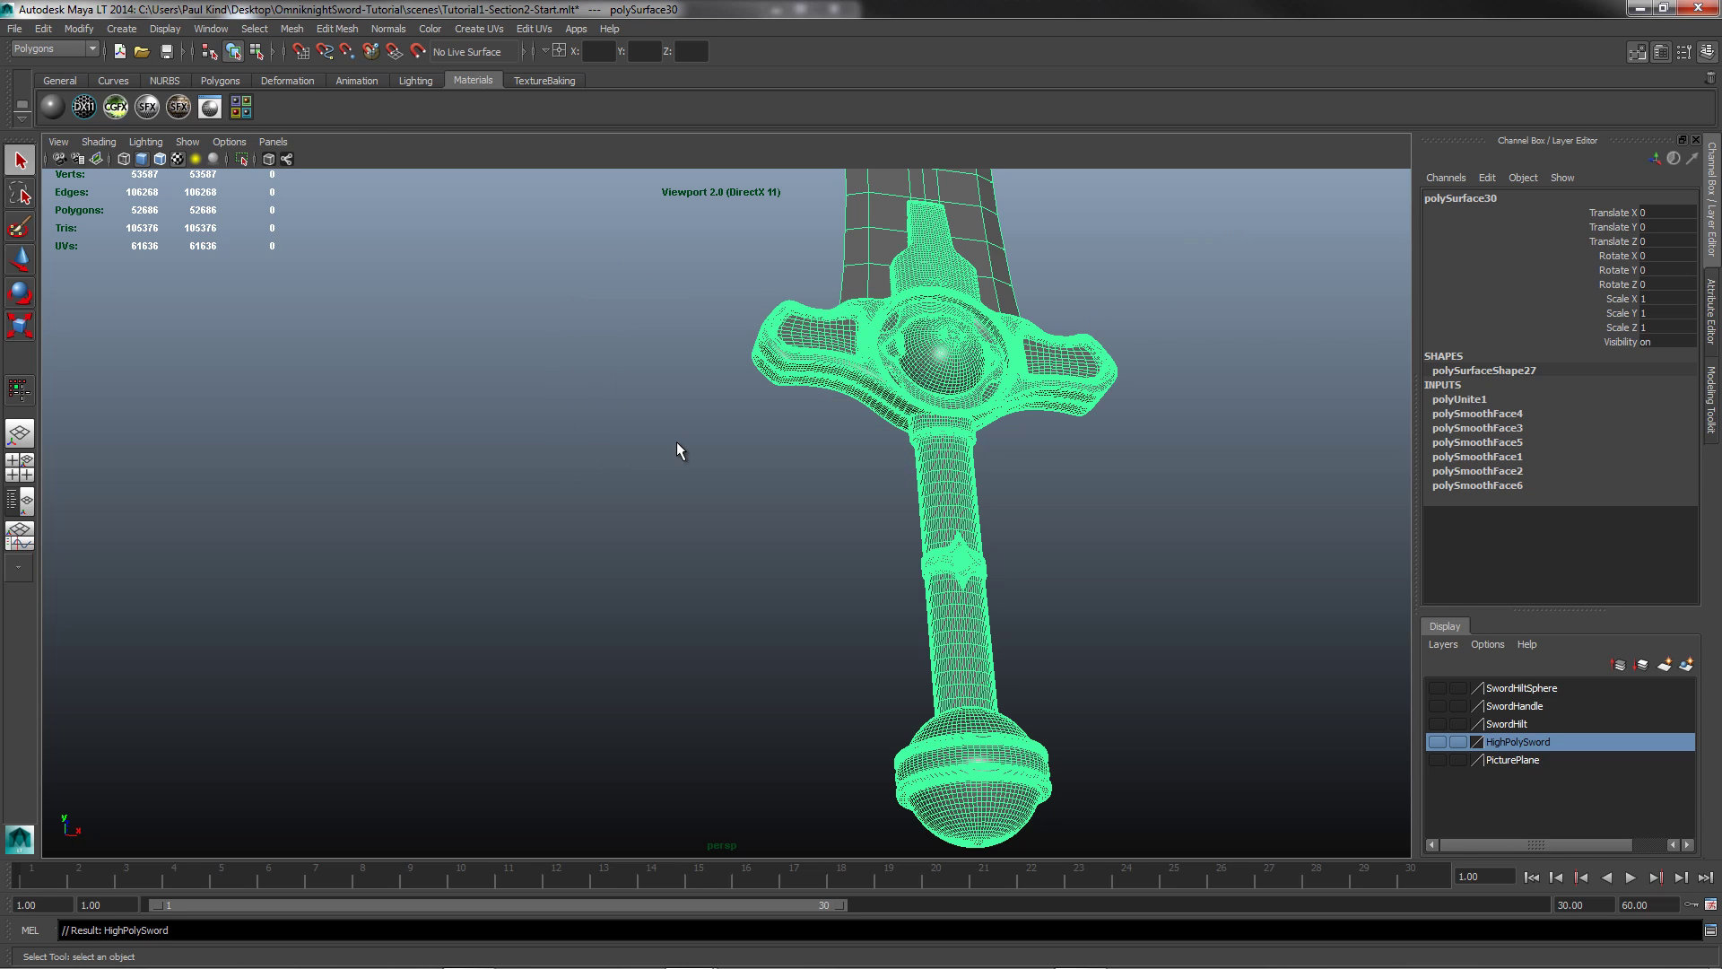
Step: Rename the SwordHilt display layer as LowPolySword
click(1521, 724)
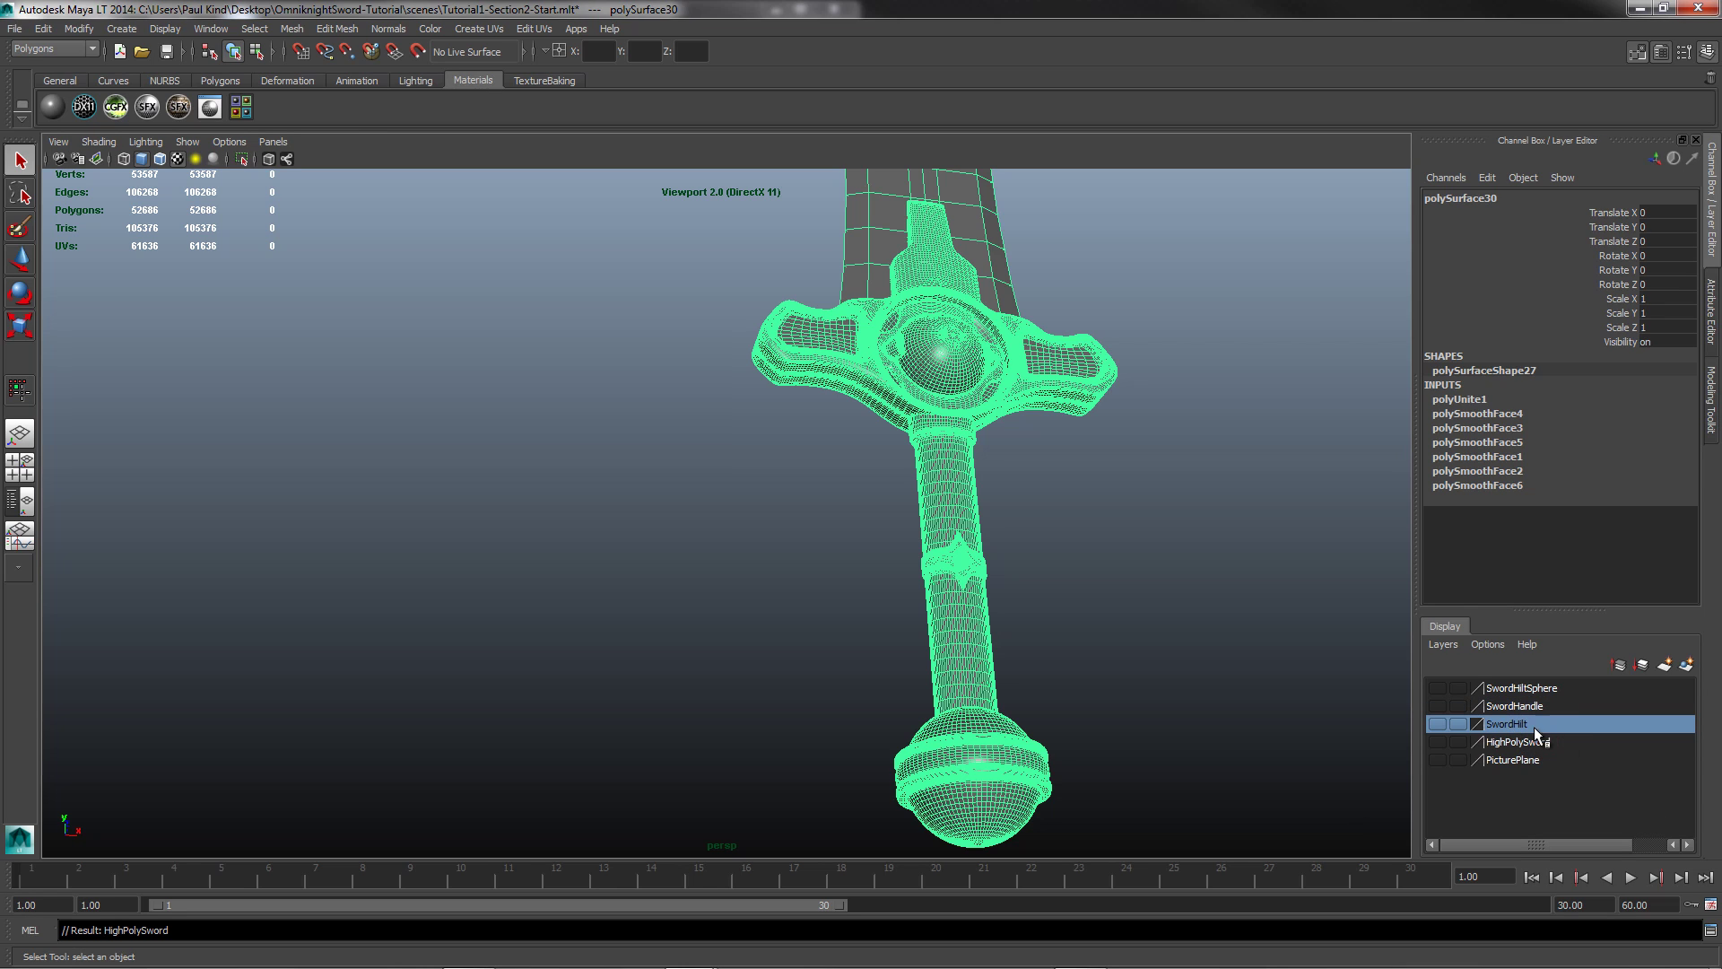
double_click(1505, 722)
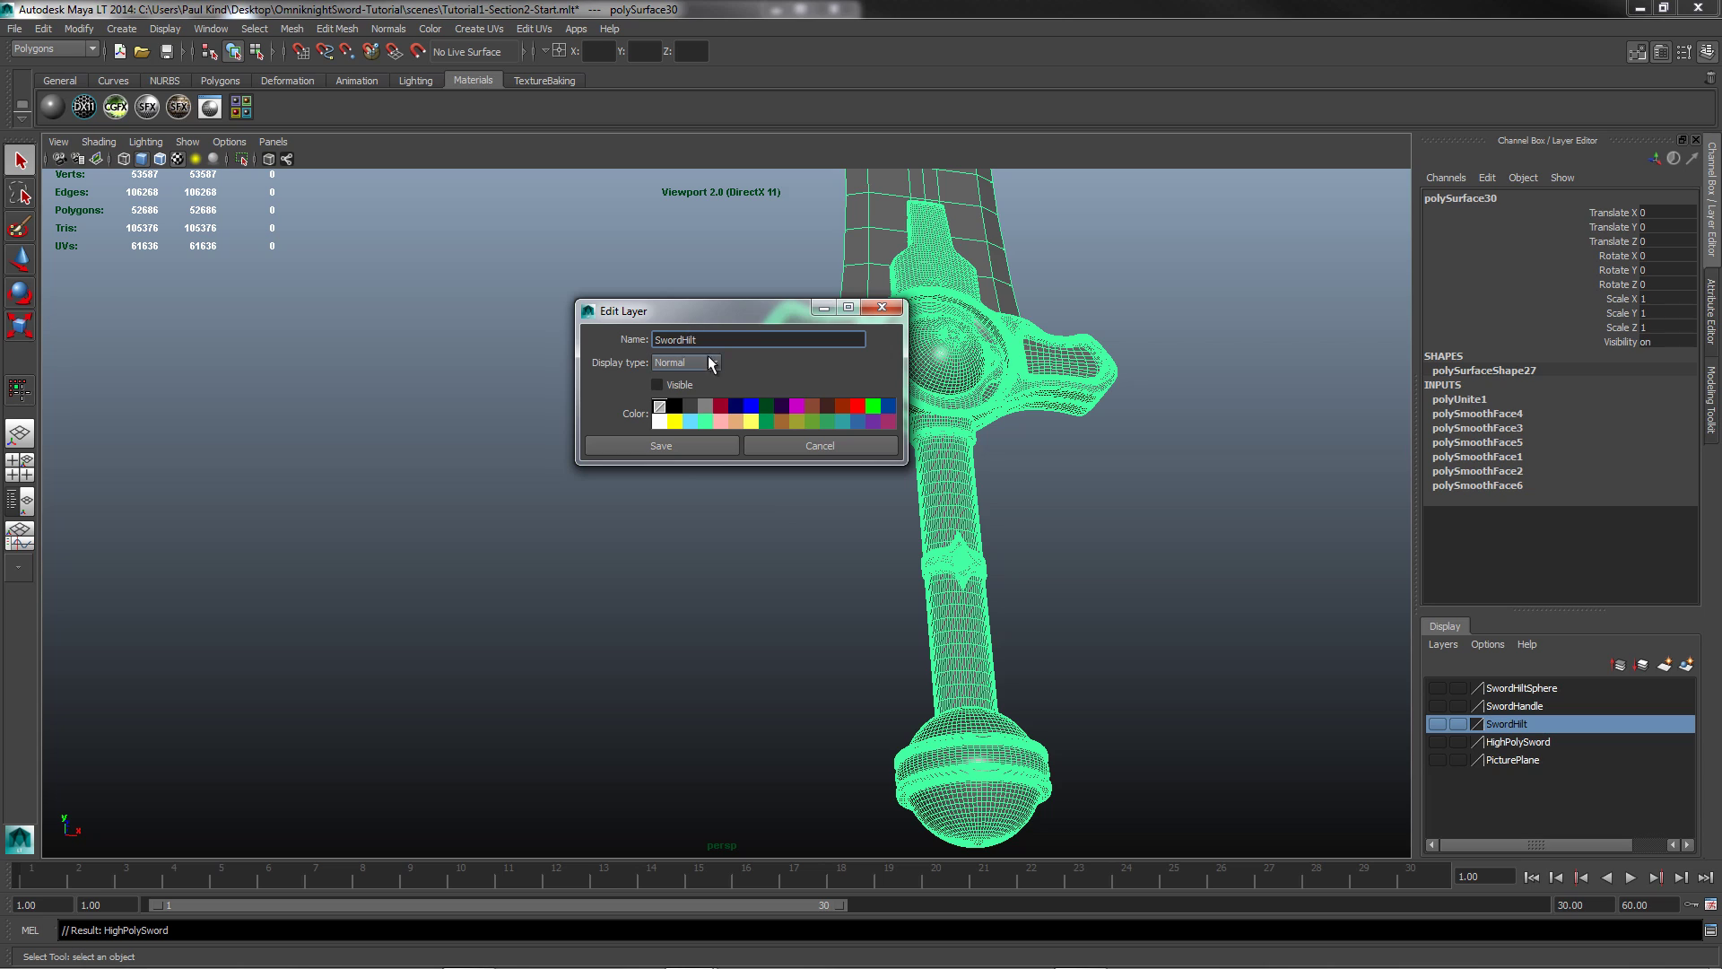
drag(706, 339, 619, 341)
text(LowPolySword)
click(638, 443)
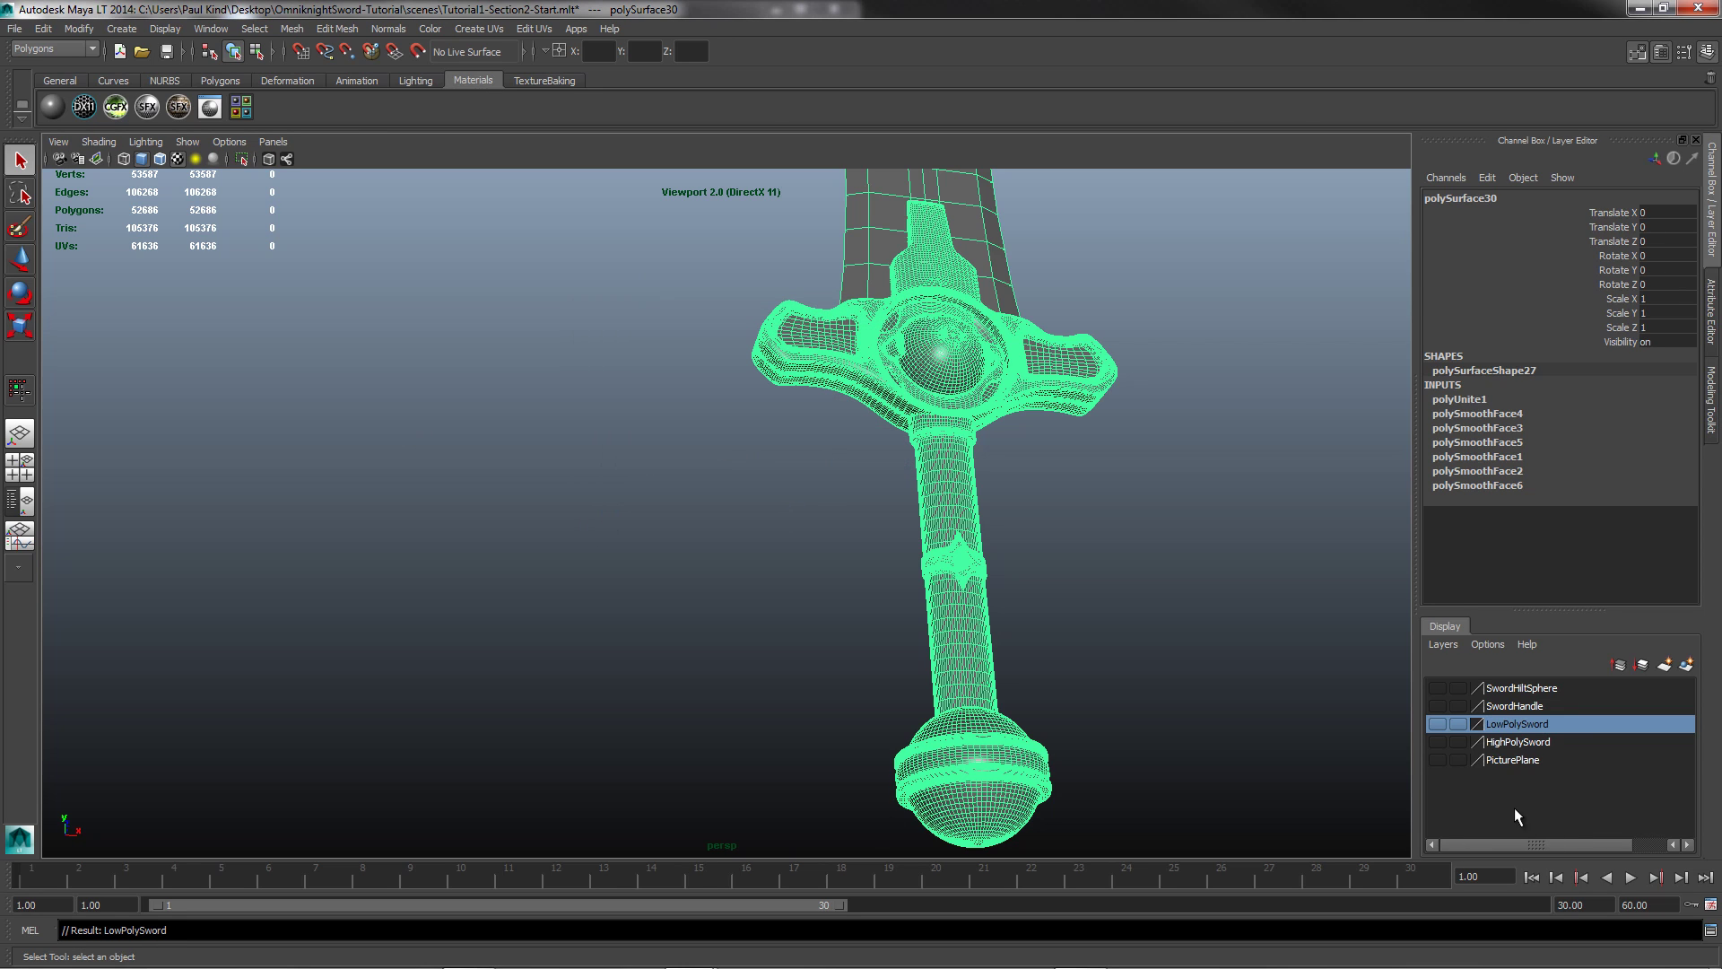
Step: Delete the SwordHiltSphere and SwordHandle display layers
click(1526, 706)
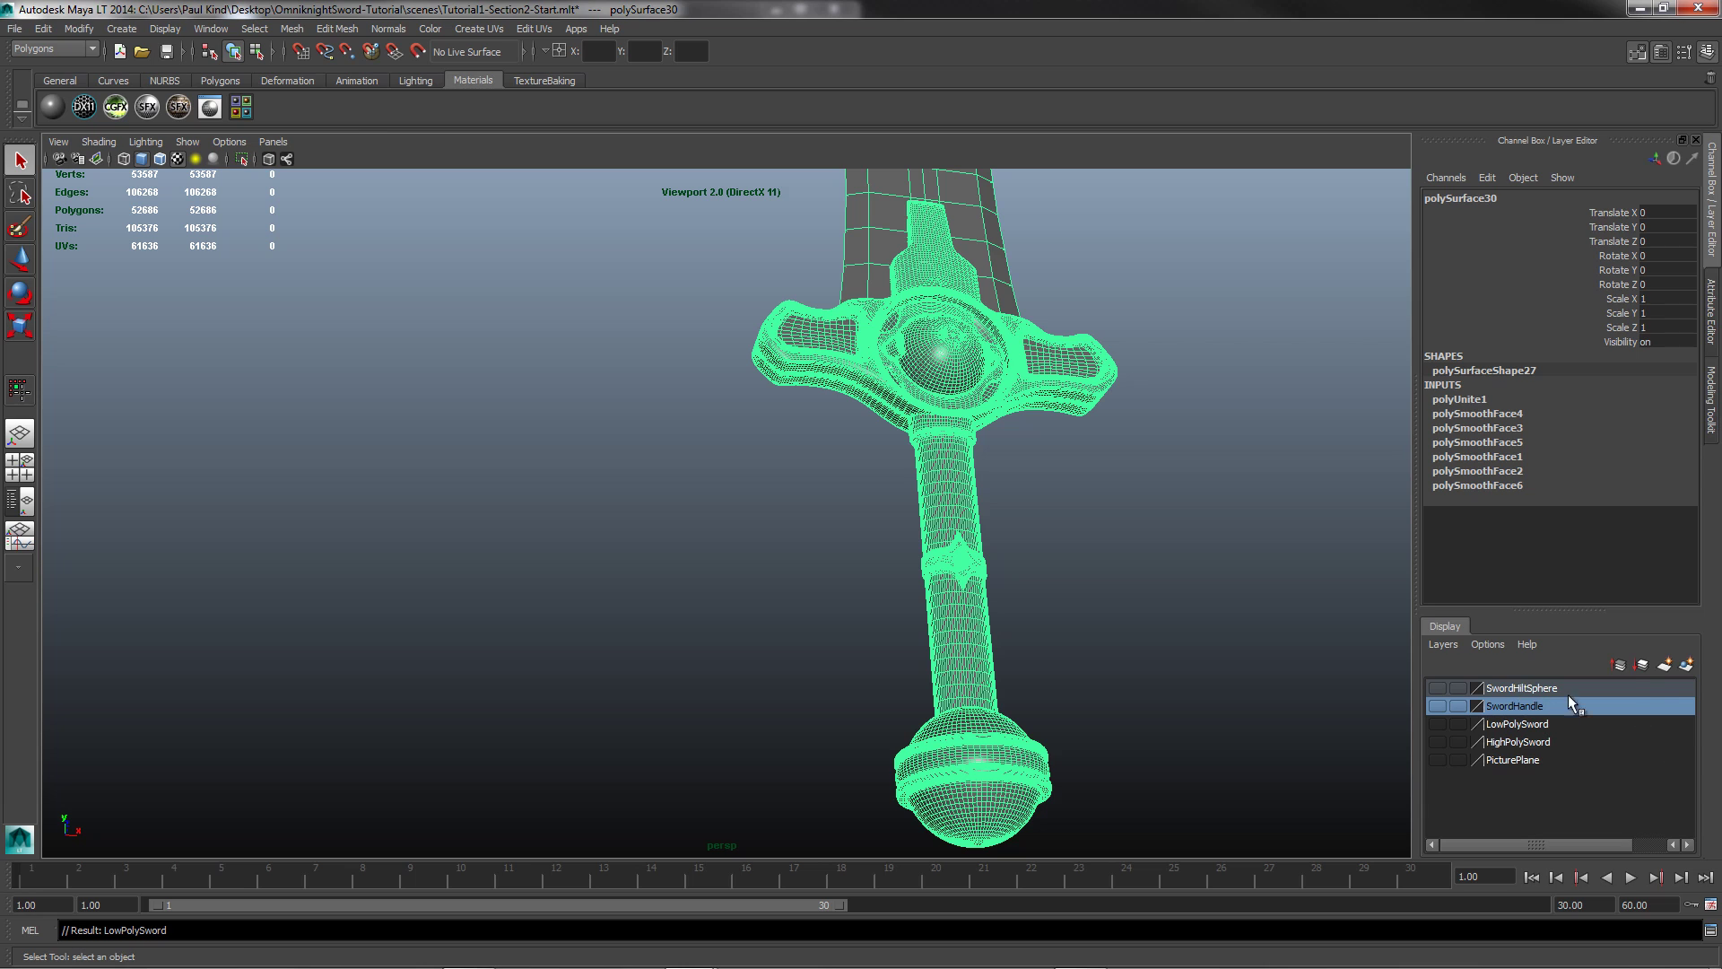
right_click(1542, 690)
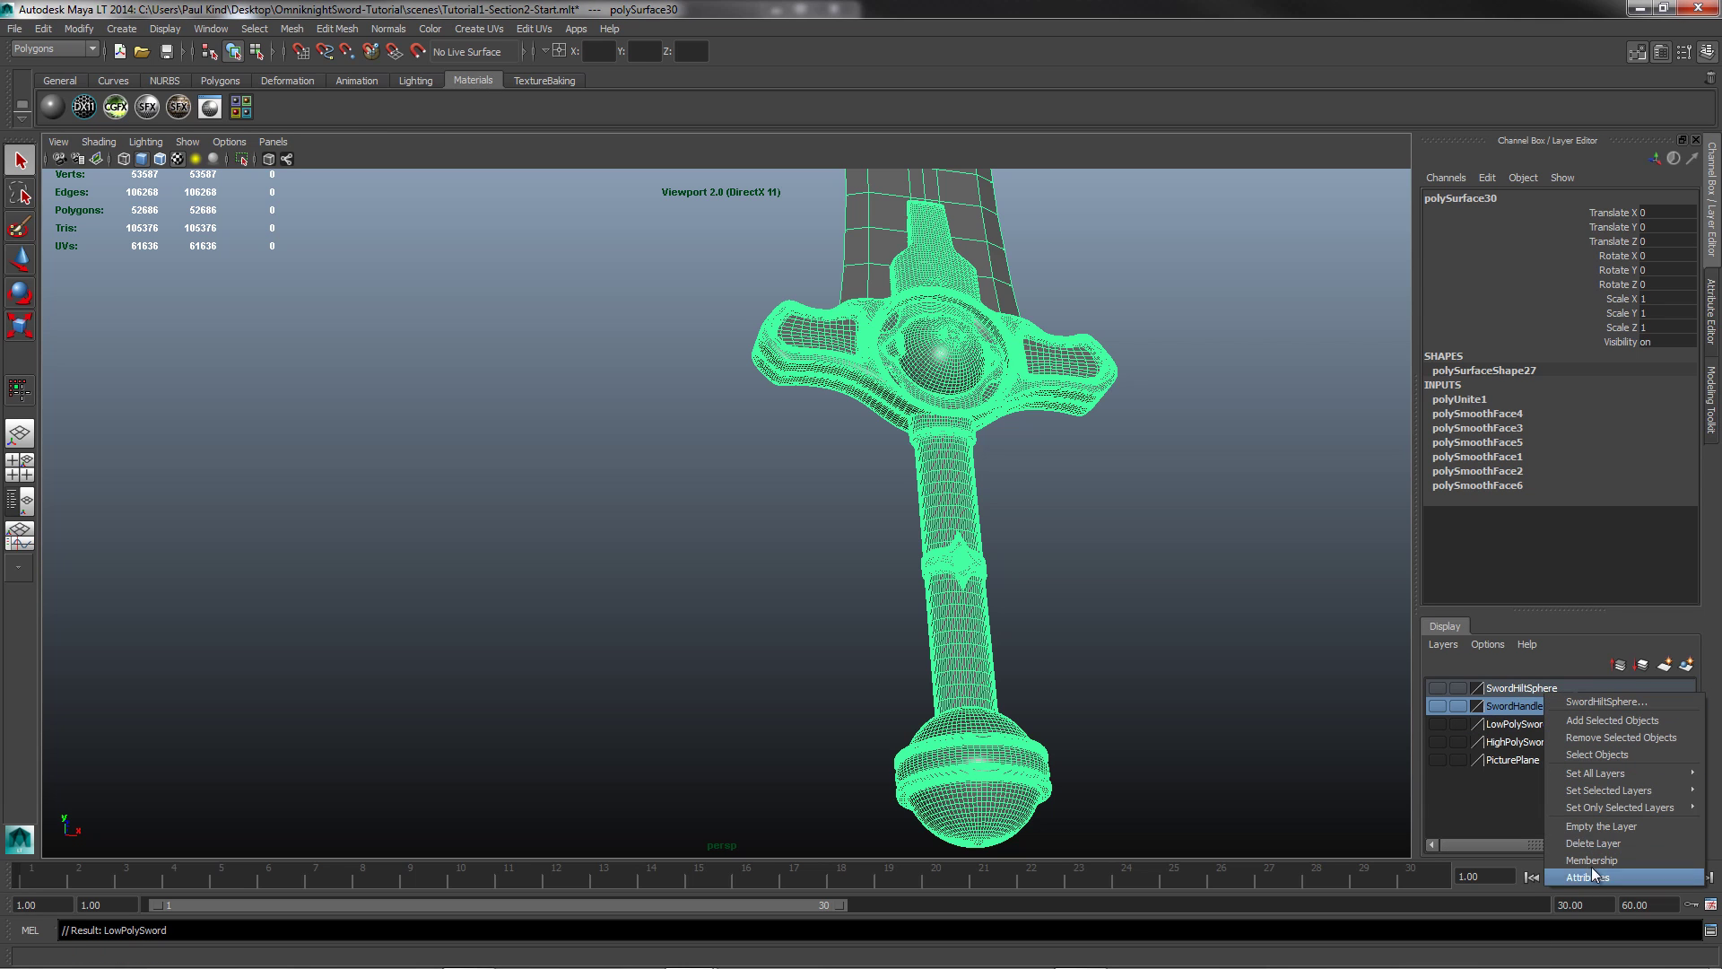
click(1595, 841)
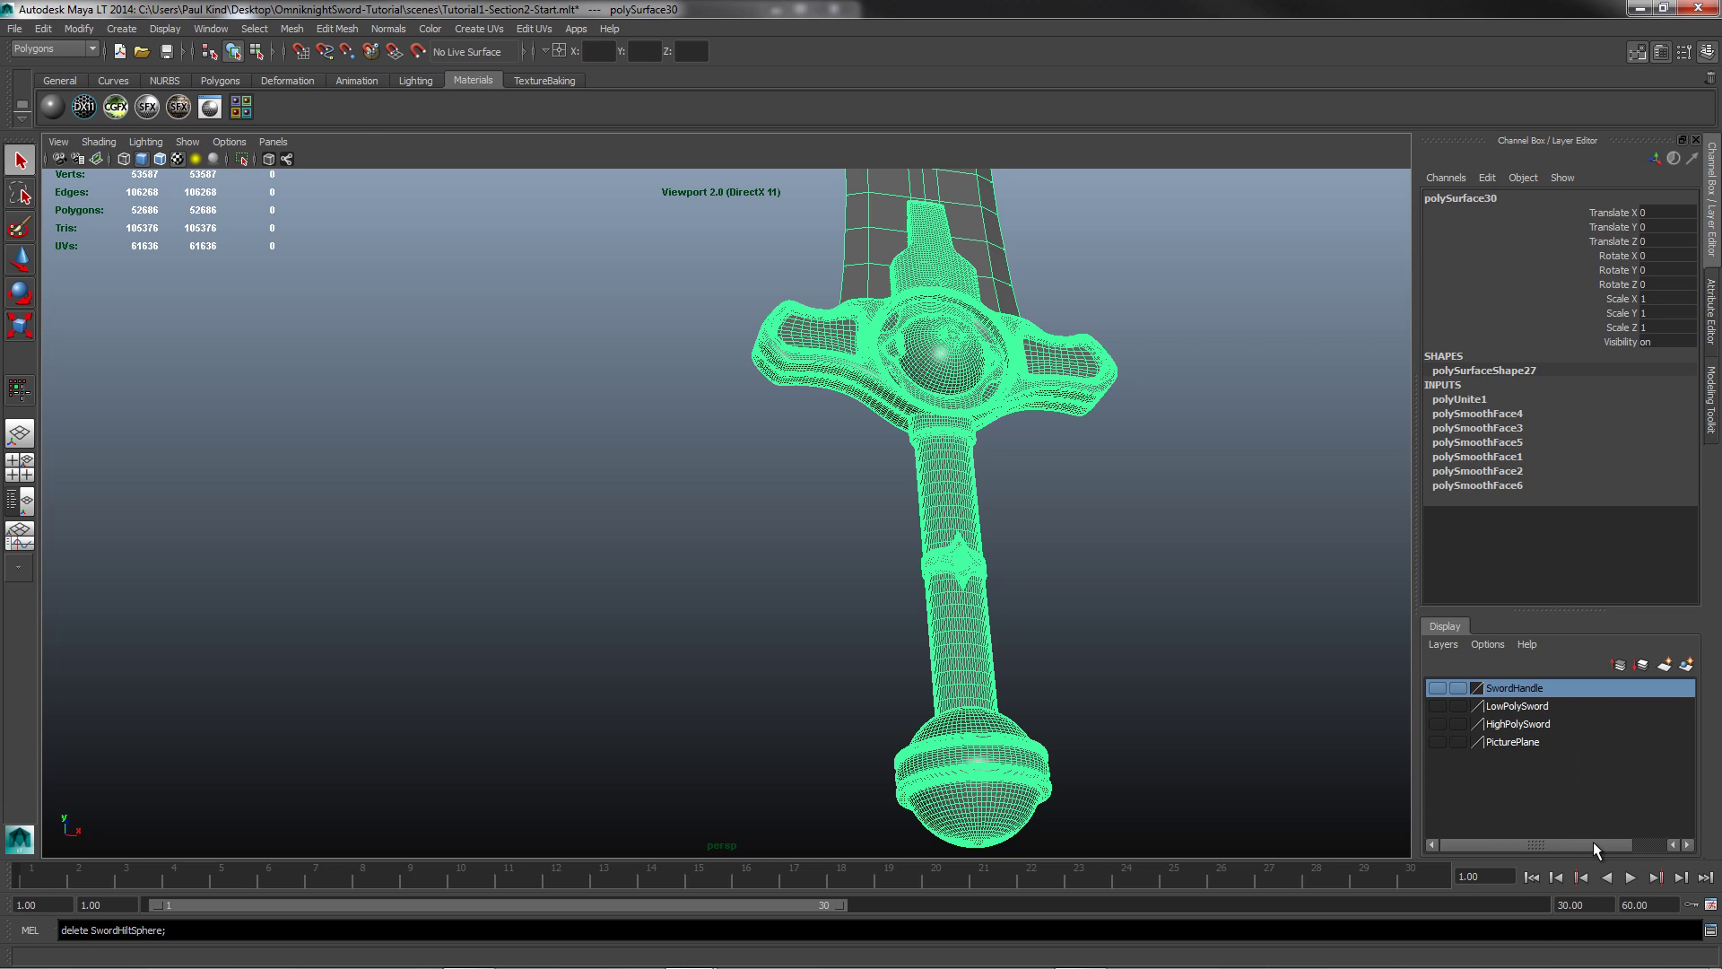
double_click(1533, 688)
right_click(1544, 692)
click(867, 439)
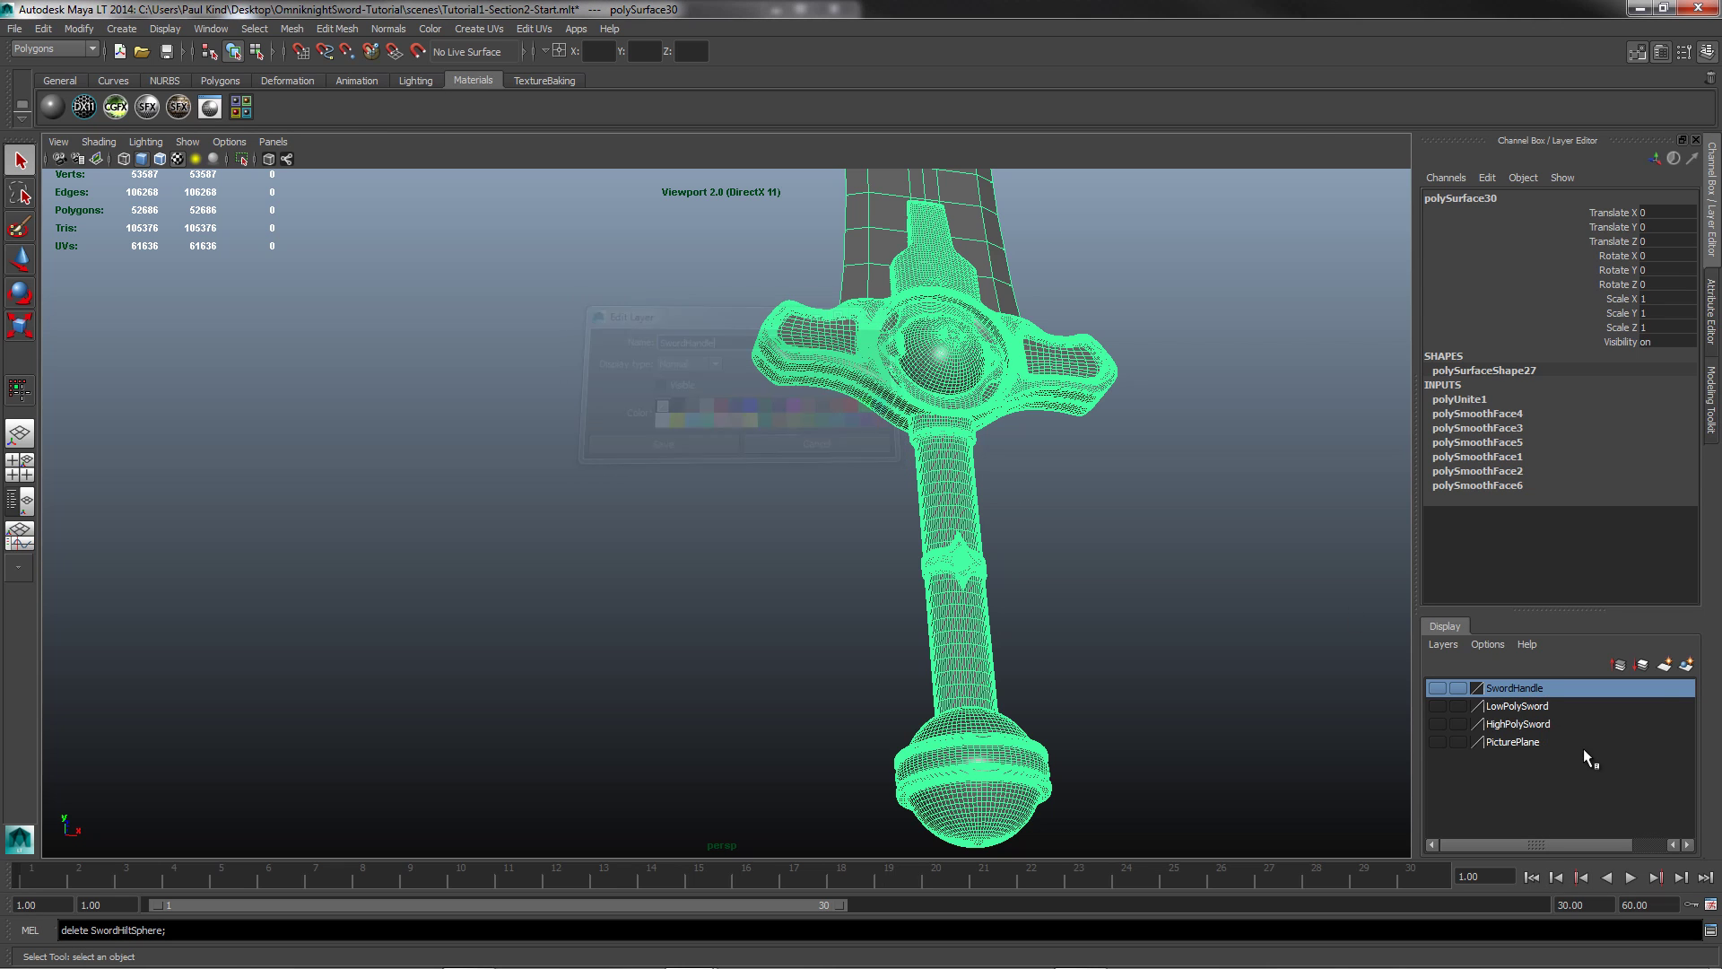
right_click(1504, 689)
click(1543, 841)
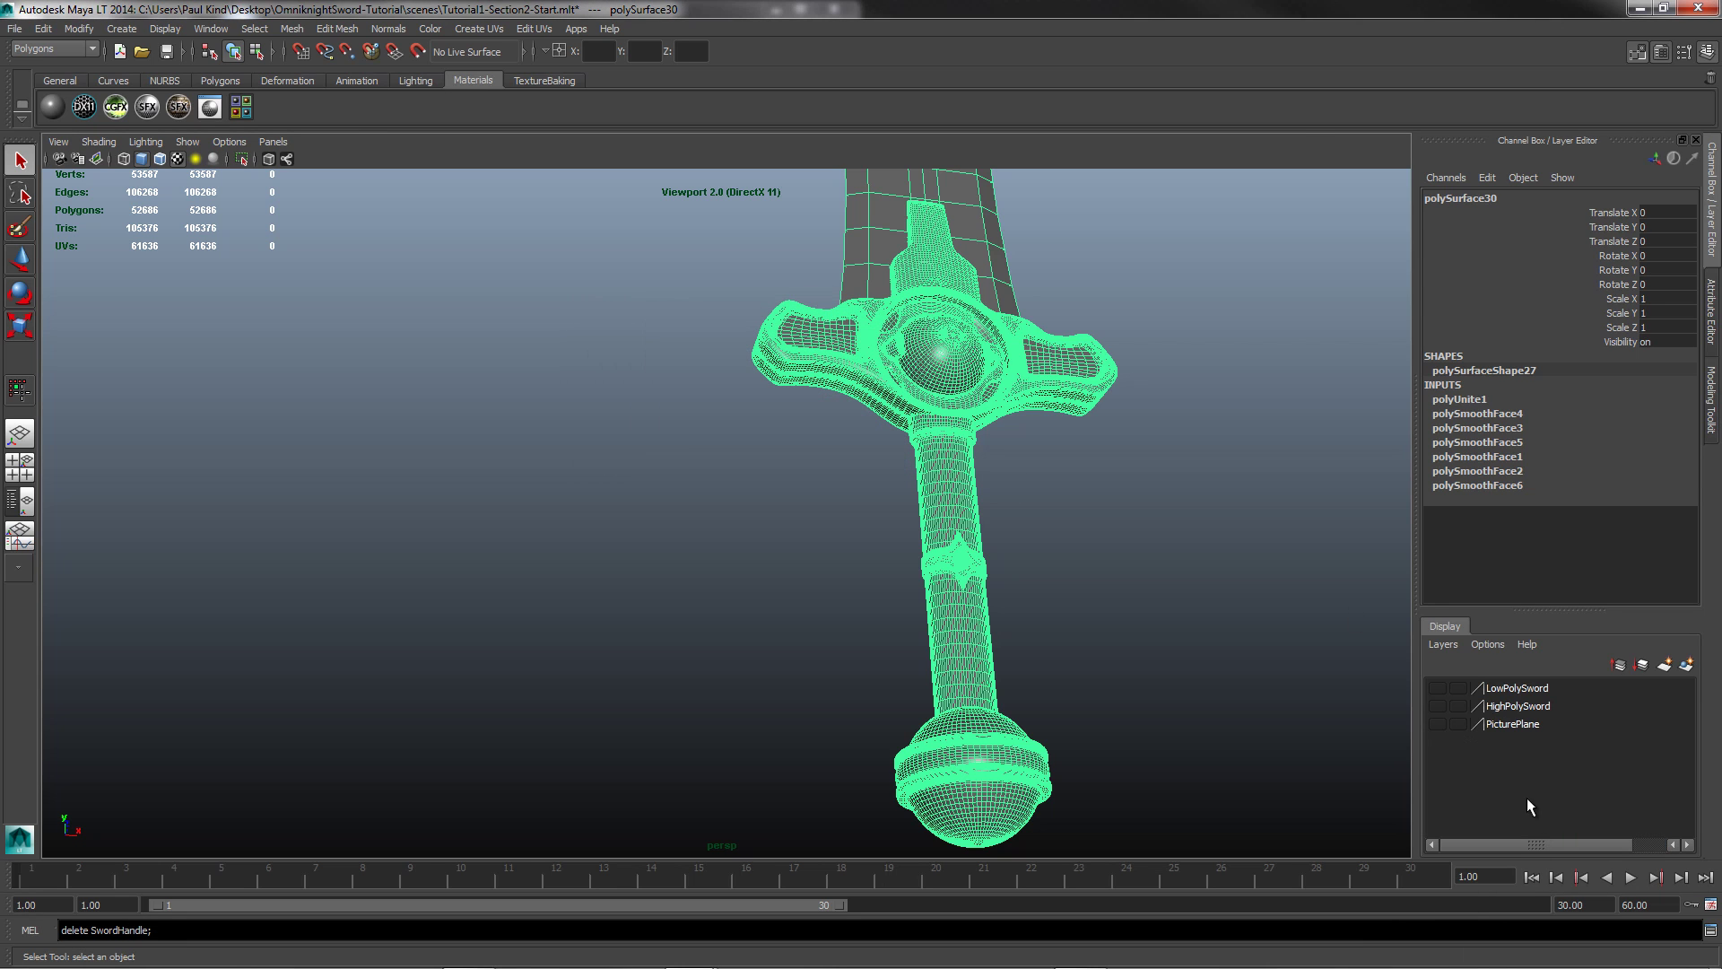
Step: Add the selected combined sword mesh to the HighPolySword display layer
click(1436, 724)
click(1124, 547)
click(956, 366)
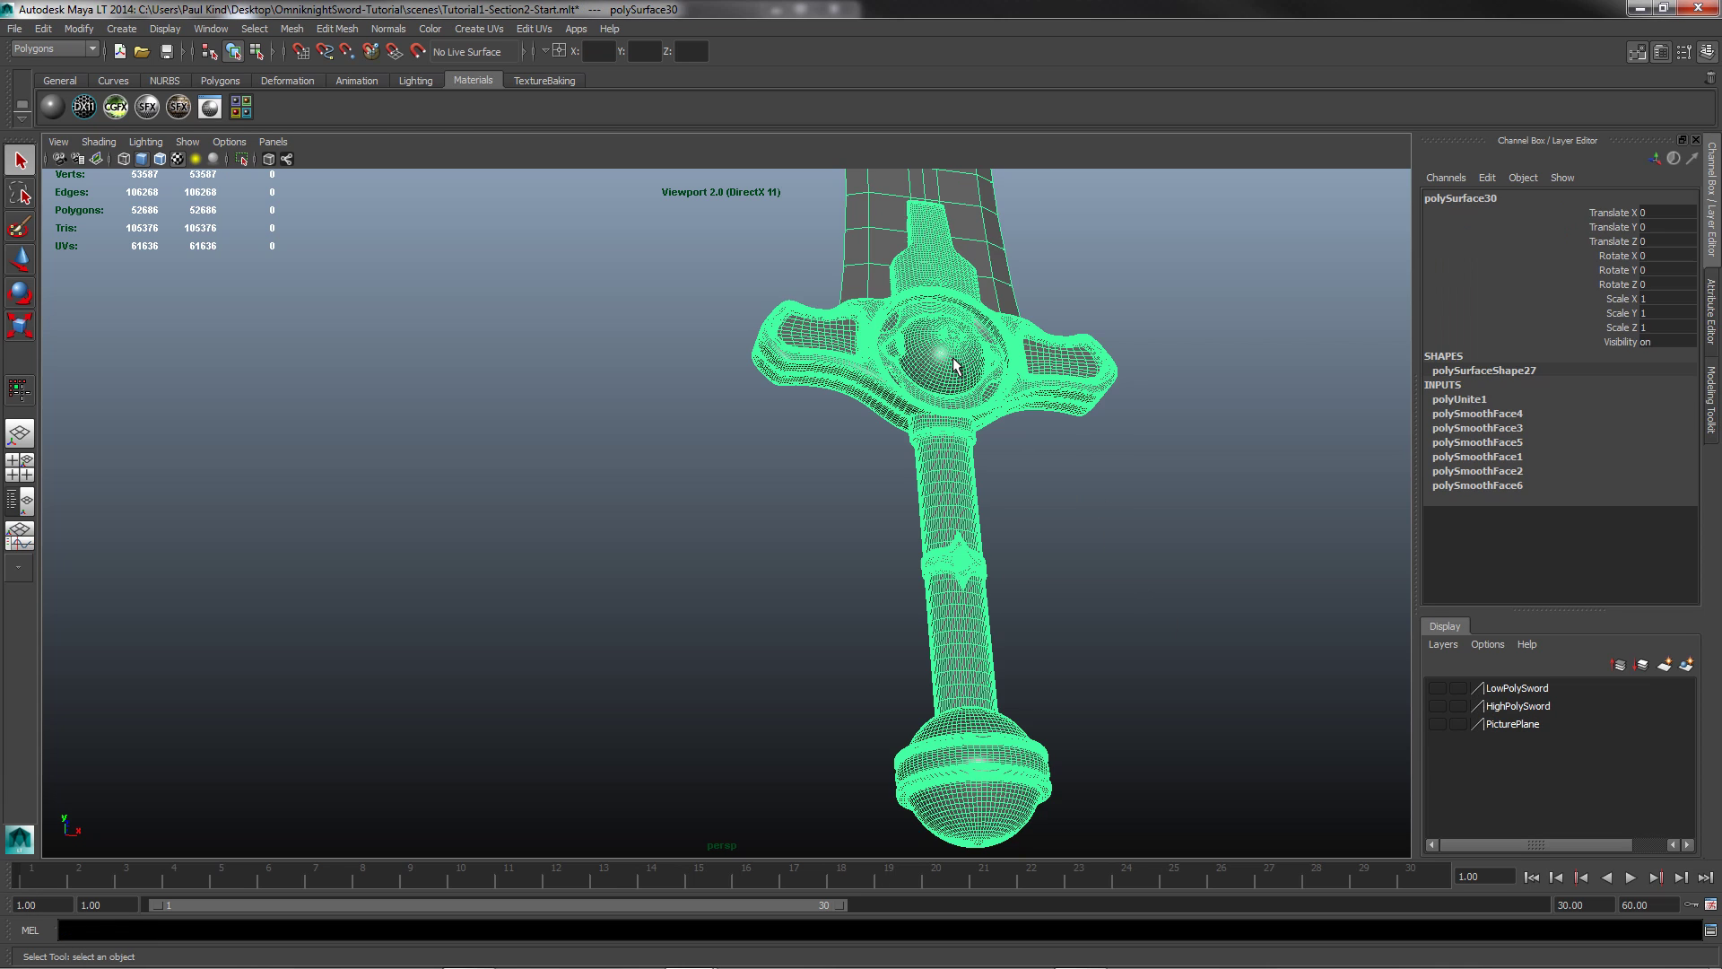
right_click(1537, 708)
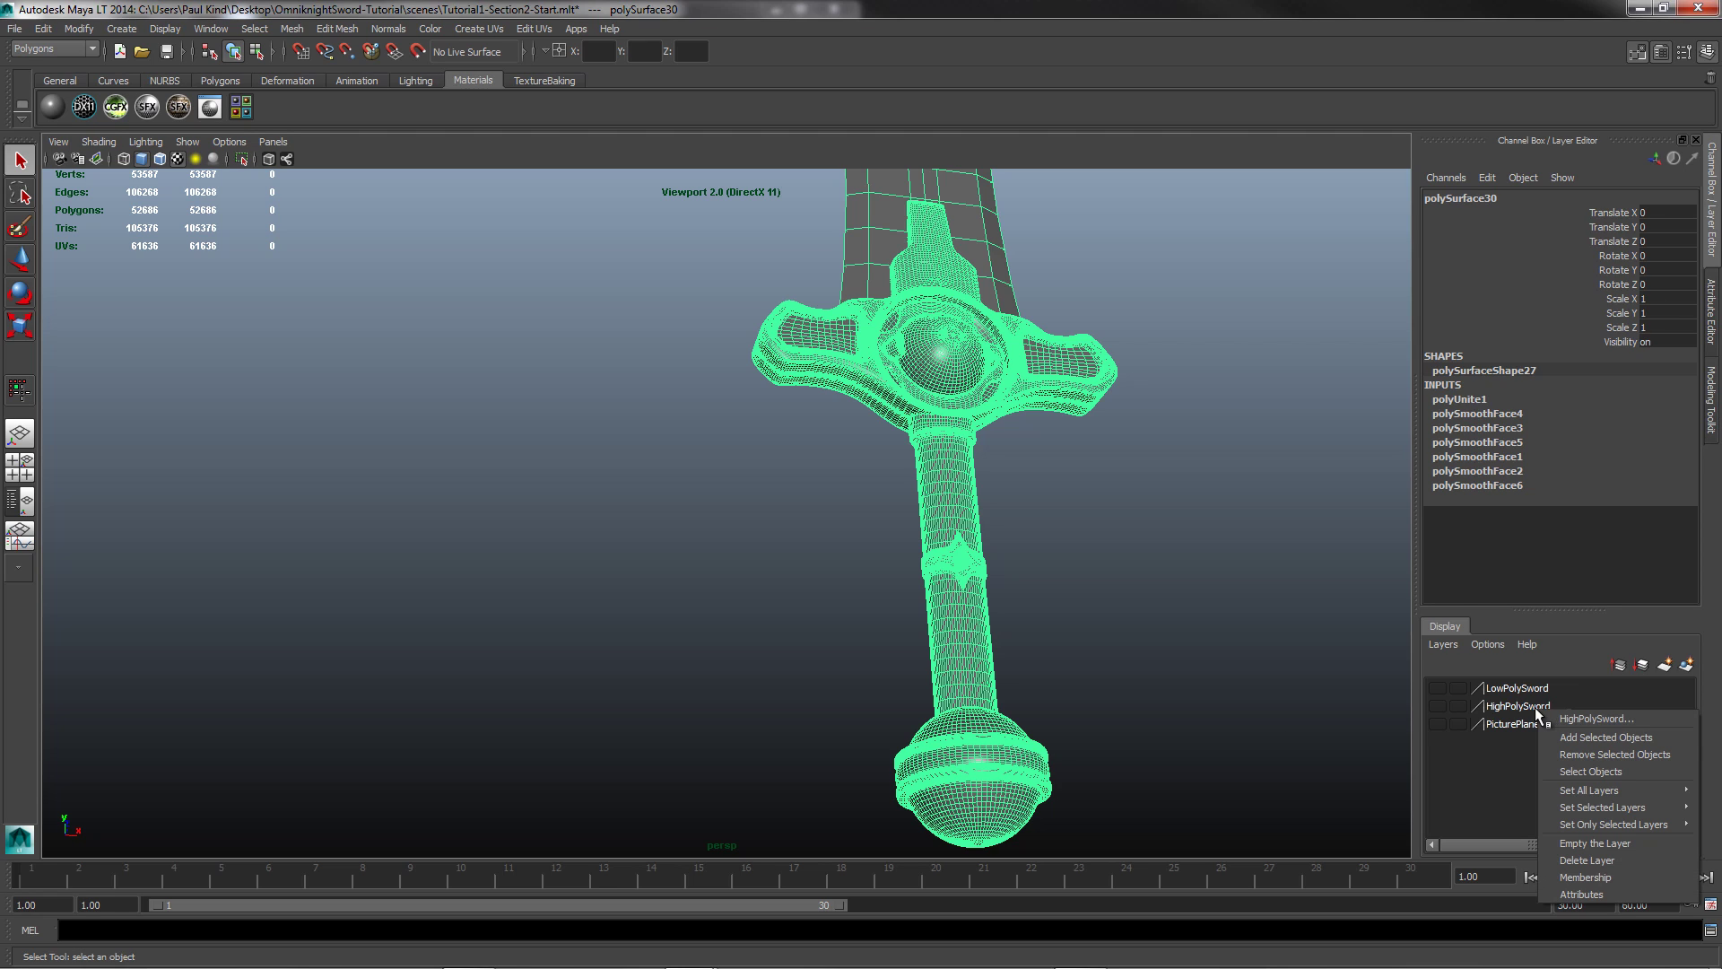
click(1594, 740)
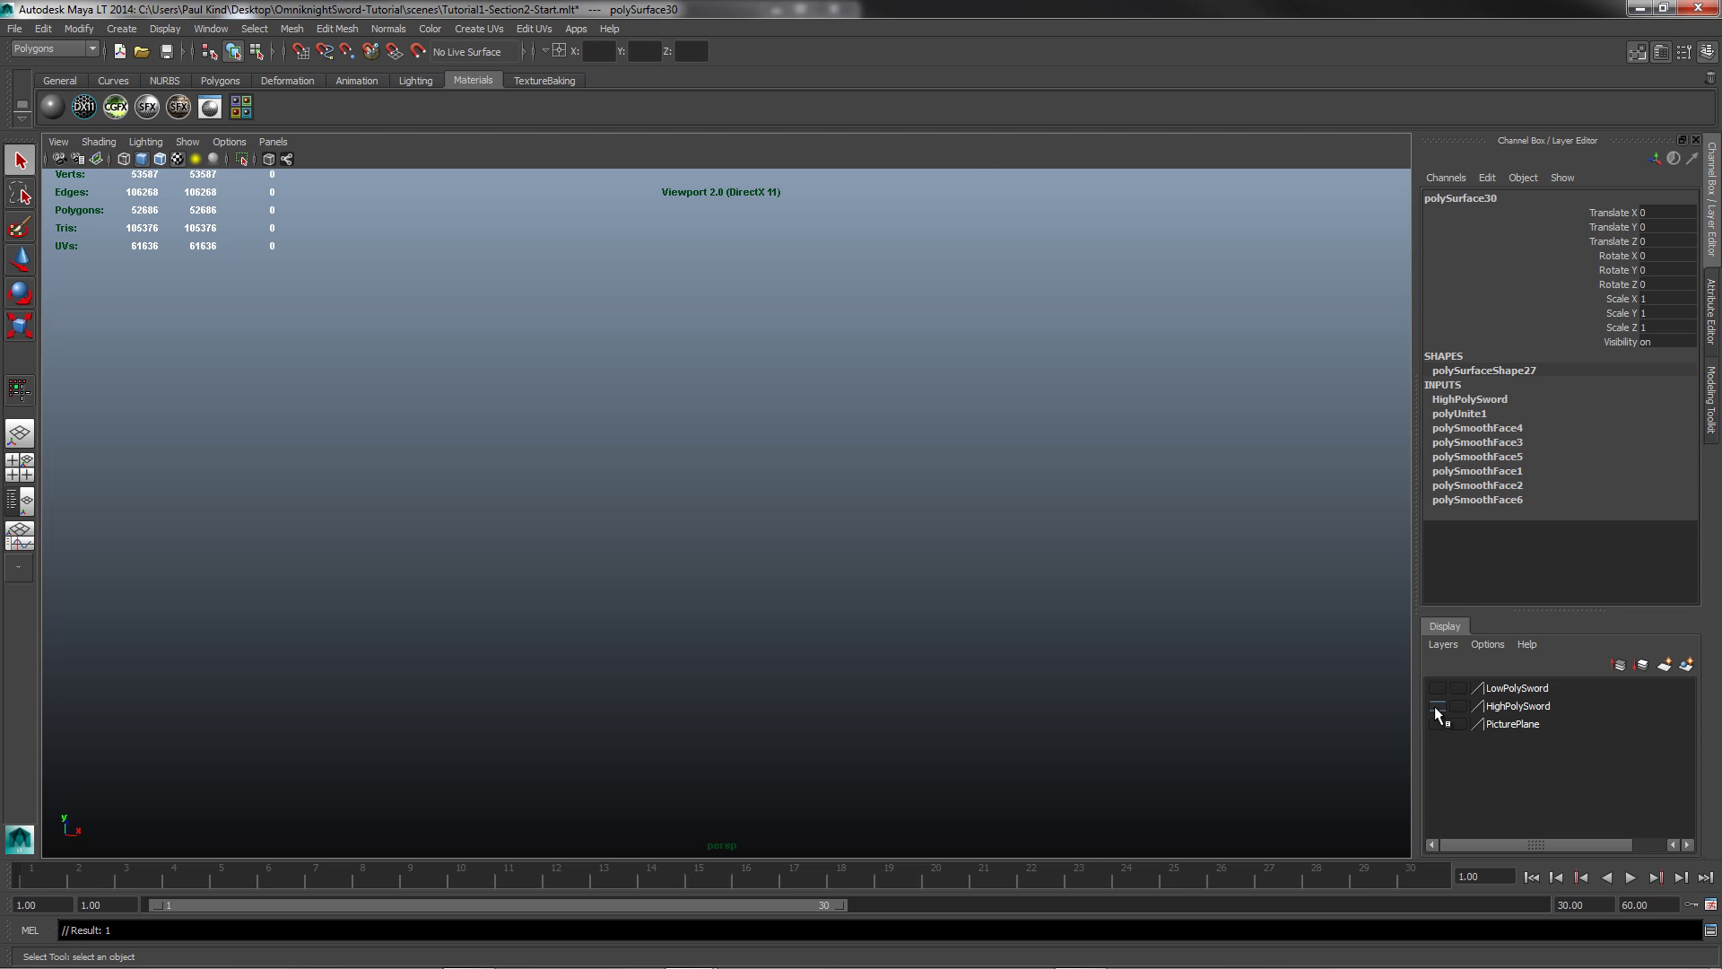
Step: Show the HighPolySword display layer, deselect the mesh and inspect the combined sword from the hilt up to the blade
click(1436, 706)
click(1081, 434)
scroll(912, 401, down, 10)
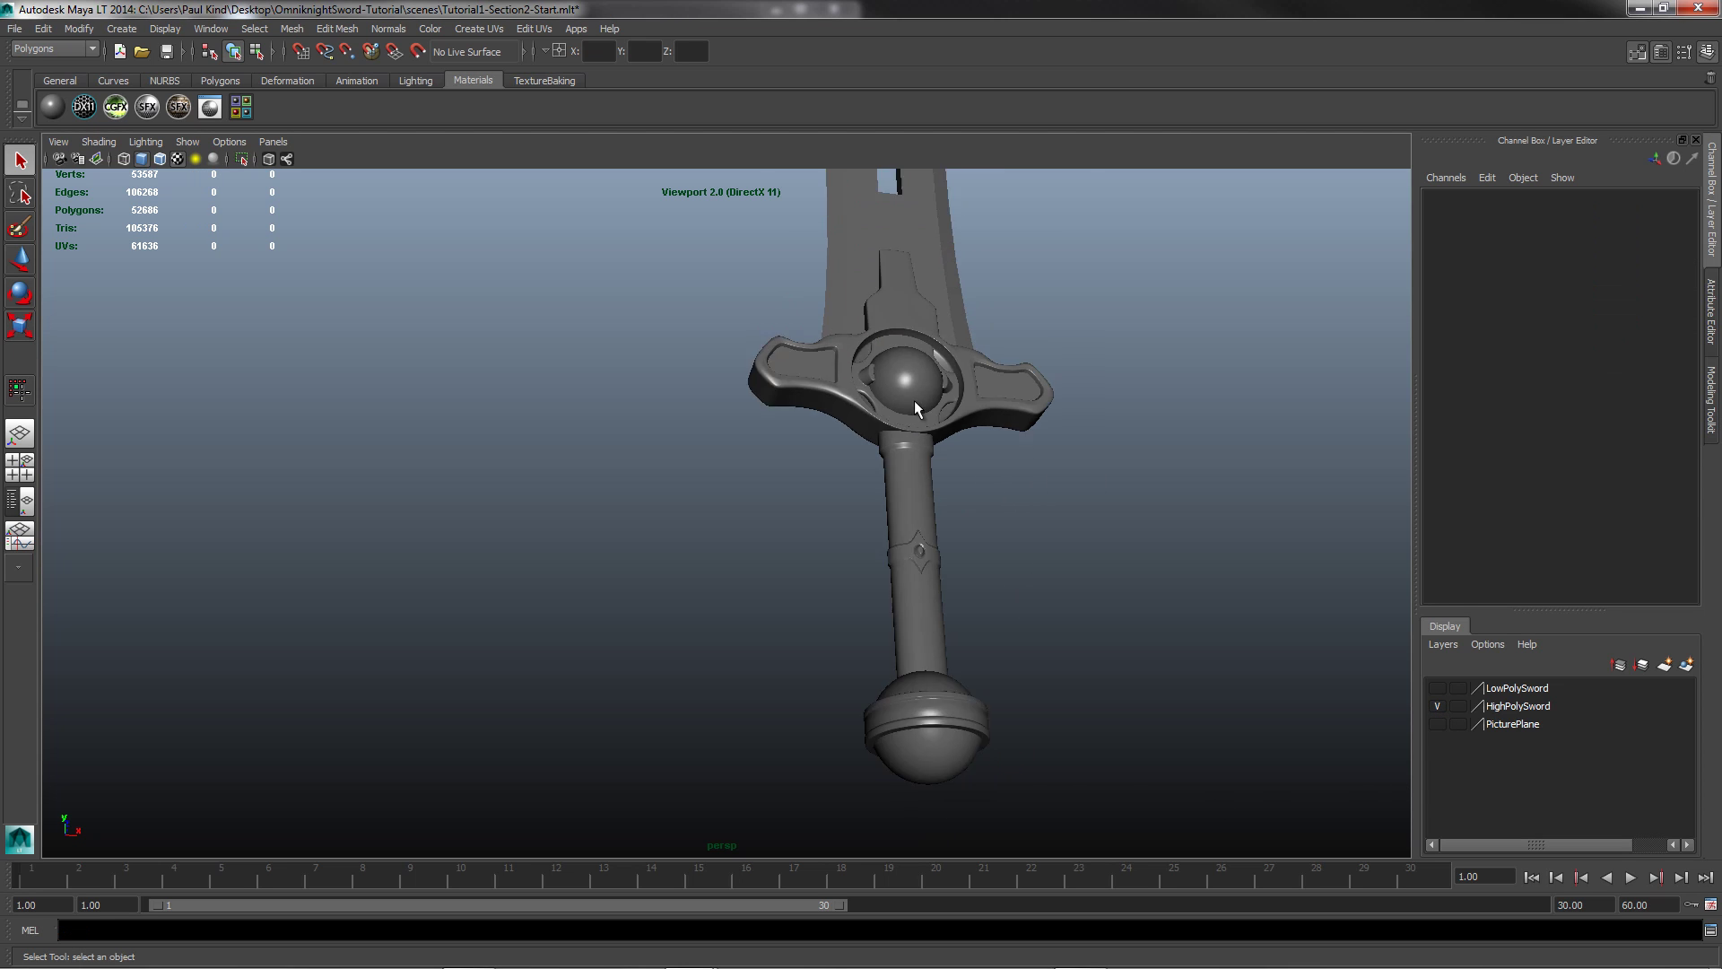
alt+drag(883, 439, 822, 538)
scroll(765, 509, up, 4)
mouse_move(885, 588)
alt+mouse_down()
mouse_move(846, 557)
mouse_move(796, 561)
mouse_move(915, 542)
mouse_move(905, 634)
mouse_move(915, 577)
mouse_move(897, 558)
alt+mouse_up()
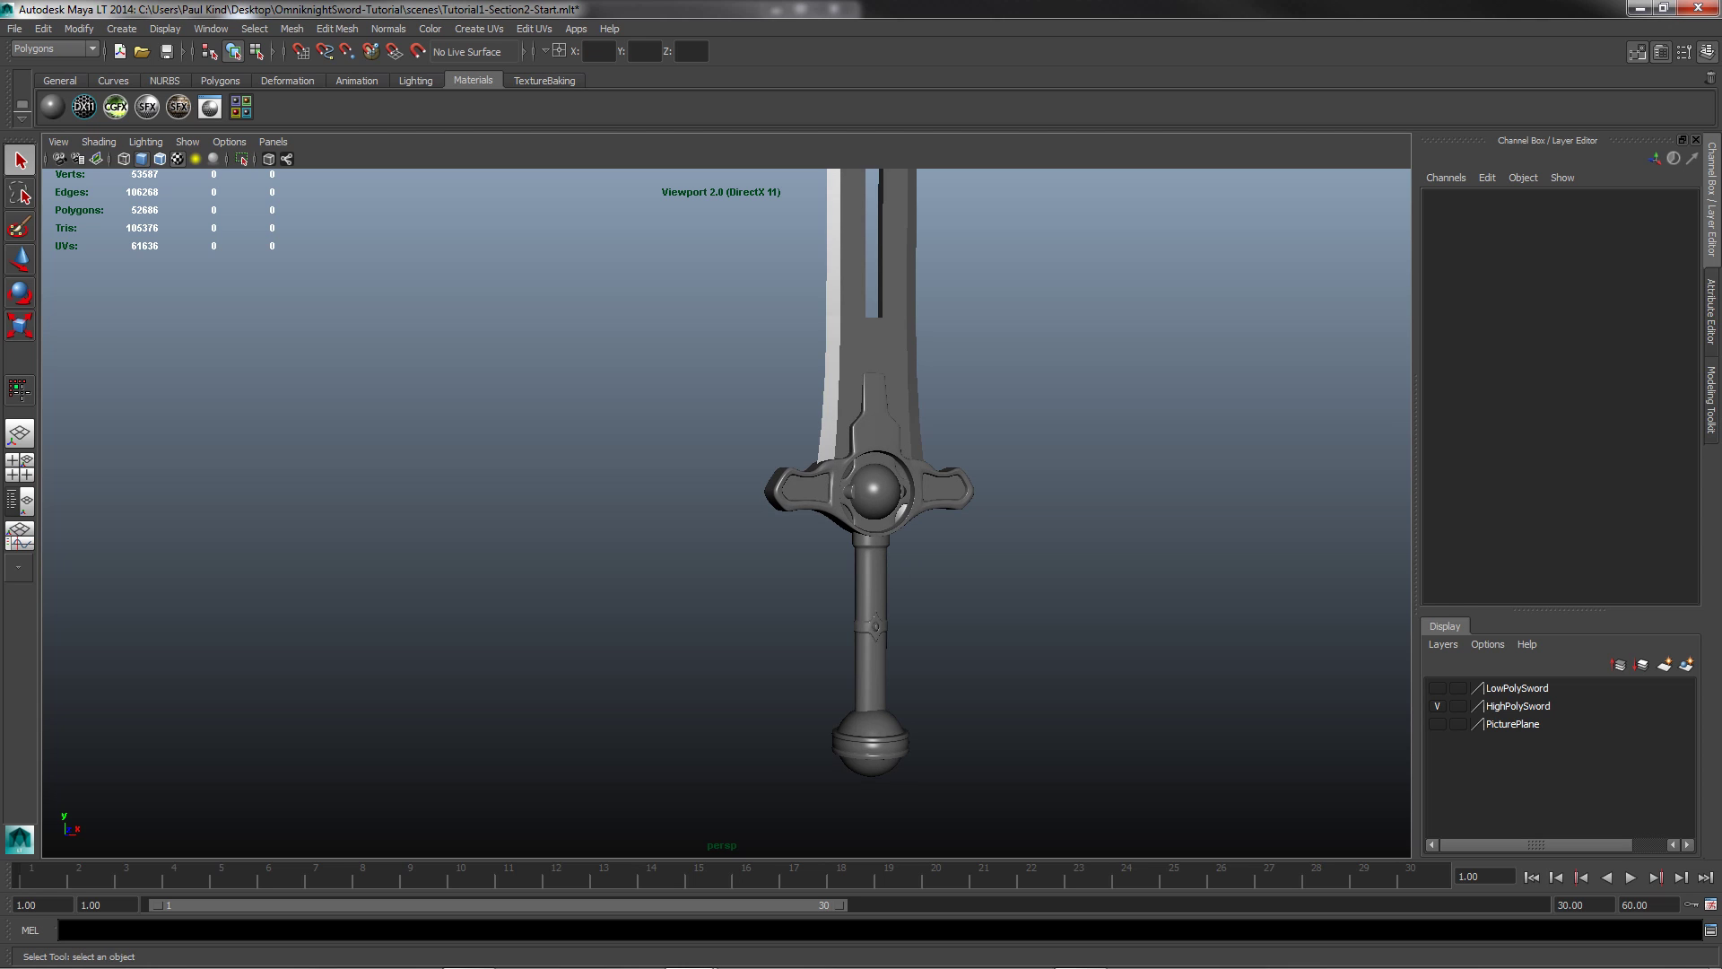
Step: Switch to Firefox and look over the Dota 2 Workshop technical requirements page, including its address, topic links and hero list
key(alt+Tab)
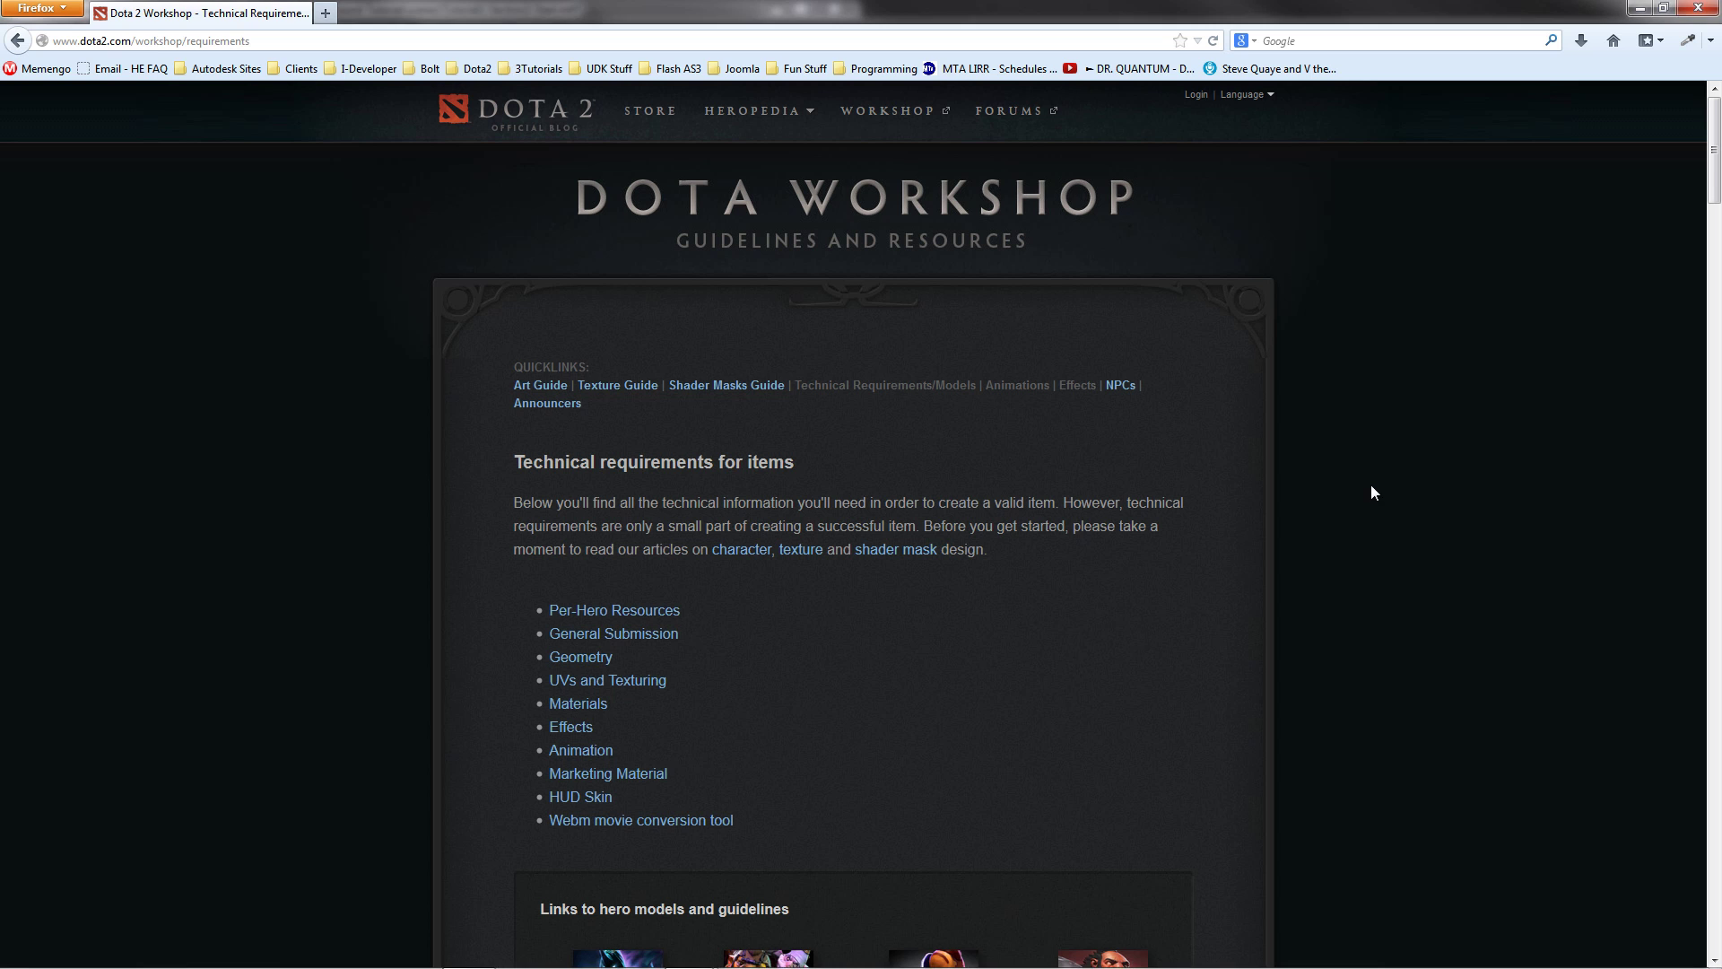
scroll(1303, 298, down, 15)
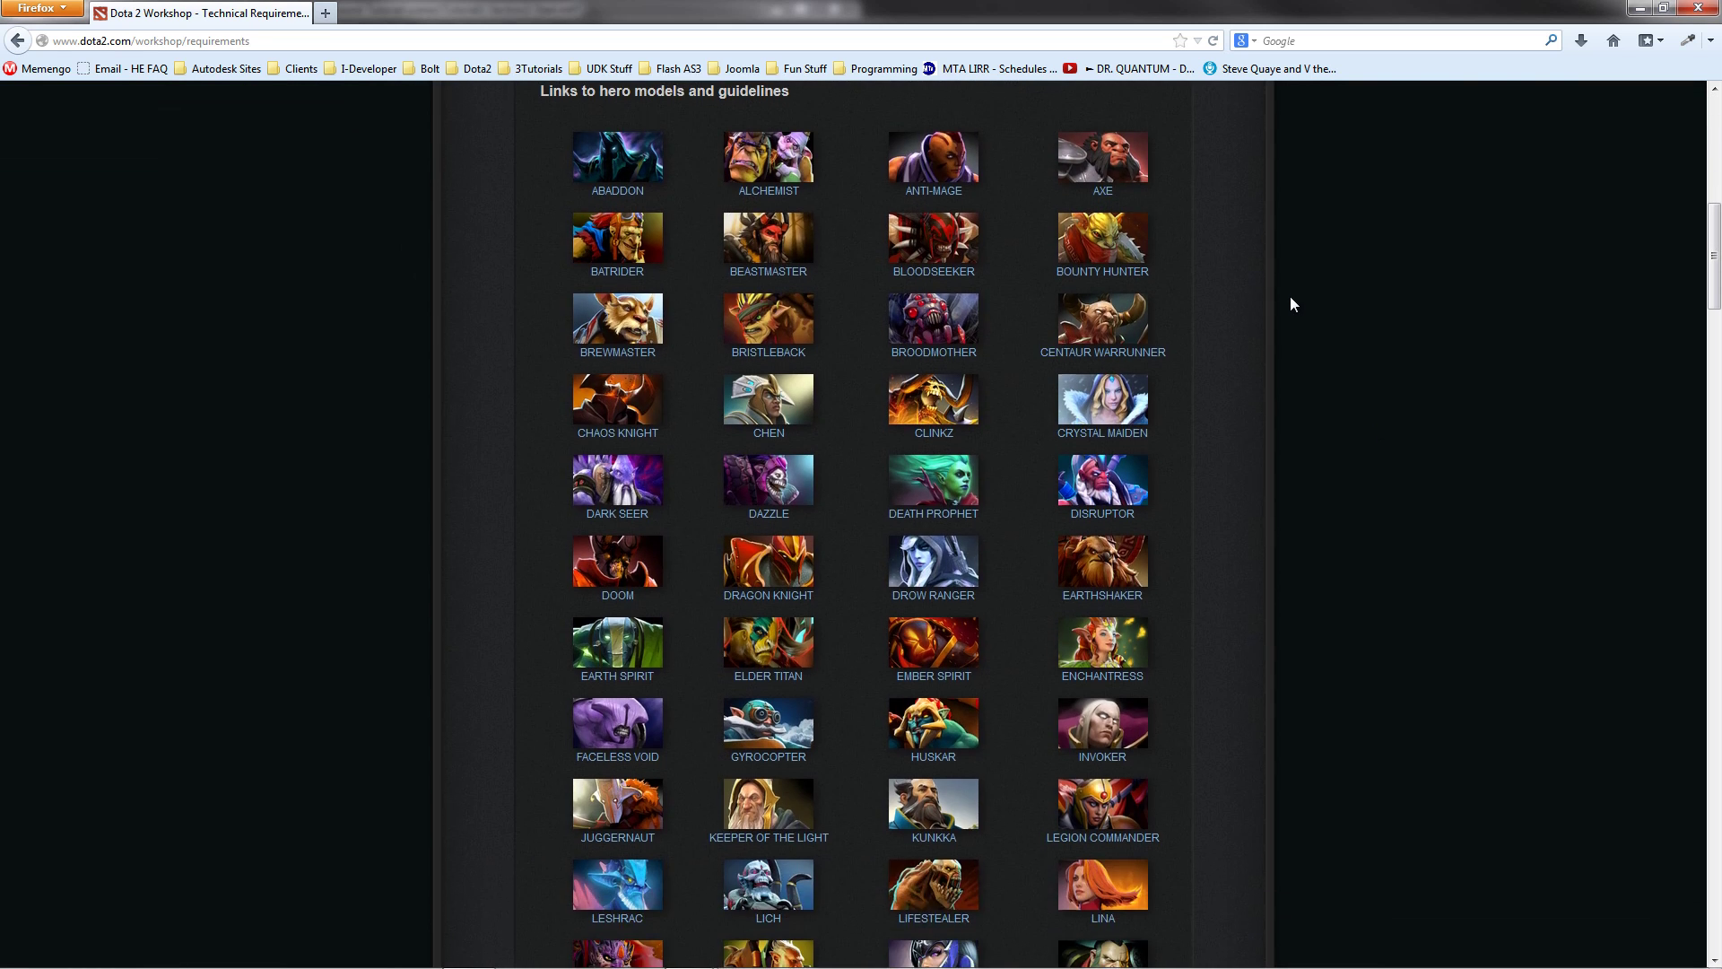
scroll(1289, 296, up, 3)
scroll(1297, 305, up, 7)
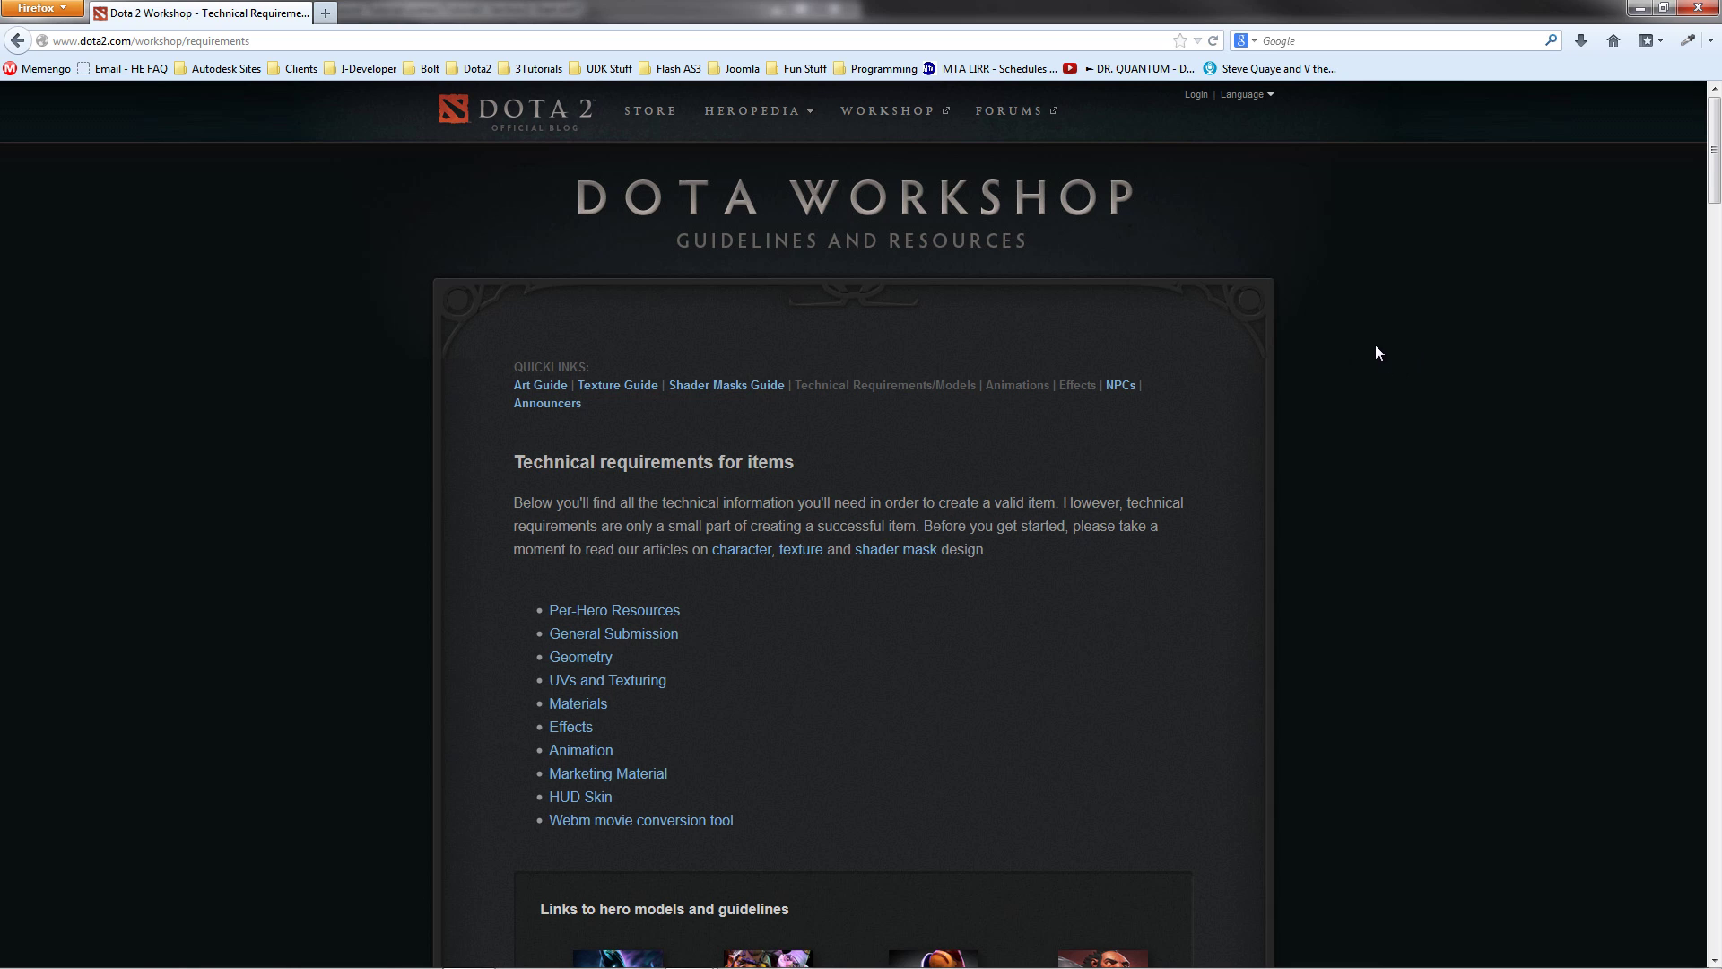
scroll(1324, 268, down, 8)
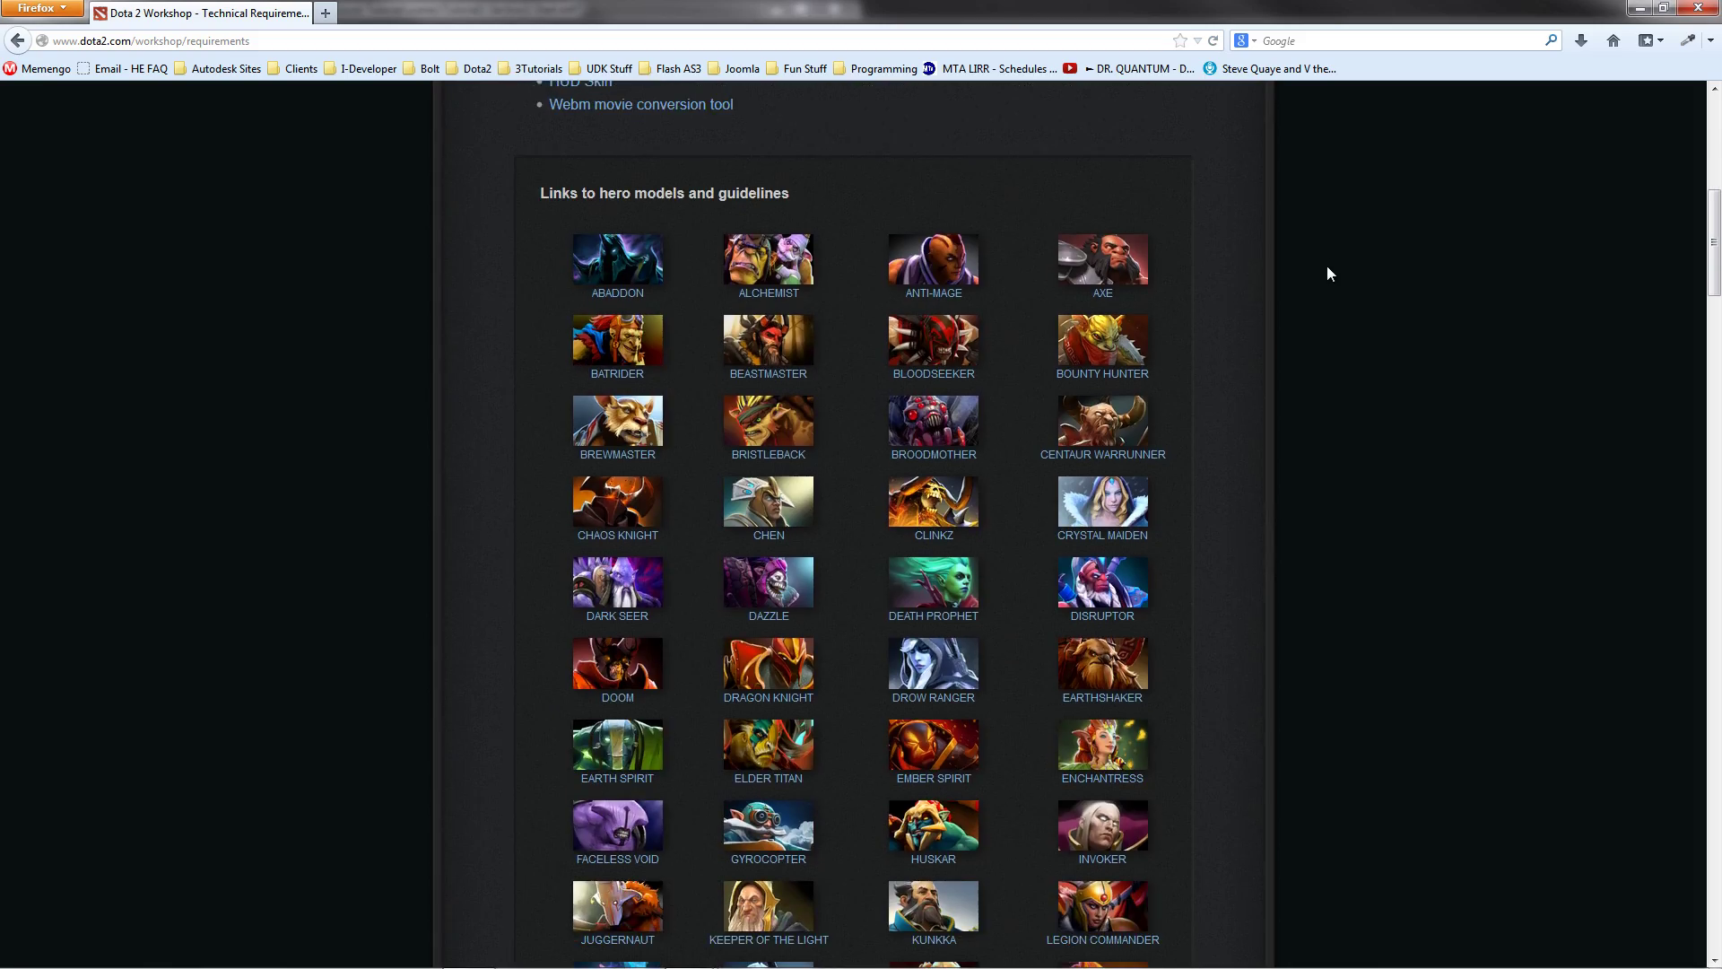
scroll(1328, 272, down, 3)
scroll(1326, 269, up, 8)
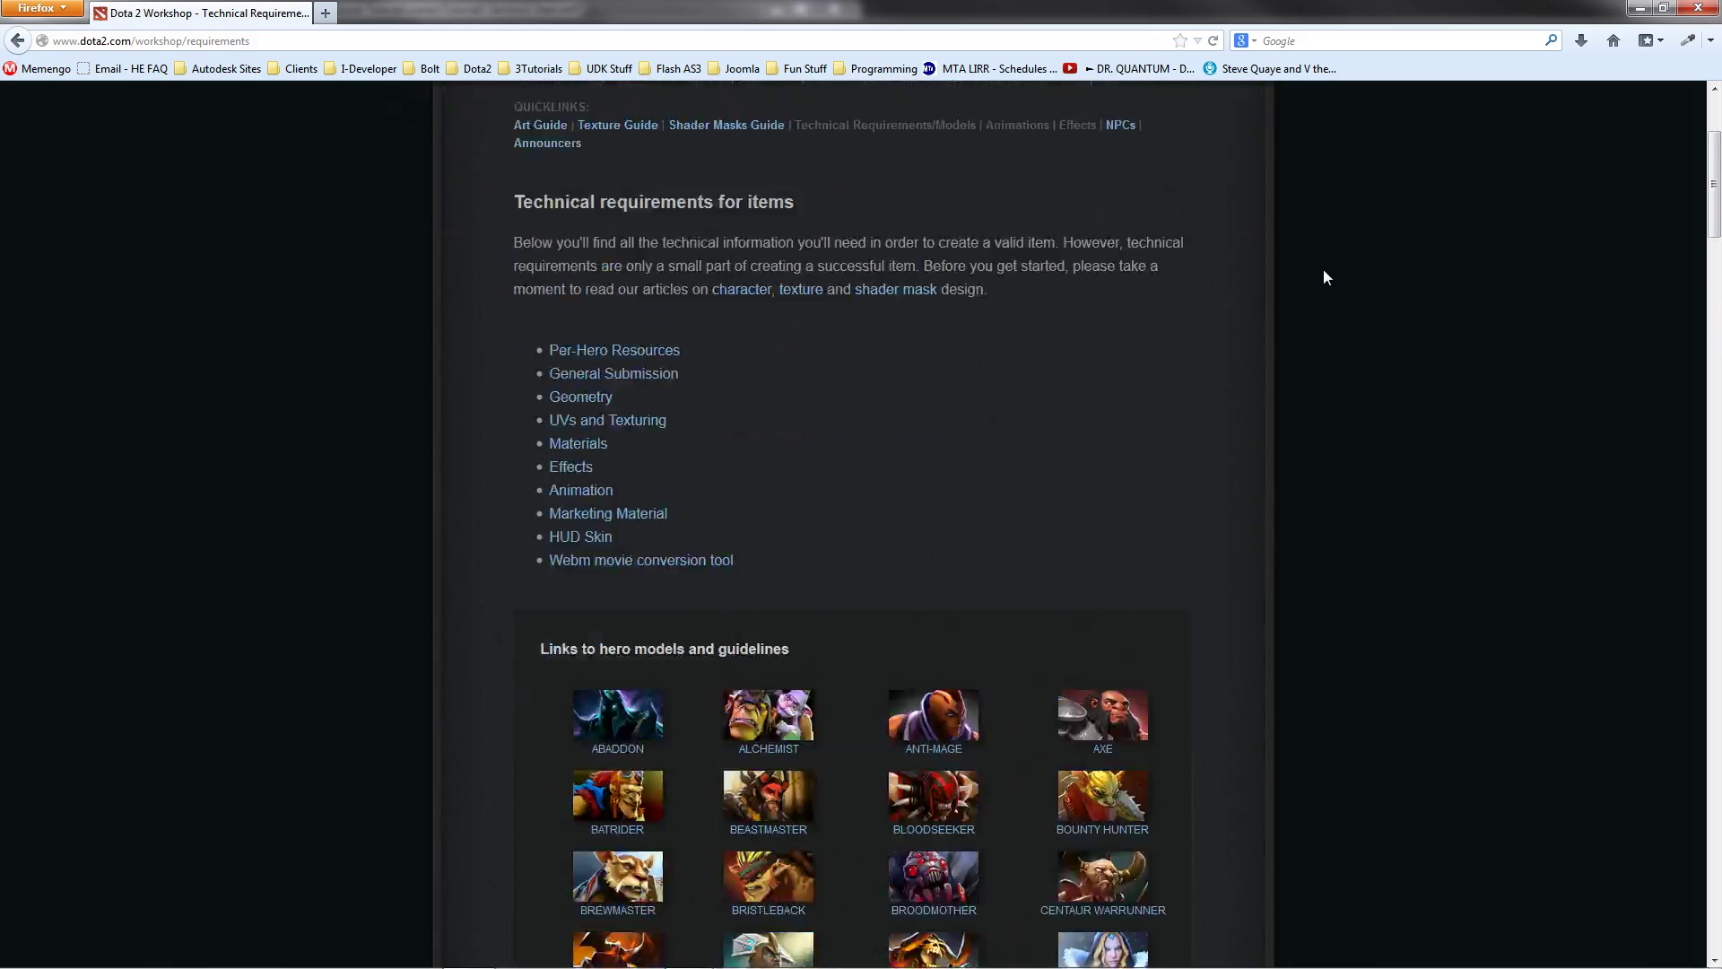
scroll(1324, 273, down, 10)
scroll(1318, 266, up, 14)
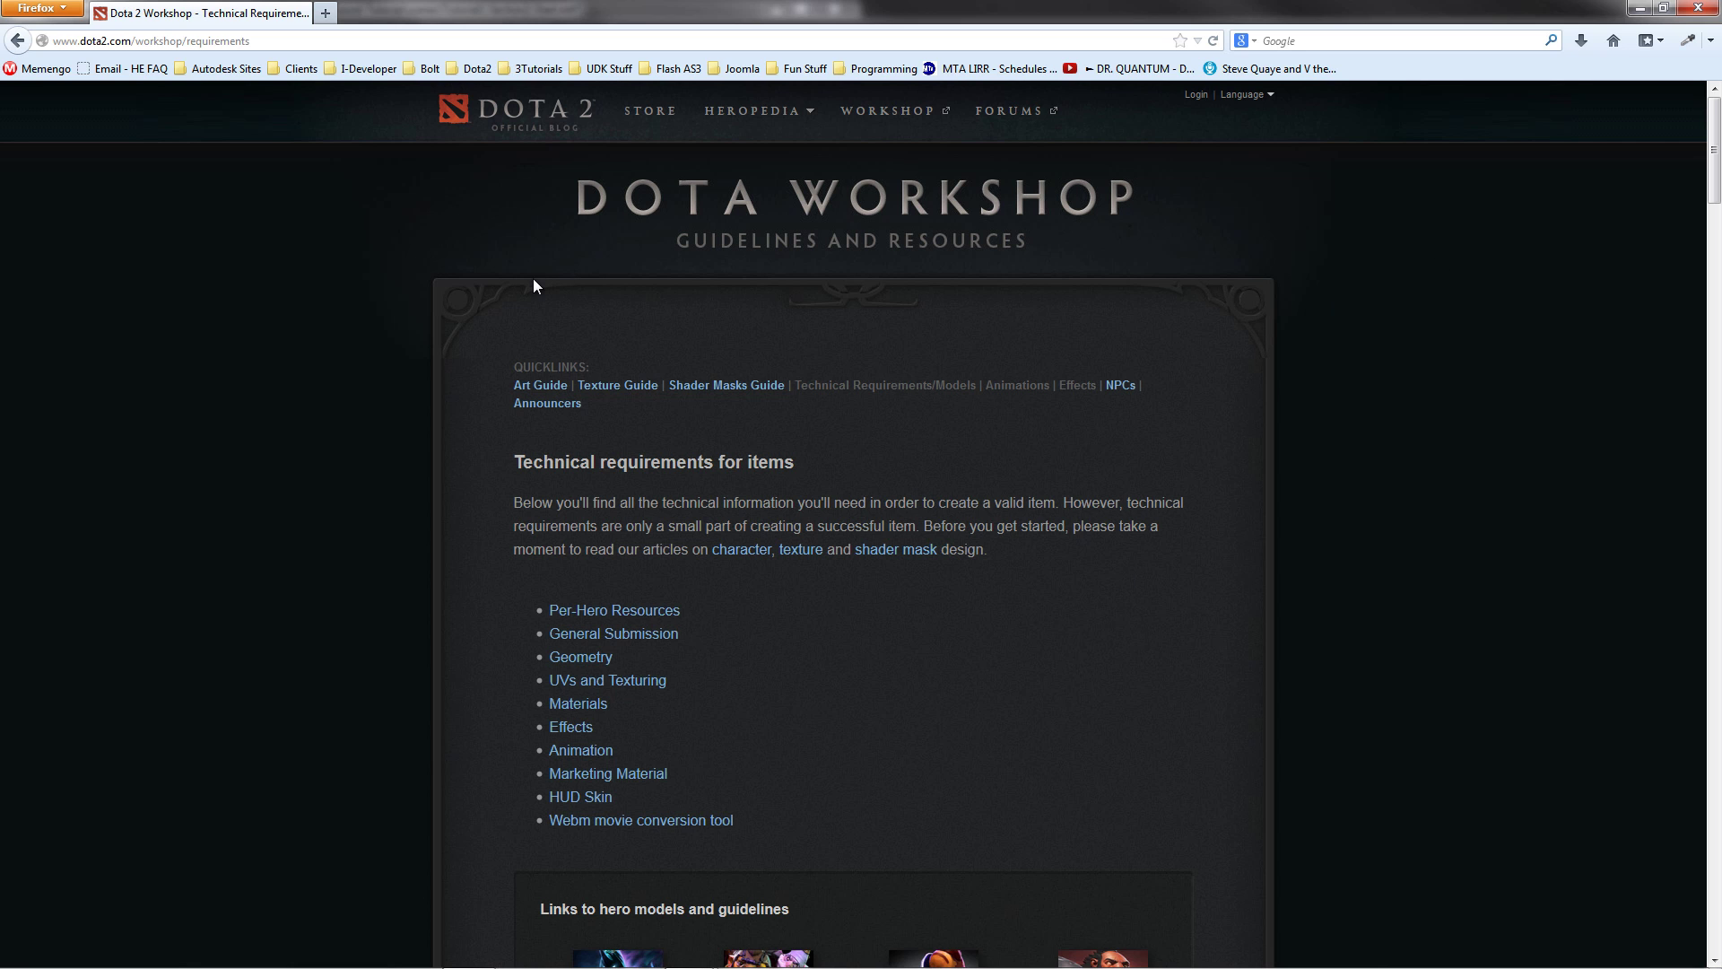
scroll(915, 480, down, 3)
scroll(912, 472, up, 3)
click(133, 40)
key(ctrl+a)
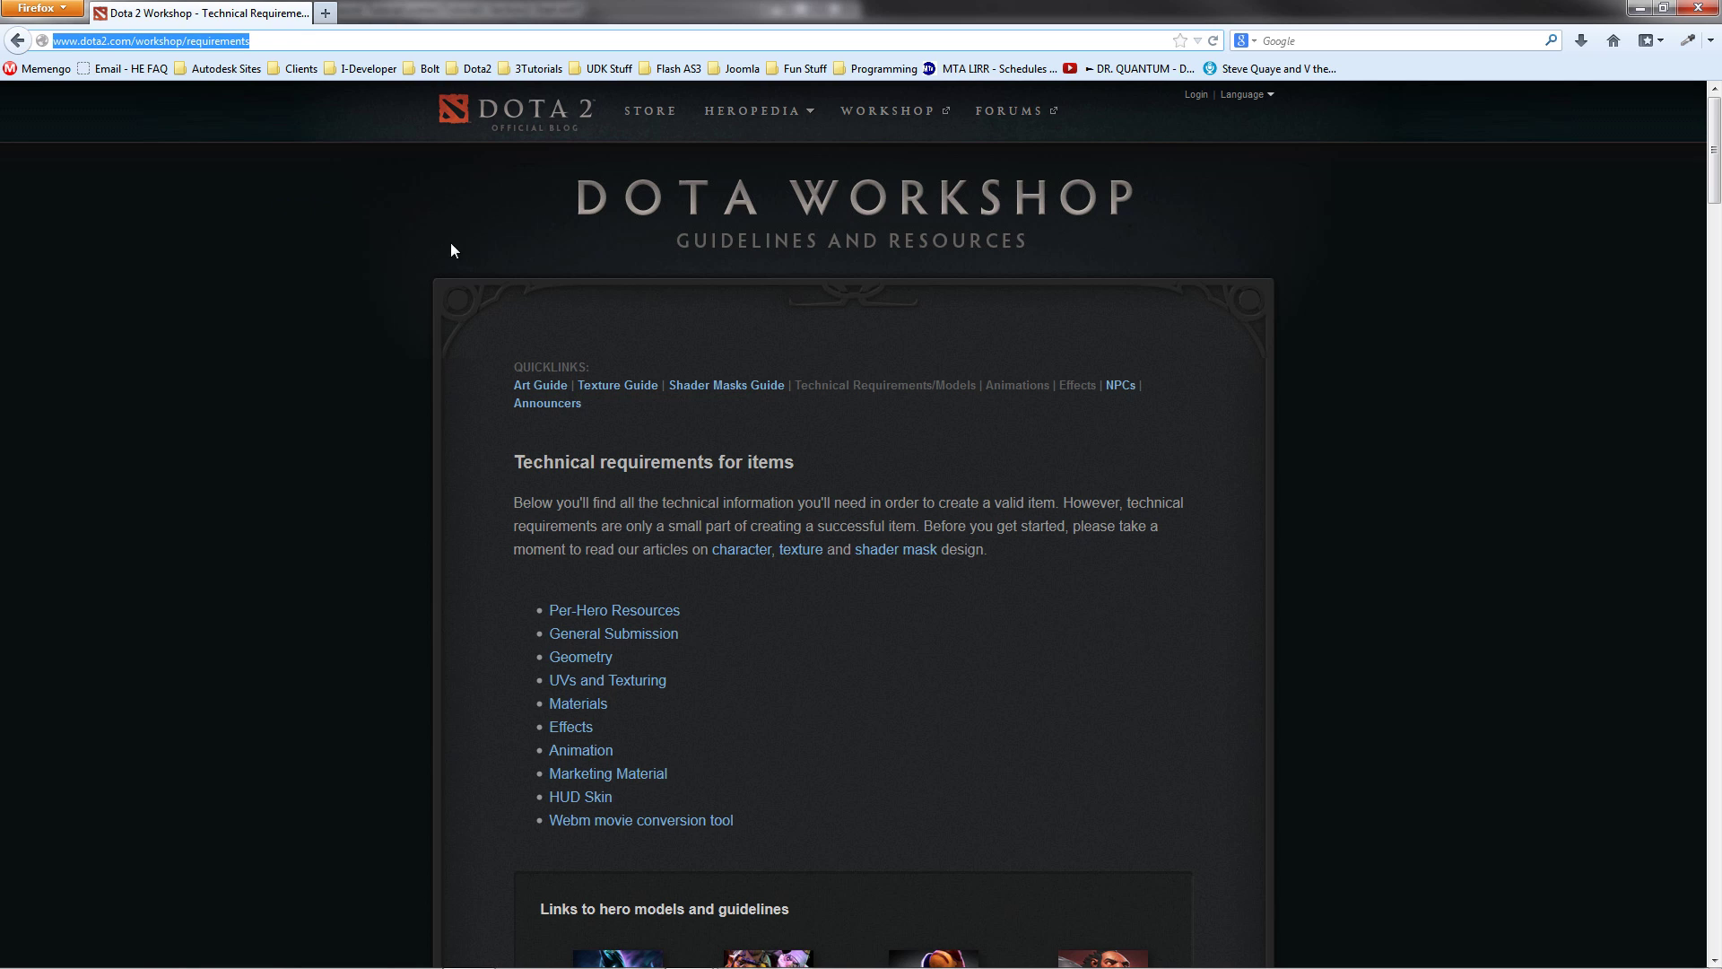
scroll(635, 303, down, 5)
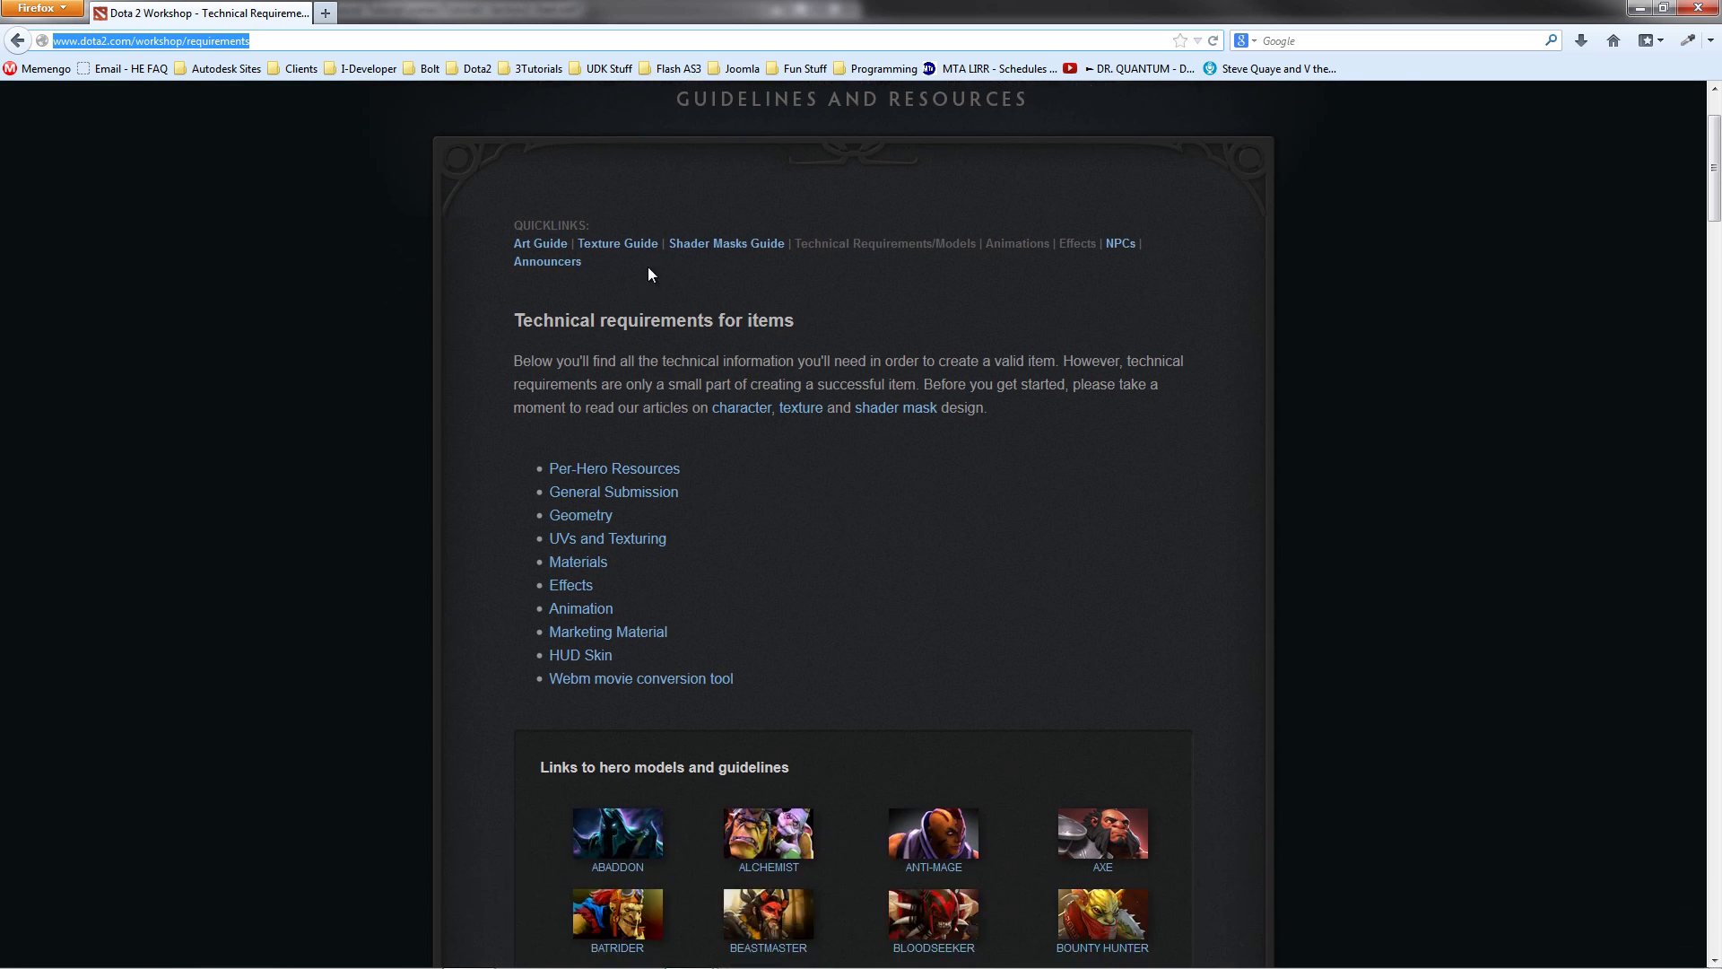
scroll(884, 311, up, 5)
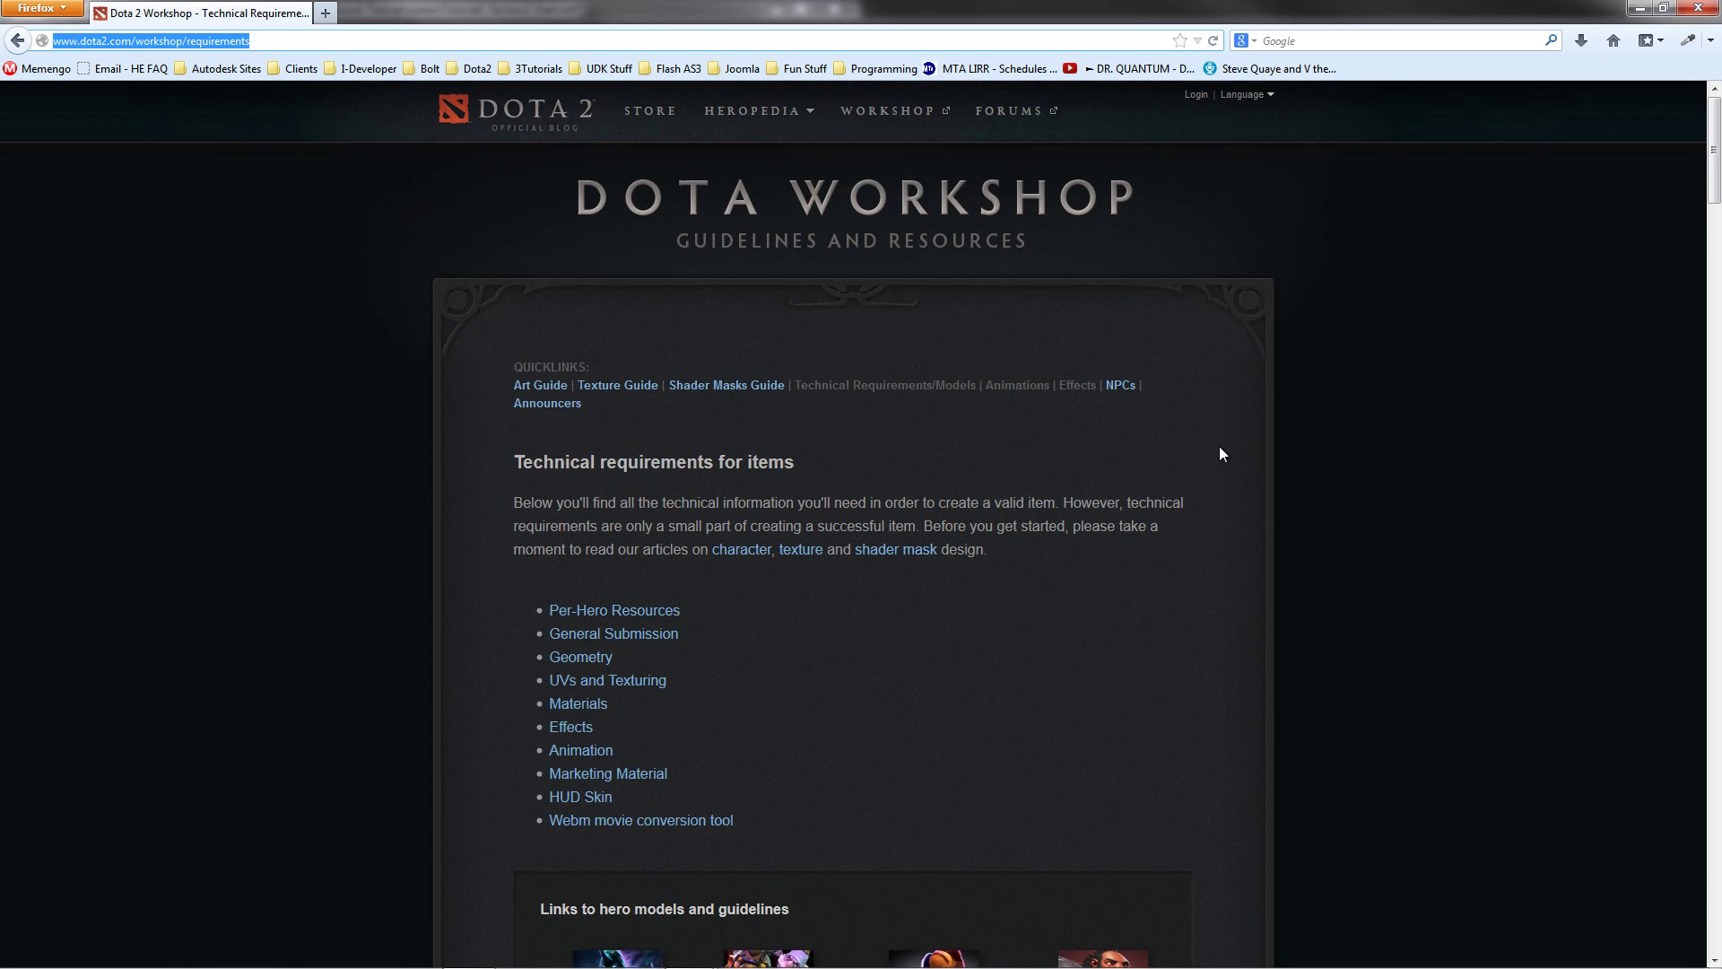
scroll(1113, 561, down, 7)
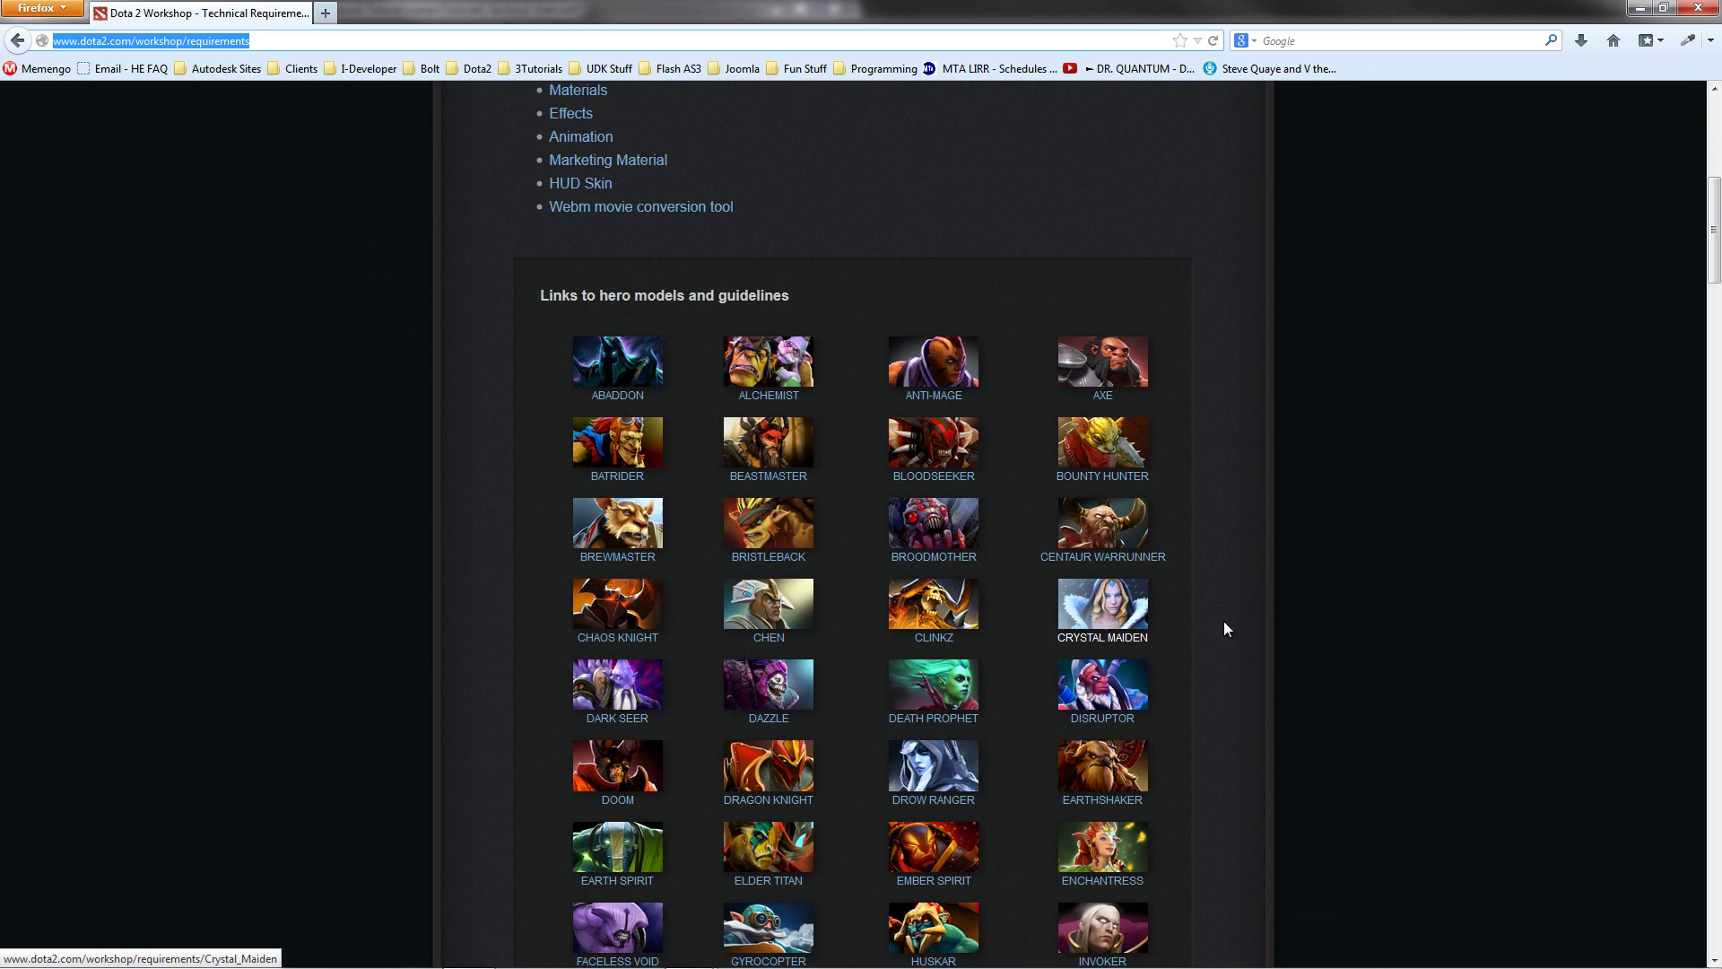
scroll(1210, 502, up, 7)
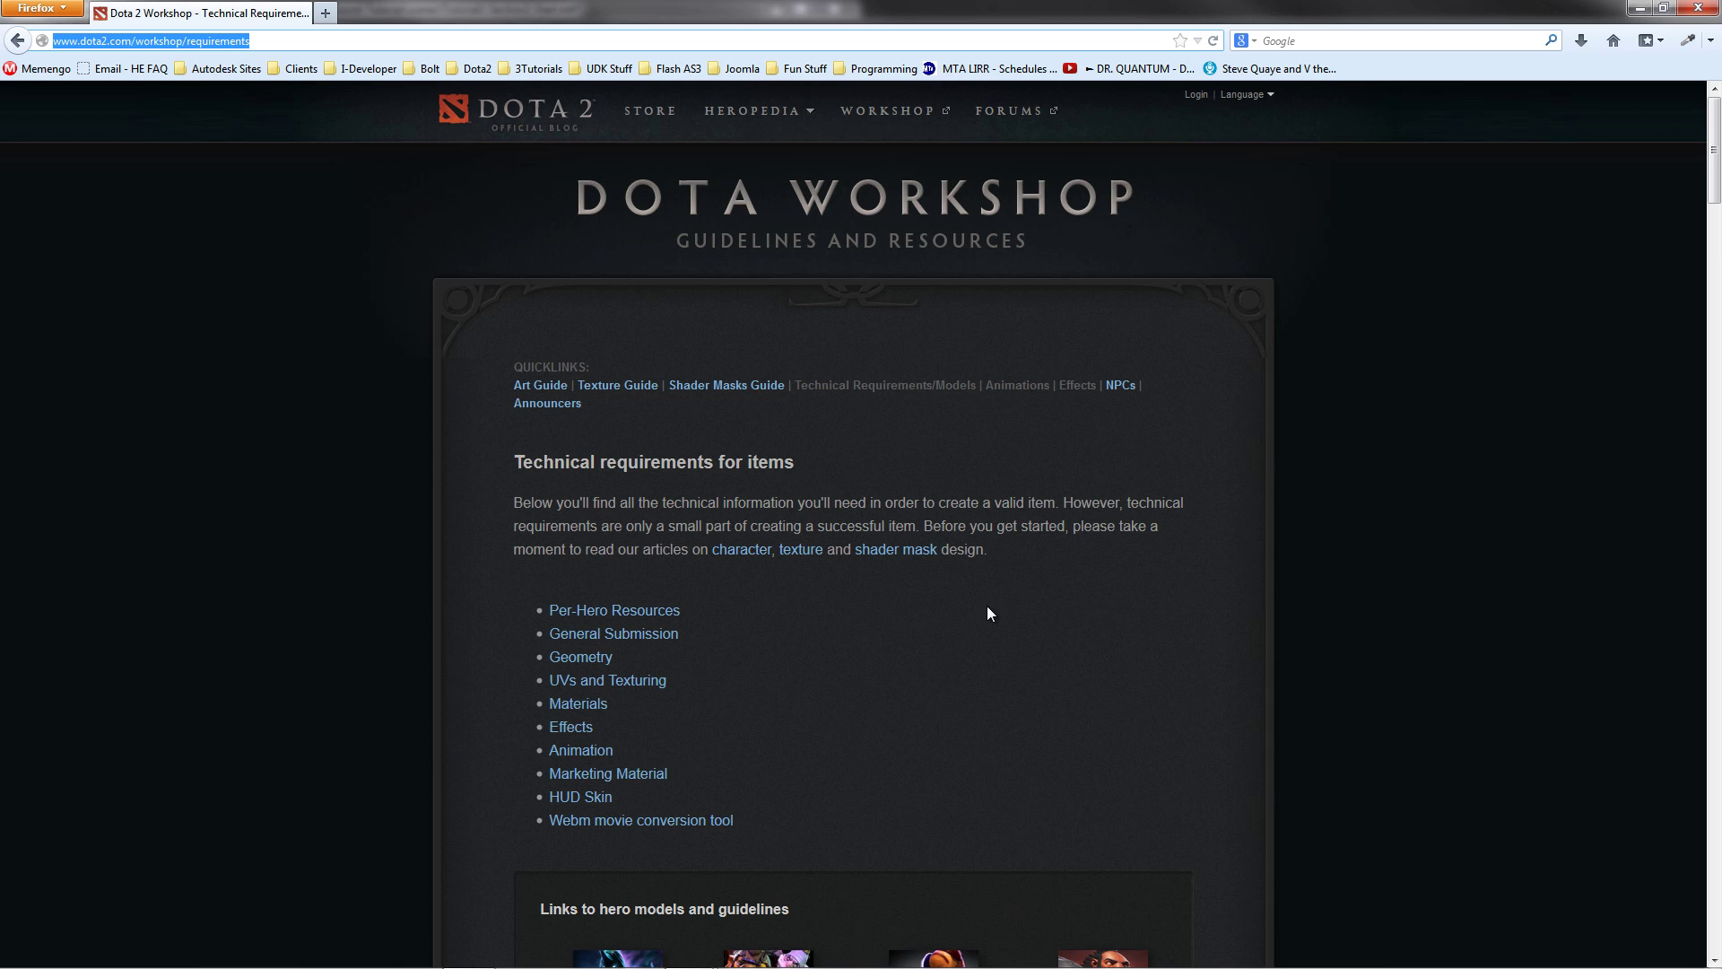
Step: Open the Omniknight item requirements from the list of hero models and guidelines
scroll(951, 628, down, 13)
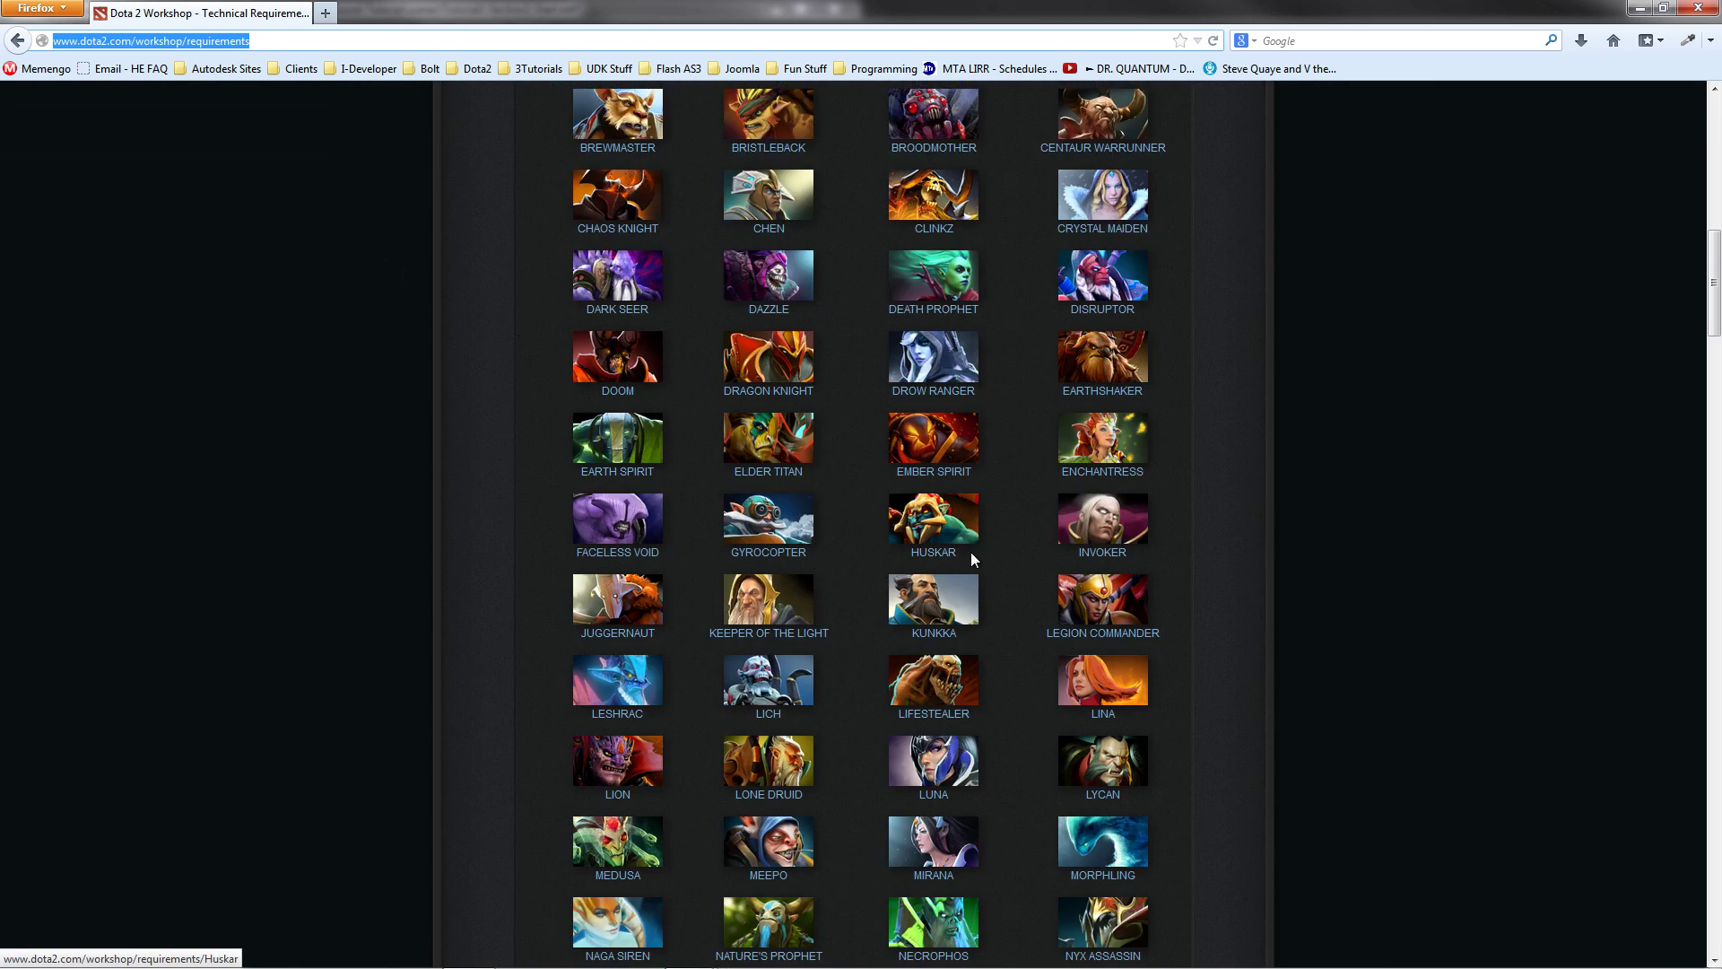
scroll(971, 552, down, 6)
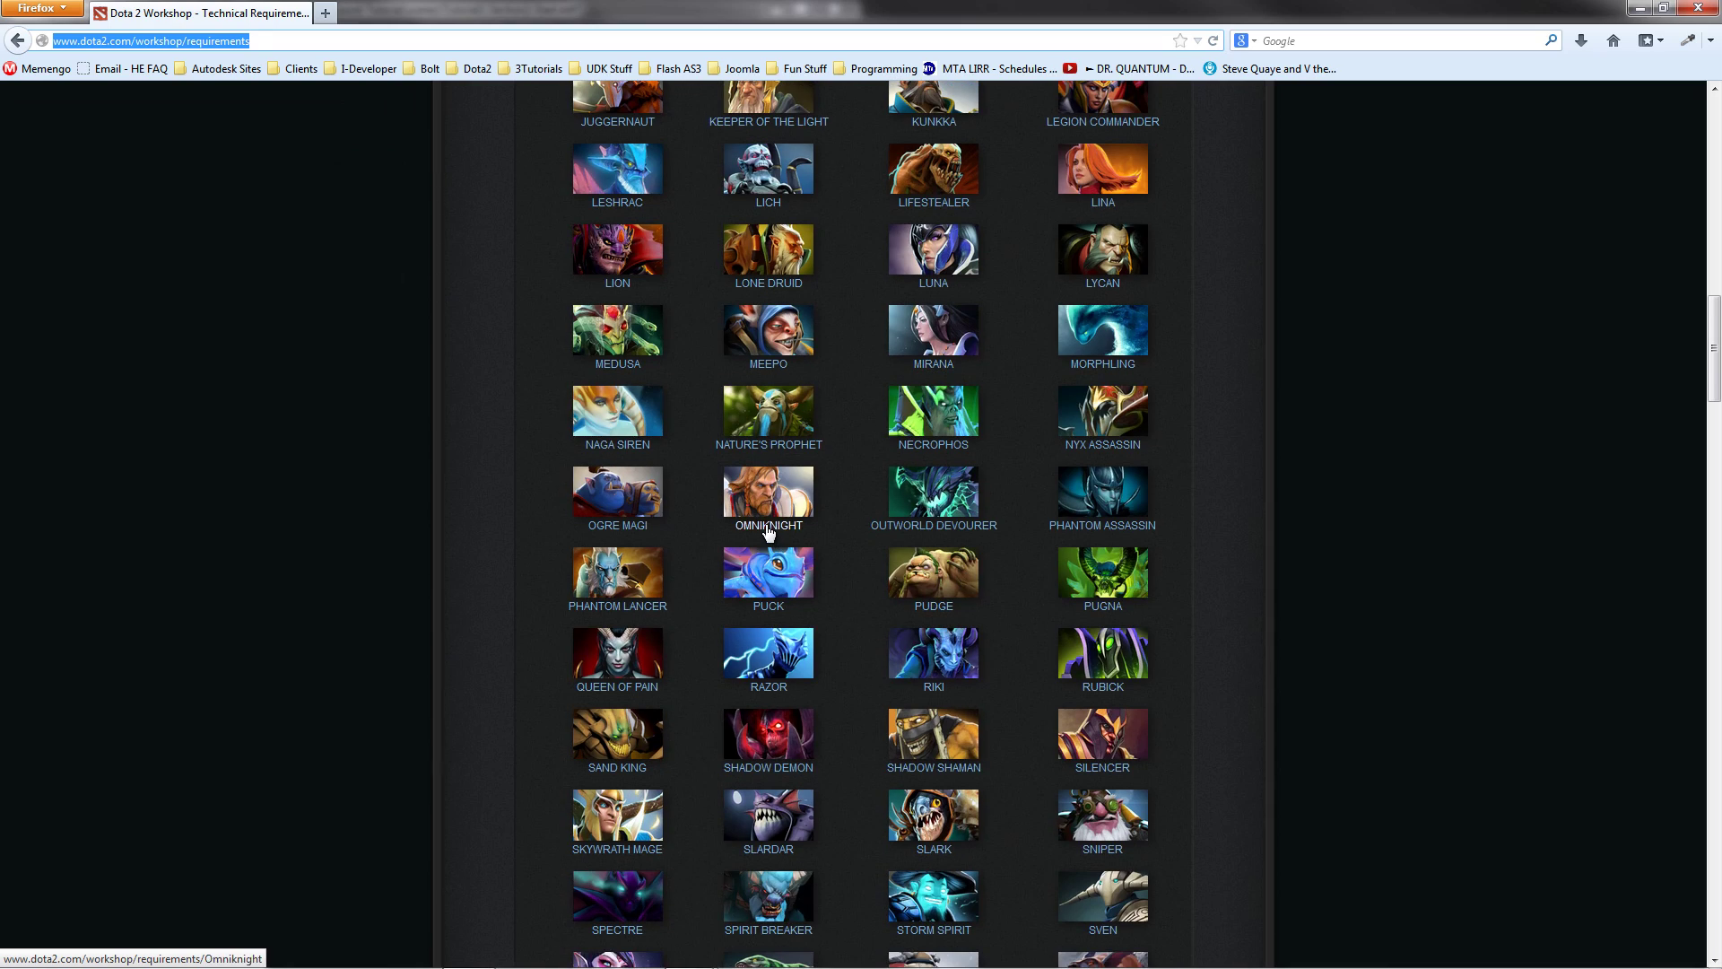
click(768, 525)
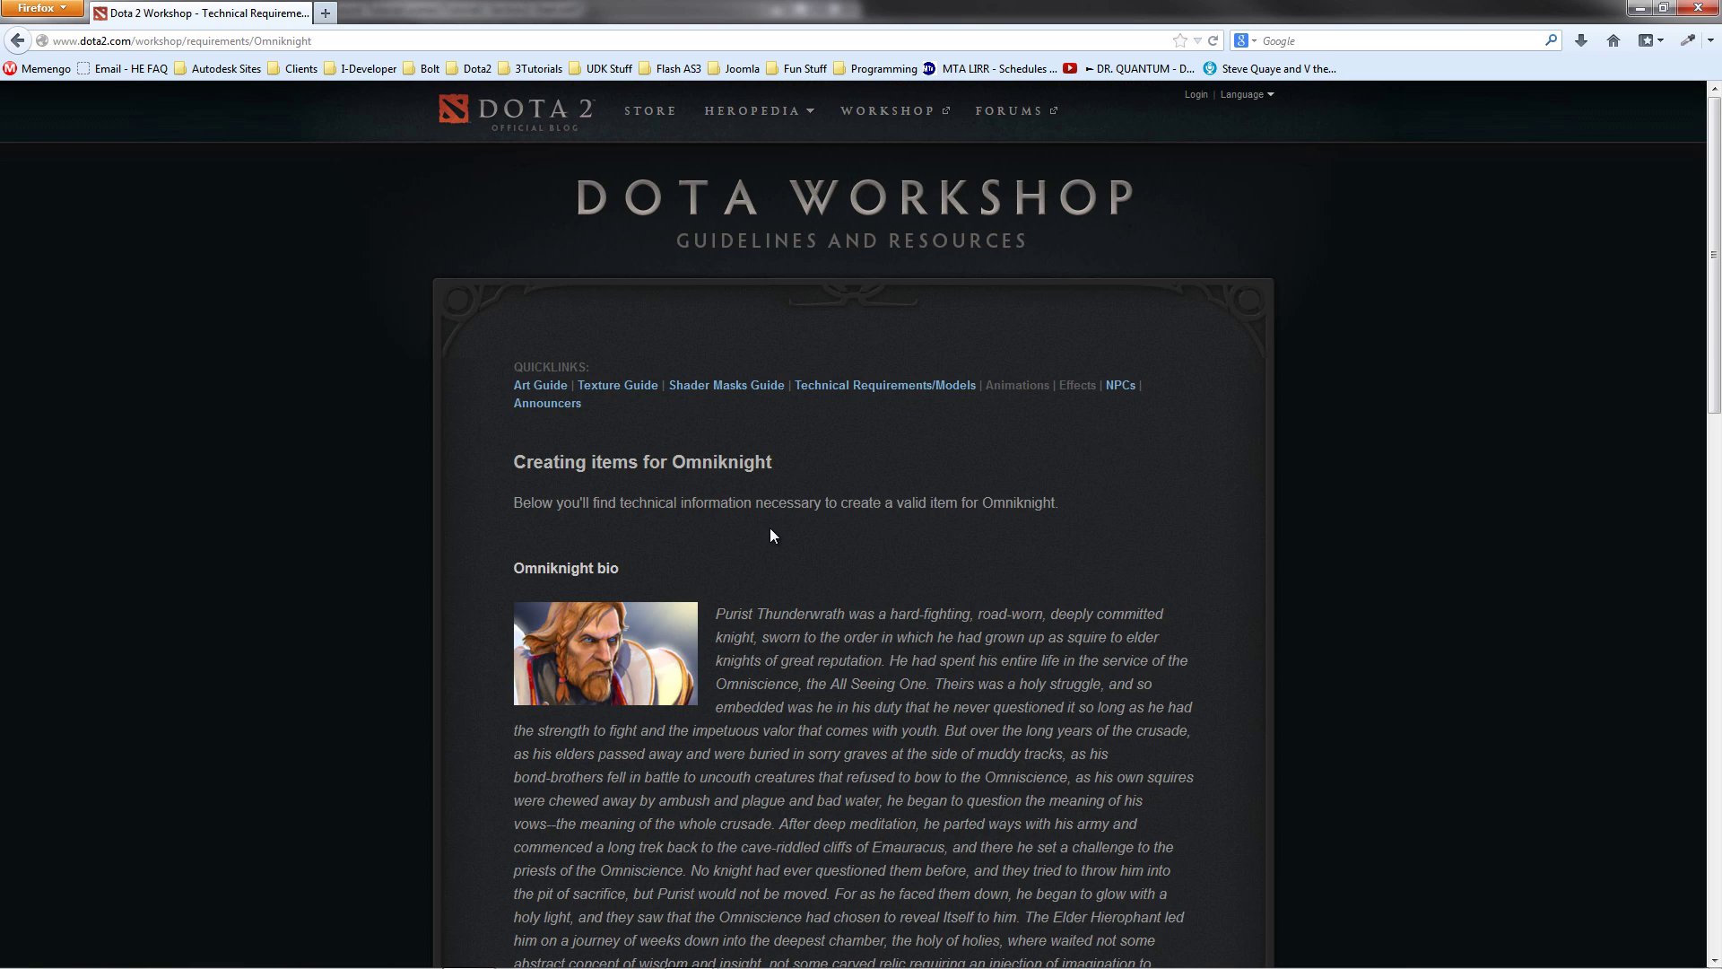
Step: Examine Omniknight's model download section and the triangle and texture budgets of all item slots
scroll(769, 529, down, 7)
scroll(777, 531, down, 3)
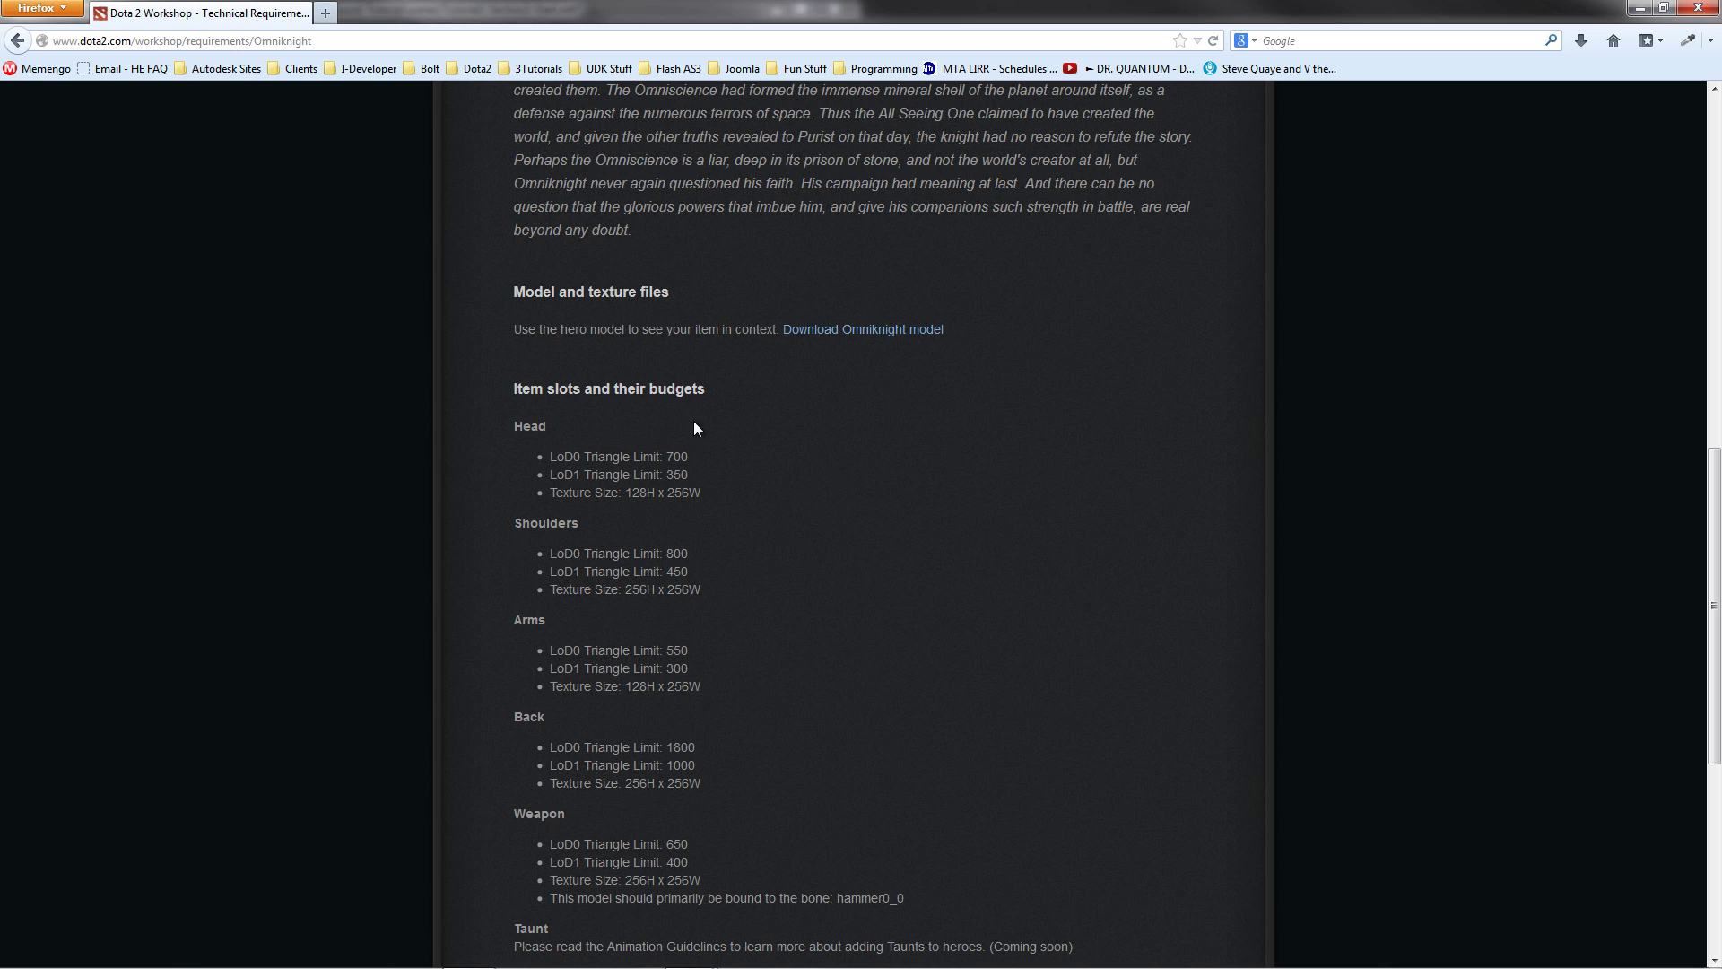
scroll(711, 444, down, 3)
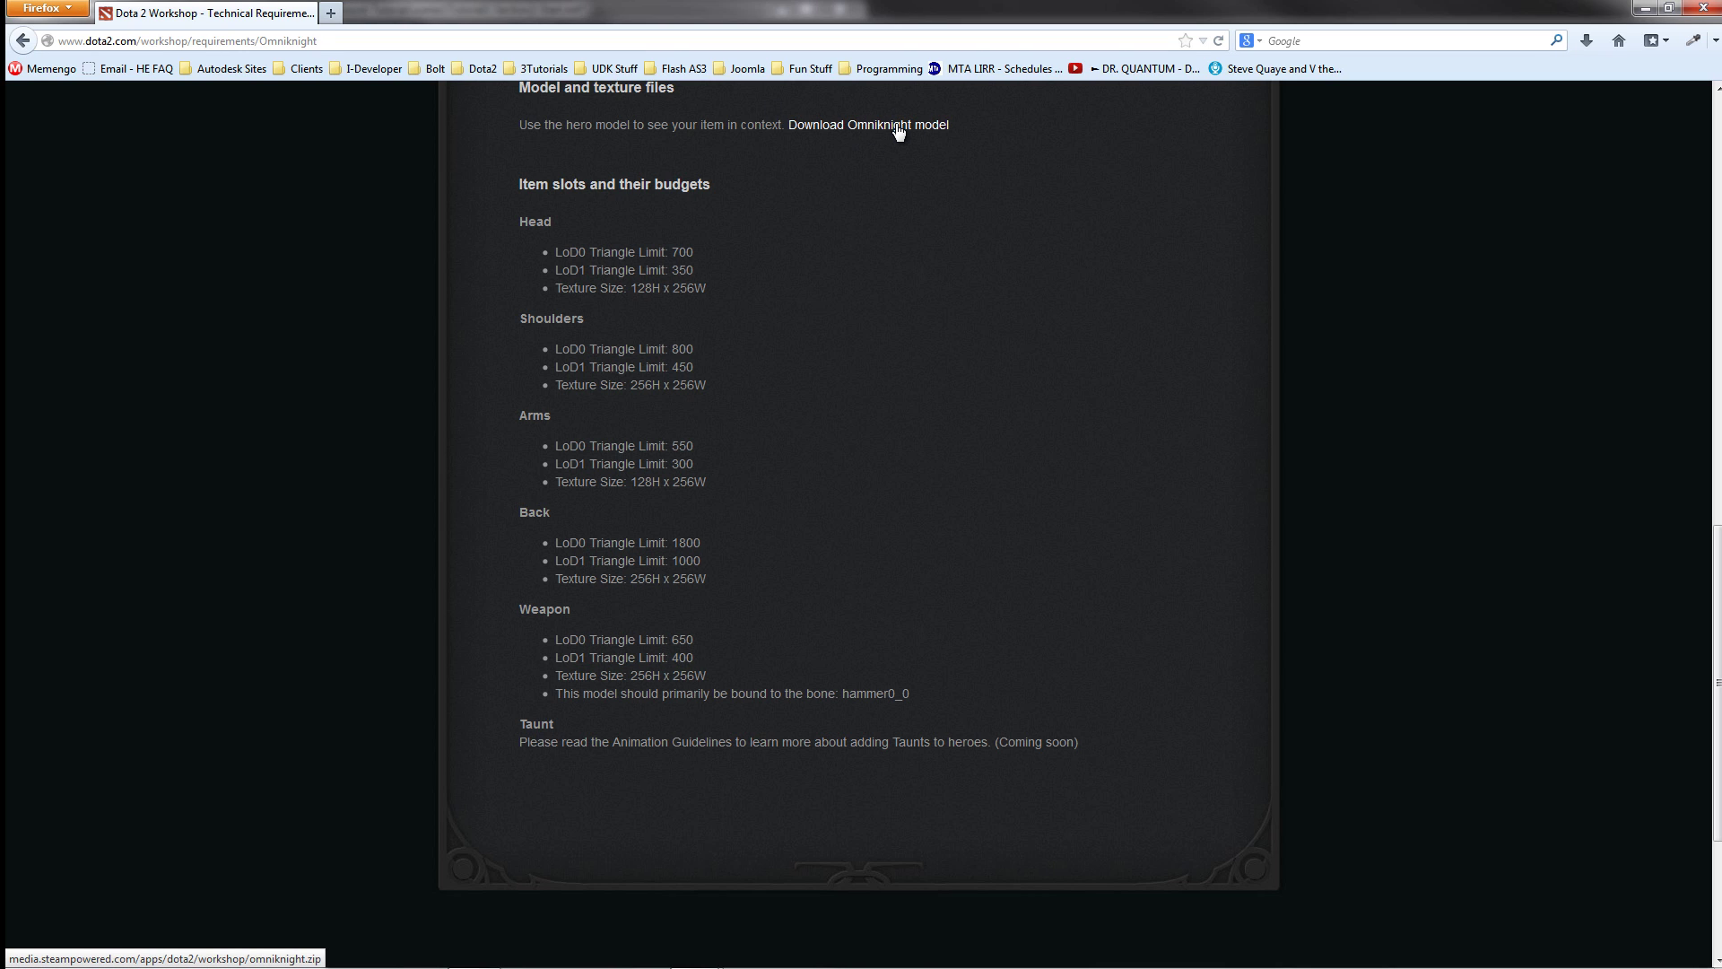
scroll(716, 248, up, 3)
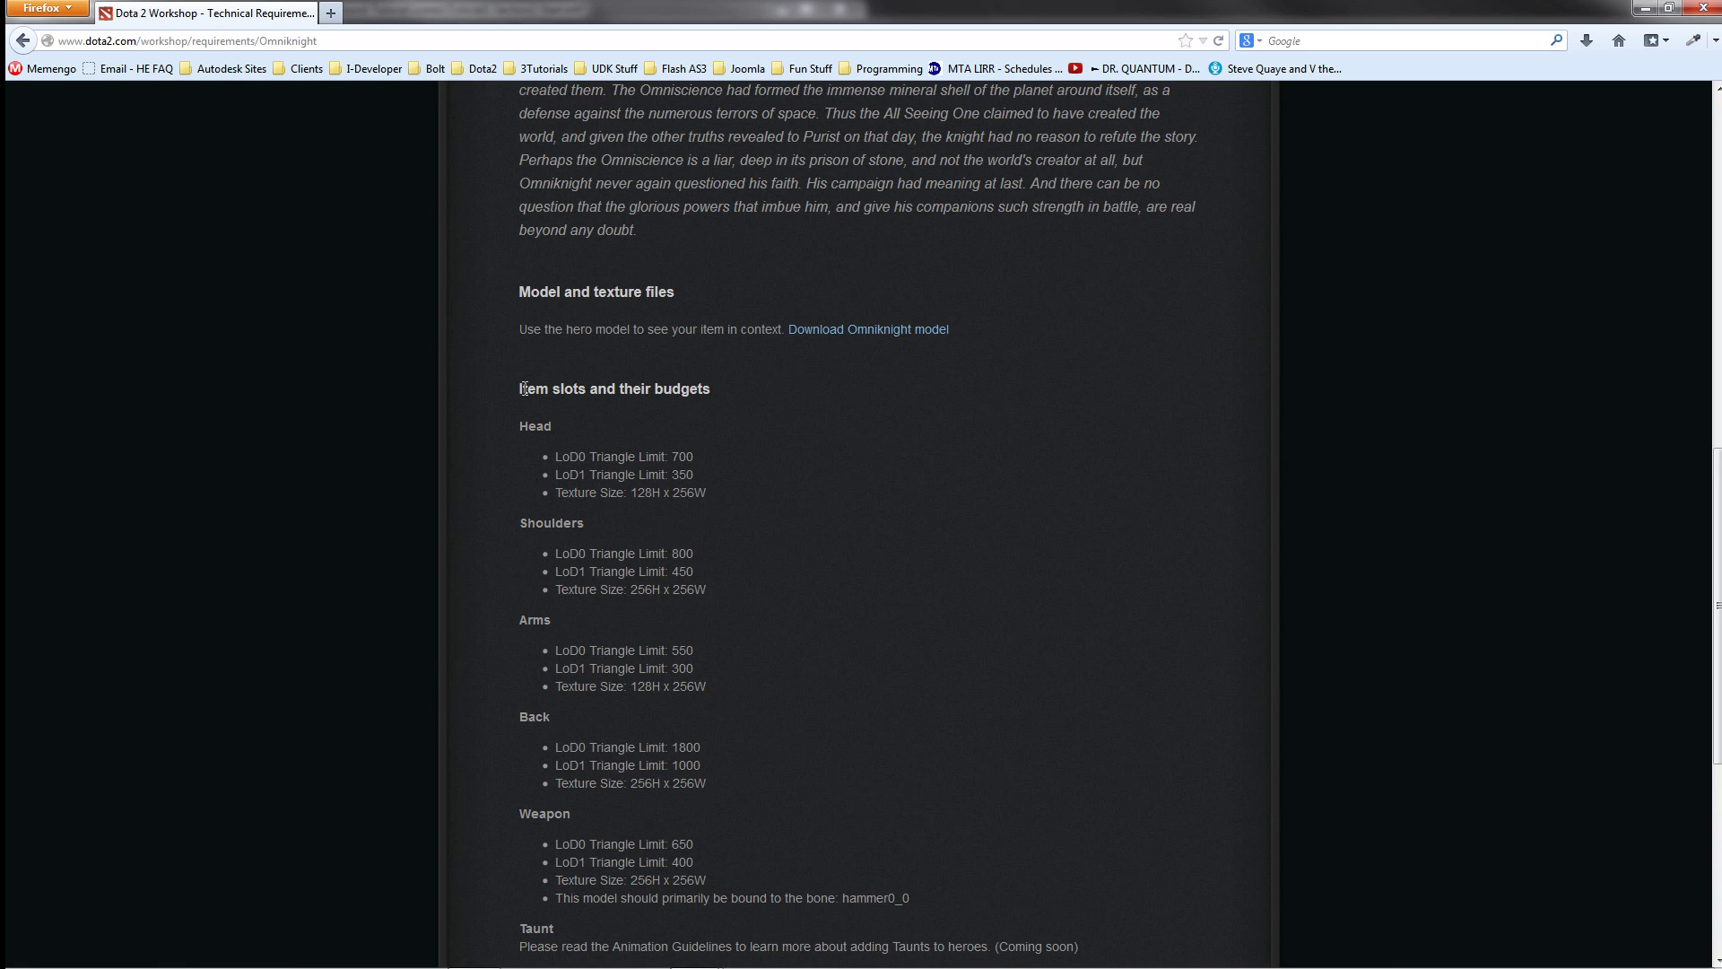
drag(520, 388, 729, 898)
scroll(821, 596, down, 2)
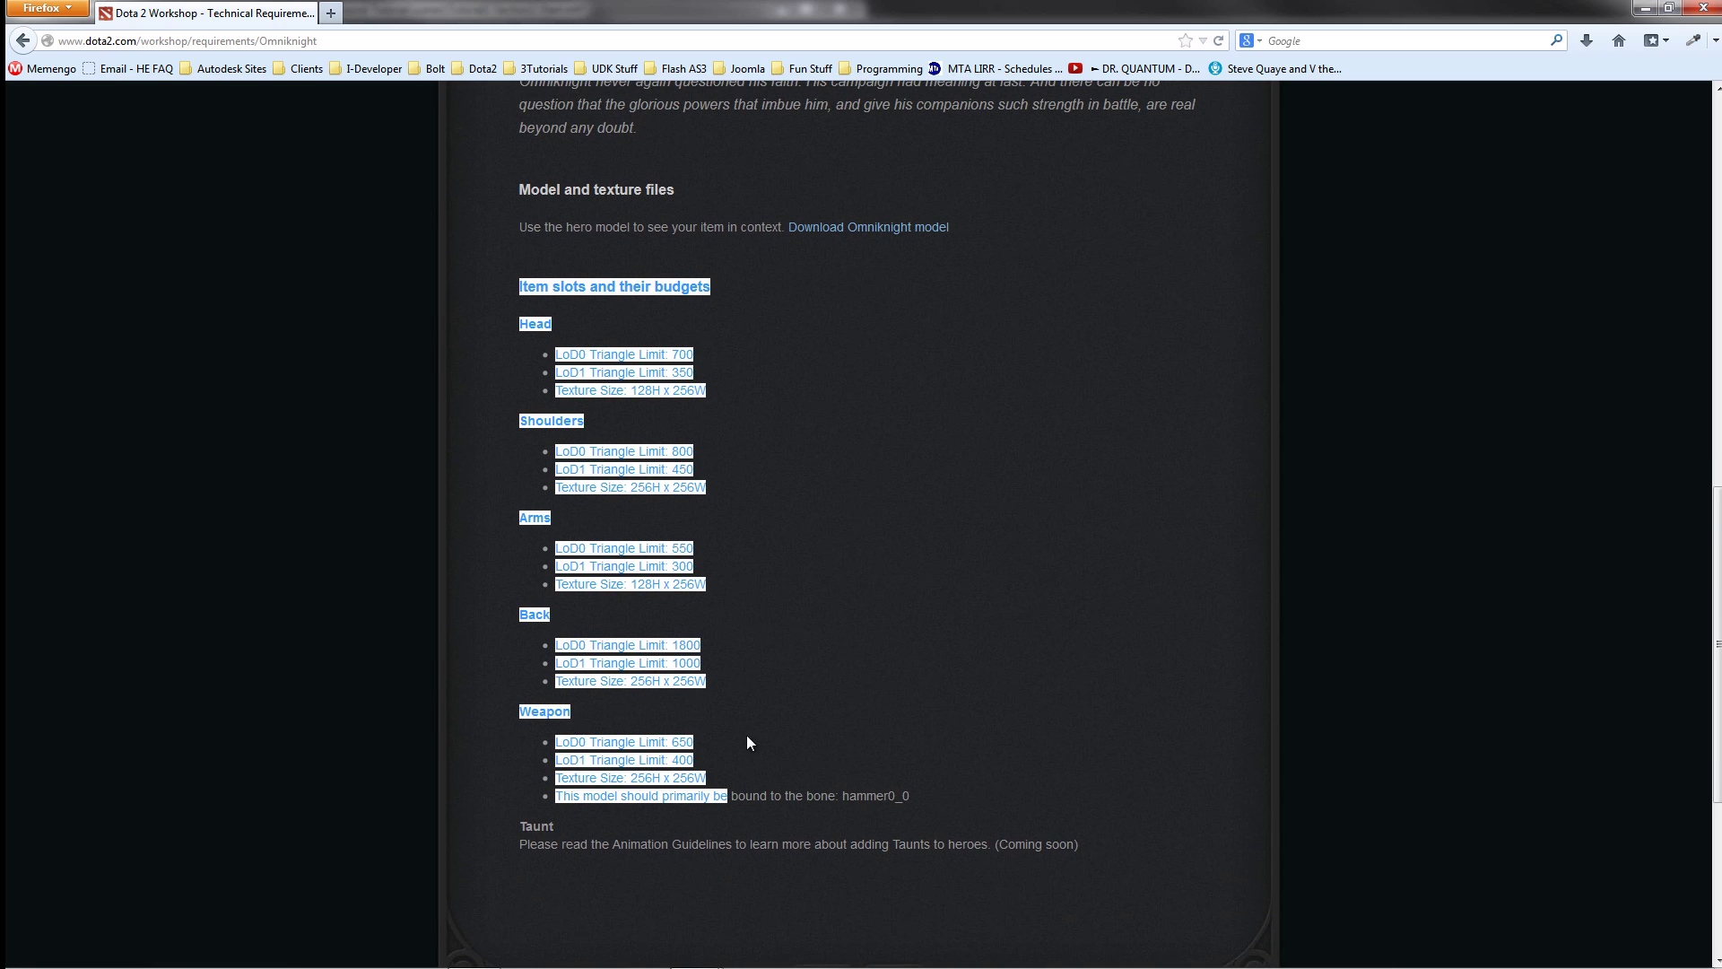
click(750, 732)
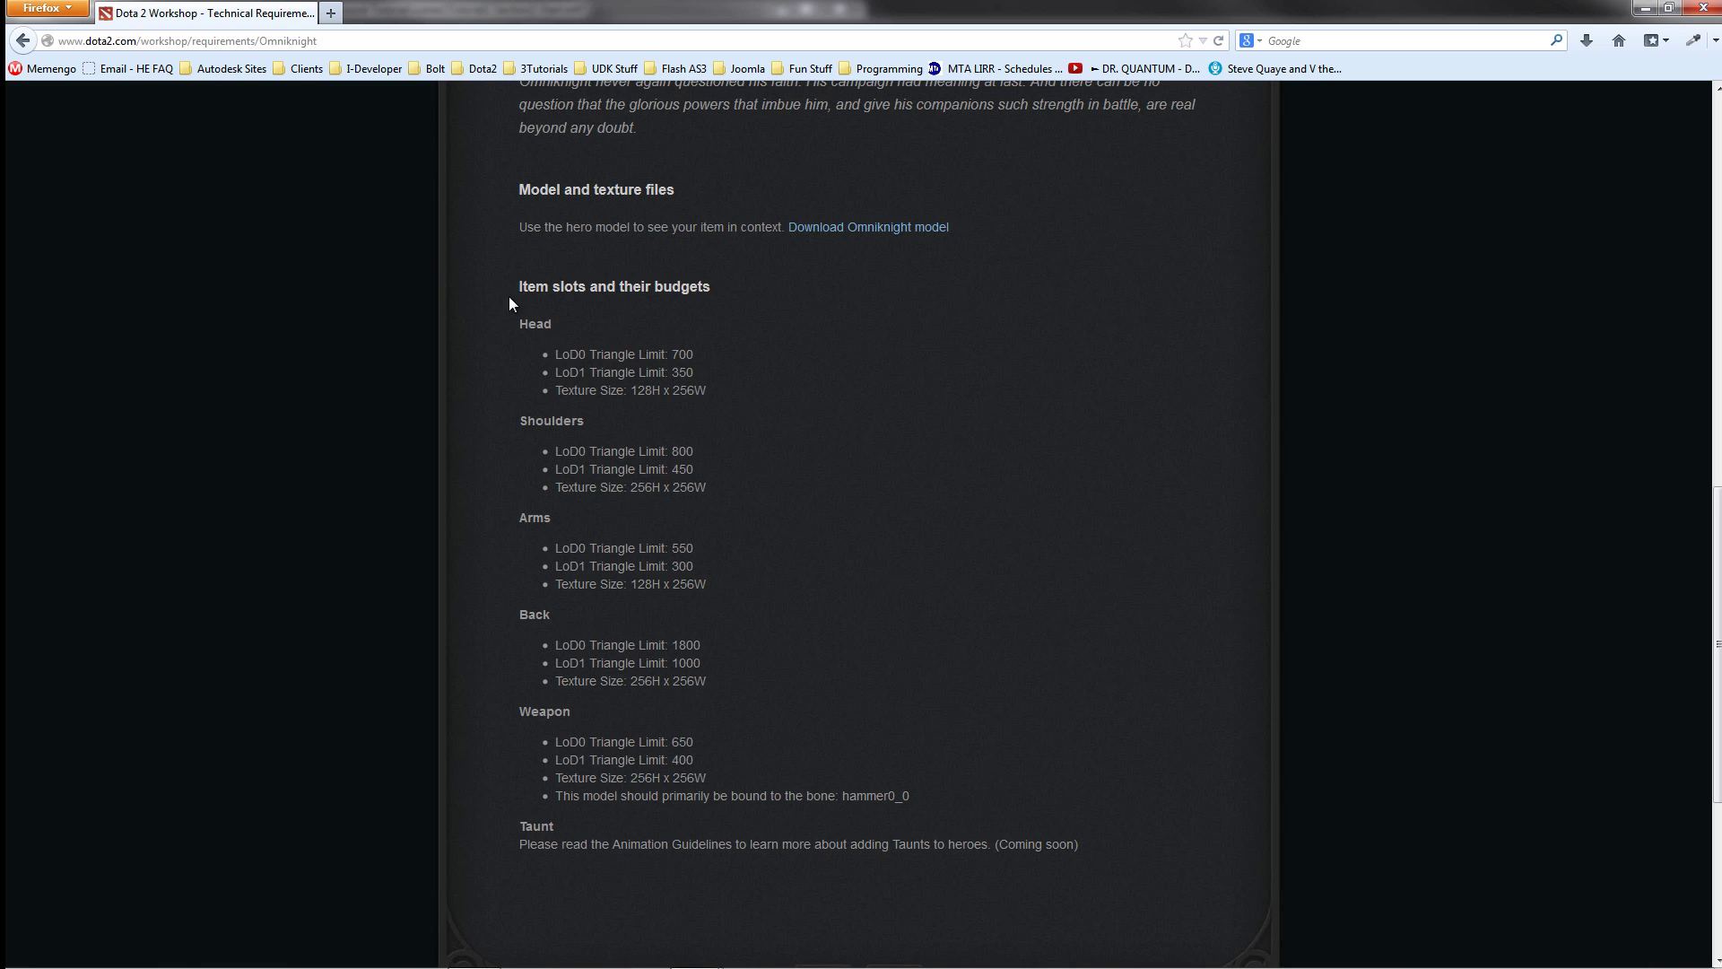
drag(516, 286, 910, 802)
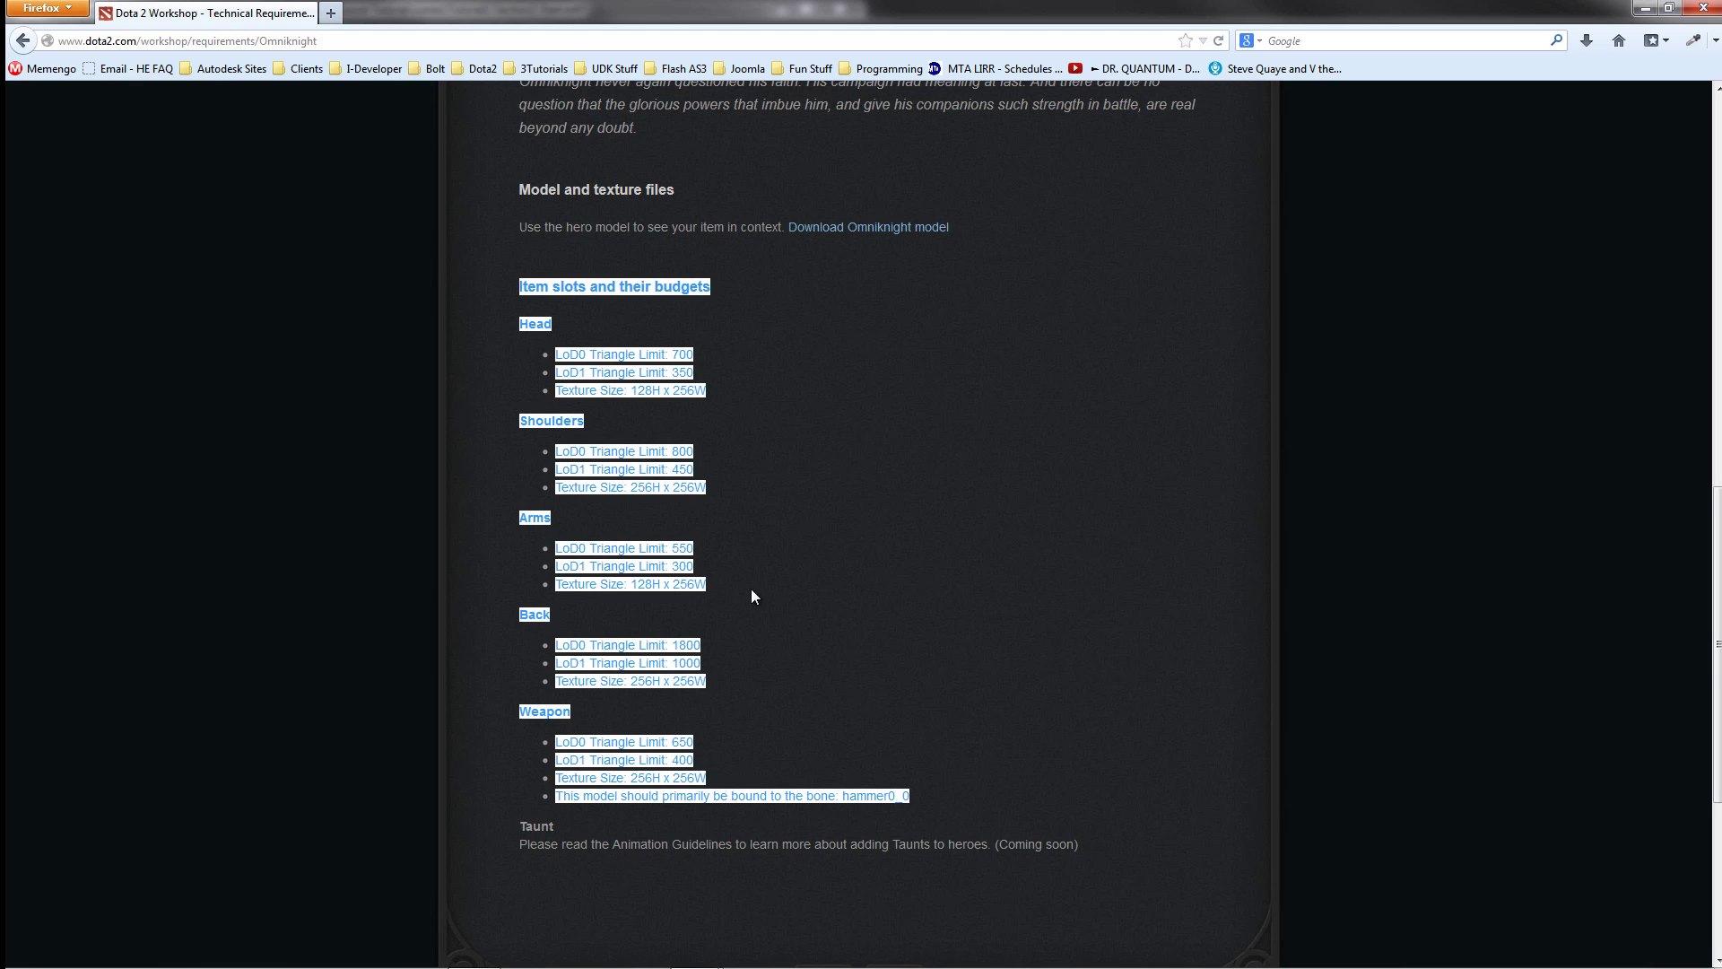
click(805, 664)
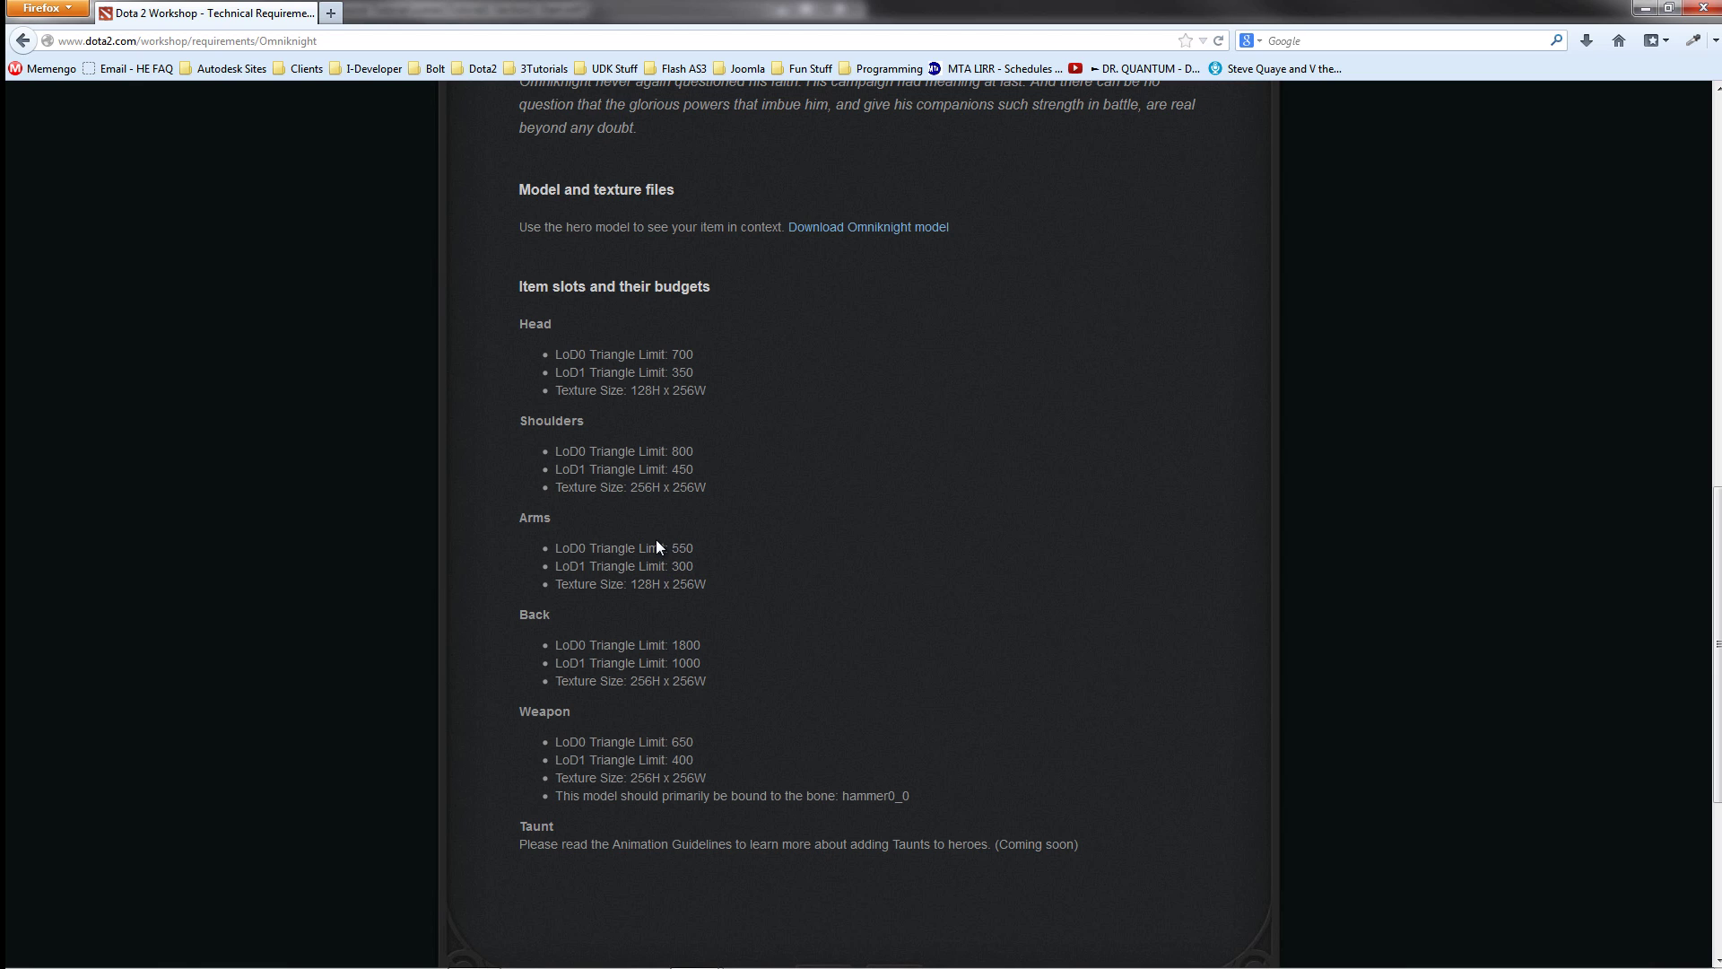
drag(523, 323, 981, 816)
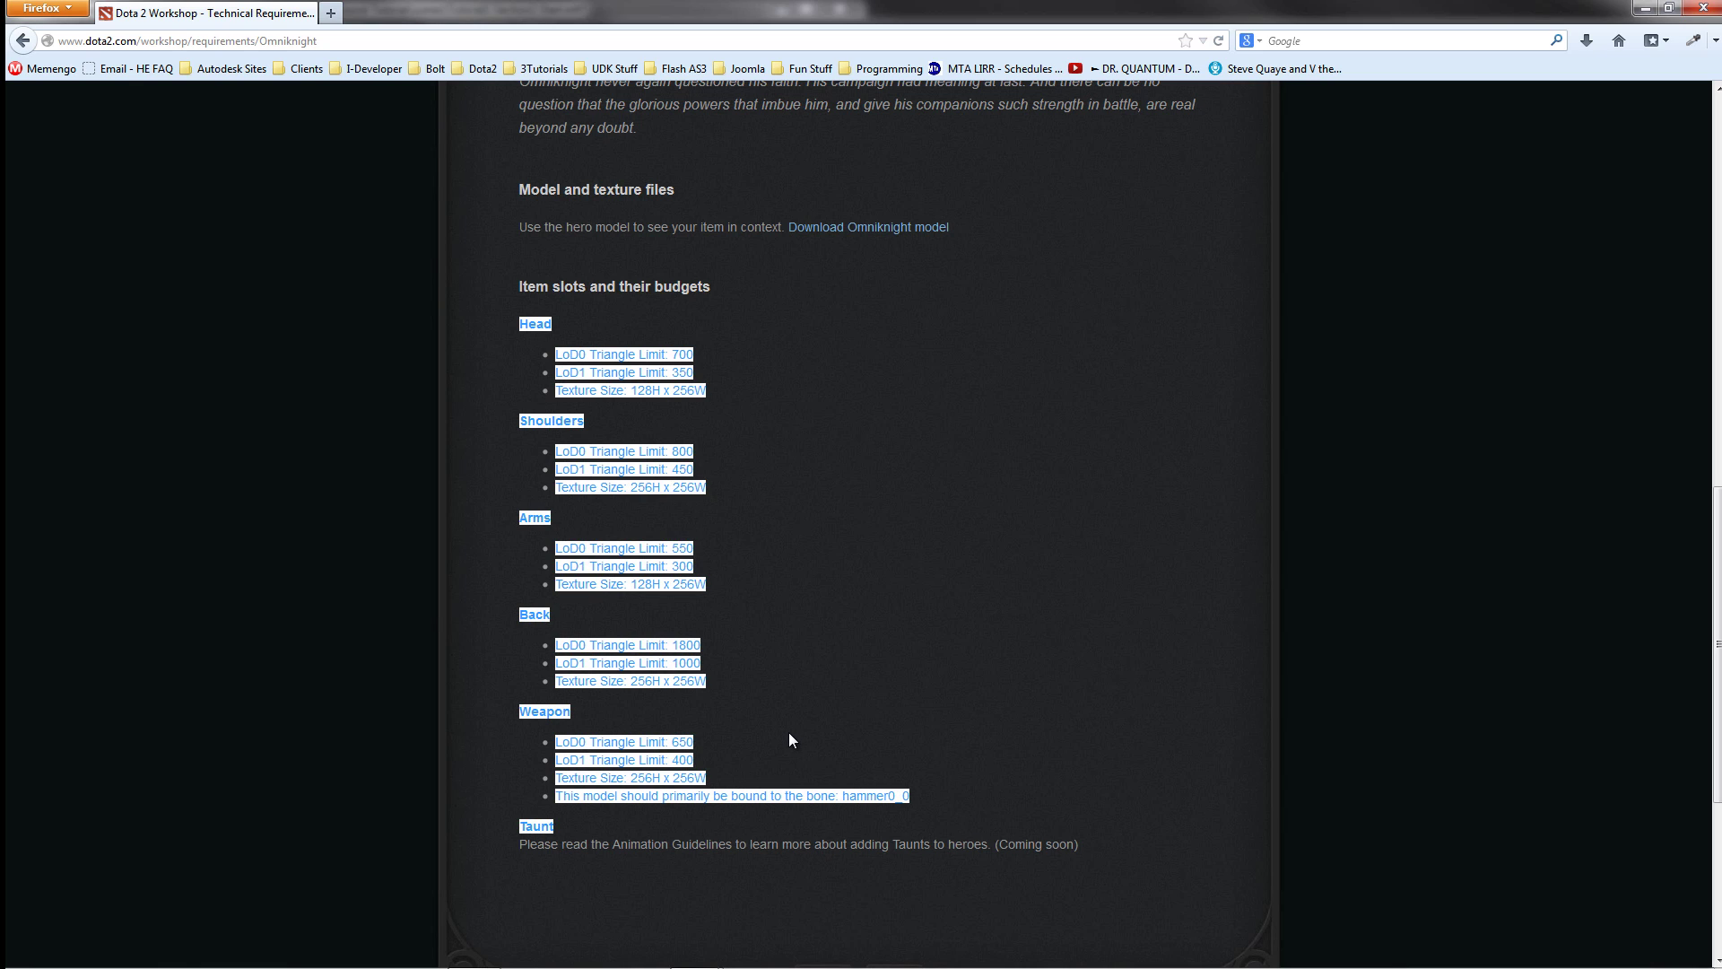
Step: Examine the Weapon slot's requirements, including its triangle limits, texture size and the bone it must be bound to
drag(520, 715, 959, 800)
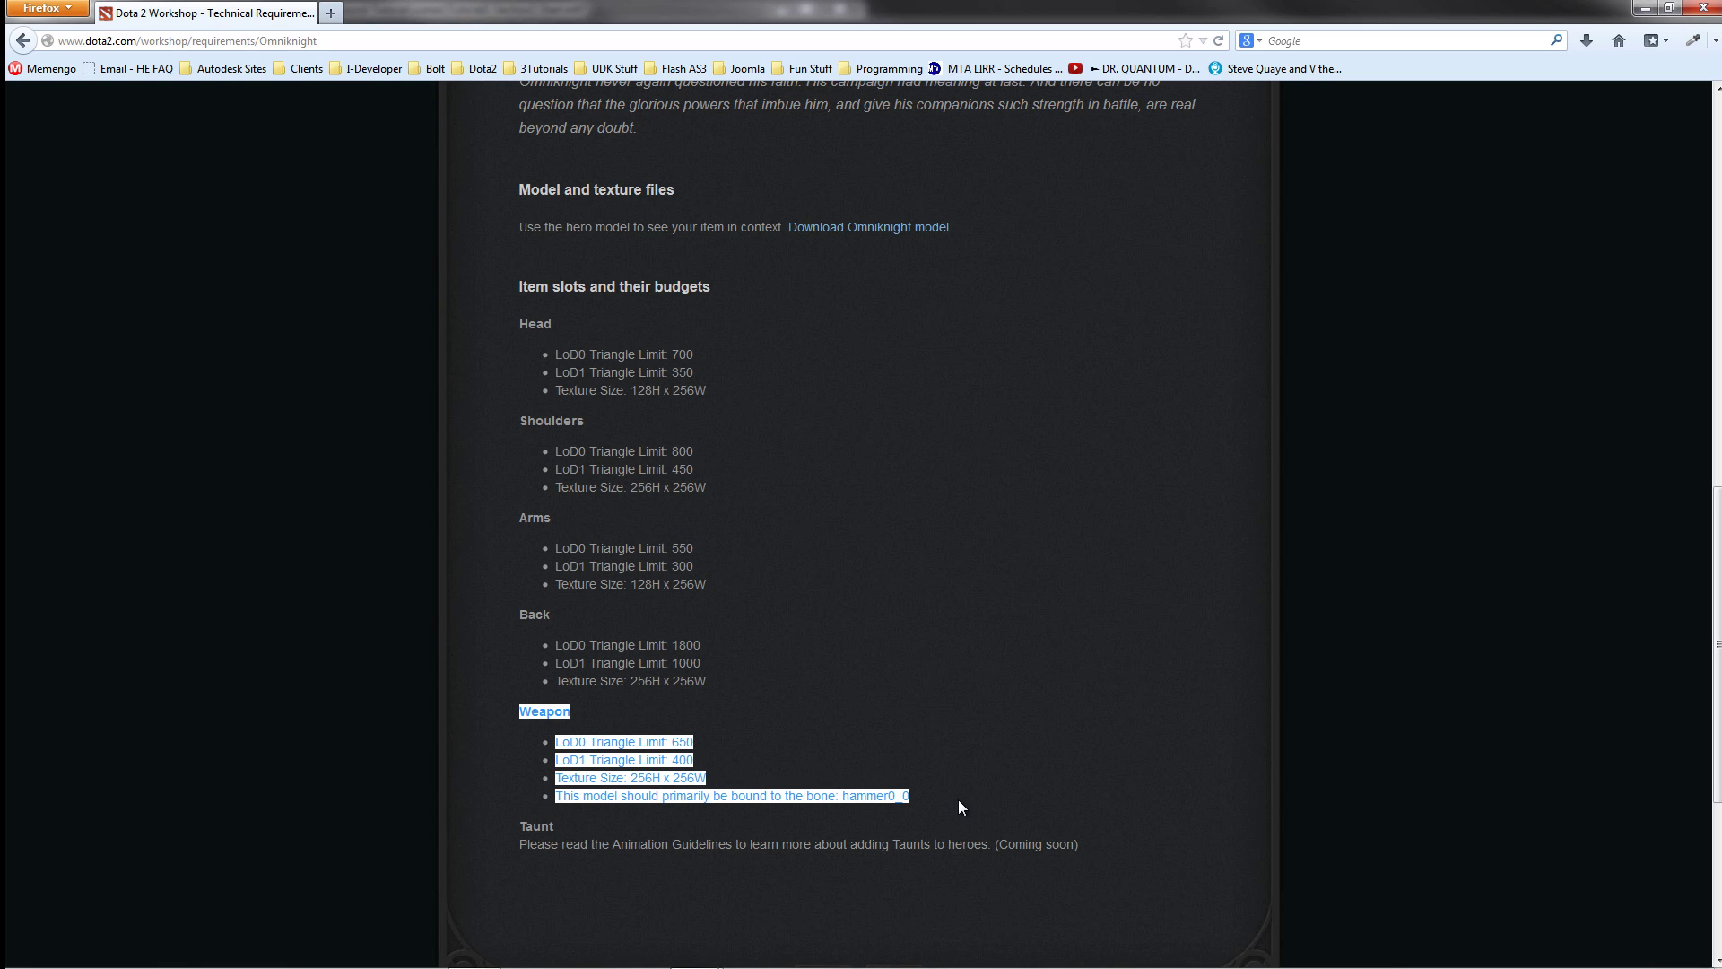
click(619, 840)
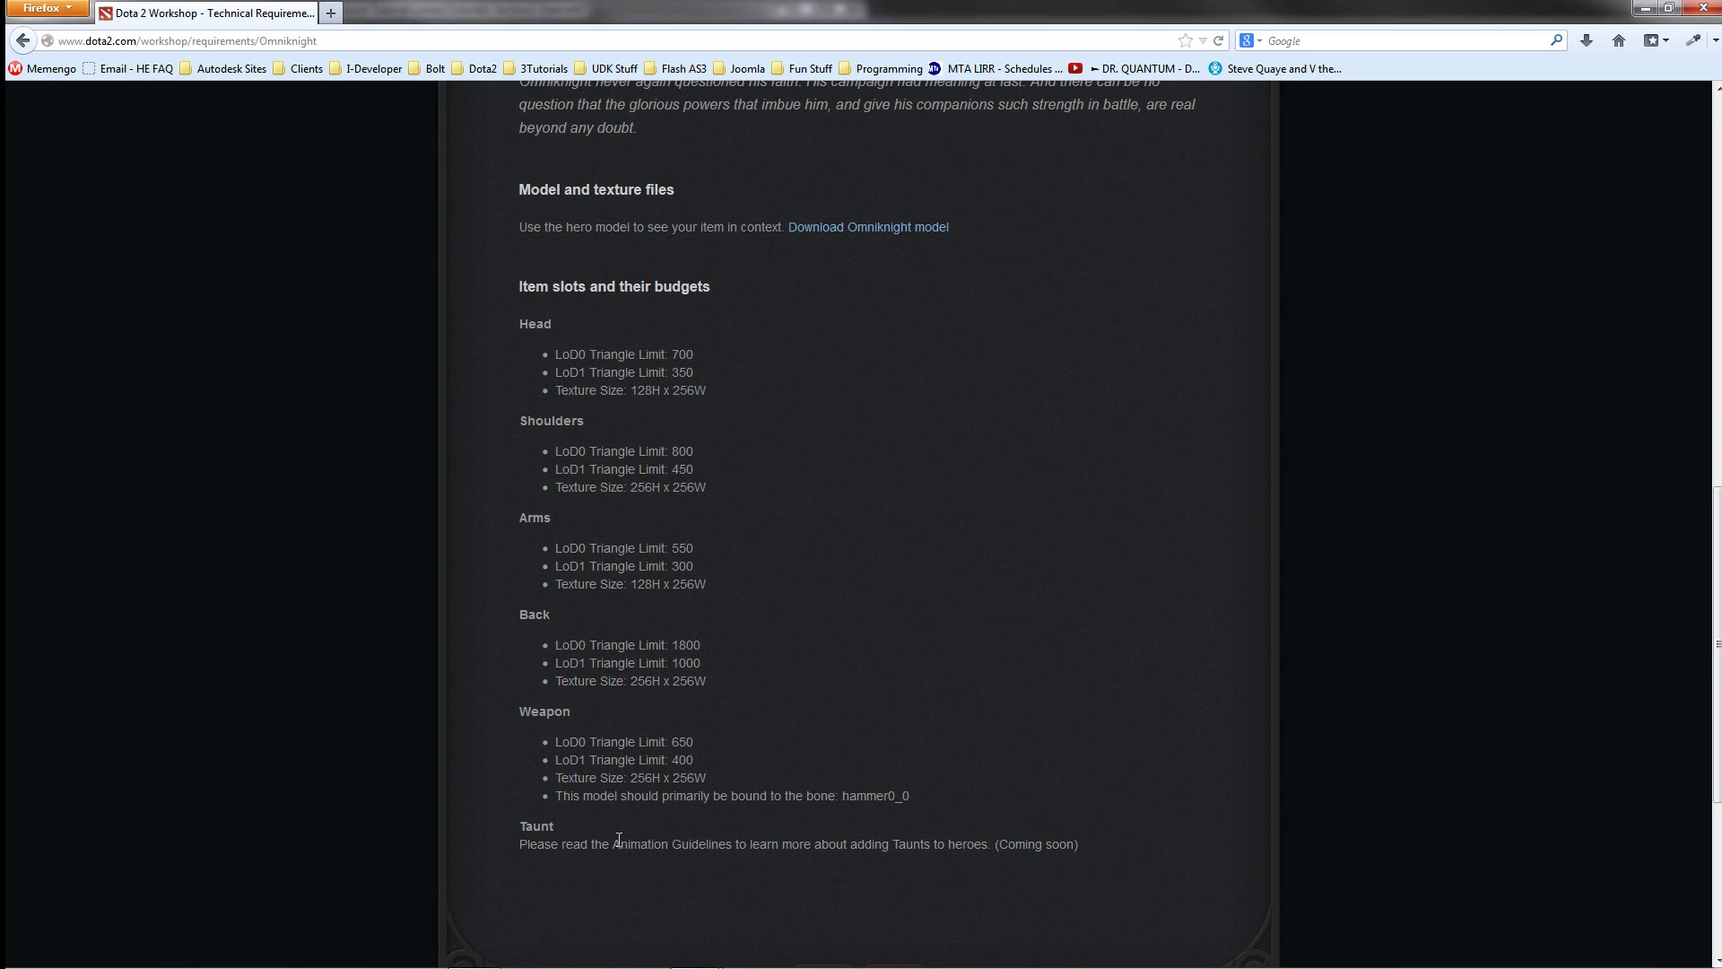
double_click(579, 742)
click(575, 759)
drag(707, 778, 909, 798)
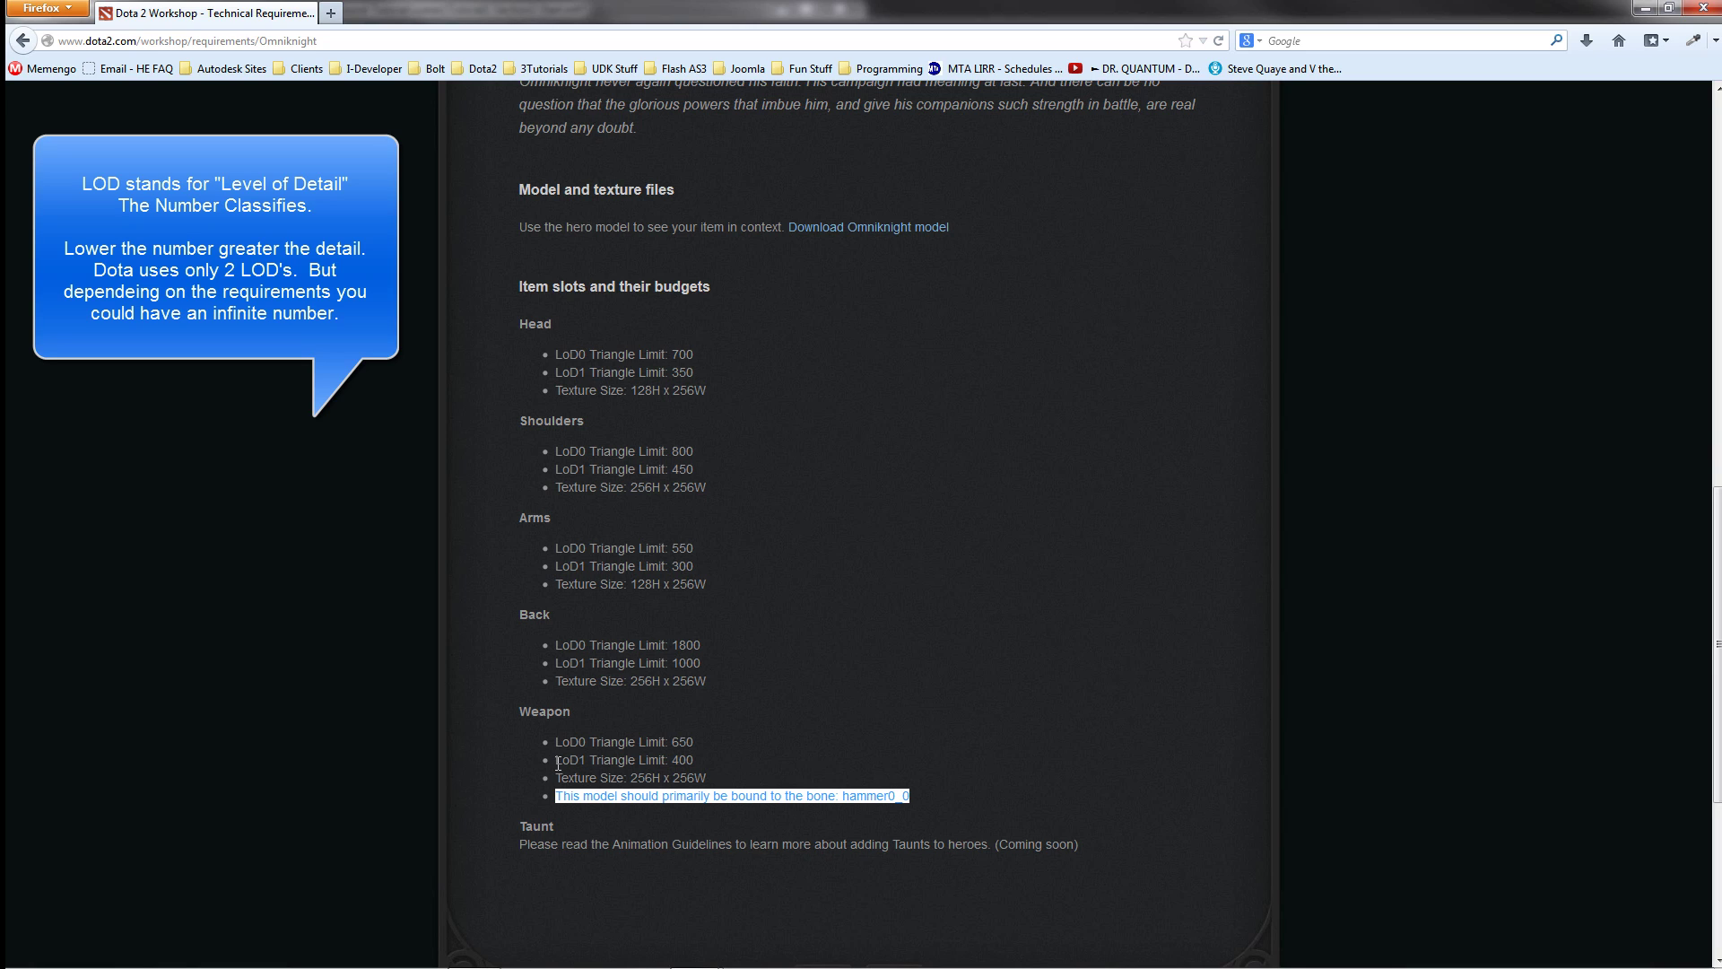
Step: Compare the LoD0 and LoD1 triangle limits listed for the Weapon slot
drag(557, 761, 678, 767)
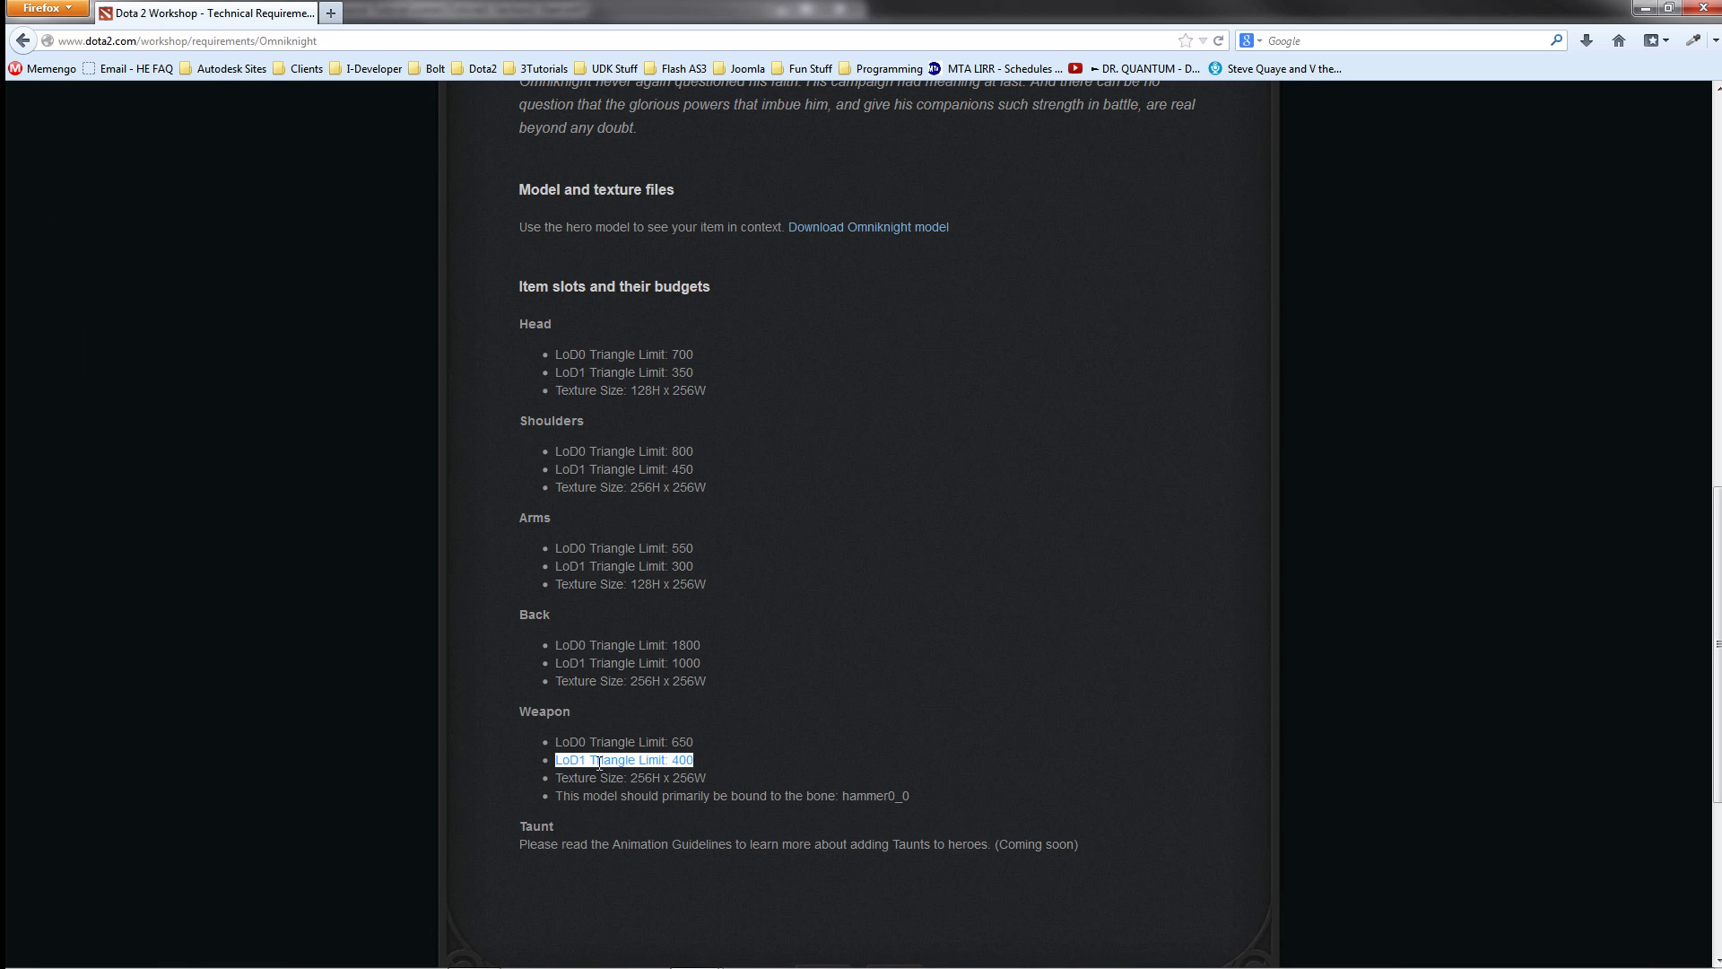
click(599, 763)
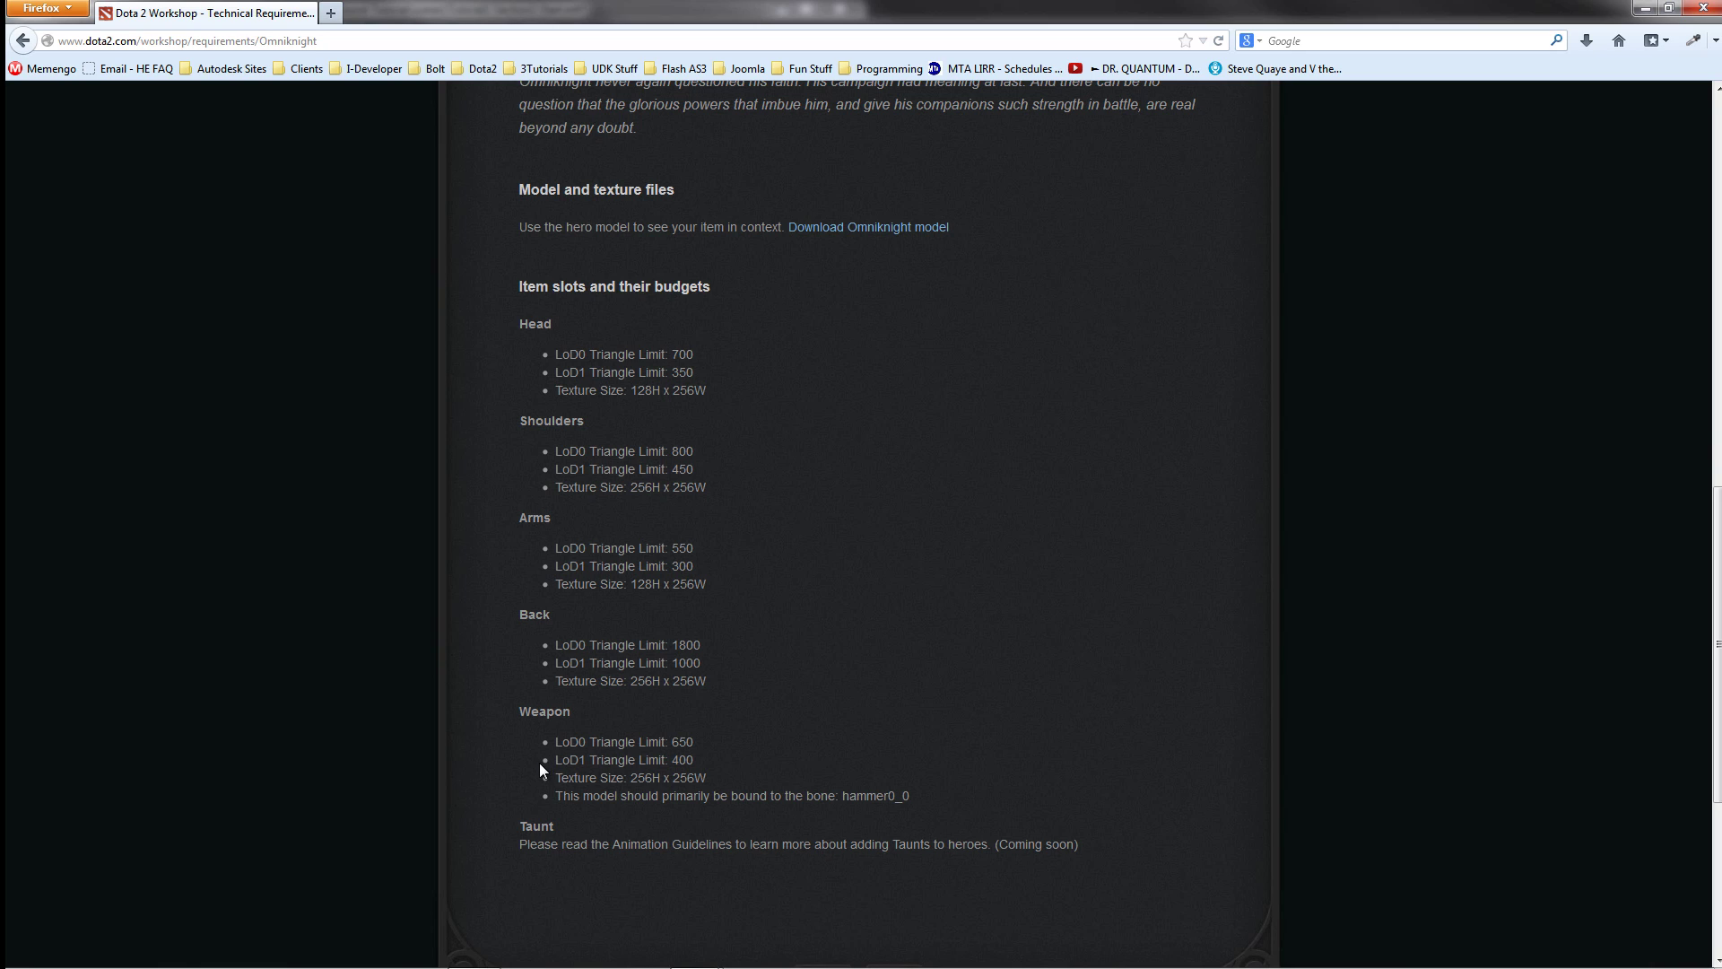
drag(554, 760, 712, 753)
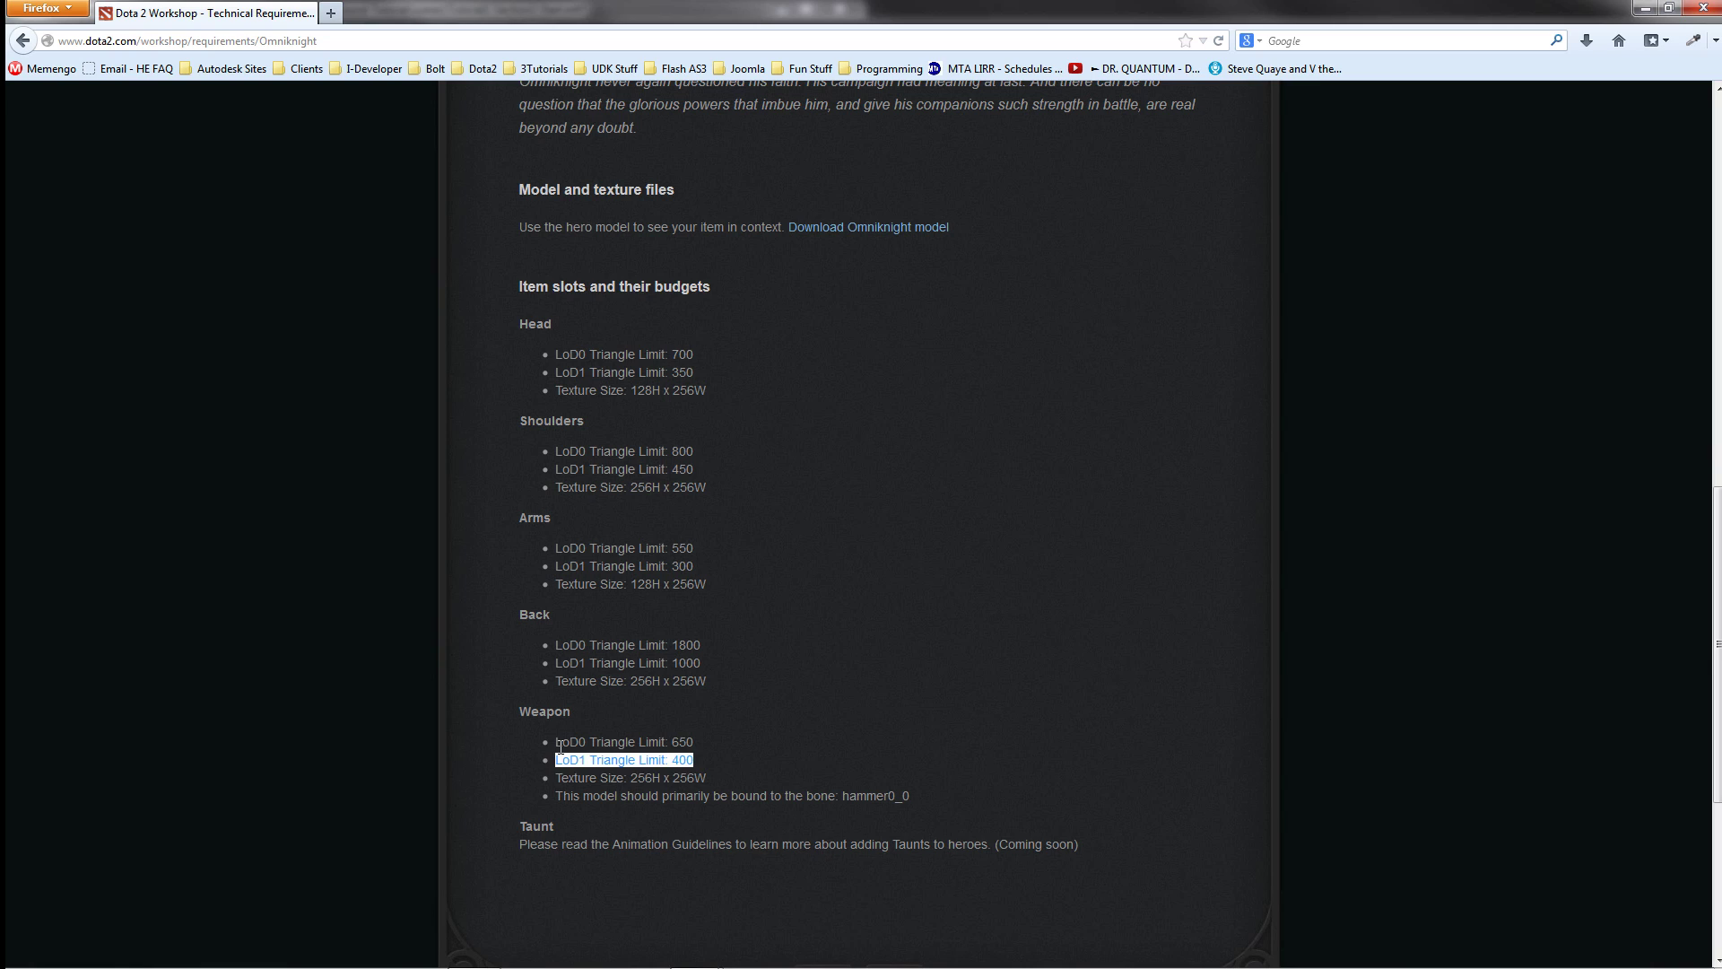
drag(561, 743, 729, 754)
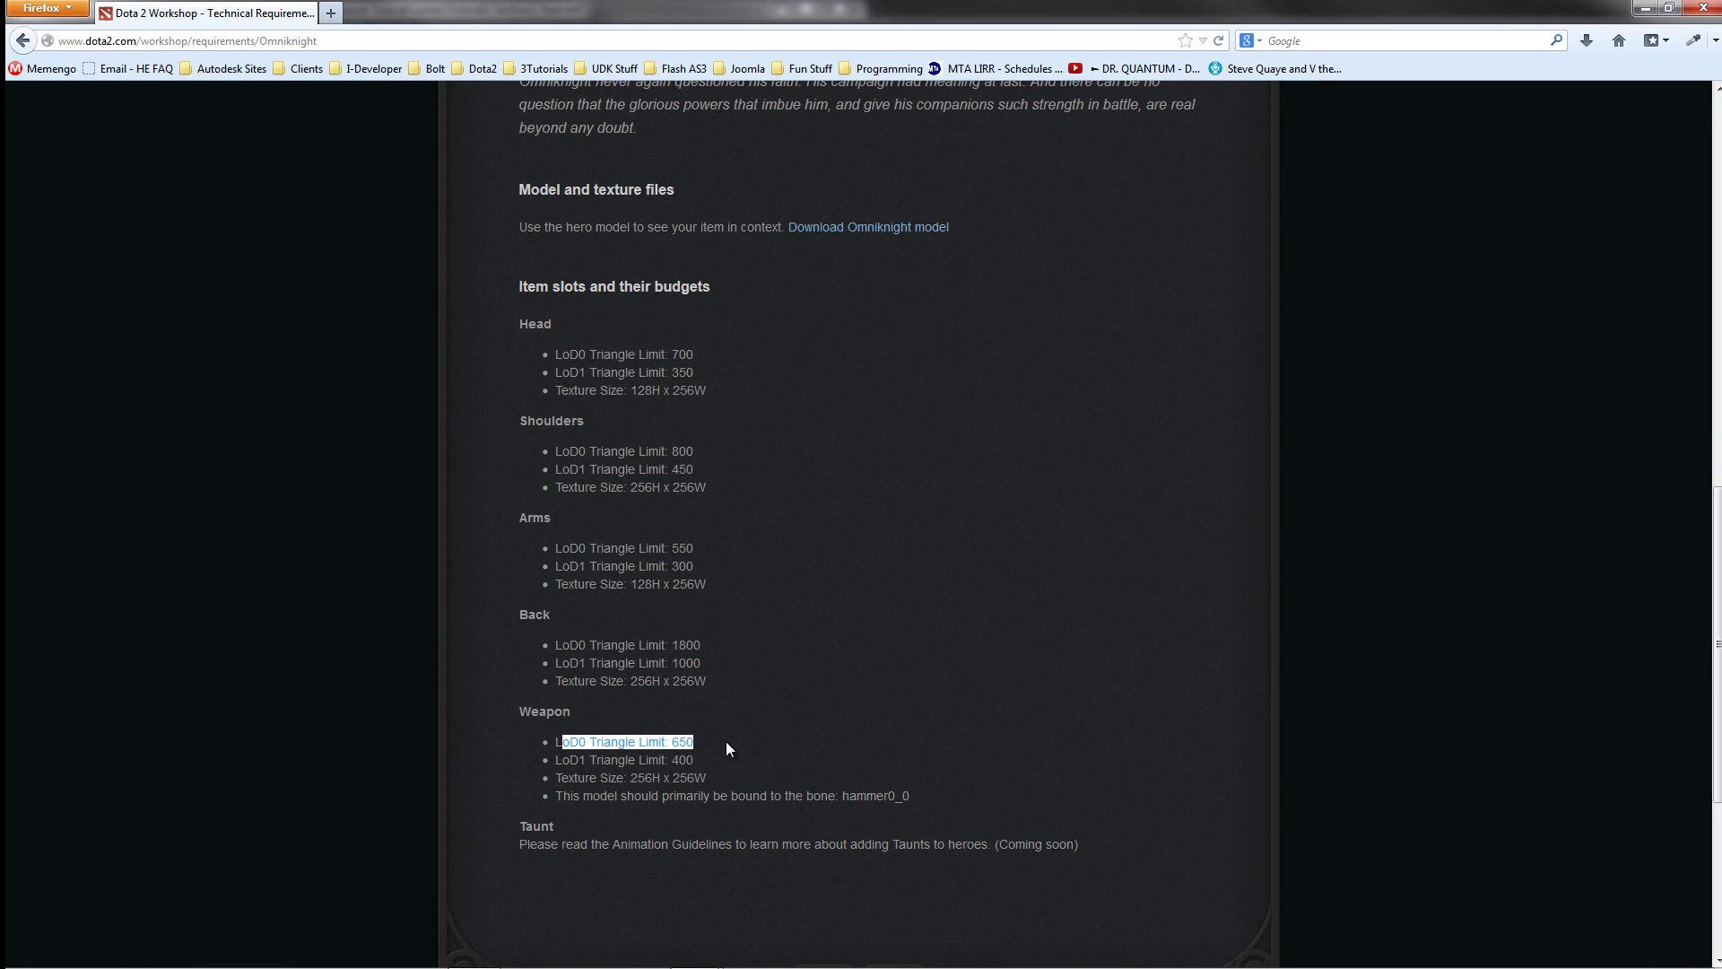
click(570, 744)
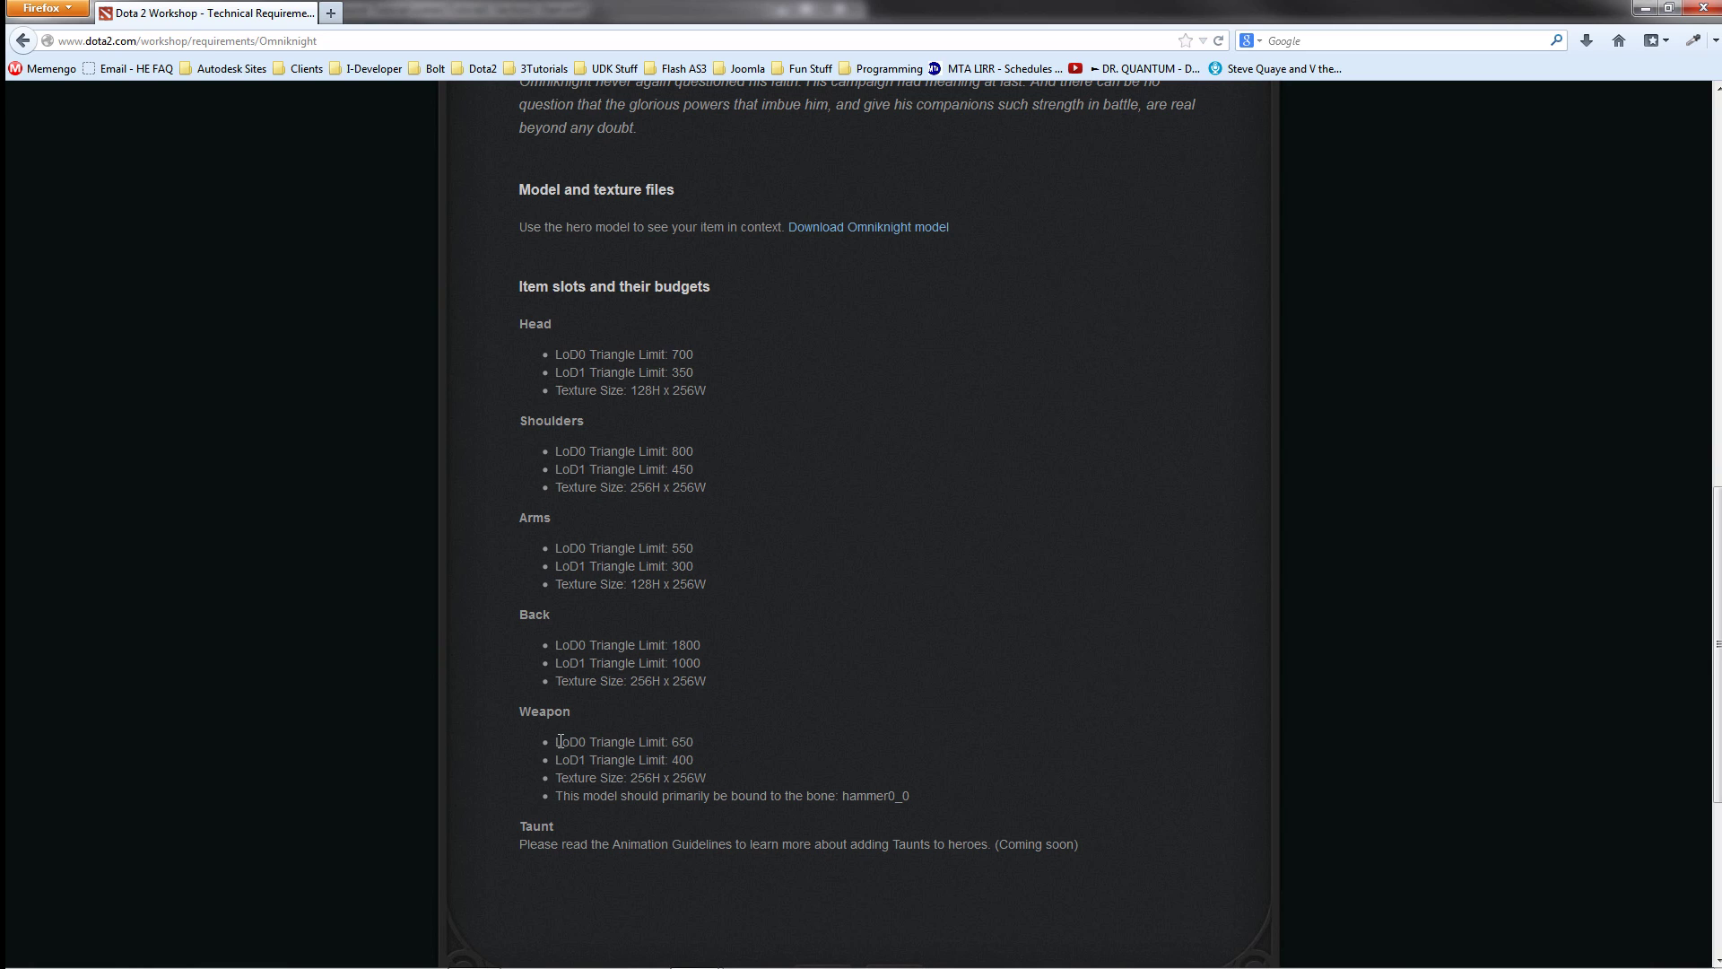
drag(557, 742, 649, 754)
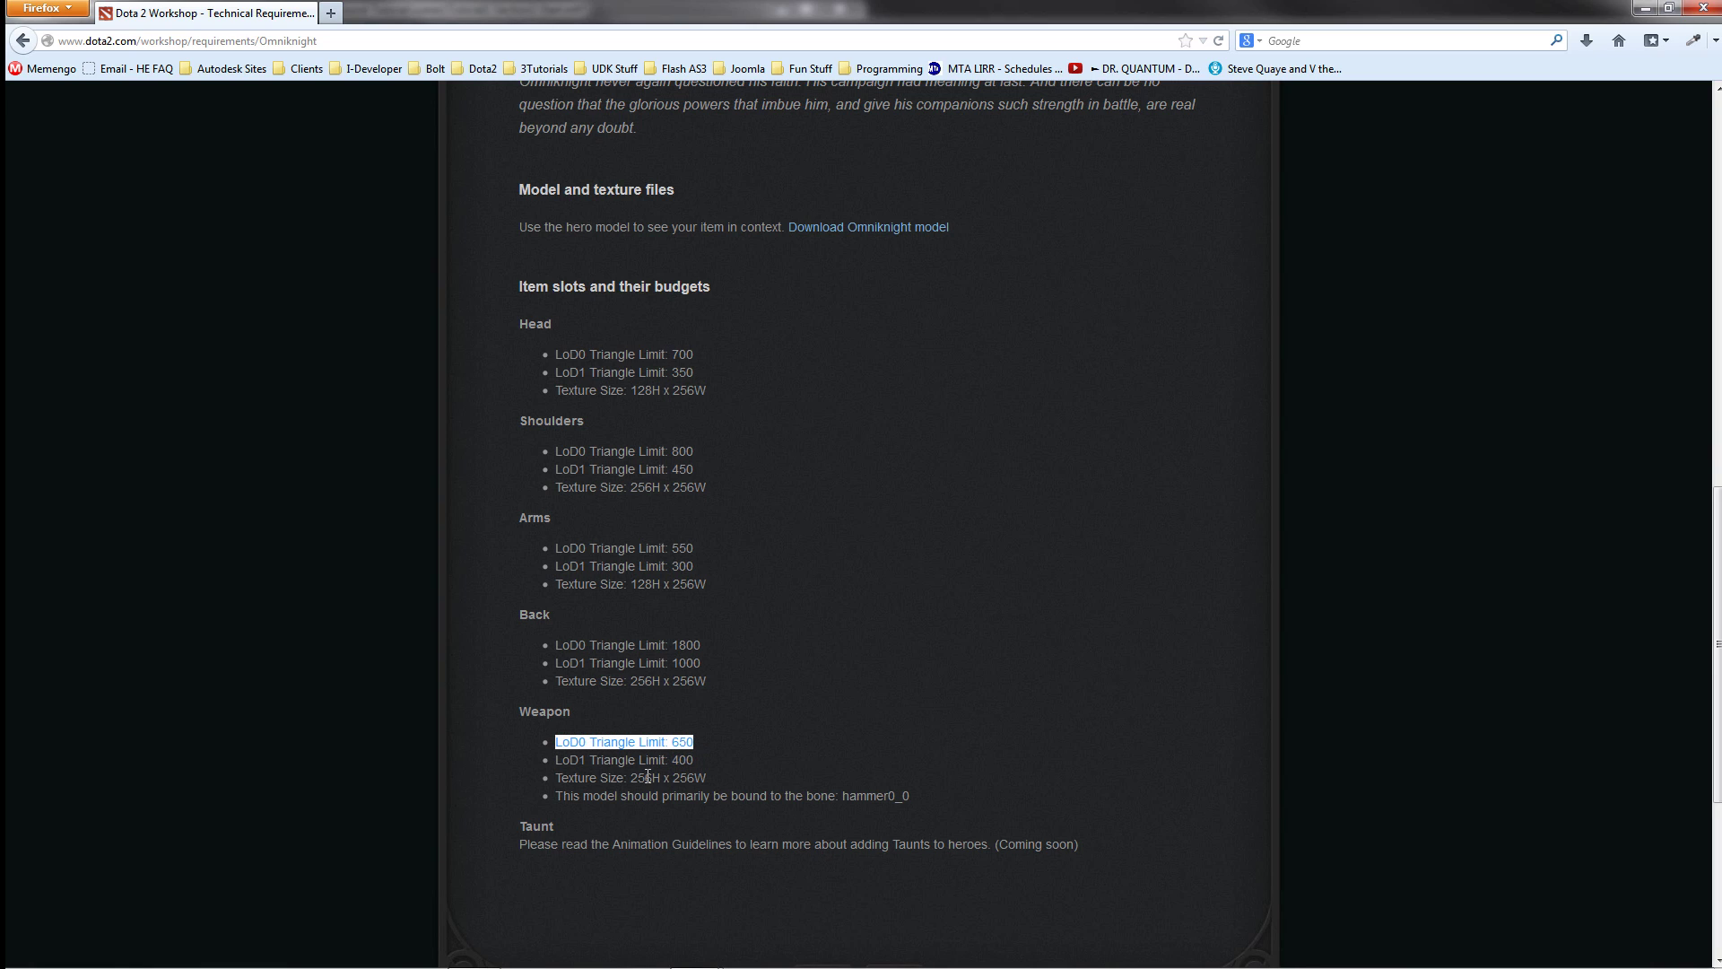
drag(558, 760, 697, 758)
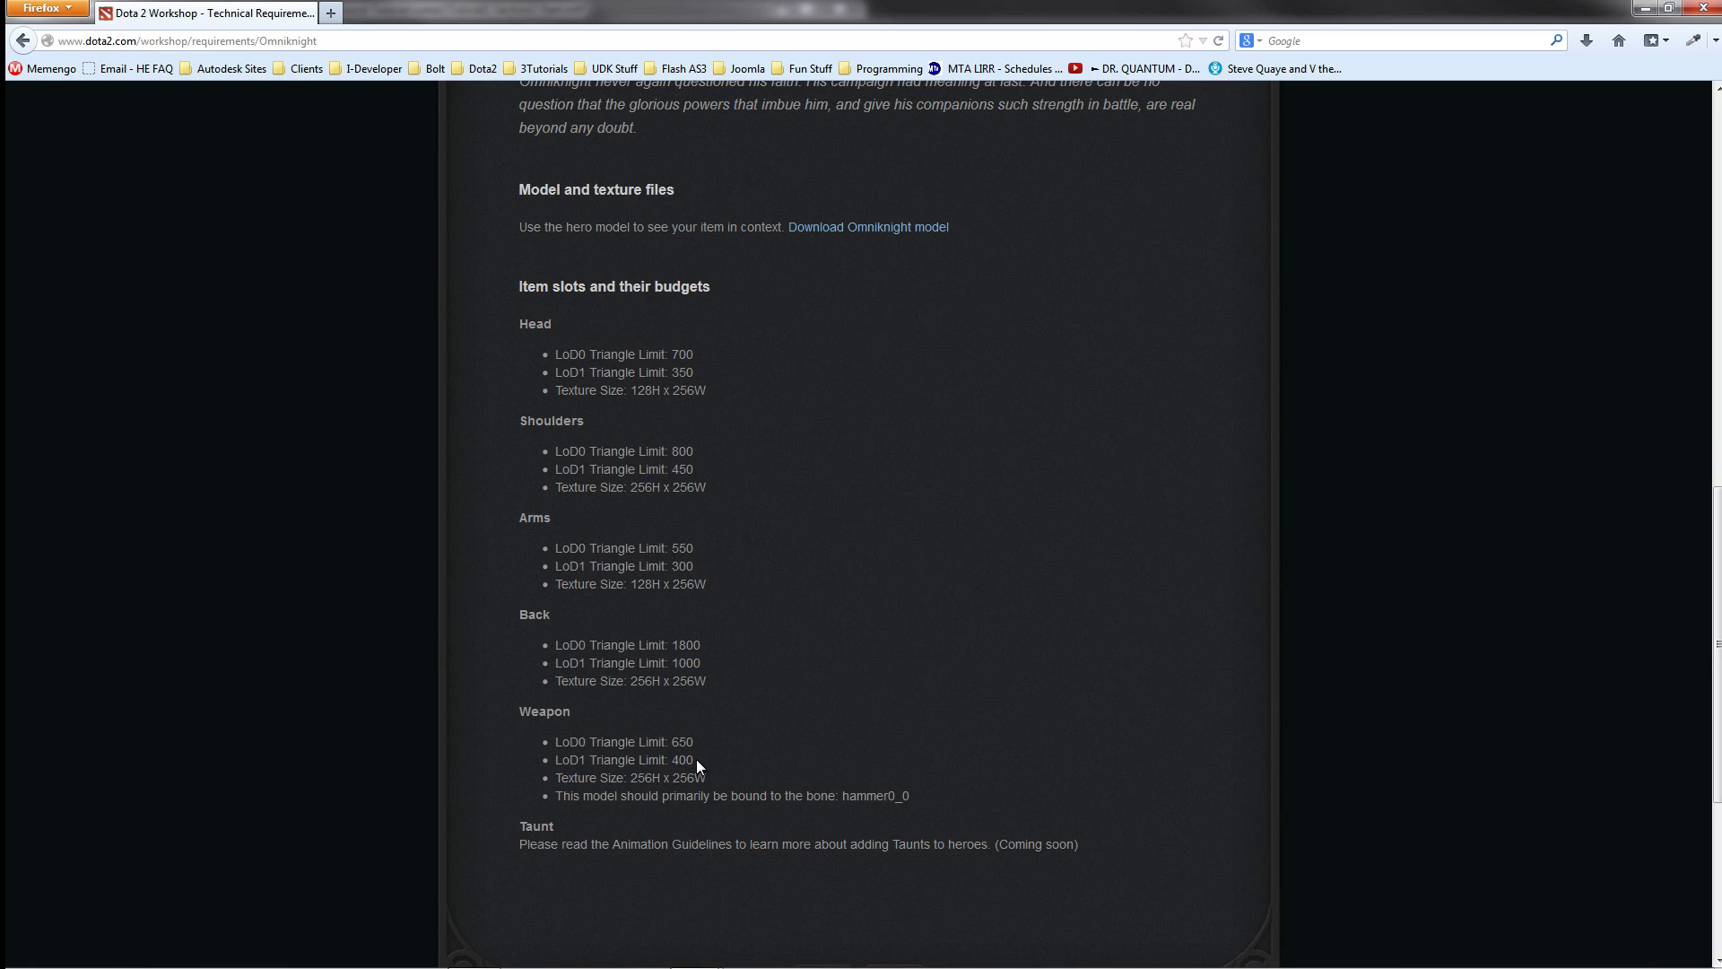
drag(696, 761, 552, 761)
drag(696, 743, 571, 744)
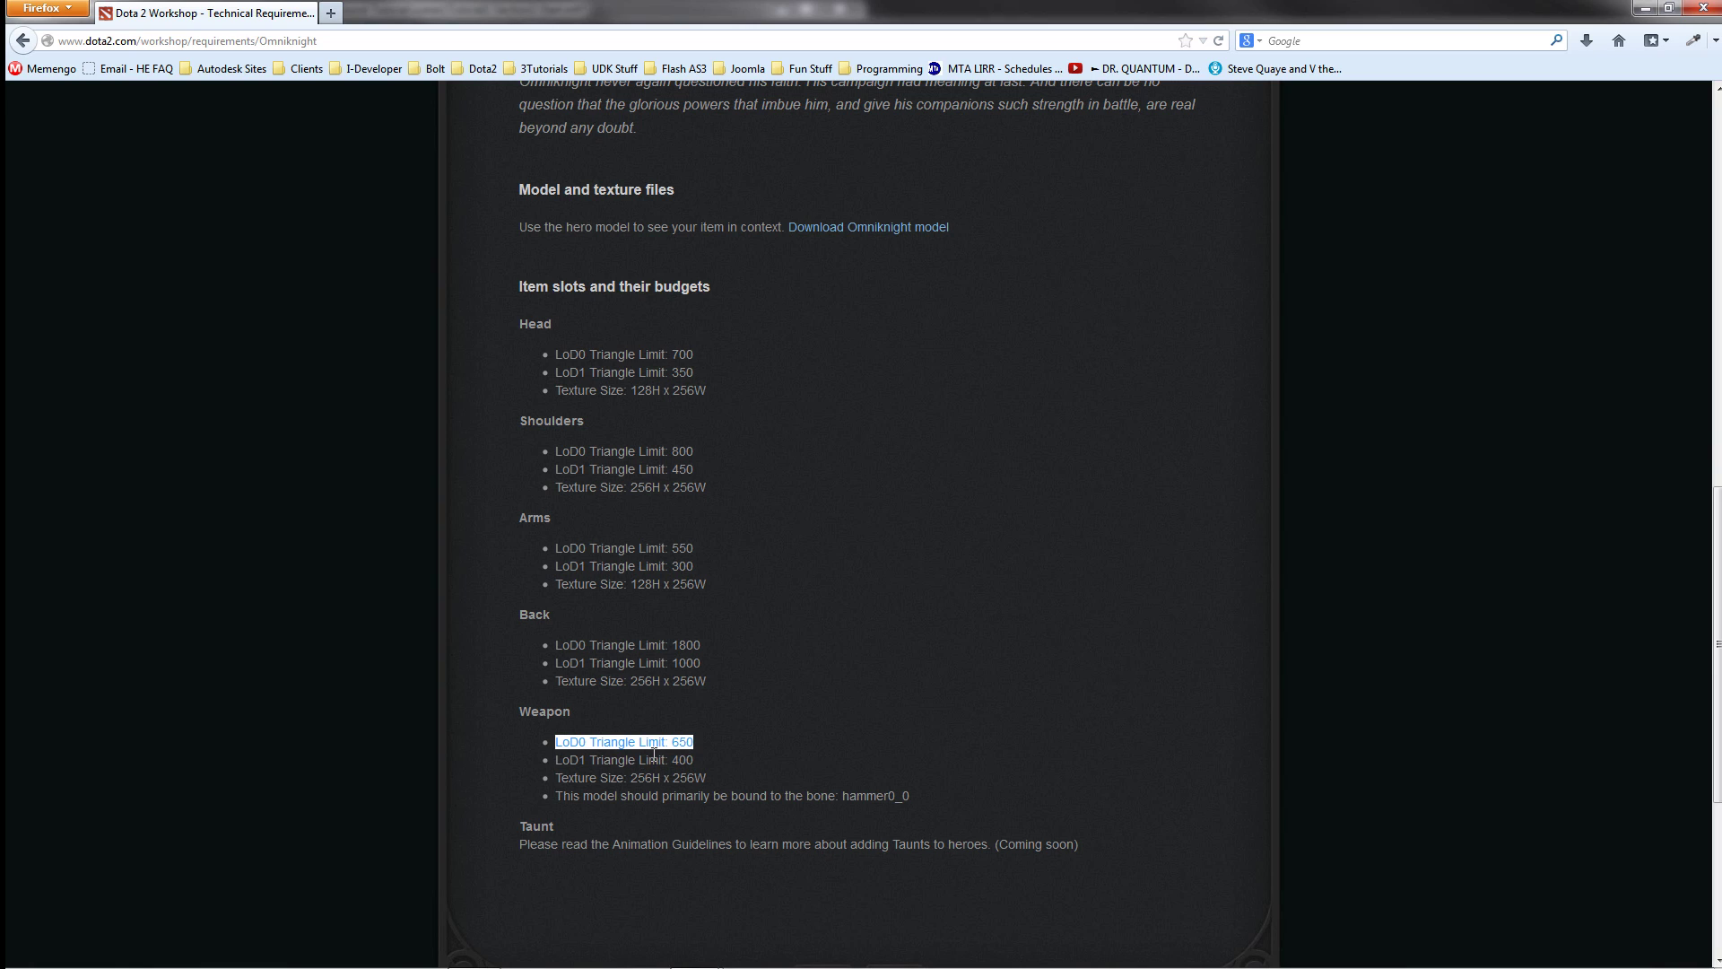
Step: Review Omniknight's Weapon slot budget again, focusing on the LoD0 limit and the lower LoD1 triangle limit
click(651, 760)
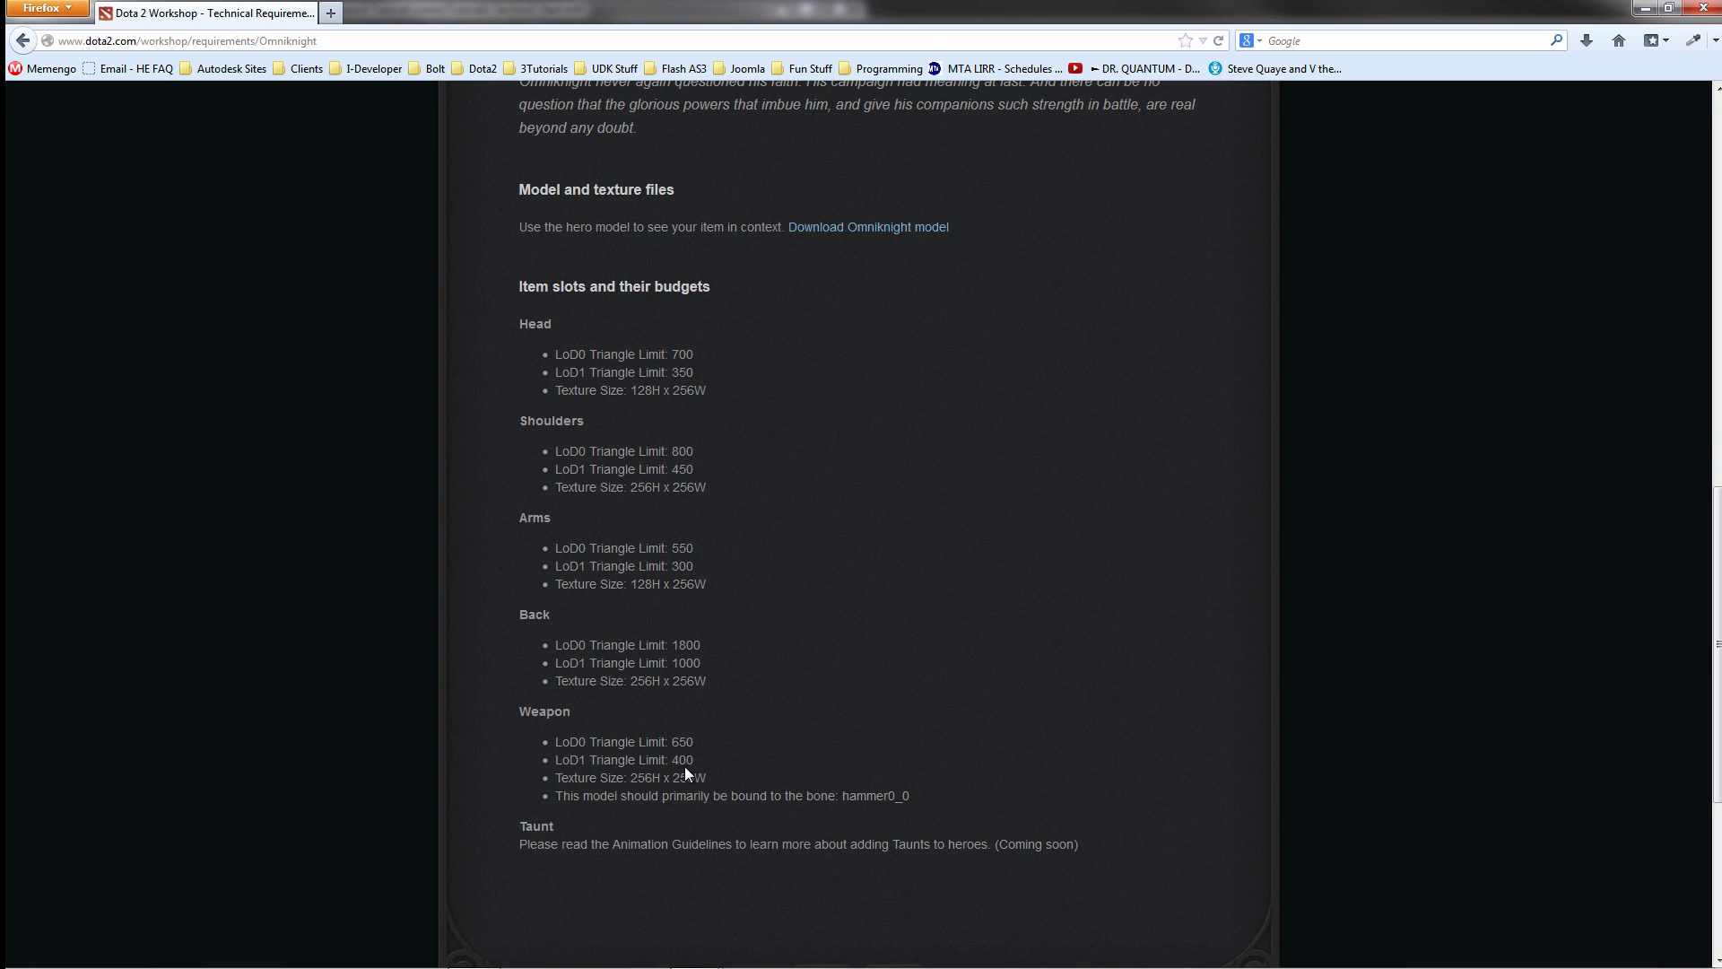
drag(512, 771, 525, 753)
drag(709, 742, 554, 741)
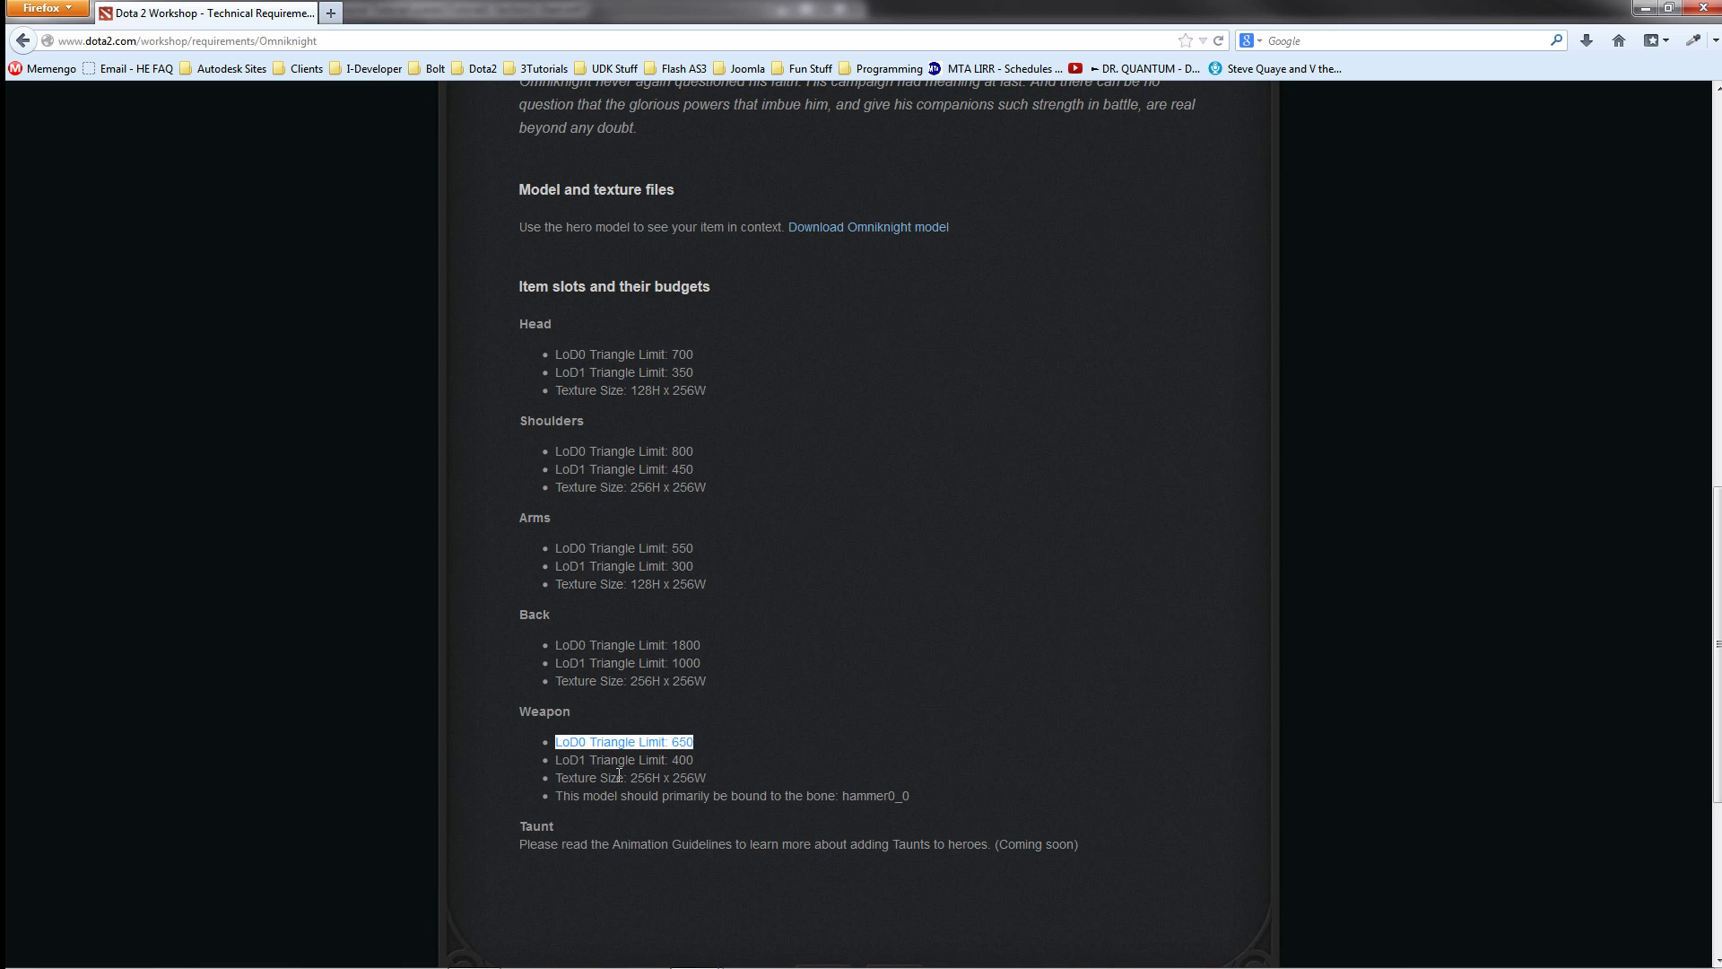
scroll(710, 682, up, 12)
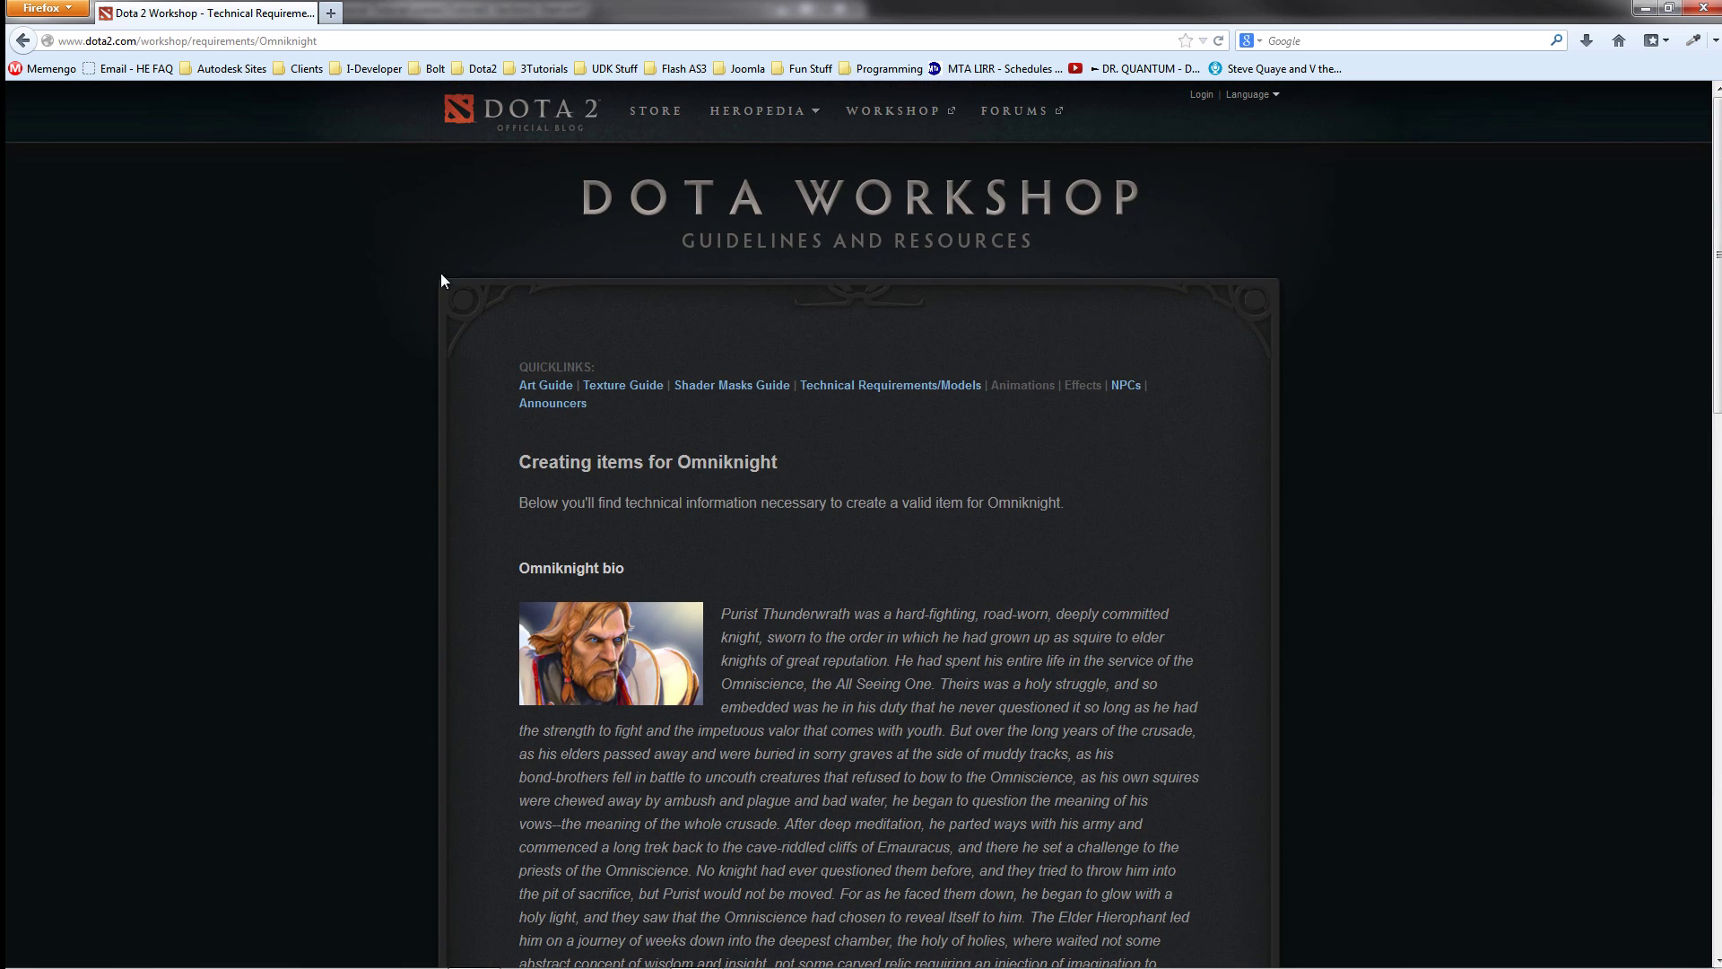
scroll(657, 368, down, 15)
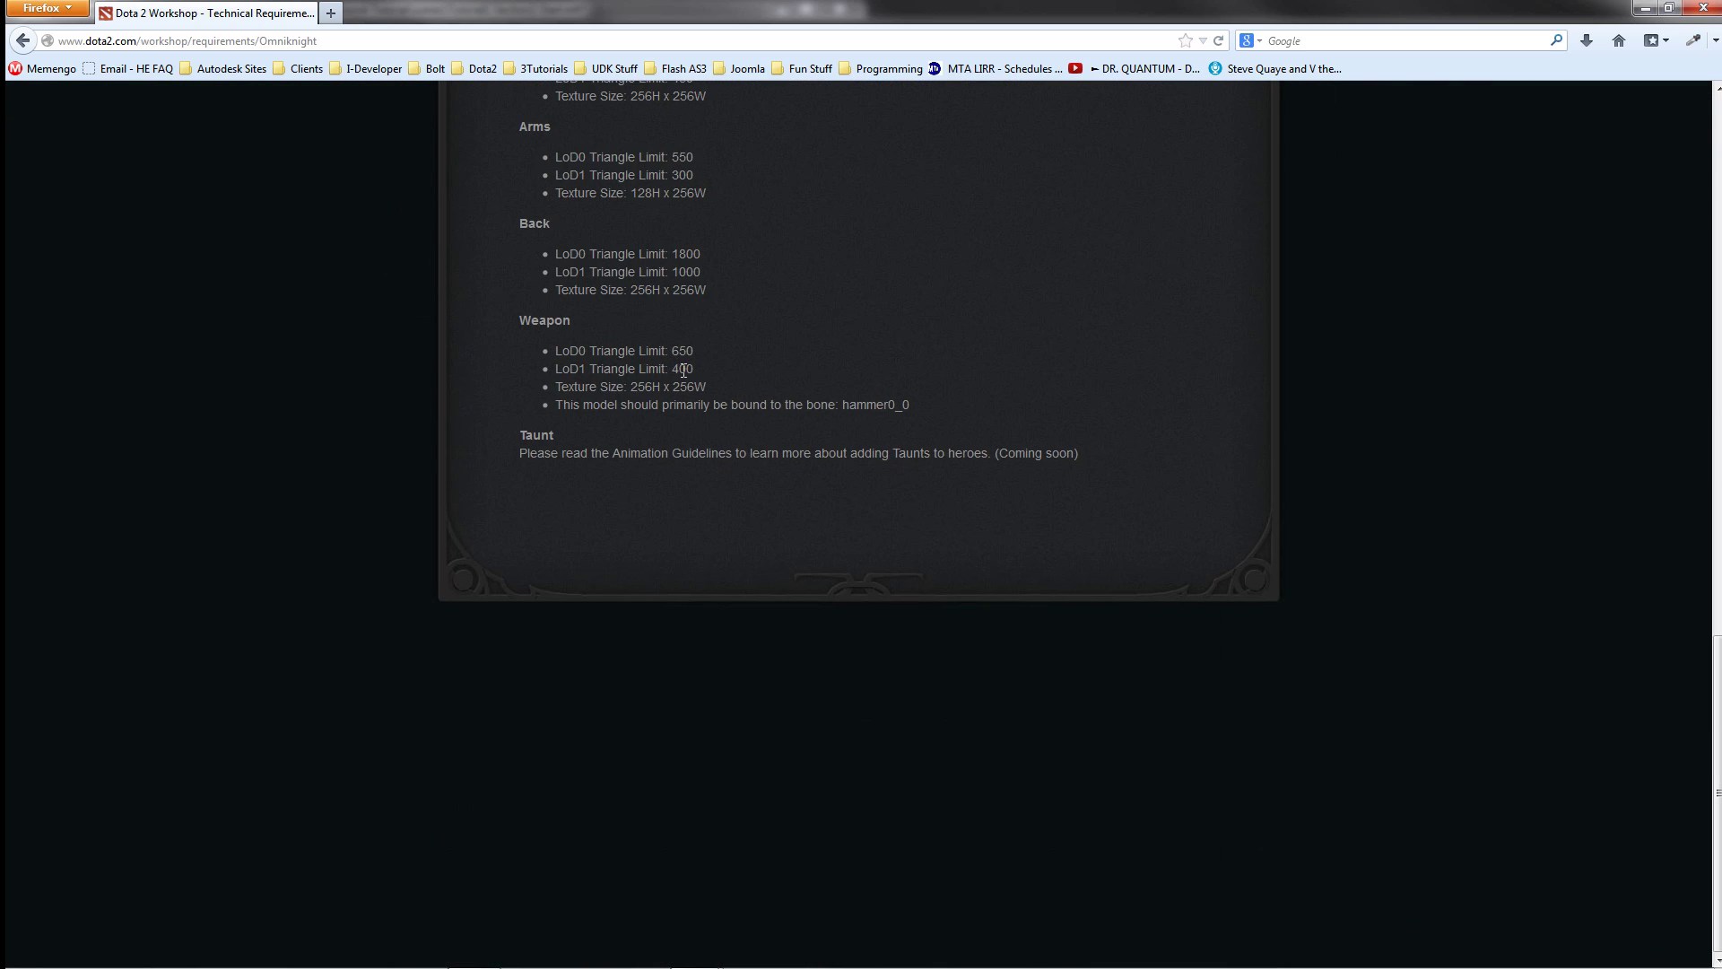
double_click(684, 371)
scroll(644, 540, up, 4)
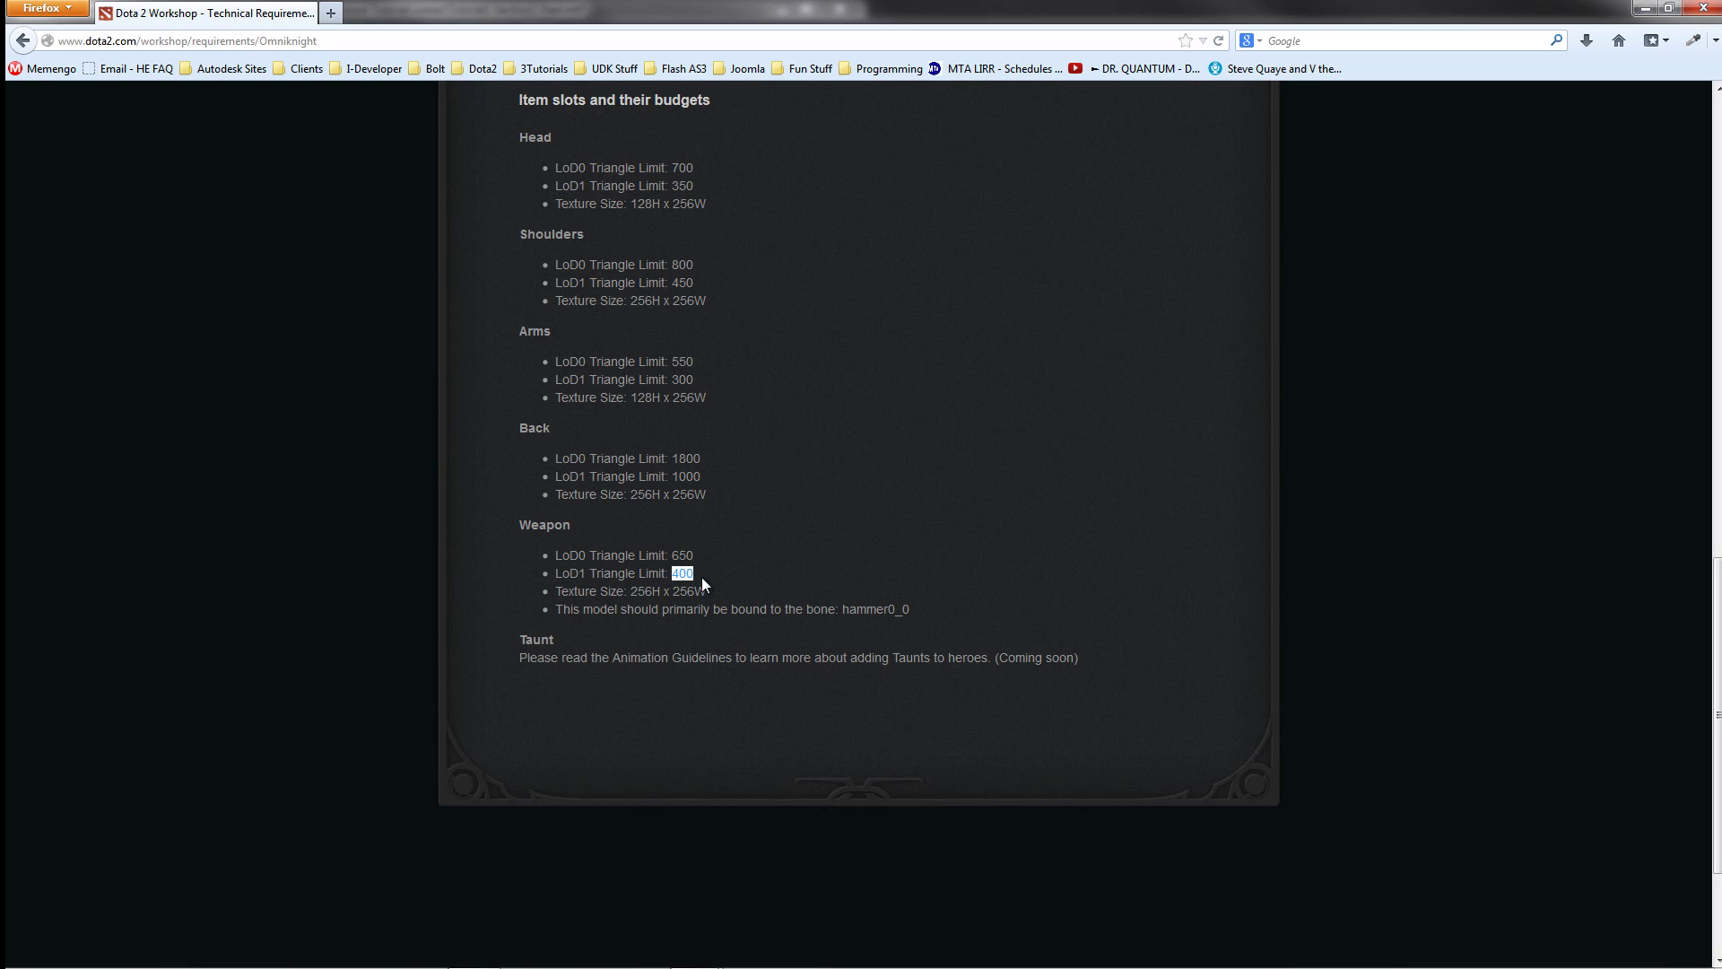
drag(702, 577, 546, 574)
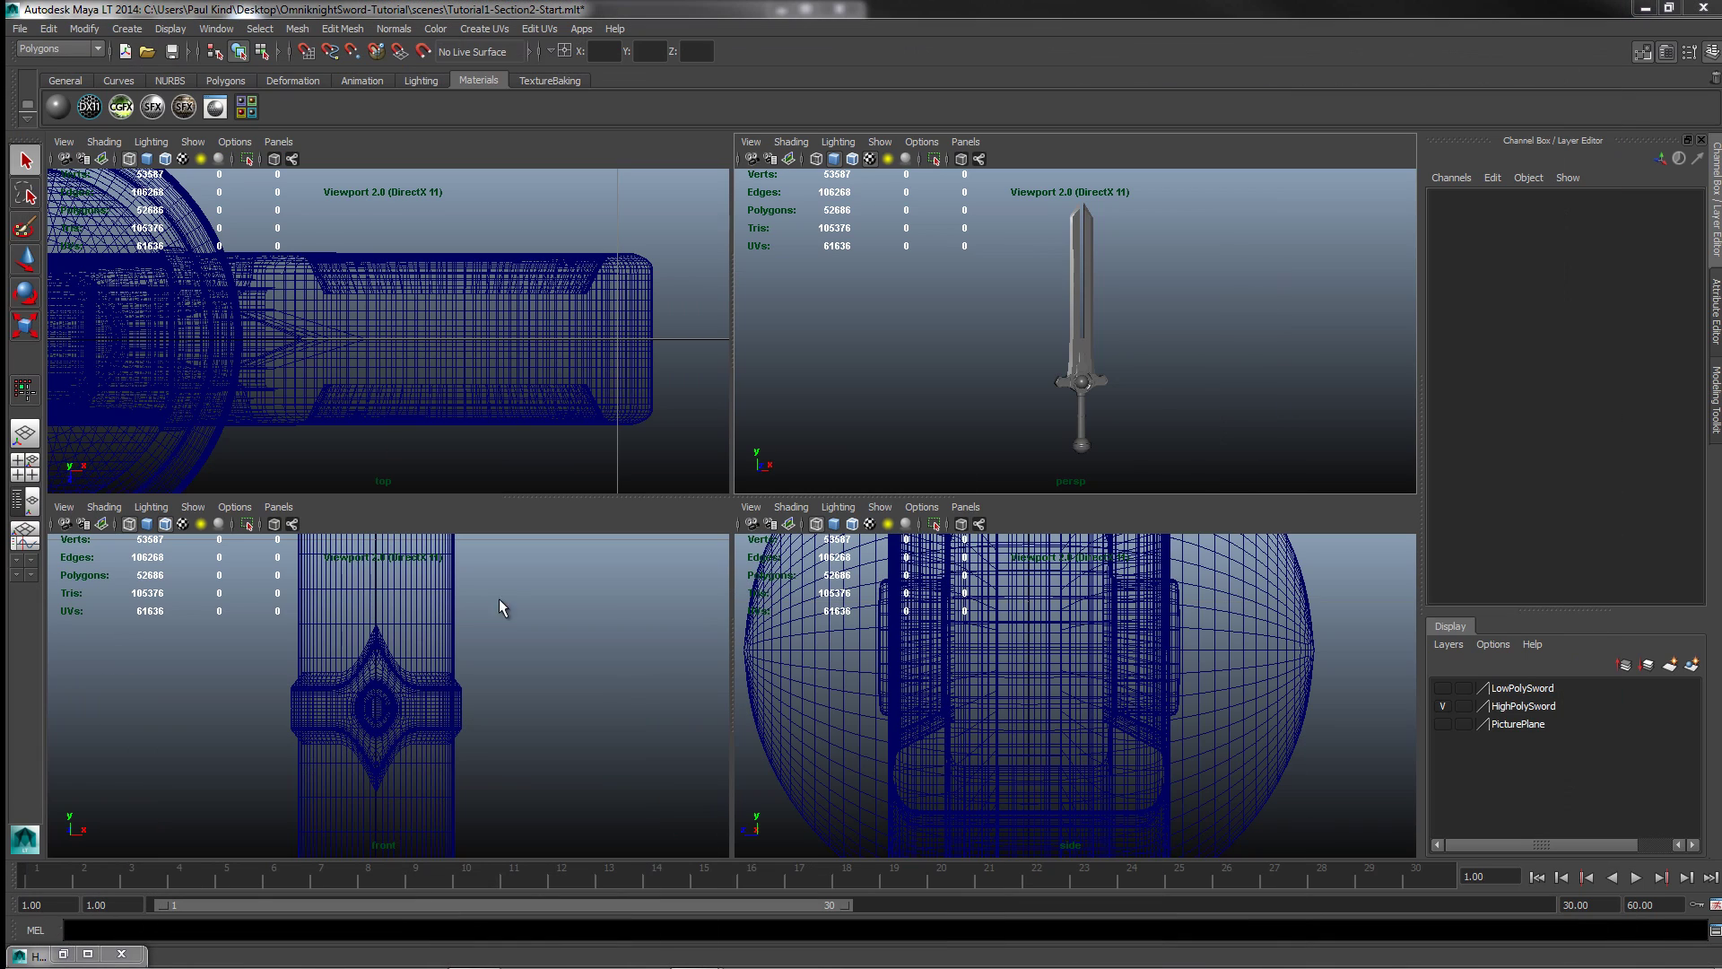
Step: Switch to Maya, select the high-poly sword and examine its hilt in the perspective, front and side views
click(1081, 373)
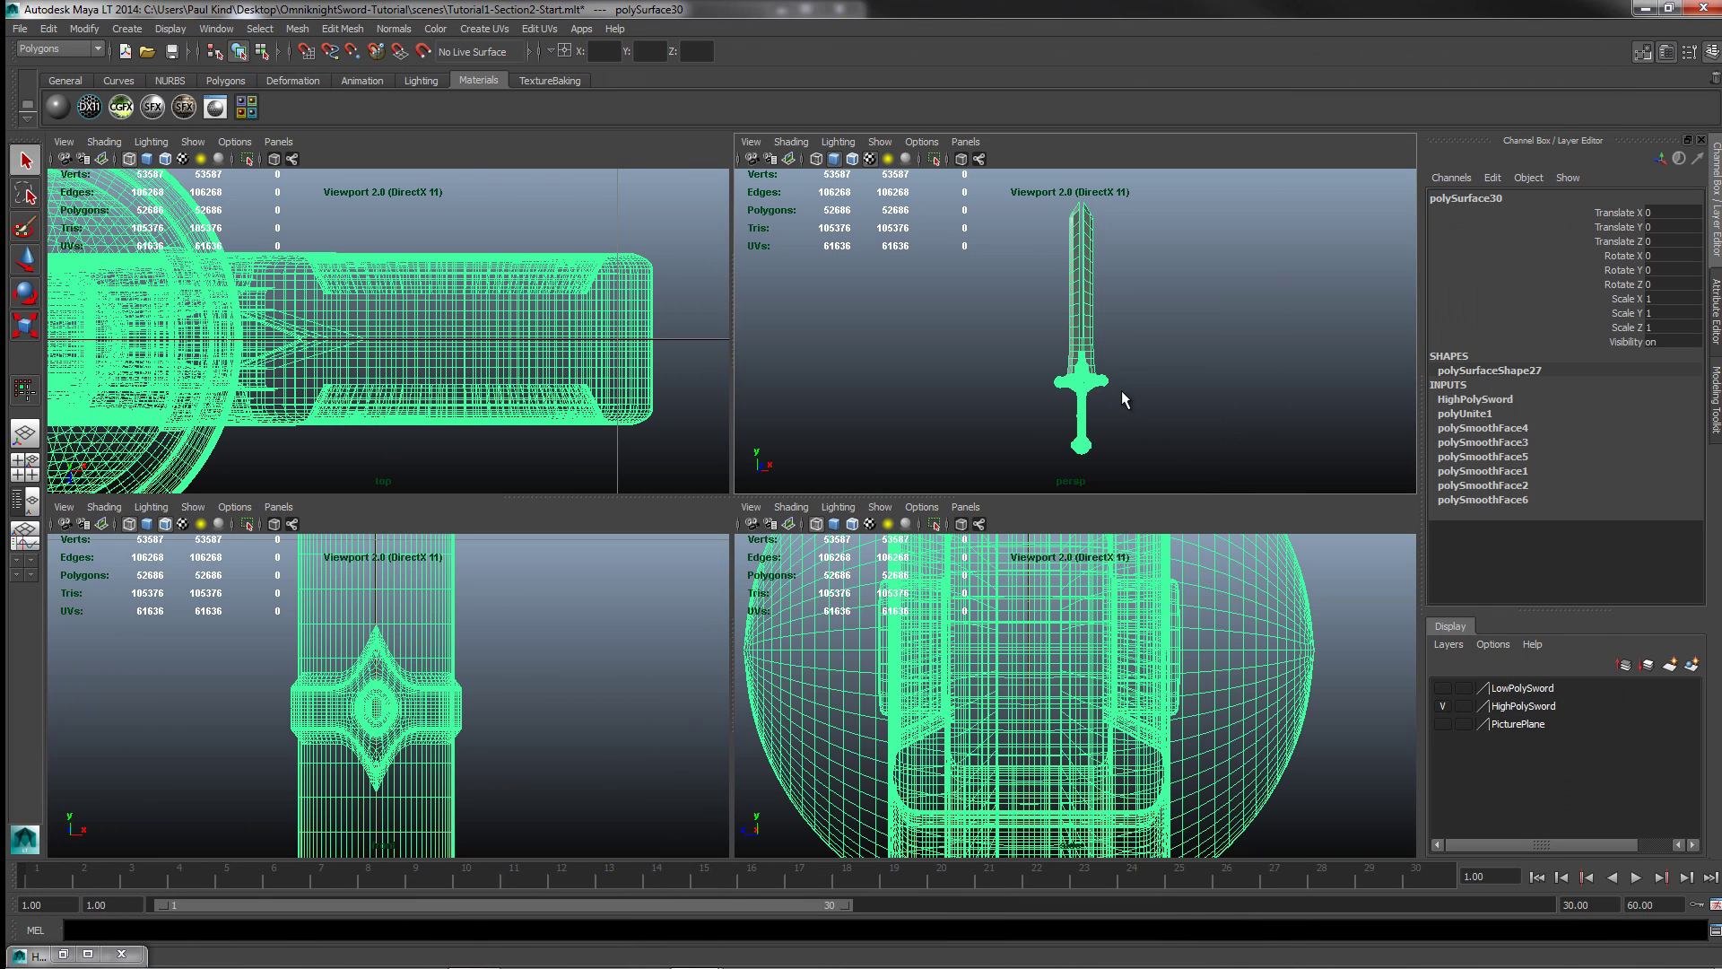
alt+drag(1103, 421, 1051, 399)
scroll(1054, 404, up, 5)
scroll(1054, 404, down, 5)
scroll(1054, 404, up, 2)
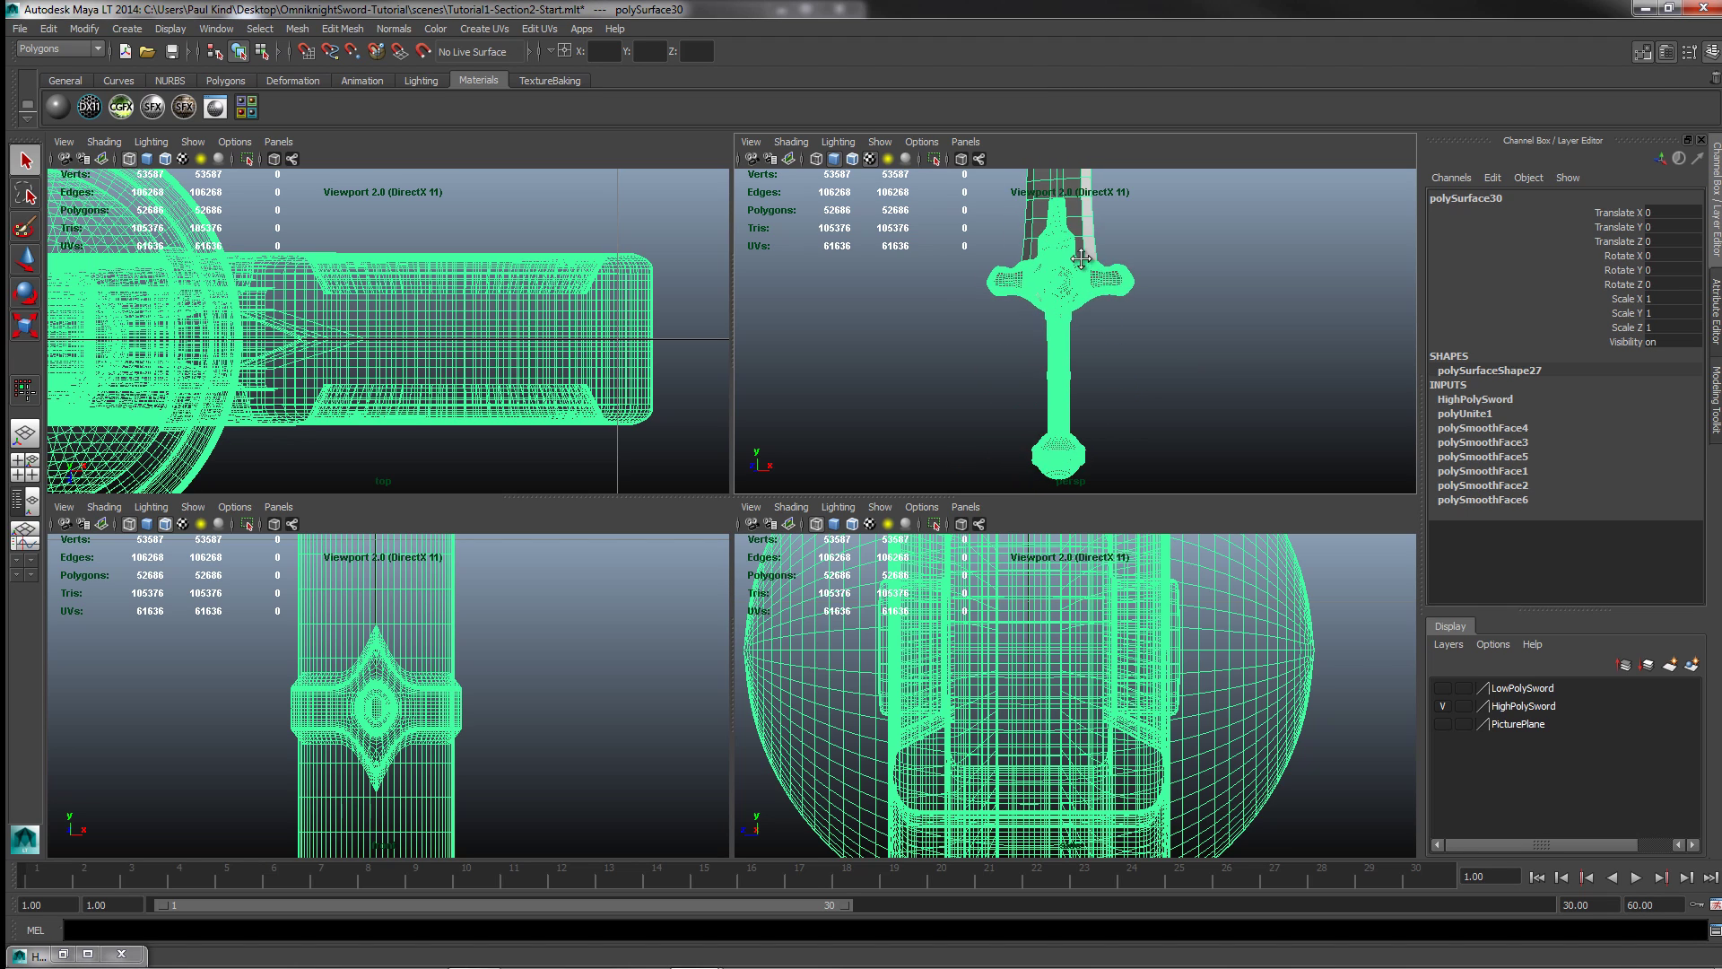
alt+middle_drag(1069, 187, 1036, 275)
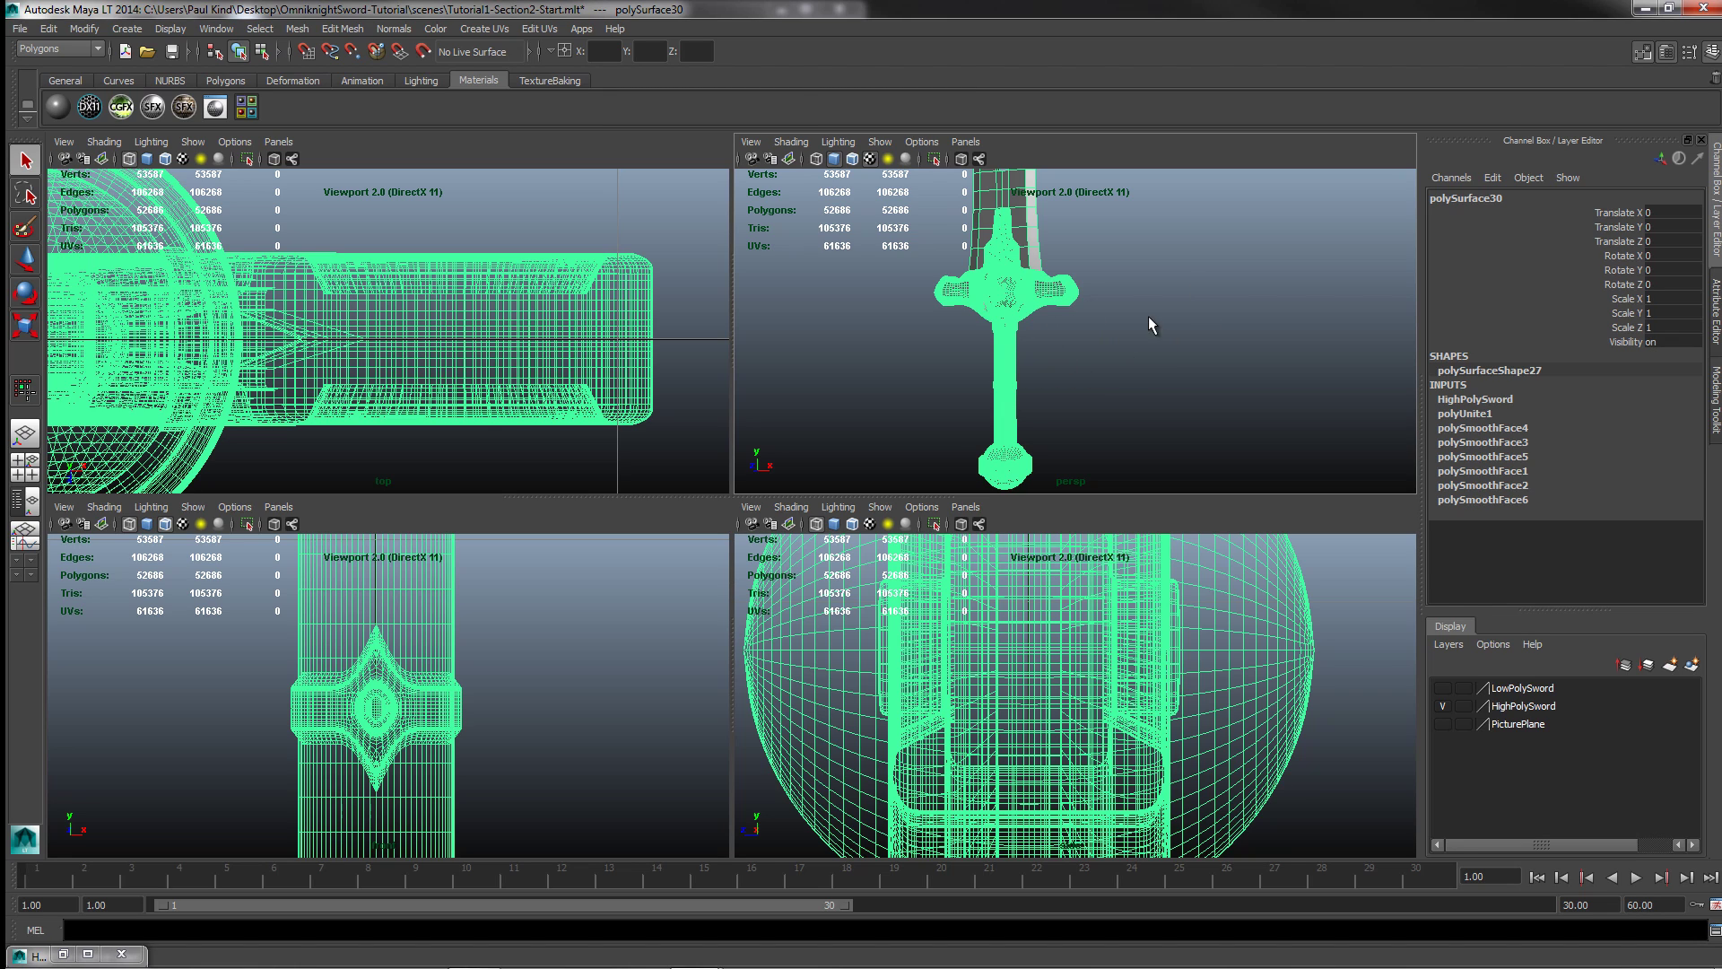
alt+drag(1033, 266, 1001, 311)
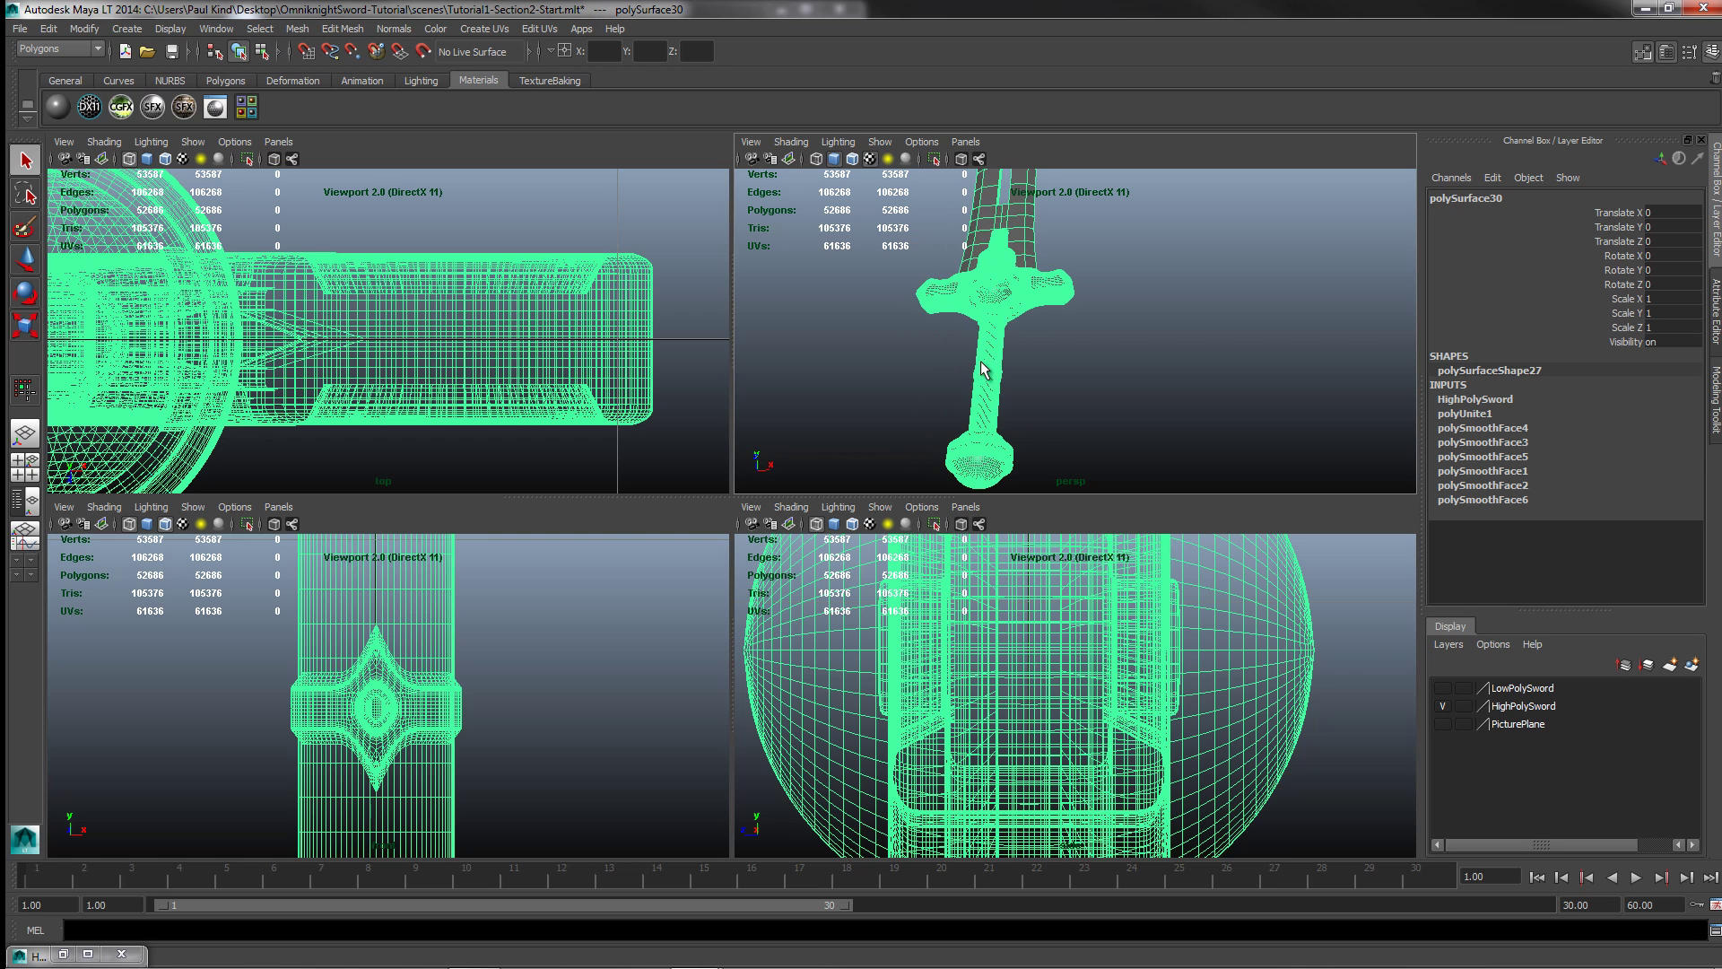
alt+drag(983, 369, 994, 350)
key(f)
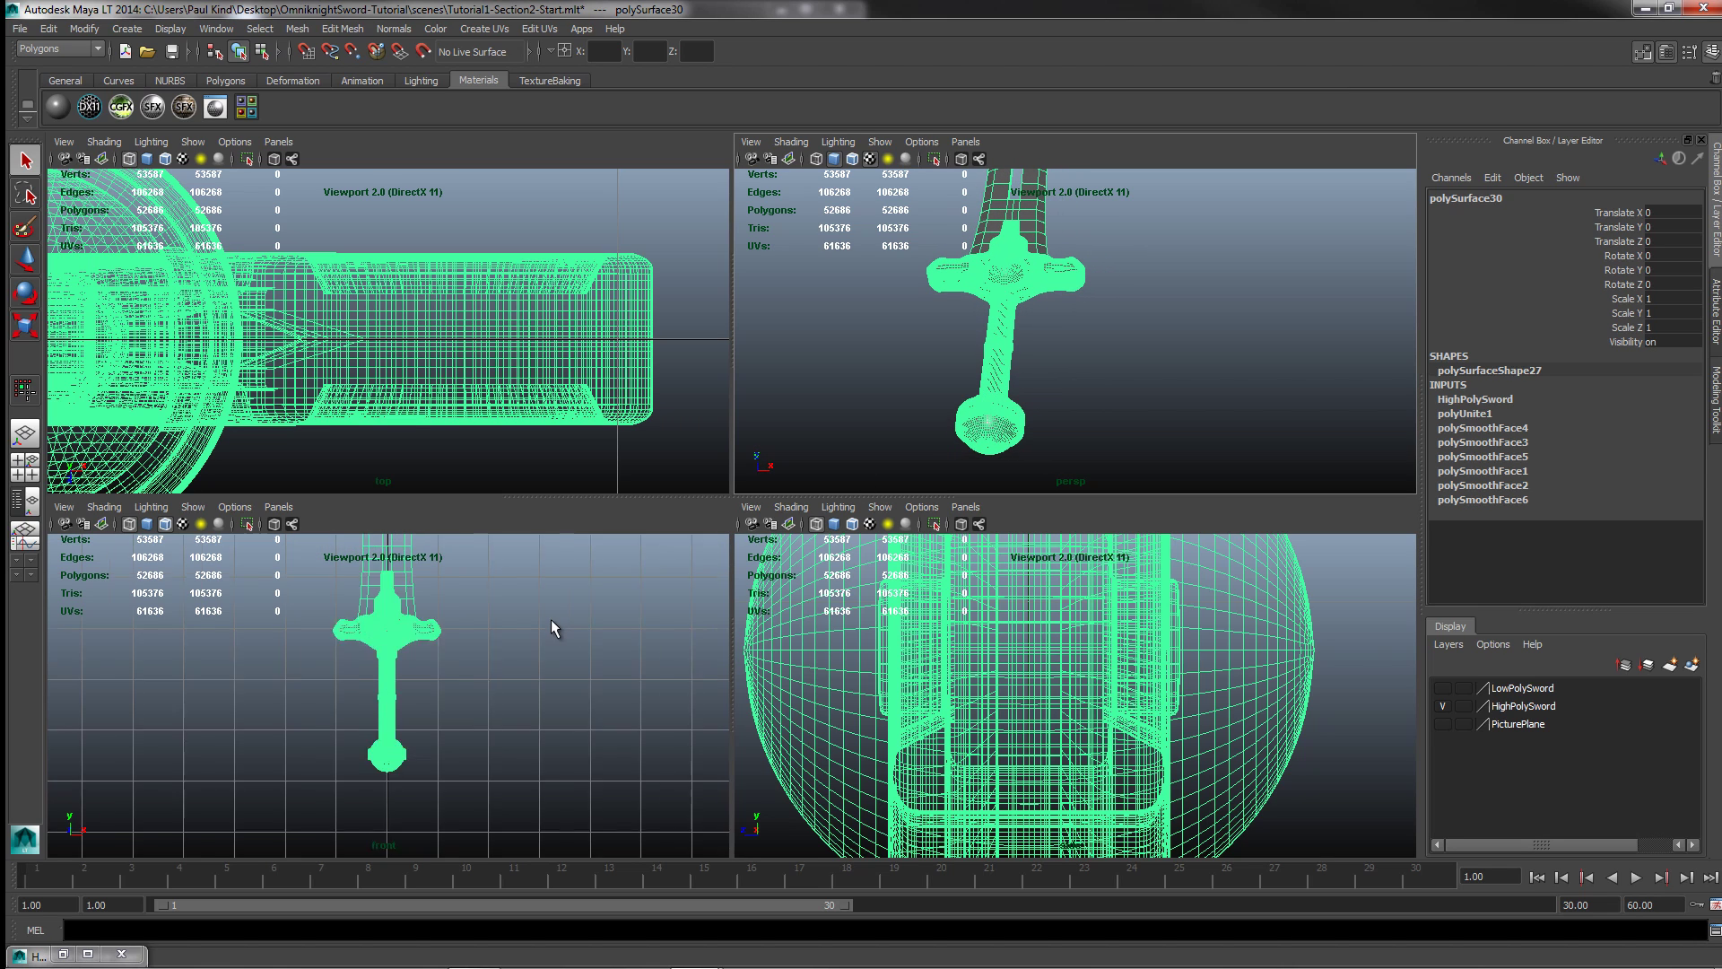
scroll(539, 663, down, 5)
key(f)
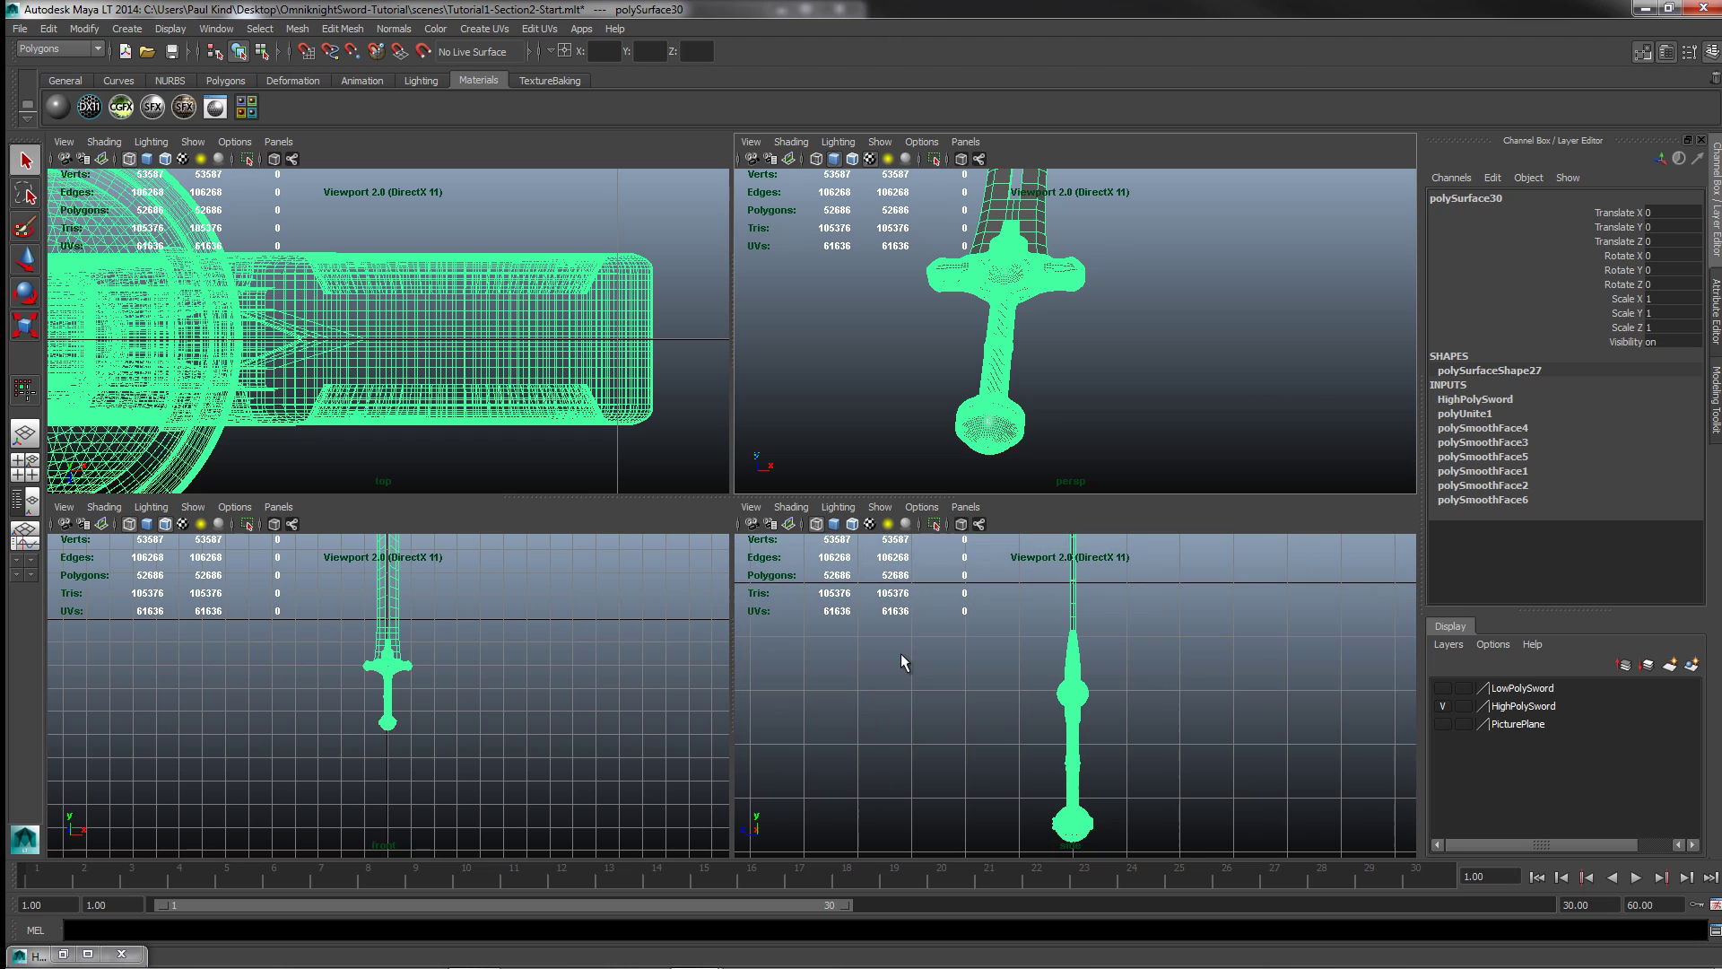
scroll(552, 607, down, 2)
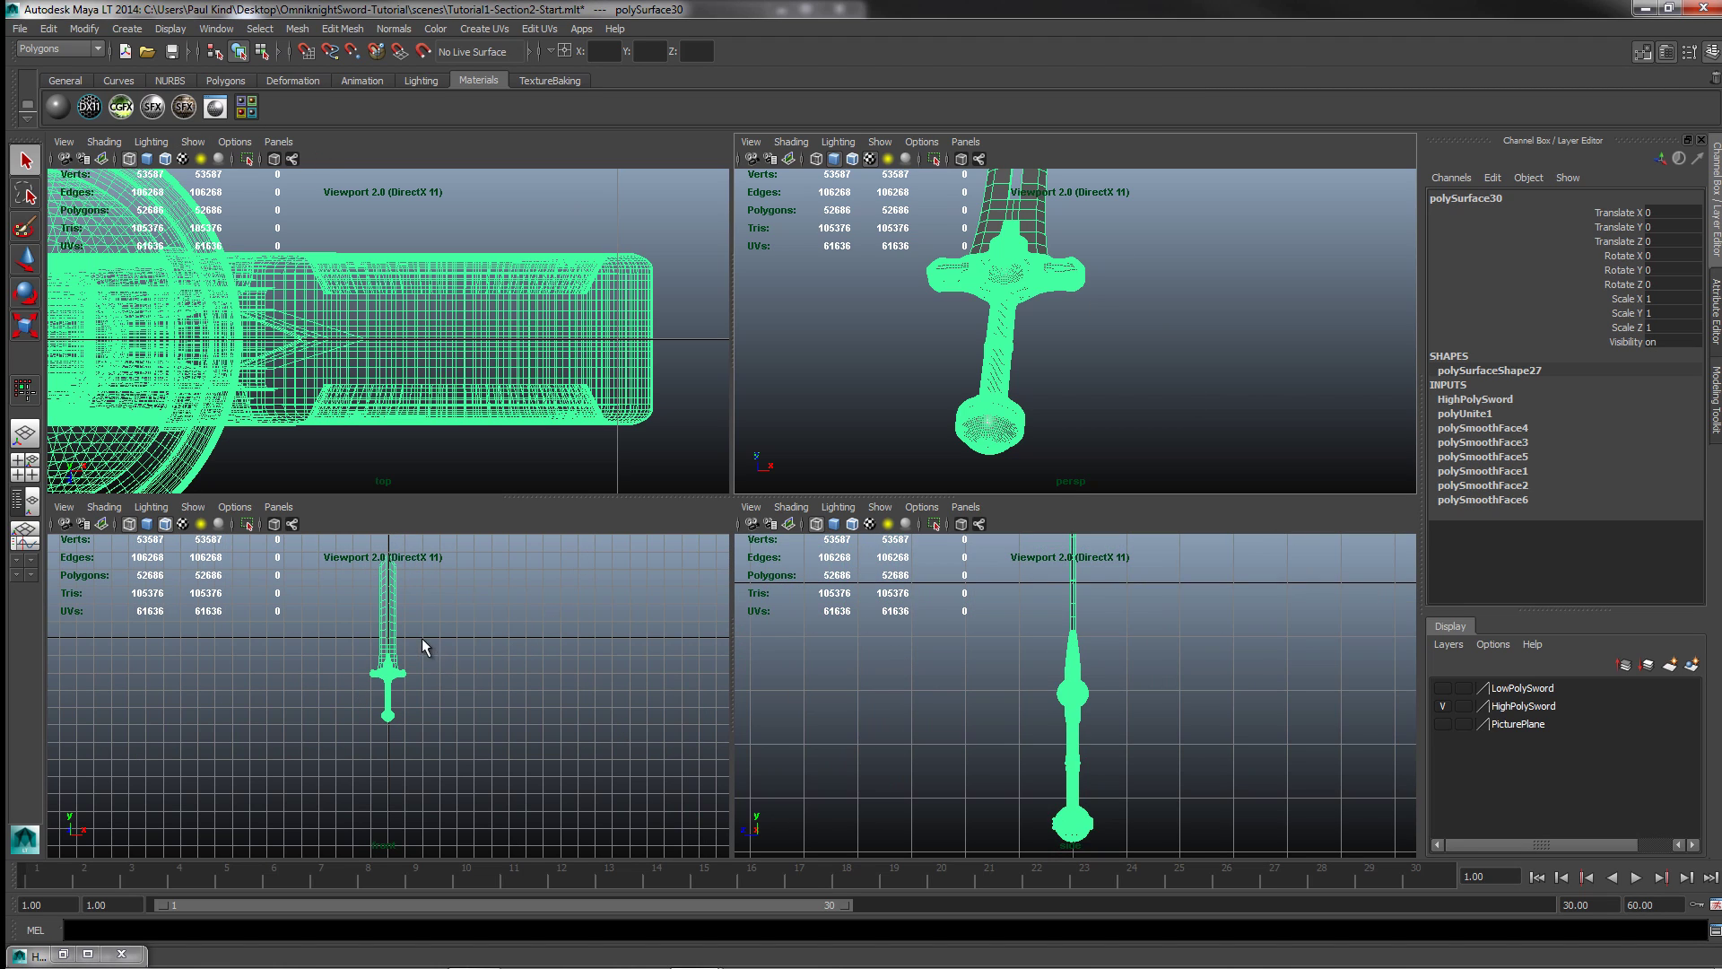
scroll(401, 668, up, 4)
scroll(401, 668, up, 3)
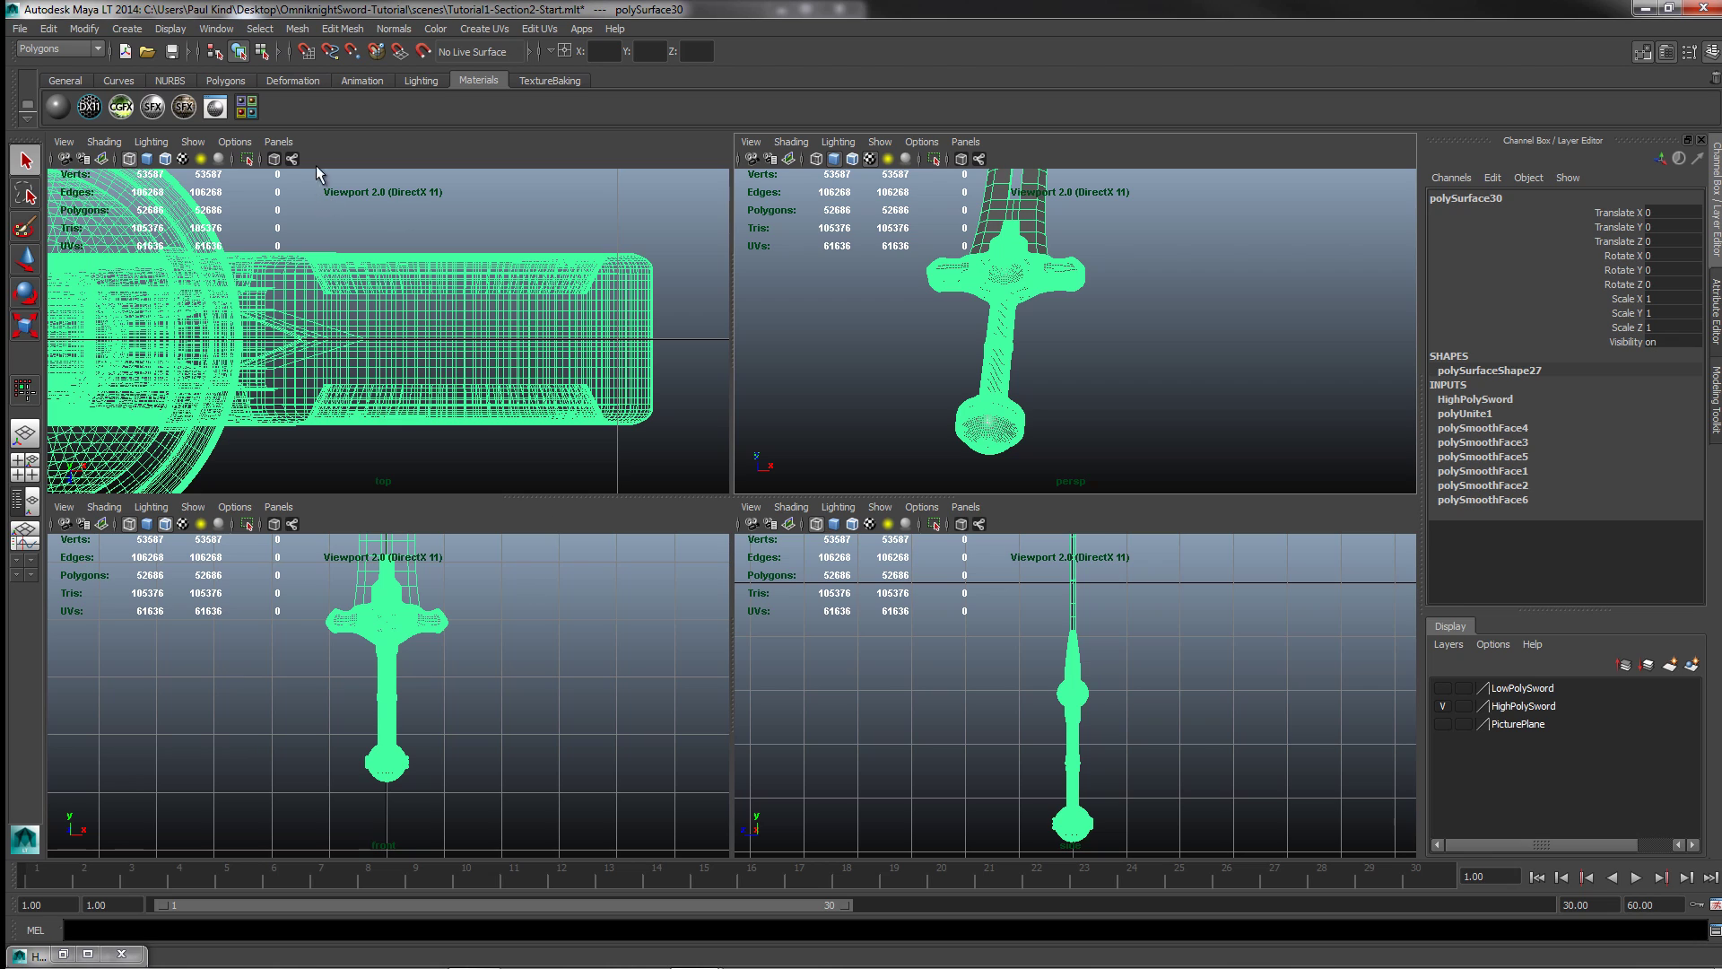
Step: Create a polygon cylinder about 0.024 in radius and 0.265 high near the sword's pommel
click(65, 81)
click(213, 83)
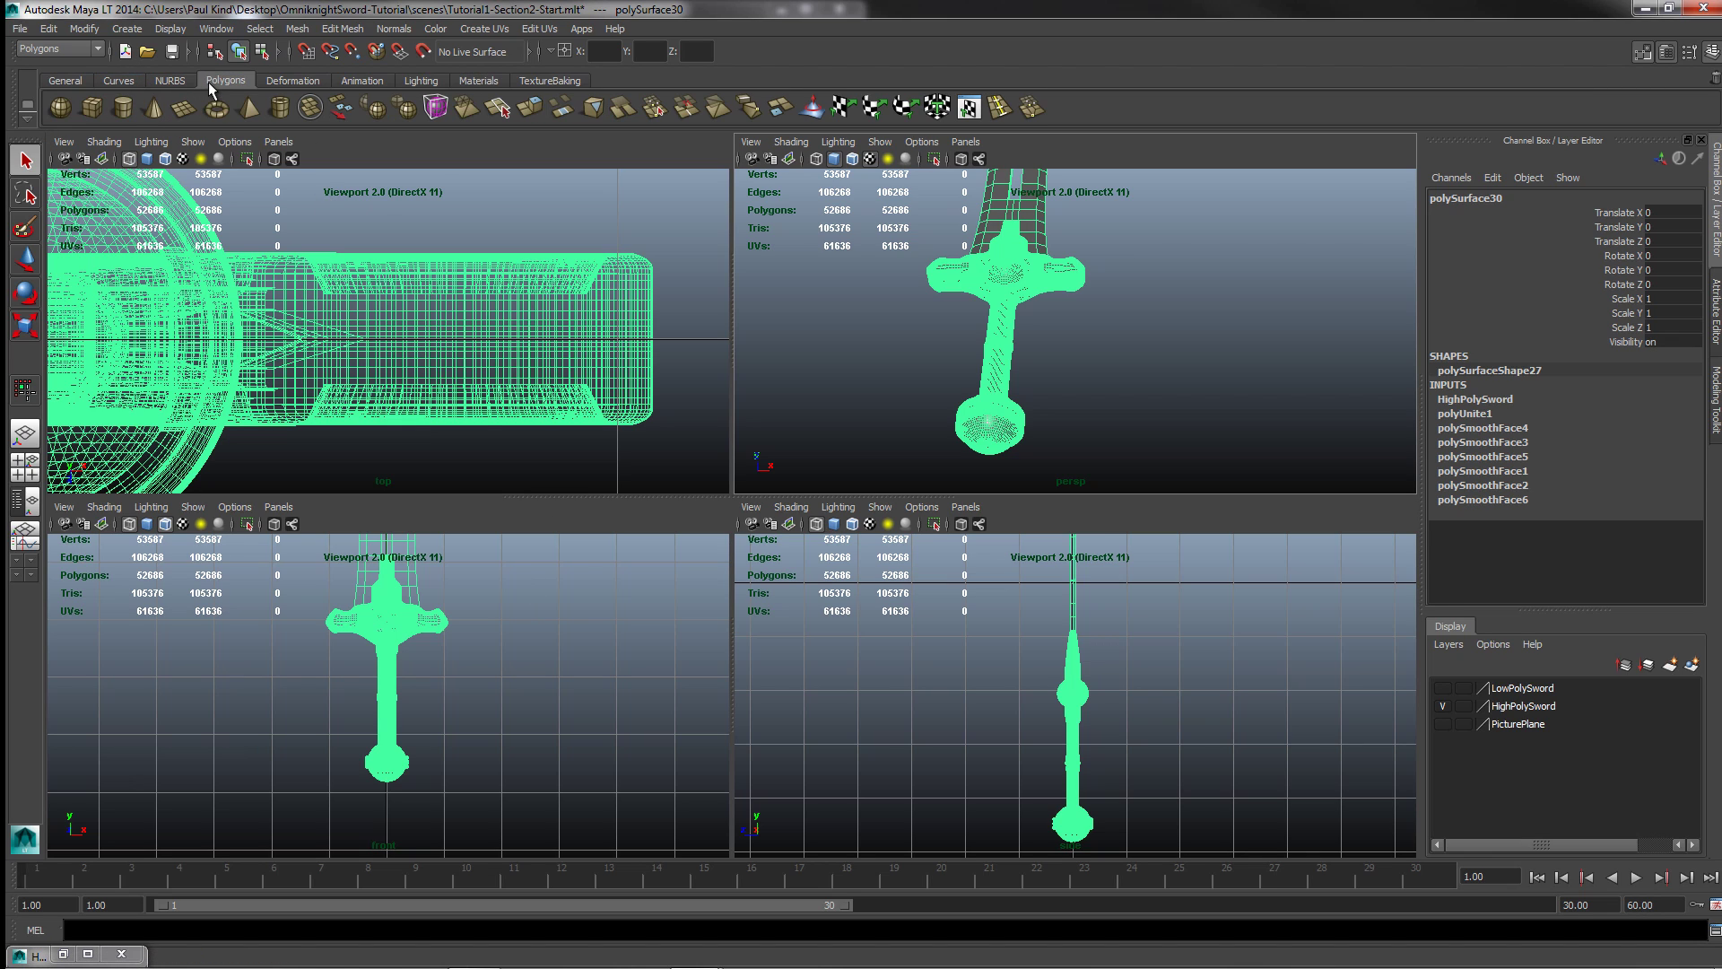
click(124, 108)
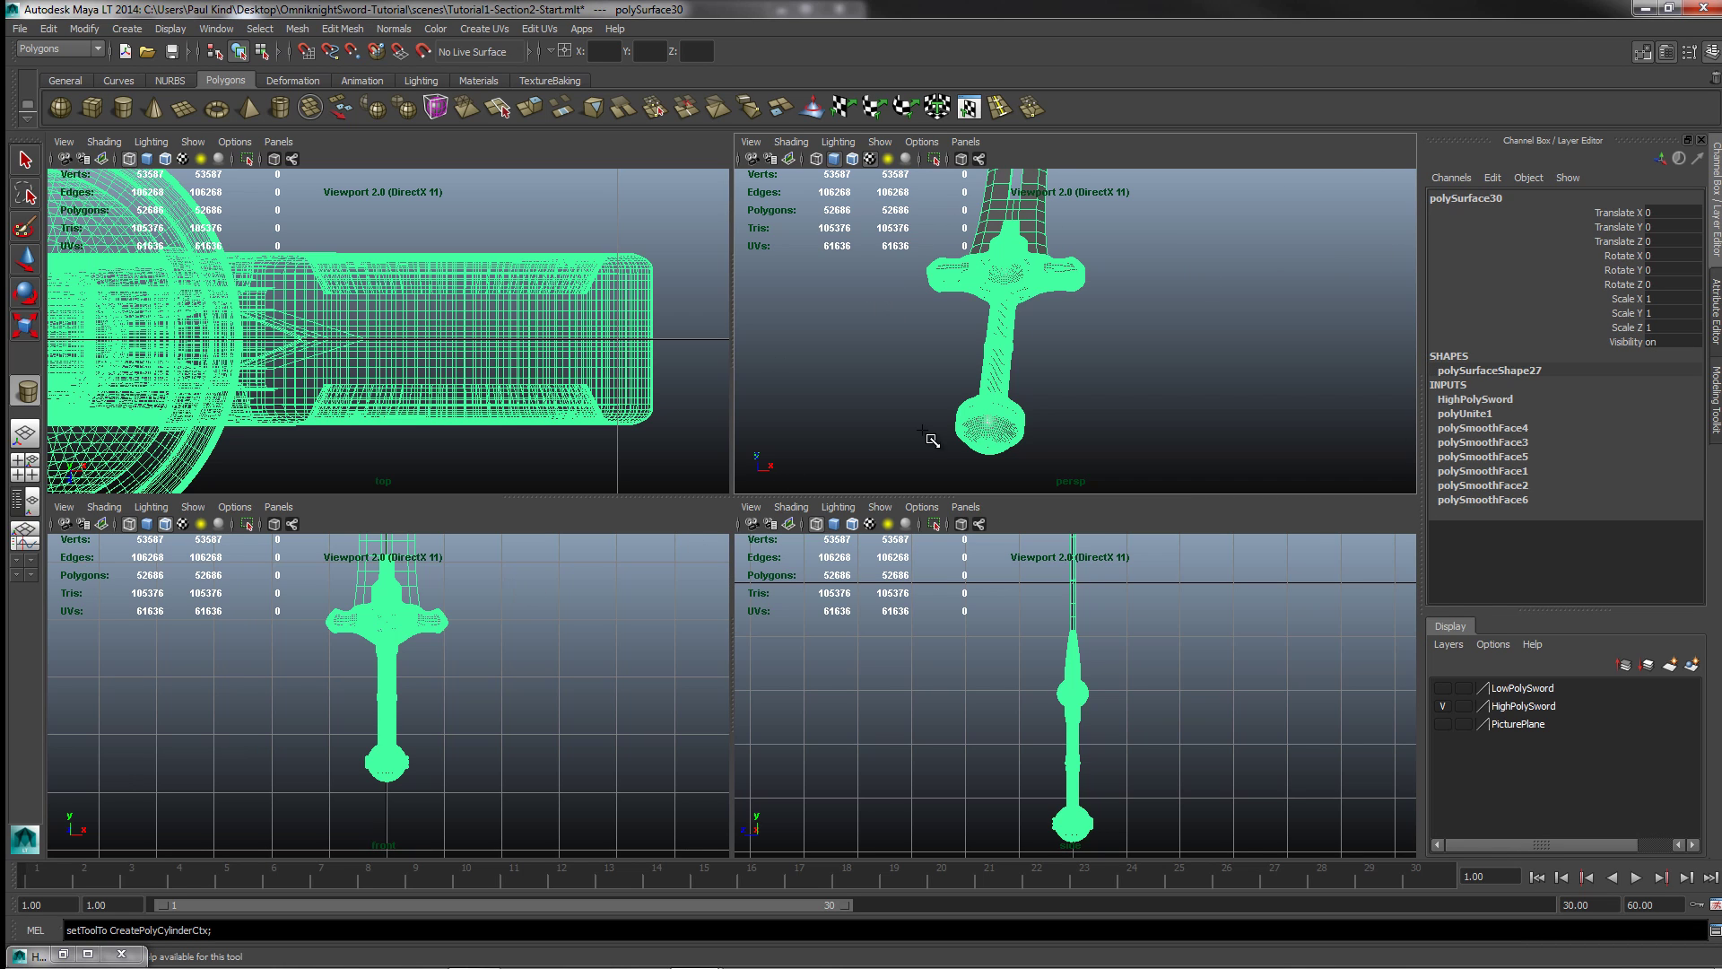
key(space)
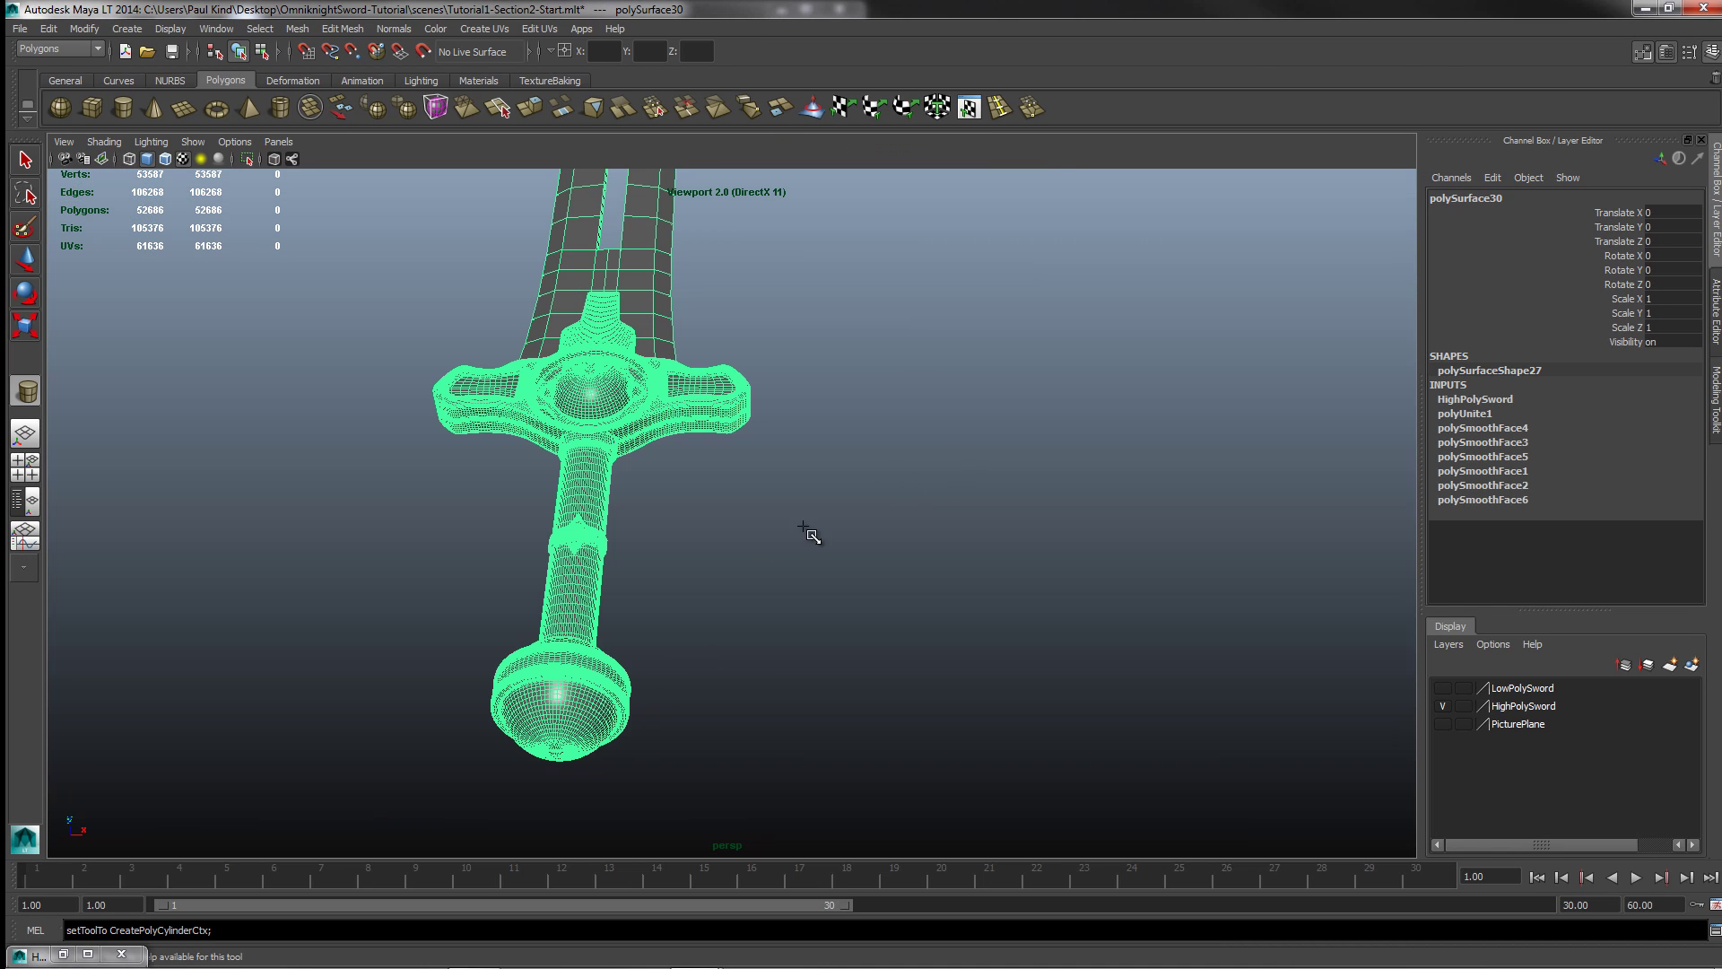
alt+drag(446, 361, 546, 457)
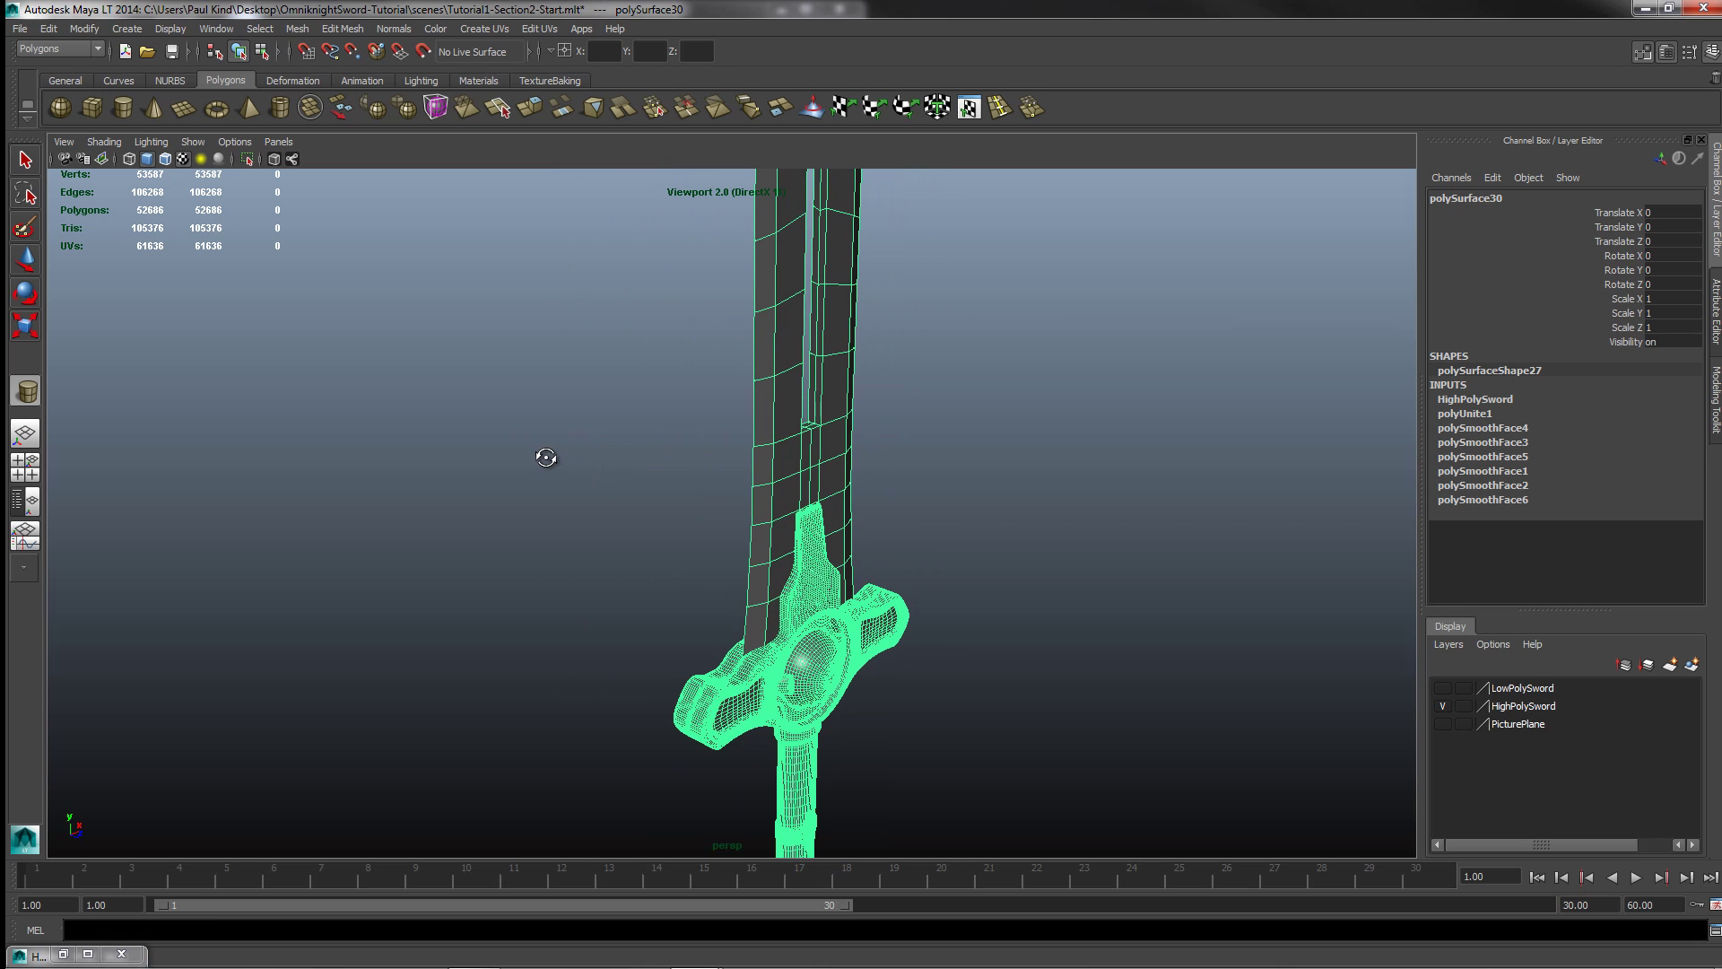
alt+drag(897, 769, 857, 506)
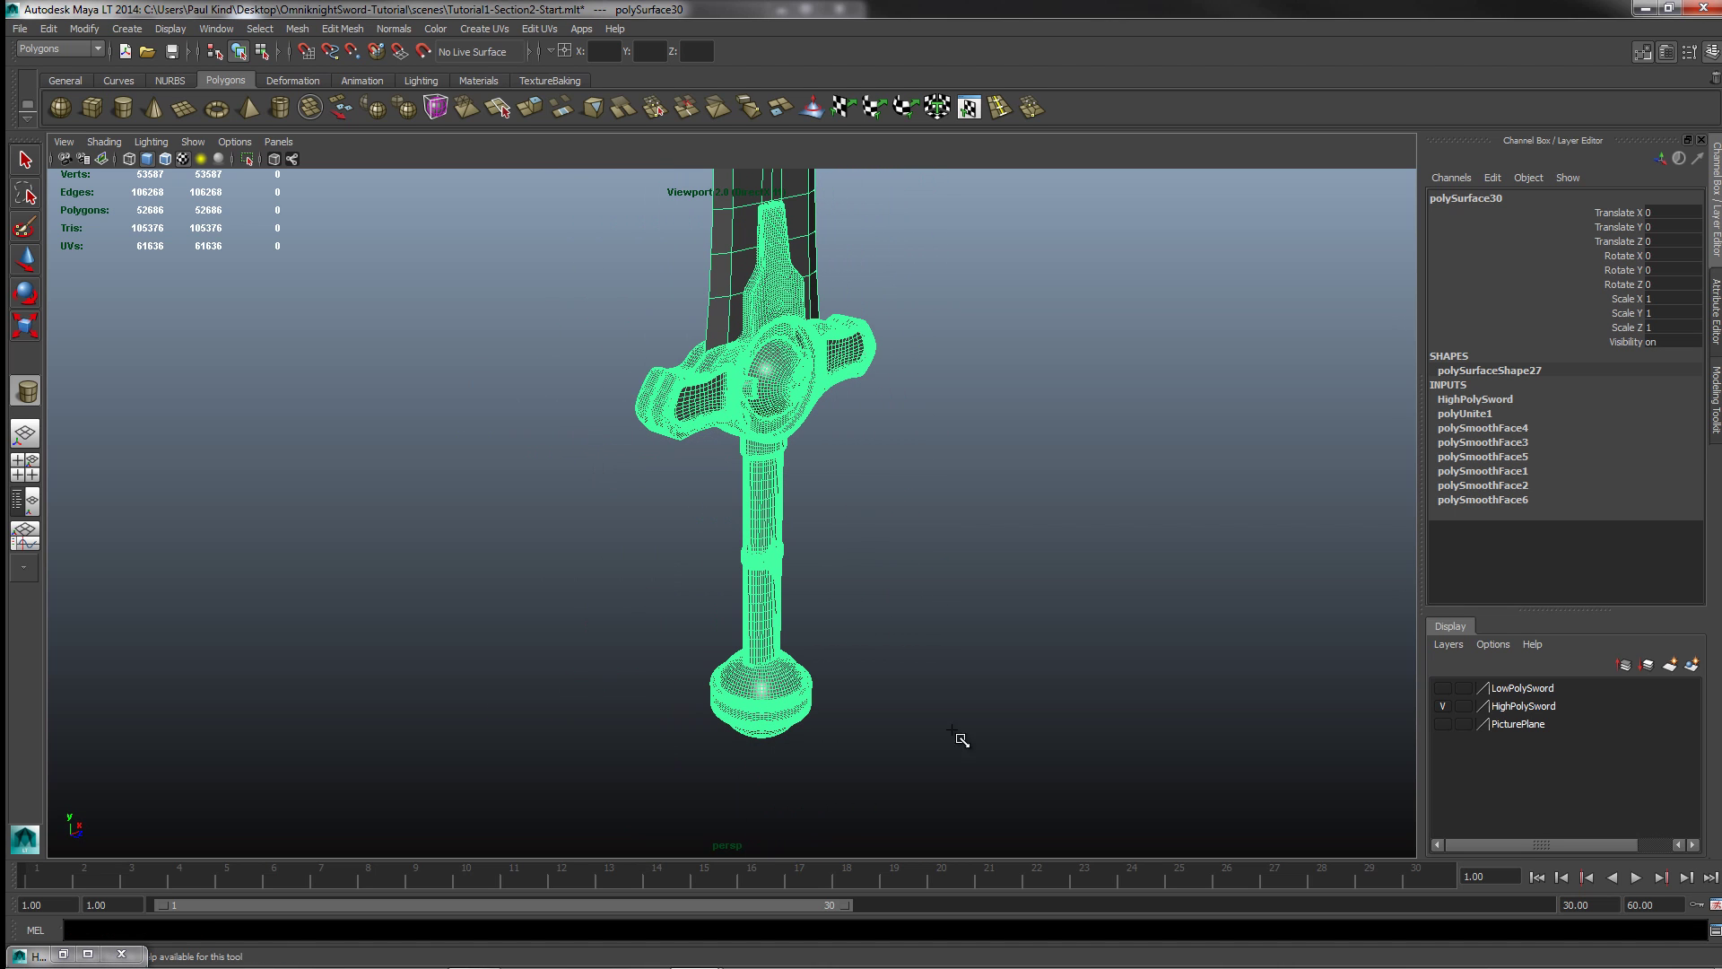
drag(789, 777, 821, 774)
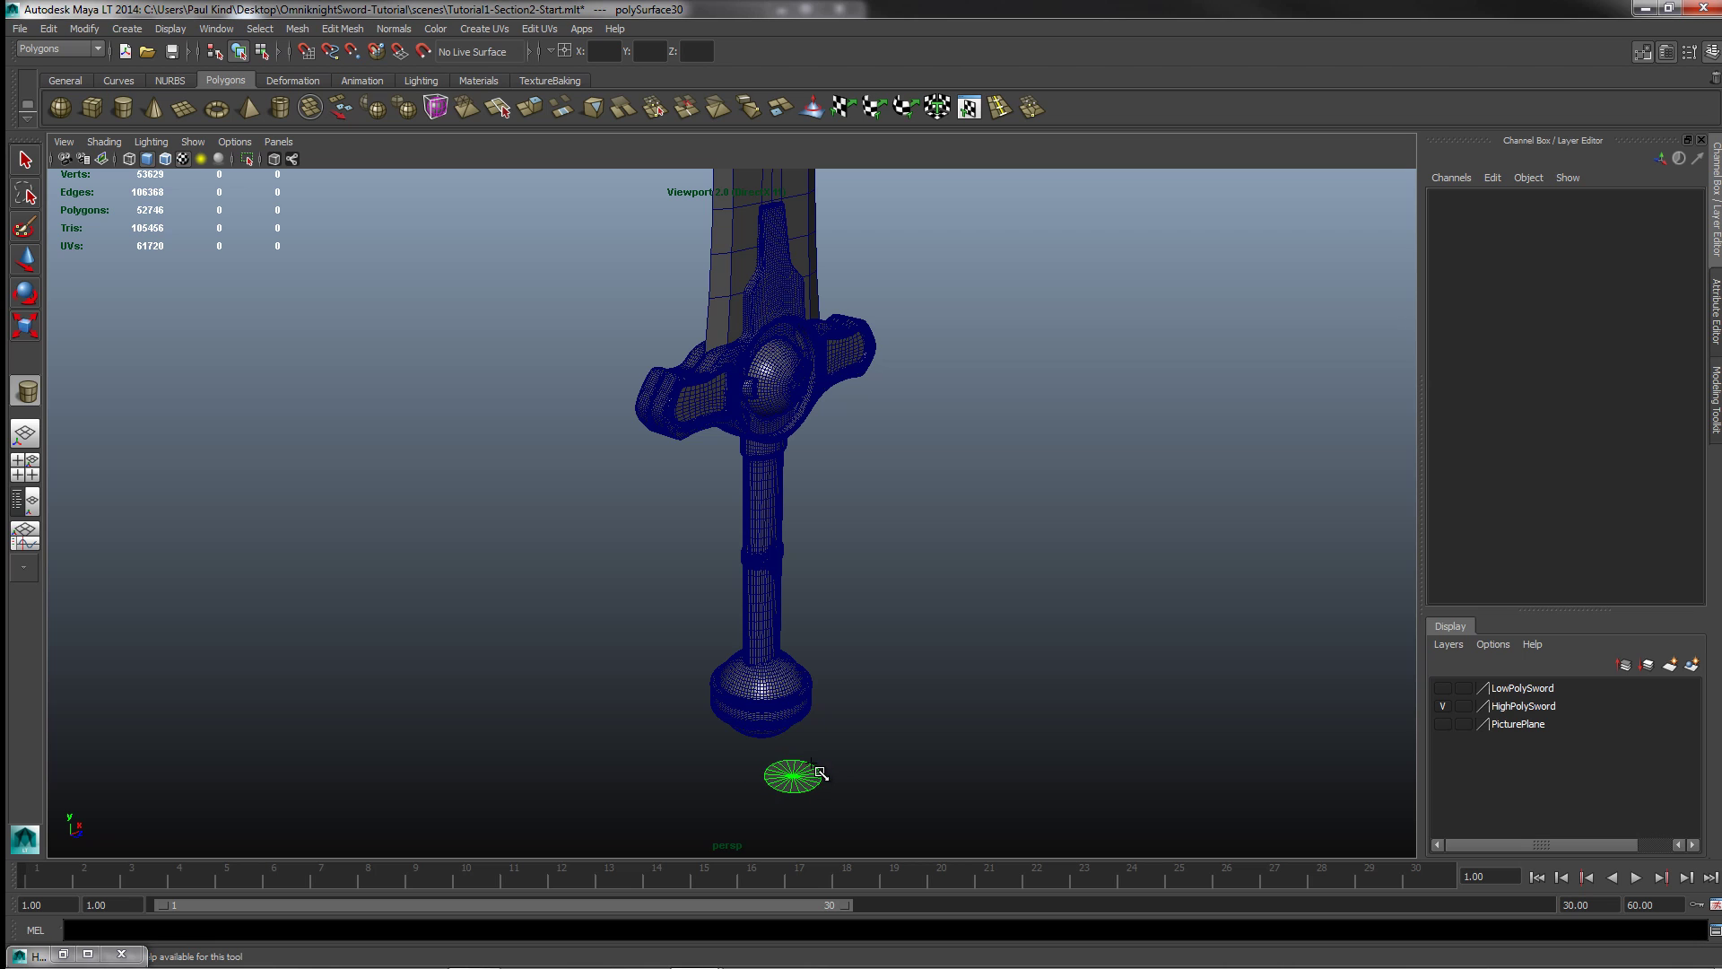
drag(830, 627, 847, 452)
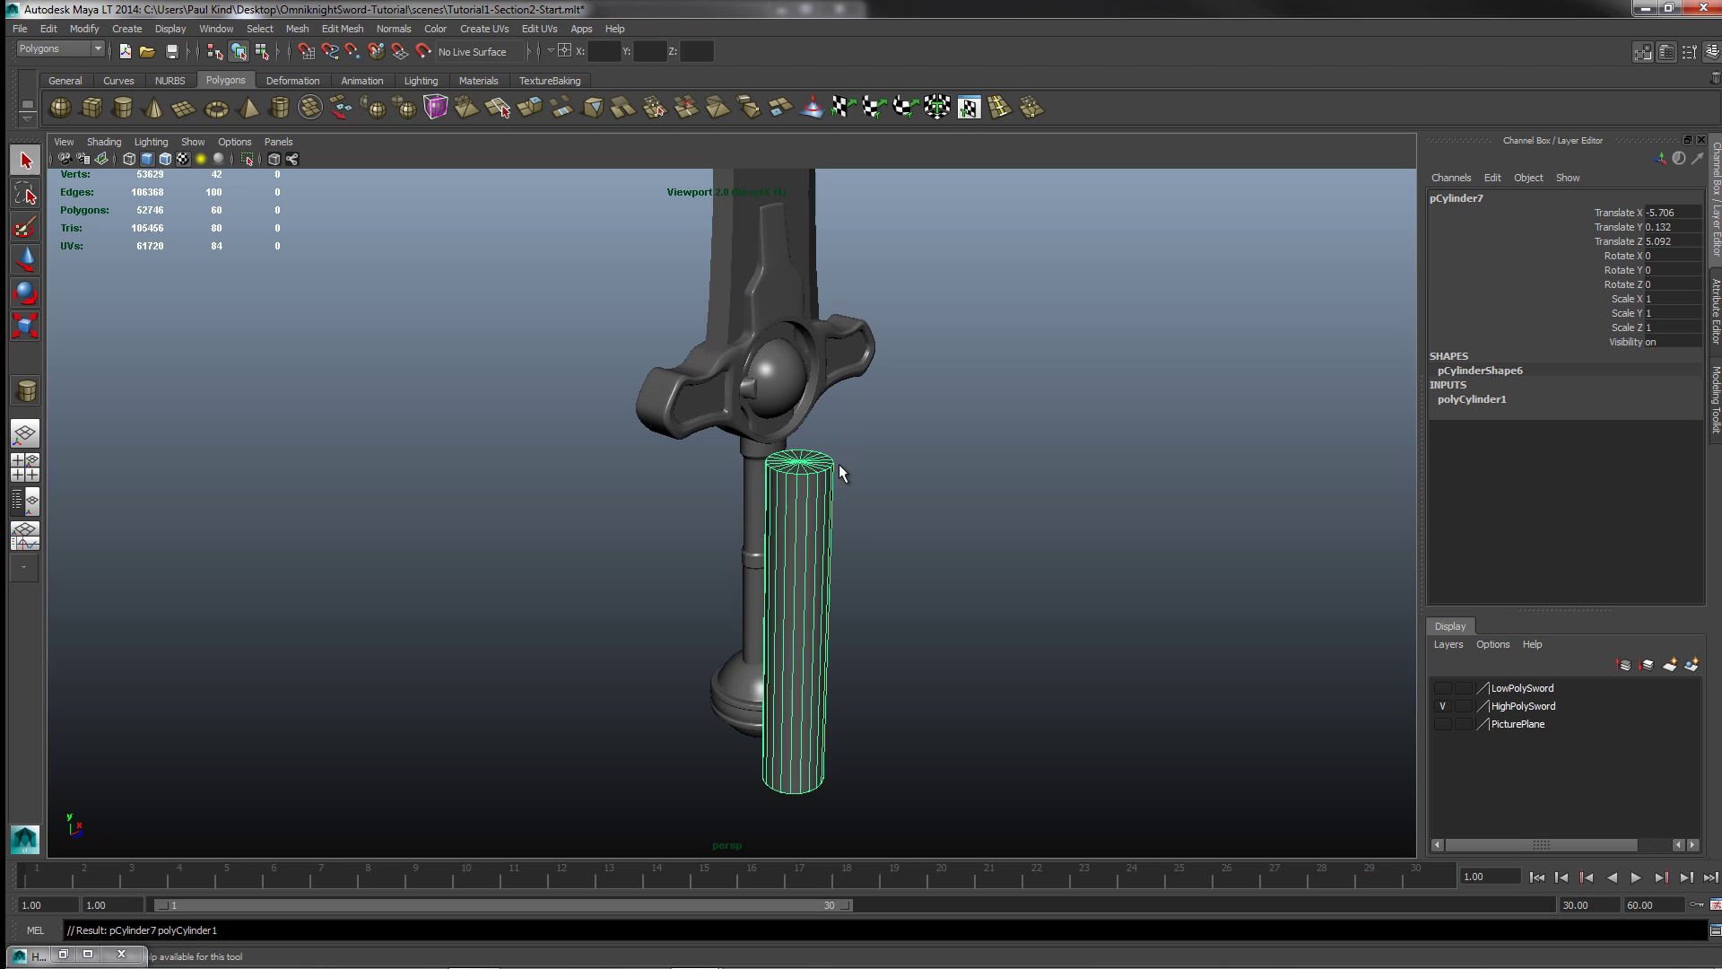
Step: Centre the new cylinder at the origin by setting its Translate X, Y and Z to 0
click(27, 261)
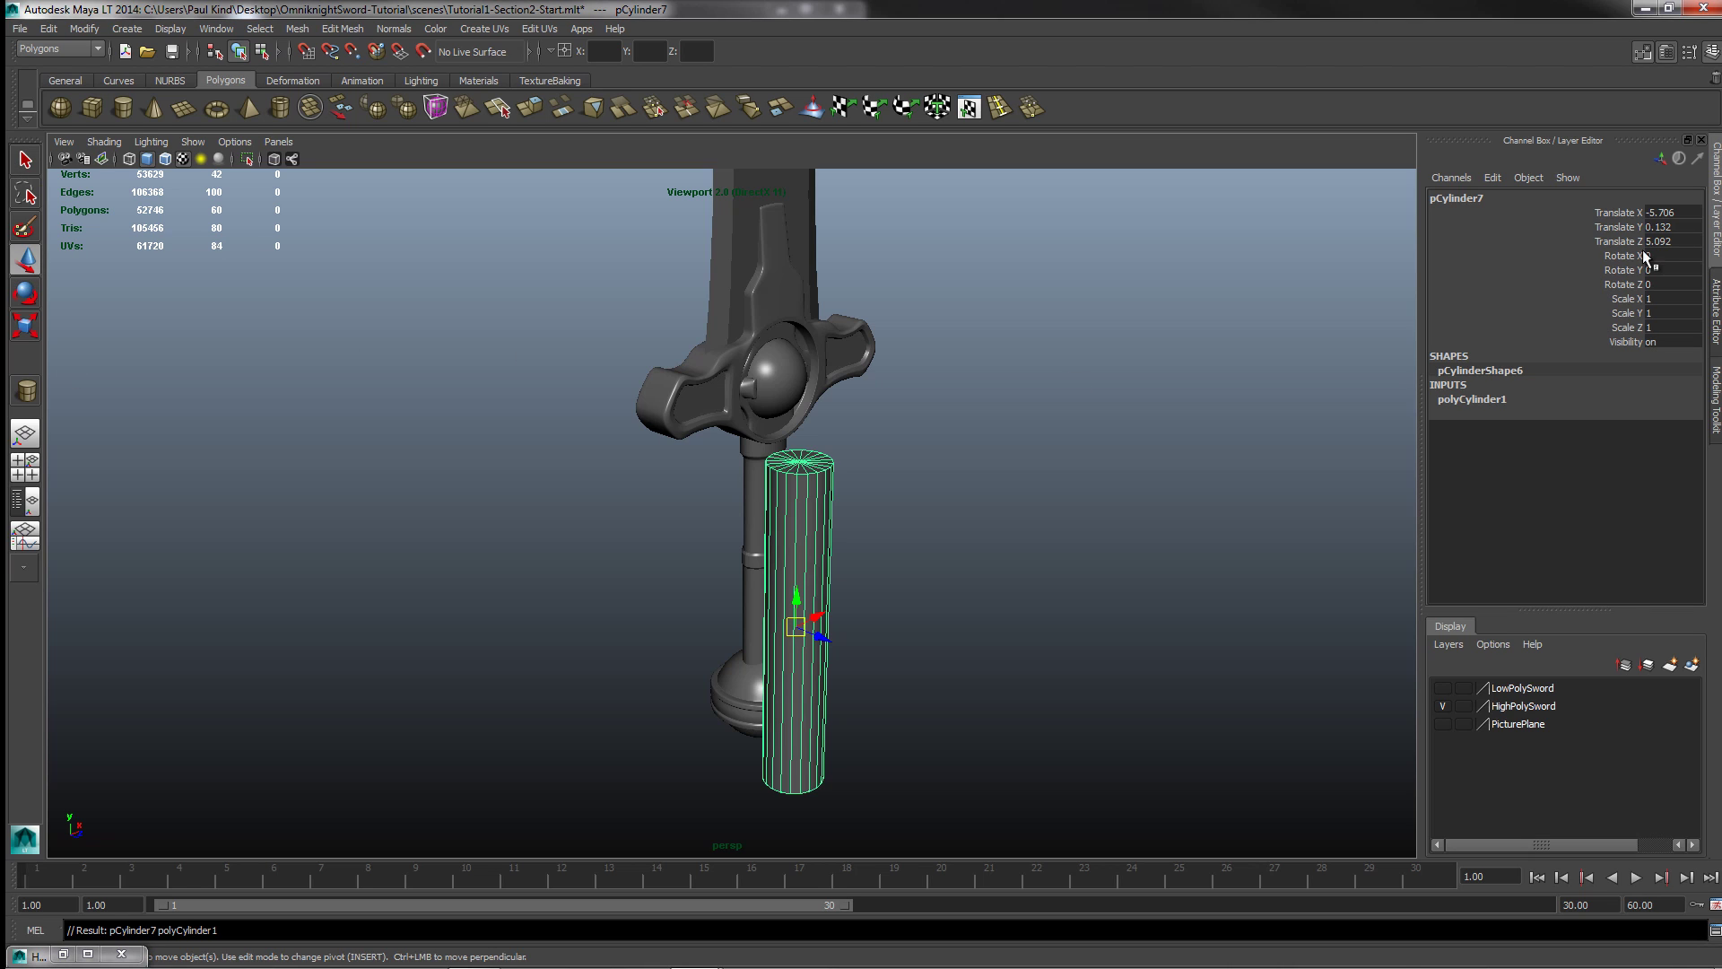
click(1682, 213)
text(0)
key(Tab)
text(0)
key(Tab)
text(0)
key(Tab)
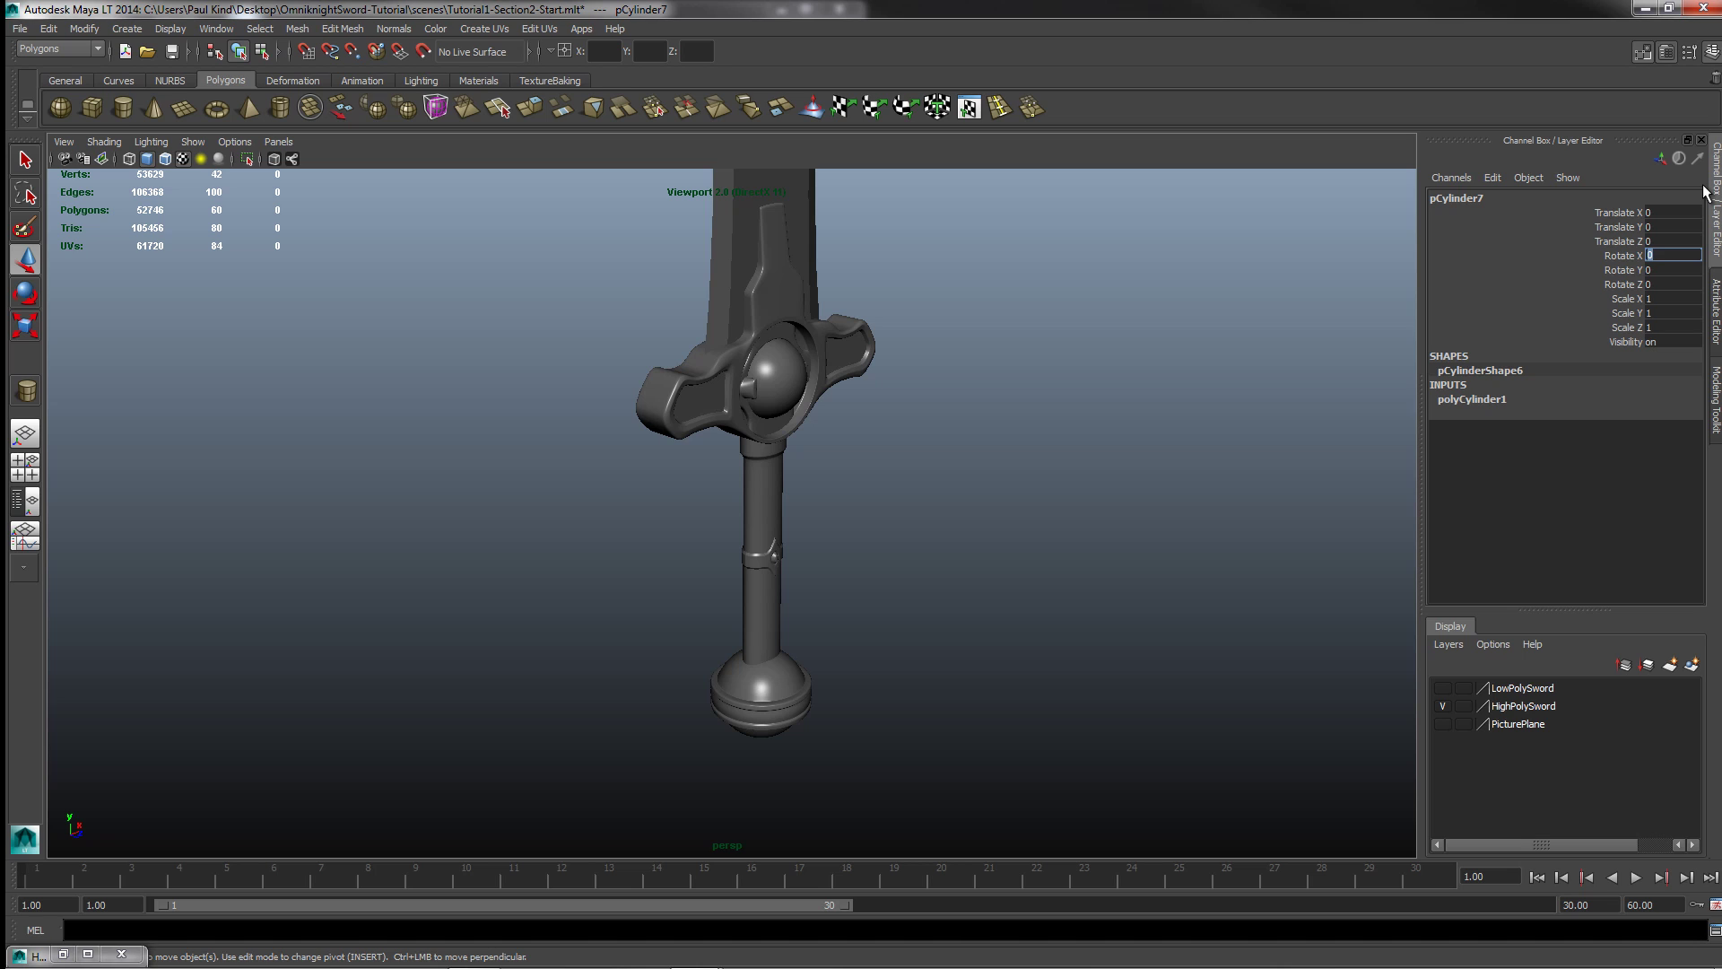
Step: Fit the cylinder over the sword's grip at Translate Y about -3.515, scaled to about 7.087, 7.822 and 5.467 in X, Y and Z
scroll(915, 427, down, 3)
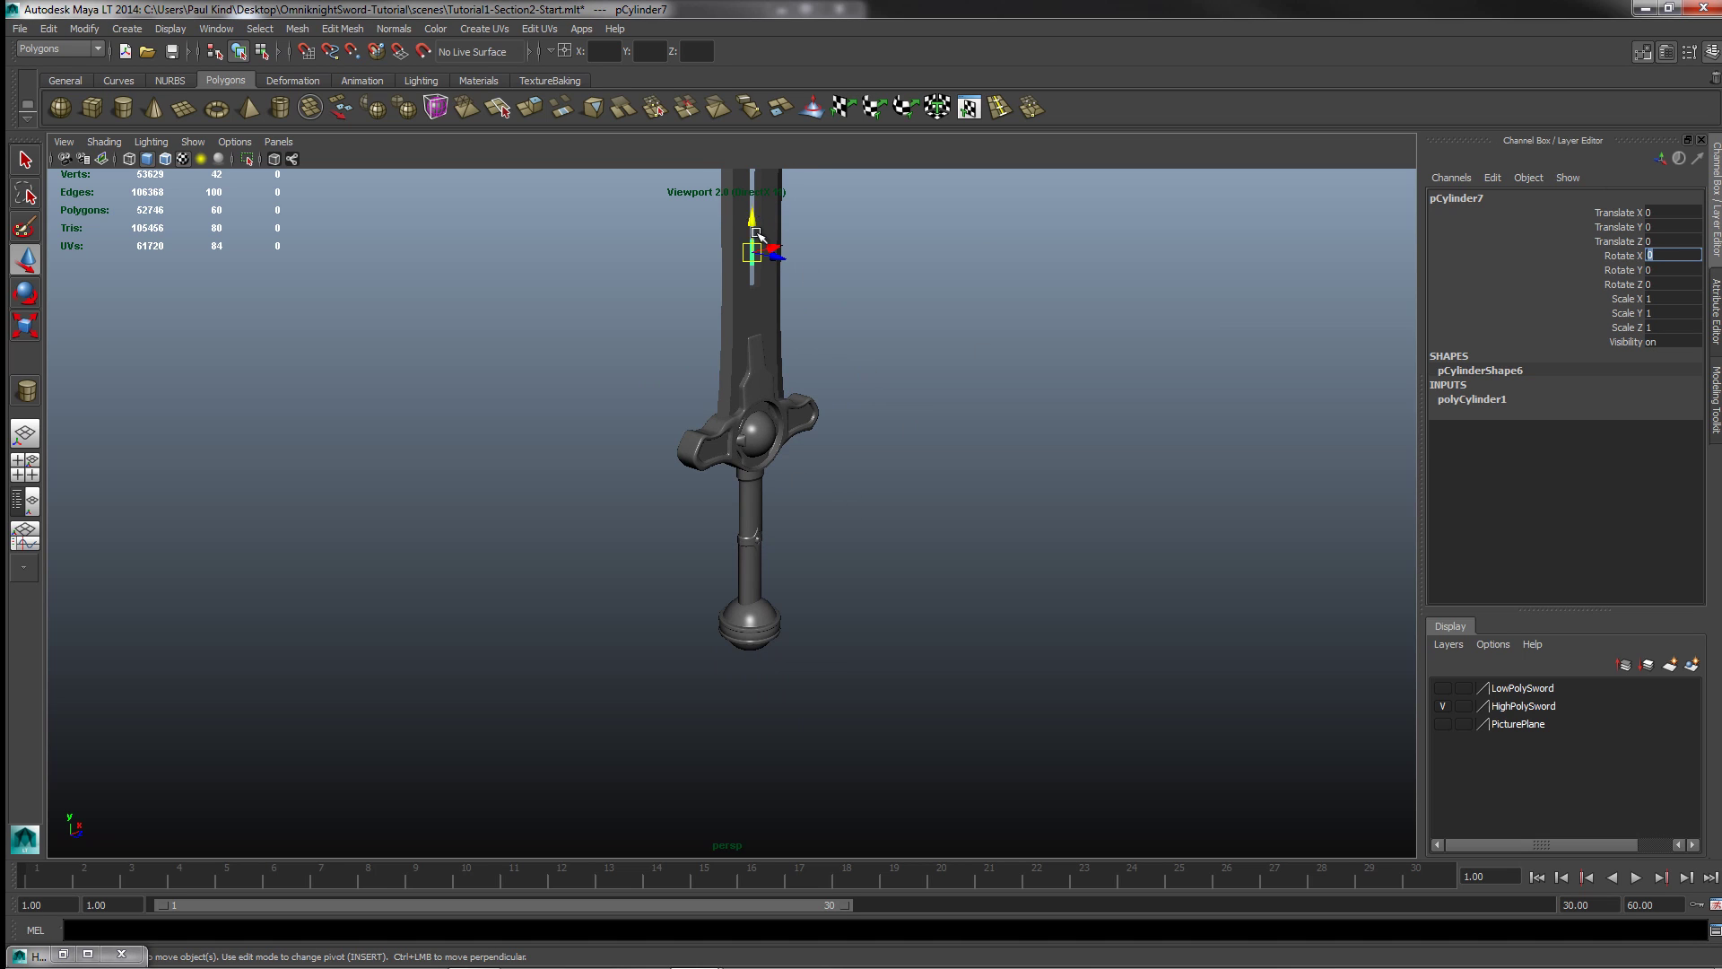
drag(758, 268, 779, 584)
click(27, 325)
alt+drag(900, 587, 719, 627)
scroll(699, 583, up, 5)
alt+middle_drag(681, 526, 856, 464)
drag(750, 583, 716, 530)
click(25, 160)
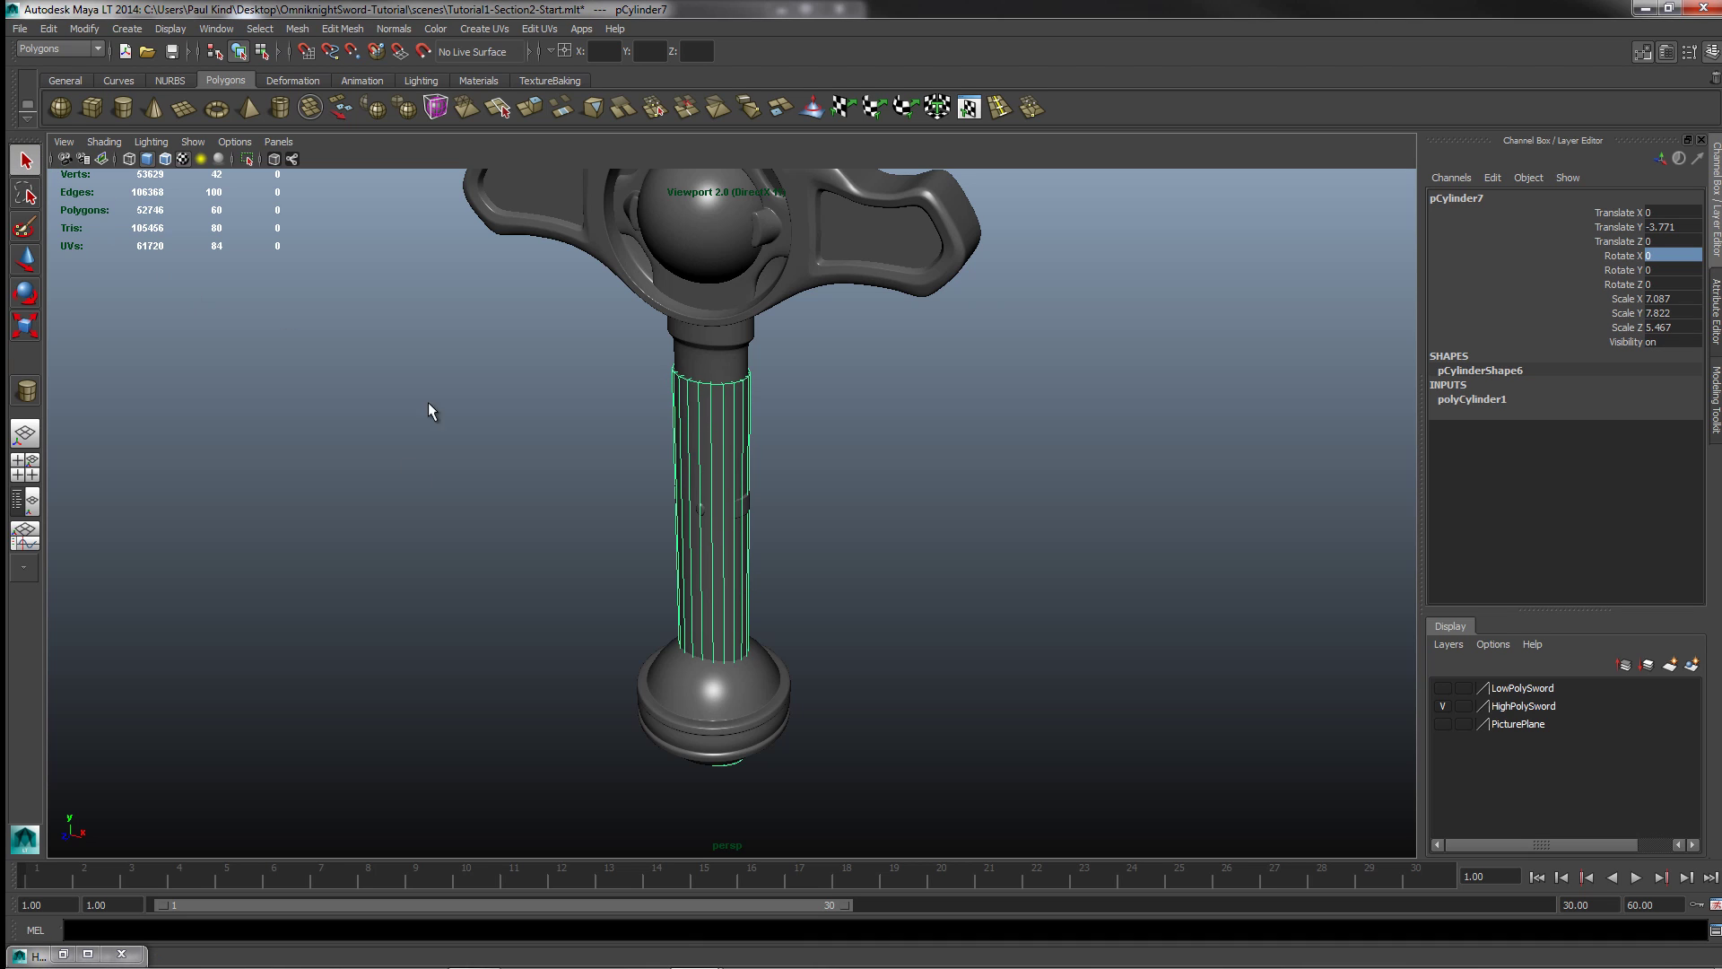
key(w)
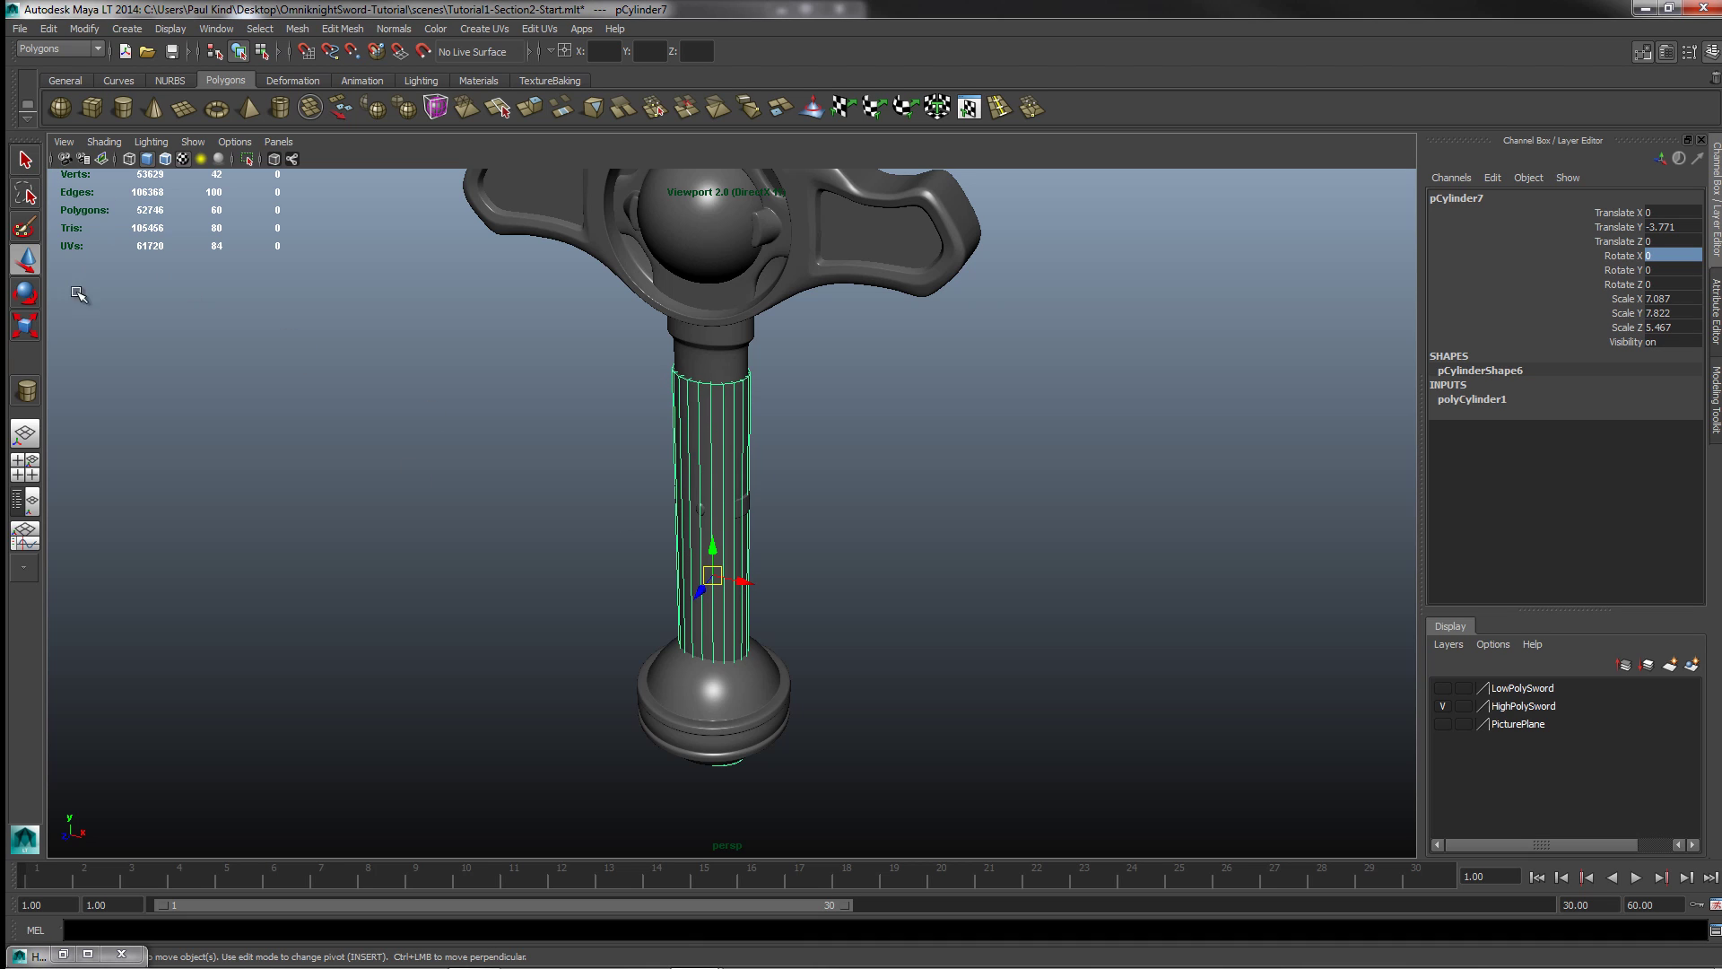
drag(713, 544, 723, 502)
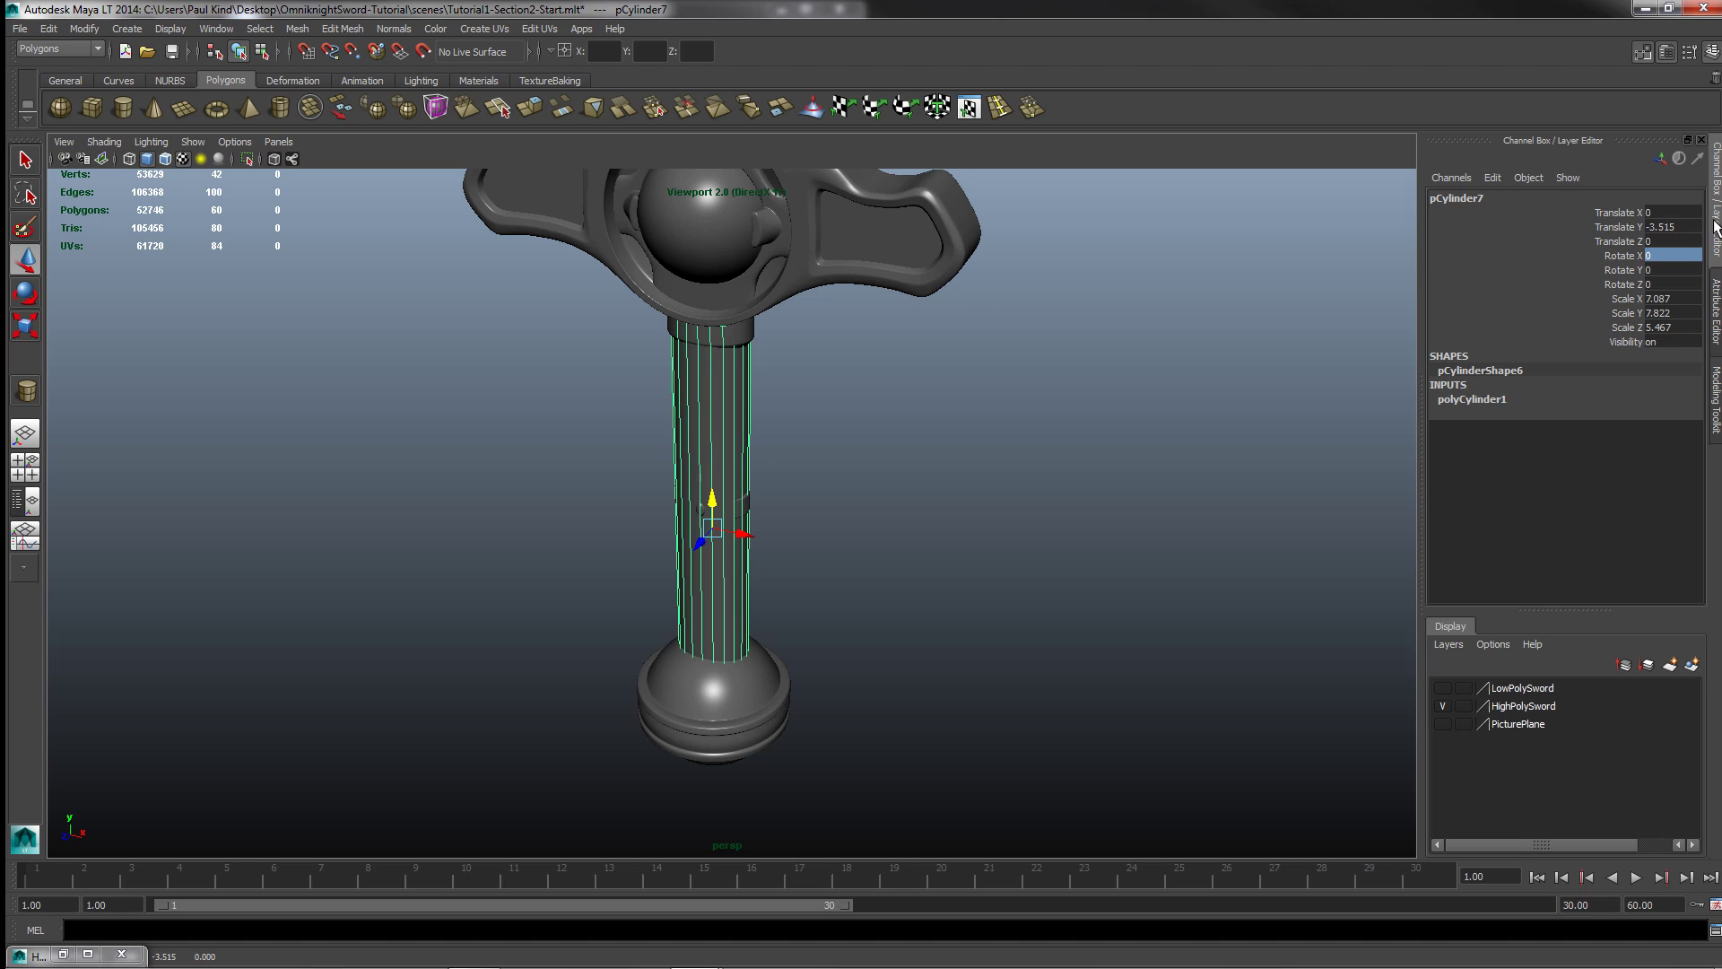
Step: Reduce the grip cylinder's Subdivisions Axis, trying 5 first and settling on 6
click(1480, 400)
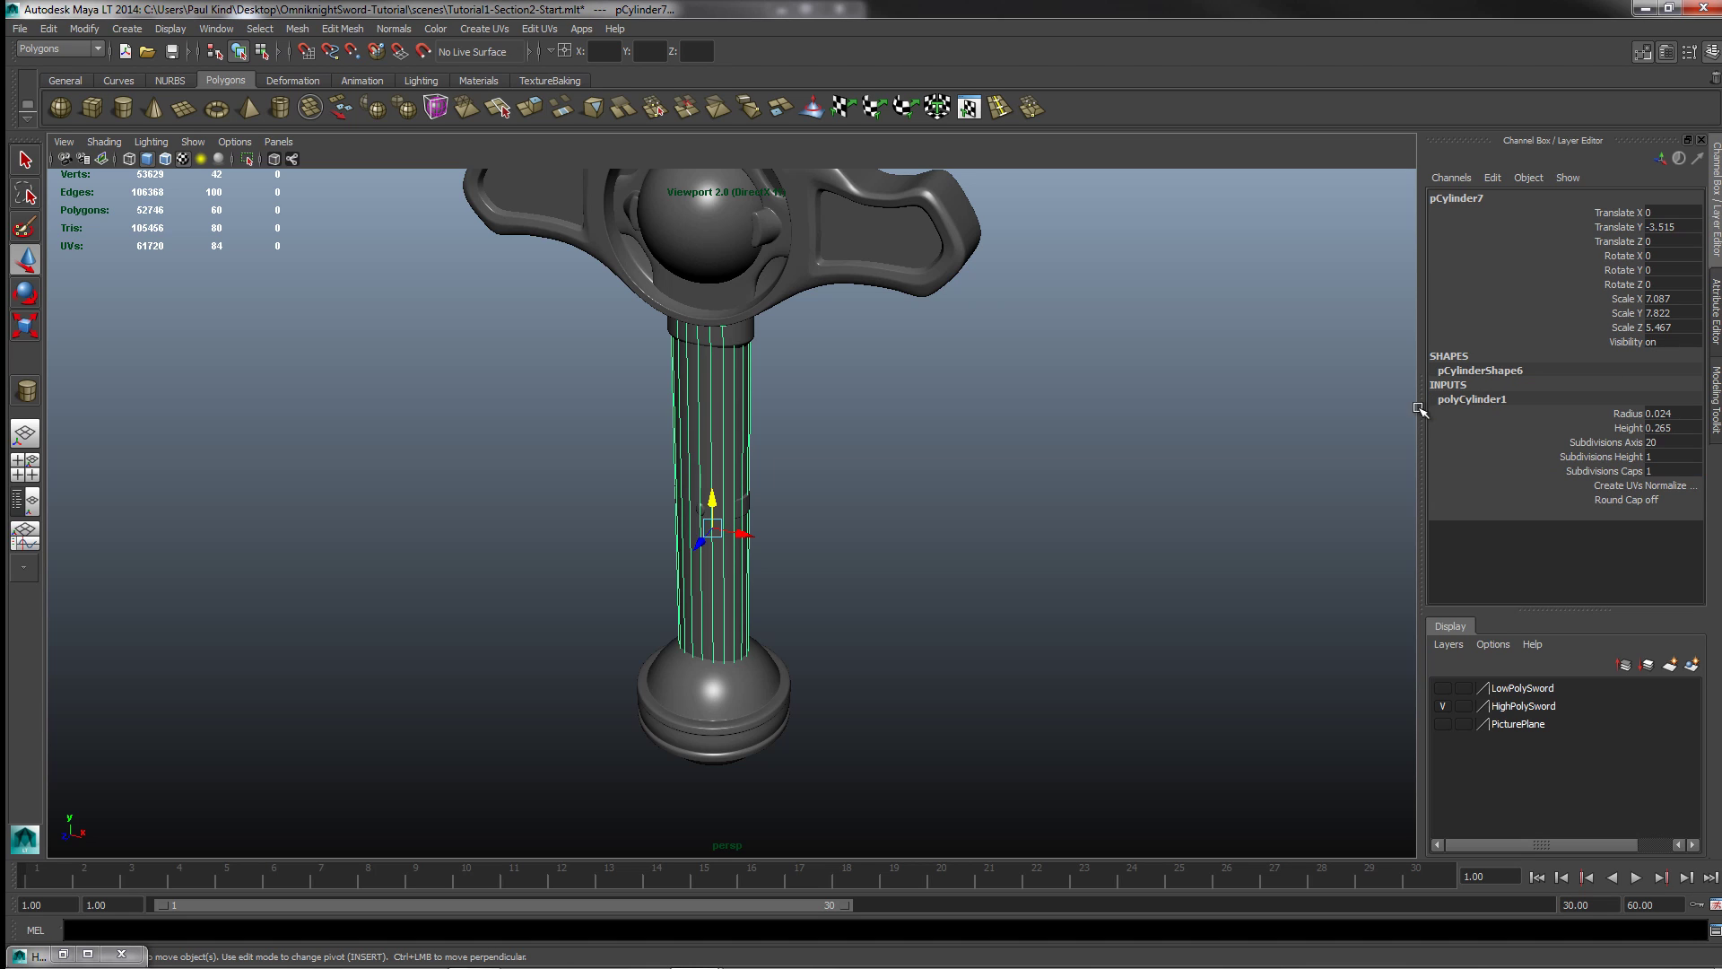
double_click(1653, 442)
text(5)
key(Tab)
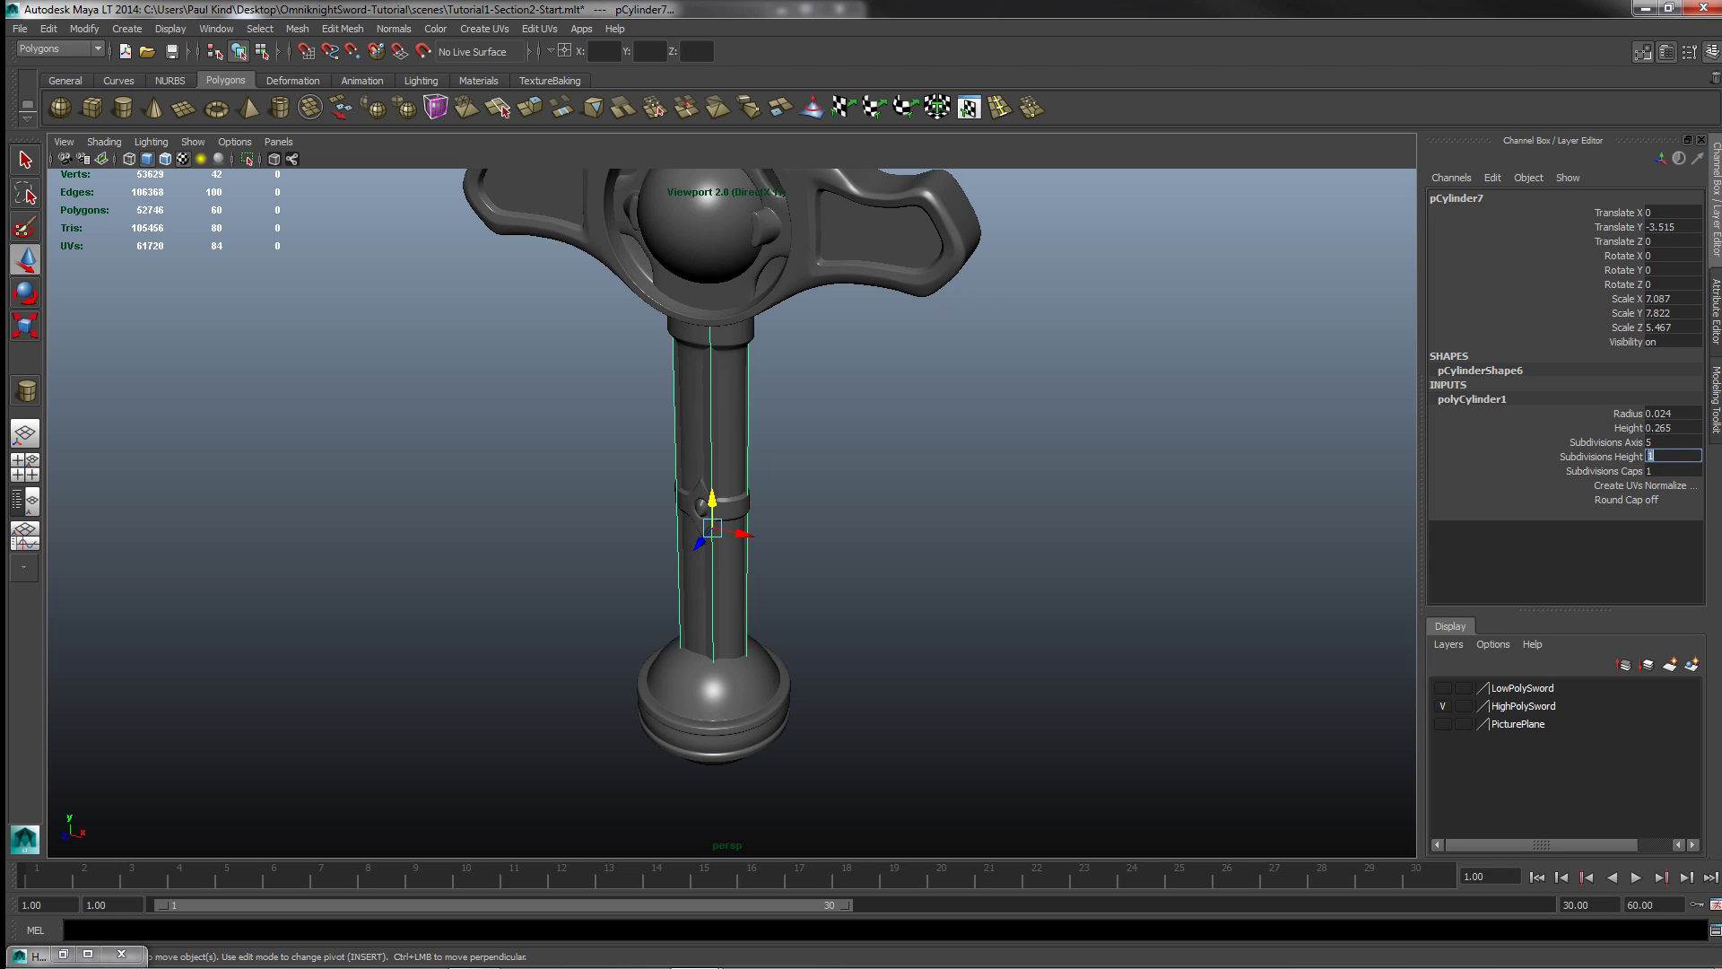
alt+drag(897, 650, 820, 631)
click(1670, 442)
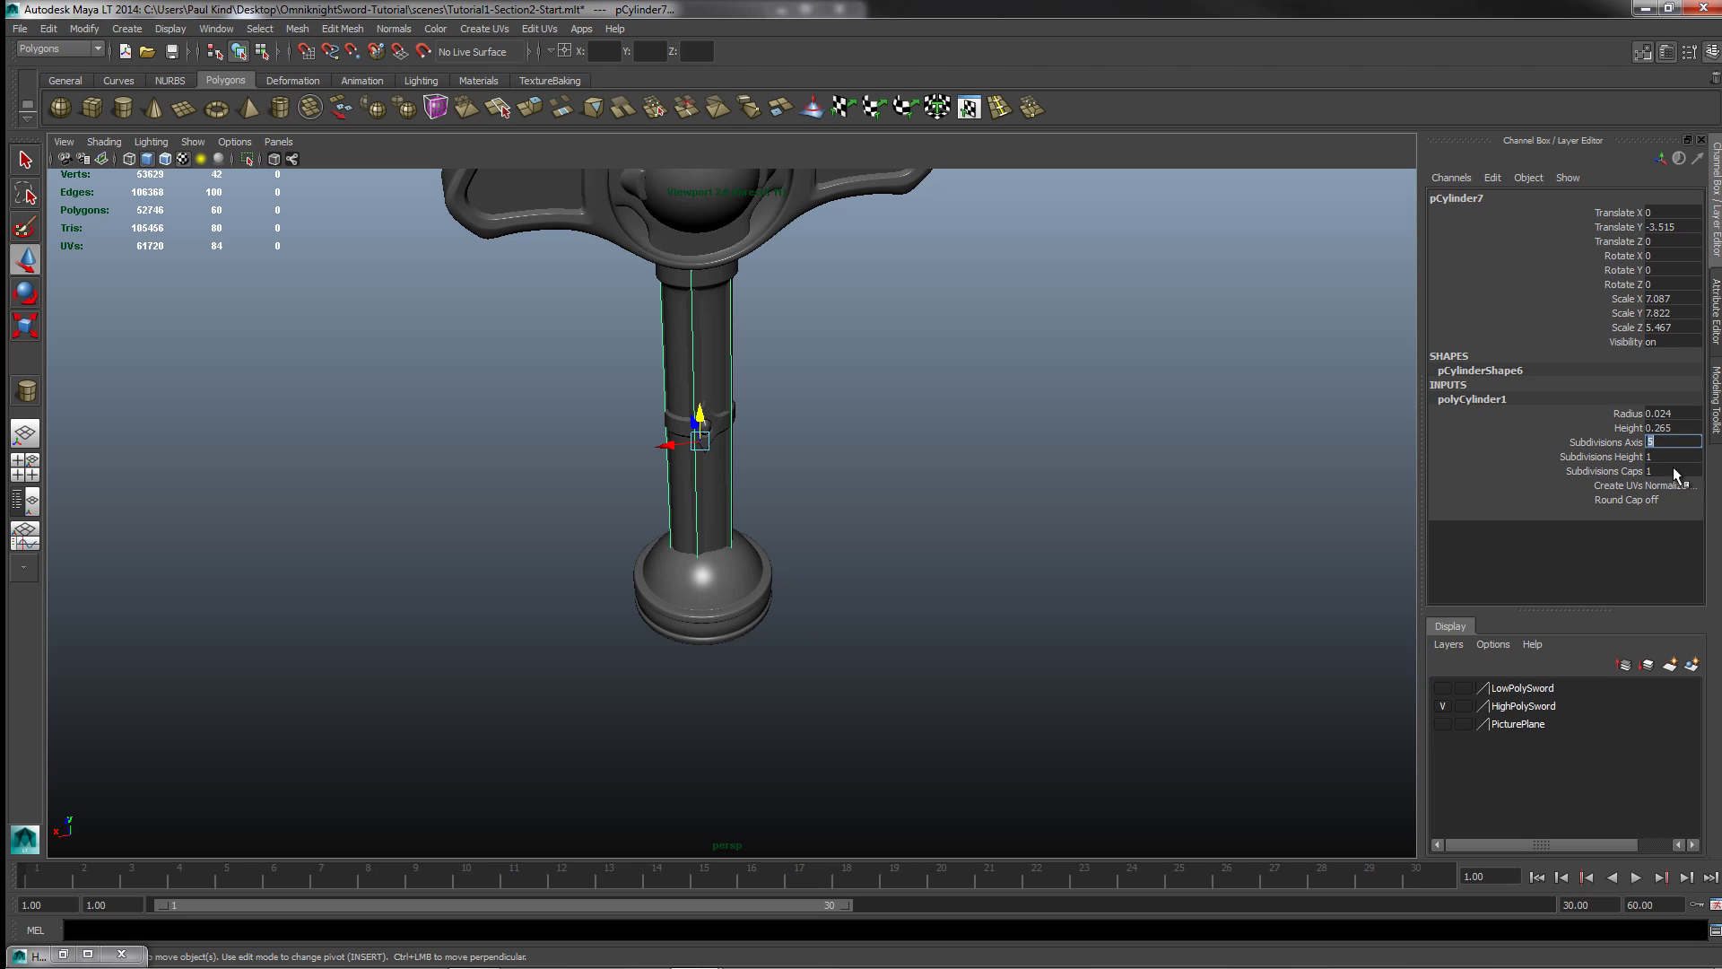
text(6)
key(Return)
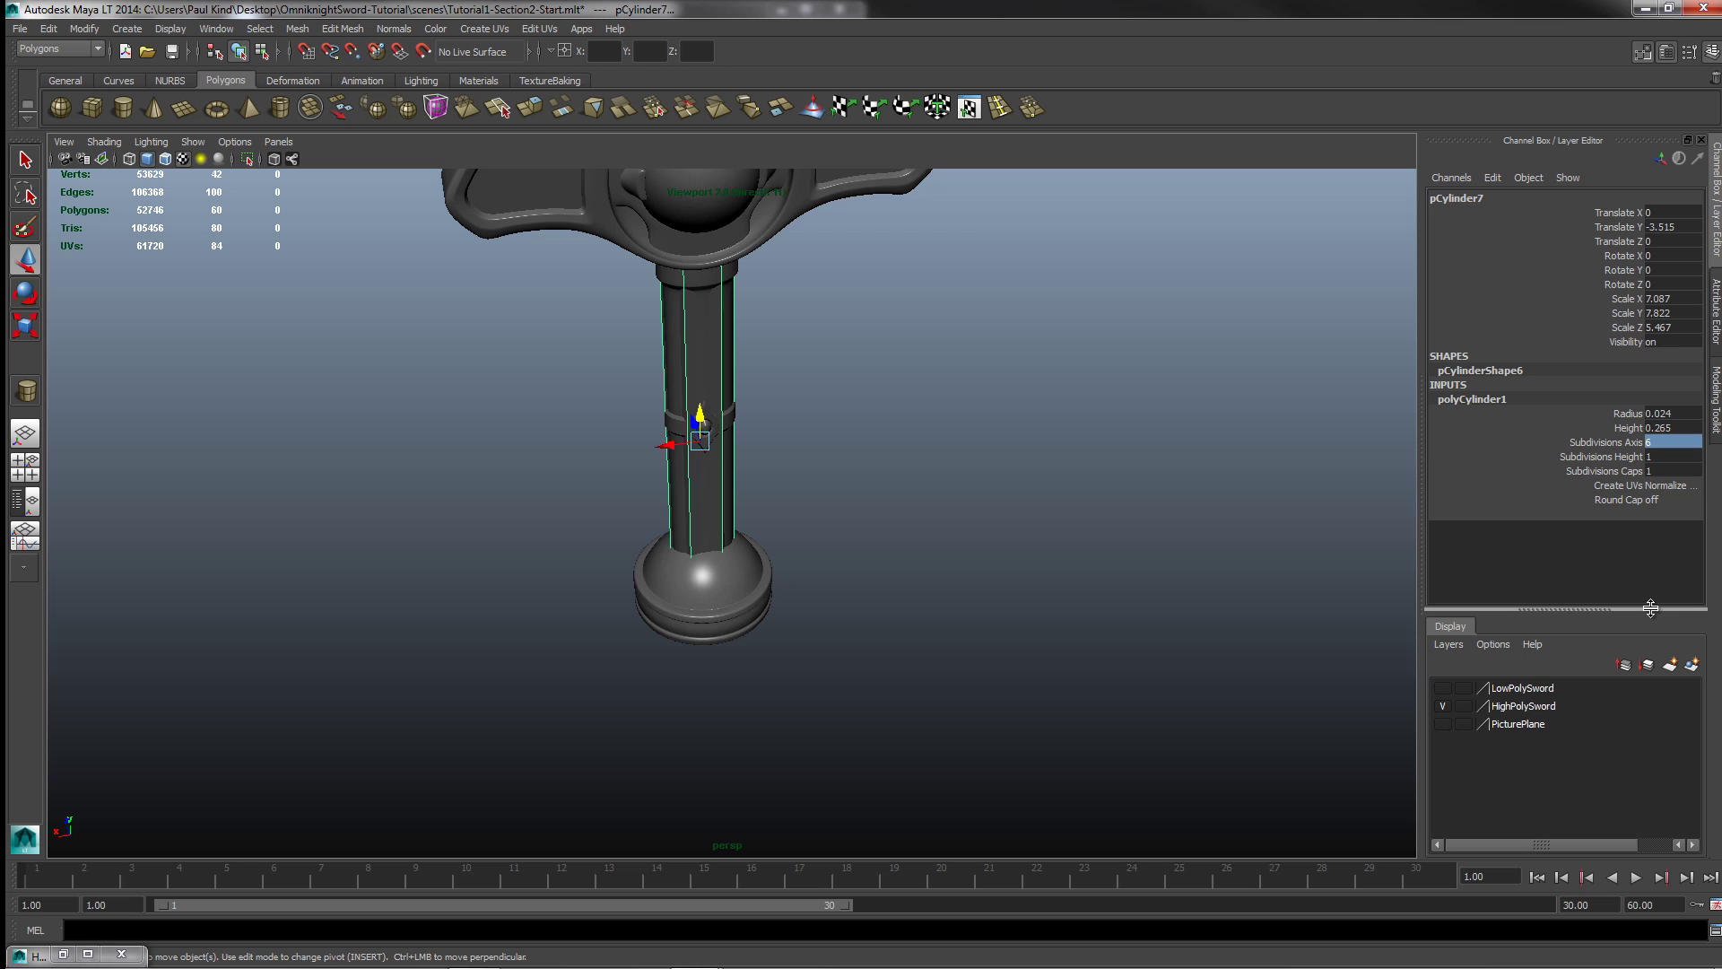
Step: Scale the six-sided cylinder up uniformly around the grip to about 8.538, 9.423 and 6.587 in X, Y and Z
alt+drag(627, 481, 713, 517)
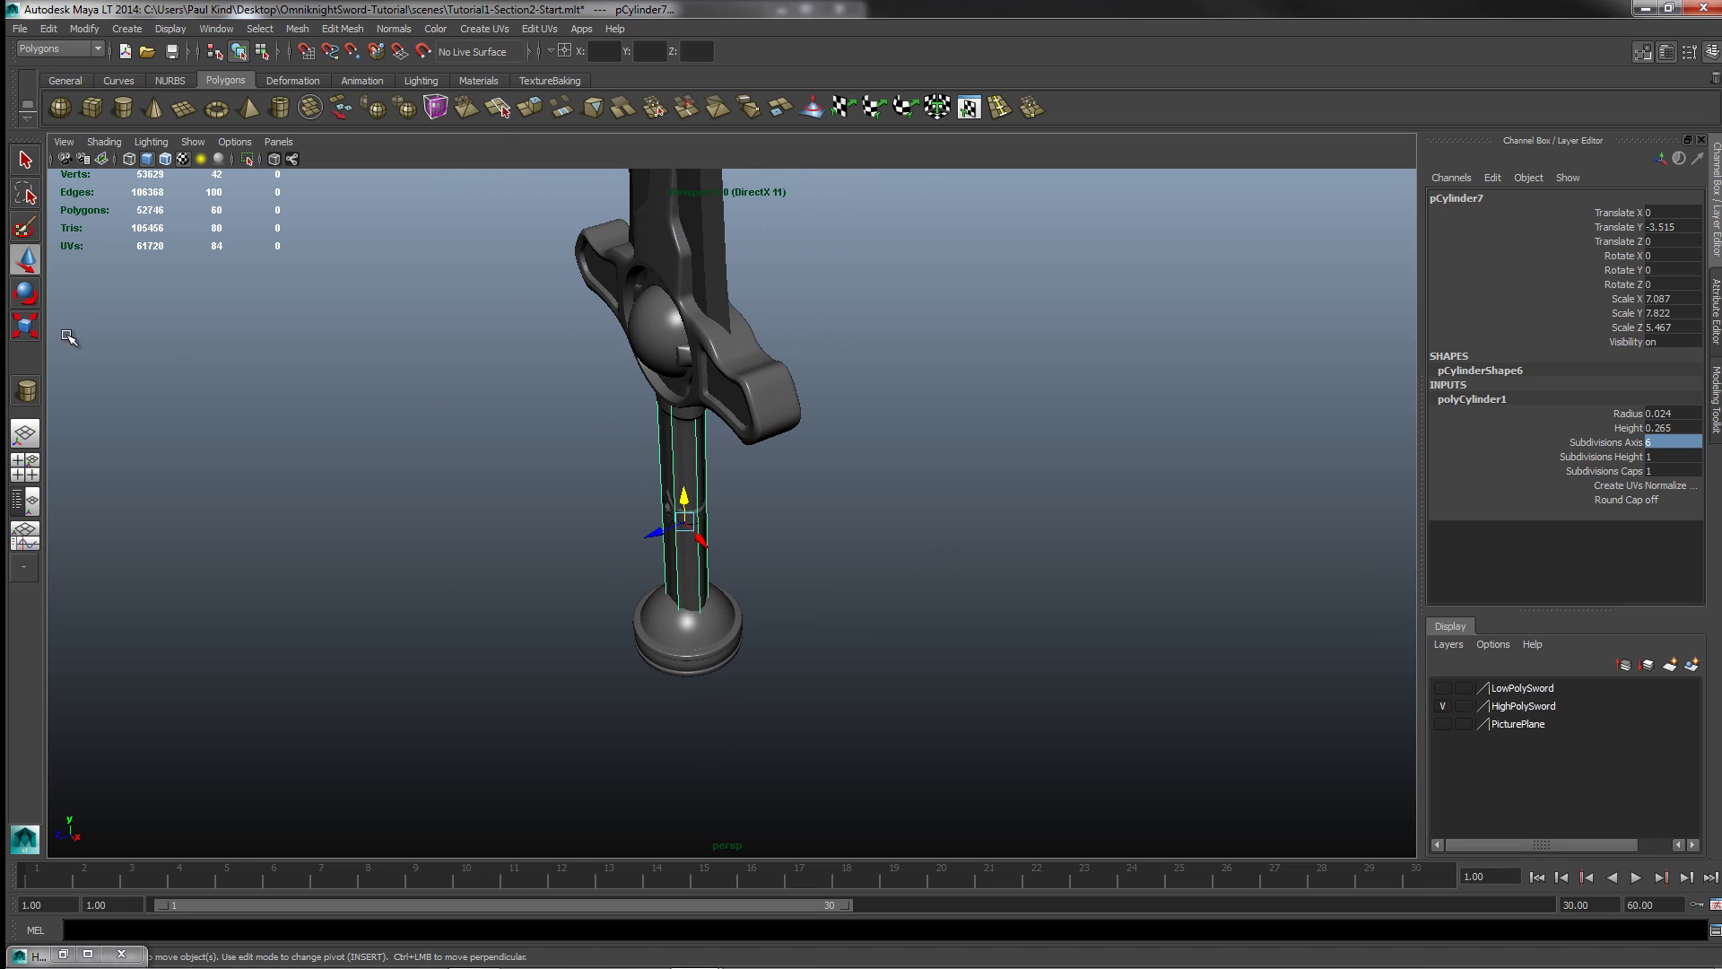
click(25, 328)
mouse_move(574, 583)
alt+mouse_down()
mouse_move(607, 589)
mouse_move(500, 588)
mouse_move(514, 613)
mouse_move(573, 603)
alt+mouse_up()
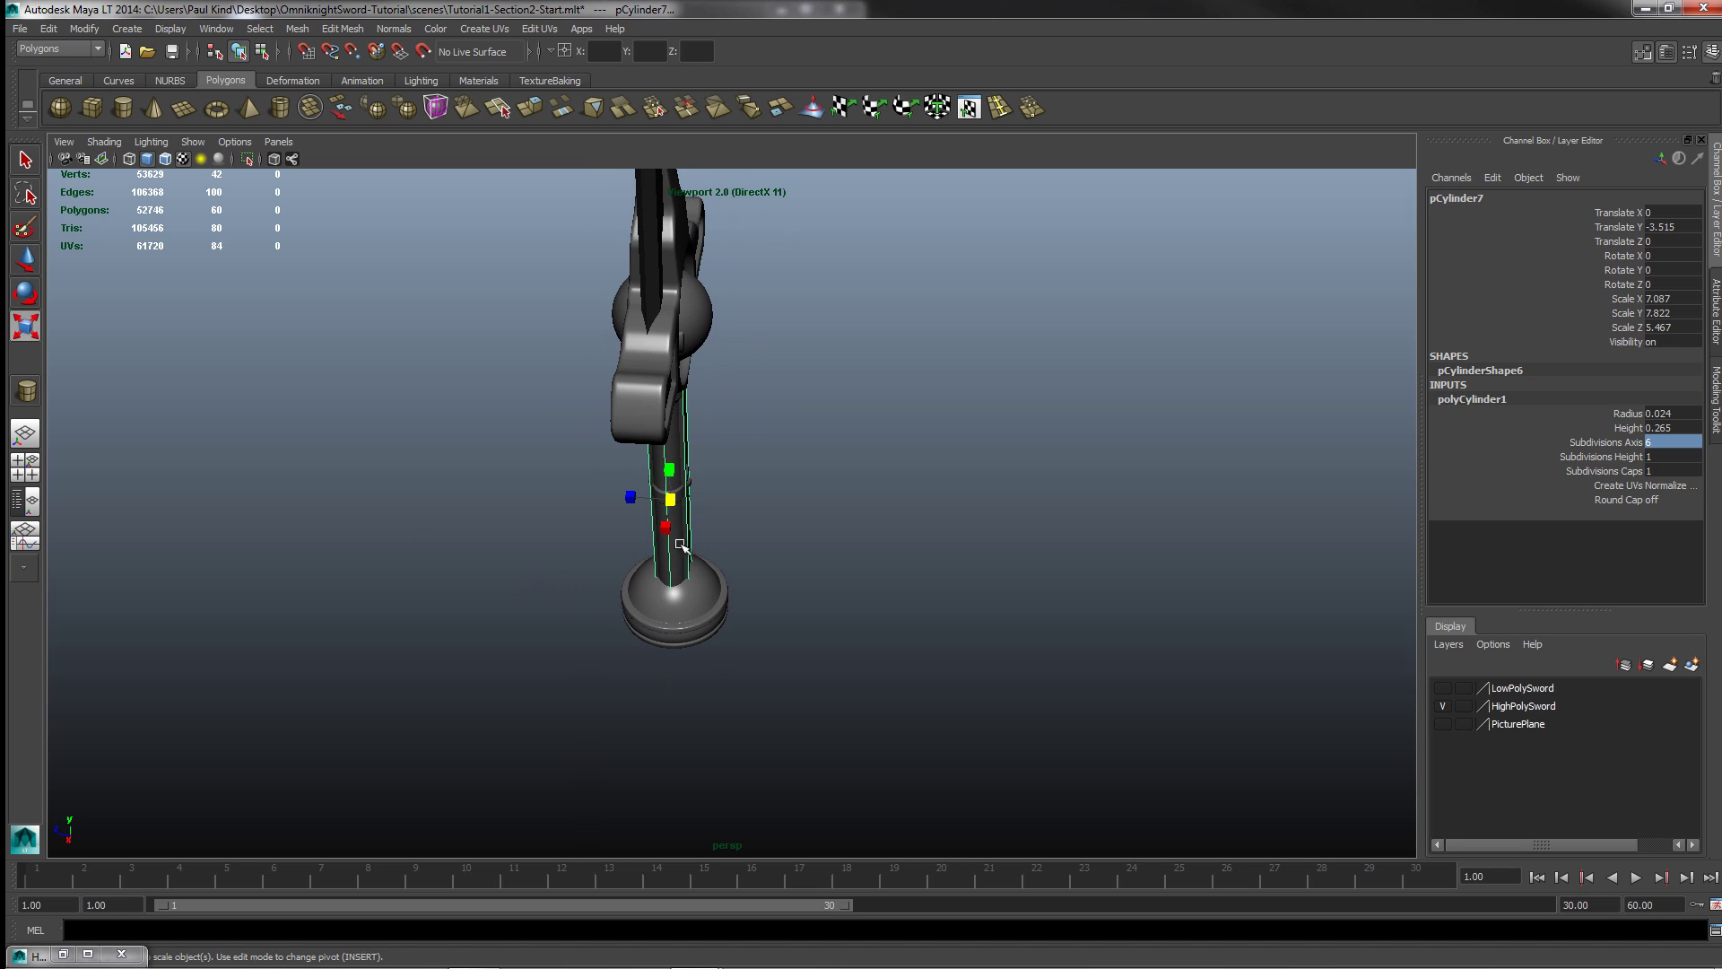
drag(672, 506, 670, 507)
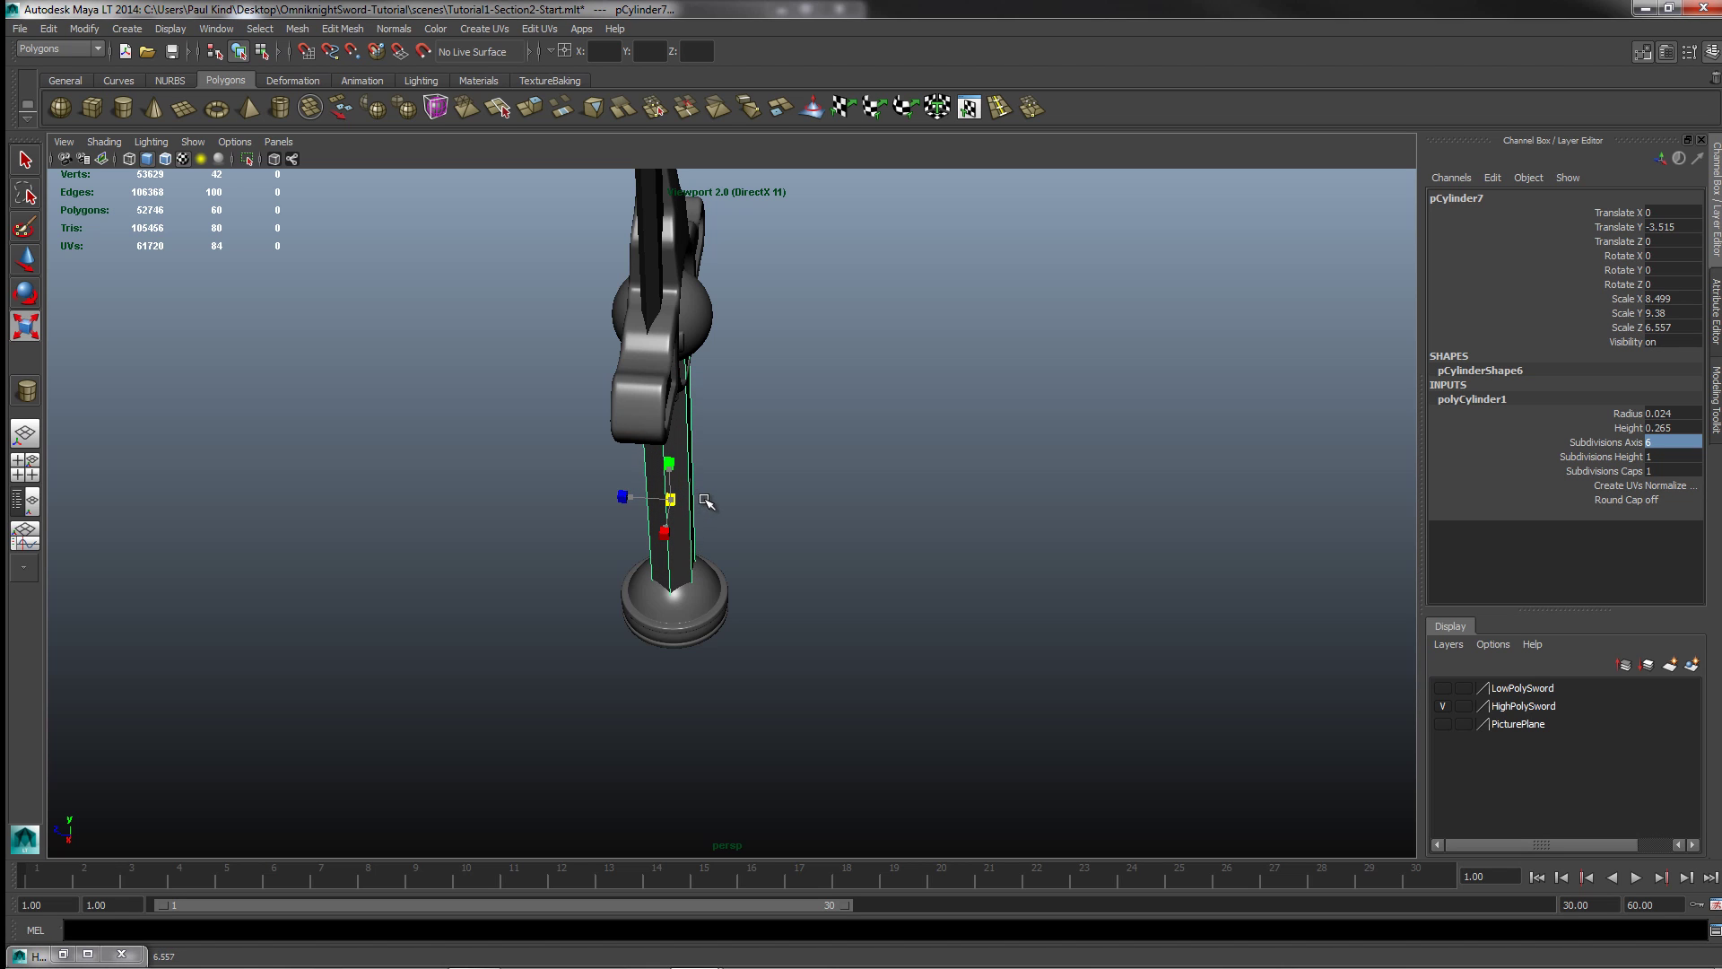
alt+drag(743, 575, 629, 518)
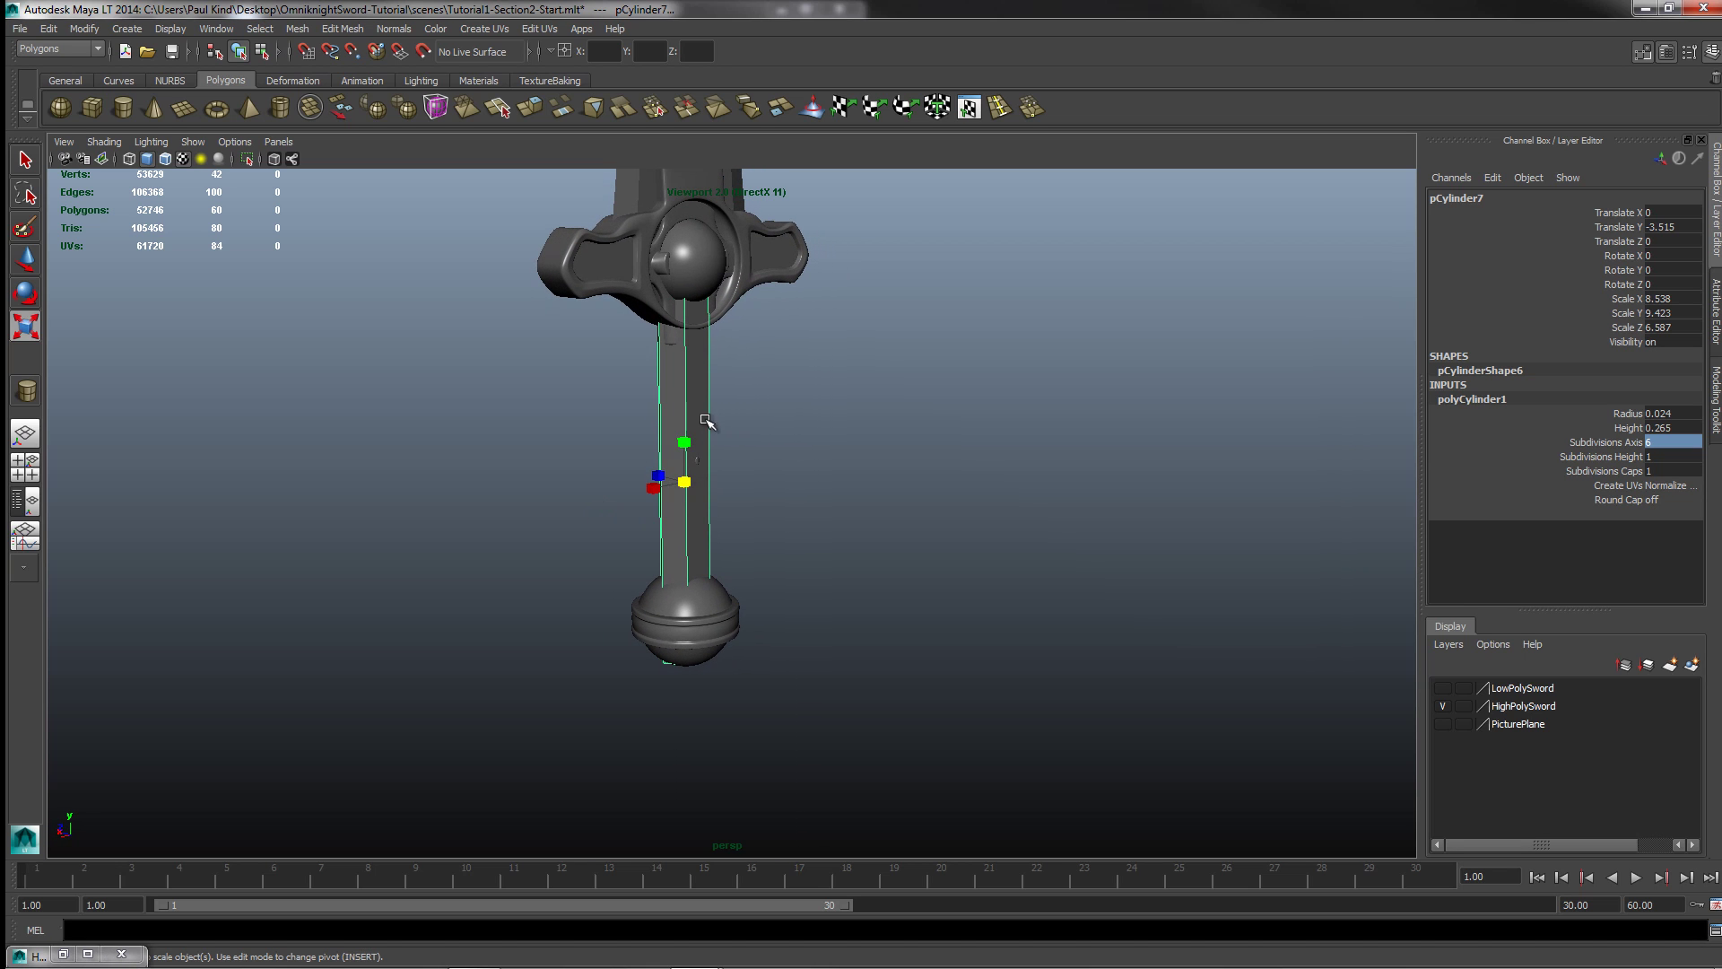
Step: Shorten the grip cylinder along its length to a Scale Y of about 8.131 so it fits between guard and pommel
drag(686, 444, 725, 495)
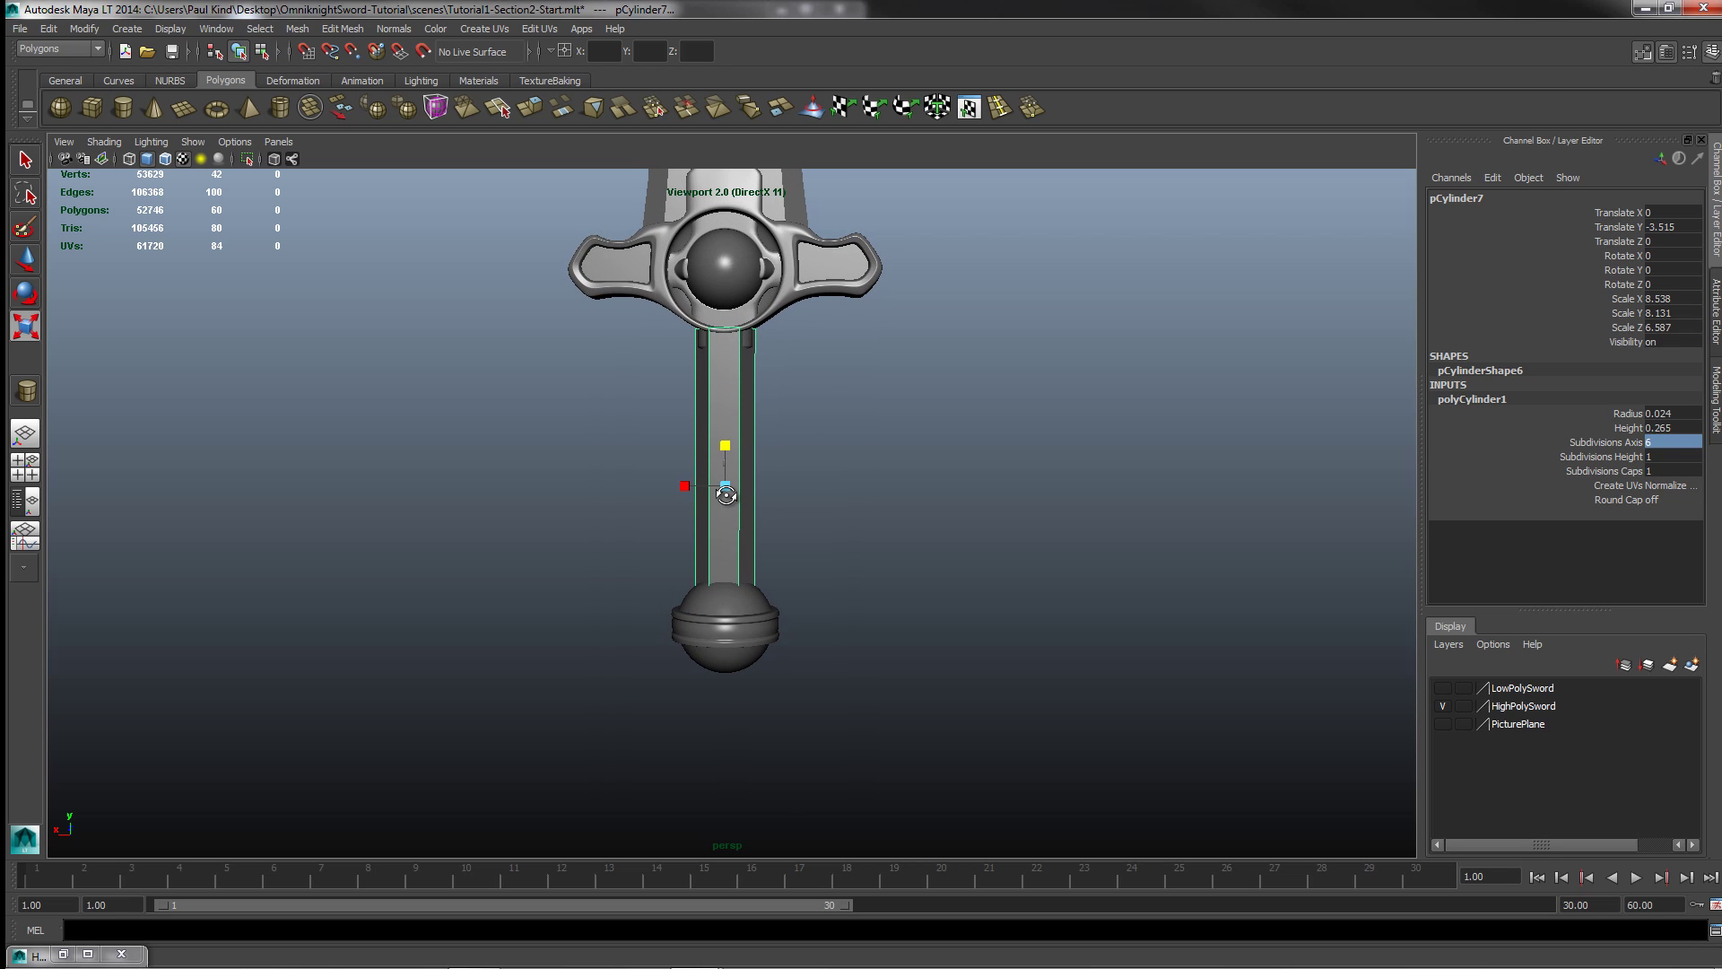
alt+middle_drag(792, 350, 953, 573)
alt+middle_drag(980, 646, 987, 407)
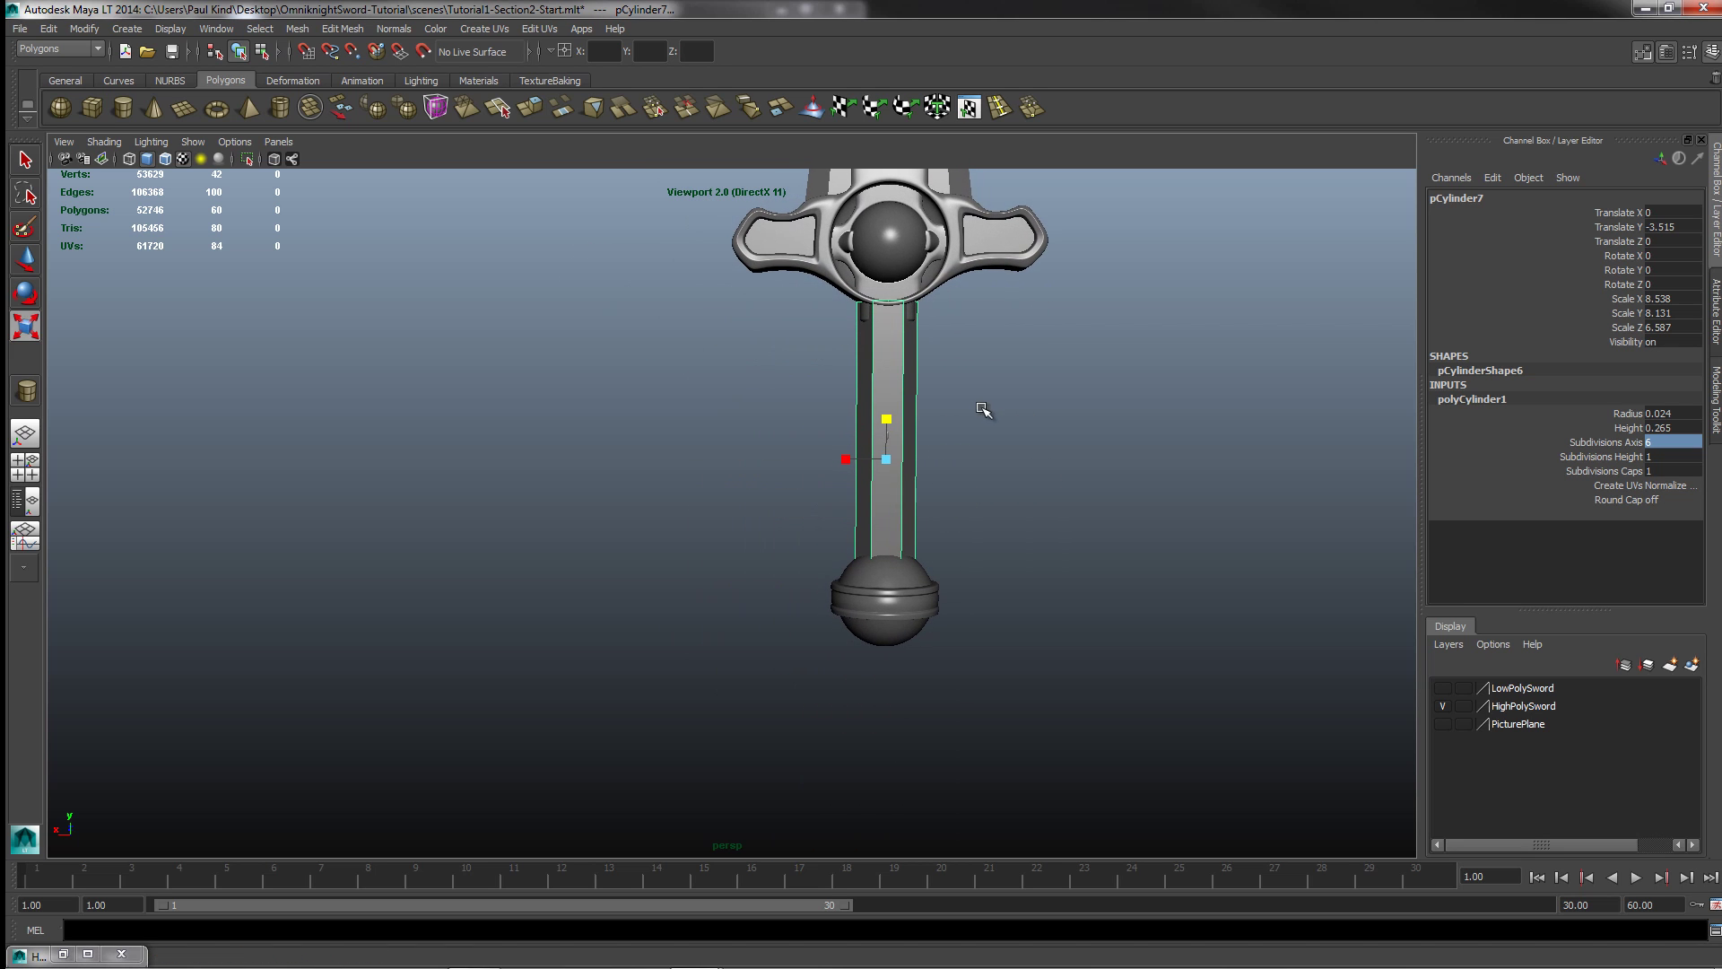
alt+drag(1019, 588, 998, 544)
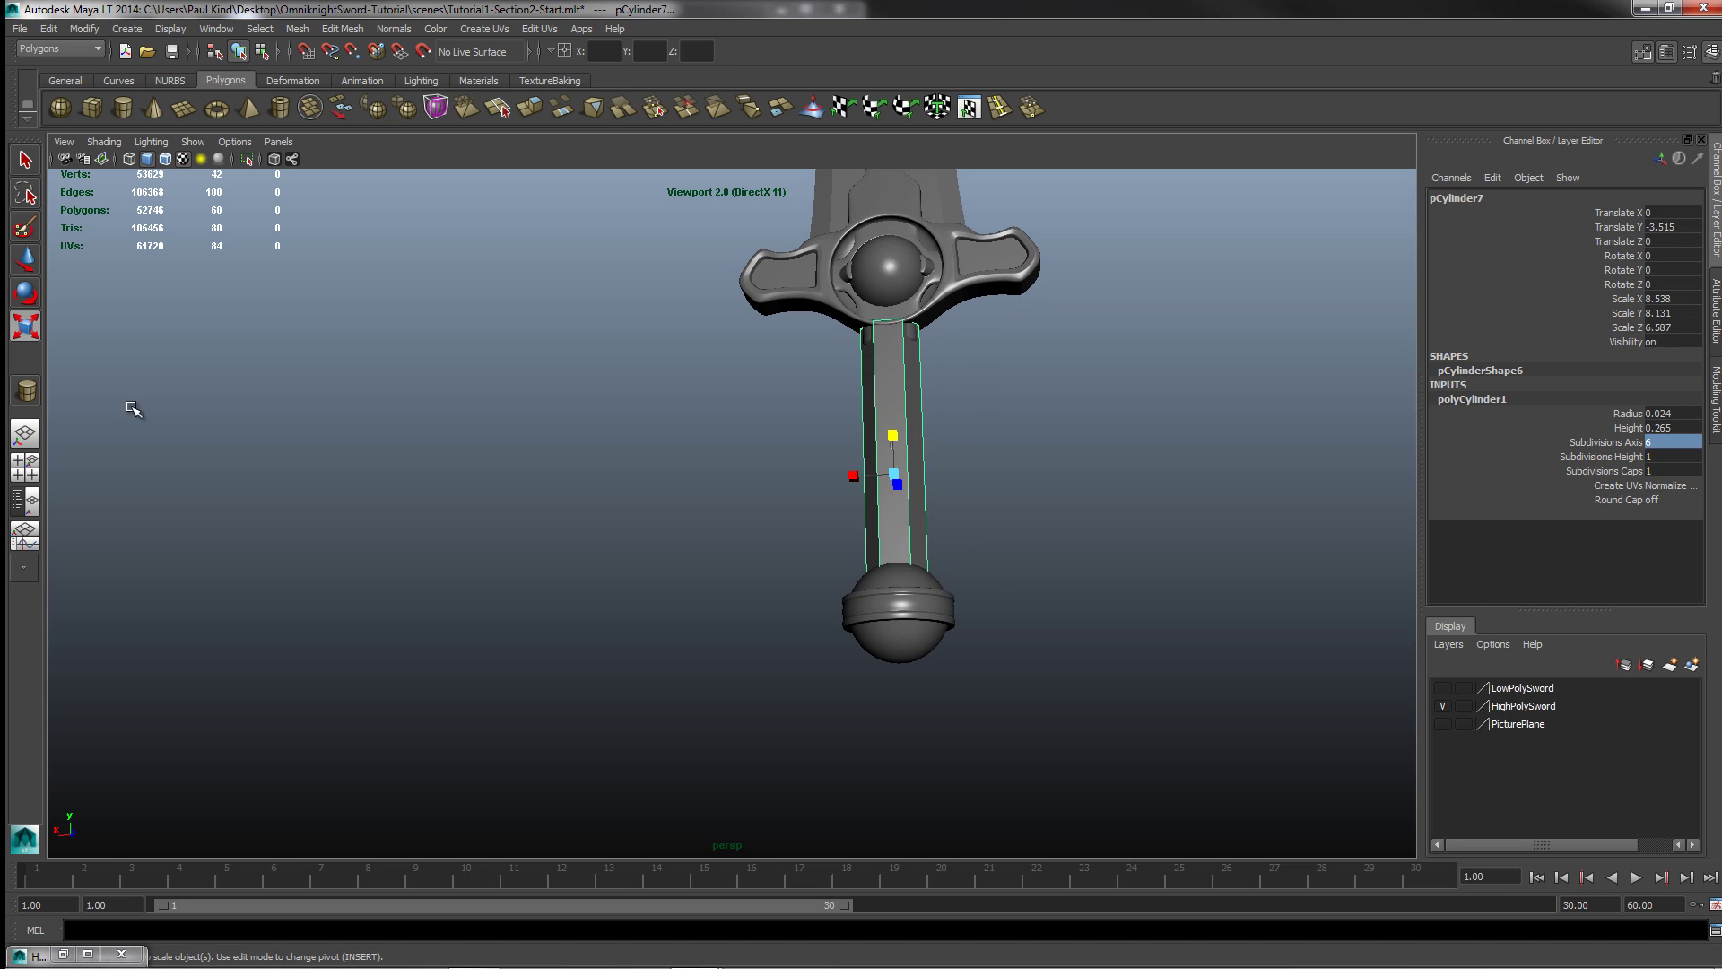
Step: Switch the grip cylinder to face selection and hide the HighPolySword layer to expose its end caps
right_drag(912, 504, 934, 665)
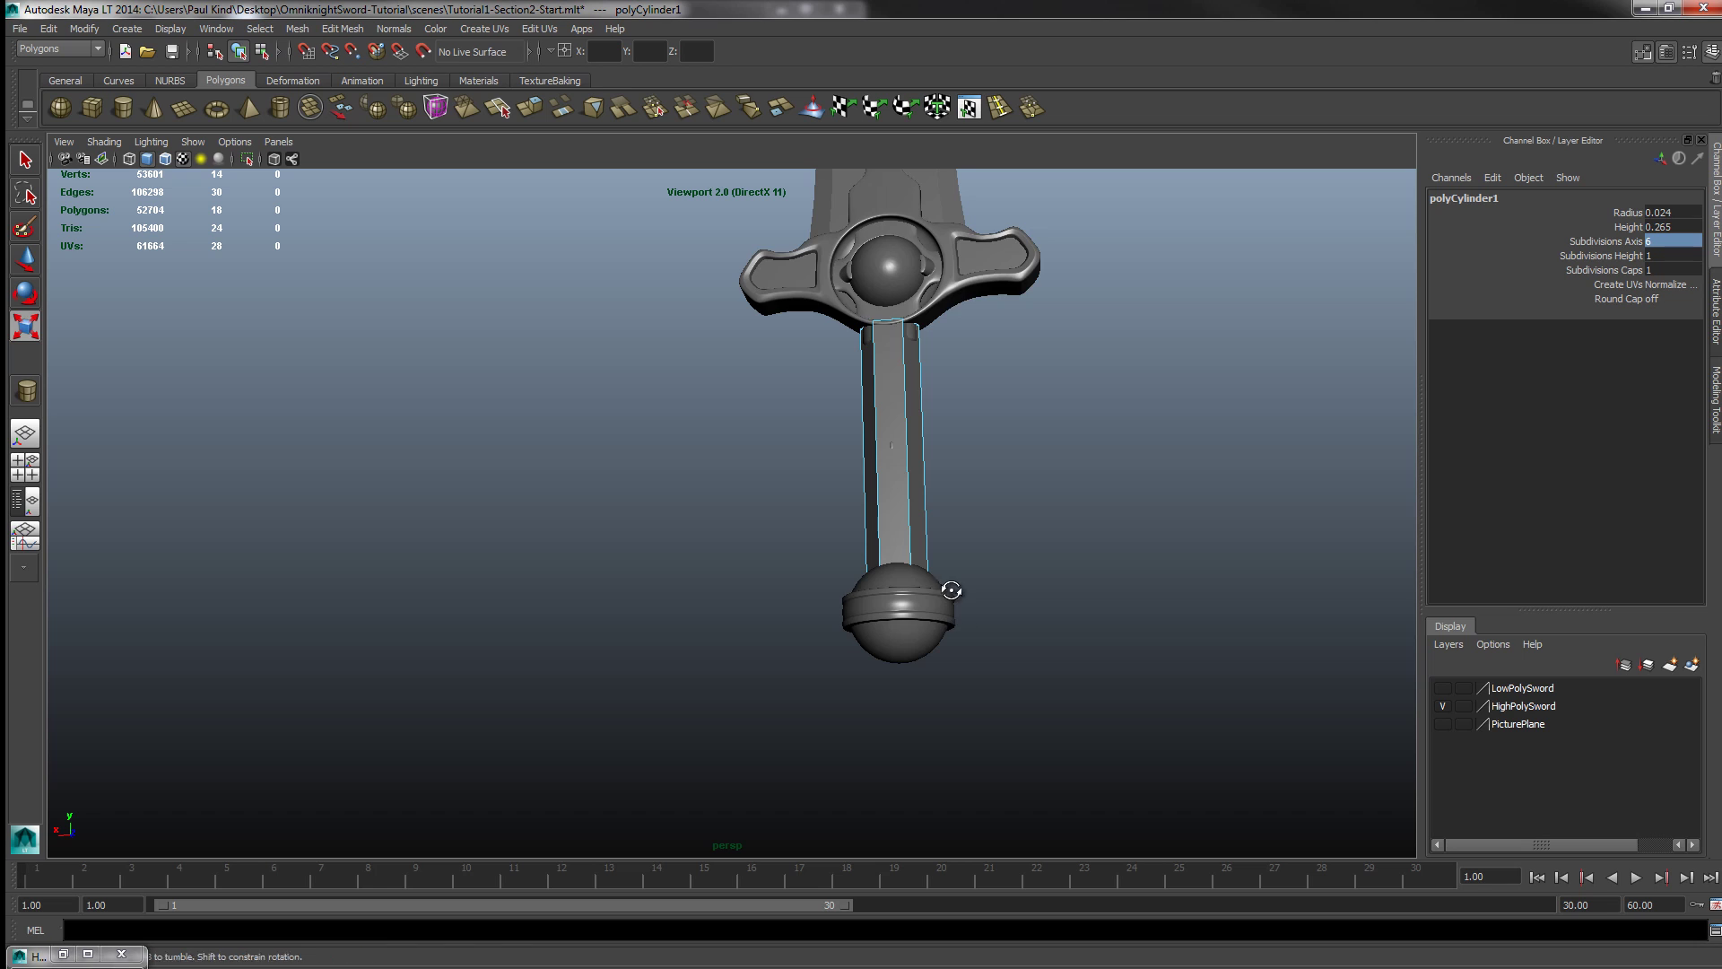
alt+drag(946, 590, 968, 599)
click(1441, 706)
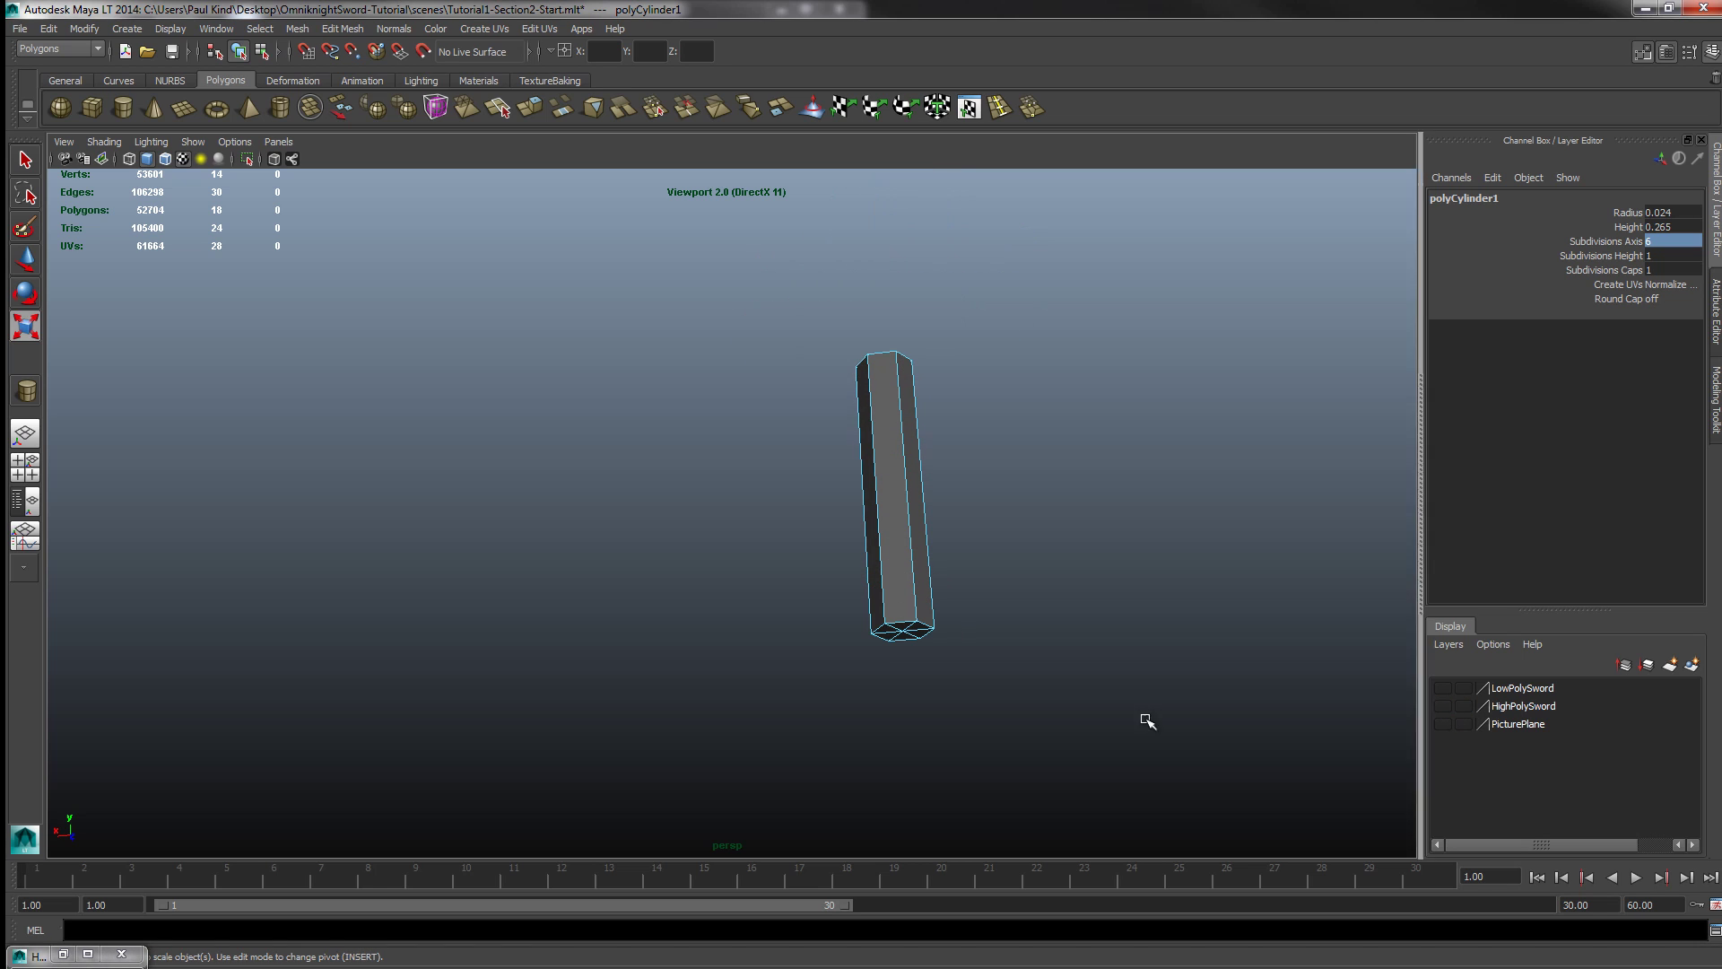
scroll(984, 665, up, 2)
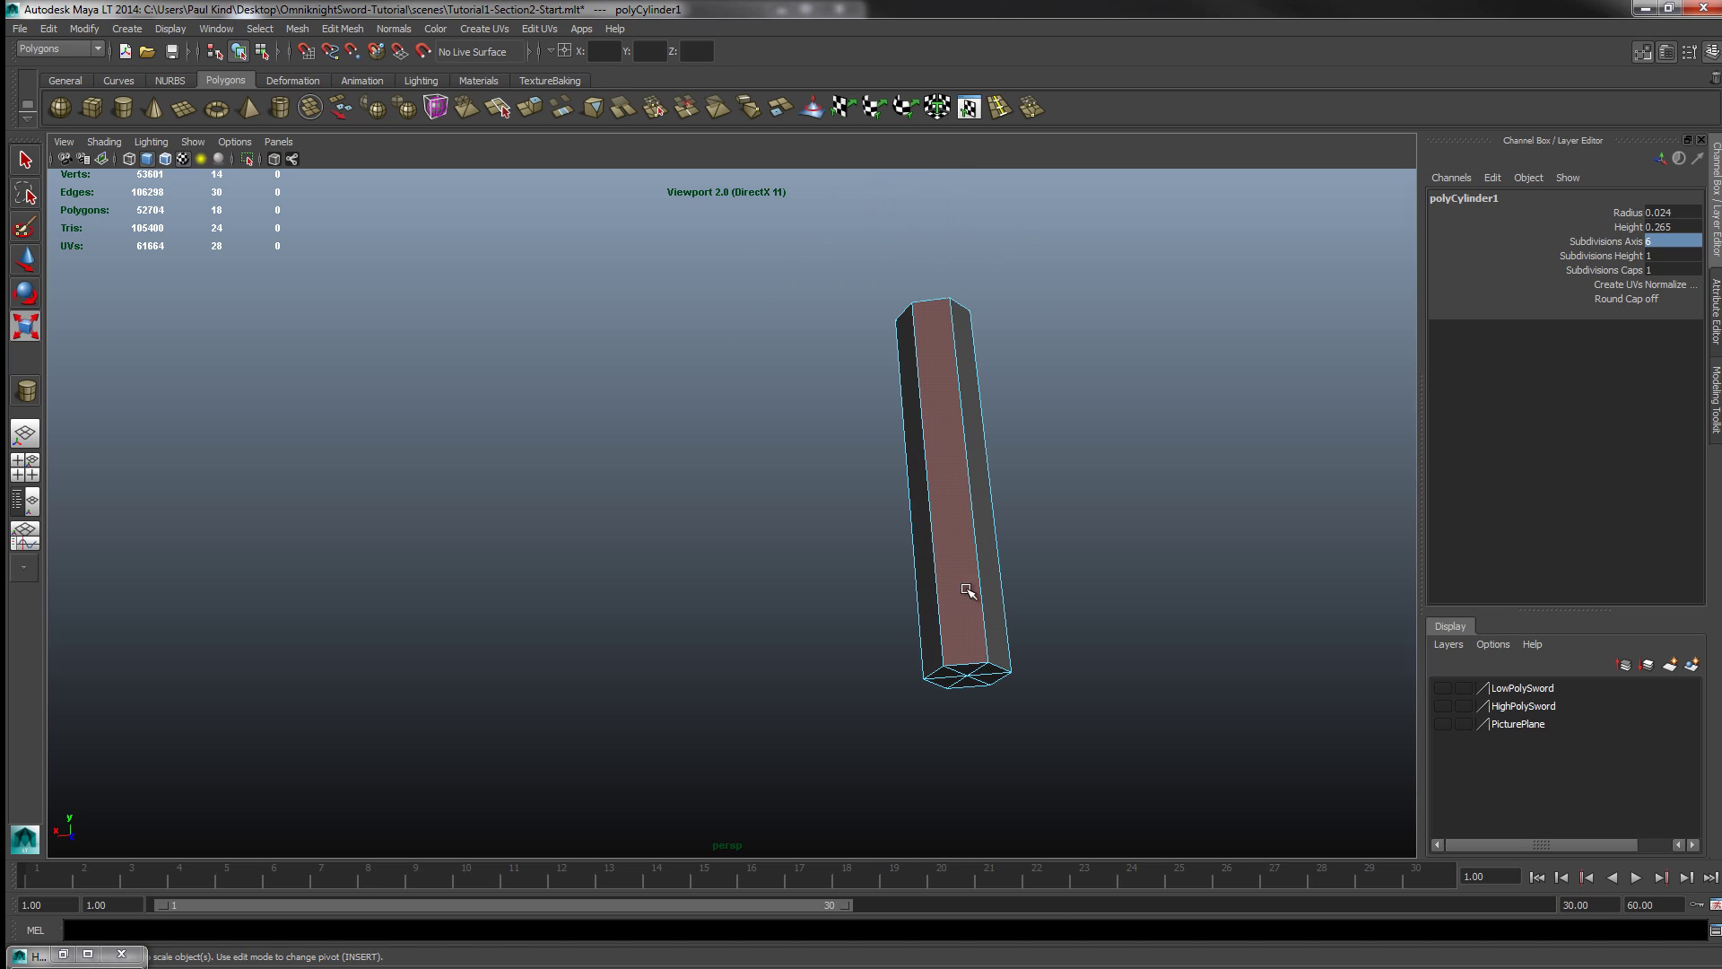
Step: Return the grip cylinder to object selection and set its Subdivisions Caps to 0
right_drag(968, 591, 1039, 572)
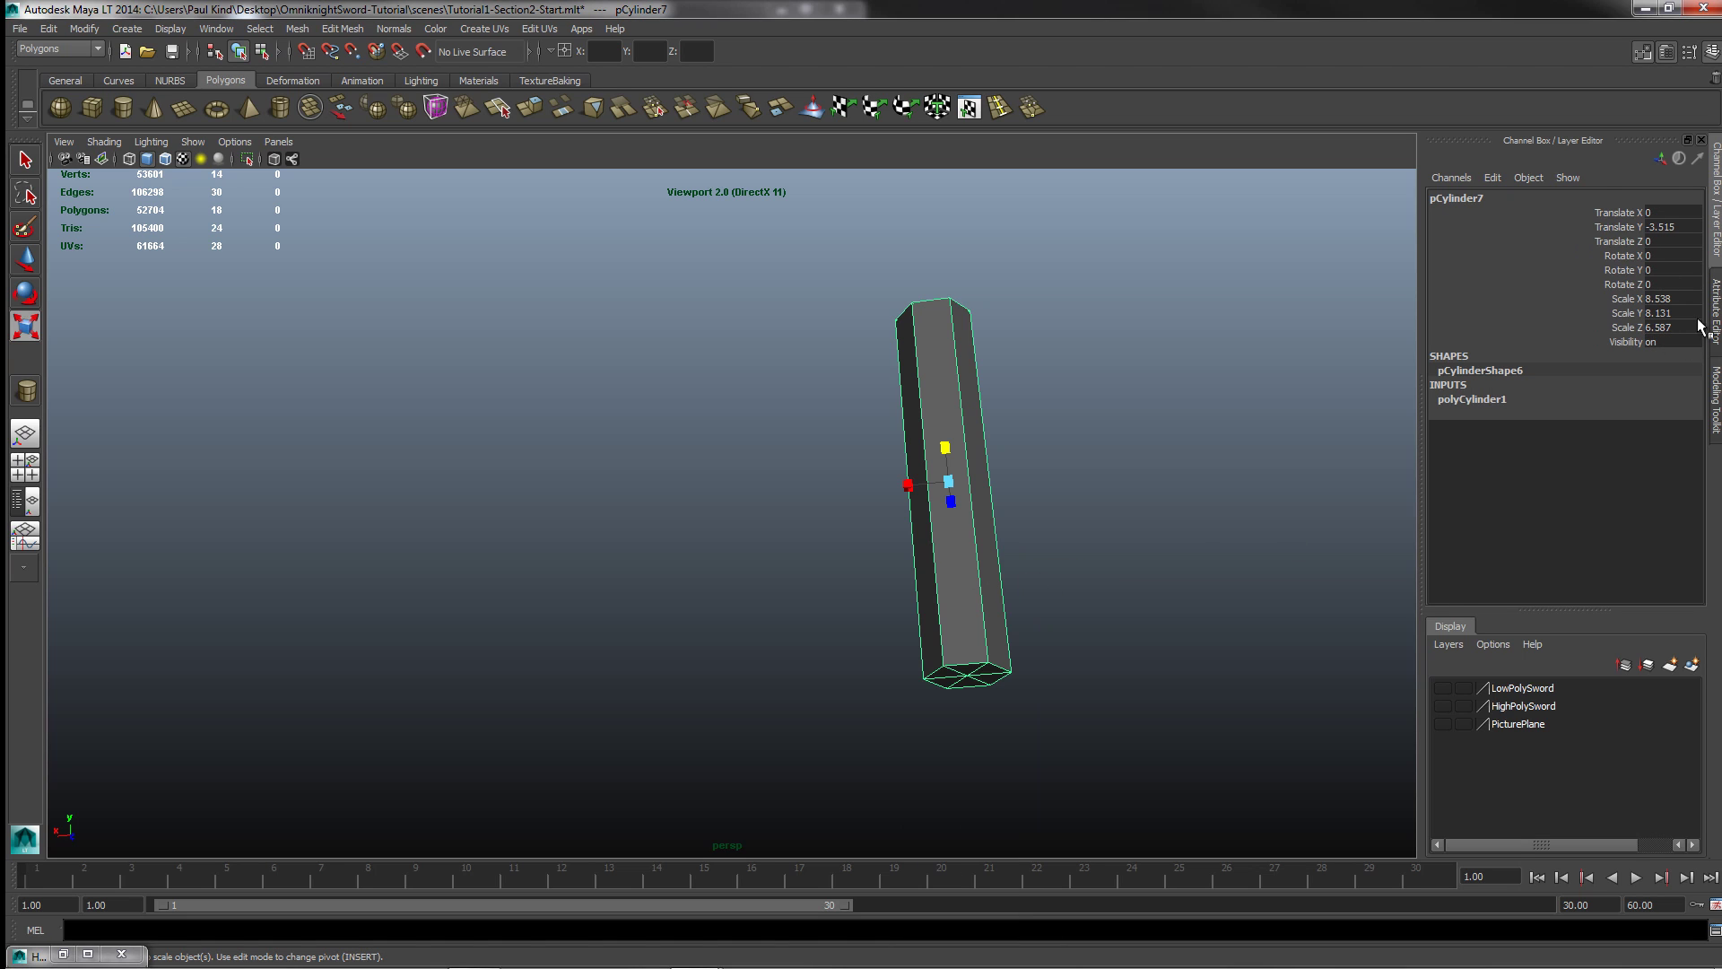
click(1480, 400)
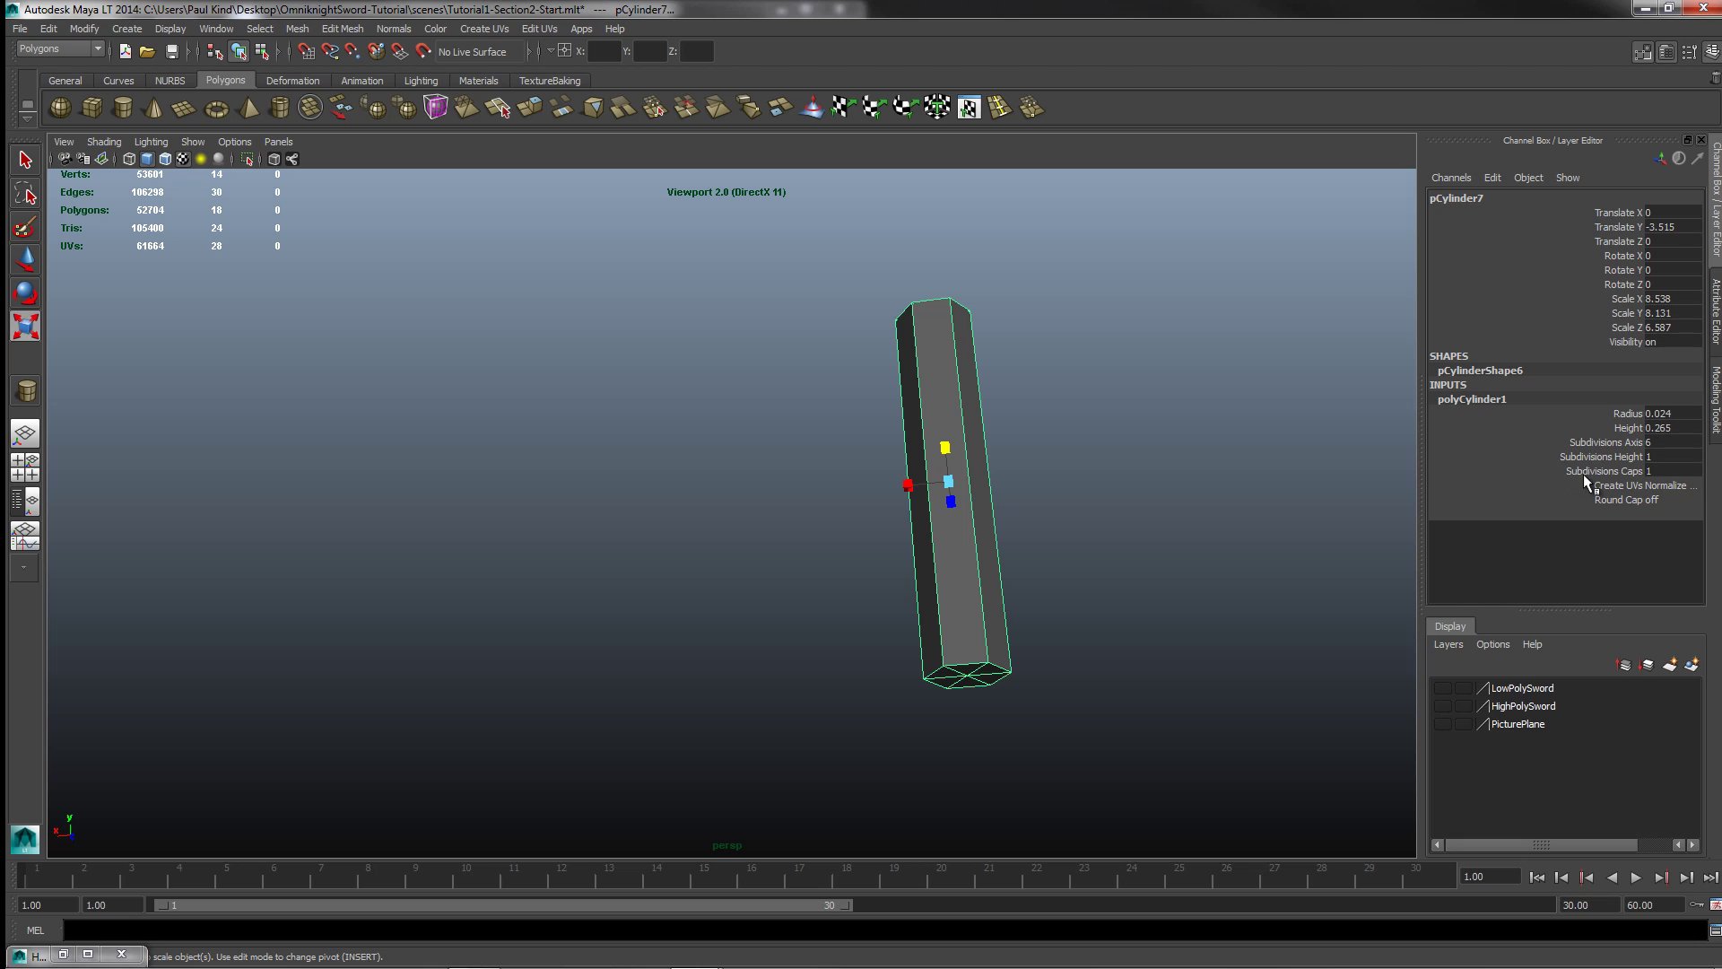
double_click(1685, 472)
text(0)
key(Return)
Step: Select the cap face at the pommel end of the grip cylinder in face selection mode
click(962, 686)
right_drag(996, 662, 994, 638)
click(977, 681)
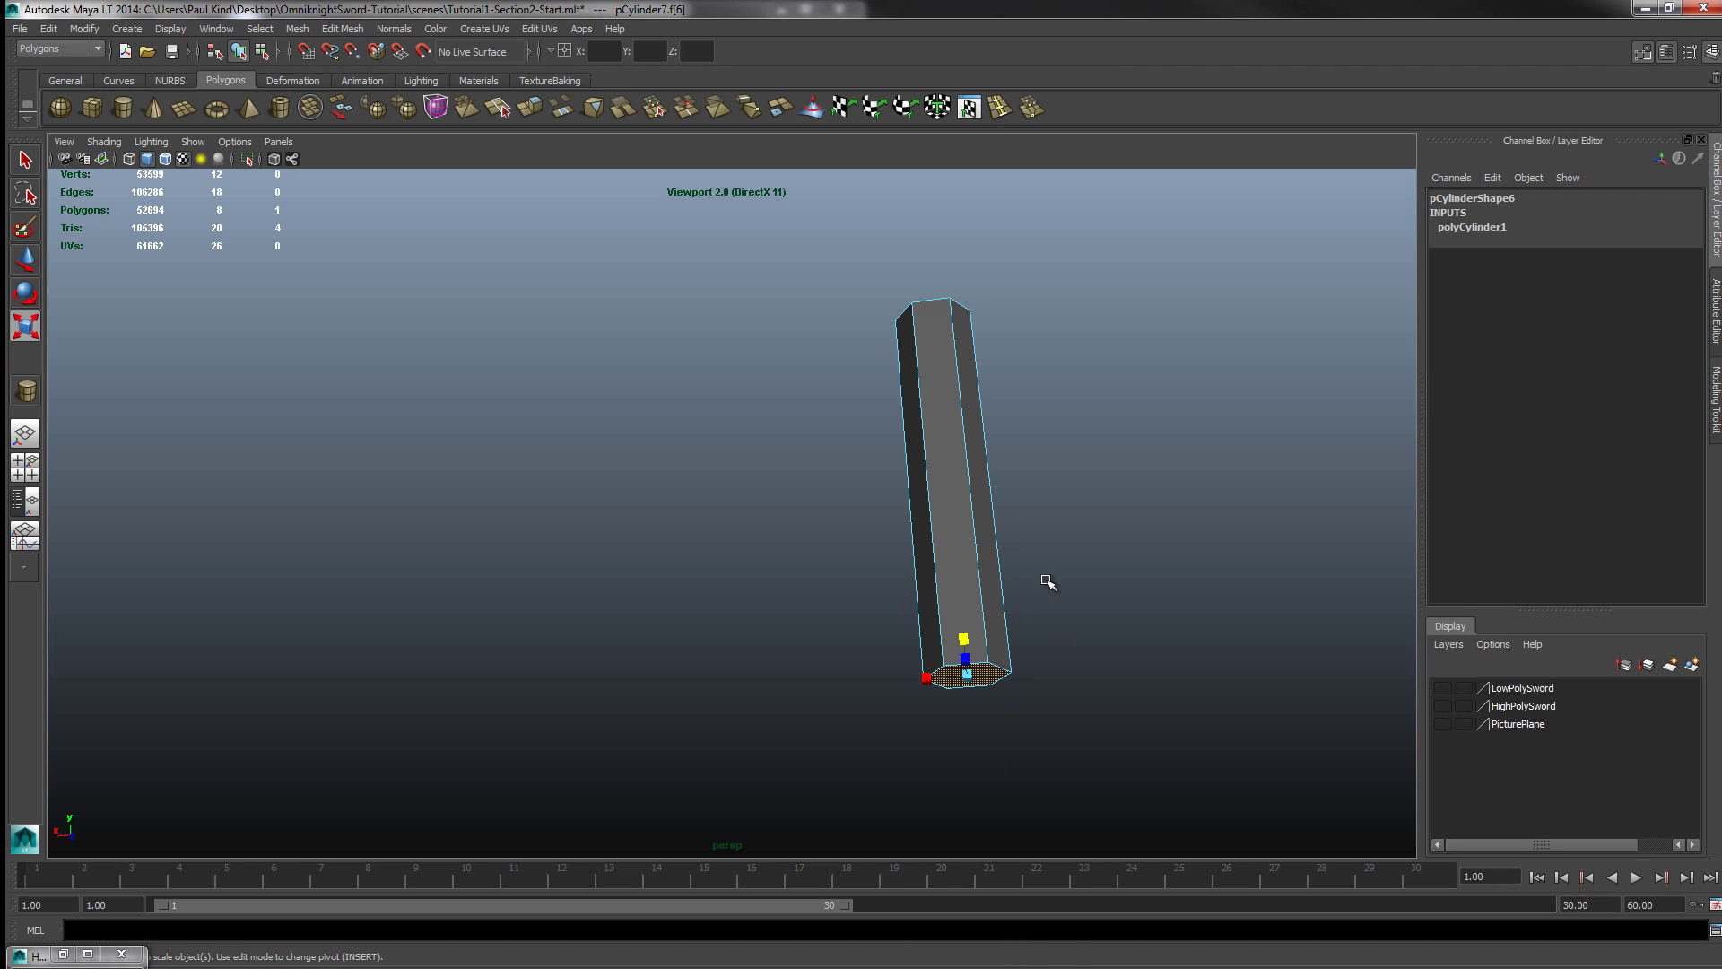
alt+drag(1046, 580, 965, 375)
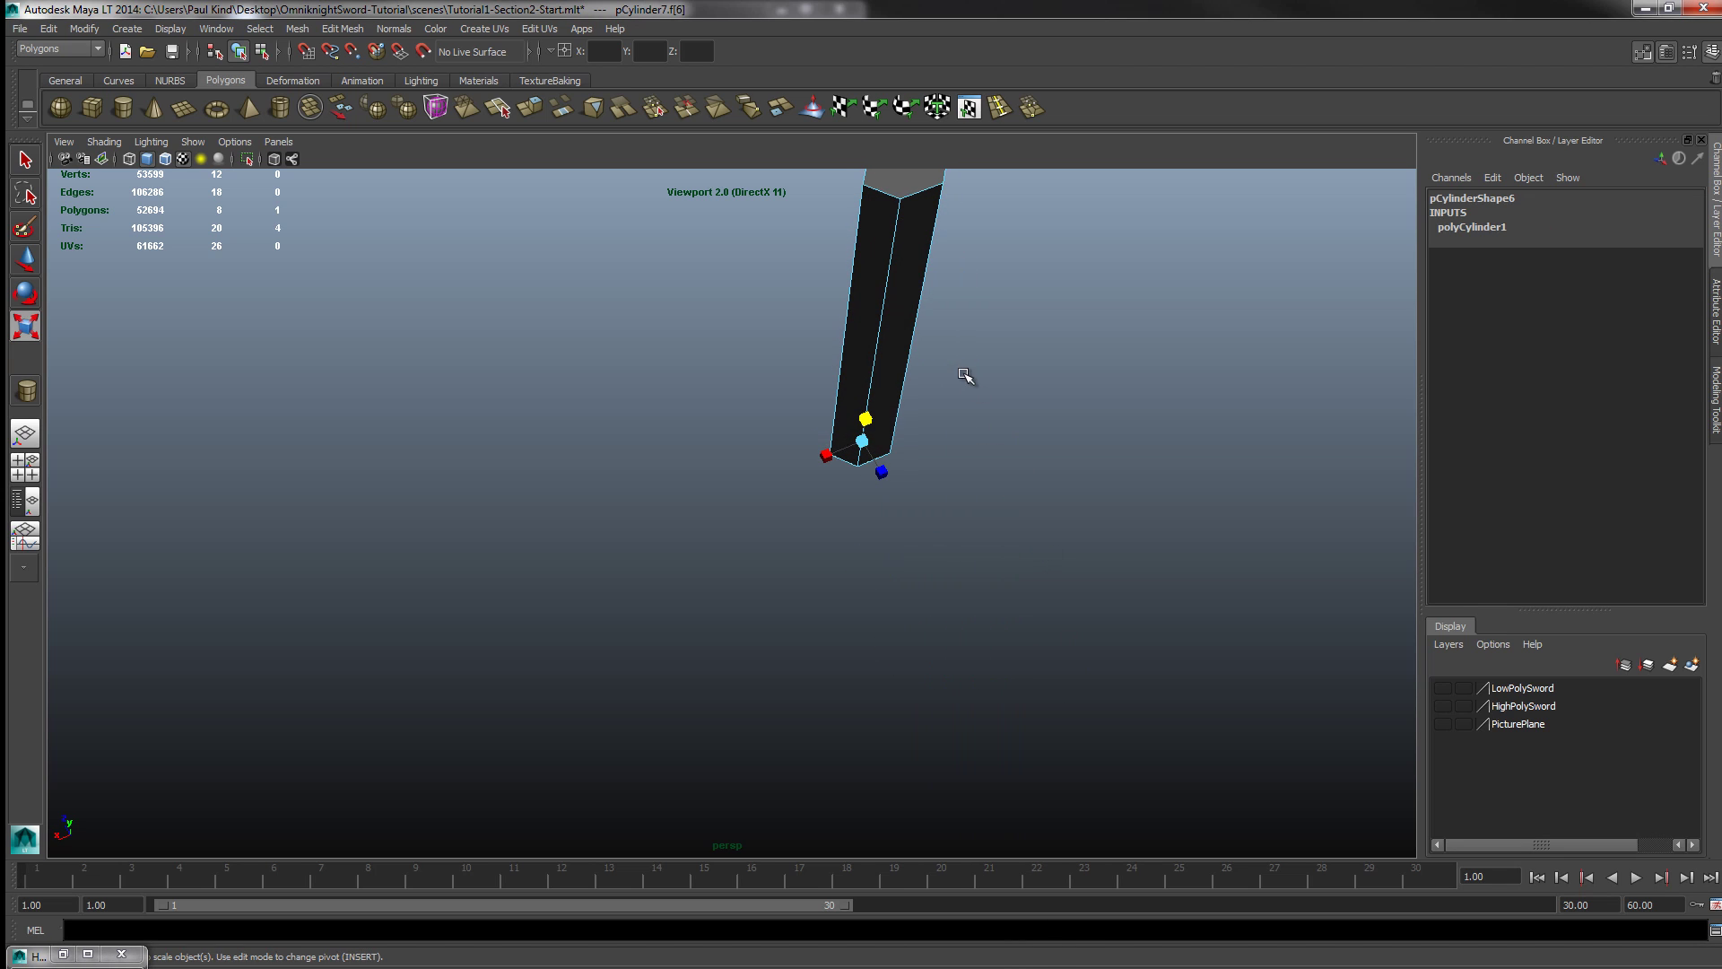
Step: Delete the two end cap faces of the hexagonal grip cylinder, leaving it open at both ends
shift+click(901, 188)
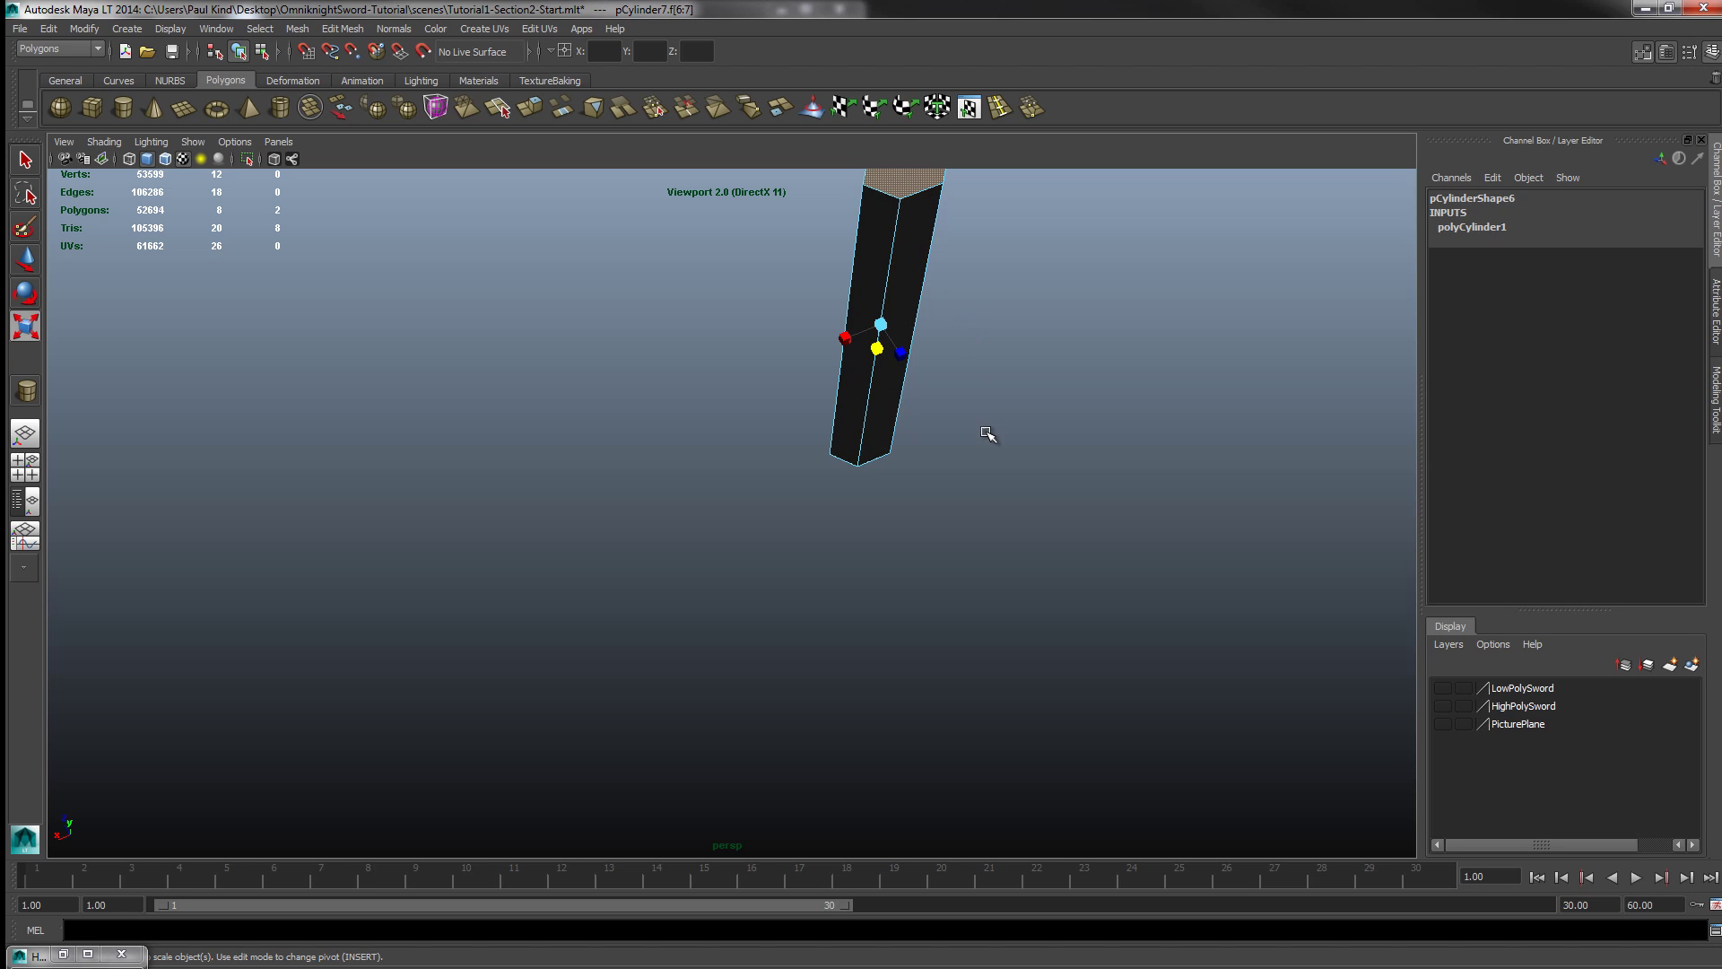
key(Delete)
alt+drag(904, 573, 965, 446)
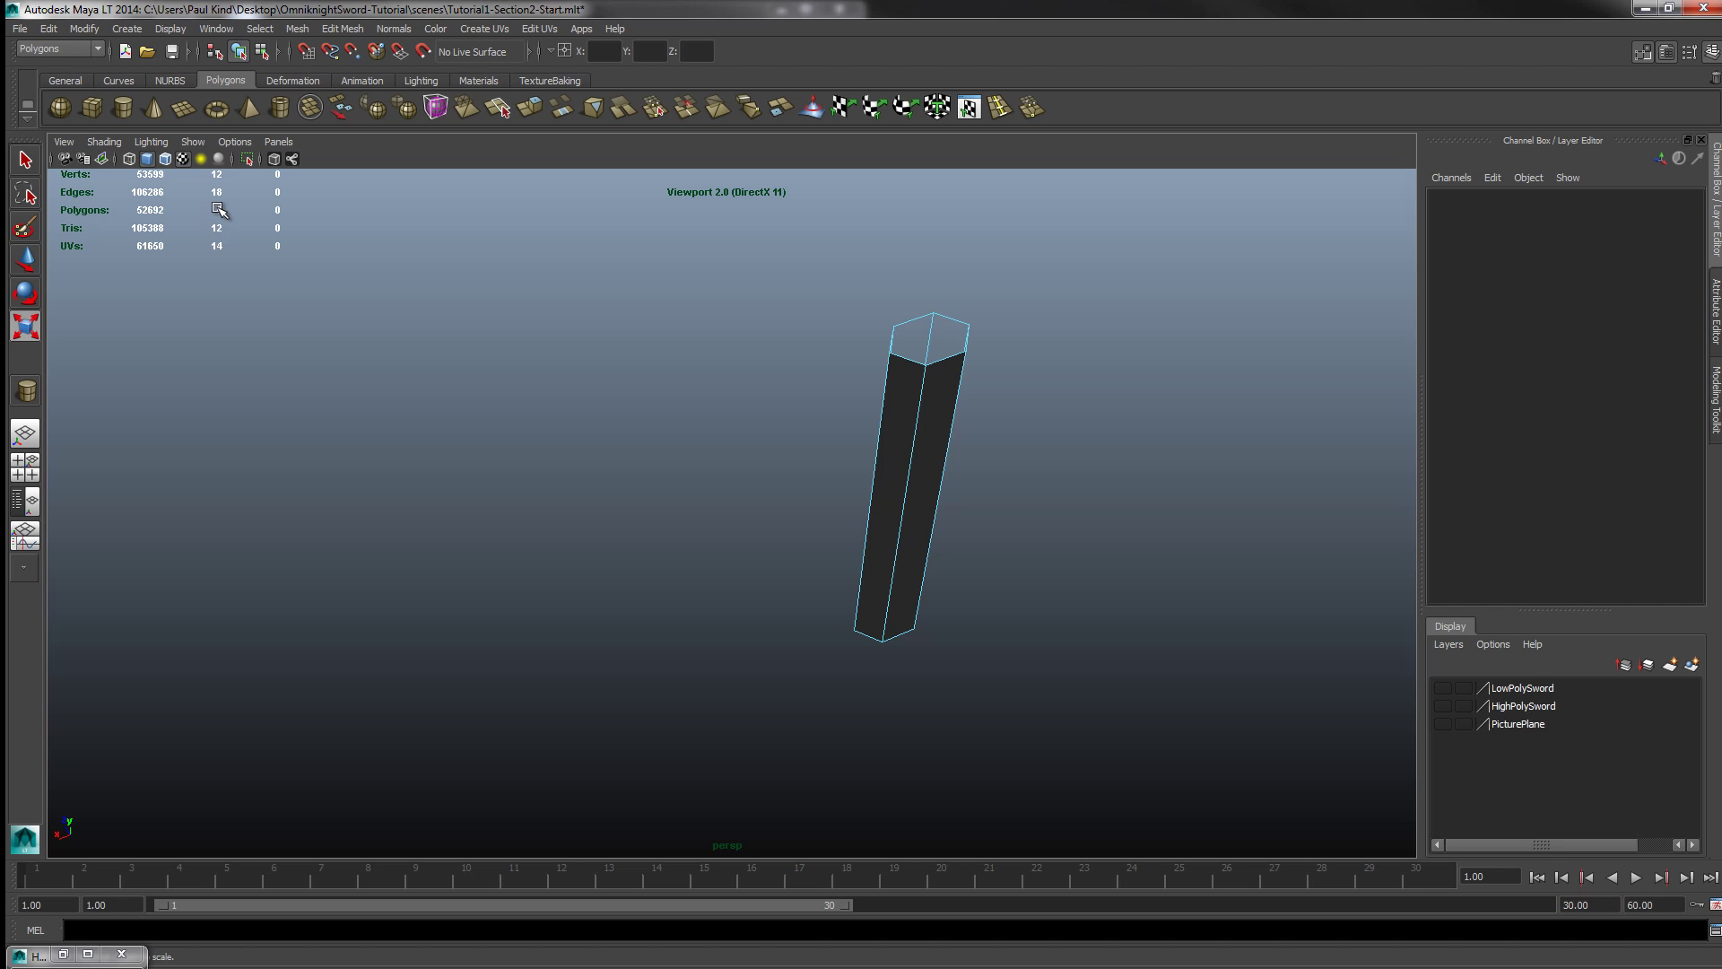
click(913, 516)
alt+drag(915, 511, 853, 469)
click(1256, 475)
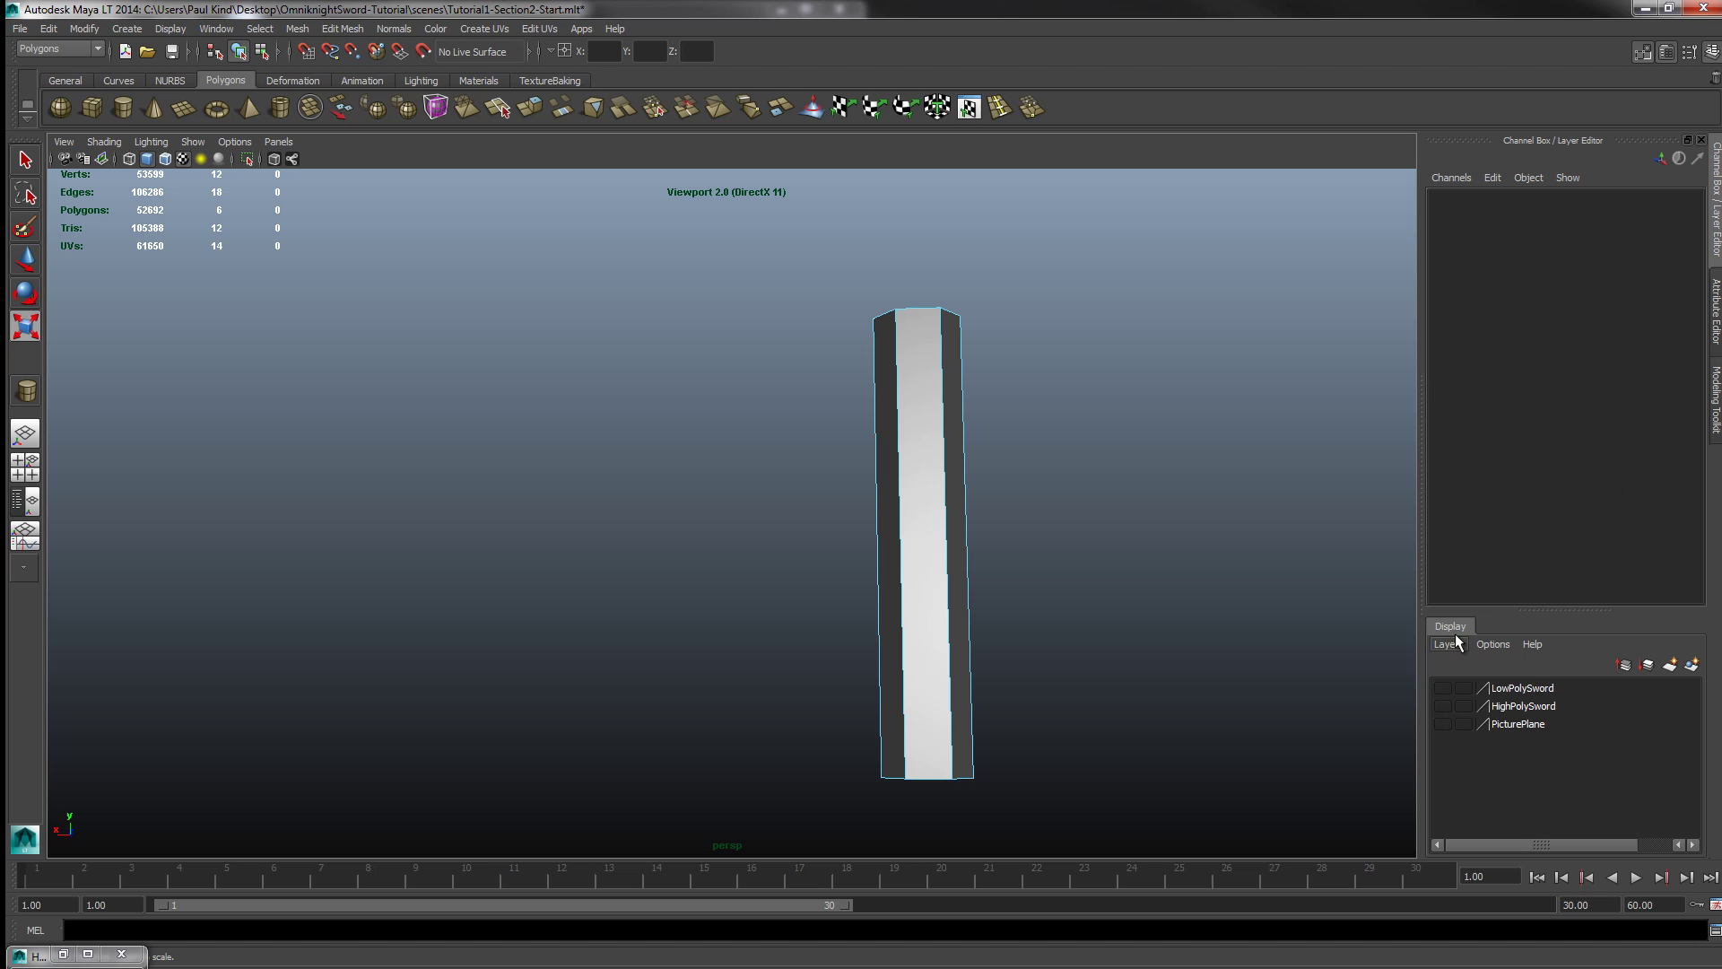
Step: Show the HighPolySword layer and set it to template display as a reference for the grip
click(1444, 705)
click(1444, 705)
click(1444, 705)
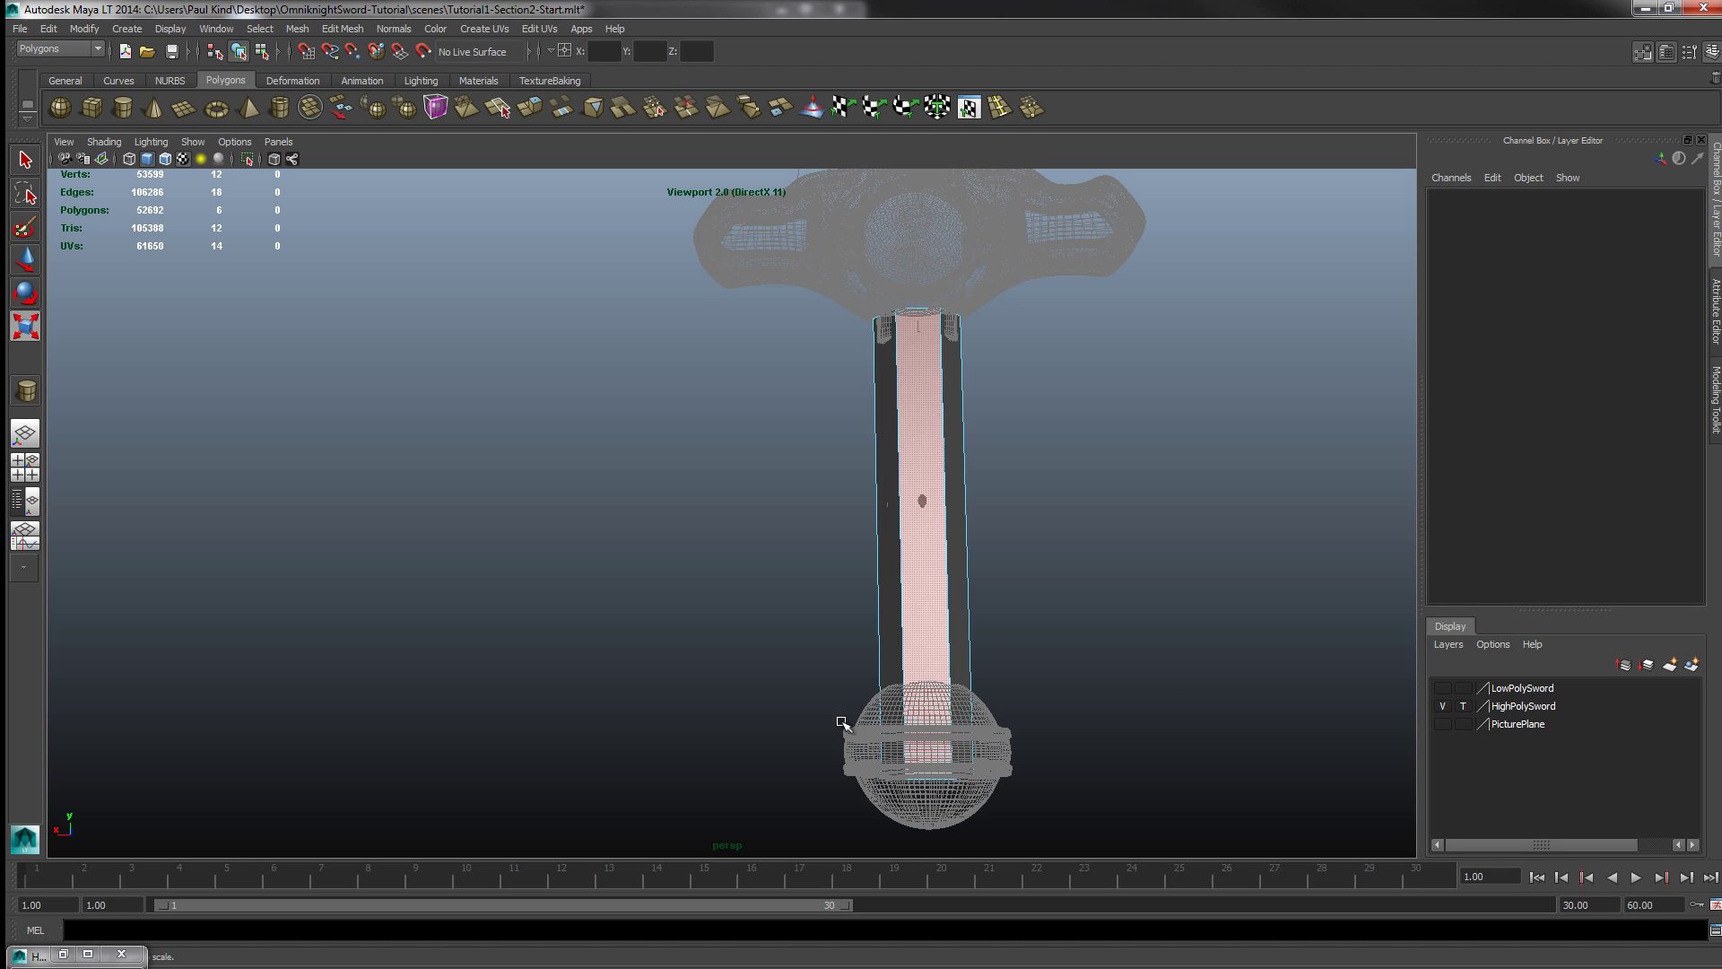
Step: Move the grip's lower edge loop up to the top of the high-poly pommel sphere
alt+middle_drag(992, 685, 984, 596)
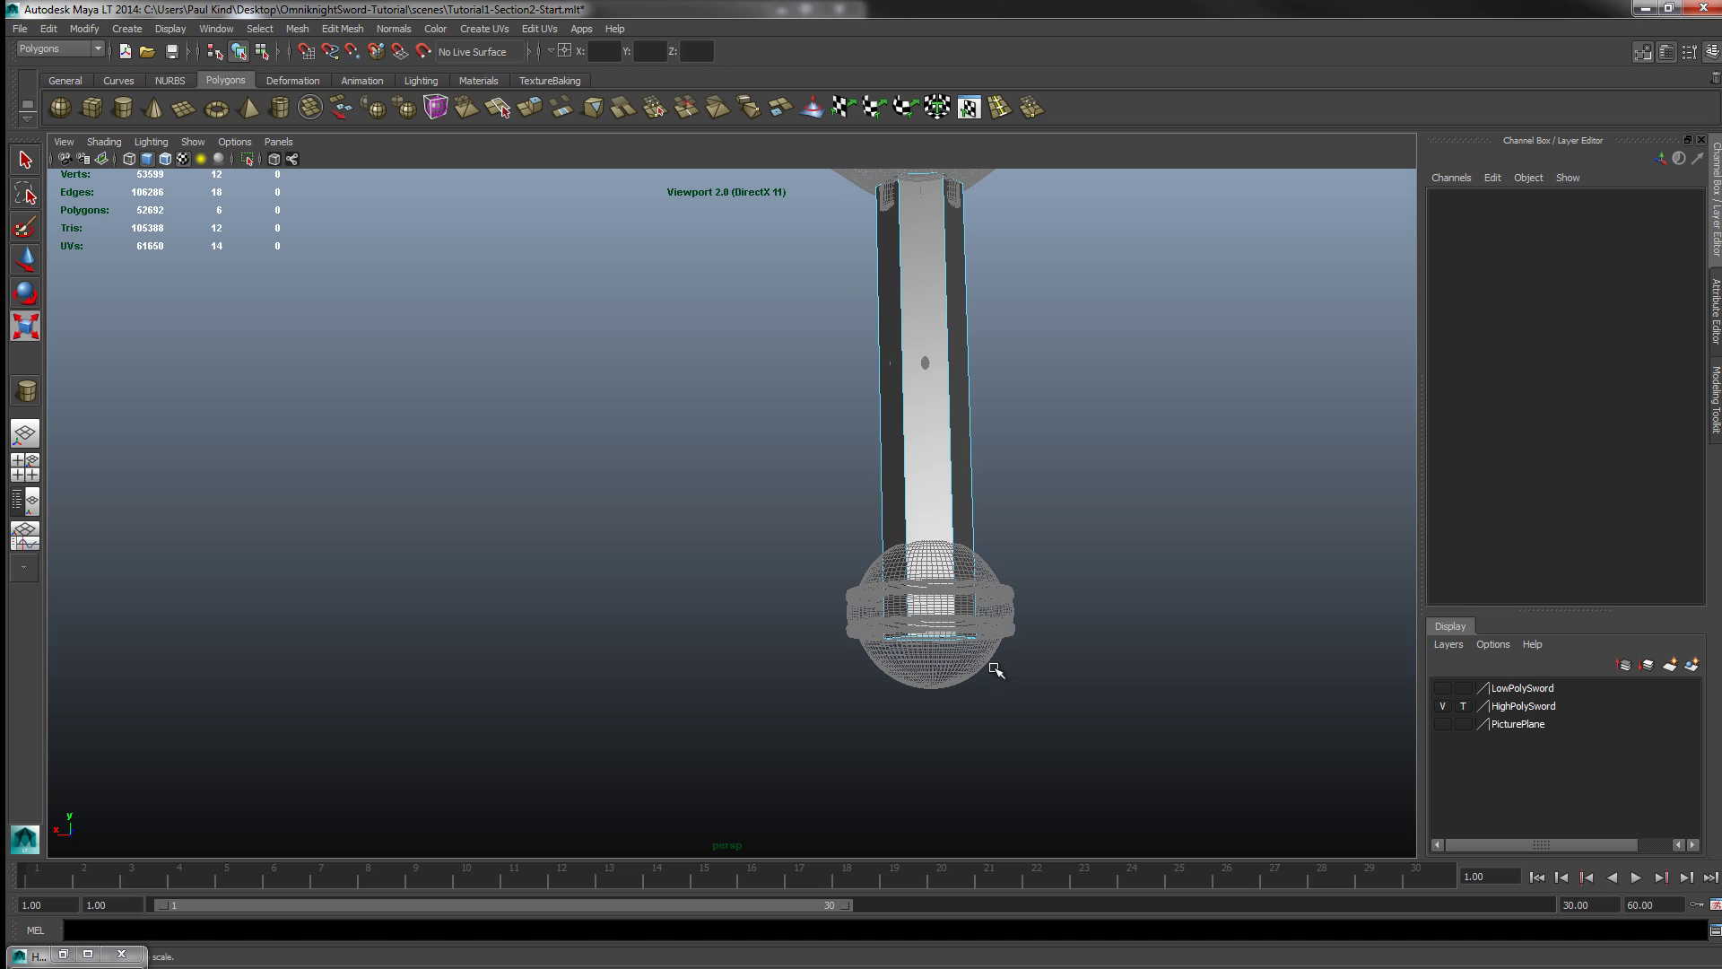
alt+right_drag(933, 679, 1103, 549)
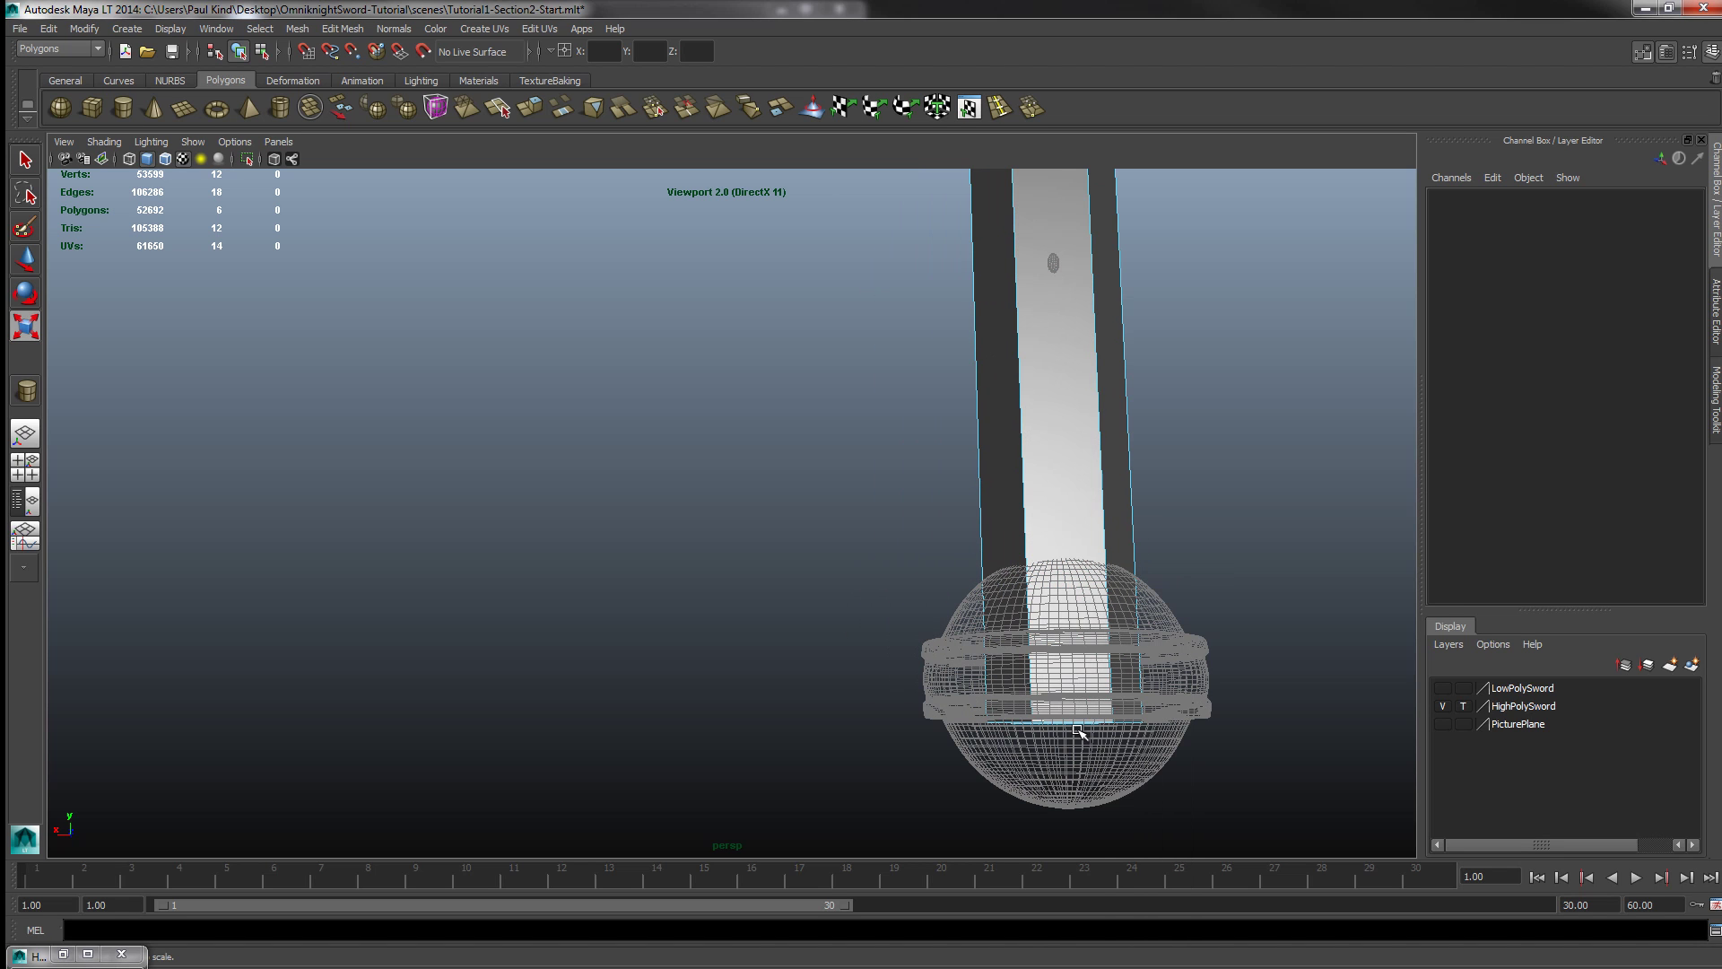
double_click(1078, 723)
alt+drag(377, 467, 277, 402)
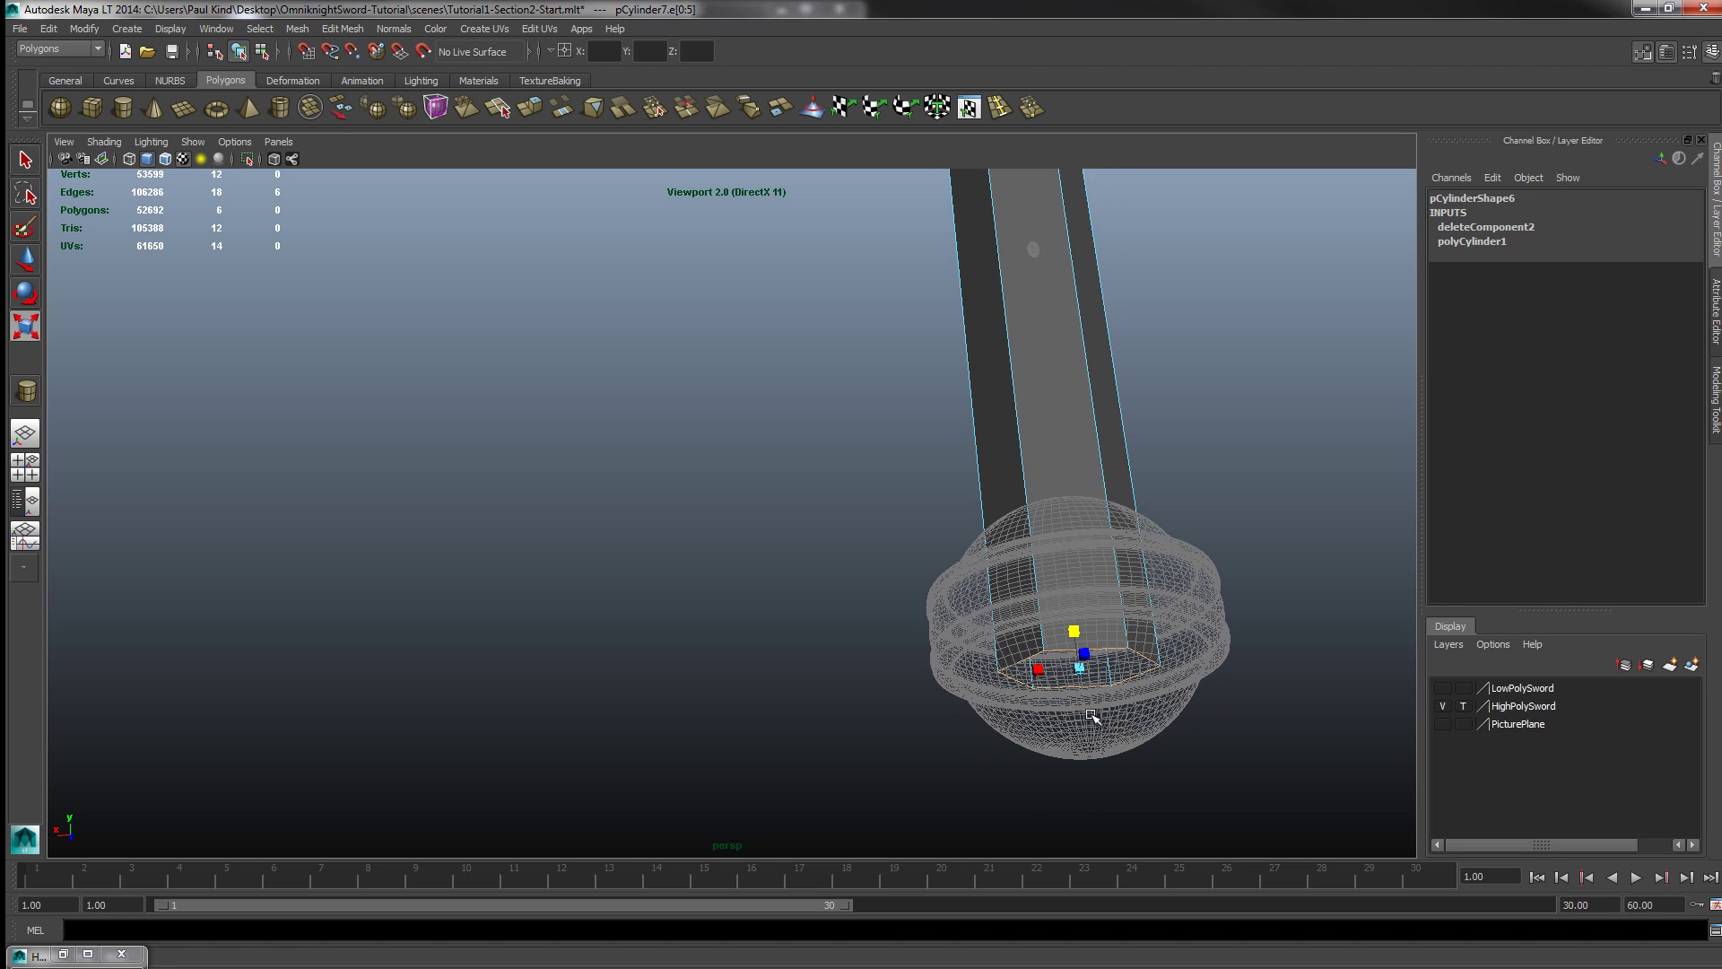
click(25, 260)
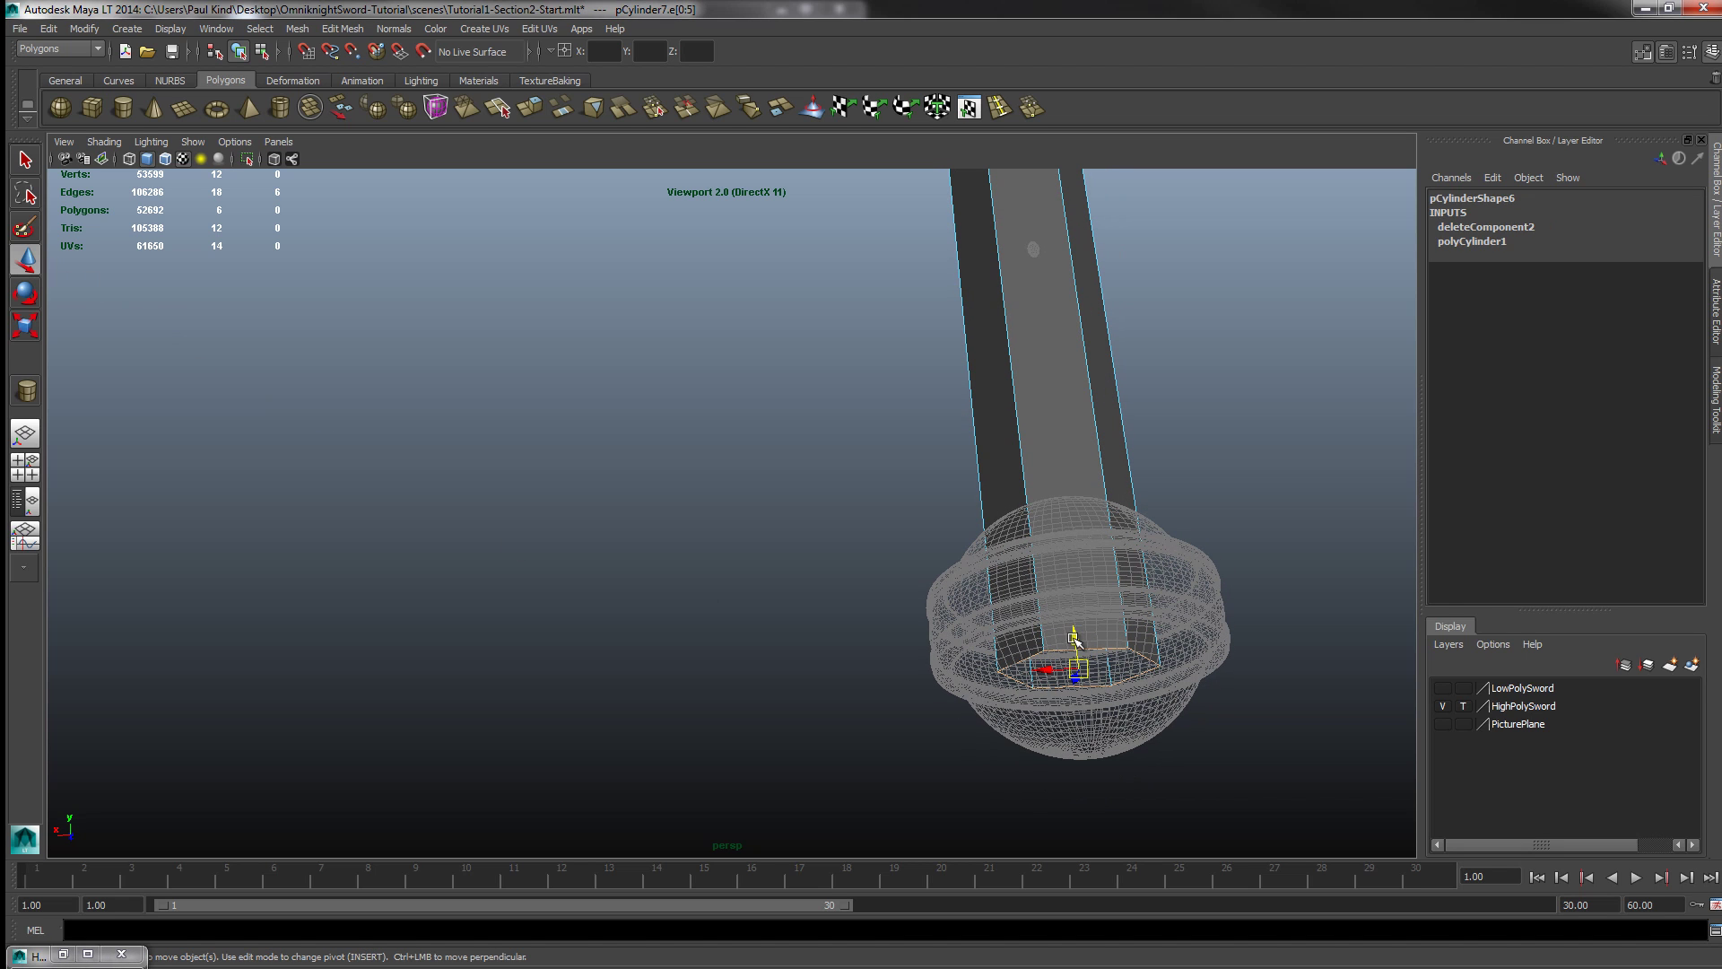
drag(1076, 630, 1073, 484)
alt+drag(1070, 363, 1137, 397)
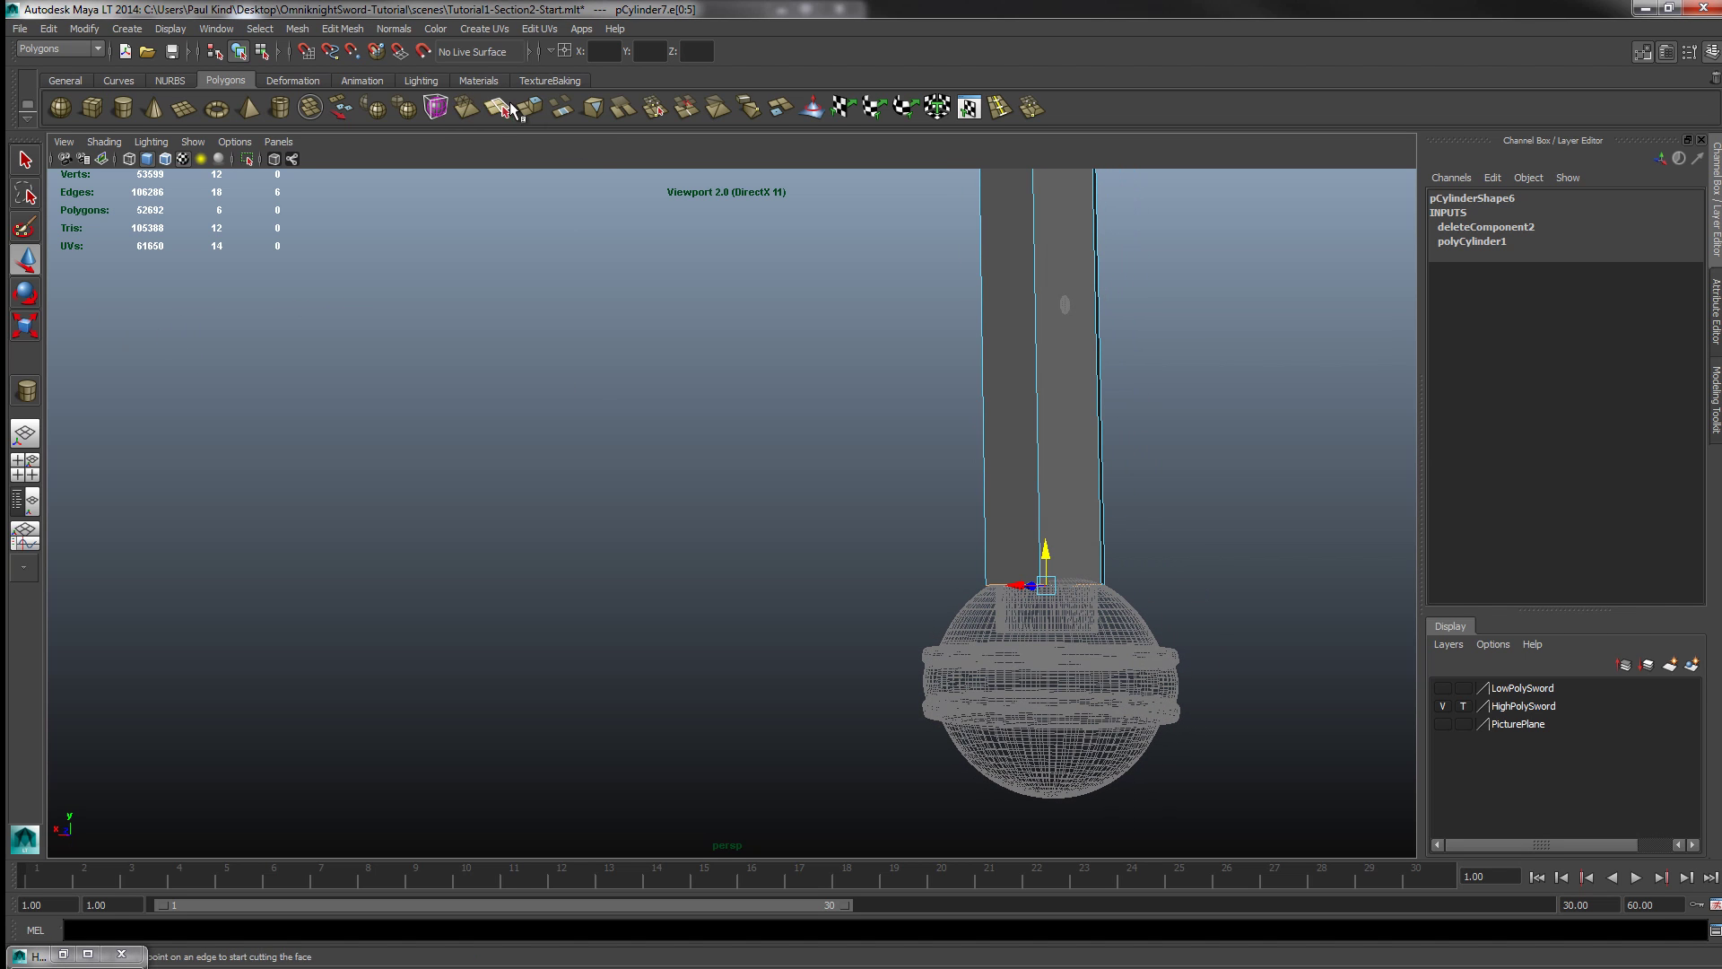
Step: Extrude the grip's lower edge loop down to the pommel's upper ring and scale it outward beyond the sphere
click(529, 109)
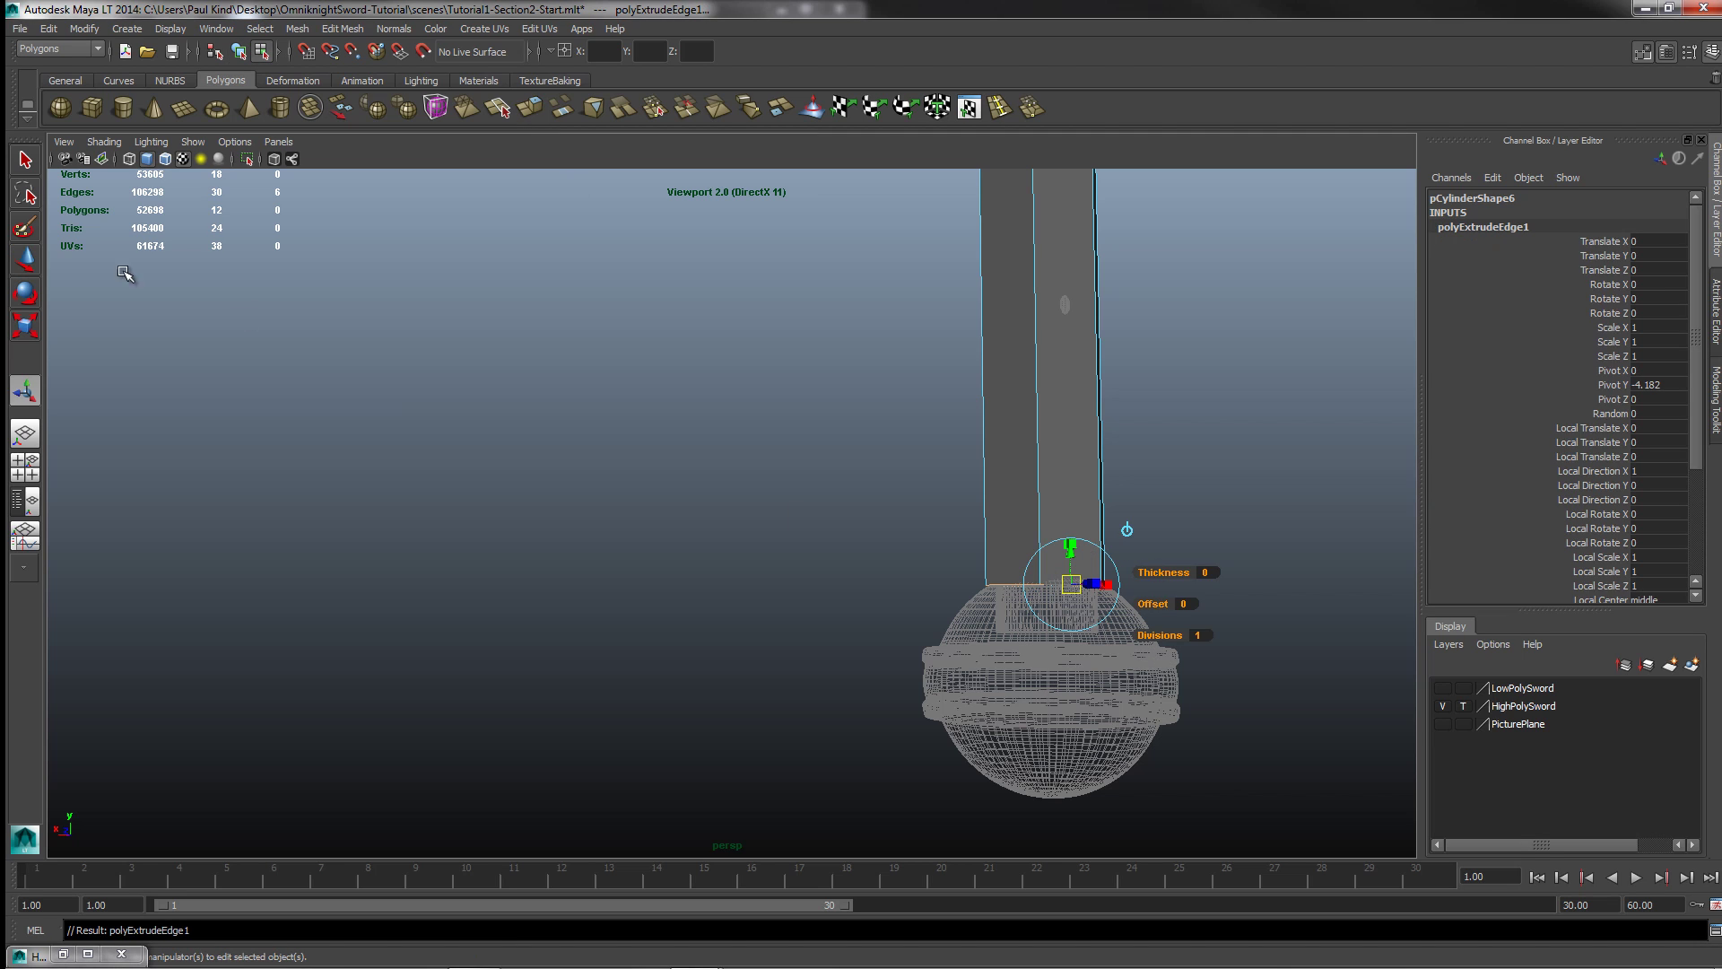
click(31, 267)
drag(1043, 547, 963, 632)
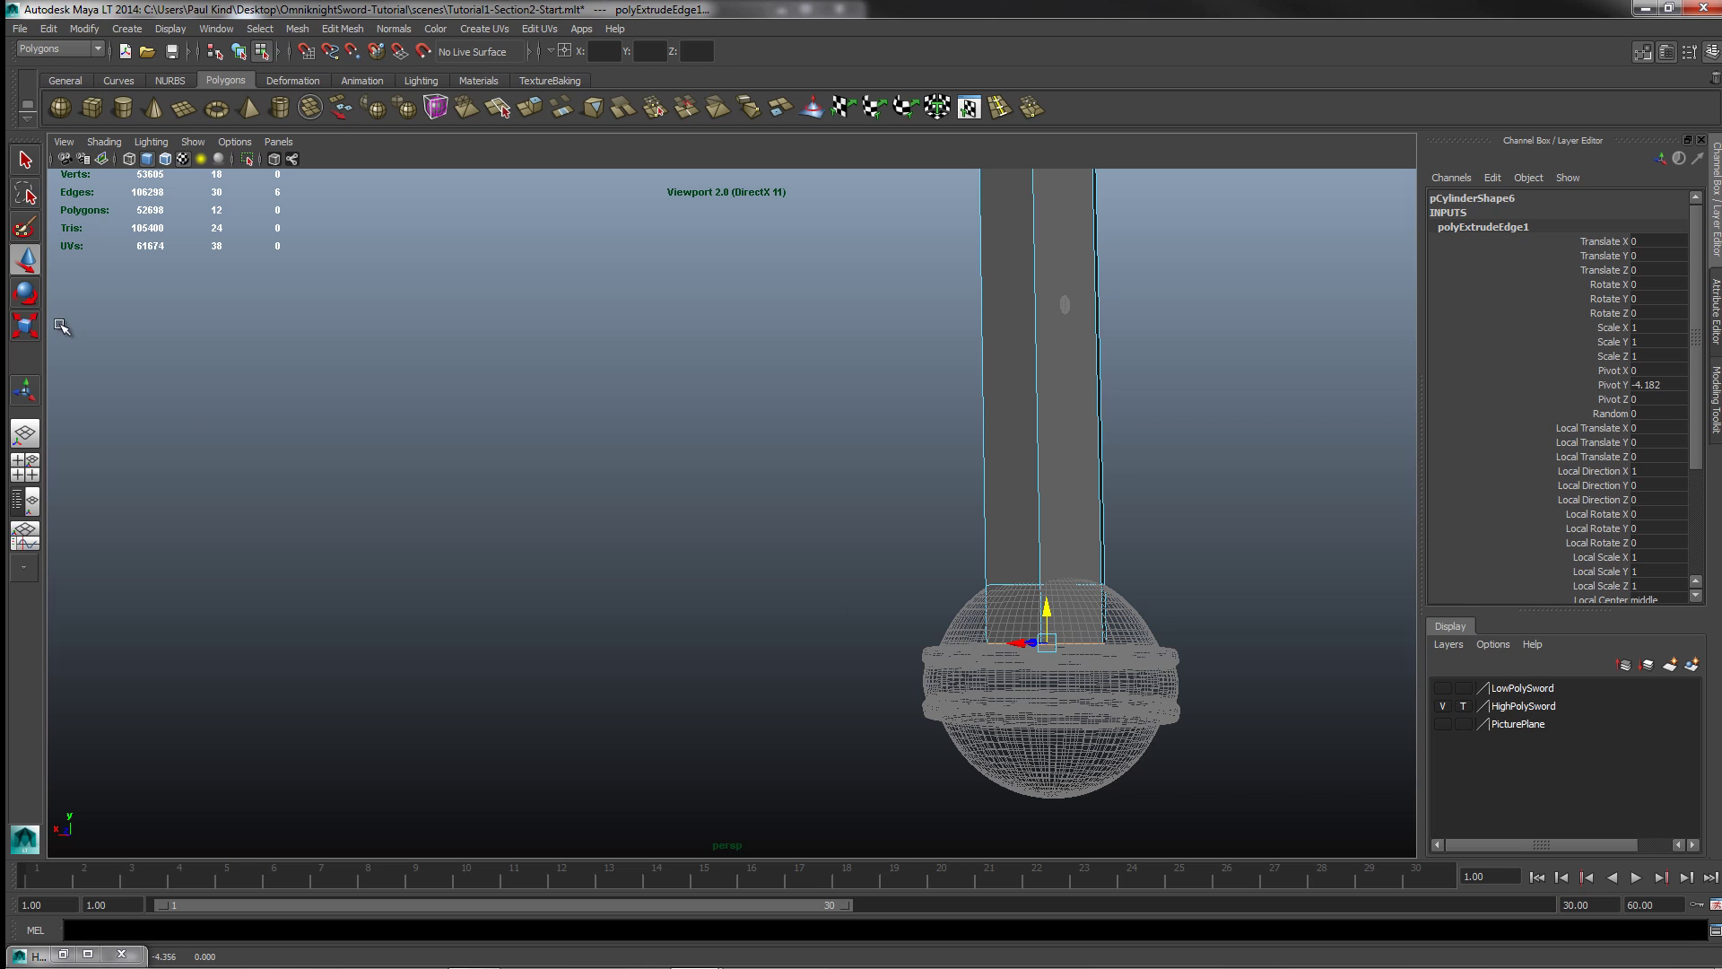
click(25, 326)
alt+drag(1220, 676, 1202, 717)
drag(1018, 597, 1045, 585)
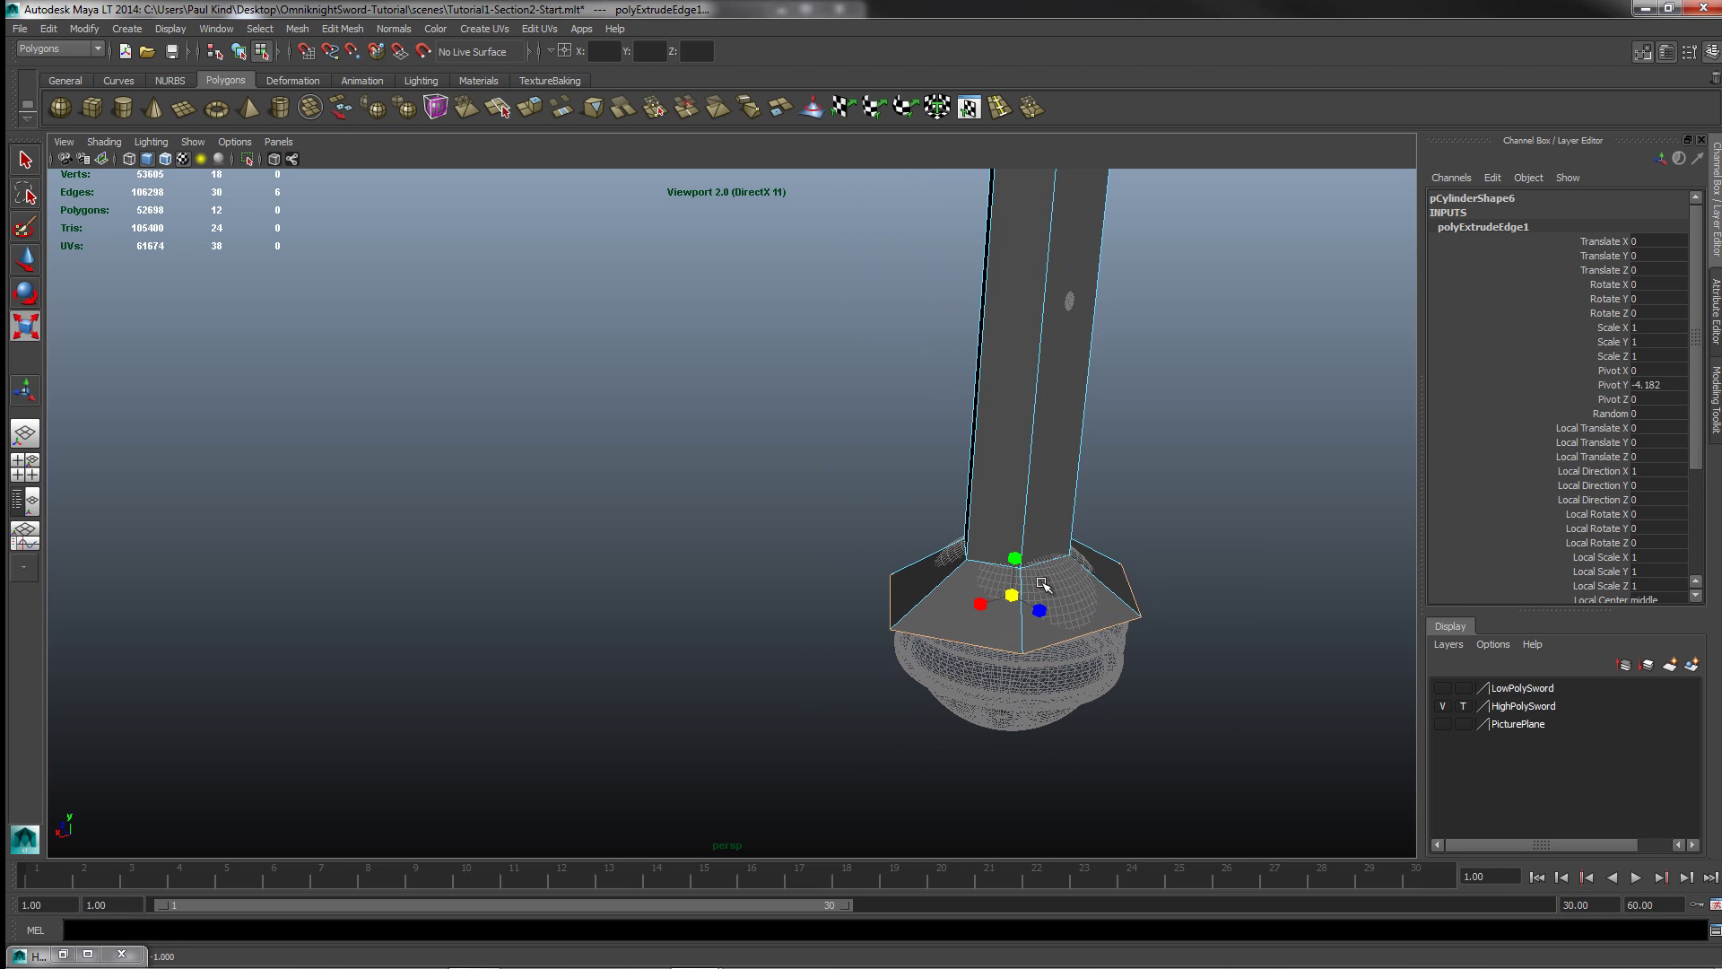
Step: Extrude the widened edge loop straight down past the pommel's two rings
click(26, 259)
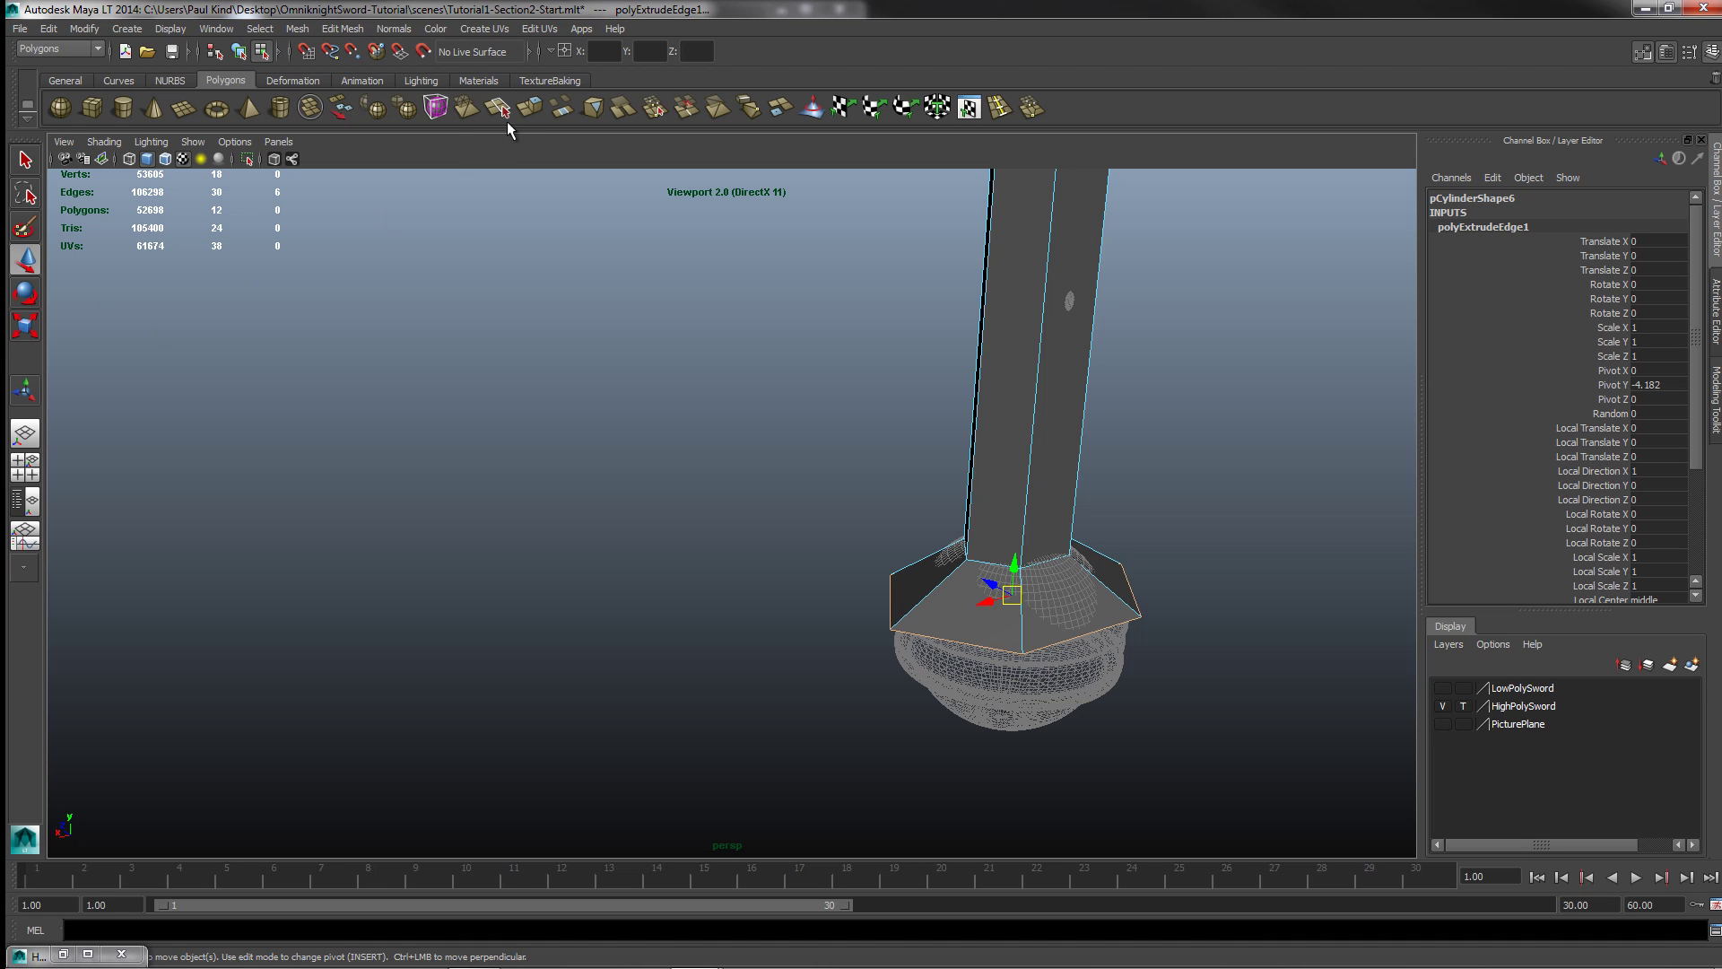
click(538, 115)
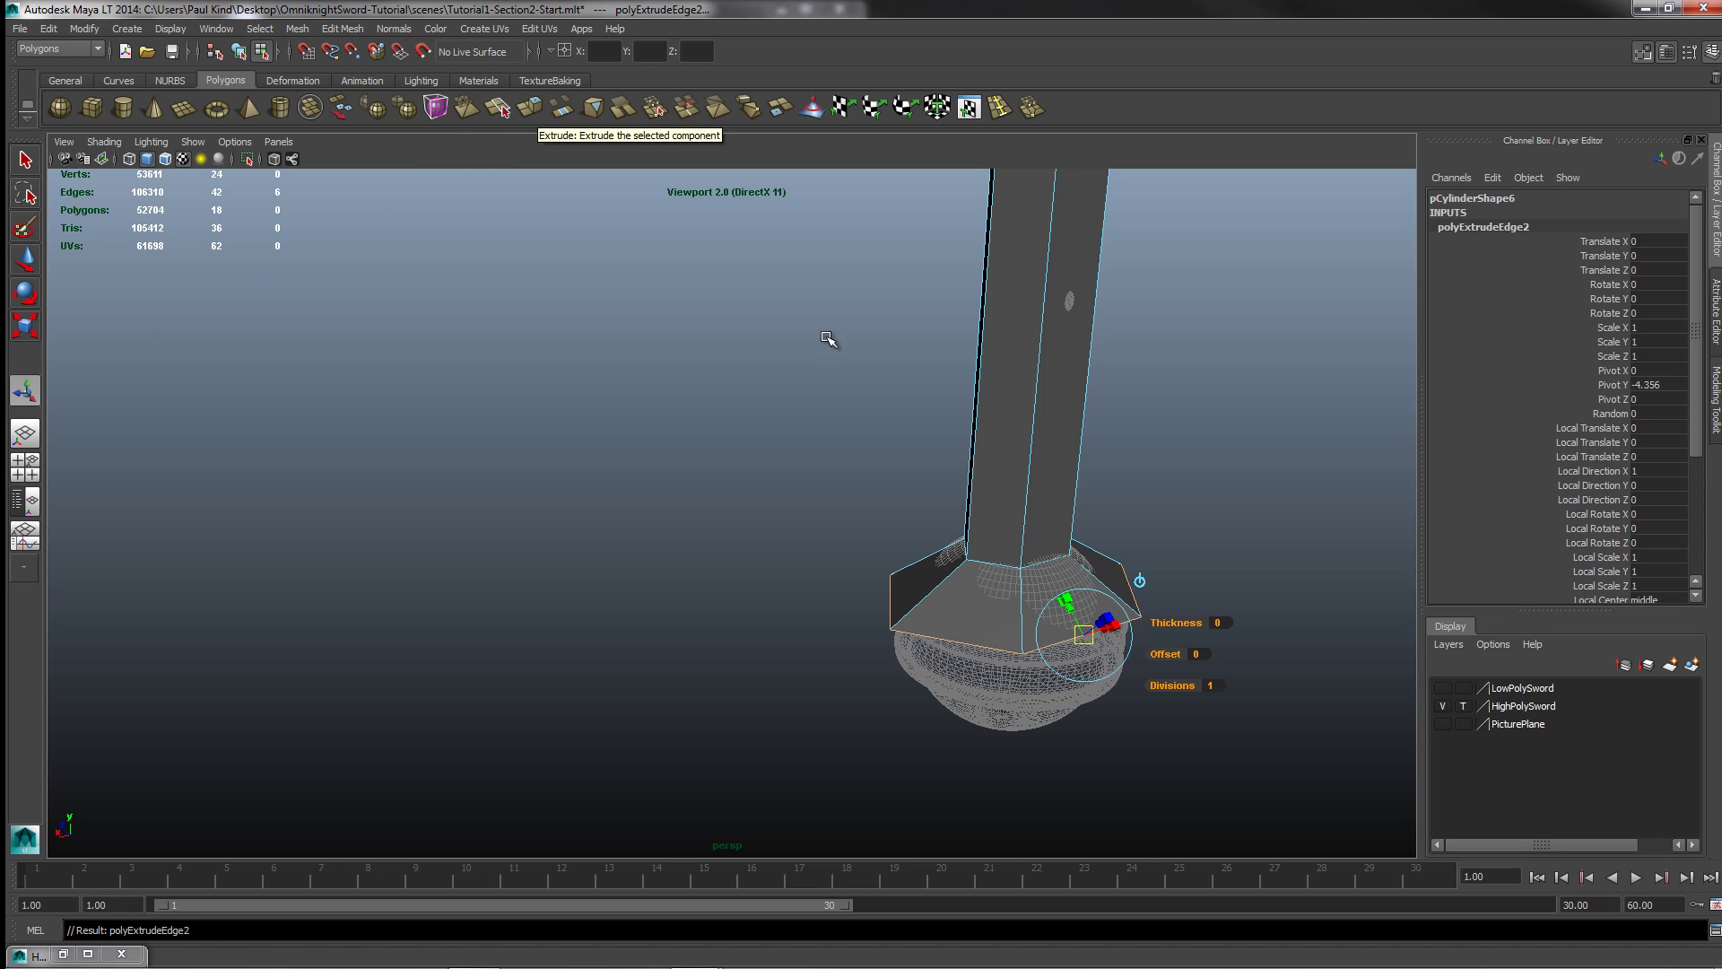
click(27, 260)
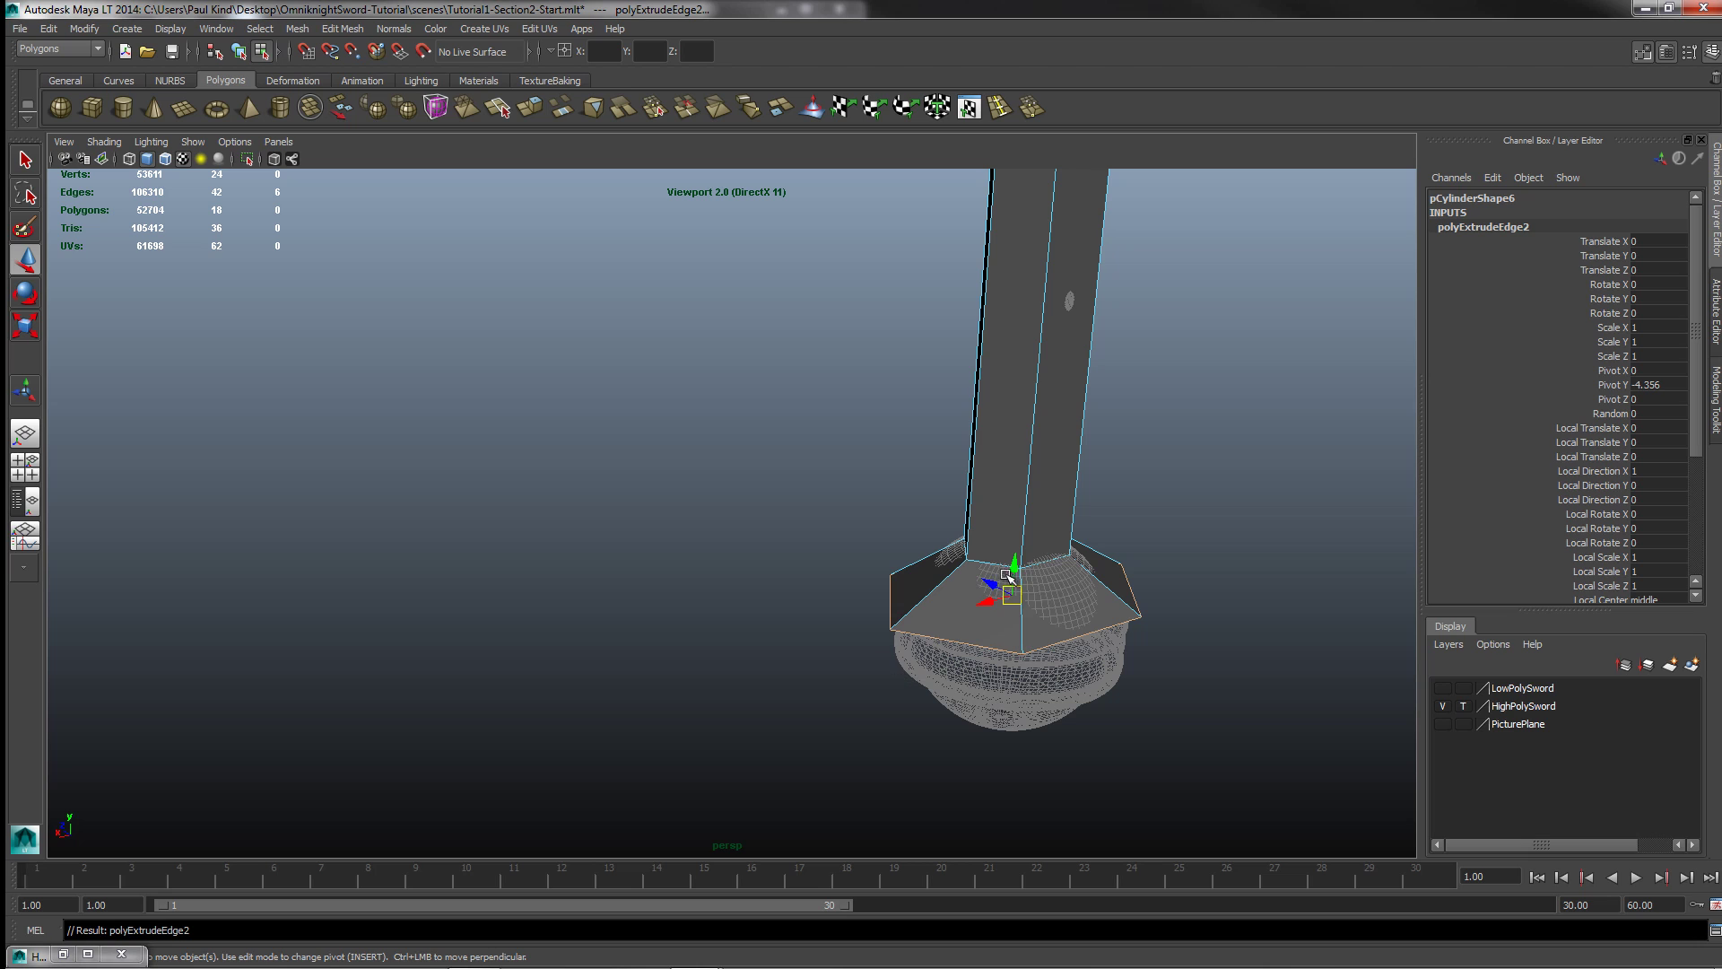
drag(1011, 581, 1015, 639)
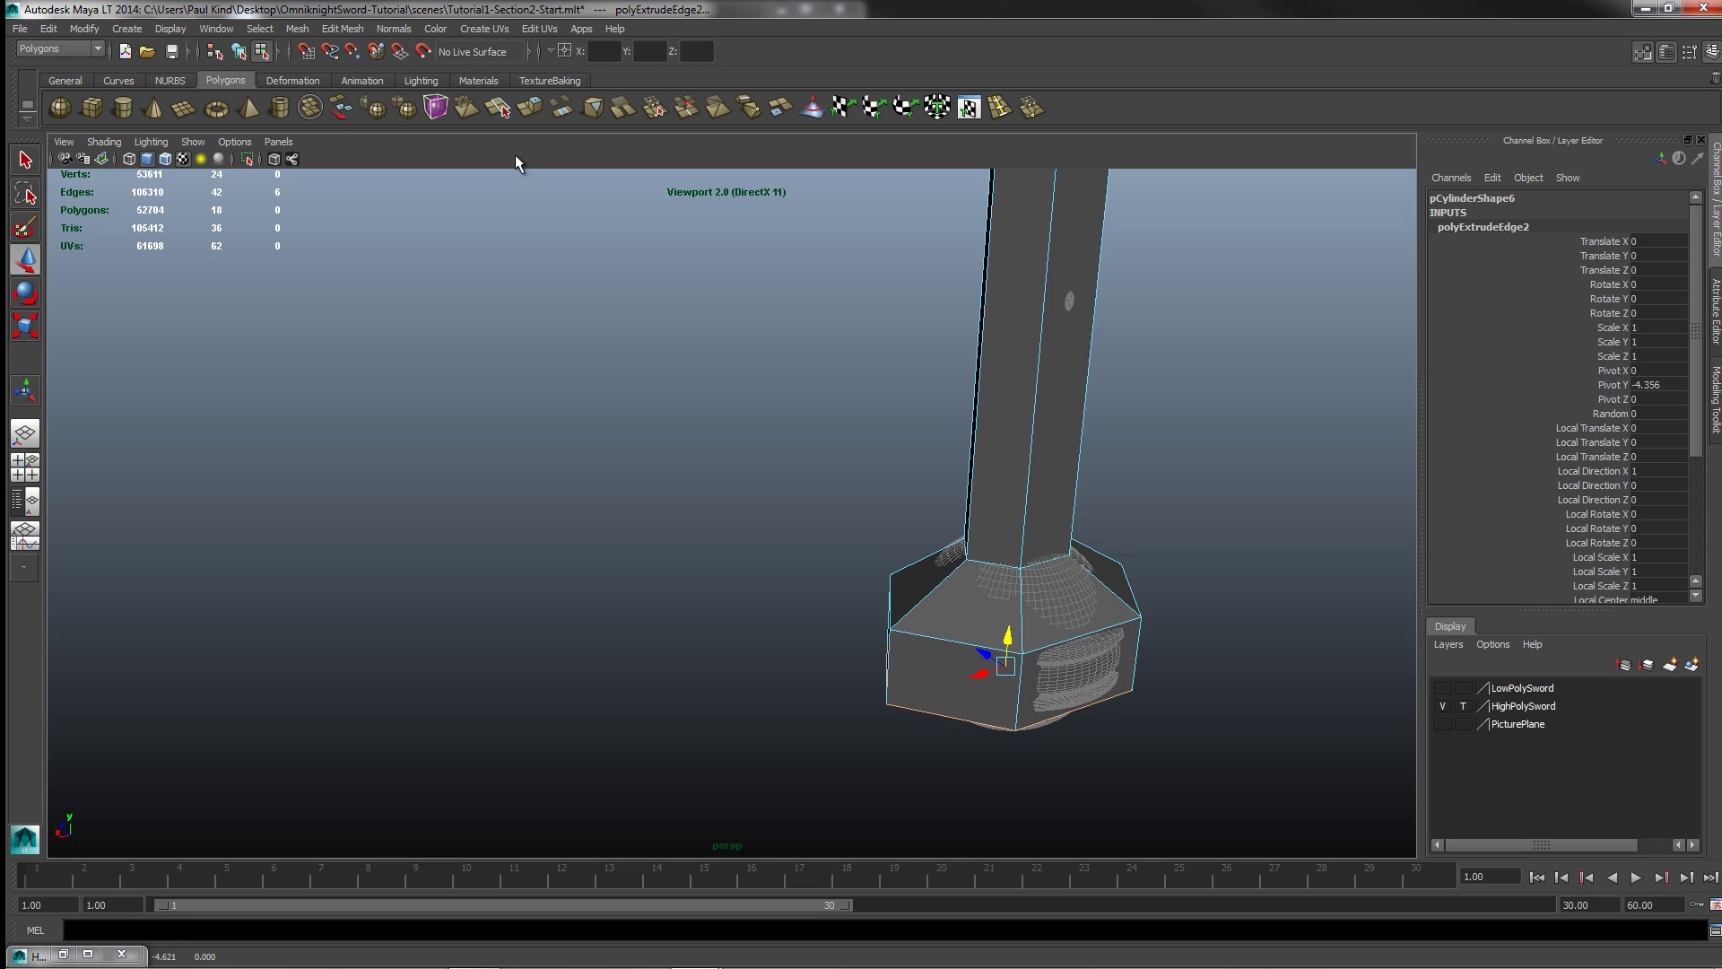
Step: Extrude the edge loop down again towards the sphere's lowest point and scale it in almost to a point
click(531, 109)
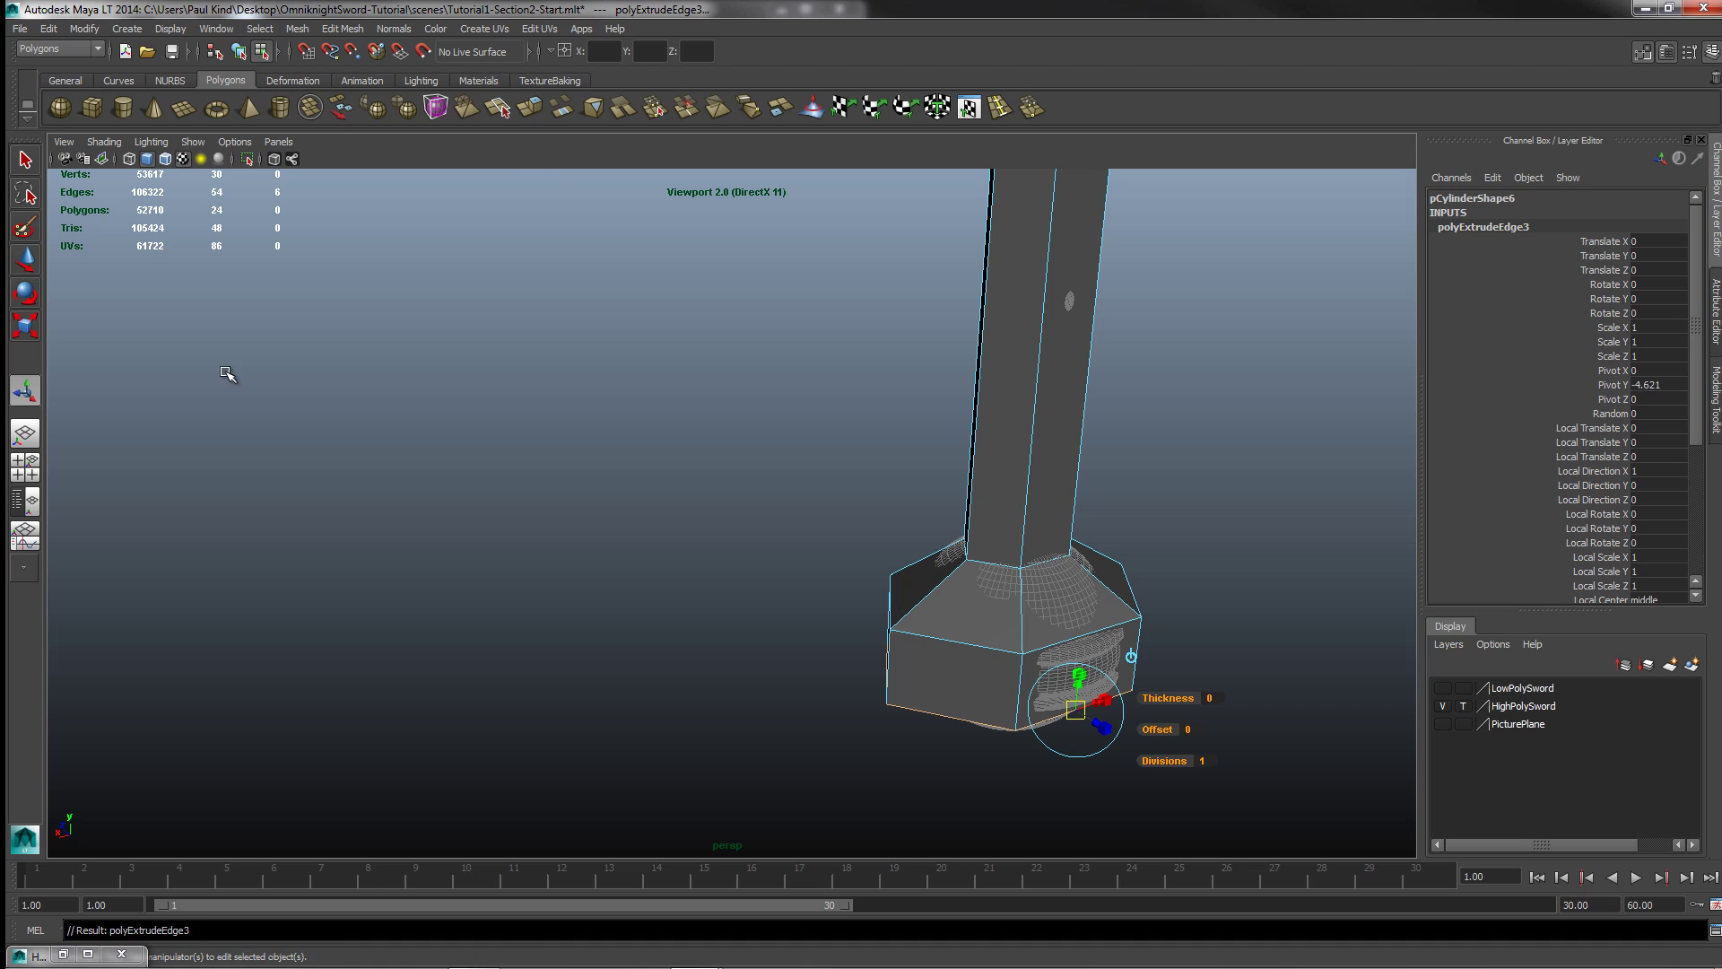
click(27, 260)
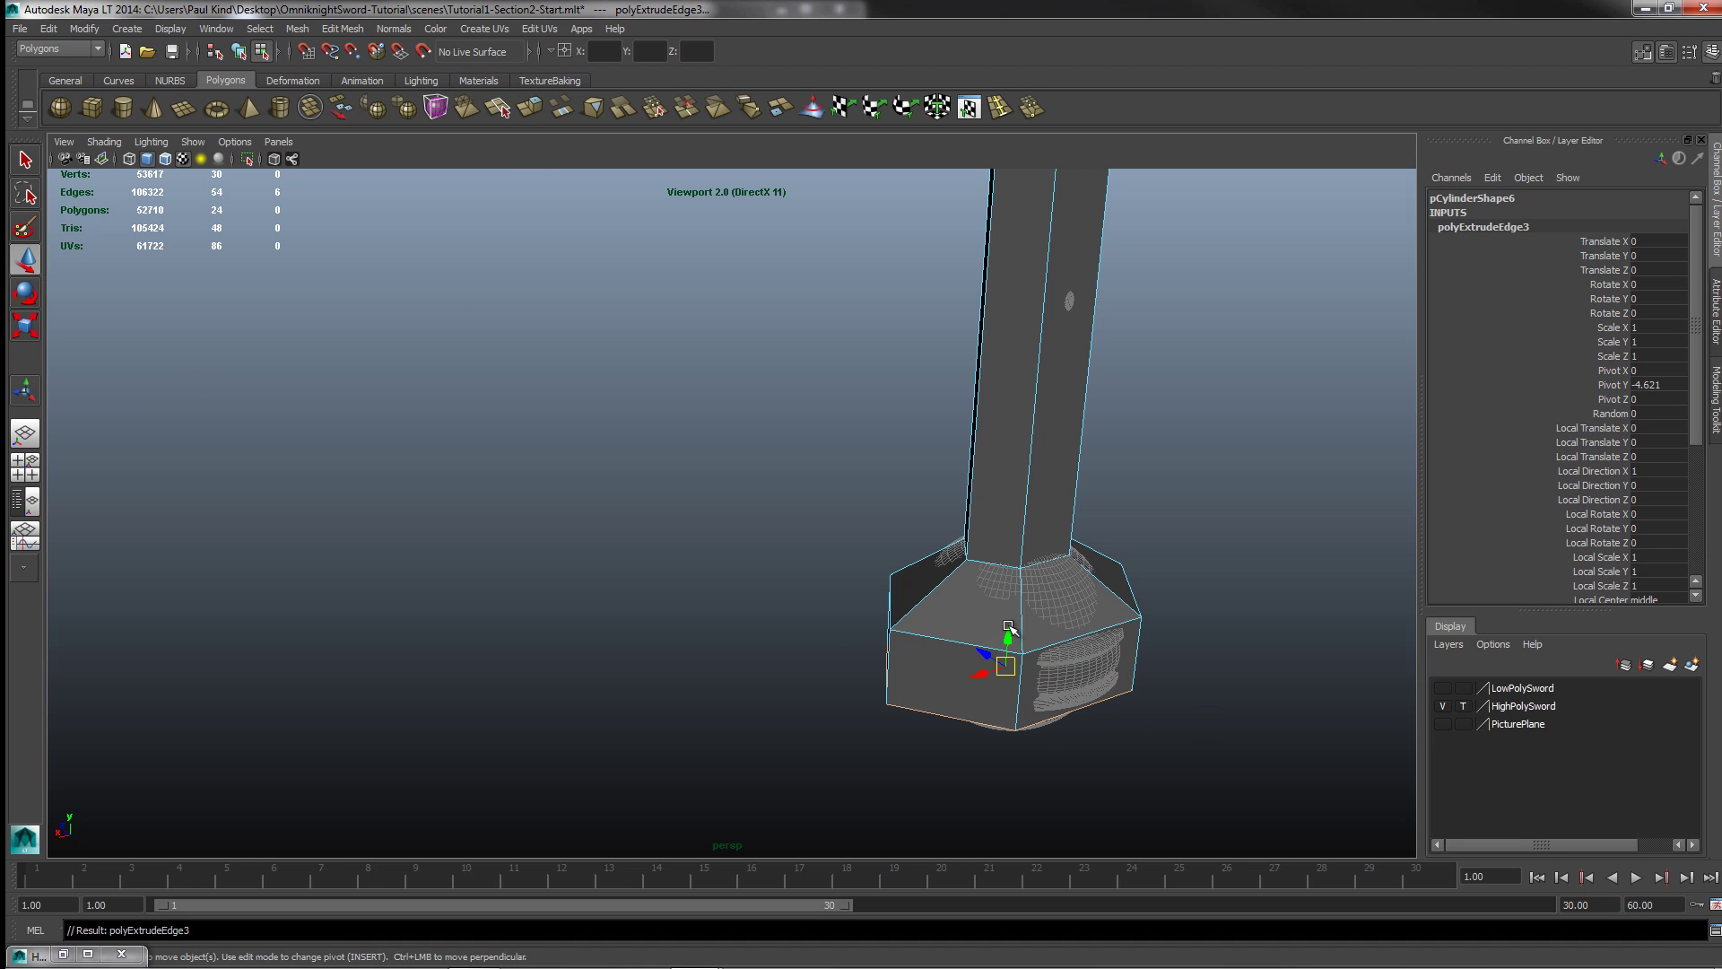
drag(1009, 636, 1040, 664)
click(30, 330)
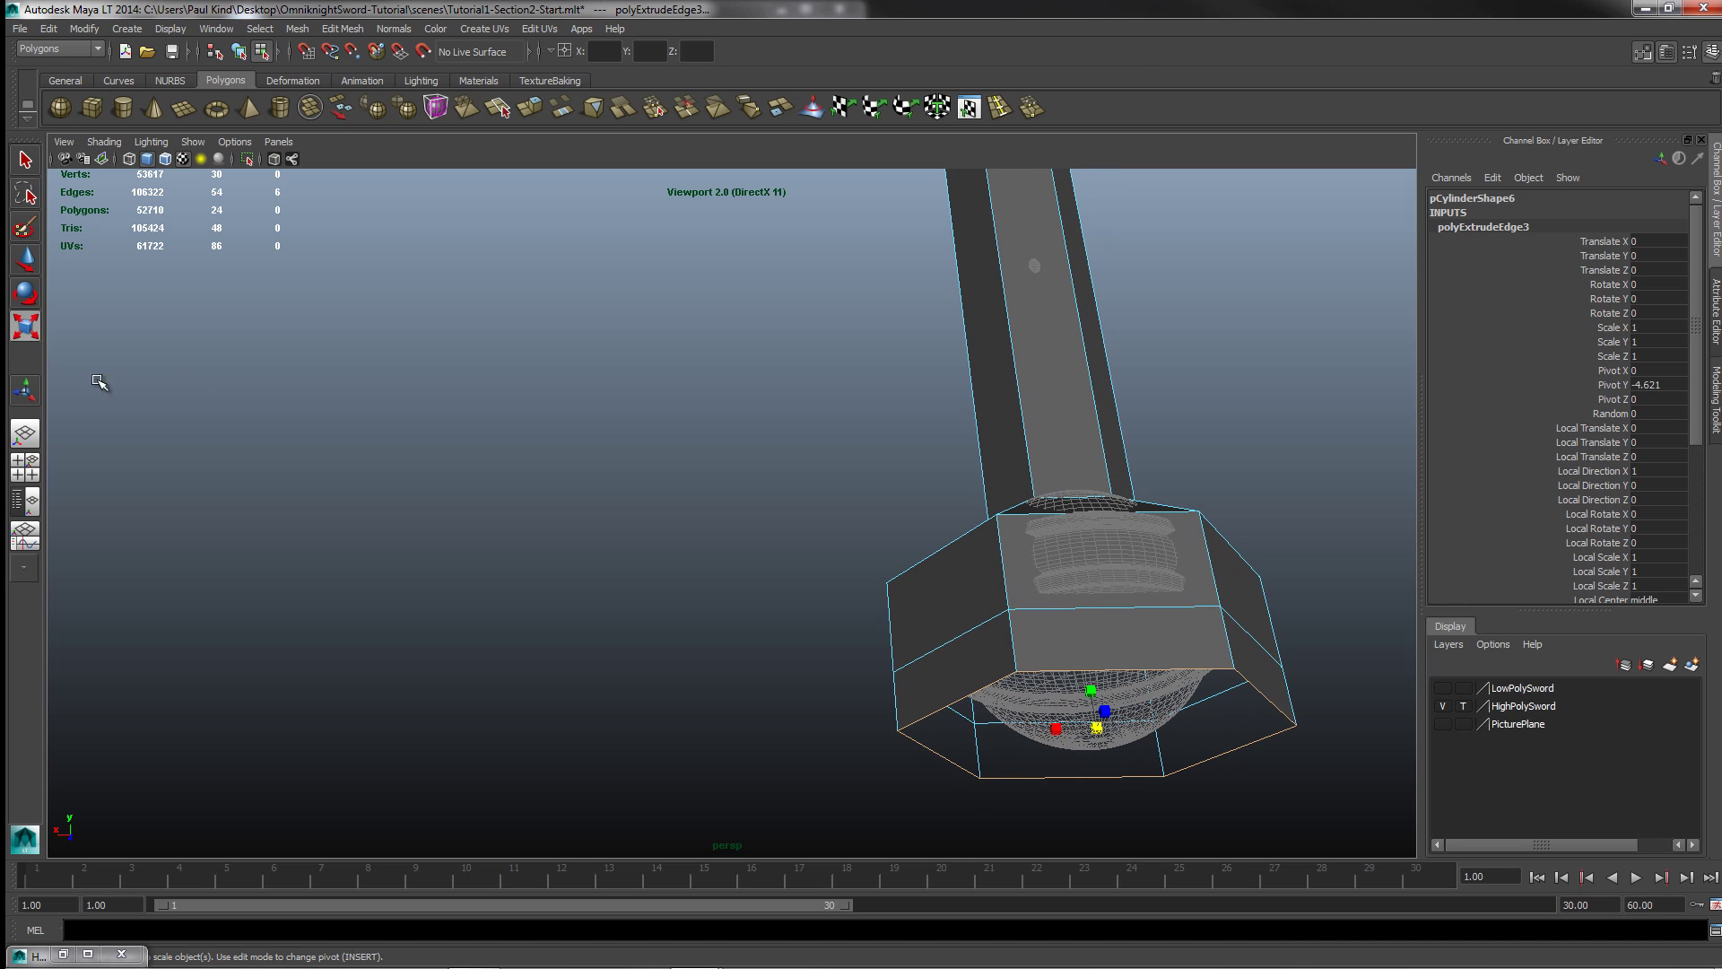
drag(1098, 736, 853, 745)
Step: Select the six clustered vertices at the pommel's lower tip and merge them with a threshold of 10
alt+middle_drag(853, 746, 1058, 507)
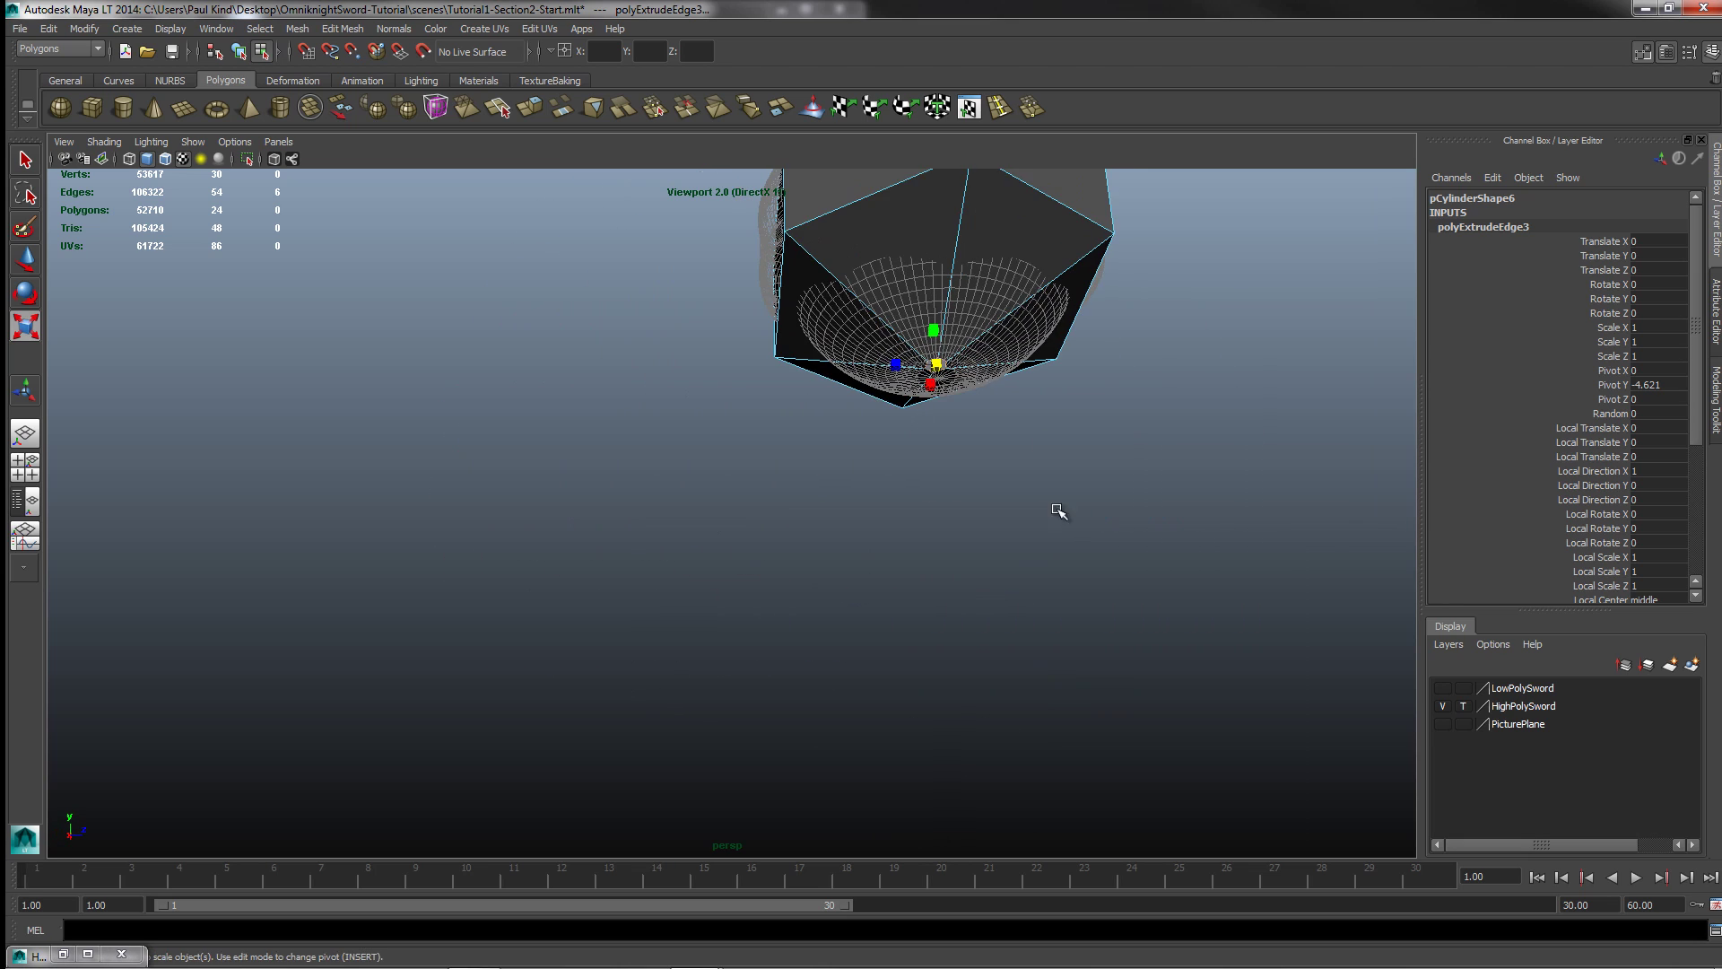
alt+drag(1057, 508, 992, 483)
scroll(820, 525, up, 2)
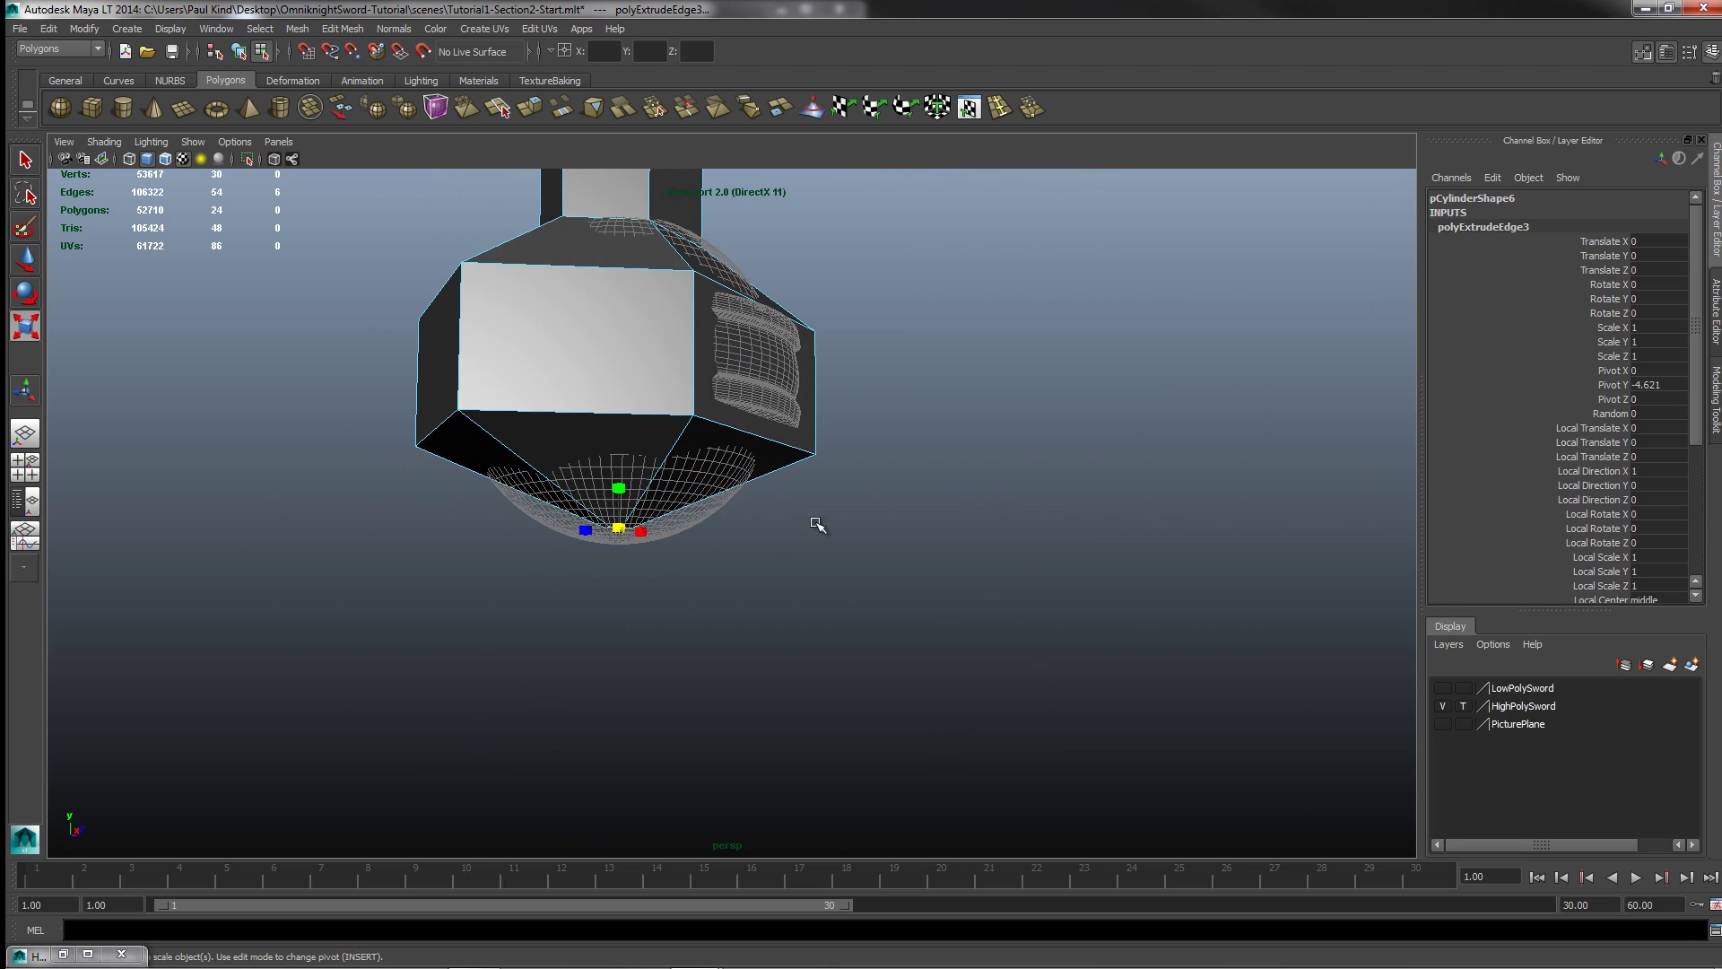
scroll(635, 549, up, 5)
right_drag(475, 484, 414, 486)
drag(649, 657, 298, 504)
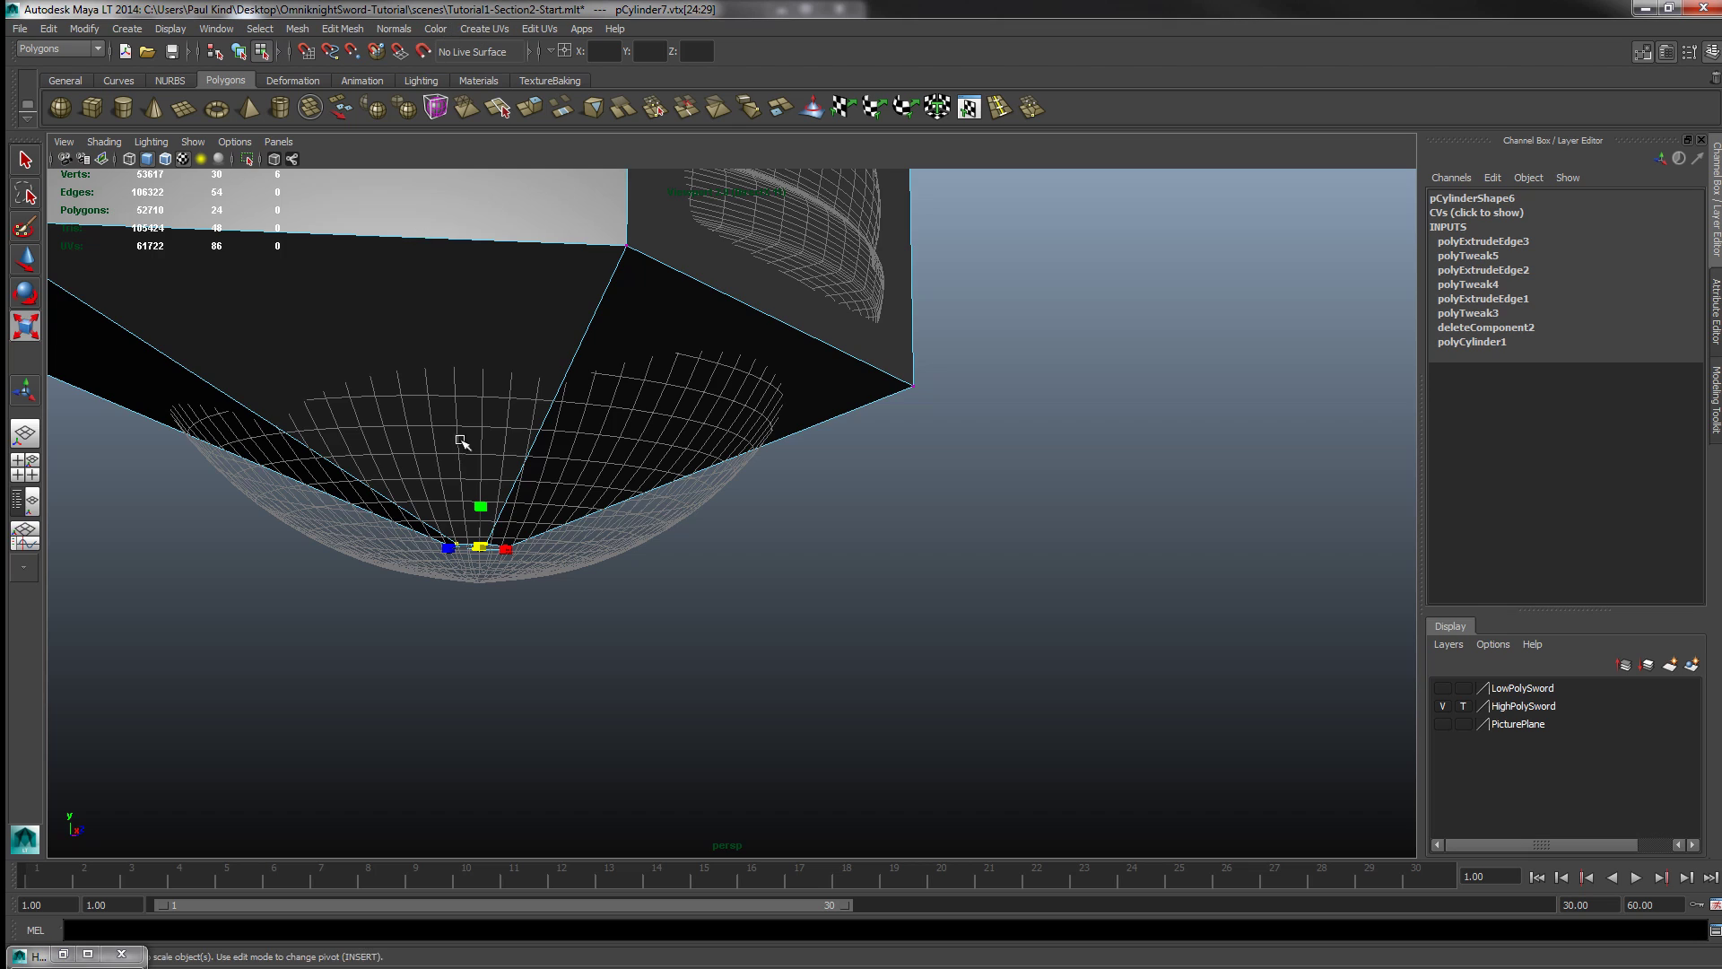
alt+drag(708, 502, 644, 300)
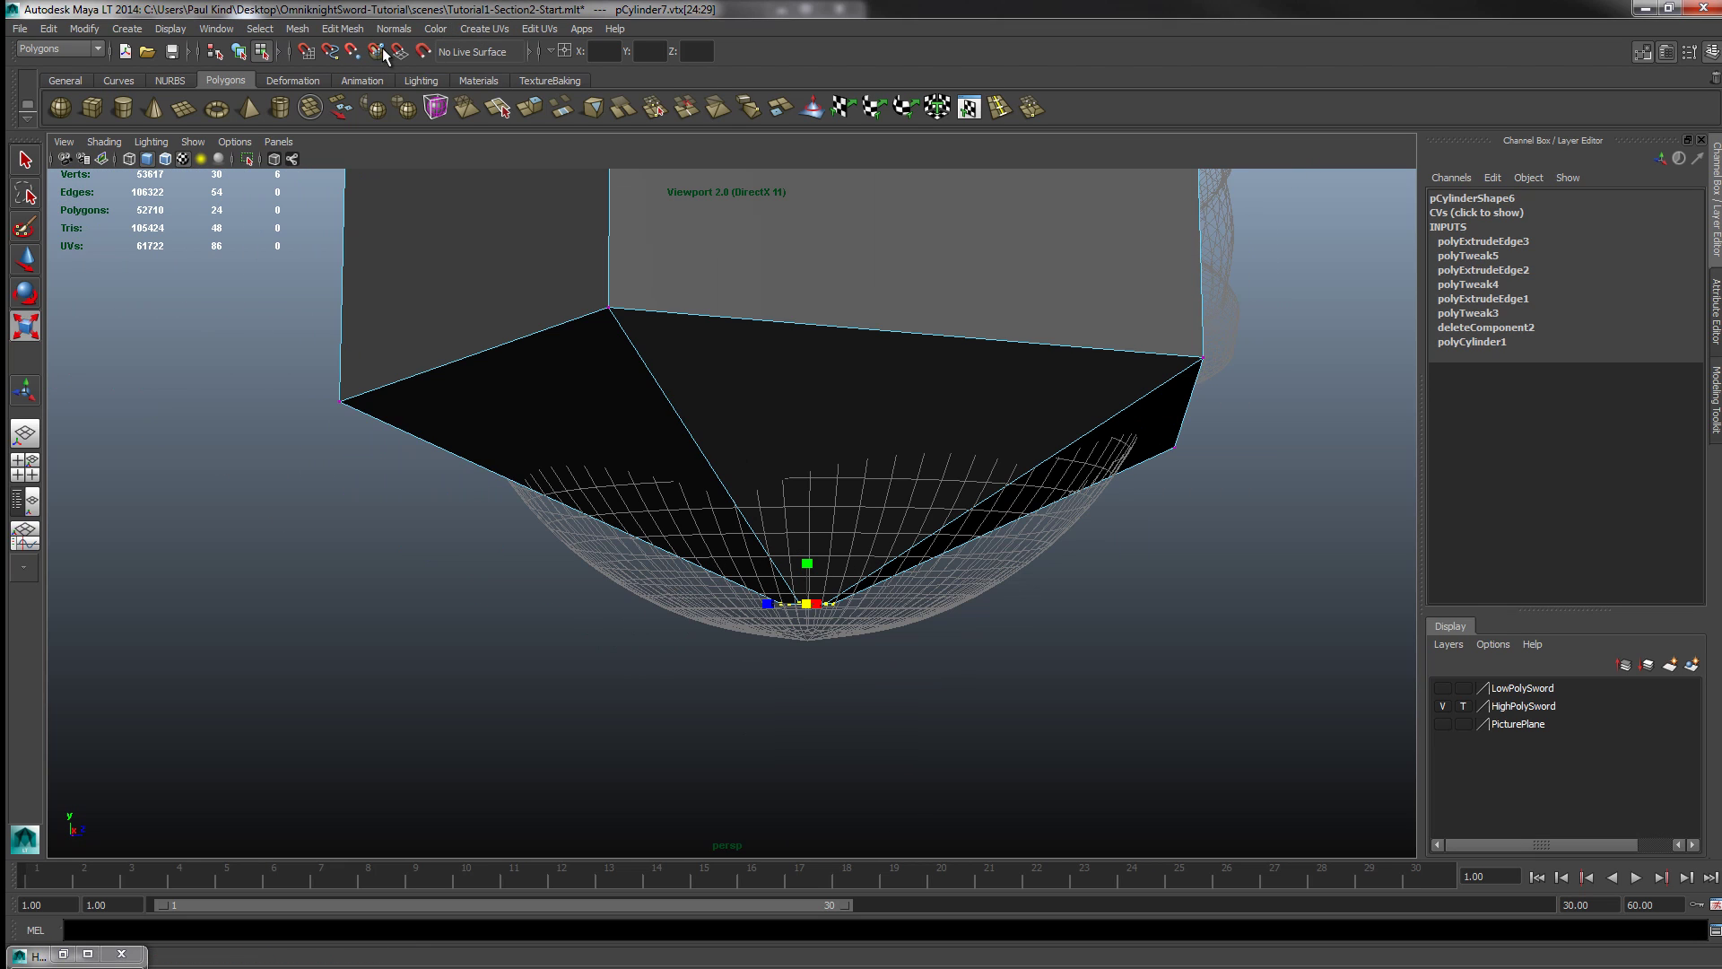
click(296, 28)
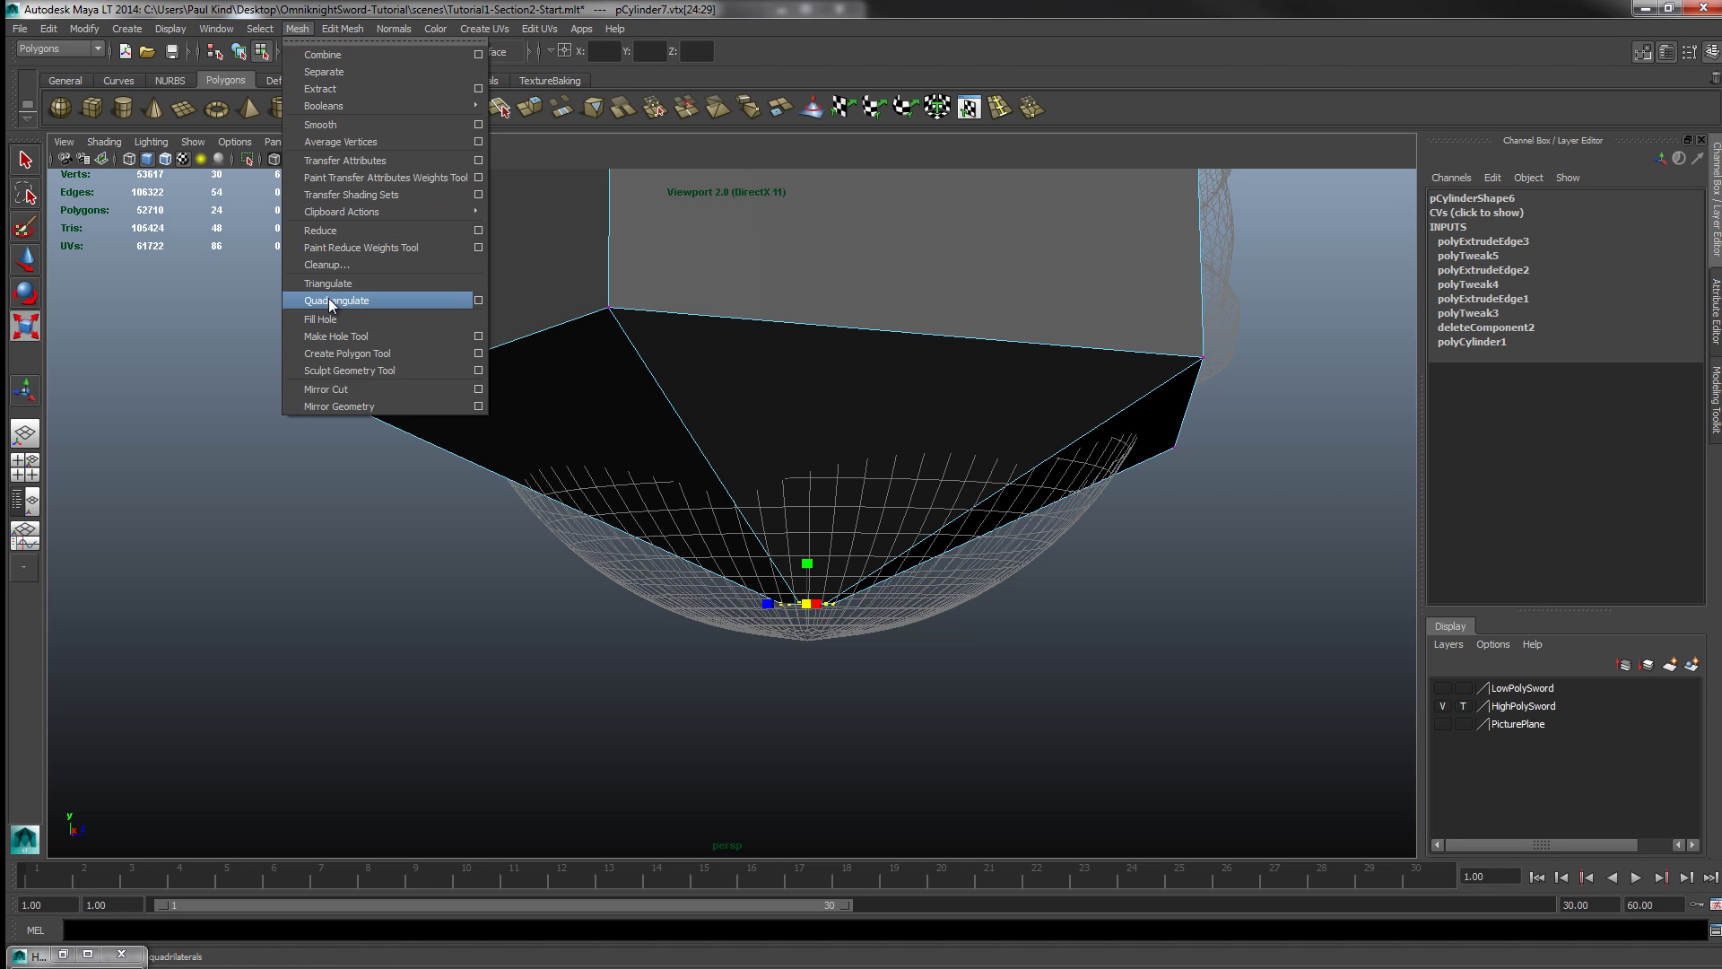
mouse_move(343, 28)
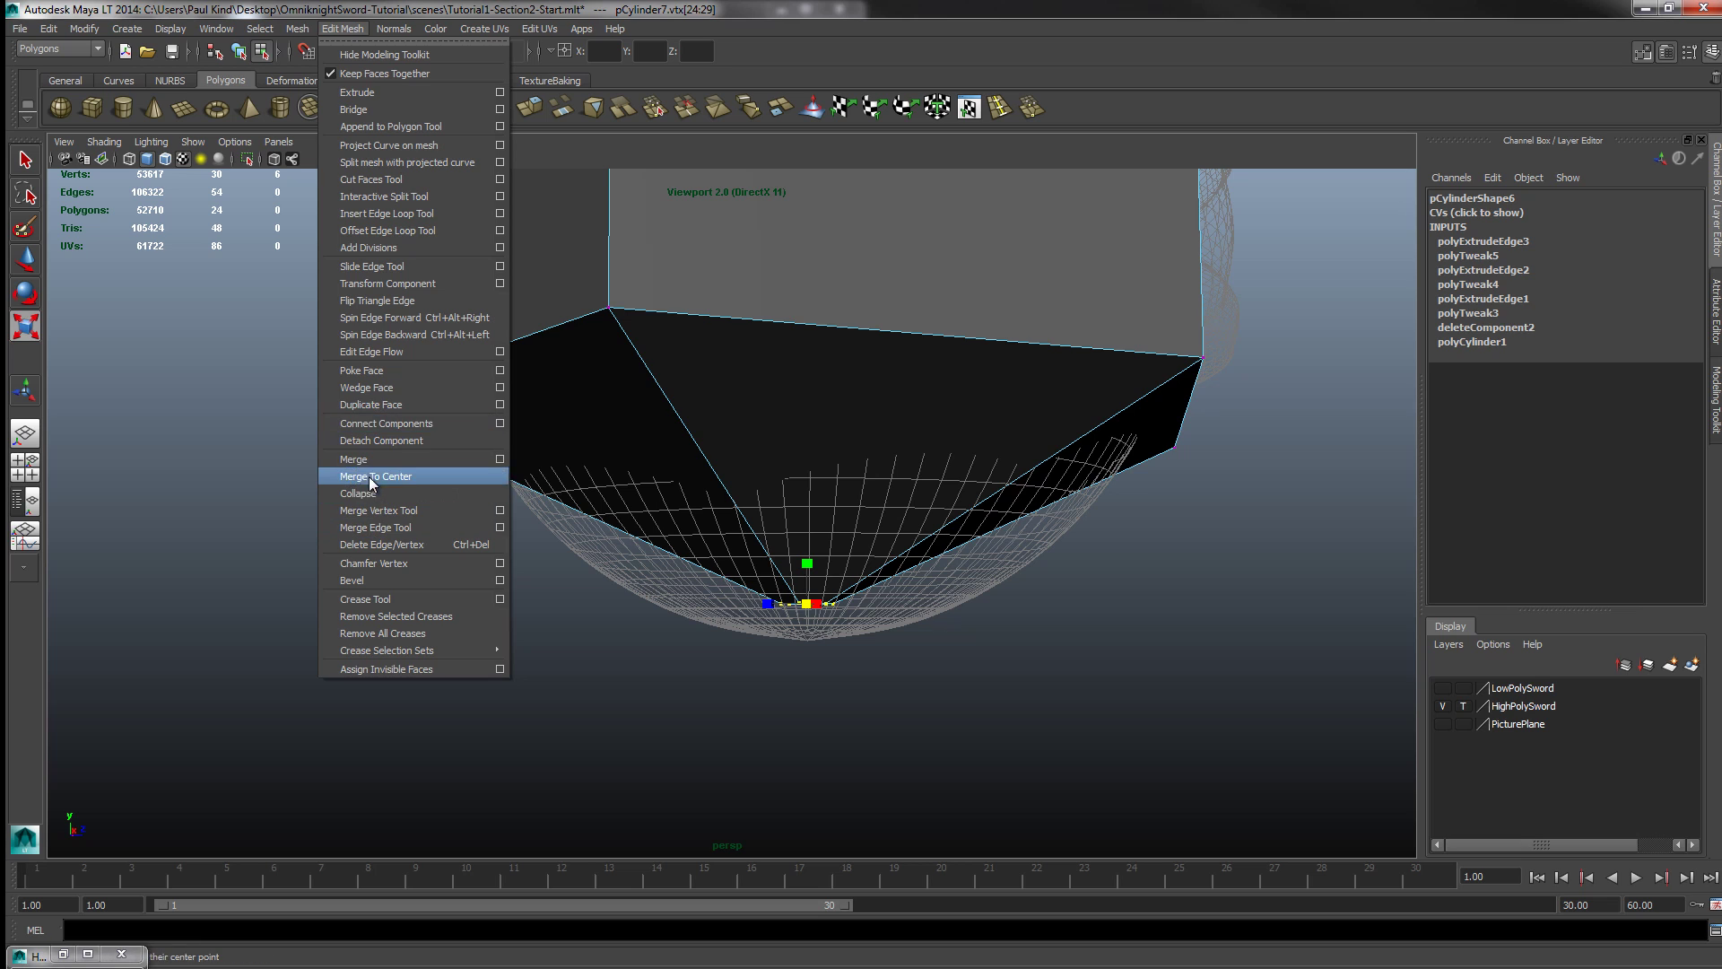
click(501, 459)
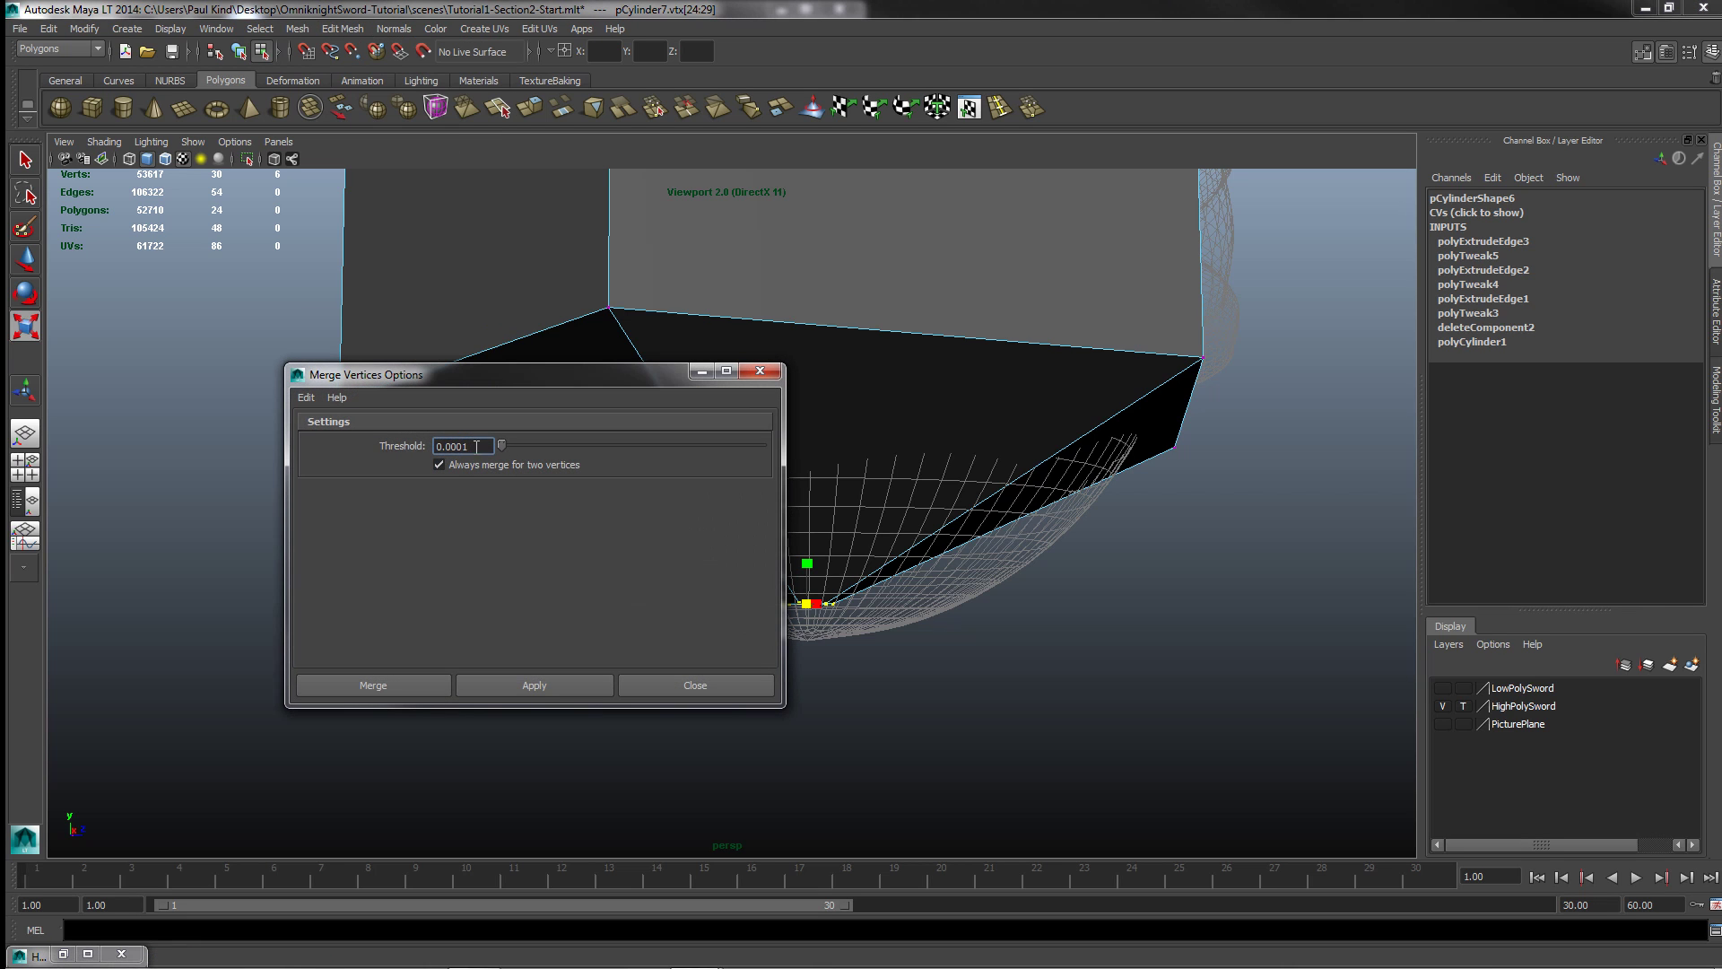
drag(503, 444, 529, 451)
drag(595, 373, 1079, 144)
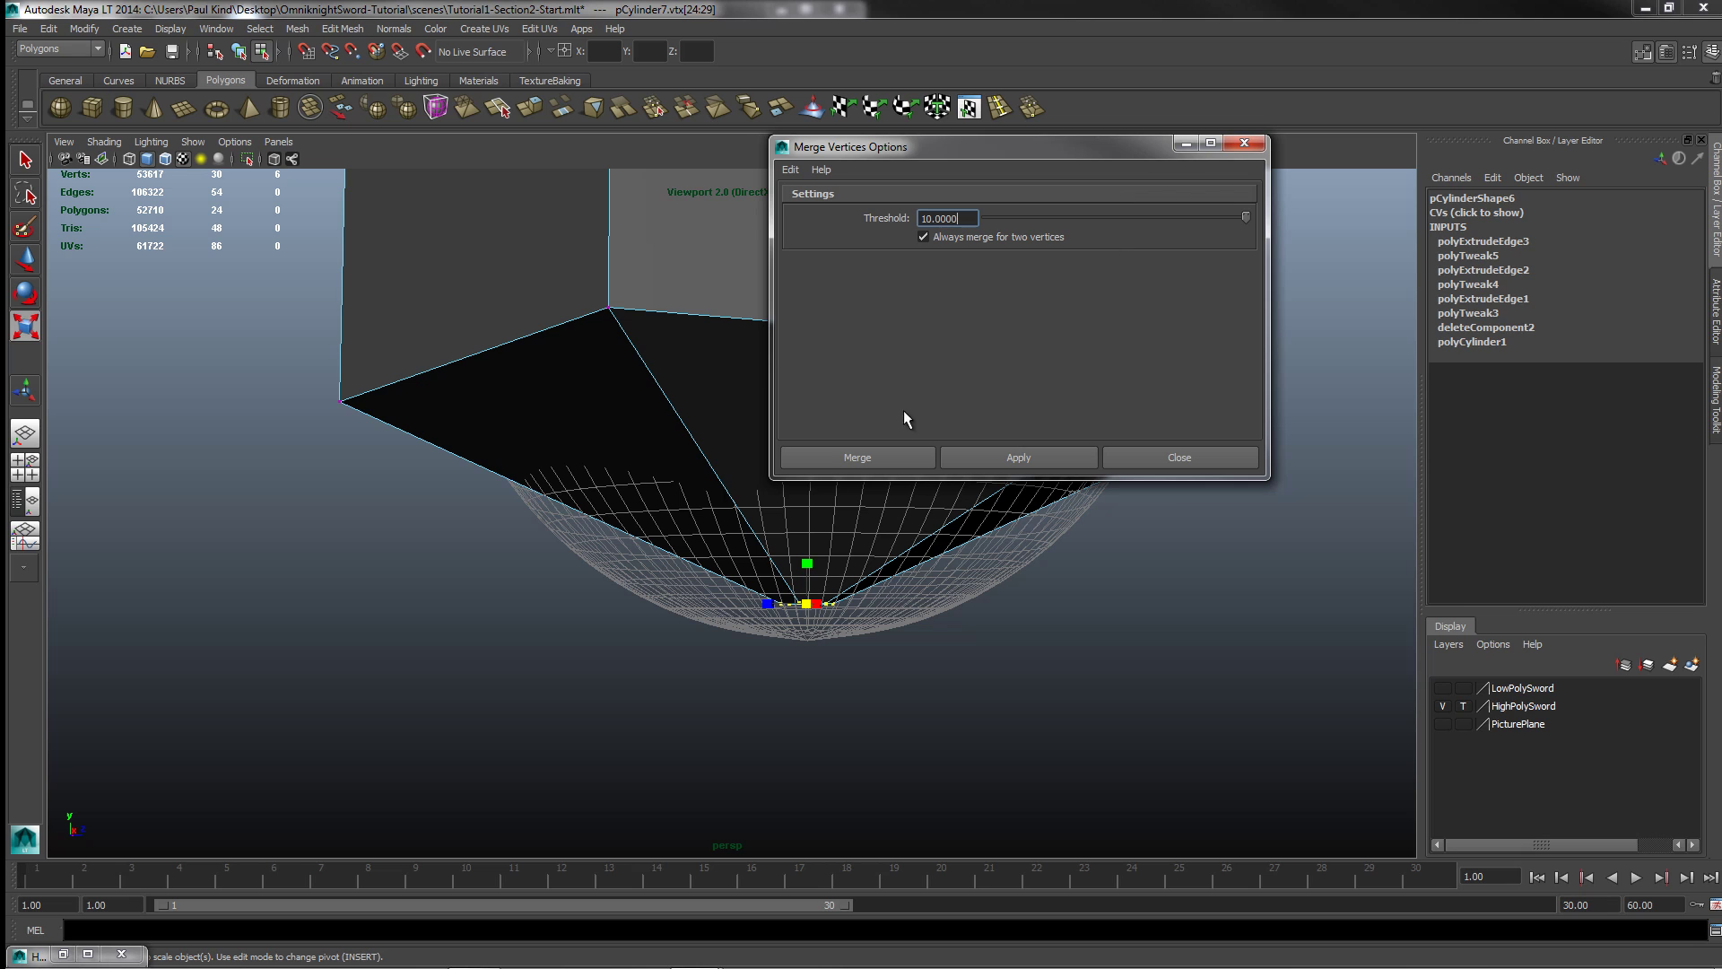
click(1008, 453)
key(w)
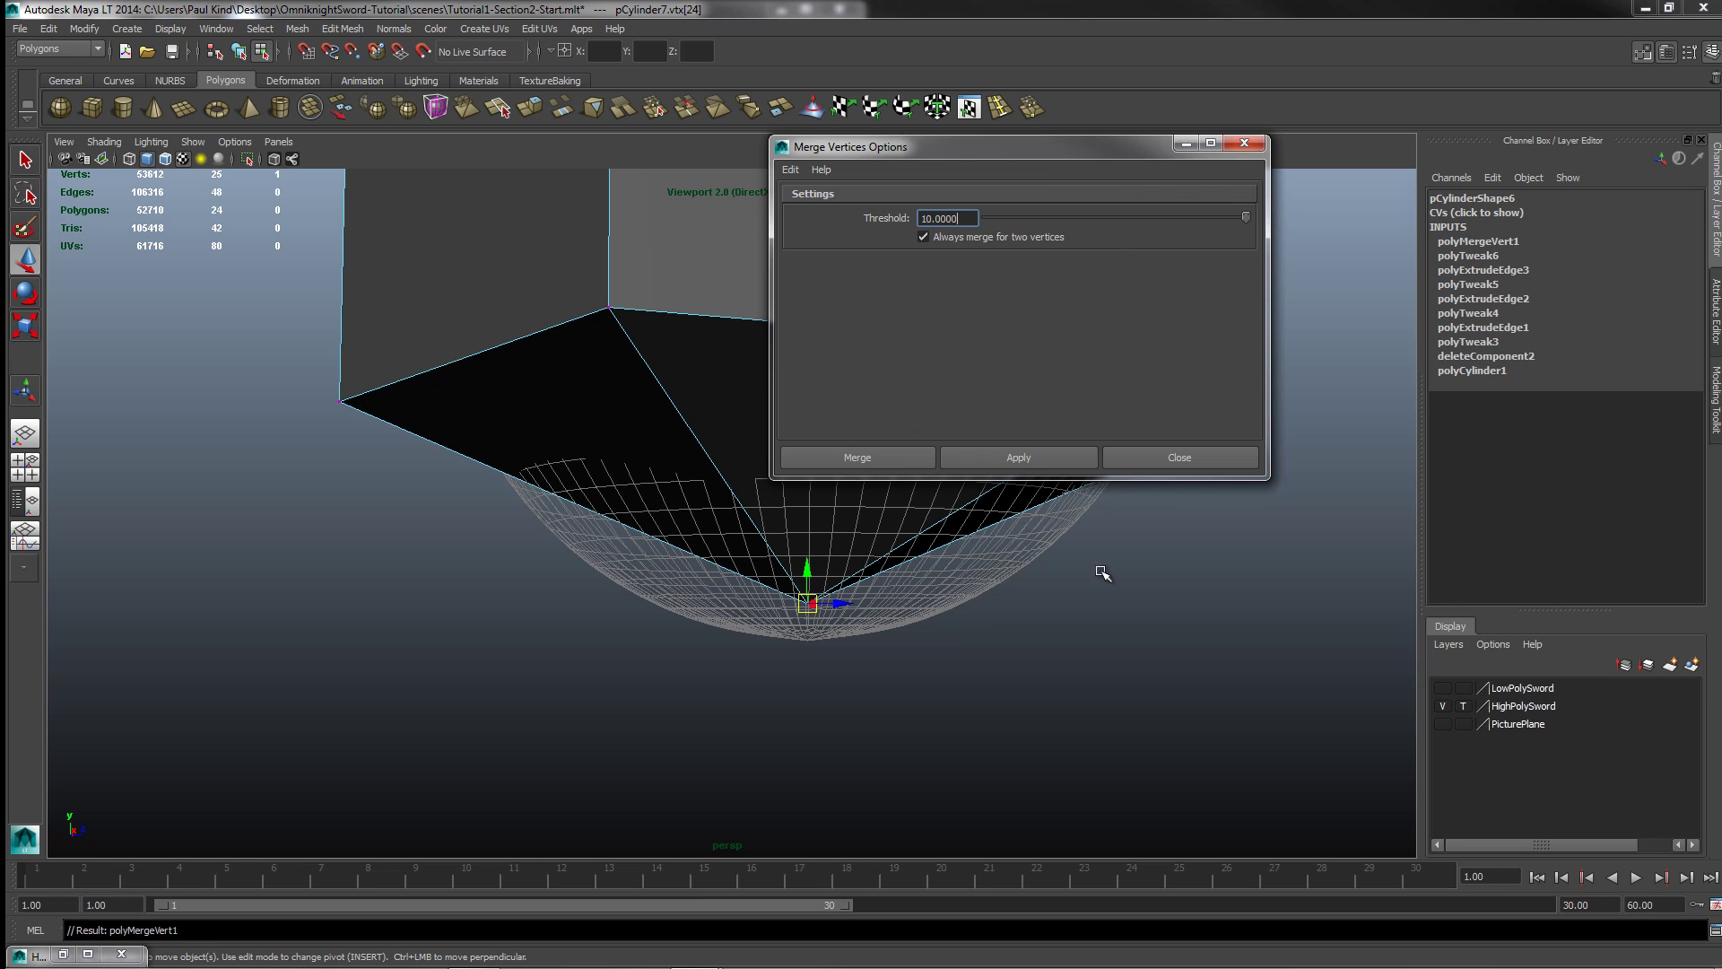
click(1175, 459)
click(916, 601)
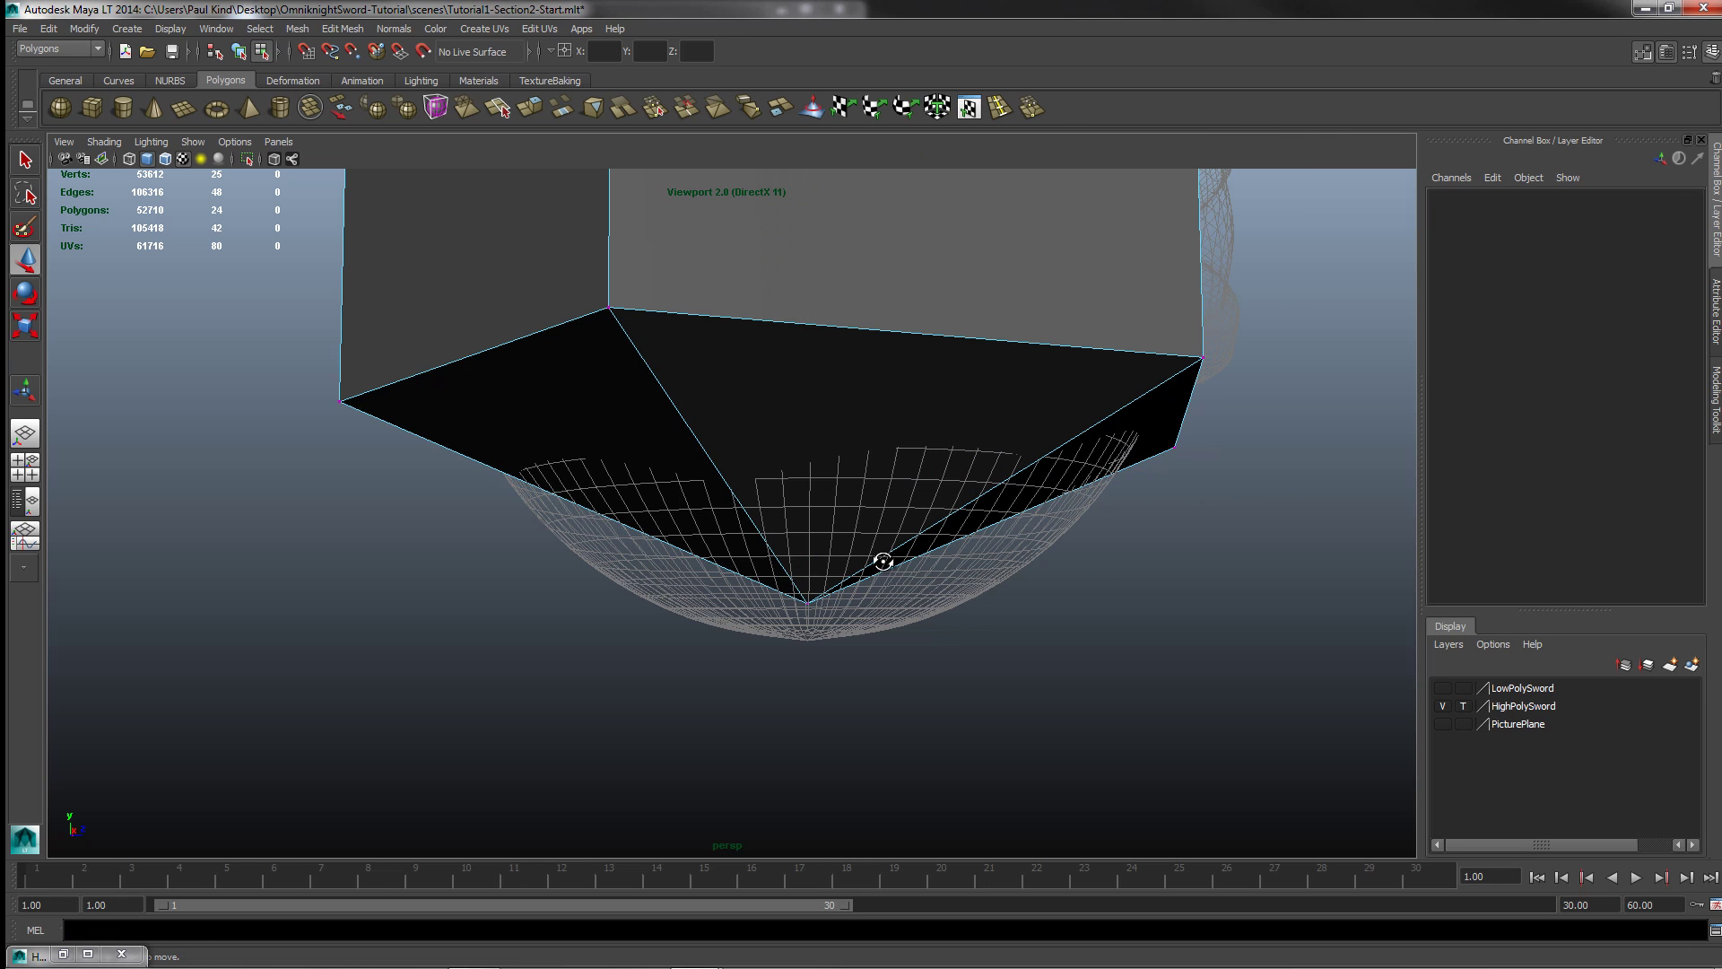
Step: Move the merged tip vertex down below the high-poly pommel sphere
alt+drag(882, 561, 888, 539)
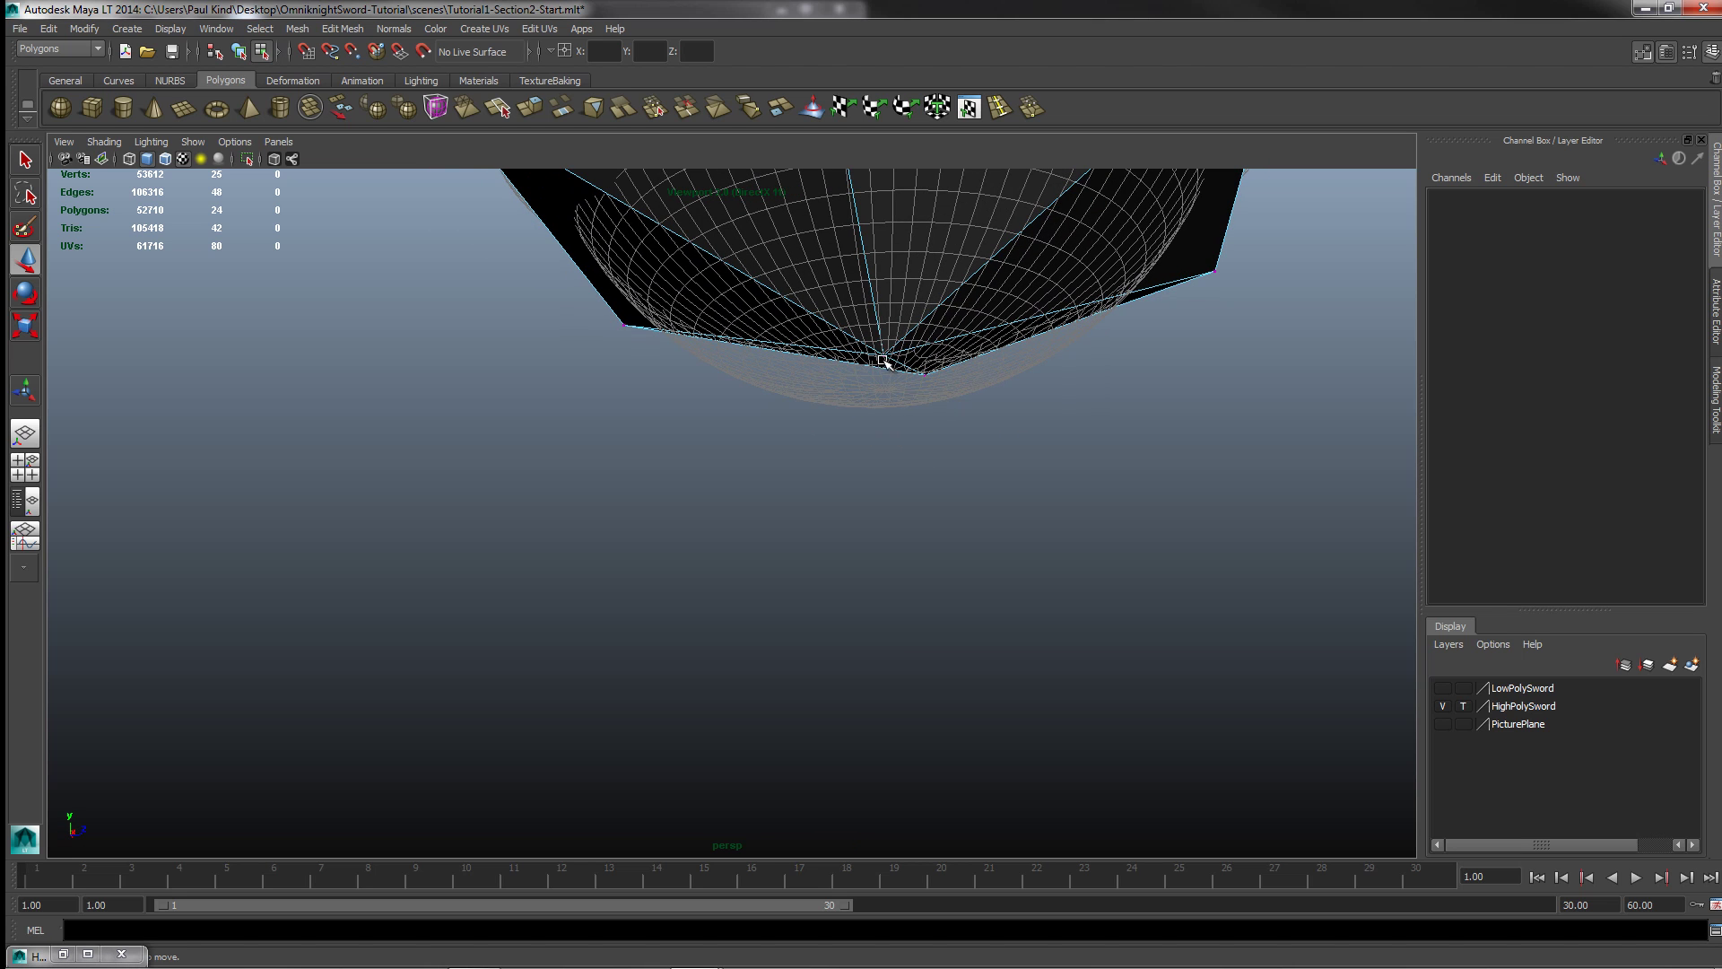
alt+drag(949, 446, 897, 422)
drag(717, 626, 480, 575)
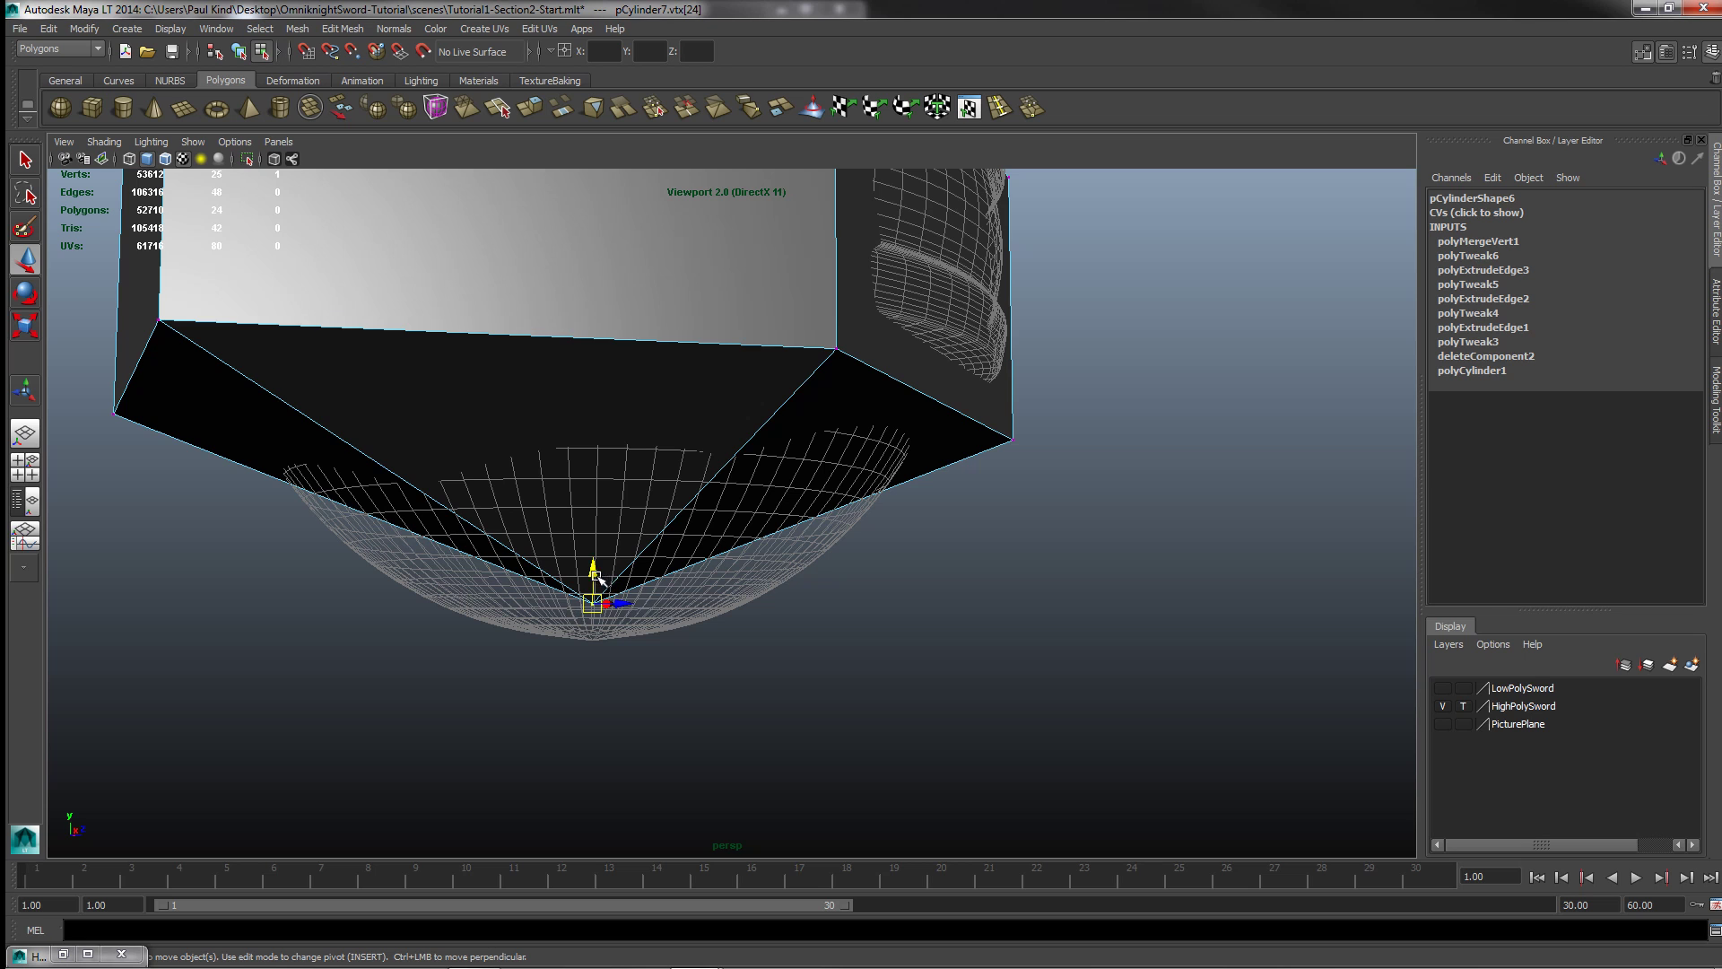
drag(598, 579, 627, 681)
scroll(777, 486, down, 4)
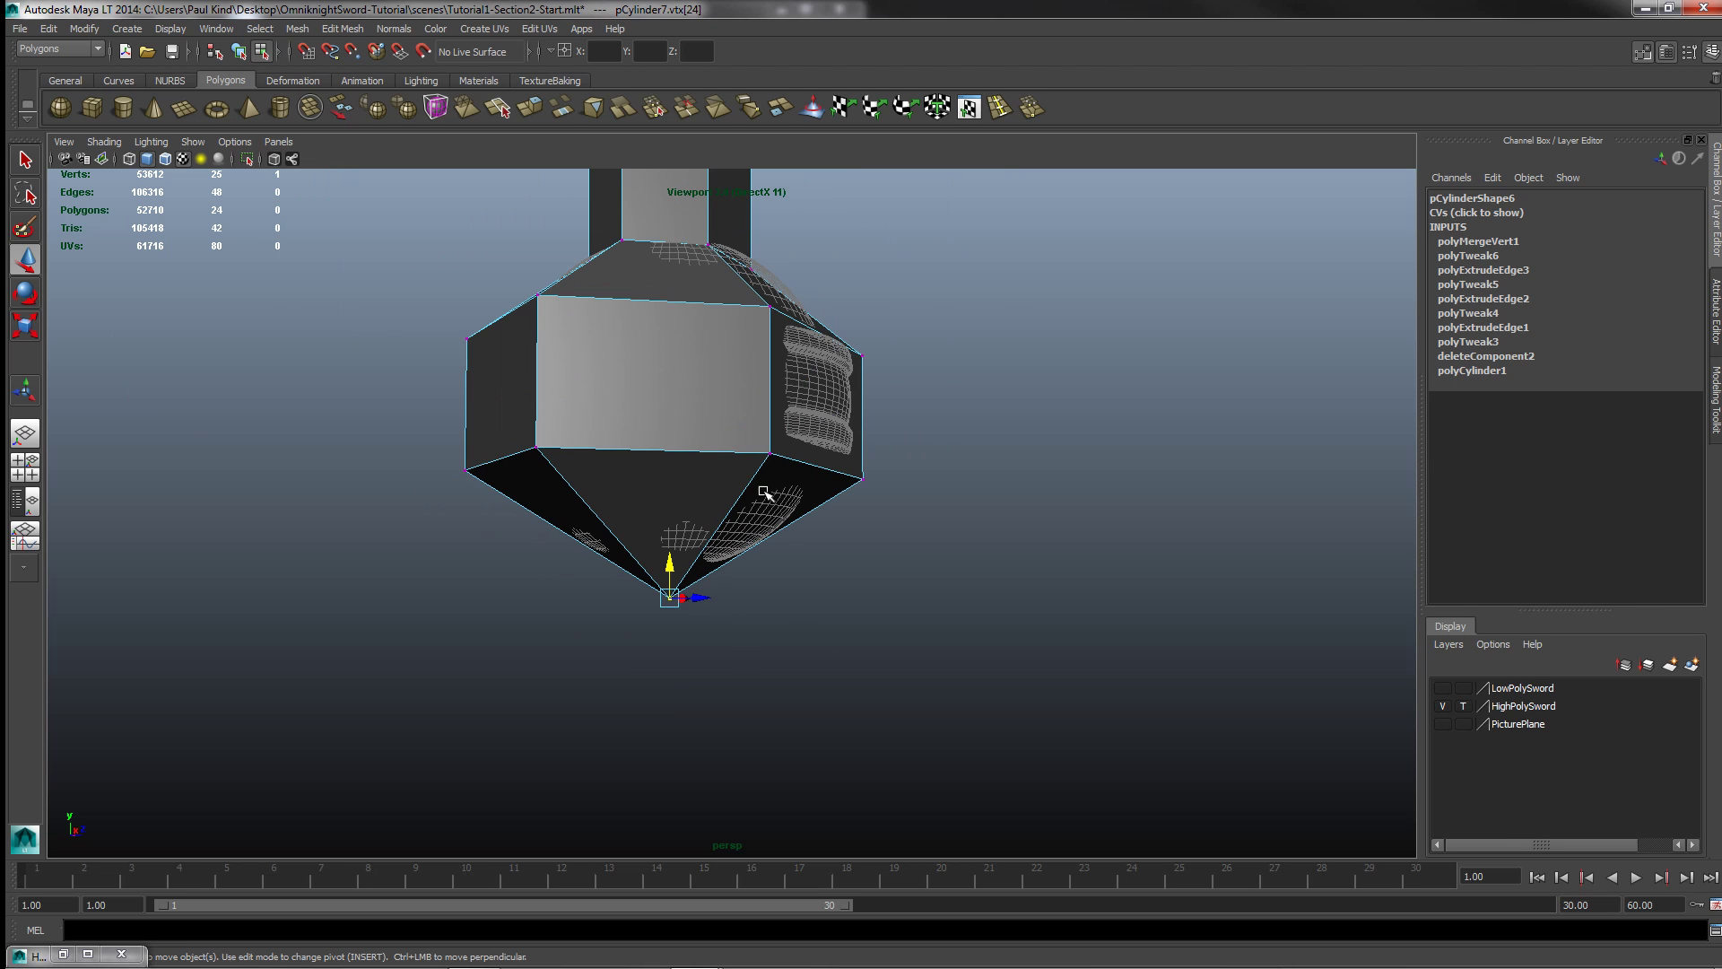
Step: Select the pommel's opposite side faces where the high-poly rings poke through and scale them outward along Z until they enclose the rings
alt+drag(769, 445, 727, 466)
right_click(728, 466)
right_drag(732, 507, 734, 506)
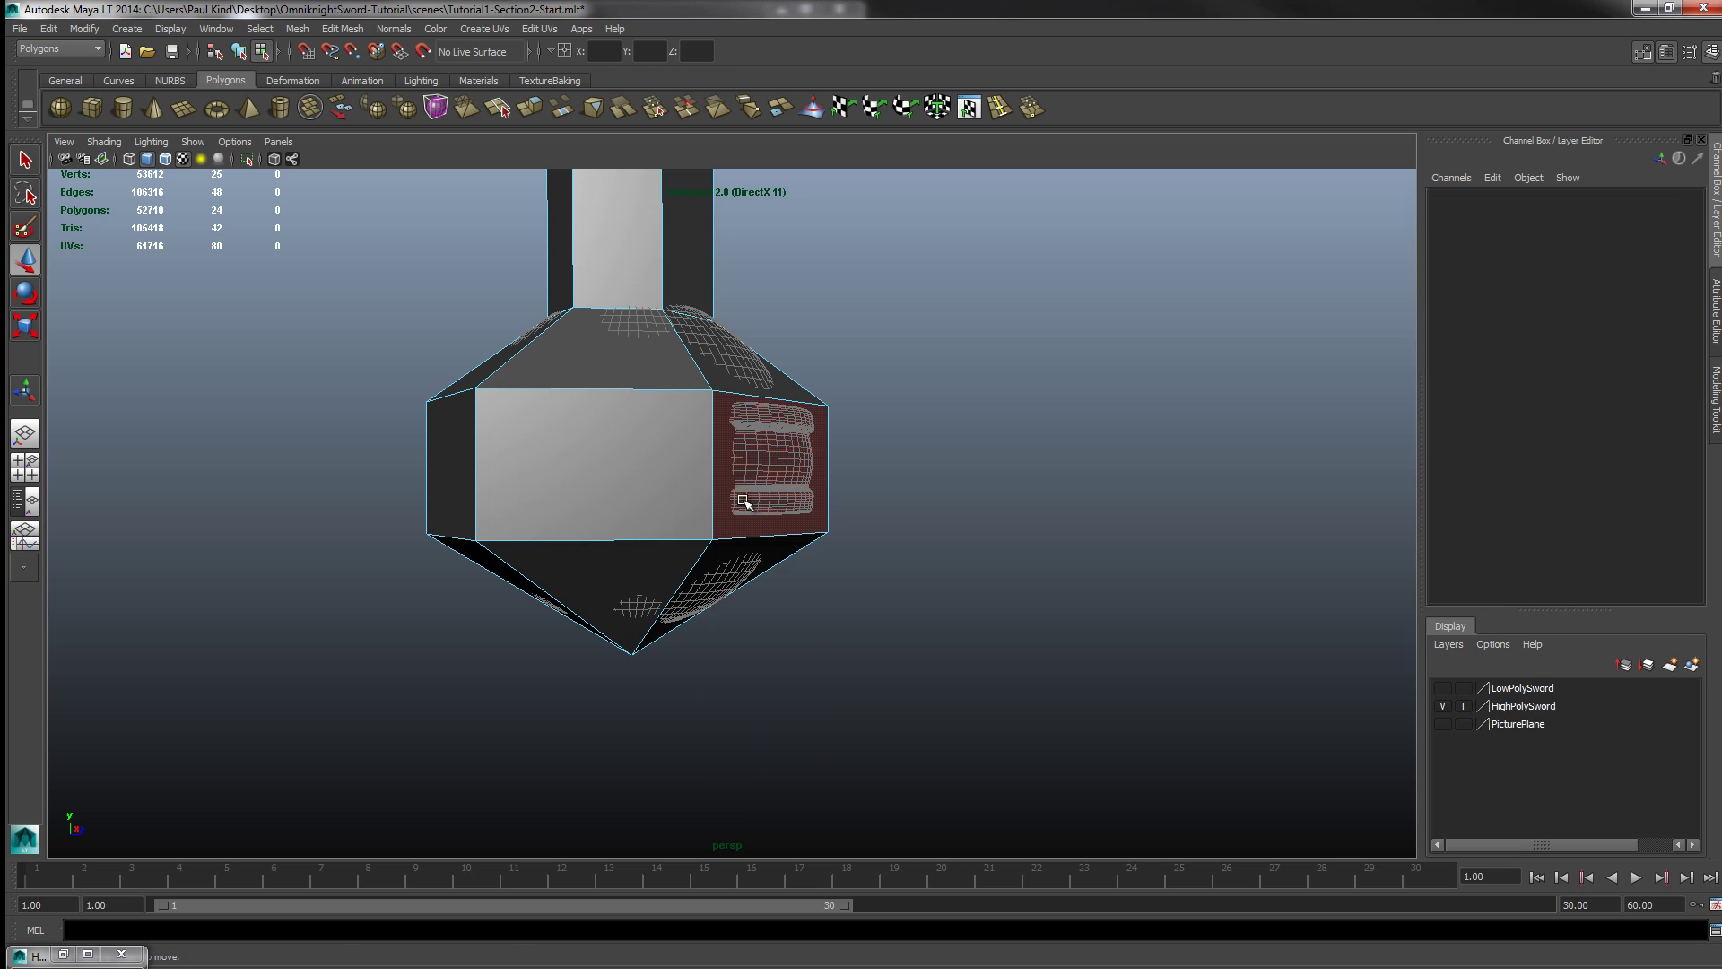
click(743, 489)
alt+drag(642, 492, 952, 564)
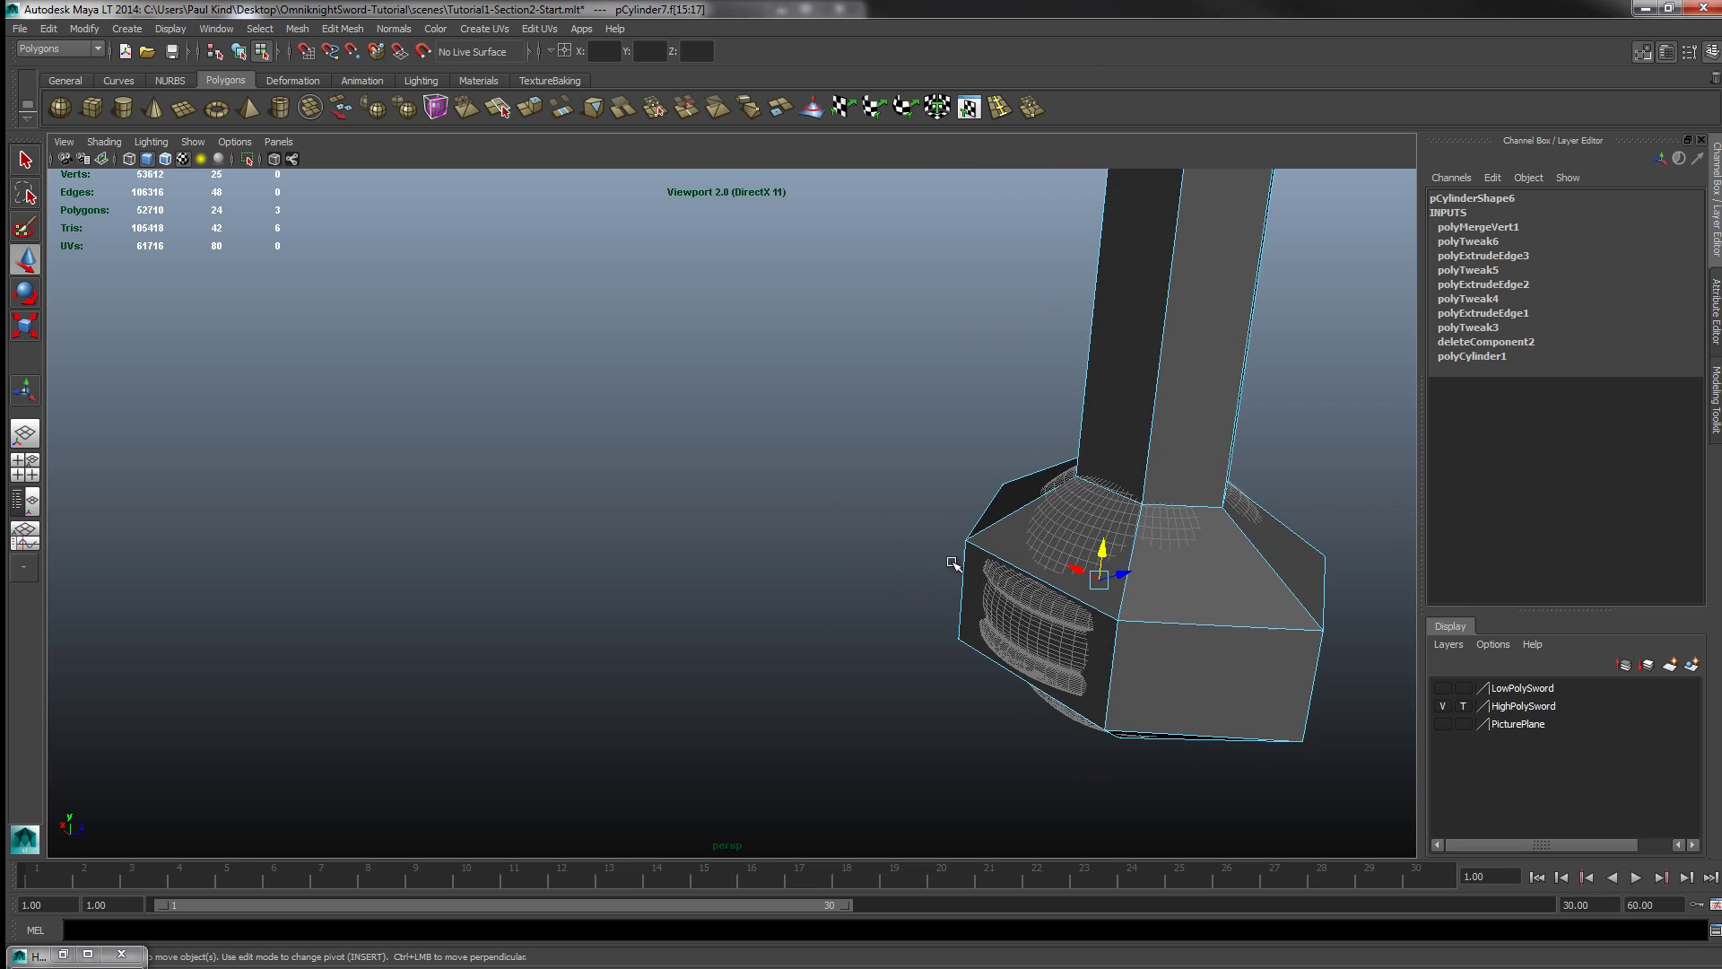
shift+click(1064, 624)
click(28, 319)
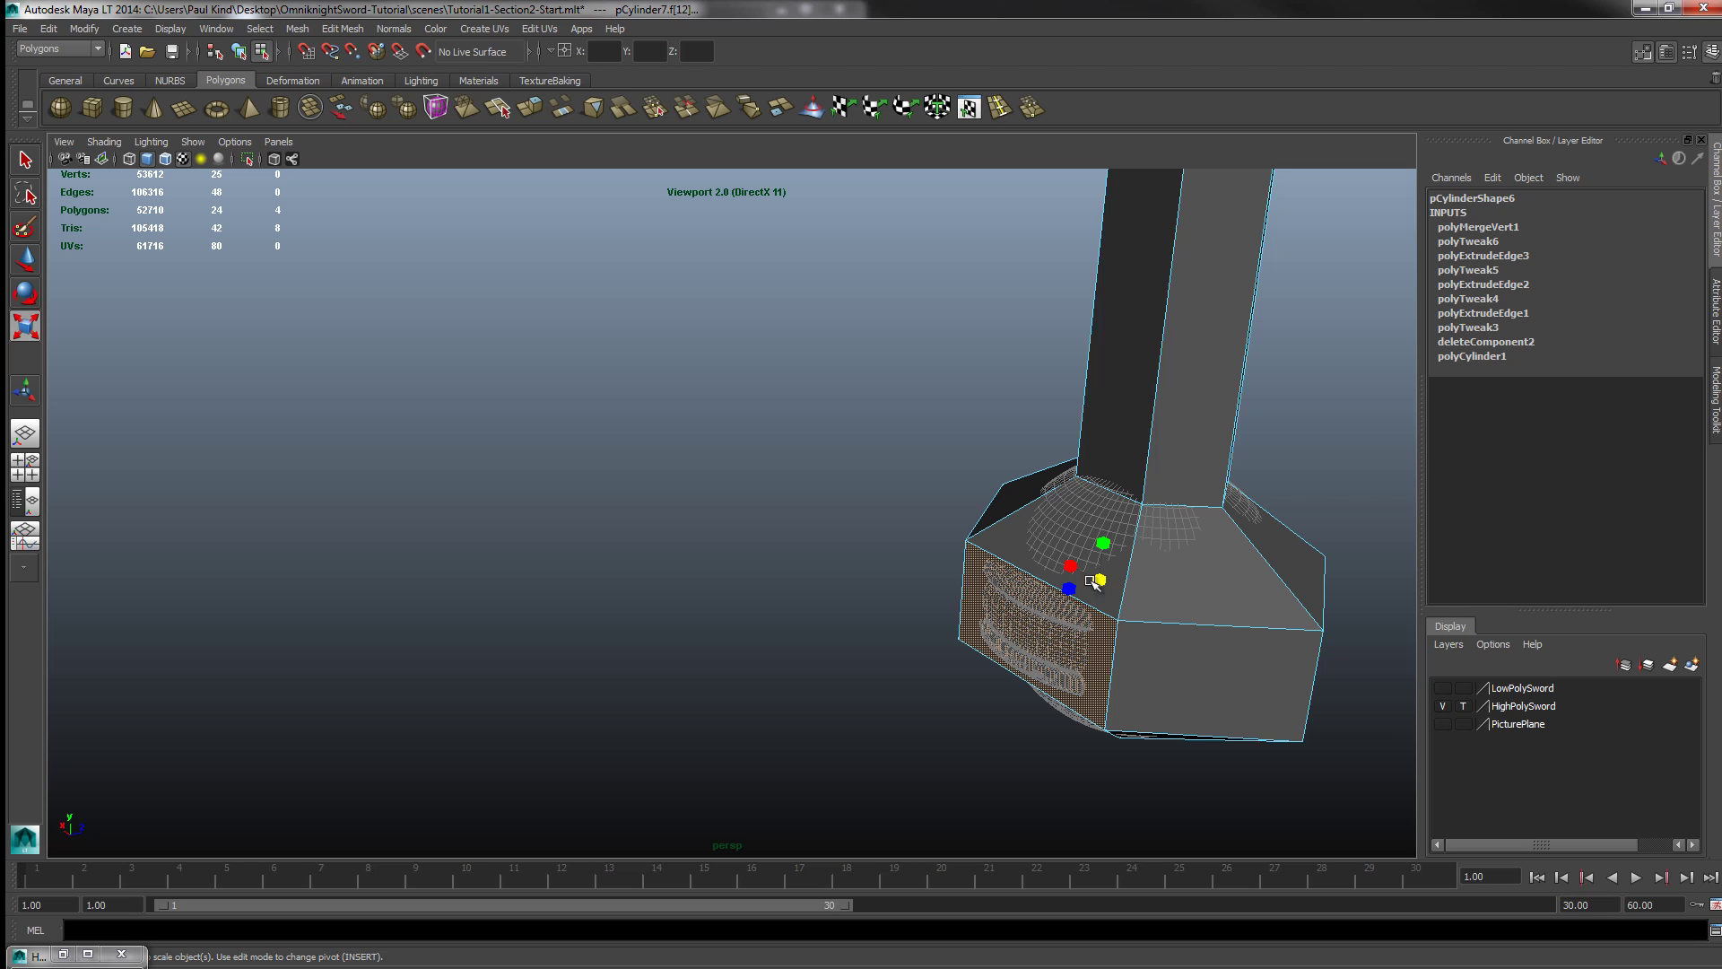
mouse_move(1070, 590)
mouse_down()
mouse_move(1098, 610)
mouse_move(1076, 598)
mouse_up()
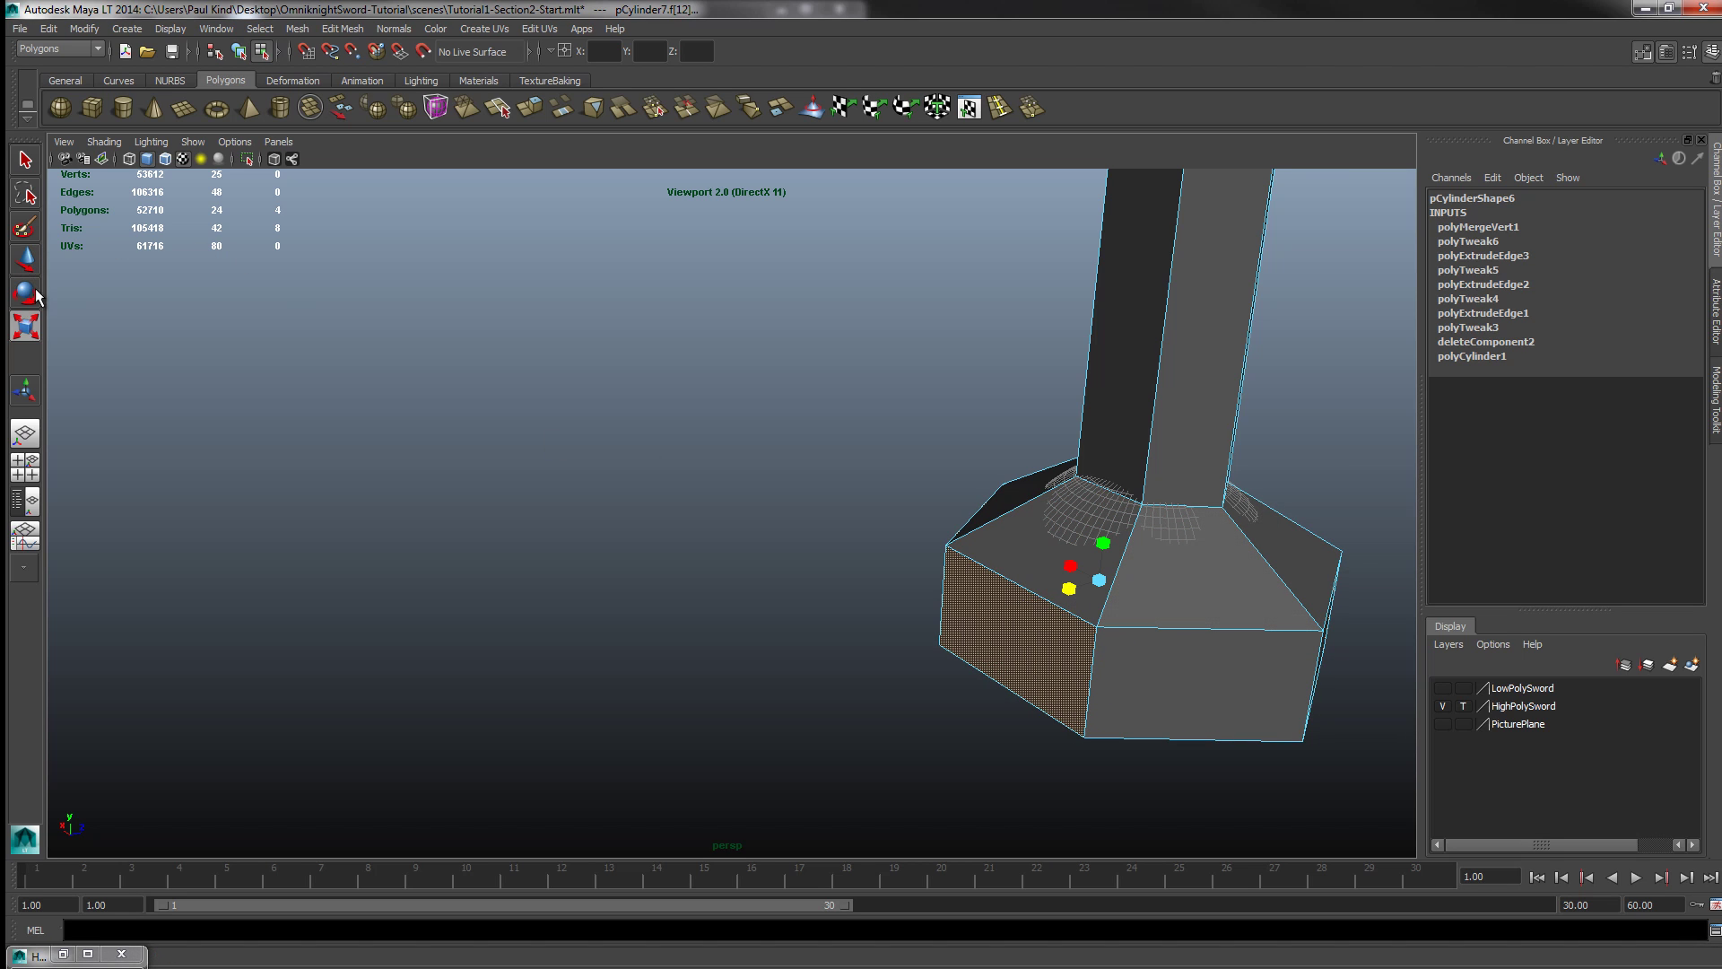
Step: Select the edge loop where the grip meets the pommel and raise it slightly along Y
right_drag(1153, 512, 1152, 476)
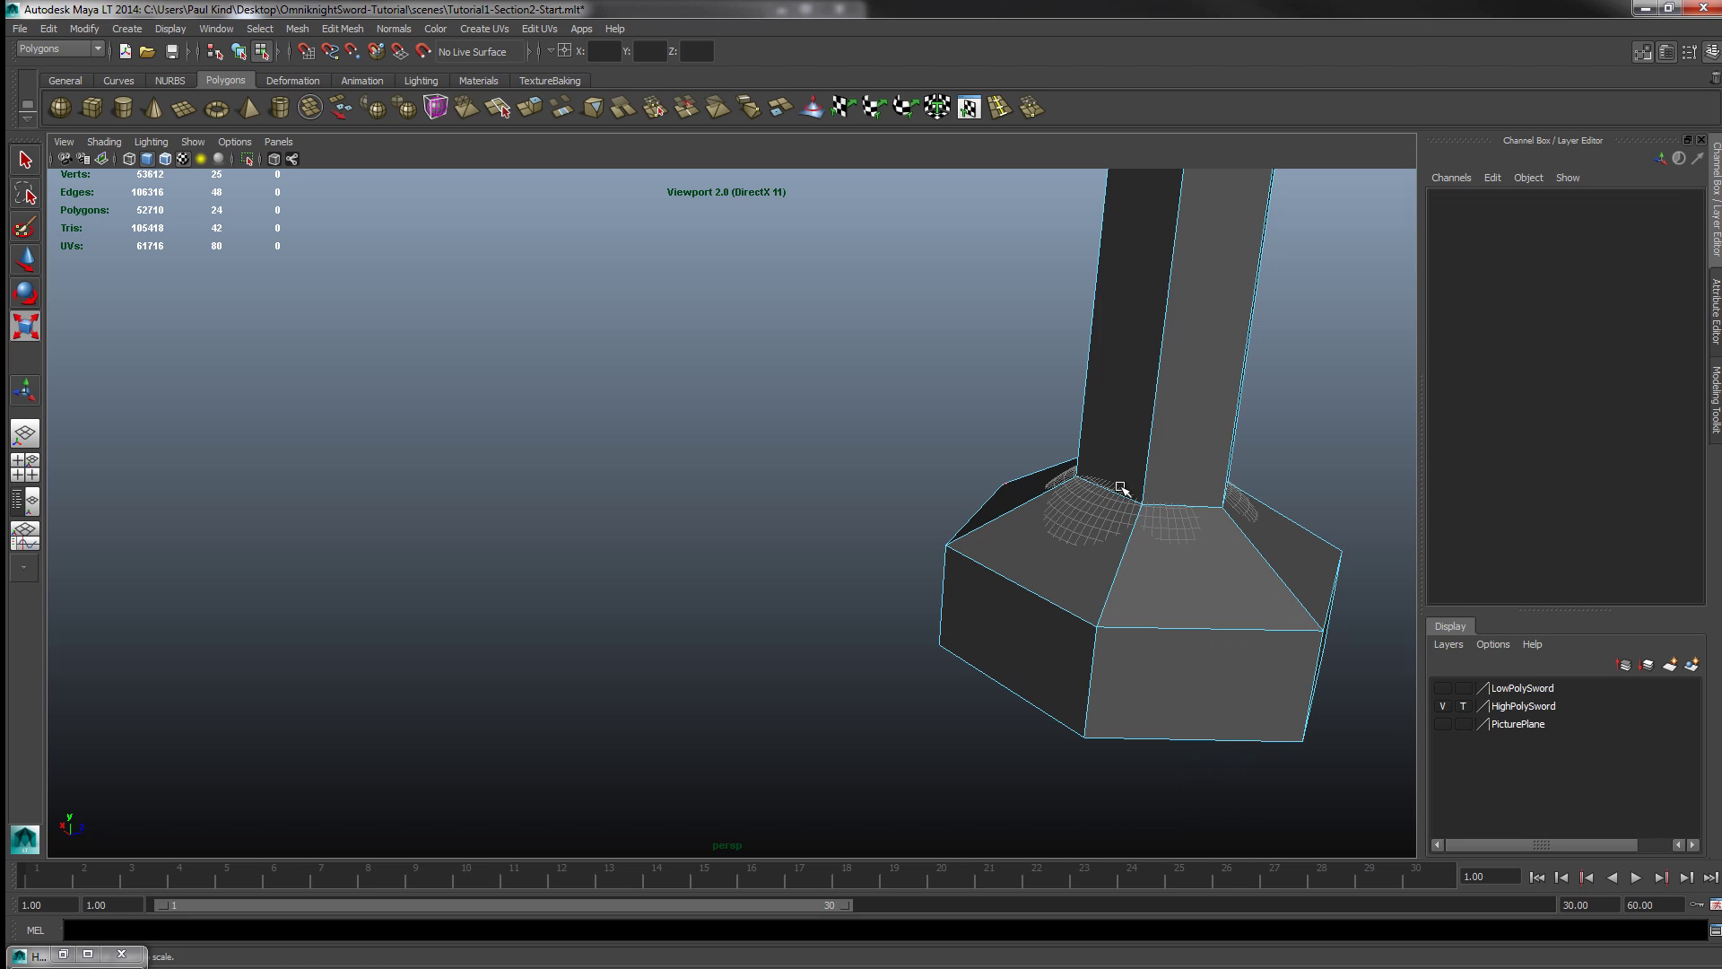
double_click(1117, 493)
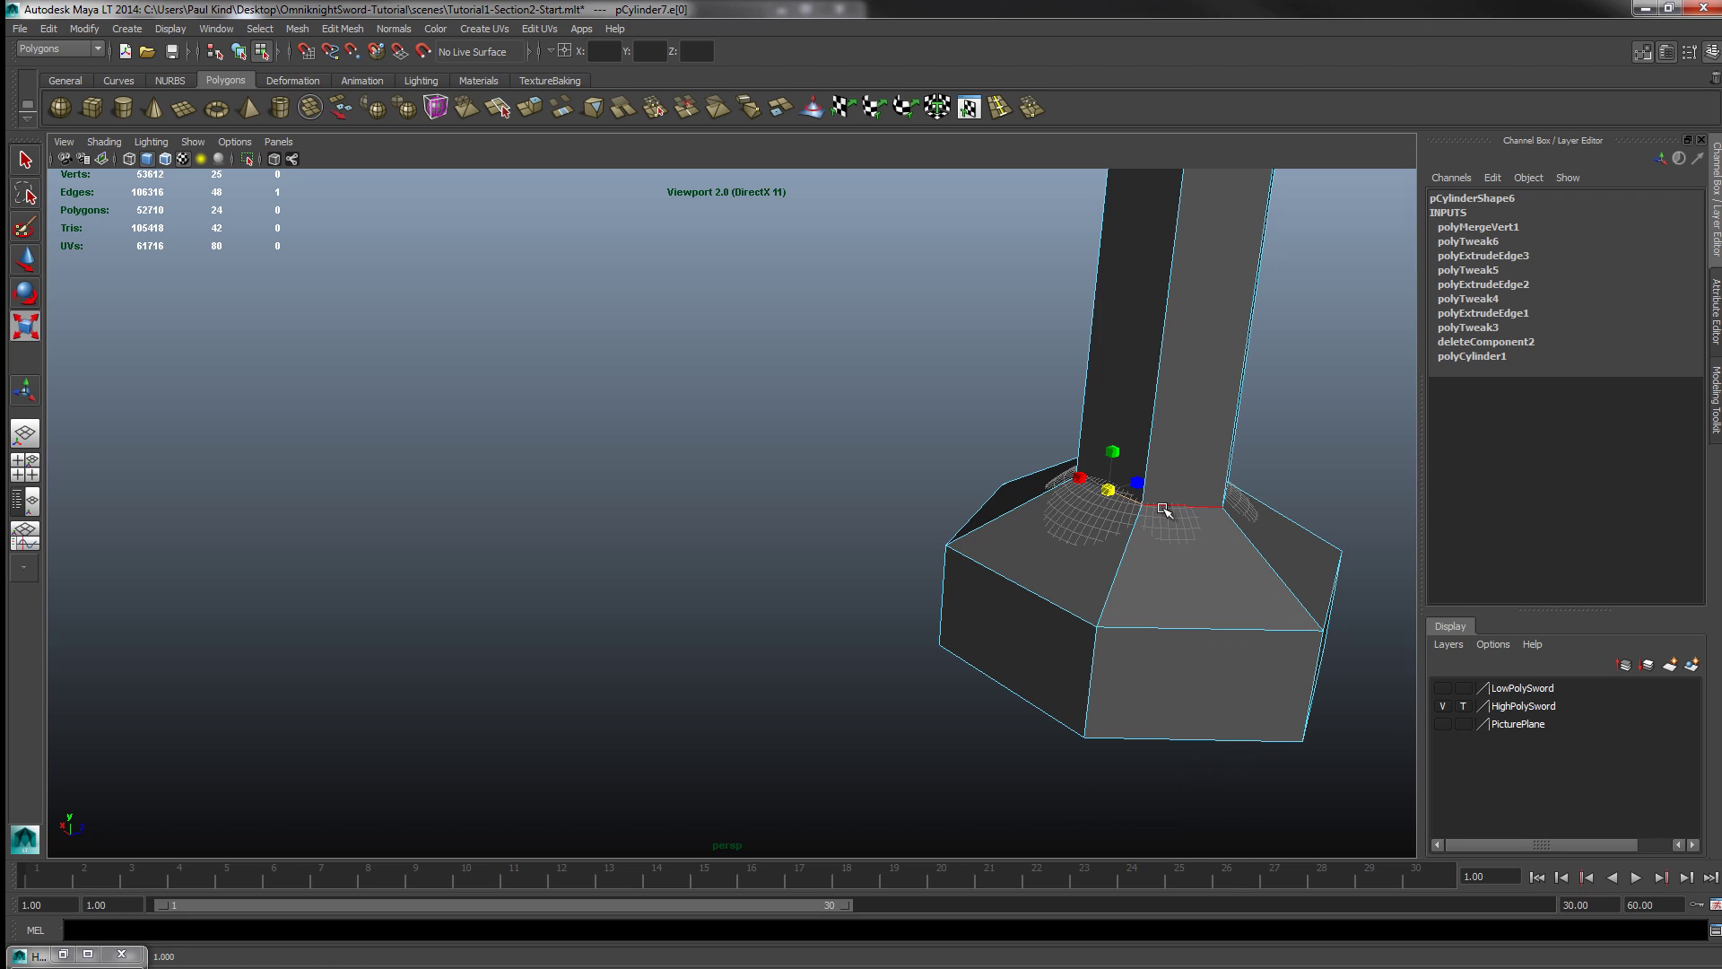
key(w)
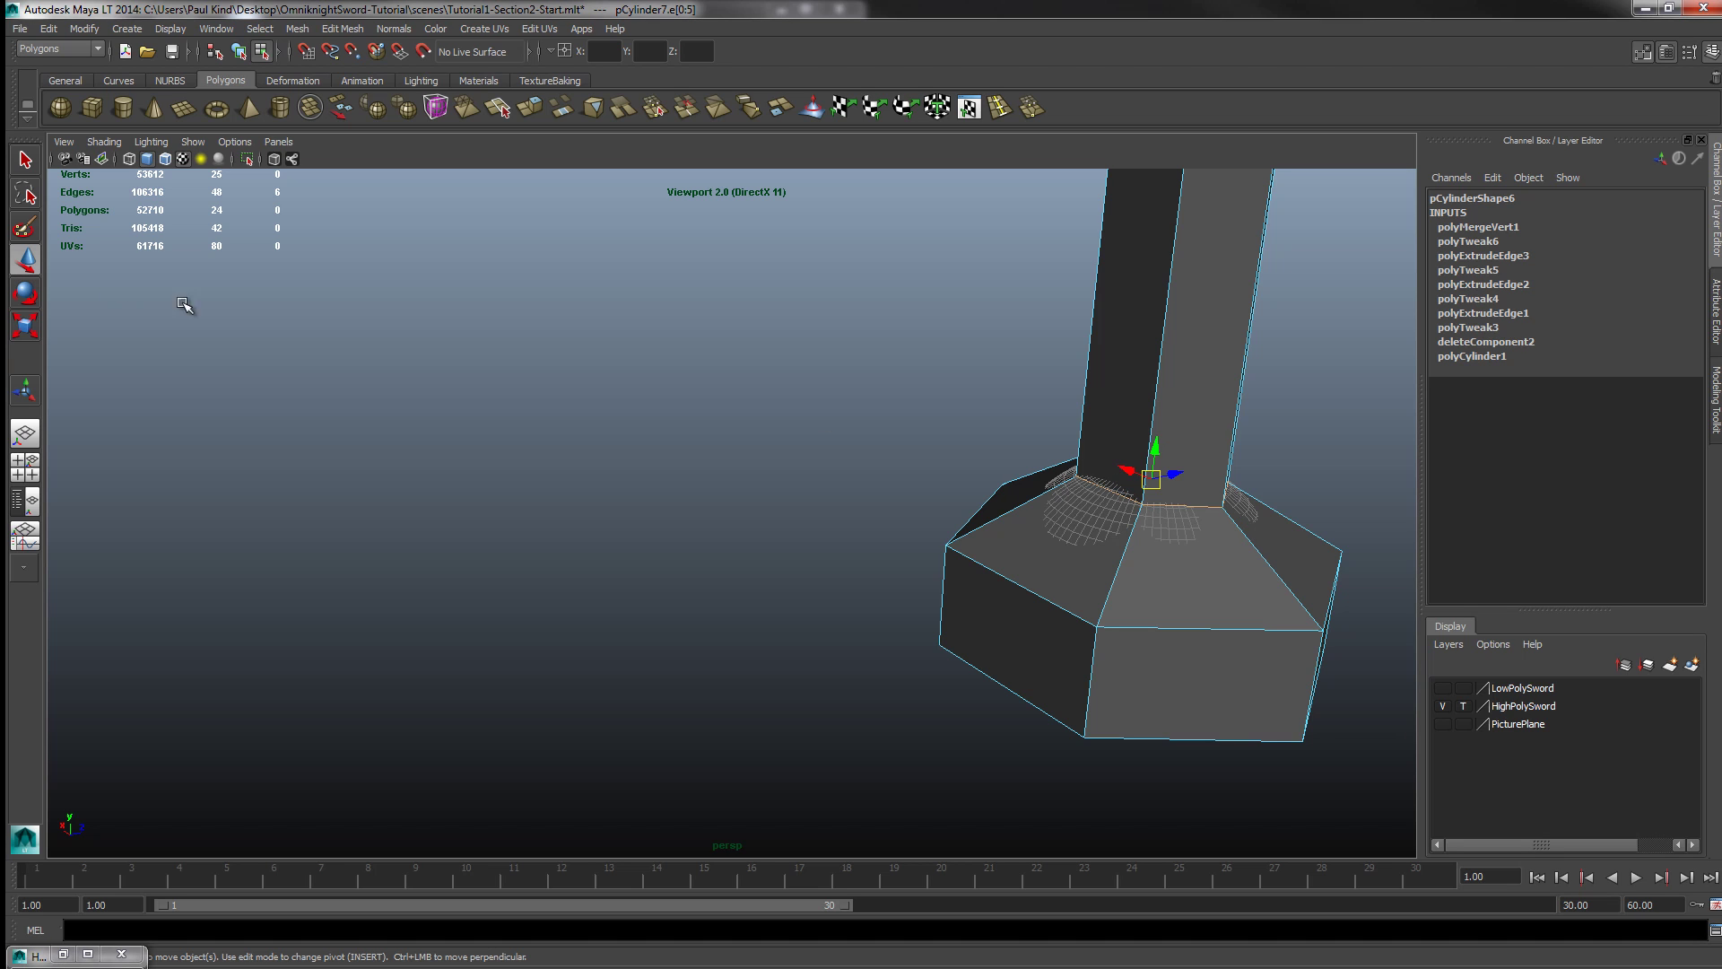
drag(1160, 451, 1159, 433)
click(1191, 528)
Step: Create a new polygon cylinder beside the sword and rotate it -90 degrees about X
scroll(1172, 500, down, 5)
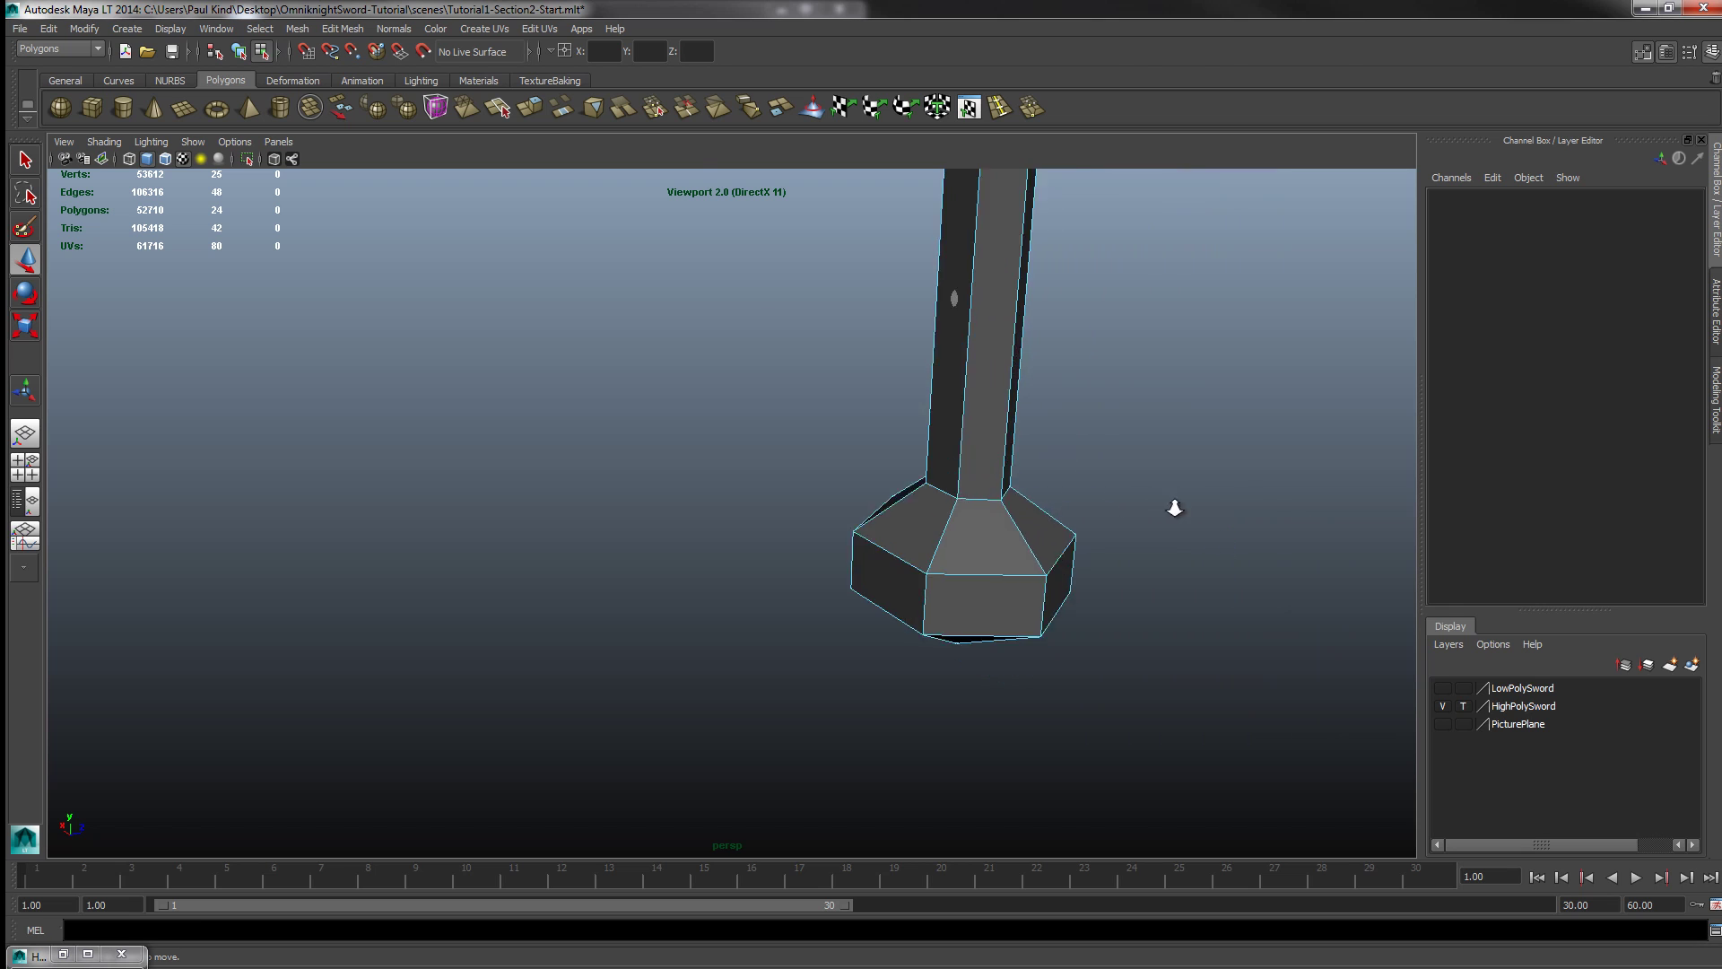
alt+drag(1172, 500, 571, 705)
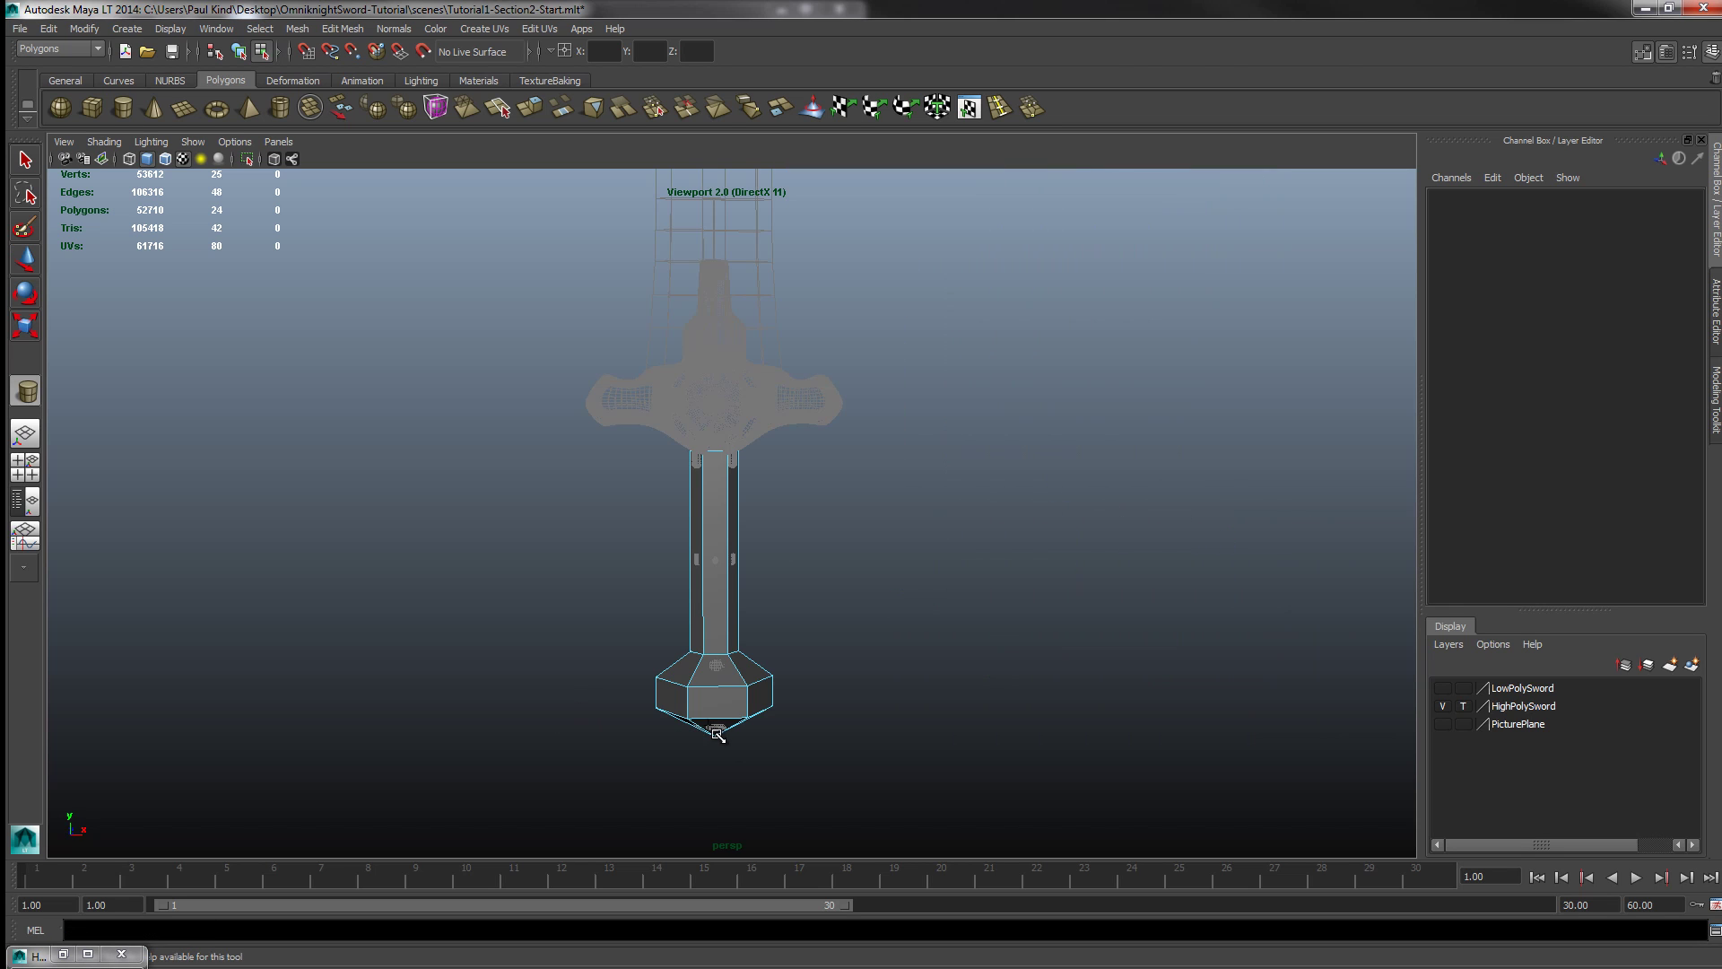
alt+drag(717, 734, 874, 613)
click(25, 294)
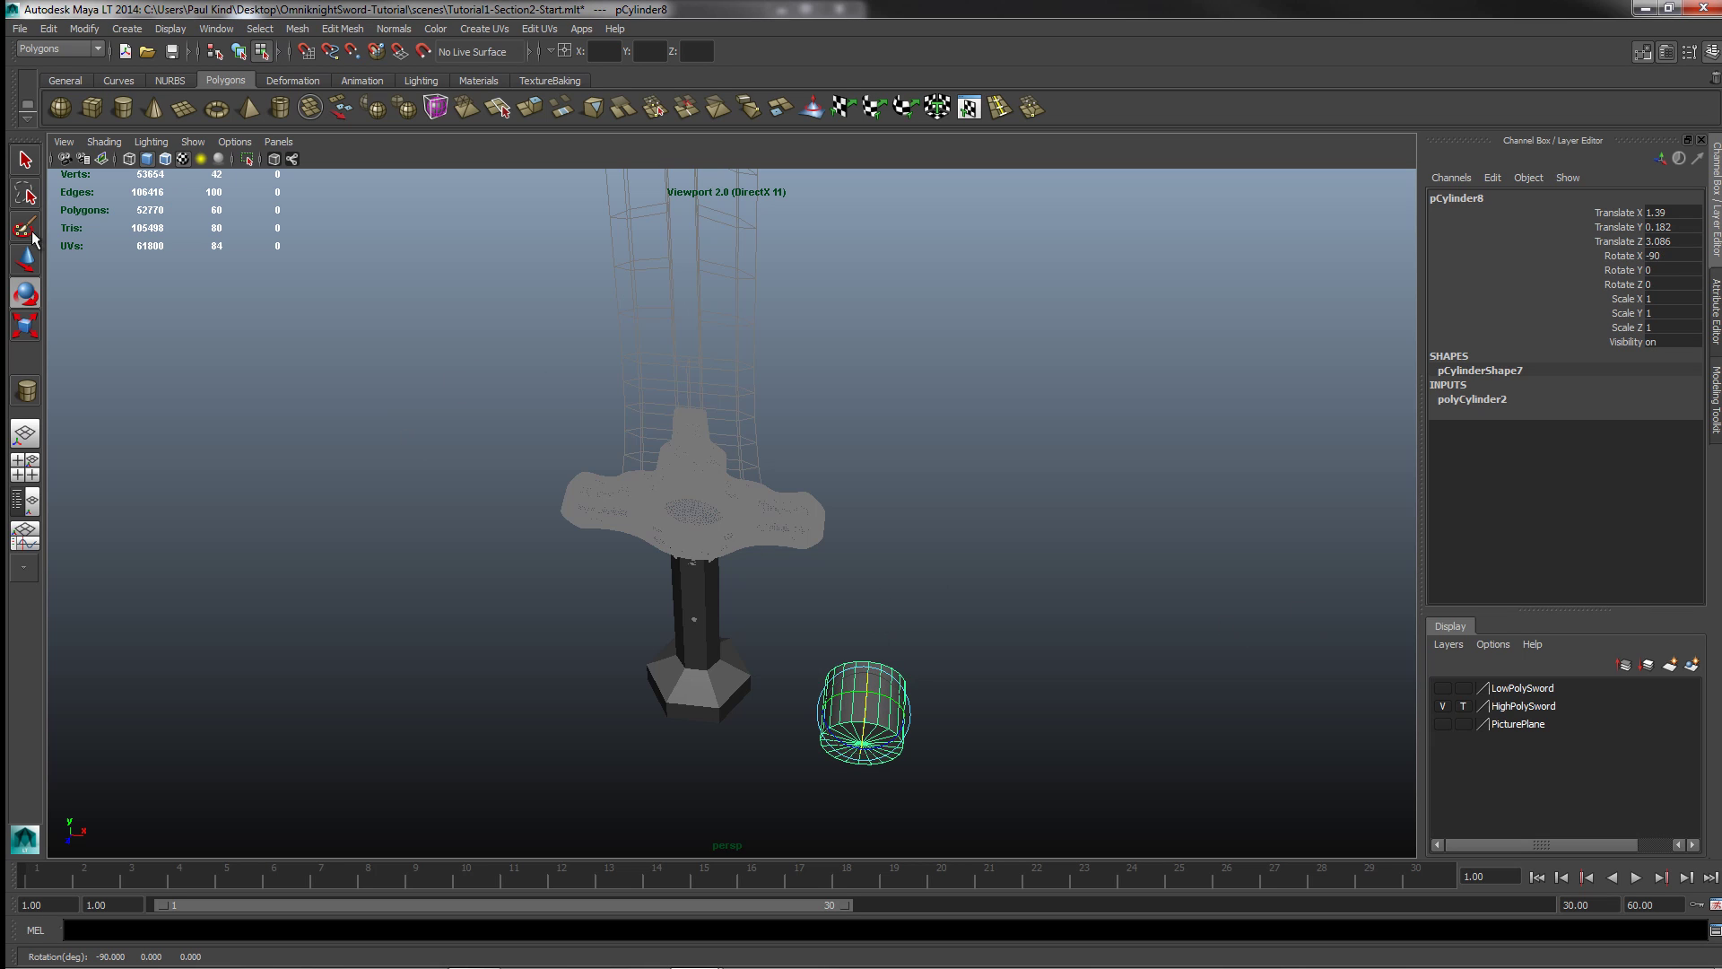
click(25, 159)
click(26, 259)
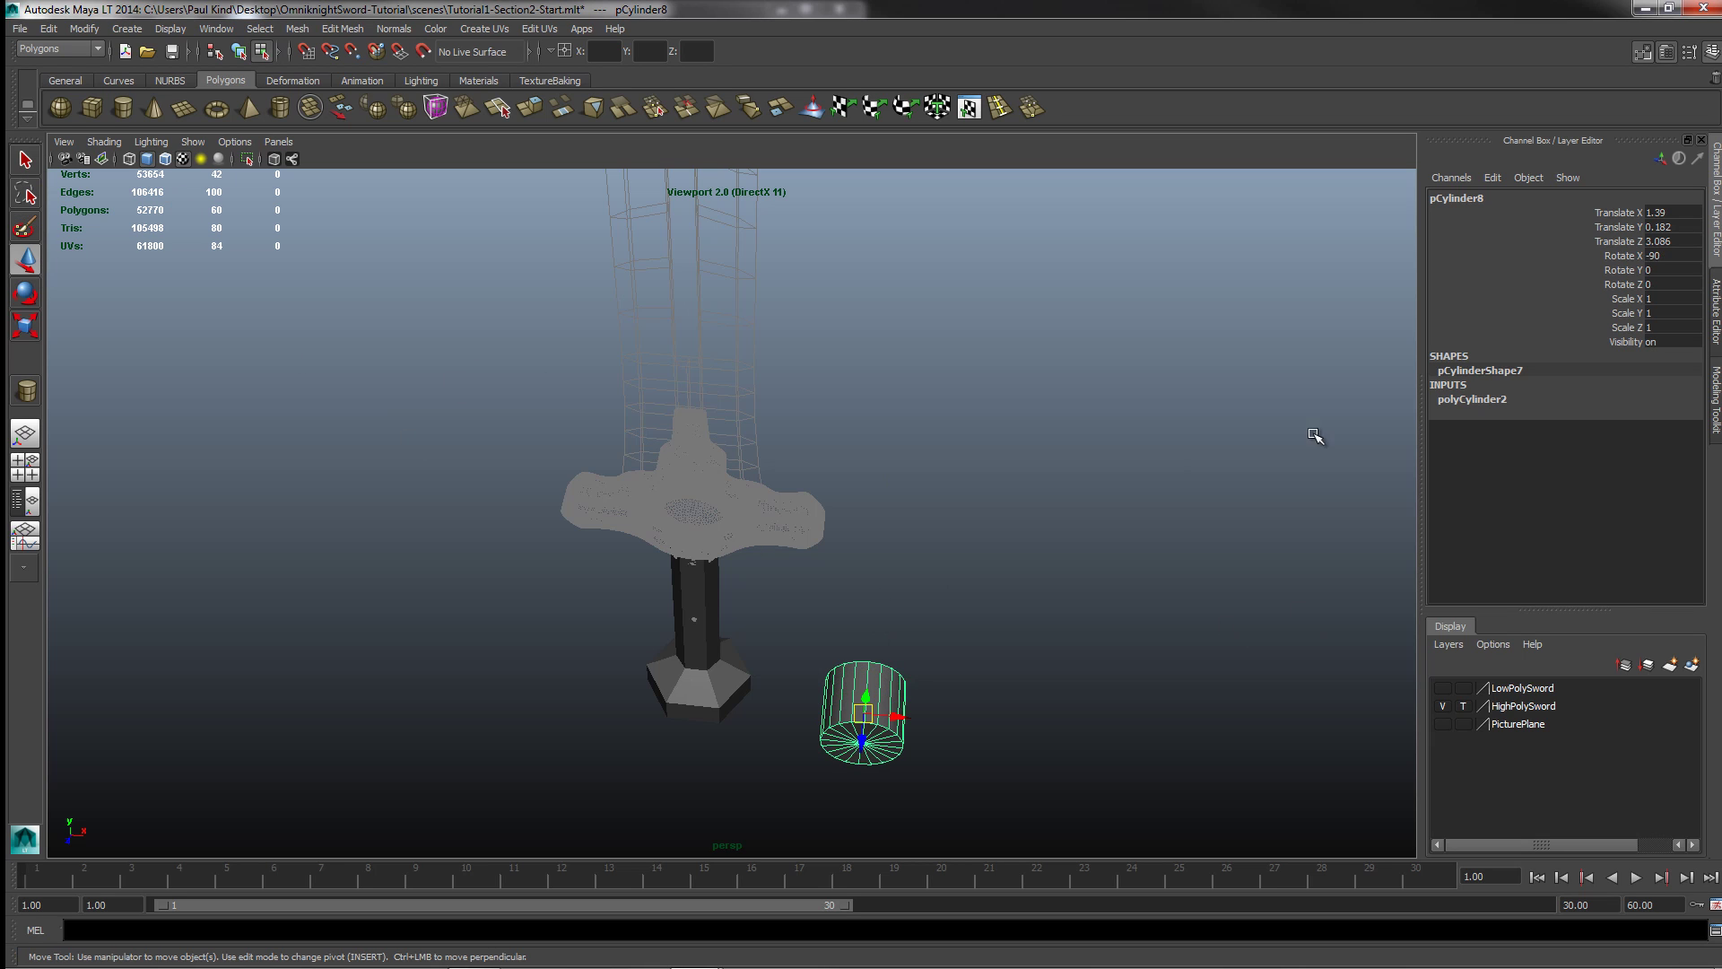
Step: Set the cylinder's Translate X, Y and Z to 0, then lower it to the crossguard's centre at about Translate Y -2.012
double_click(1676, 213)
text(0)
key(Tab)
text(0)
key(Tab)
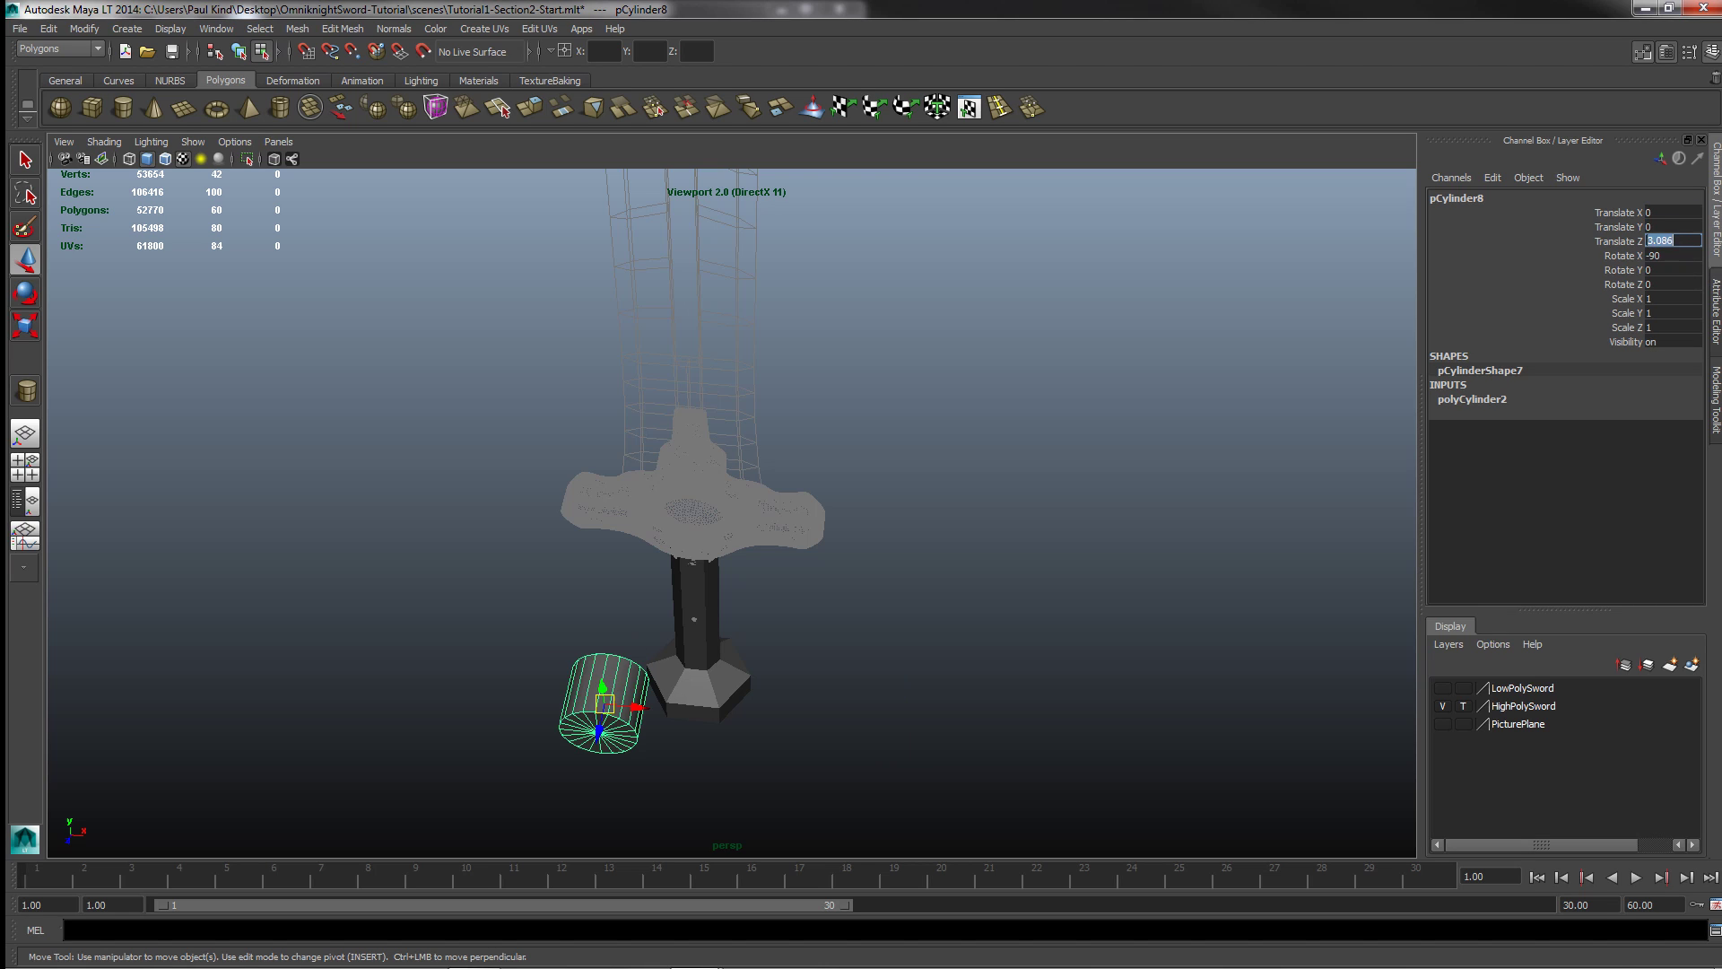
text(0)
key(Tab)
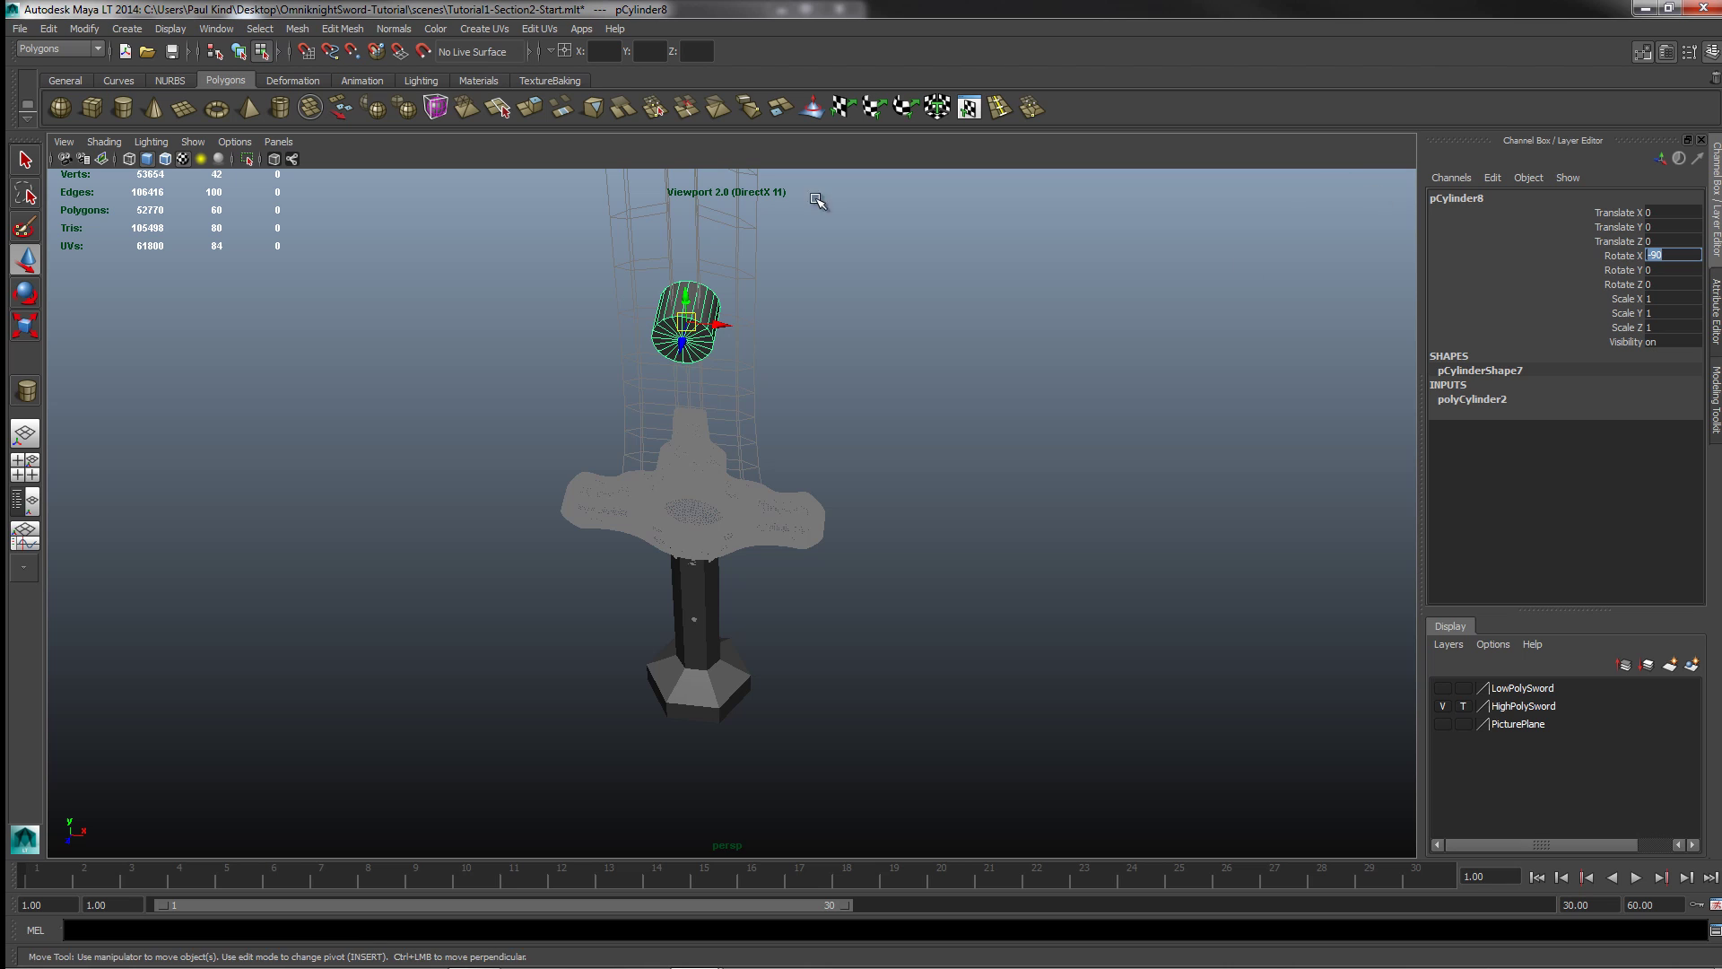
drag(689, 303, 692, 489)
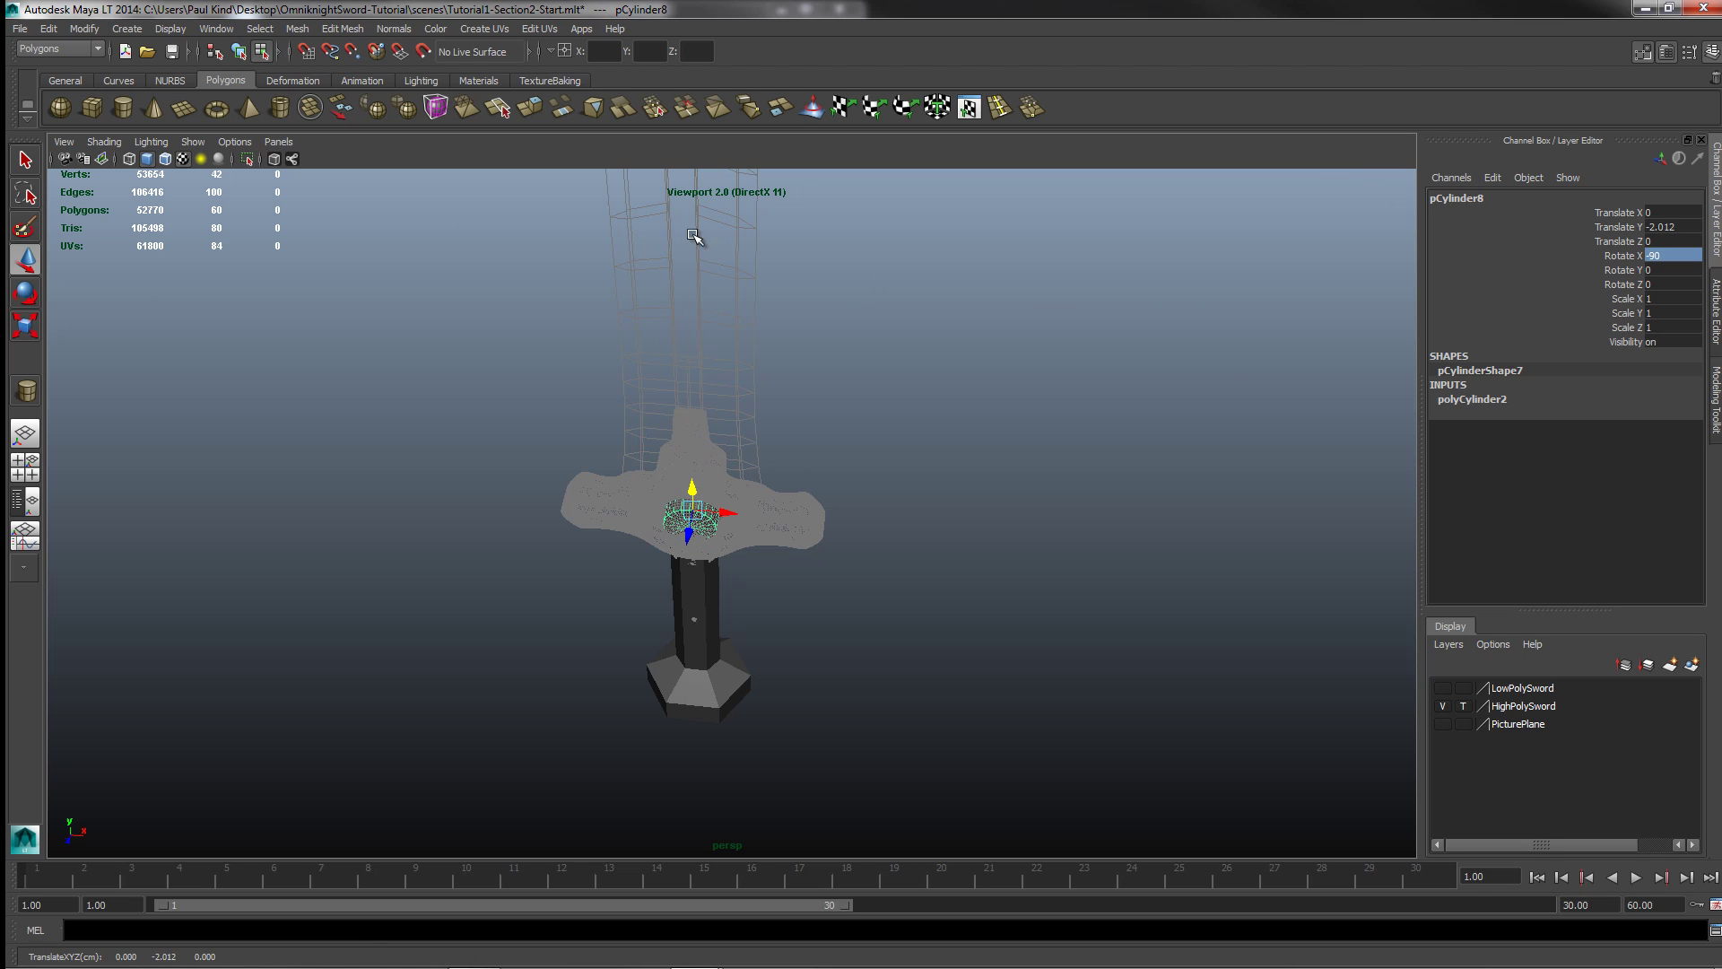
Step: In the front view, scale the cylinder uniformly to about 1.83 and lower it to about Translate Y -2.045 over the guard's round centre
key(space)
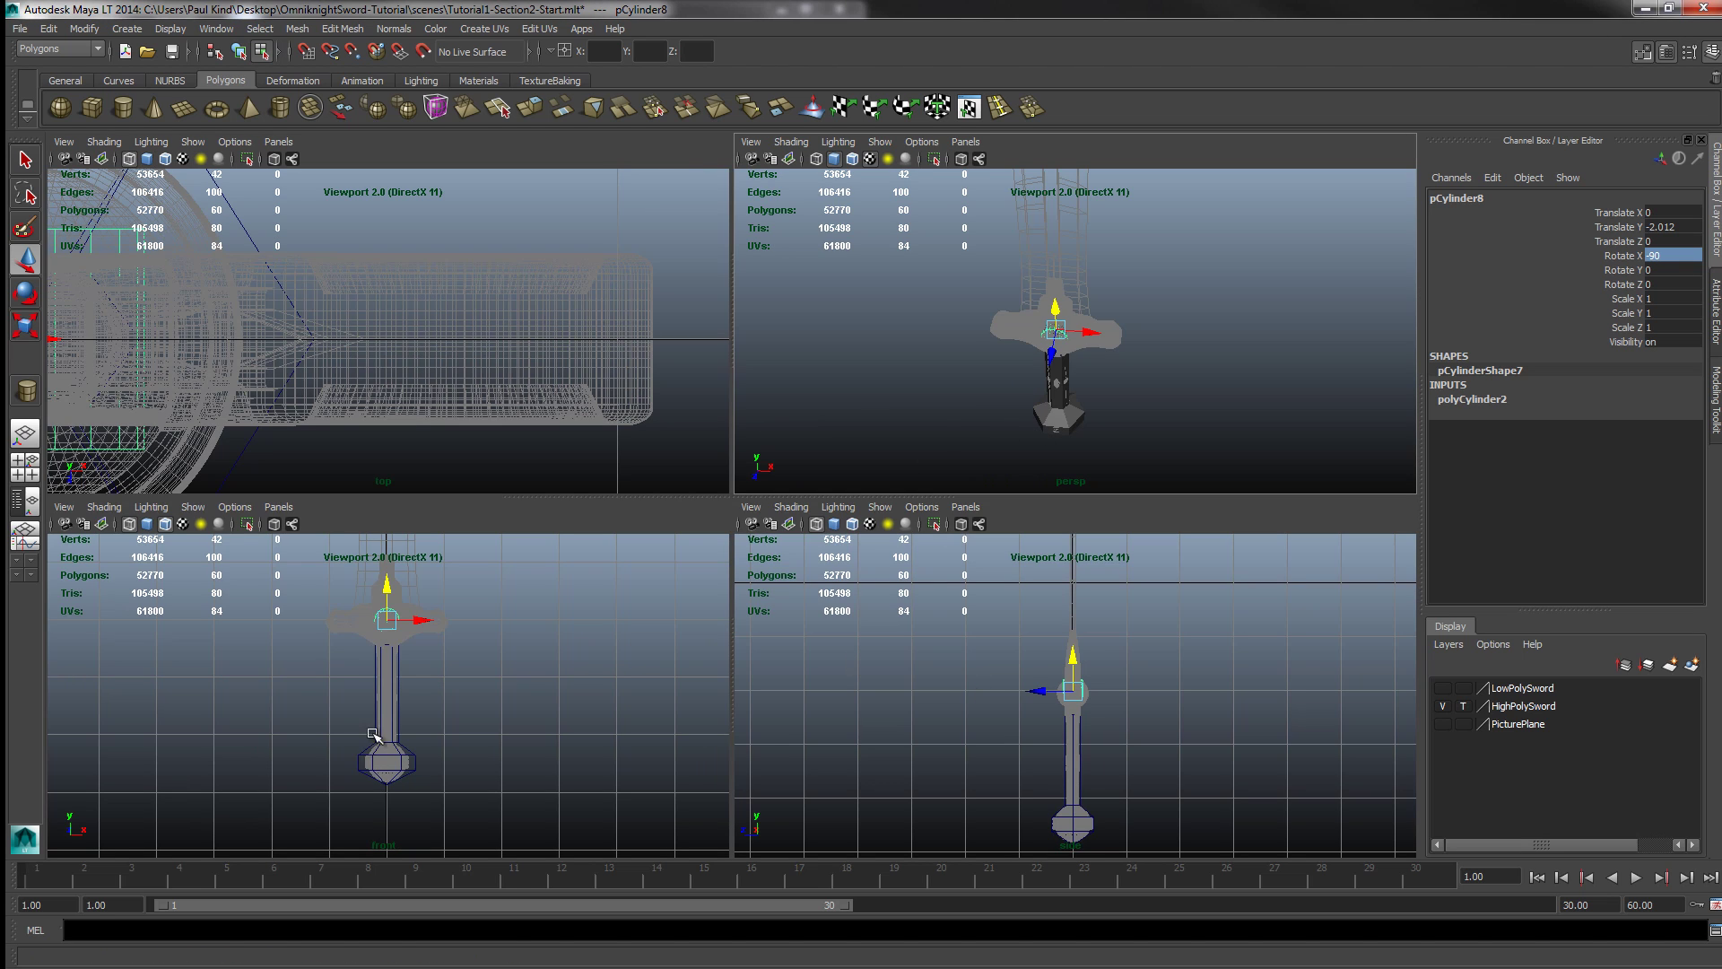
key(space)
alt+right_drag(762, 420, 826, 421)
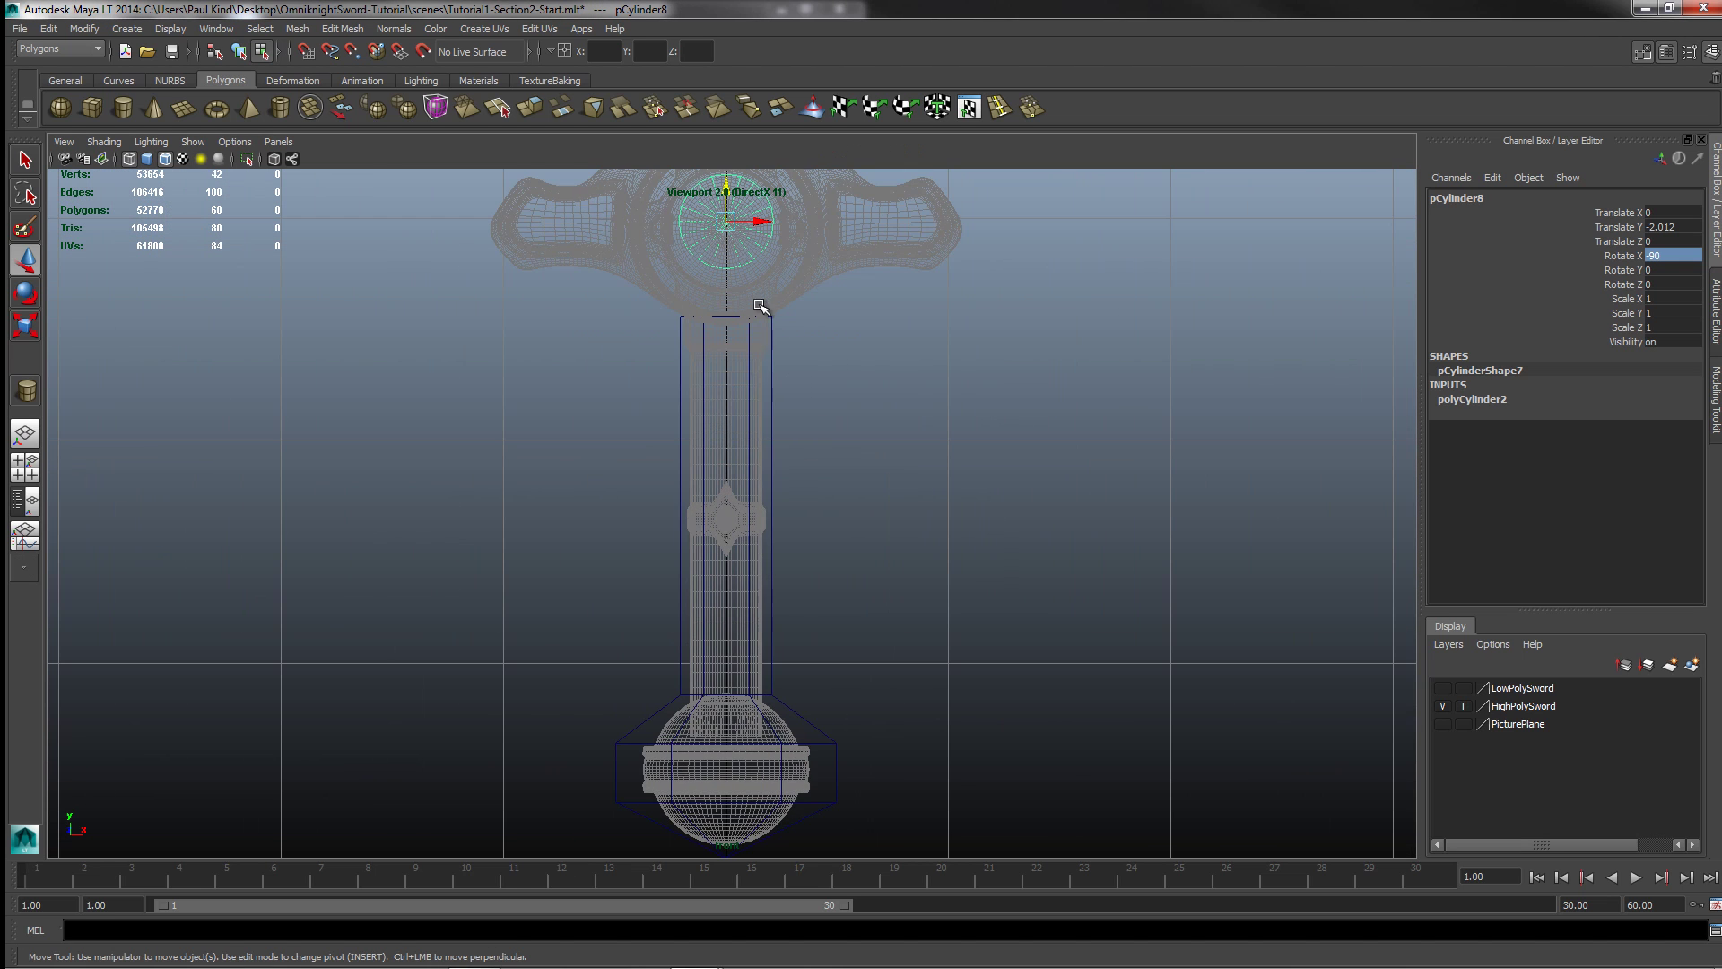
alt+middle_drag(761, 306, 826, 499)
scroll(826, 500, up, 5)
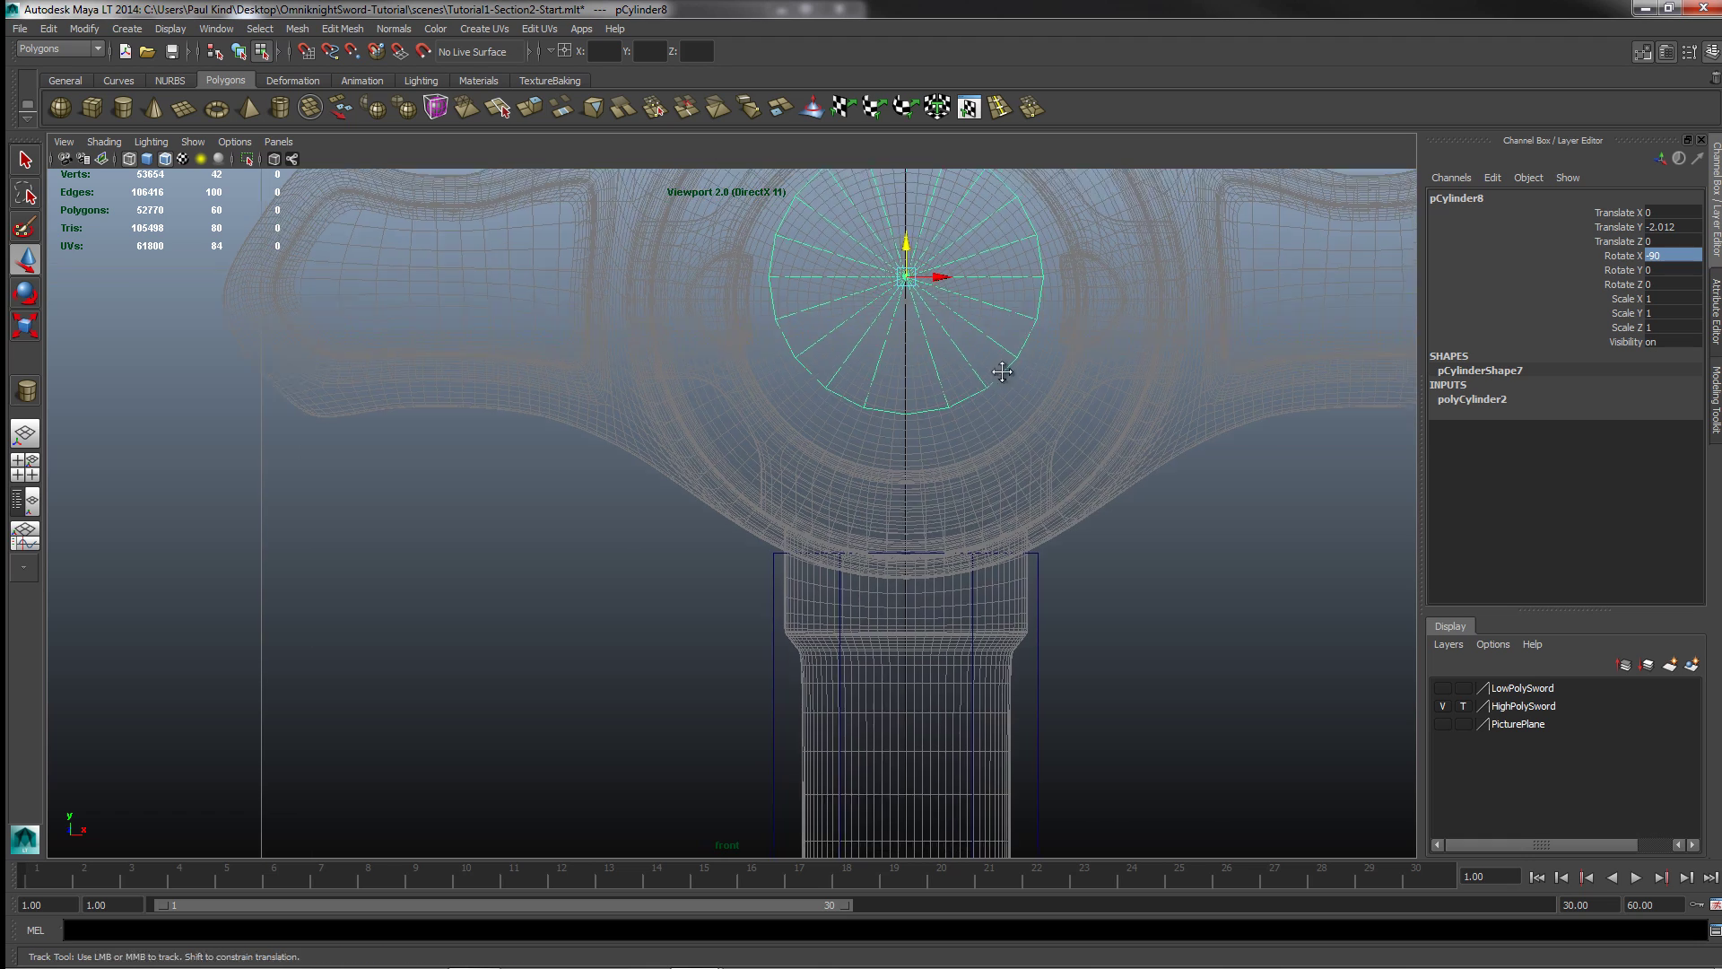
alt+middle_drag(1001, 372, 928, 520)
click(25, 320)
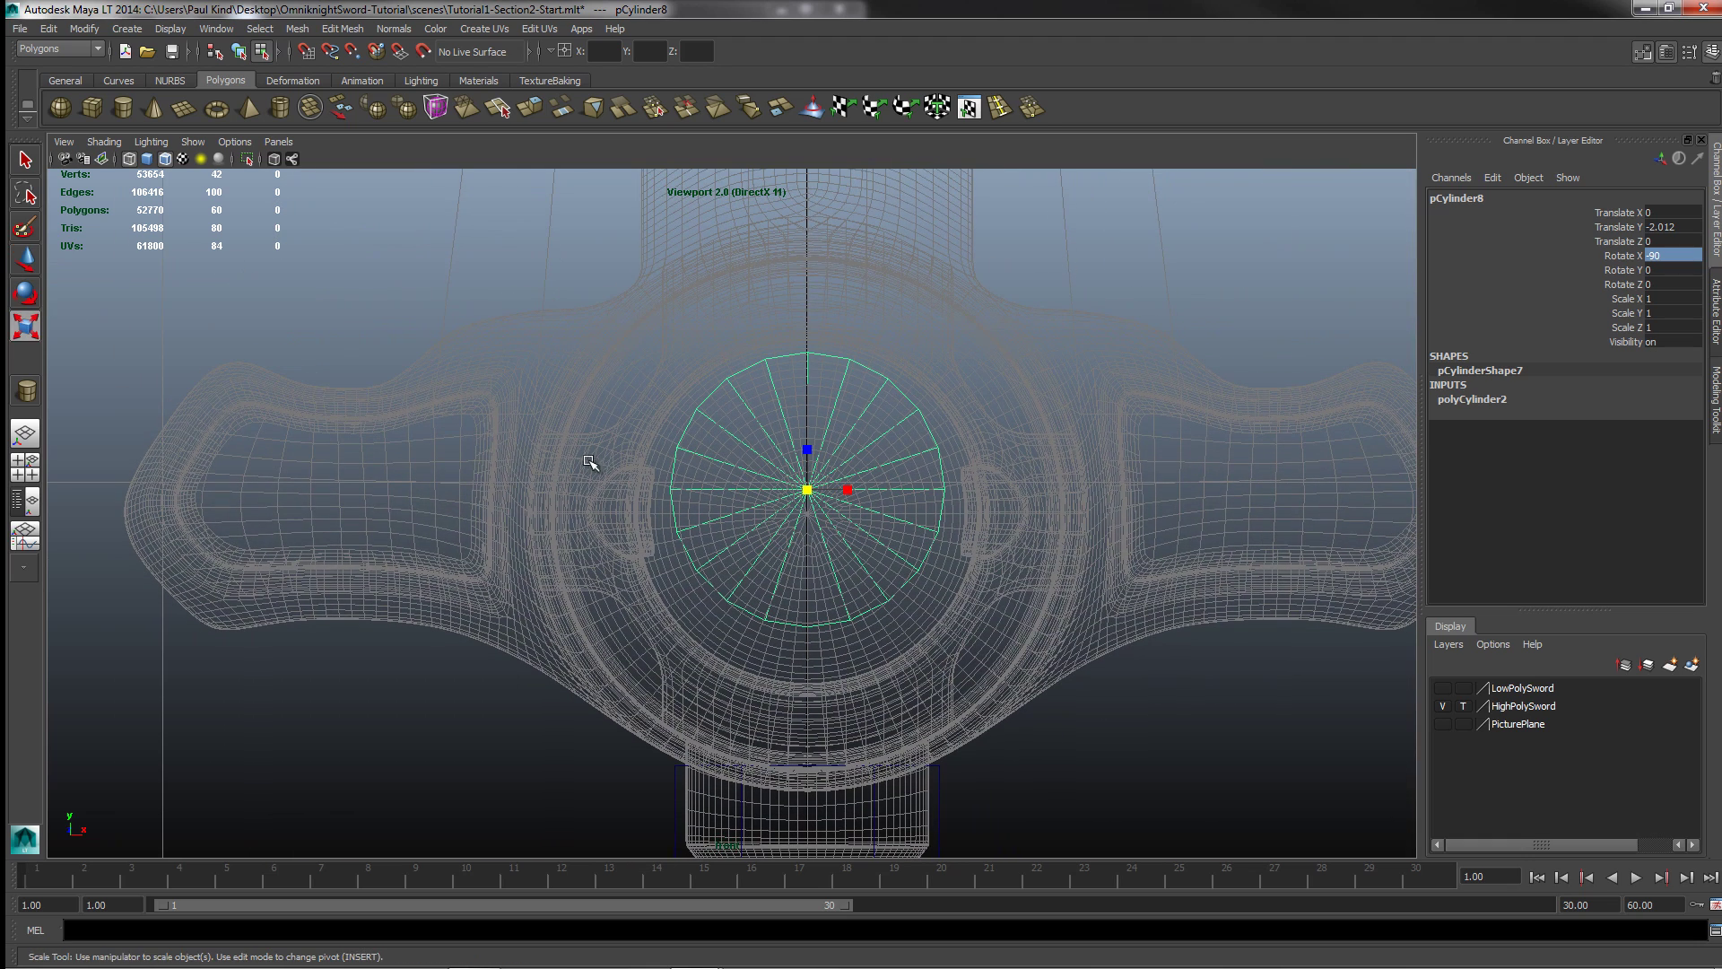
drag(808, 491, 1001, 325)
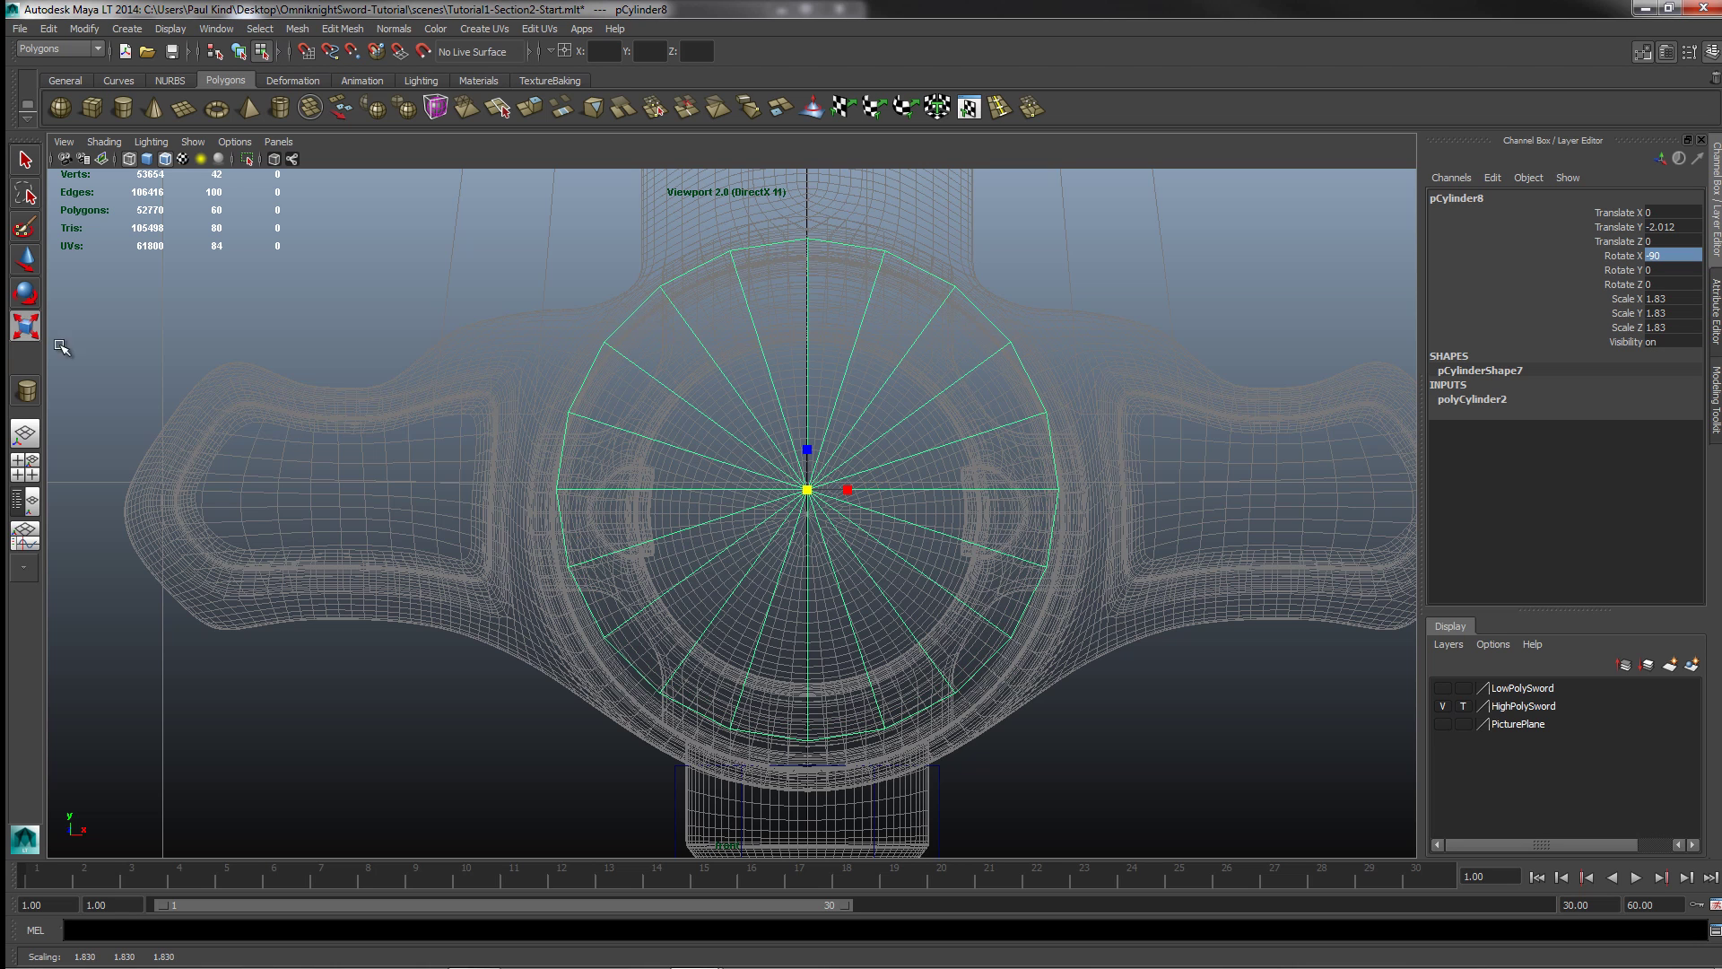
click(25, 259)
drag(811, 460, 815, 475)
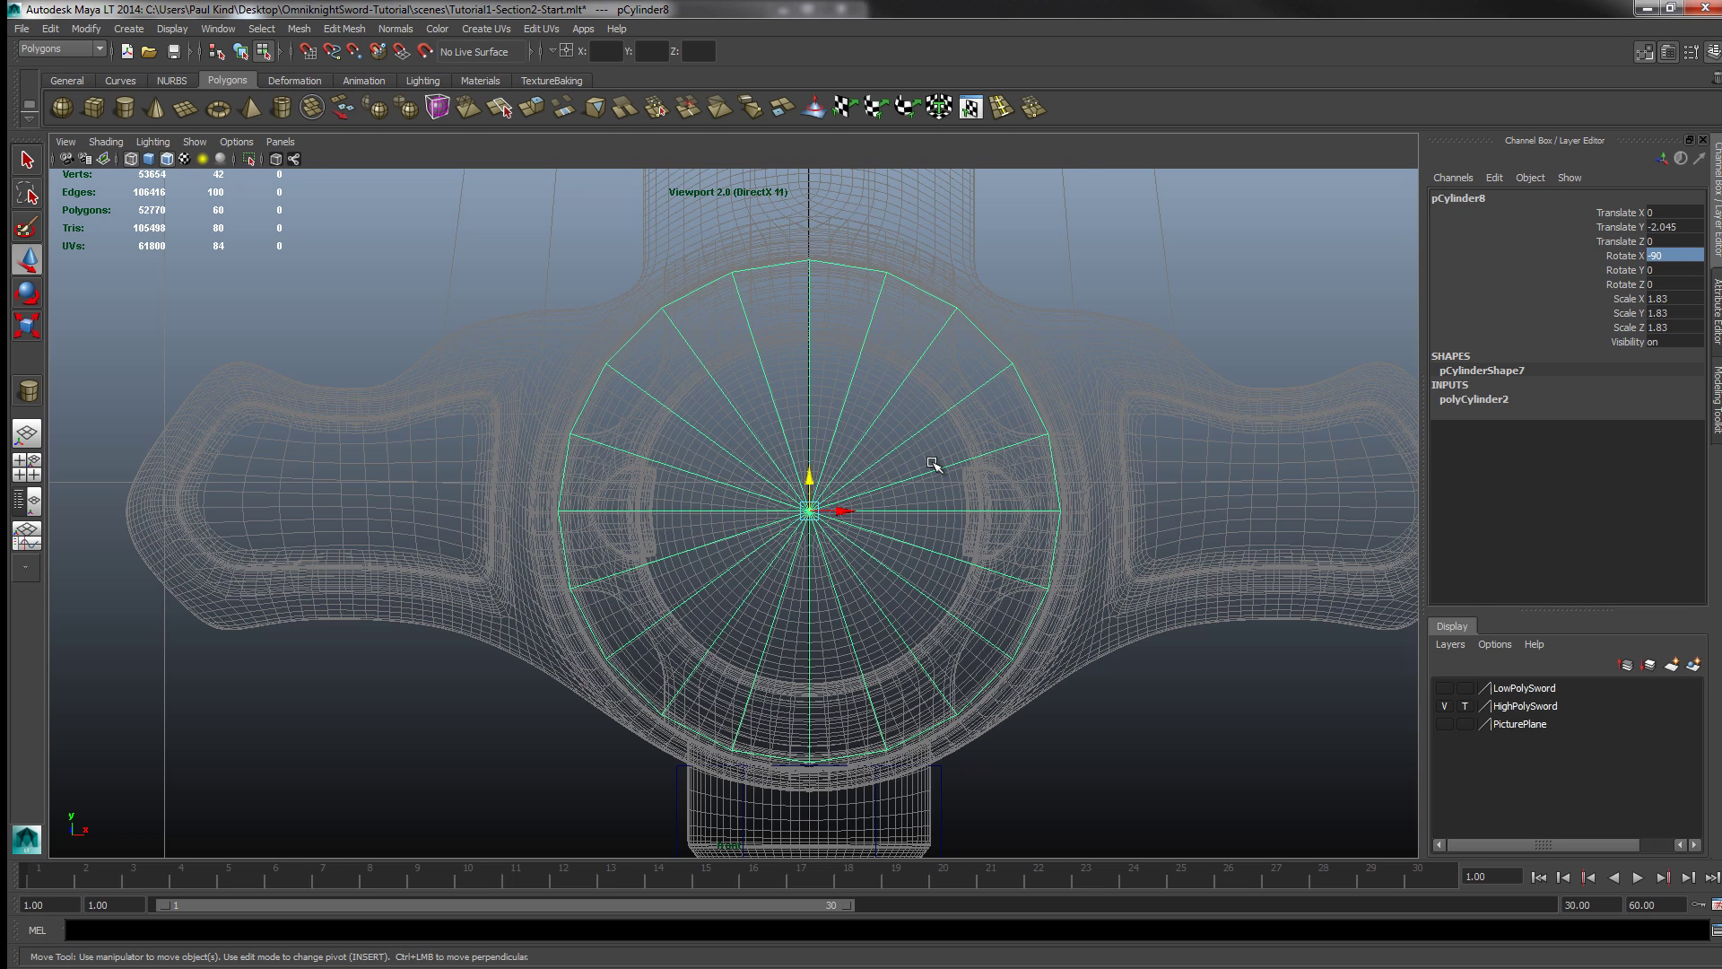
Step: In the perspective view, reduce the cylinder's depth to a Scale Y of about 0.939
key(space)
key(space)
alt+drag(988, 506, 742, 522)
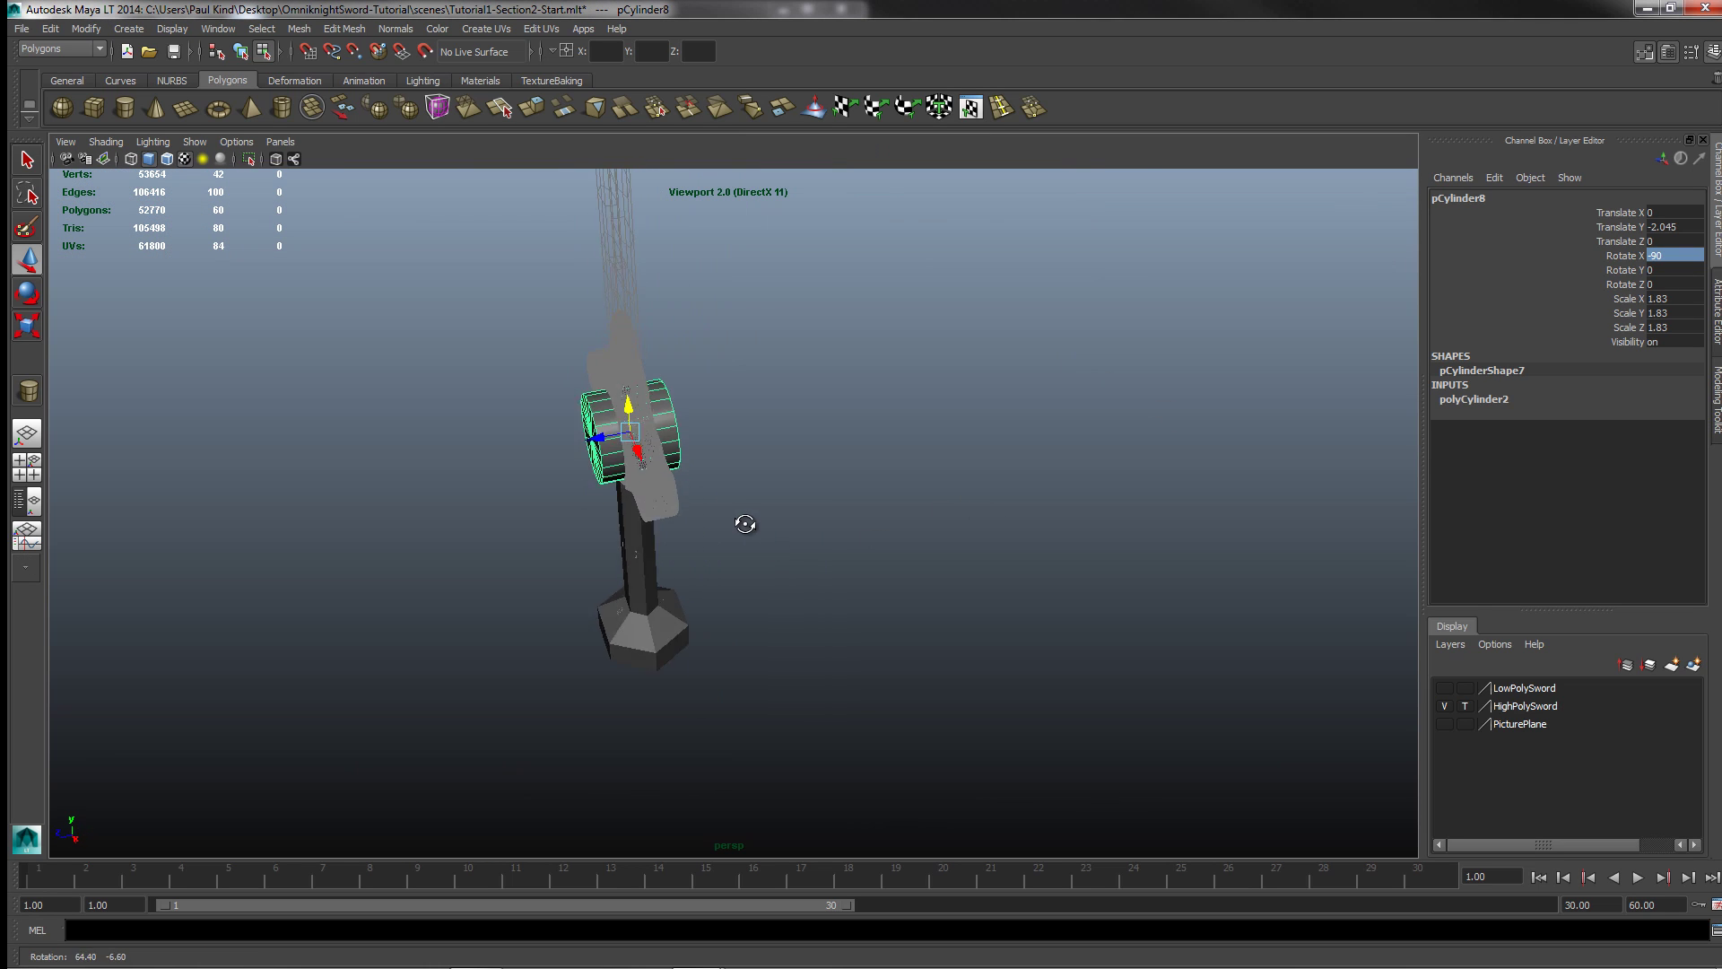
scroll(600, 447, up, 5)
alt+drag(534, 422, 182, 371)
click(27, 325)
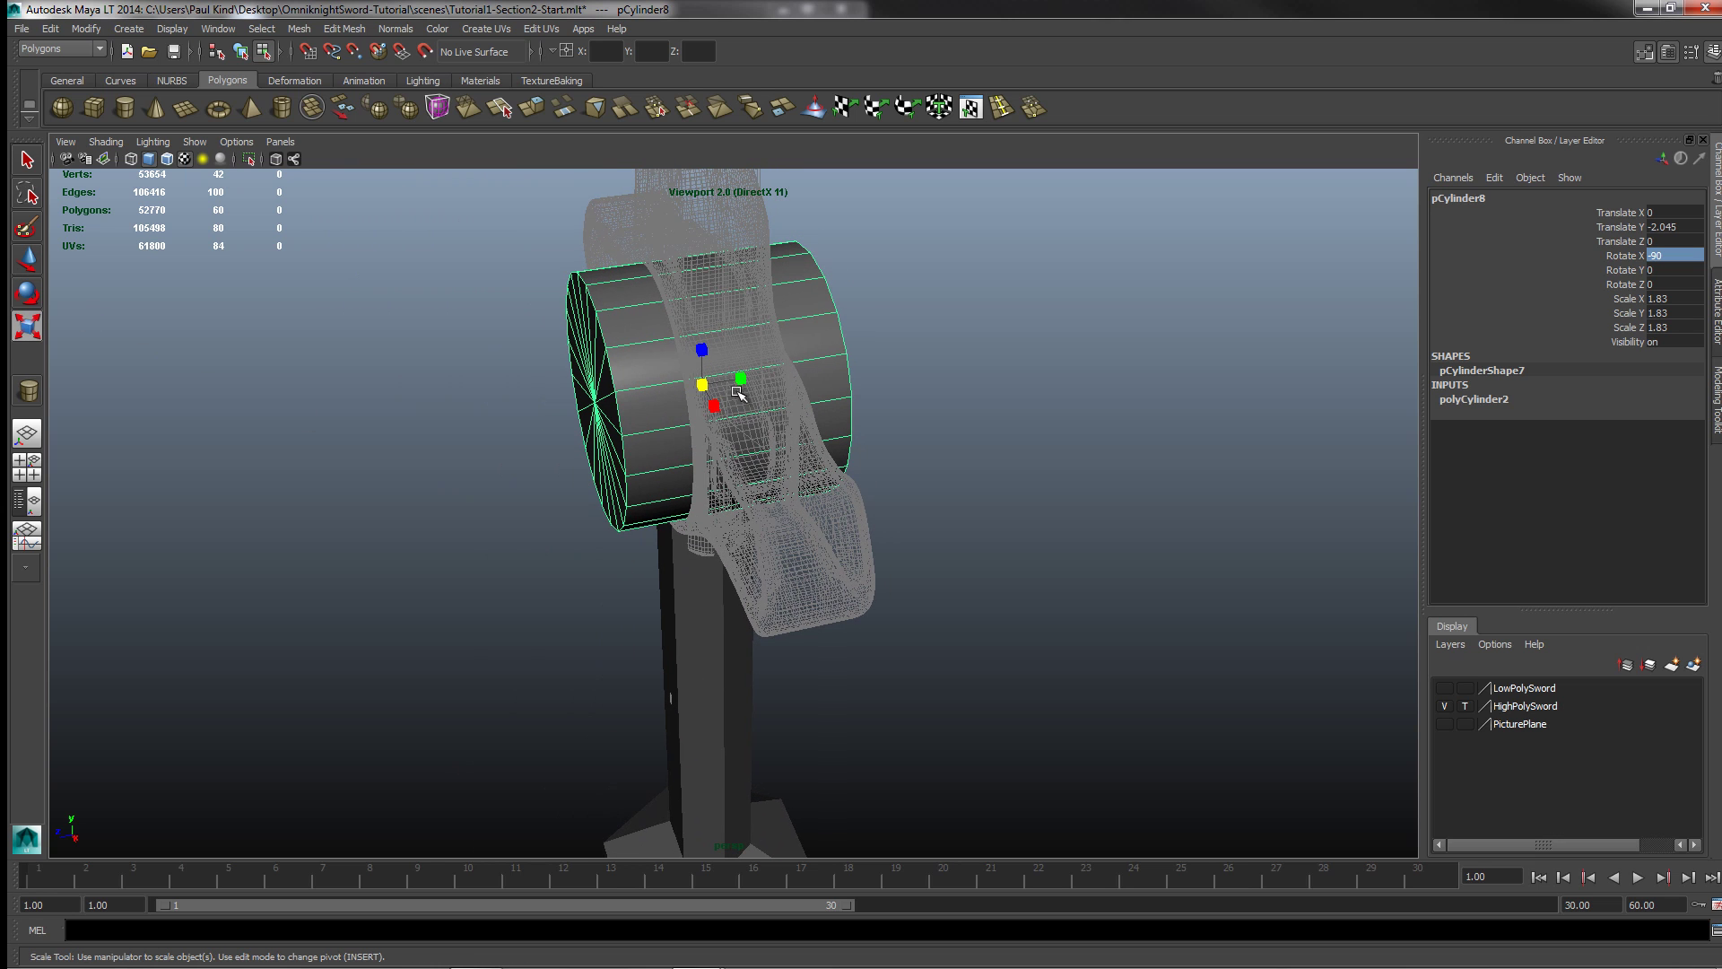
drag(737, 392, 723, 388)
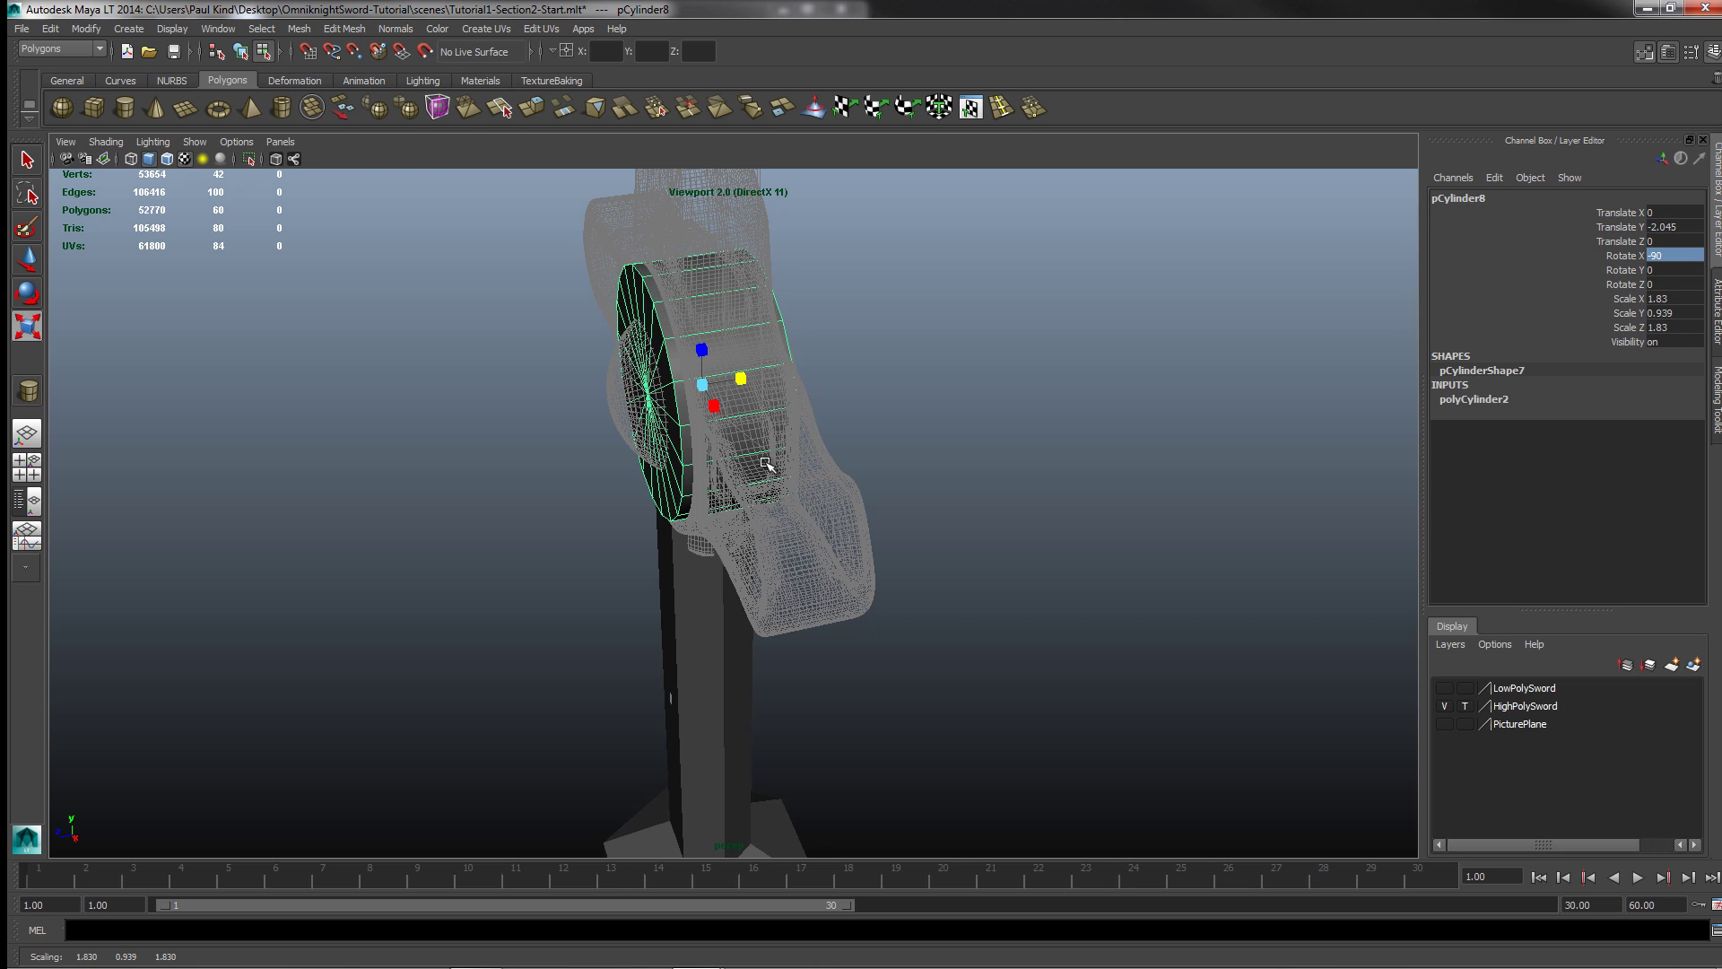
Step: Enlarge the cylinder around the guard's disc to about 2.086 in Scale X and Z, and thin it to Scale Y 0.847
alt+drag(765, 463, 807, 480)
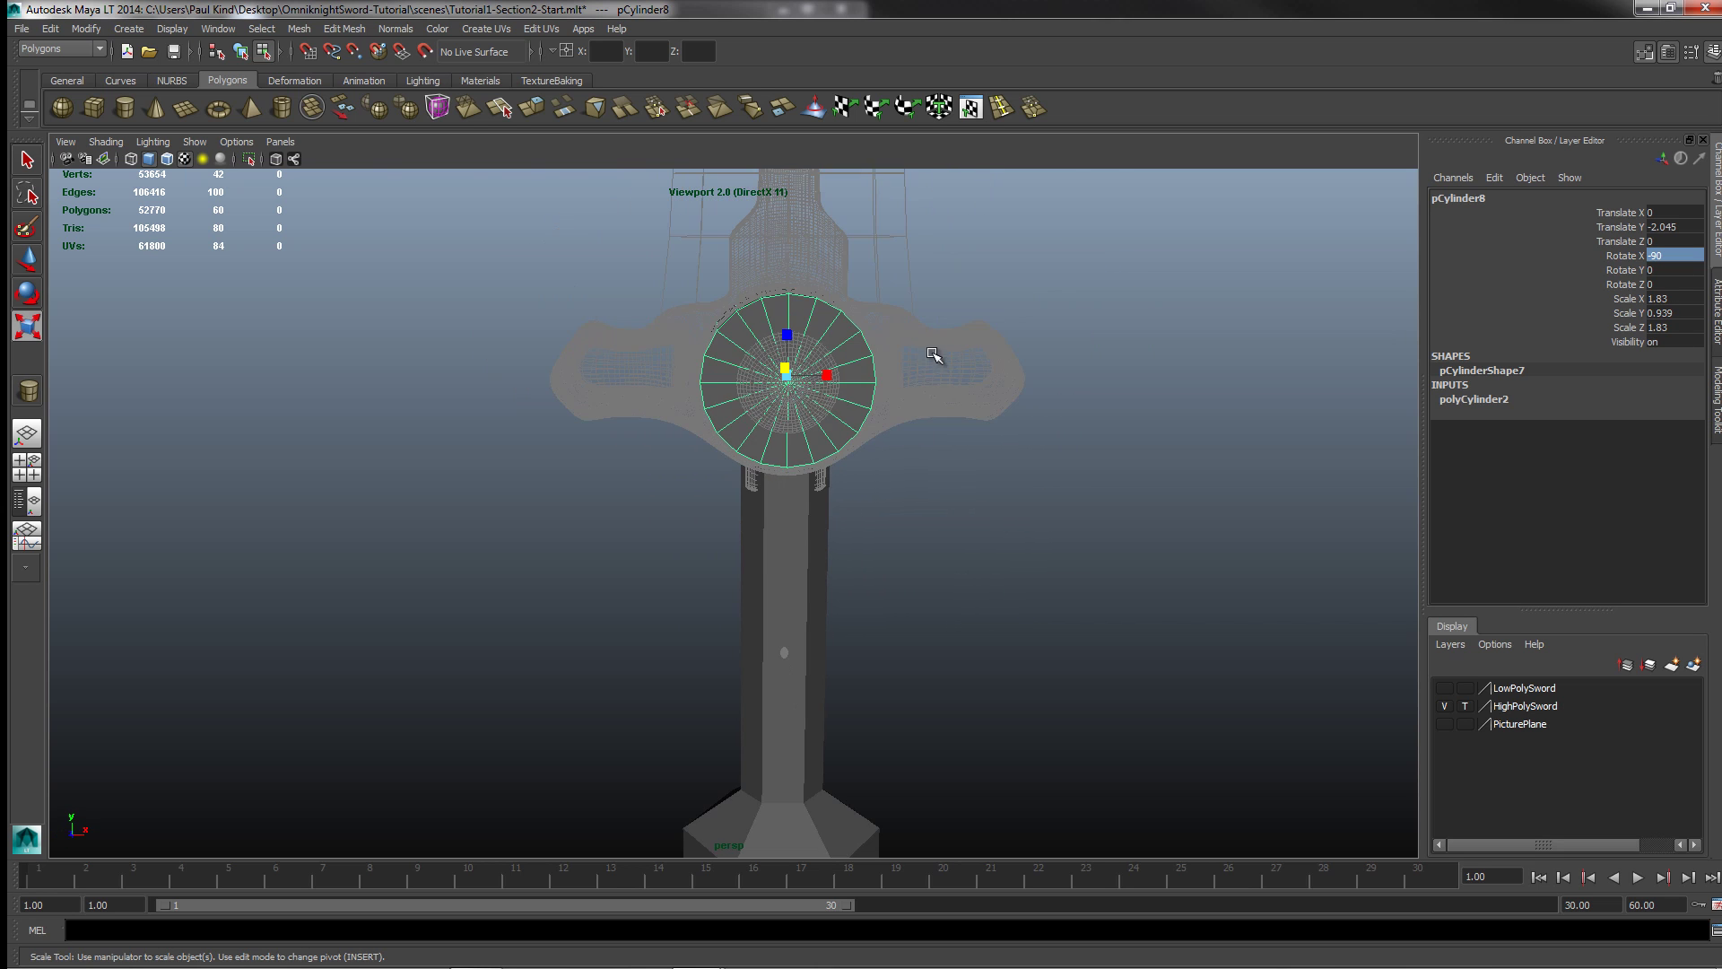
scroll(951, 363, up, 5)
alt+middle_drag(1019, 269, 996, 430)
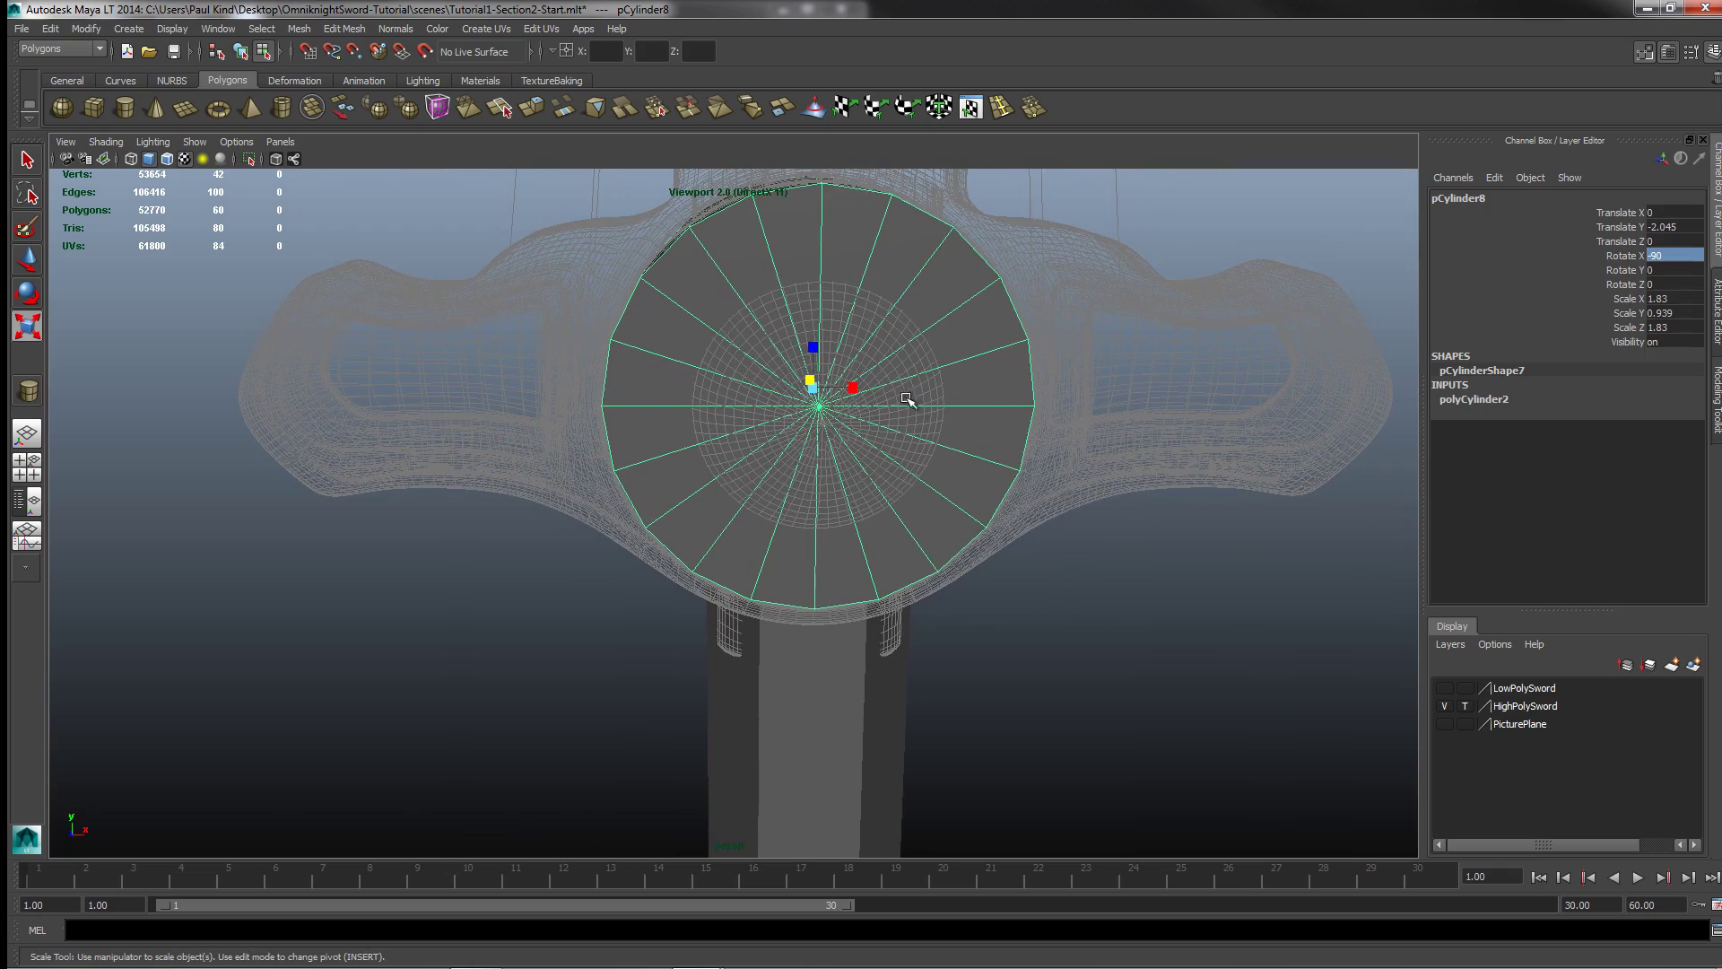
alt+drag(833, 492, 787, 409)
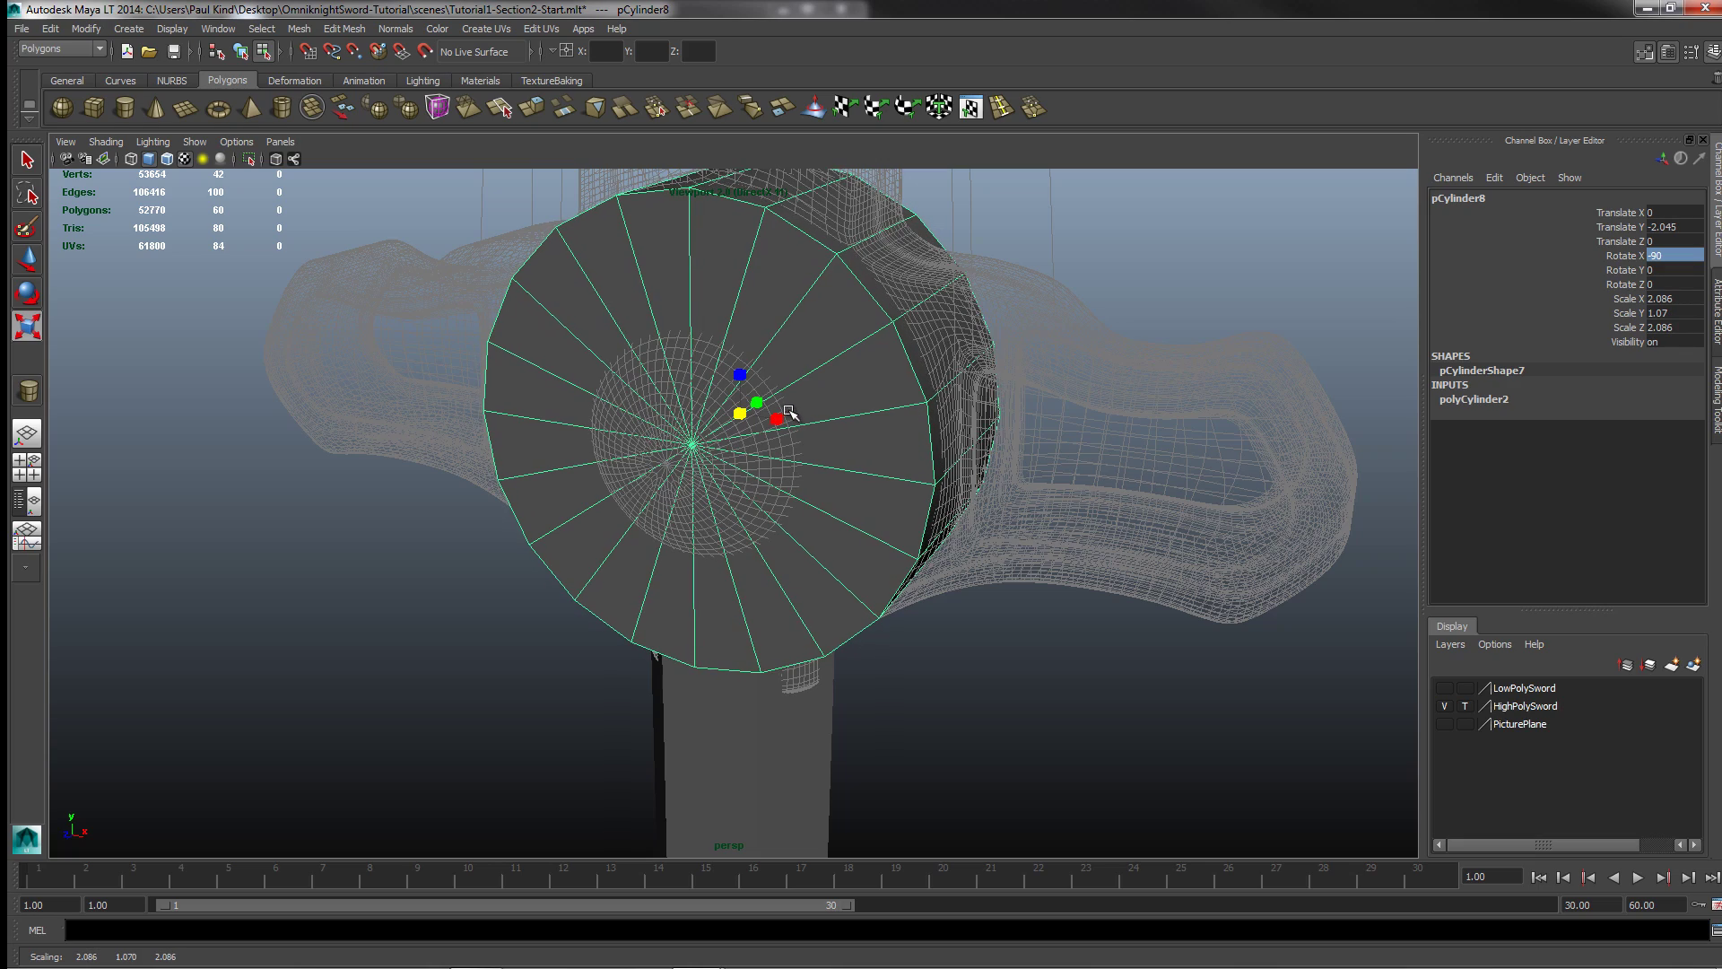
alt+drag(852, 534, 1278, 653)
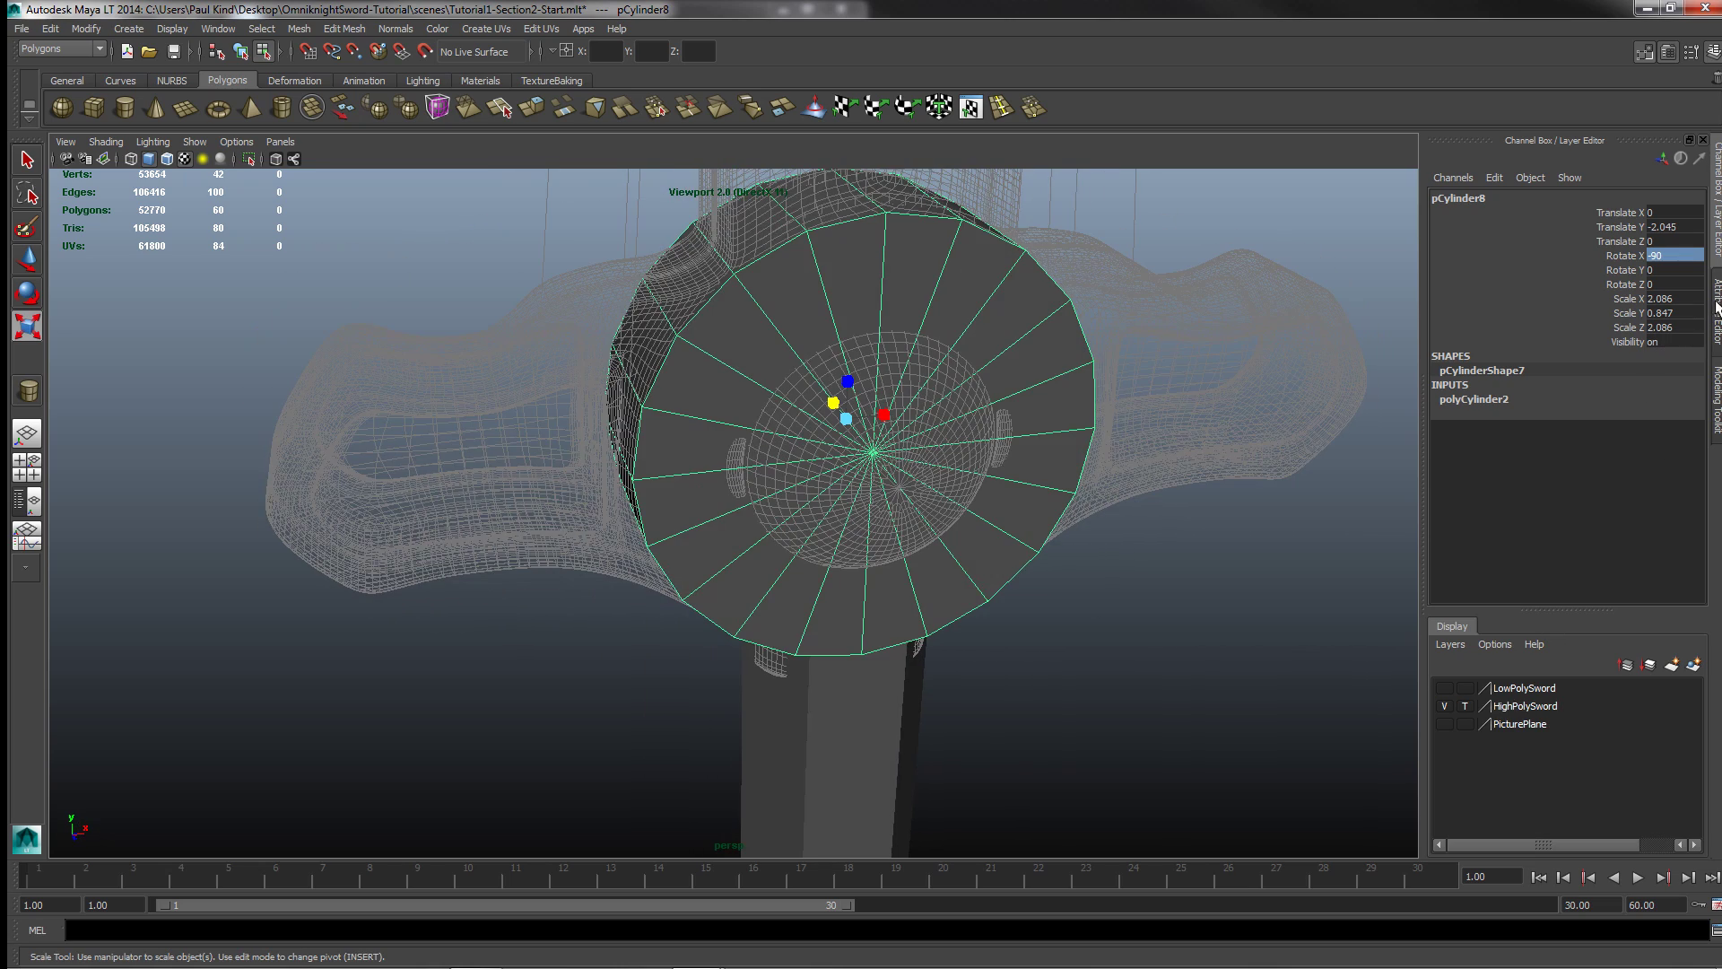
Step: Set the cylinder's Subdivisions Axis to 8
click(1475, 400)
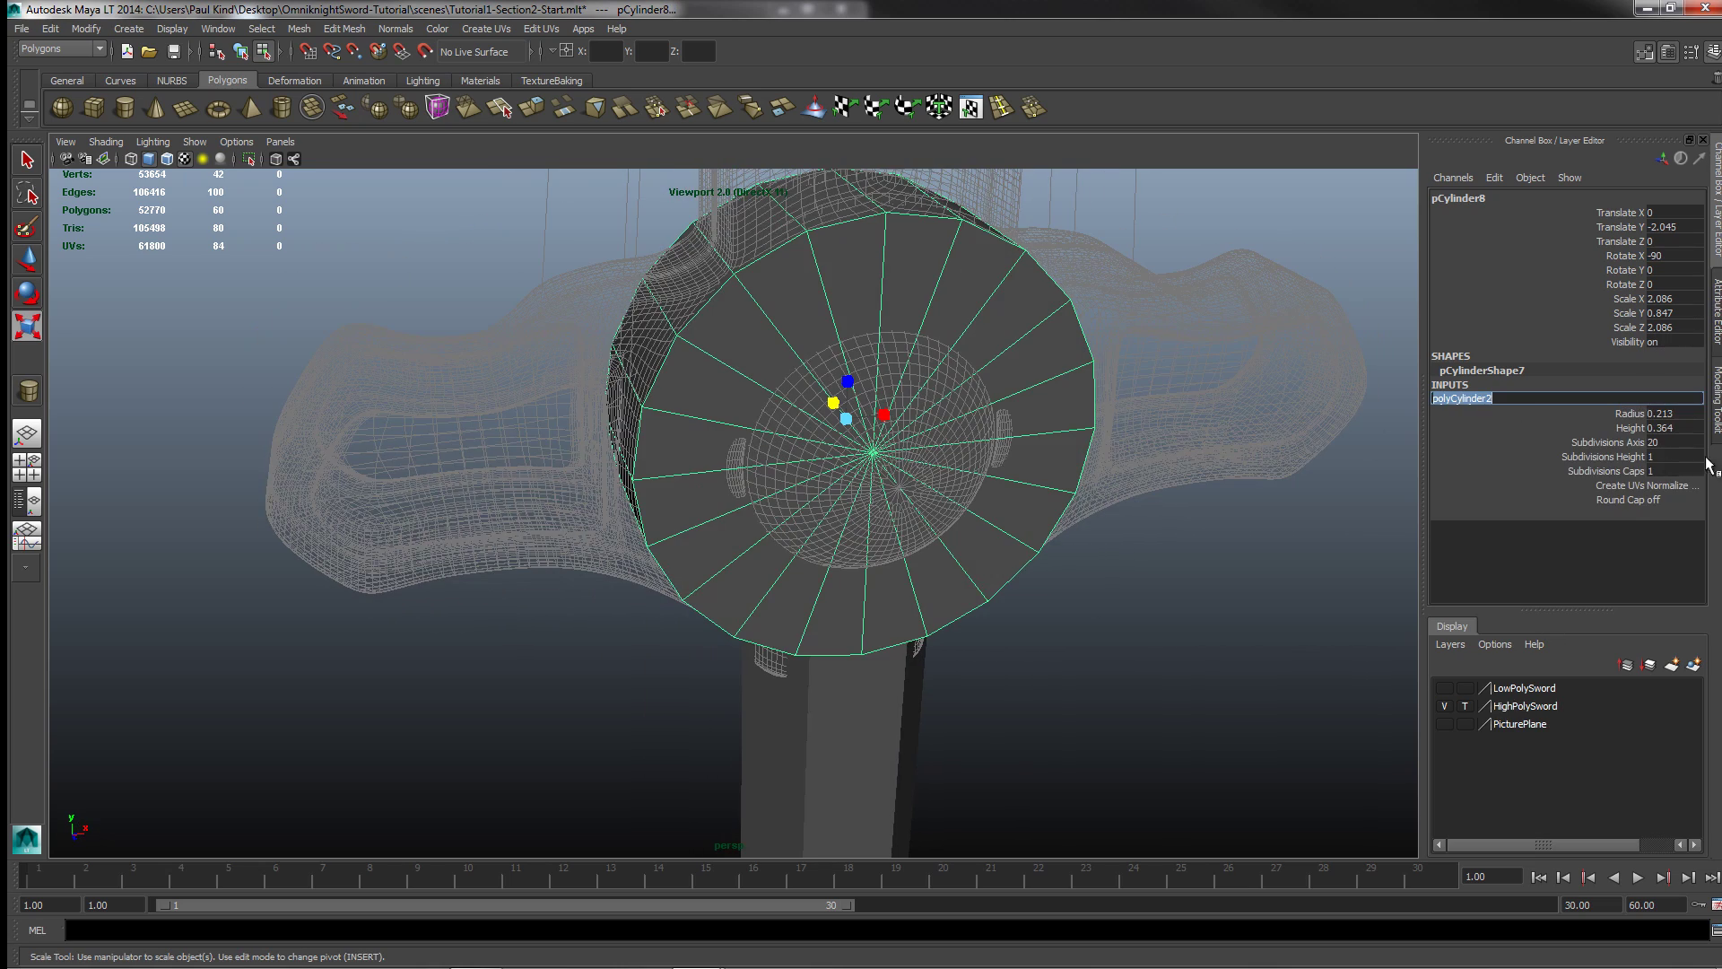
click(1658, 443)
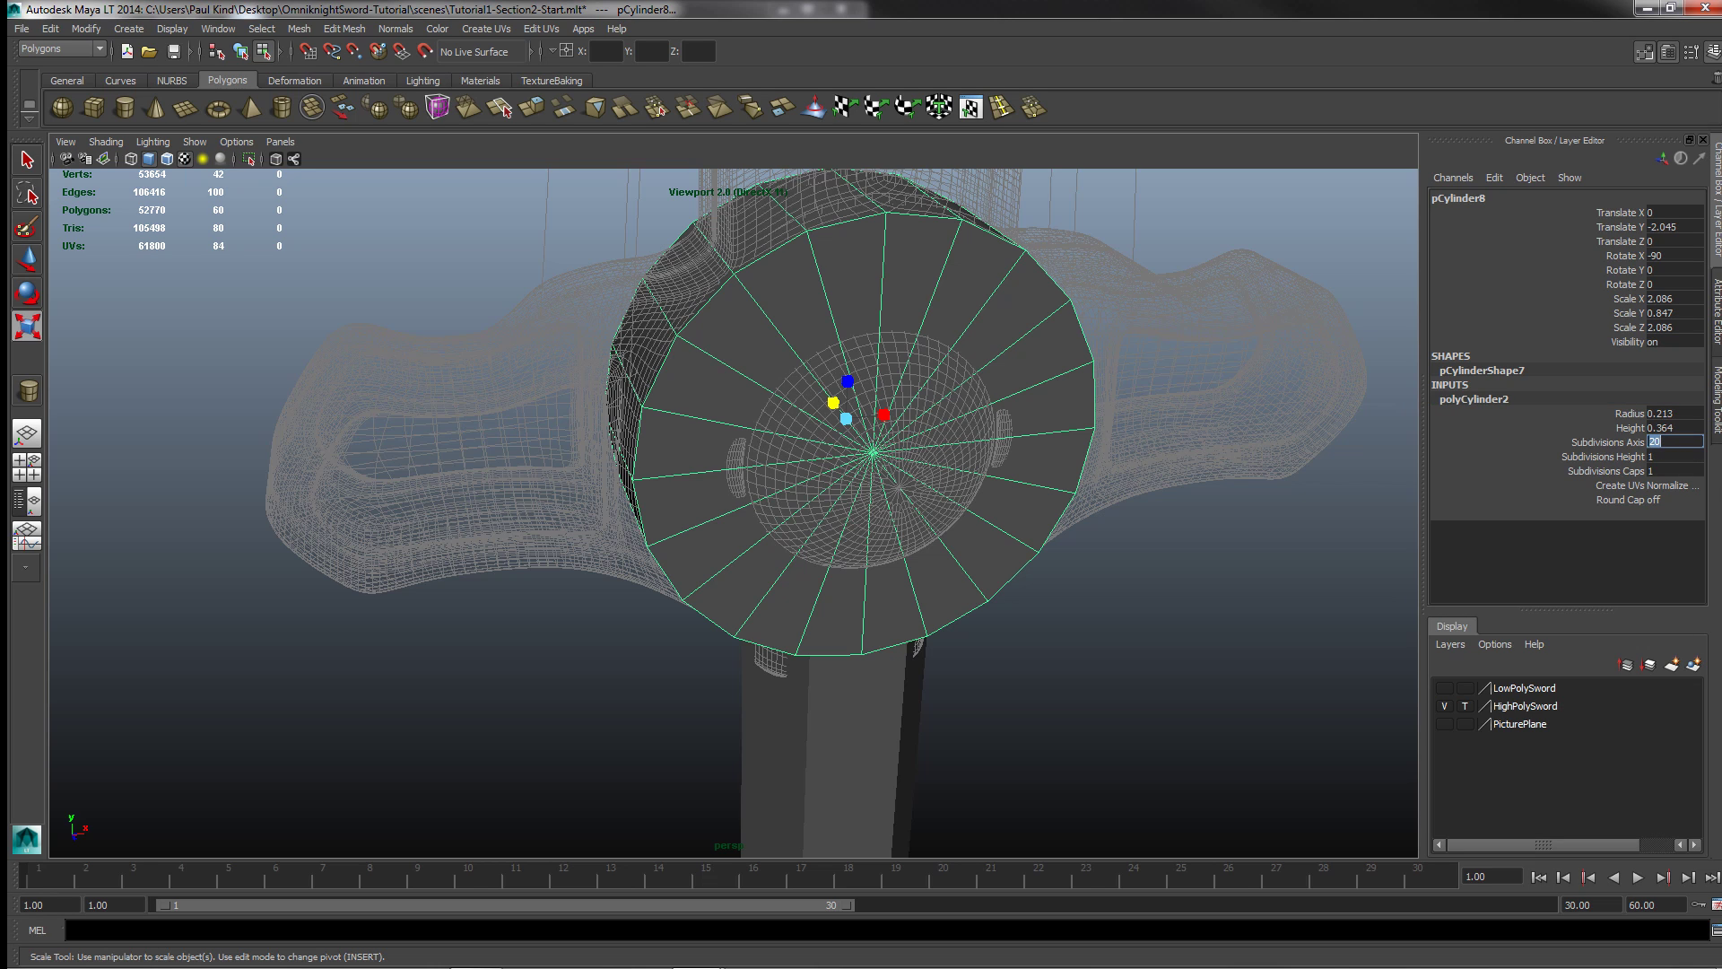
key(Tab)
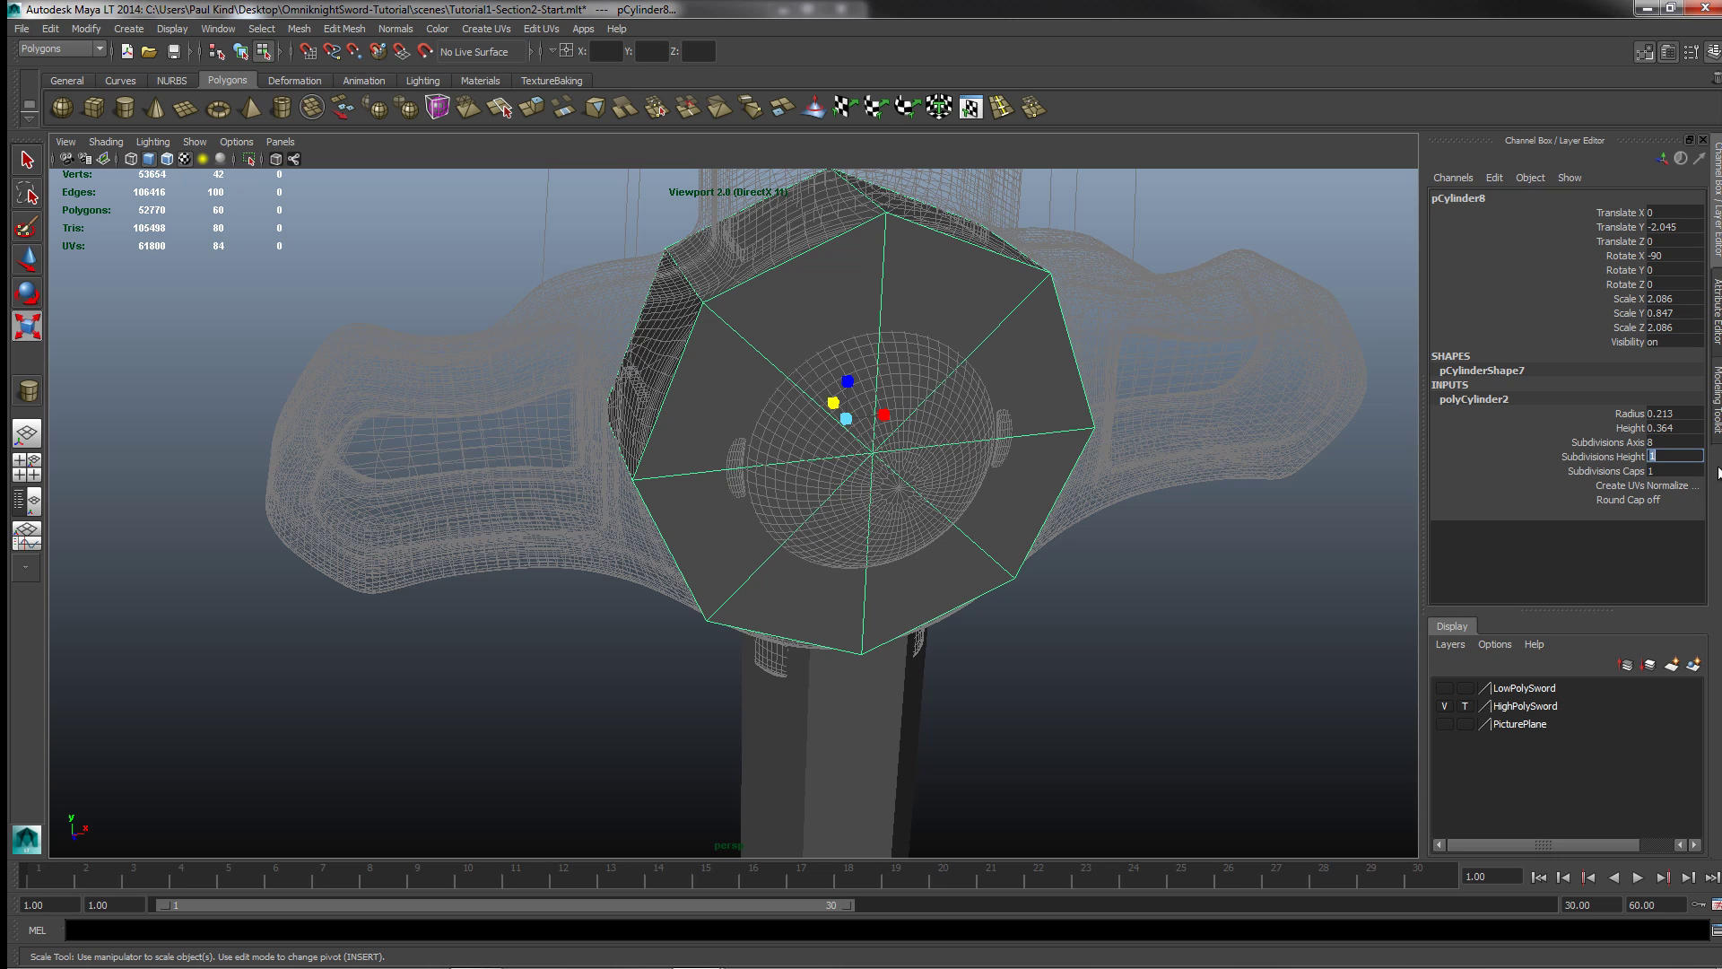
Step: Extrude the two adjacent side faces of the octagonal guard cylinder that face the reference's left arm
mouse_move(574, 484)
alt+mouse_down()
mouse_move(634, 488)
mouse_move(584, 474)
alt+mouse_up()
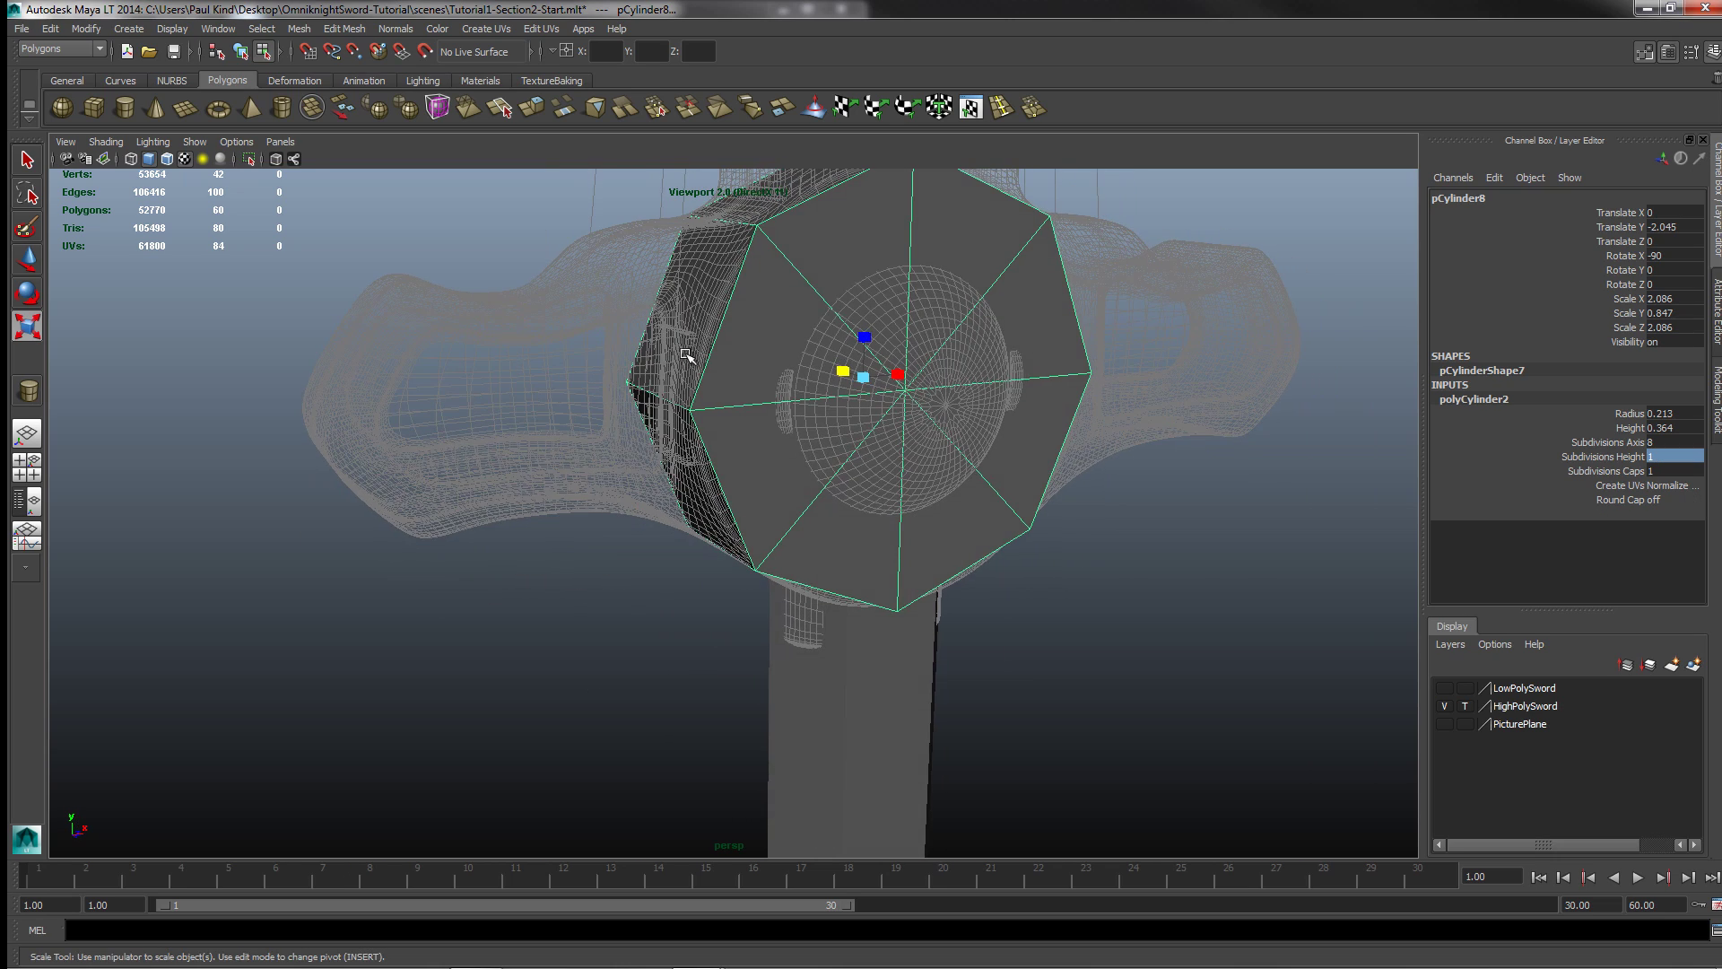
right_click(687, 355)
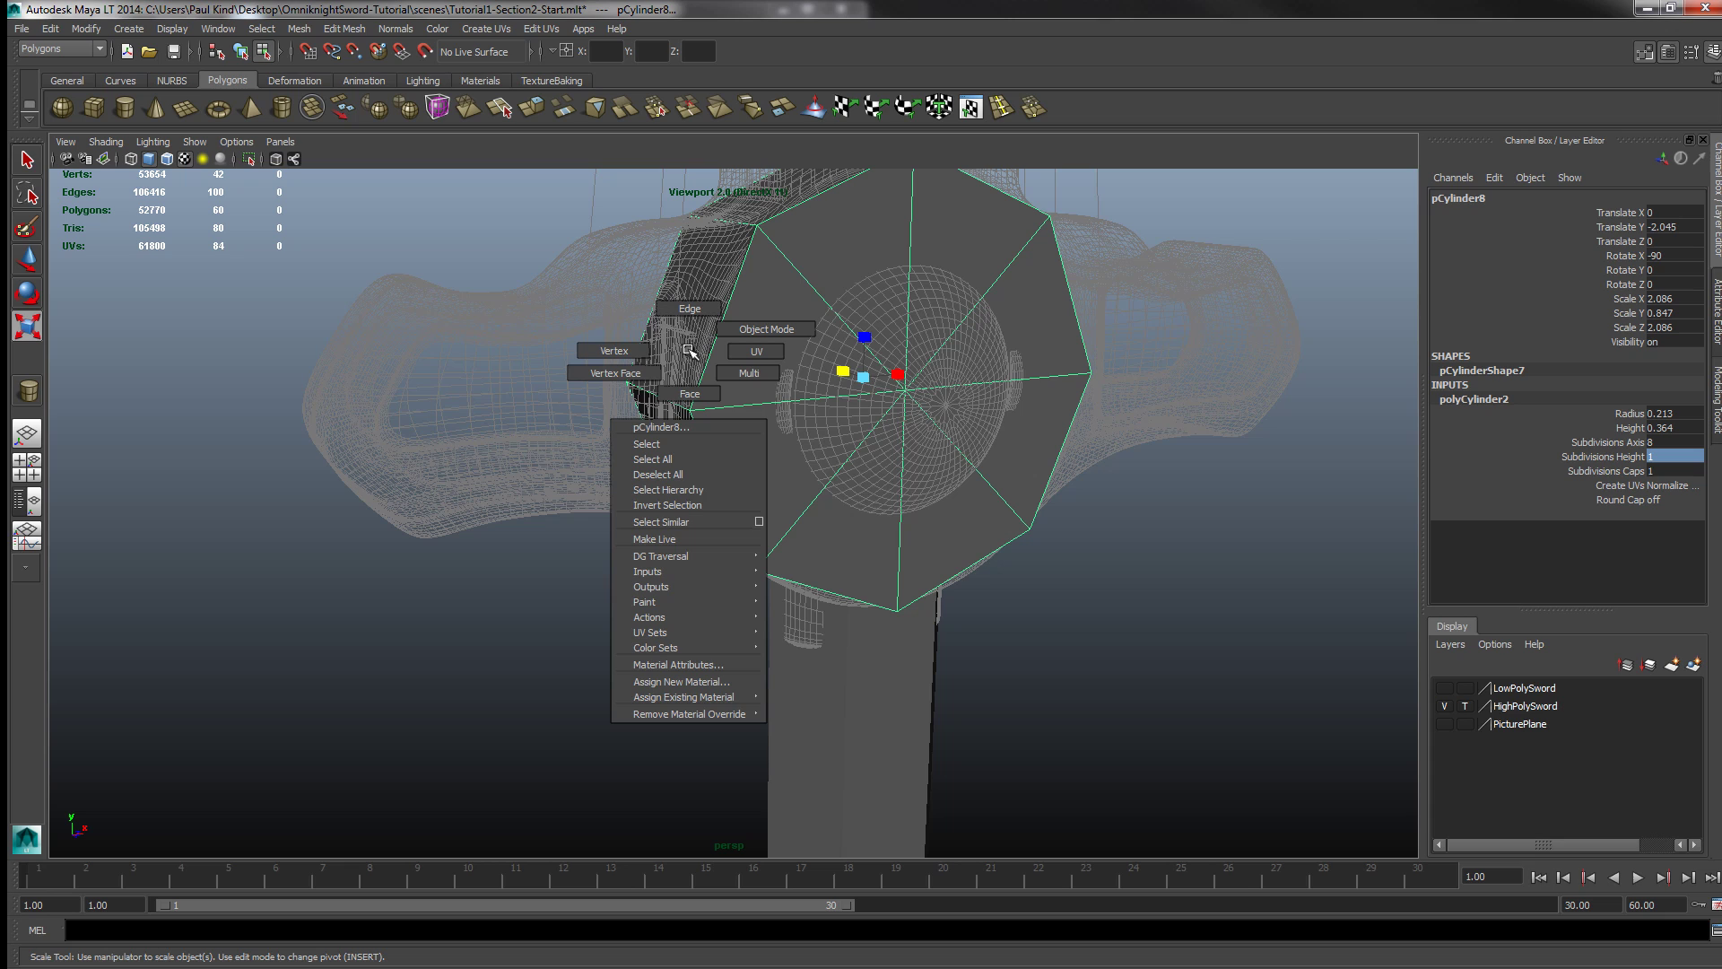
click(700, 392)
drag(697, 343, 696, 440)
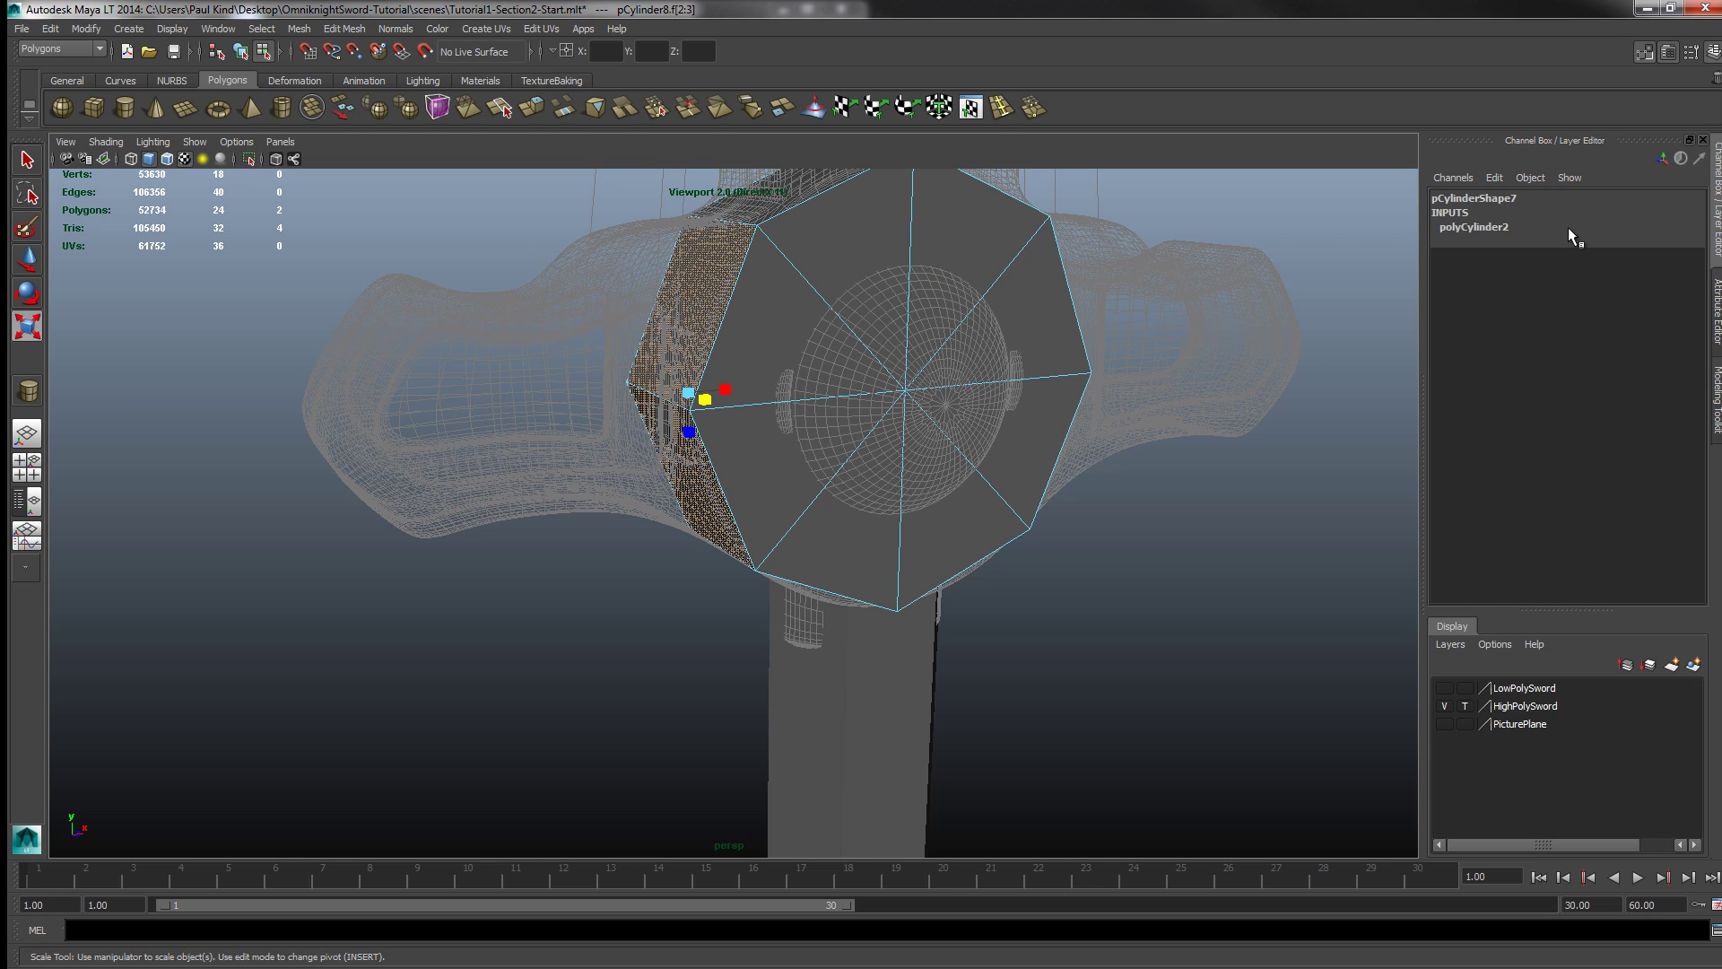
click(536, 108)
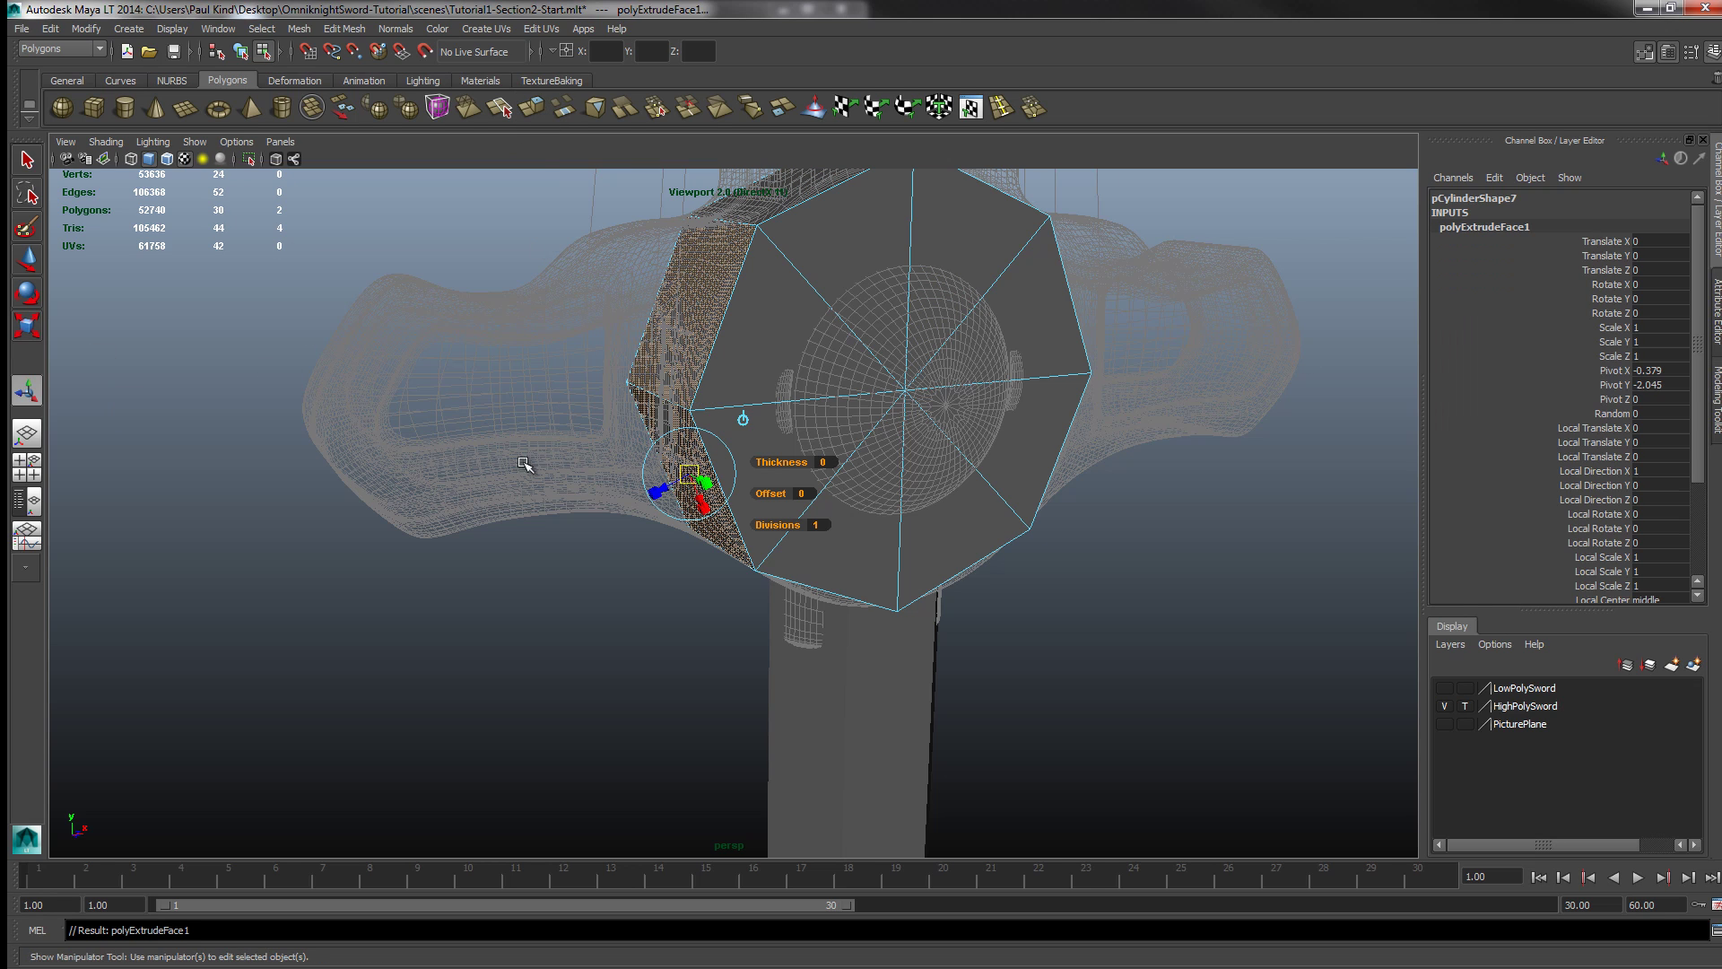
Step: Move the extruded faces out to about X -0.582, Y -2.001 and flatten them into a vertical end fitting the arm's base
click(28, 262)
alt+drag(877, 519, 507, 404)
click(28, 326)
click(28, 260)
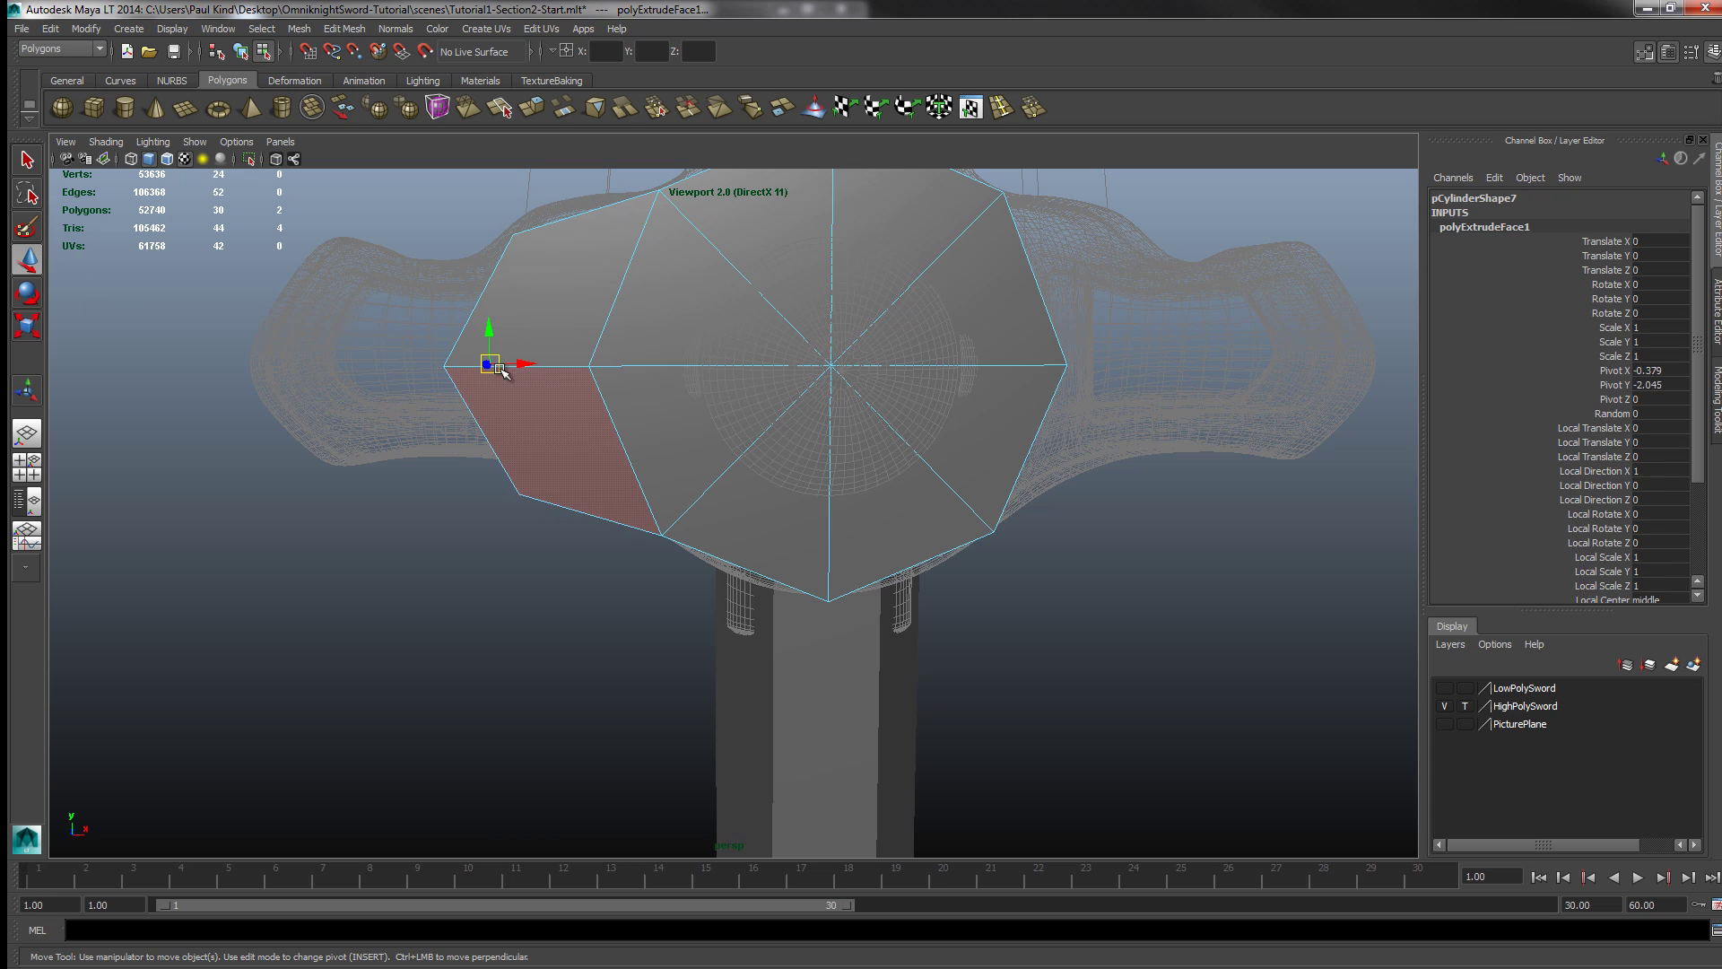
drag(492, 326, 511, 474)
click(27, 325)
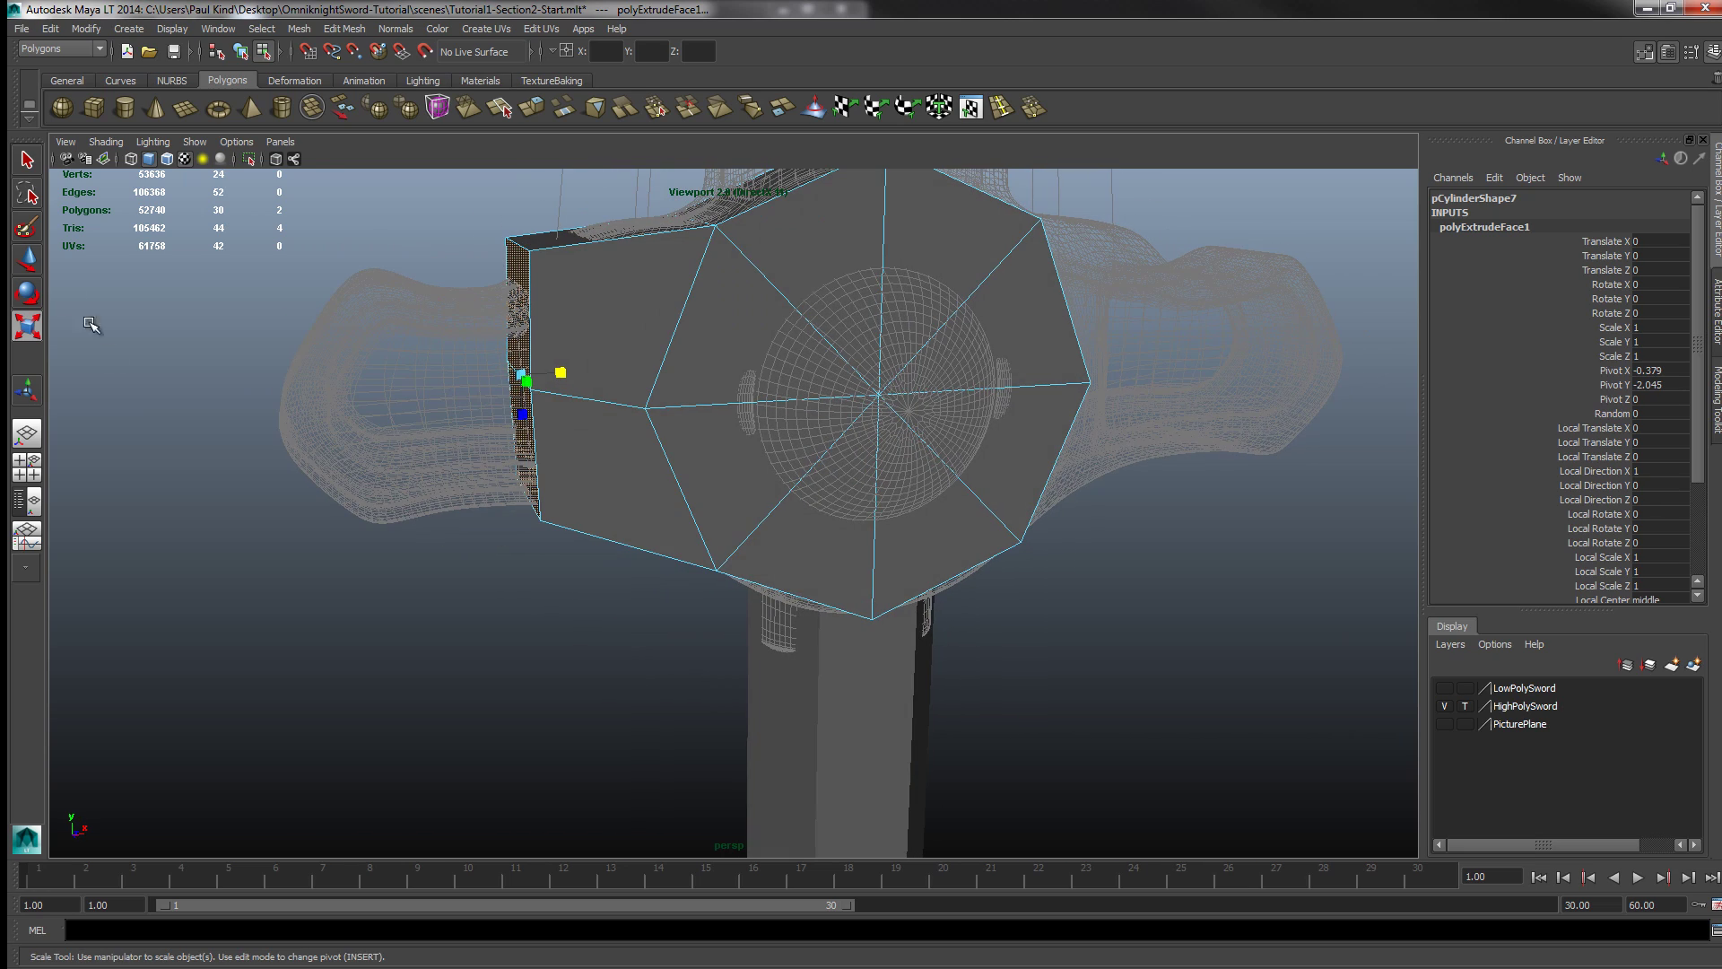
click(28, 260)
drag(553, 377, 584, 384)
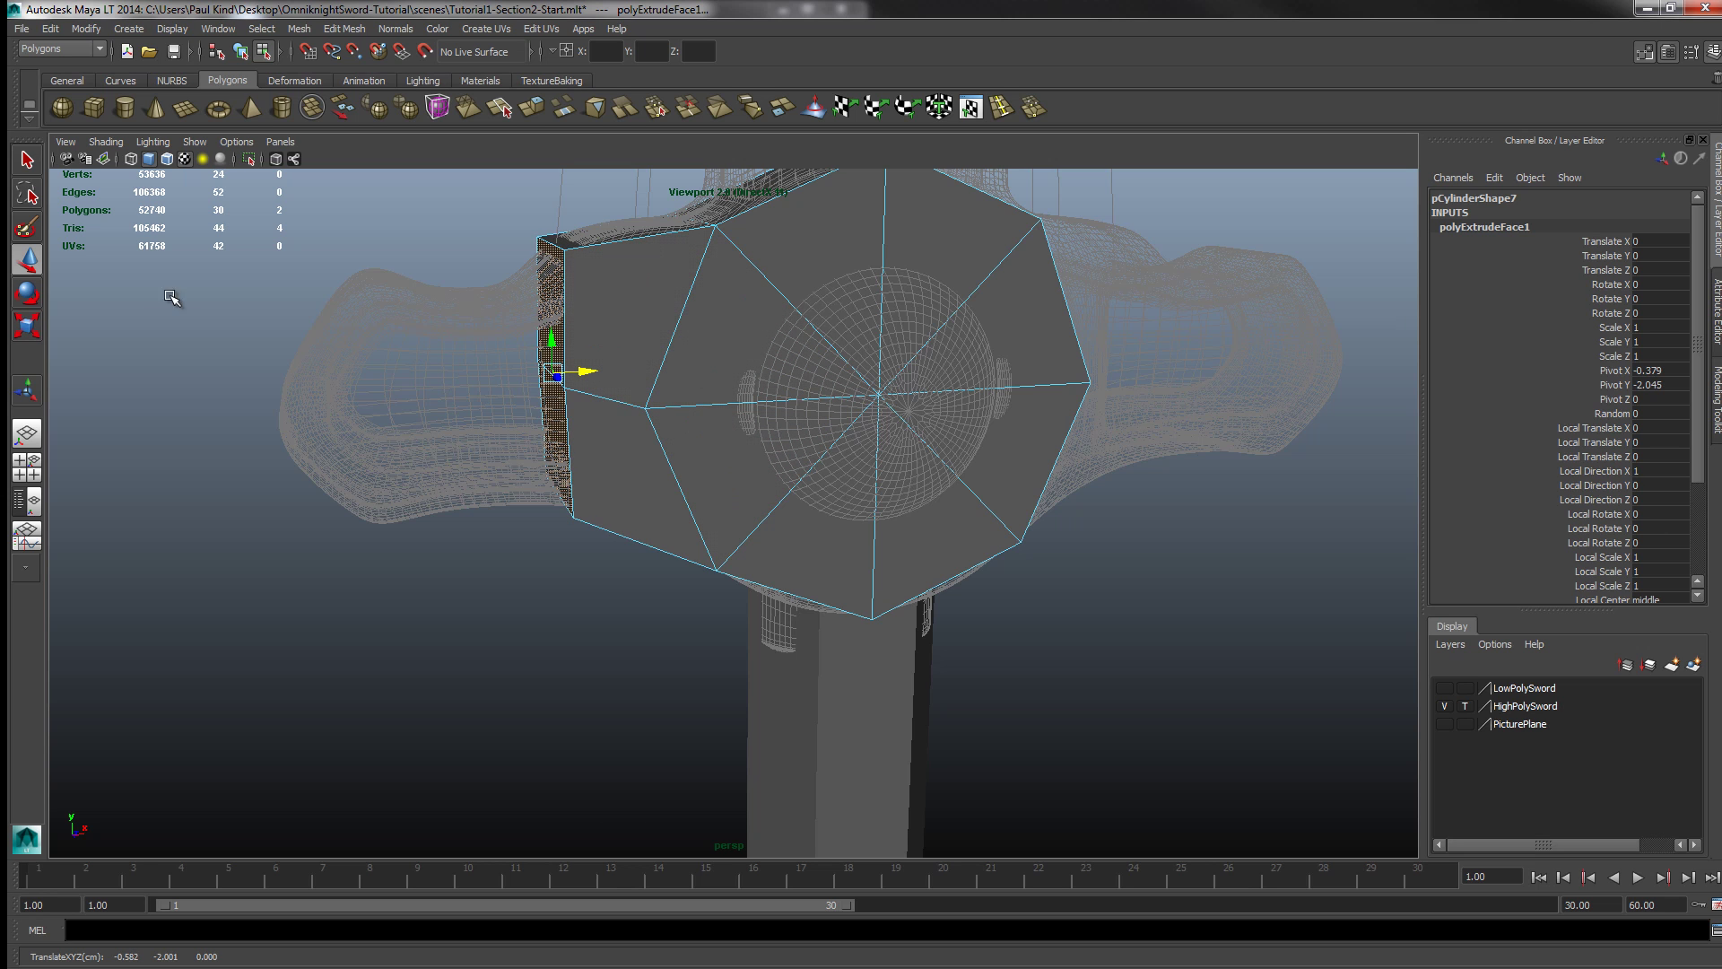
alt+drag(587, 403, 674, 440)
alt+drag(811, 486, 485, 414)
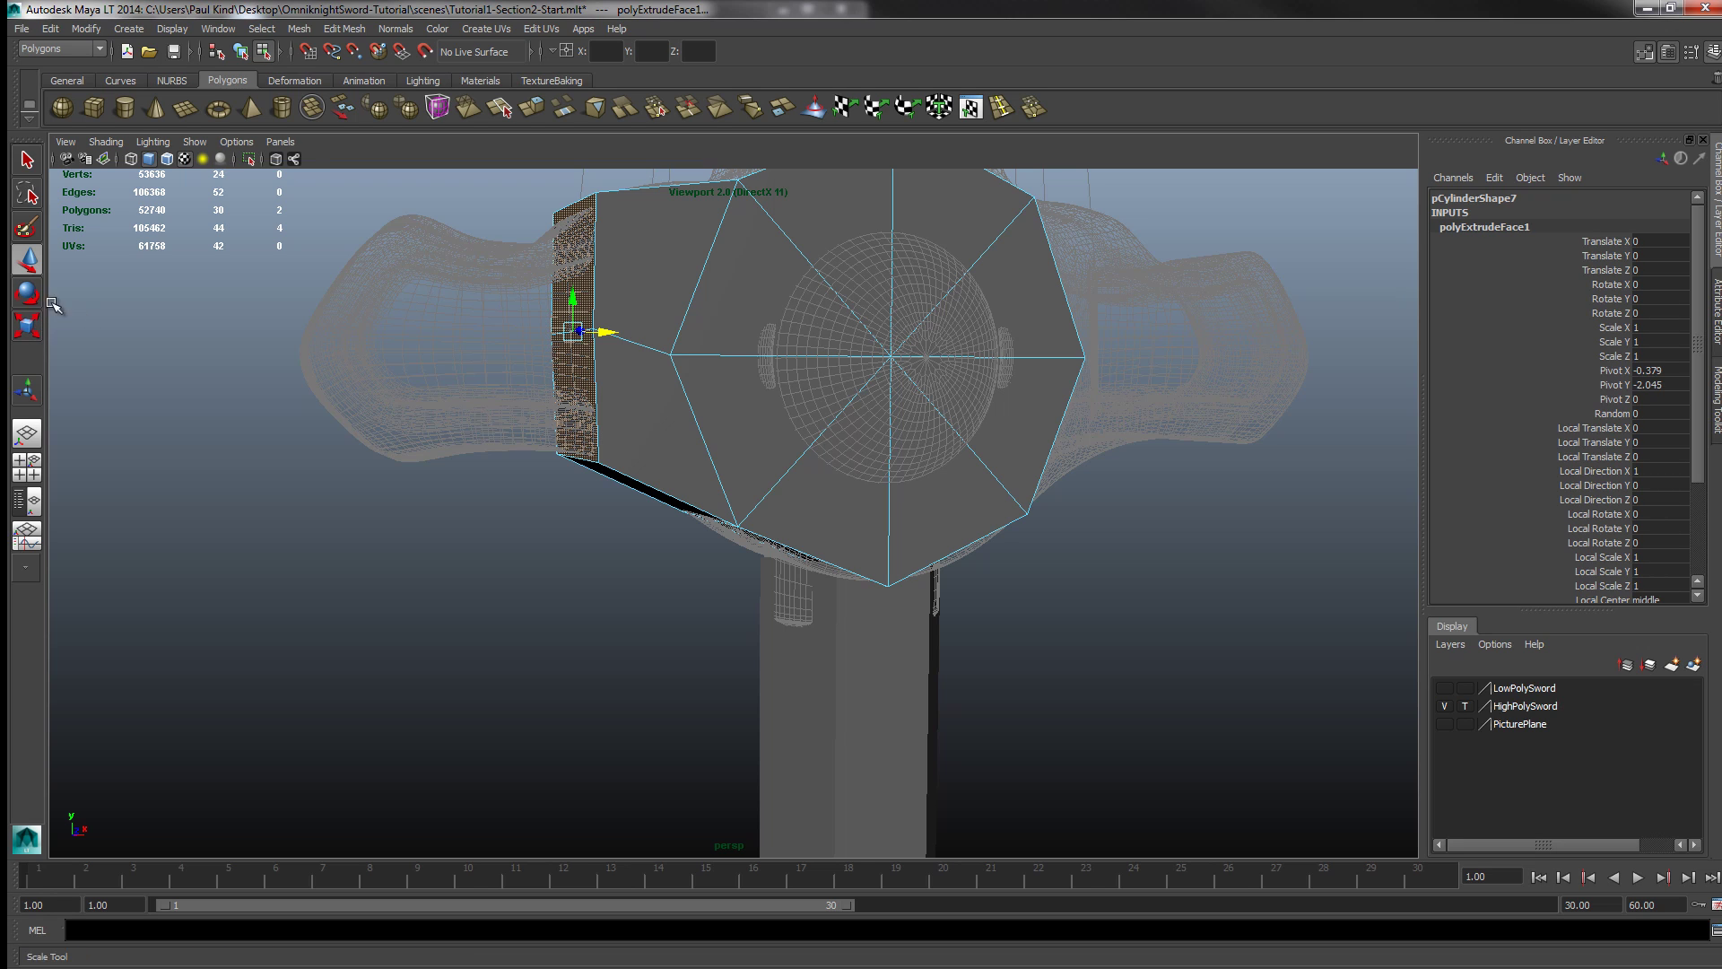
Step: Extrude the arm's end faces again, move them out to about X -0.737, Y -2.03, and shrink their height to the narrow section
click(531, 107)
click(27, 259)
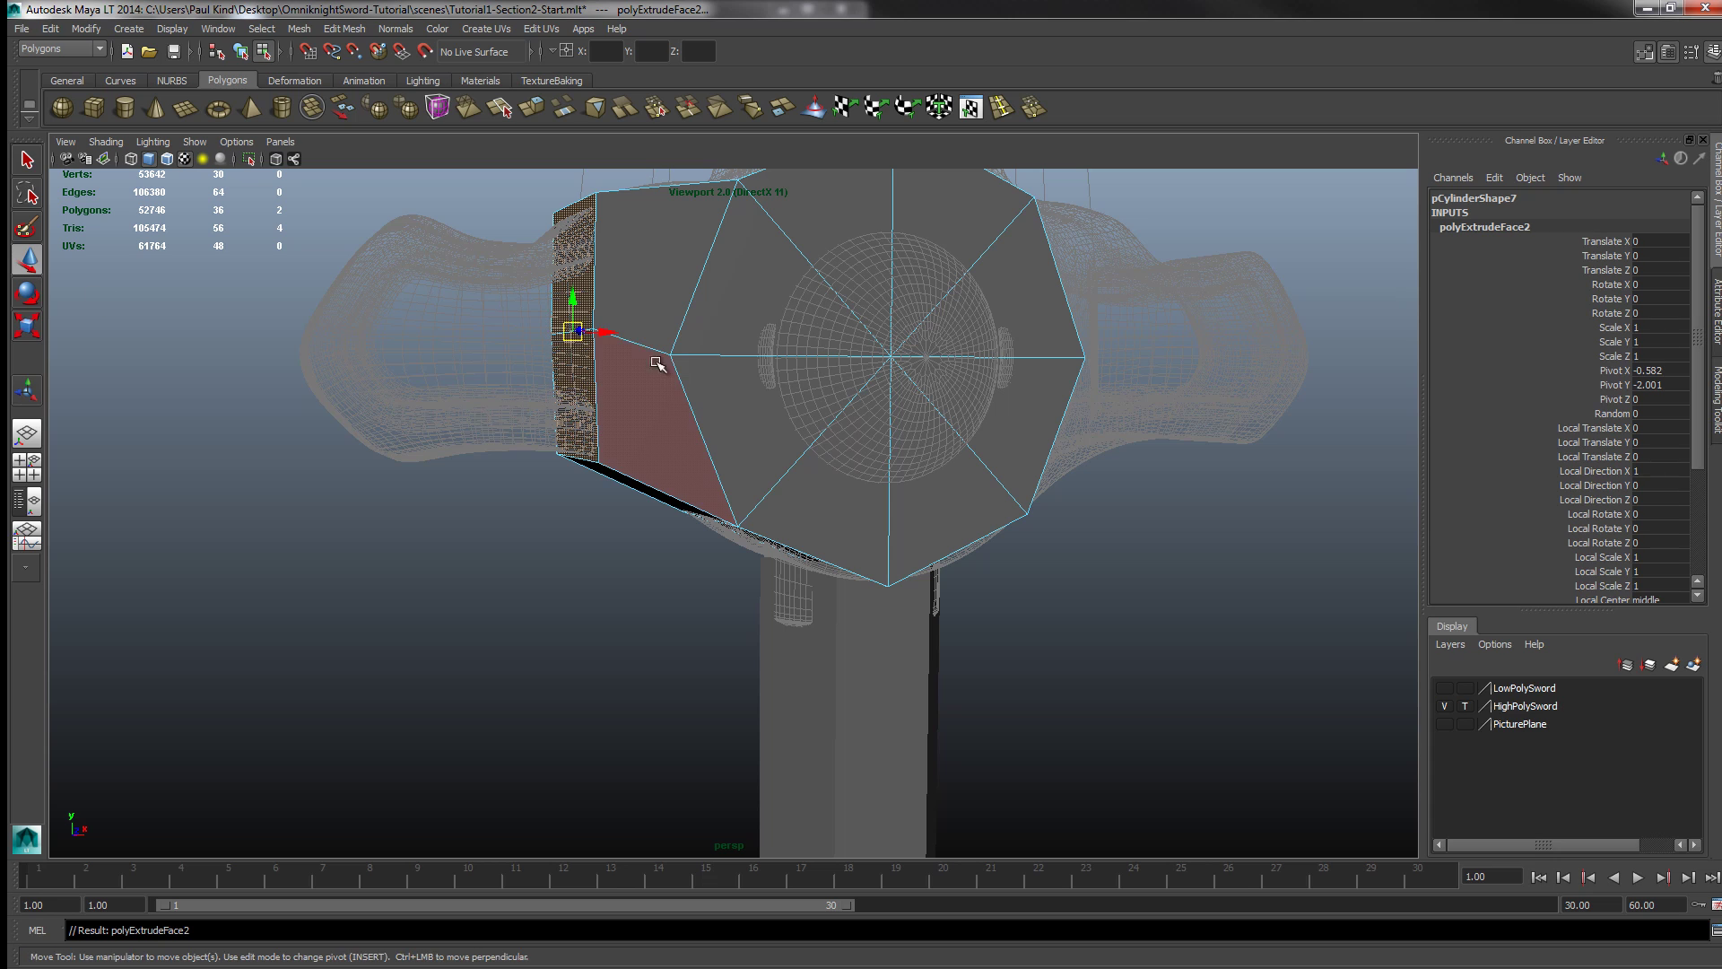
drag(607, 334, 554, 333)
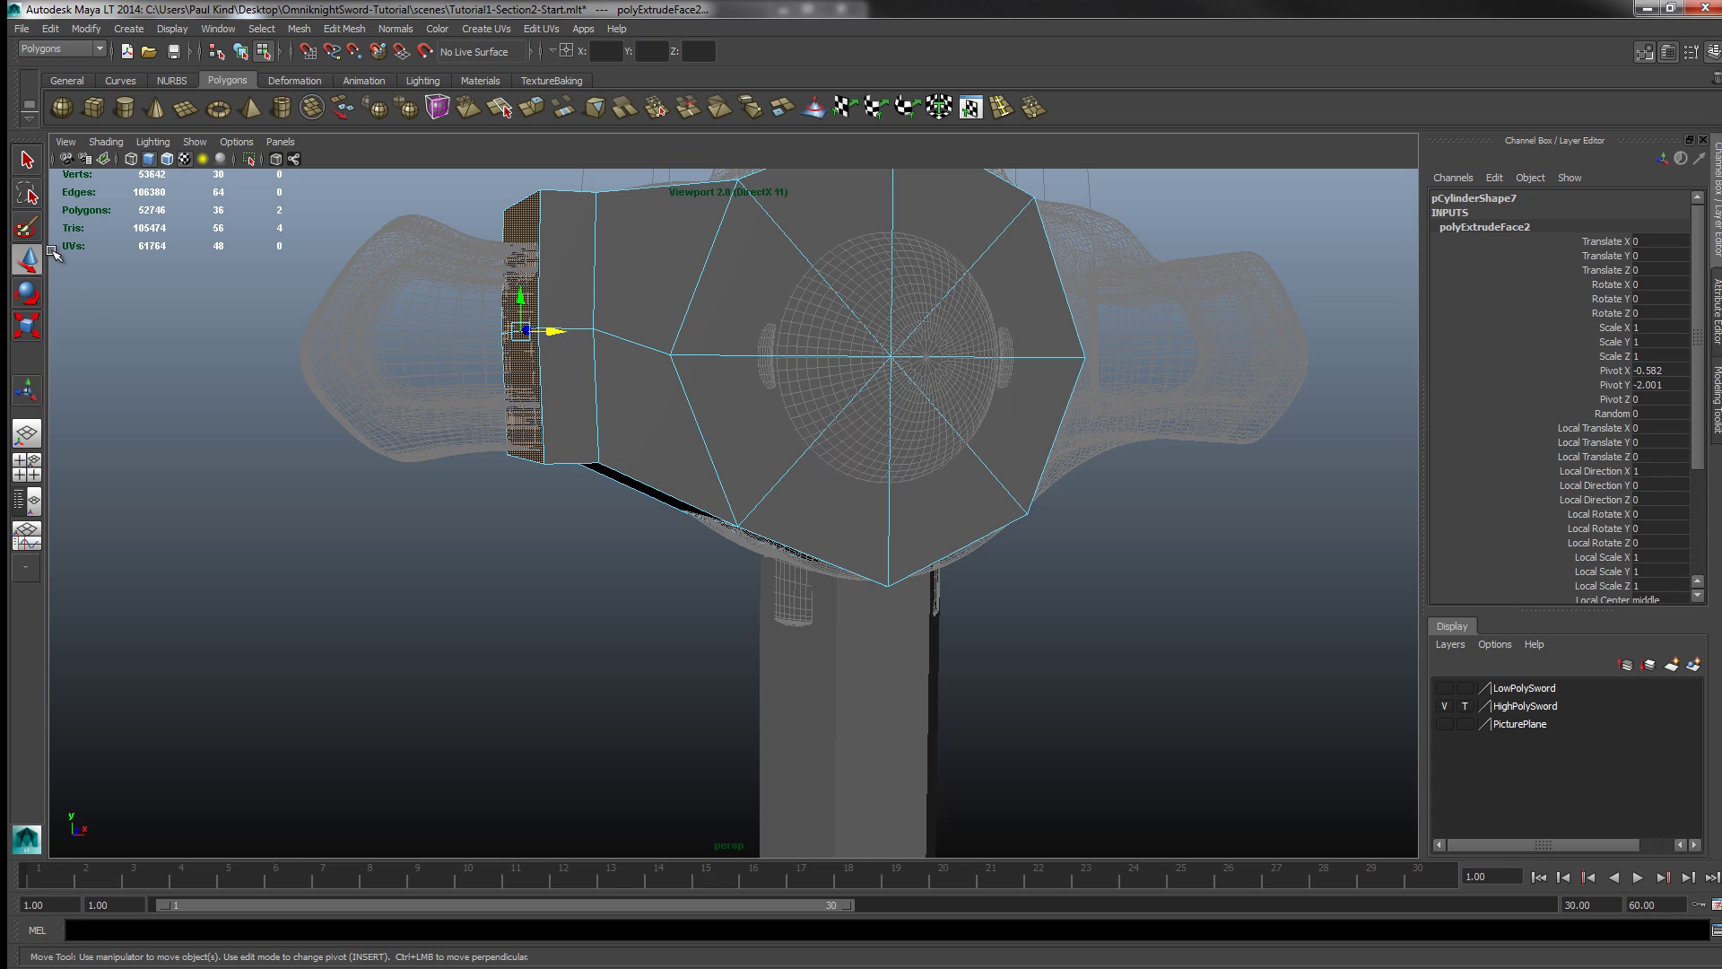
click(27, 326)
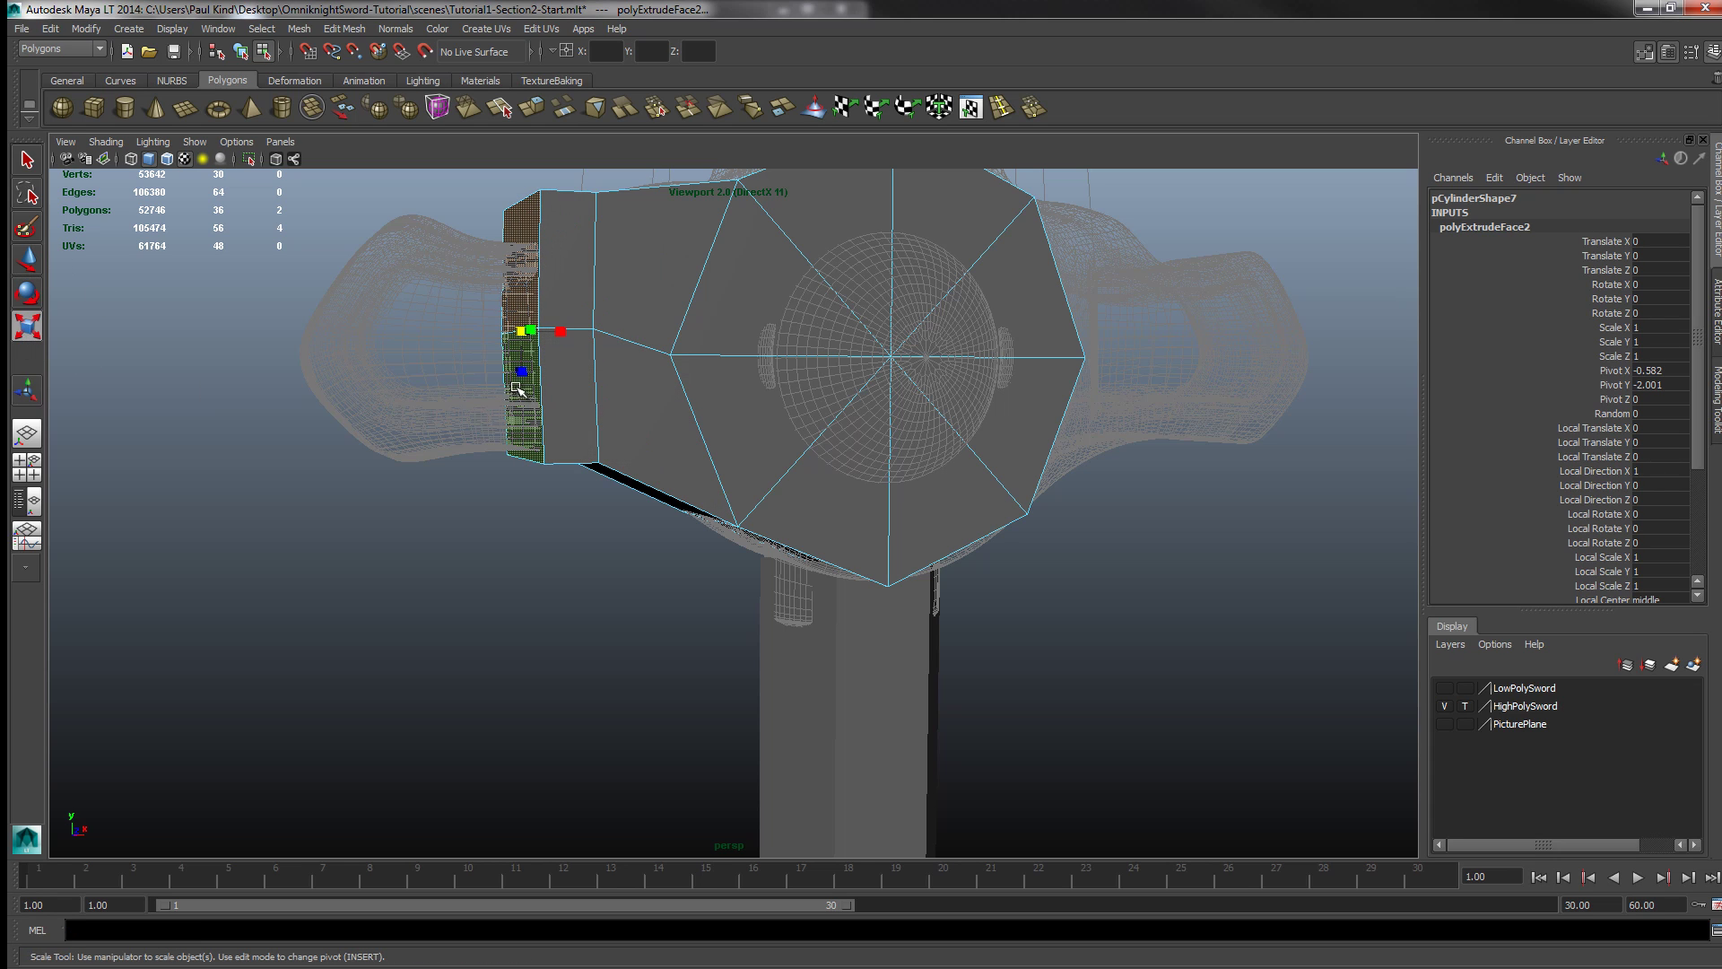
drag(525, 377, 495, 319)
click(31, 260)
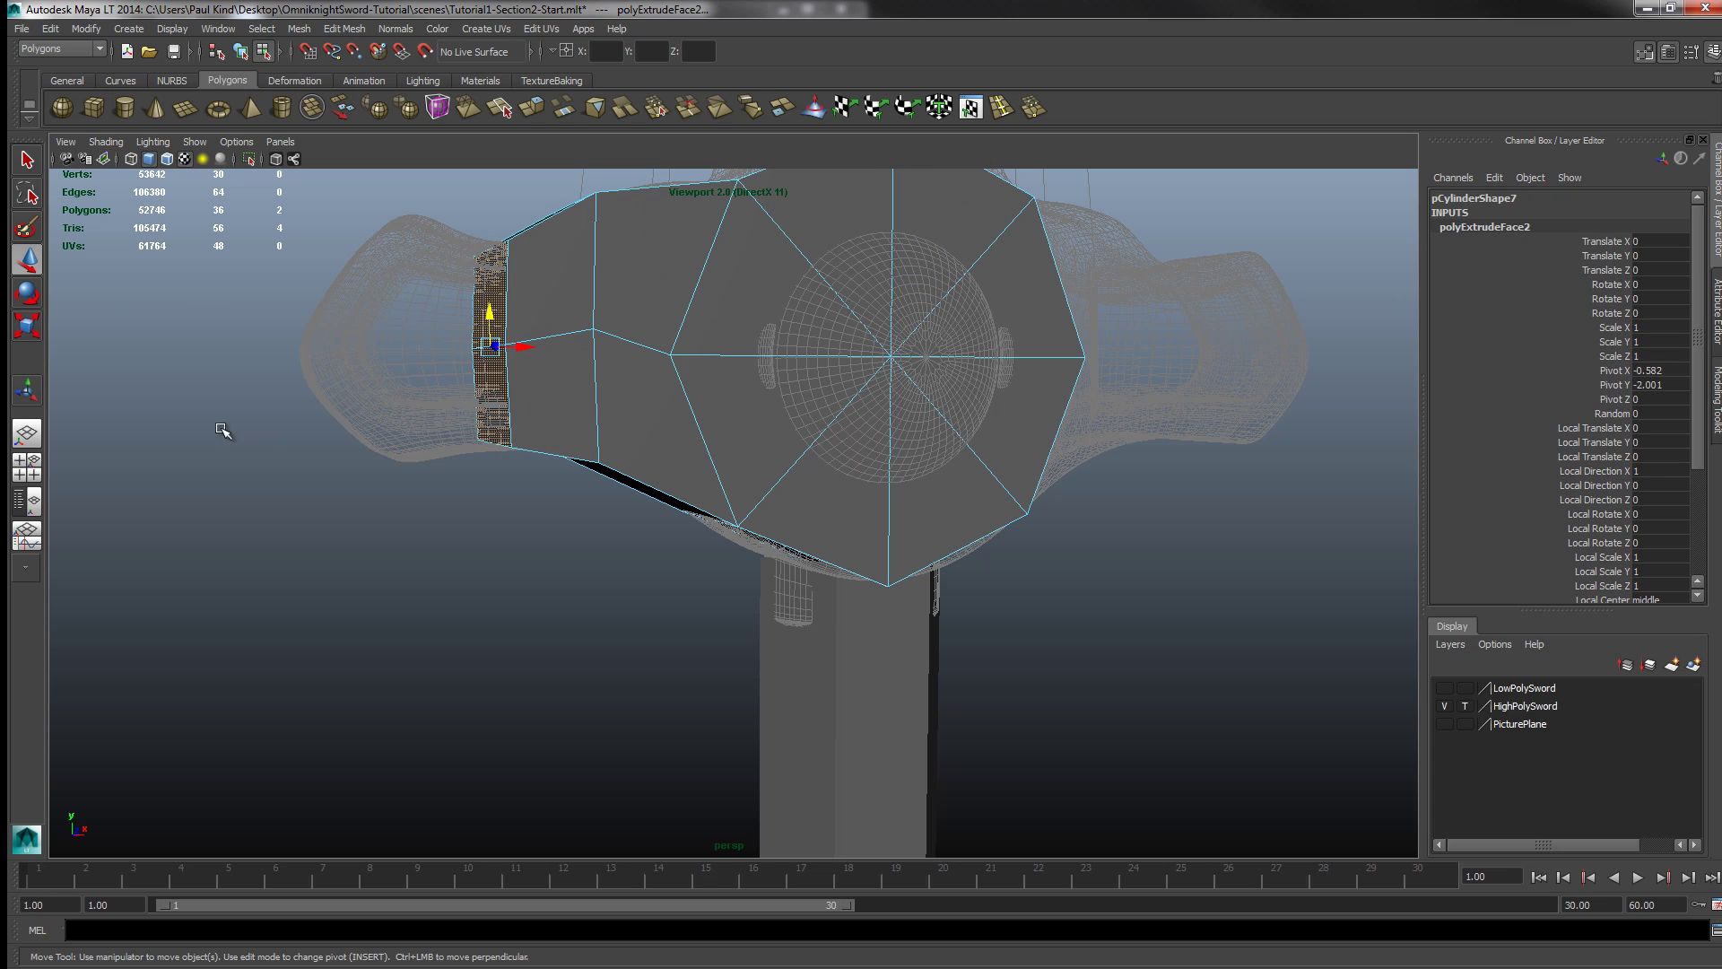
click(27, 325)
alt+drag(296, 377, 627, 359)
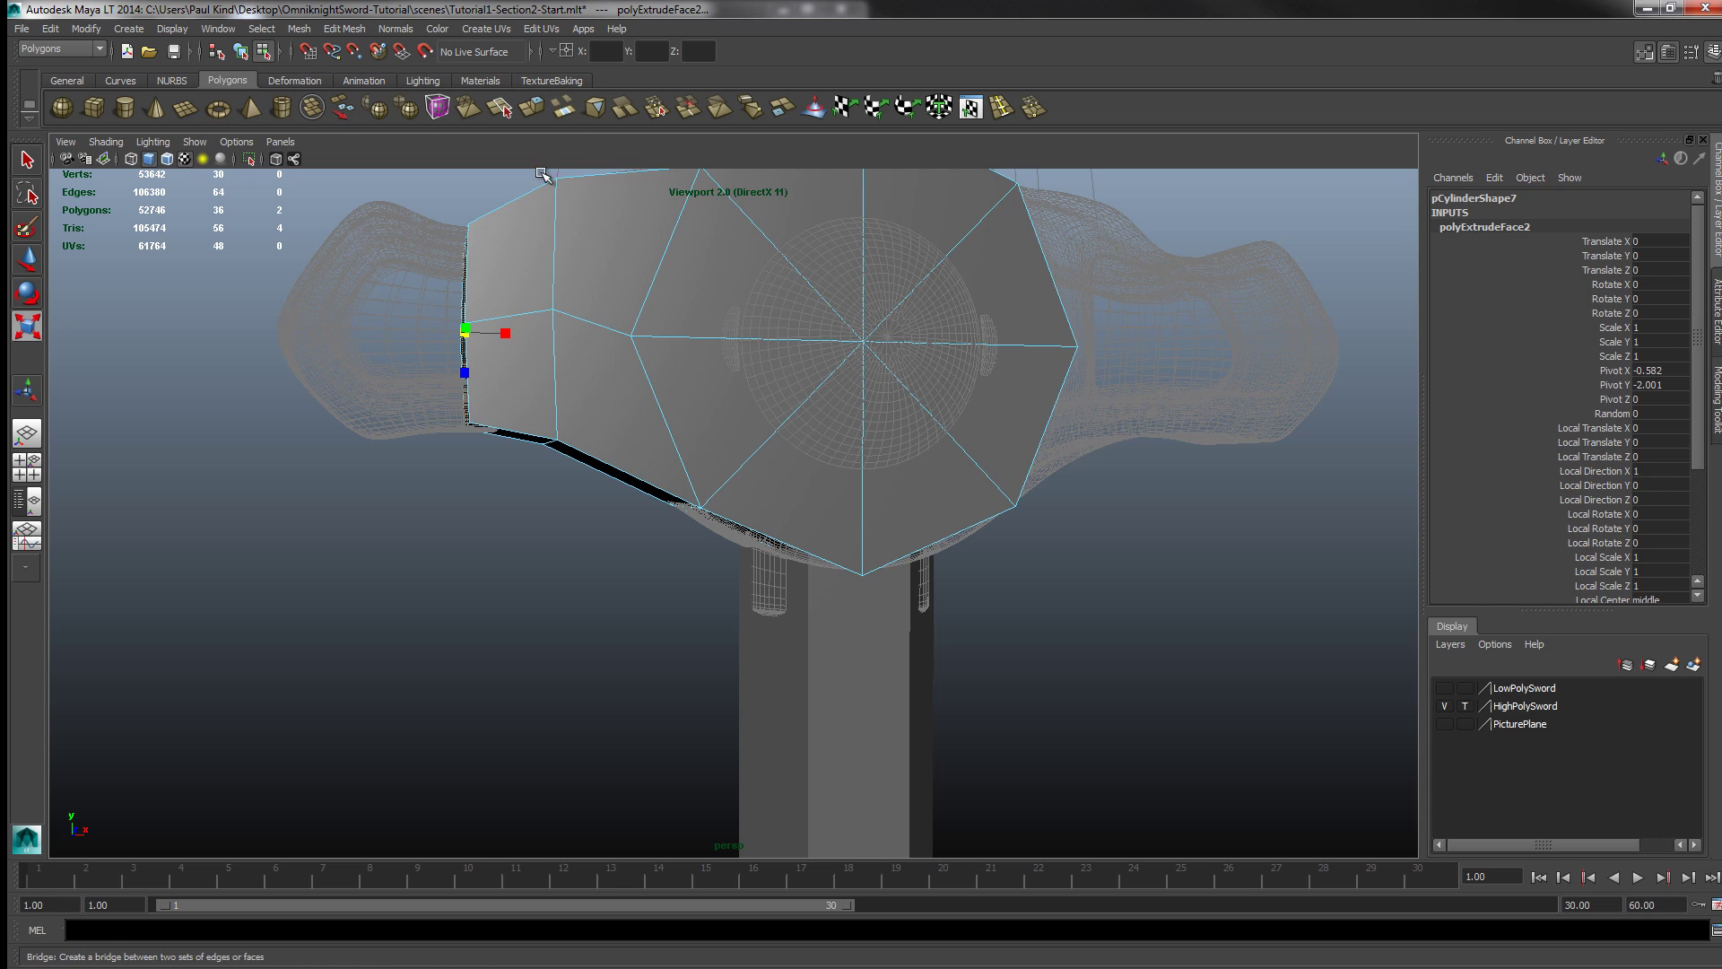
Step: Extrude the arm's end faces a third time, pull them farther outward, and enlarge their height to match the flared end
click(565, 109)
key(w)
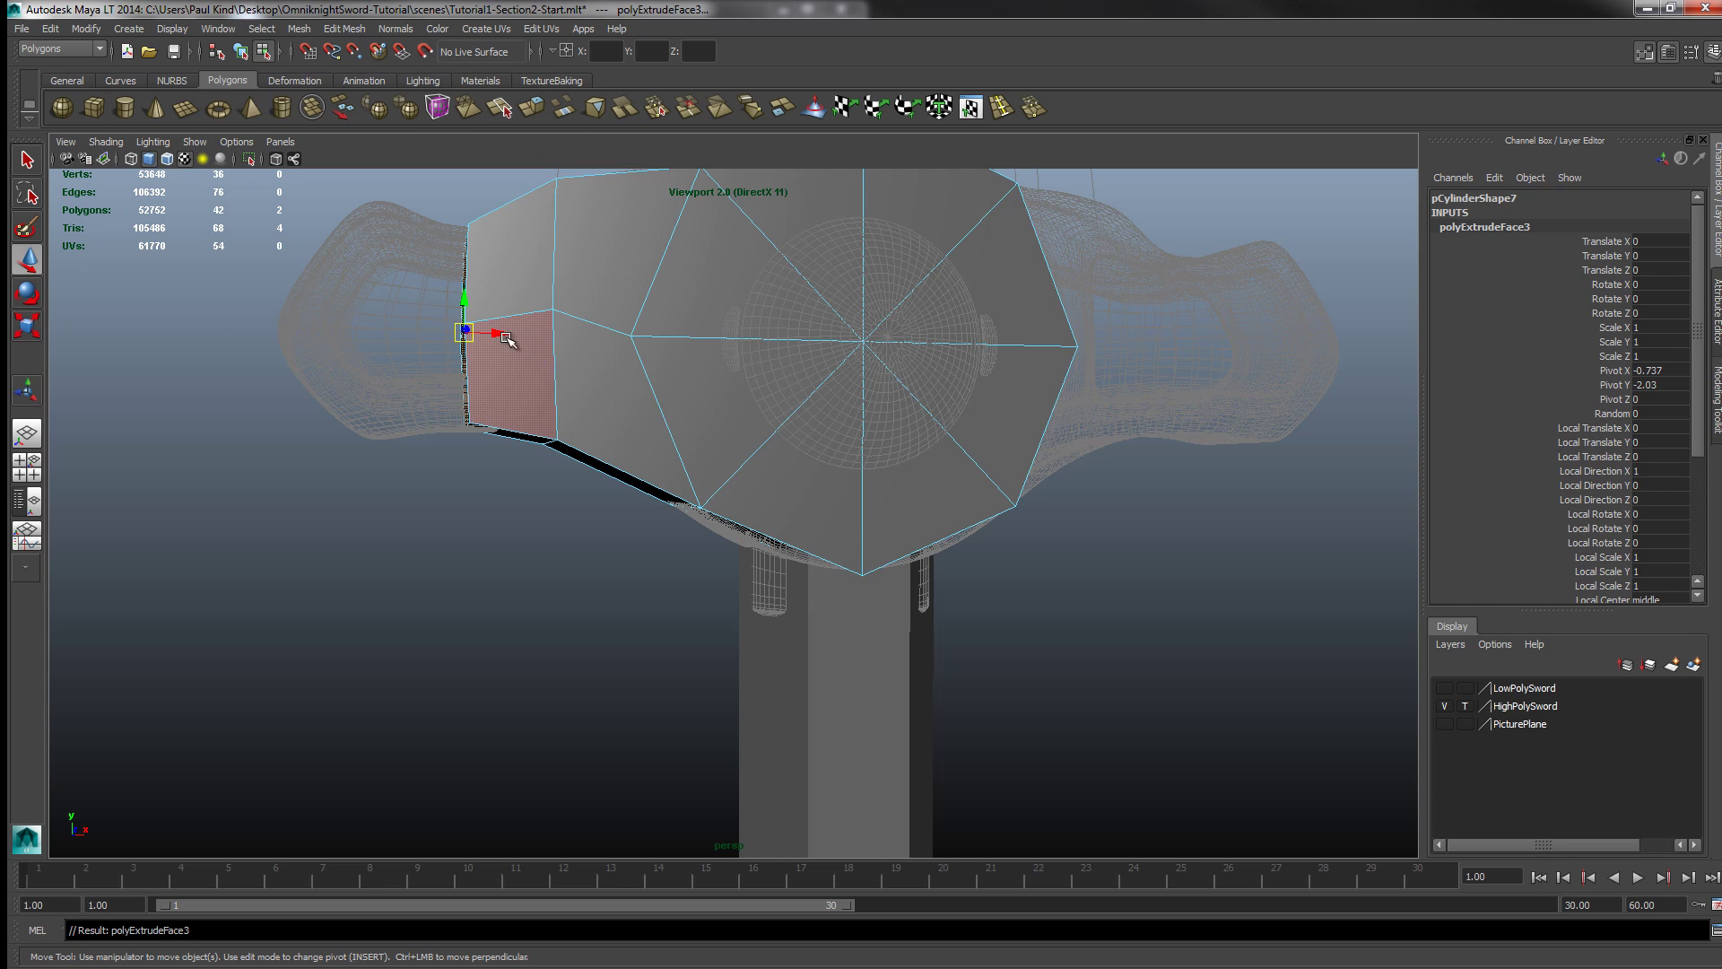
drag(508, 348, 358, 380)
key(r)
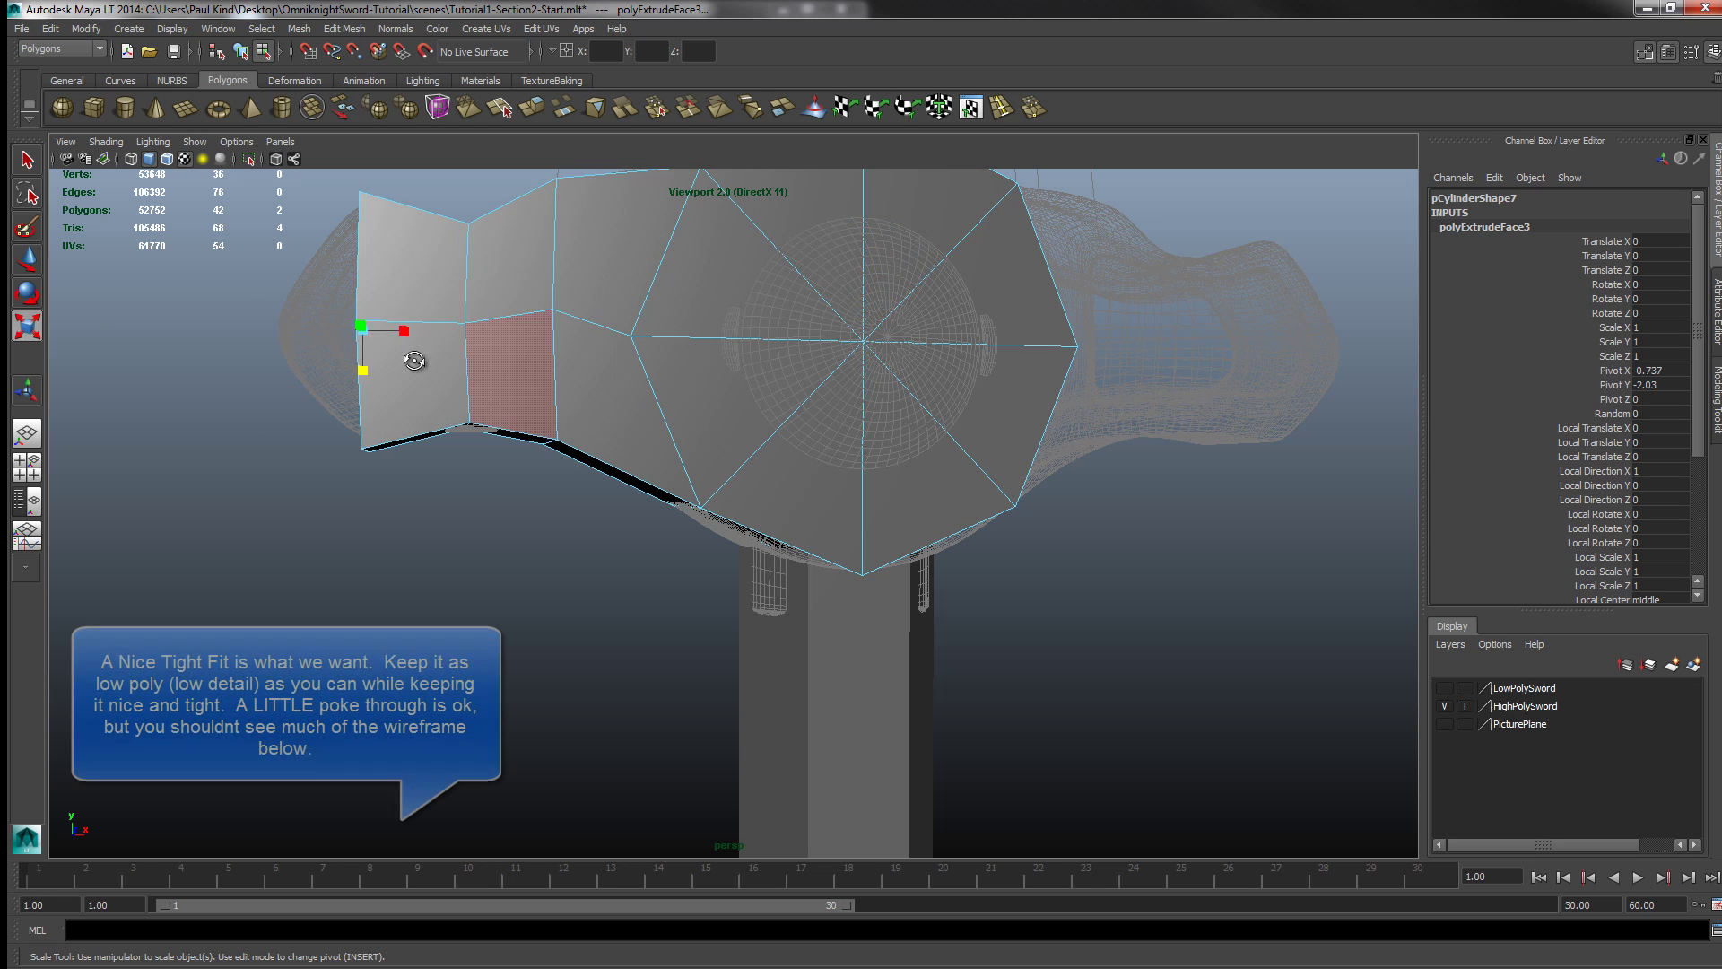
Step: Select the middle edge across the arm's end and pull it outward to form the pointed tip around the reference
alt+drag(568, 357, 480, 355)
right_click(482, 354)
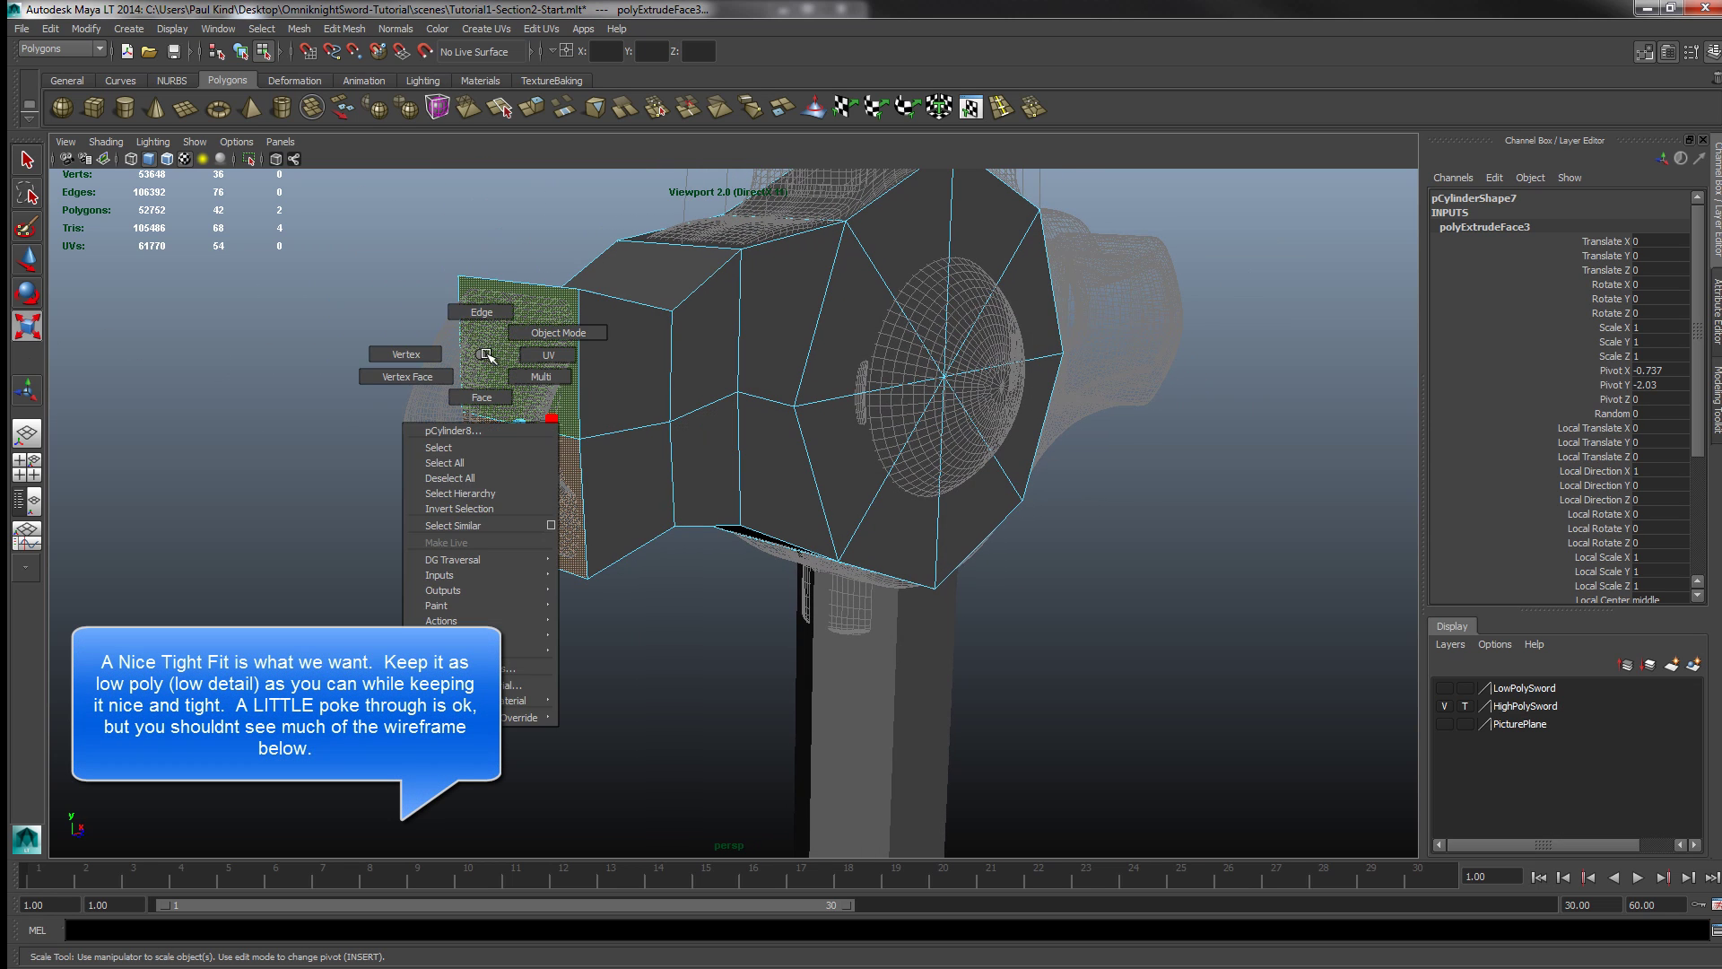
click(488, 417)
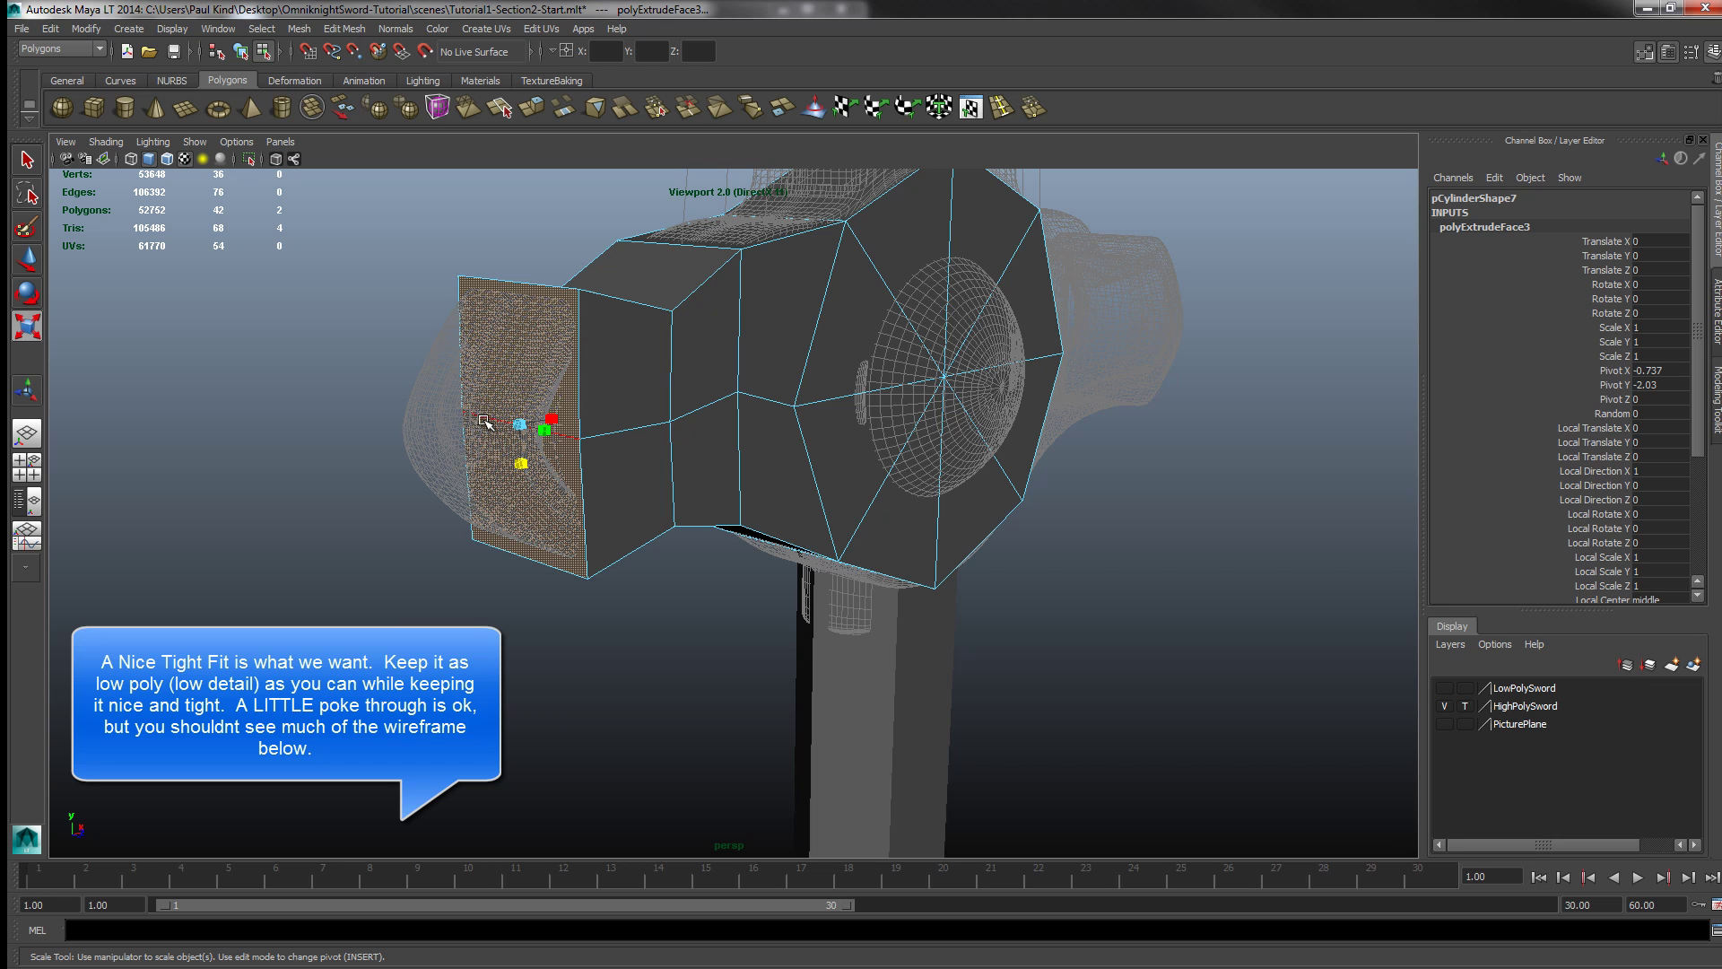
click(488, 419)
click(27, 260)
alt+drag(296, 421, 399, 424)
drag(385, 340, 289, 345)
alt+drag(312, 417, 331, 511)
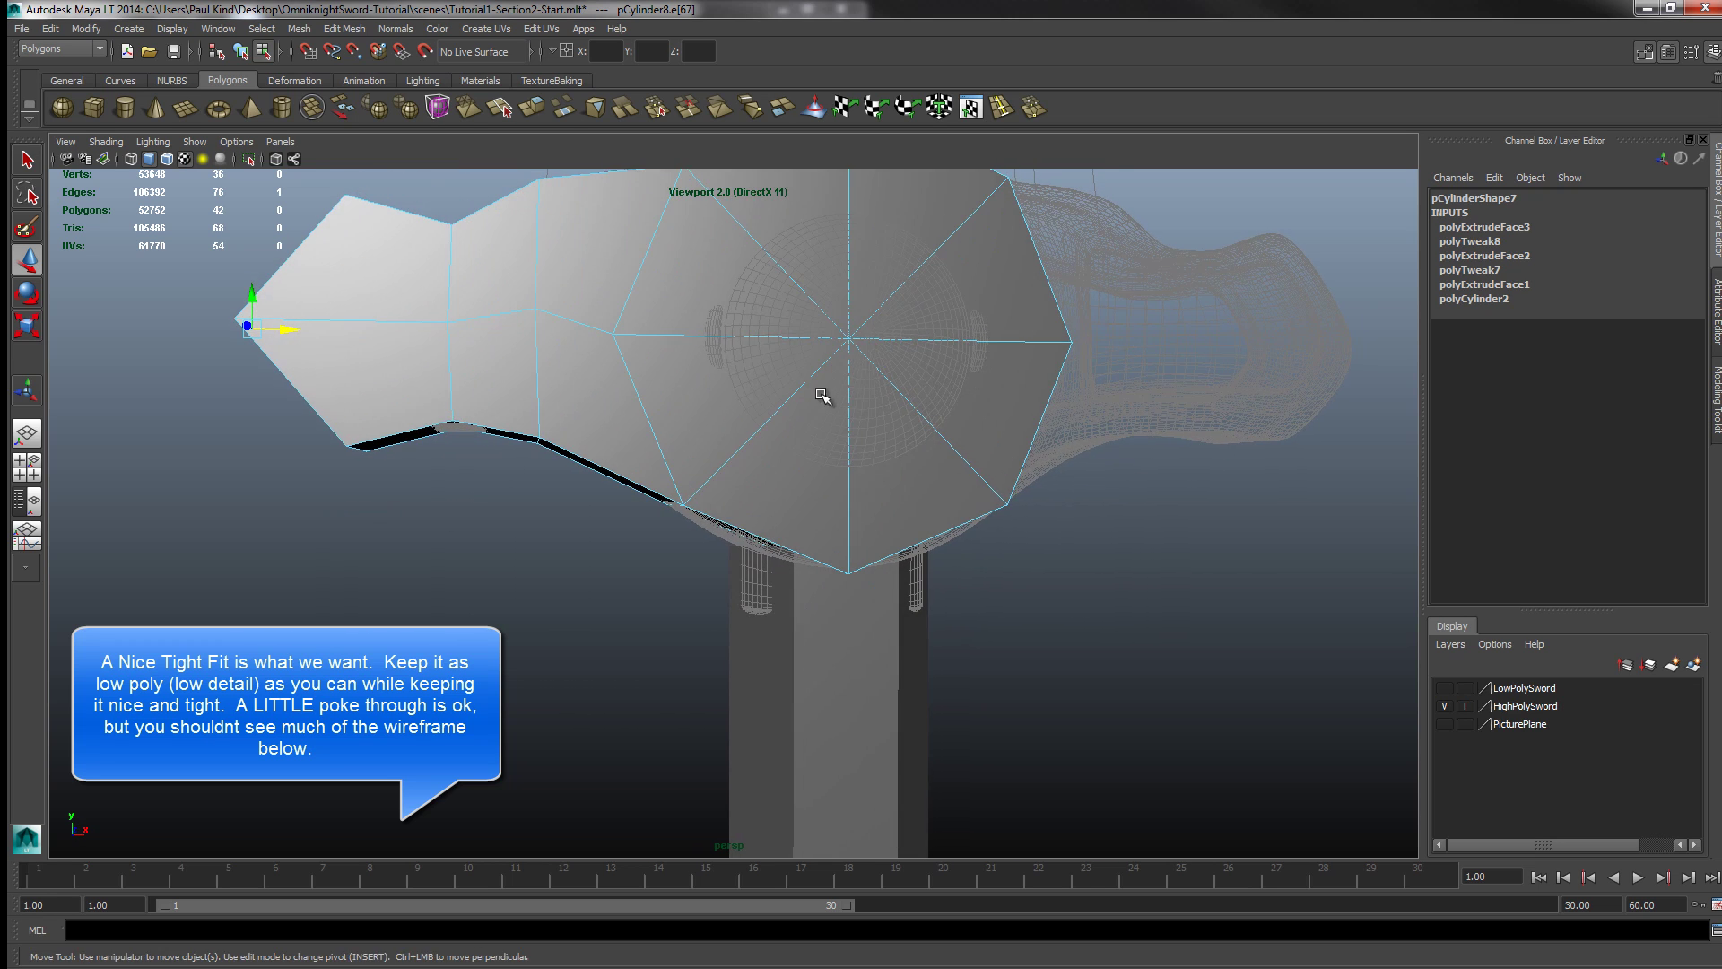
Step: Lower the guard disc's bottom edge to about Y -2.508 and the neighbouring edge on the arm side to about Y -2.403
alt+drag(780, 565, 717, 409)
click(734, 421)
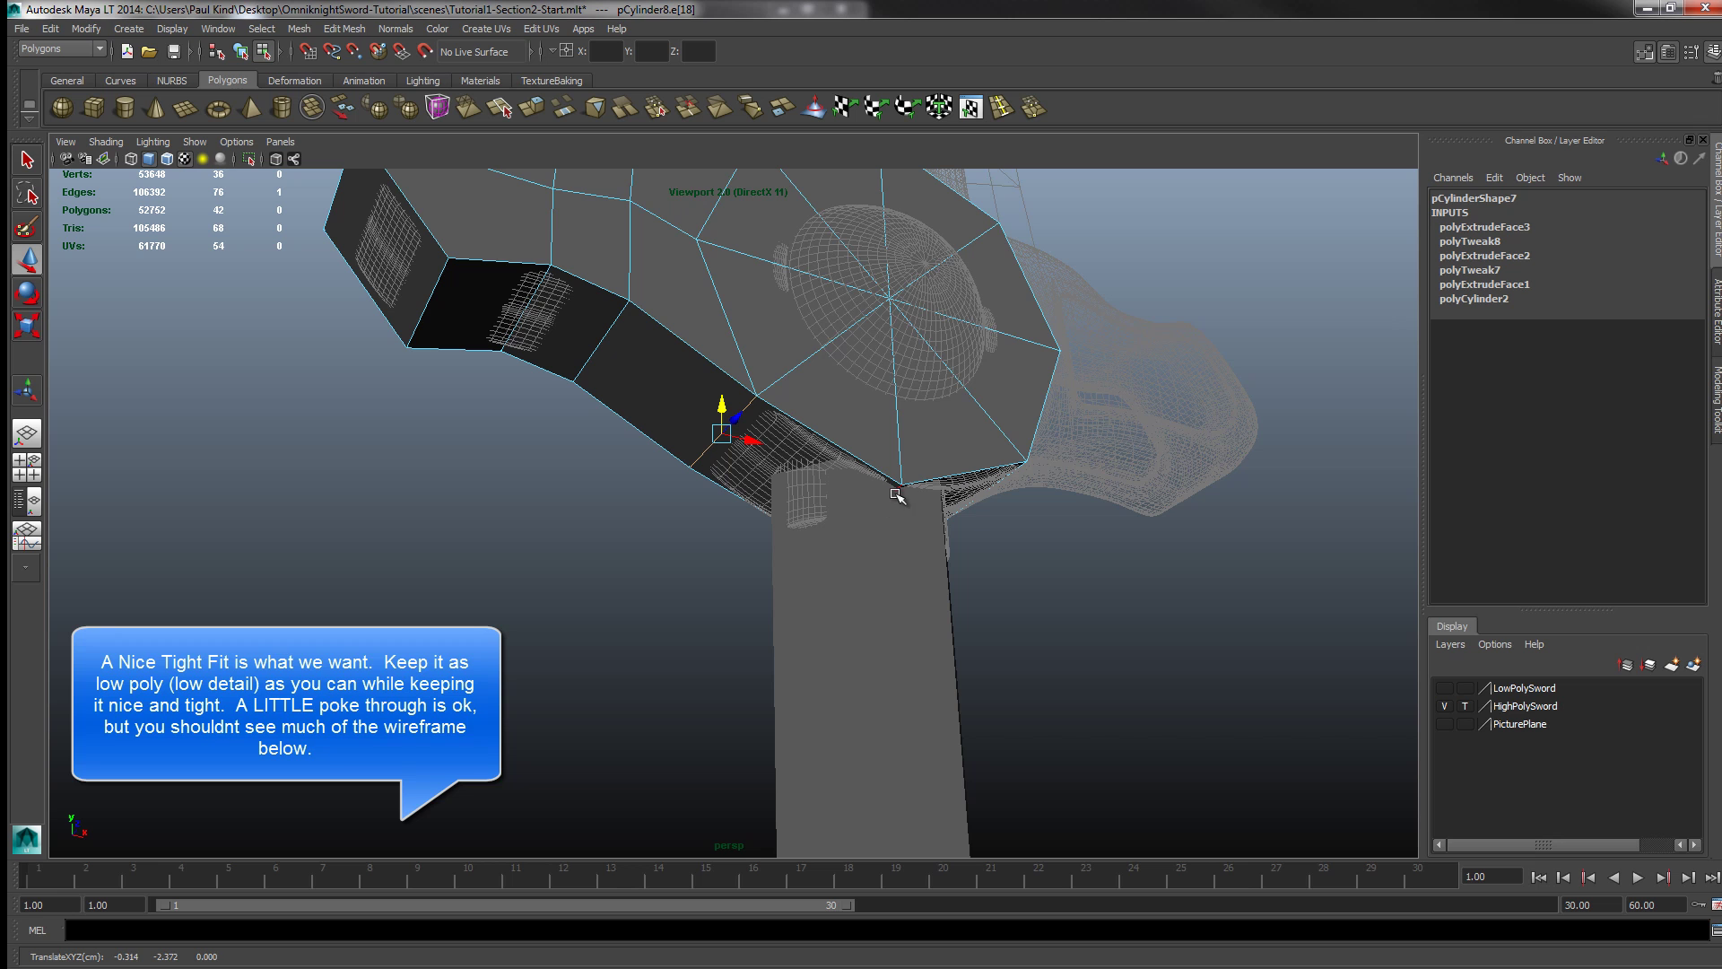
click(863, 496)
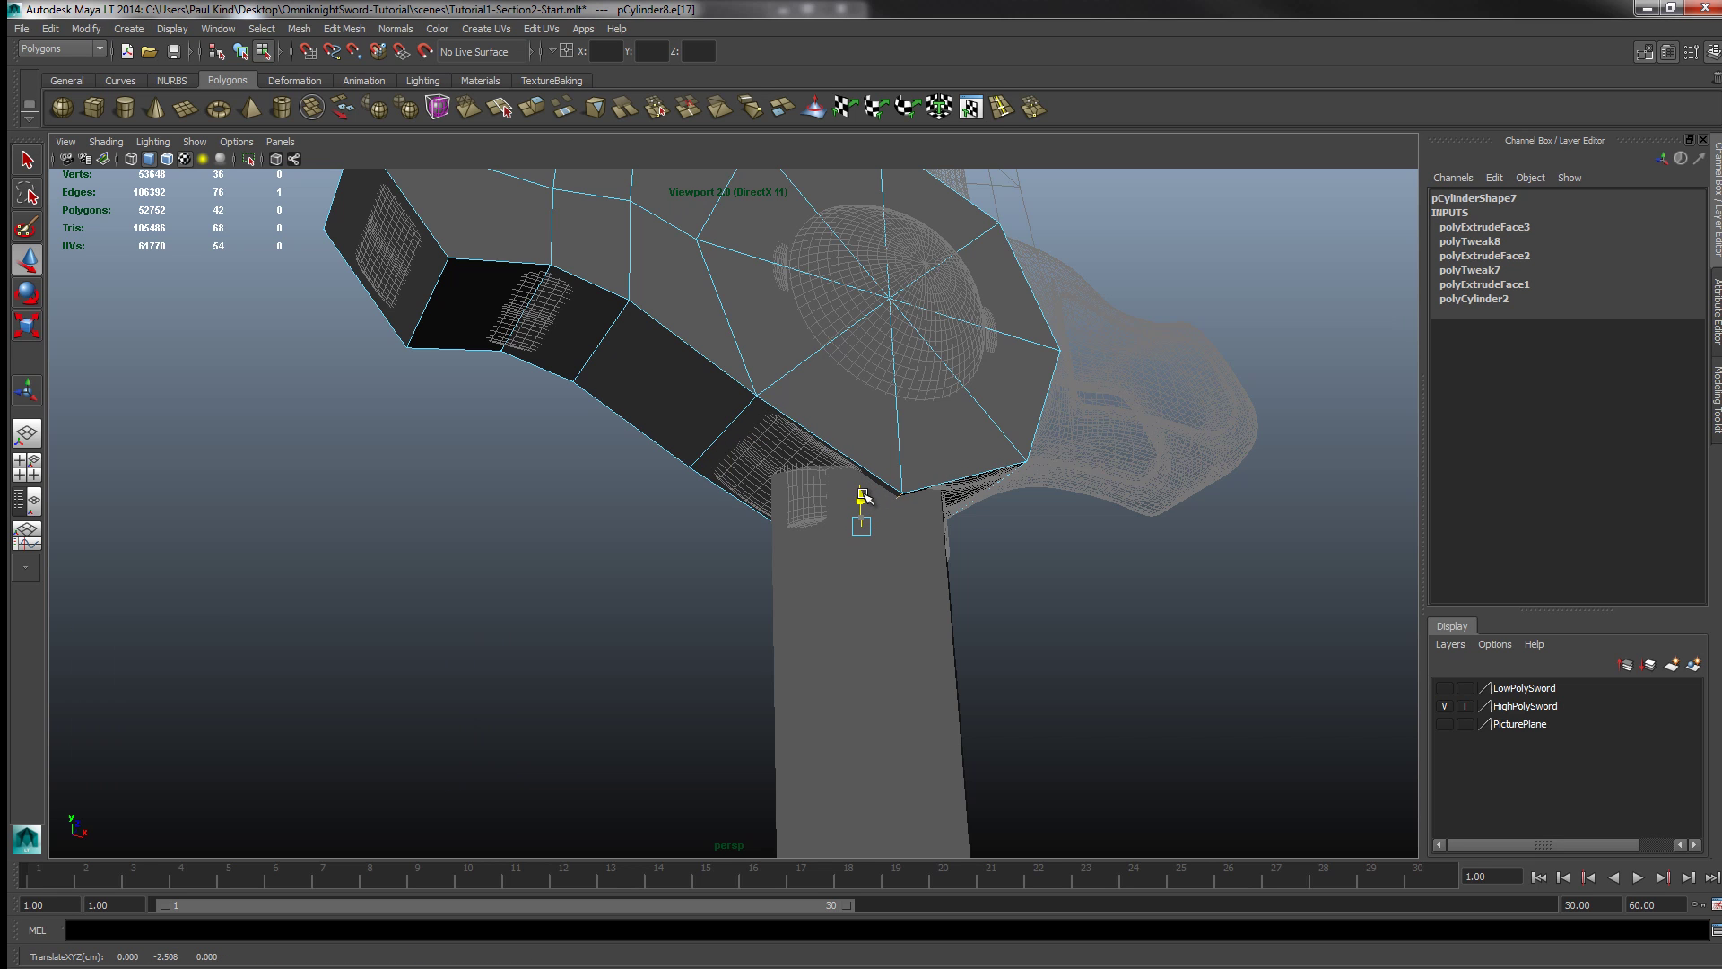
drag(863, 496, 865, 499)
alt+drag(973, 507, 682, 466)
click(677, 478)
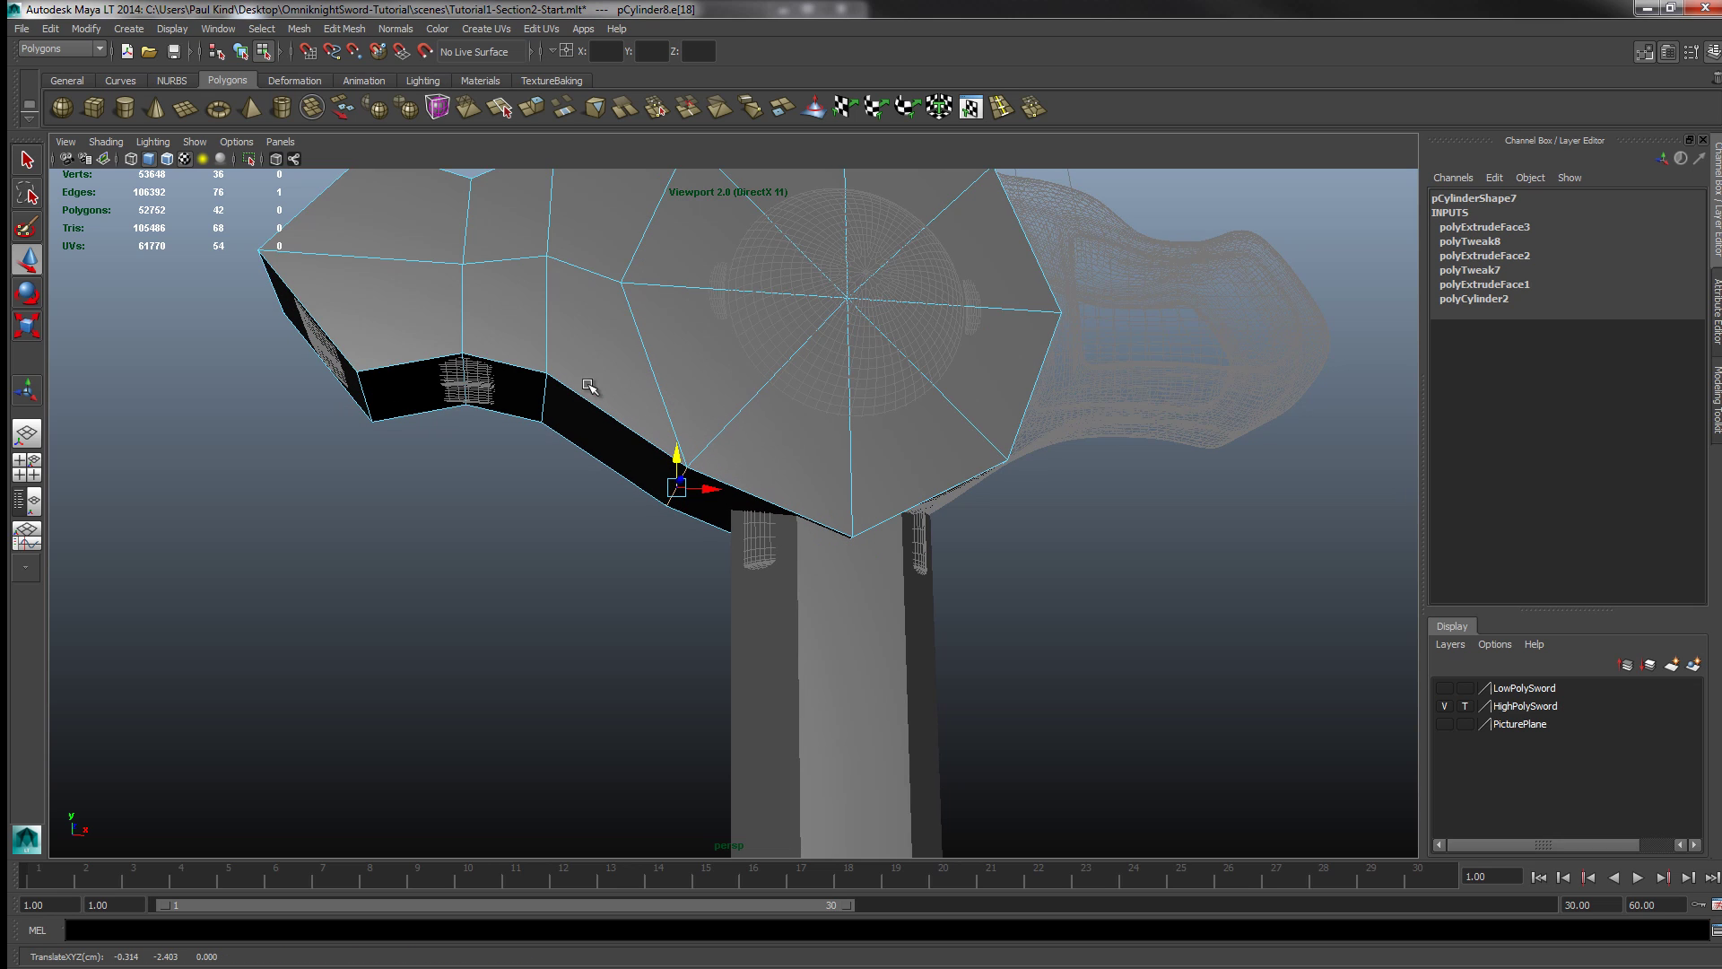
Step: Fit the arm's underside edges to the reference, moving the inner one to about X -0.547, Y -2.235 and the next to about Y -2.209
click(544, 404)
drag(577, 401, 592, 405)
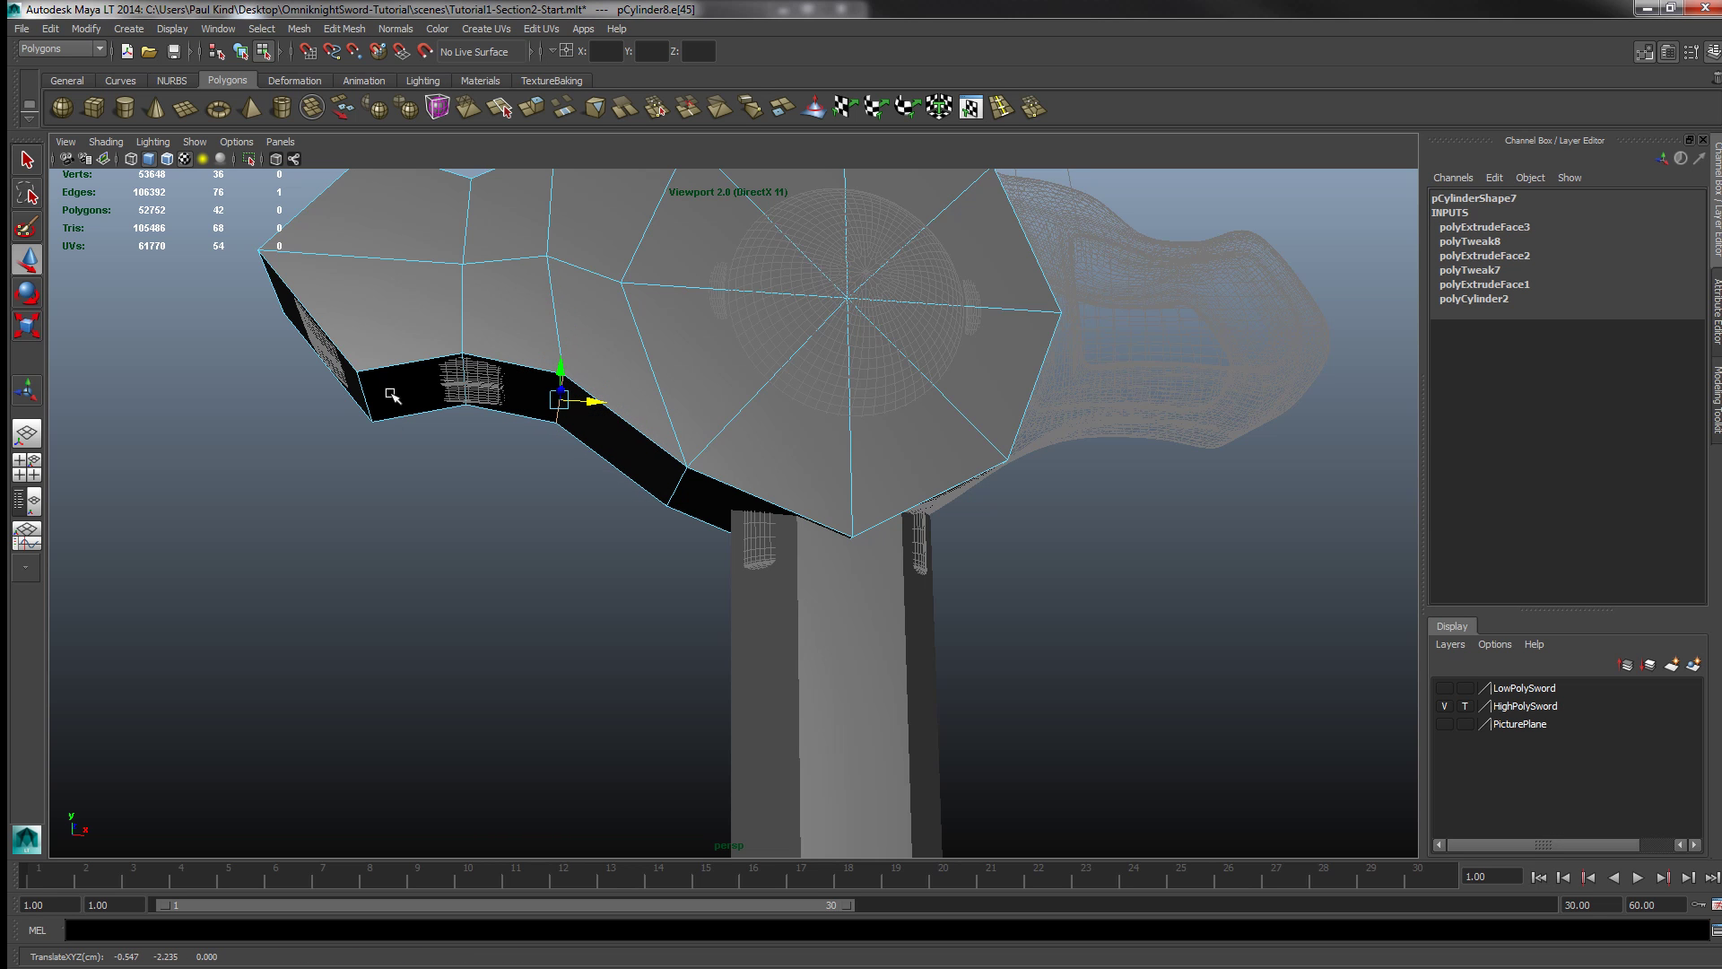
click(468, 389)
alt+drag(474, 352, 468, 418)
click(439, 405)
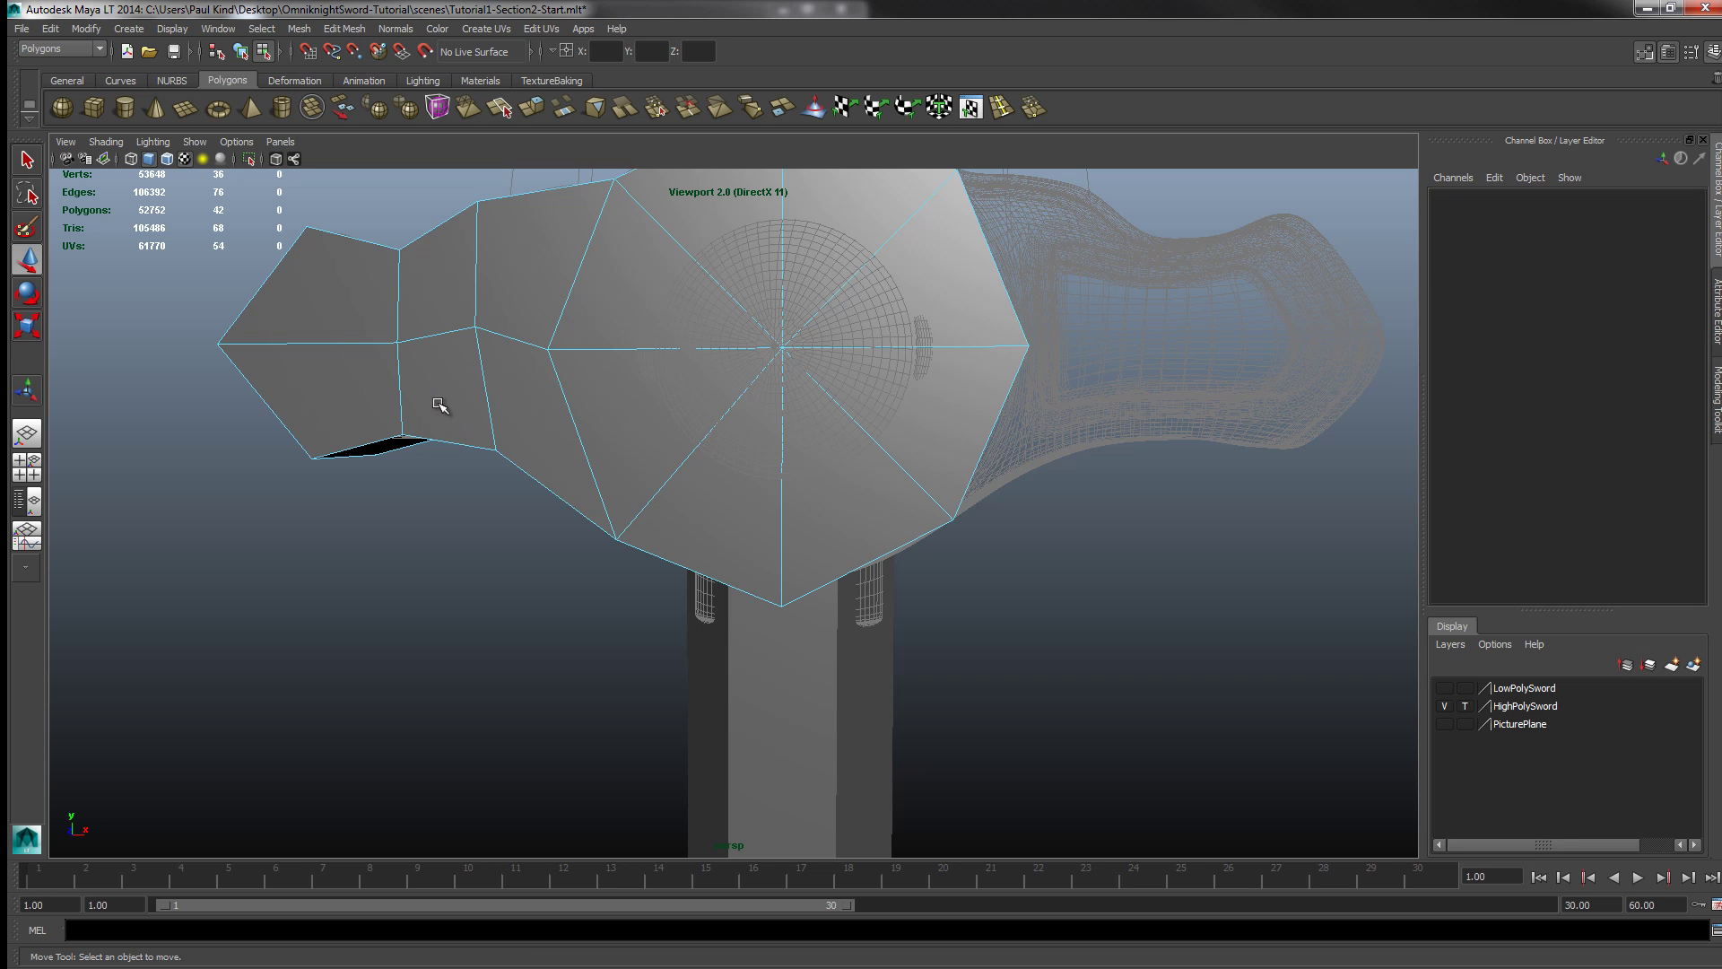
alt+drag(478, 527, 445, 489)
click(469, 391)
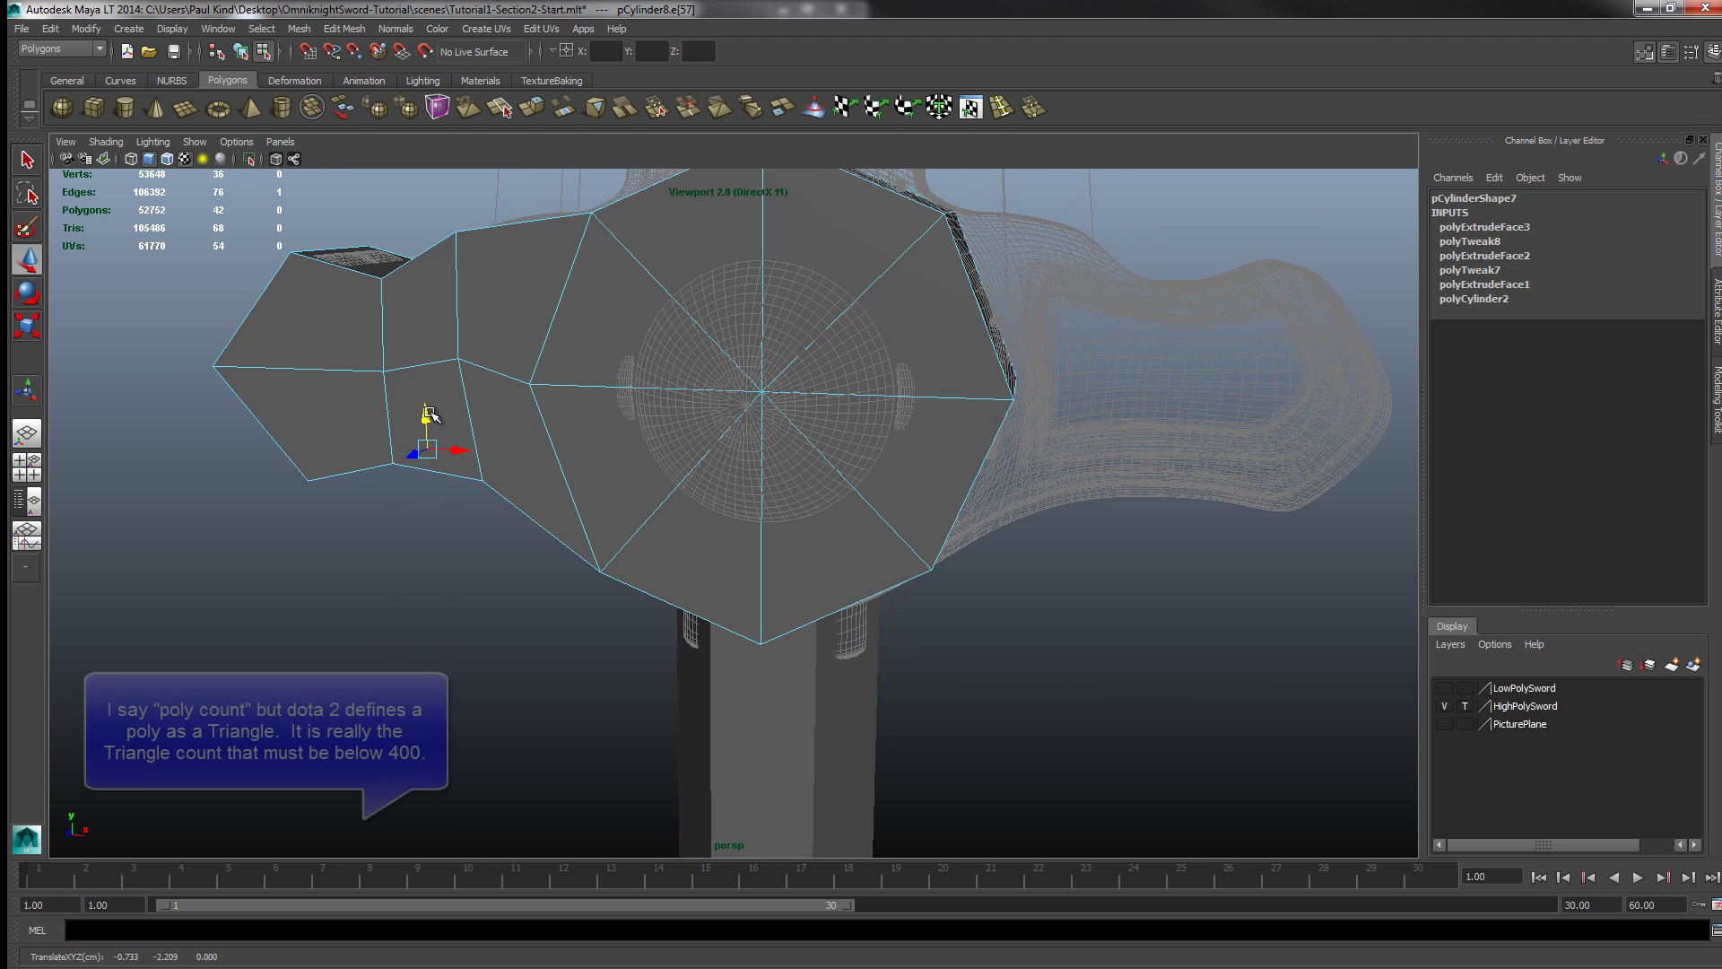
alt+drag(424, 414, 469, 568)
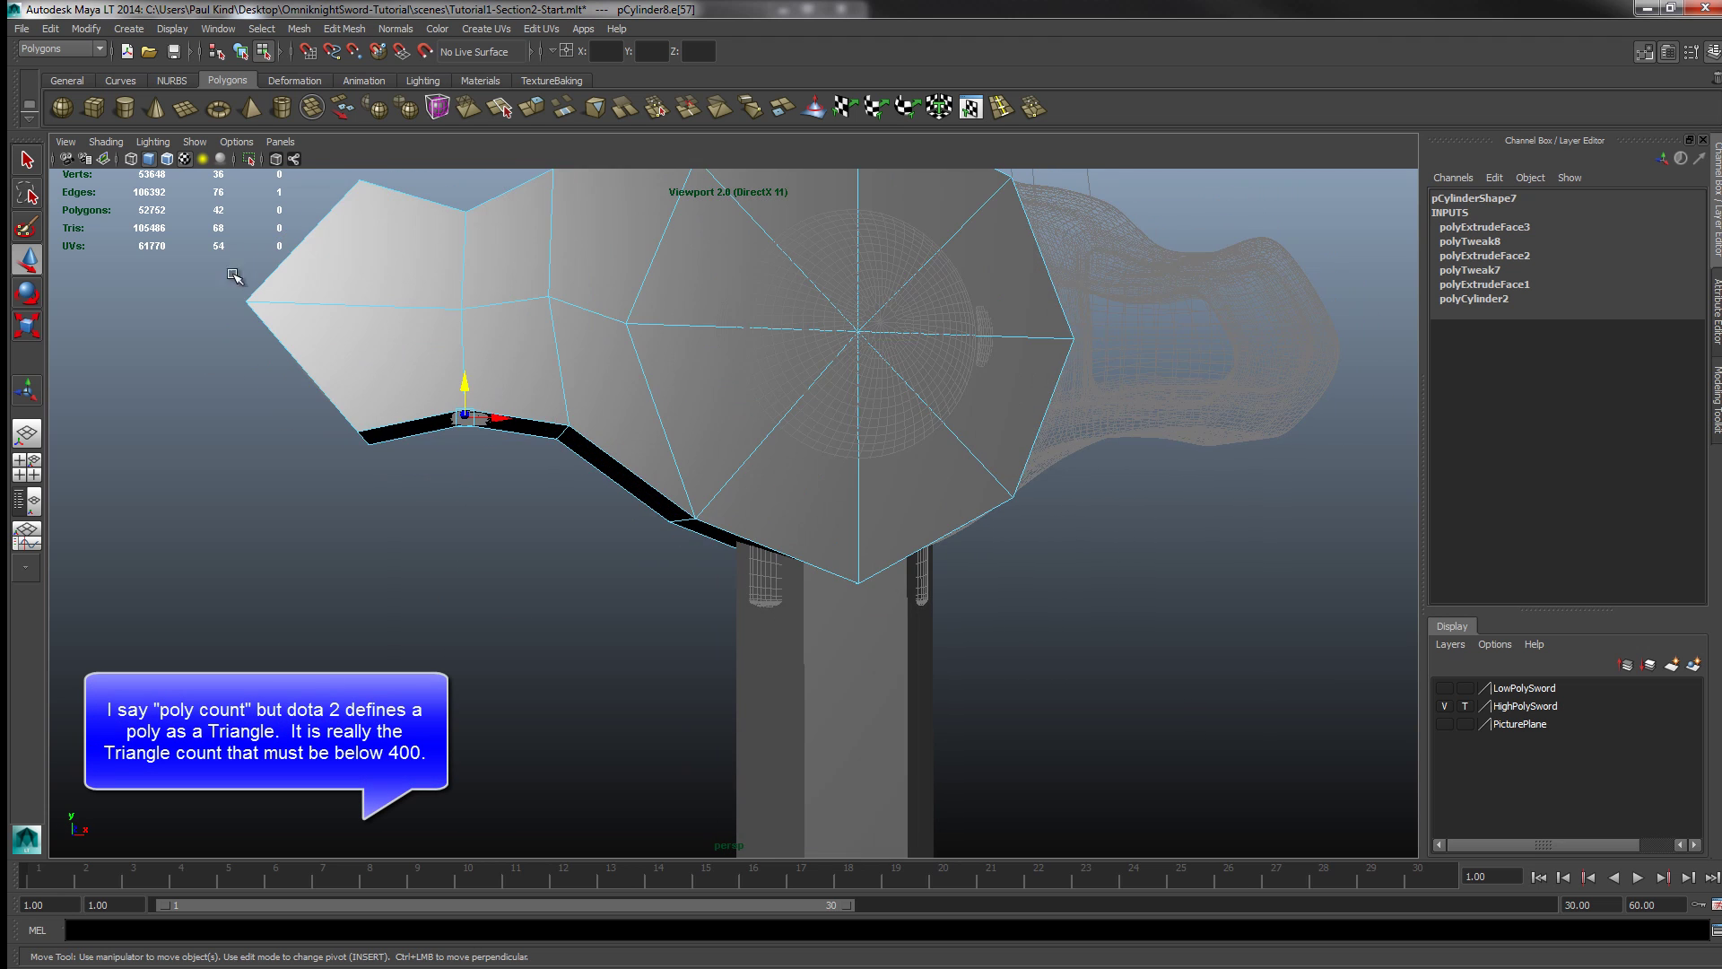
Step: Select the grip and guard meshes together and check their combined triangle count and overall shape
click(528, 574)
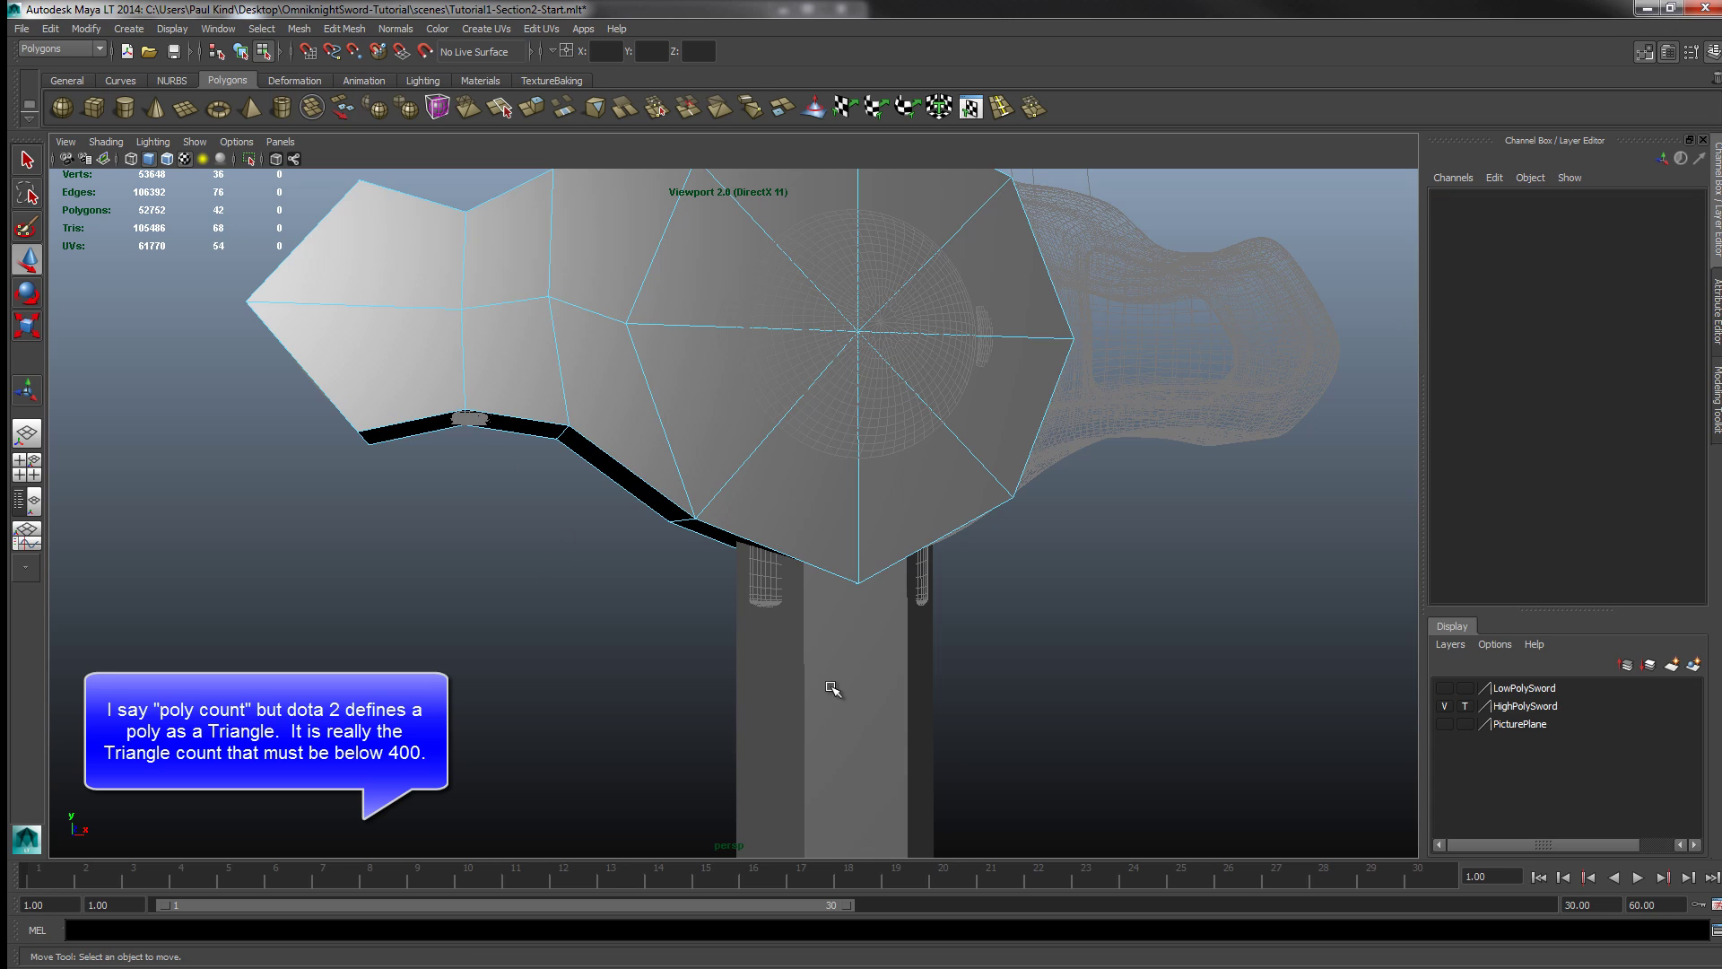
click(833, 688)
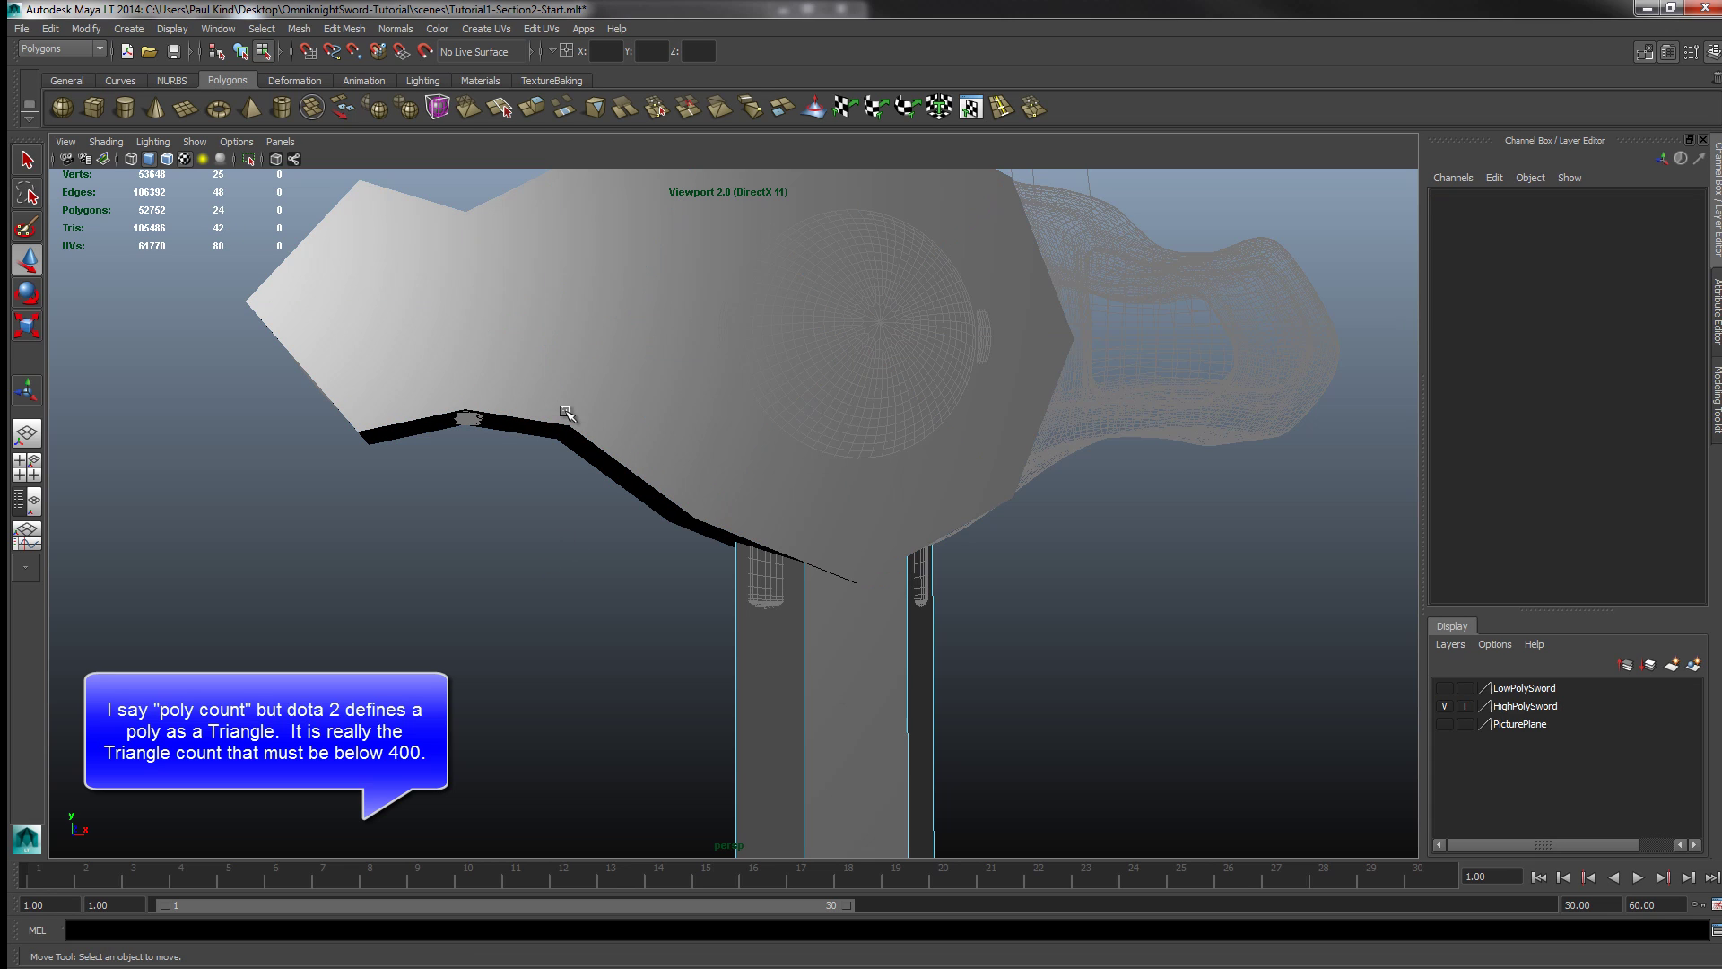
shift+click(572, 415)
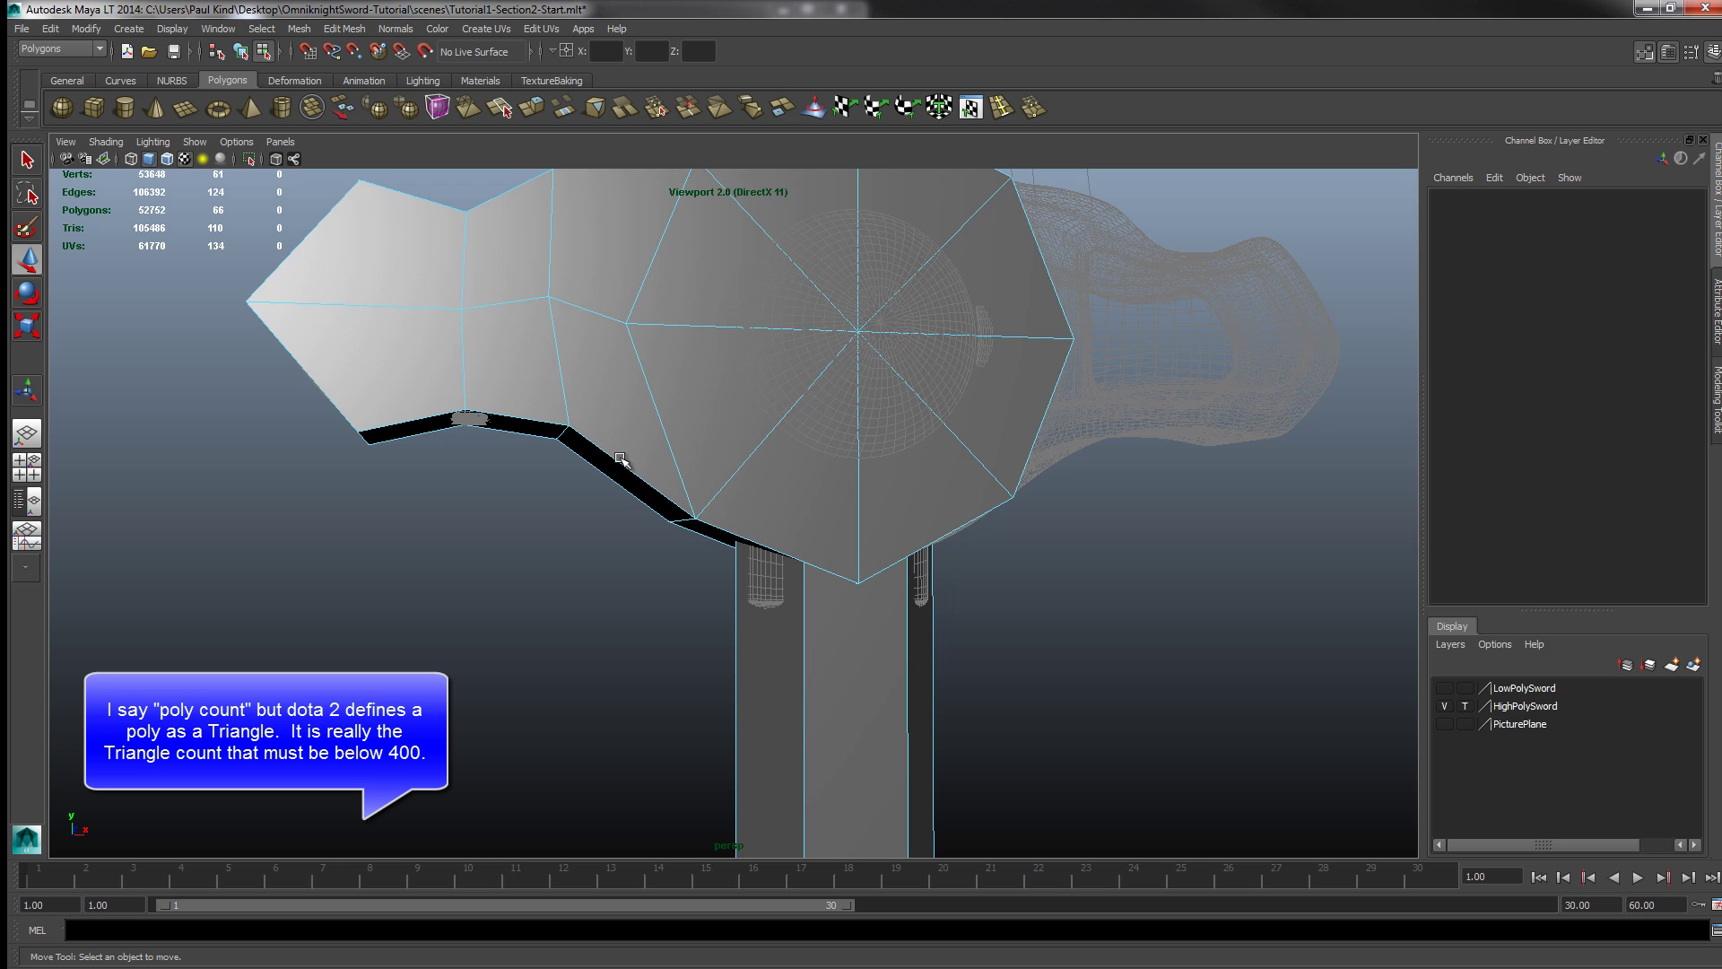
scroll(621, 459, down, 5)
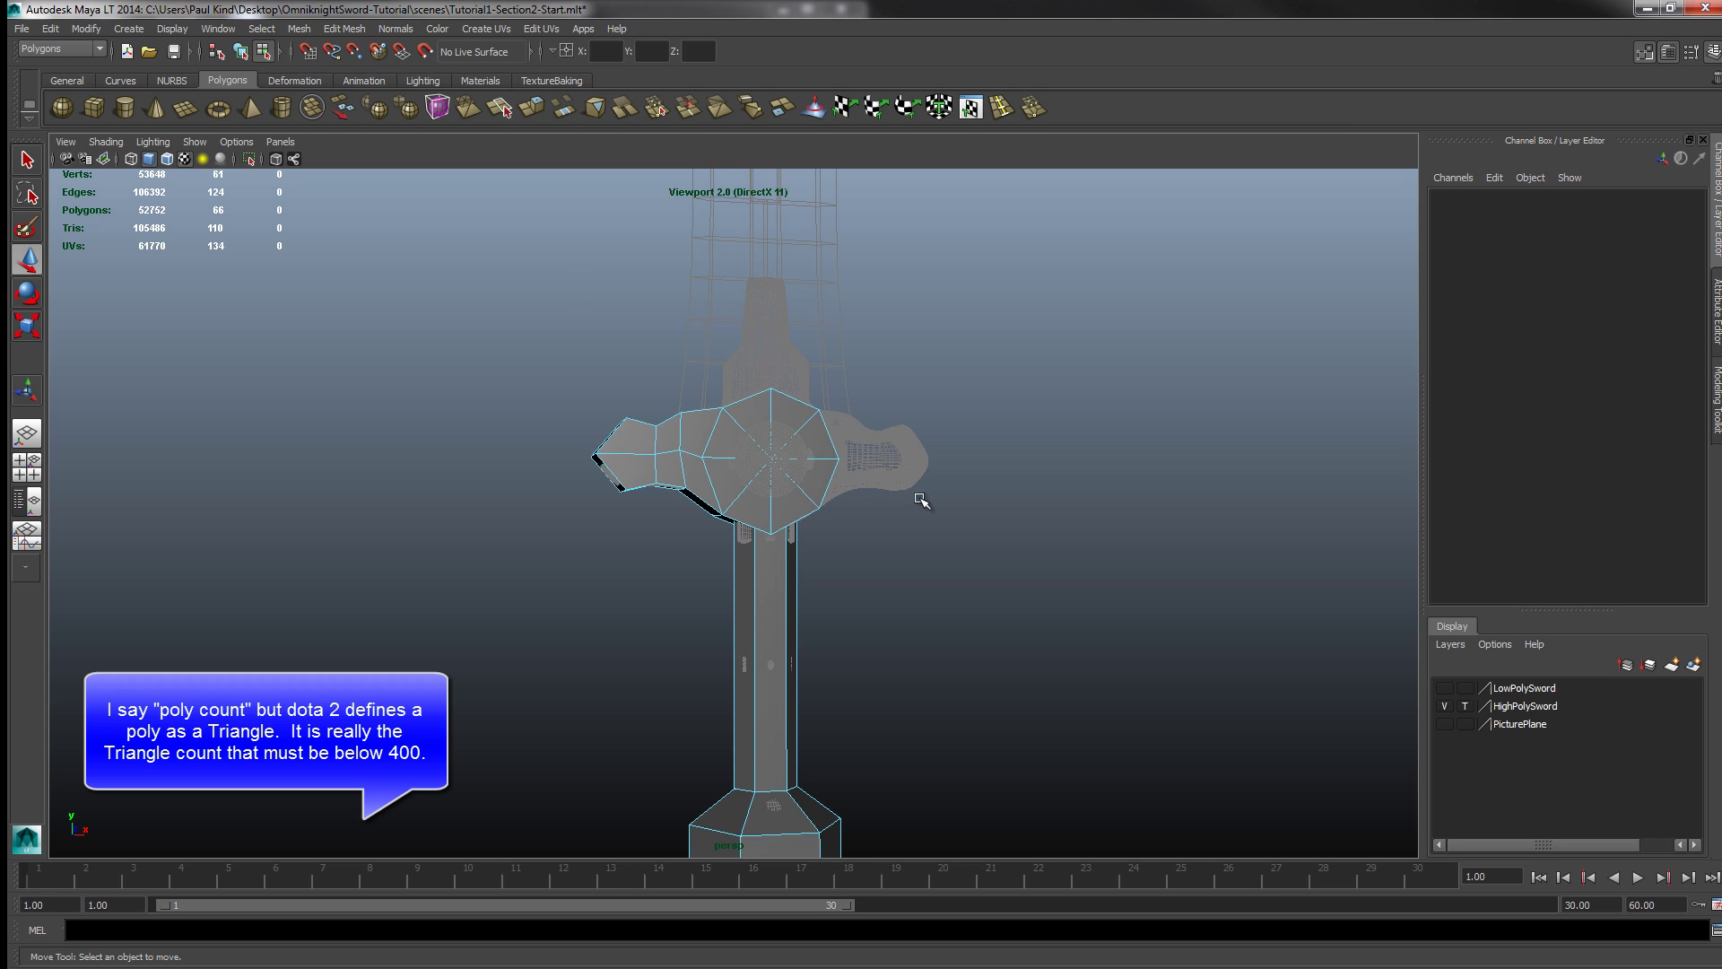
alt+drag(921, 500, 647, 398)
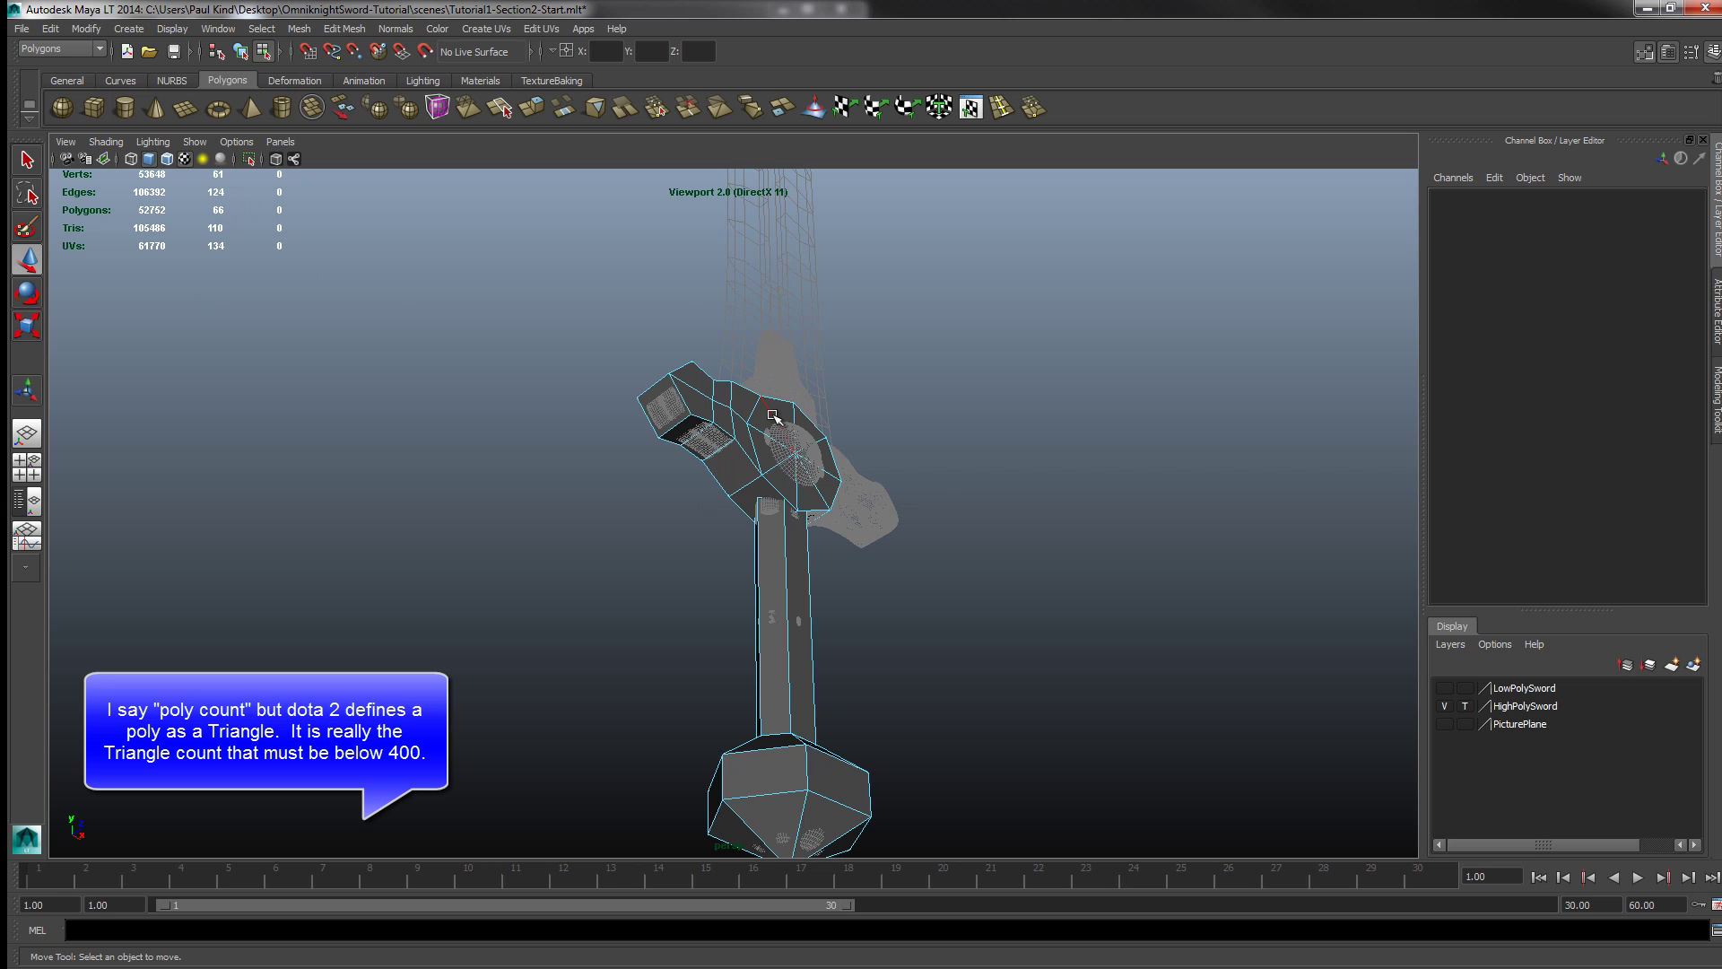
scroll(773, 416, up, 5)
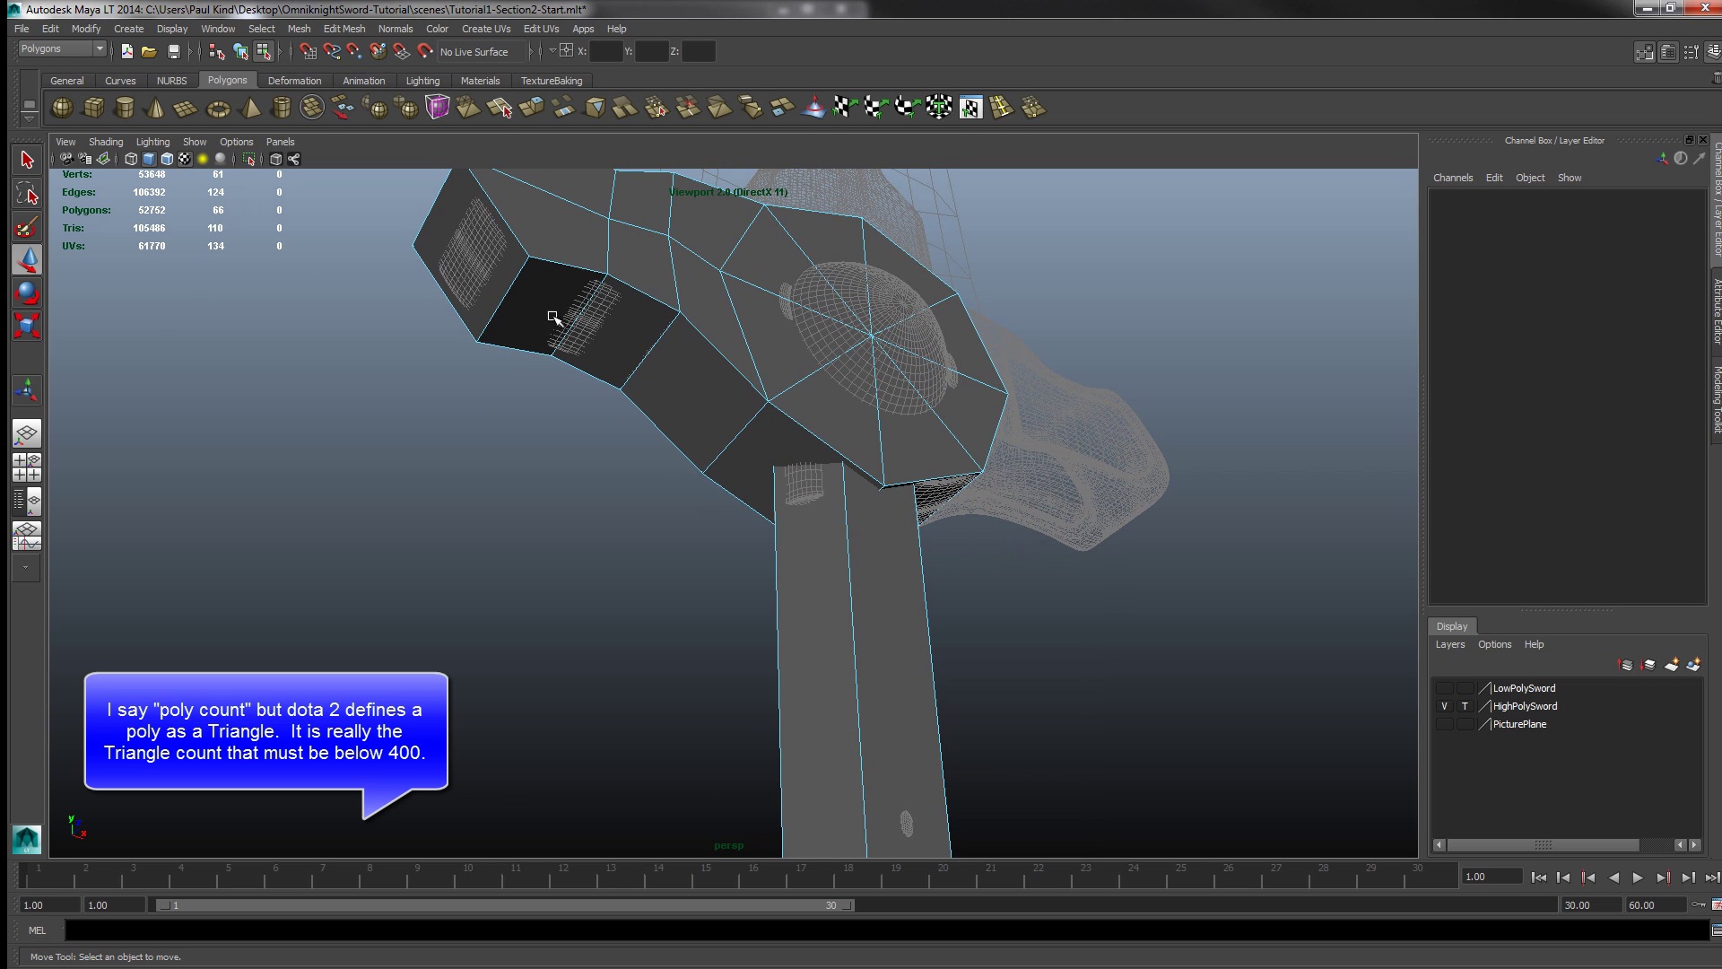
Step: Lower the underside edge at the arm's narrow section to about Y -2.215
click(580, 315)
alt+drag(580, 315, 751, 432)
drag(546, 370, 568, 388)
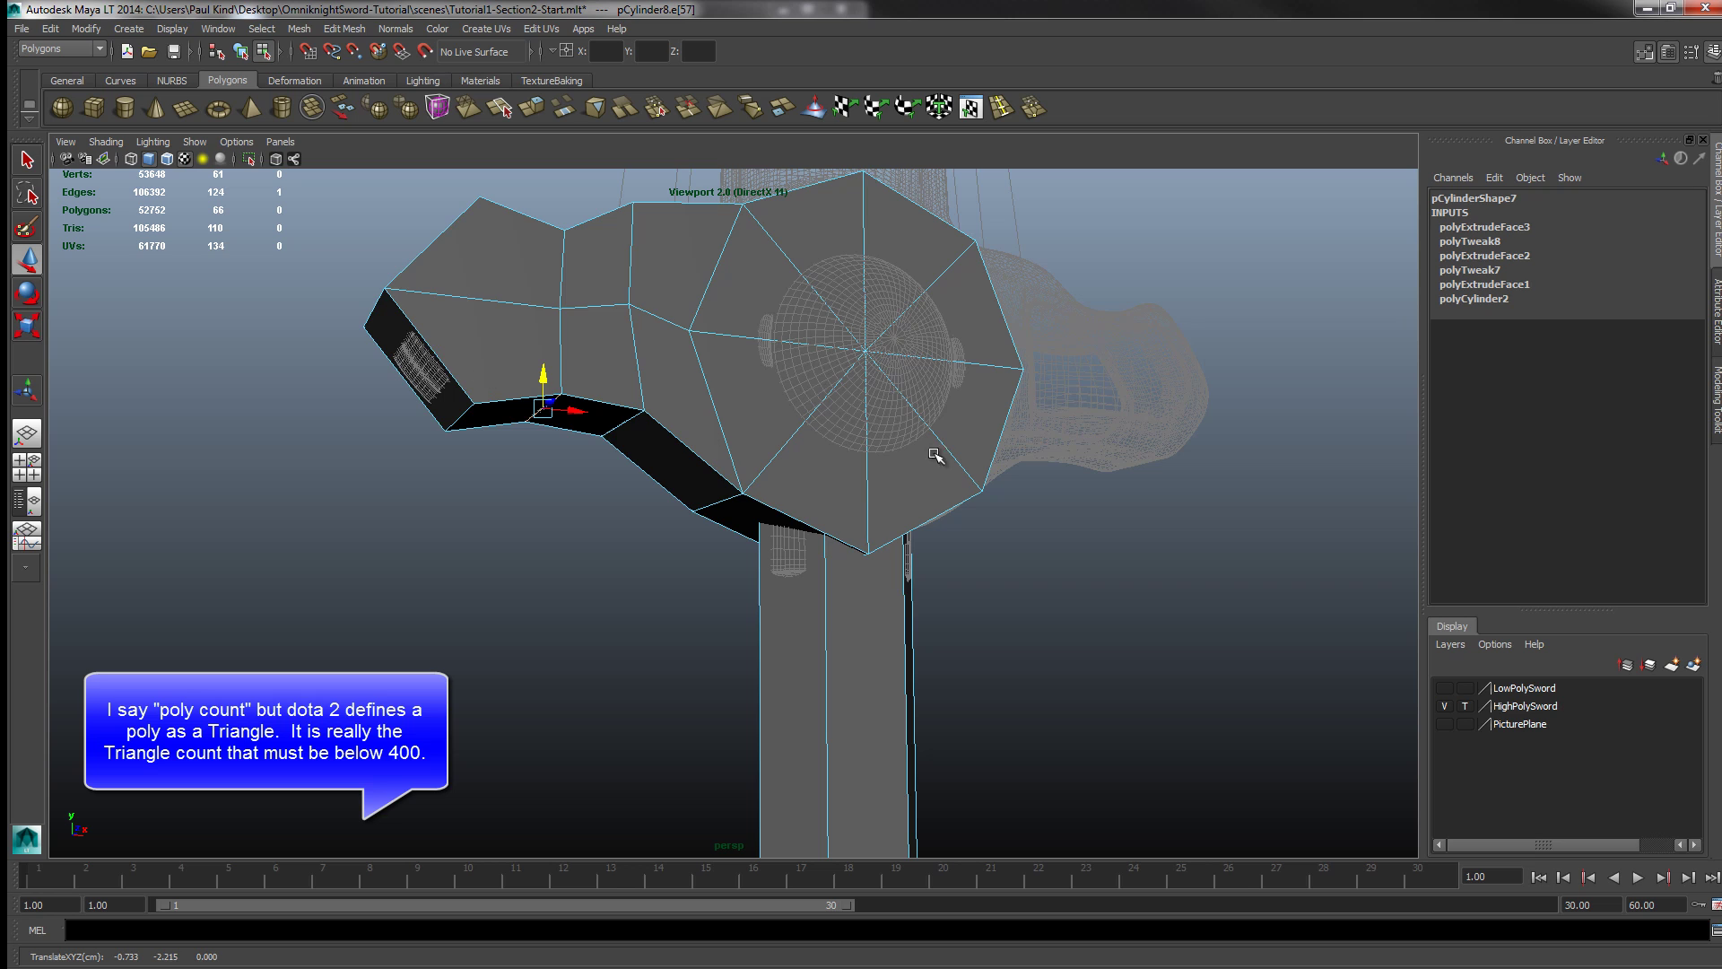
Step: Delete the four diagonal edges across the front face of the guard disc
alt+drag(935, 456, 994, 546)
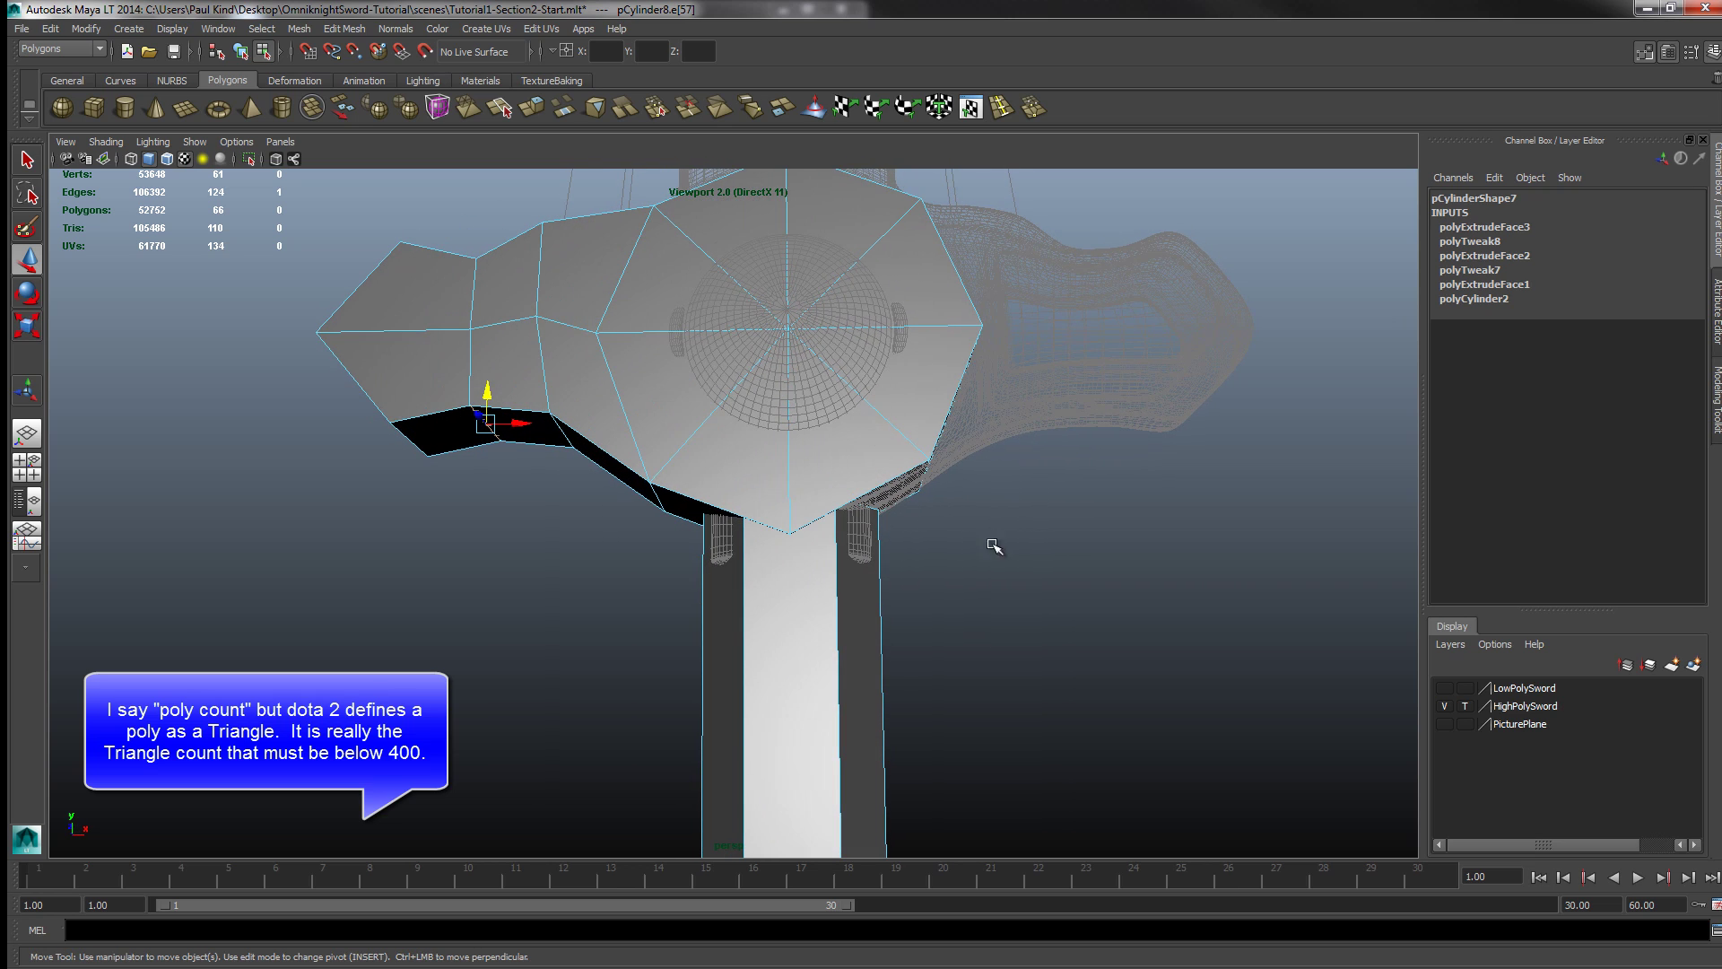
alt+drag(1009, 632, 821, 633)
alt+drag(691, 435, 834, 466)
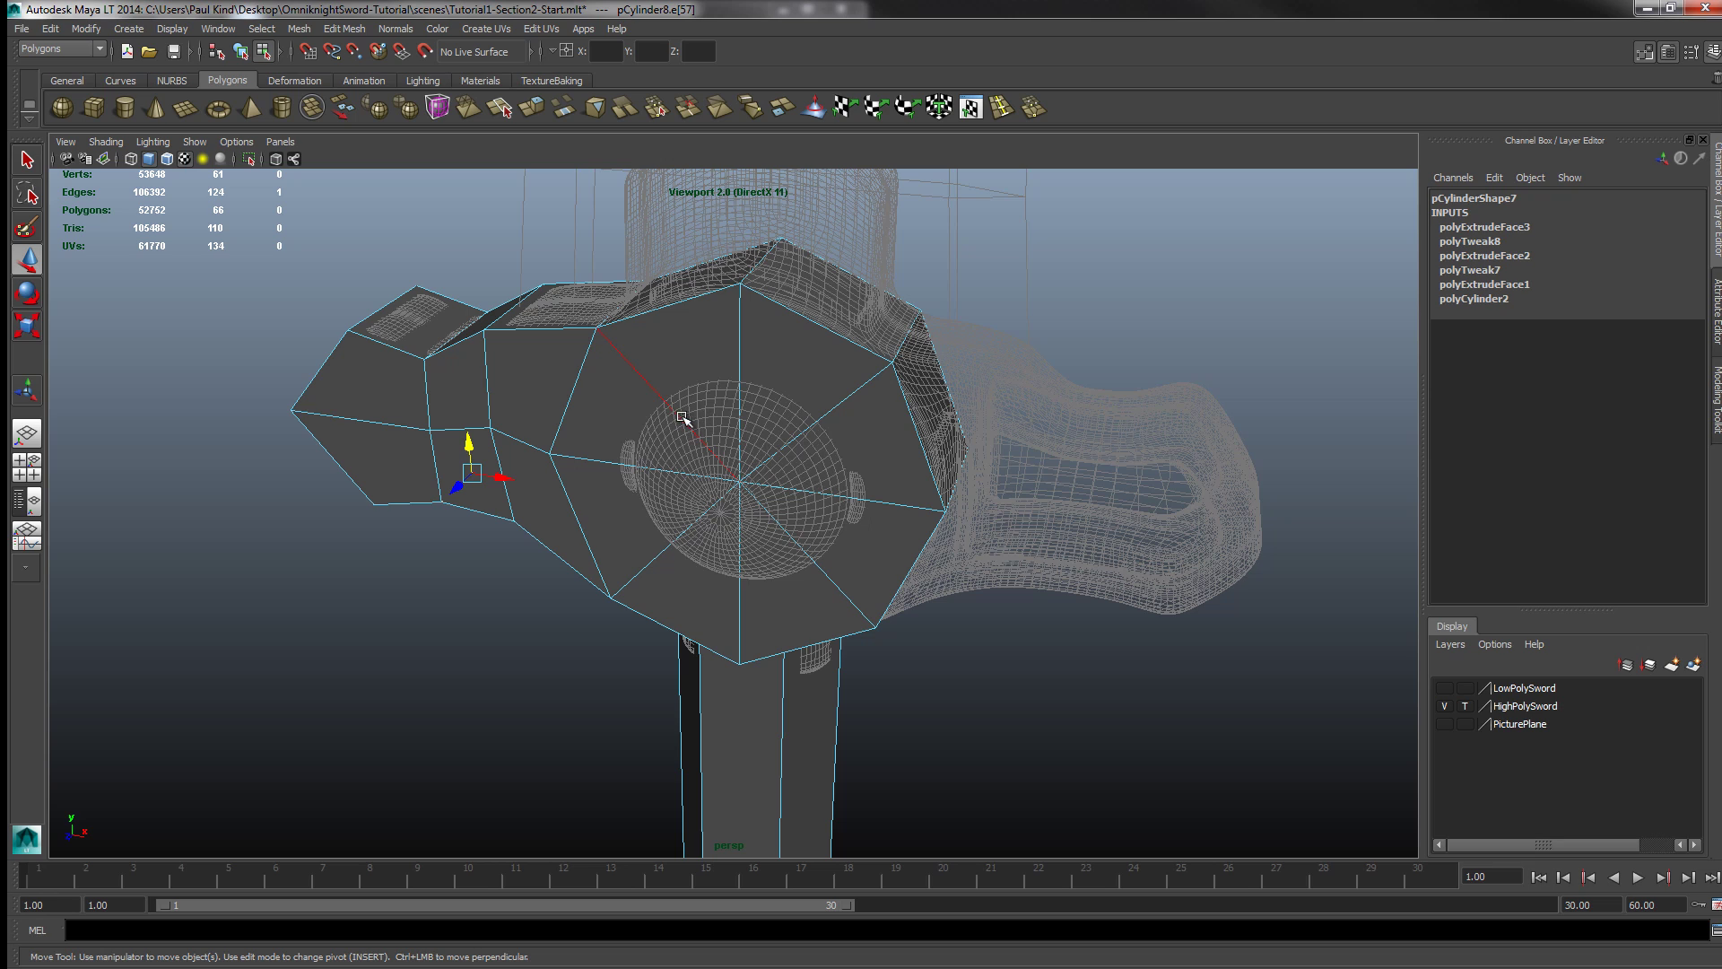
click(683, 420)
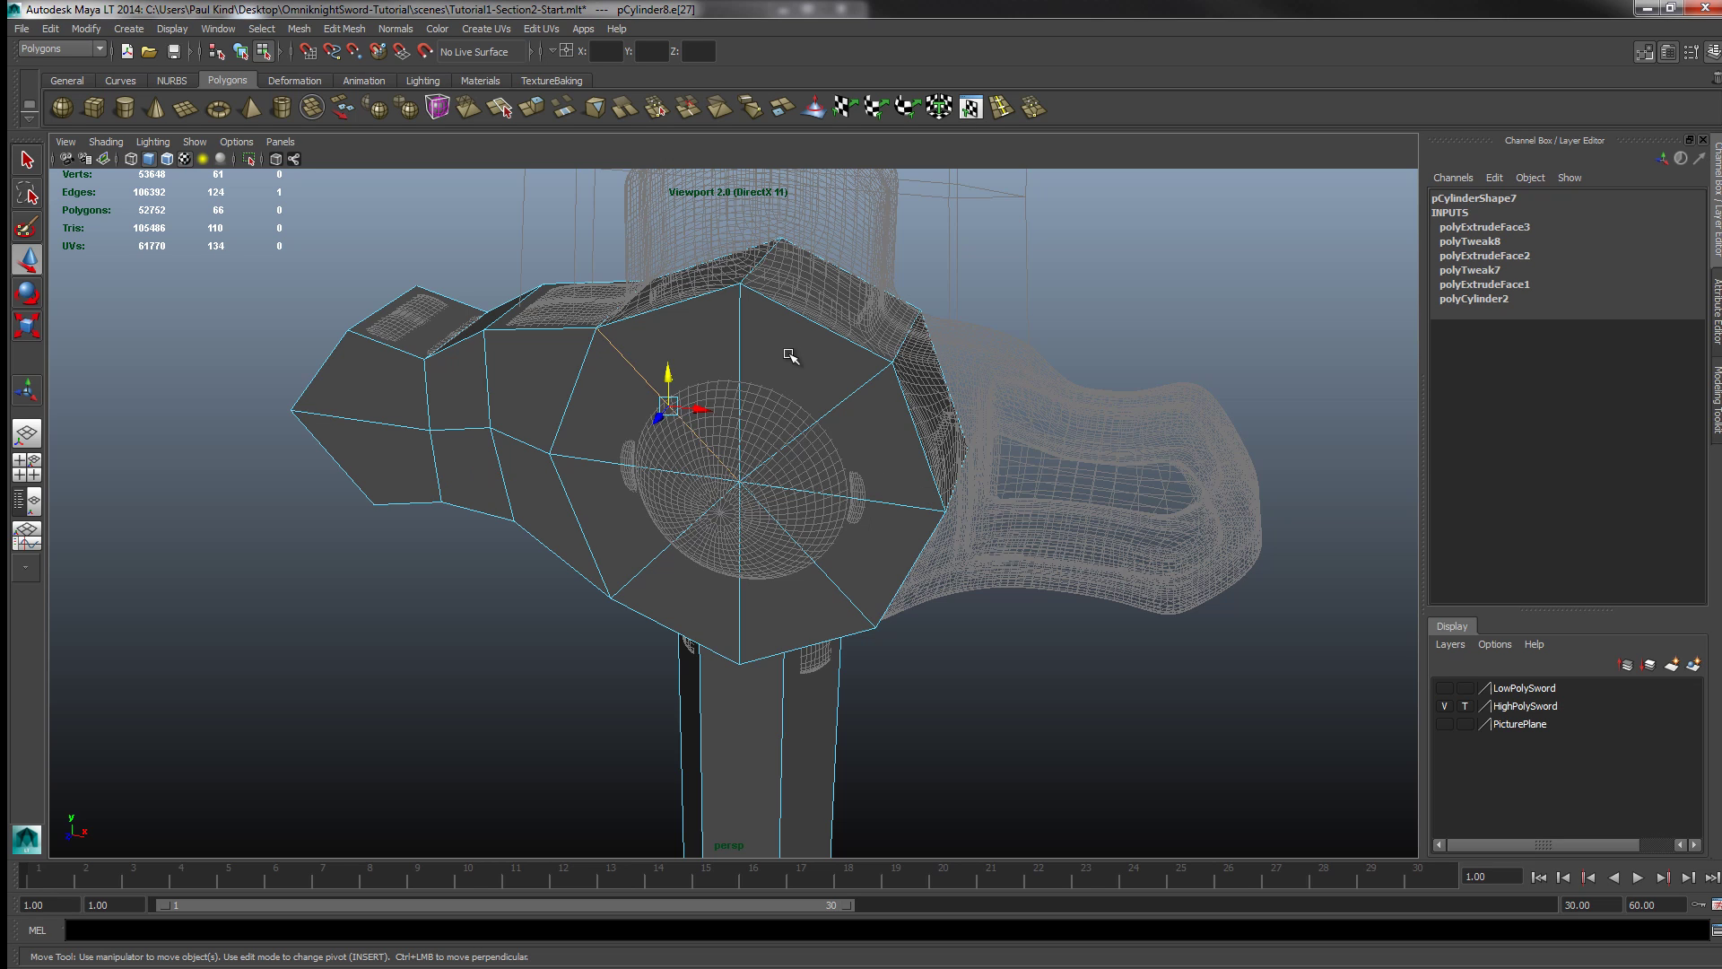
key(Delete)
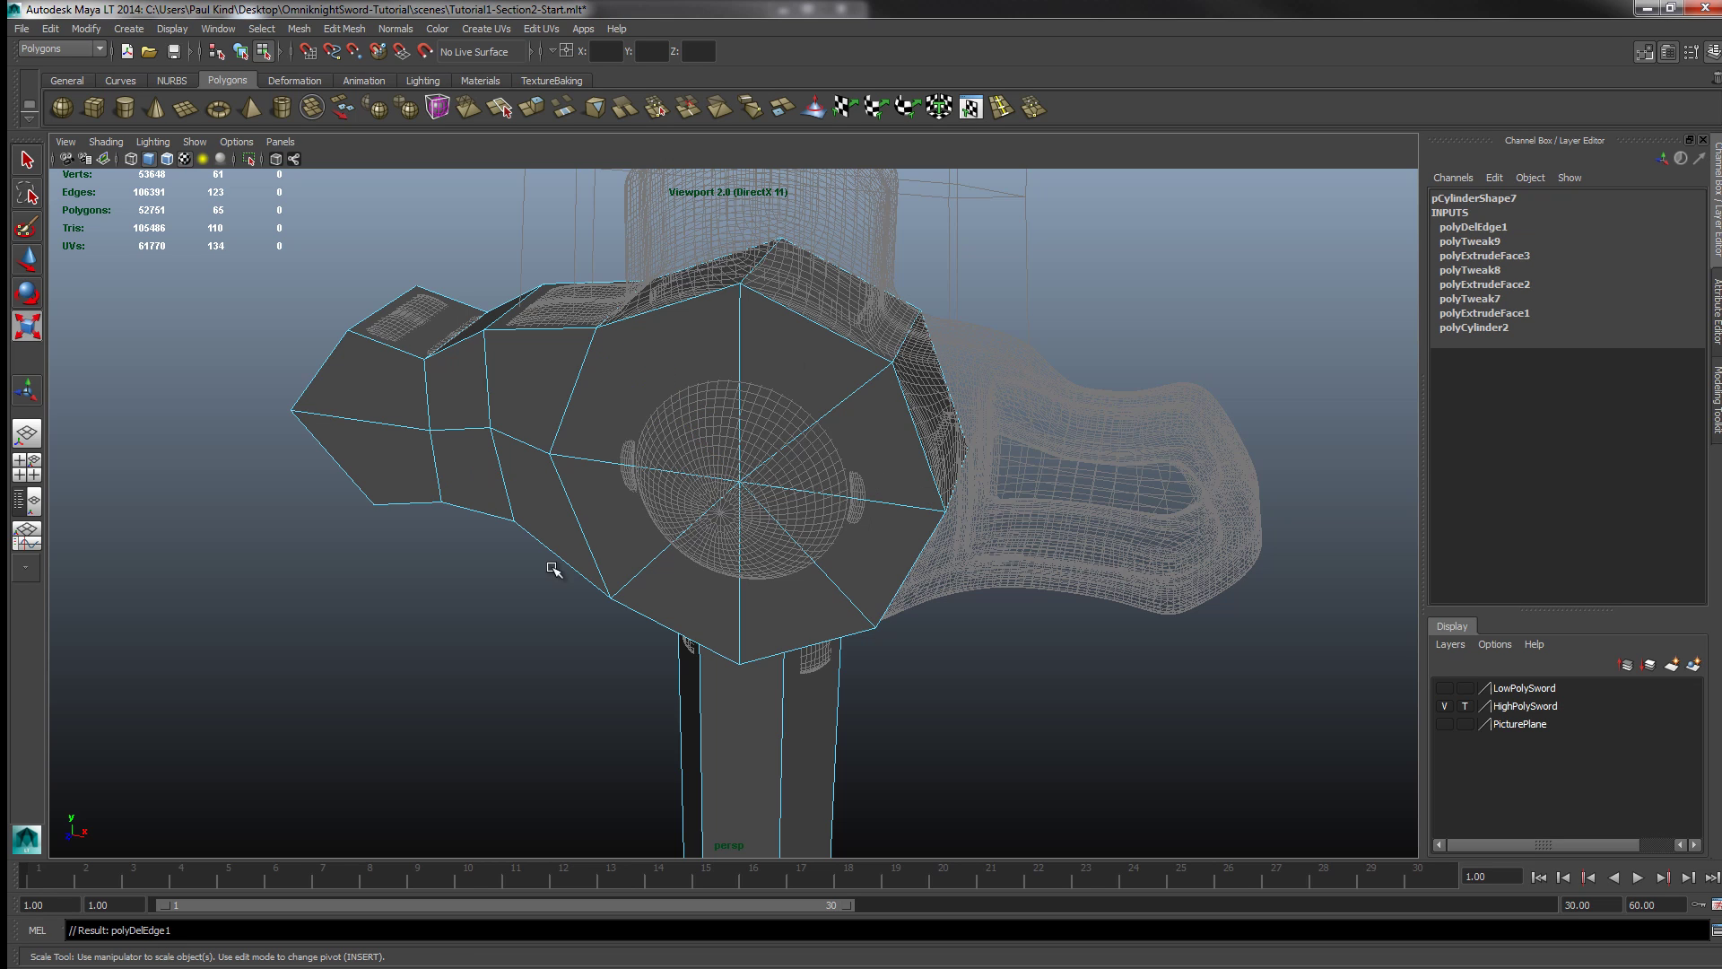
click(661, 551)
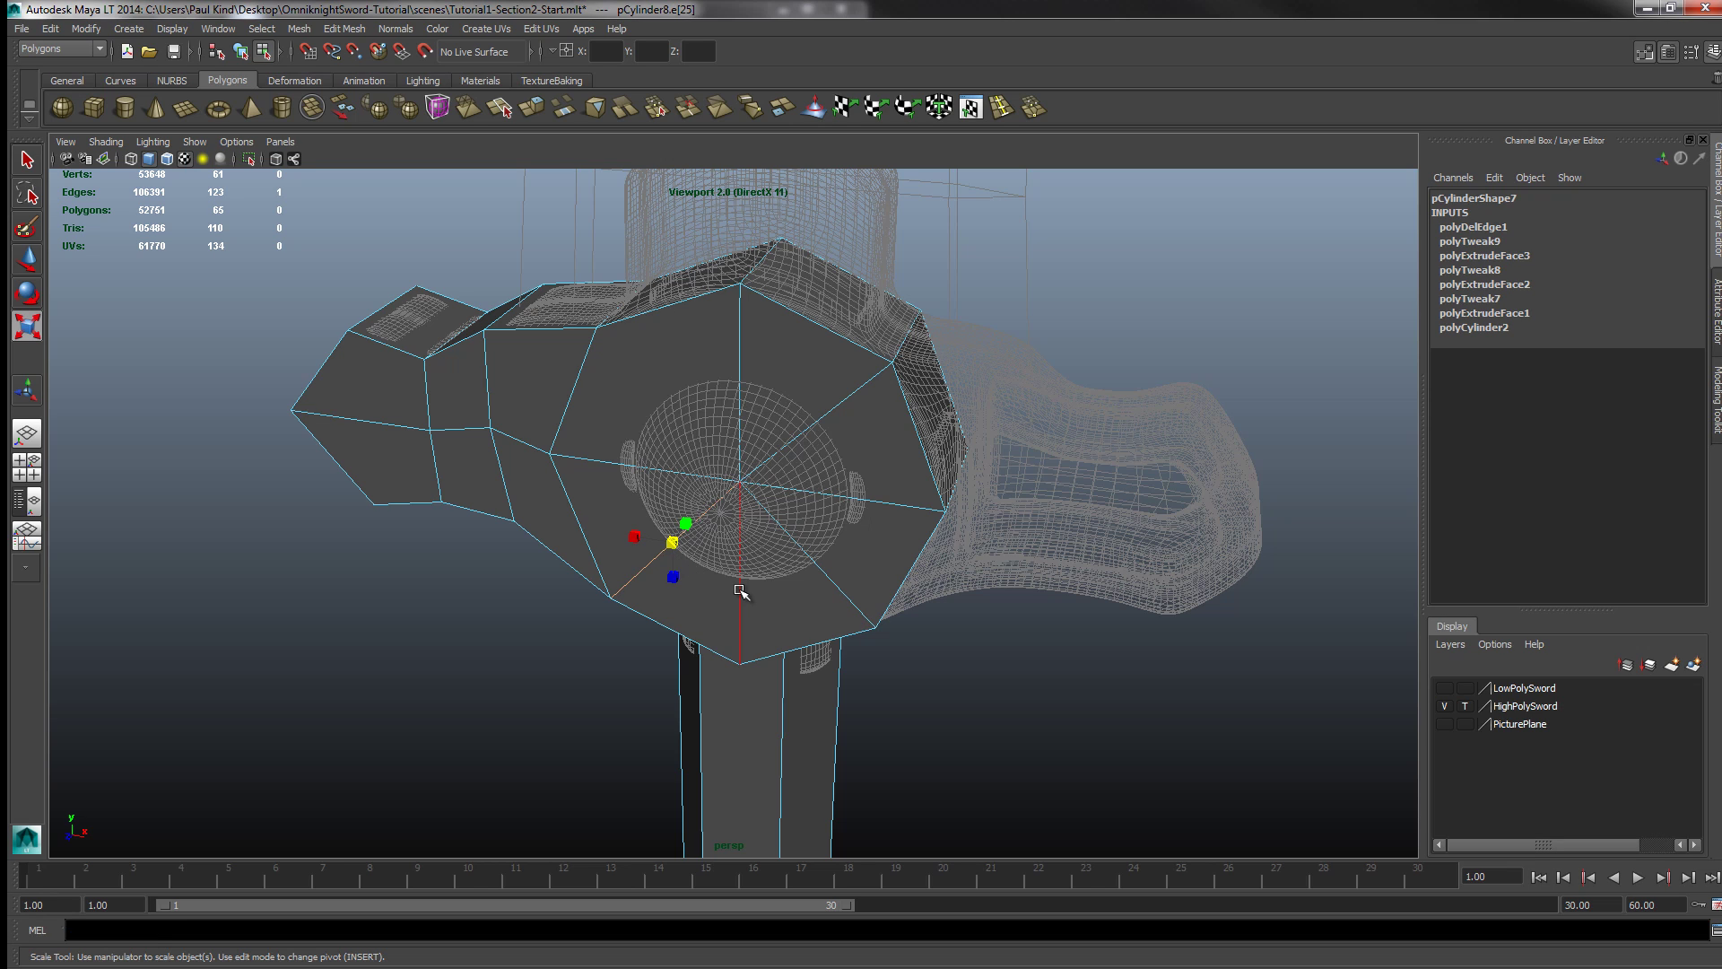
key(Delete)
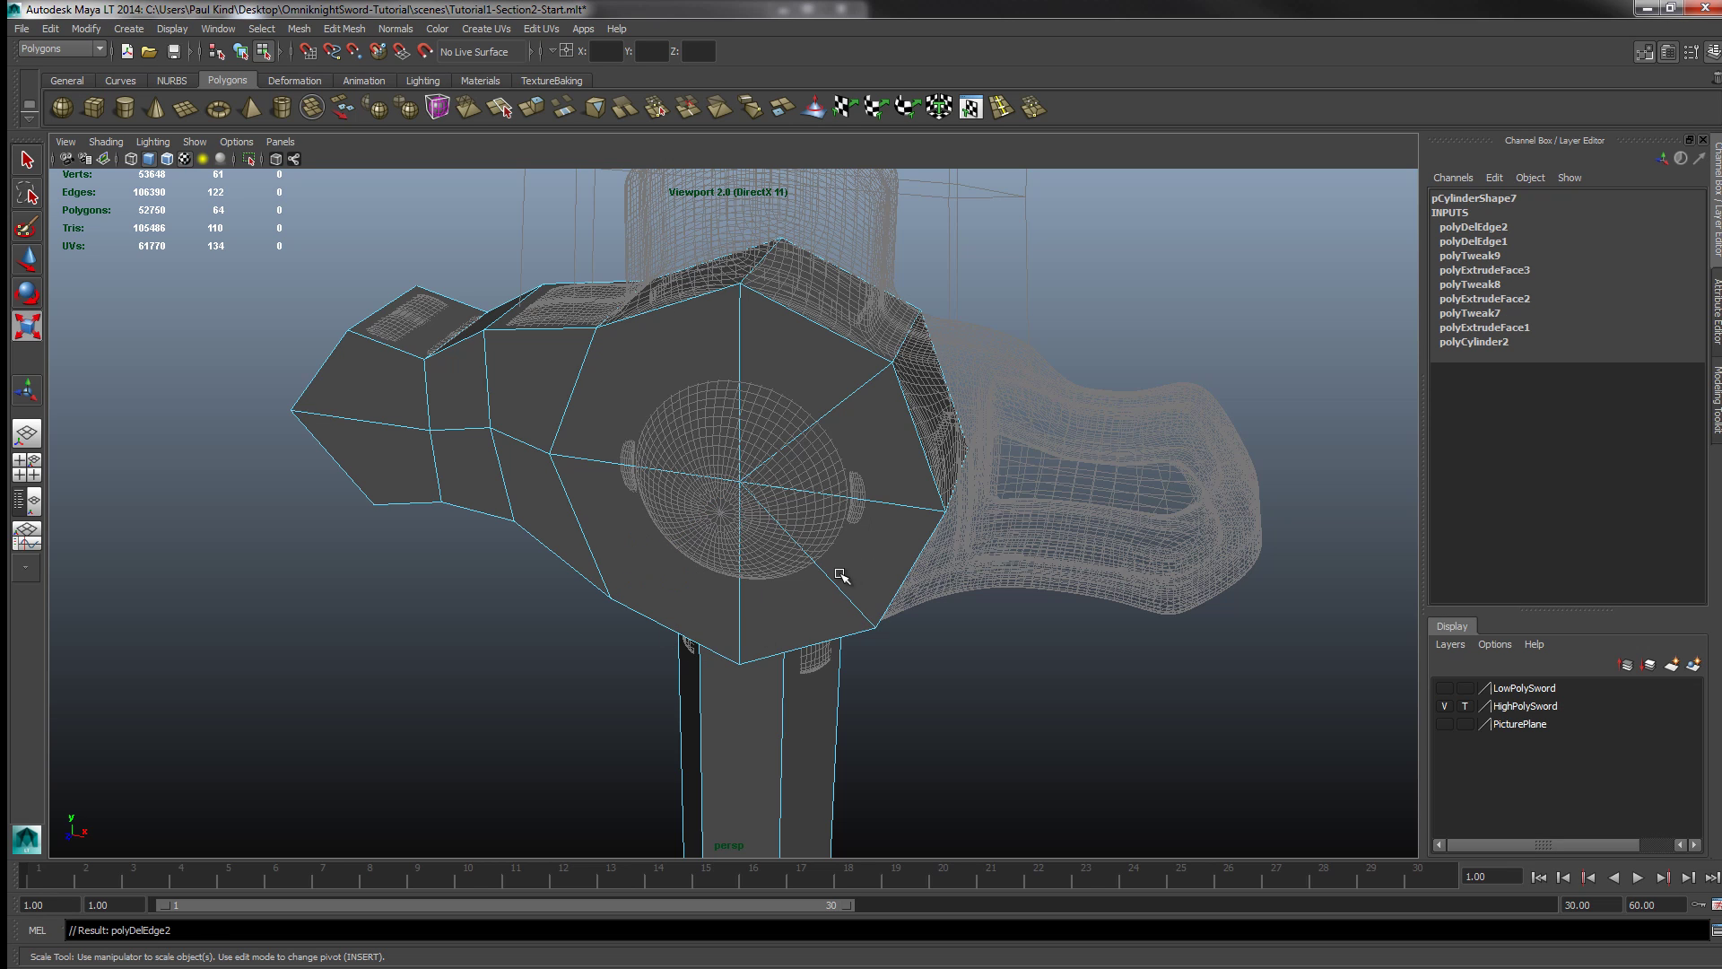
click(826, 574)
key(Delete)
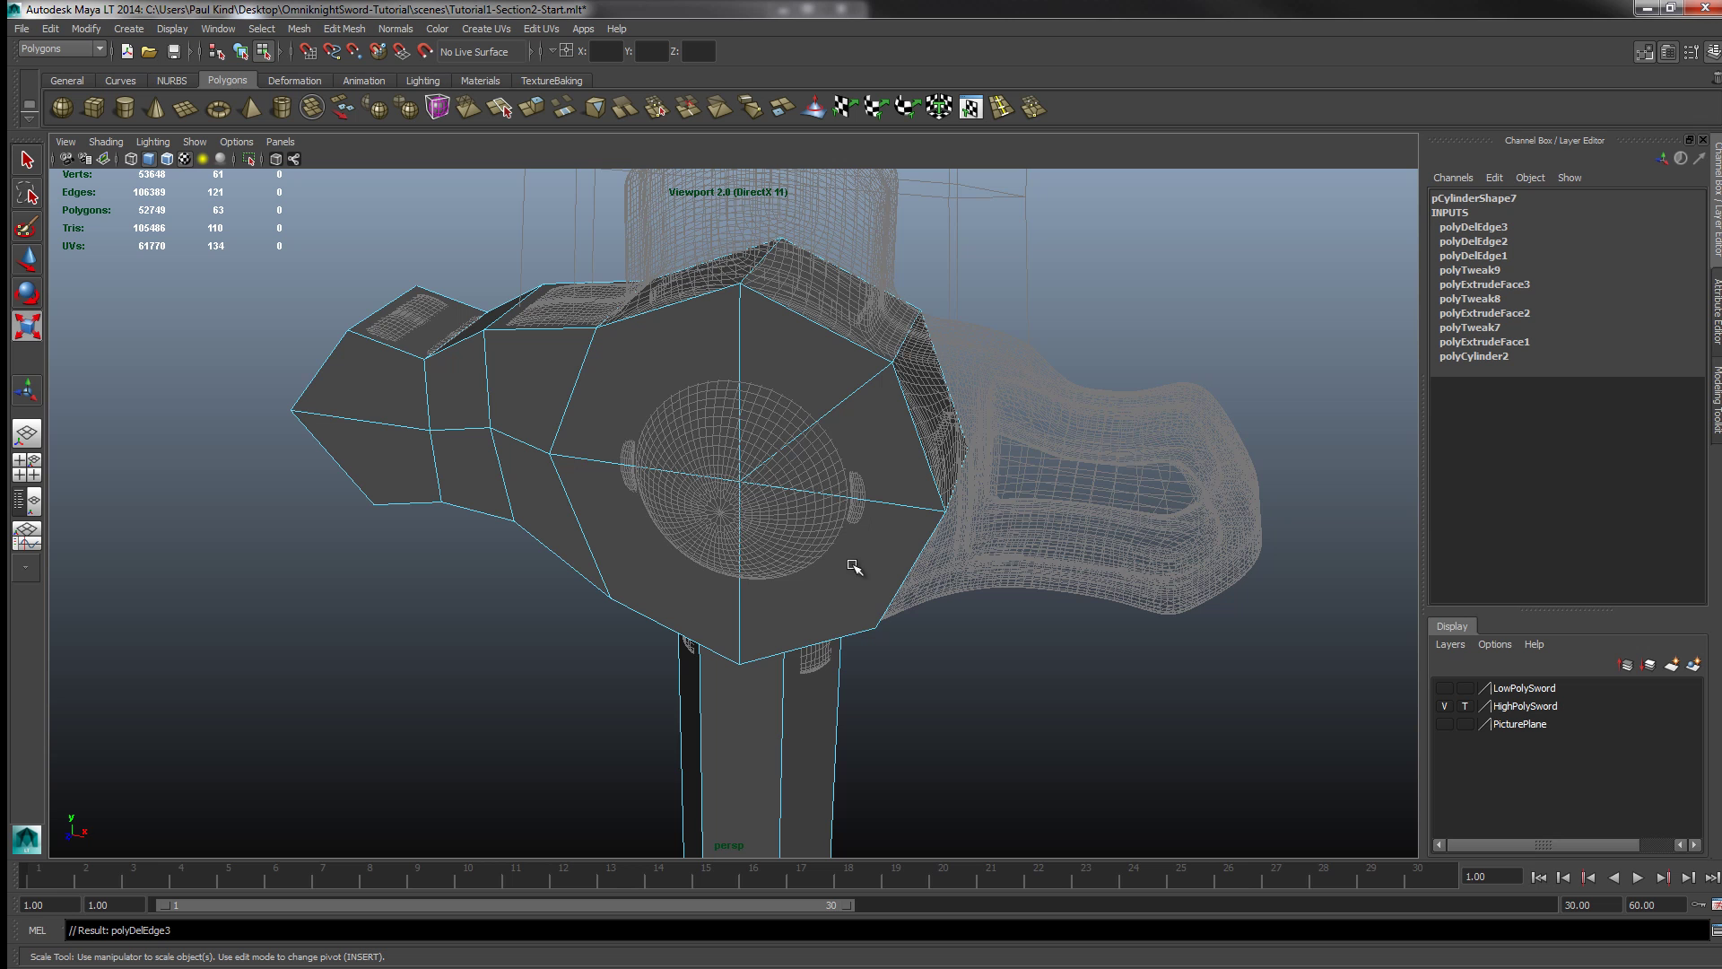
click(826, 413)
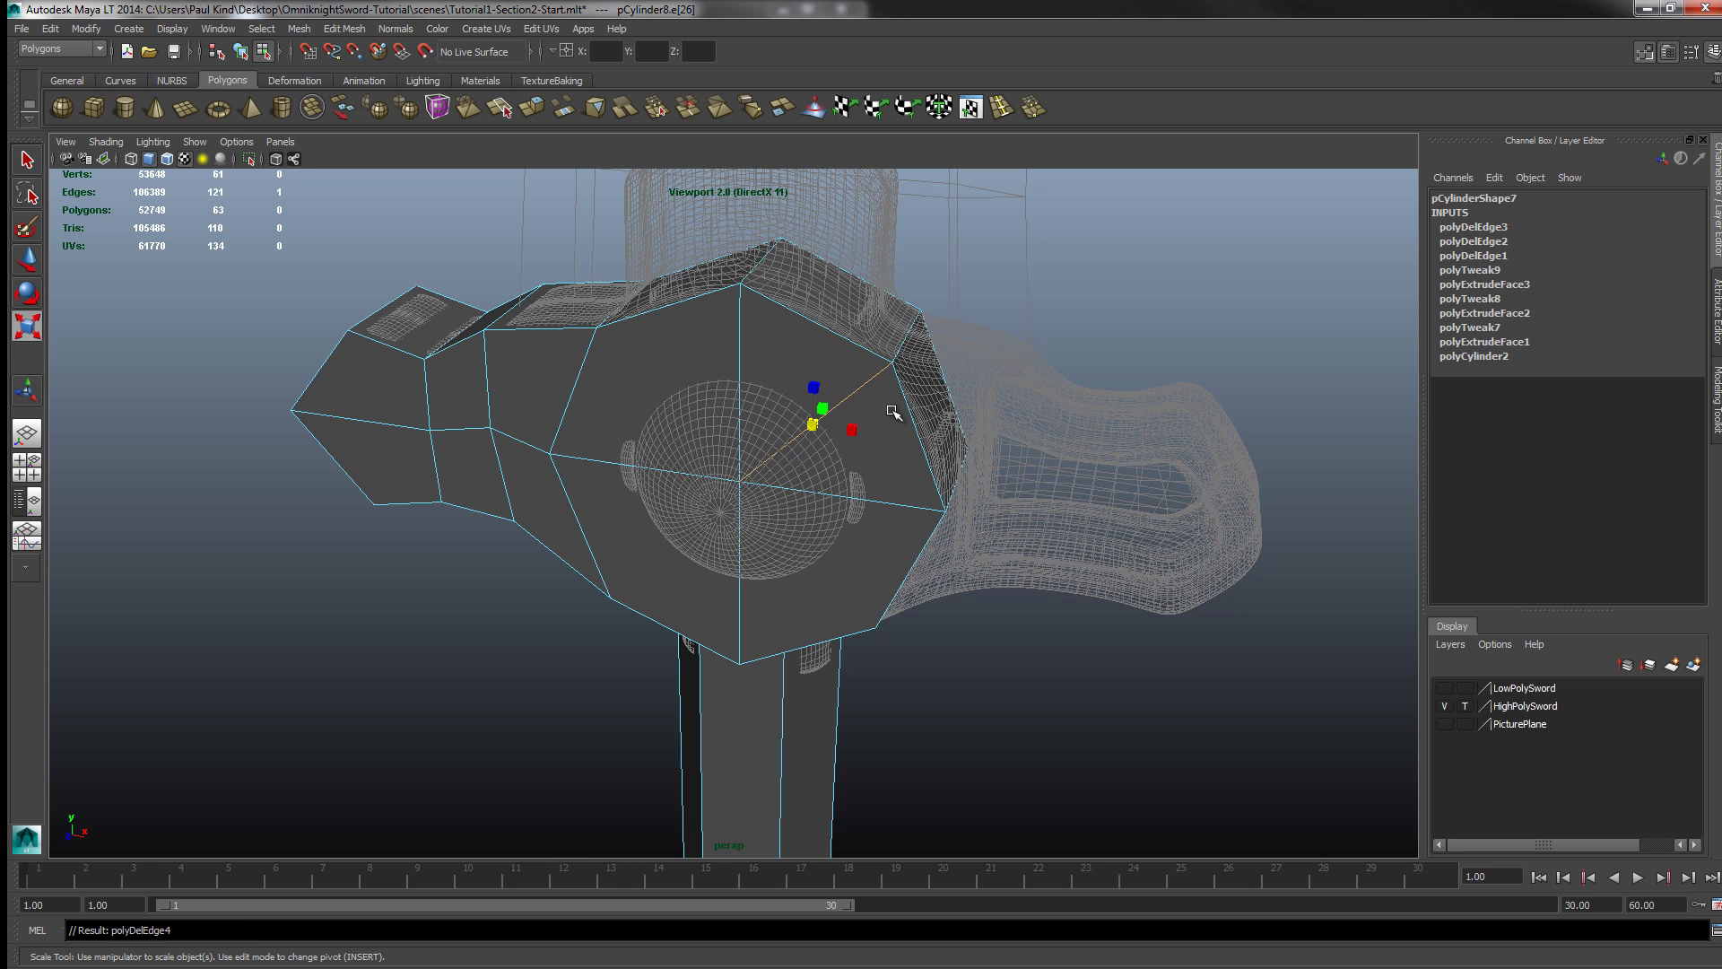
key(Delete)
Step: Delete the two diagonal edges on the arm side of the guard disc's back face
alt+drag(524, 418, 754, 319)
click(744, 318)
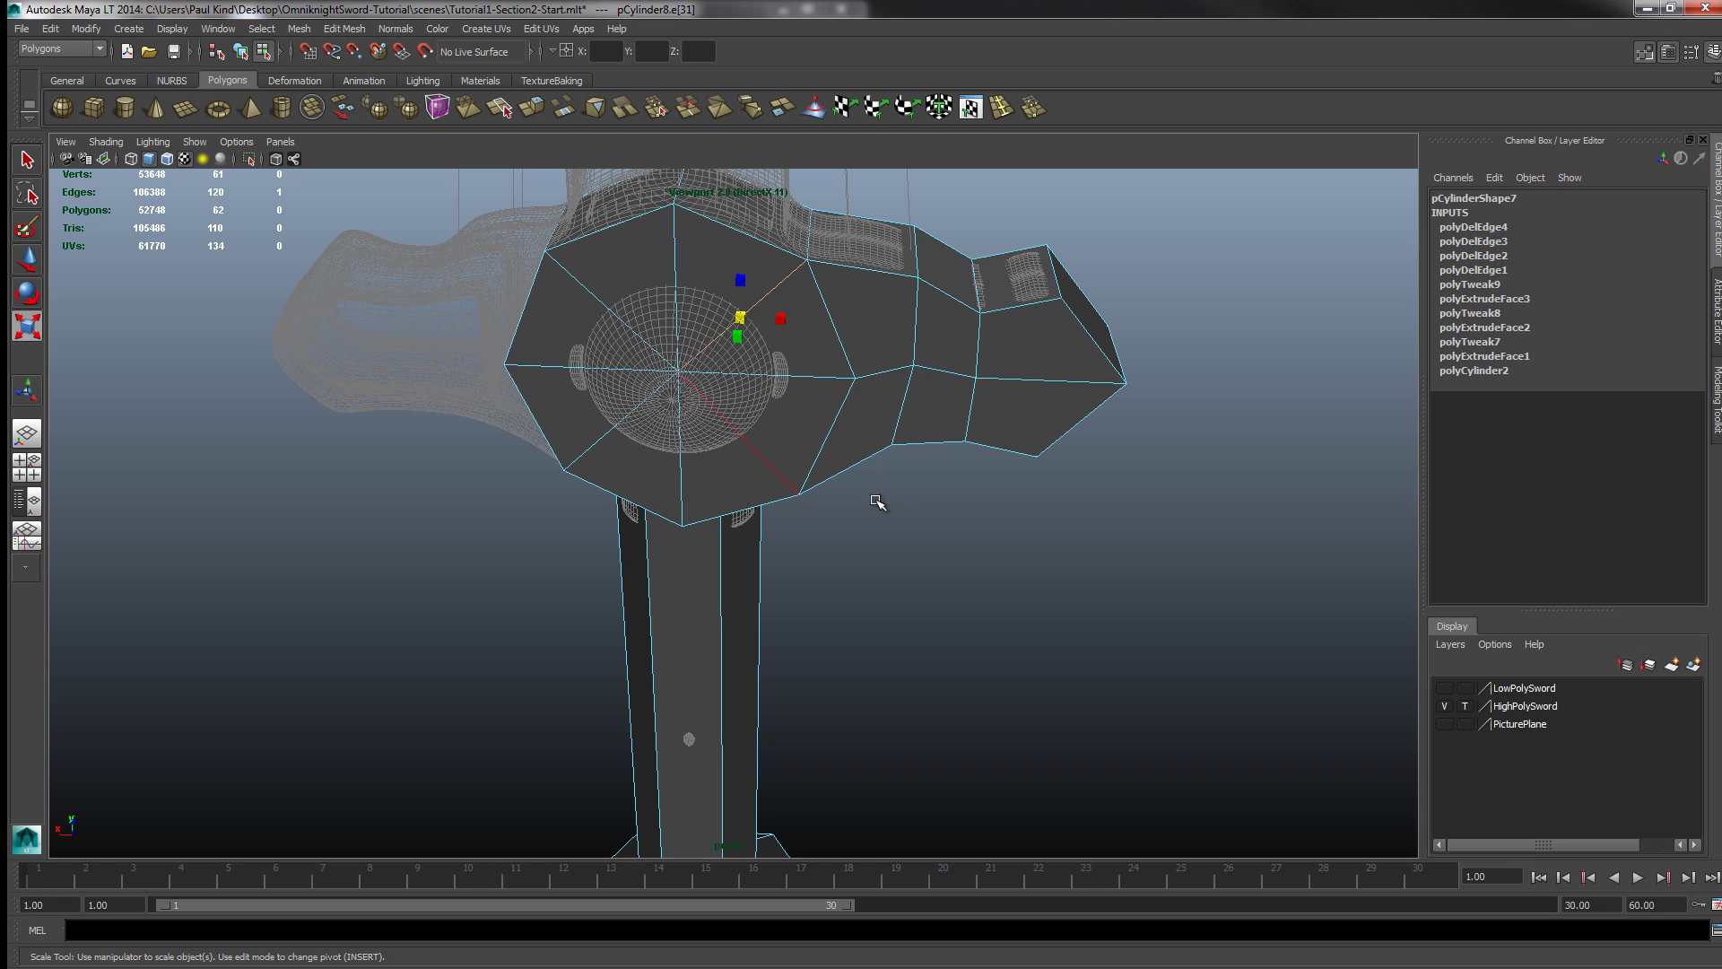
shift+click(813, 481)
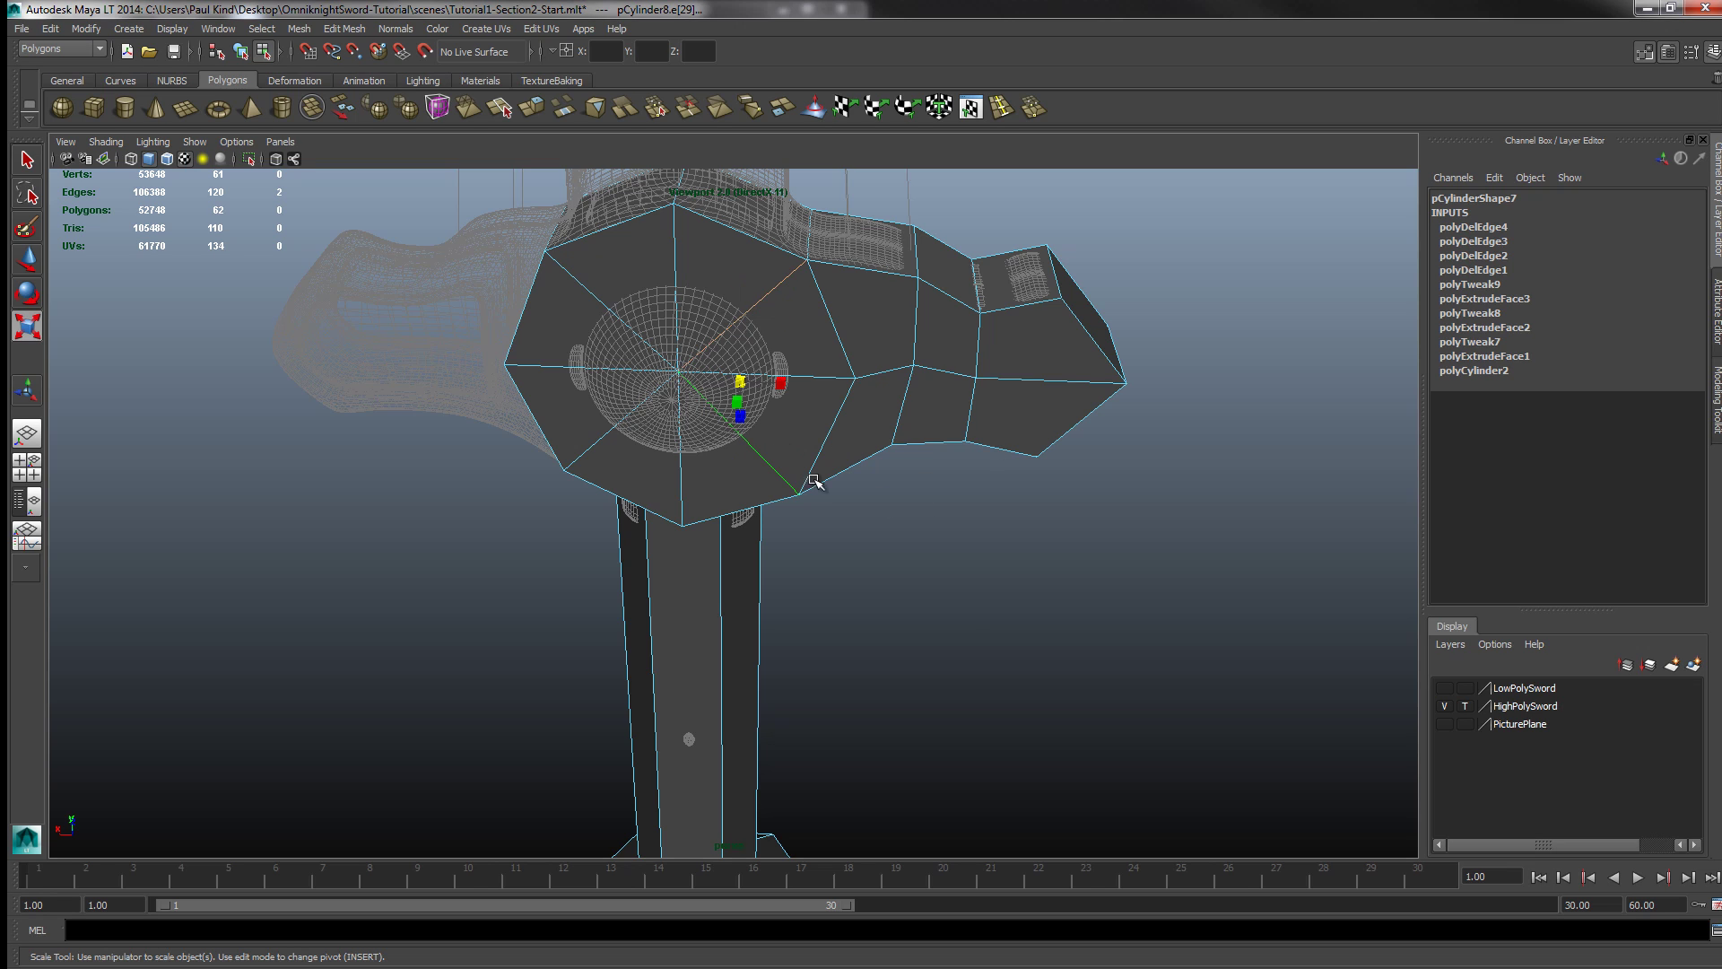
key(Delete)
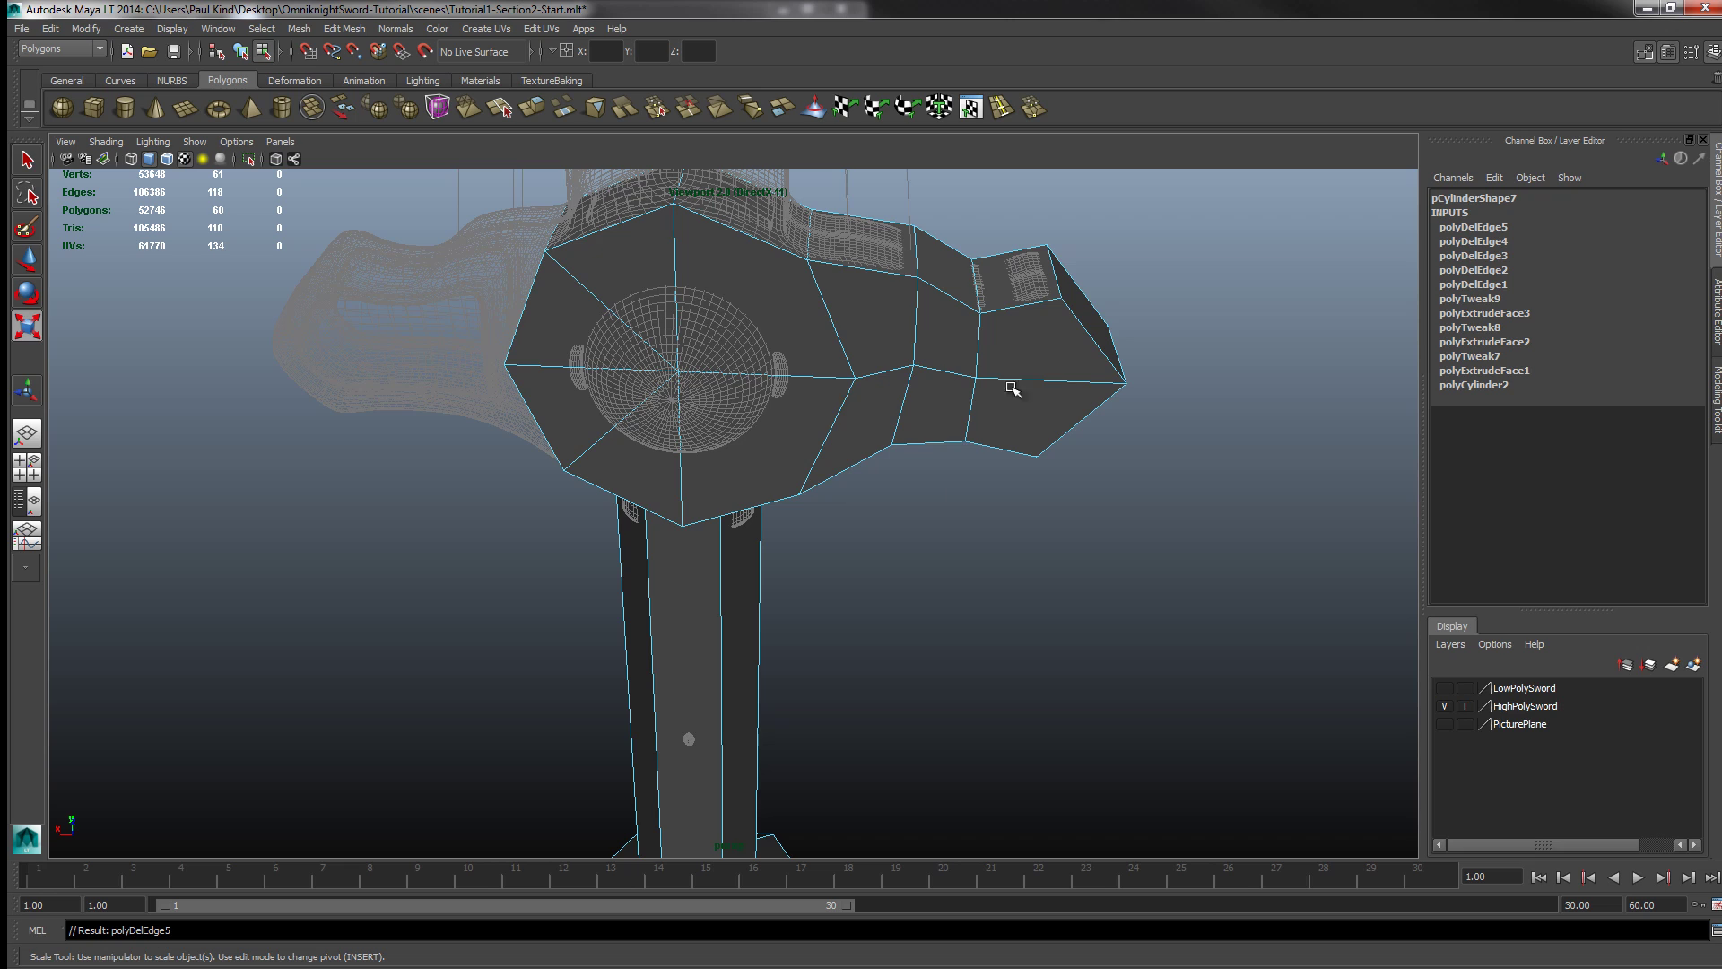
Step: Select the disc's front and back centre vertices and scale them apart so both faces bulge outward
alt+drag(1013, 388, 630, 358)
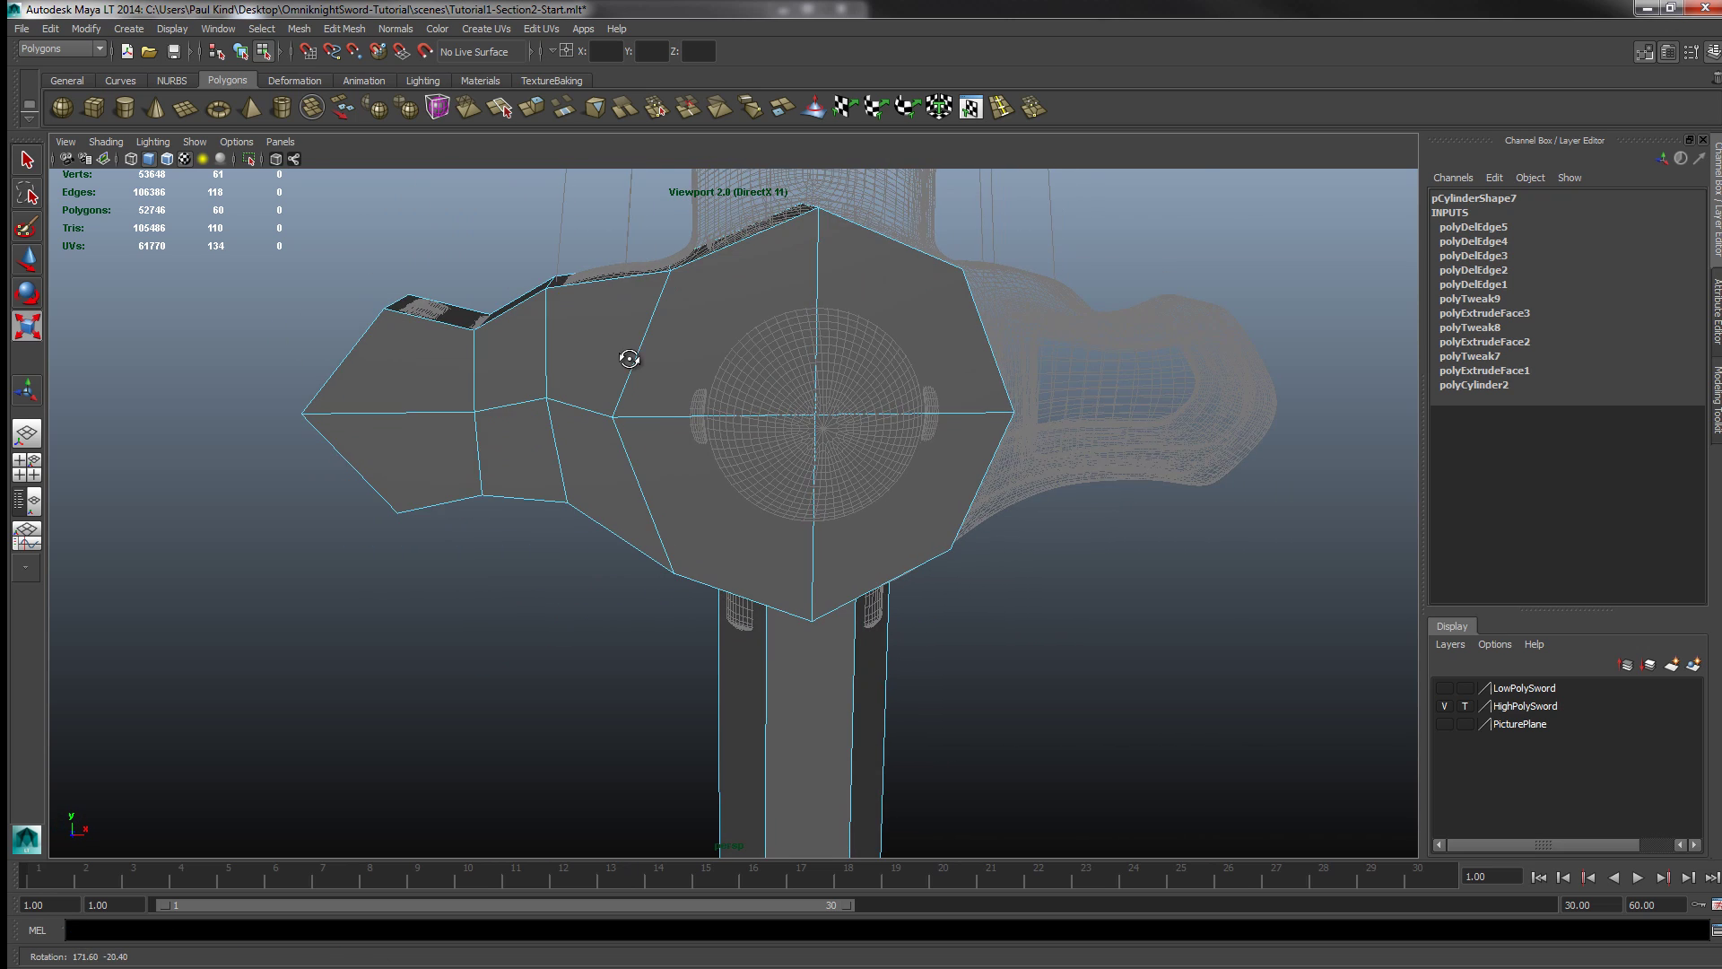
key(r)
scroll(796, 418, down, 3)
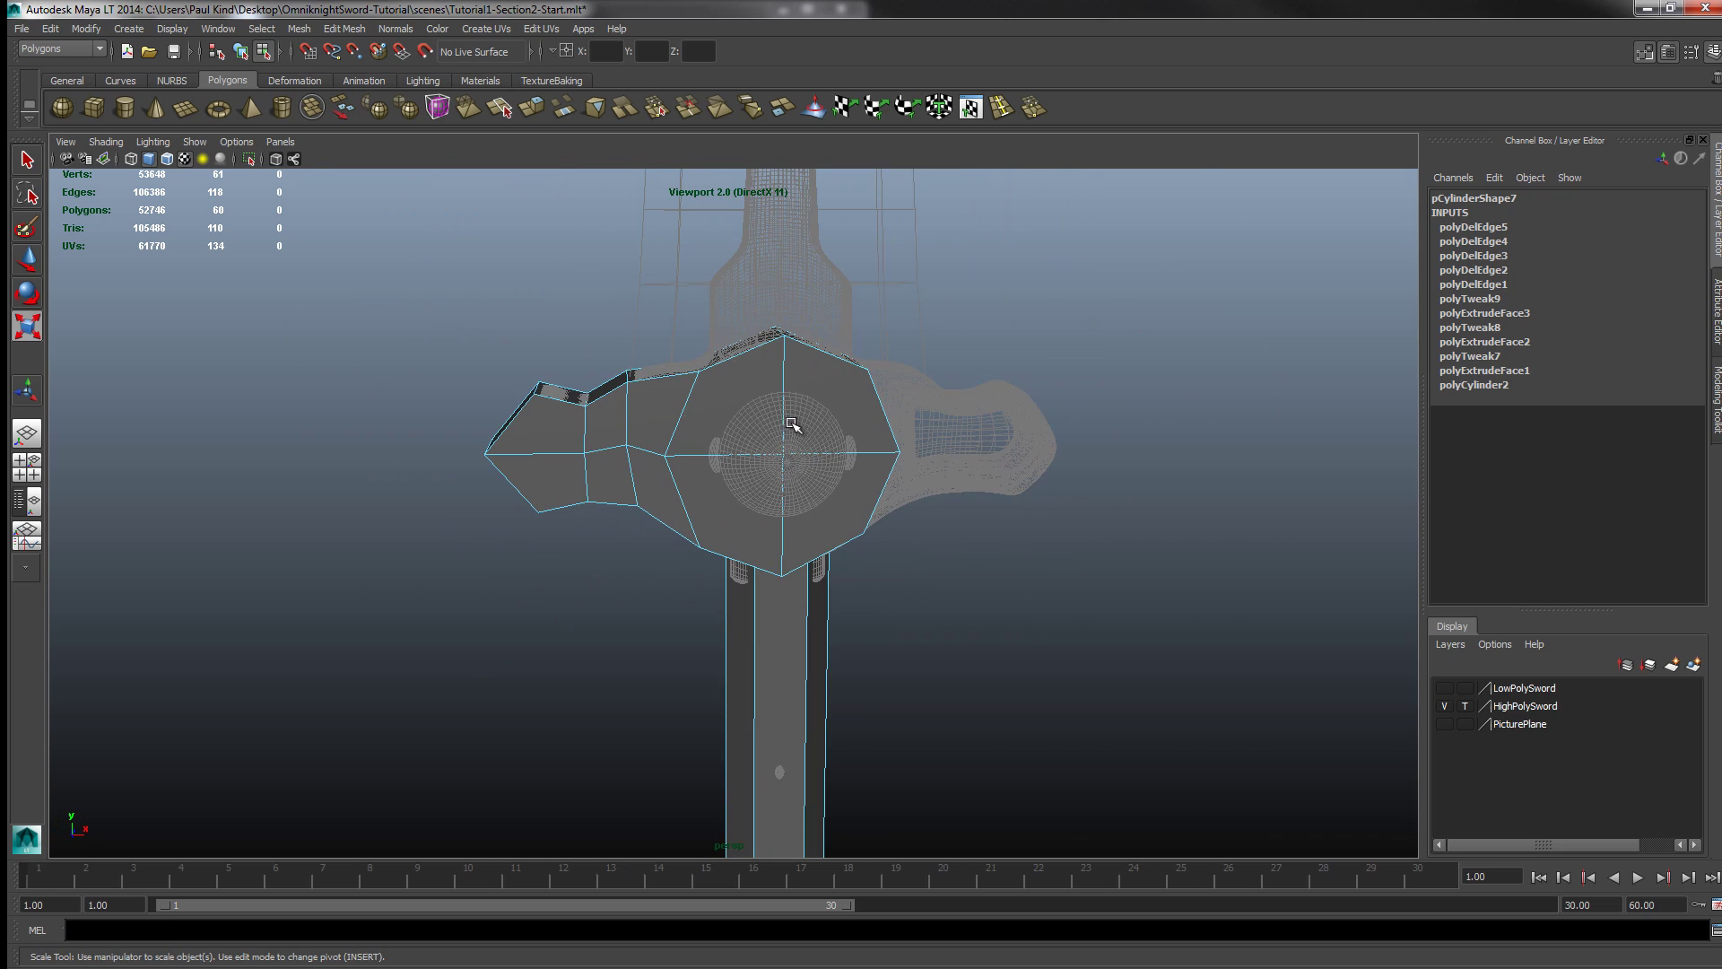
alt+drag(783, 435, 750, 508)
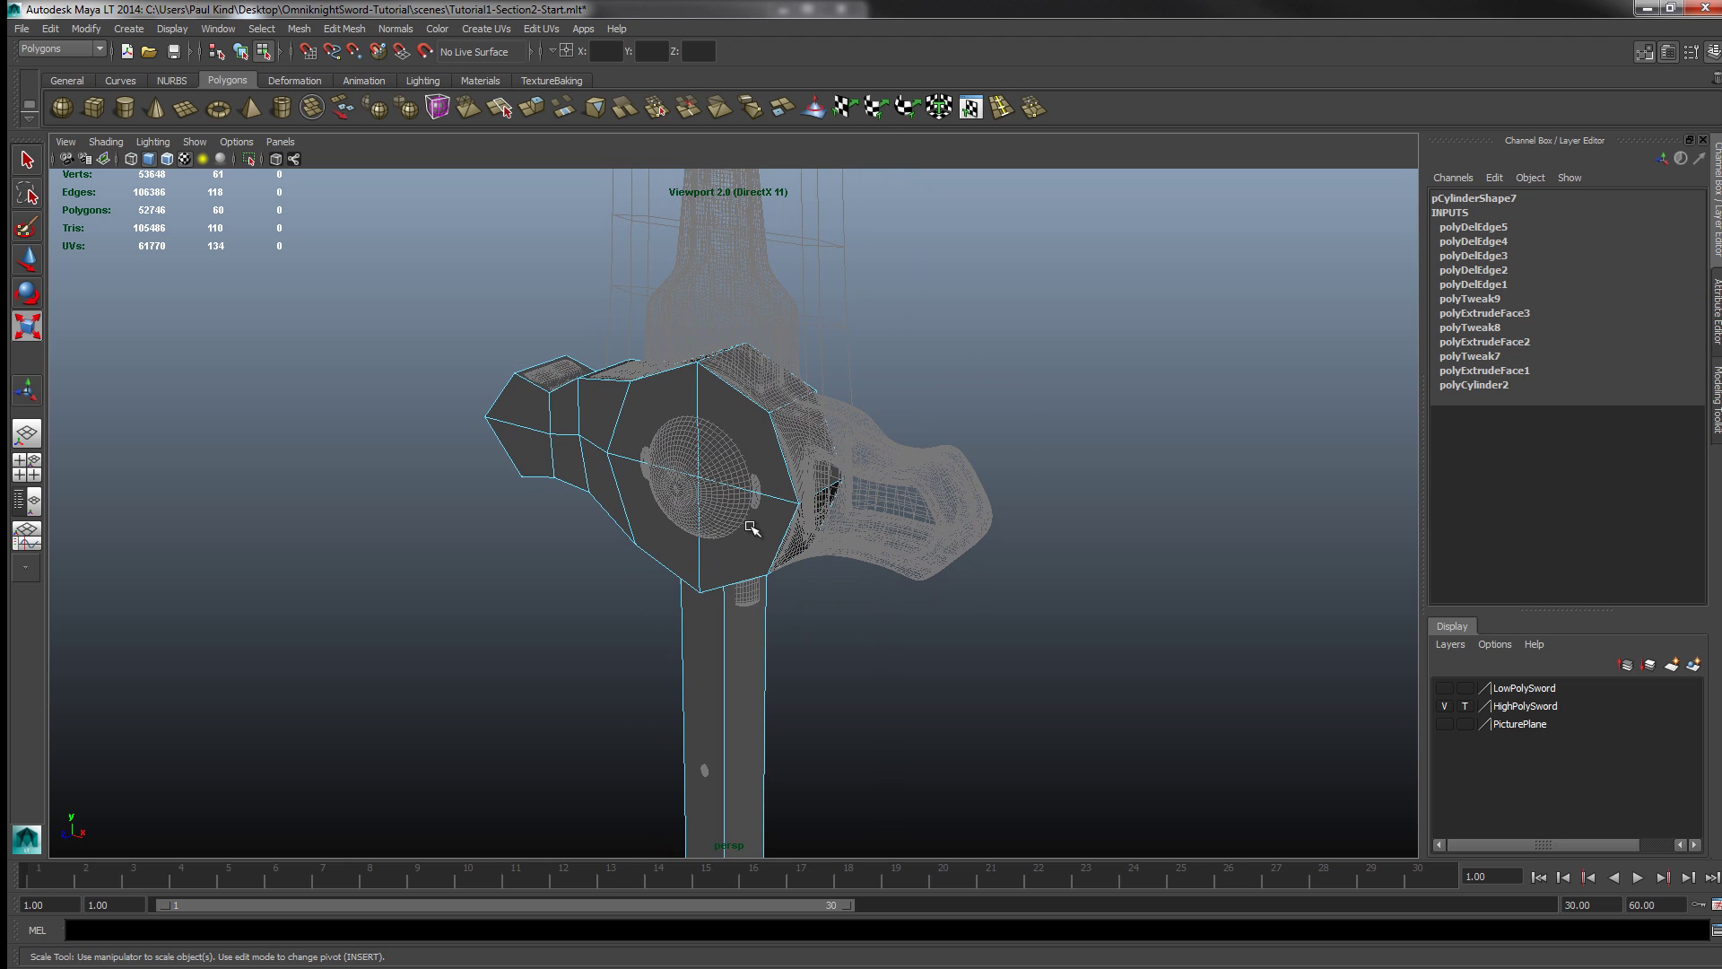
scroll(685, 469, up, 5)
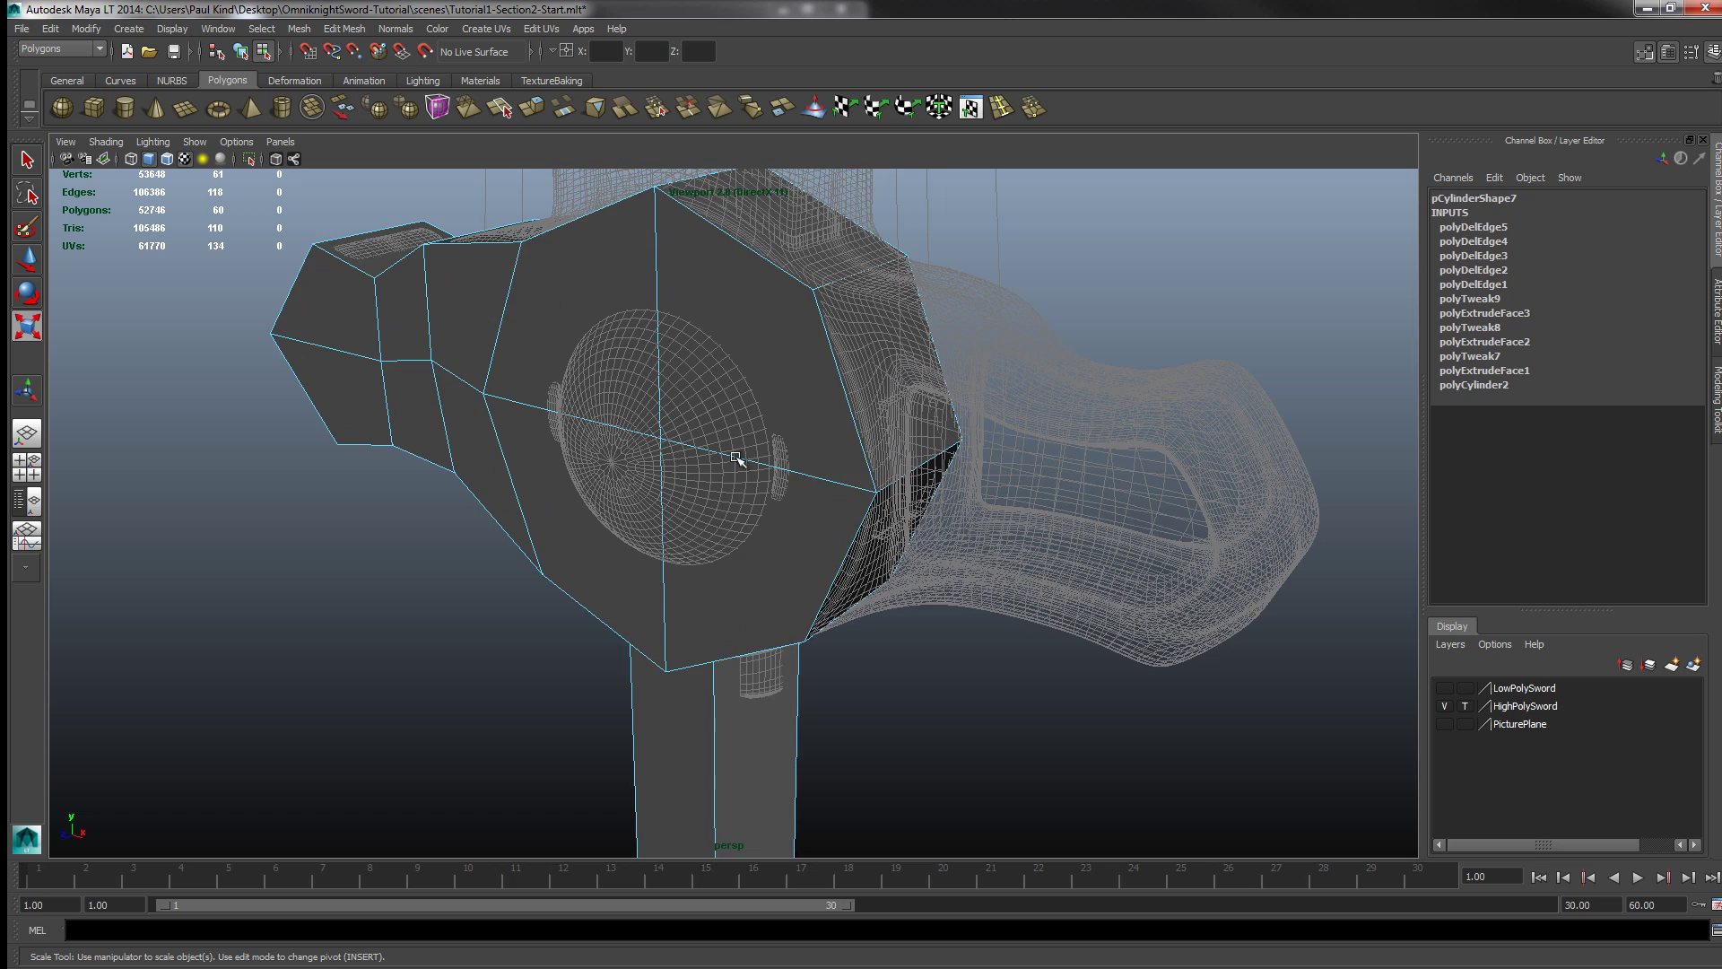
right_drag(733, 453, 690, 453)
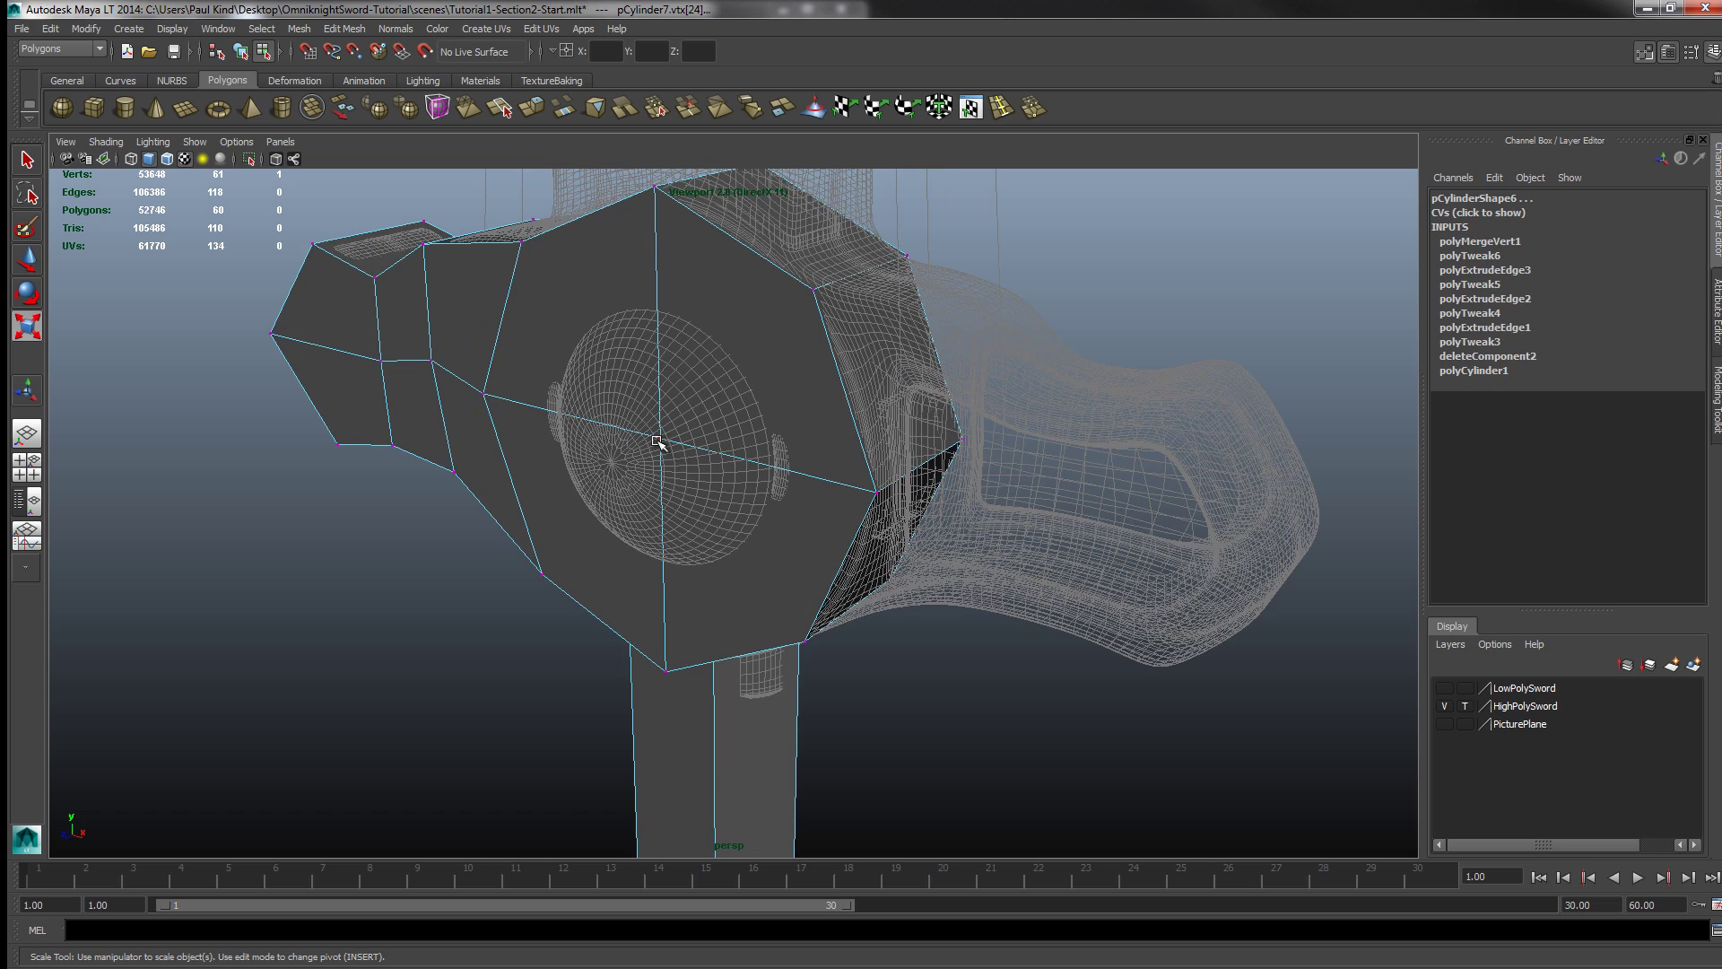
click(661, 432)
alt+drag(661, 432, 593, 448)
shift+click(645, 373)
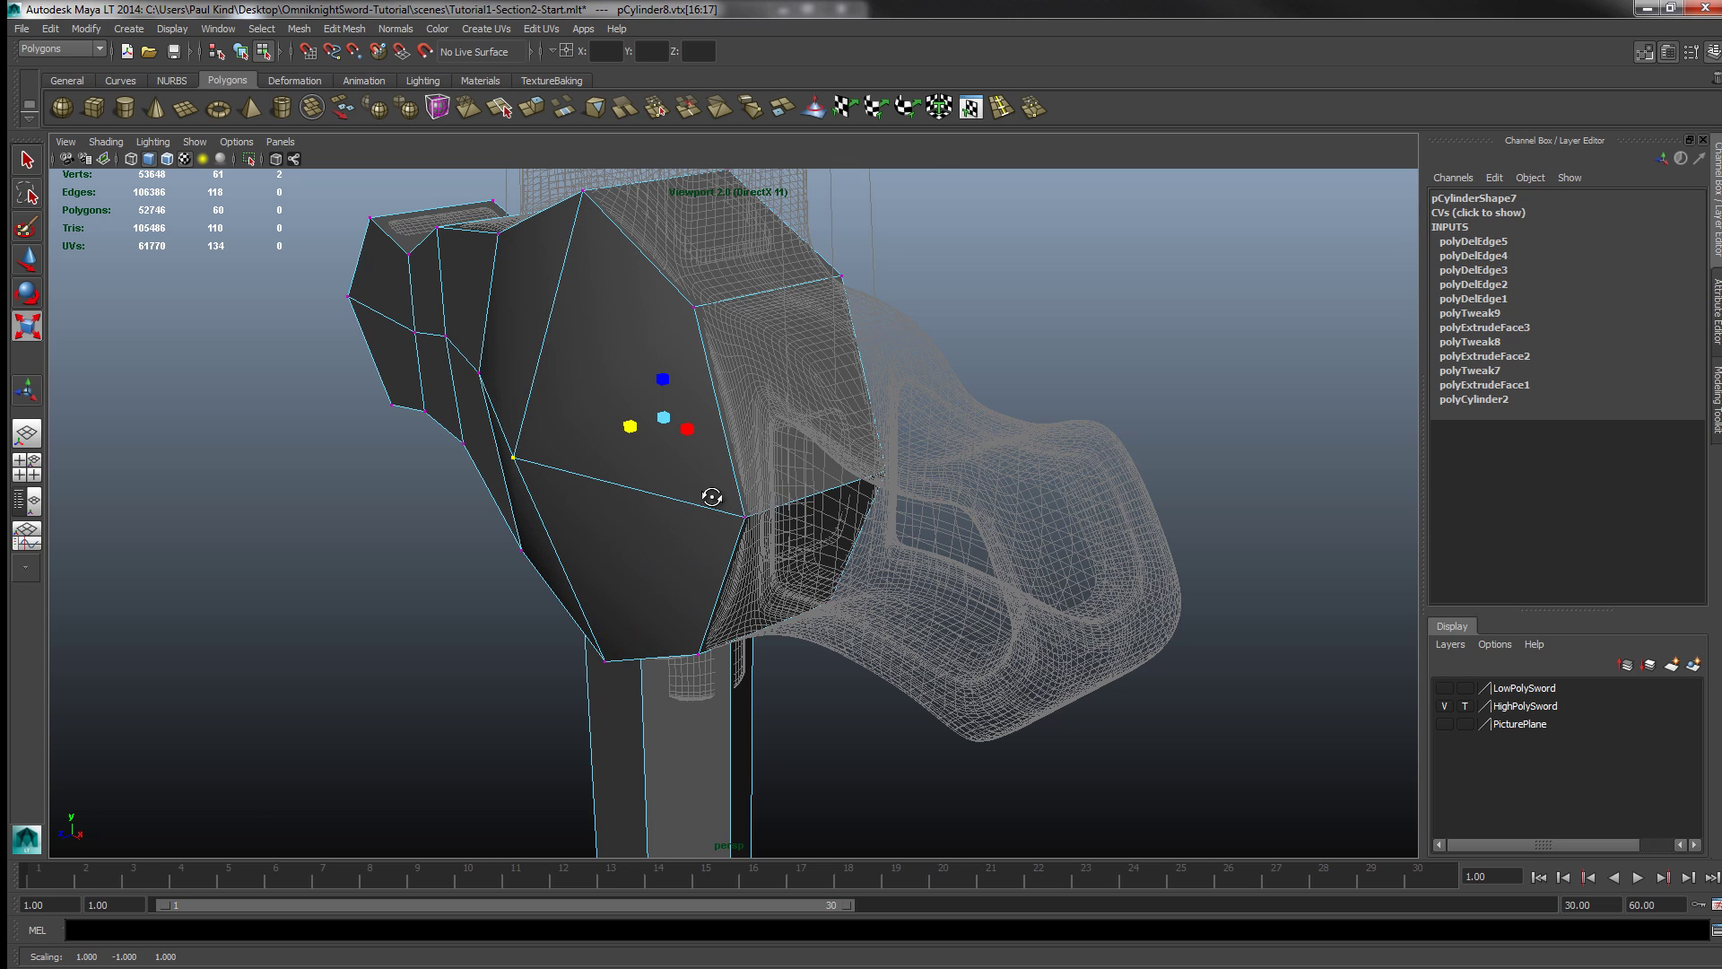
alt+drag(711, 496, 603, 454)
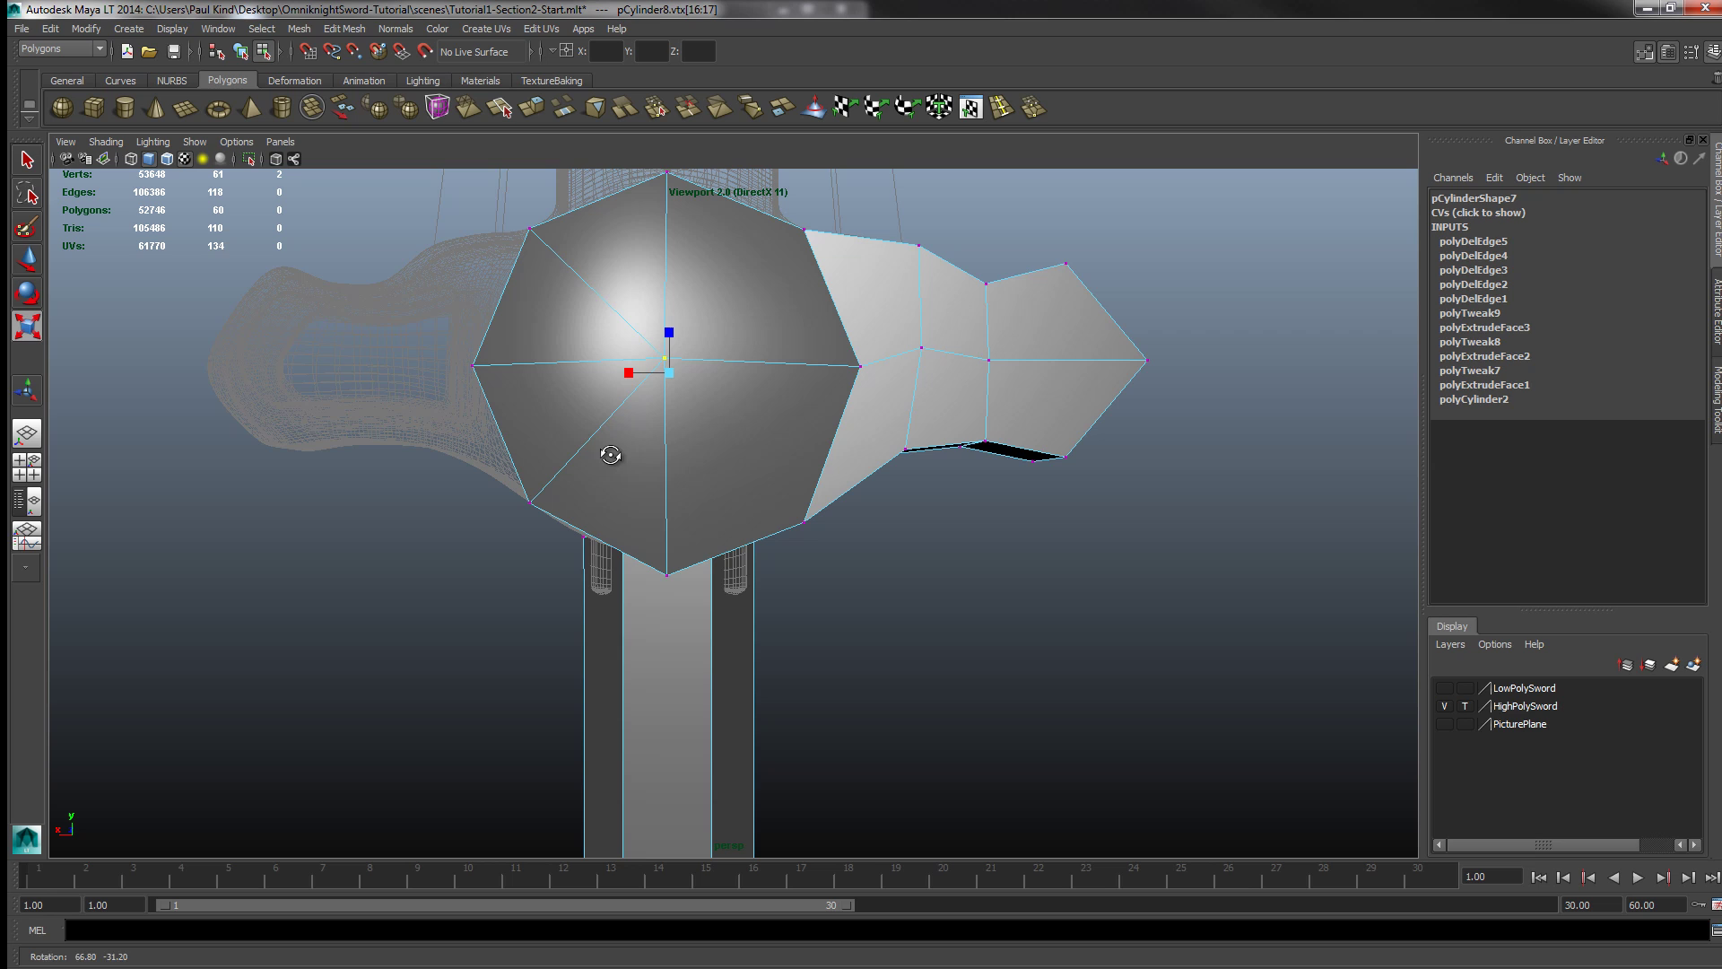
Step: Delete the two remaining diagonal edges on the disc's back face, on the side without the arm
right_drag(624, 401, 619, 359)
click(621, 408)
shift+click(625, 323)
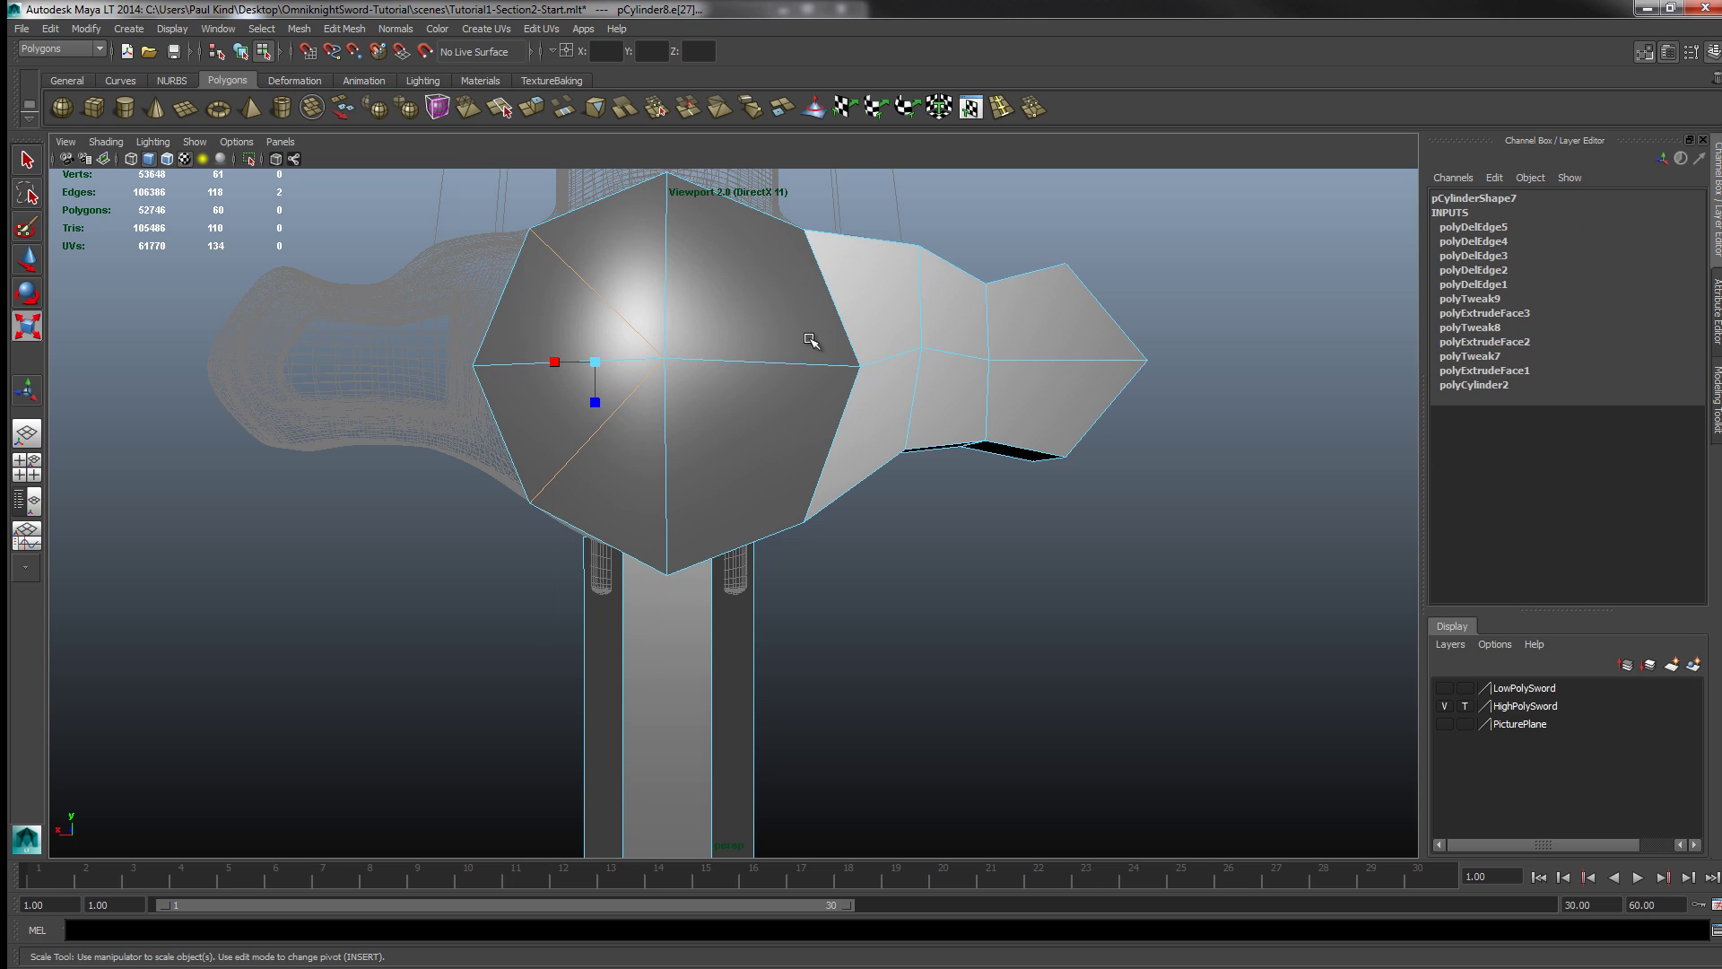
key(Delete)
alt+drag(886, 284, 654, 373)
Step: Select all guard disc faces on the half without the arm, including the rim, and delete them while keeping the grip intact
right_drag(651, 372, 668, 417)
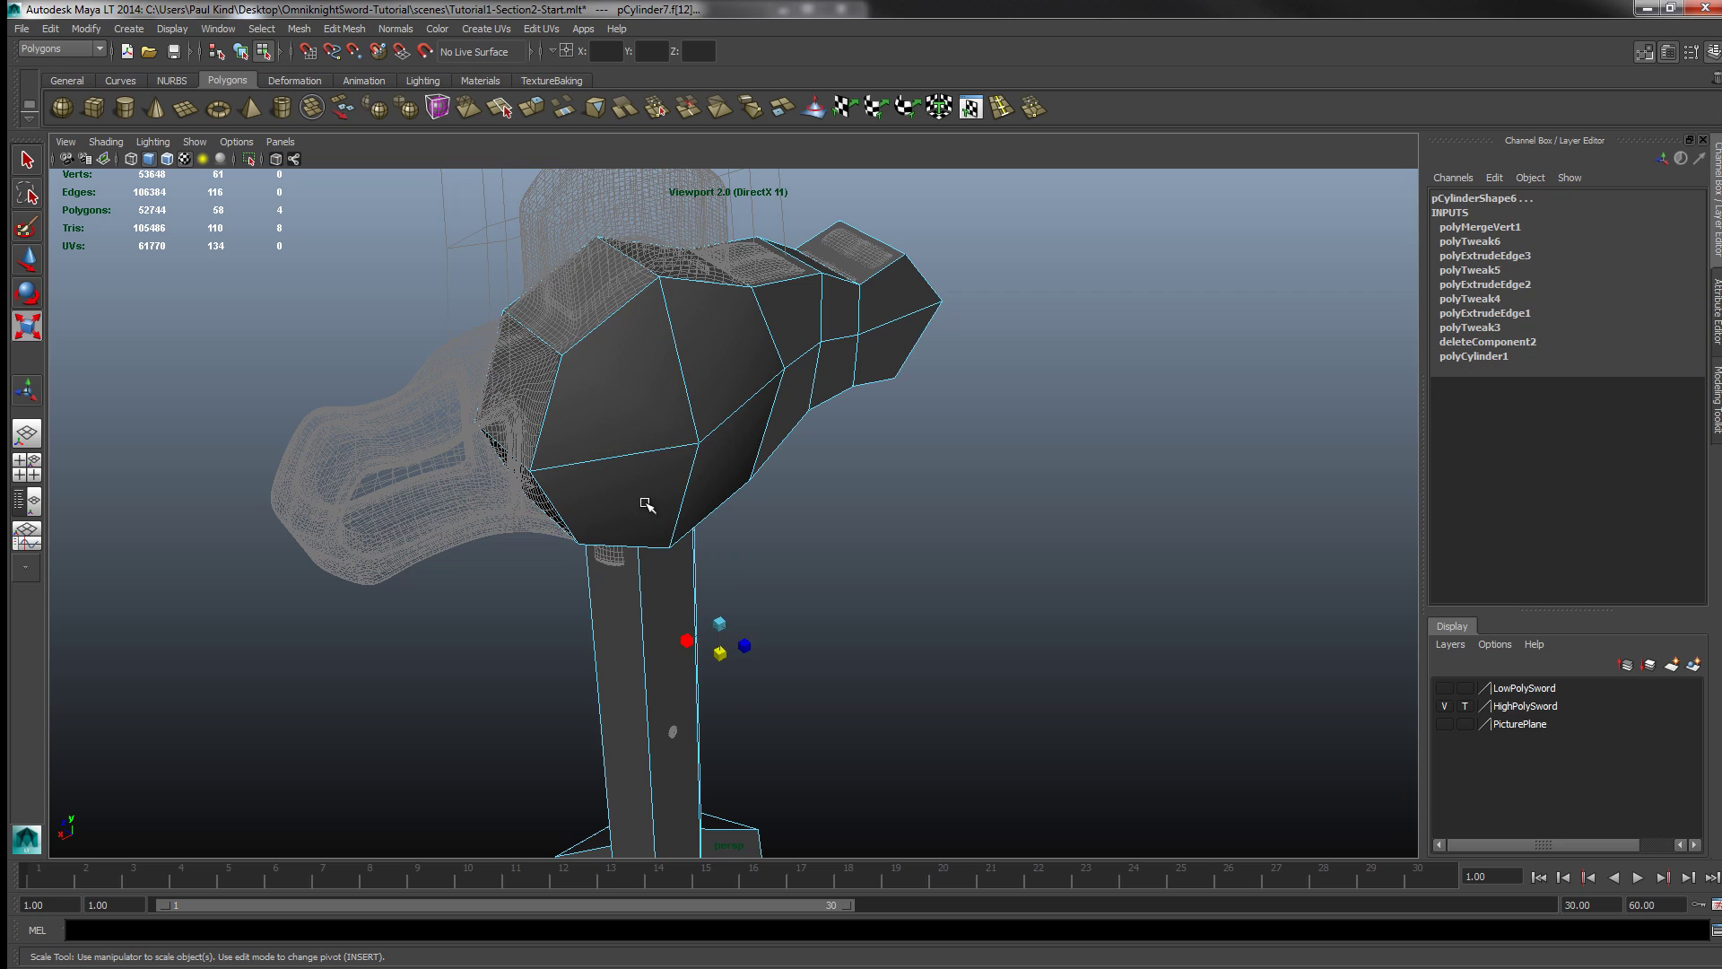
click(644, 473)
click(809, 548)
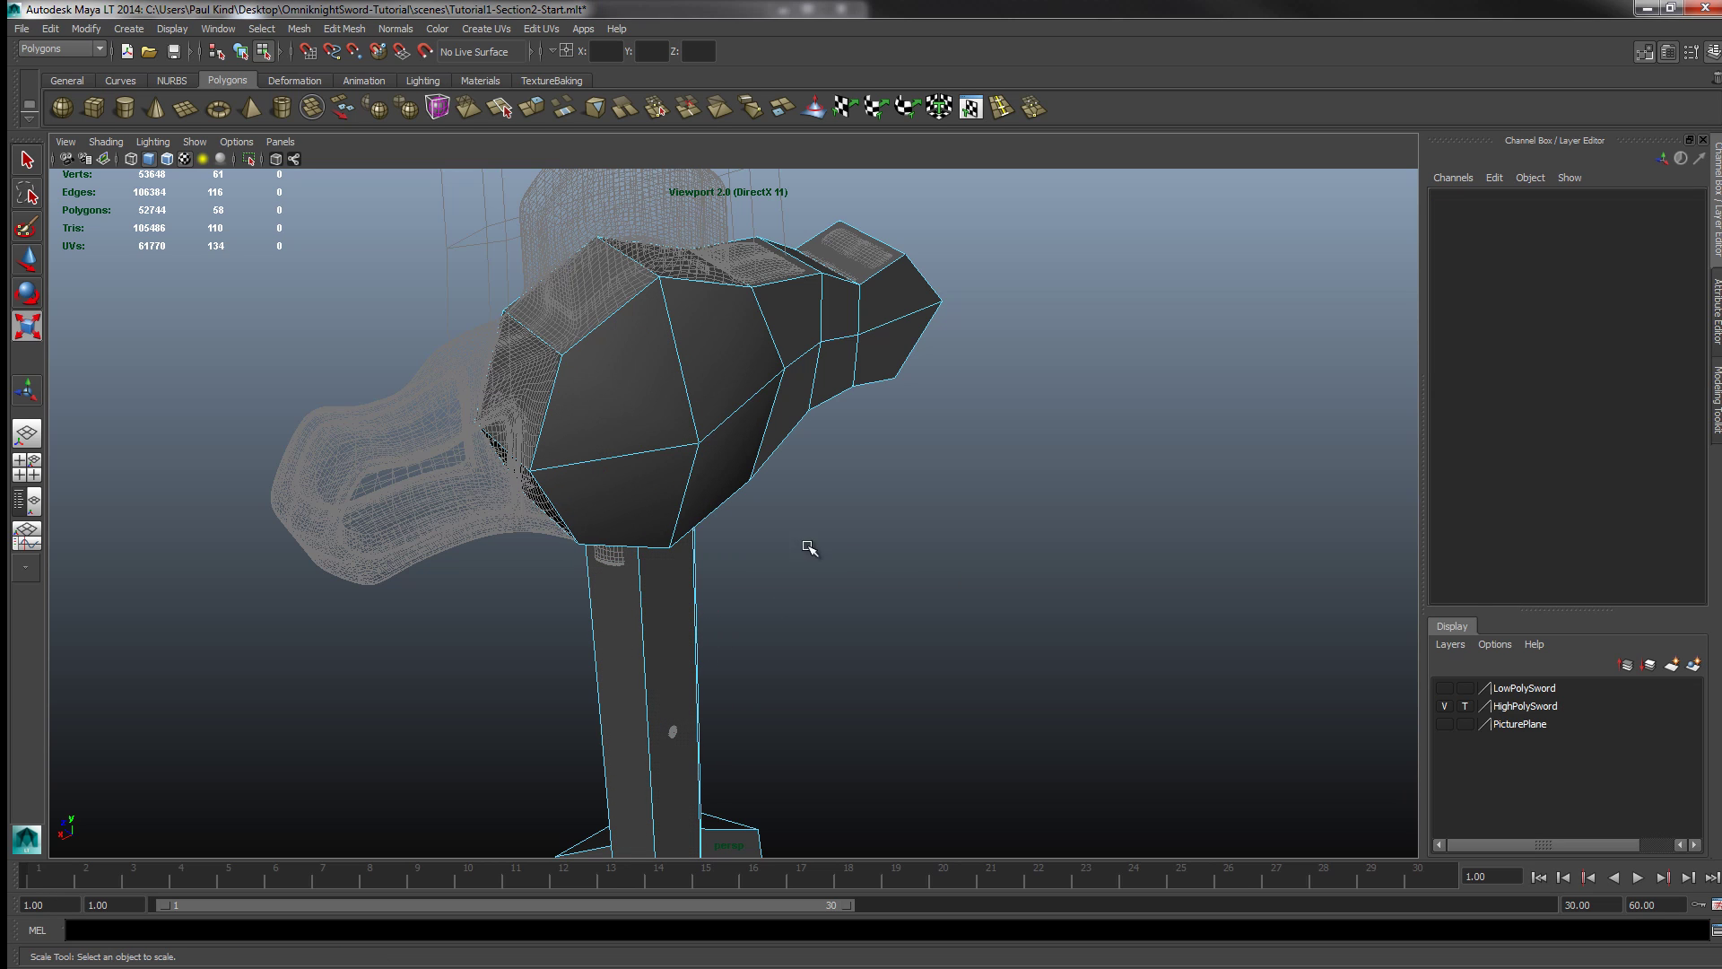
click(609, 410)
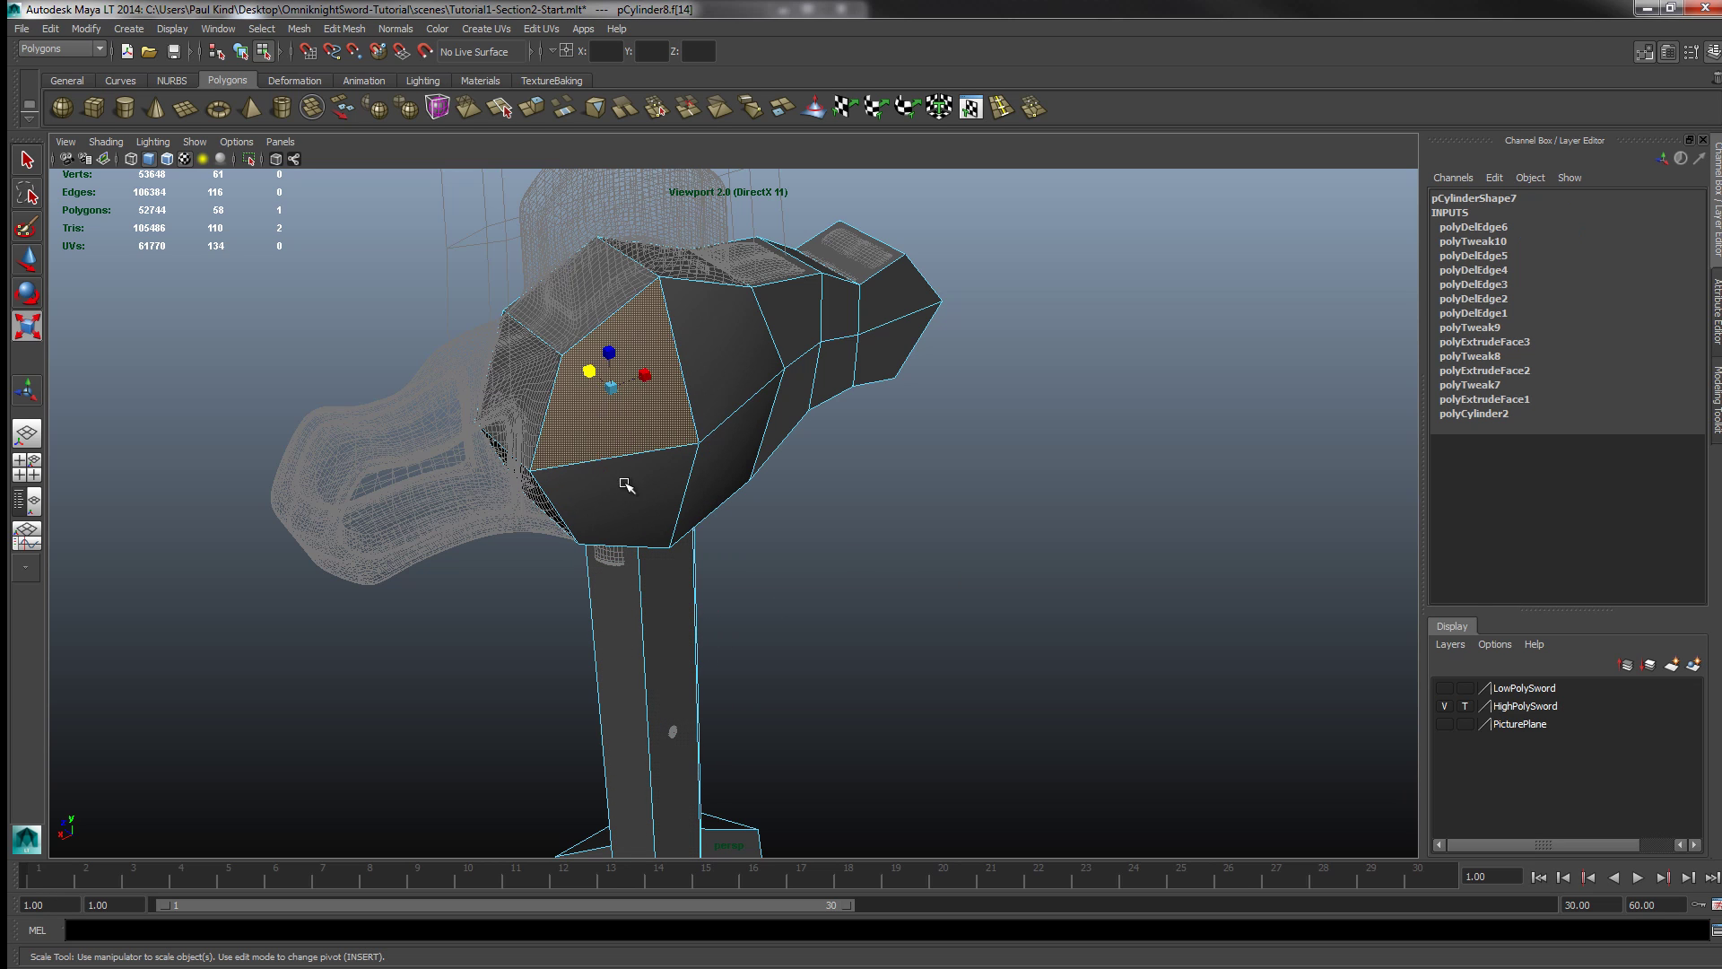
click(966, 556)
click(594, 496)
alt+drag(595, 496, 577, 377)
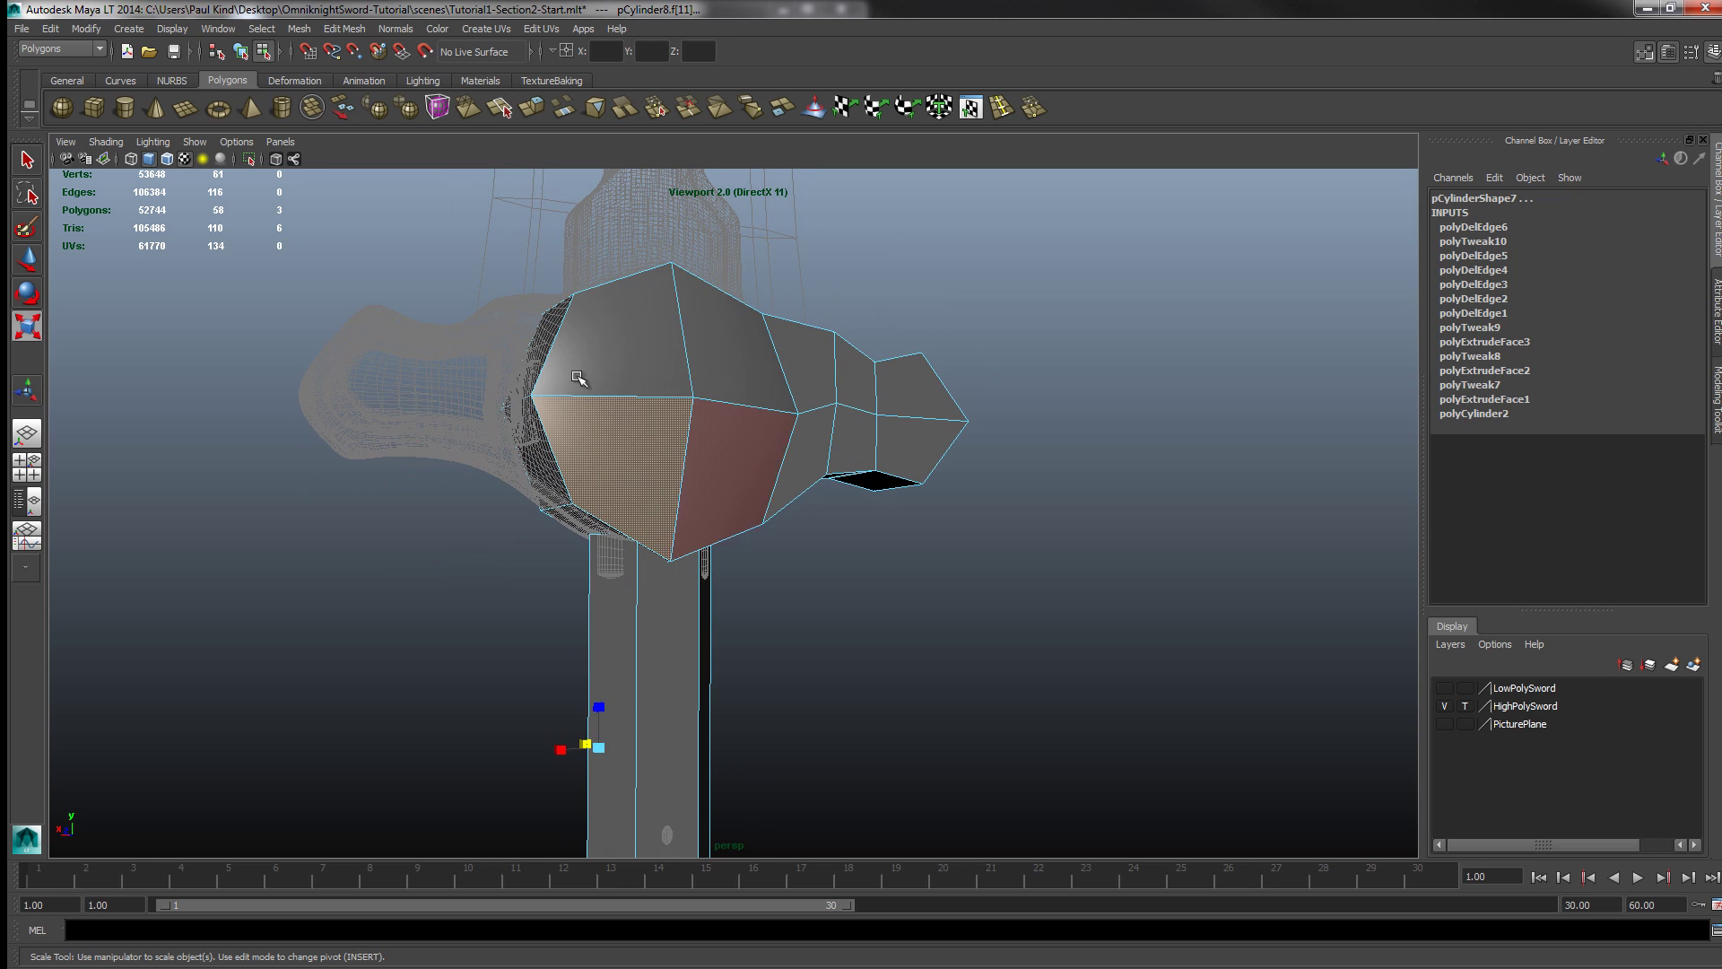
shift+click(538, 464)
shift+click(542, 402)
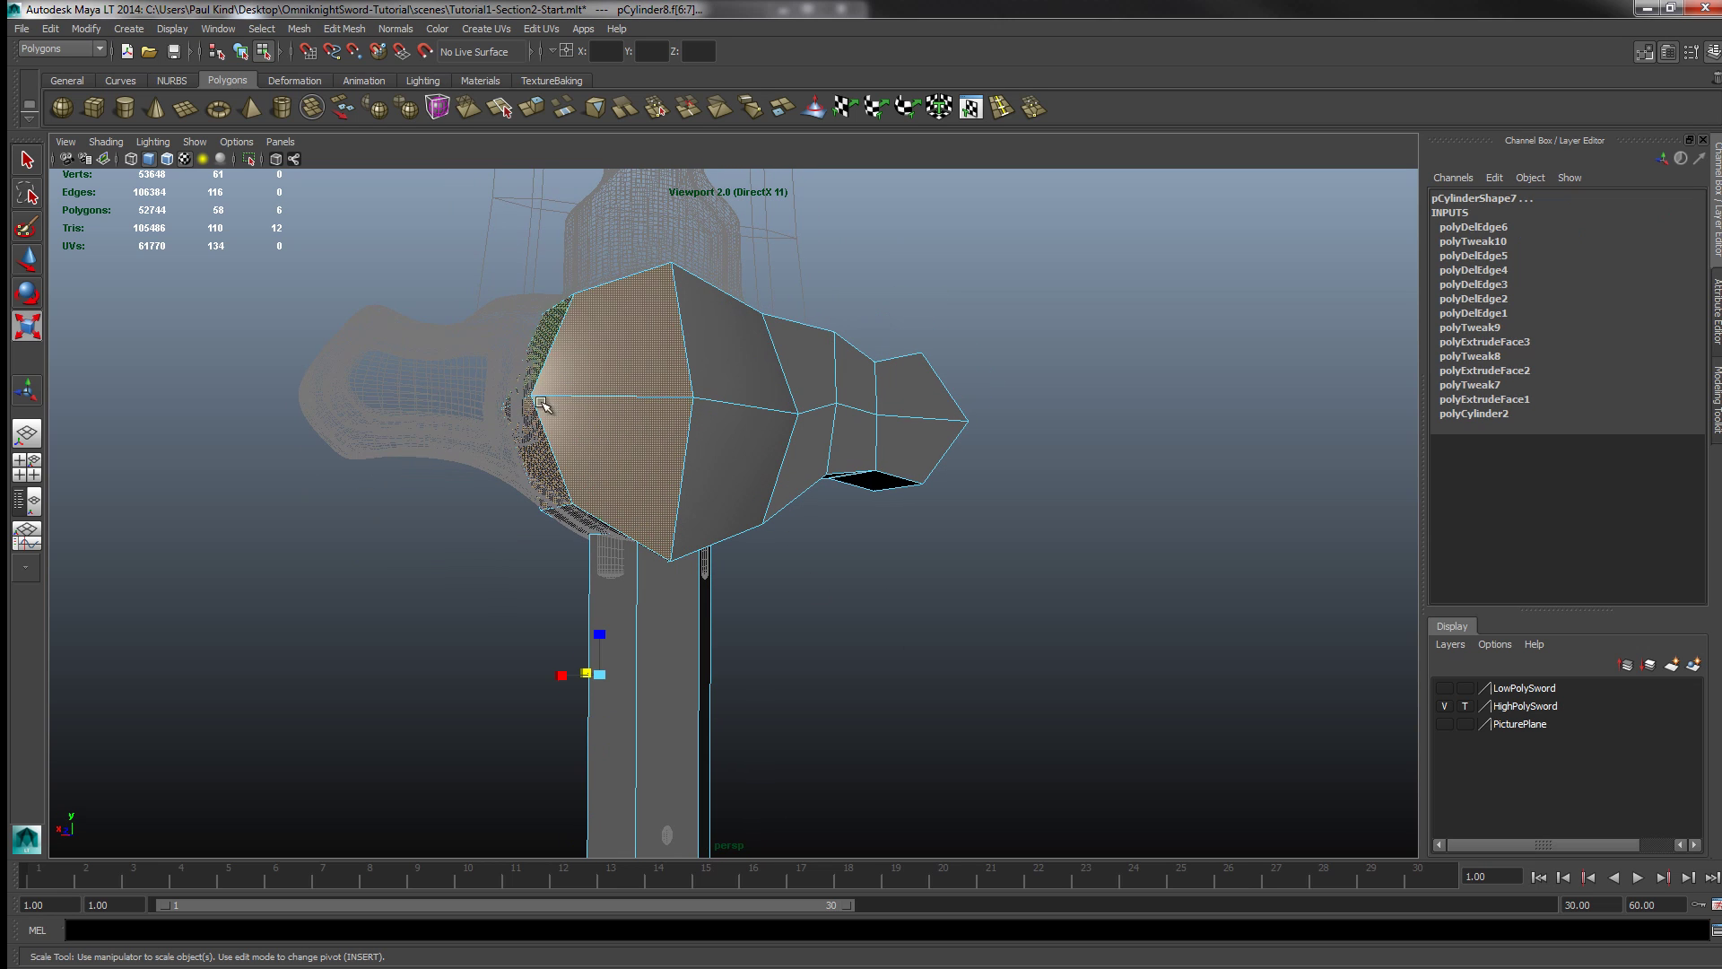
shift+click(573, 515)
alt+drag(572, 515, 811, 567)
shift+click(695, 655)
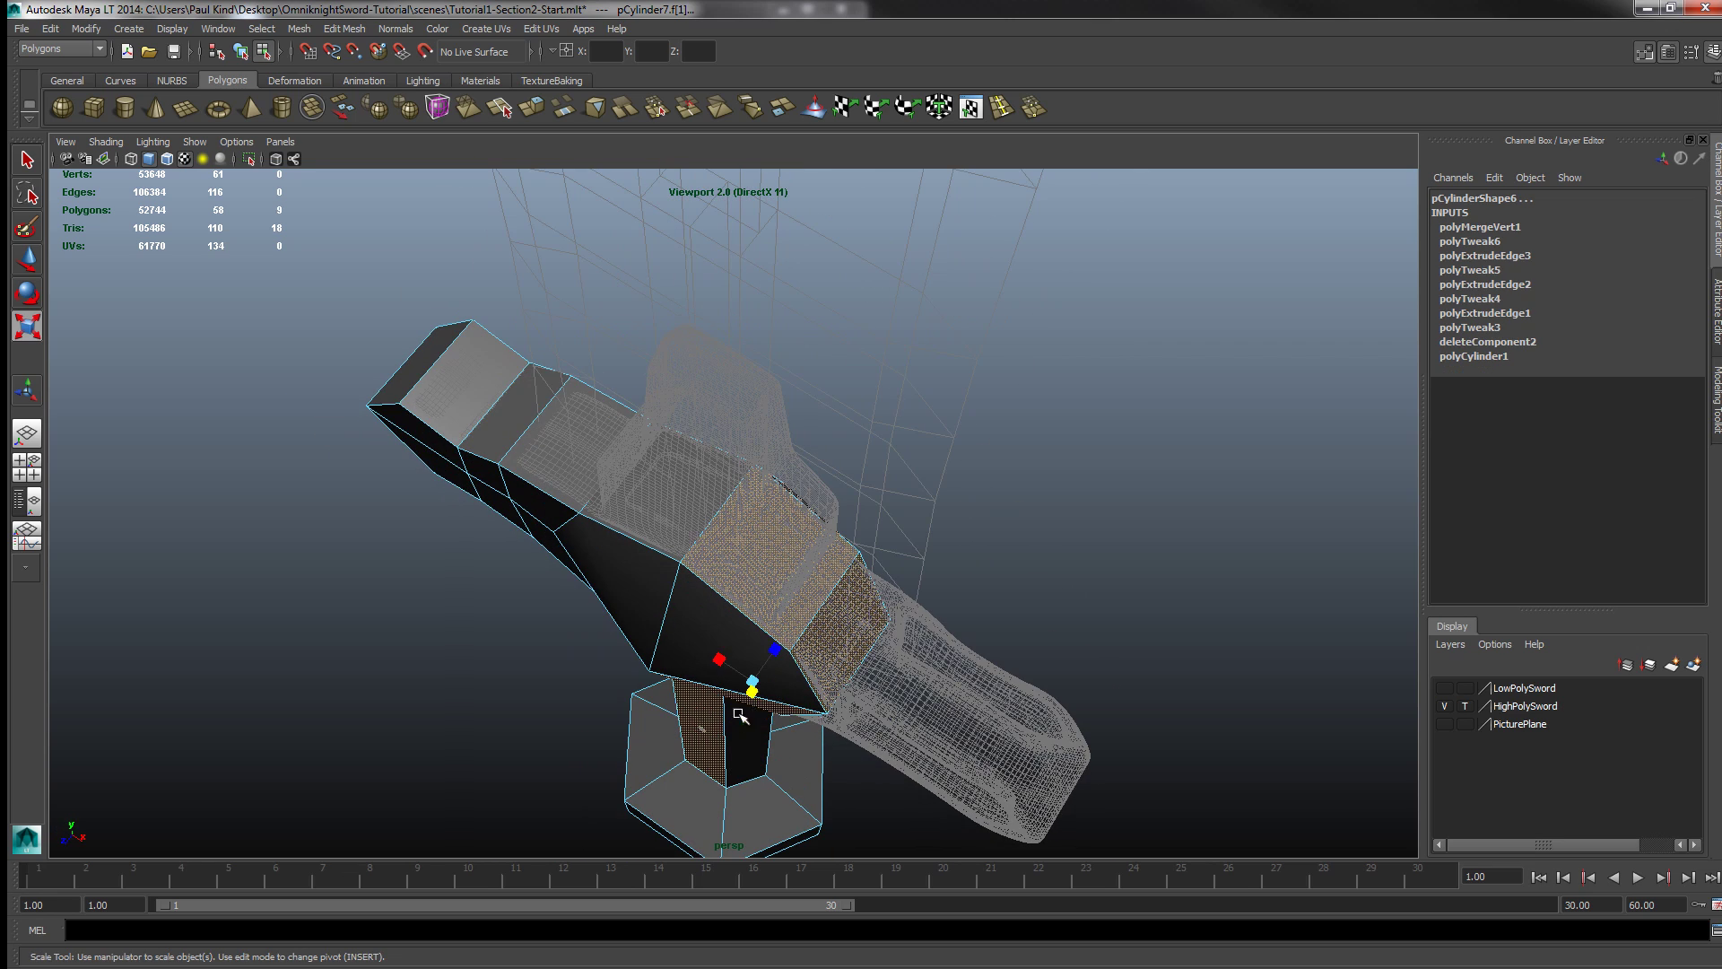
alt+drag(749, 692, 769, 416)
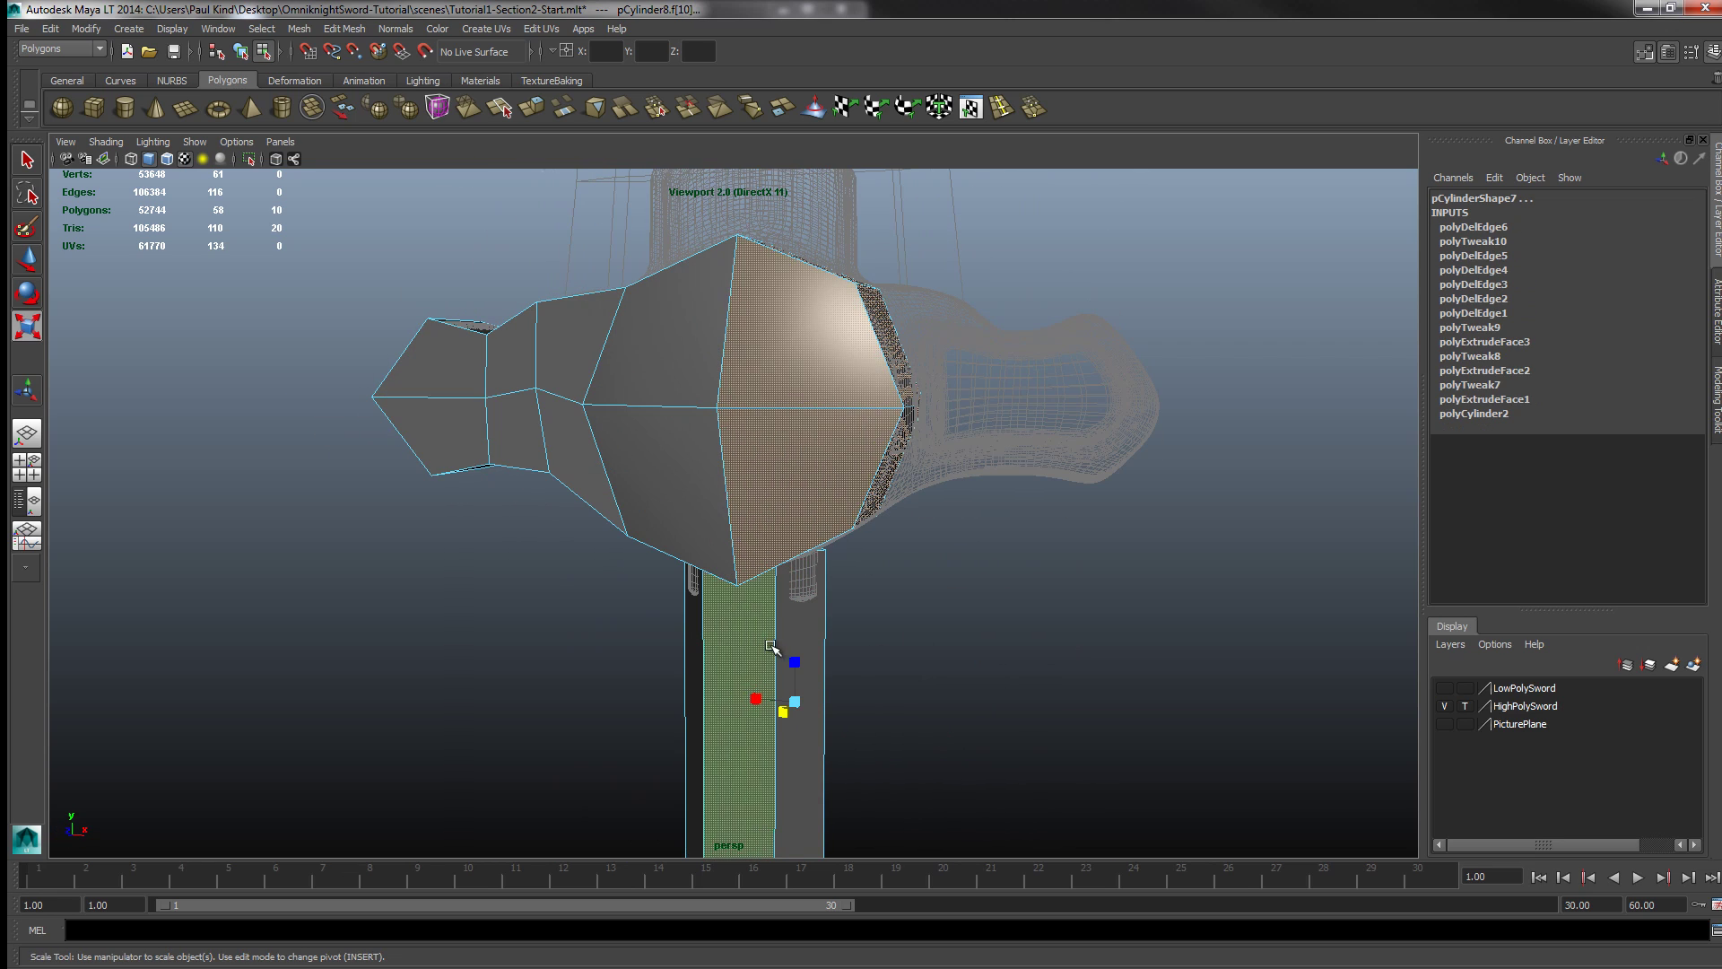
shift+click(771, 646)
alt+drag(976, 696, 763, 667)
shift+click(754, 664)
alt+drag(892, 673, 1166, 480)
key(Delete)
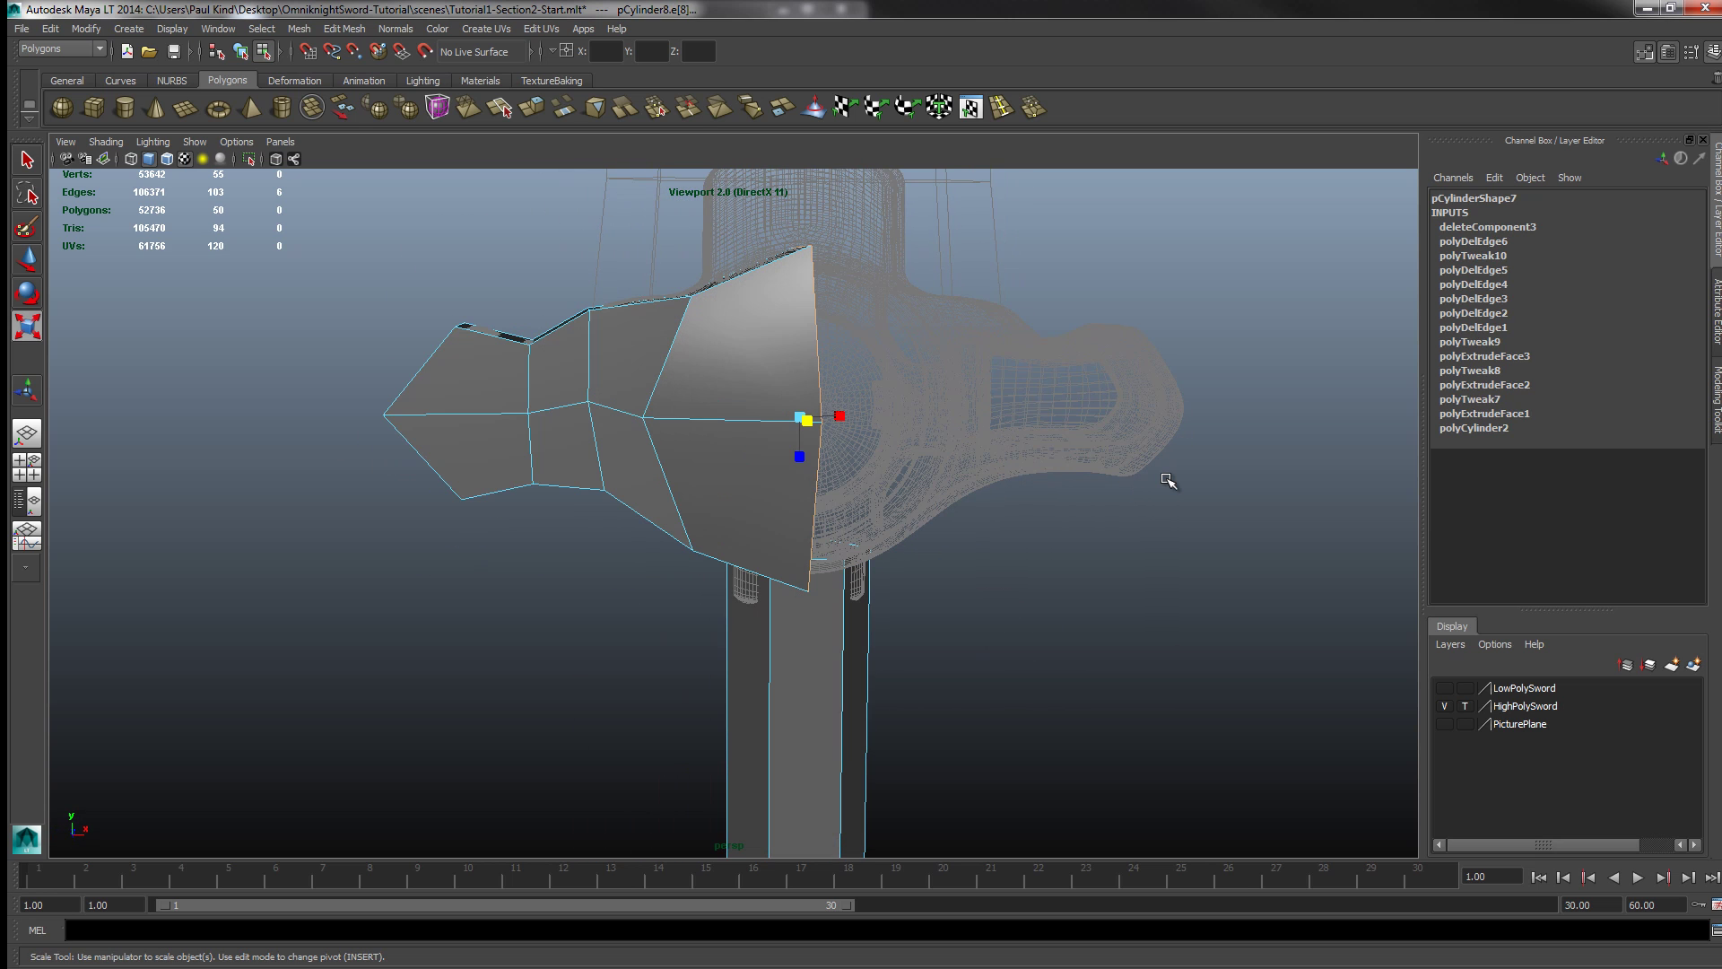
Step: Select the remaining guard half as an object and create one mirrored copy with Duplicate Special at scale X -1, Y 1, Z 1
click(1012, 643)
alt+drag(1013, 643, 464, 649)
scroll(746, 433, up, 5)
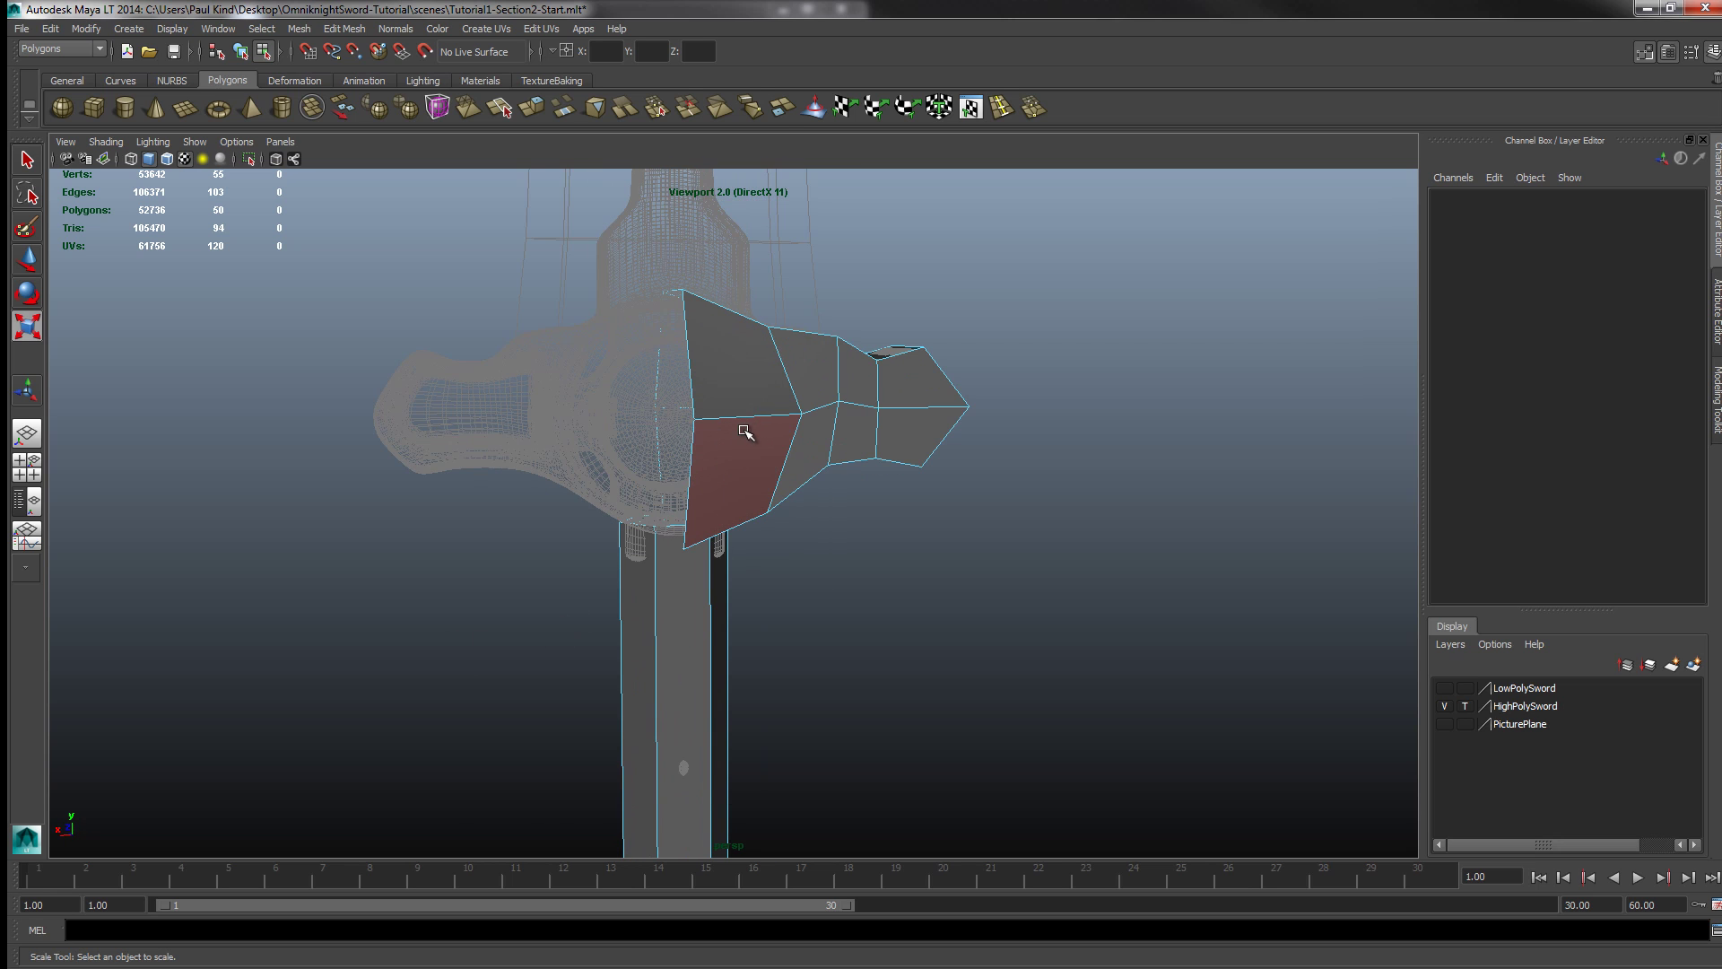
right_drag(758, 453, 807, 435)
click(782, 448)
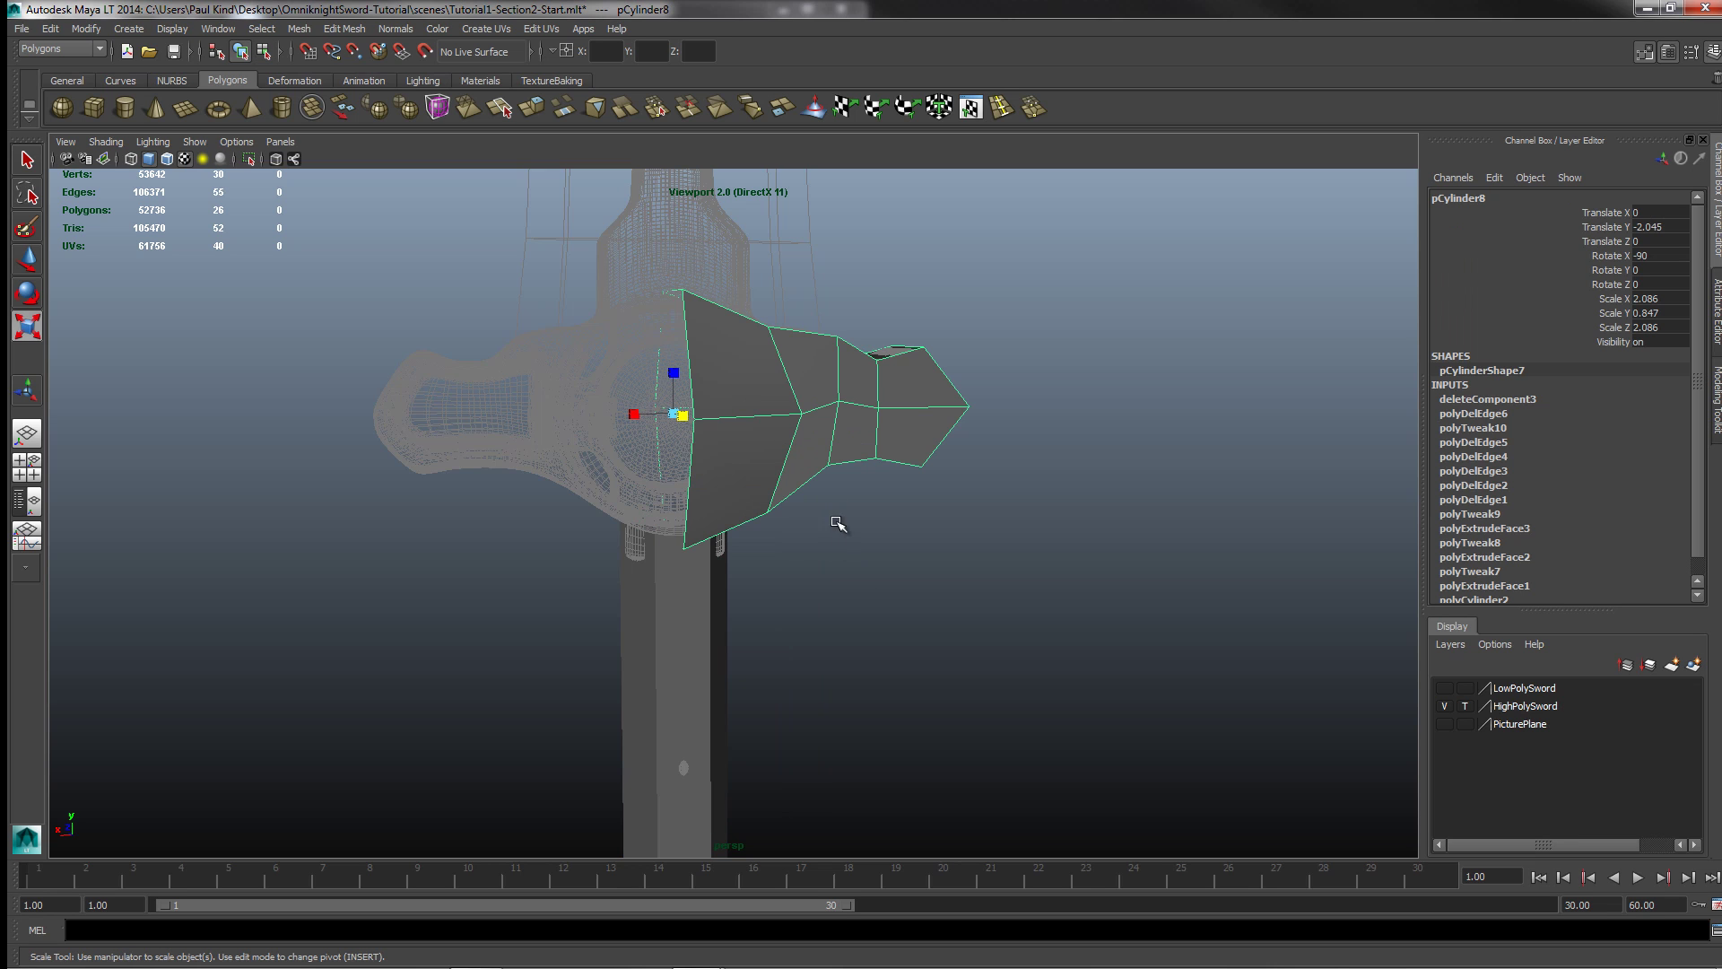
click(50, 29)
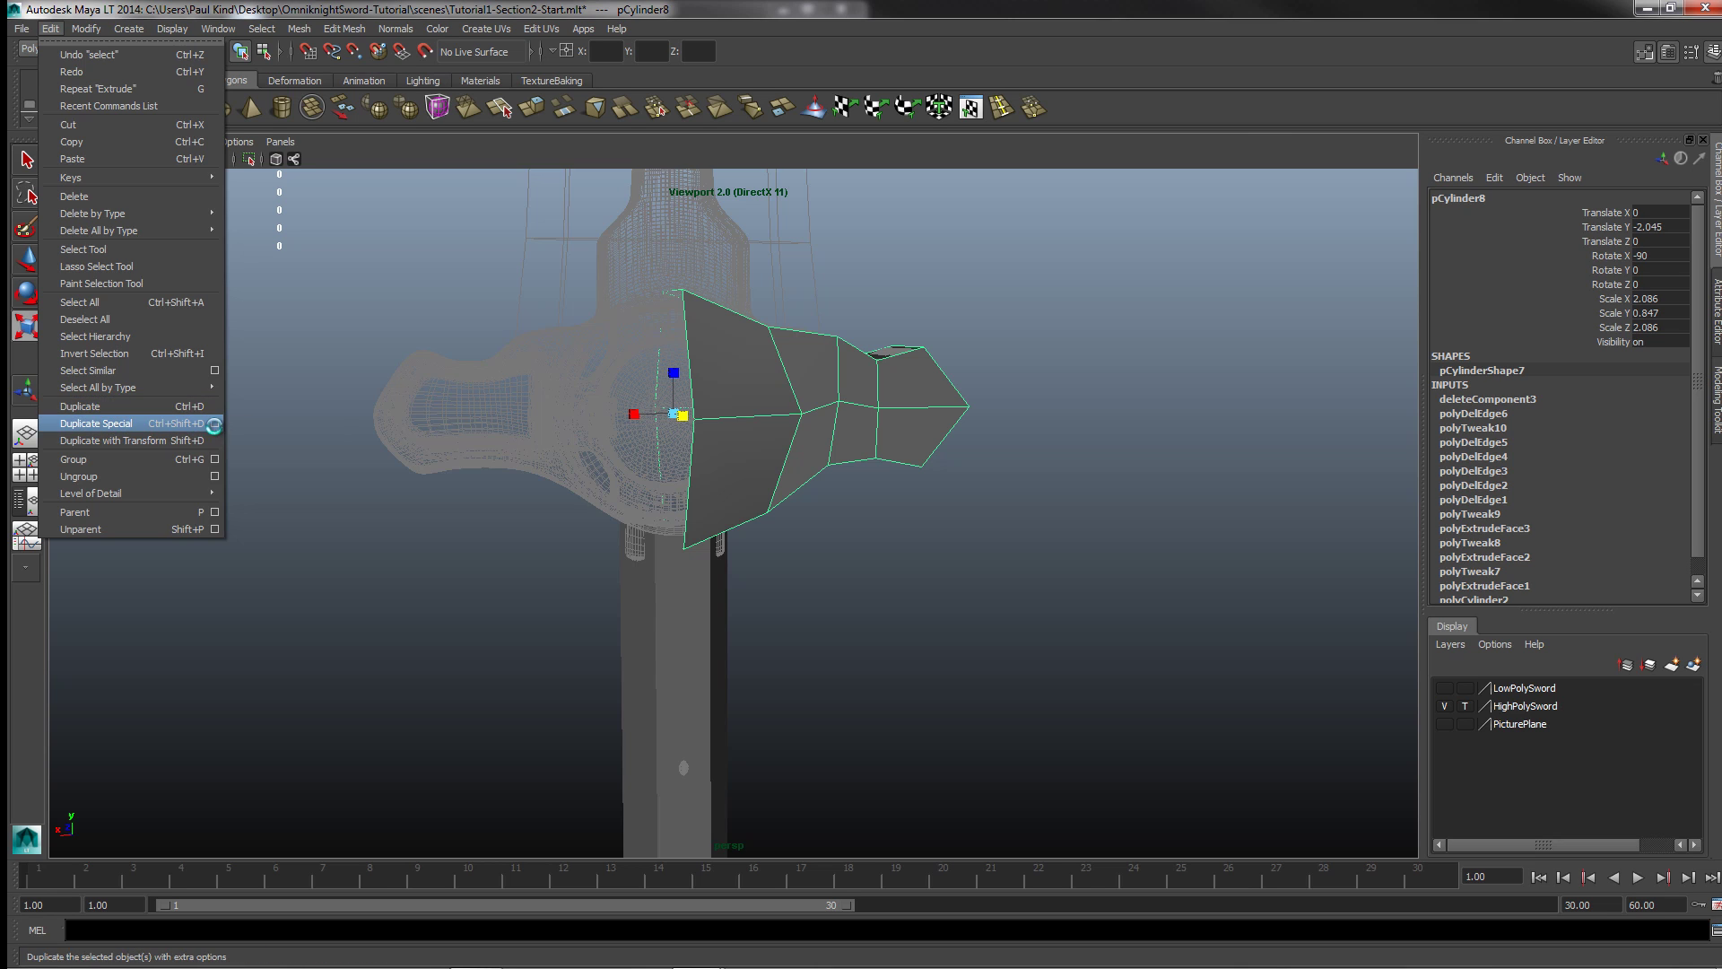
click(214, 423)
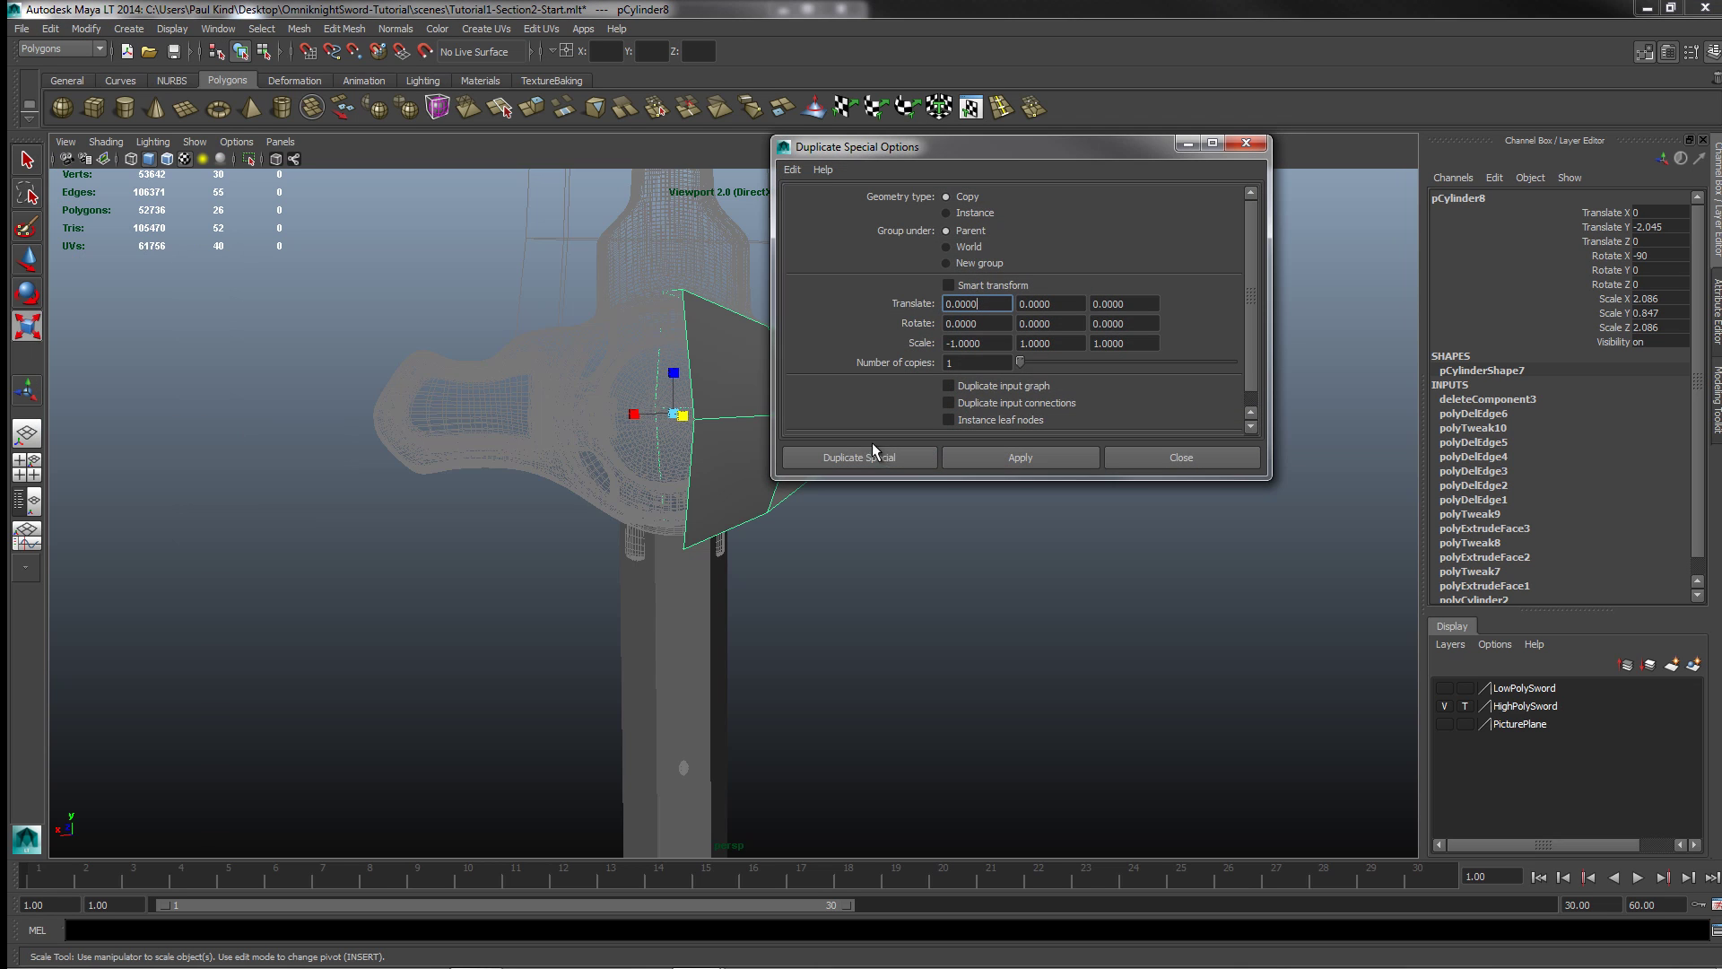
click(1039, 457)
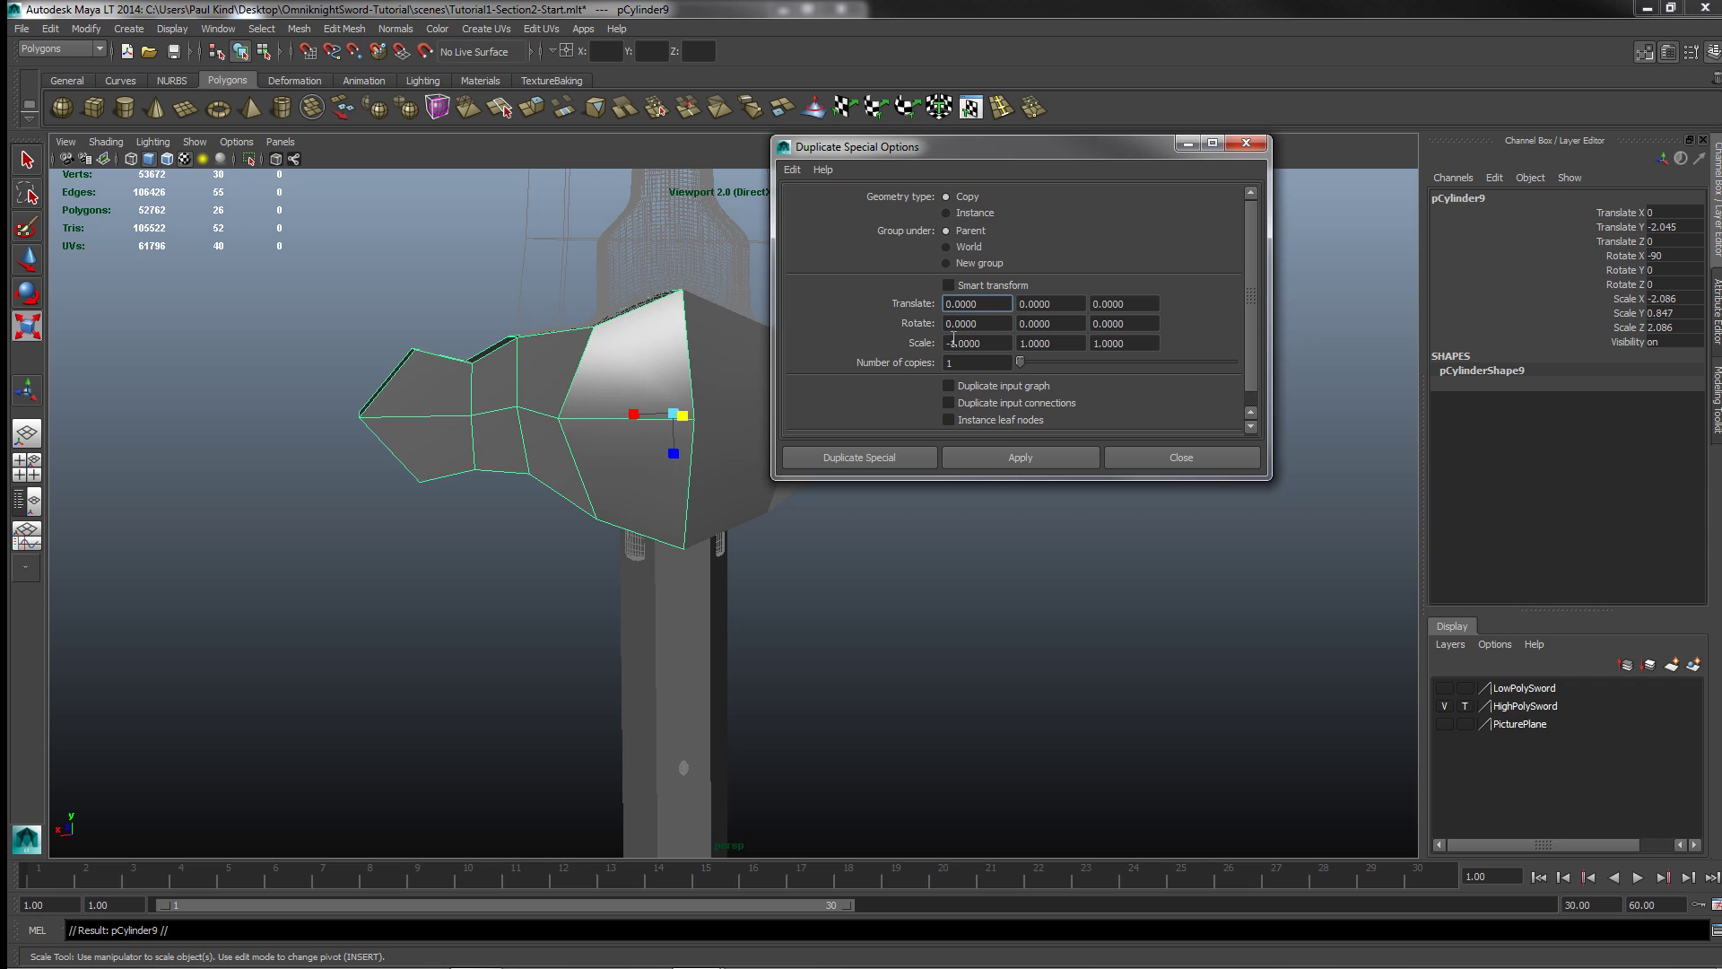
click(1181, 458)
click(798, 642)
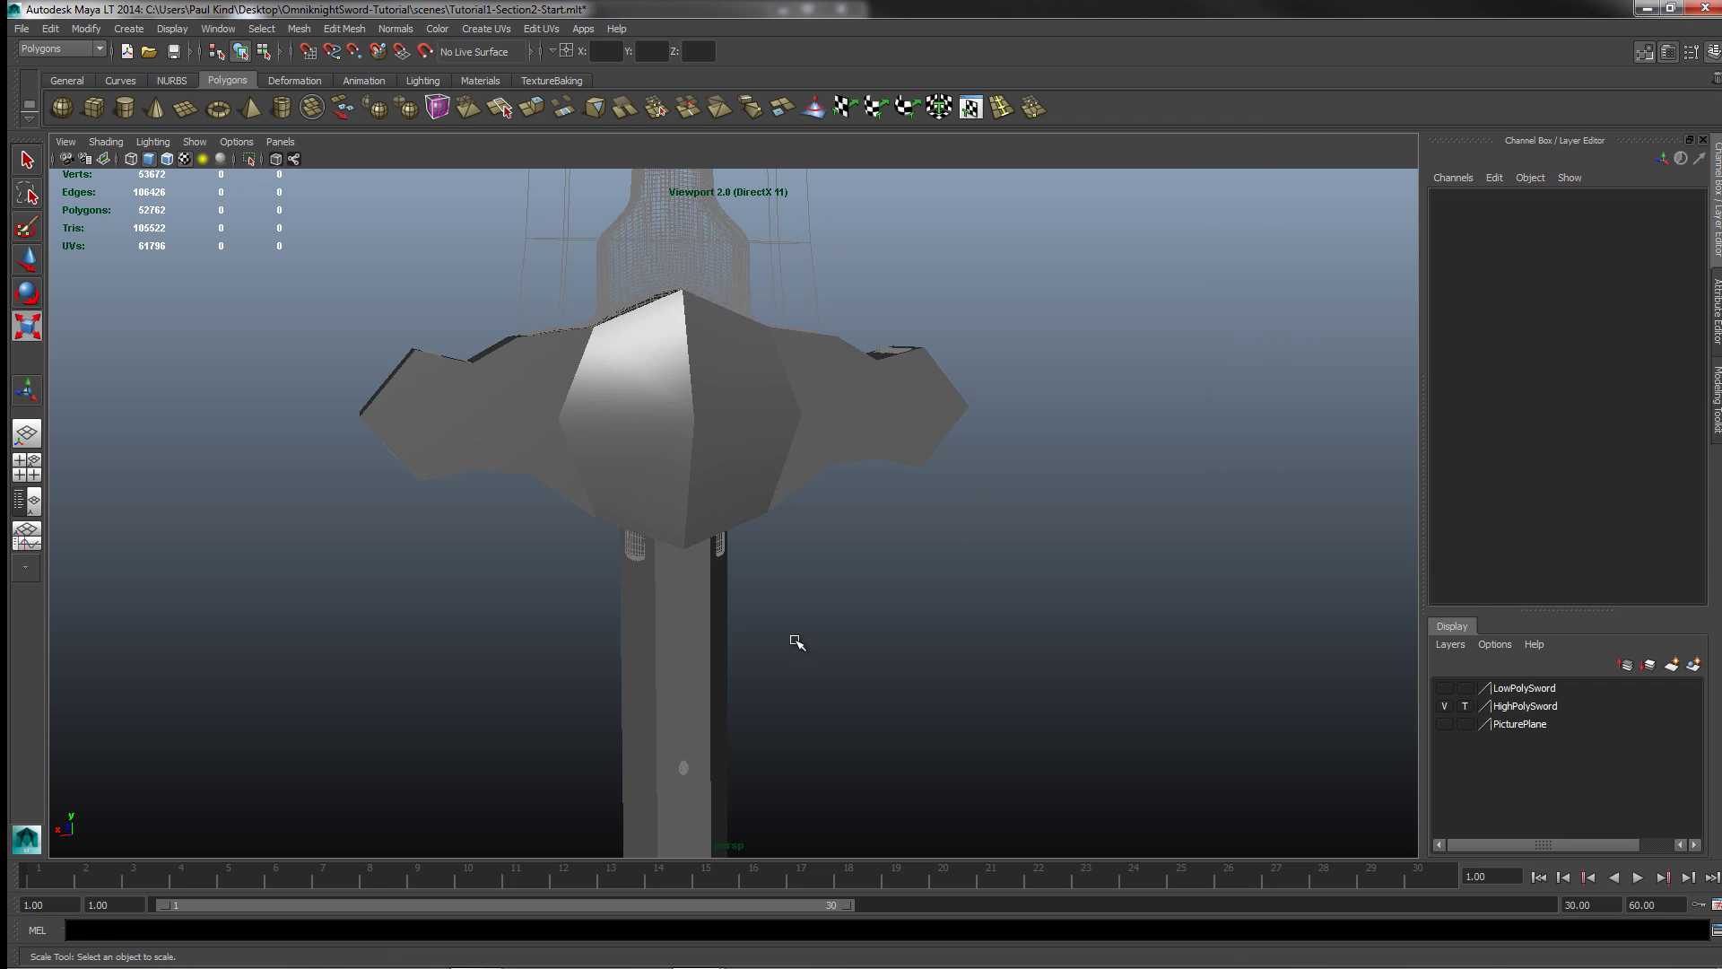
Step: Select both halves of the crossguard and combine them into one mesh
click(682, 421)
shift+click(810, 405)
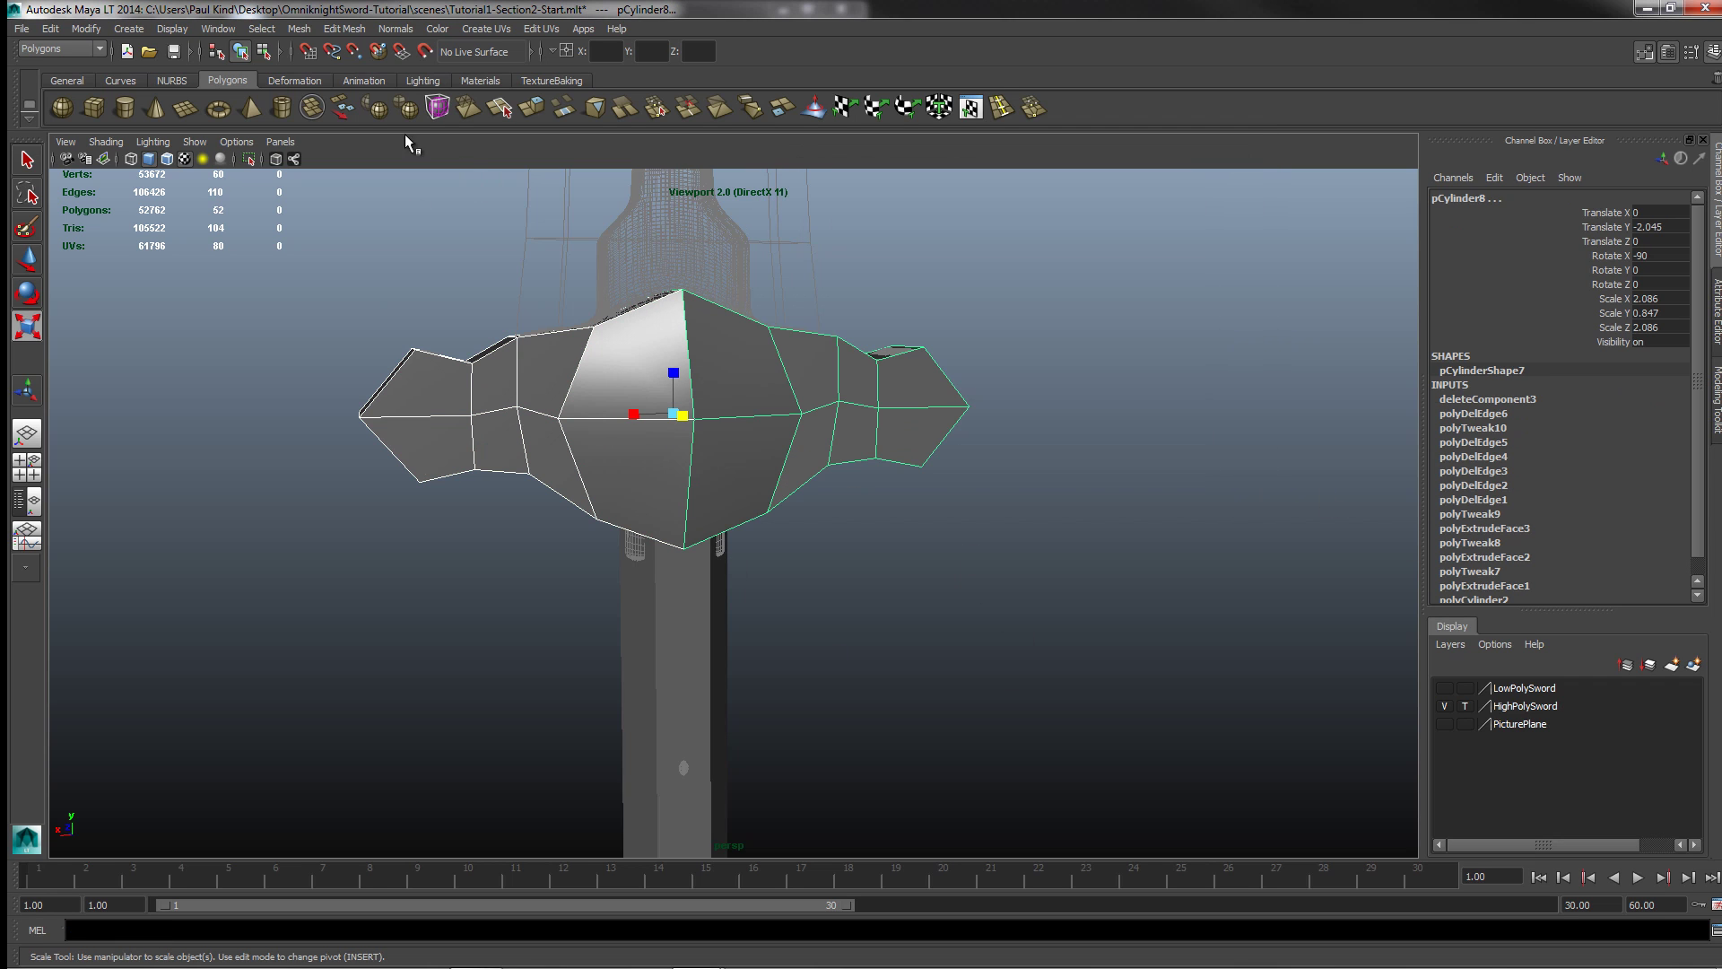
click(299, 27)
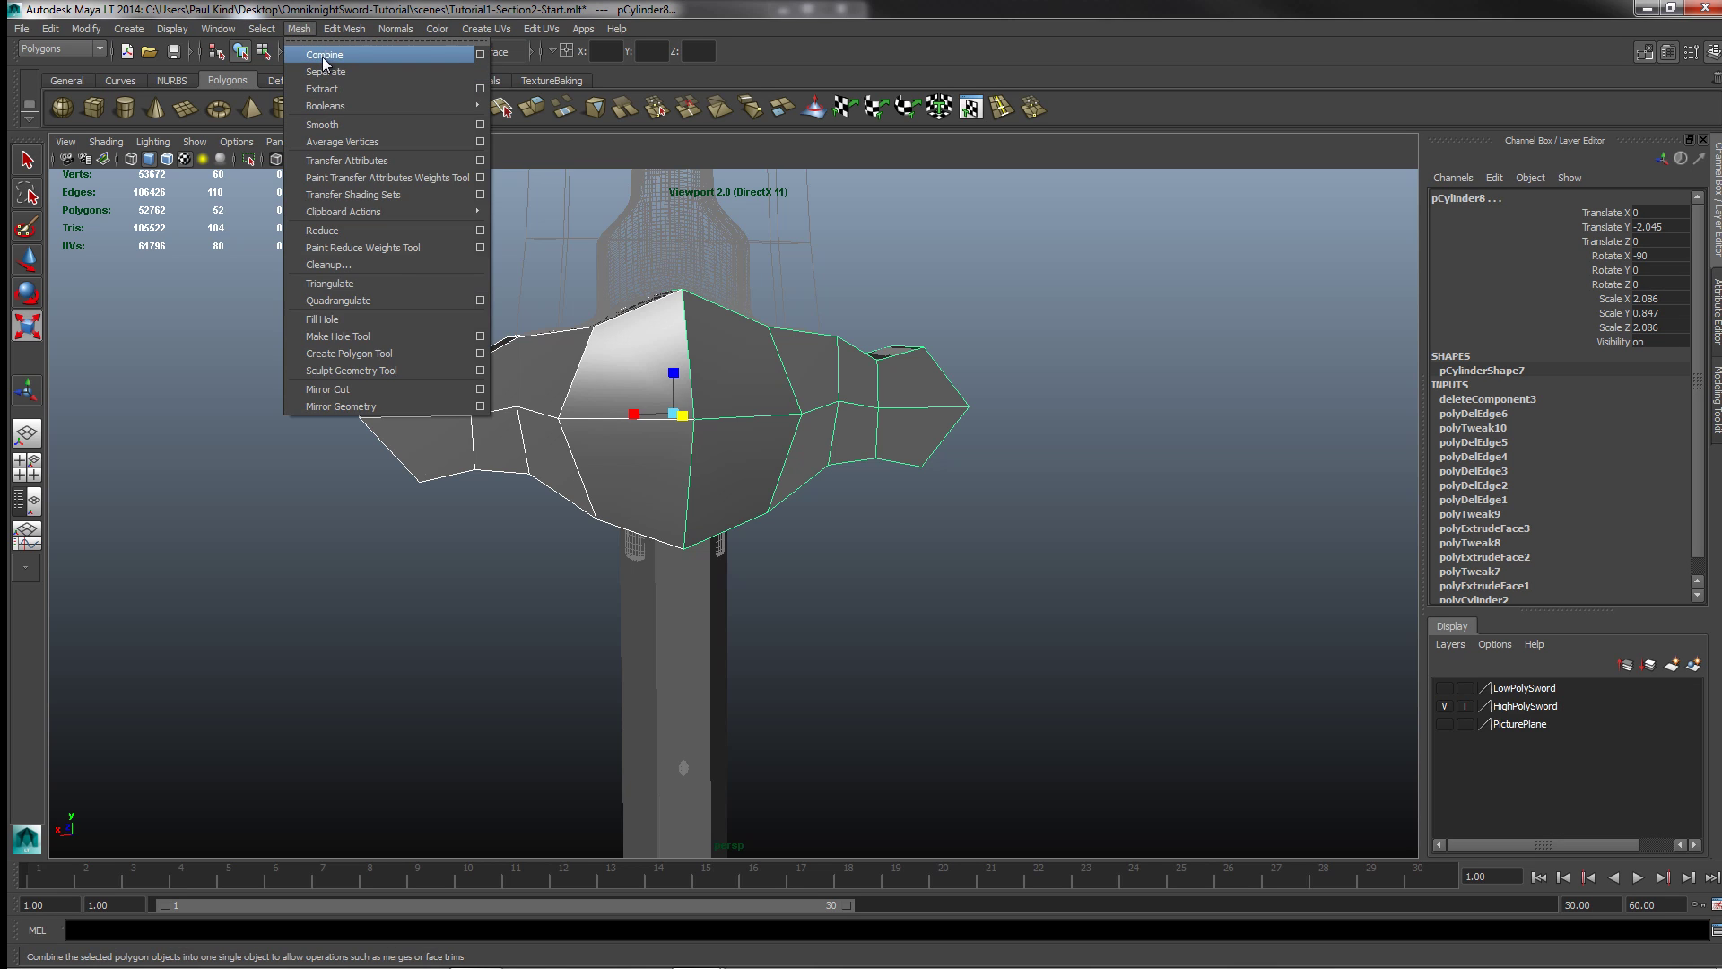
click(324, 56)
Step: Select the vertices along the crossguard's centre seam and merge them with a threshold of .0001
right_click(818, 437)
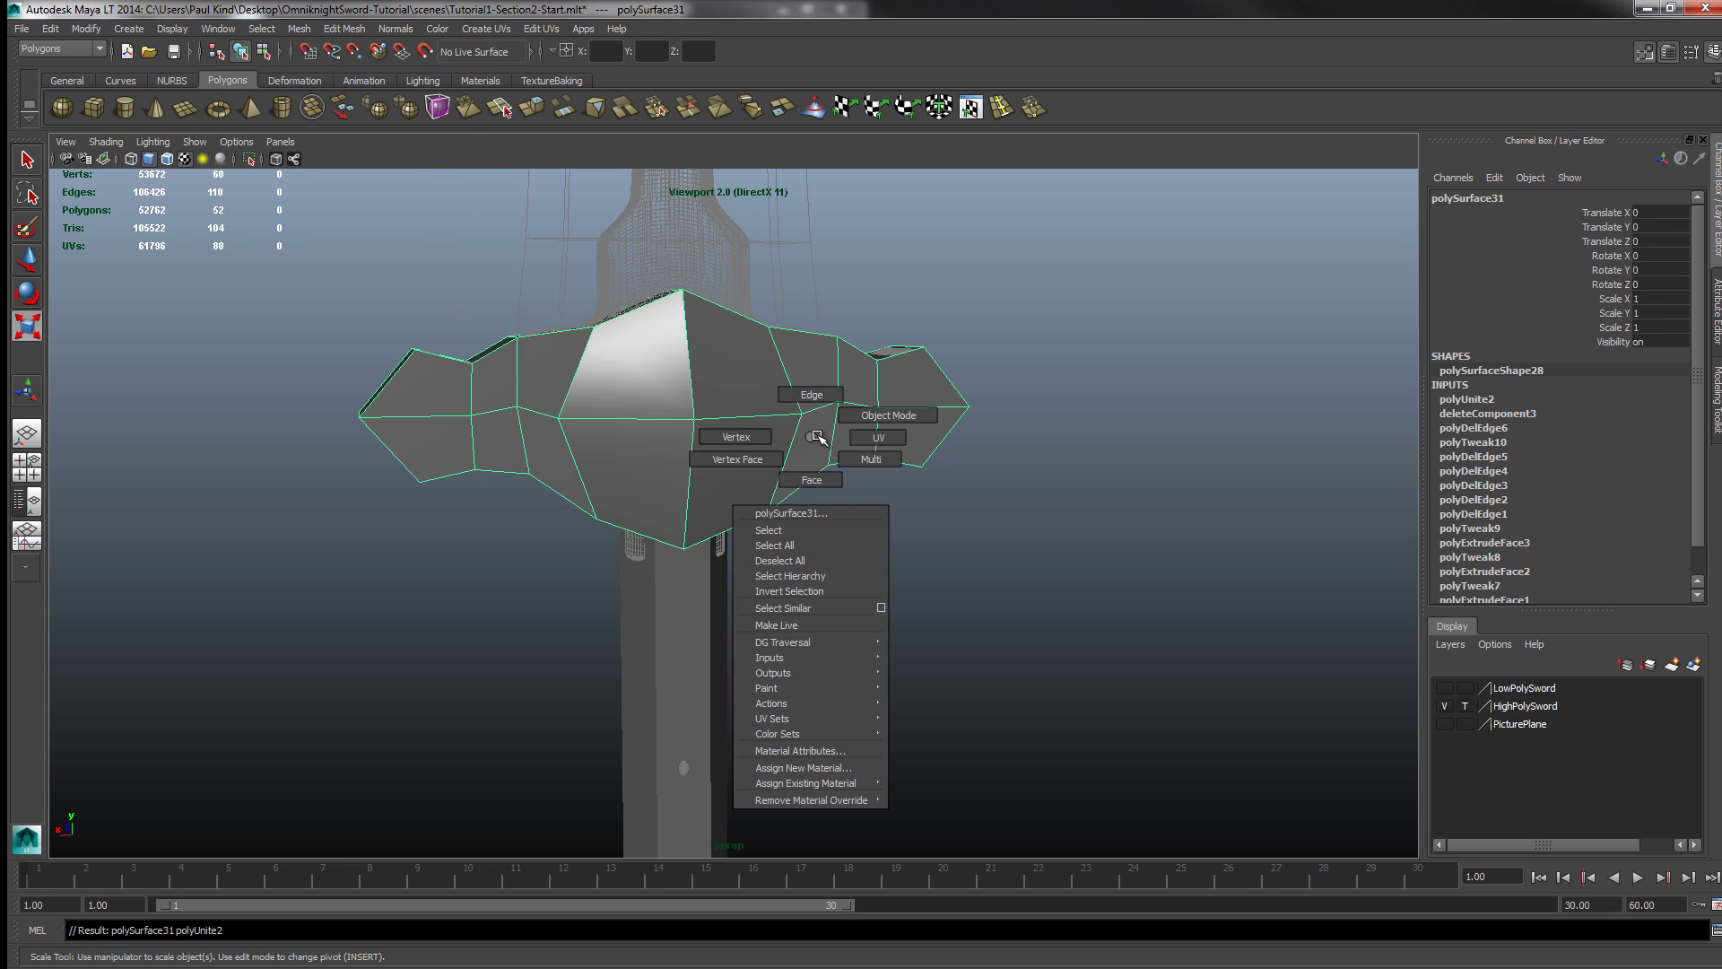
click(739, 435)
alt+drag(807, 415, 788, 397)
key(r)
drag(631, 242, 745, 665)
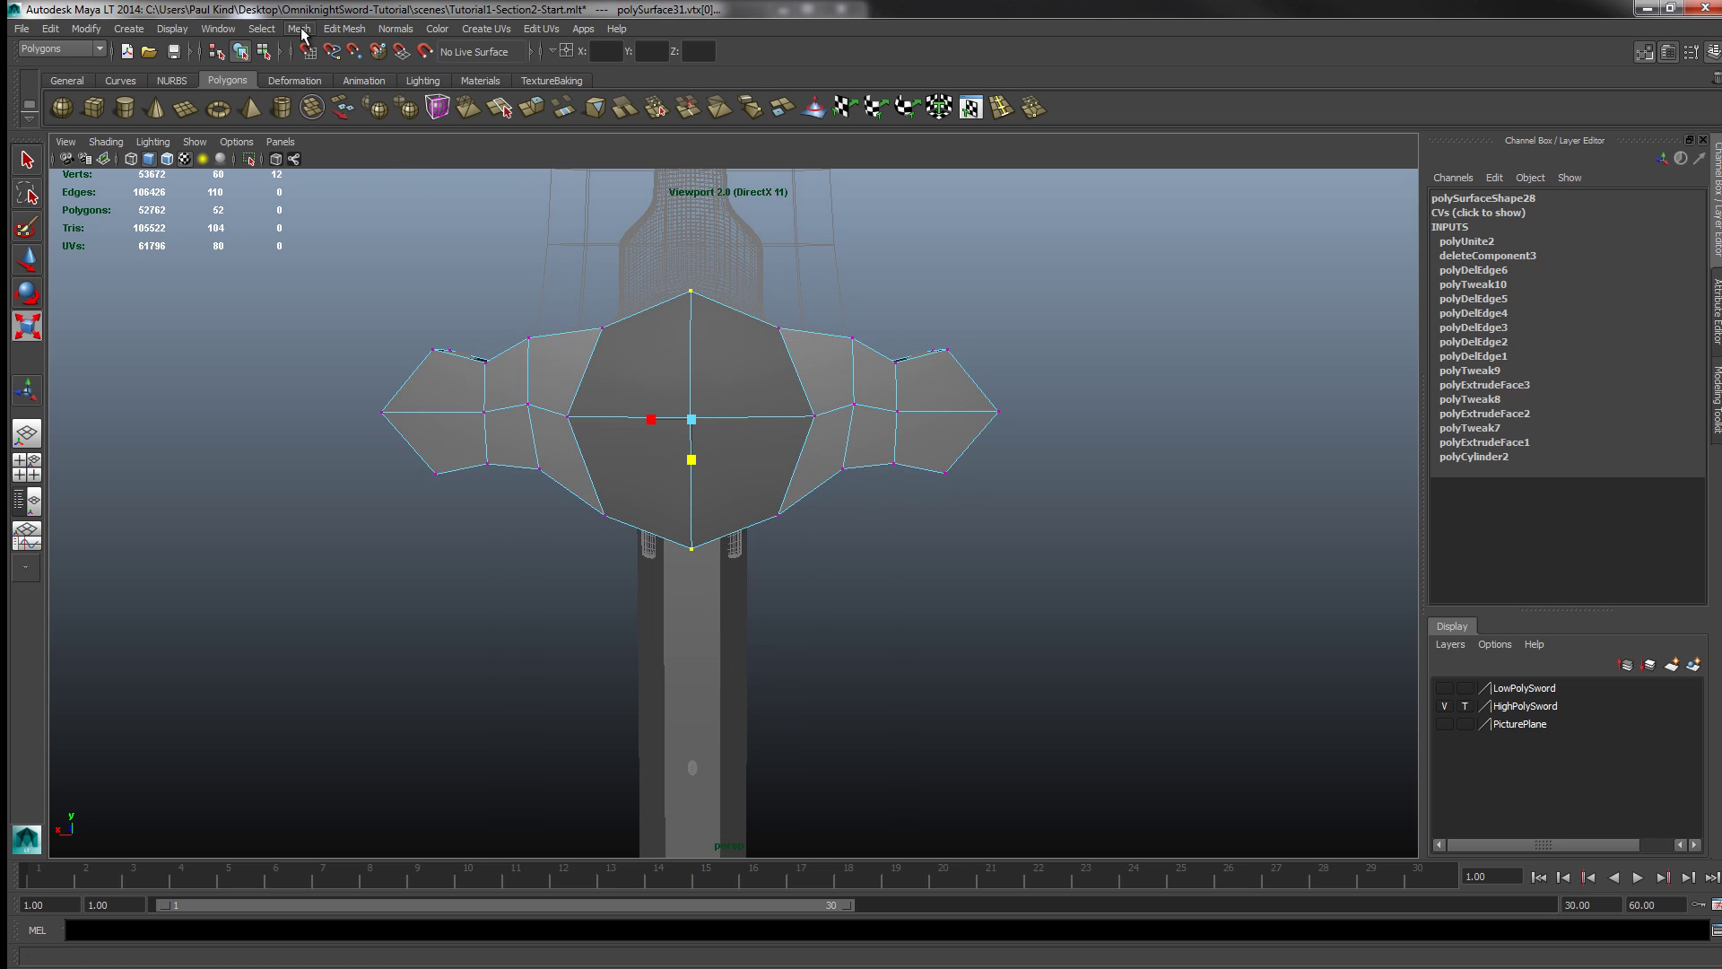
click(345, 29)
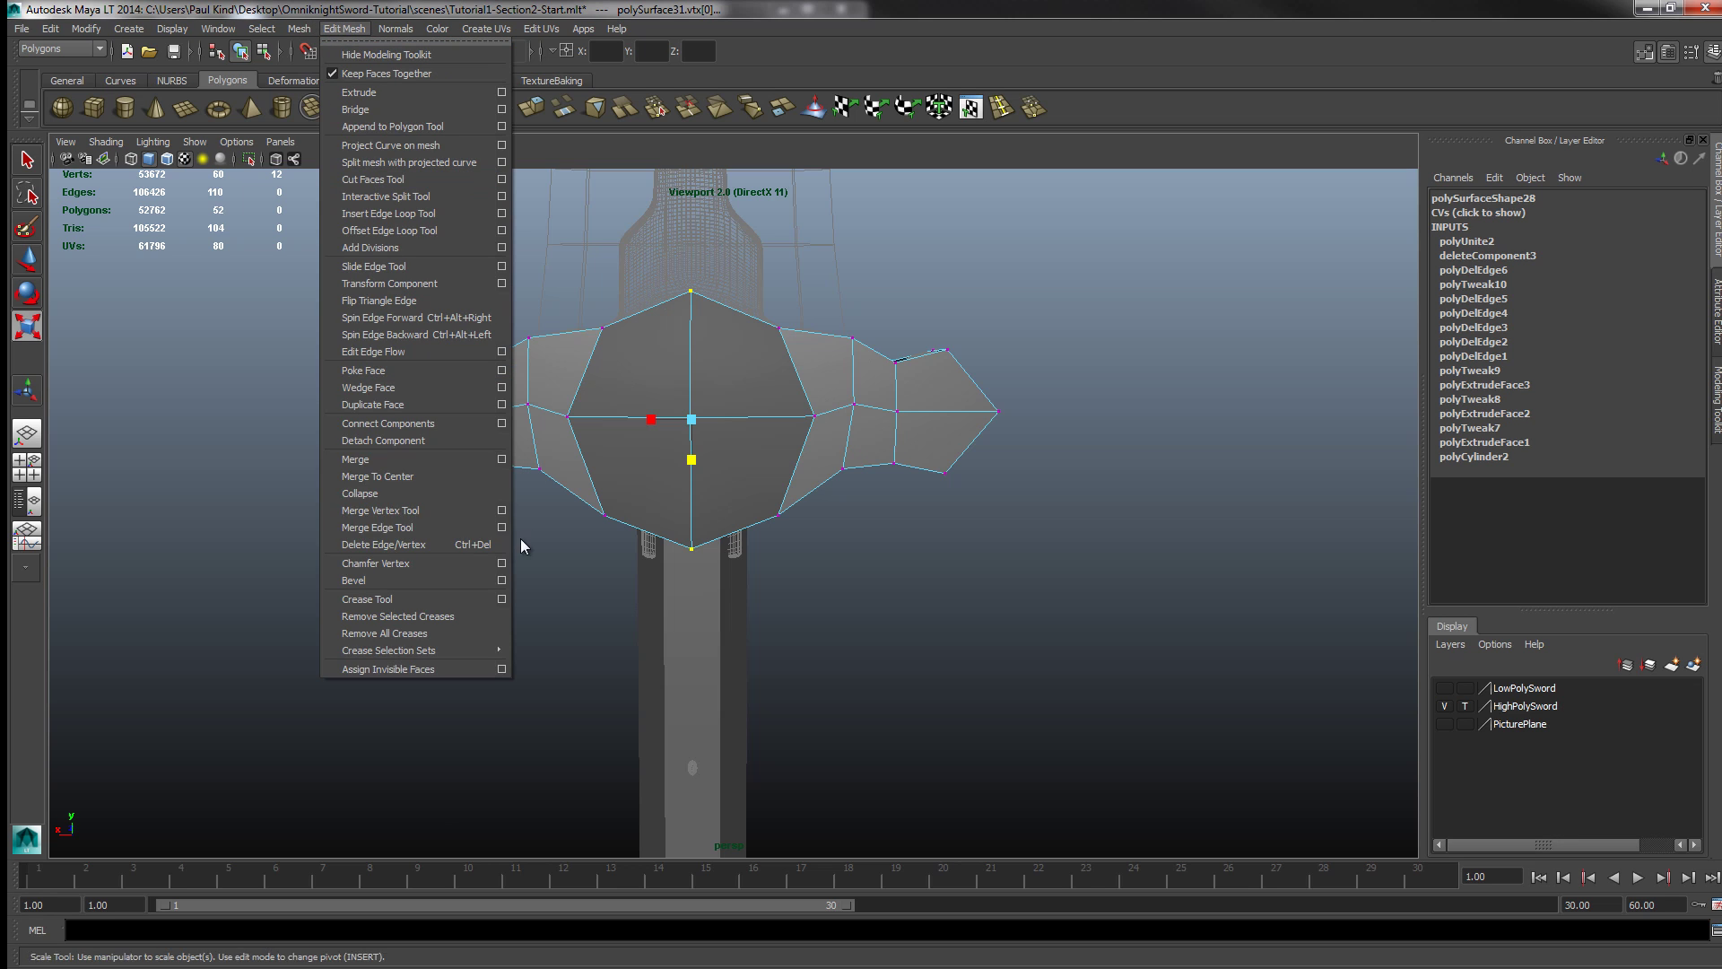
click(502, 459)
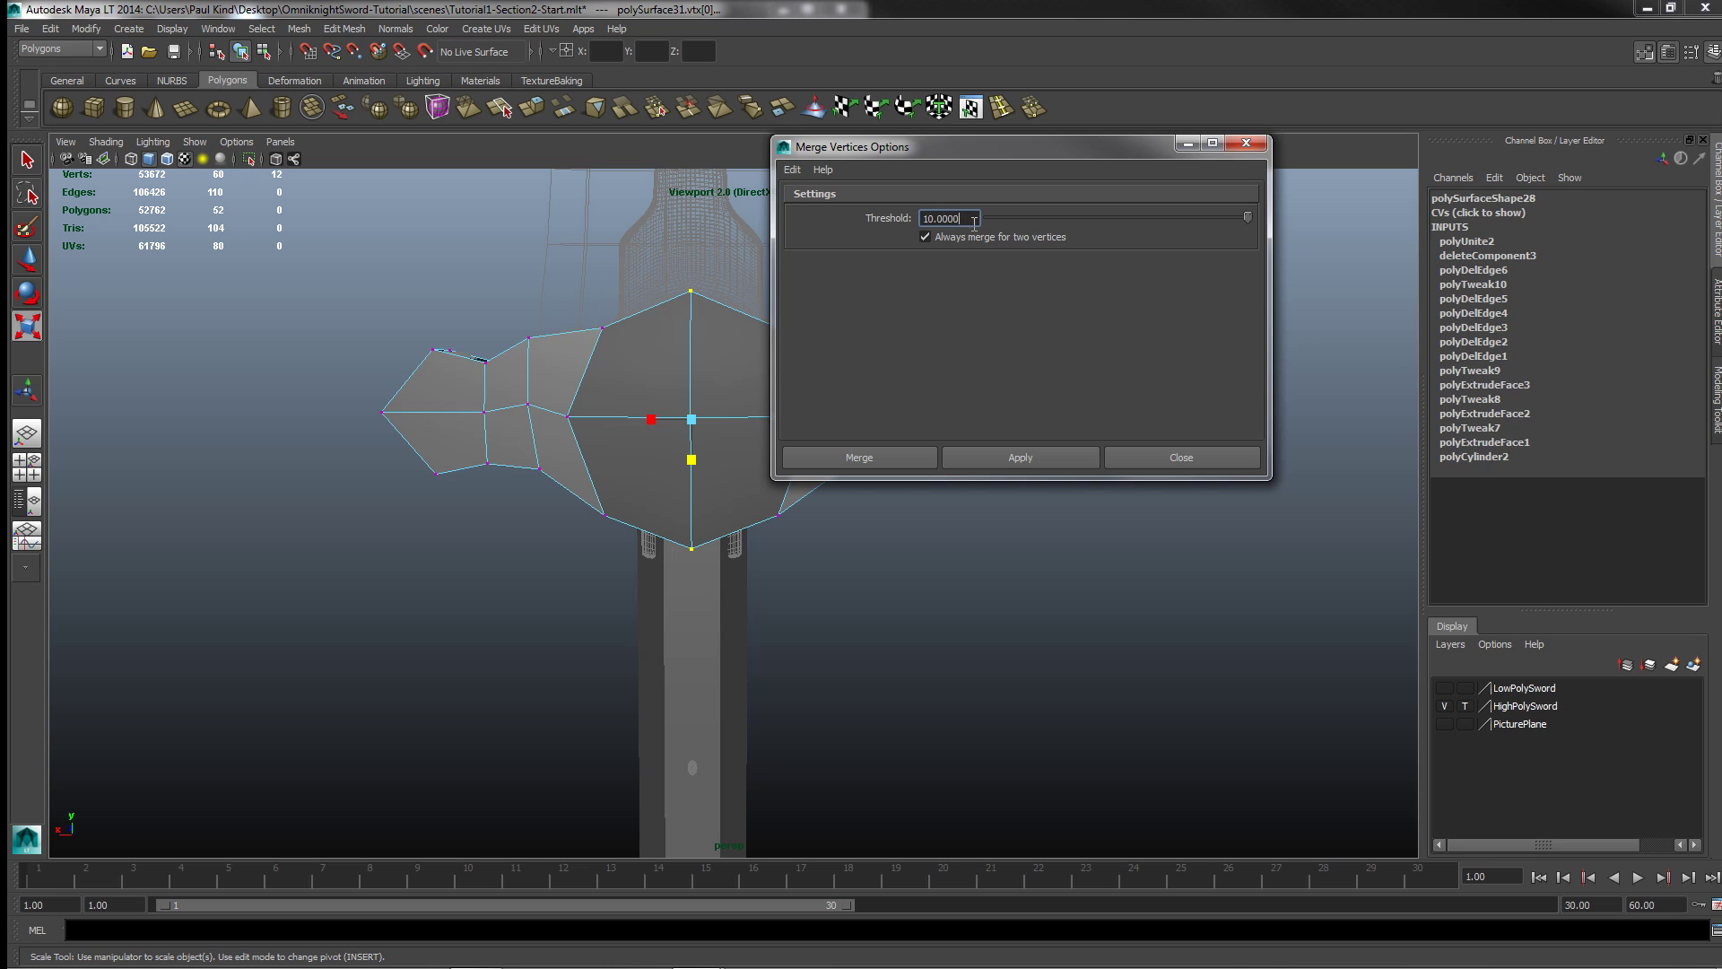
key(Return)
click(1053, 455)
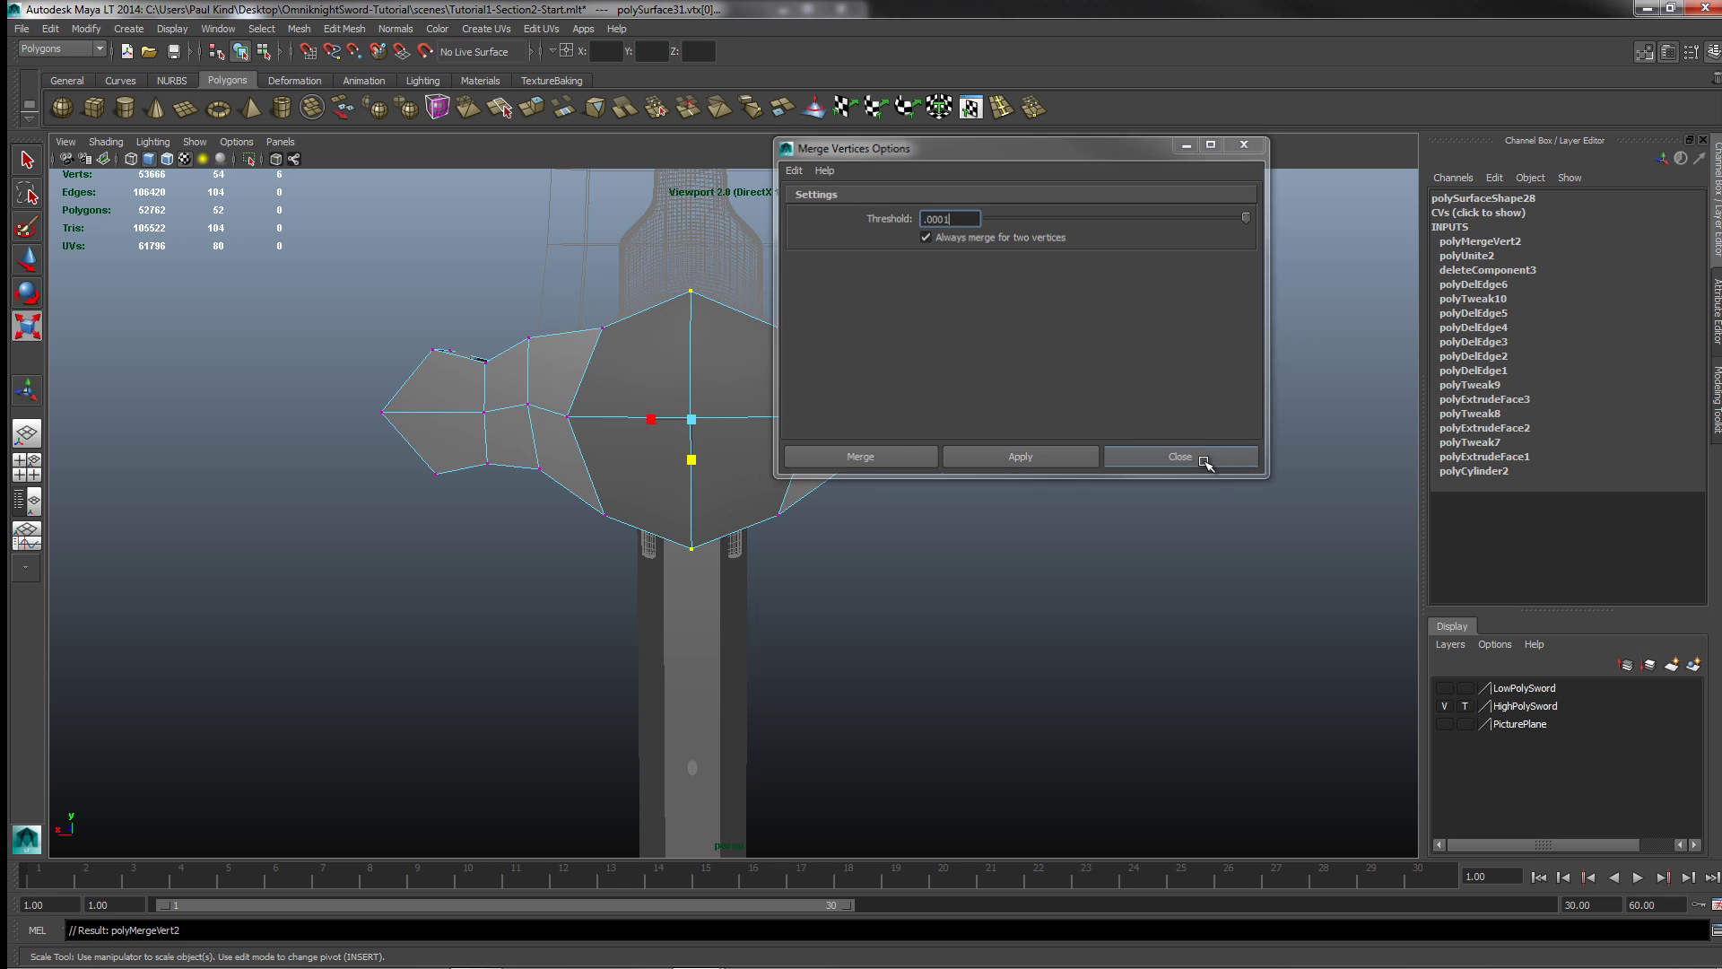
click(1111, 459)
click(986, 604)
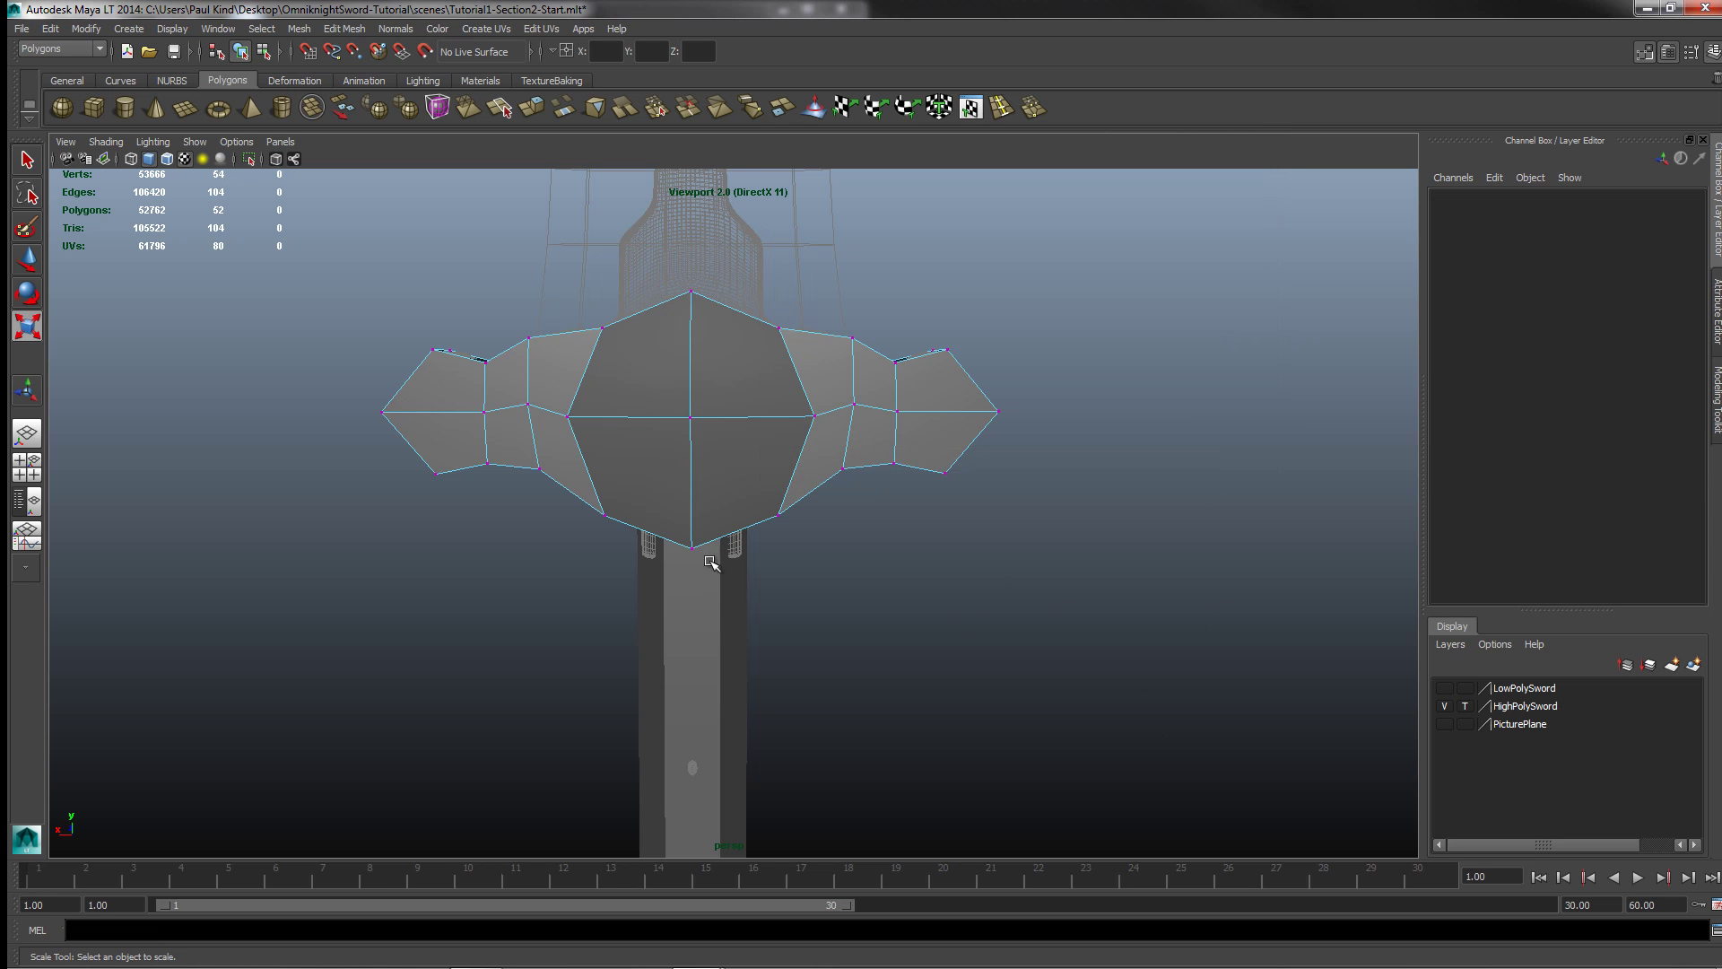
Step: Select the two centre faces on the blade side of the crossguard and extrude them upward along the high-poly reference
alt+drag(711, 562, 777, 430)
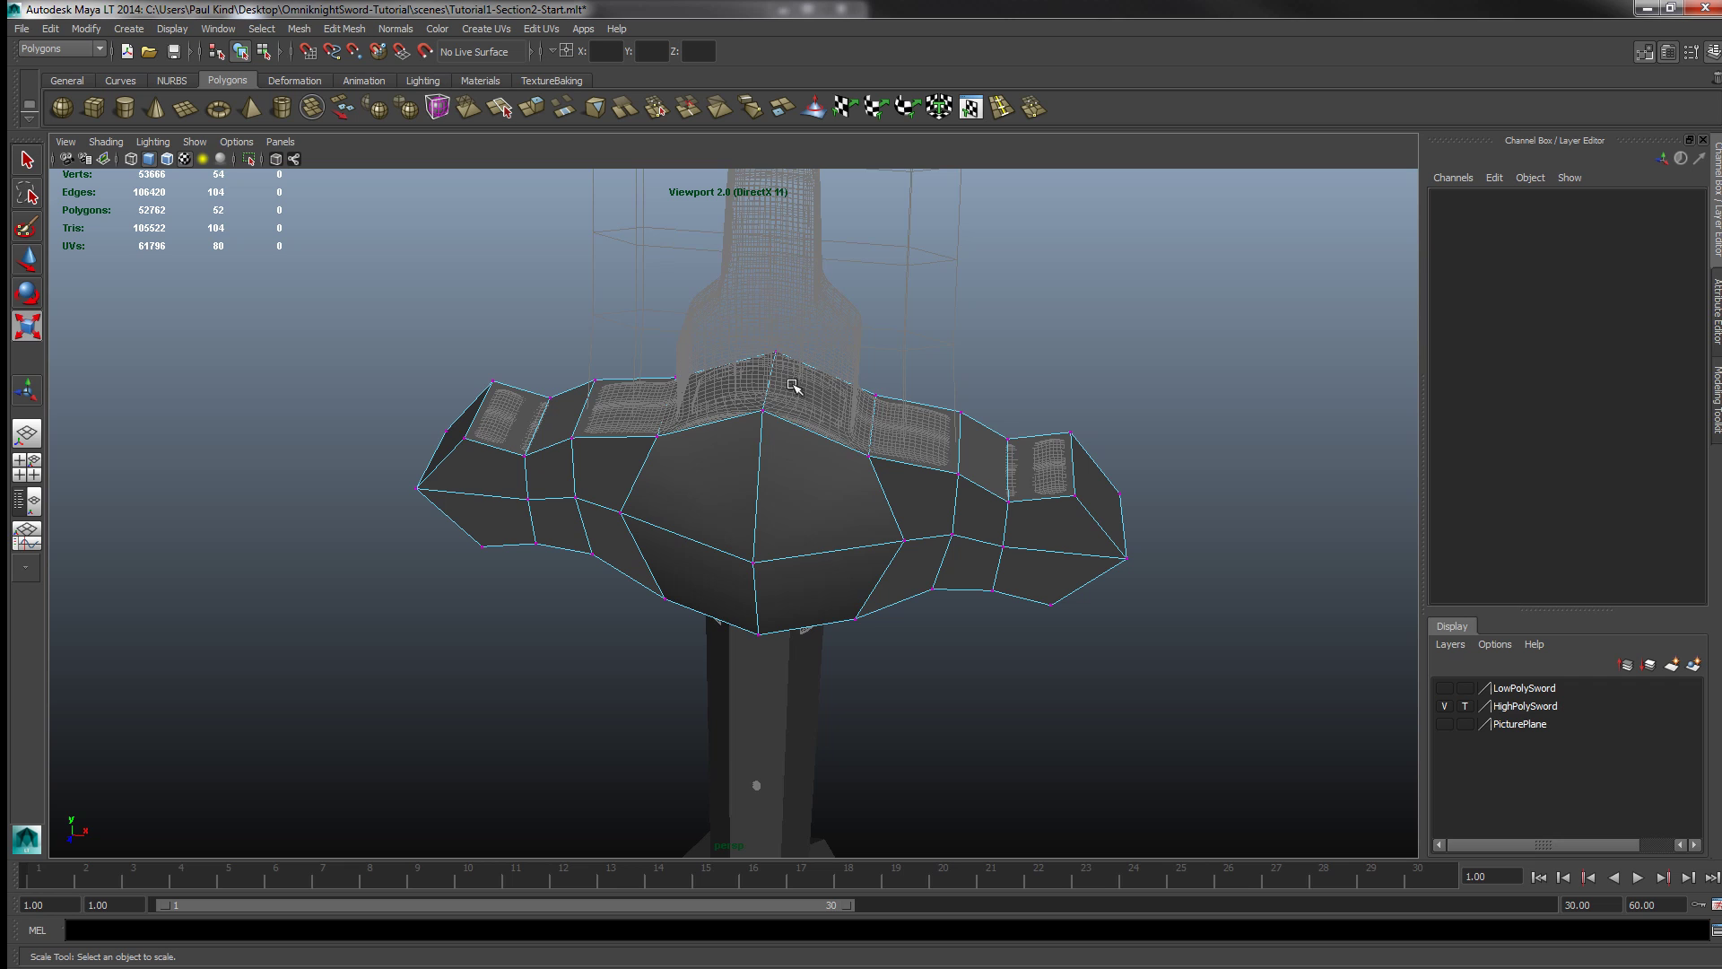
right_drag(793, 385, 794, 417)
click(796, 405)
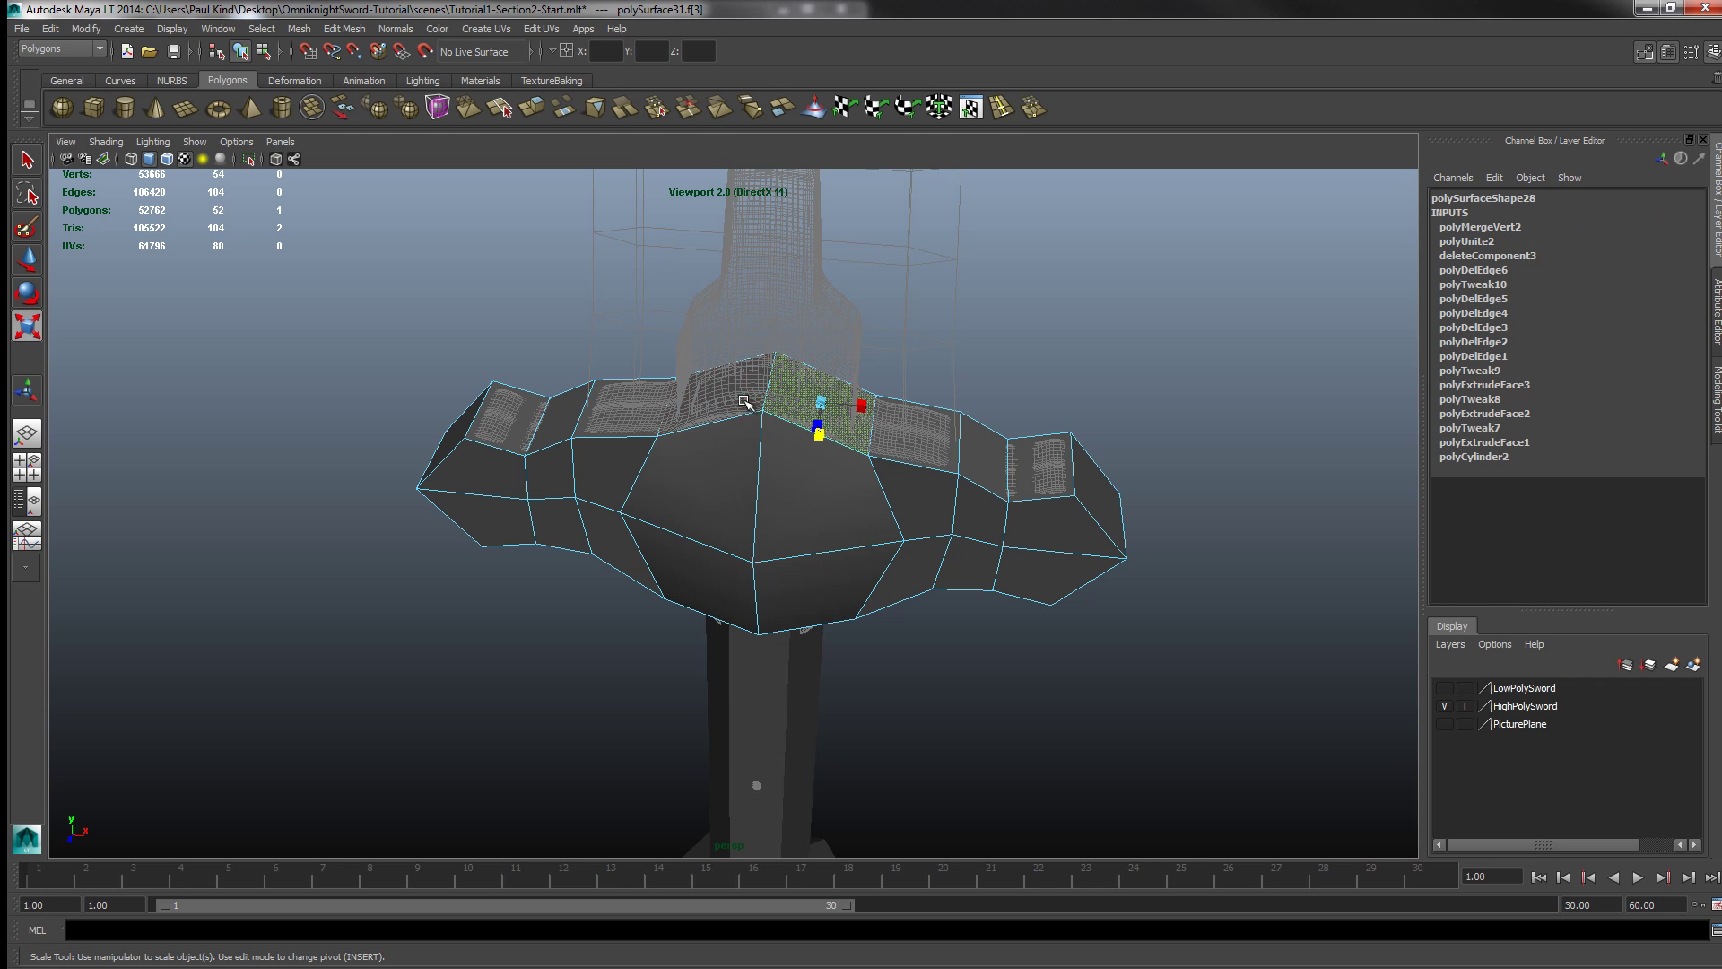
shift+click(731, 412)
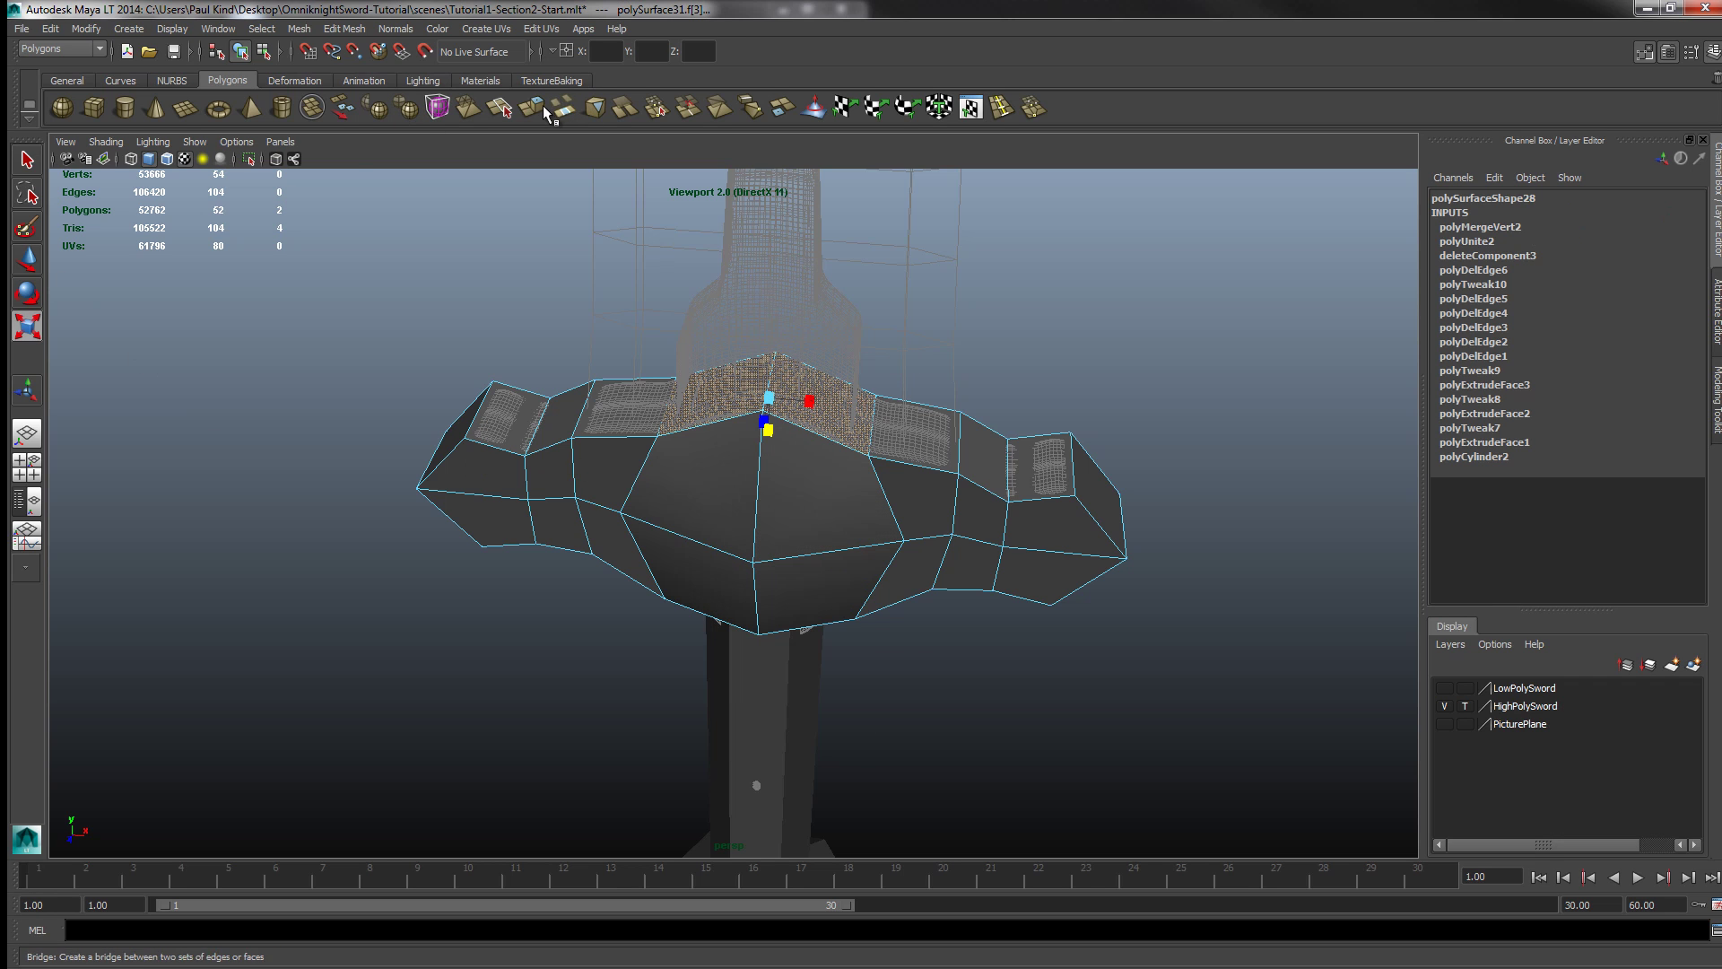
click(534, 107)
click(26, 259)
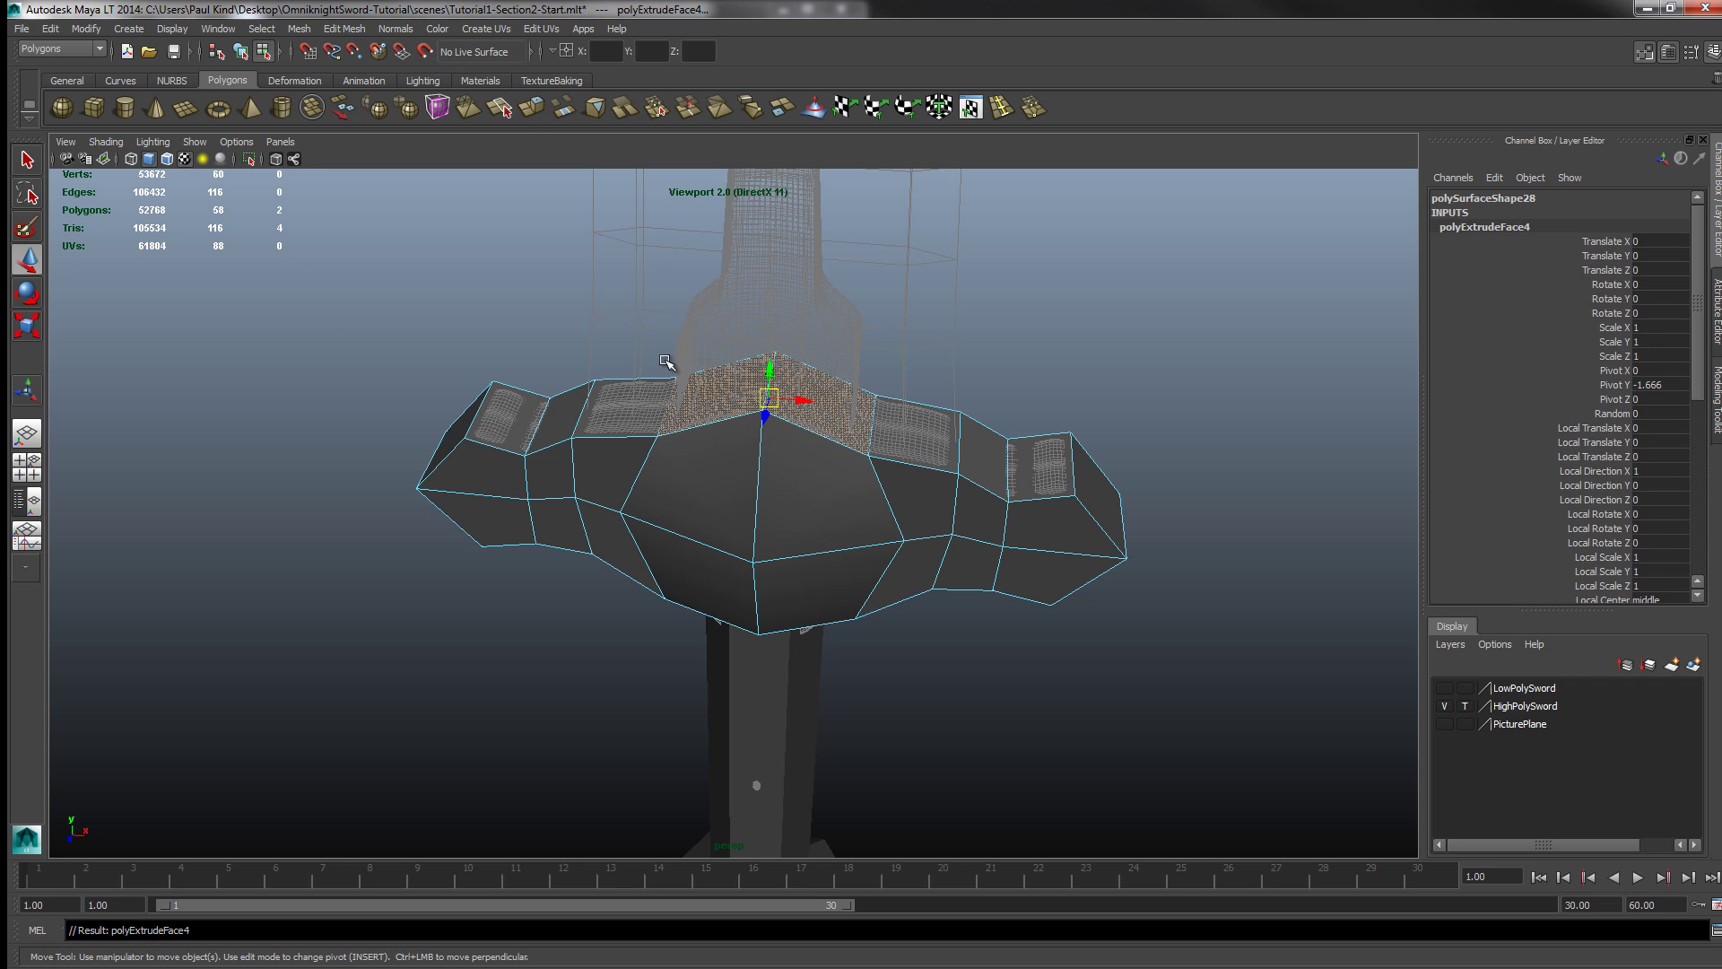
drag(769, 363, 619, 288)
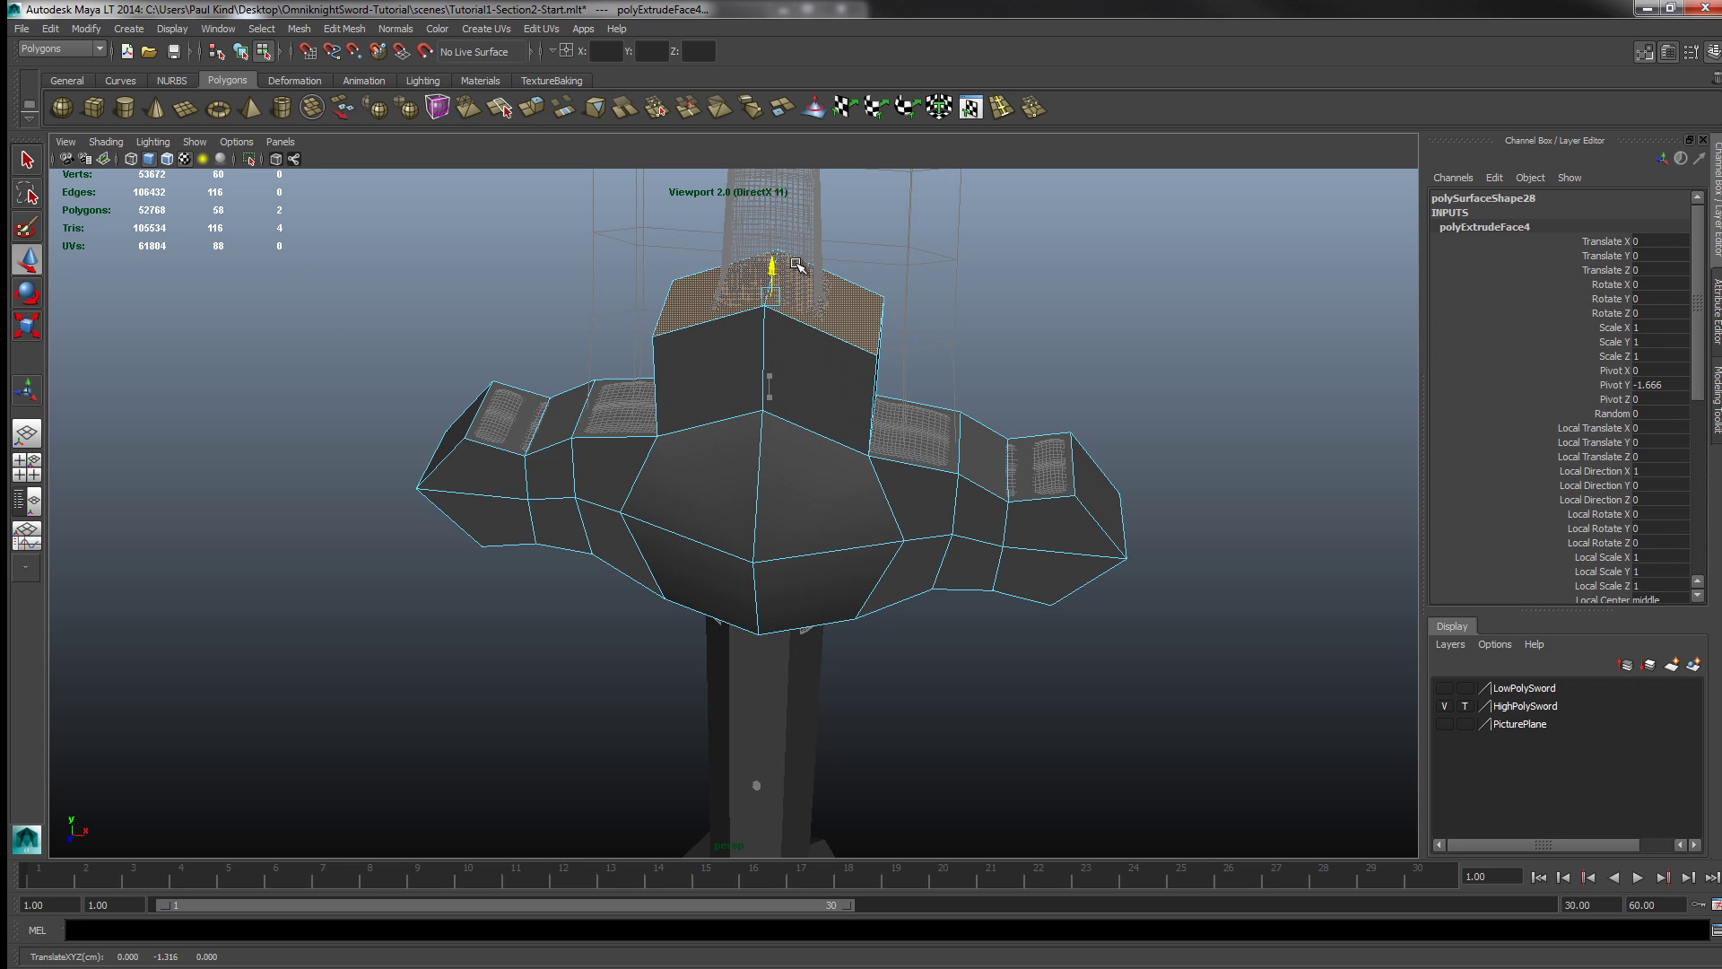
Step: Scale the extruded faces to flatten and narrow them, and lower them to the shoulder of the high-poly reference
click(27, 325)
drag(773, 340, 455, 326)
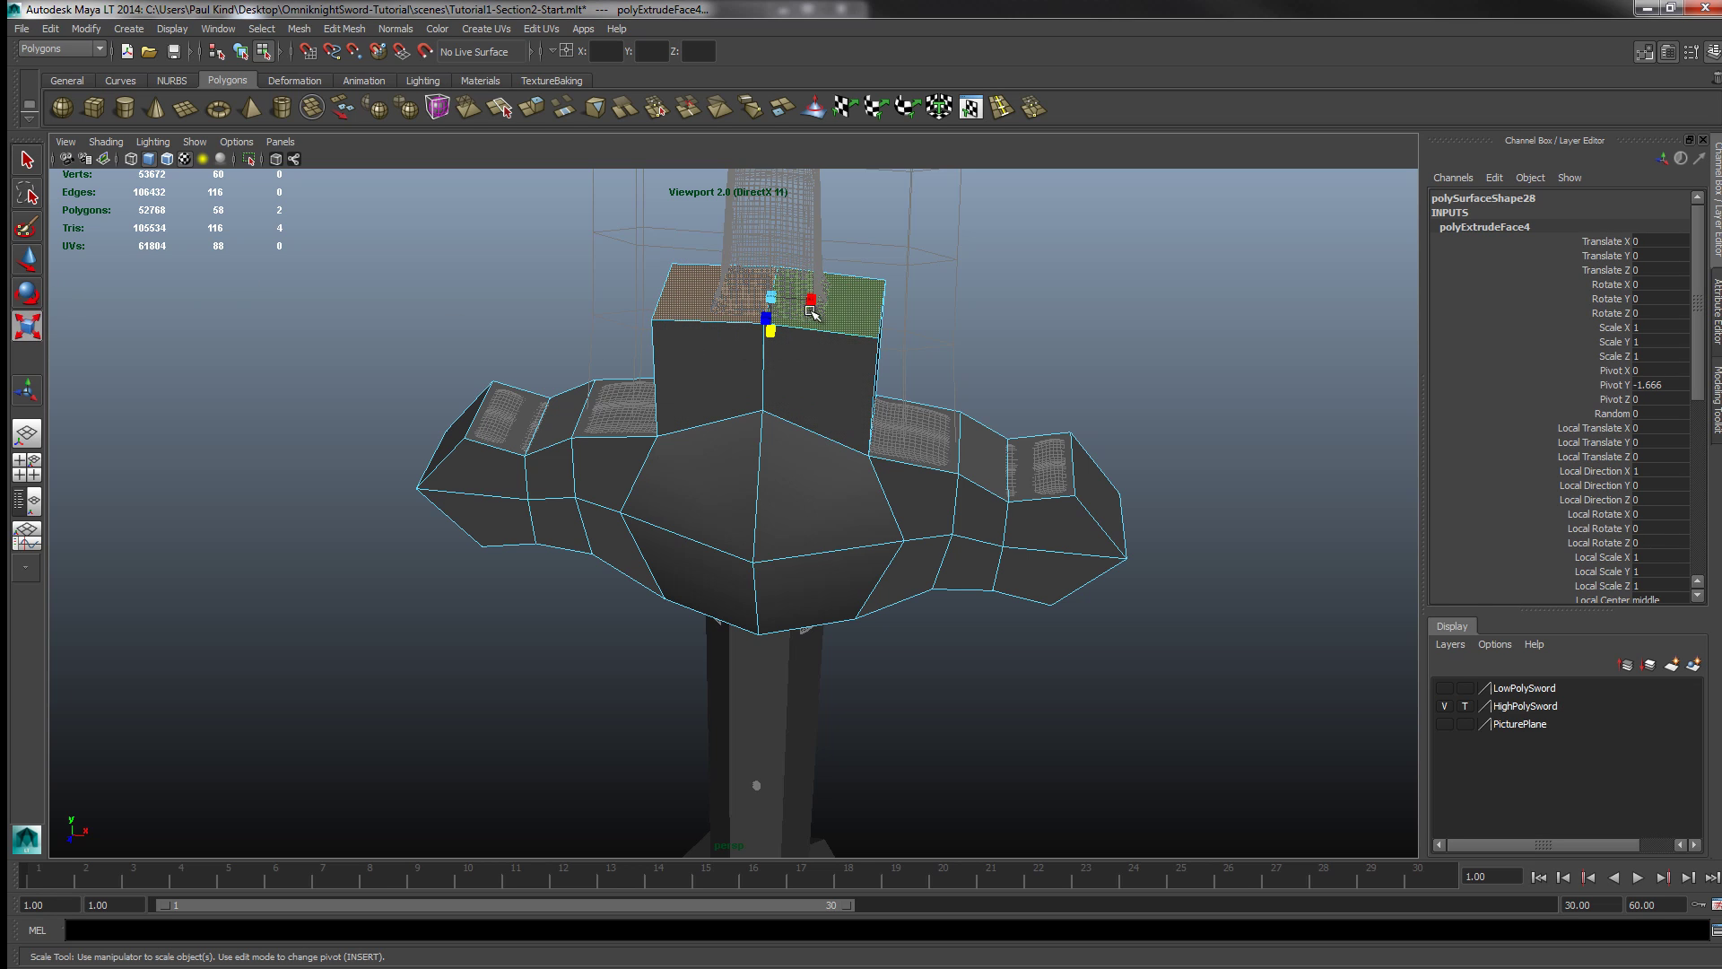
mouse_move(811, 300)
mouse_down()
mouse_move(776, 283)
mouse_move(790, 329)
mouse_move(793, 302)
mouse_up()
click(28, 259)
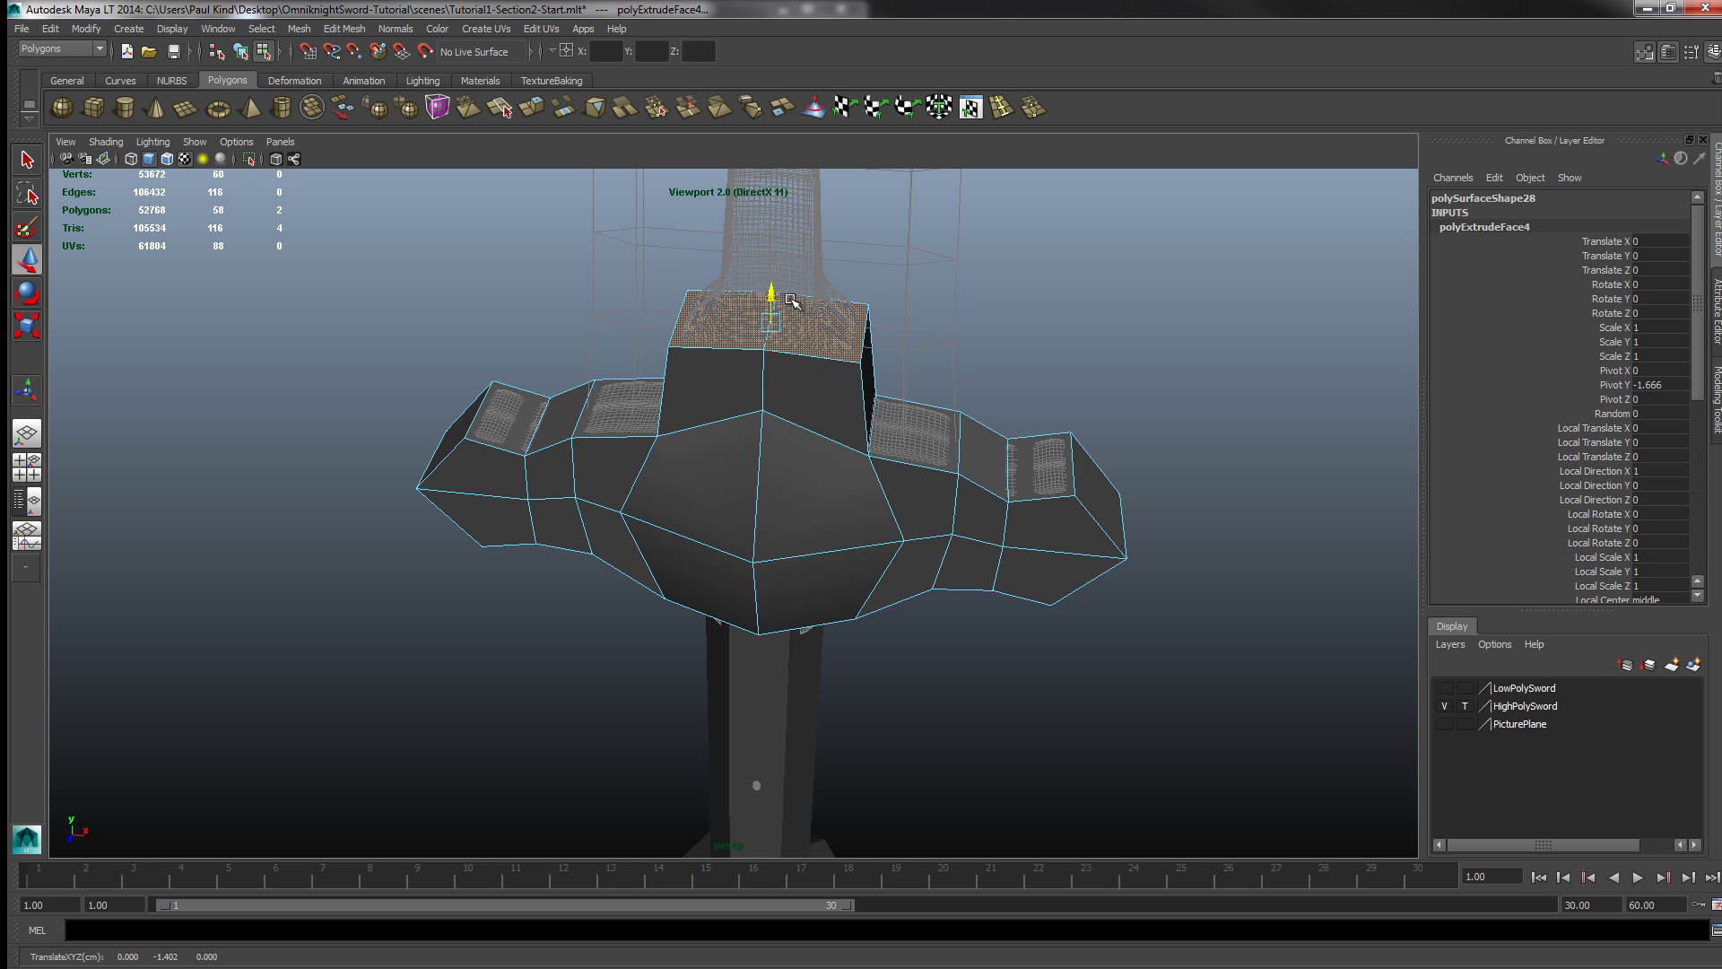
click(28, 326)
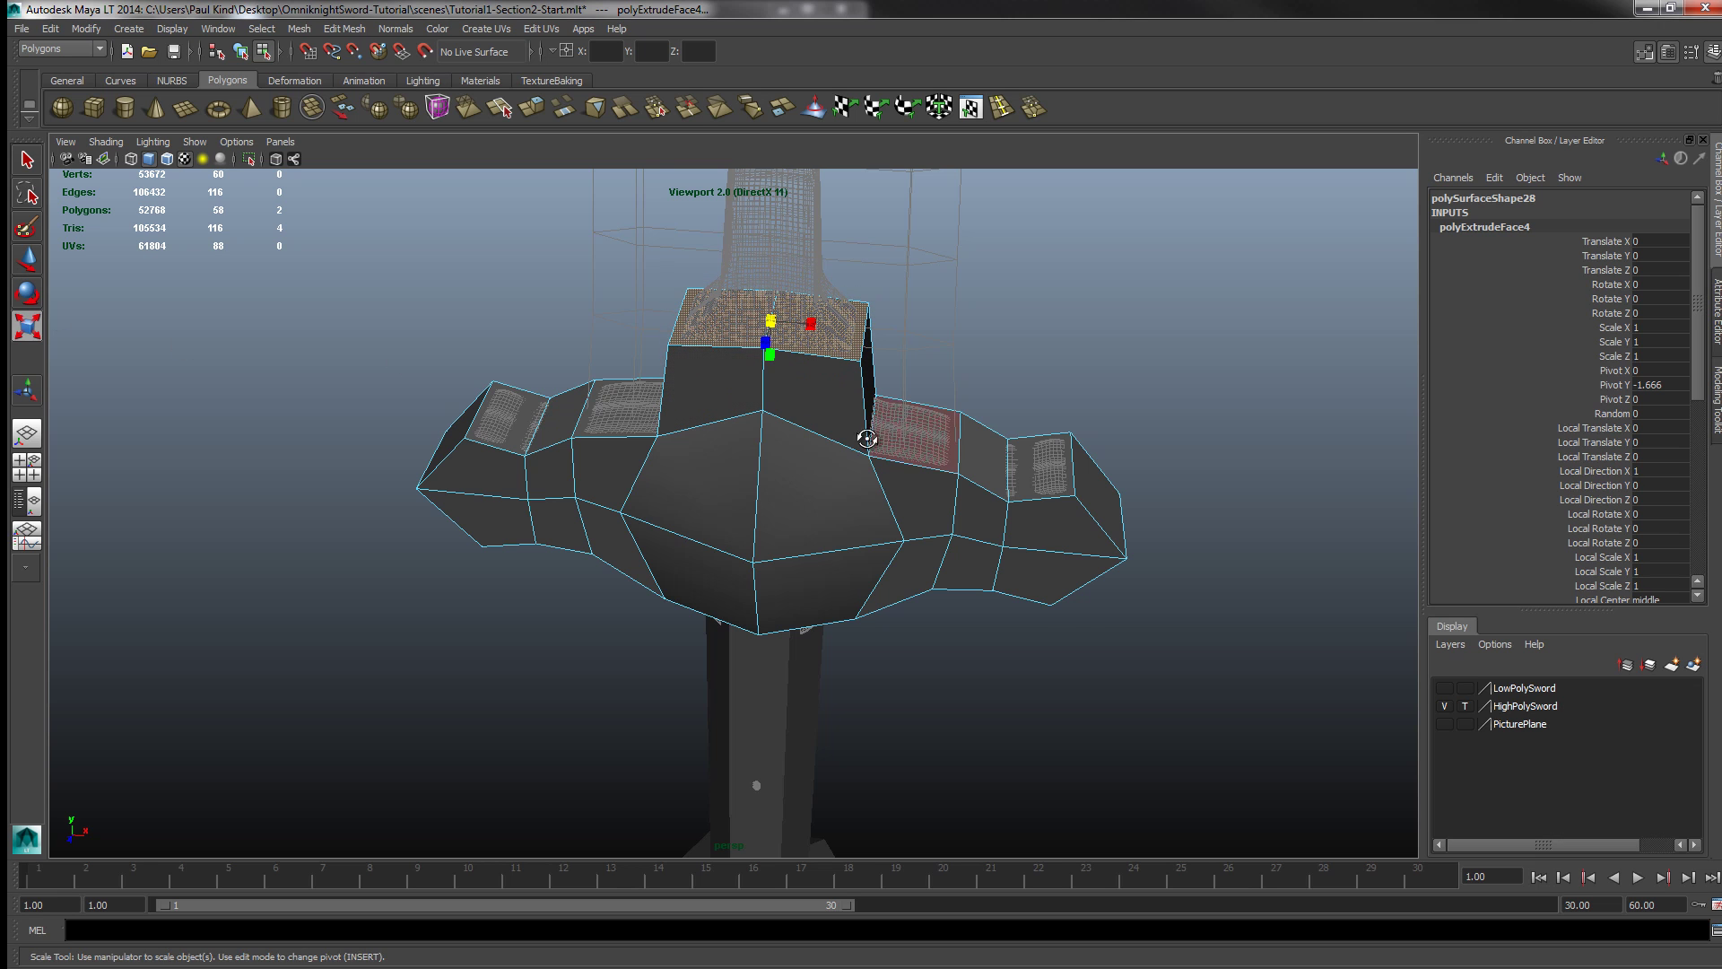
Step: Extrude the two end faces a second time, raise them slightly and narrow them into a tapered shoulder
alt+drag(864, 434, 669, 374)
alt+drag(757, 481, 718, 502)
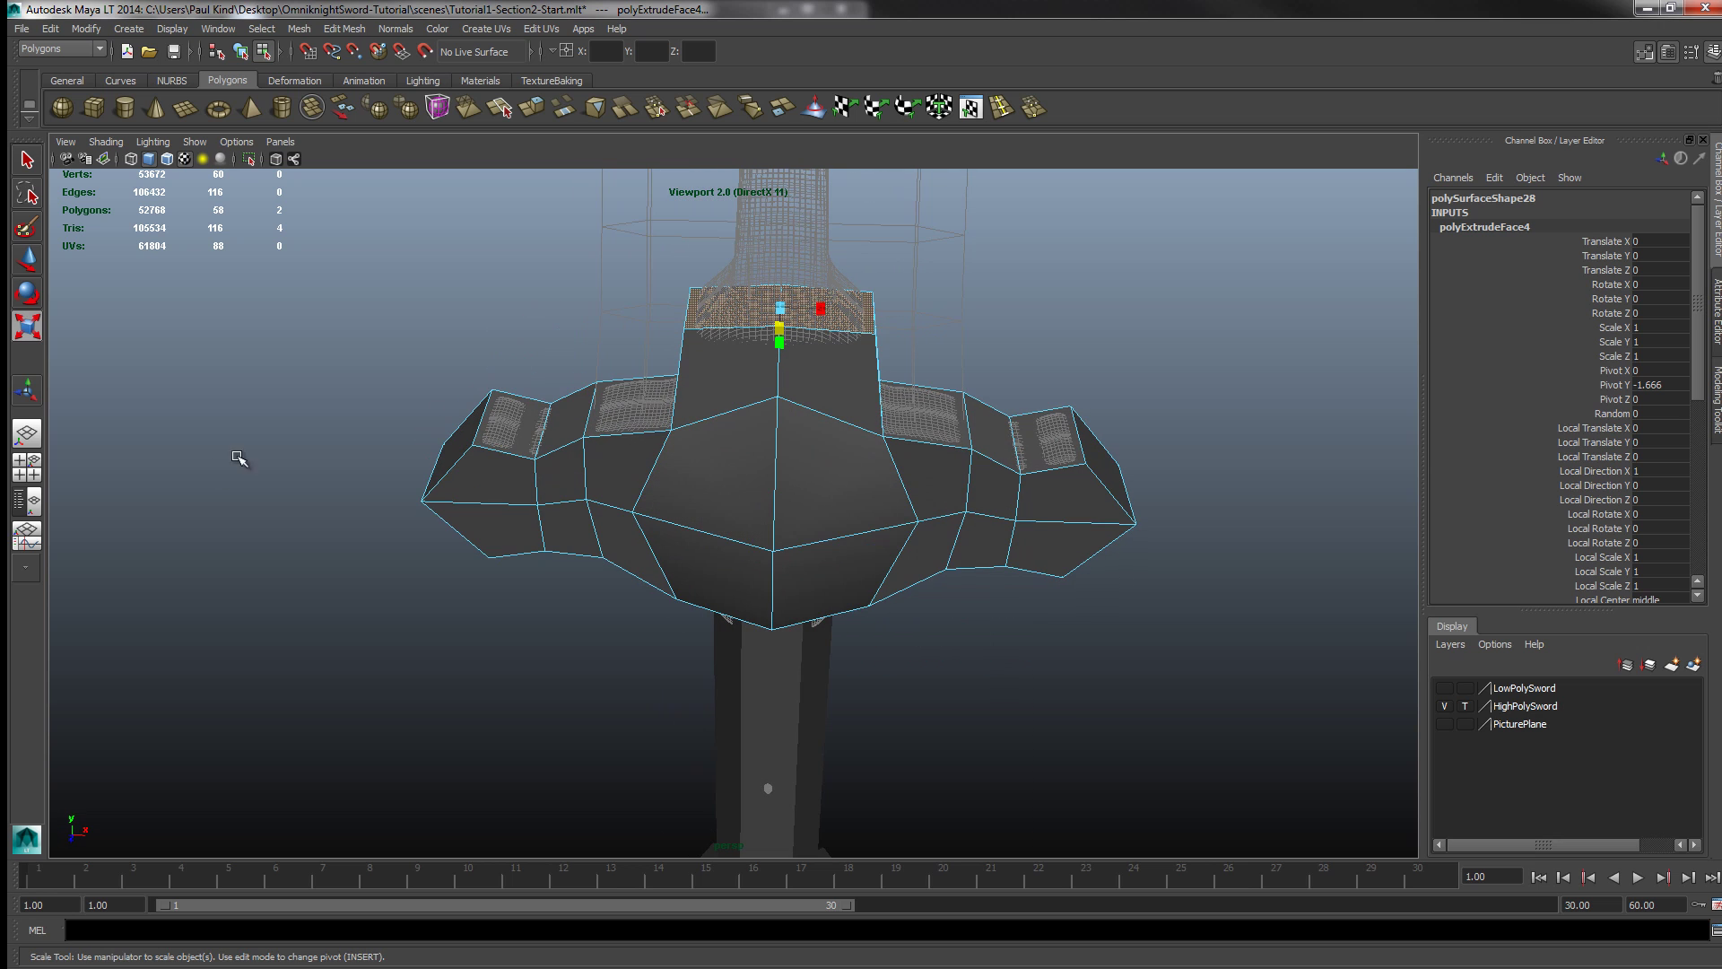
click(551, 117)
click(27, 260)
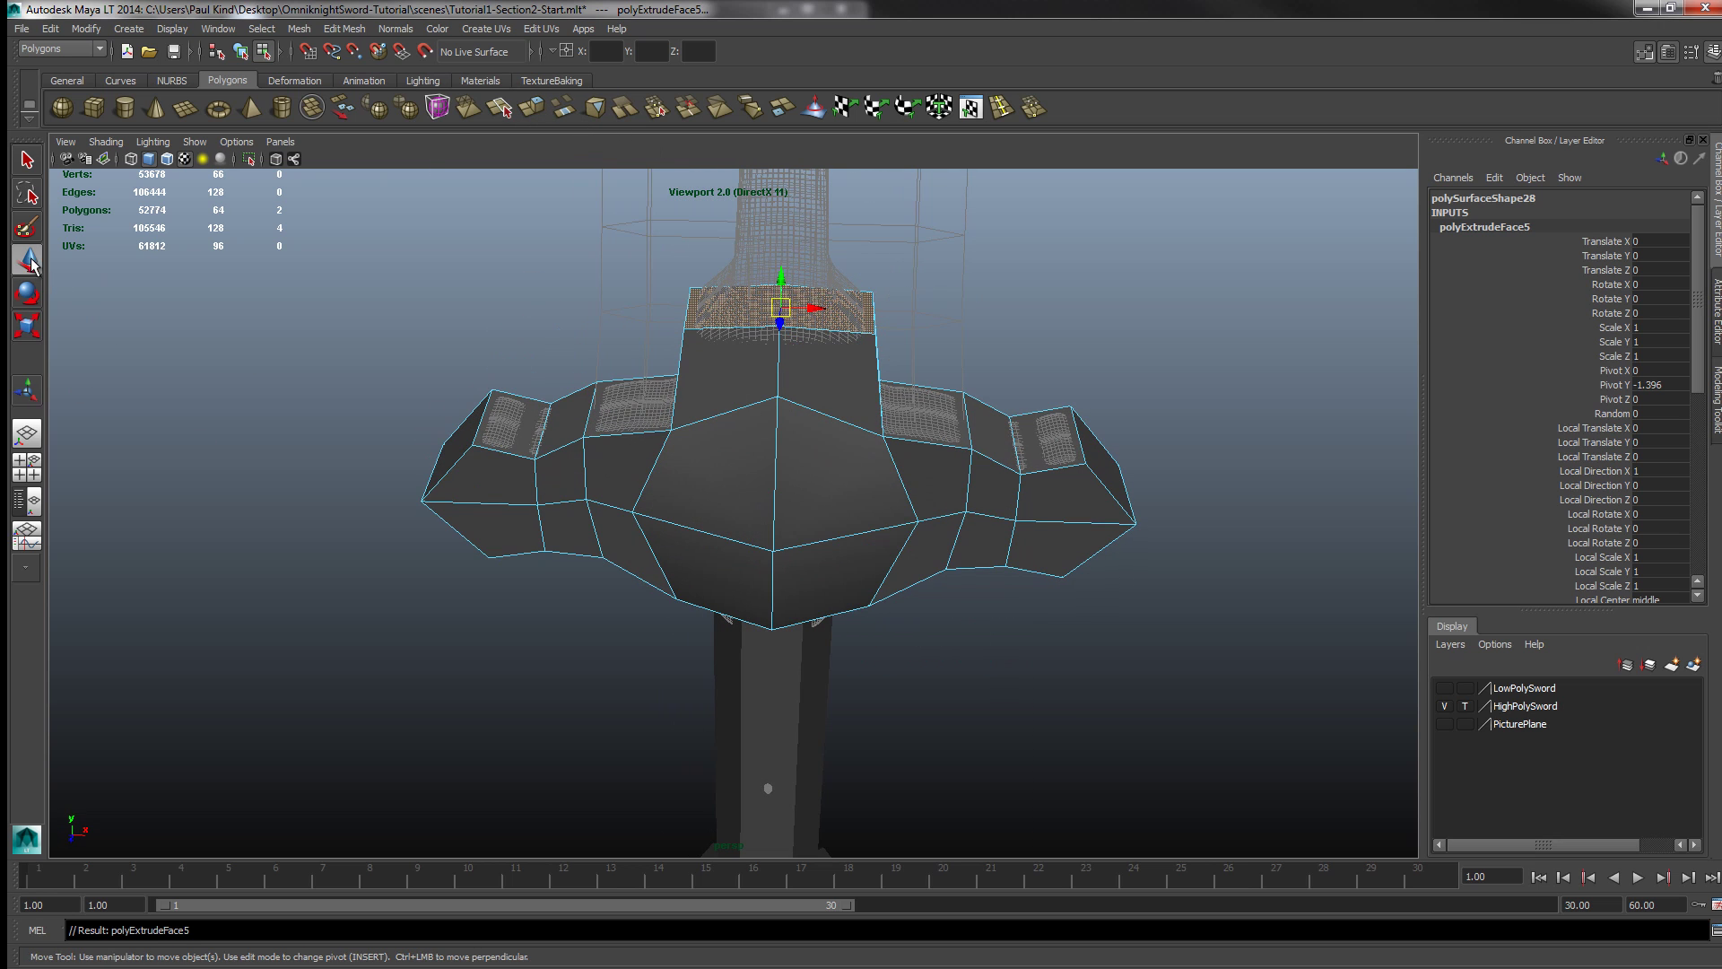
mouse_move(785, 279)
mouse_down()
mouse_move(783, 224)
mouse_move(819, 267)
mouse_move(805, 270)
mouse_up()
click(36, 326)
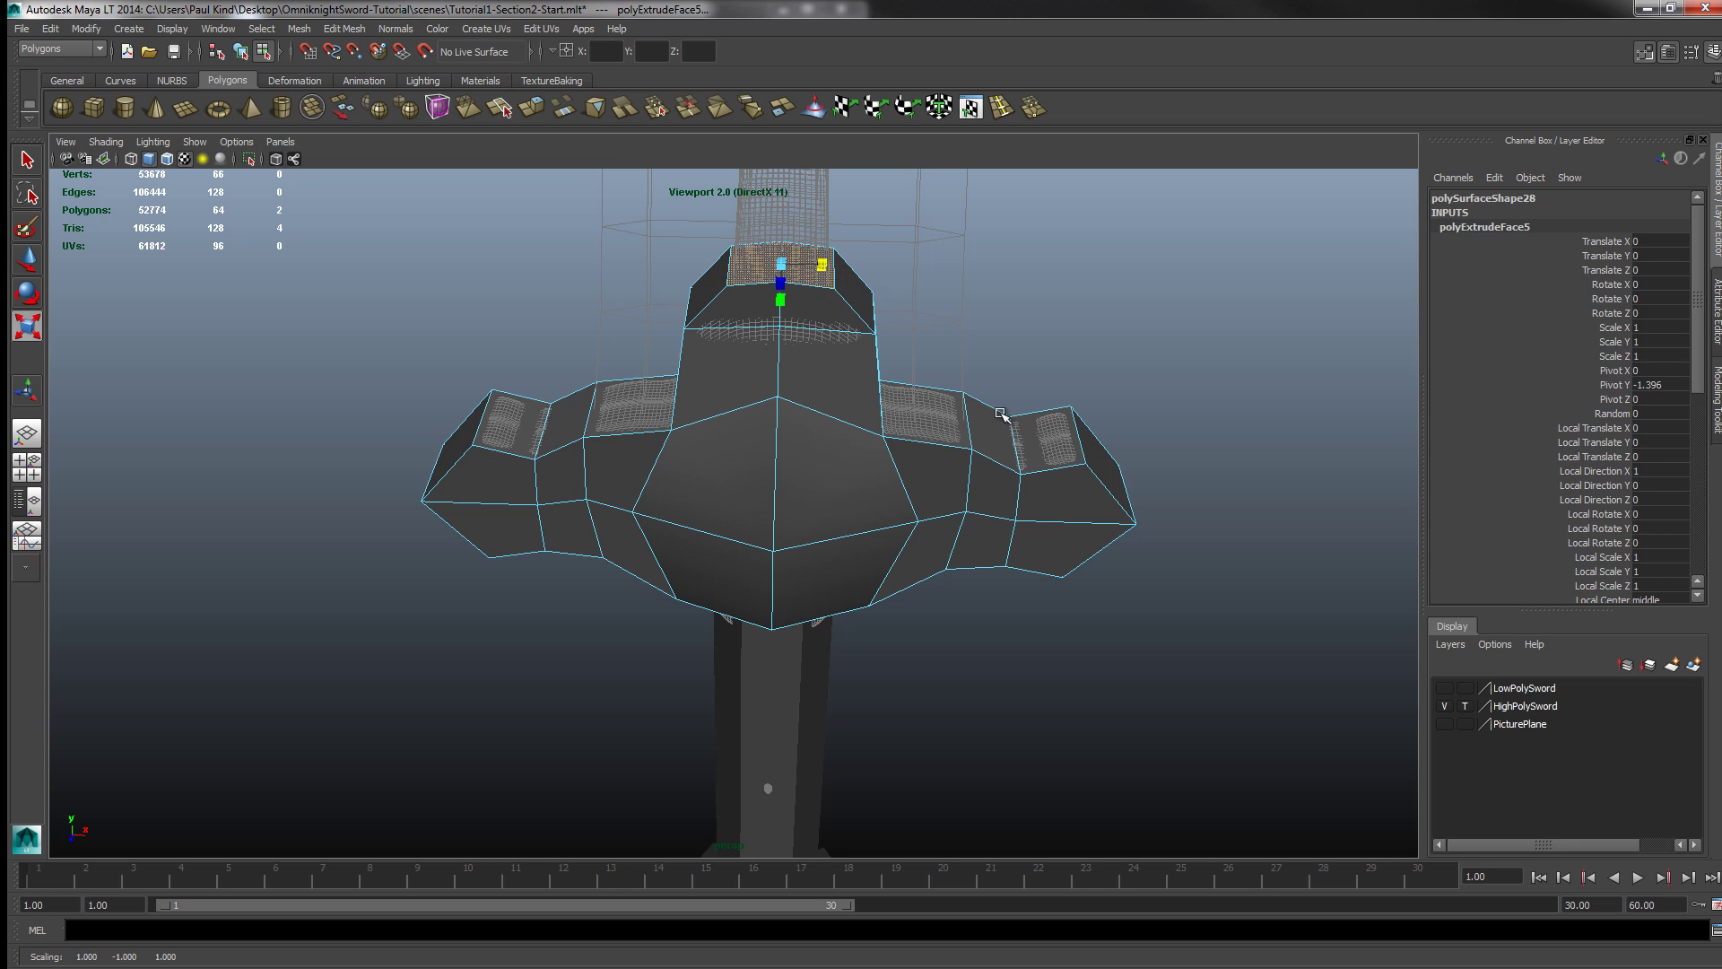
Step: Extrude the end faces once more up to the tip of the reference's prong, taper them and clear the selection
alt+drag(1004, 417, 906, 538)
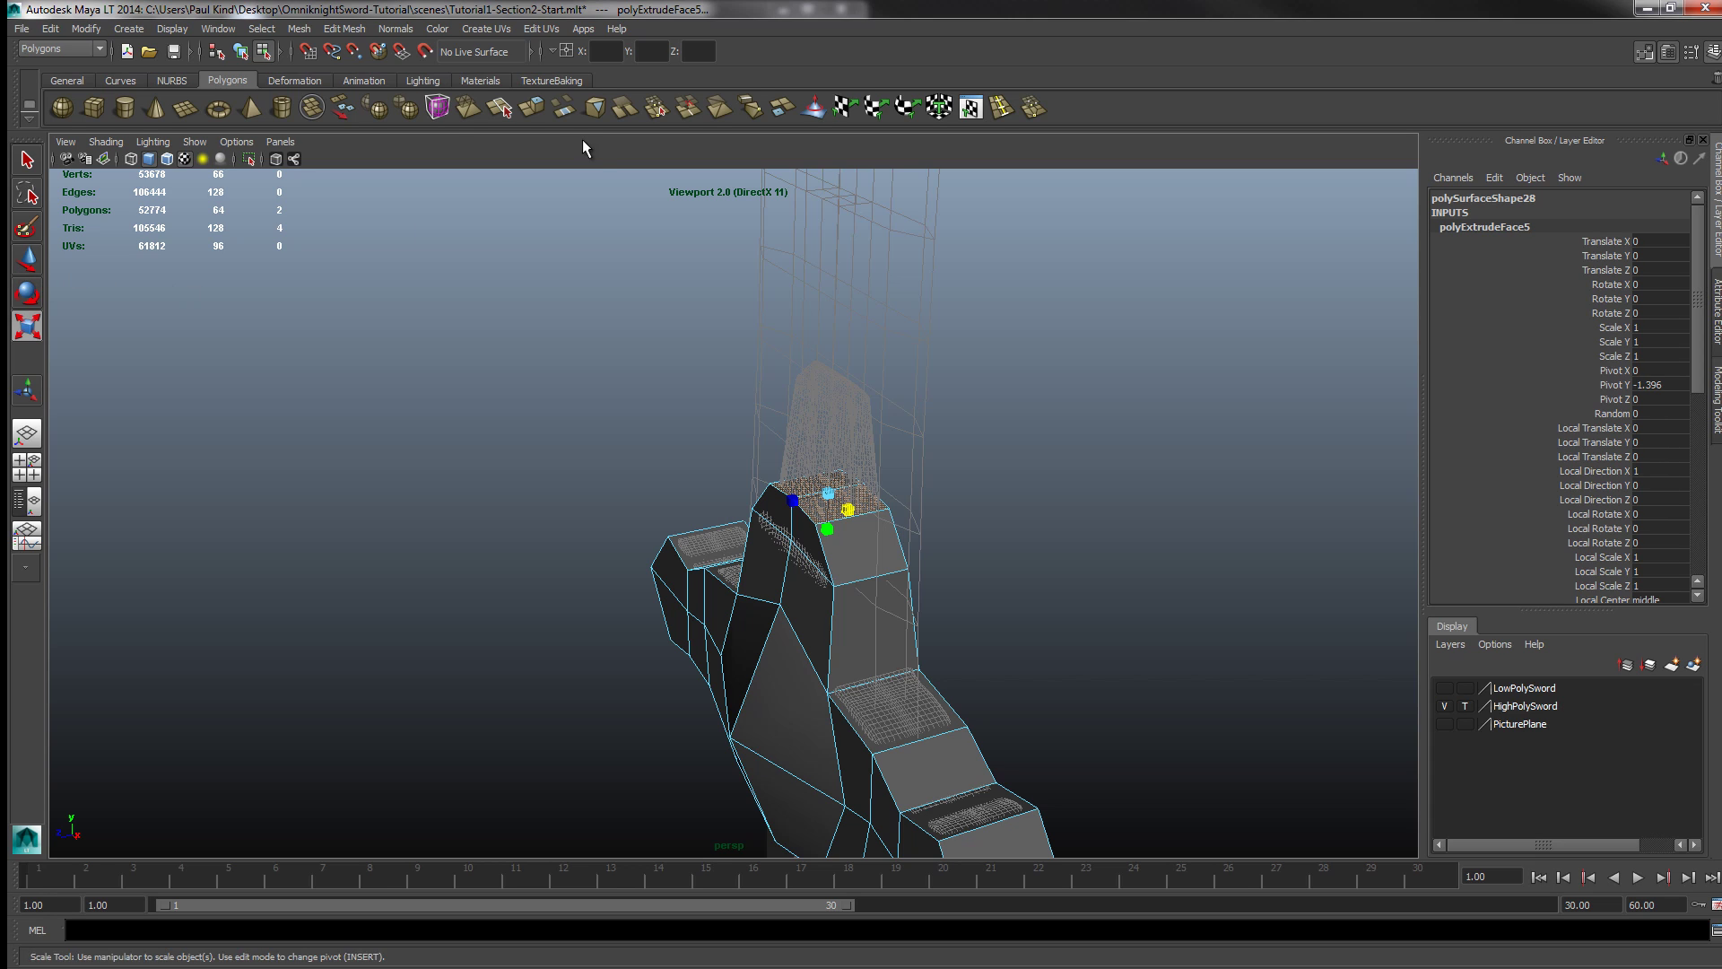
click(532, 107)
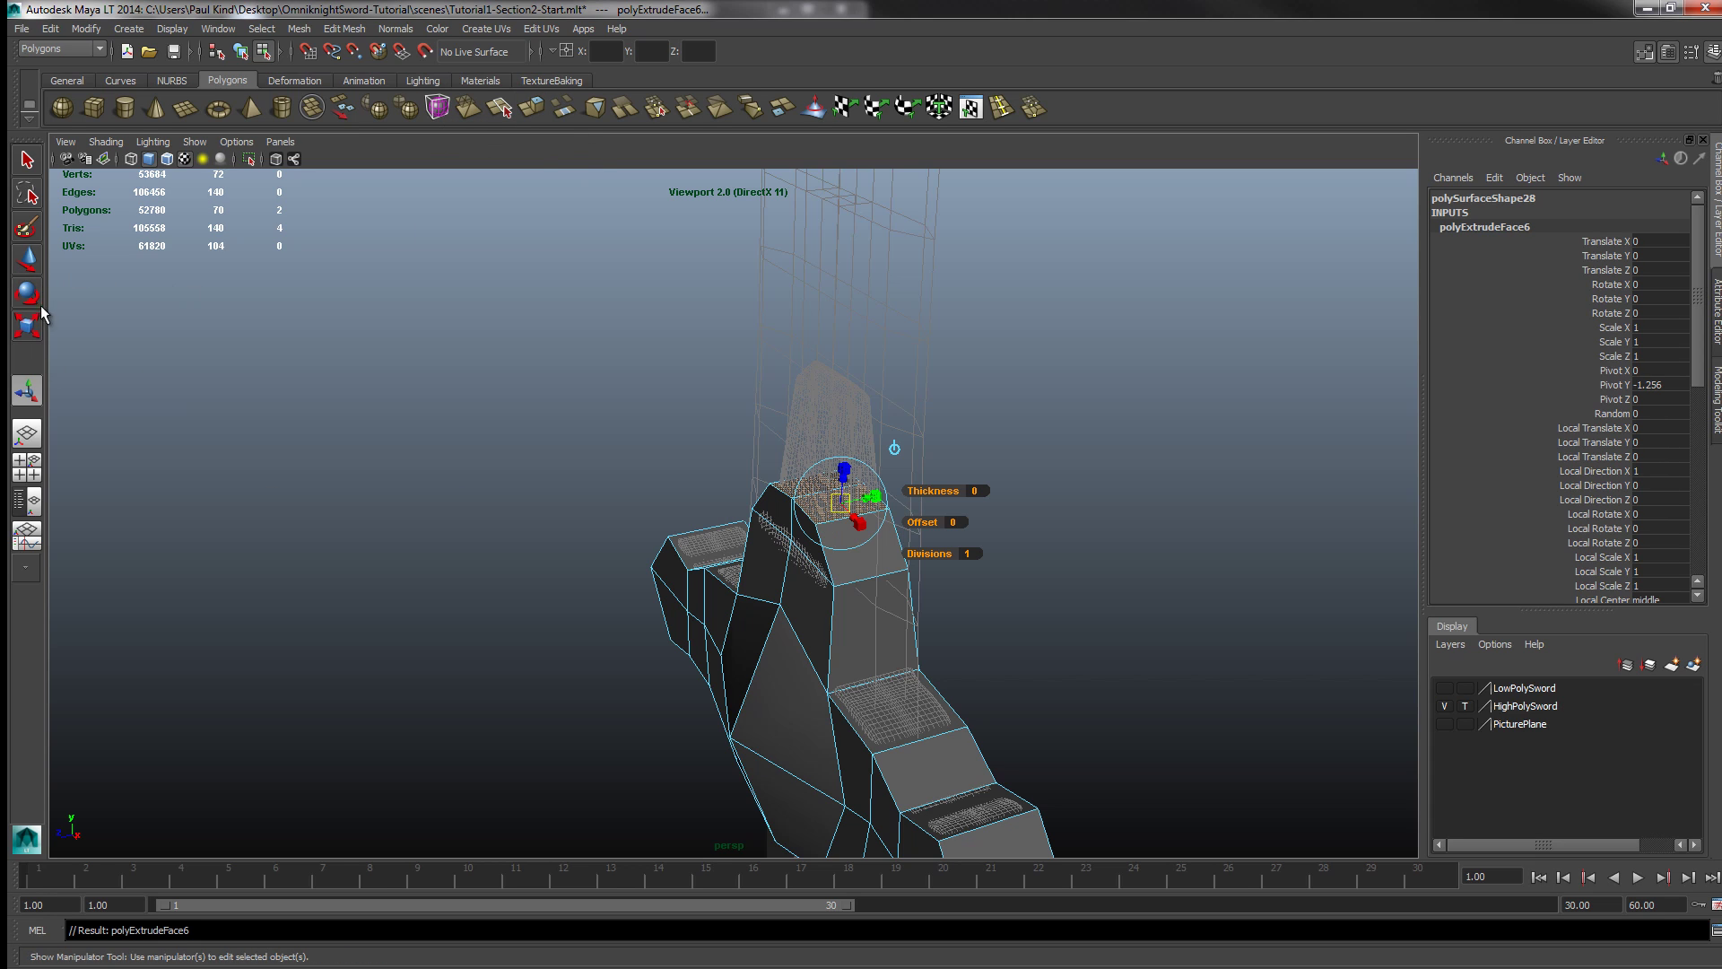
click(27, 262)
drag(832, 458, 816, 373)
key(r)
click(801, 373)
click(549, 498)
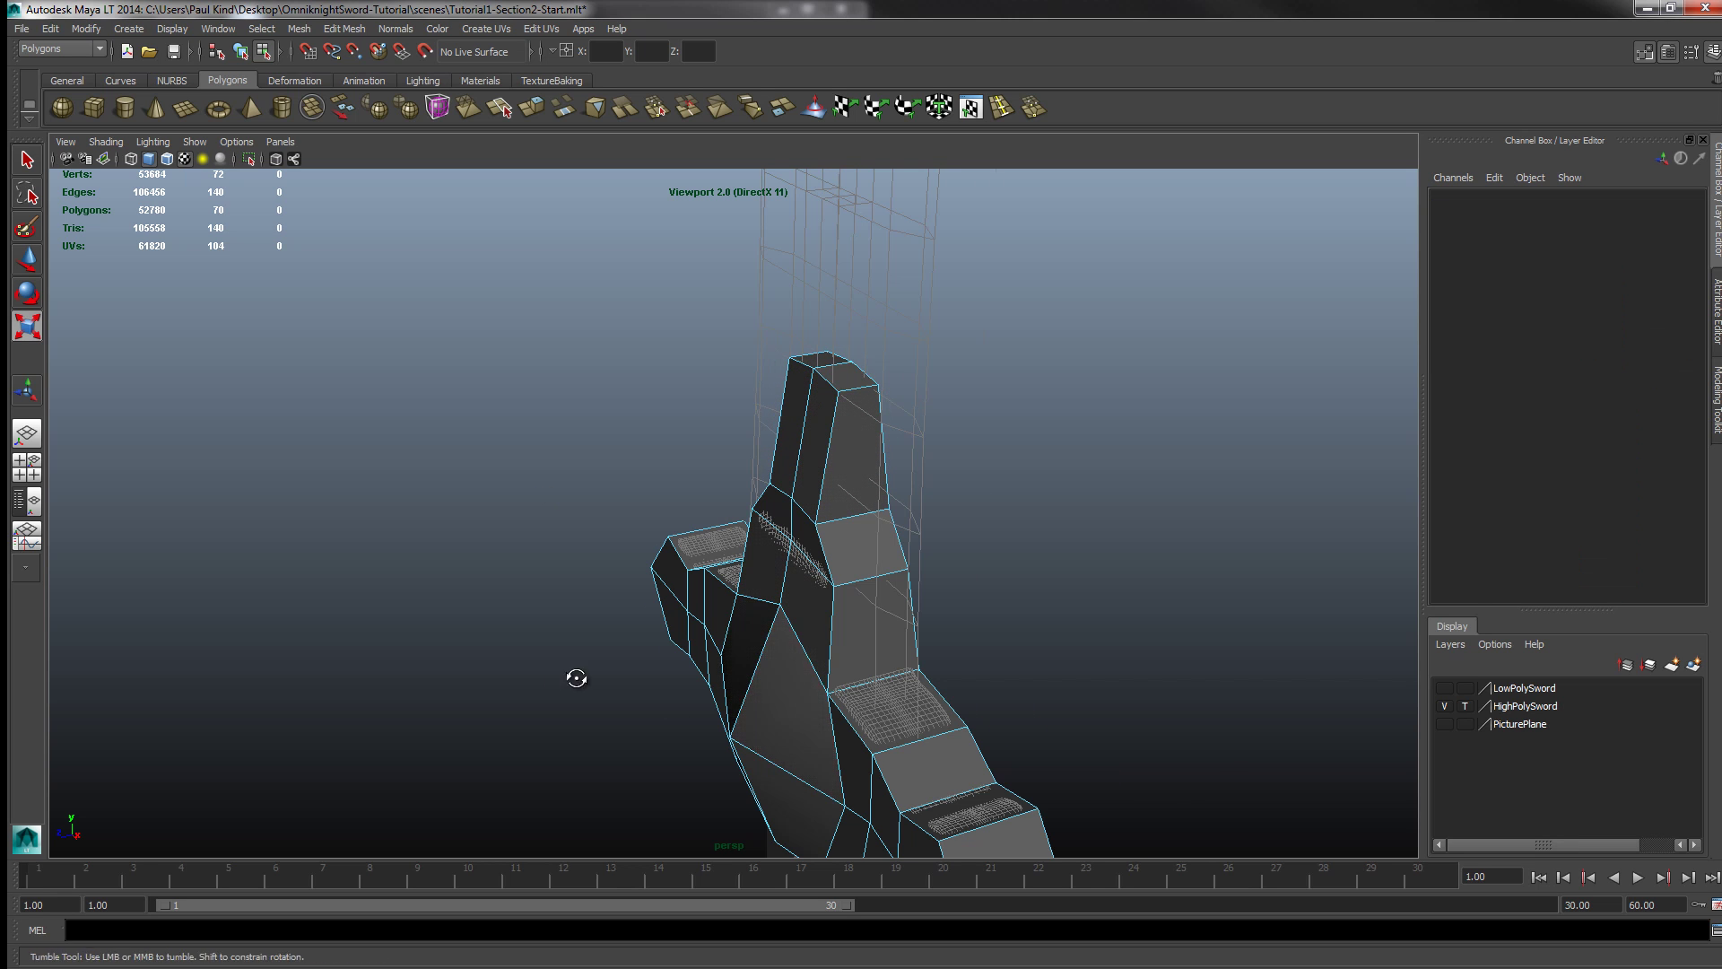
Step: Select the low-poly handle and crossguard together and add them to the LowPolySword layer
alt+drag(573, 680, 741, 628)
alt+right_drag(740, 627, 664, 529)
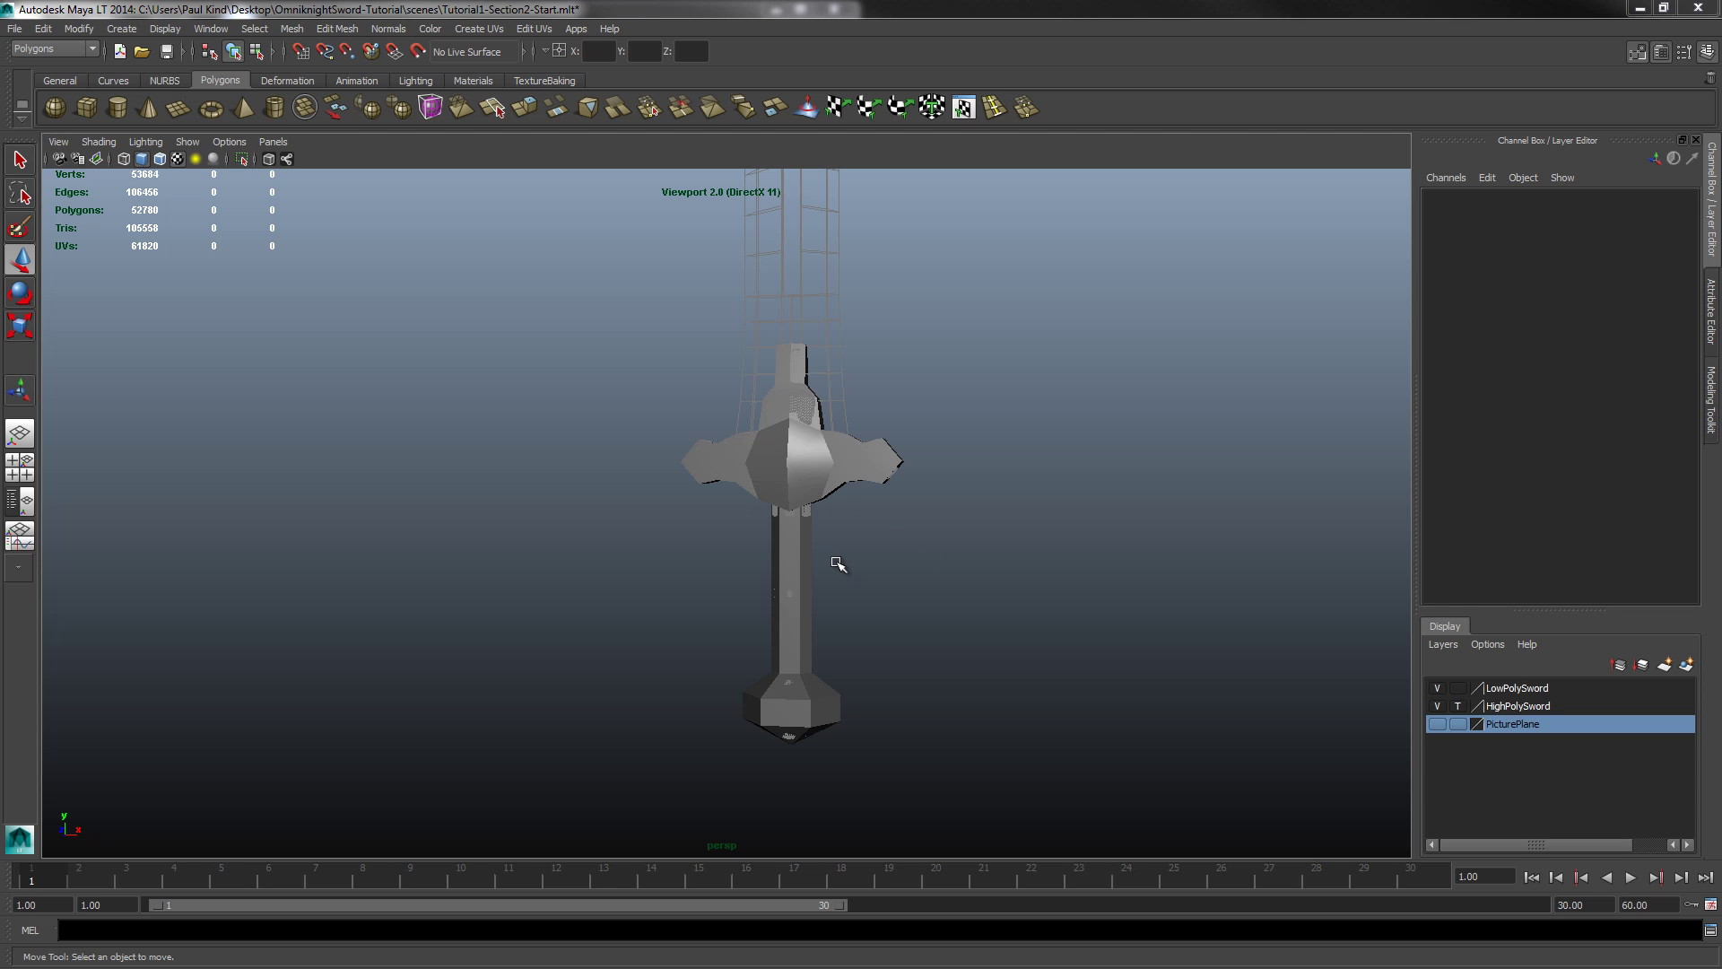
click(789, 550)
click(795, 485)
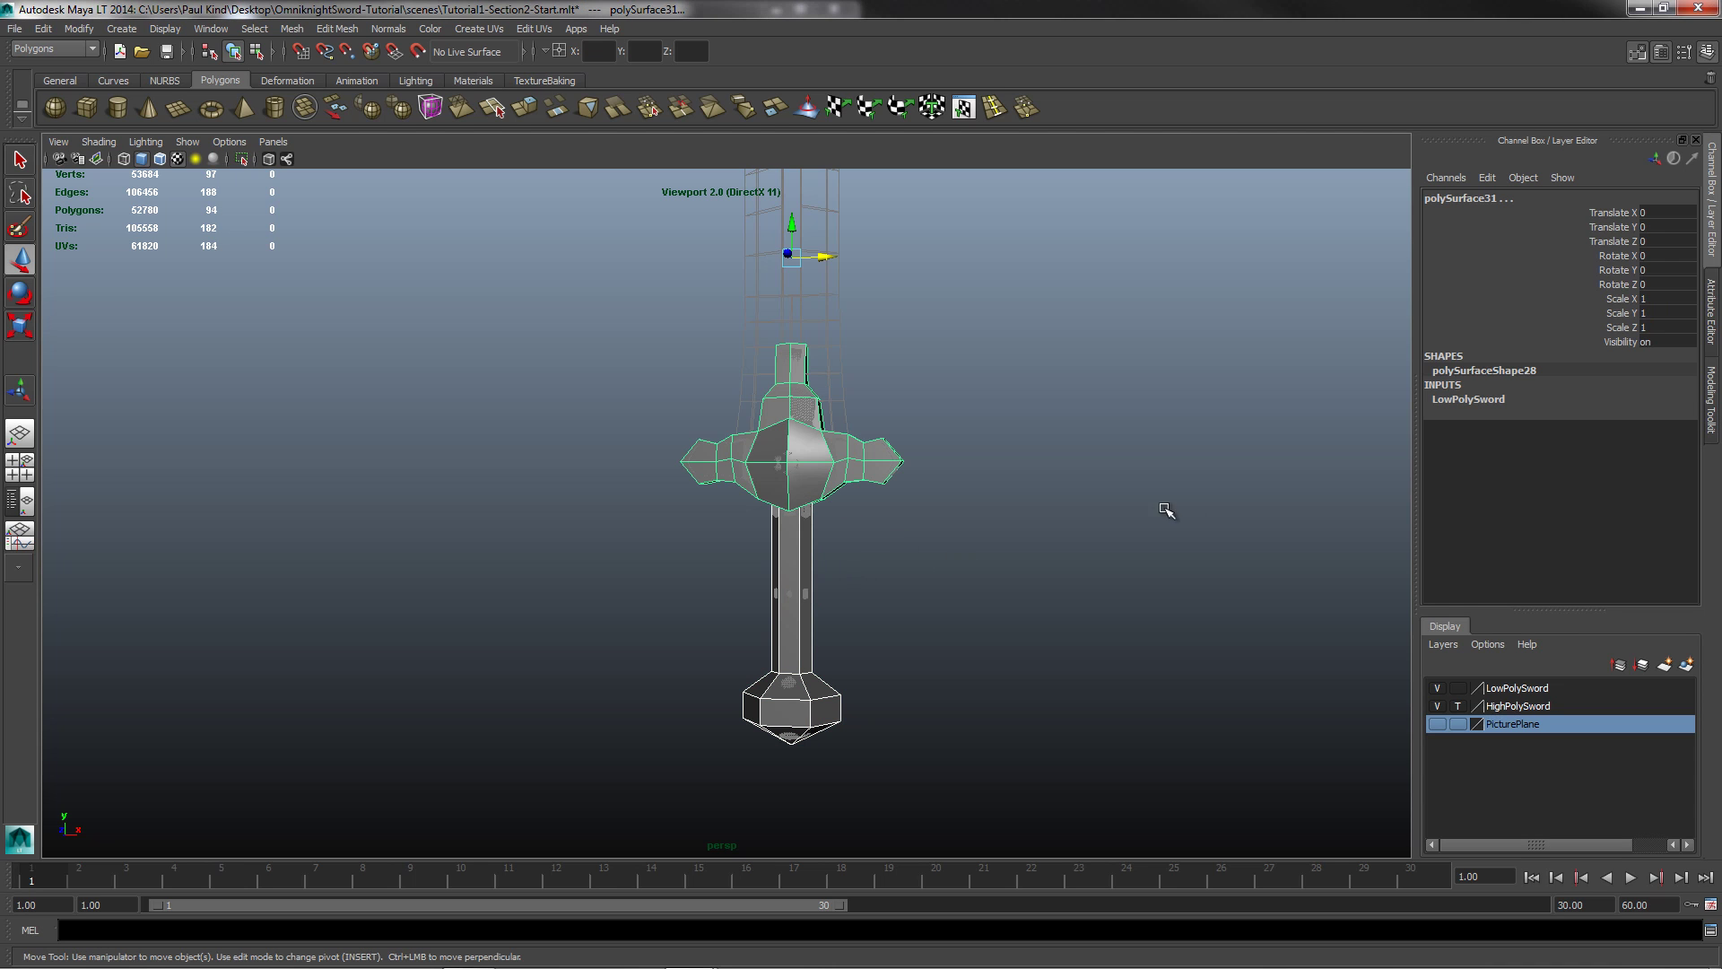
alt+drag(995, 535, 879, 565)
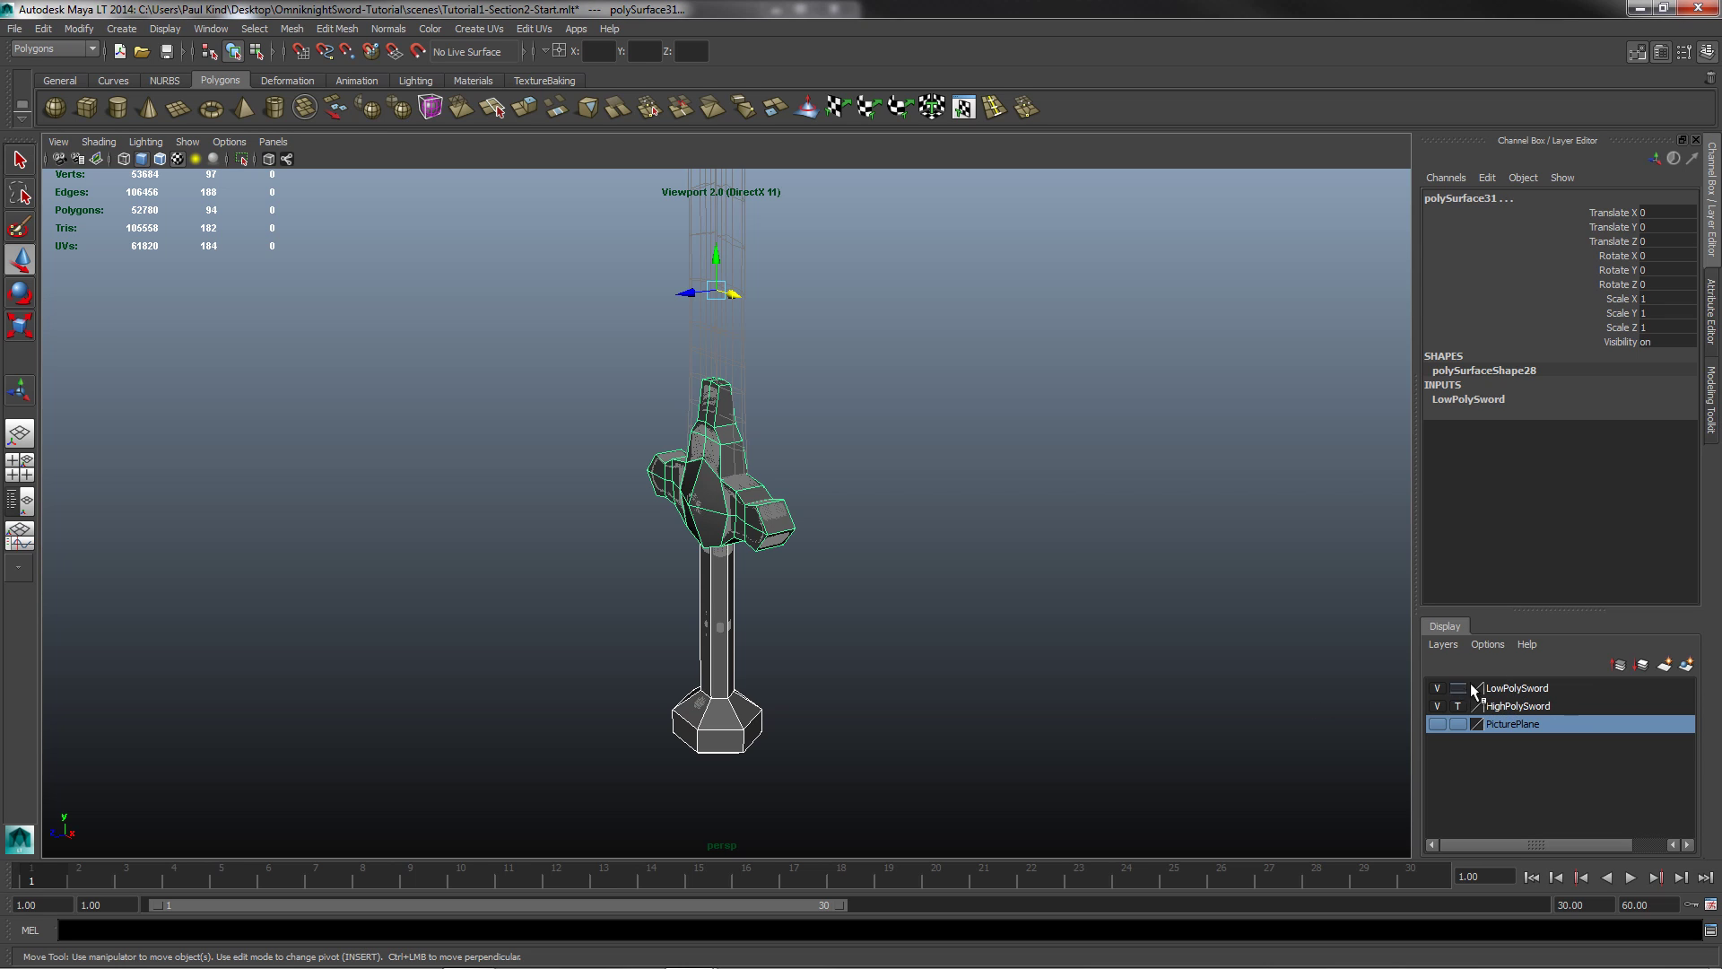
click(1513, 690)
right_click(1513, 696)
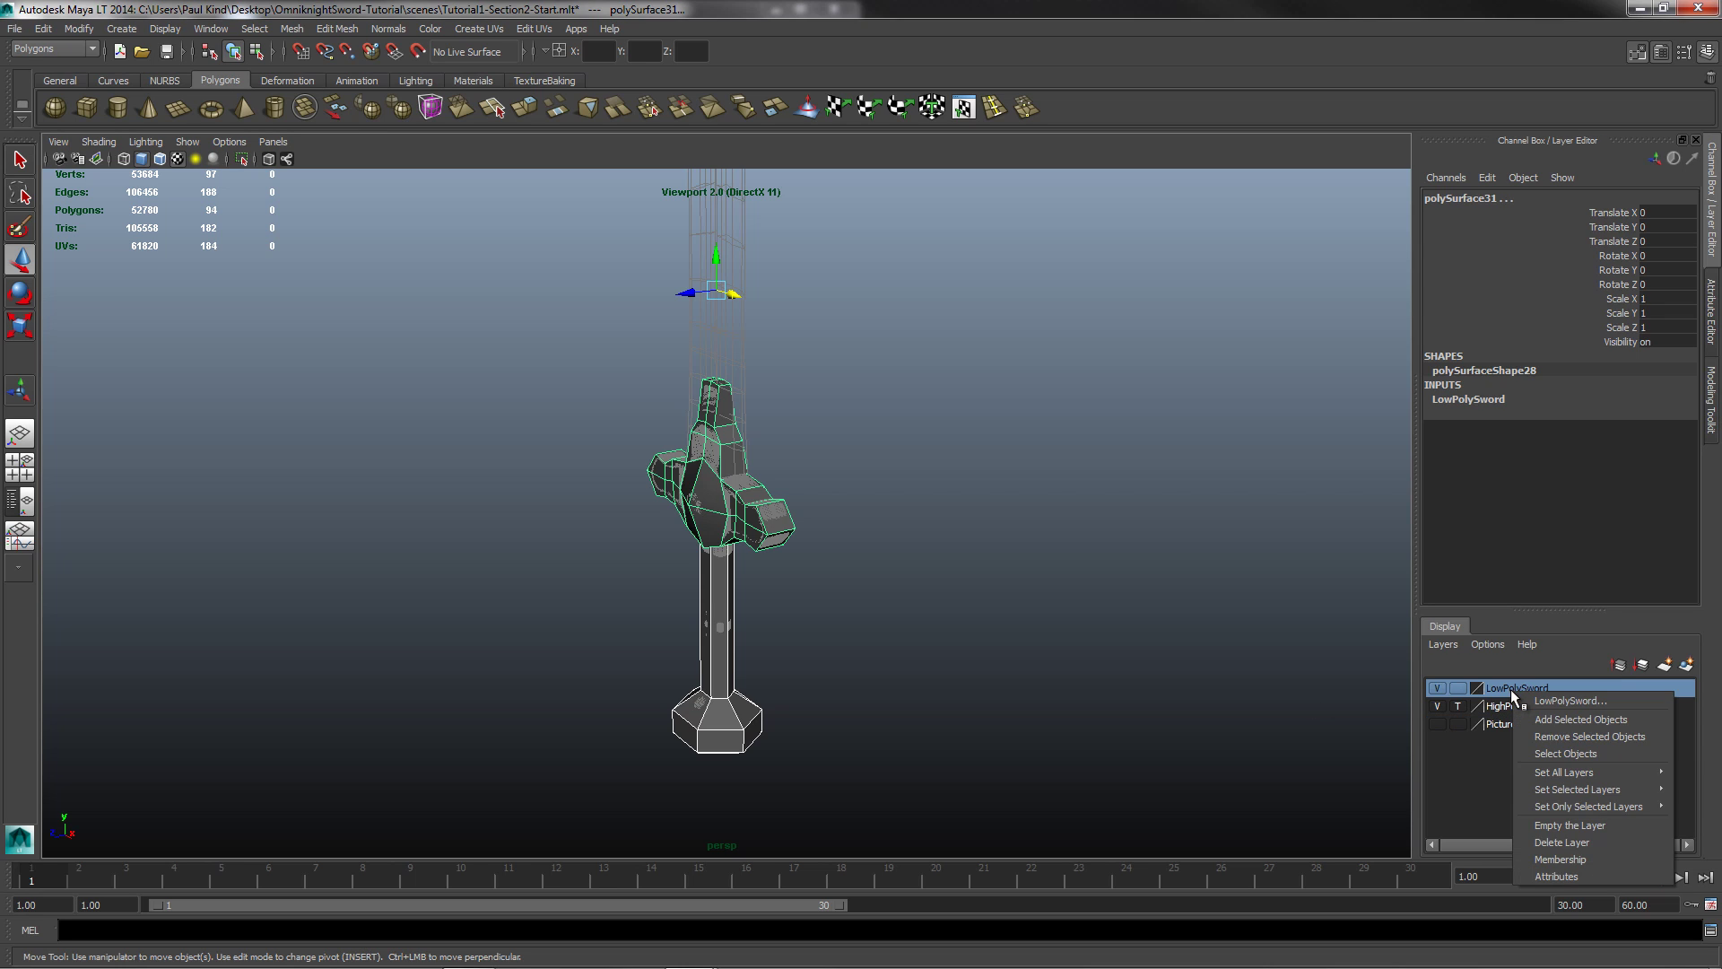
click(1587, 719)
Step: Toggle the layers' visibility, leave LowPolySword hidden, and switch HighPolySword from template to normal shaded display
click(1436, 688)
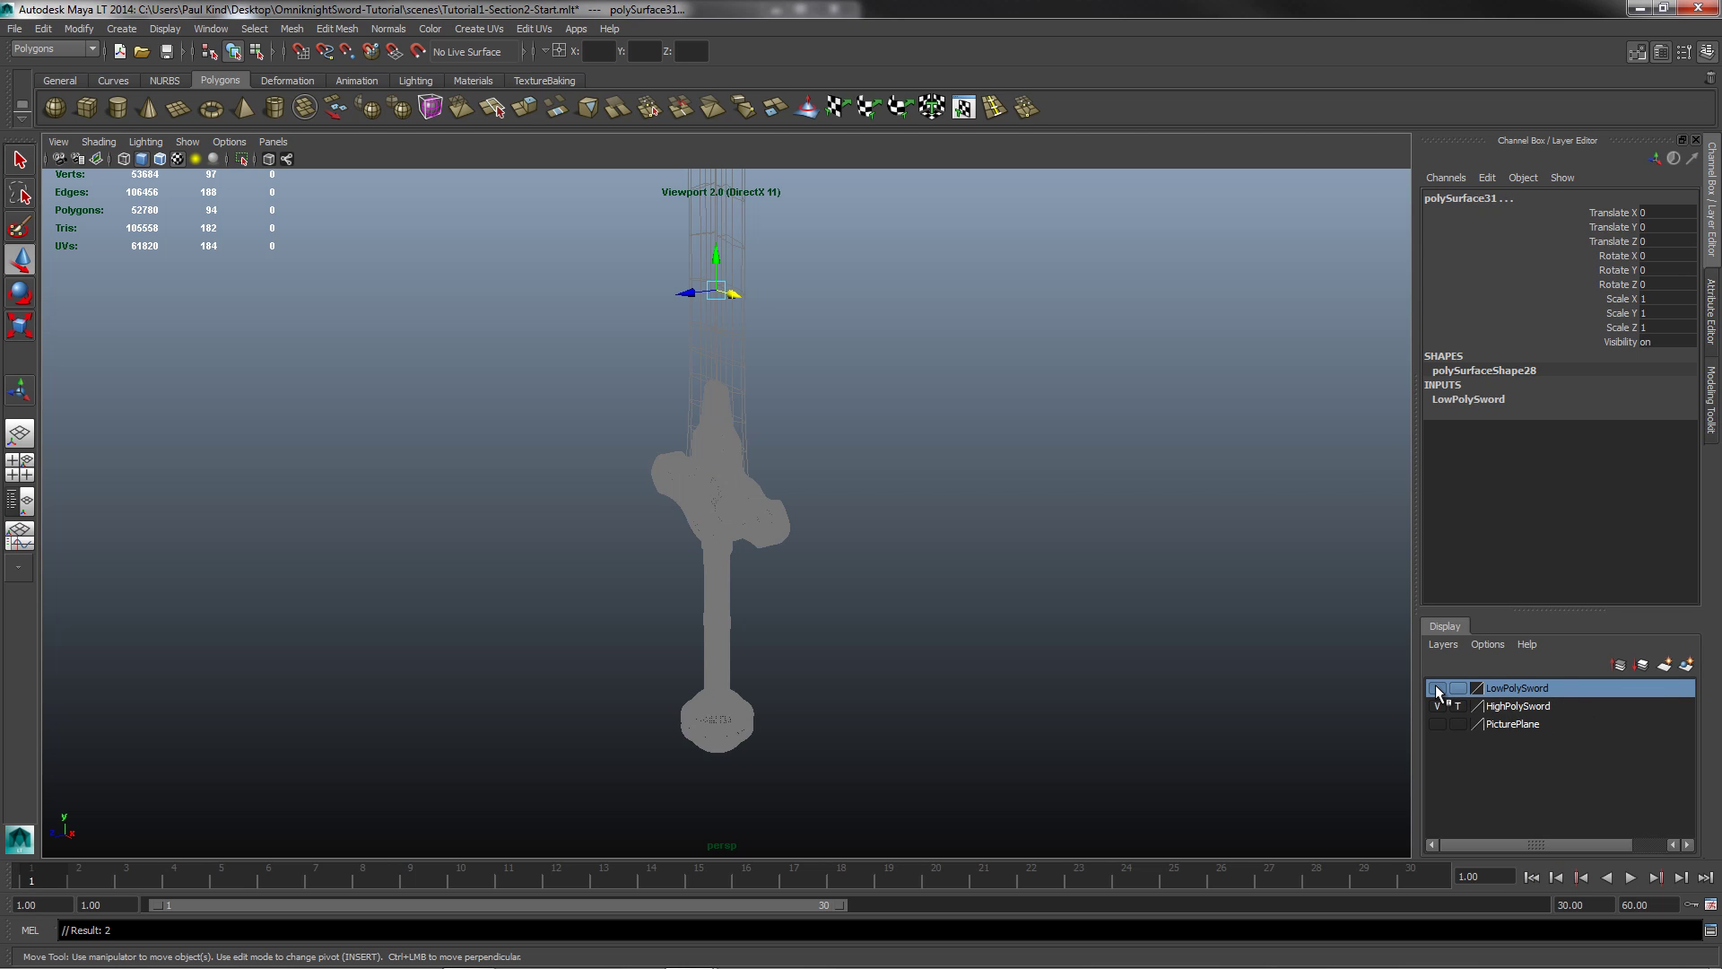
click(1437, 688)
click(1437, 688)
click(1439, 688)
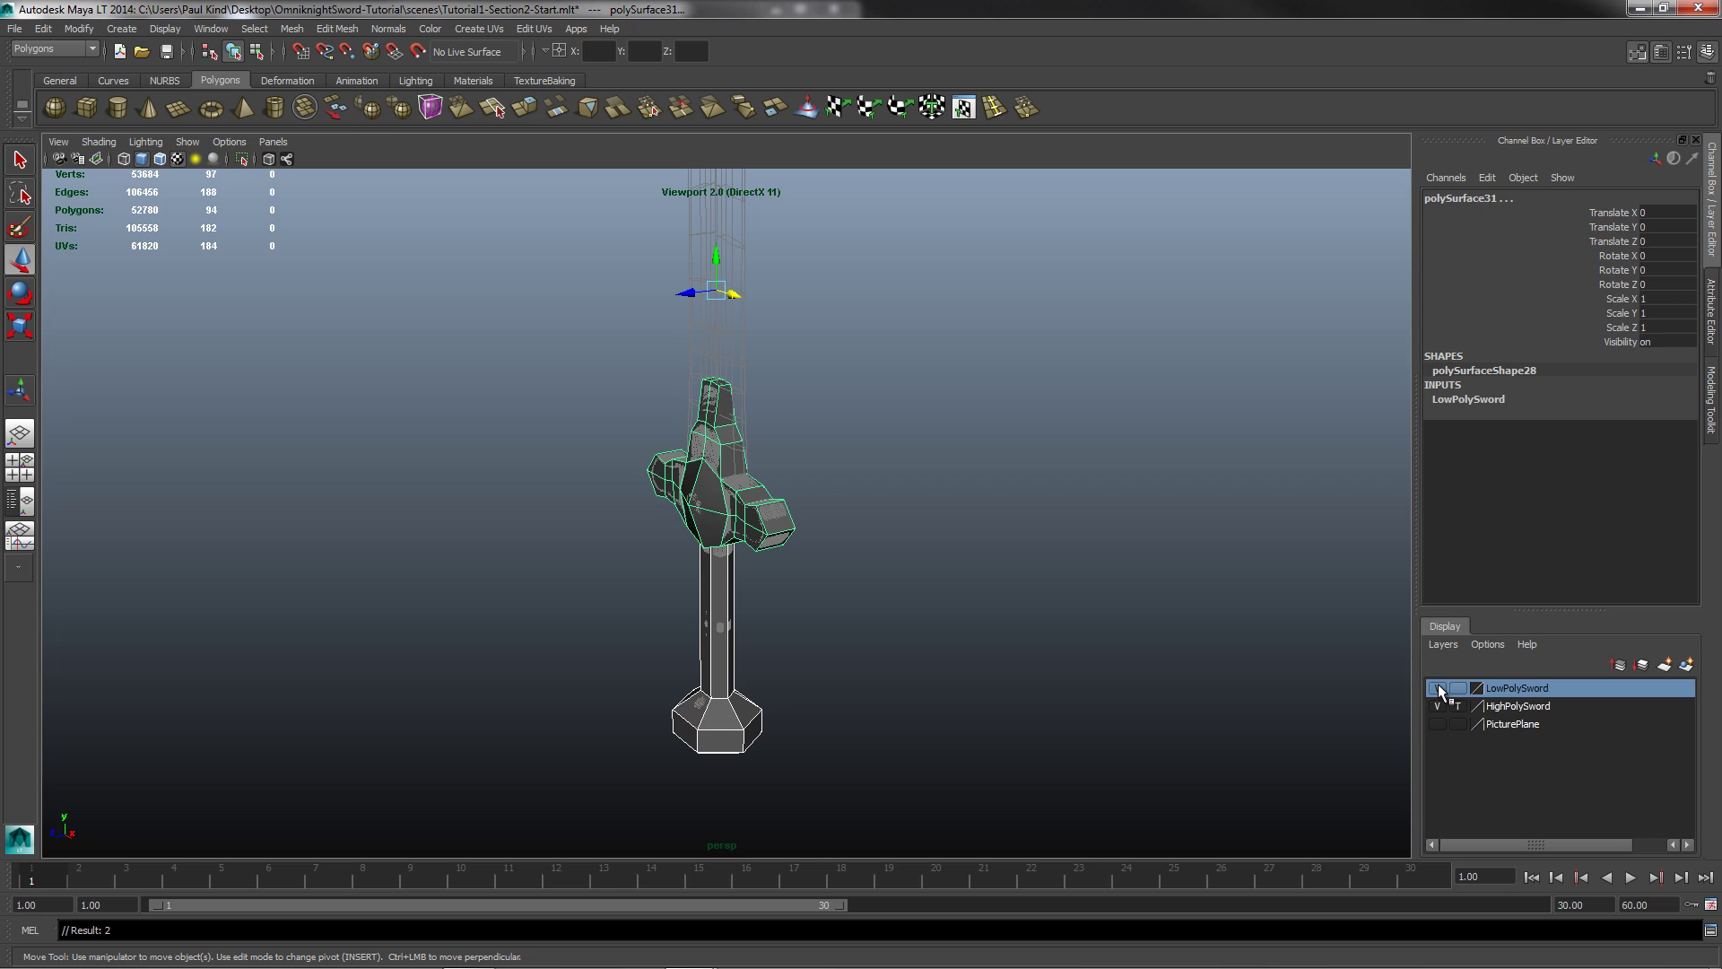
click(1437, 688)
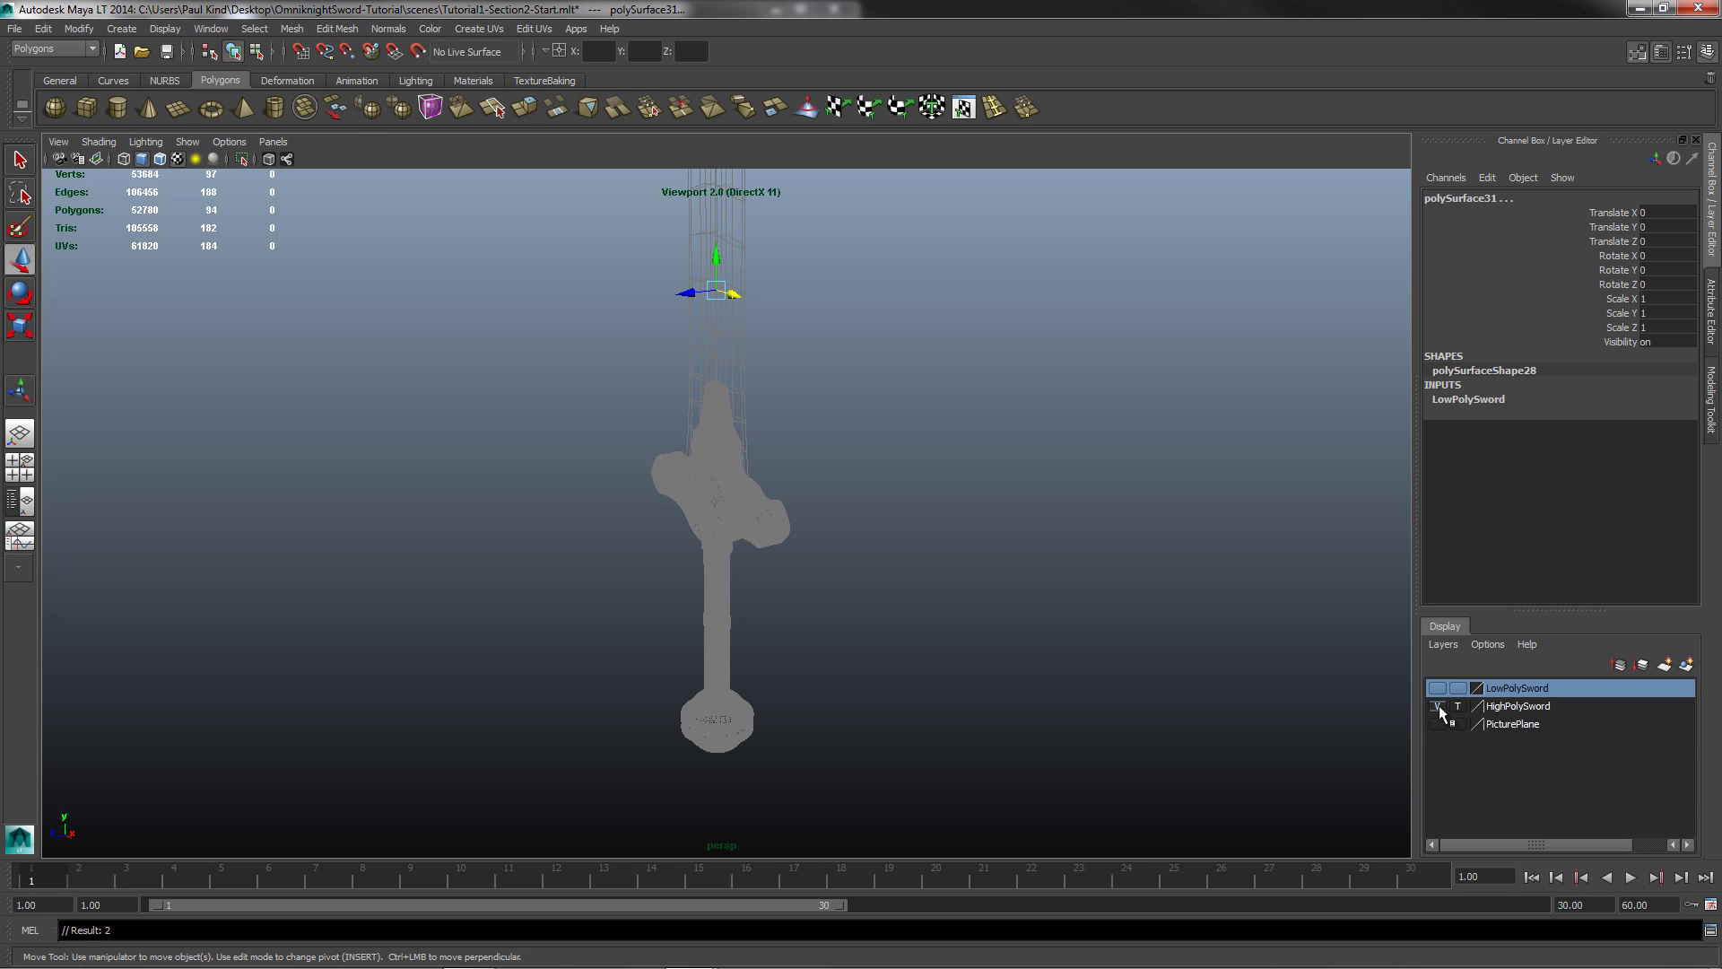
click(1438, 707)
click(1439, 708)
click(1440, 708)
click(1441, 709)
click(1458, 708)
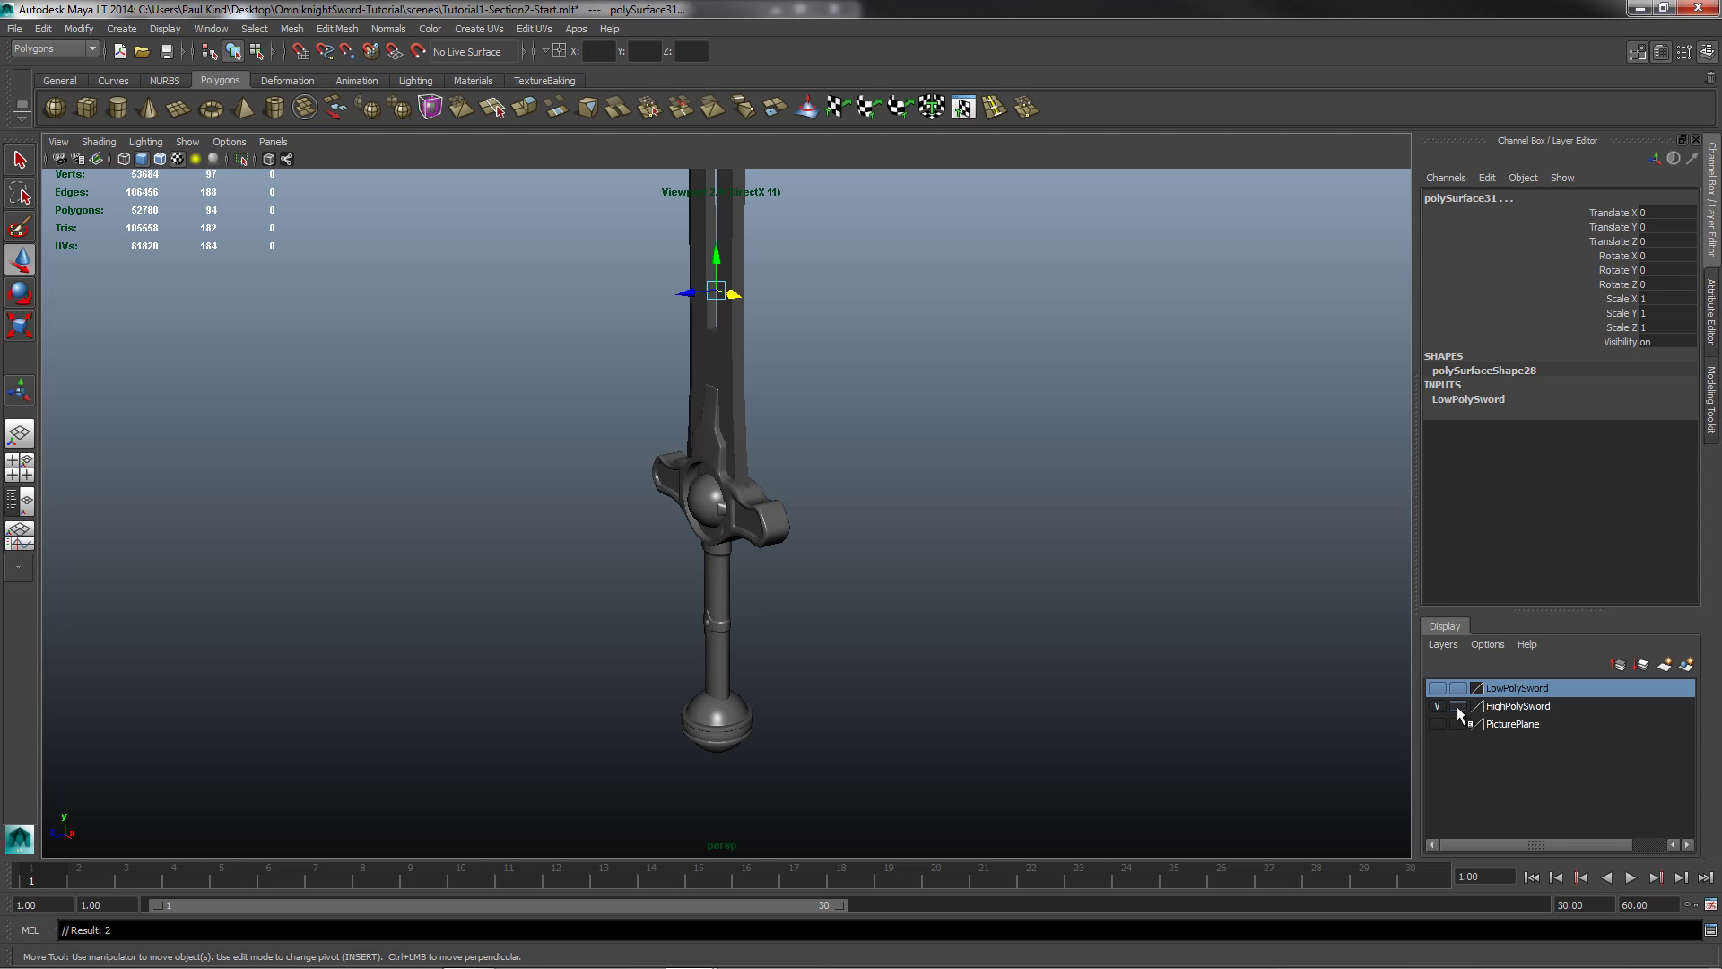
click(1458, 708)
Step: Select the high-poly sword and examine its blade wireframe, central slot and junction with the crossguard from several angles
alt+drag(693, 610, 891, 494)
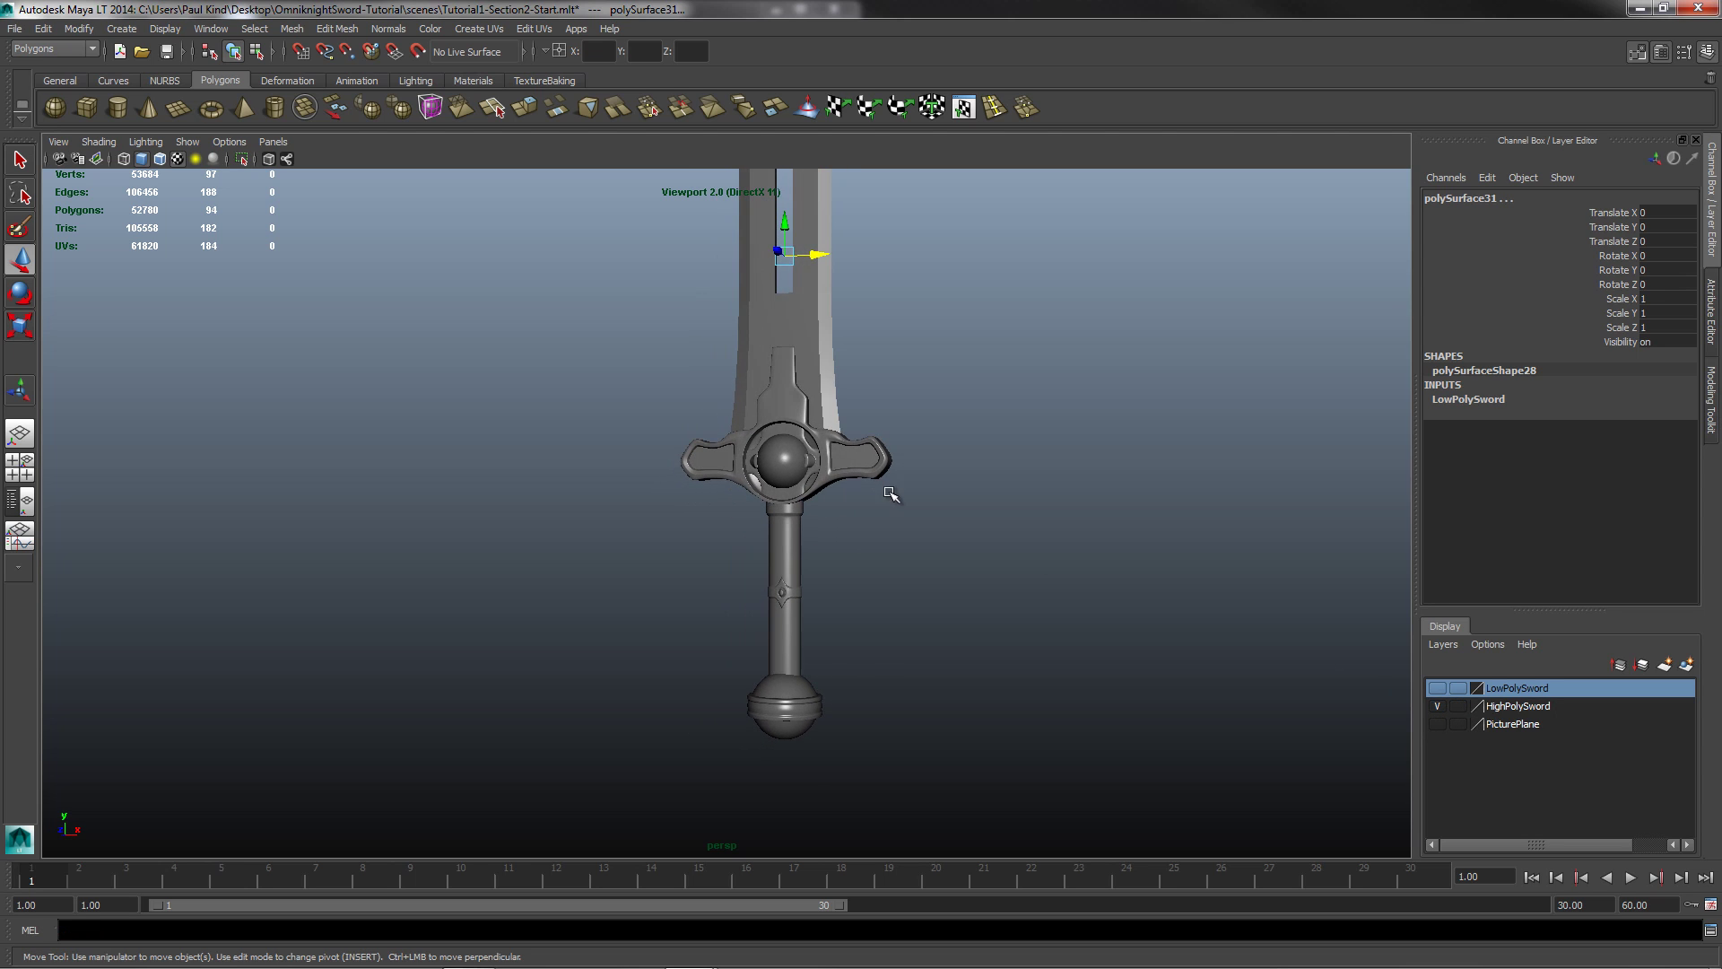
scroll(839, 452, up, 5)
alt+middle_drag(912, 331, 807, 492)
click(780, 395)
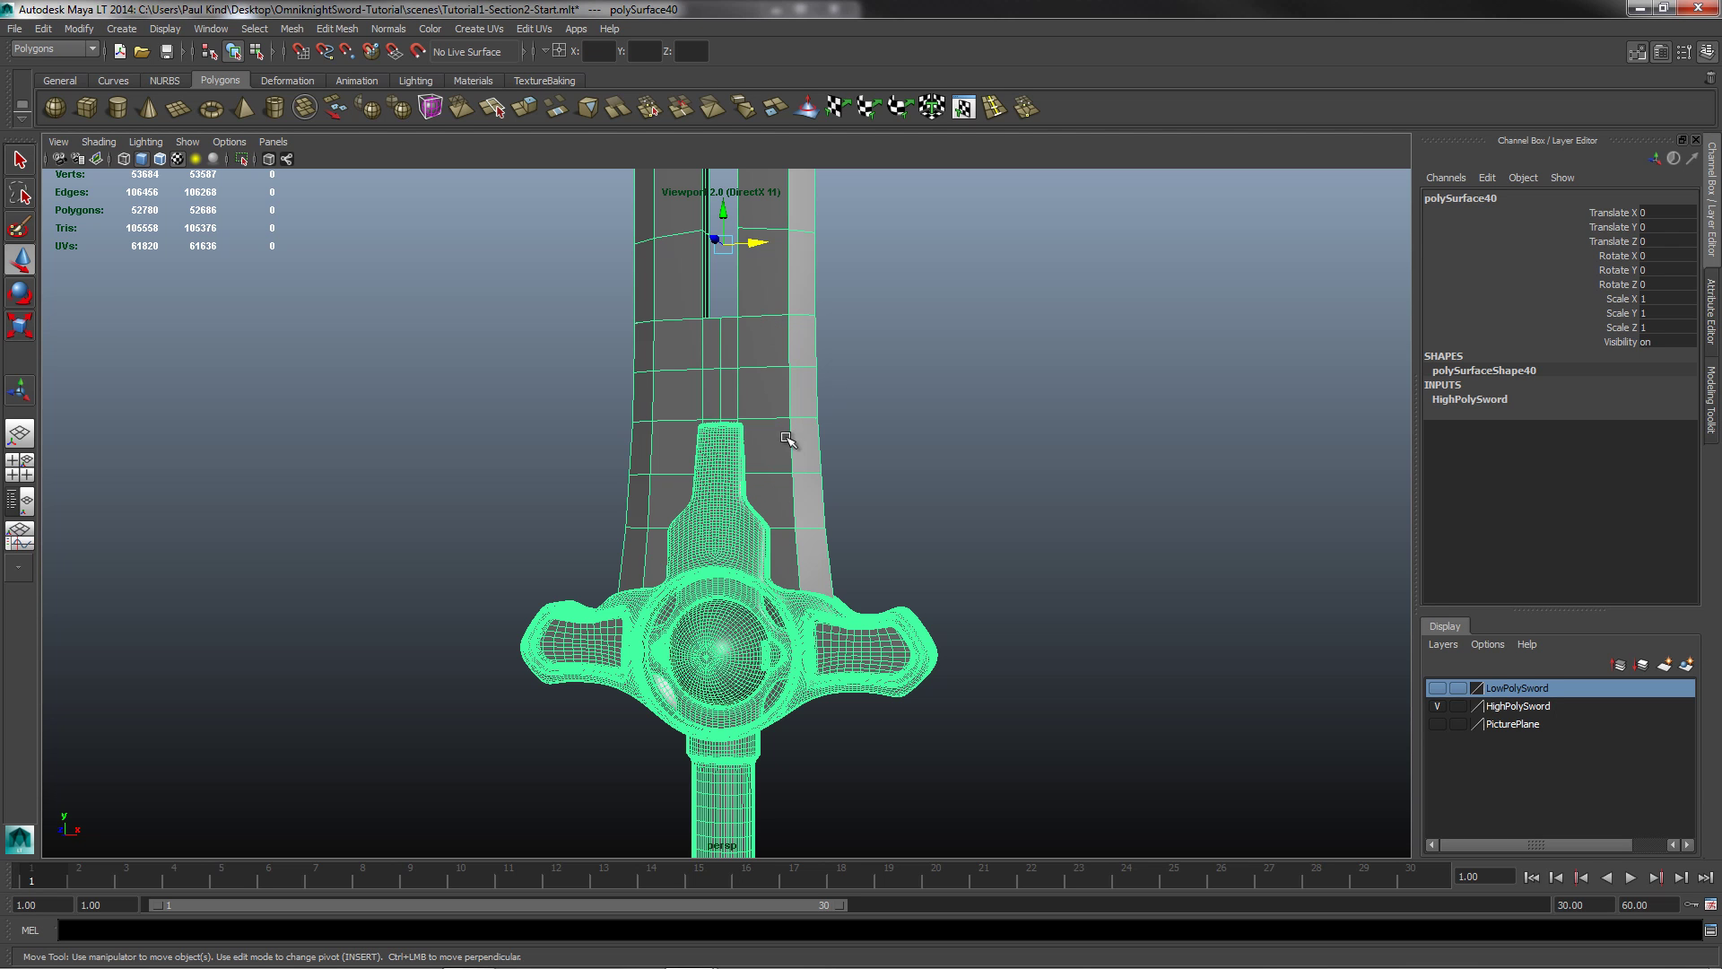
alt+drag(801, 529, 772, 469)
scroll(758, 458, down, 5)
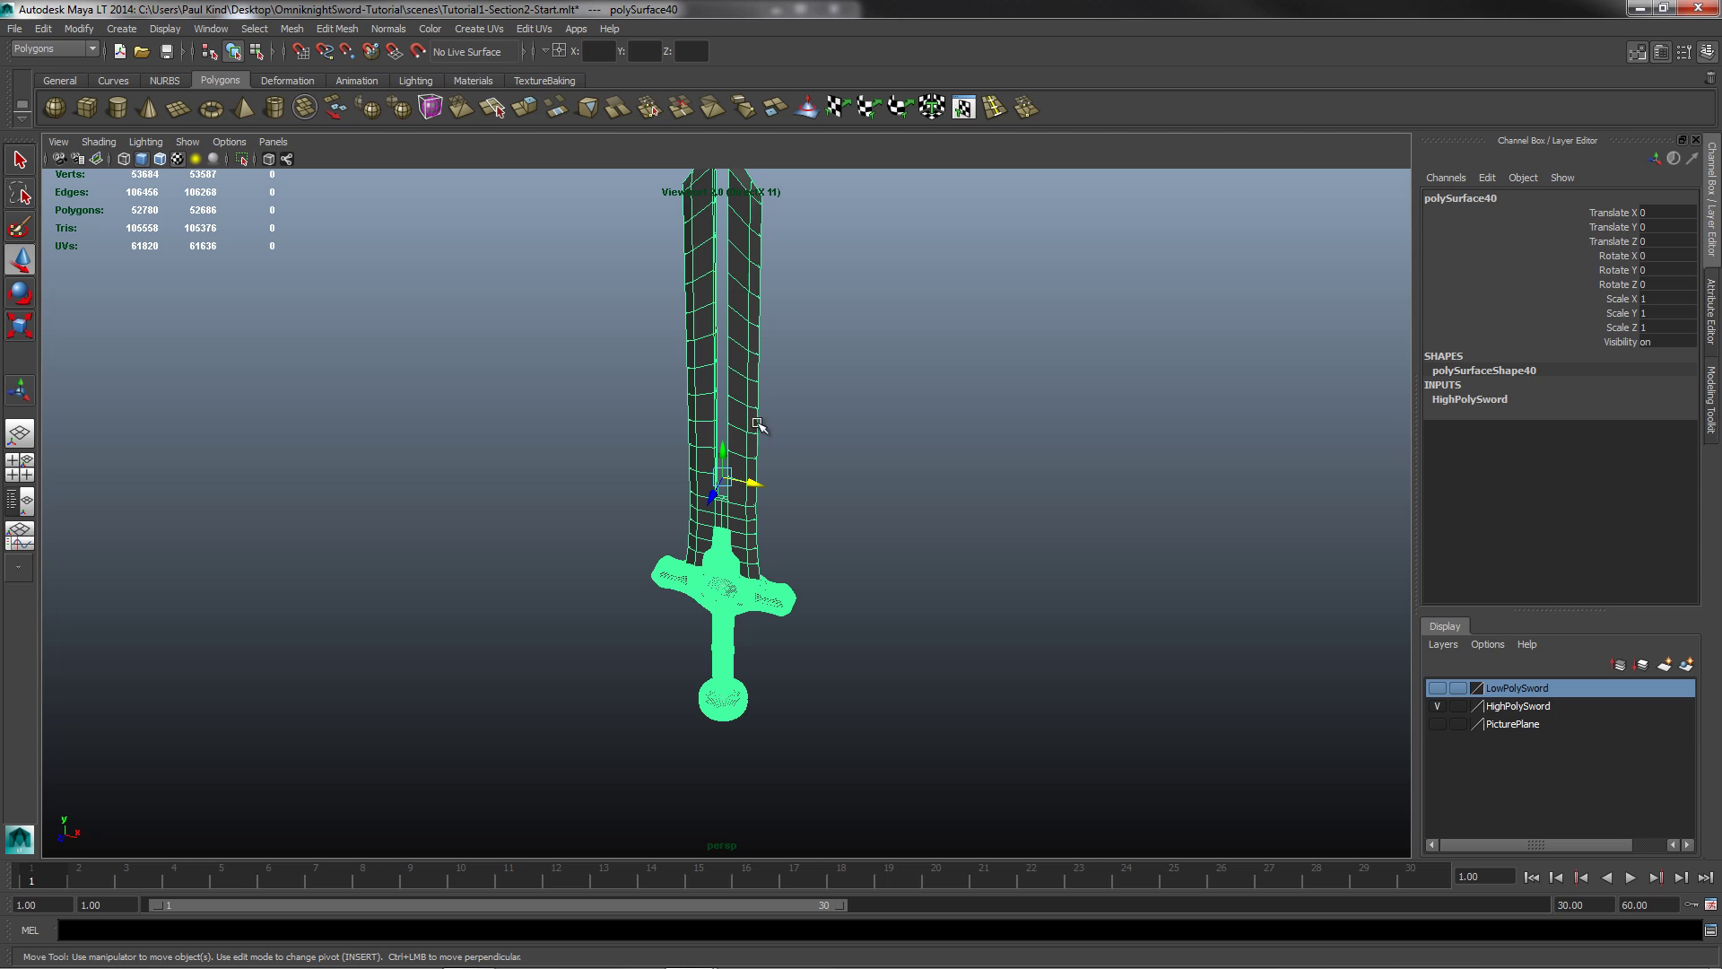
alt+drag(750, 570, 736, 468)
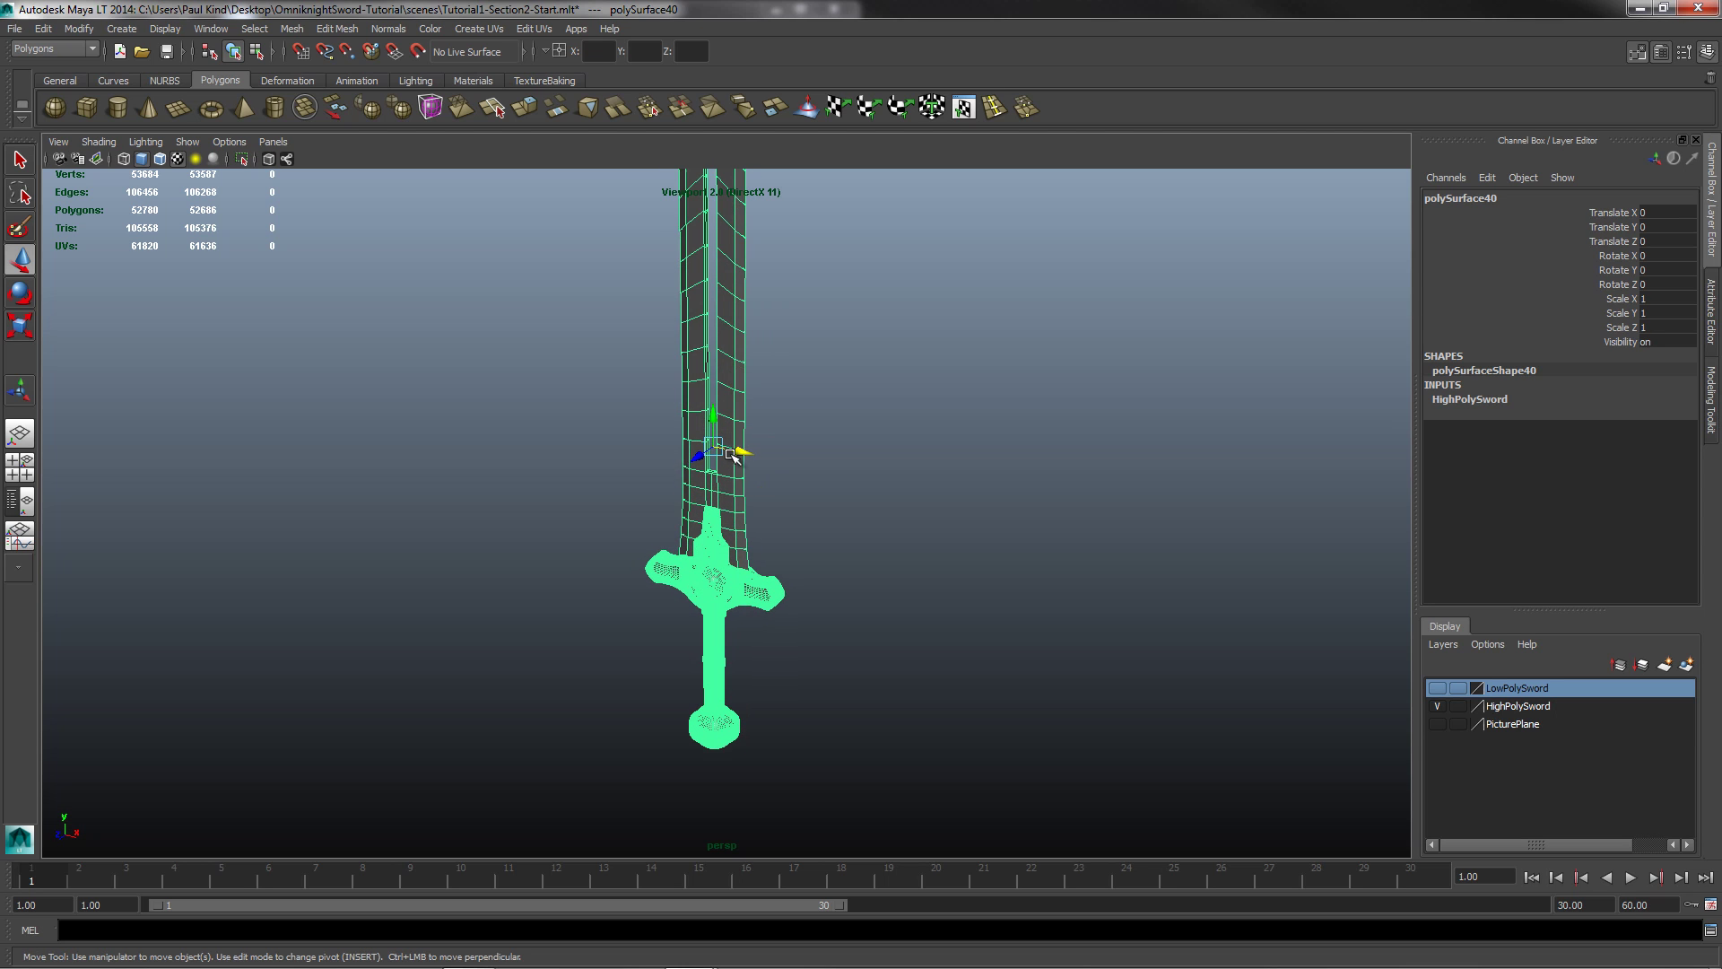
scroll(743, 494, up, 5)
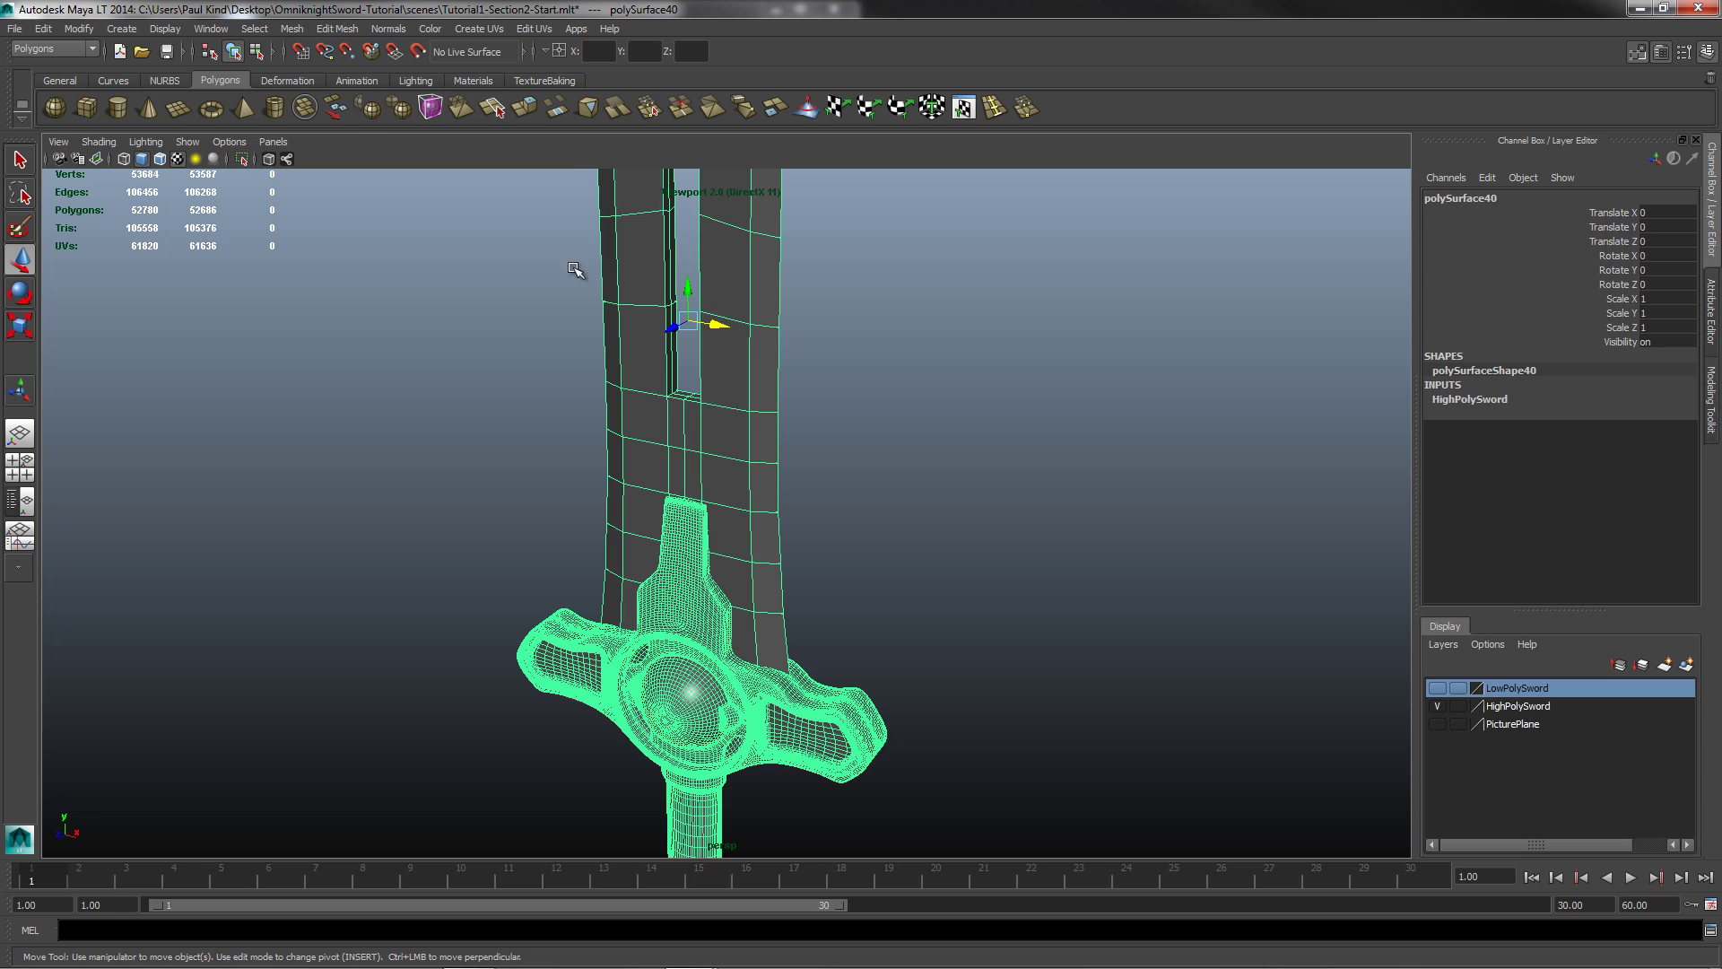
Step: Select all faces of the high-poly sword's blade and separate them from the crossguard and handle as their own object
right_click(658, 458)
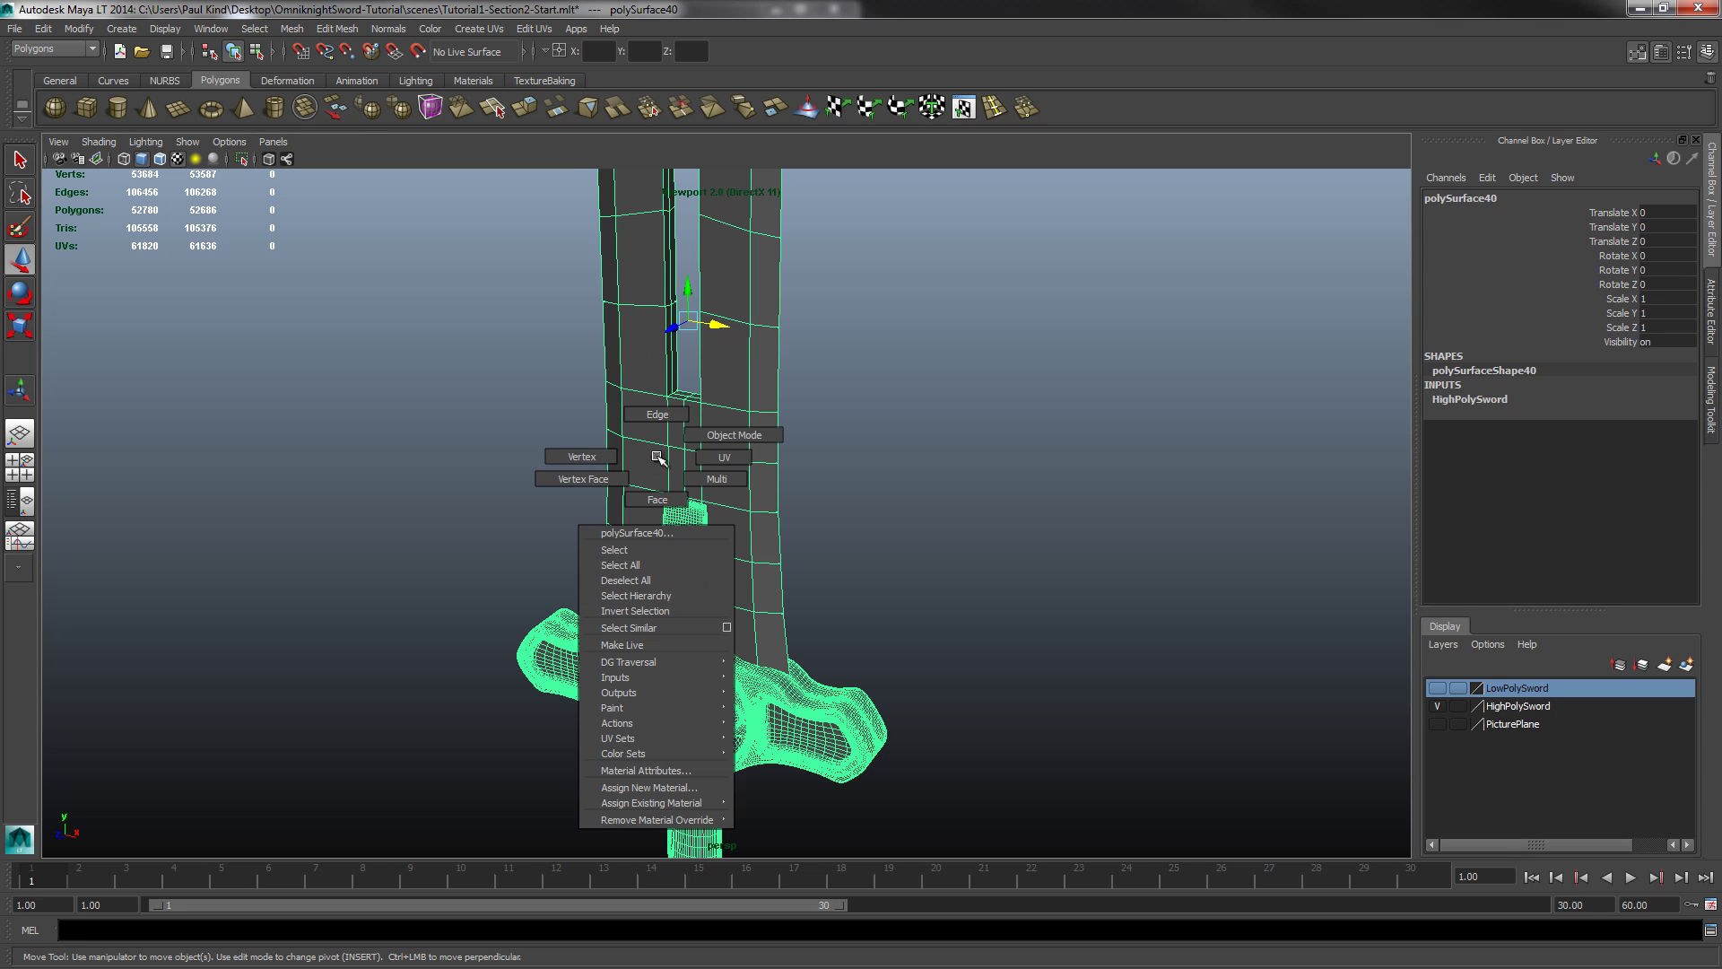
click(658, 500)
click(725, 425)
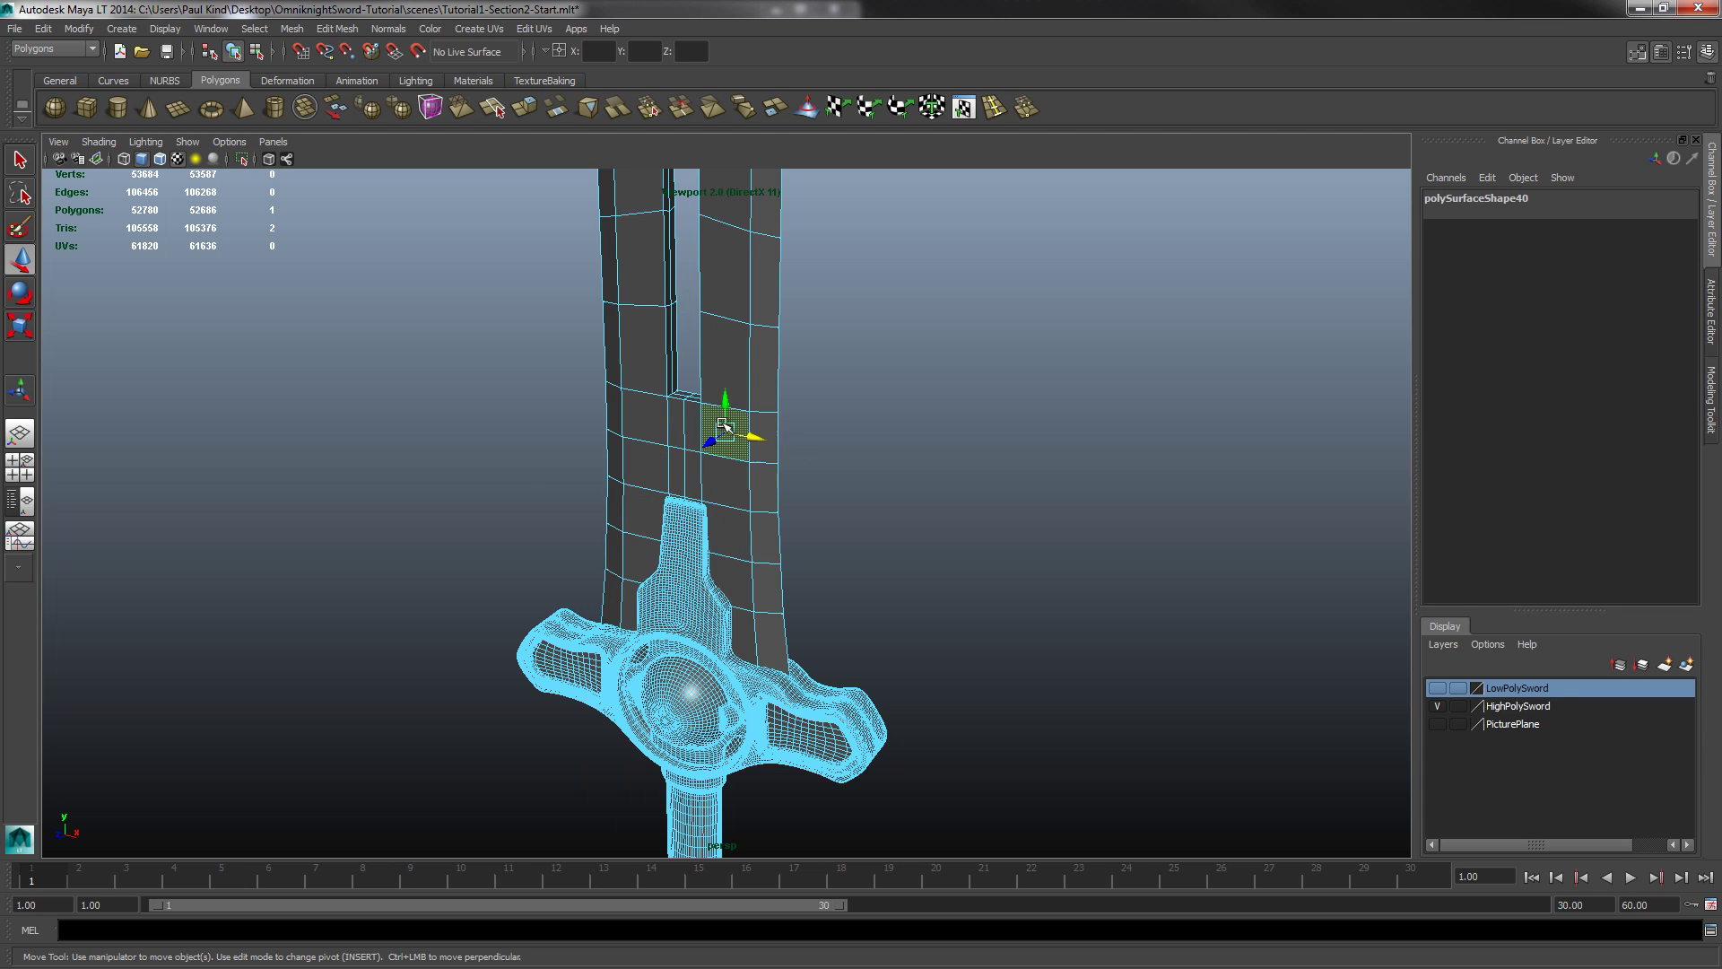
double_click(726, 426)
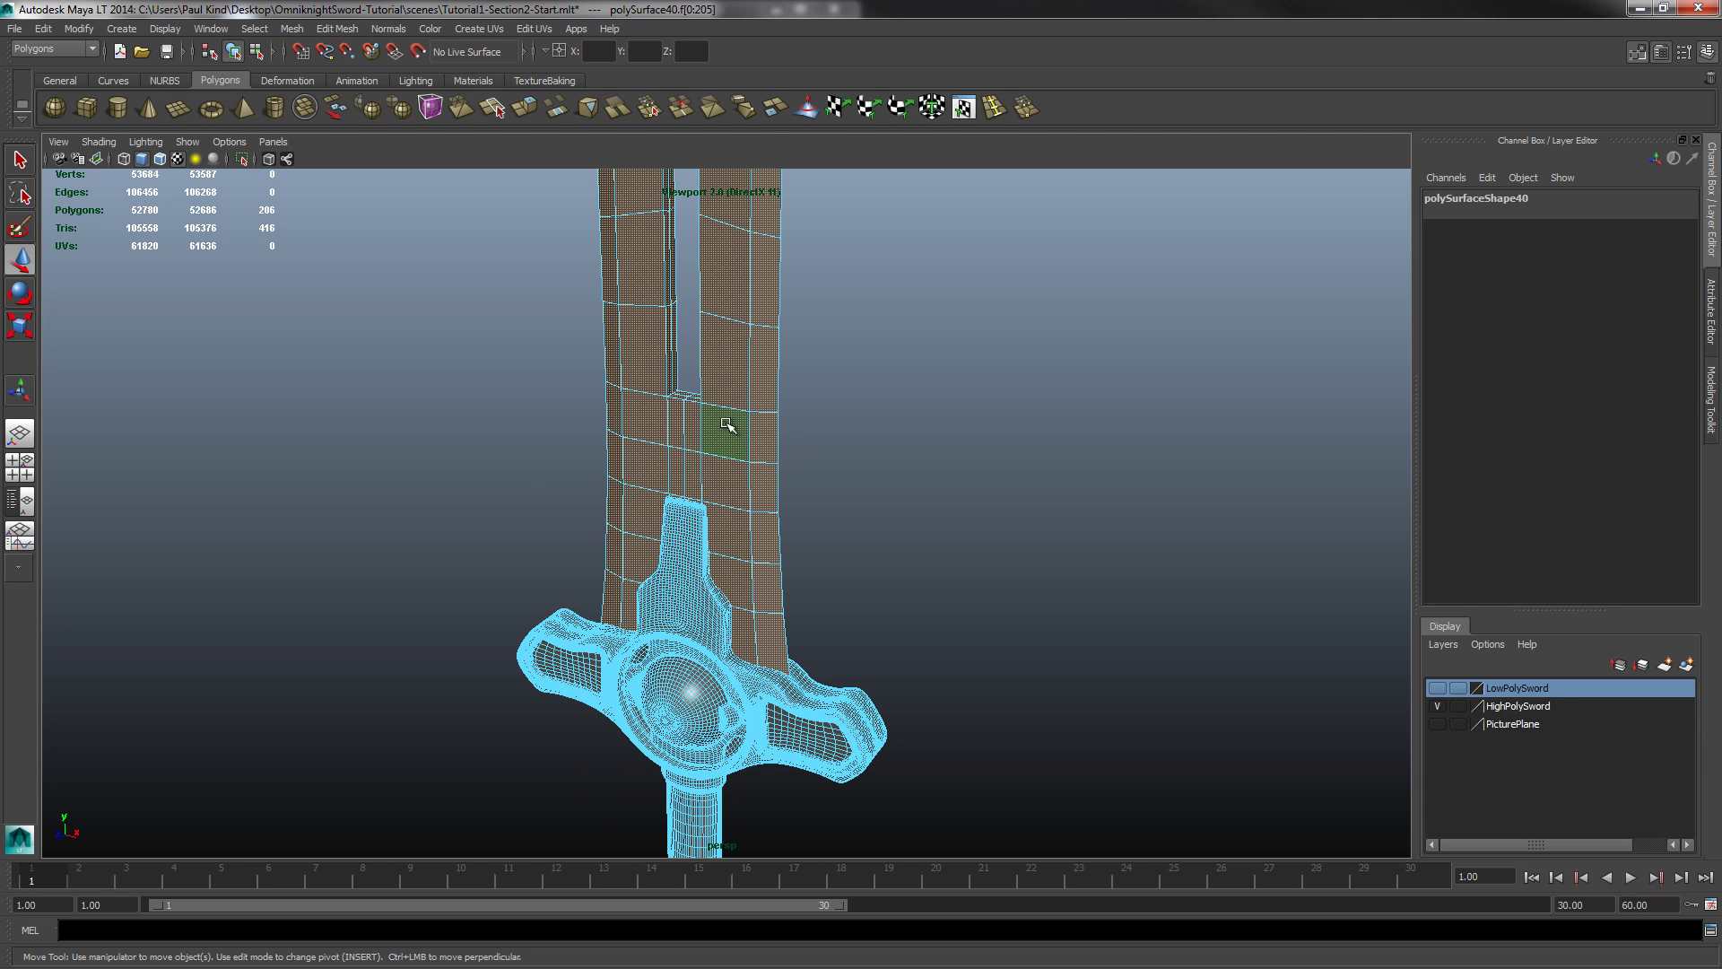
click(292, 28)
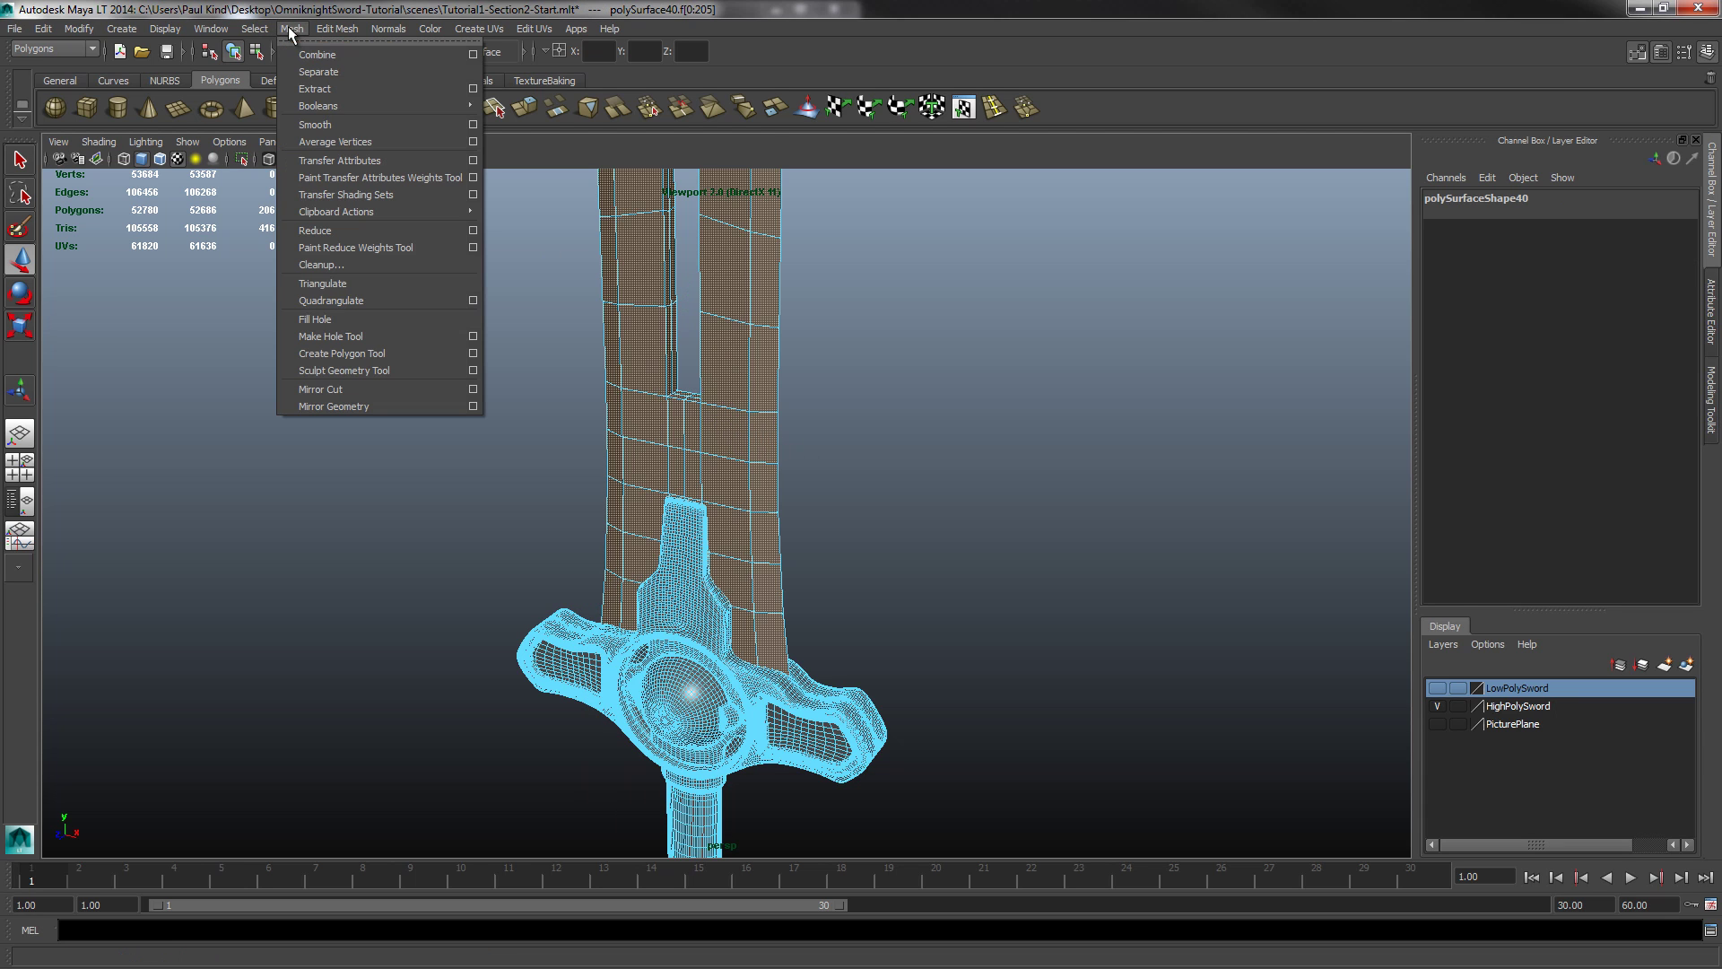
click(316, 72)
right_drag(380, 324, 417, 314)
click(367, 470)
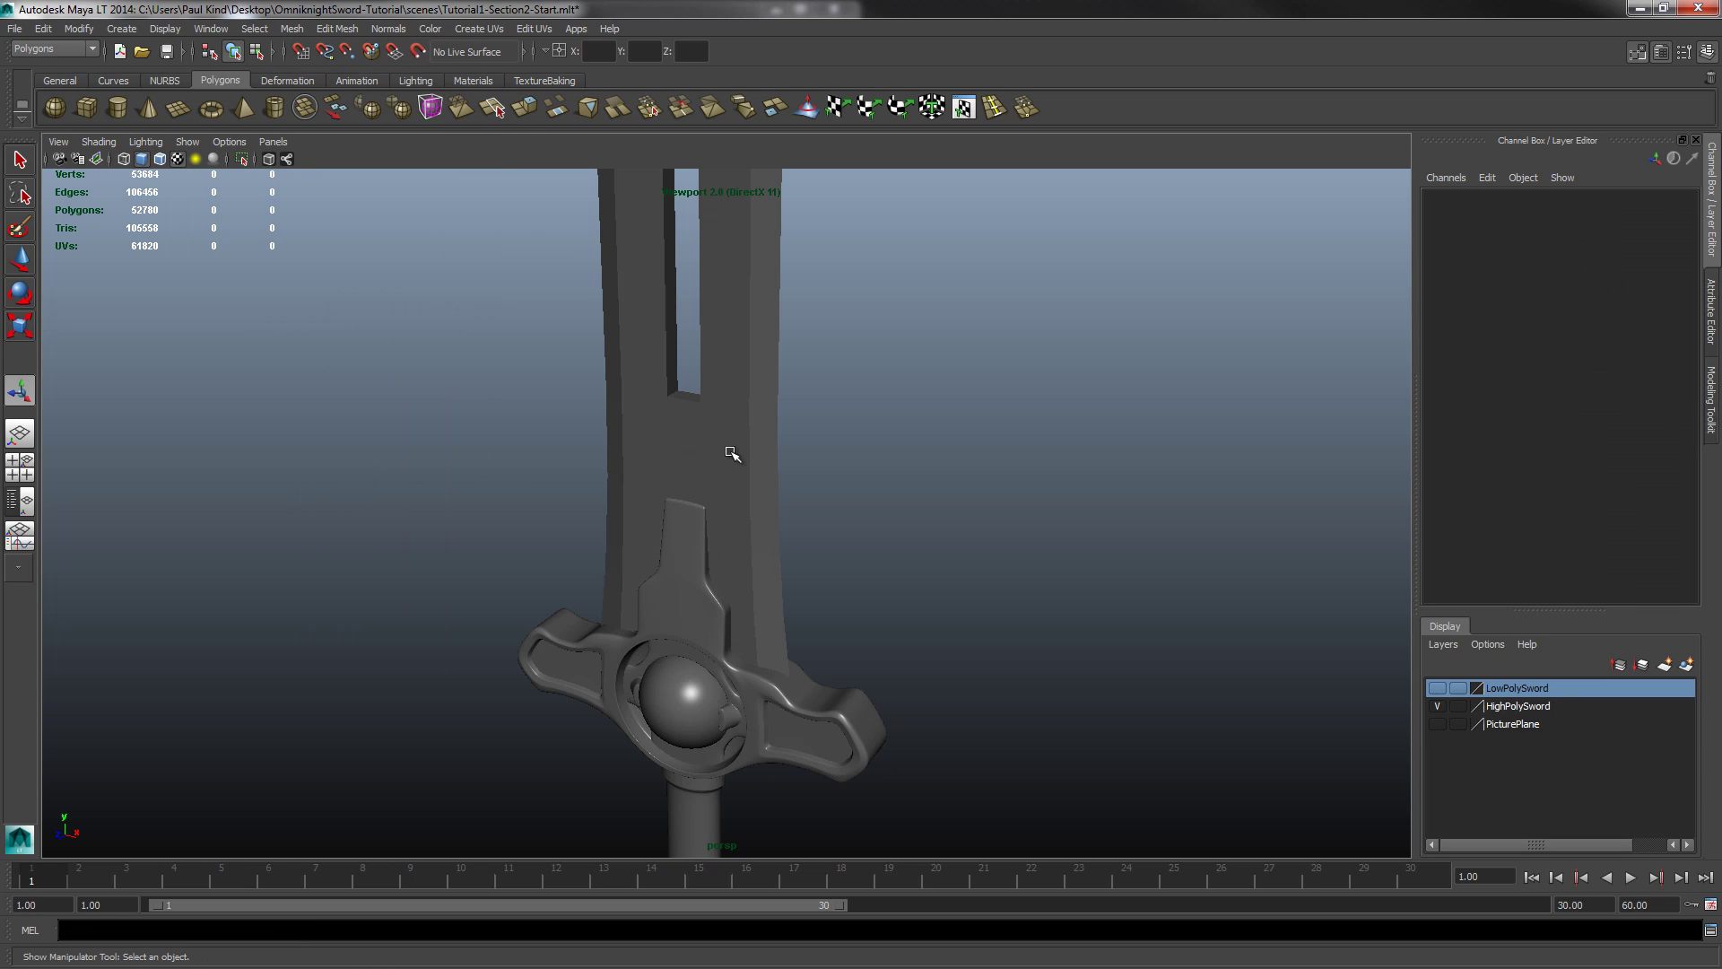
Step: Duplicate the separated high-poly blade in place and select the blade piece
click(727, 457)
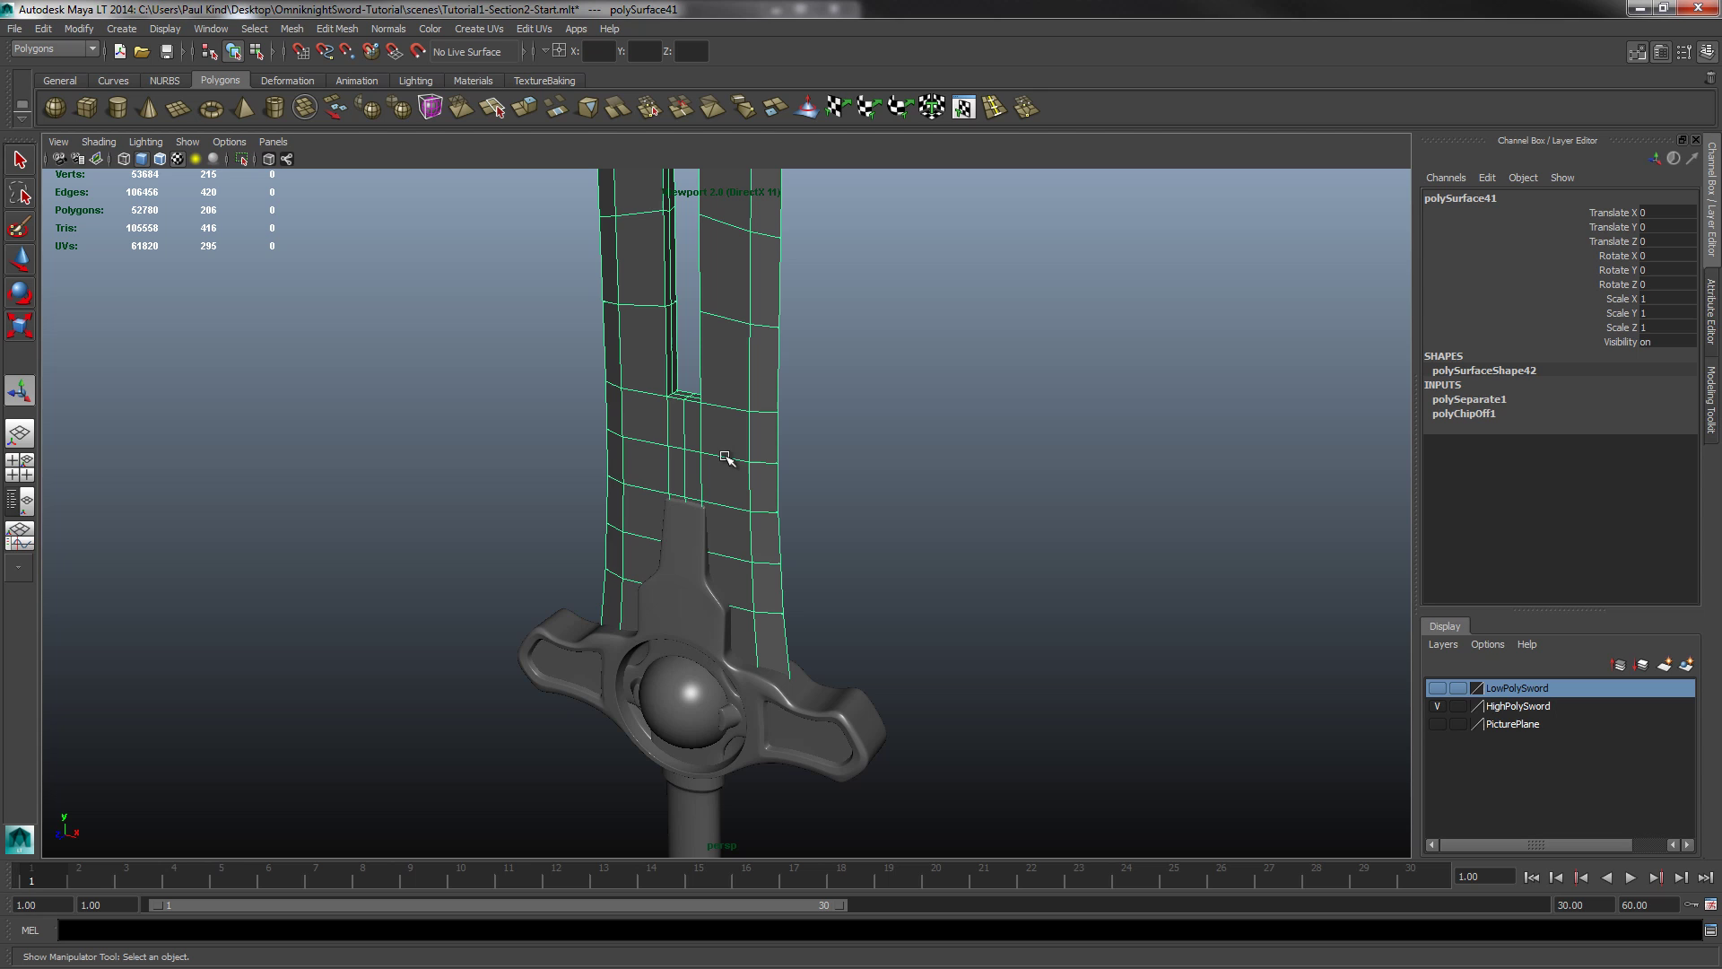
click(688, 606)
click(700, 440)
key(ctrl+d)
click(611, 375)
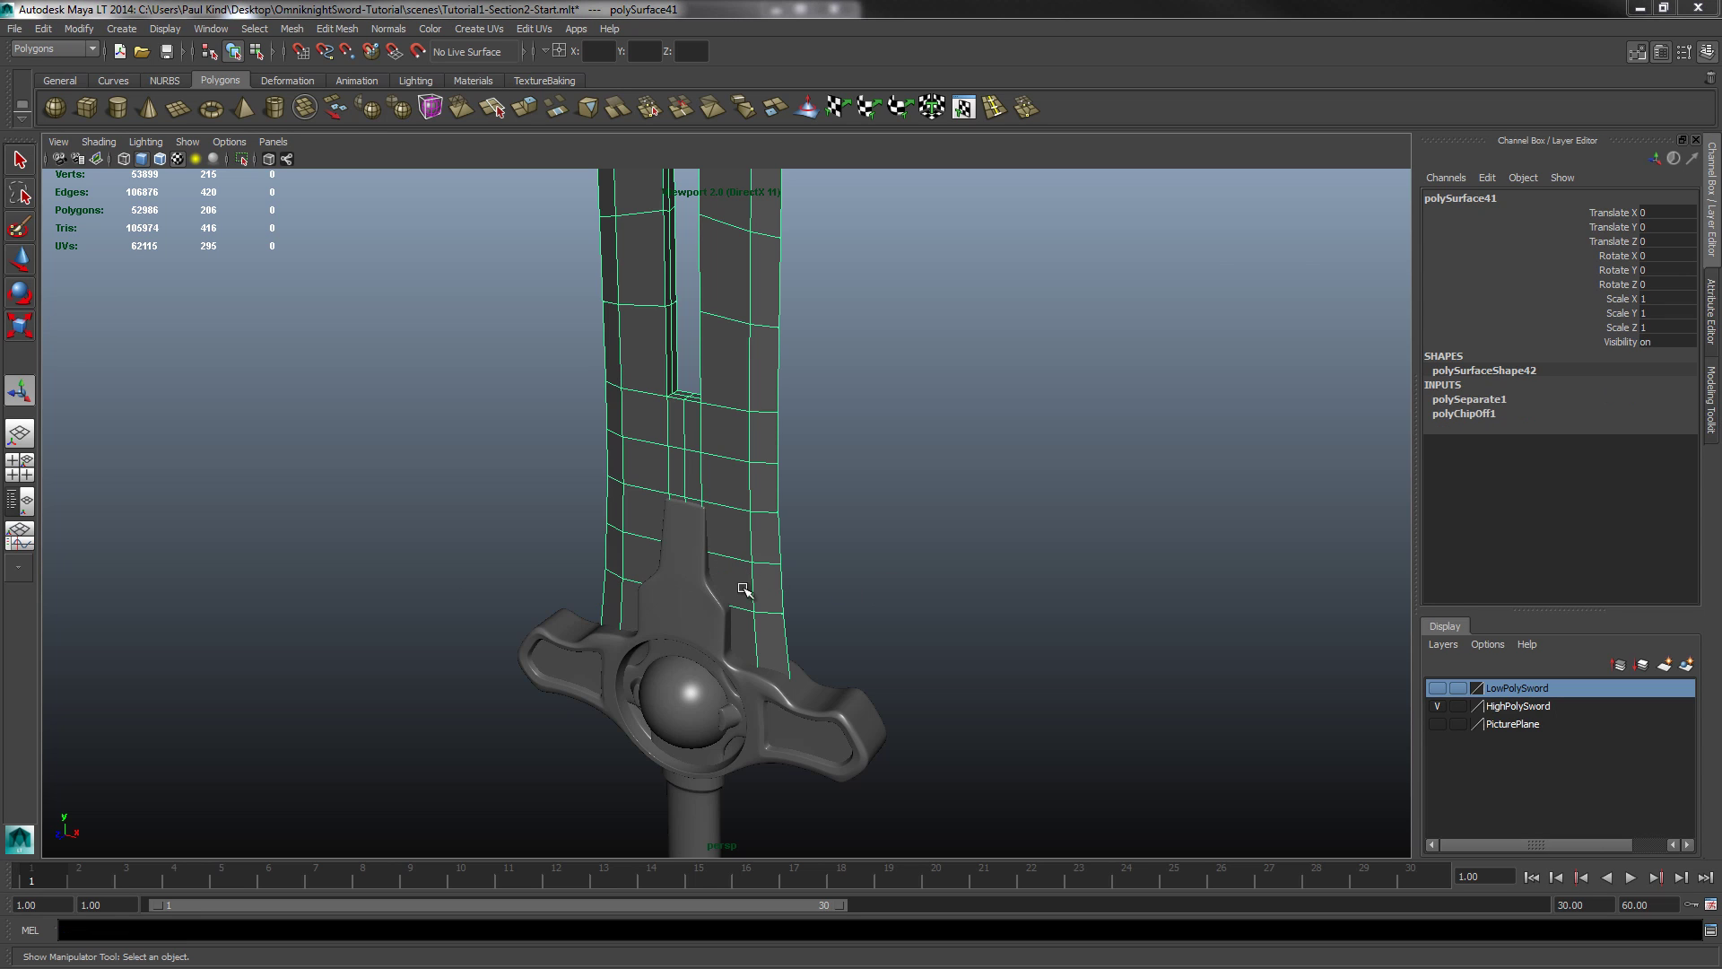
alt+drag(703, 728, 661, 526)
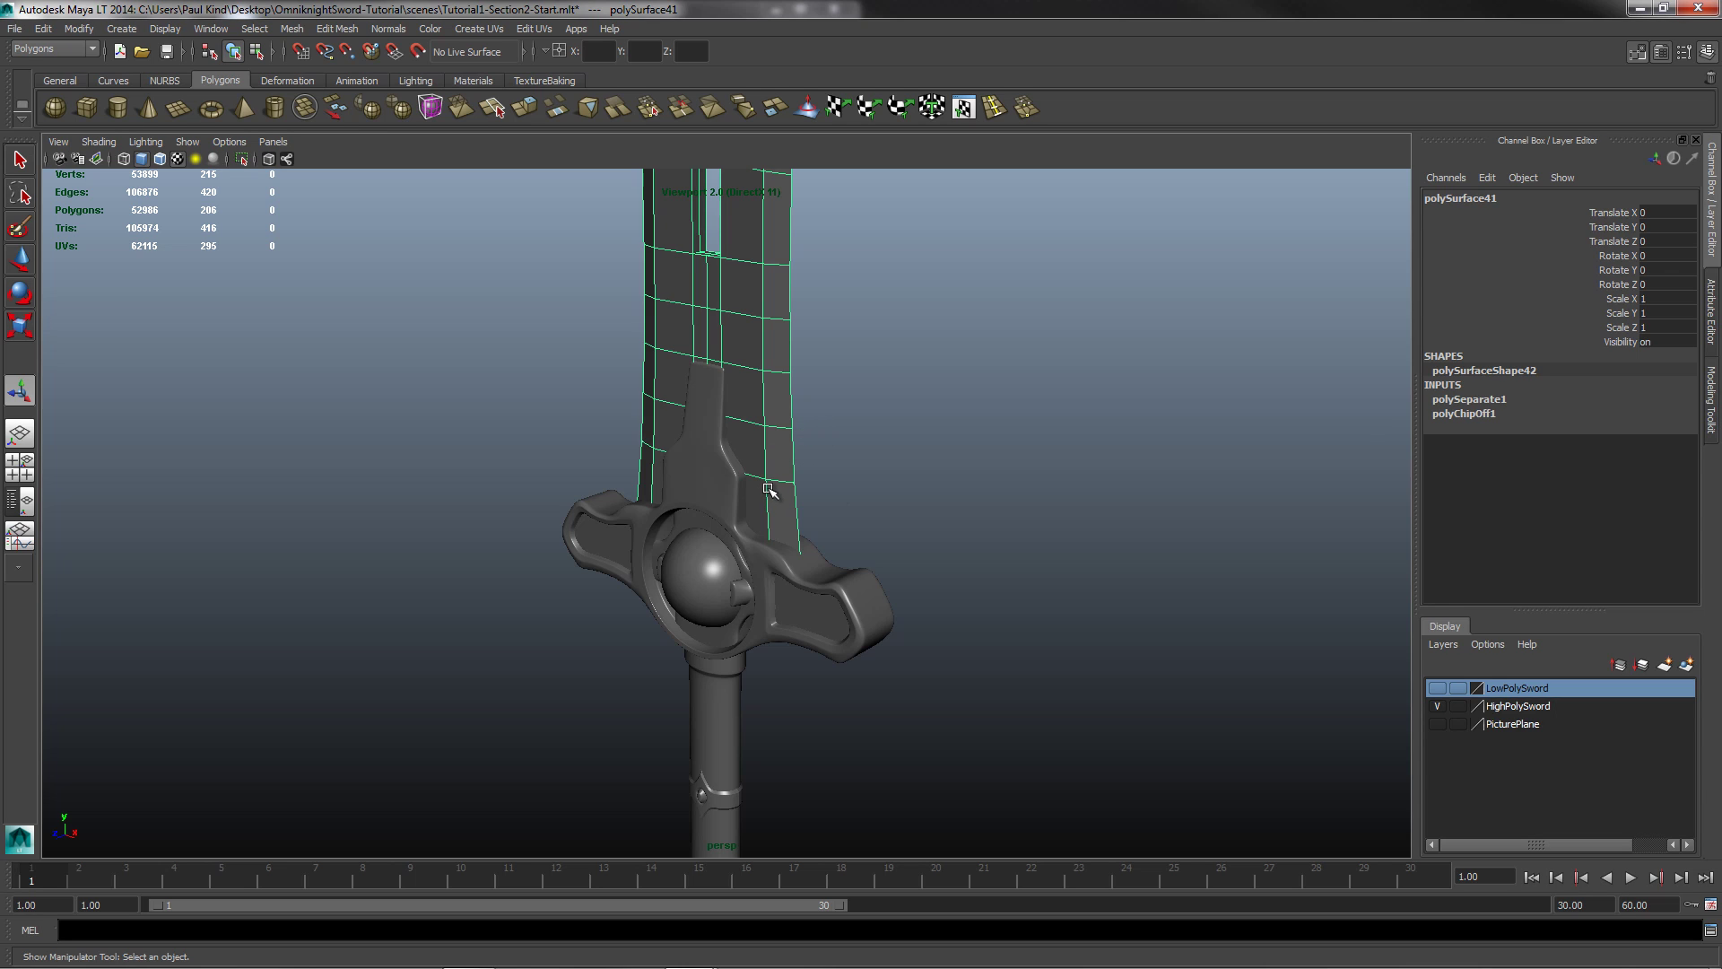
Step: Ungroup polySurface40 so the sword pieces become independent objects, and clear the selection
click(210, 28)
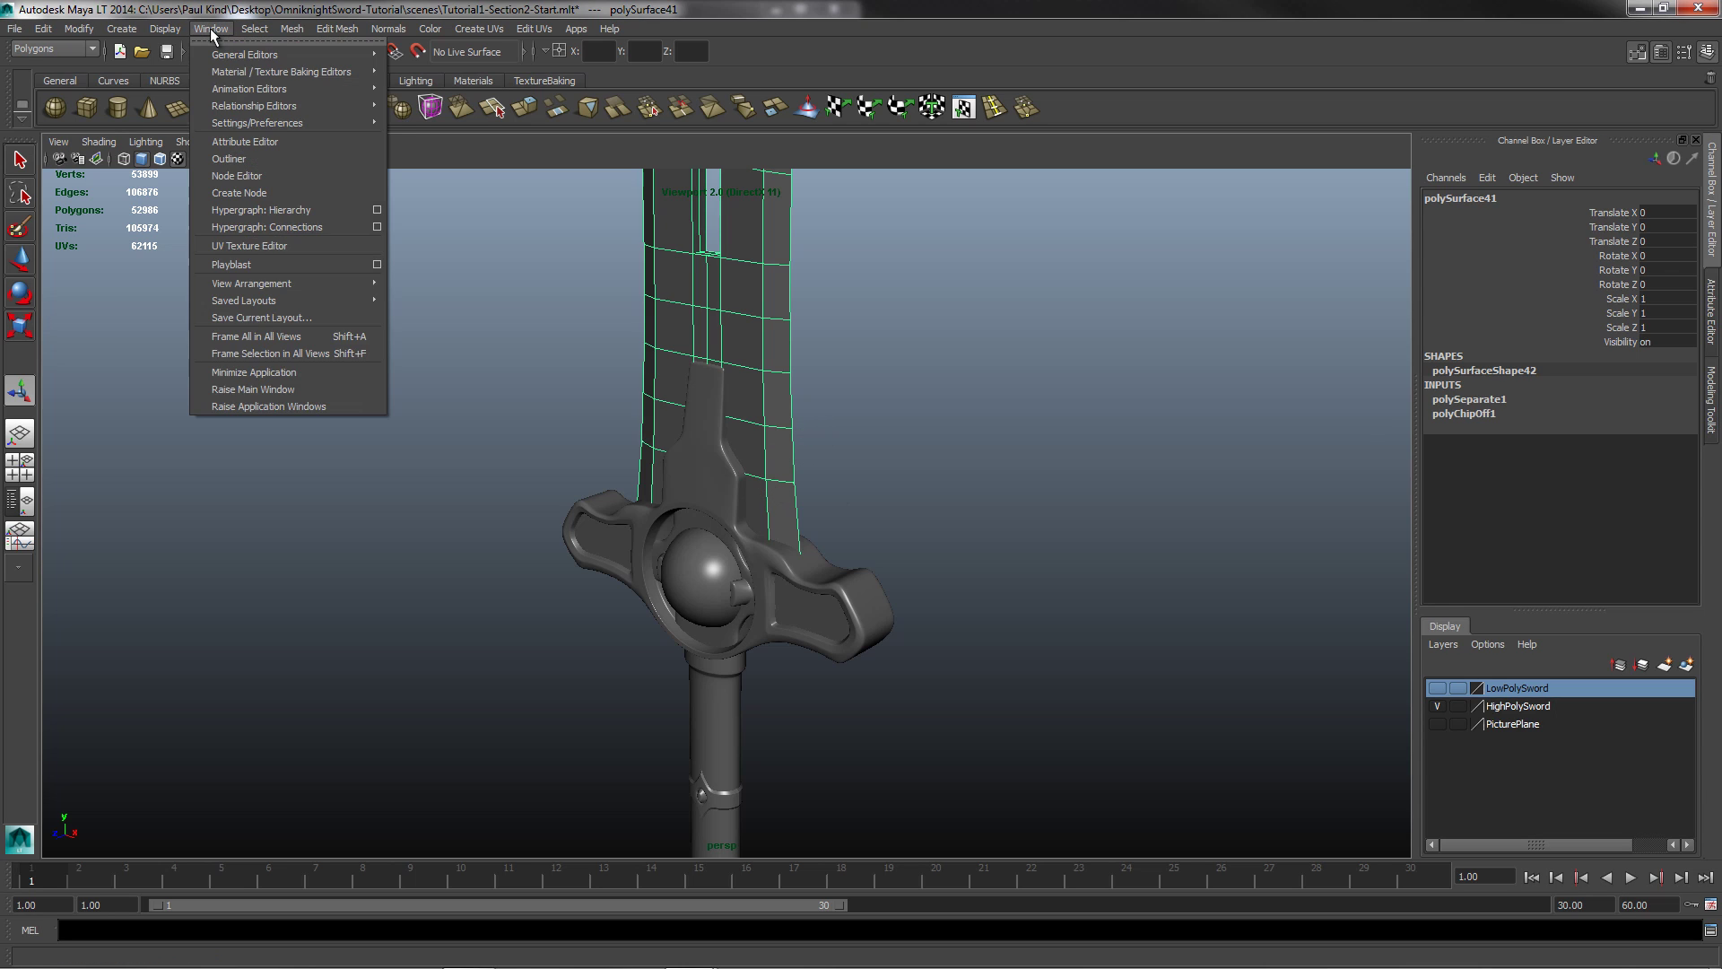
click(229, 161)
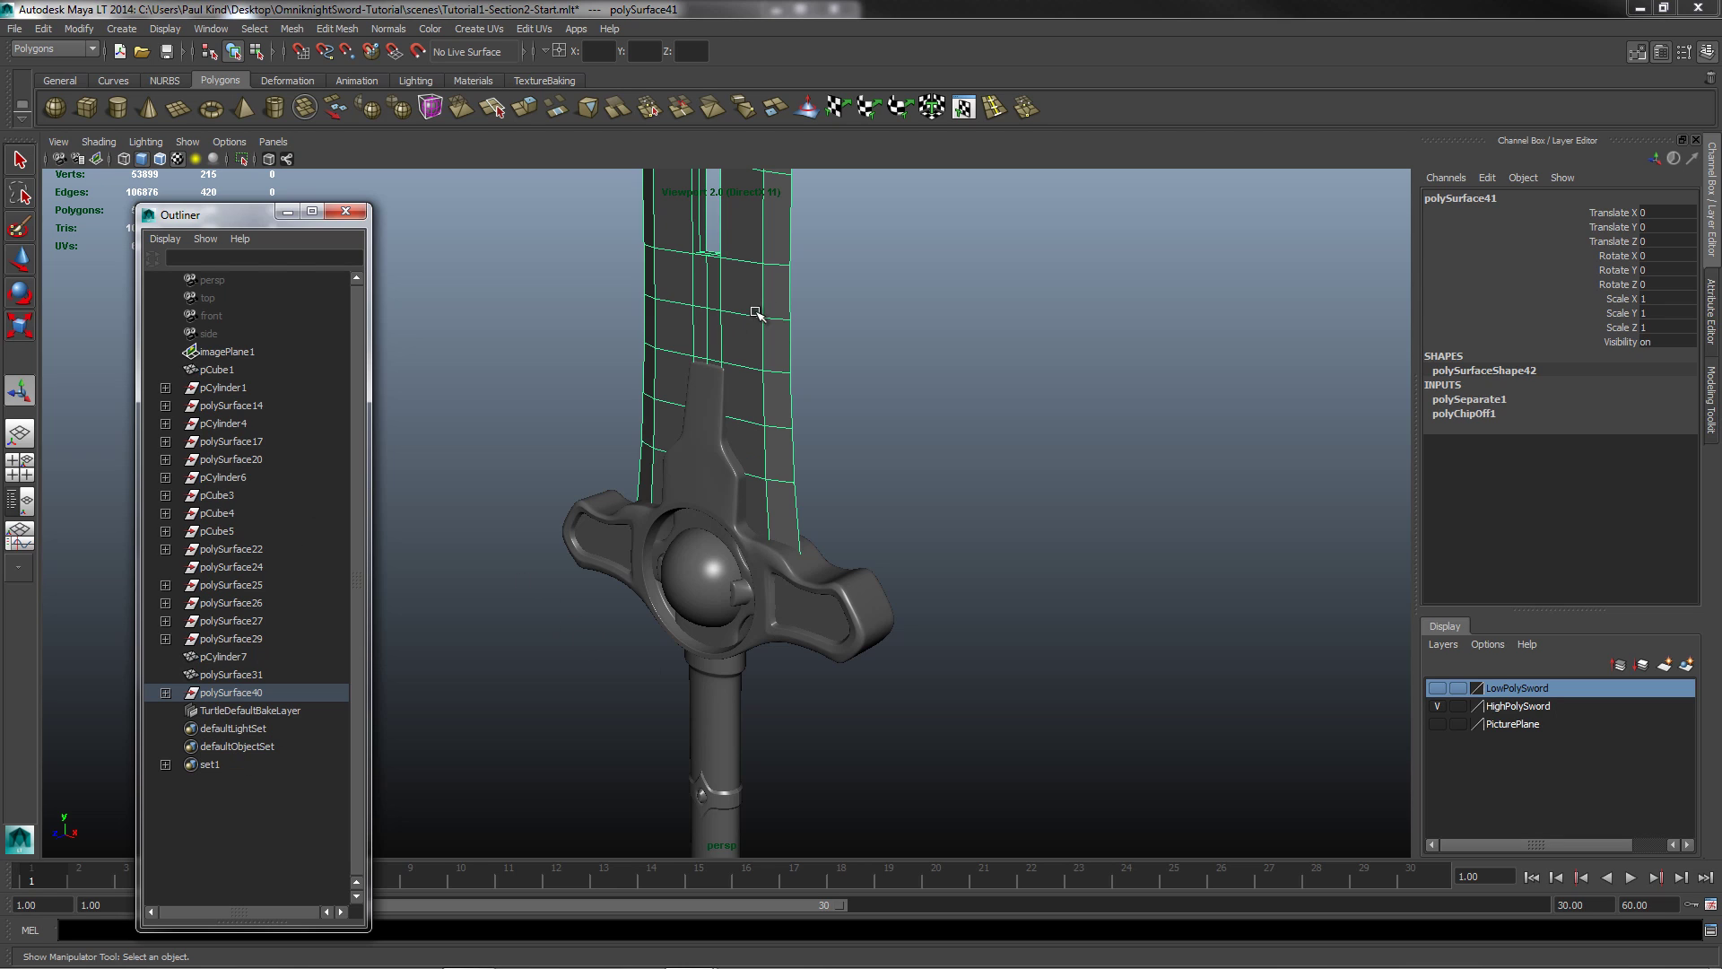
click(229, 693)
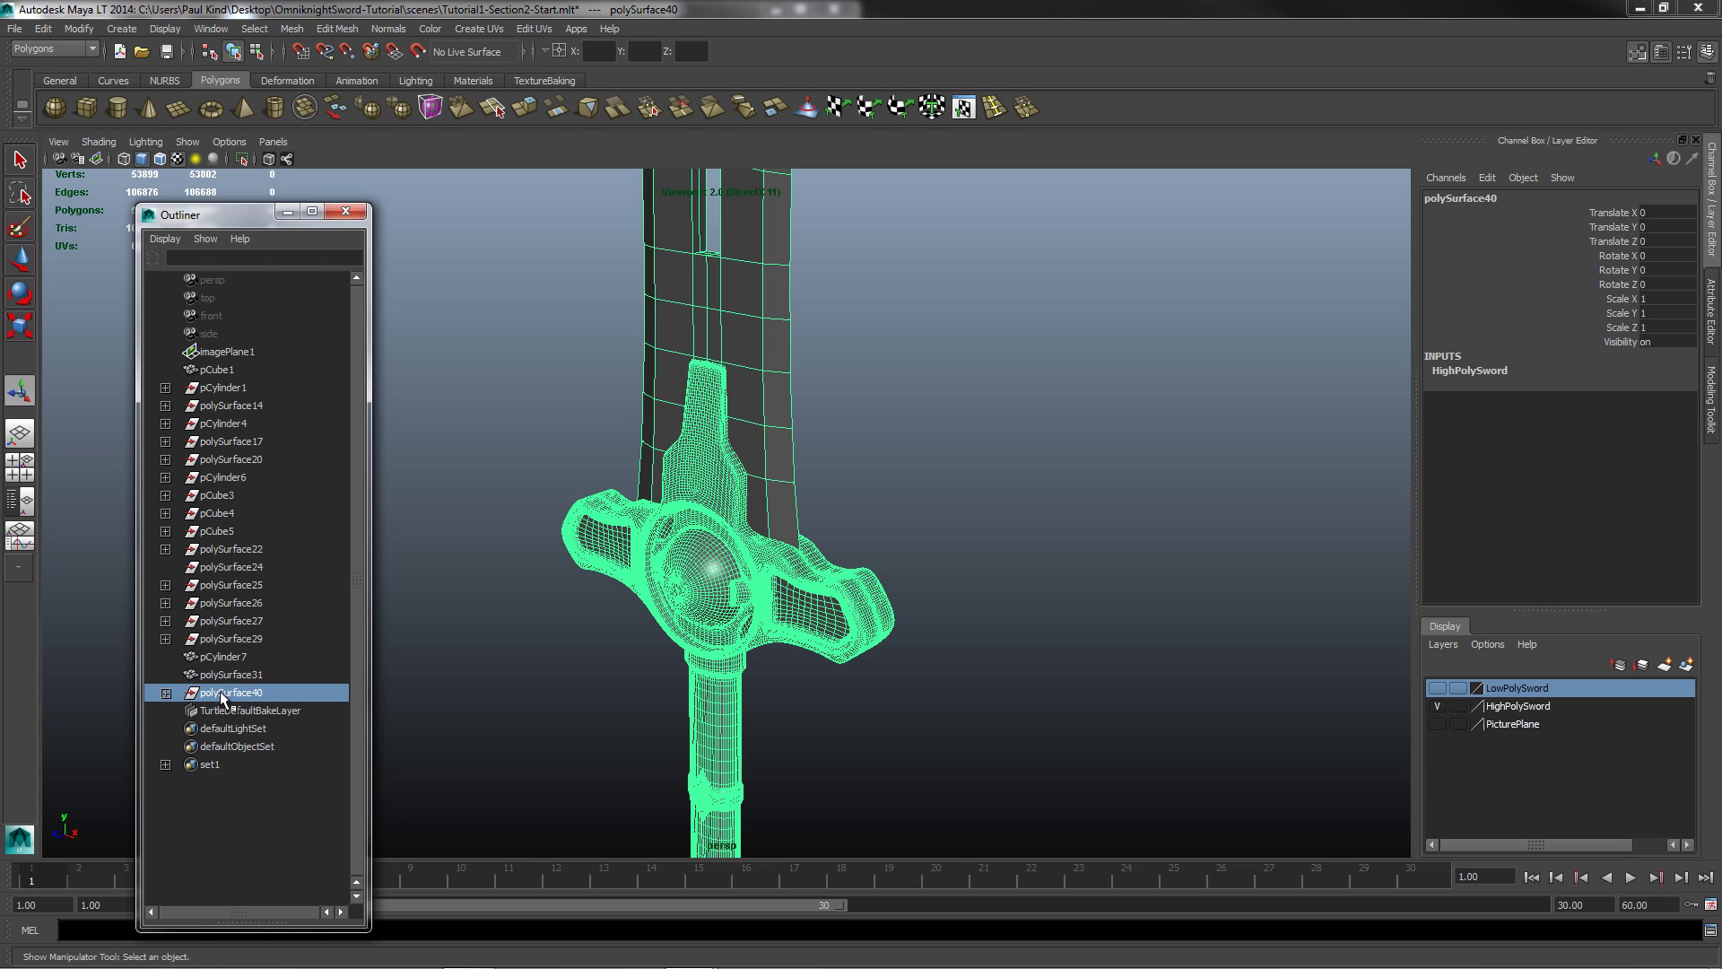
click(43, 28)
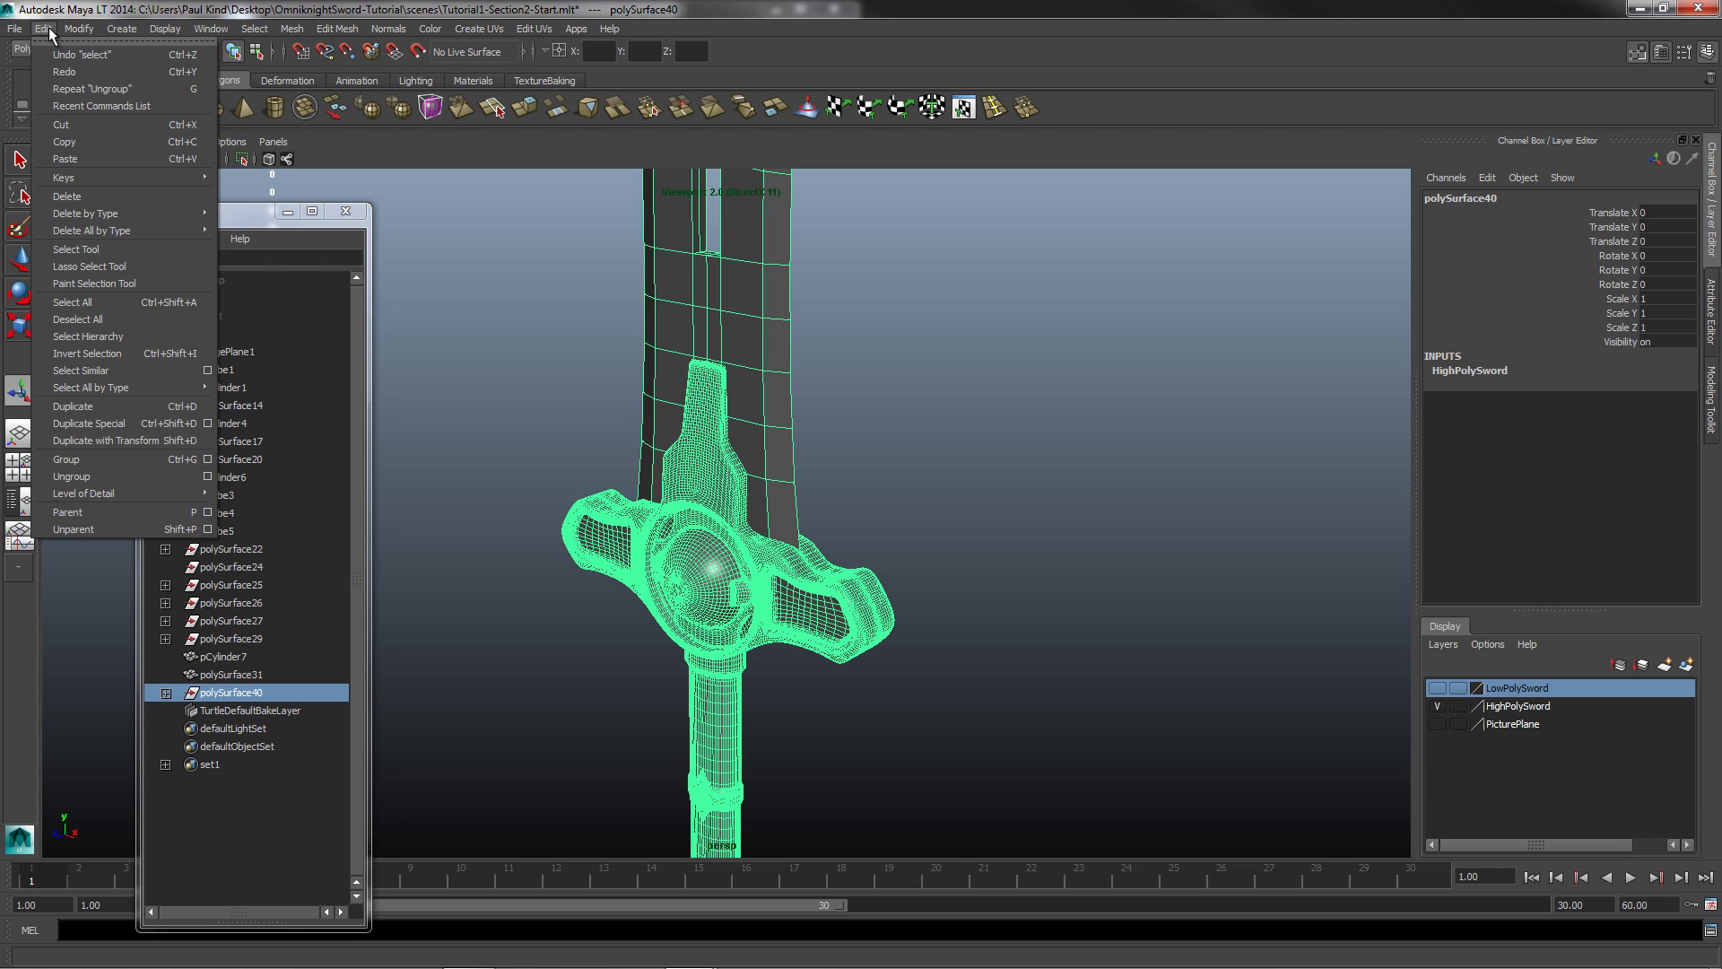
click(136, 477)
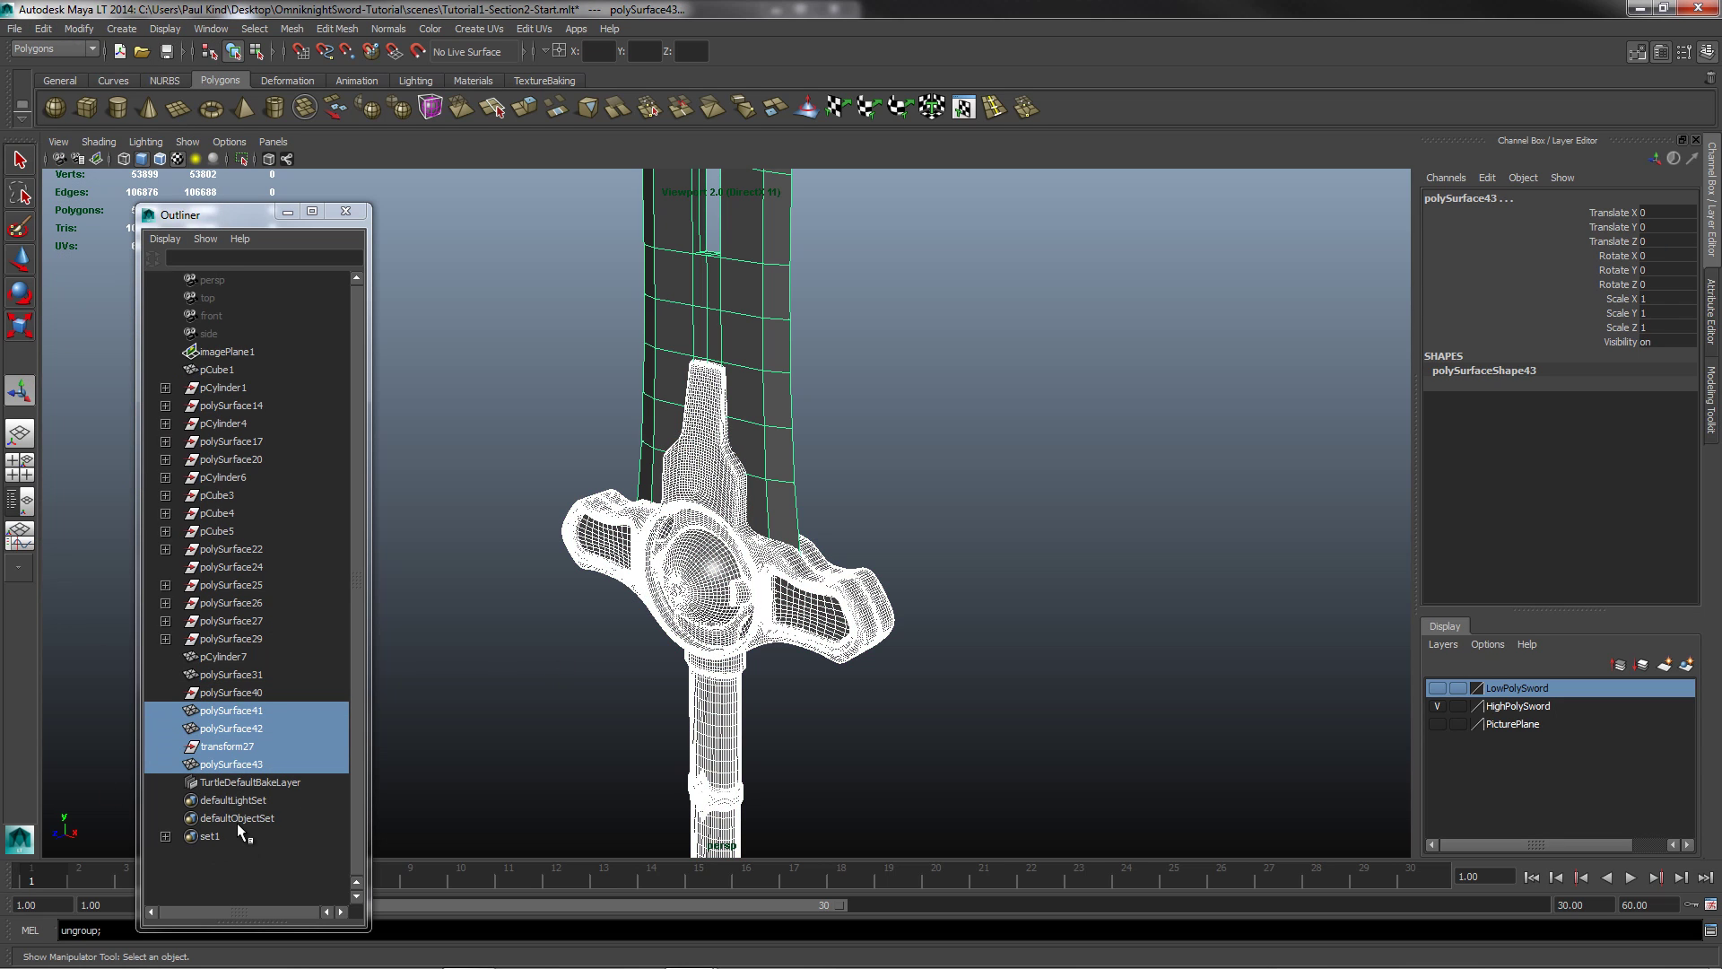
click(346, 213)
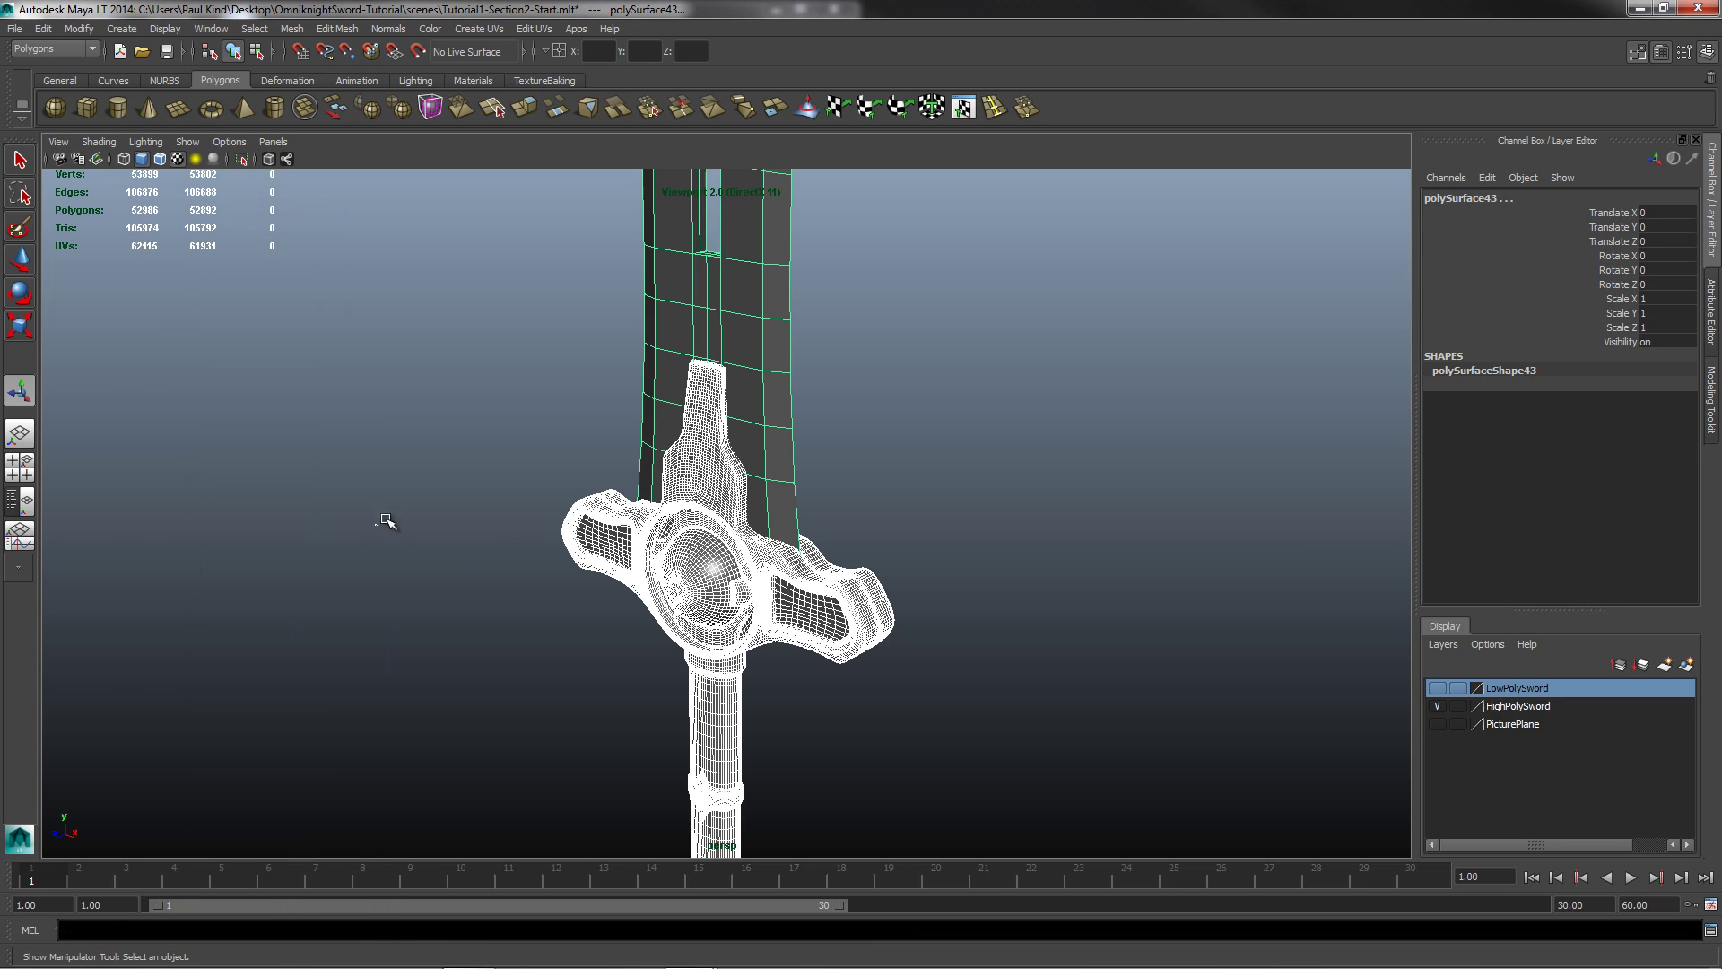
click(385, 521)
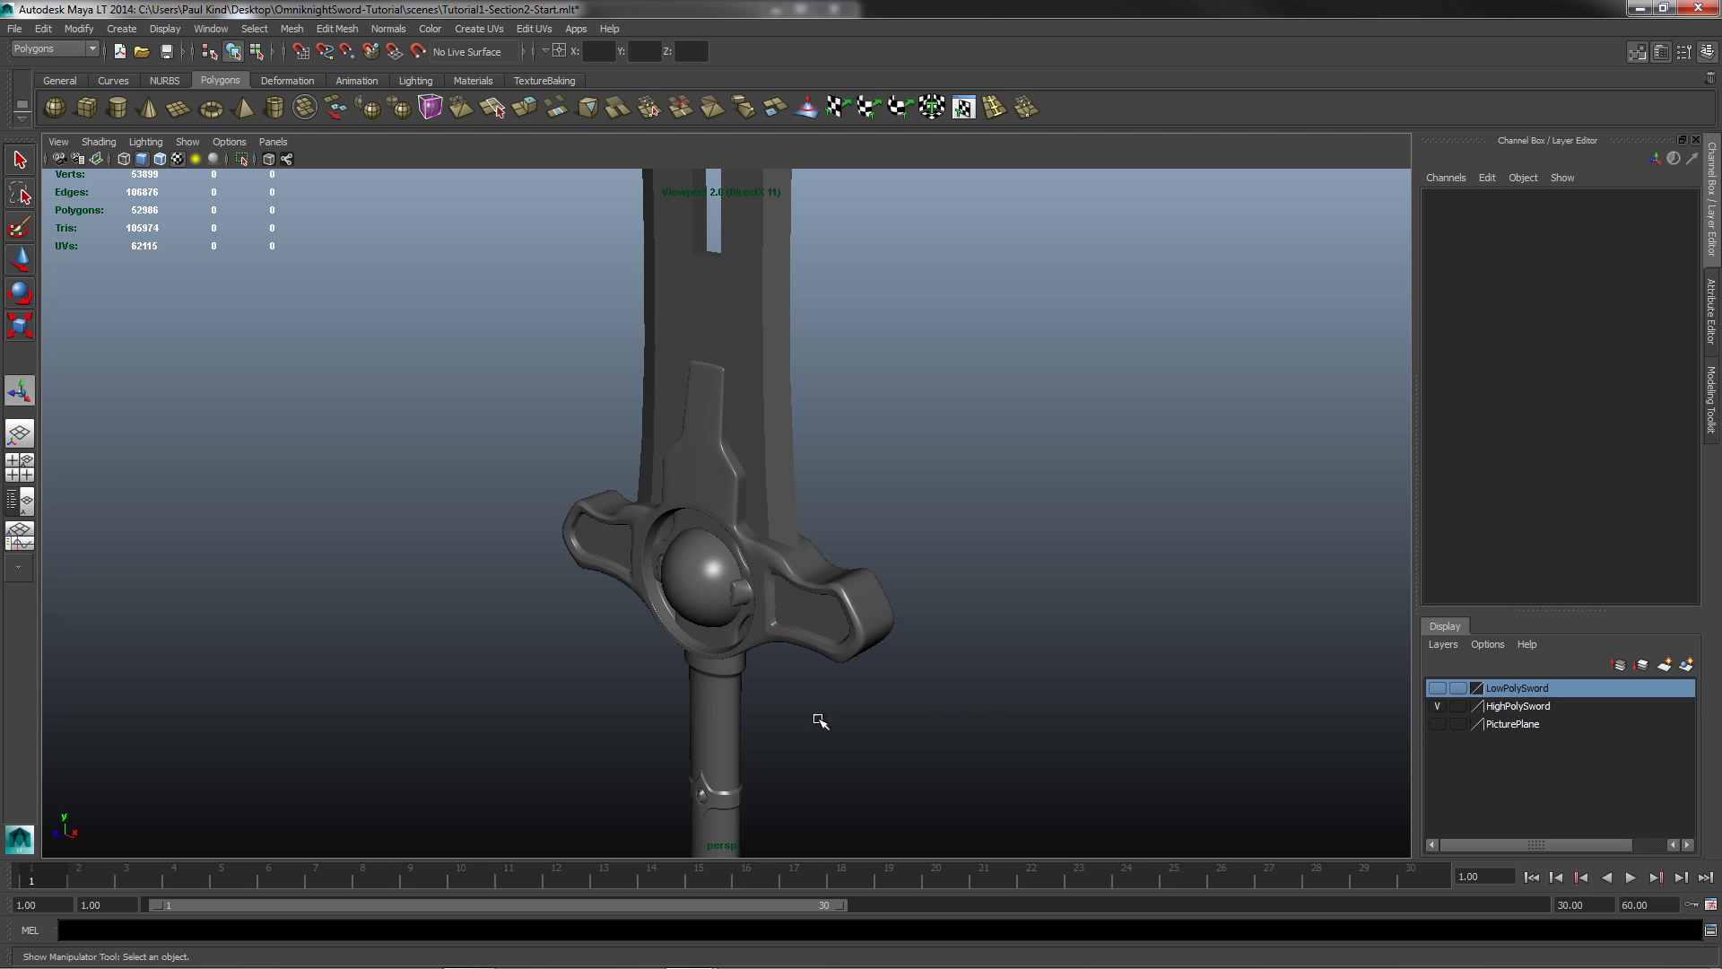
Step: Select the high-poly crossguard and handle together with one blade copy and add them to the HighPolySword layer
click(756, 605)
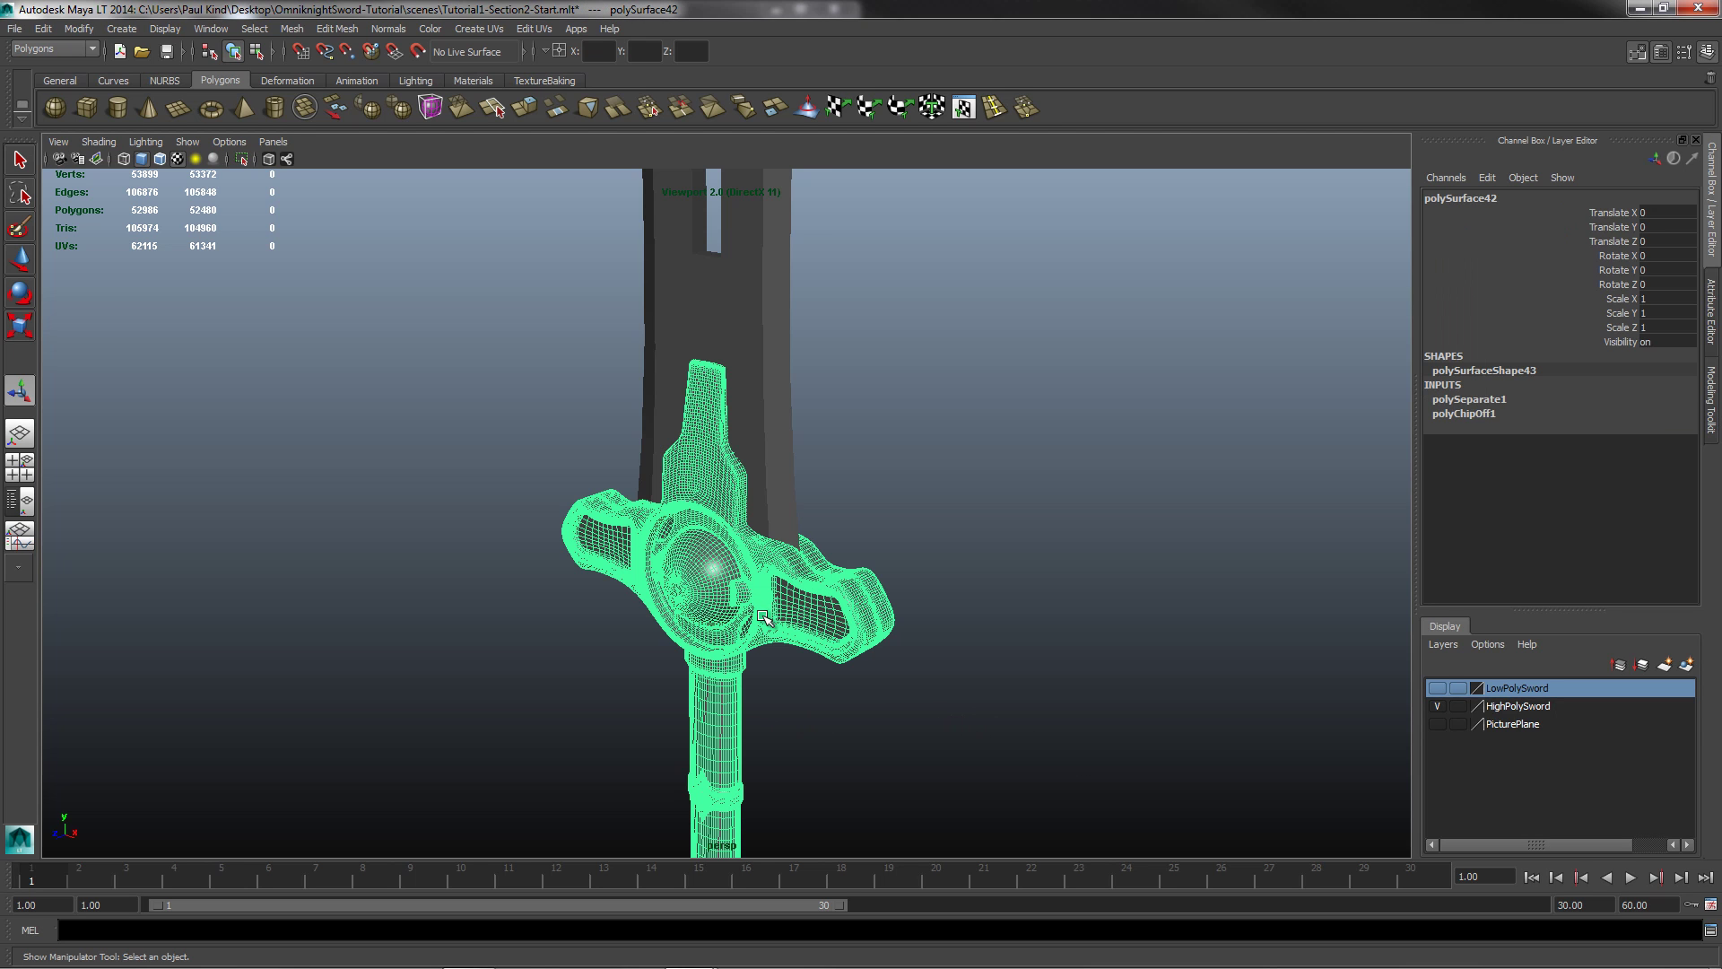
shift+click(752, 352)
click(1514, 707)
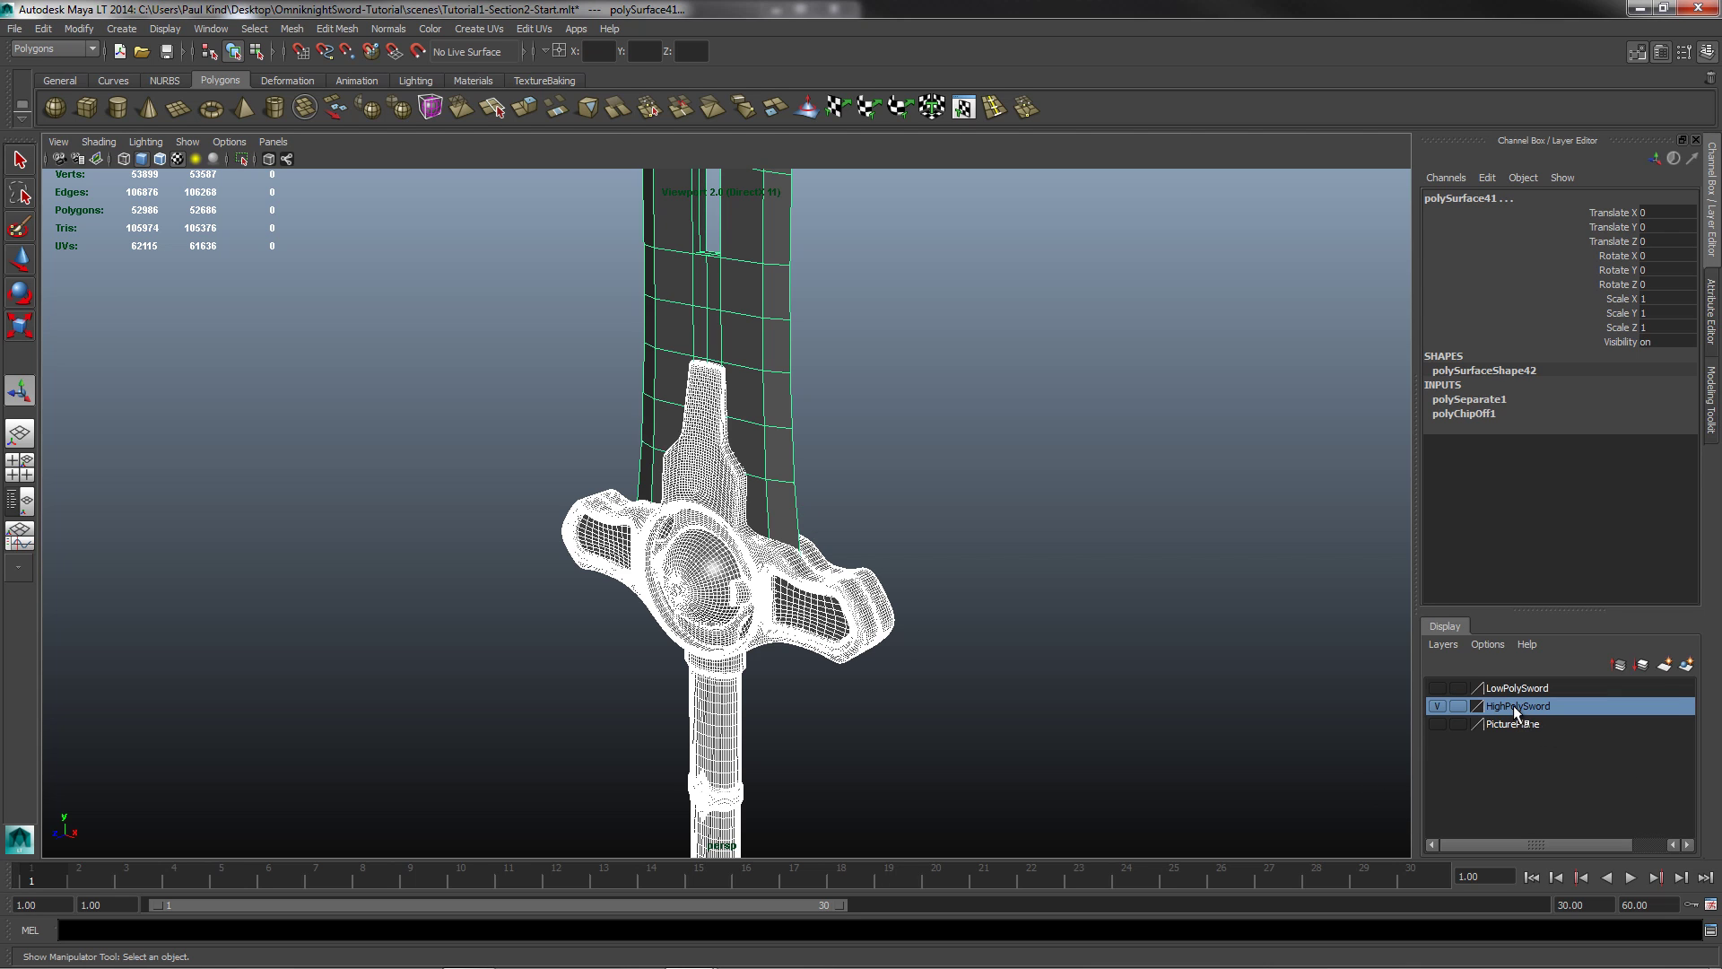
right_click(1514, 707)
double_click(1514, 706)
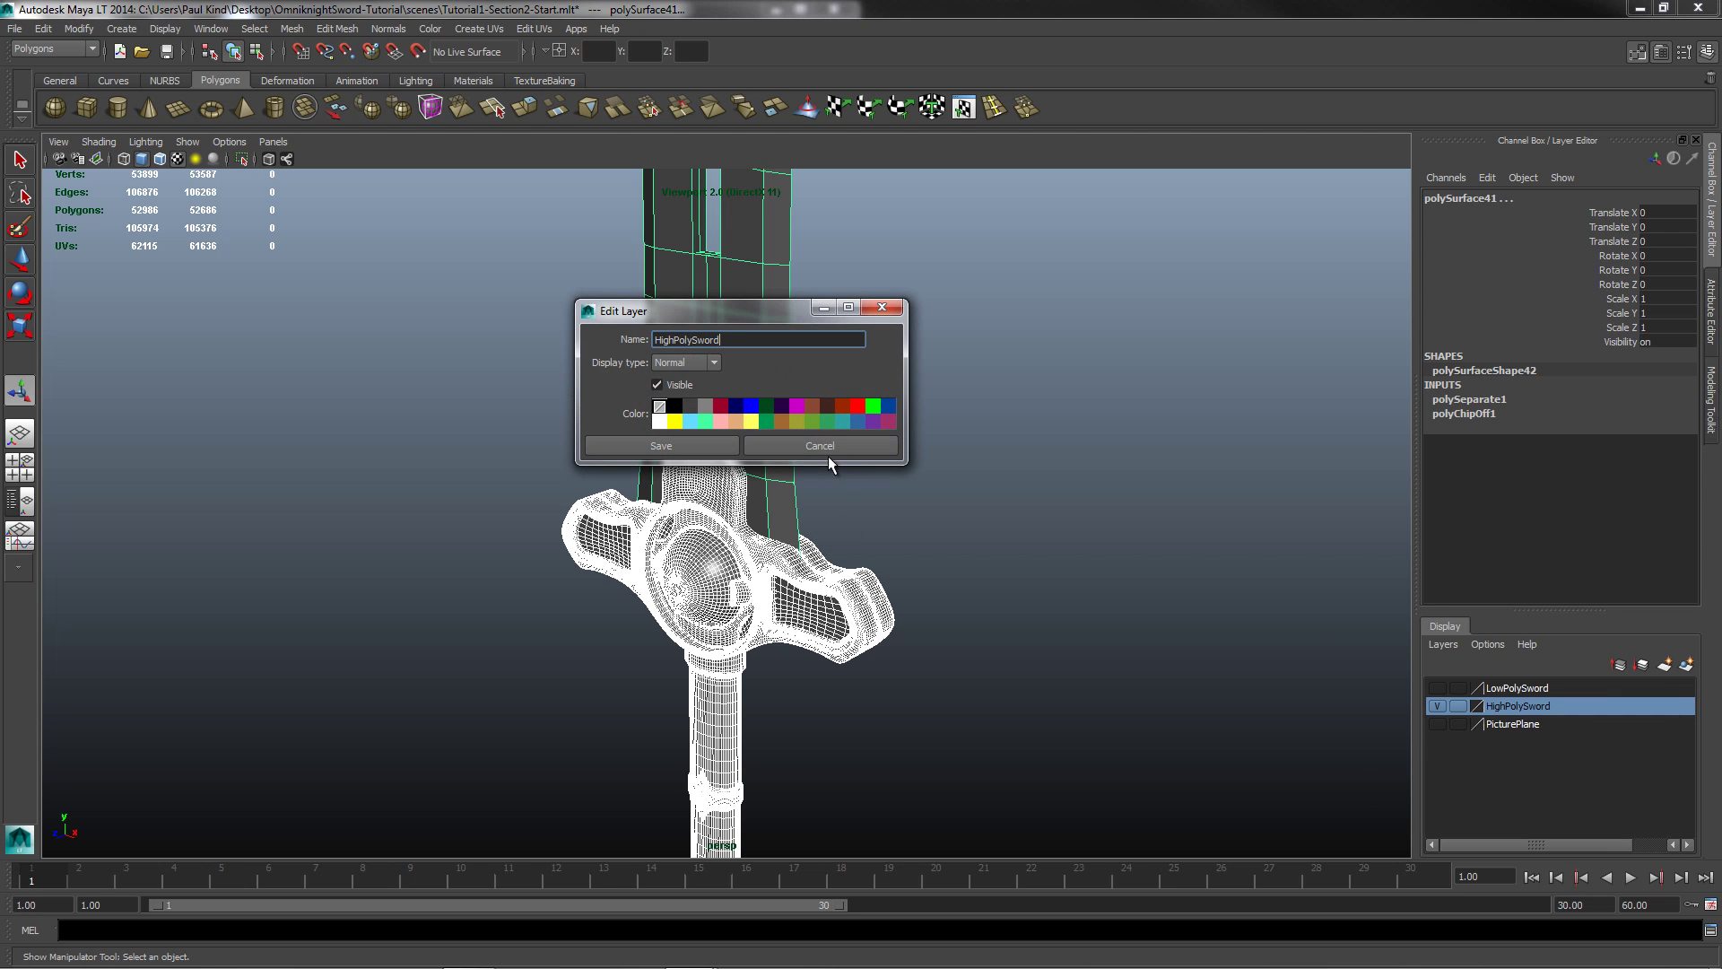
click(826, 451)
right_click(1504, 703)
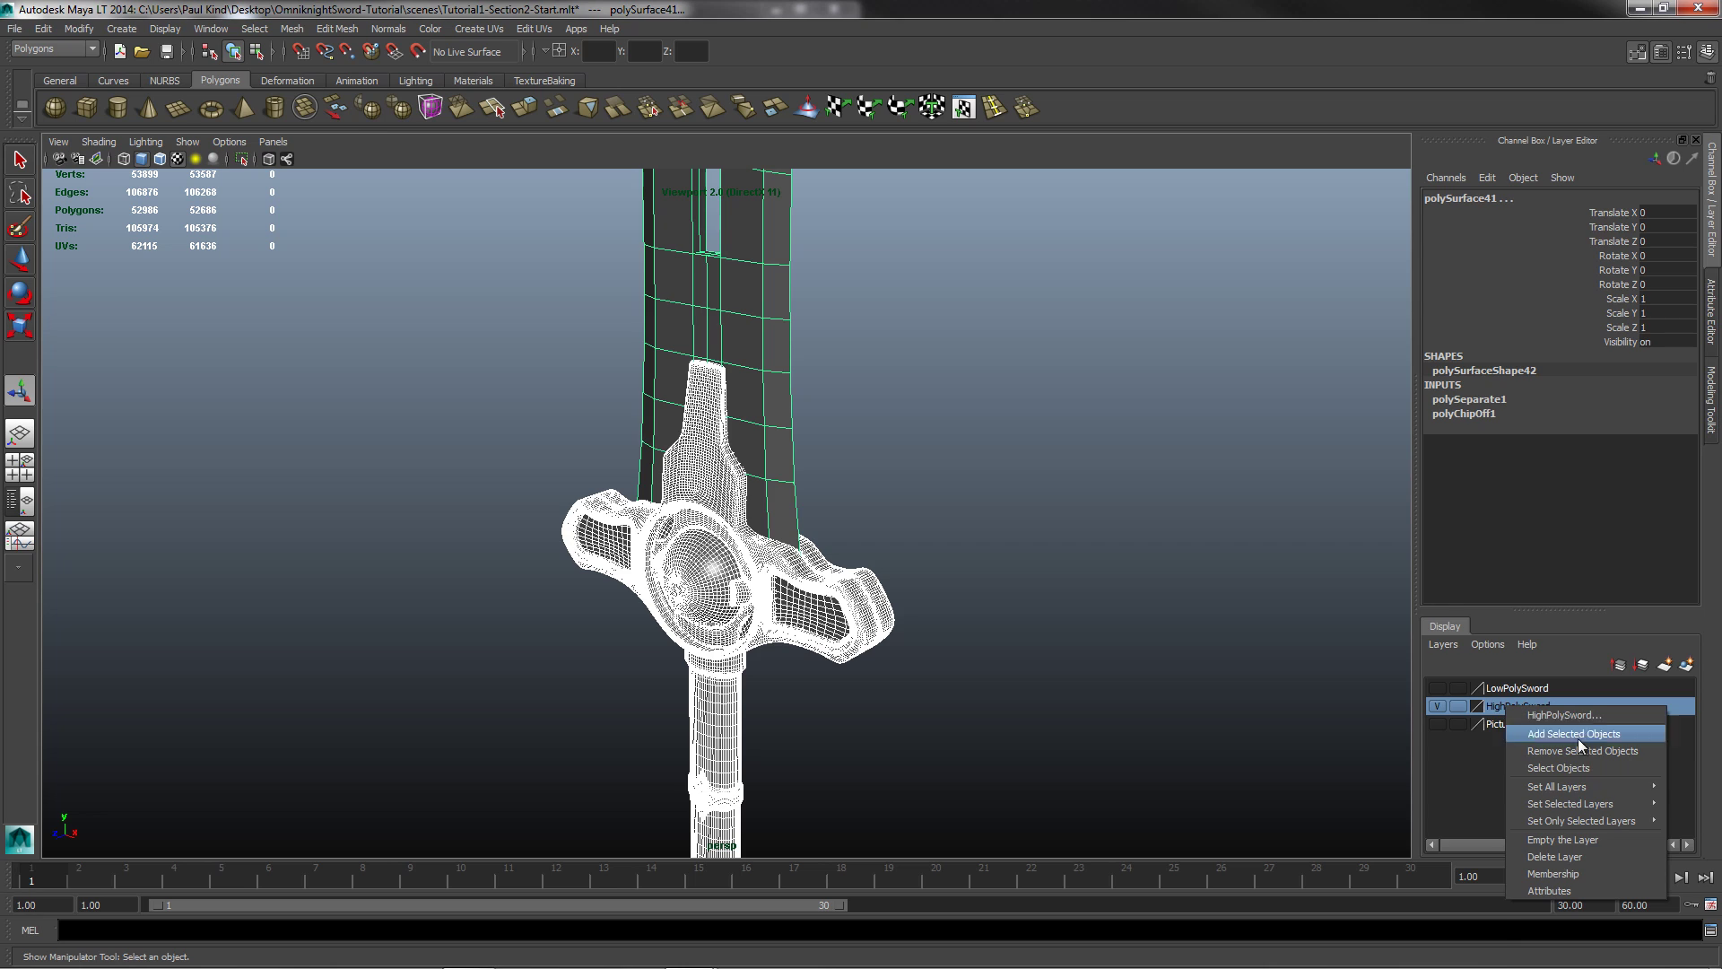
click(1551, 733)
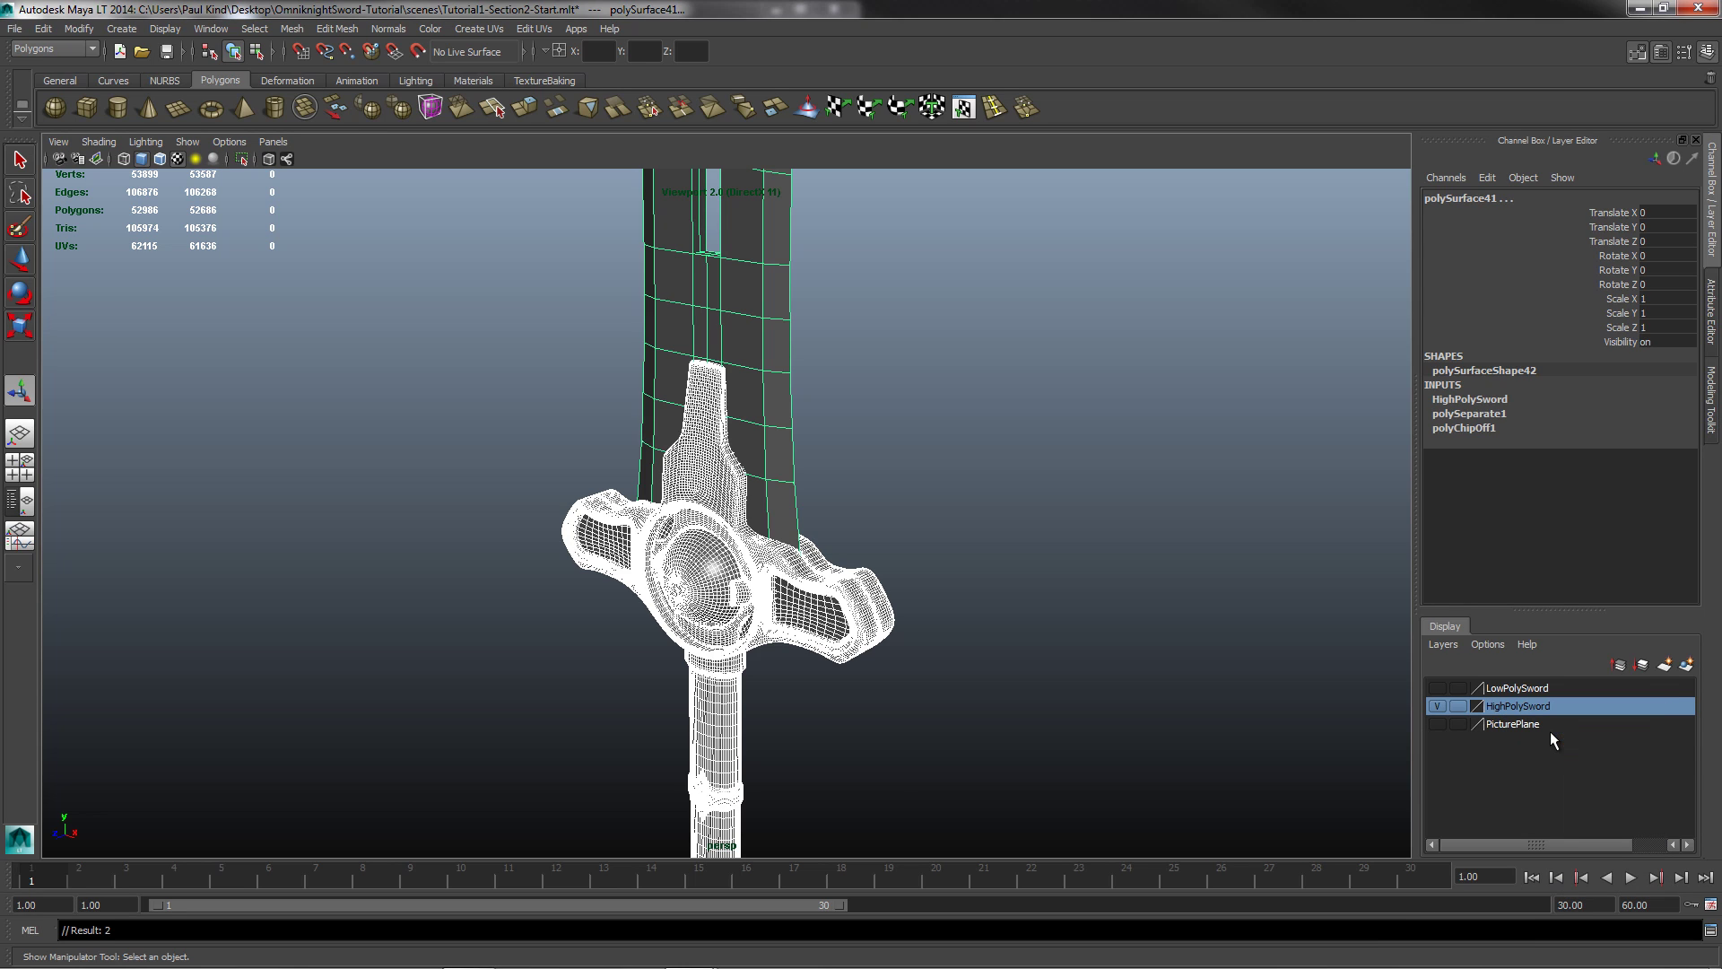
Step: Show the LowPolySword layer and hide the HighPolySword layer to isolate the low-poly parts with the duplicated blade
click(1438, 707)
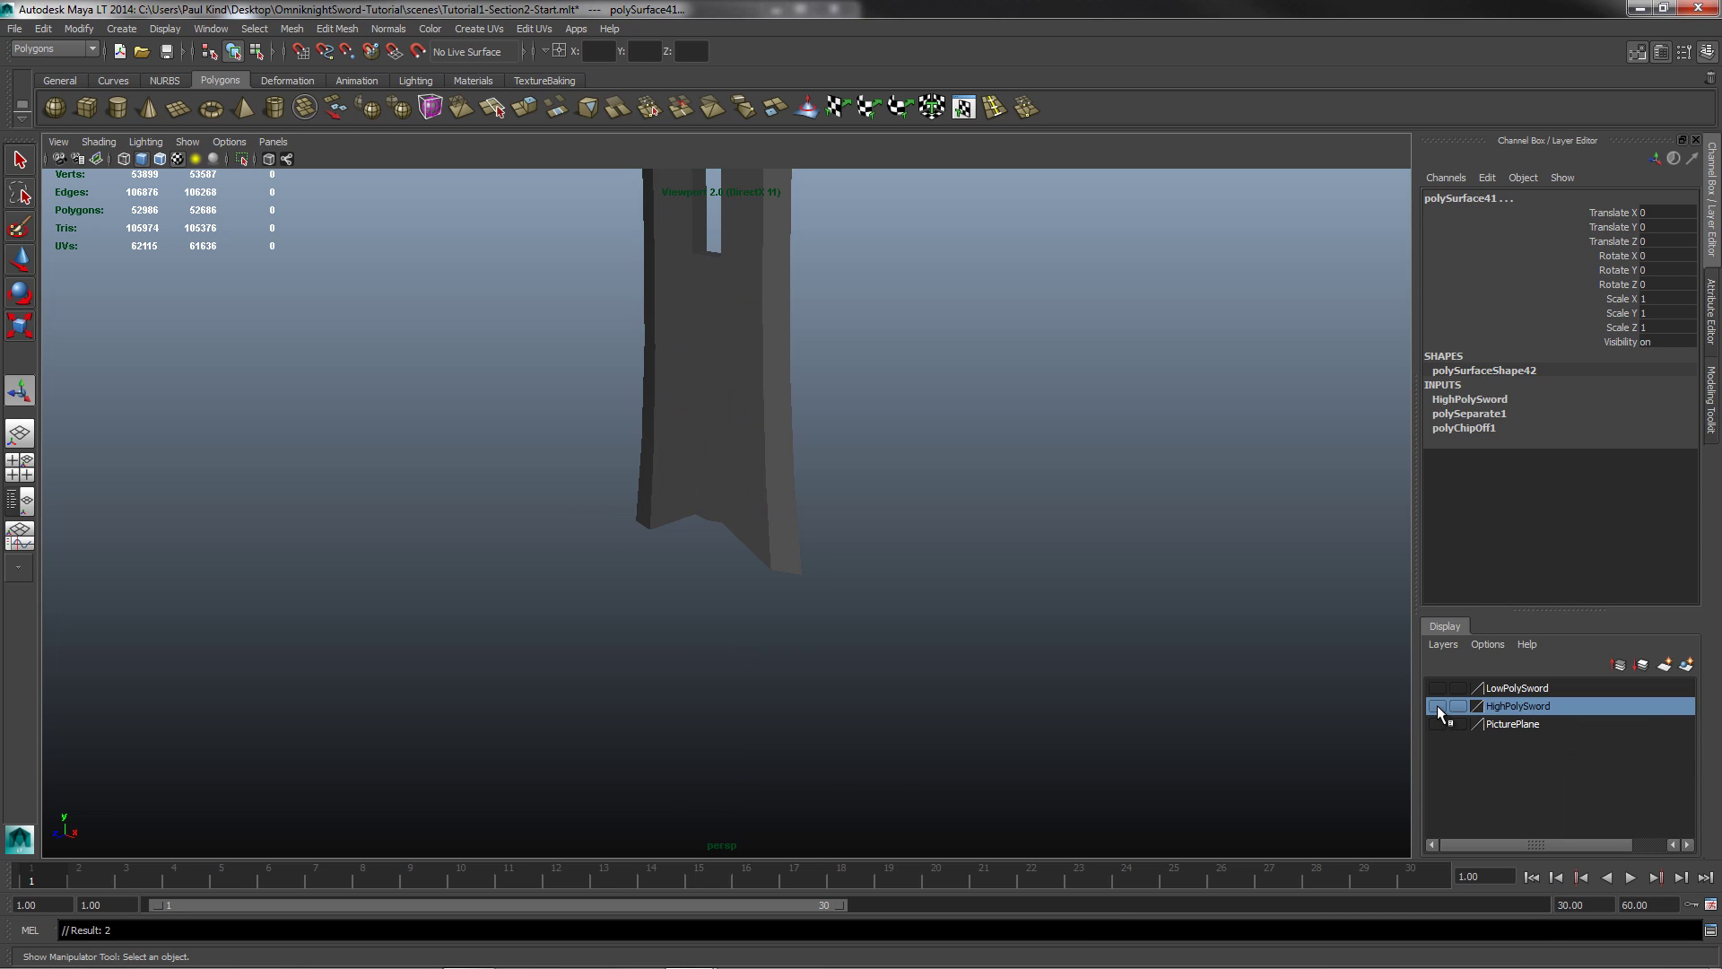
click(1438, 707)
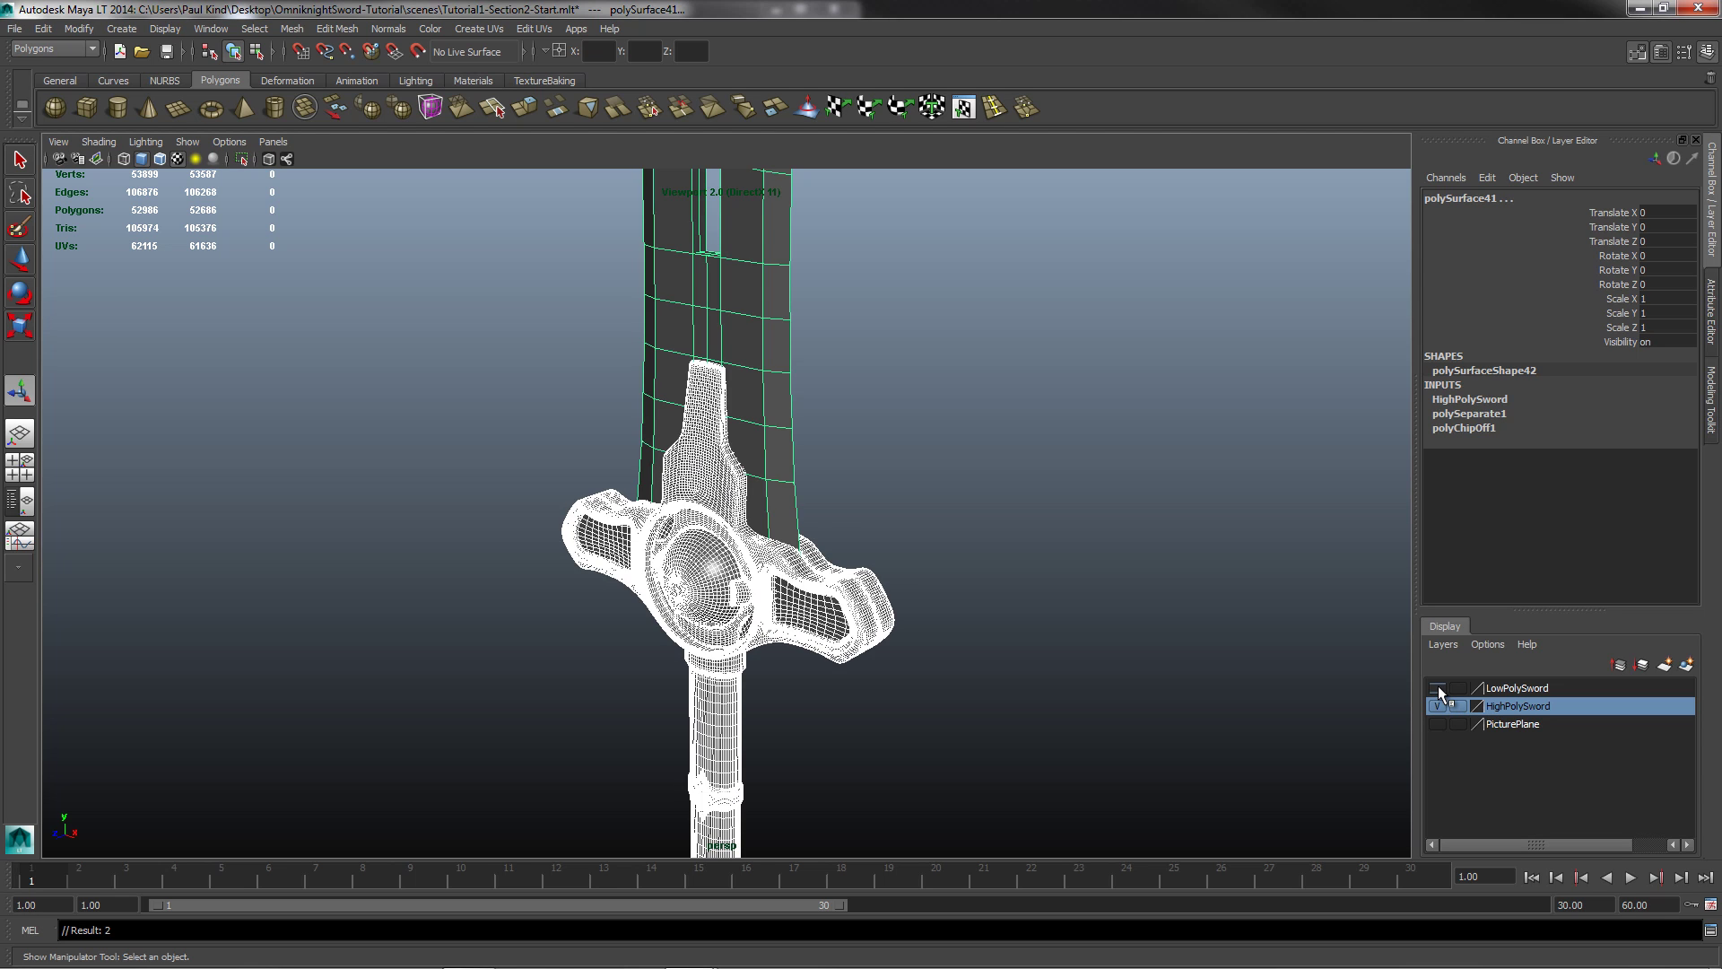
click(1437, 688)
click(1439, 708)
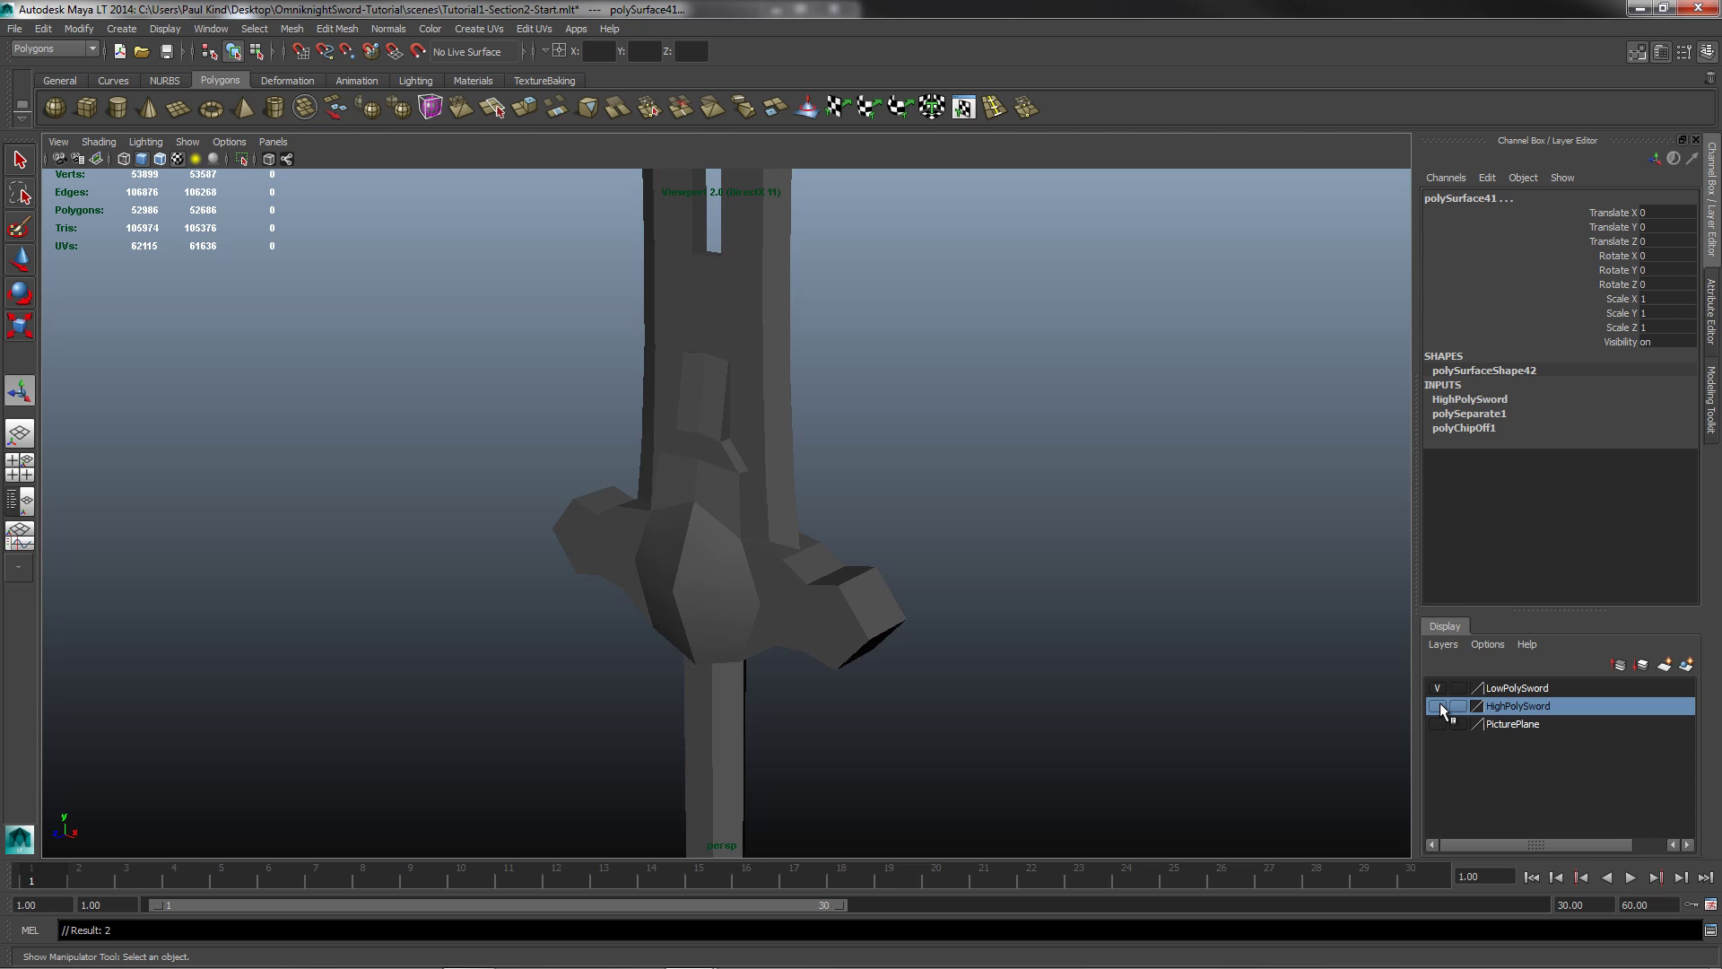
Step: Select the low-poly crossguard, duplicated blade and handle together, add them to the LowPolySword layer and check its visibility
click(705, 594)
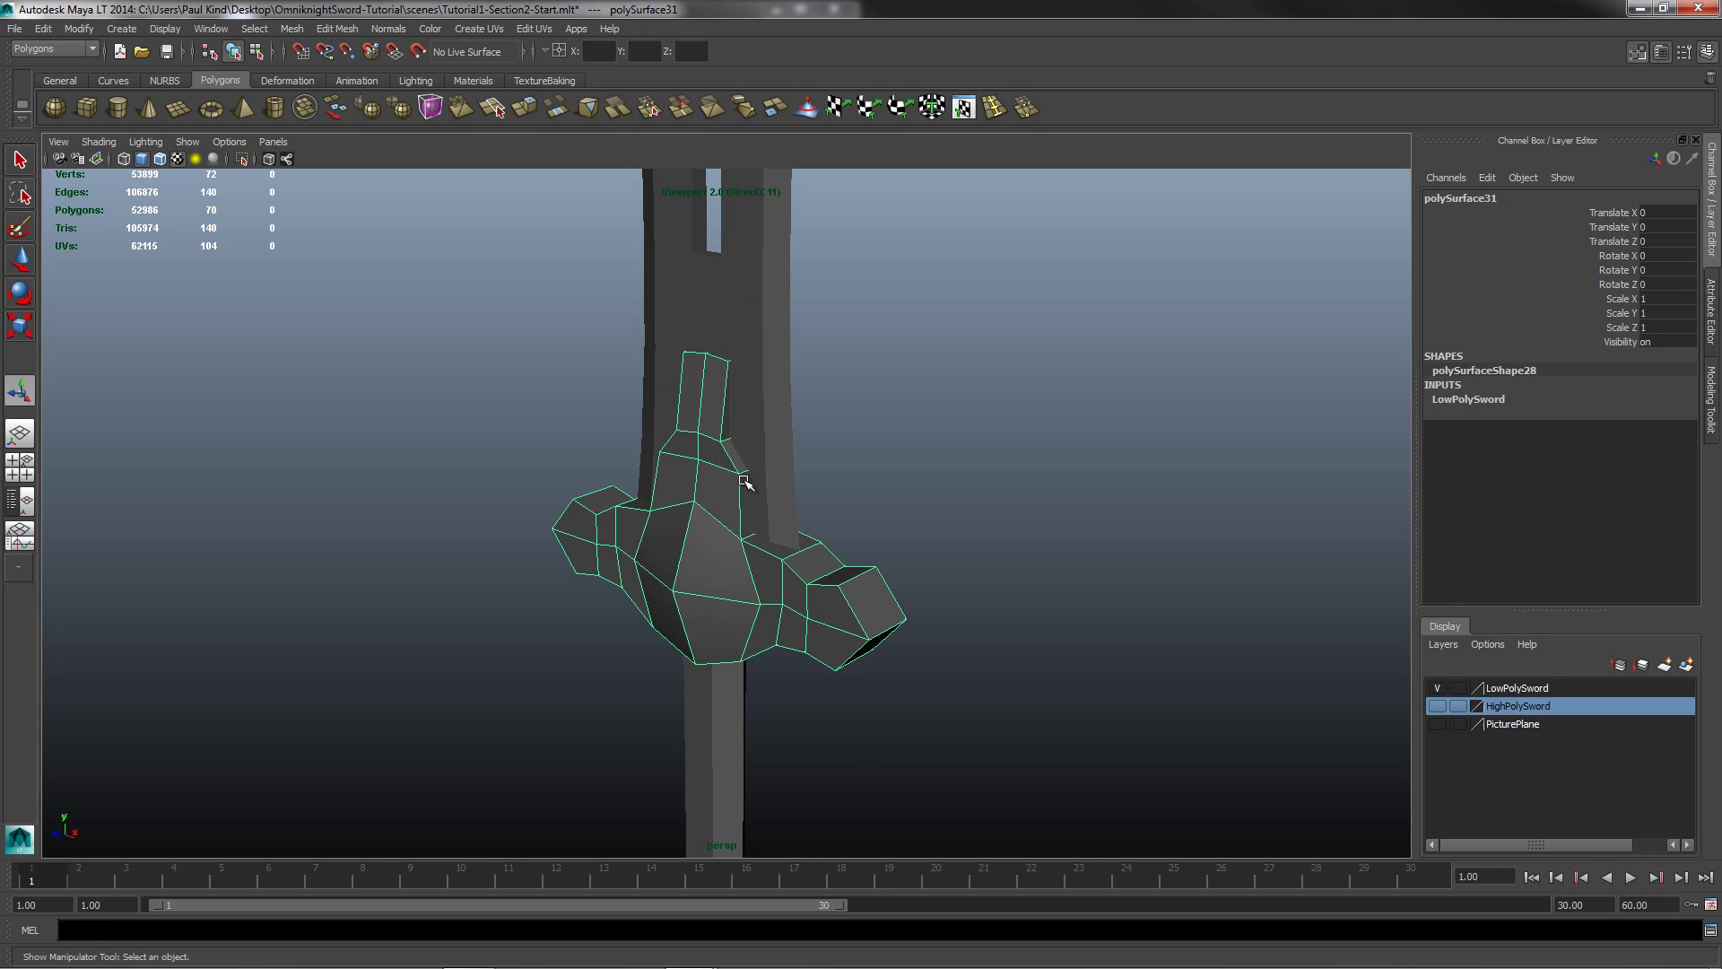
click(769, 419)
click(741, 715)
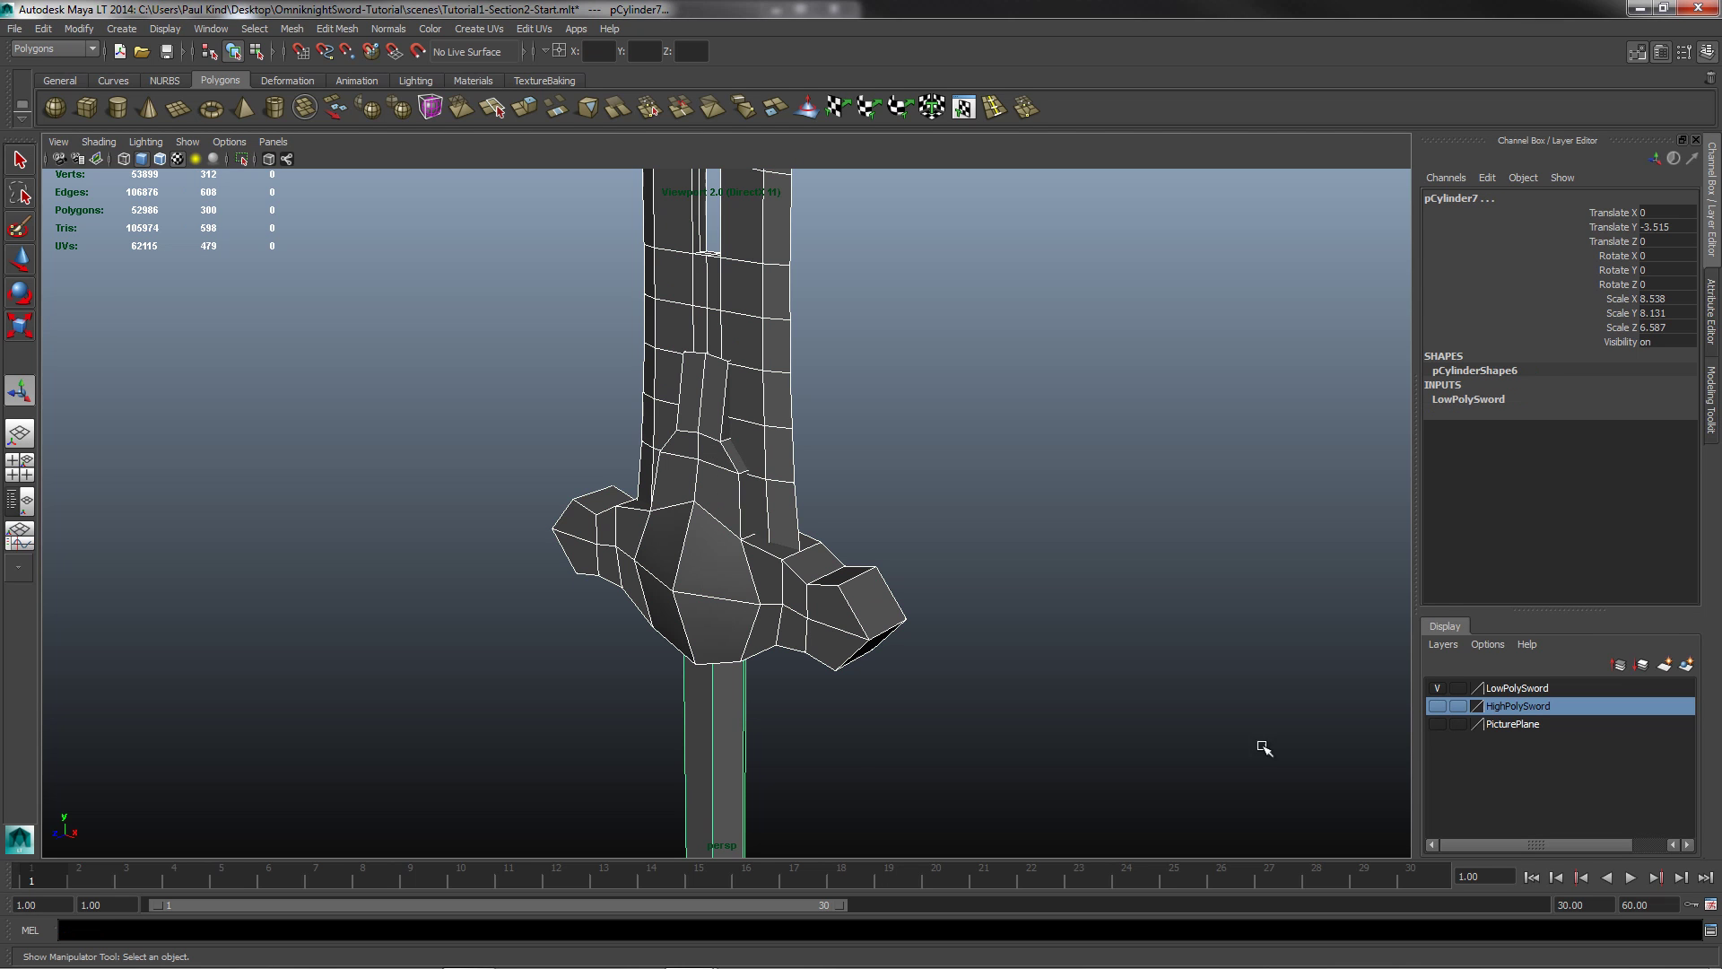
right_click(1500, 687)
click(1557, 710)
click(1436, 688)
click(1436, 687)
Step: Compare the complete low-poly and high-poly swords by toggling their layers and examining them from several angles
scroll(1076, 588, down, 5)
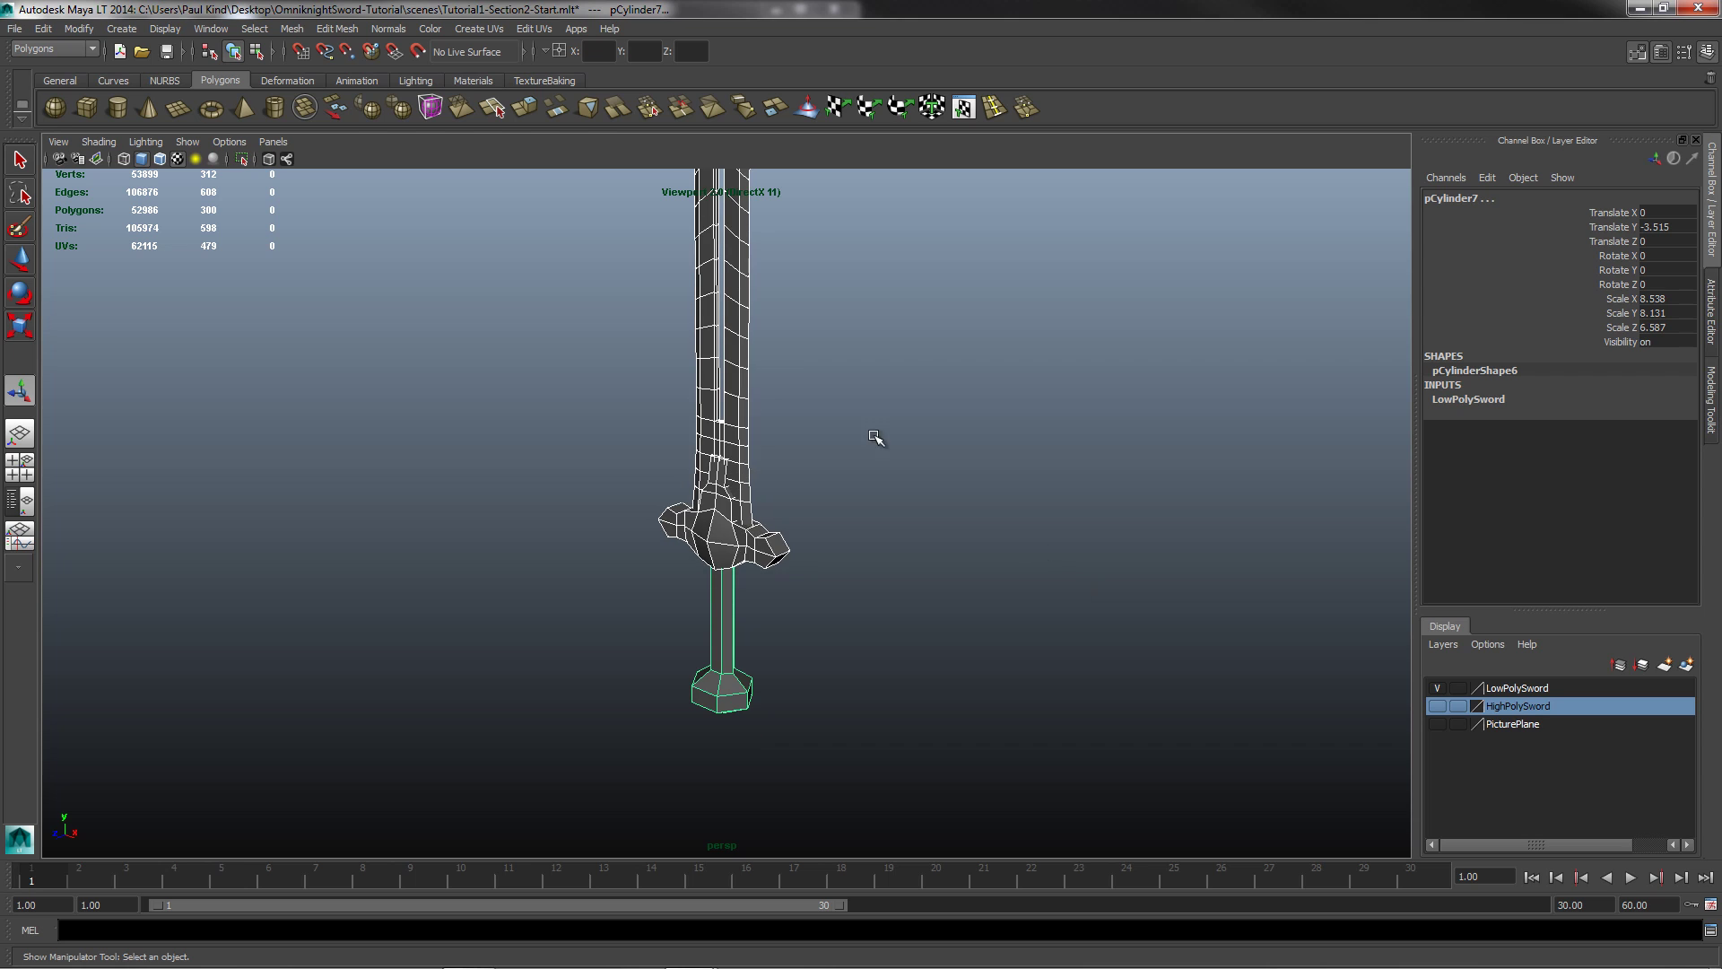
alt+middle_drag(811, 346, 859, 496)
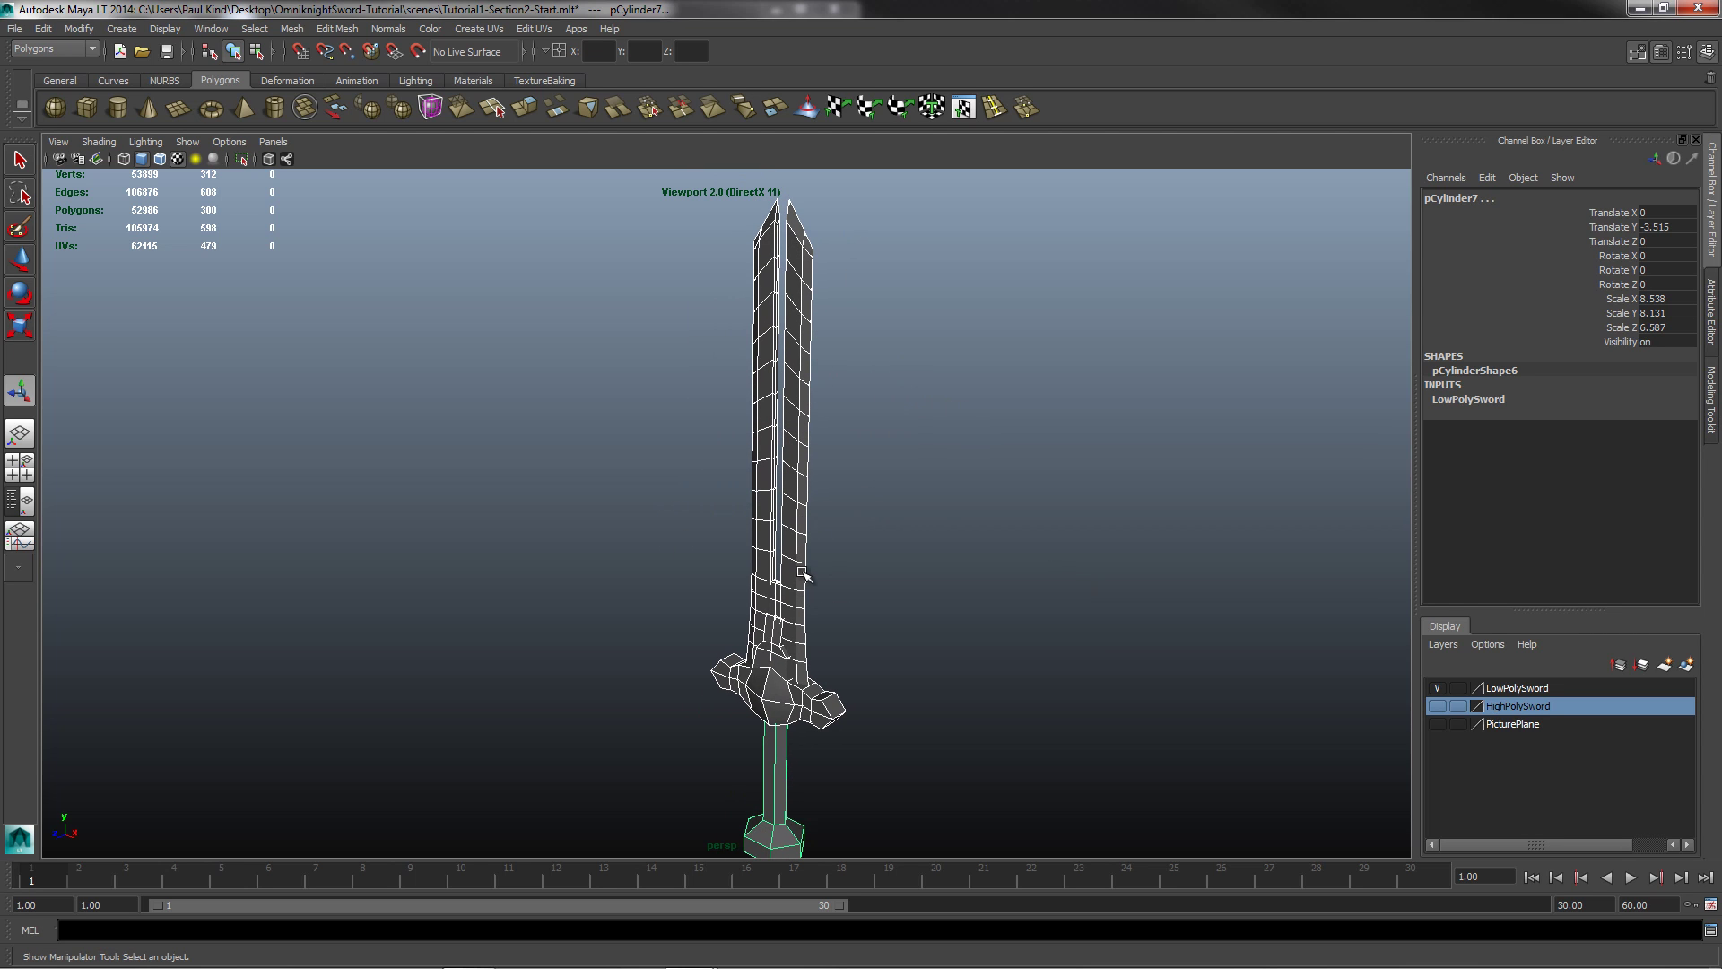
click(1436, 688)
click(1436, 689)
click(1436, 706)
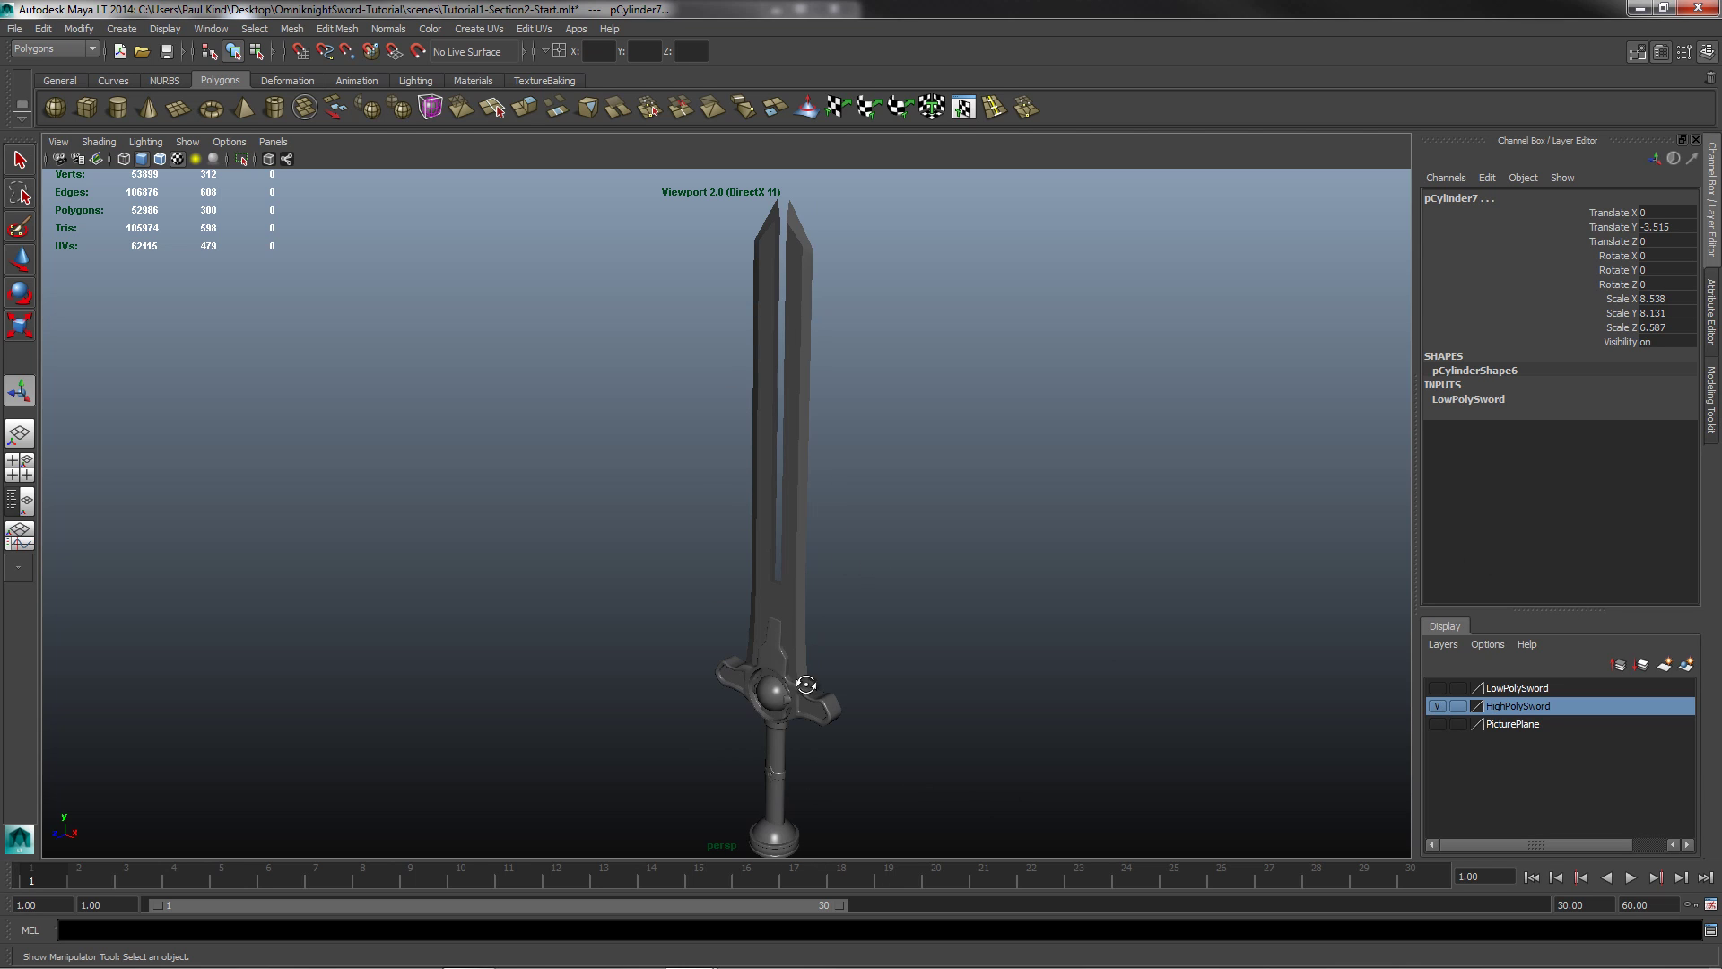
alt+drag(806, 685, 932, 698)
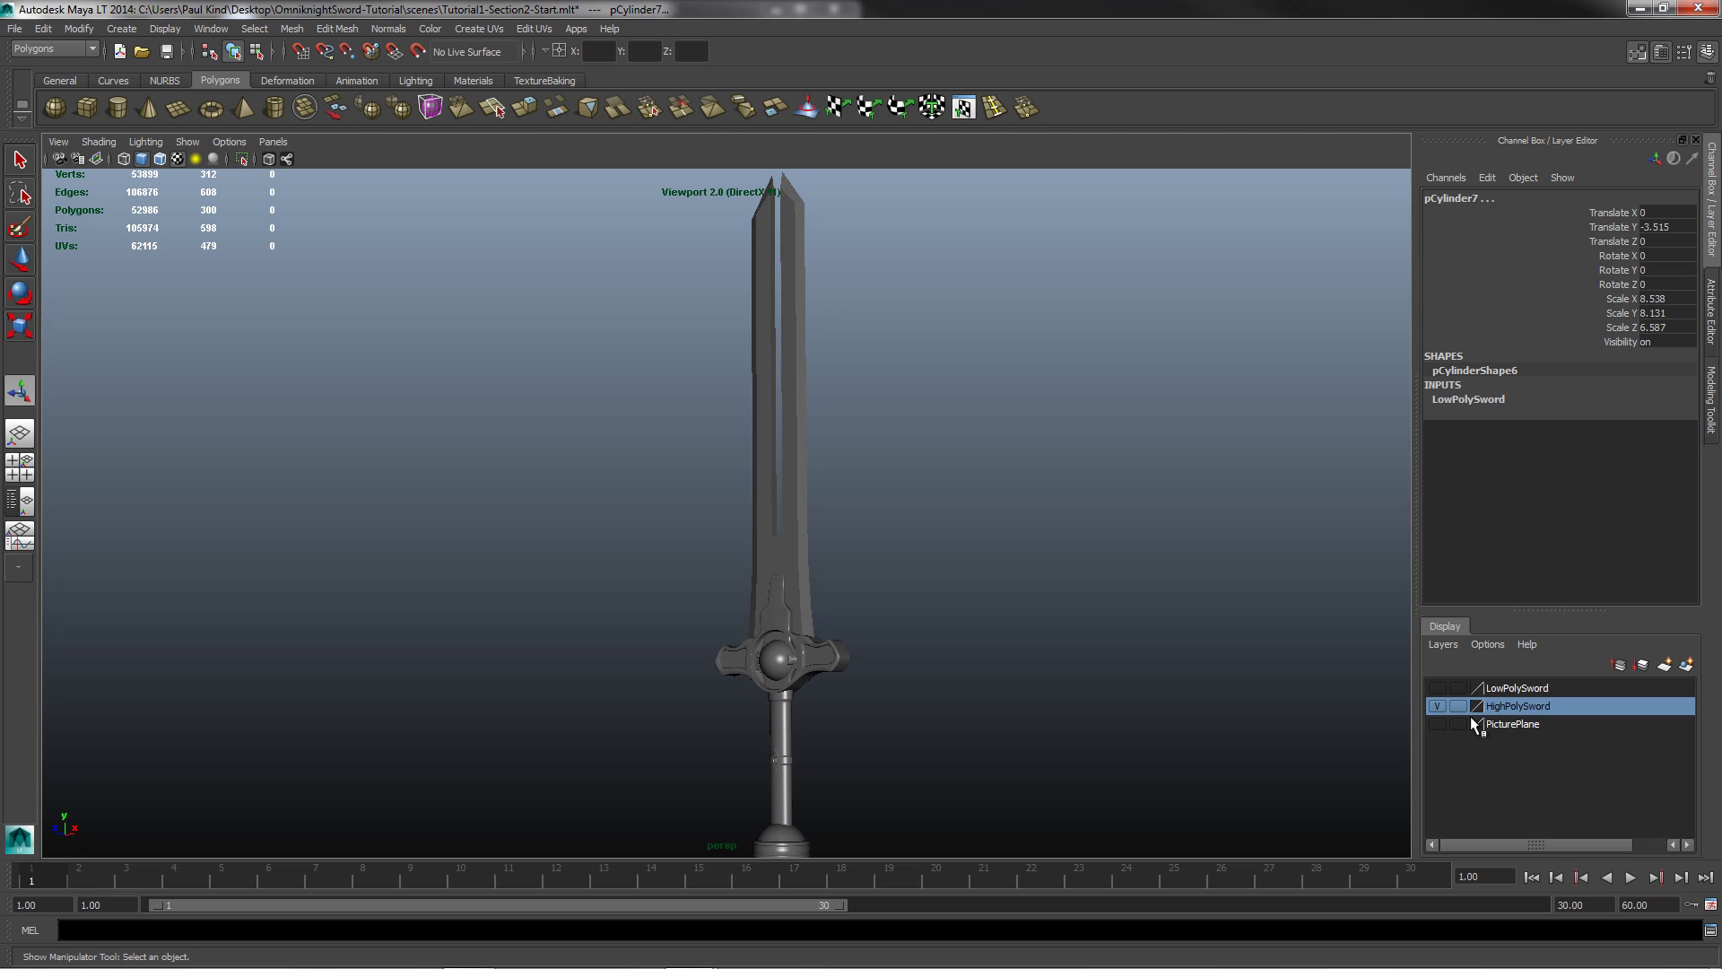
click(1436, 706)
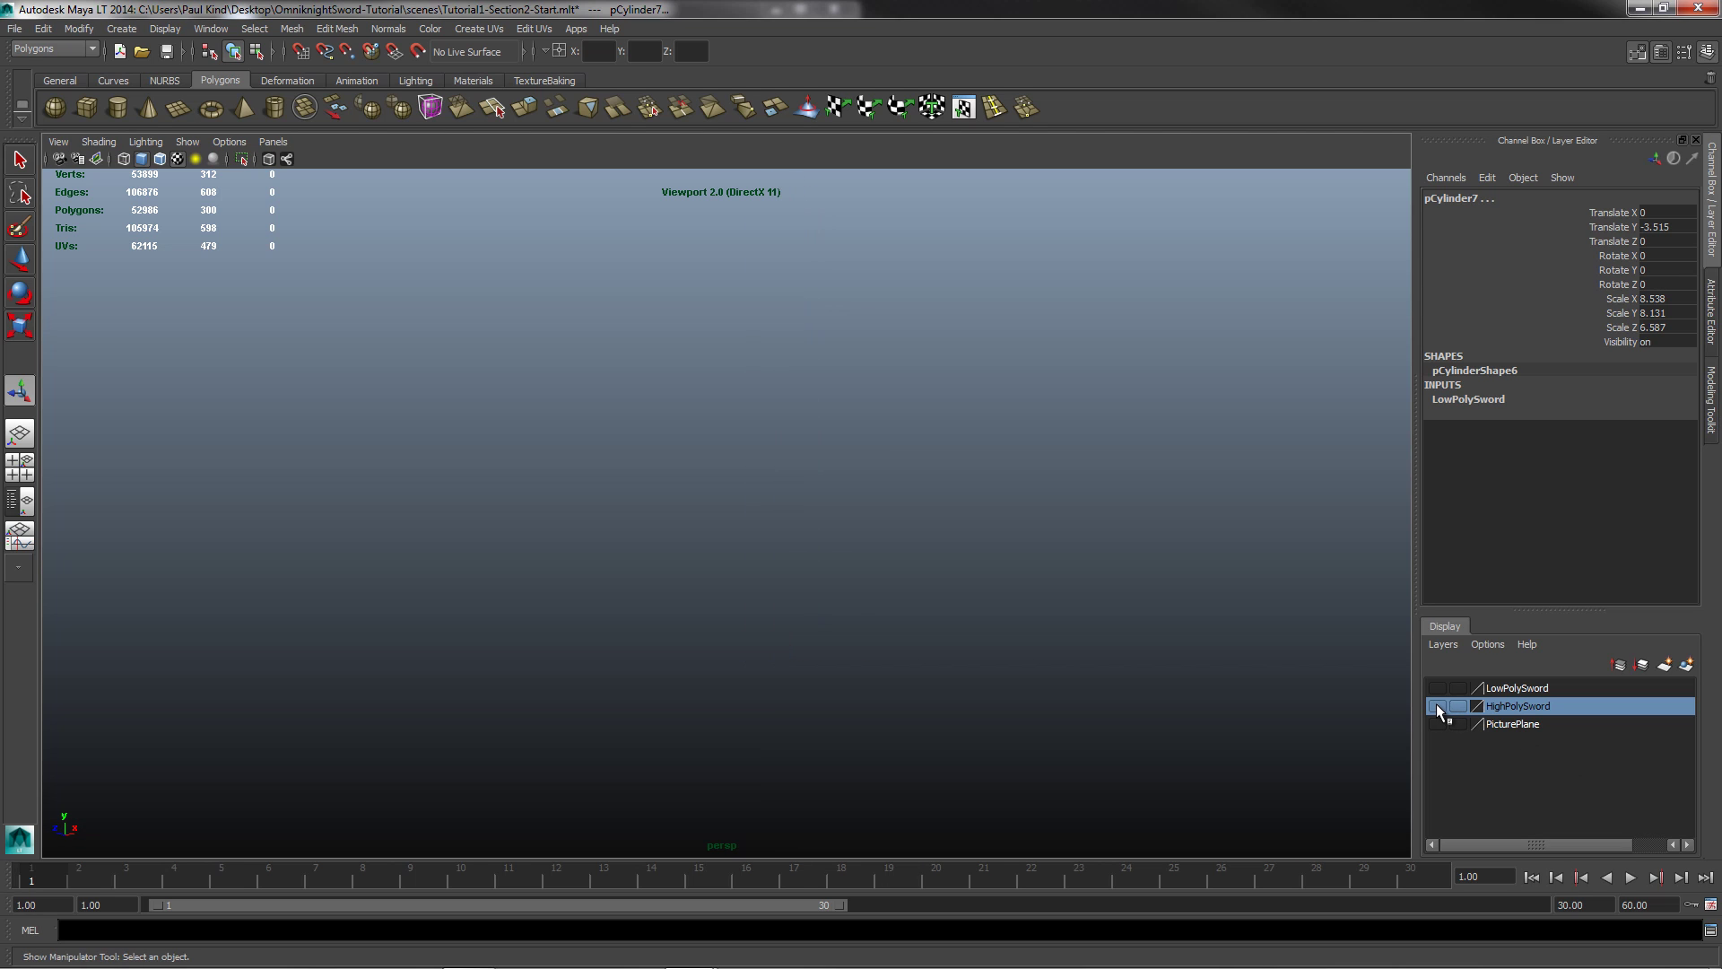
click(1436, 688)
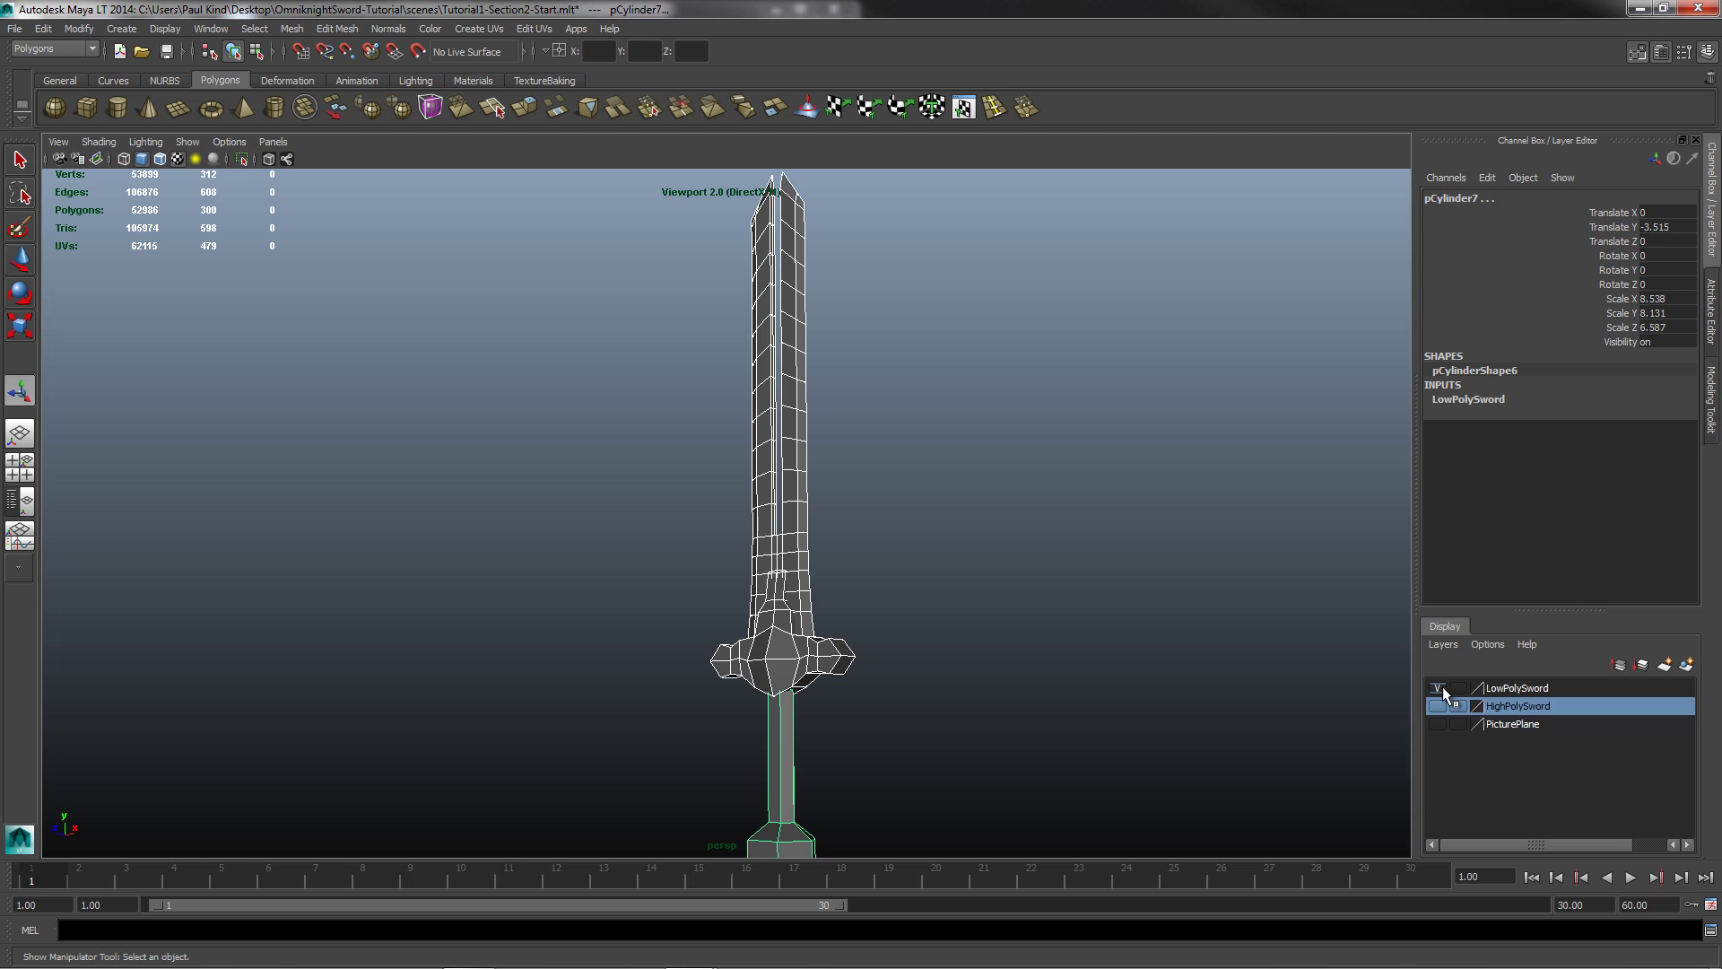
alt+drag(923, 458, 919, 511)
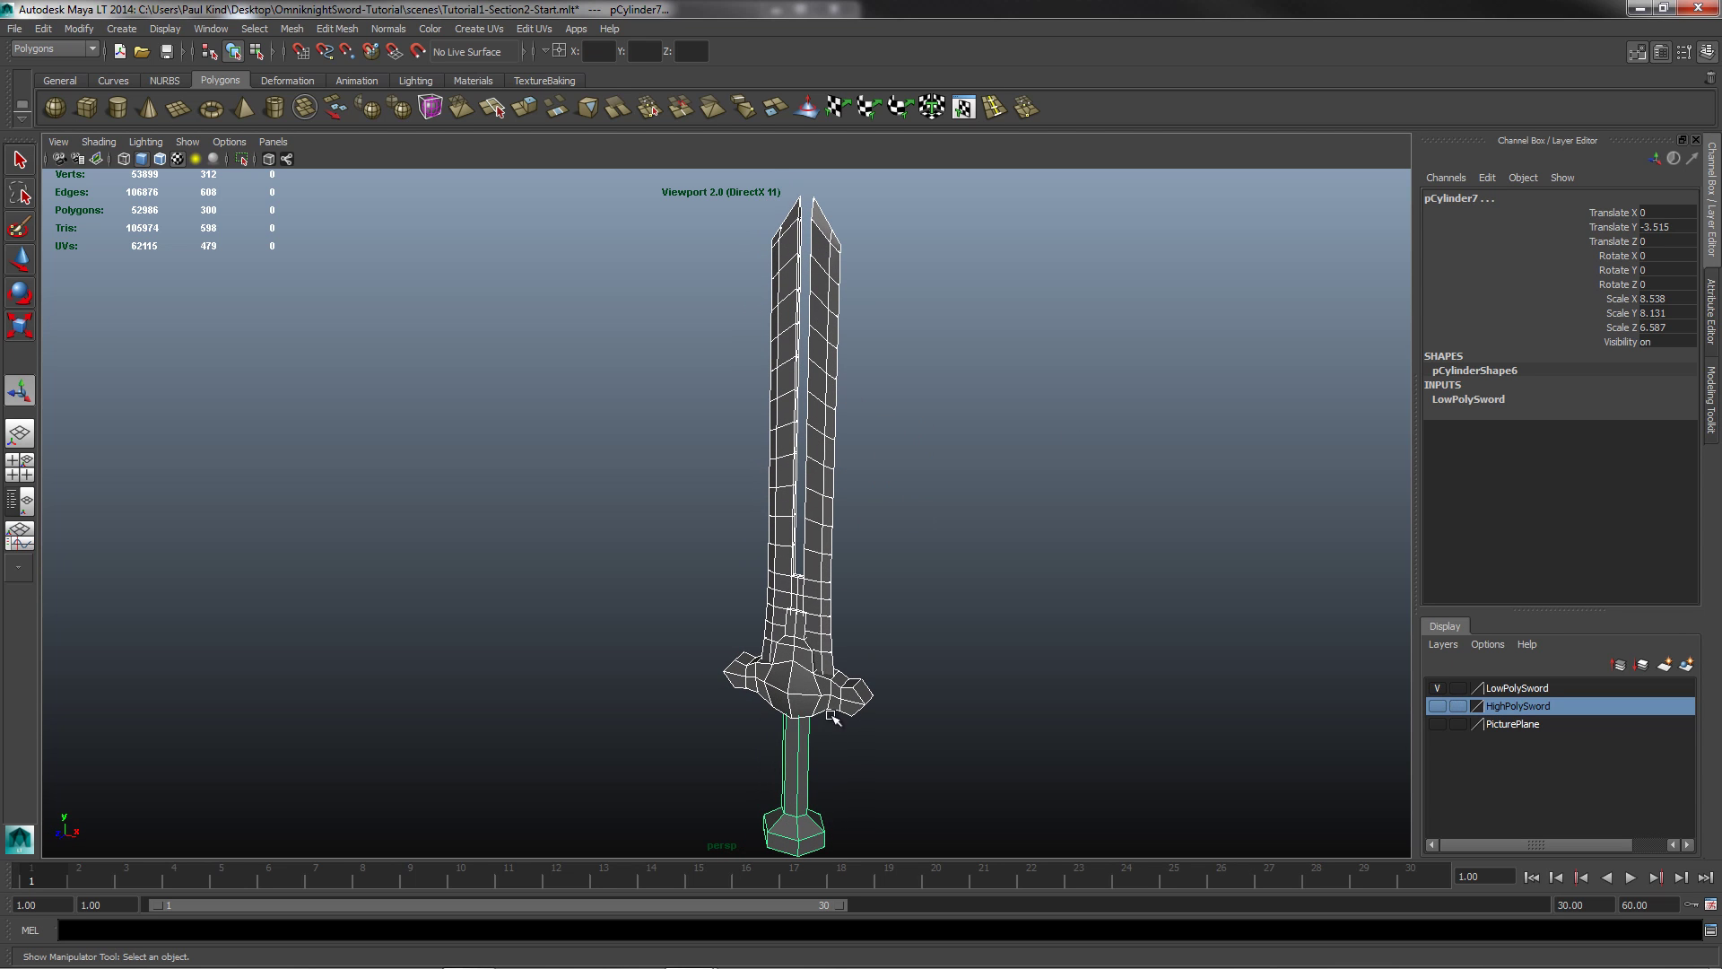
scroll(850, 617, up, 4)
scroll(853, 612, down, 4)
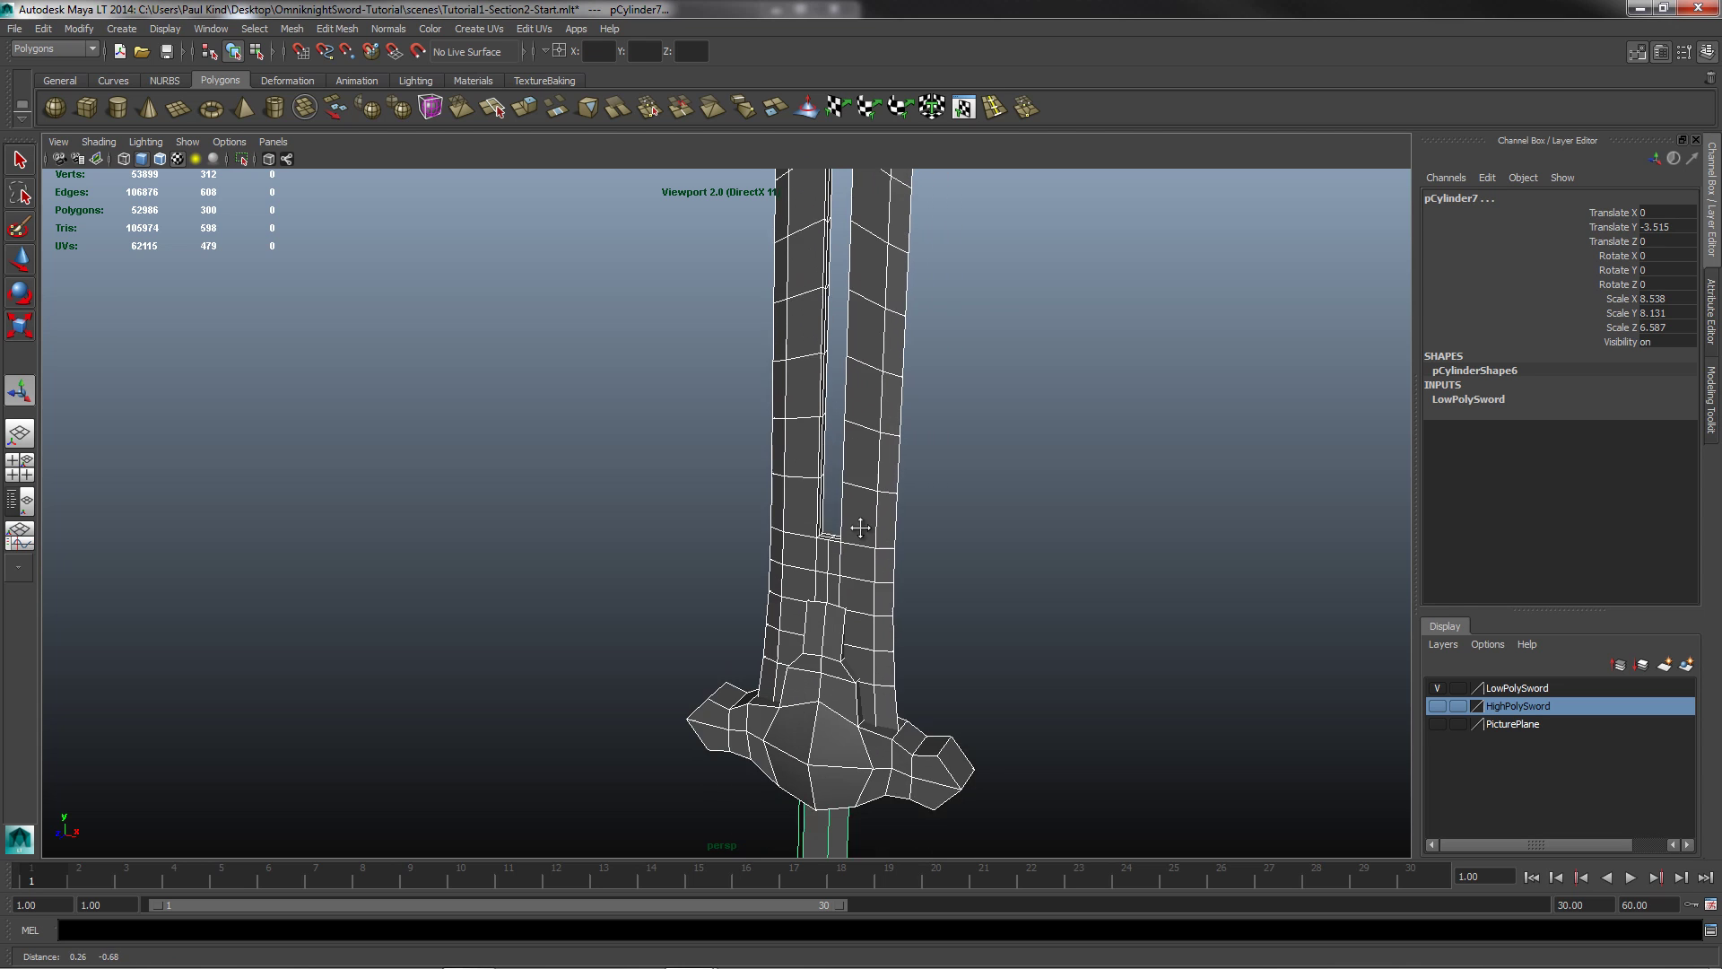
Step: Select the surplus horizontal edge loops along the low-poly blade, from above the crossguard to just below the tips, and delete them with their vertices
alt+drag(853, 489, 762, 542)
click(752, 521)
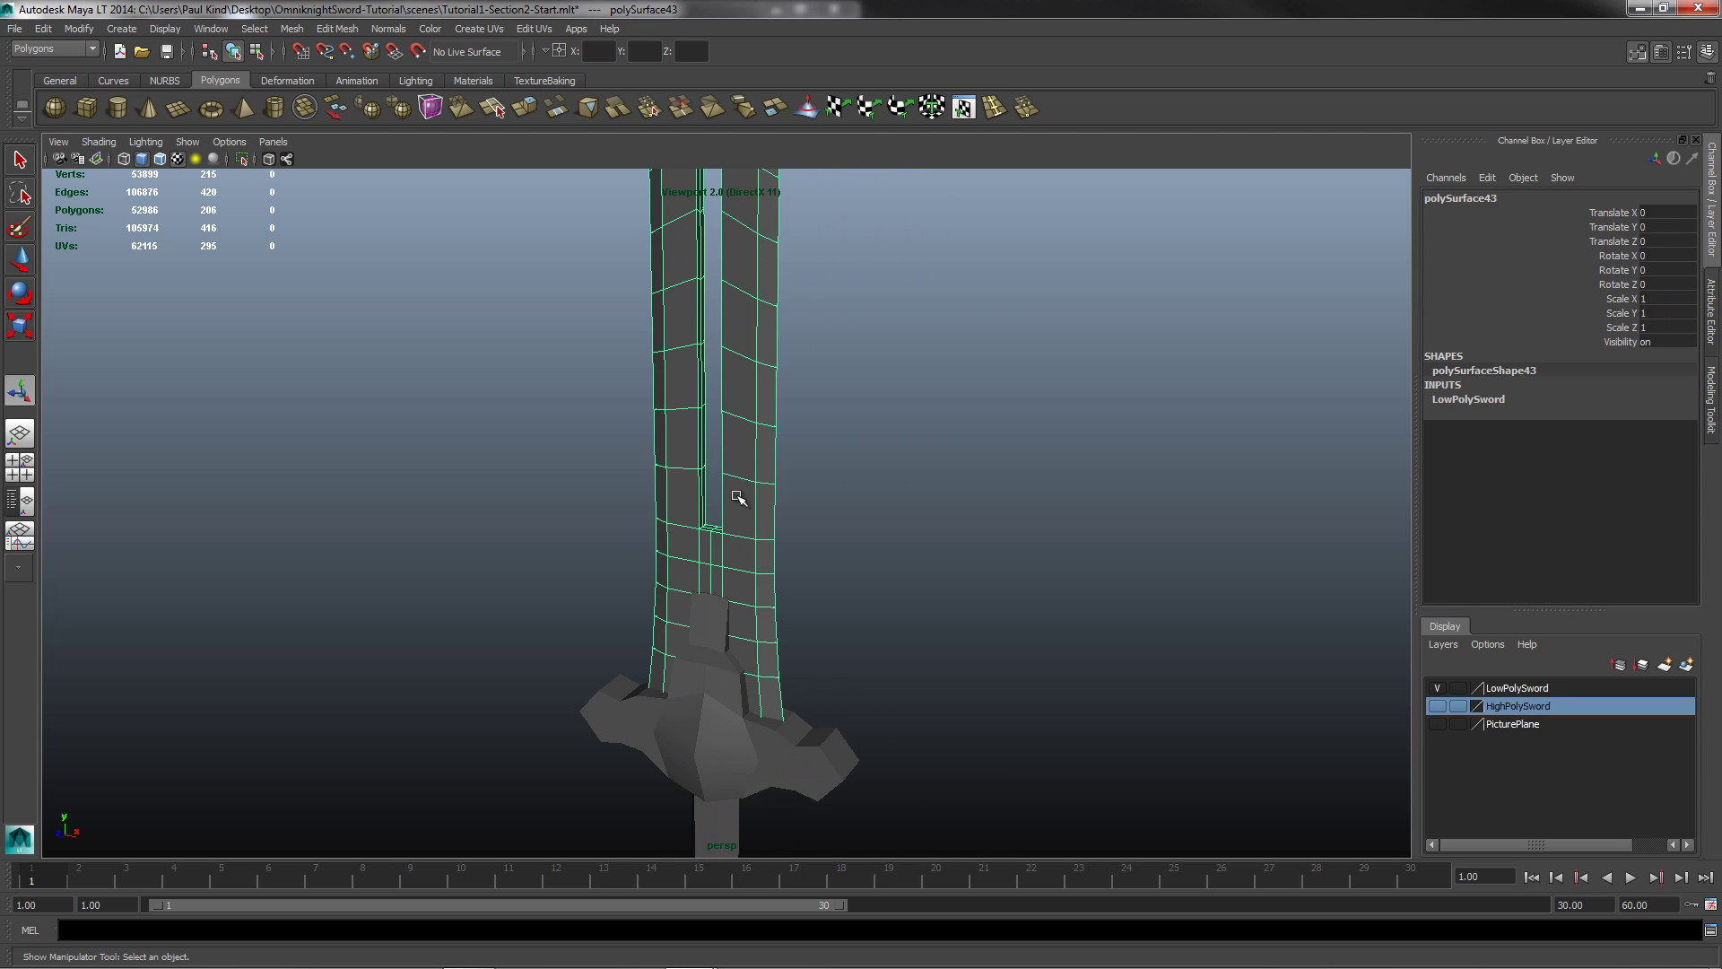
right_drag(738, 498, 737, 453)
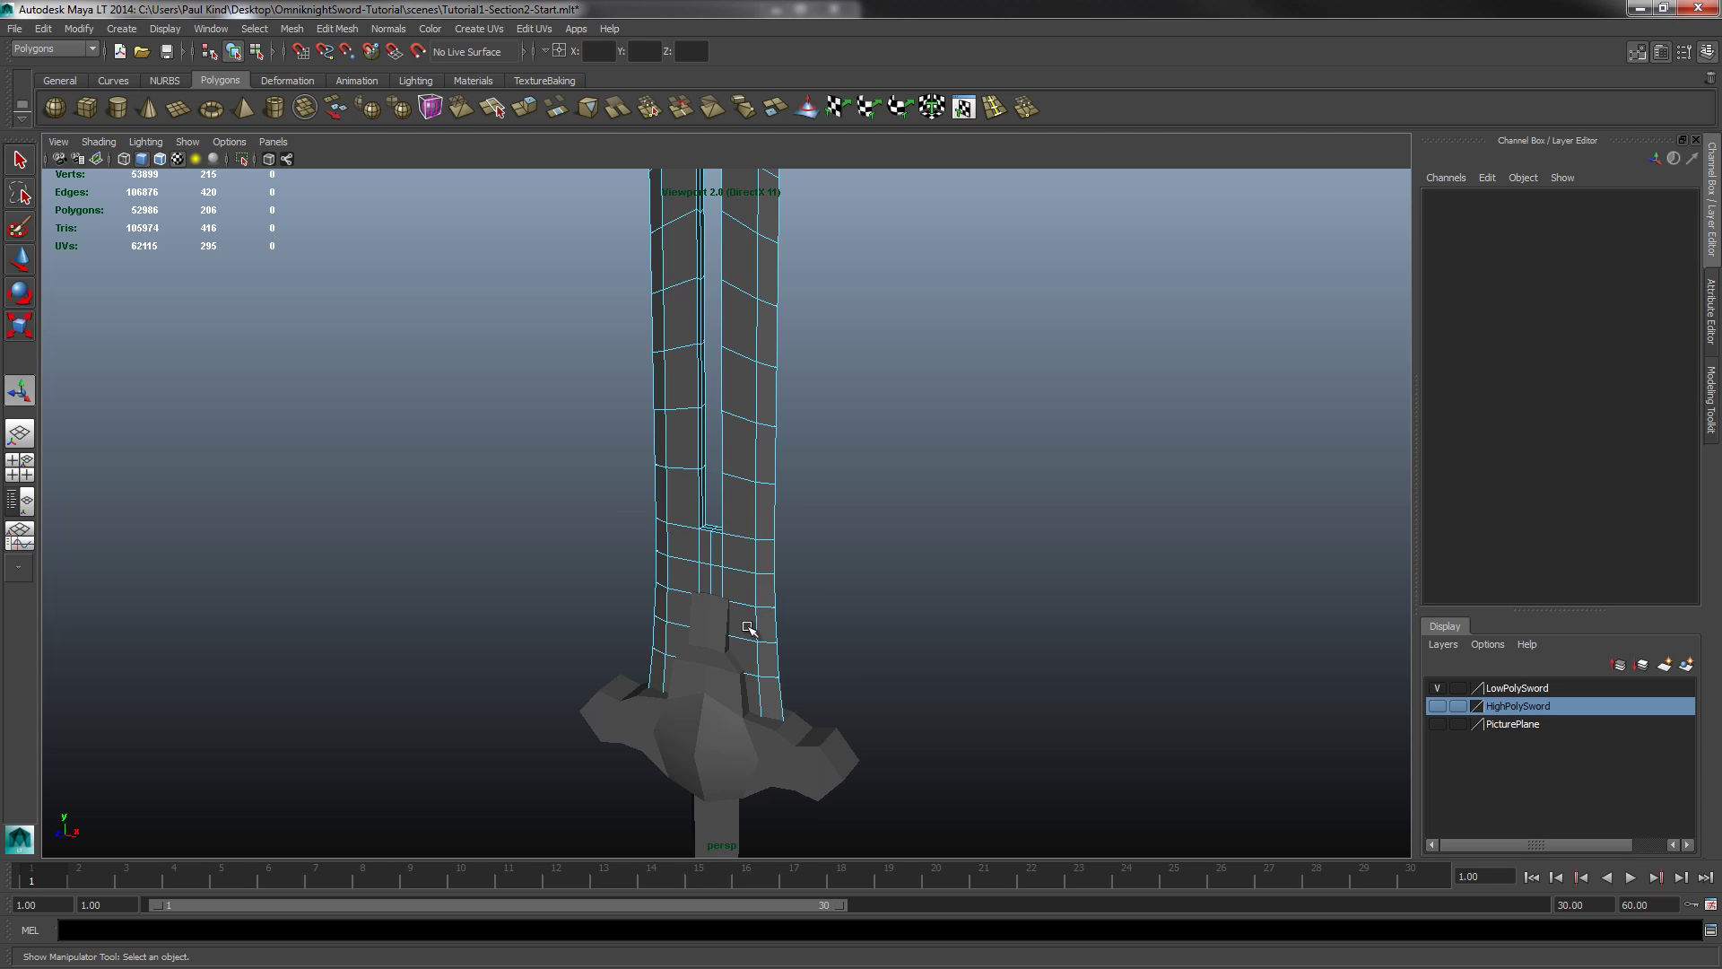
mouse_move(749, 628)
alt+mouse_down()
mouse_move(769, 592)
mouse_move(773, 615)
alt+mouse_up()
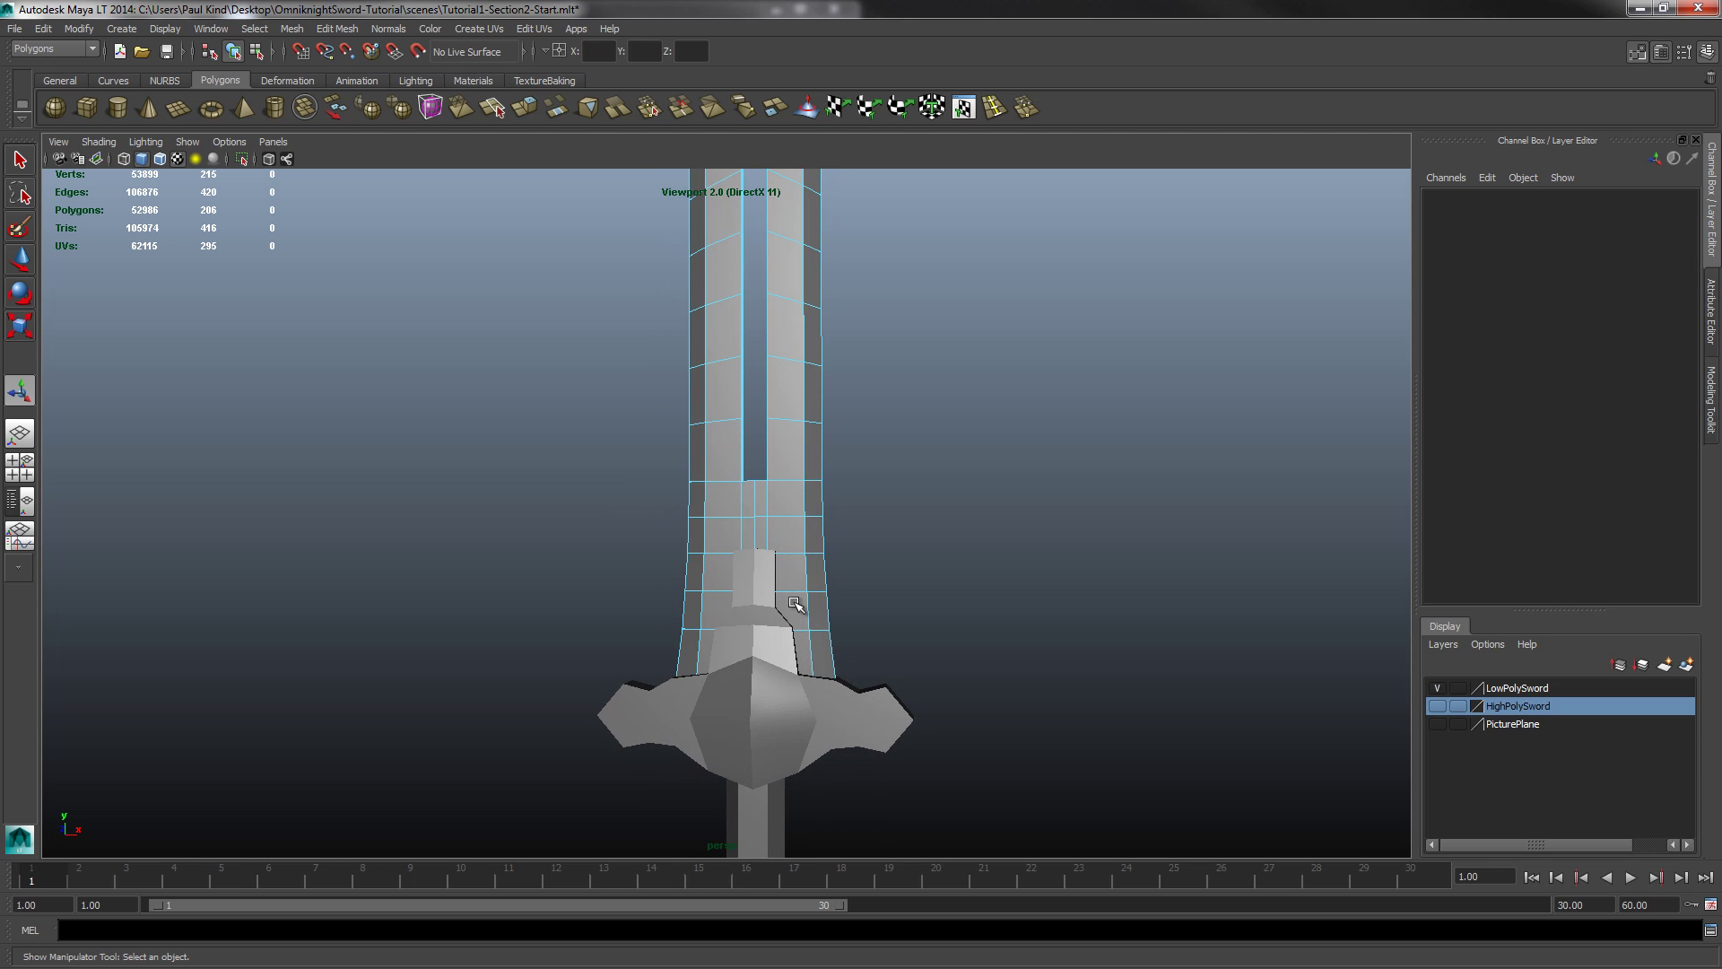
double_click(789, 593)
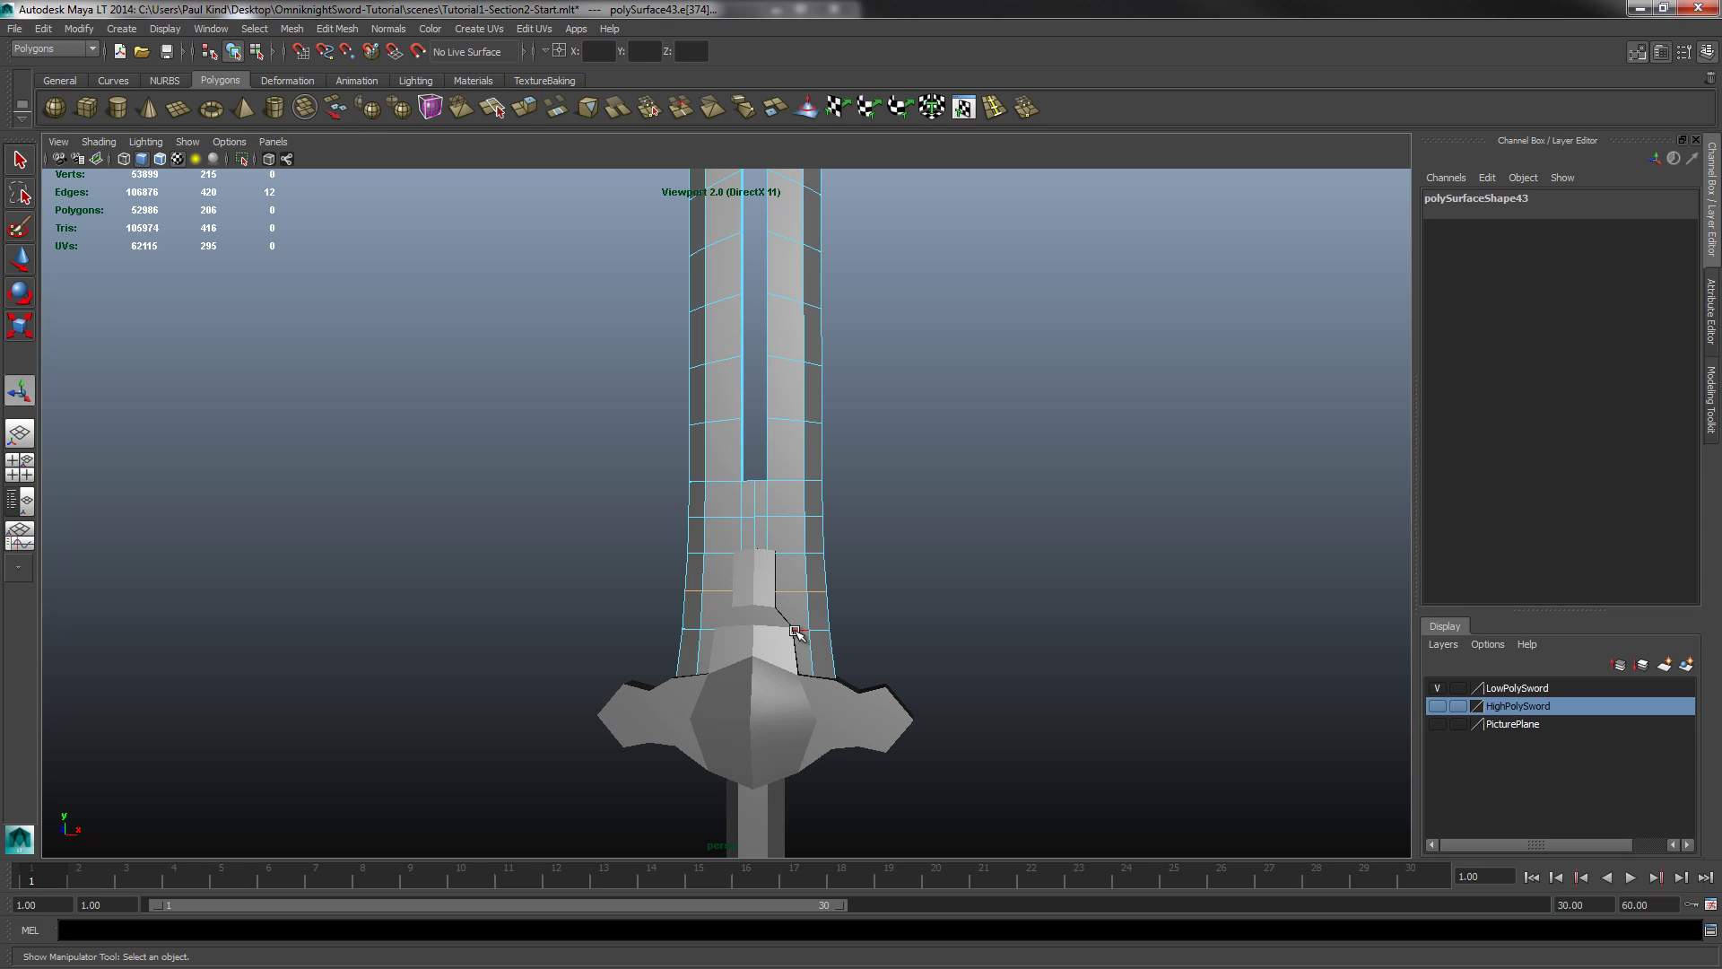
shift+double_click(787, 516)
shift+double_click(715, 421)
shift+double_click(716, 362)
shift+double_click(787, 361)
shift+click(790, 238)
shift+double_click(796, 242)
alt+middle_drag(834, 262, 903, 576)
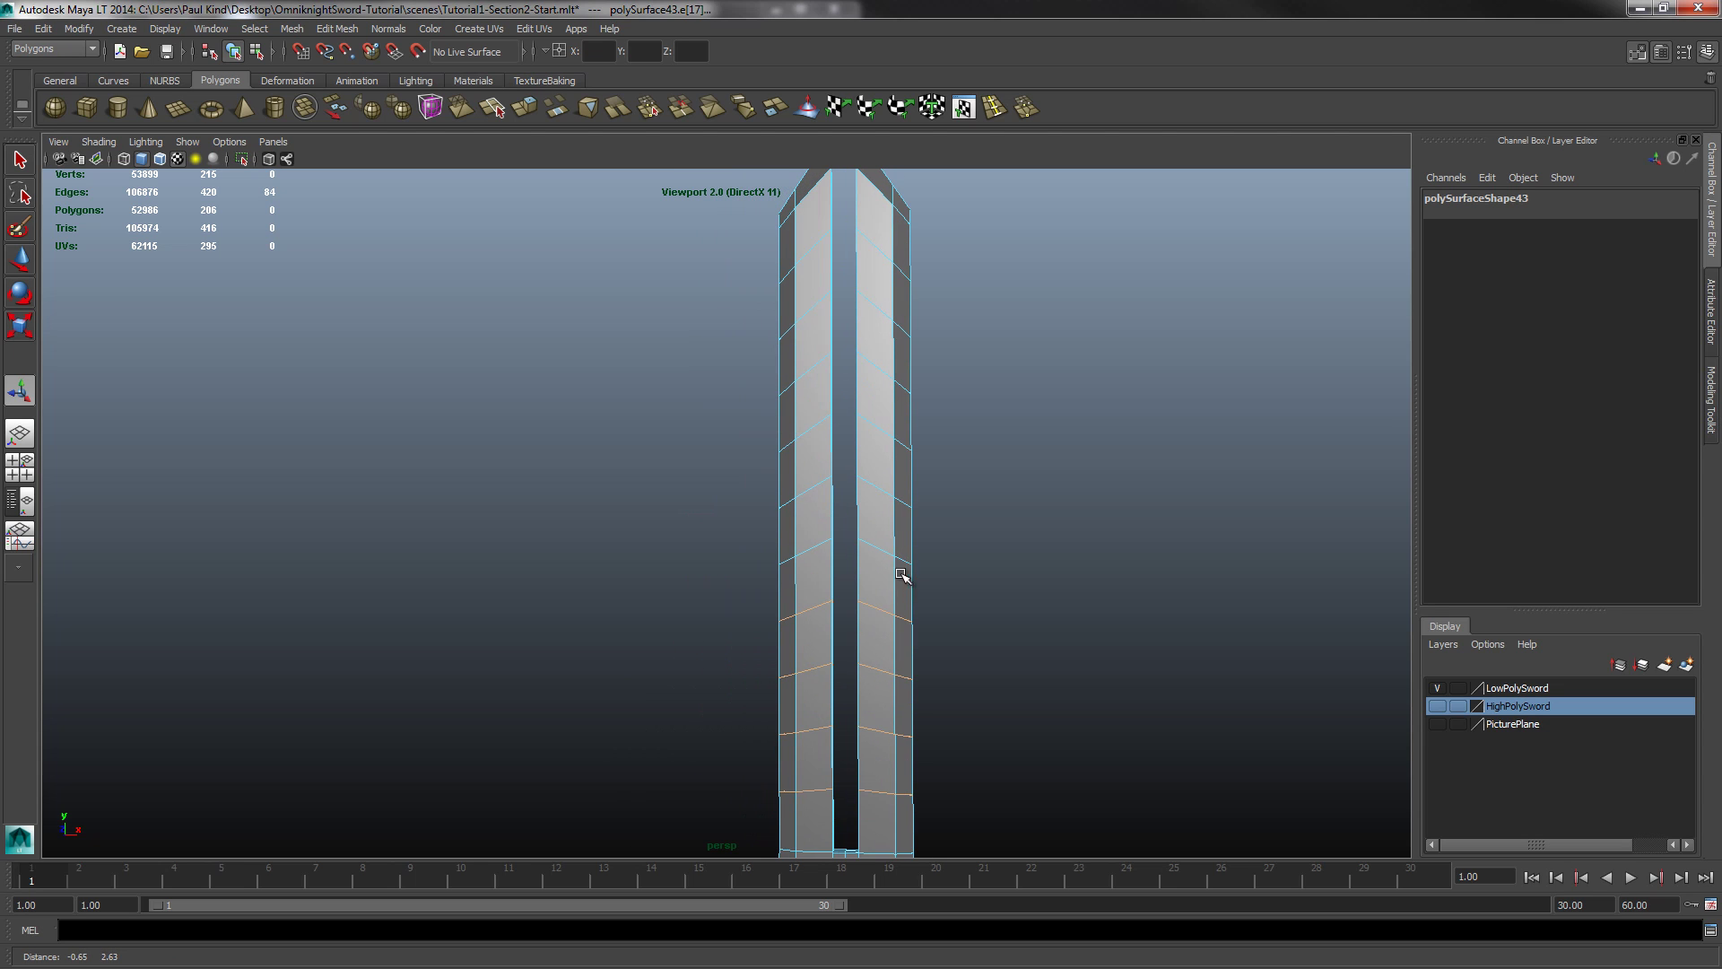
shift+double_click(807, 549)
shift+double_click(877, 489)
shift+double_click(812, 432)
shift+double_click(813, 374)
shift+double_click(810, 310)
shift+double_click(892, 249)
key(ctrl+Delete)
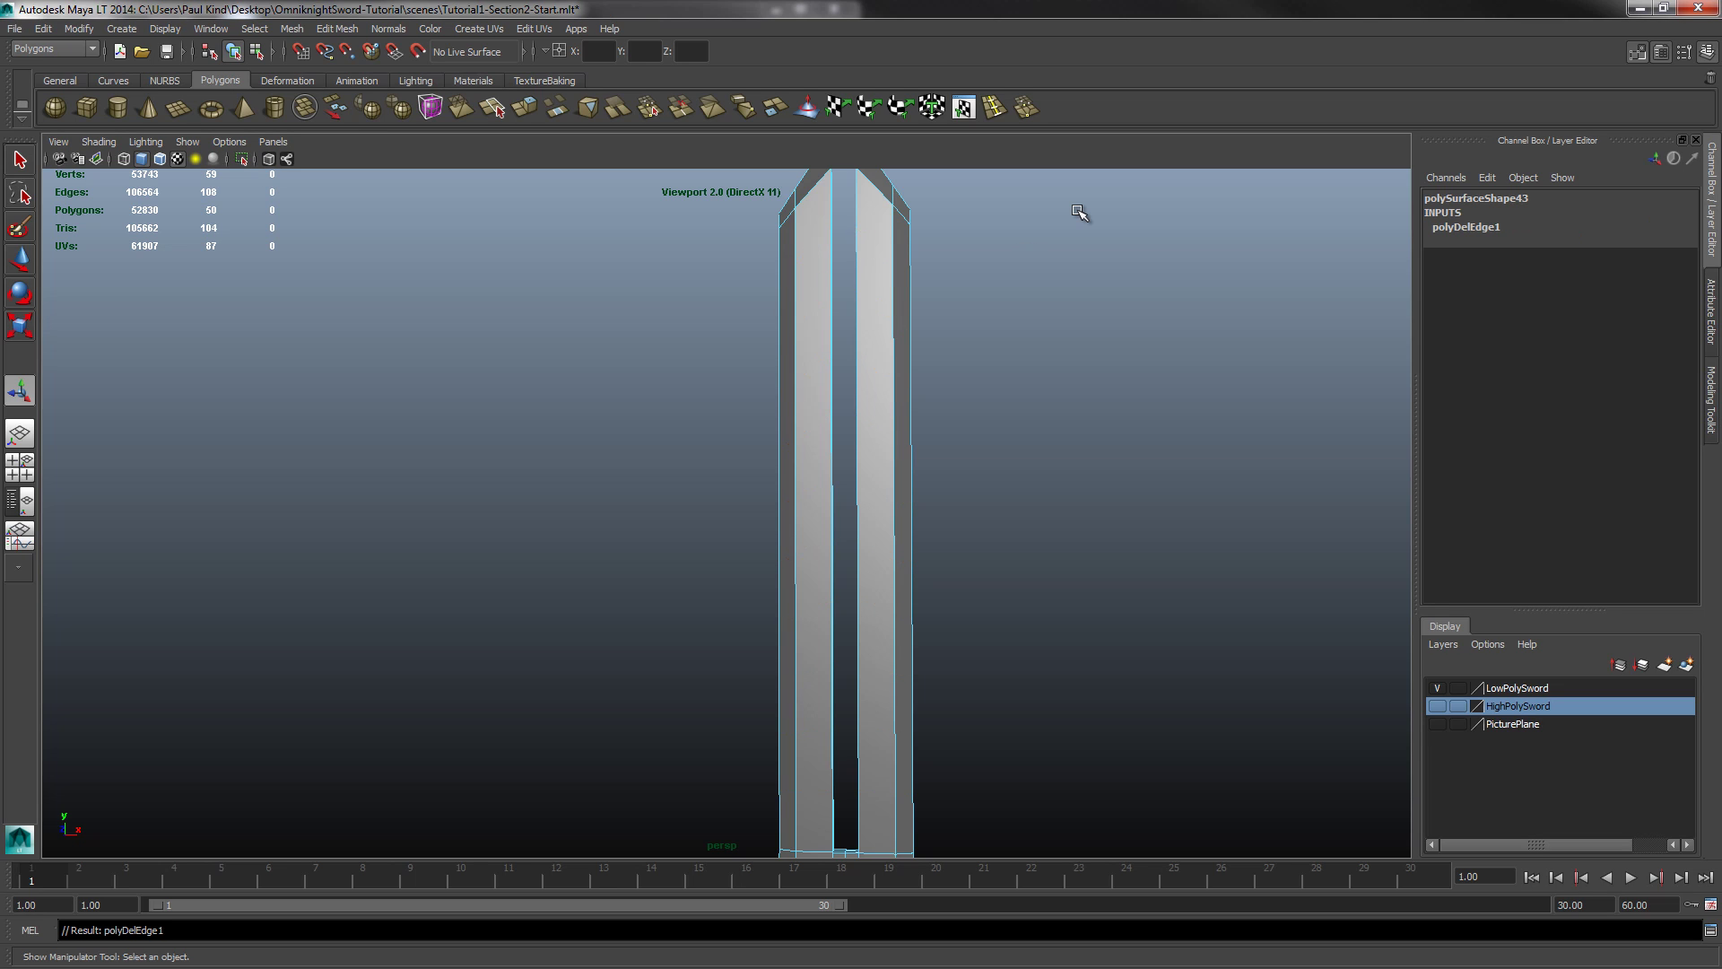
Step: Return to object mode and select the simplified blade, crossguard and handle together to check the low-poly sword's polygon count
scroll(816, 520, down, 8)
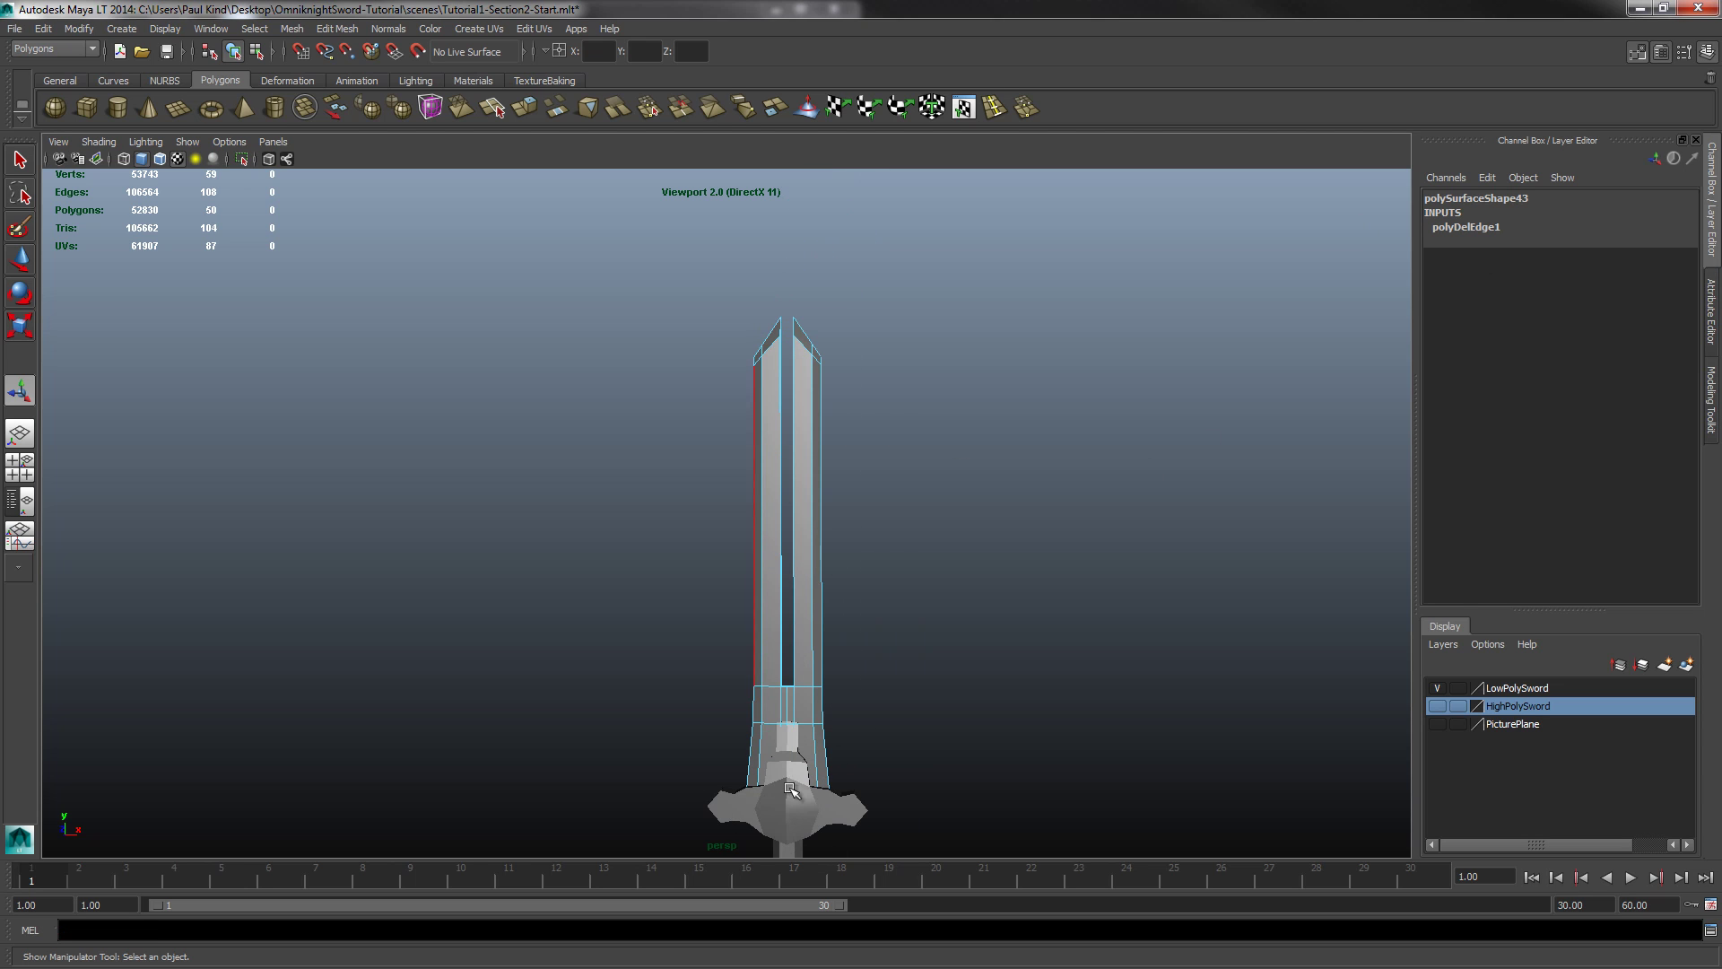
alt+drag(920, 719, 945, 603)
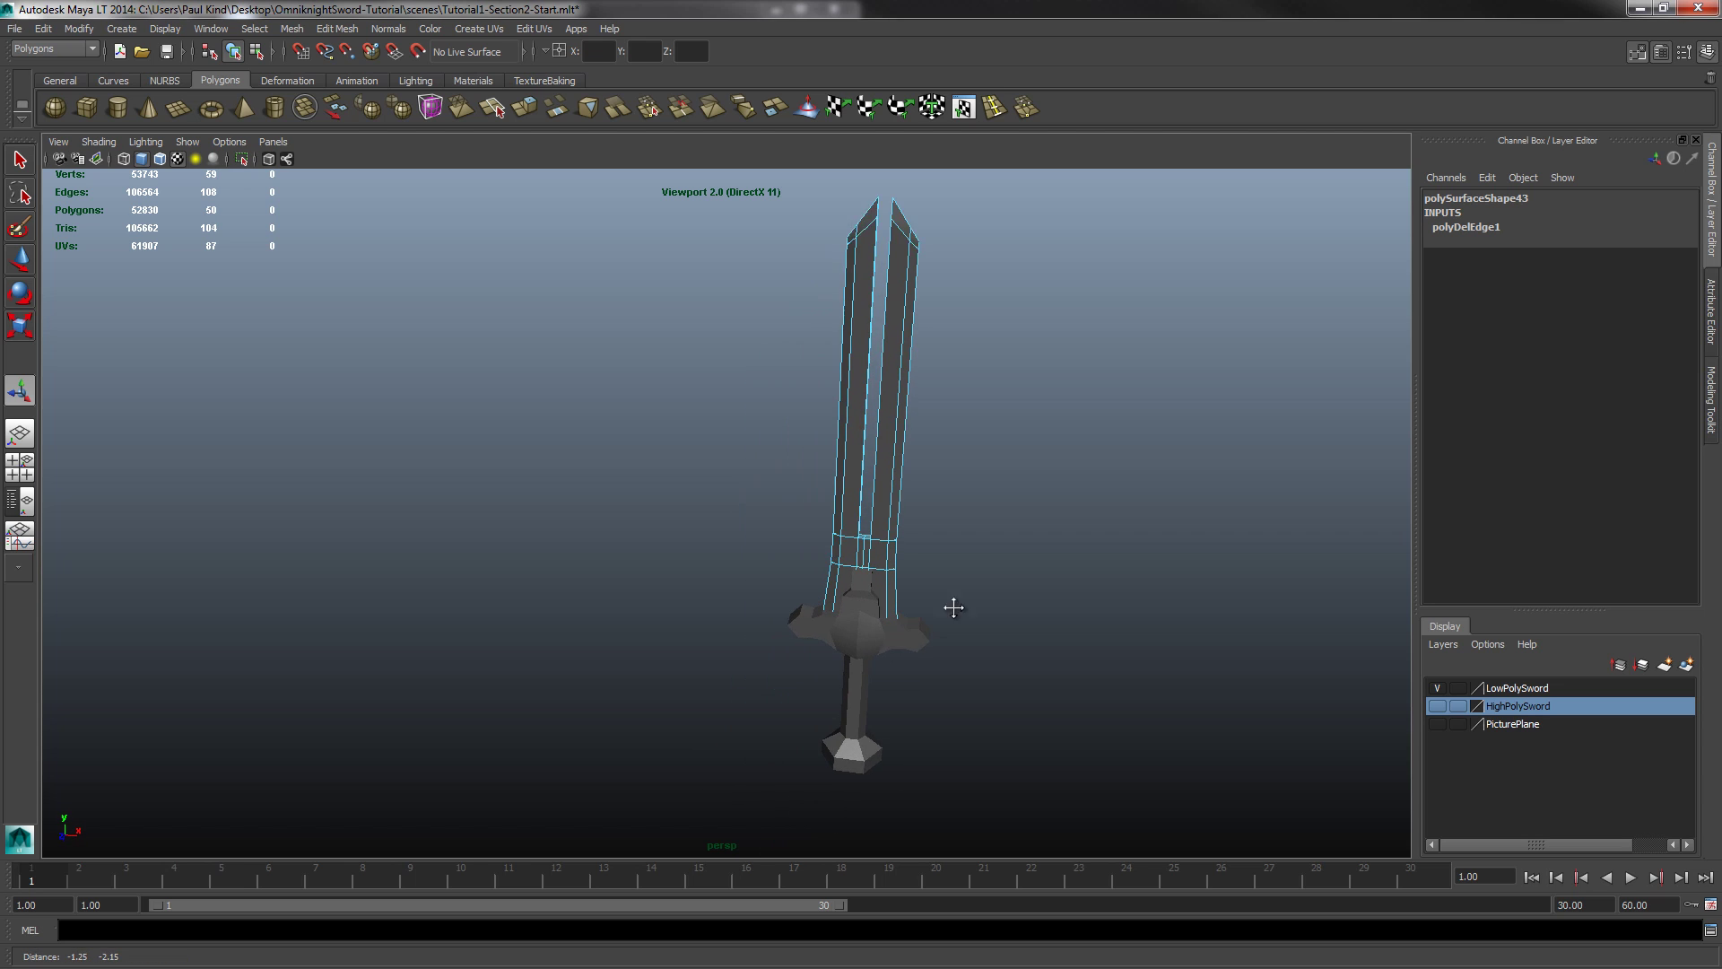
alt+middle_drag(946, 603, 911, 626)
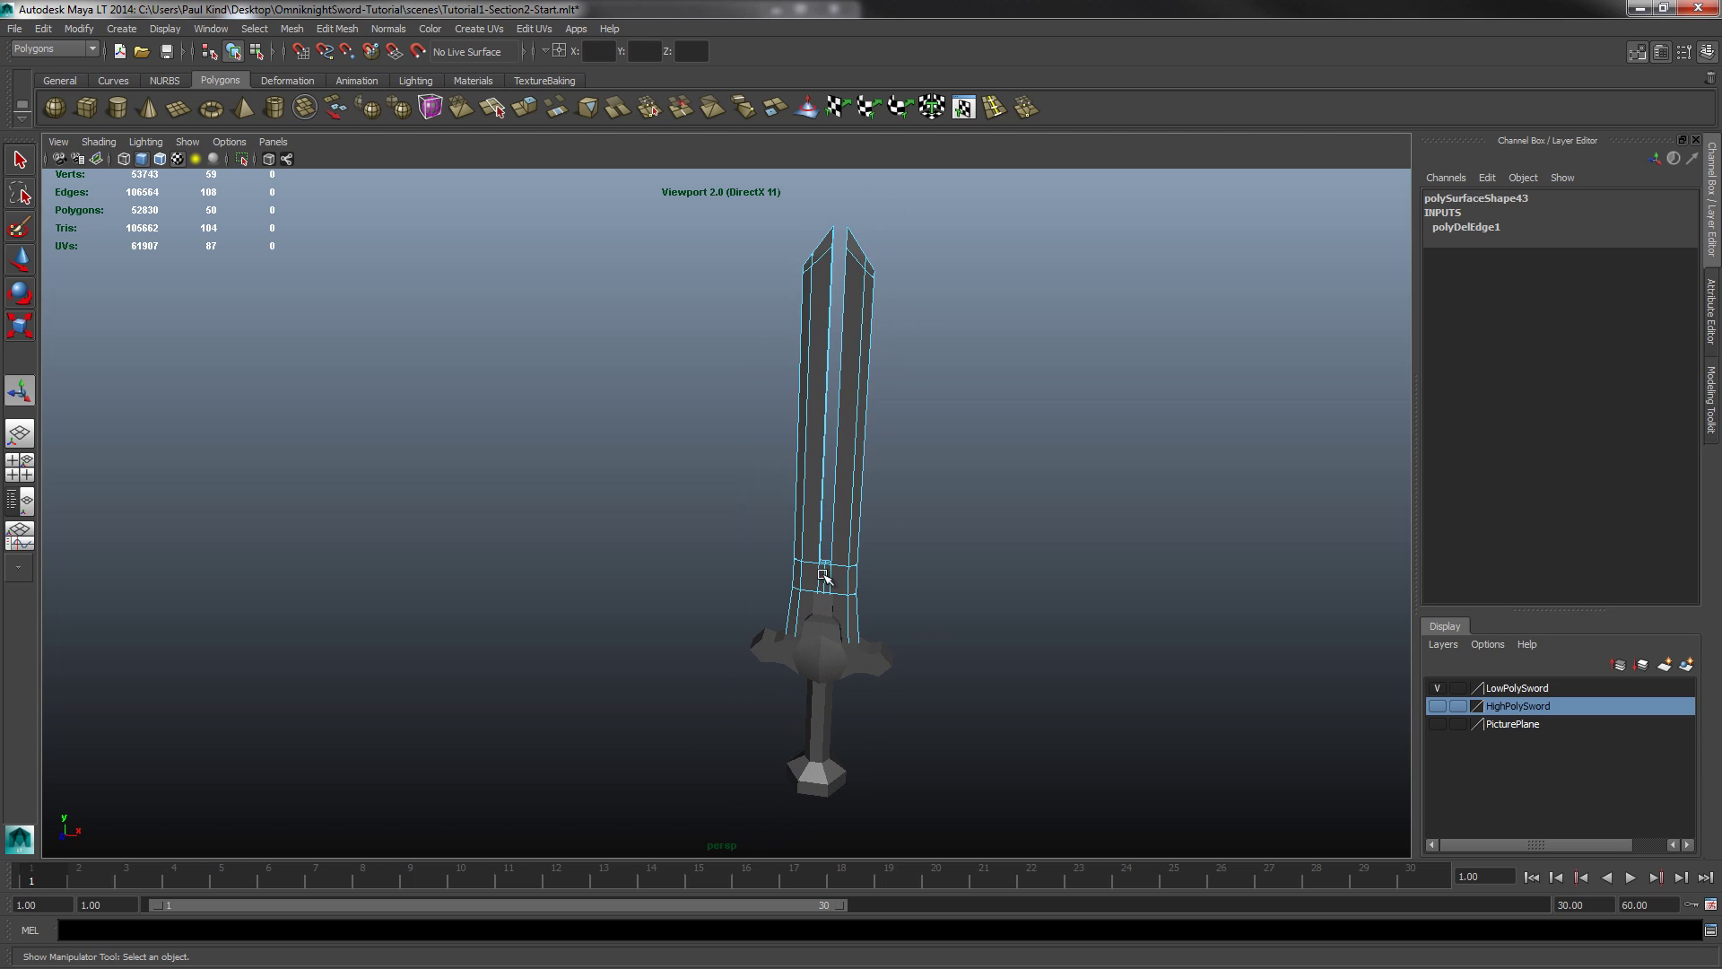
drag(692, 215, 1019, 834)
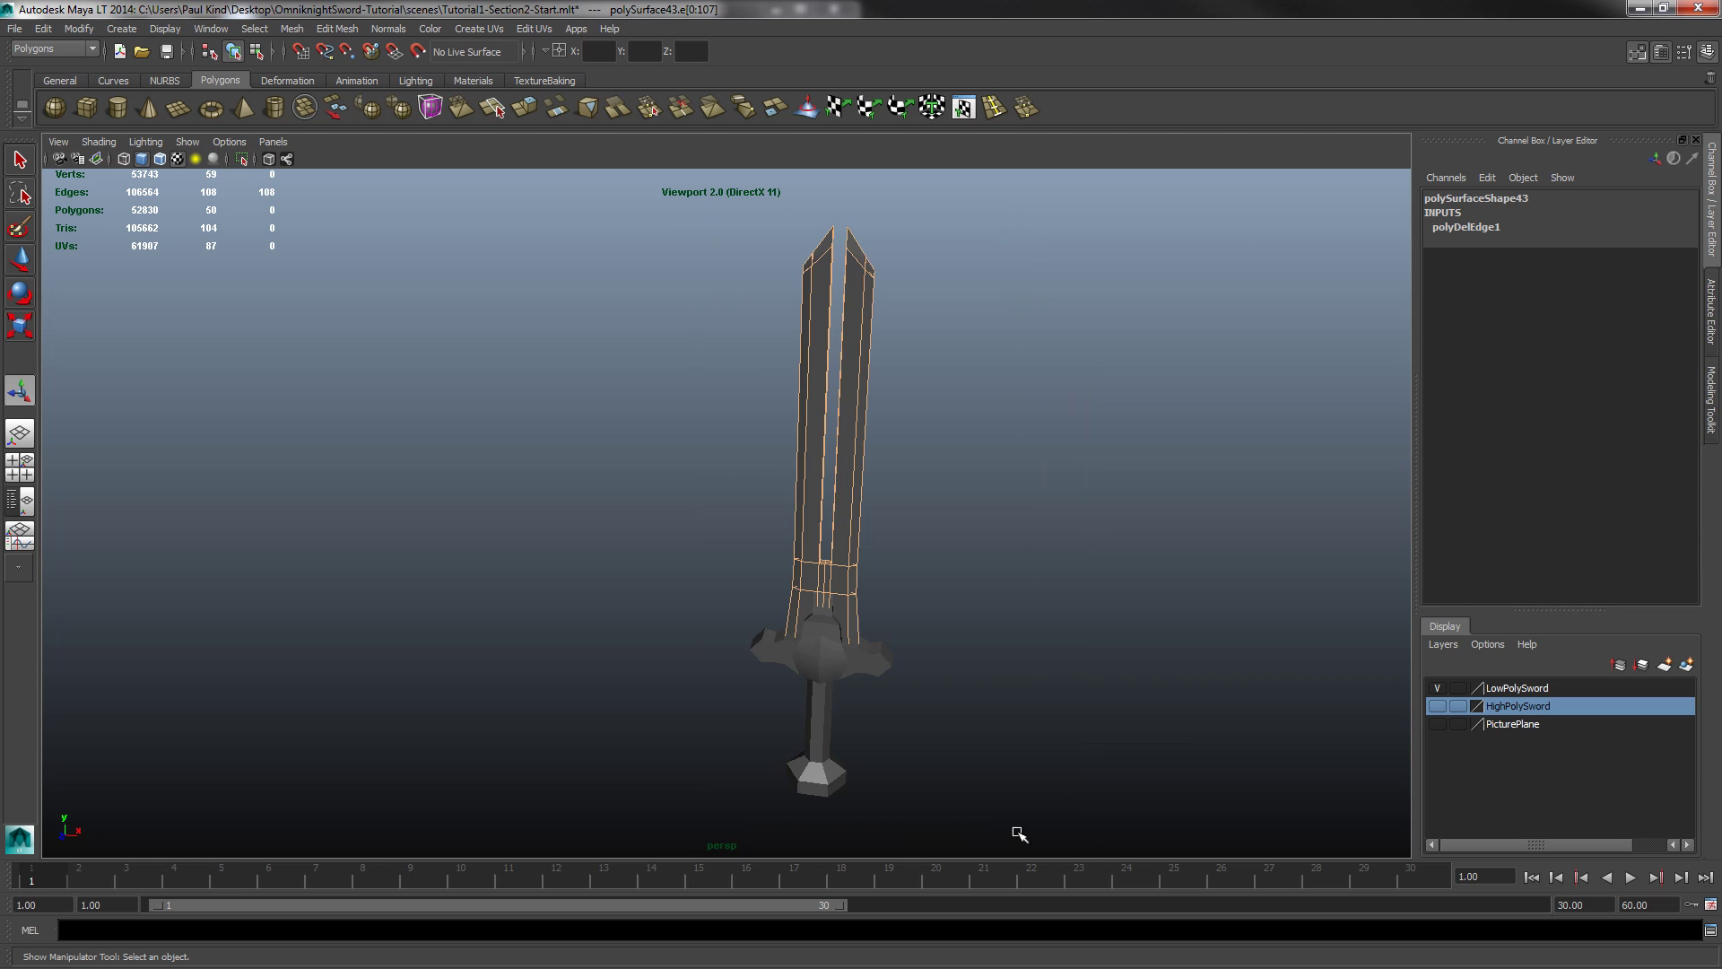
click(907, 700)
click(832, 662)
right_drag(825, 590, 930, 568)
click(812, 583)
shift+click(829, 650)
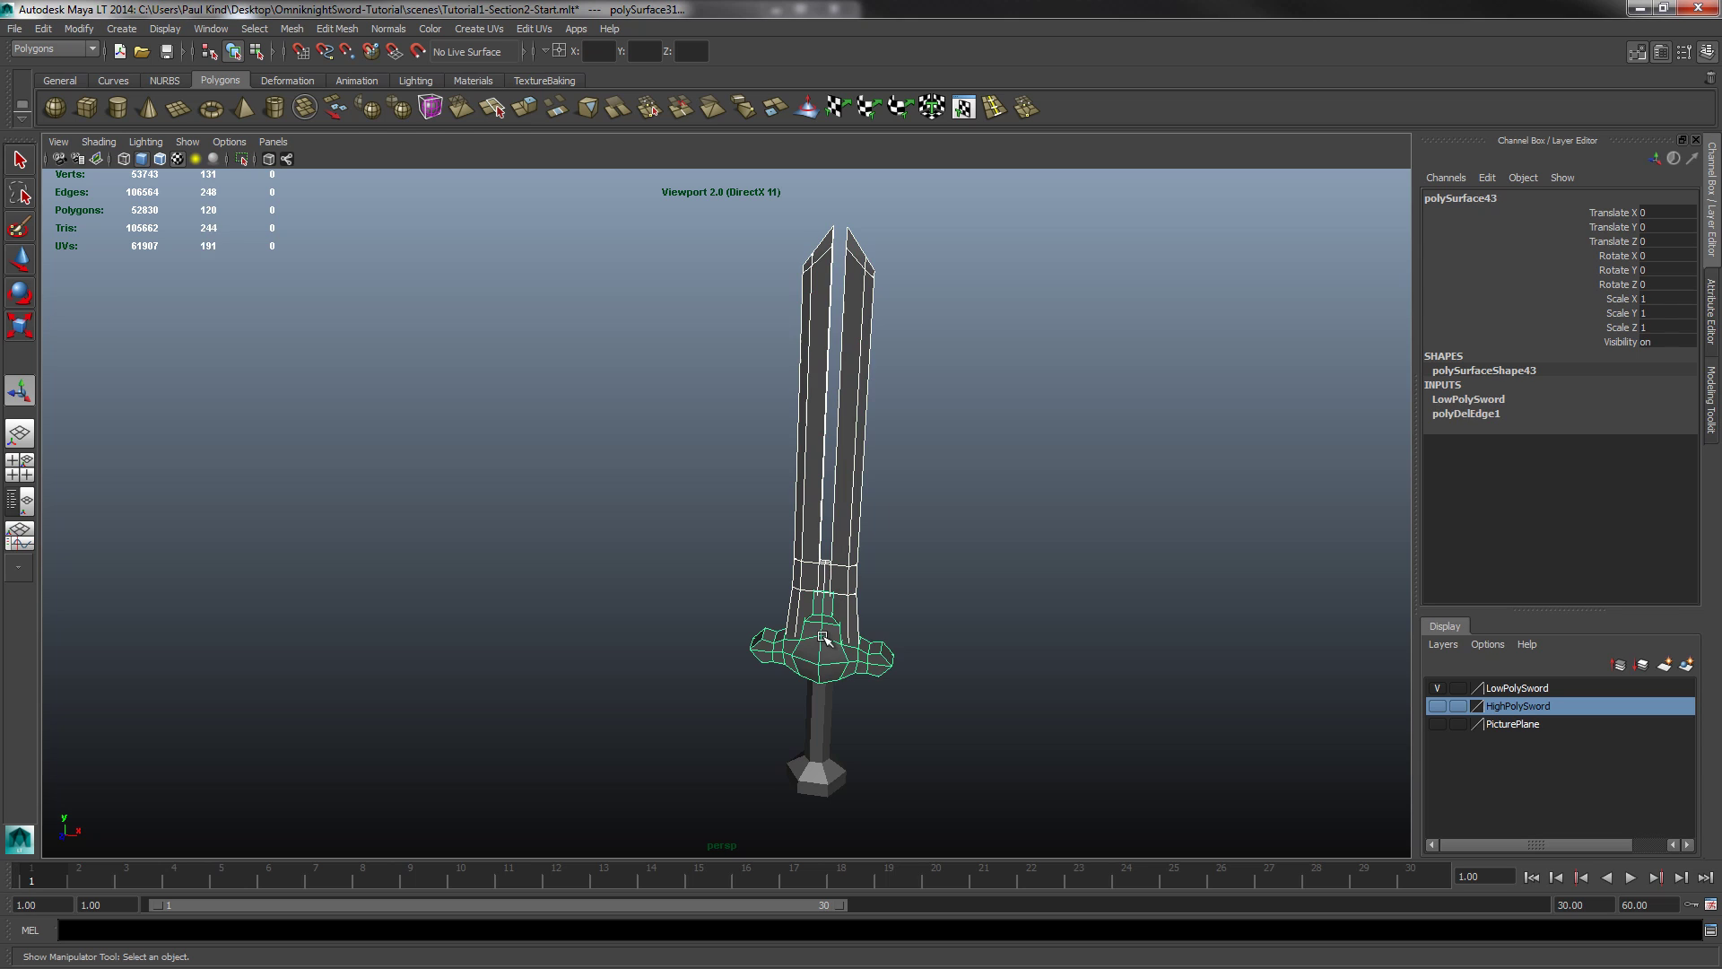
click(815, 732)
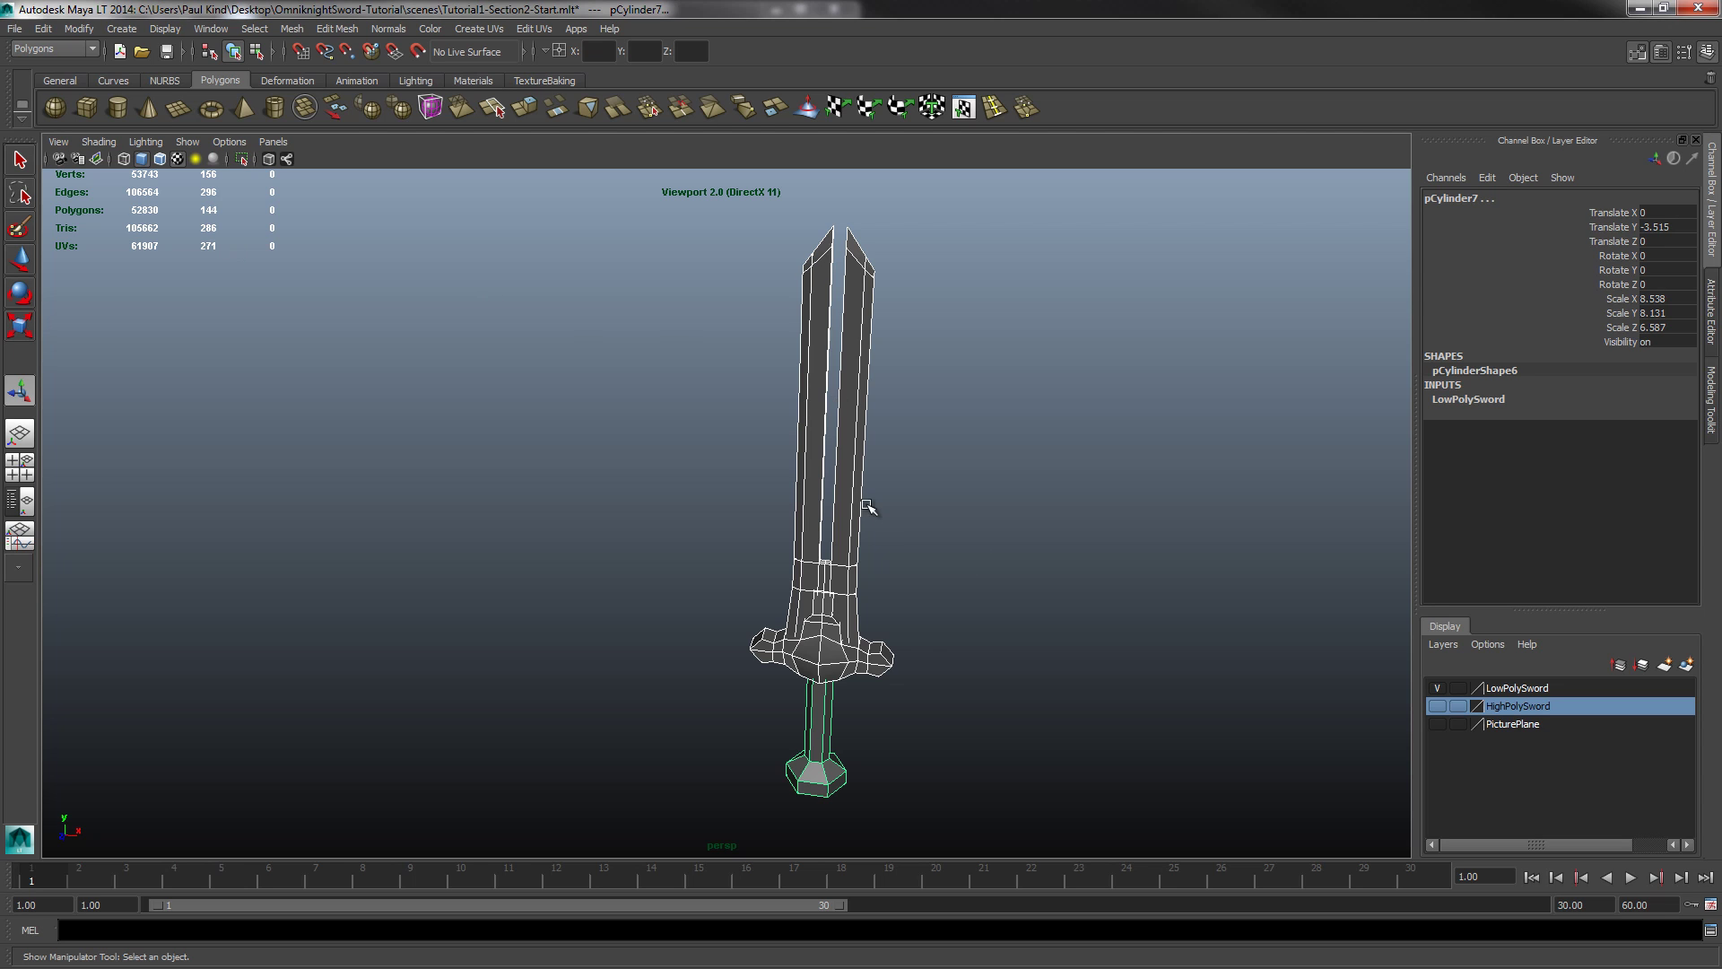
Step: Examine the low-poly crossguard's wireframe and the surrounding sword parts up close from several angles
alt+drag(877, 500, 866, 607)
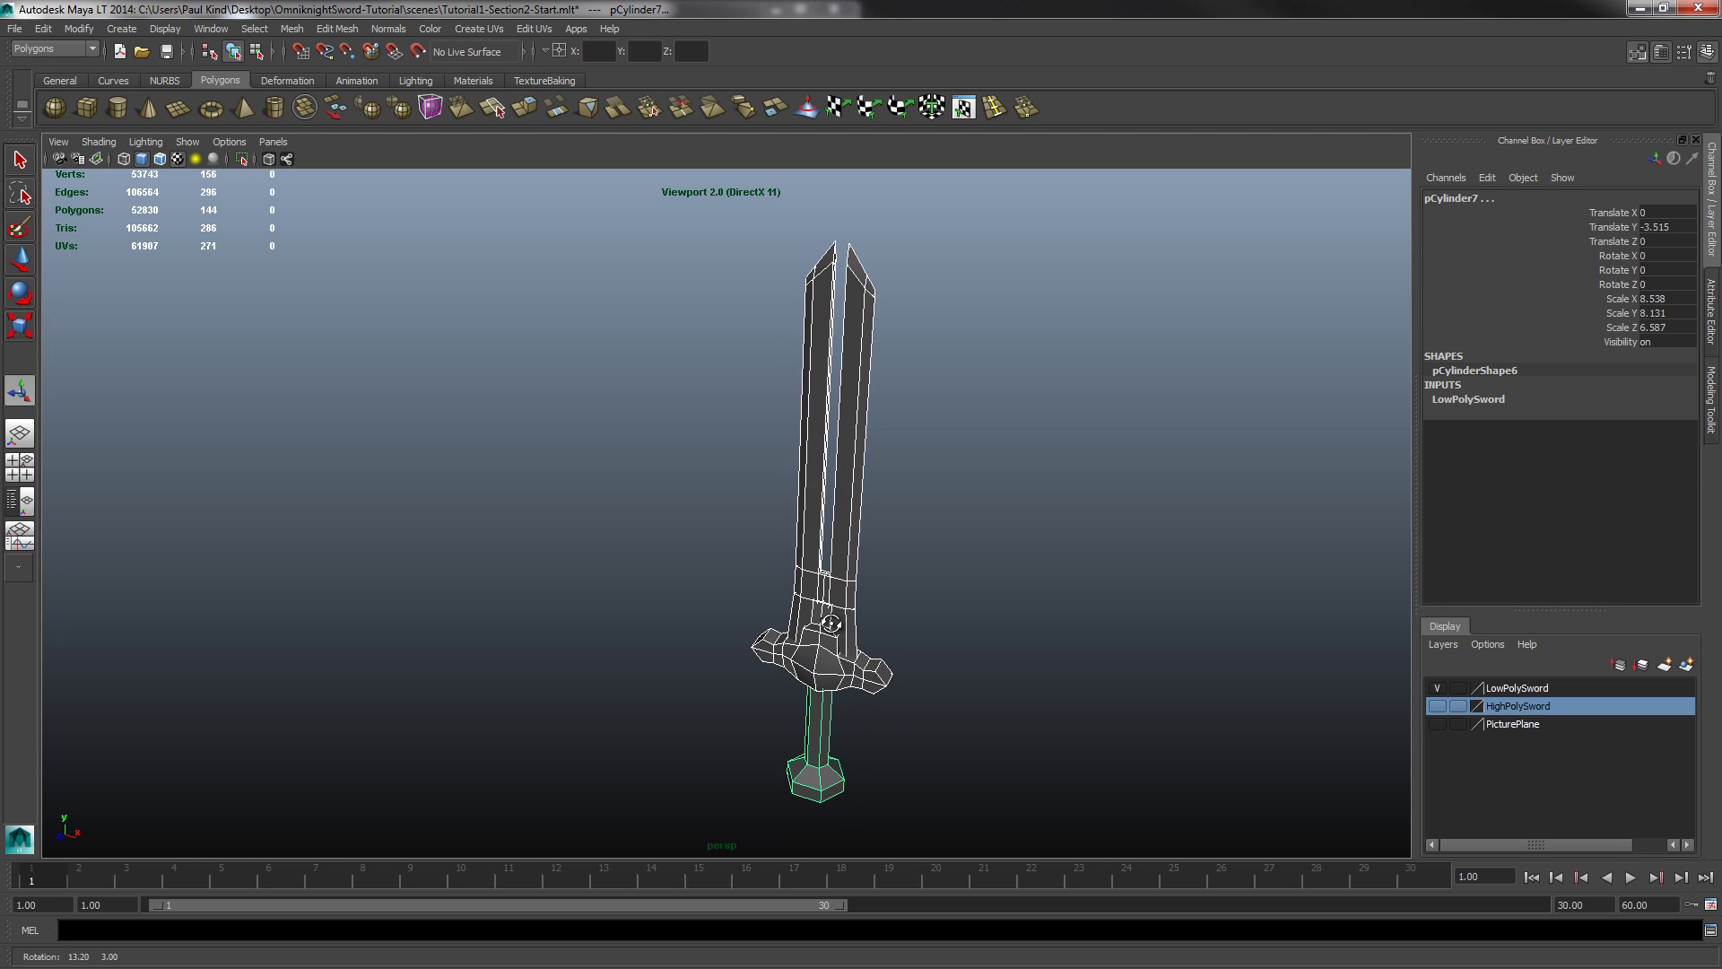
alt+middle_drag(831, 621, 803, 533)
scroll(1005, 578, up, 5)
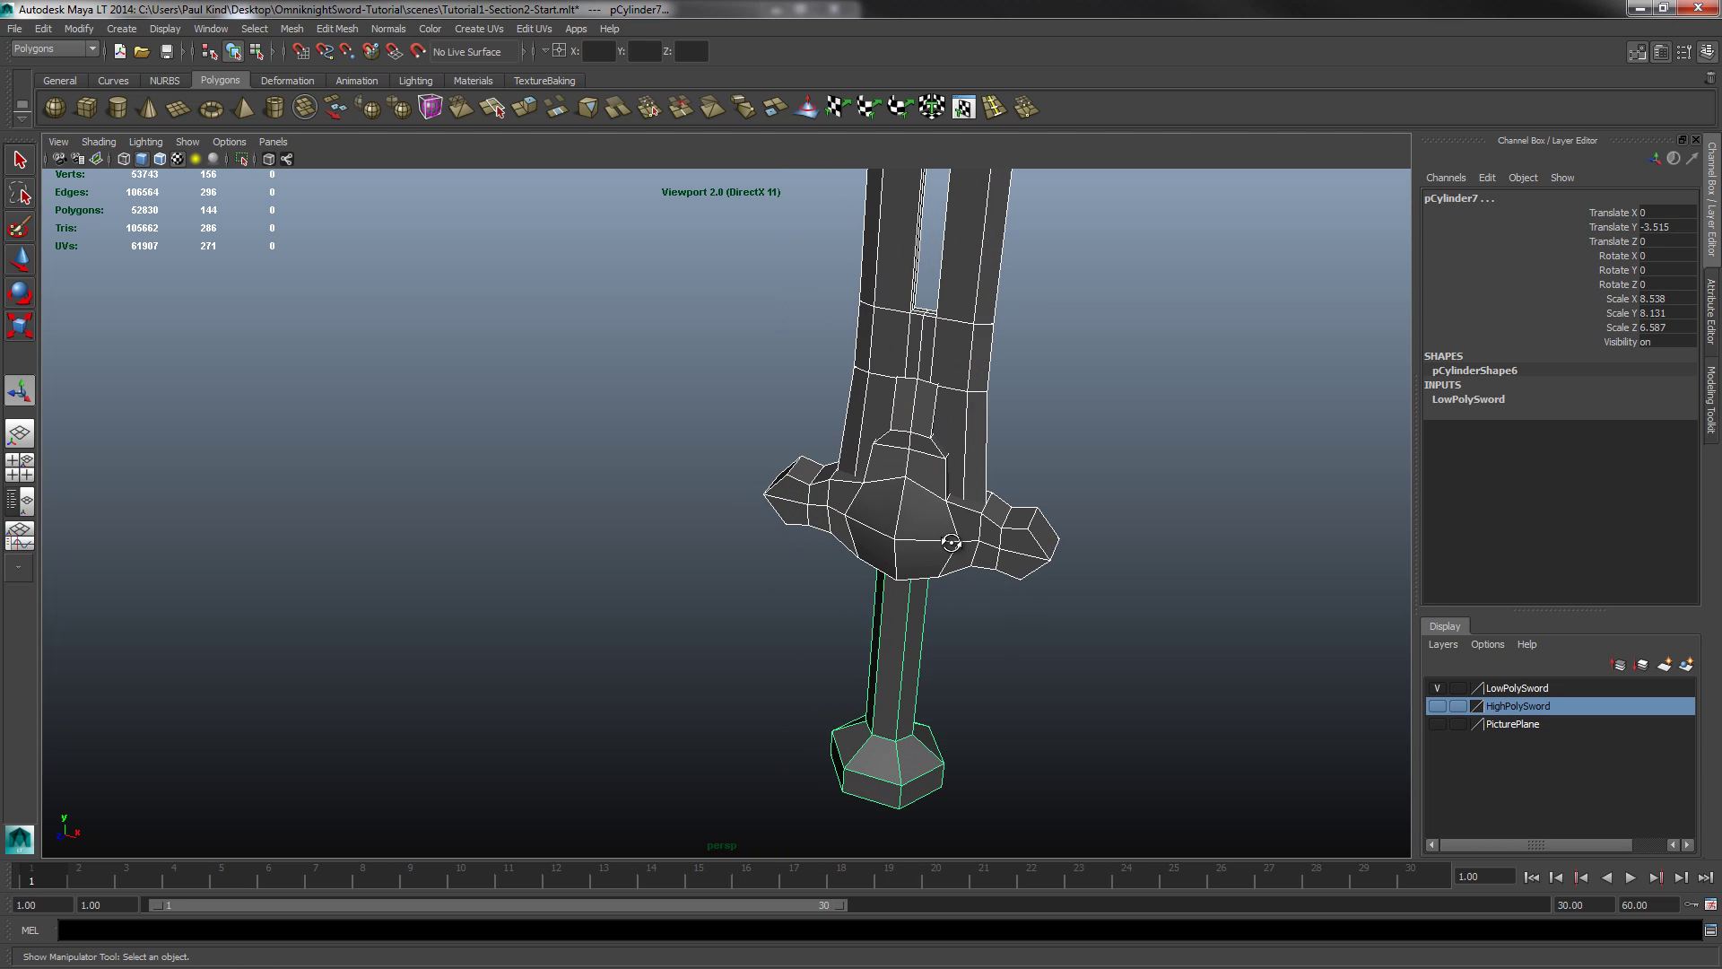
click(1007, 439)
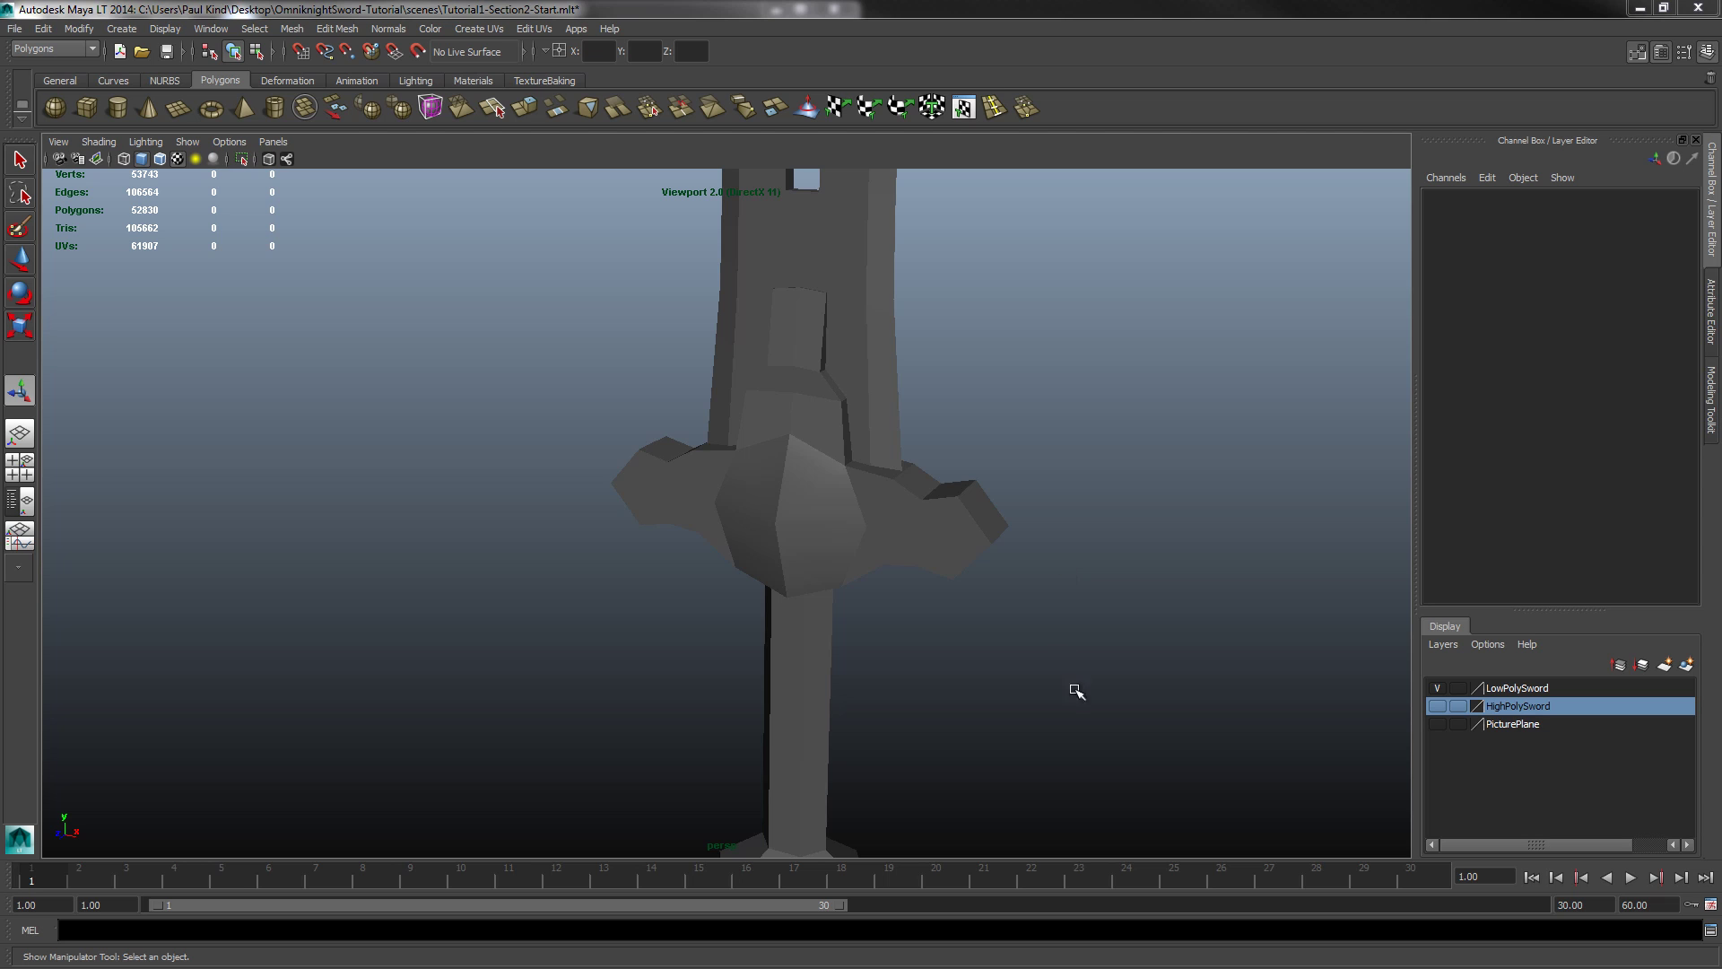
mouse_move(1032, 503)
alt+mouse_down()
mouse_move(992, 508)
mouse_move(973, 484)
mouse_move(1021, 517)
mouse_move(1003, 508)
alt+mouse_up()
click(933, 492)
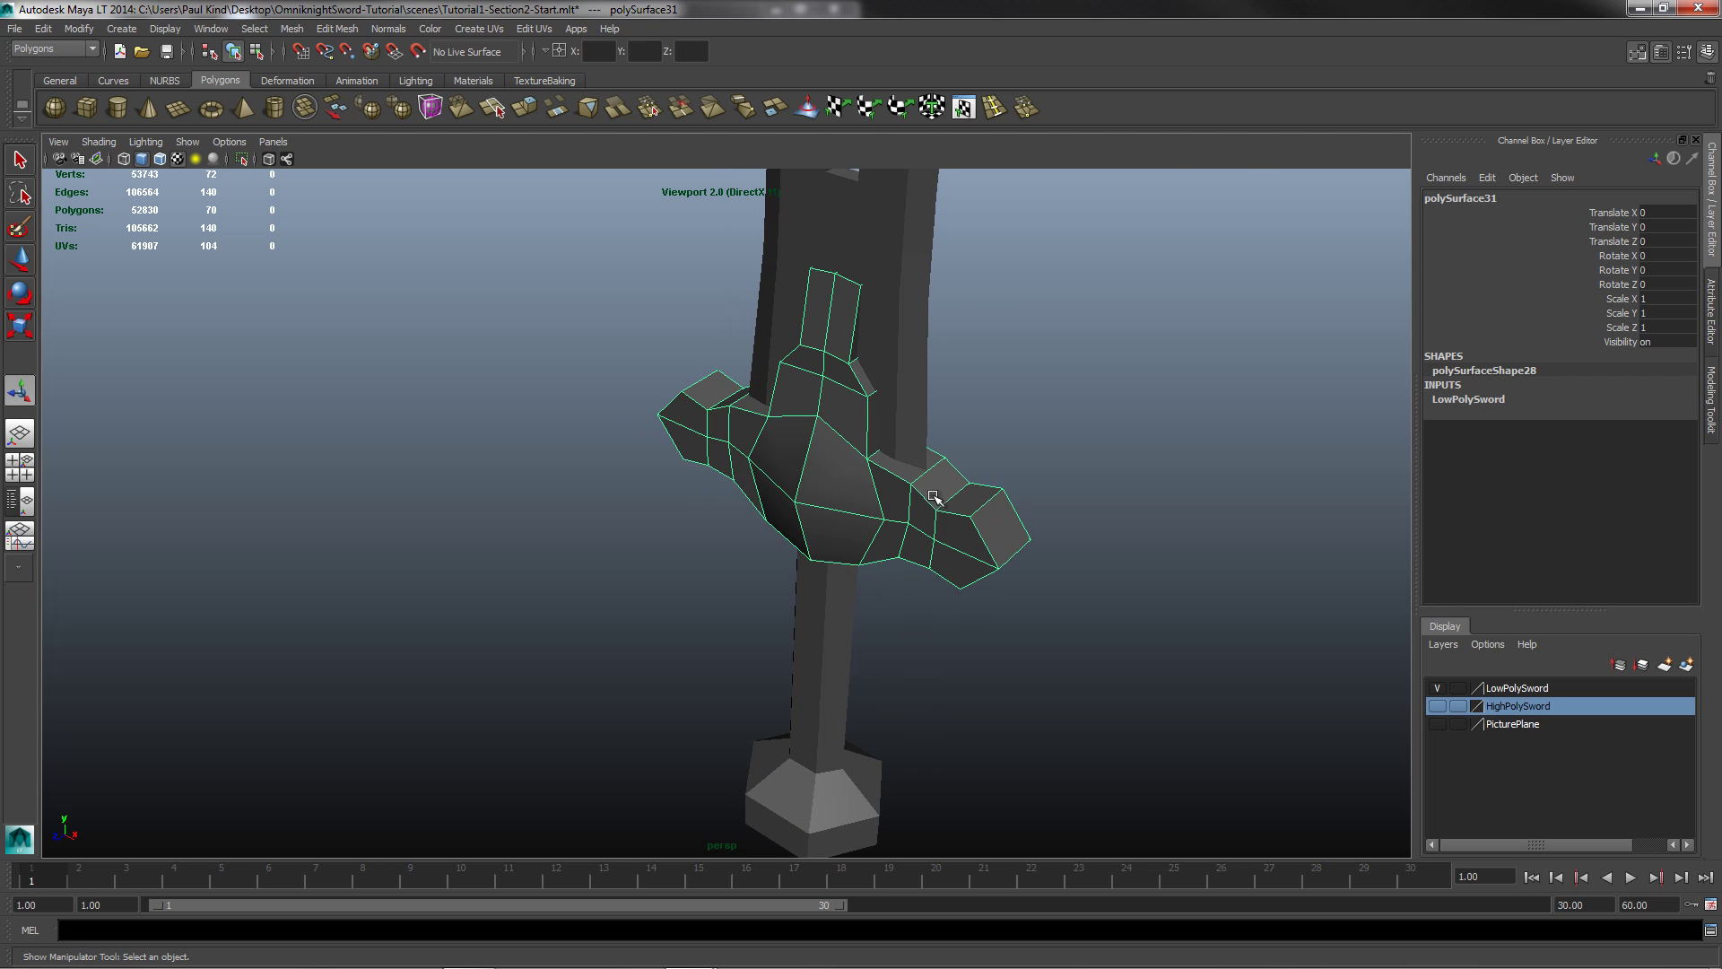
scroll(933, 495, up, 5)
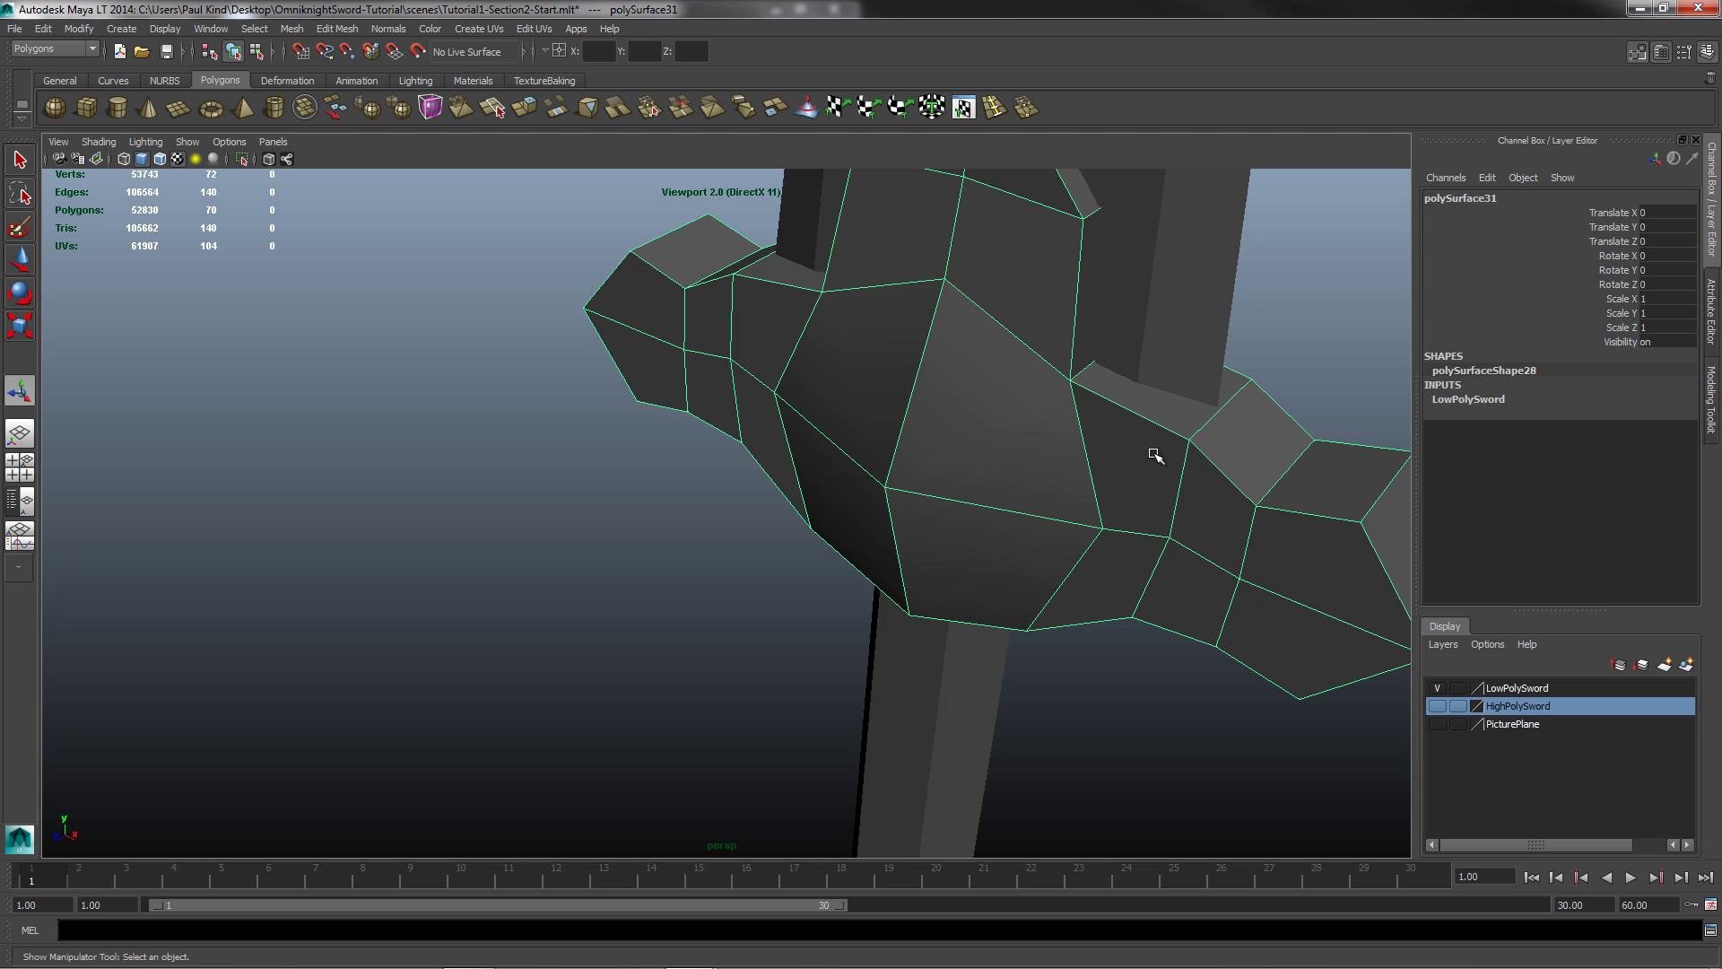
alt+middle_drag(1192, 480, 910, 492)
alt+middle_drag(896, 493, 896, 442)
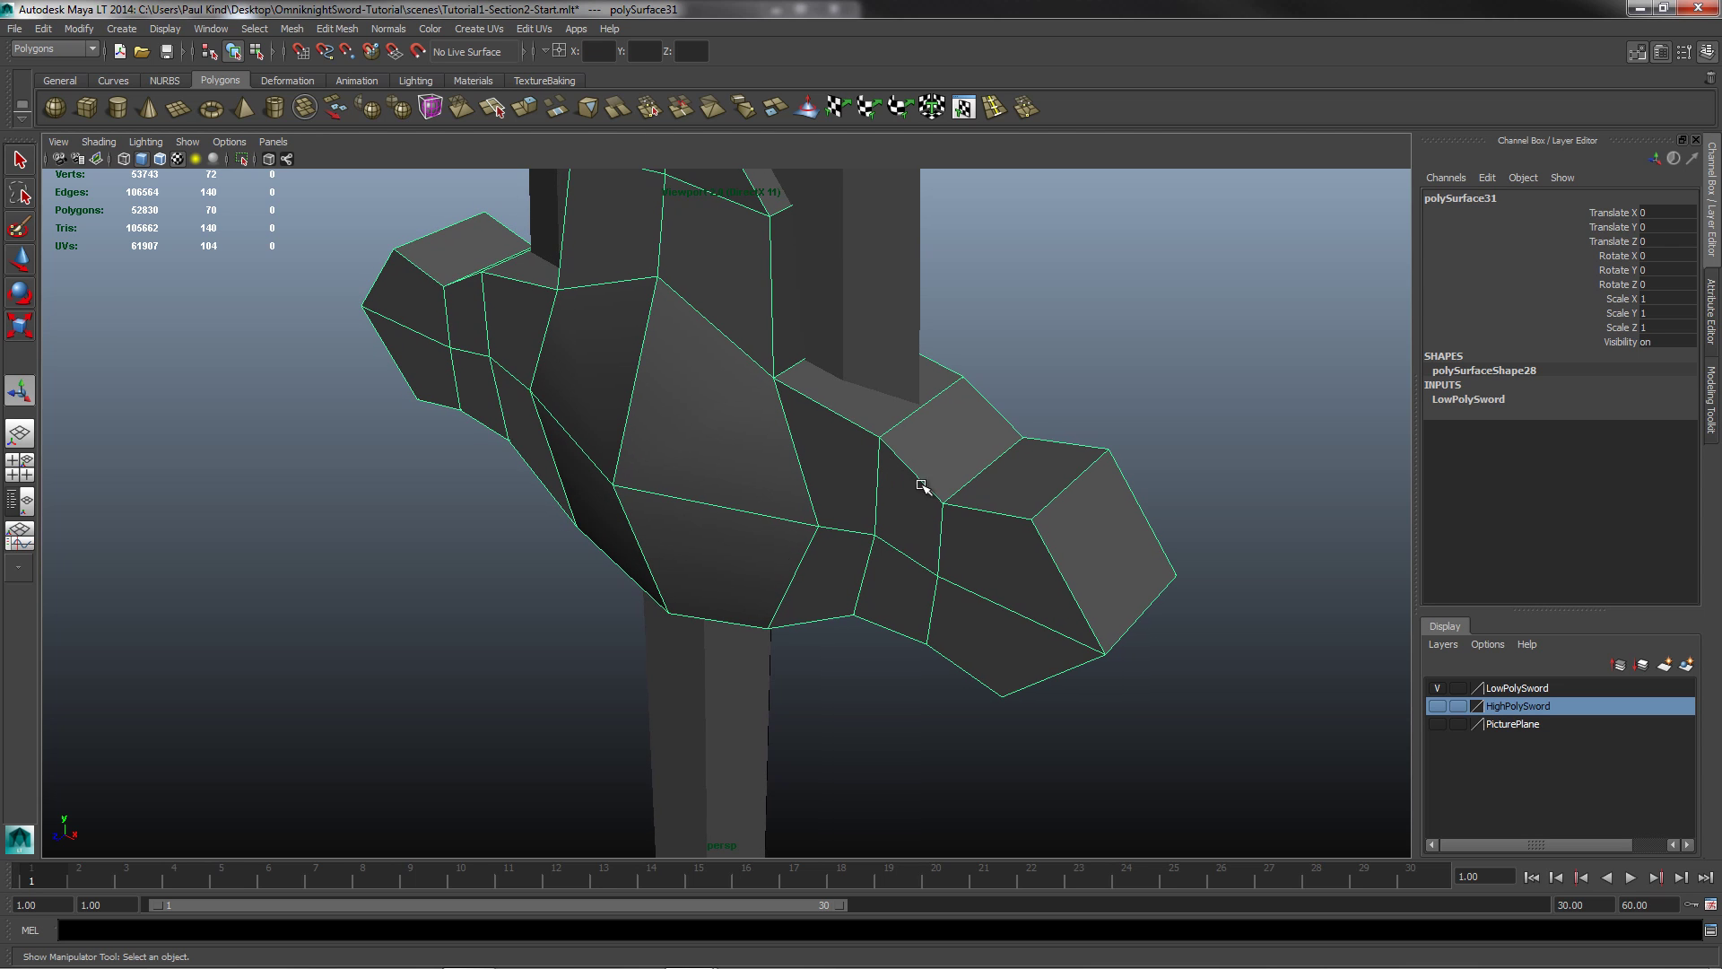
alt+drag(929, 466, 933, 449)
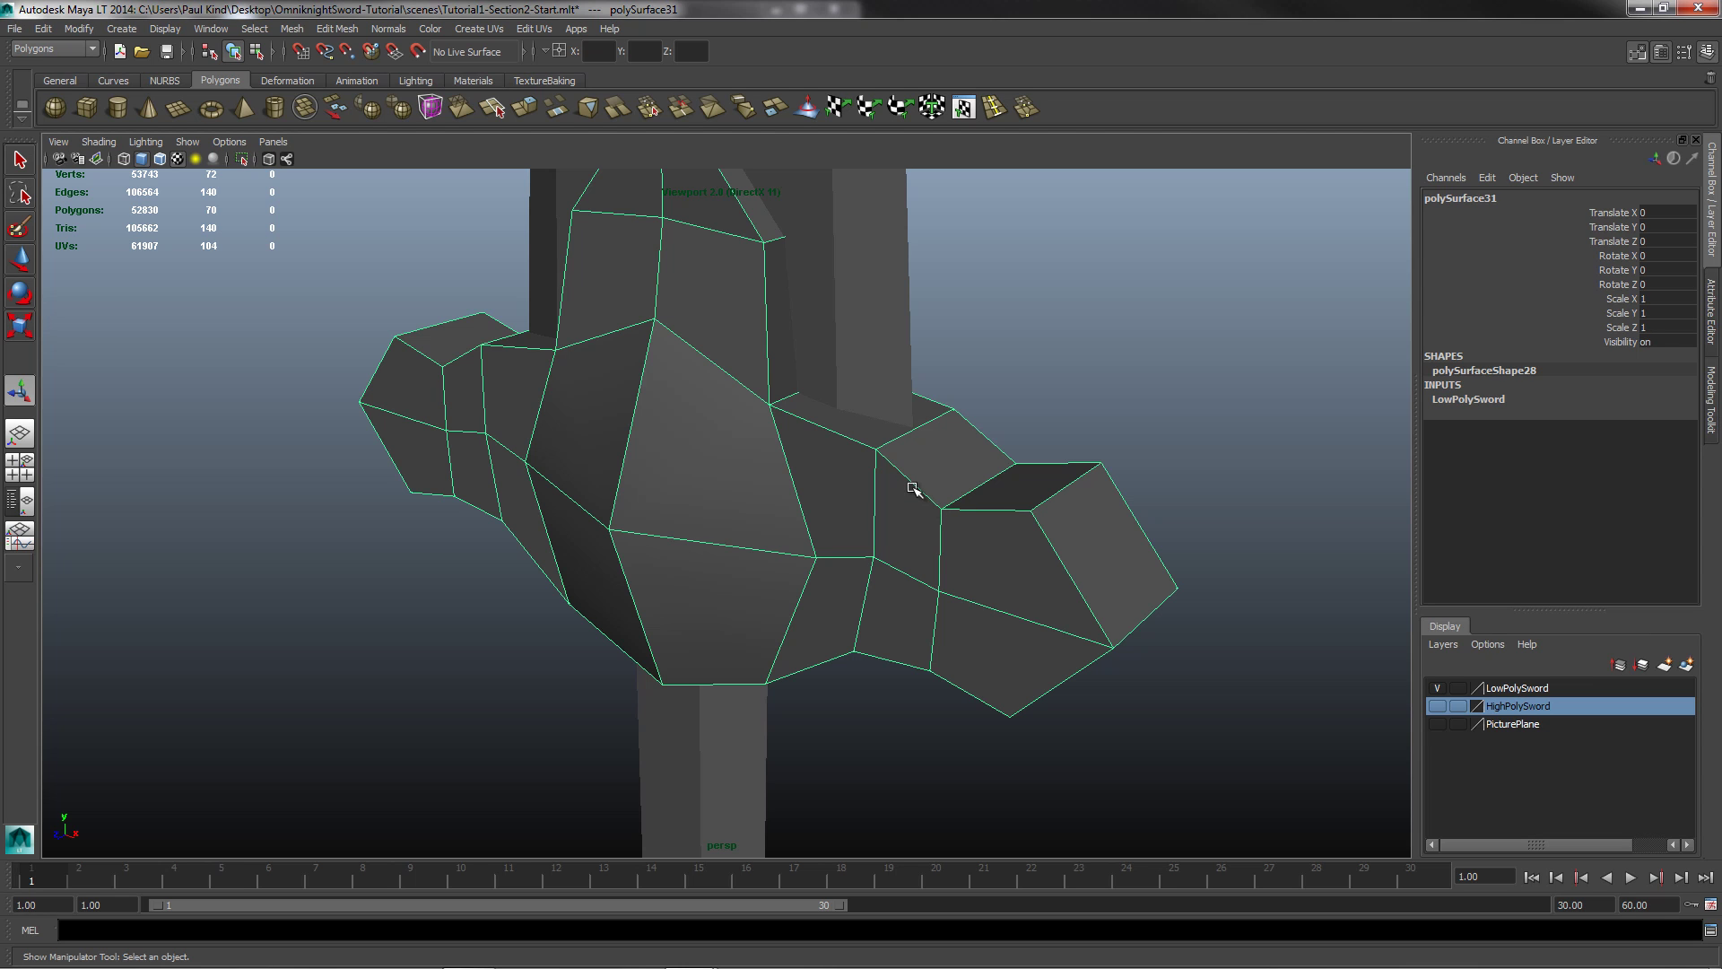
alt+drag(908, 486, 886, 475)
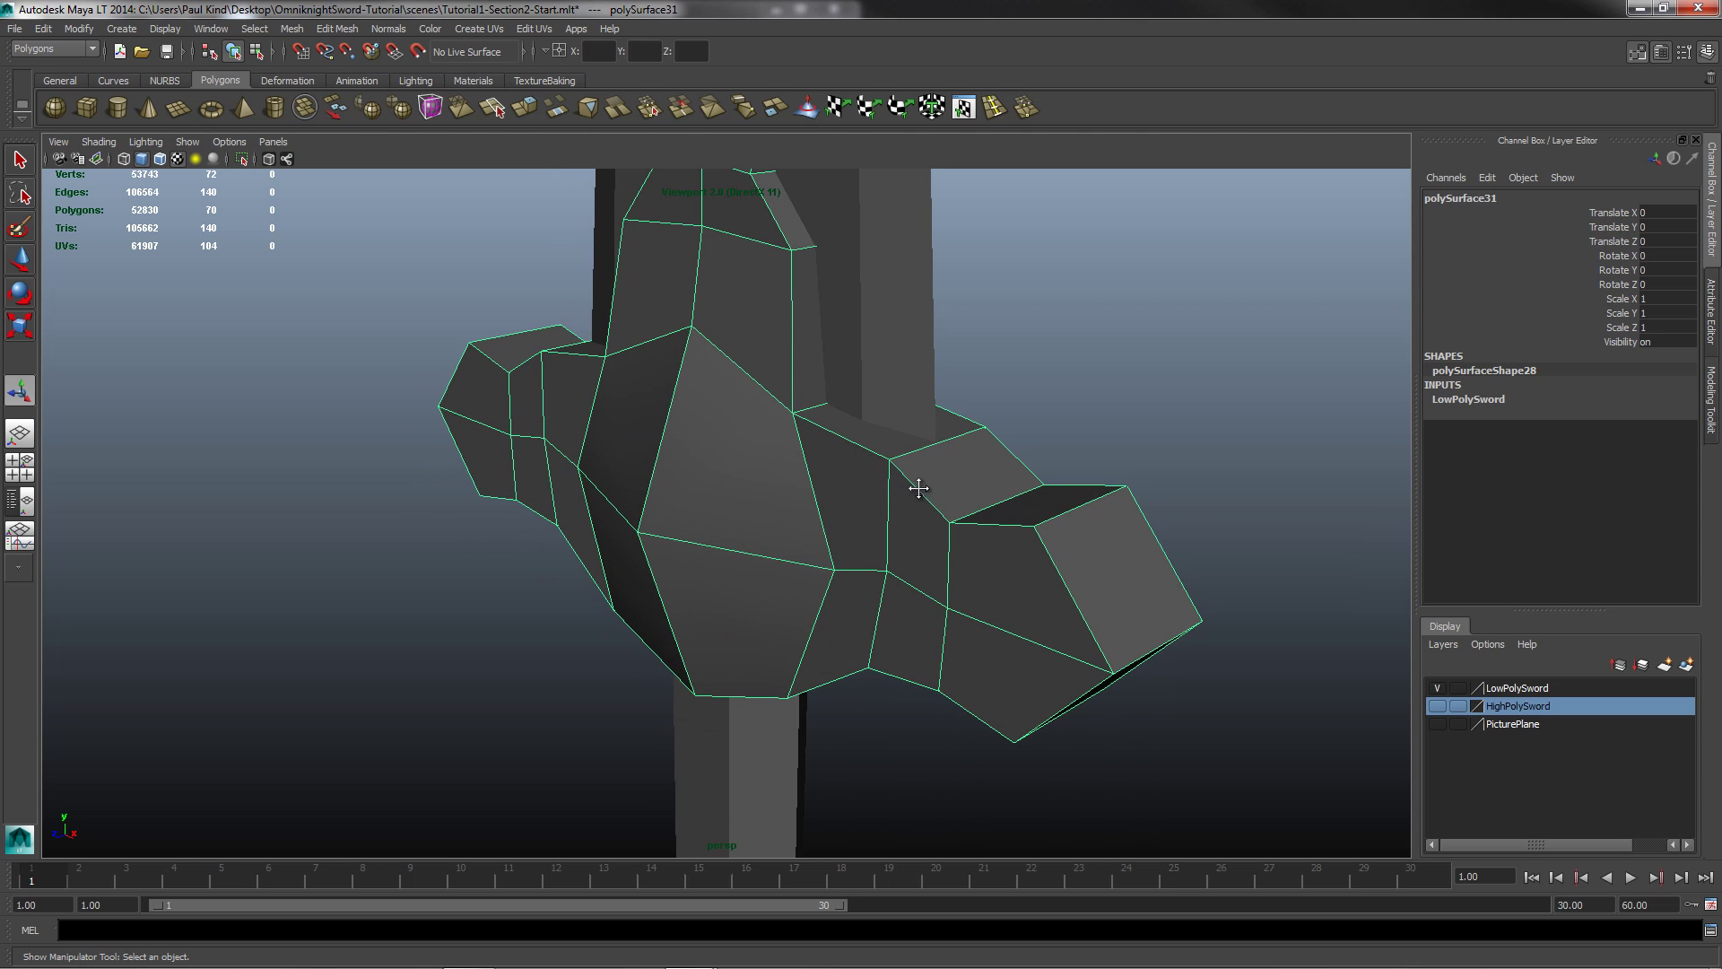
alt+drag(929, 494, 829, 480)
scroll(830, 481, up, 1)
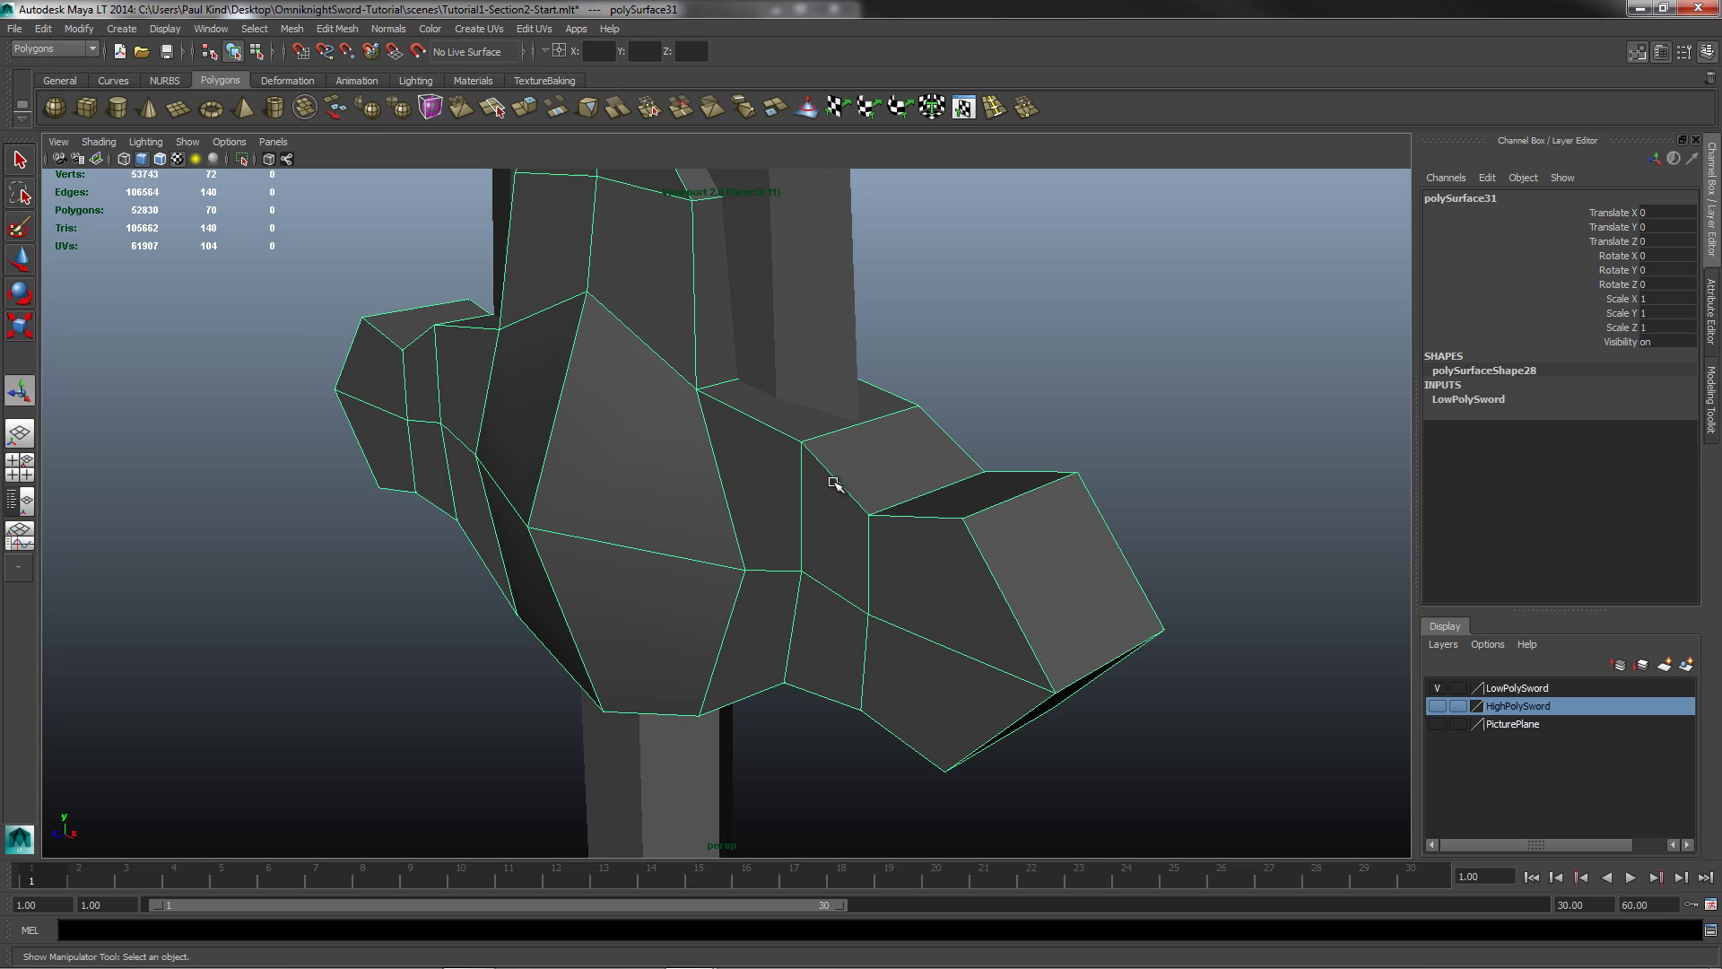
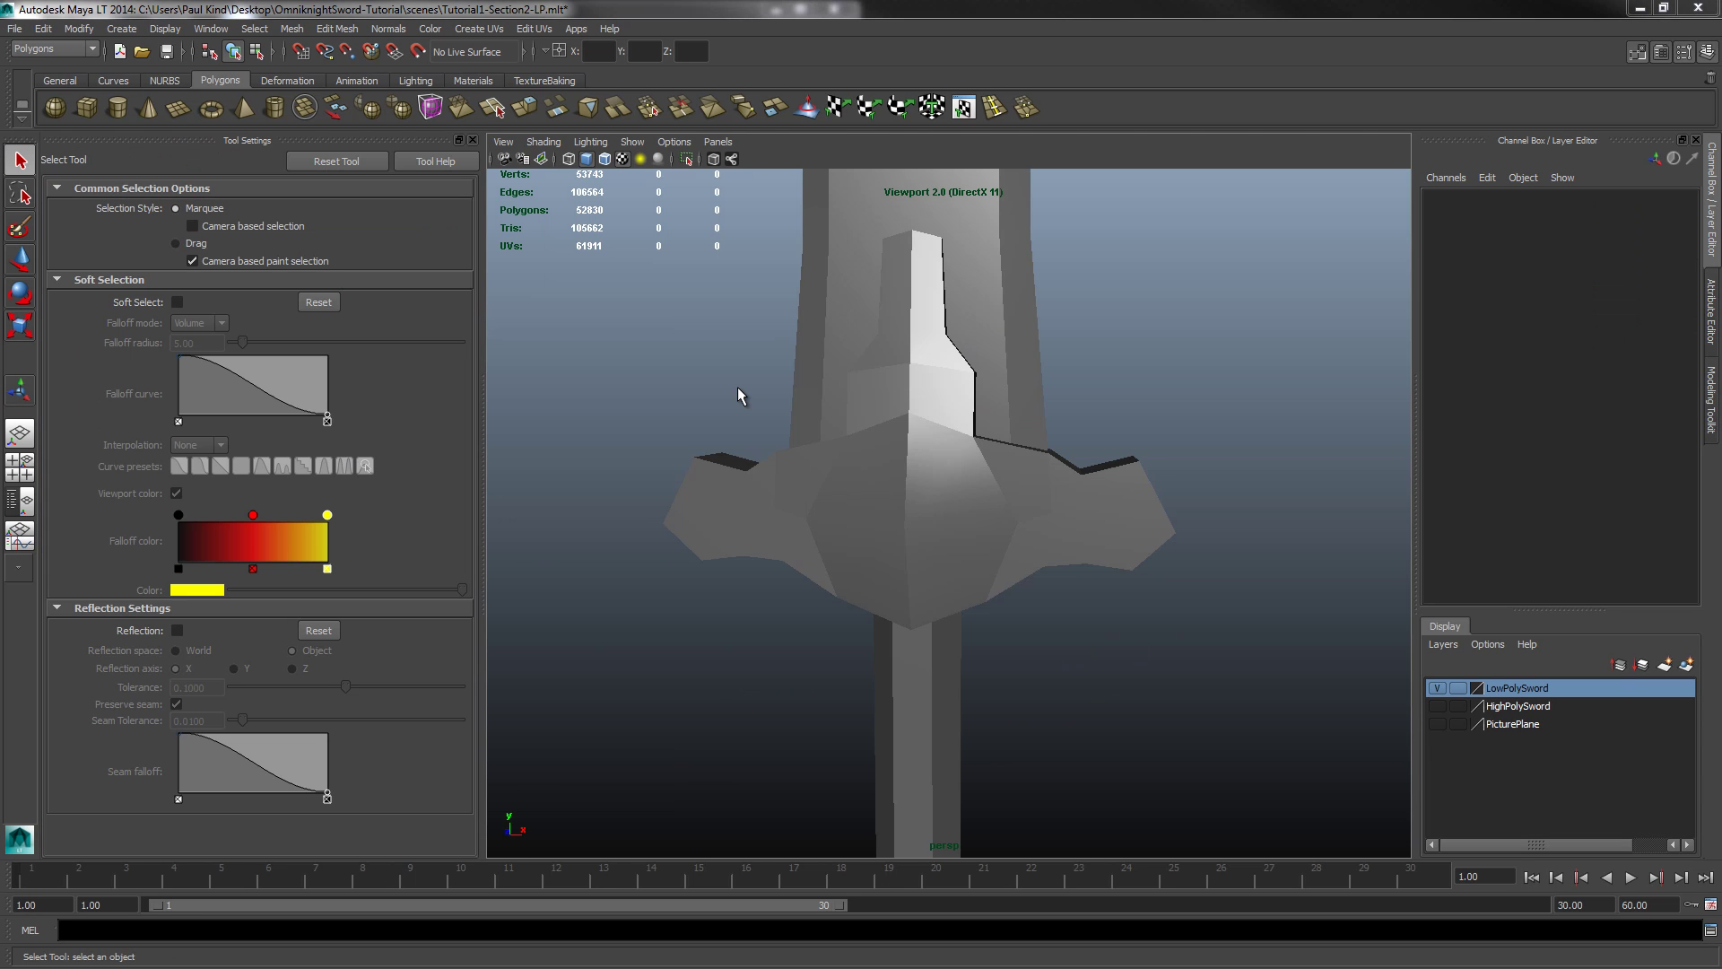
Step: Select the crossguard, blade and handle together and review their combined triangle count and the crossguard's shape from both sides
click(906, 500)
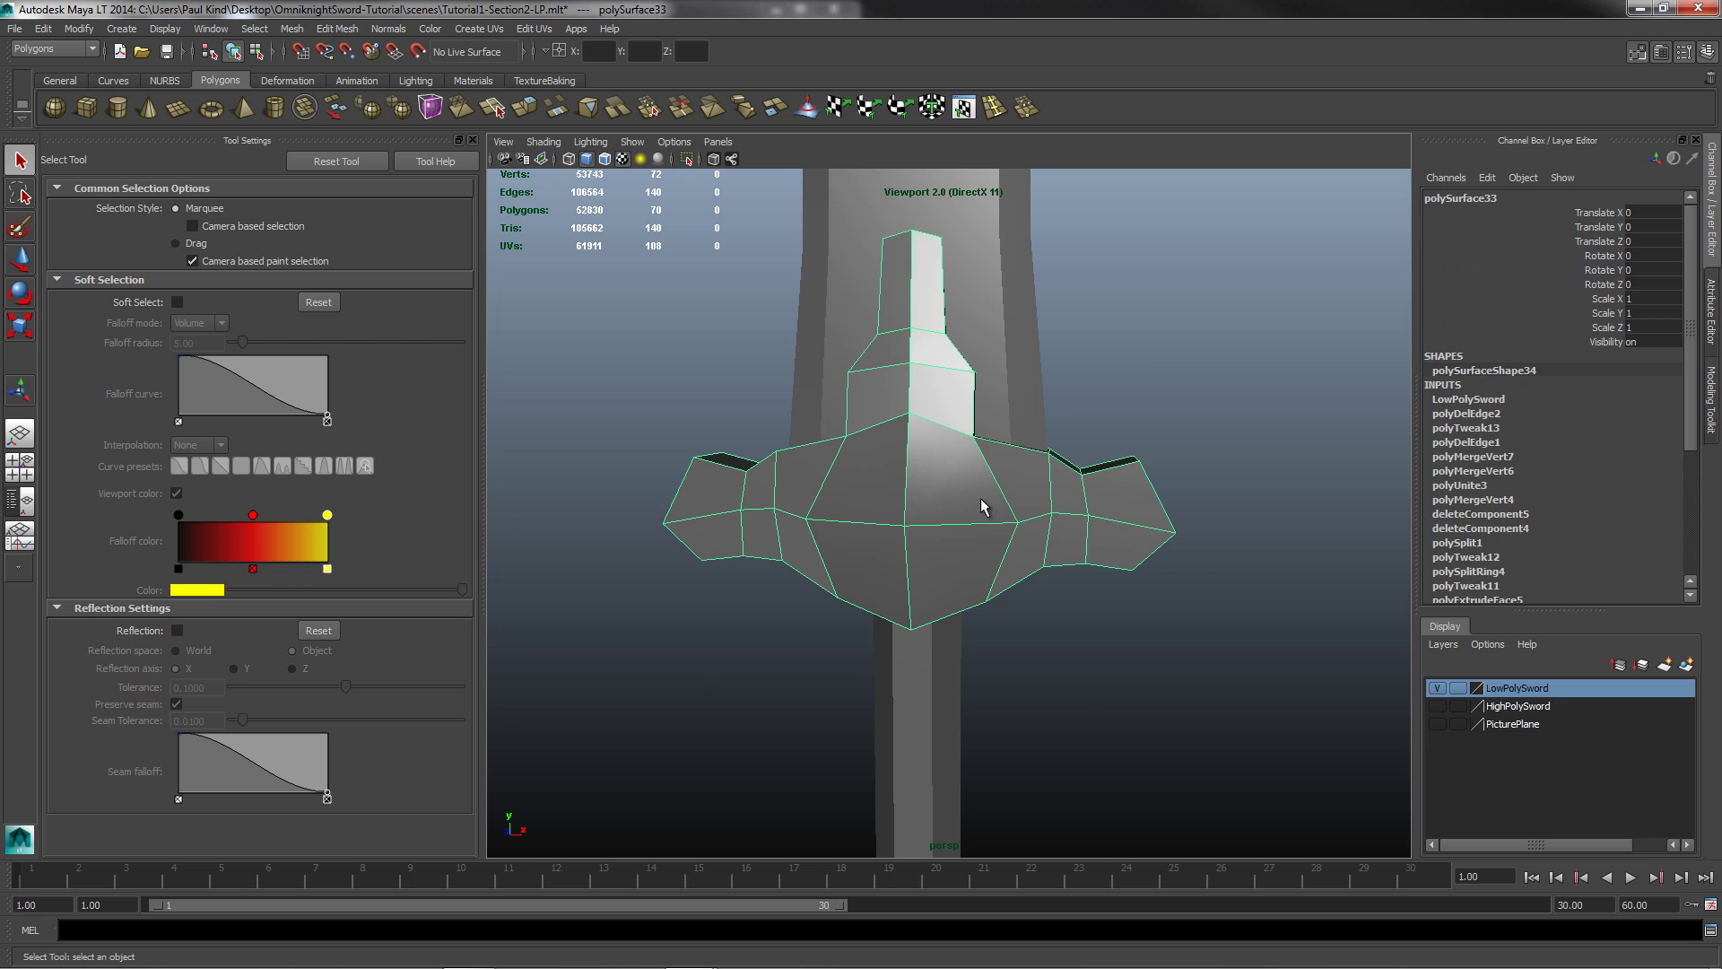
scroll(1065, 507, up, 2)
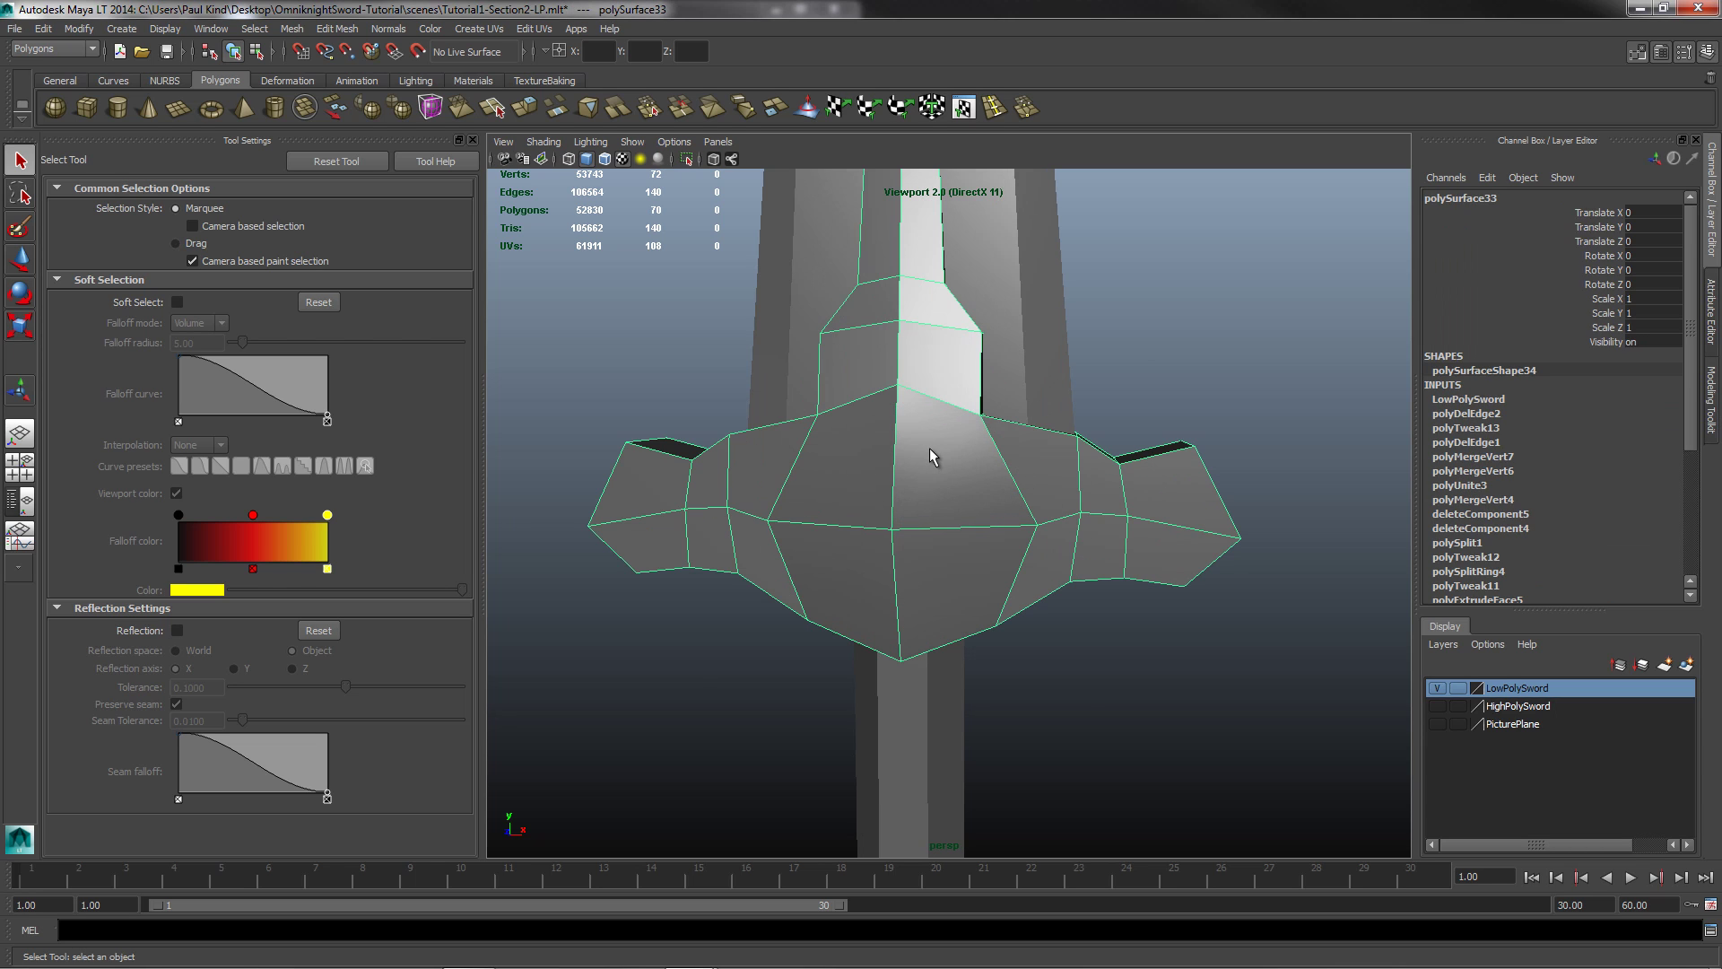
shift+click(1028, 396)
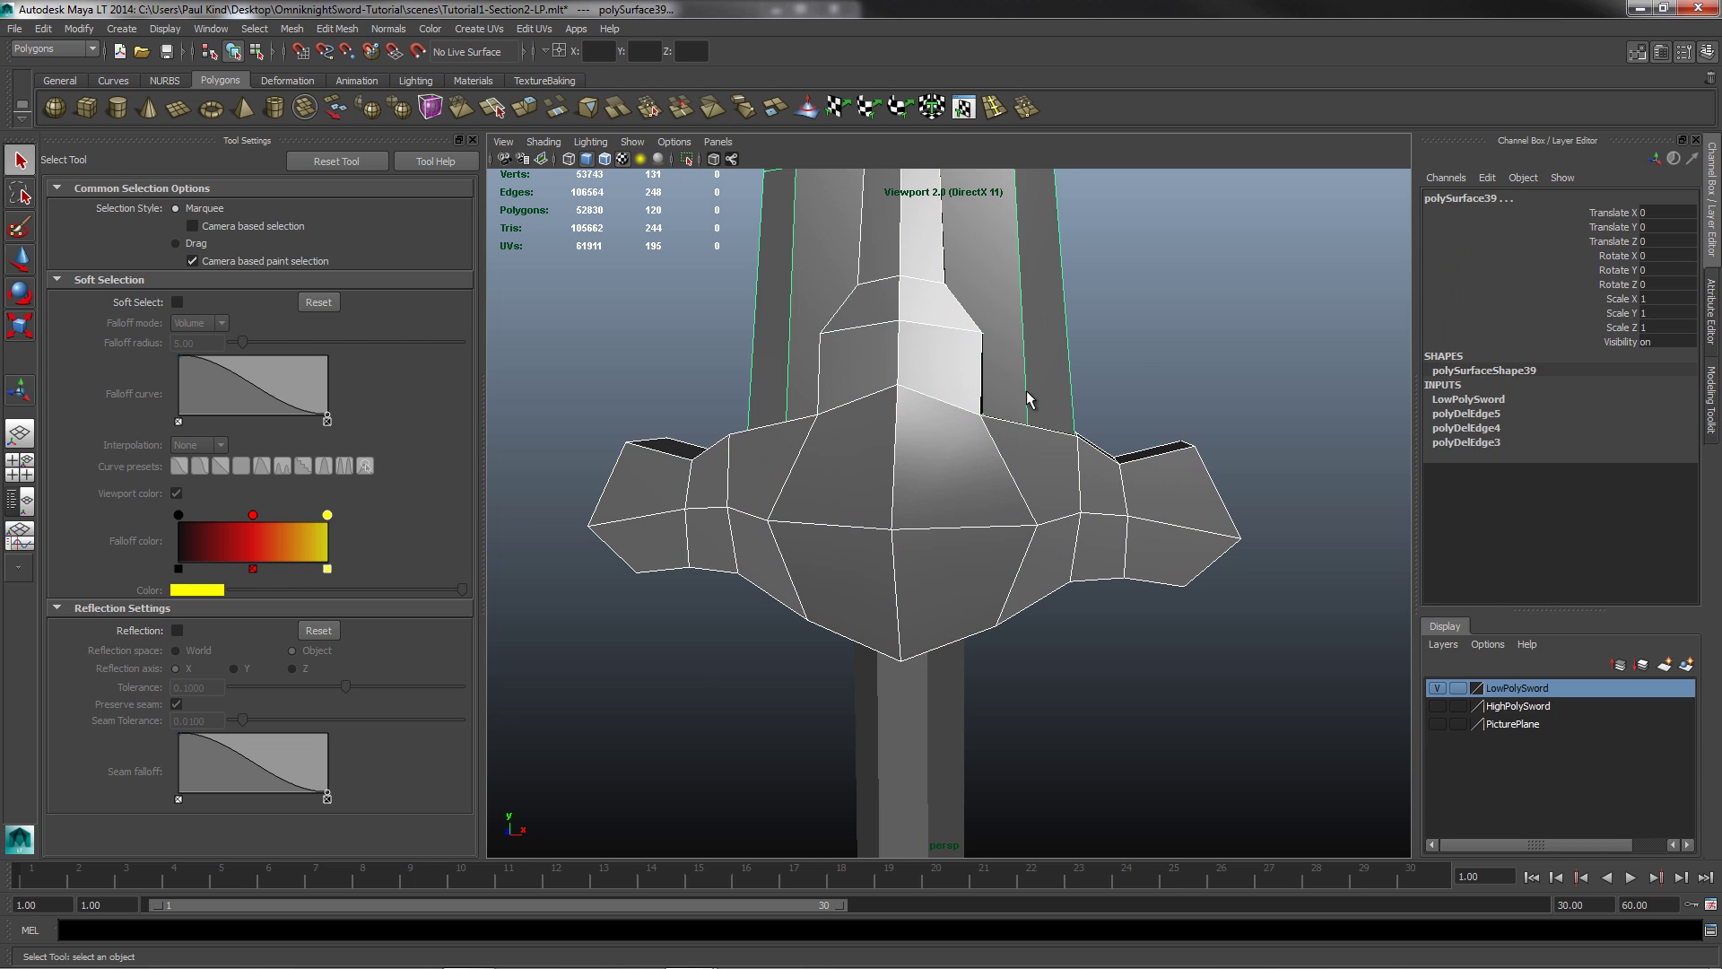
click(932, 753)
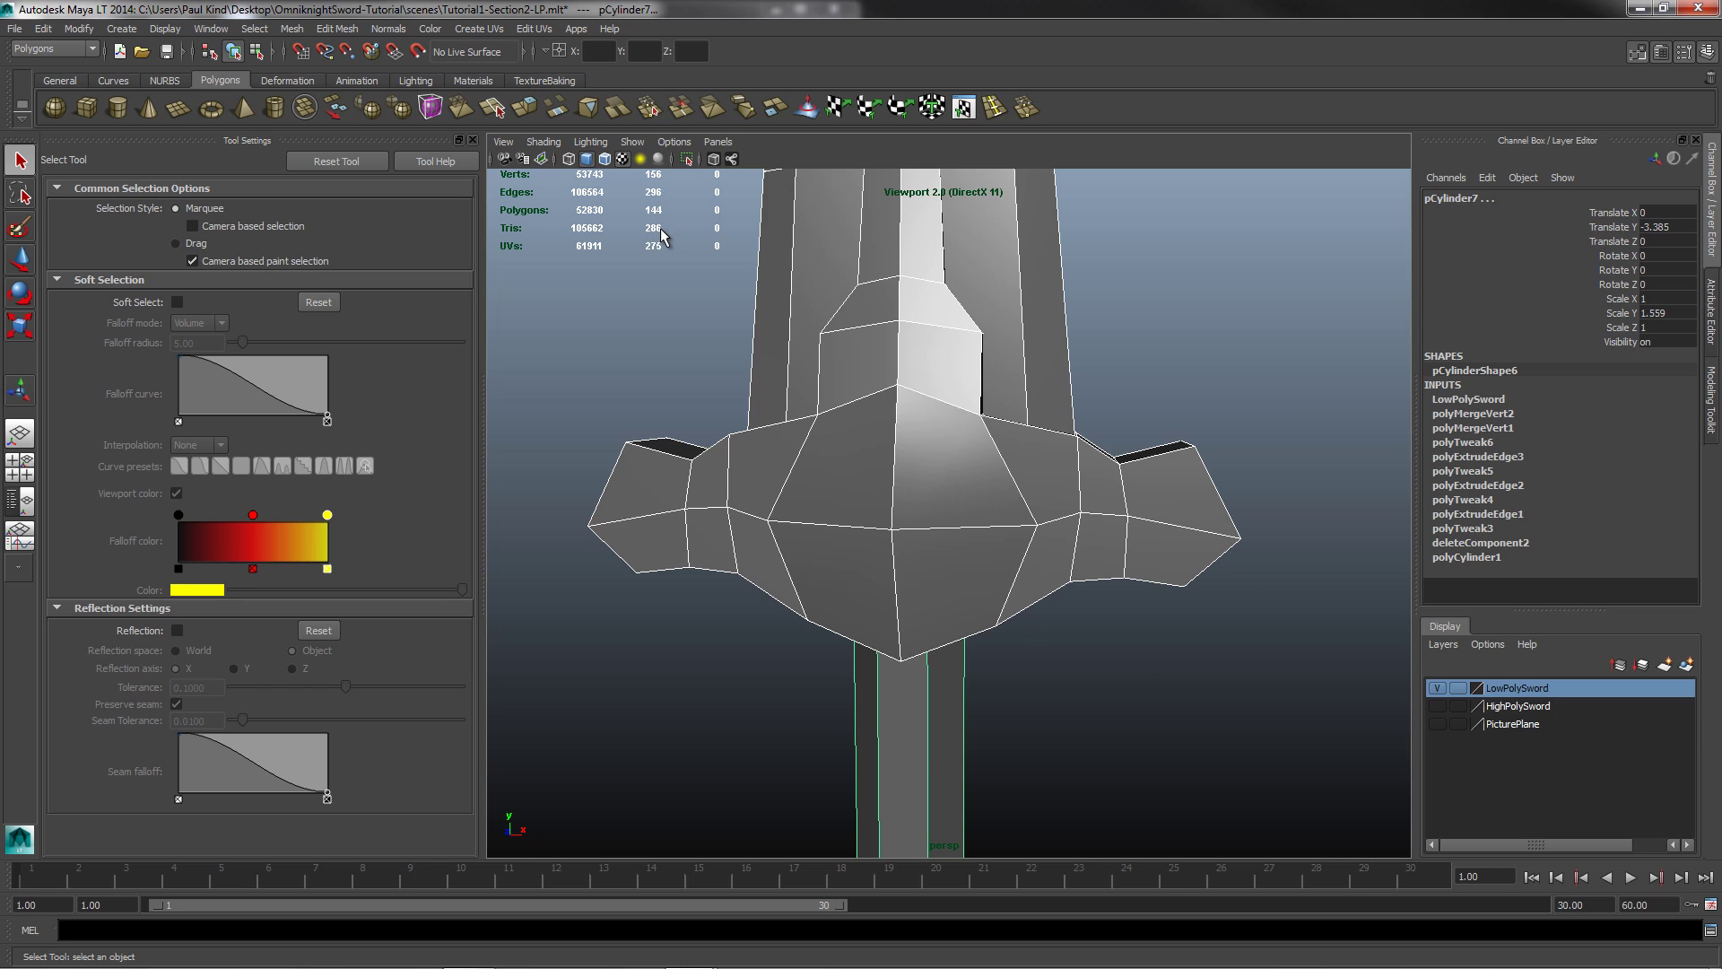
alt+drag(923, 403, 888, 413)
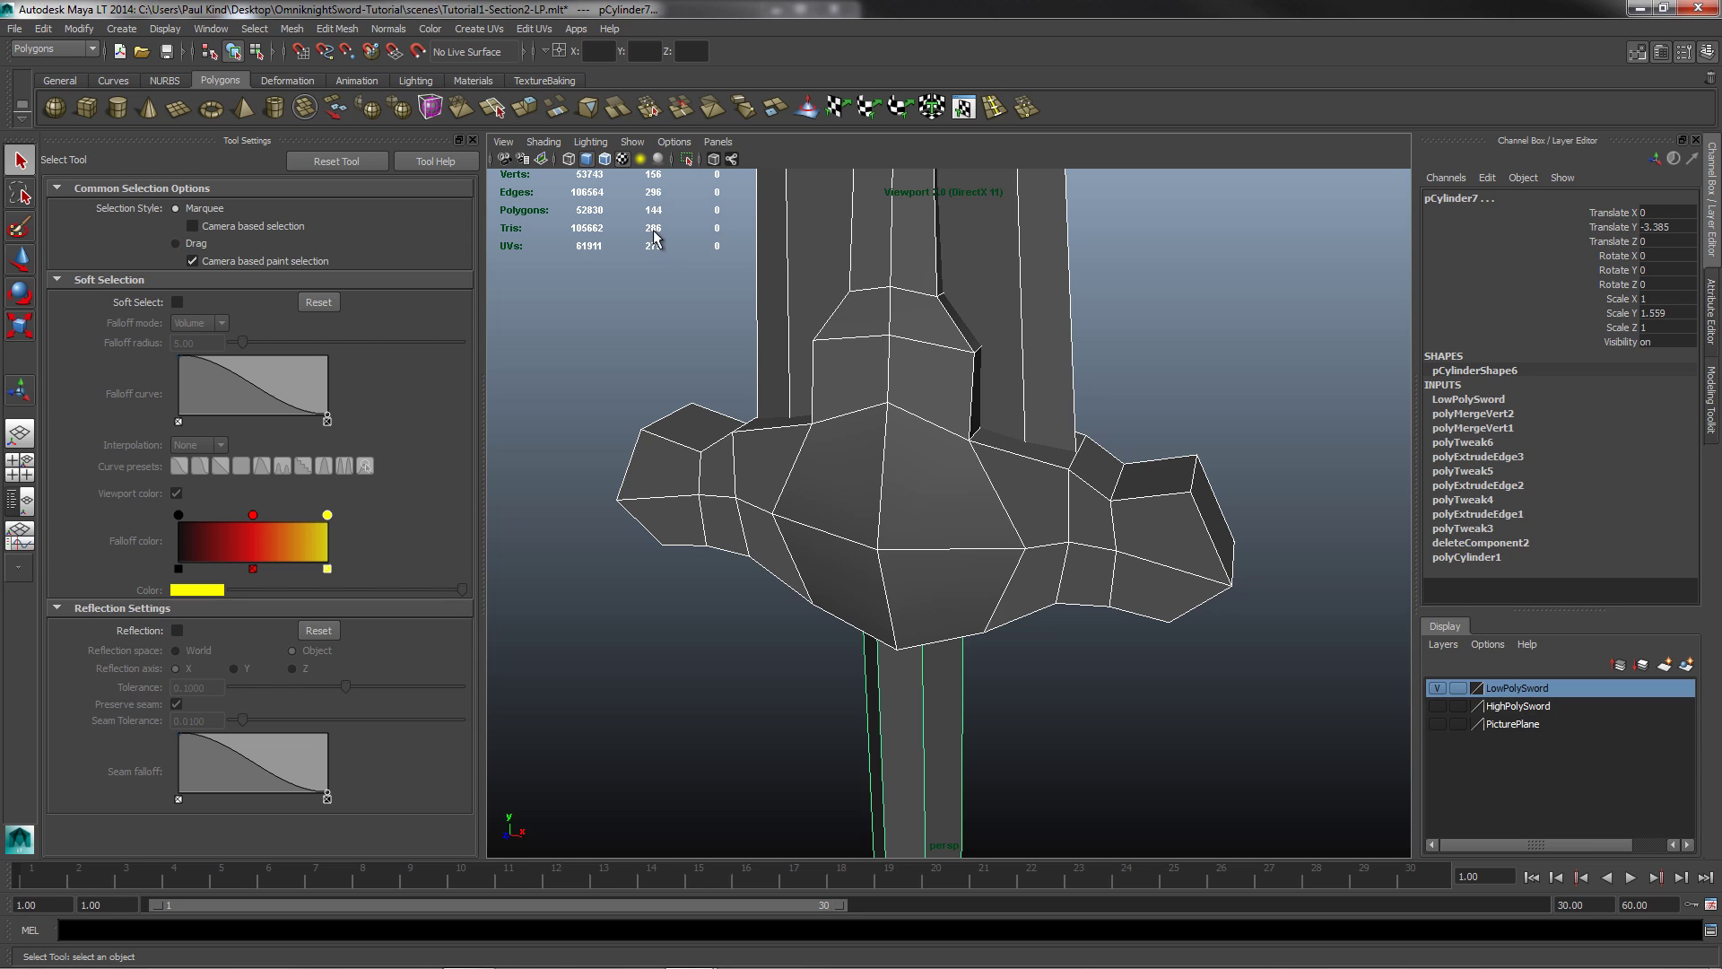
alt+drag(961, 484, 955, 528)
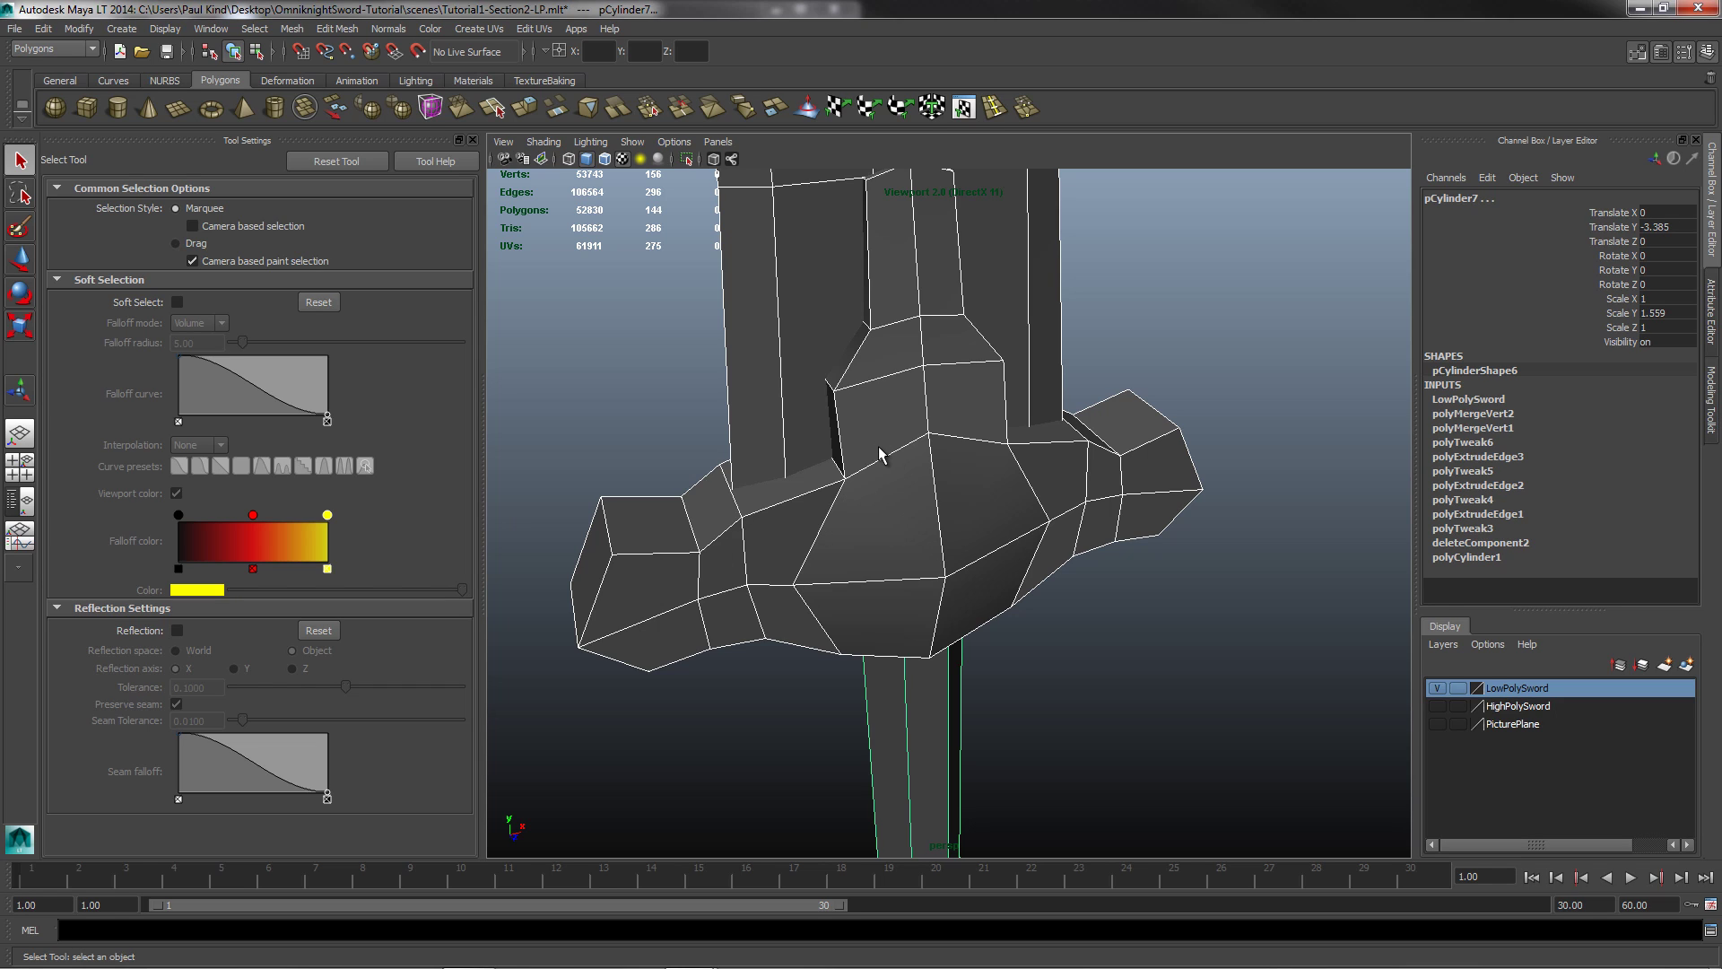
right_click(866, 506)
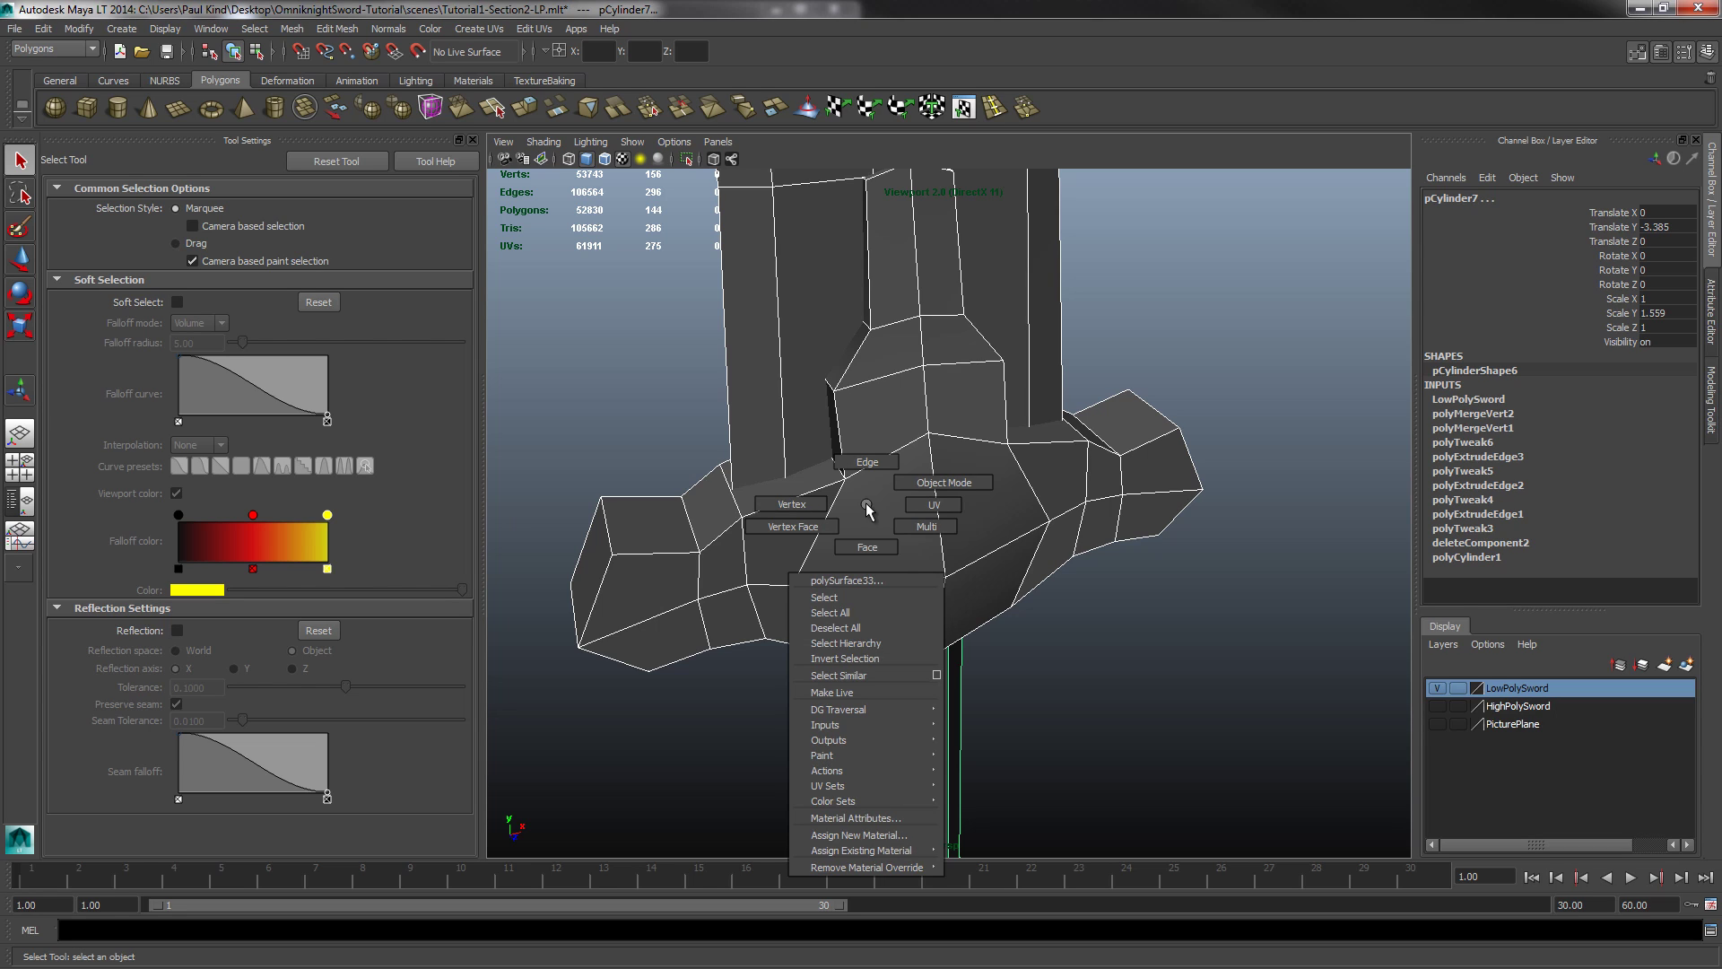
click(866, 511)
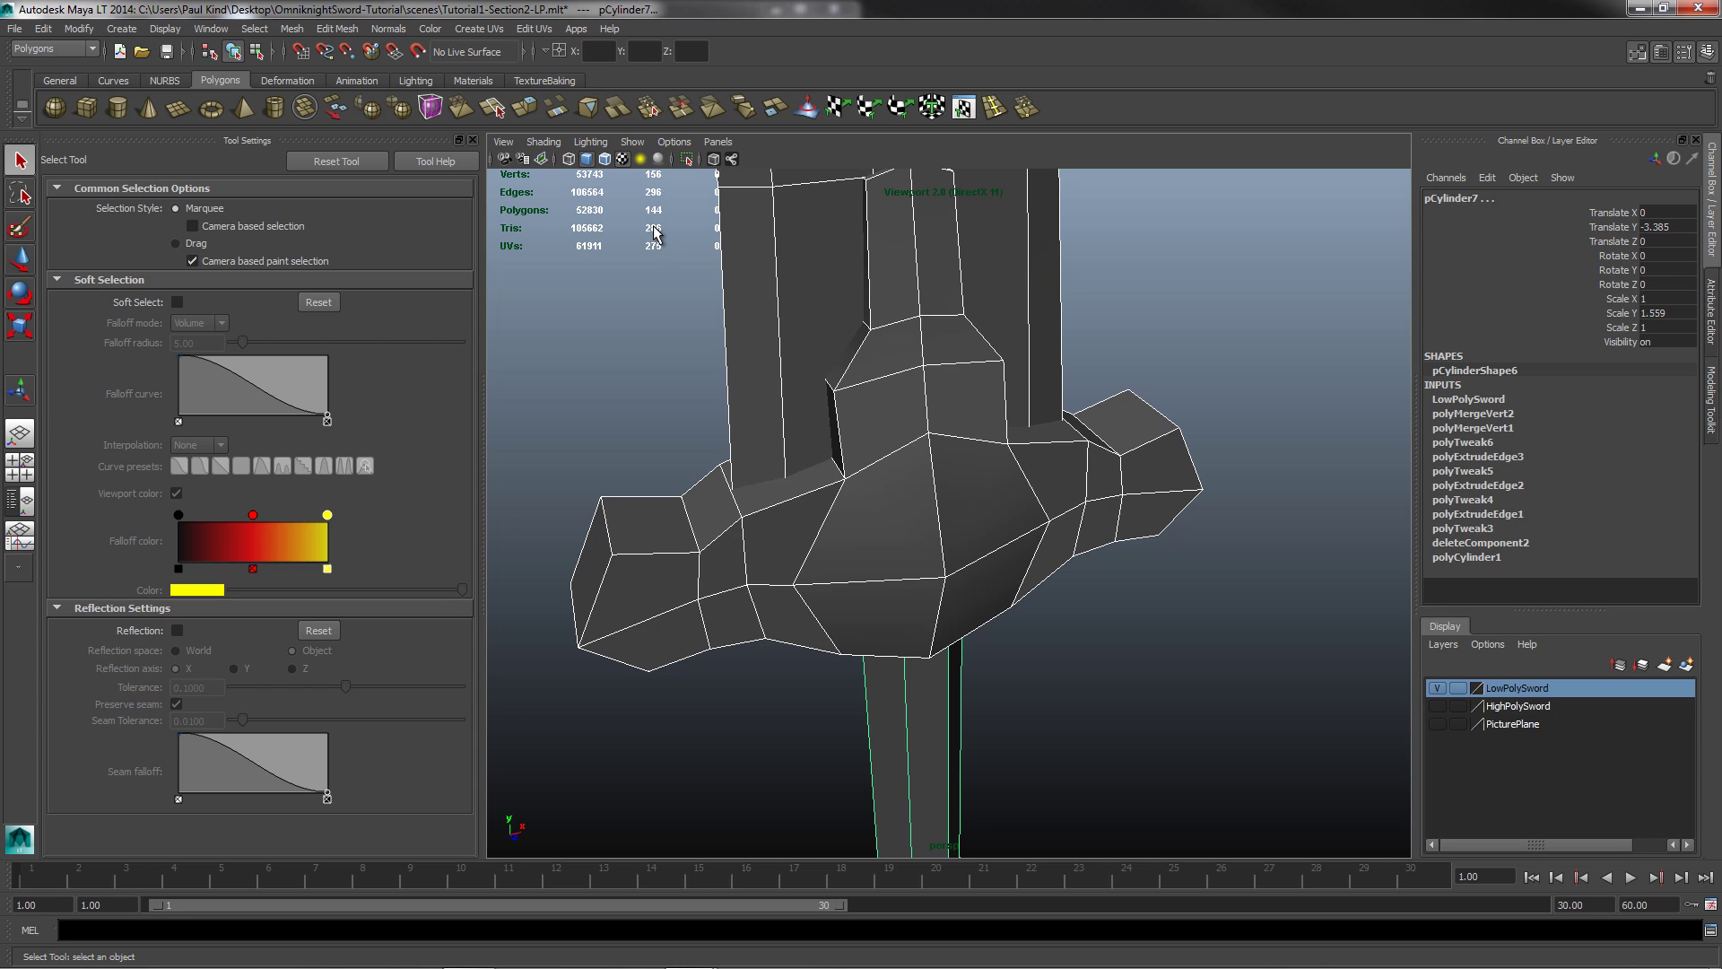
Step: Select the crossguard's front outline edges along the left arm, the underside and the right arm's end in edge mode
right_click(827, 492)
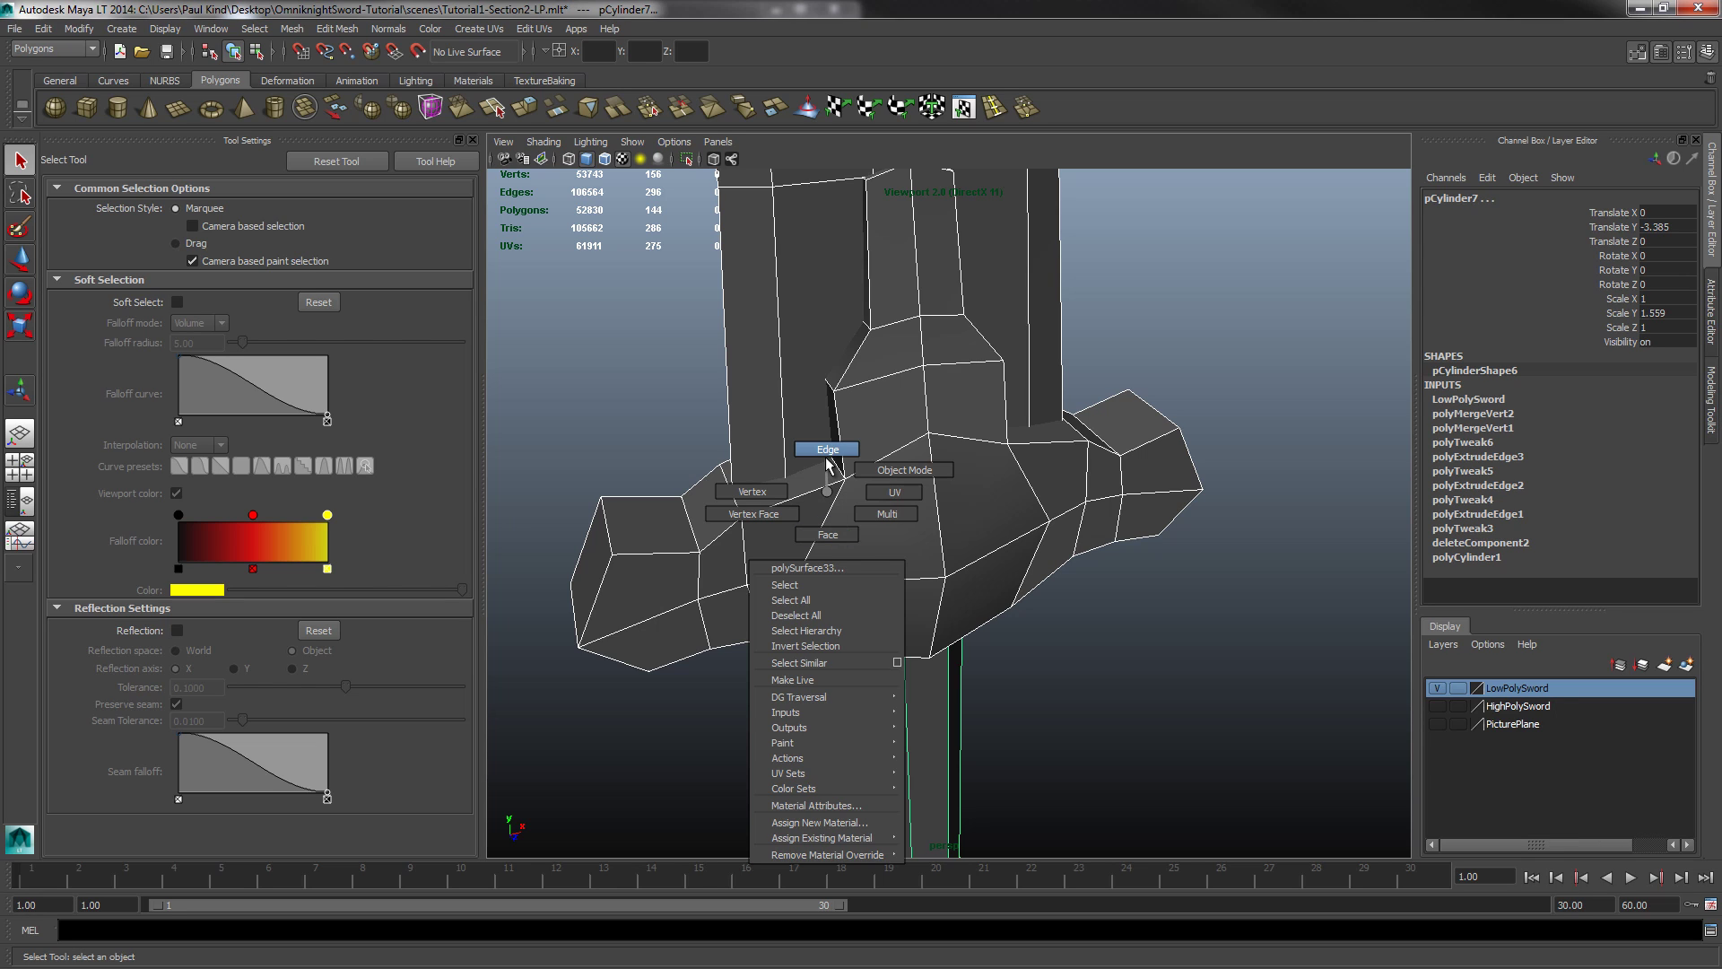
click(828, 450)
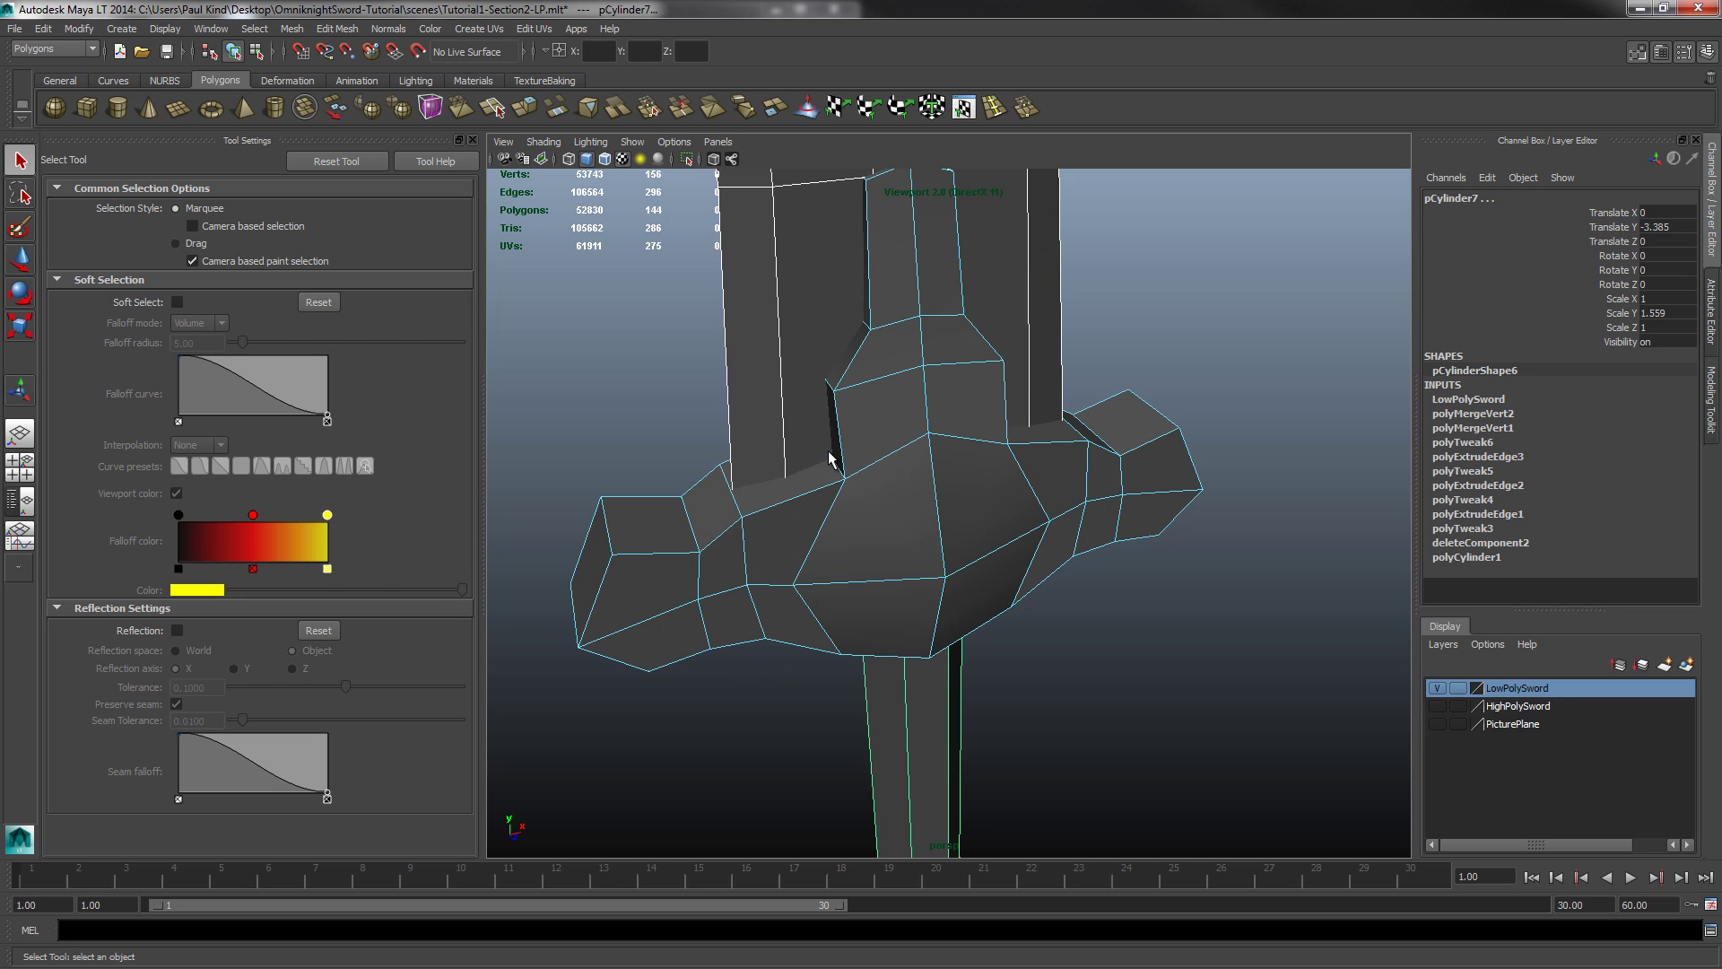
double_click(815, 493)
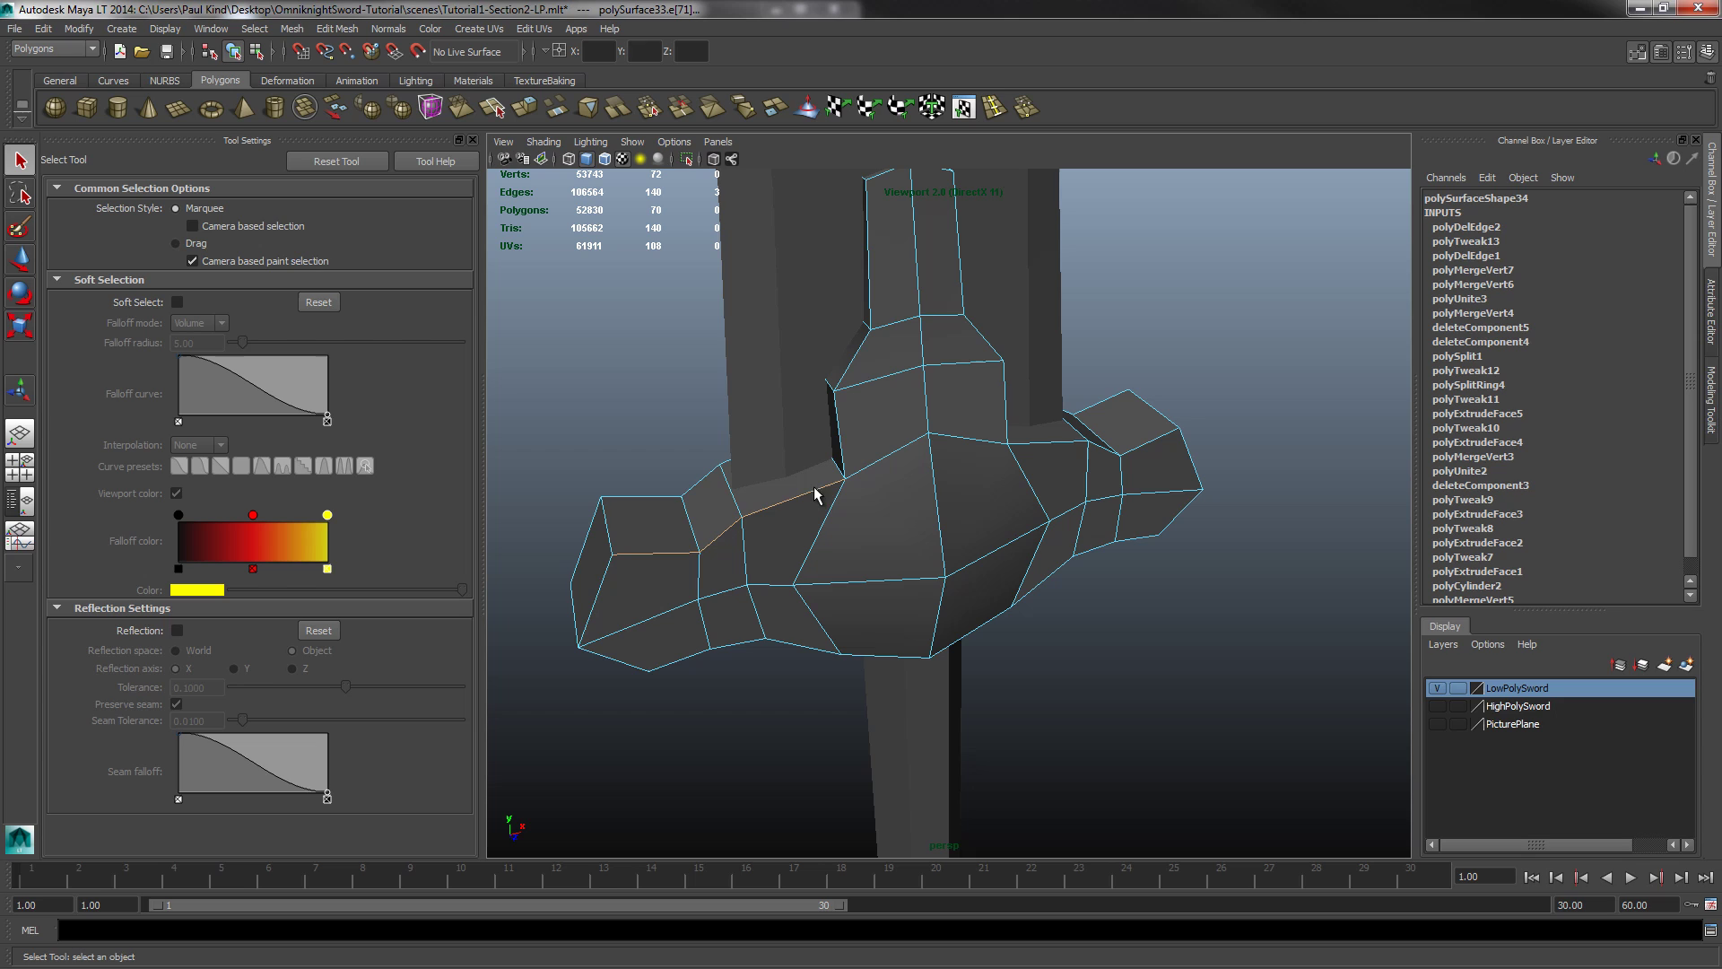
shift+click(596, 599)
shift+double_click(692, 665)
shift+click(1189, 468)
shift+click(1180, 513)
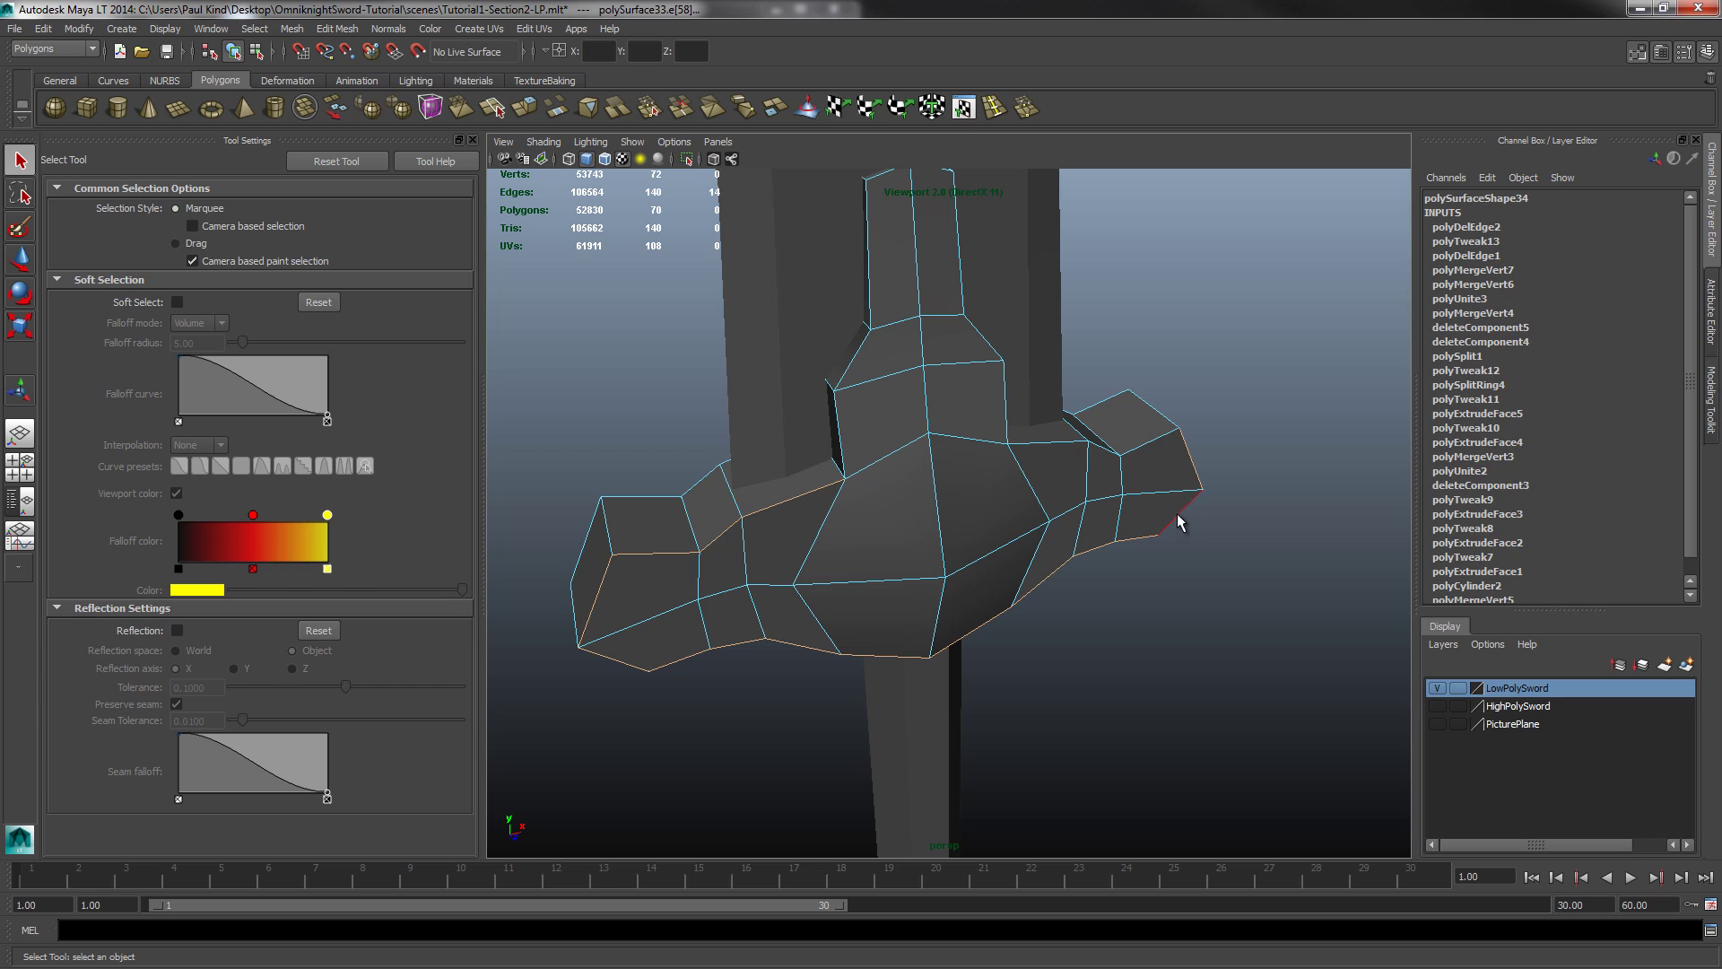
Step: Add the front outline edges along the right arm's upper side and all around the central upper spike to the selection
shift+click(1153, 450)
shift+click(1048, 442)
shift+click(1004, 414)
shift+click(990, 352)
shift+click(956, 271)
mouse_move(1007, 300)
alt+mouse_down()
mouse_move(1031, 353)
mouse_move(998, 285)
alt+mouse_up()
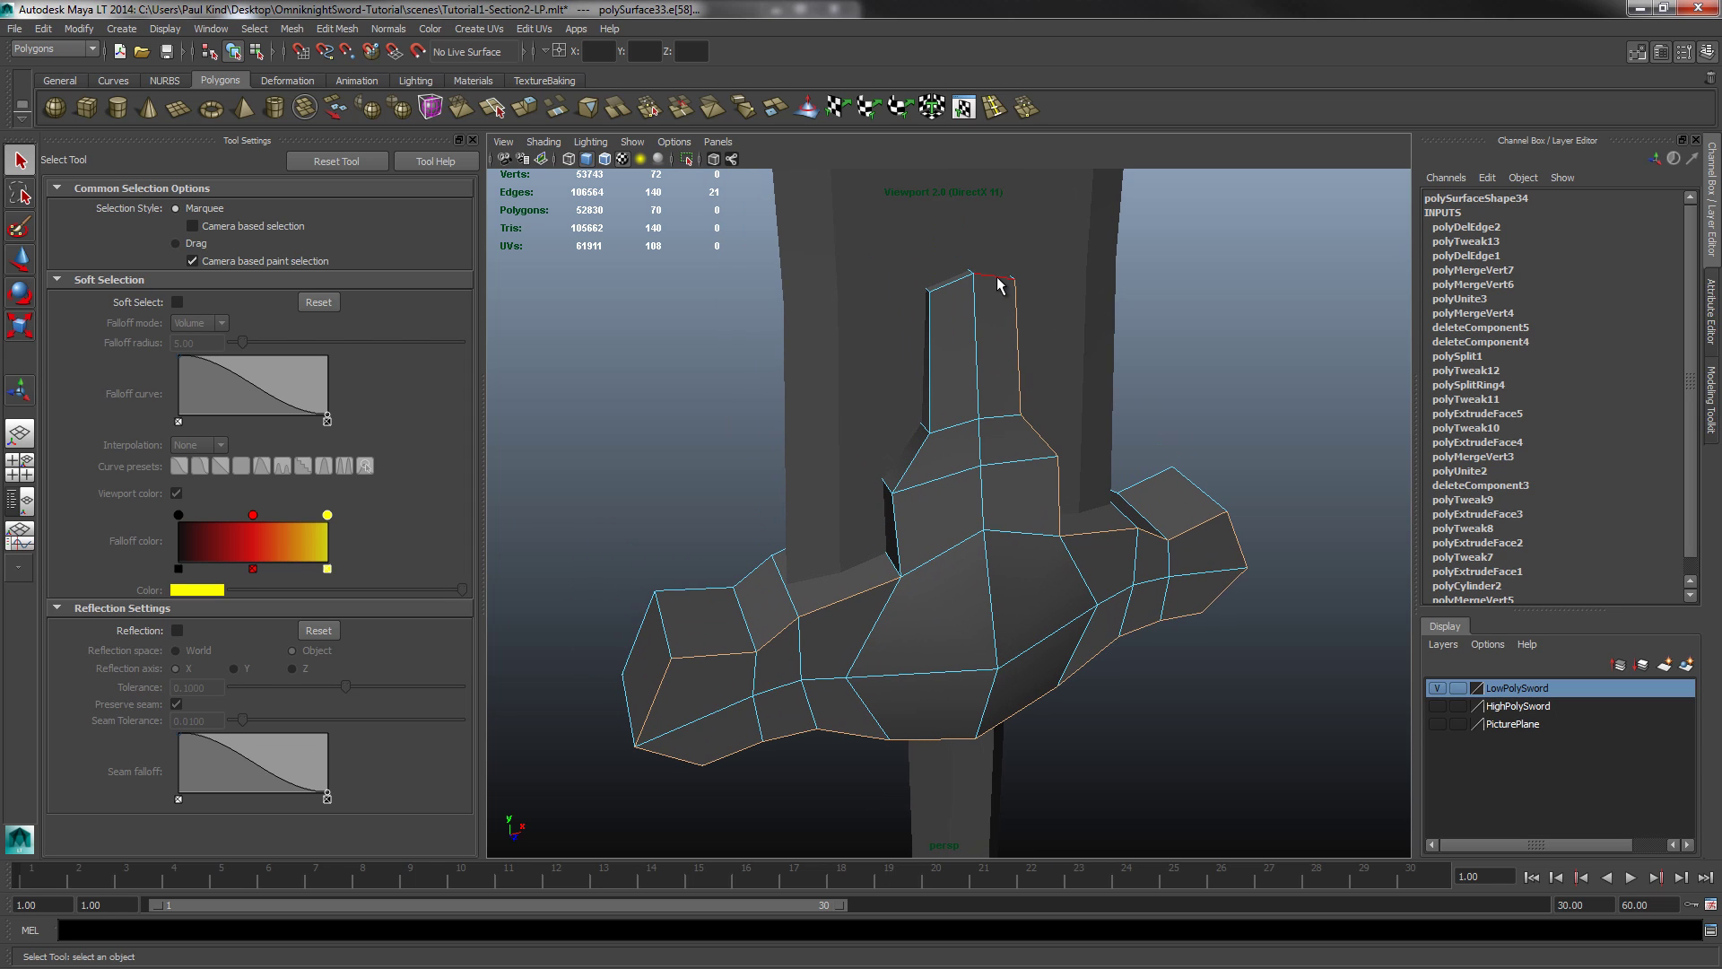
shift+click(997, 279)
shift+click(953, 281)
shift+click(929, 368)
shift+click(912, 463)
shift+click(889, 520)
Step: Add the crossguard's back outline edges around one arm's end and along the underside towards the centre
alt+drag(1145, 595, 1178, 613)
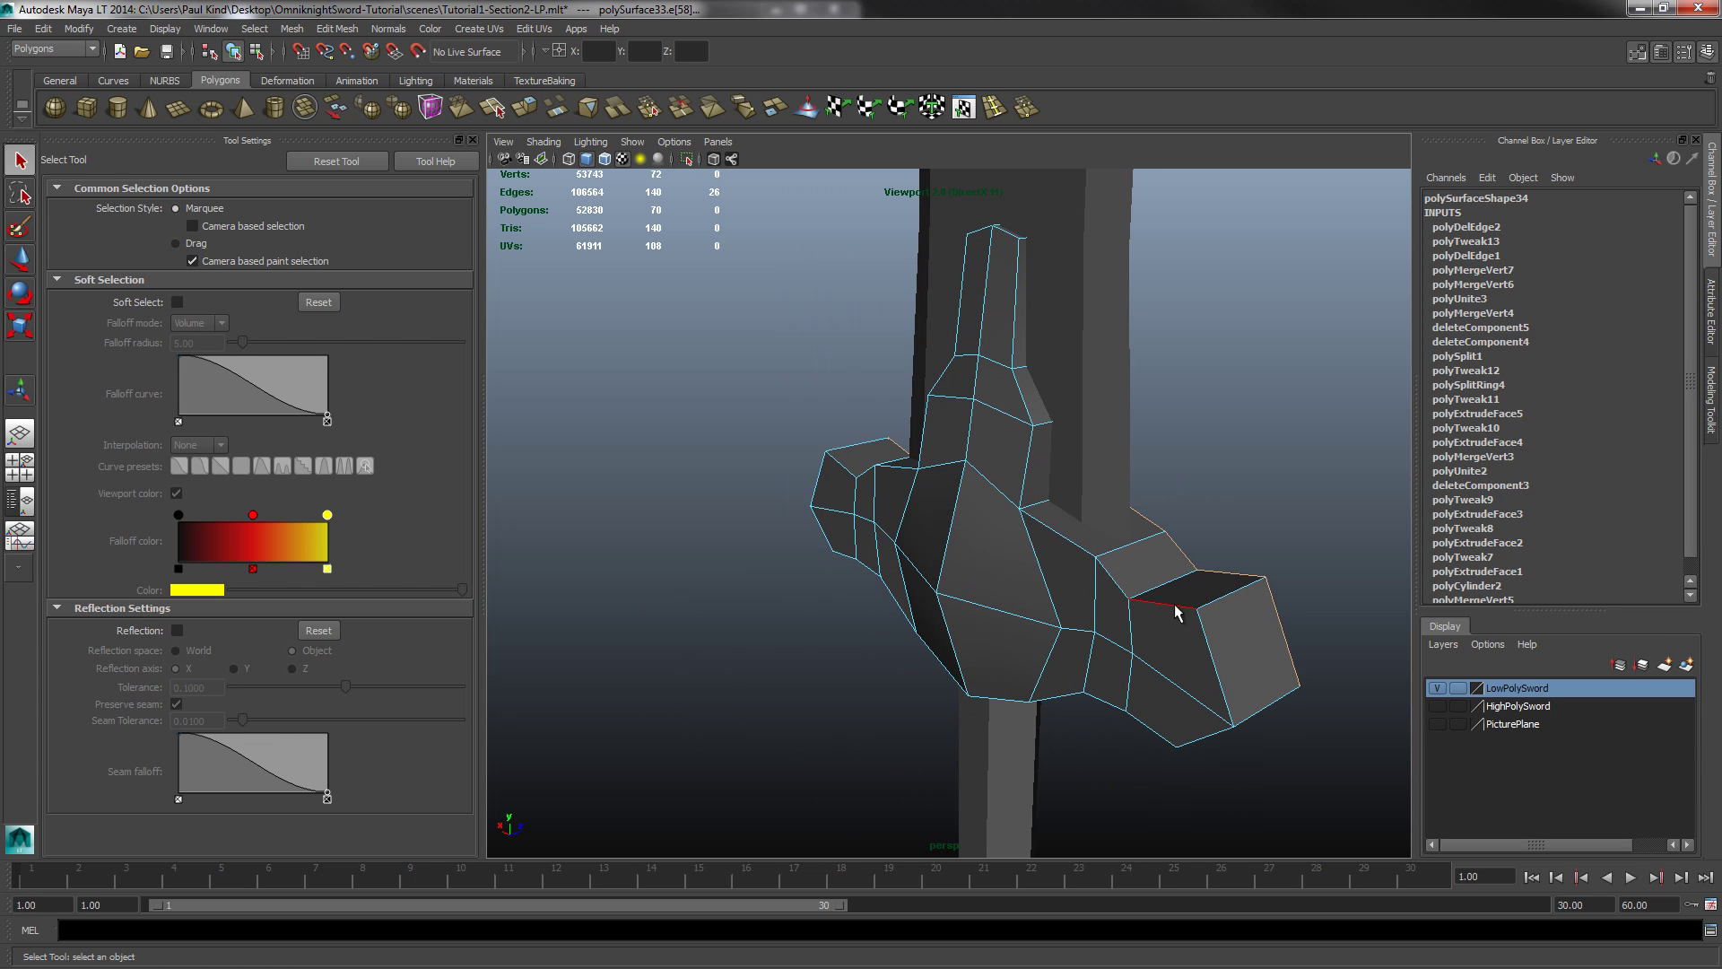
shift+click(1163, 611)
shift+click(1212, 659)
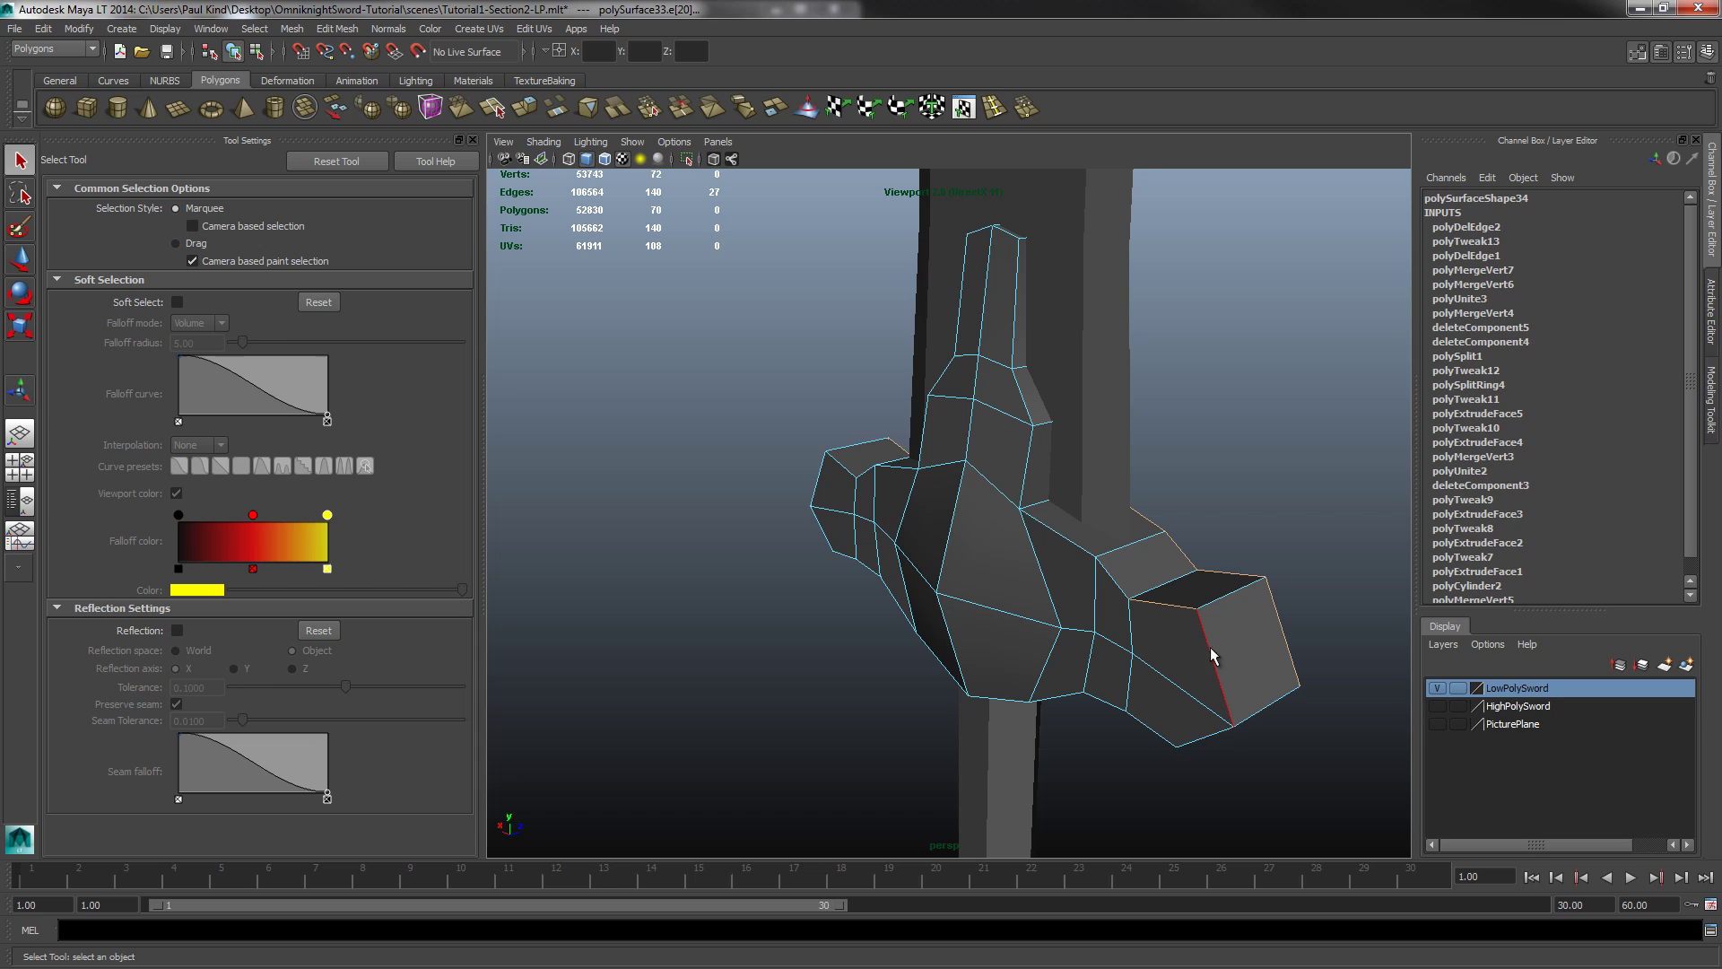
shift+click(1183, 742)
shift+click(1151, 728)
shift+click(1105, 701)
shift+click(1056, 698)
shift+click(995, 700)
shift+click(945, 677)
Step: Extend the back outline selection along the rest of the underside, around the opposite arm and up to the spike's base
alt+drag(941, 642, 856, 684)
shift+click(853, 677)
shift+click(792, 668)
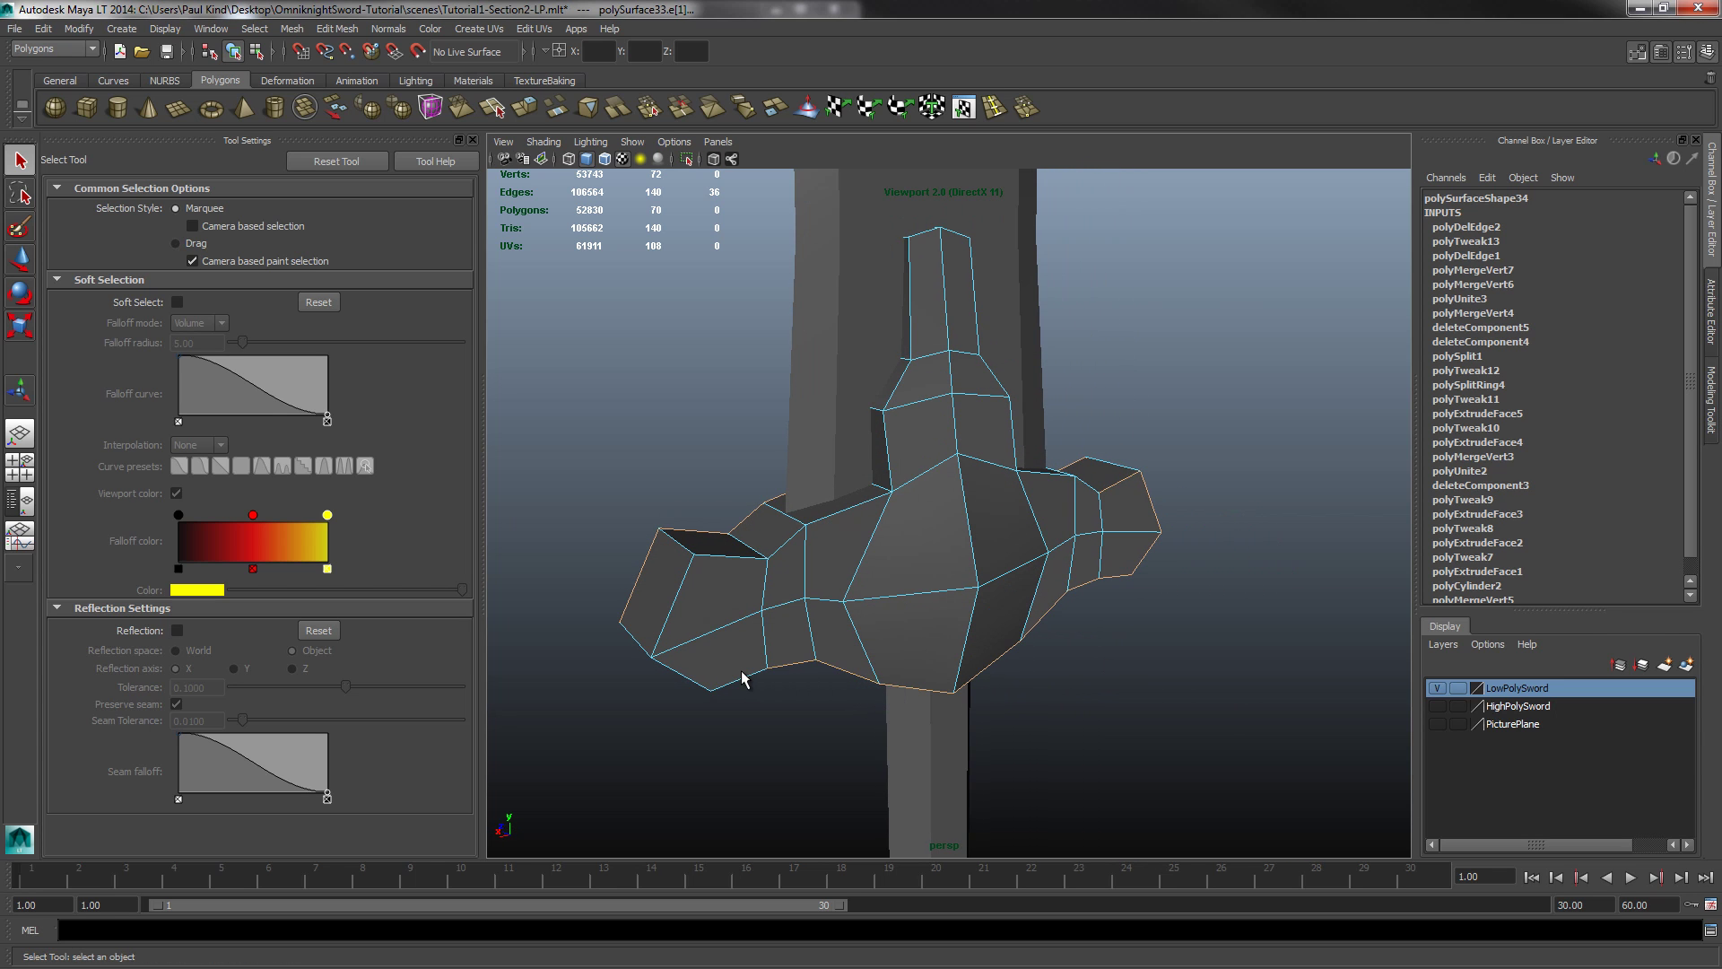
shift+click(745, 679)
shift+click(692, 681)
shift+click(784, 549)
shift+click(843, 511)
shift+click(887, 467)
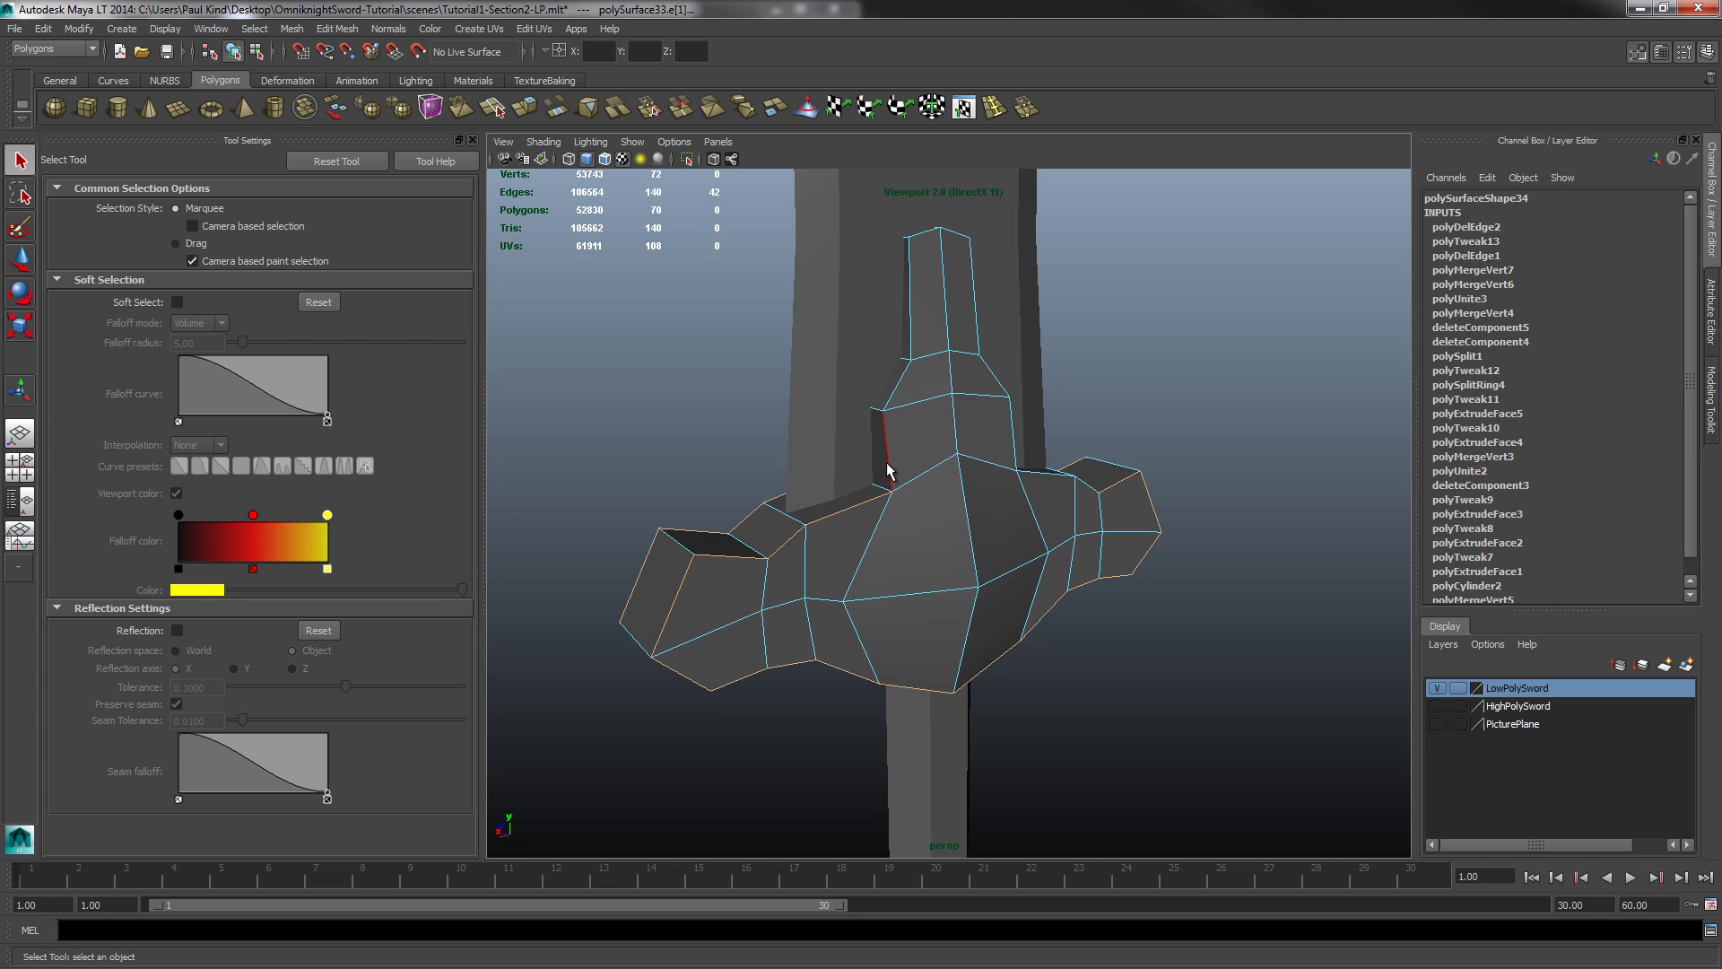
Step: Complete the back outline selection around the upper spike and along the remaining upper edges of the arm
shift+click(895, 384)
shift+click(911, 334)
shift+click(925, 238)
shift+click(954, 235)
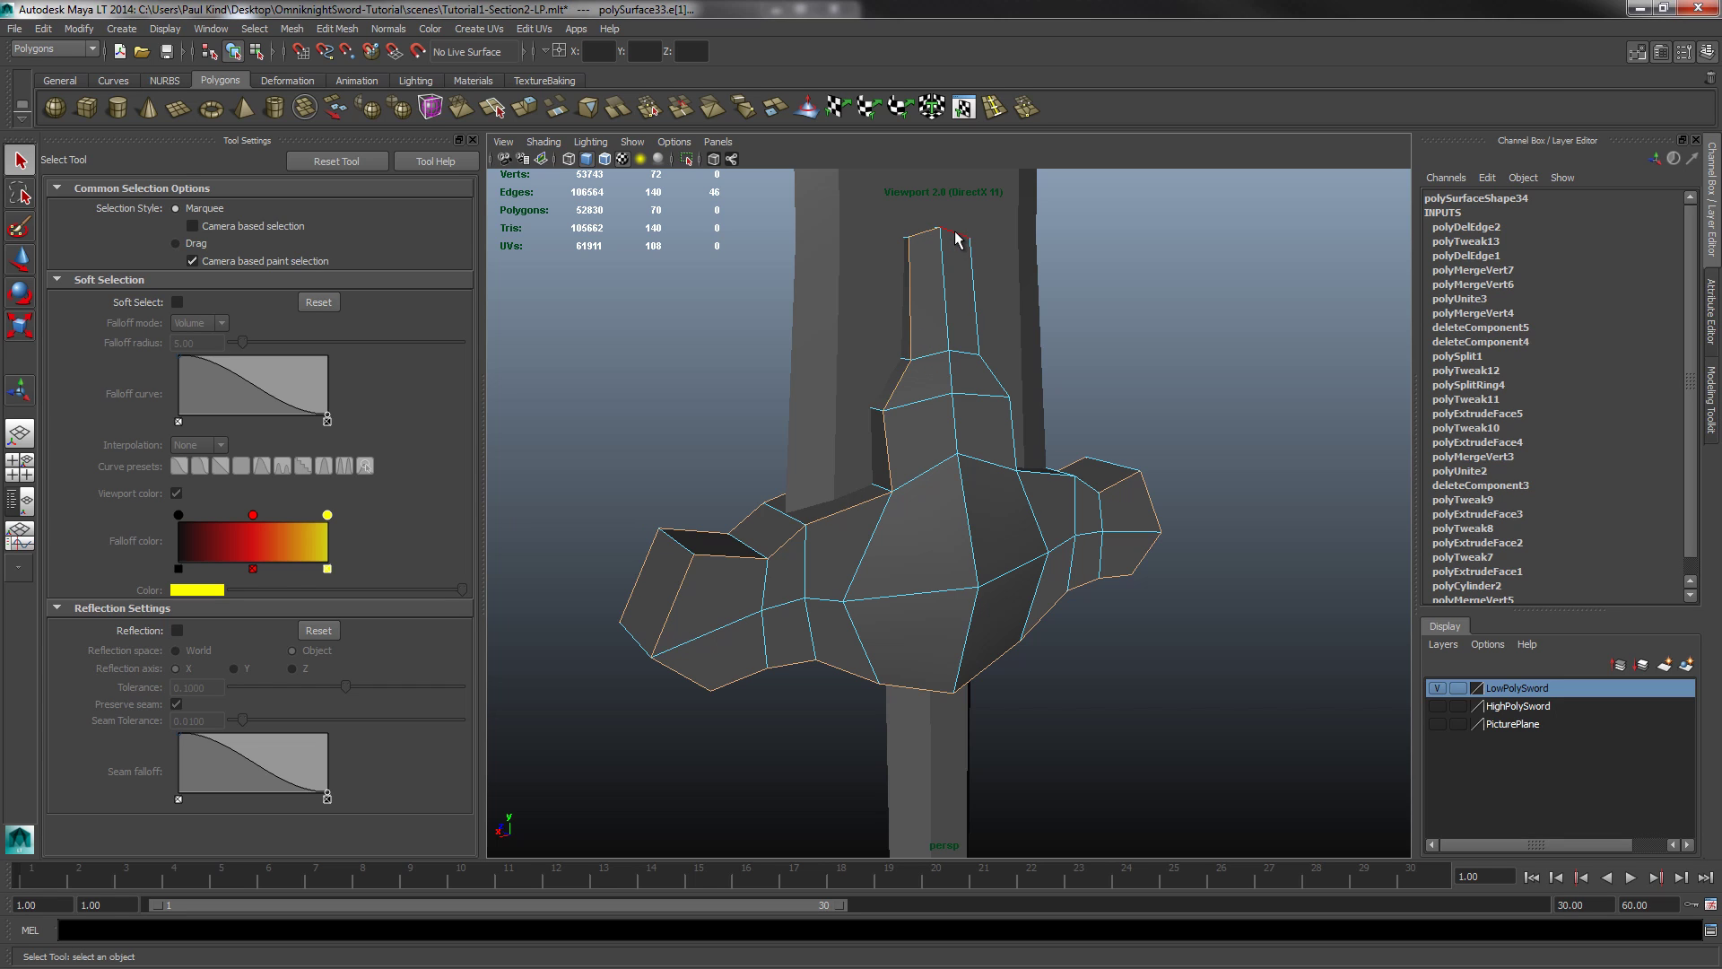
shift+click(976, 287)
shift+click(1000, 383)
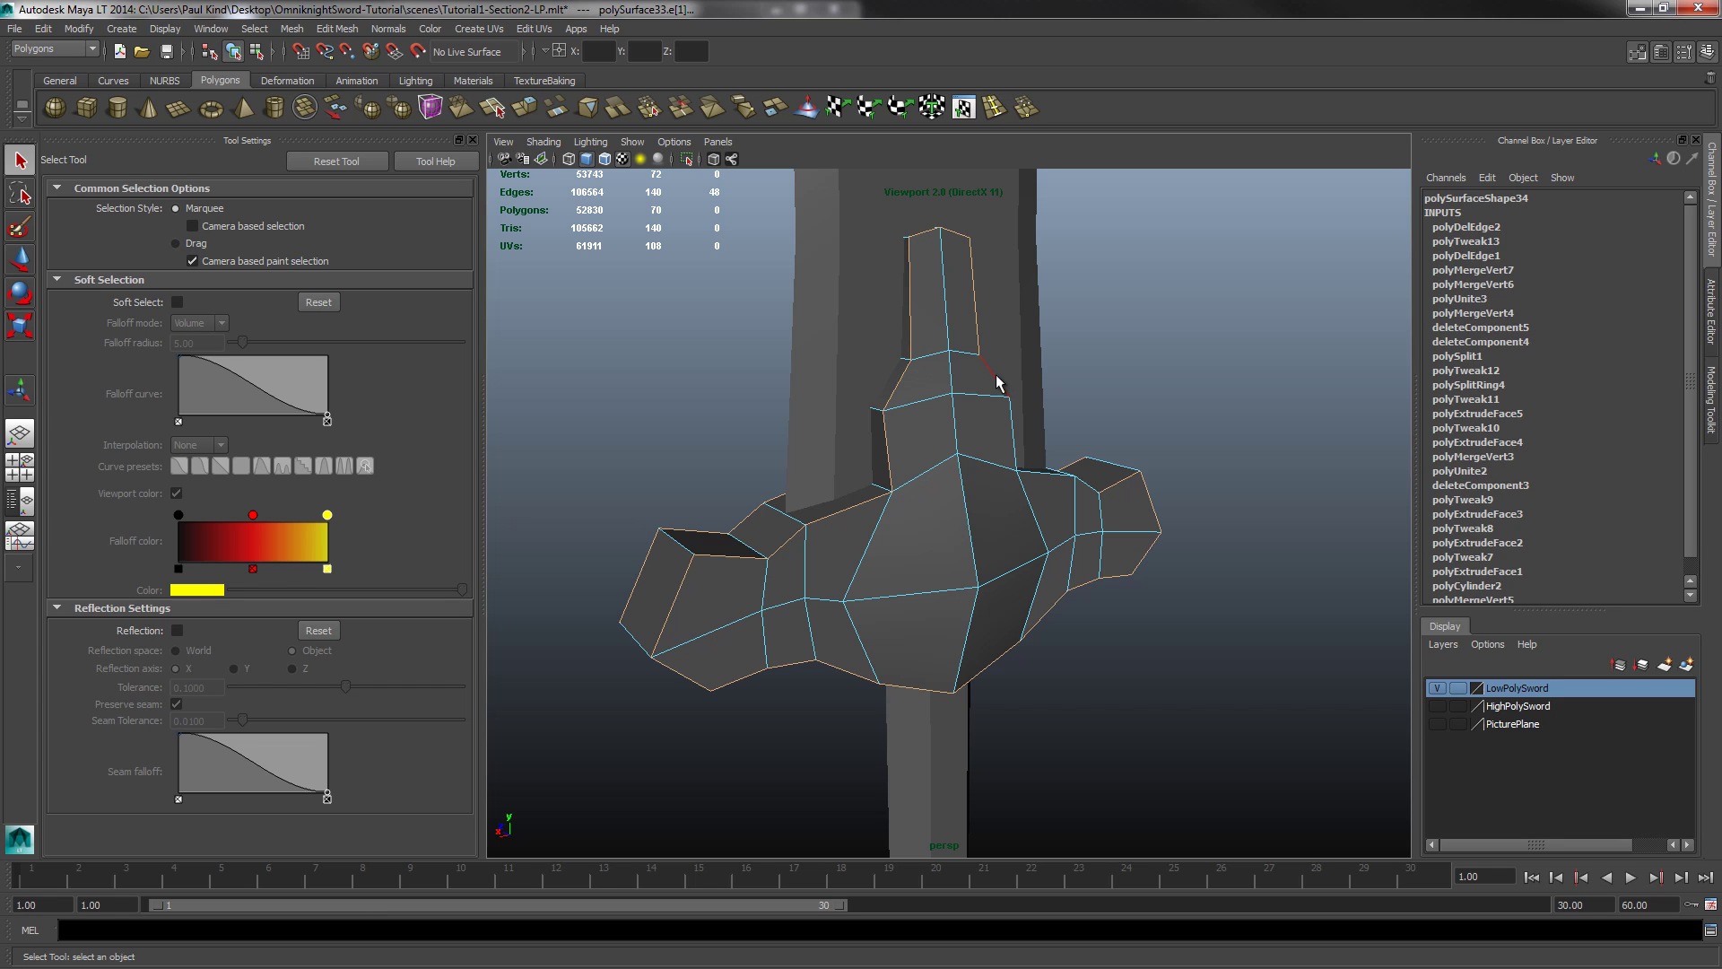
shift+click(1012, 439)
shift+click(1037, 476)
alt+drag(1153, 530, 1030, 546)
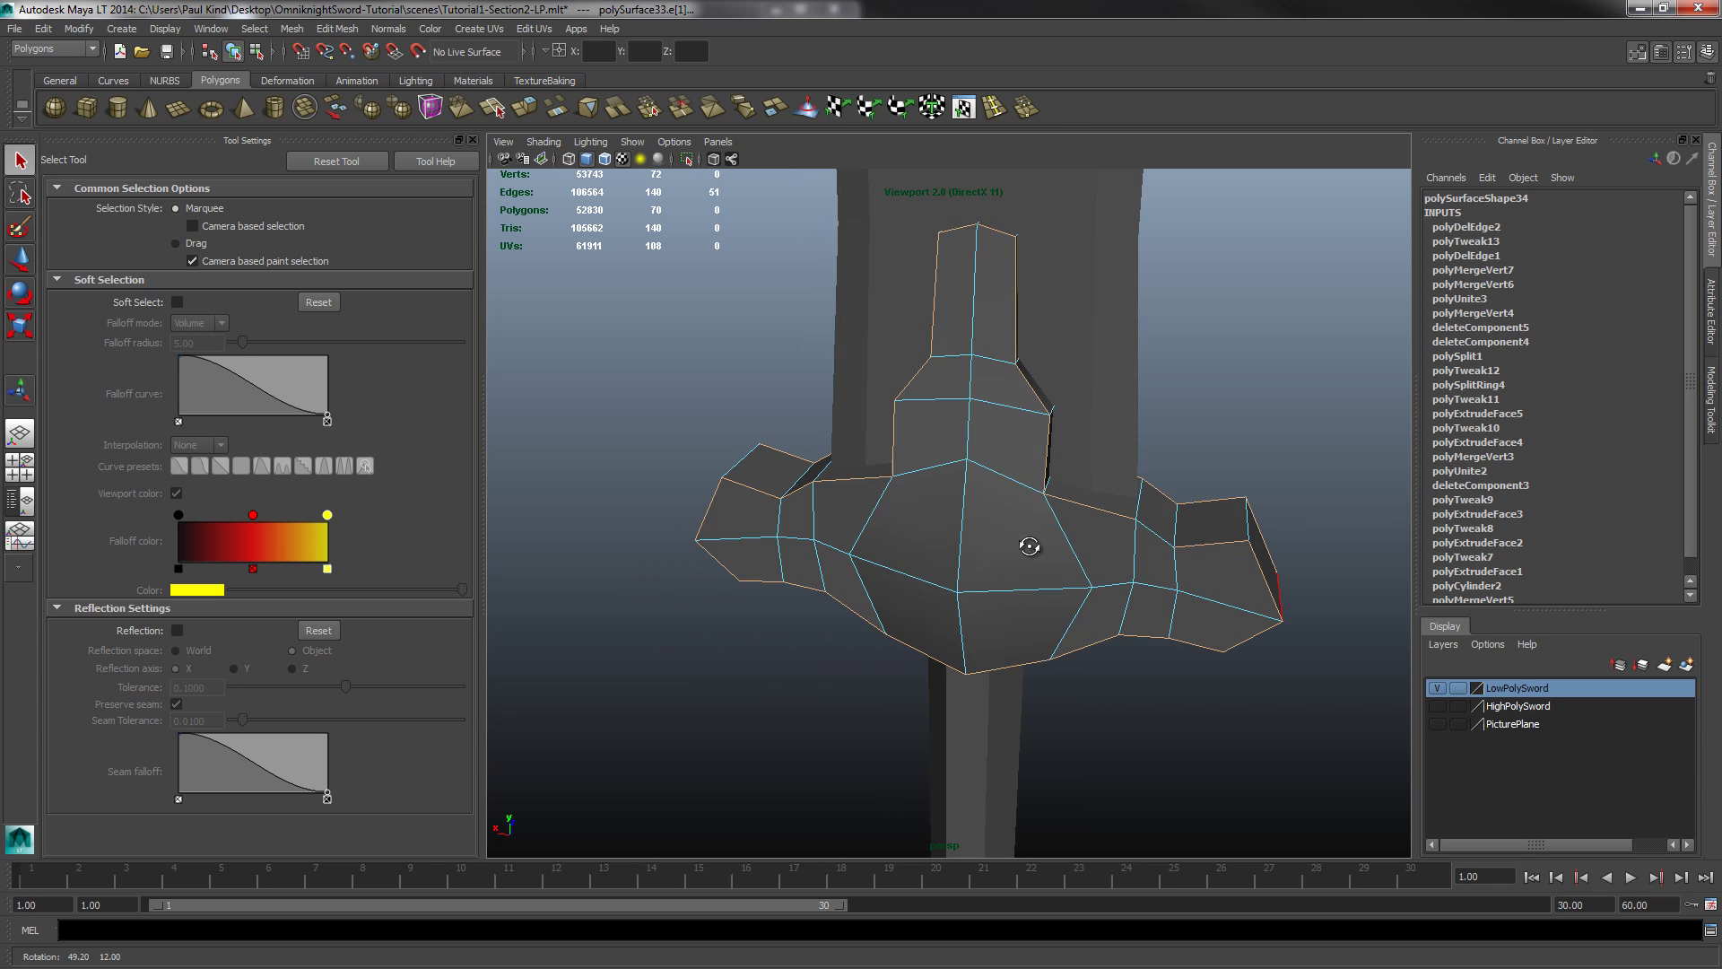
shift+click(1166, 561)
alt+drag(1166, 561, 1067, 558)
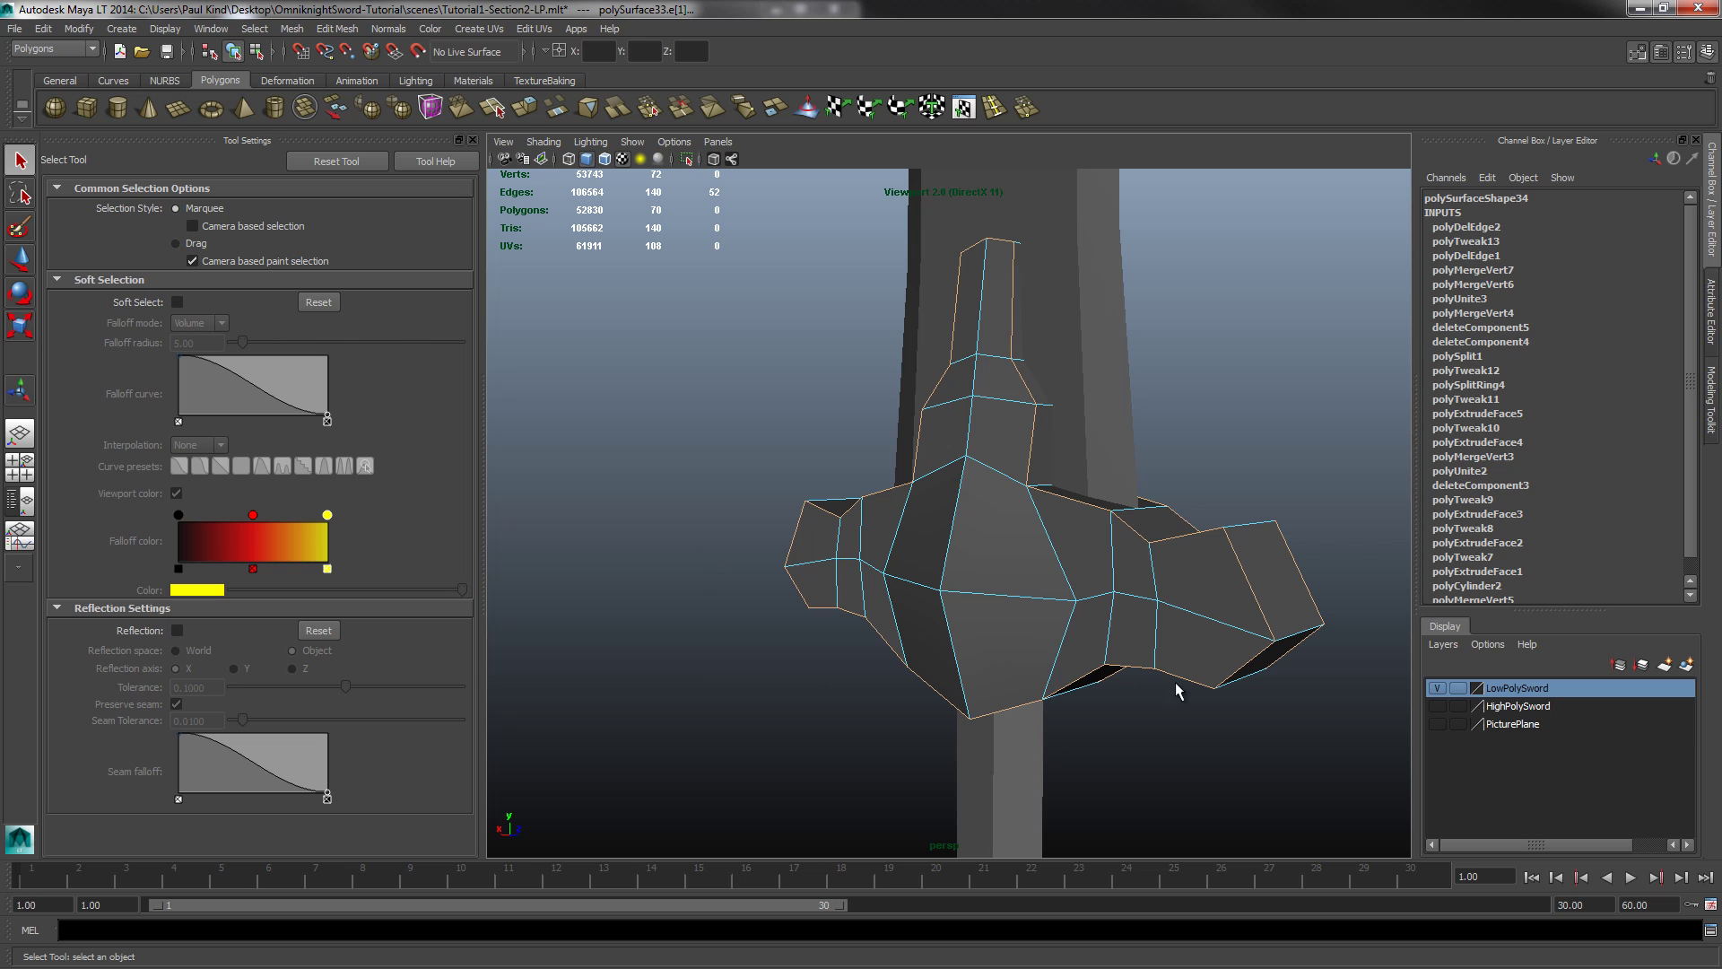
Step: Bevel the selected crossguard outline edges with a width of 0.25 and one segment, then clear the selection
mouse_move(1208, 574)
alt+mouse_down()
mouse_move(995, 565)
mouse_move(1238, 565)
mouse_move(1218, 590)
mouse_move(1227, 574)
alt+mouse_up()
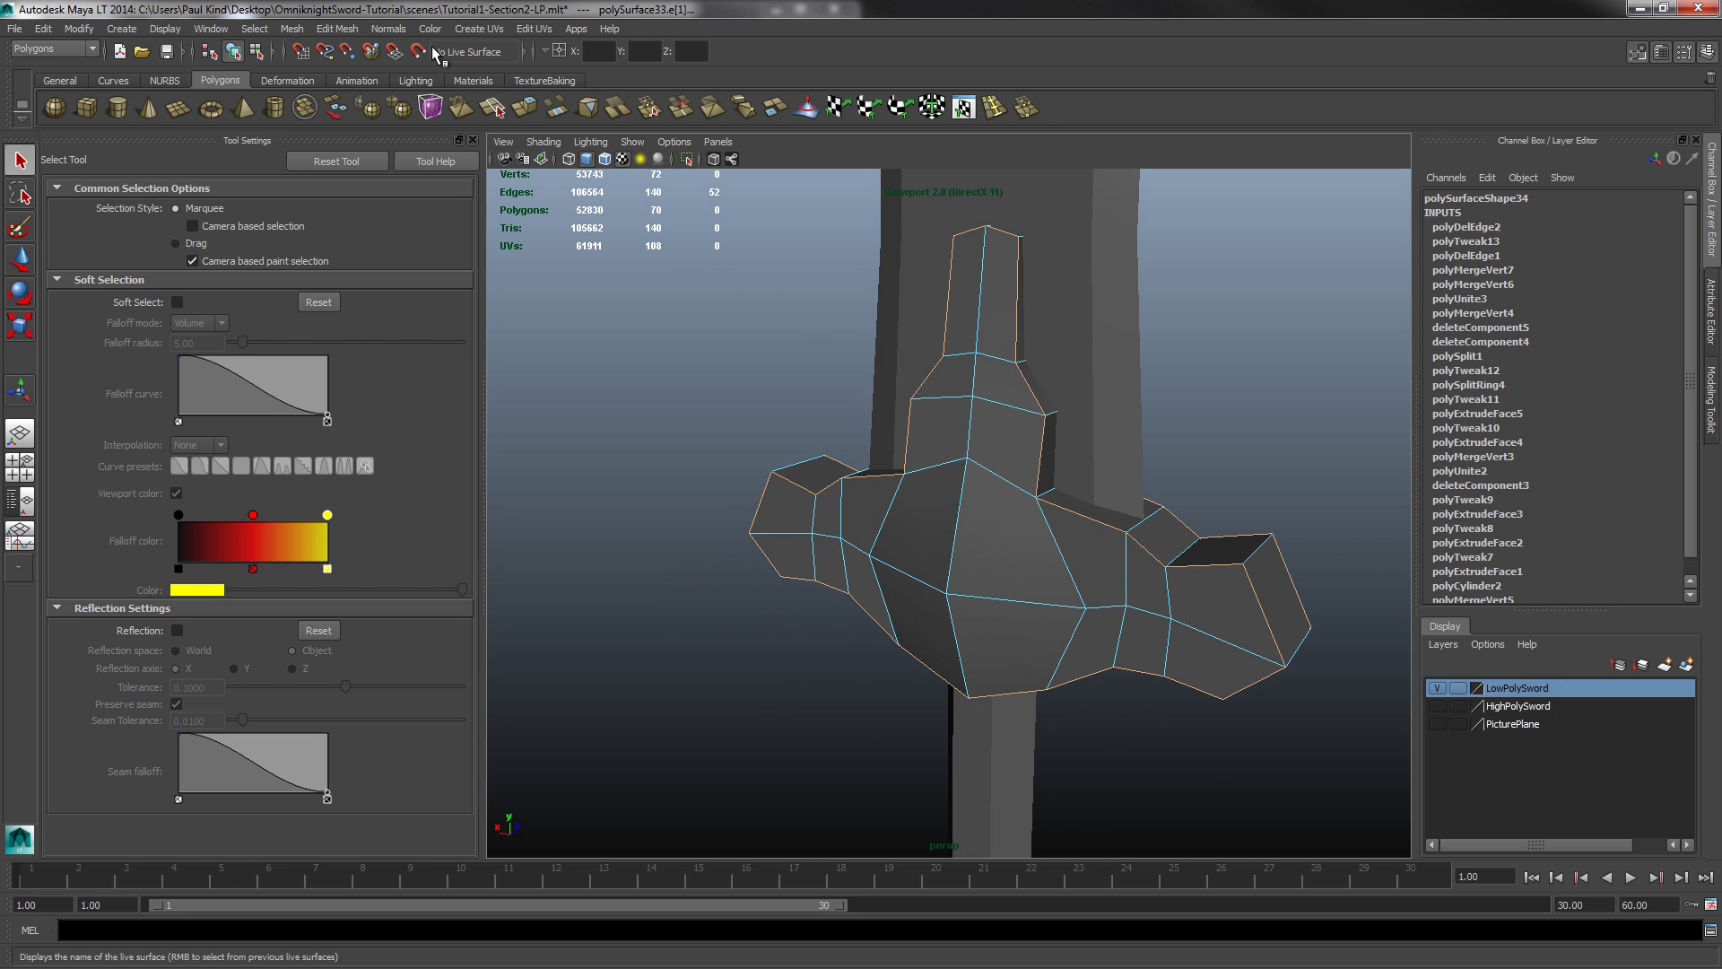
click(340, 32)
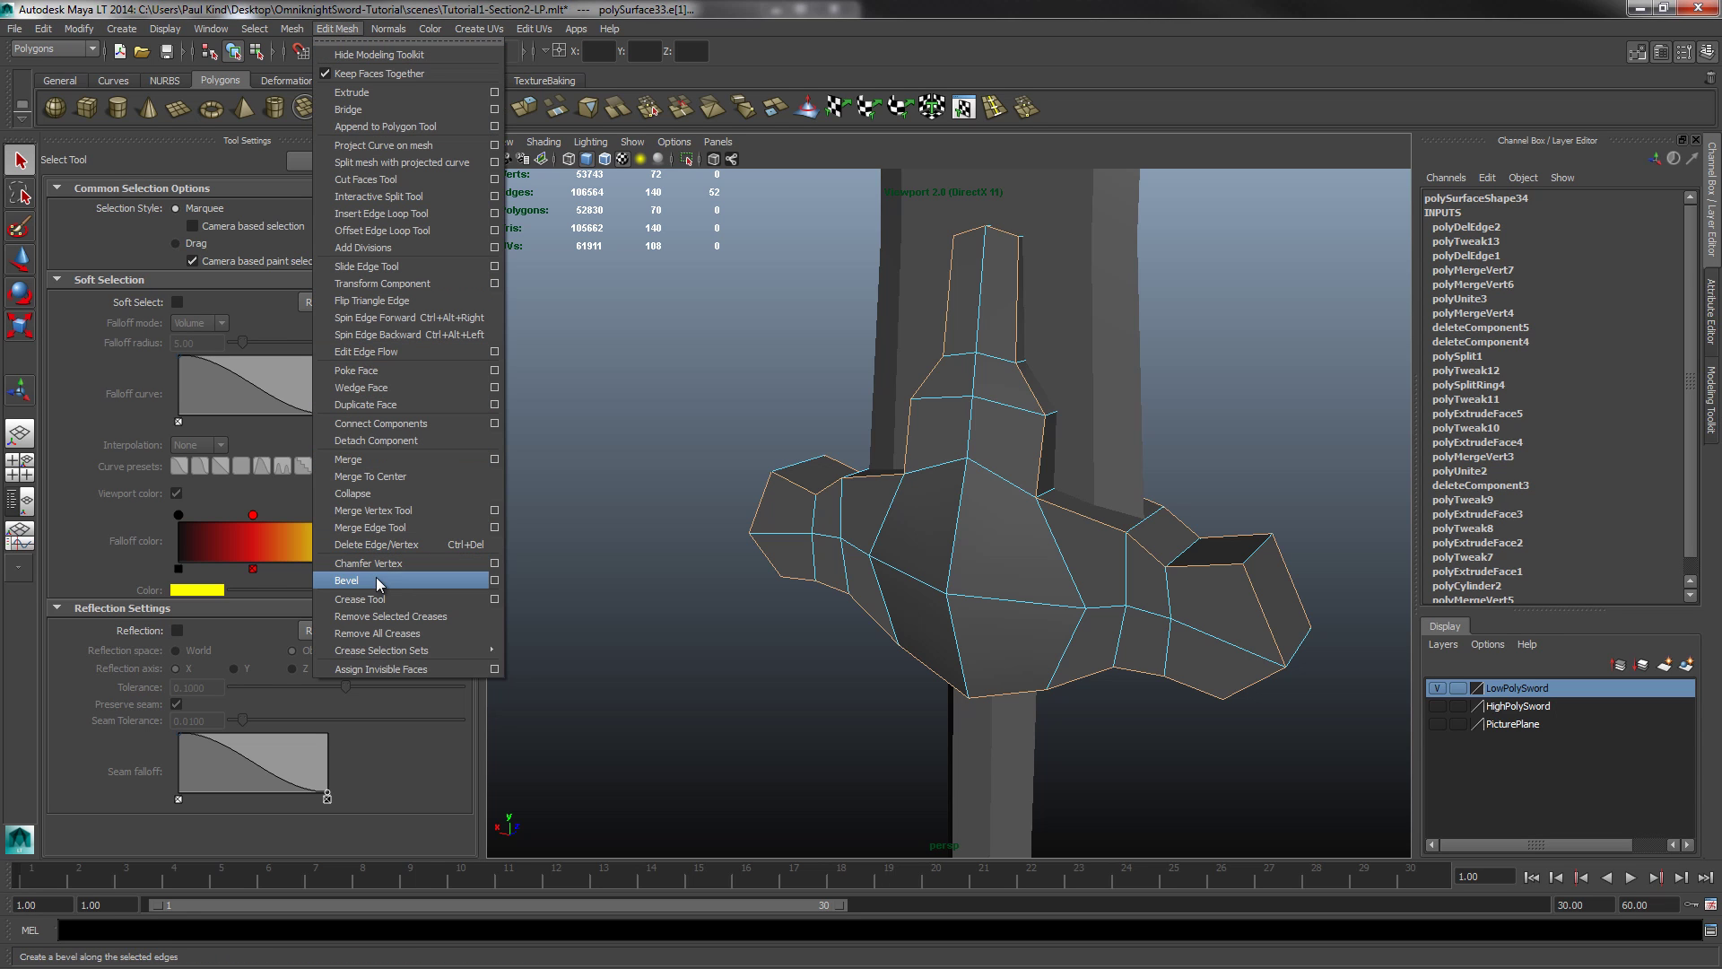
click(494, 581)
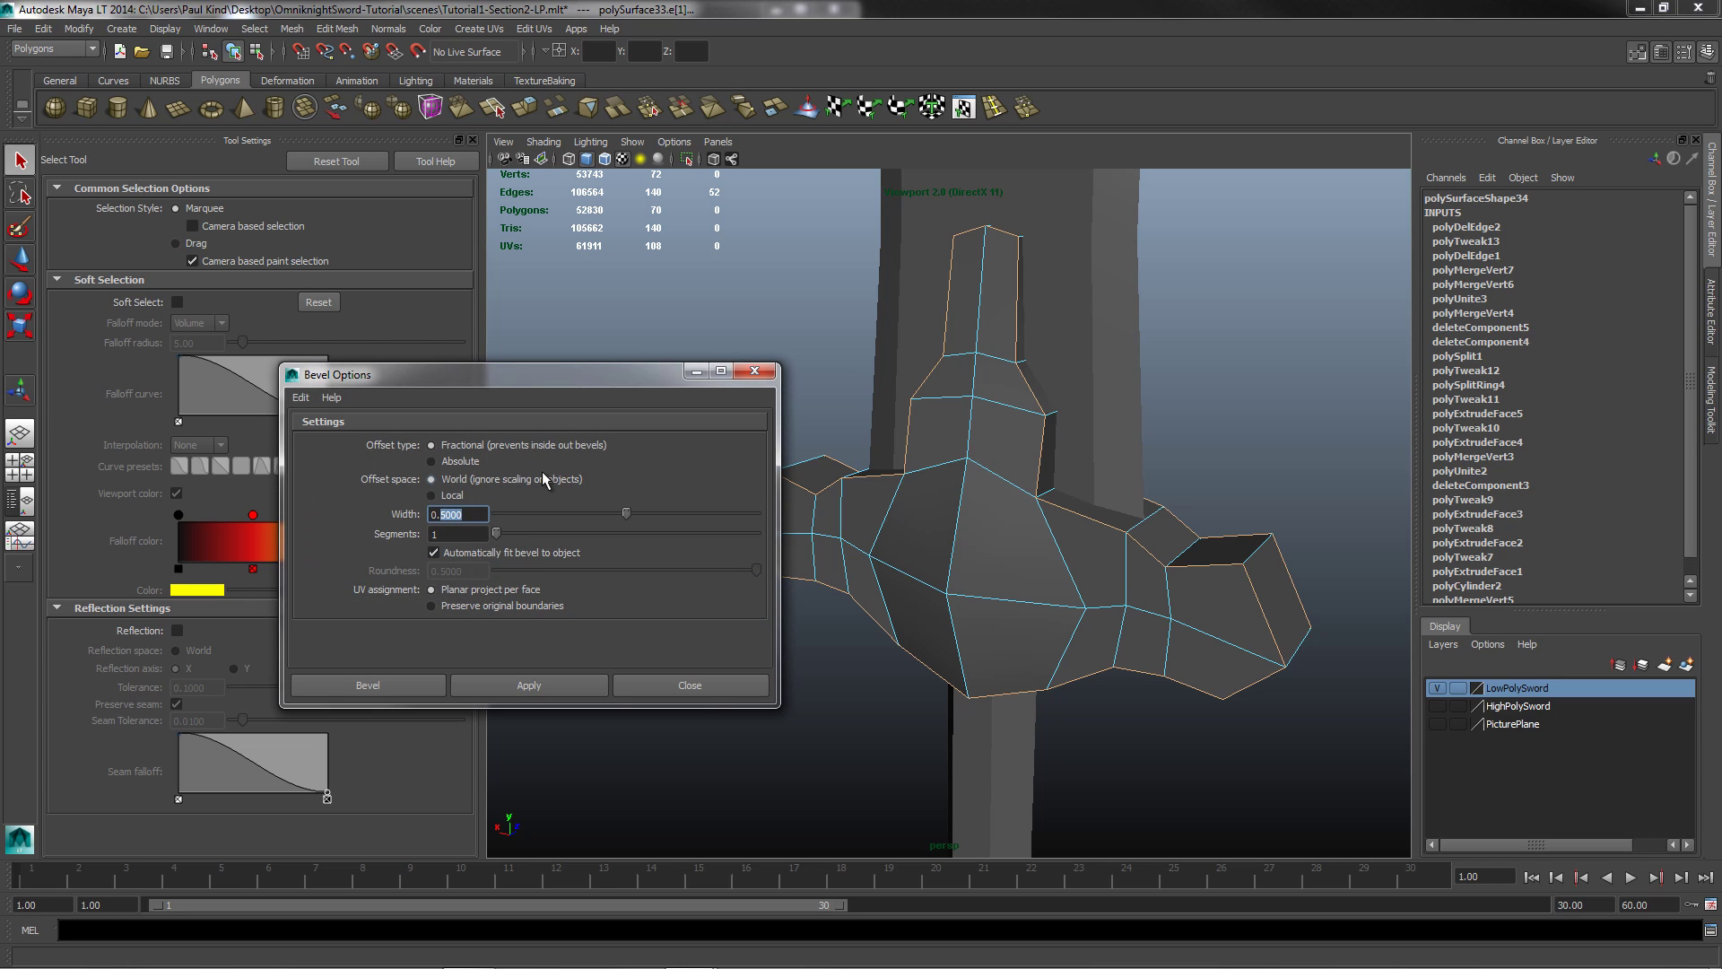
text(25)
click(551, 687)
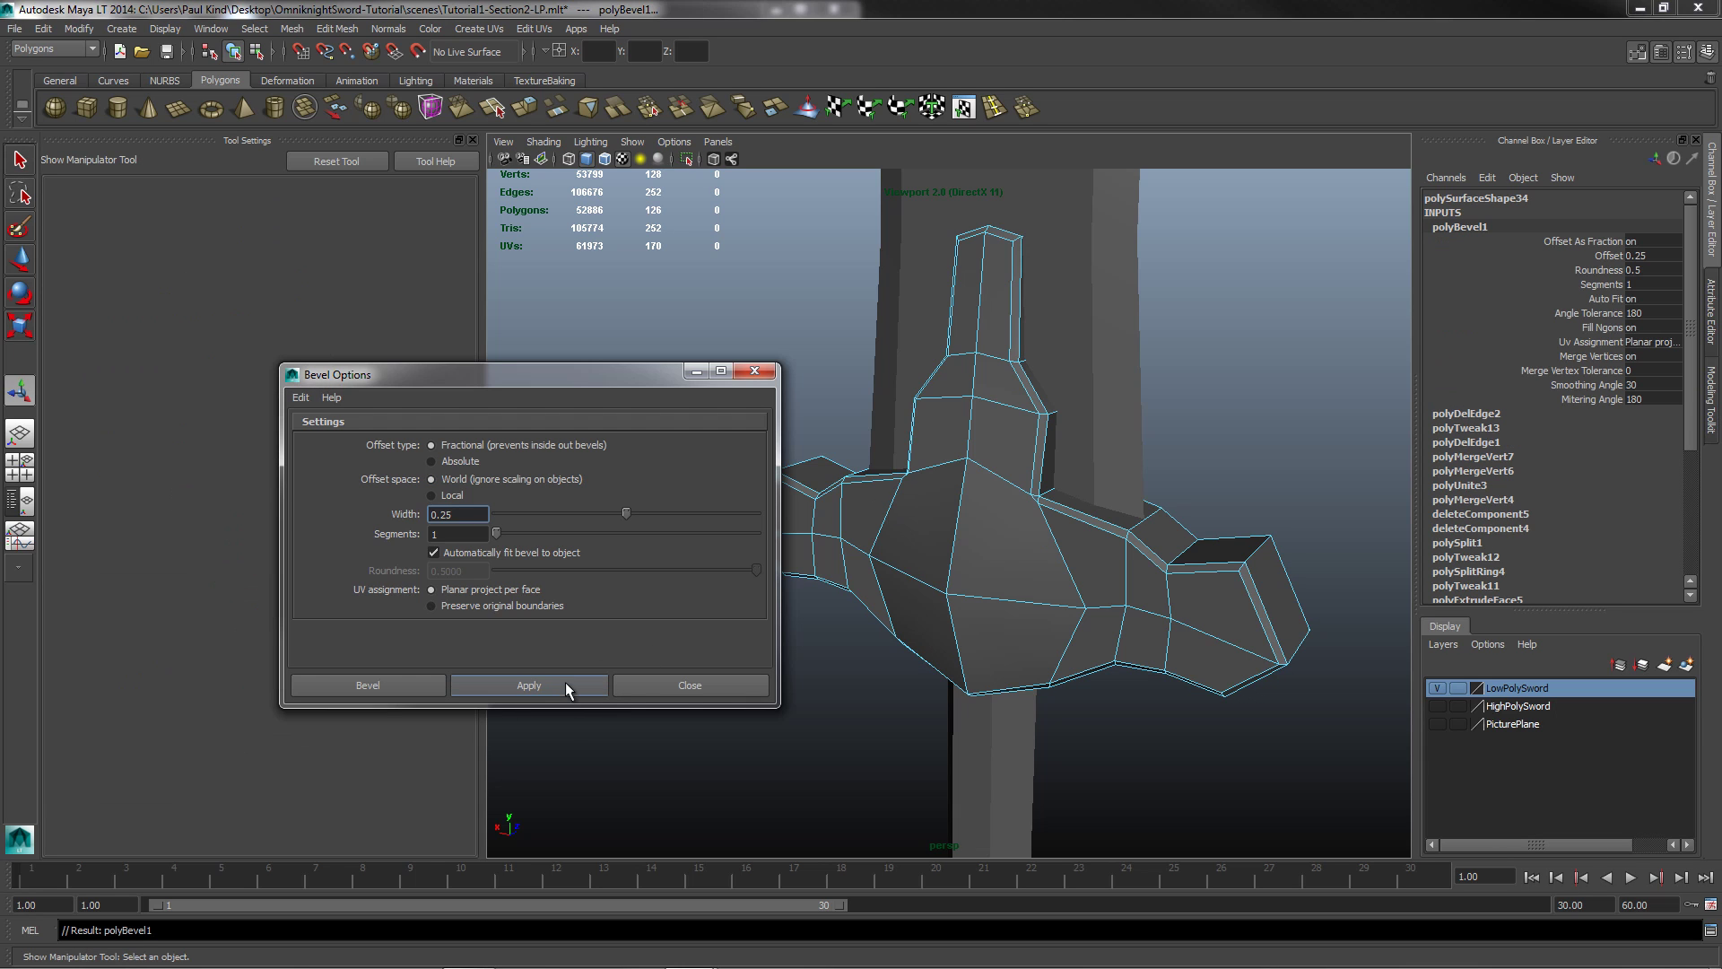
click(686, 685)
click(1140, 798)
Step: Select the blade and handle together with the bevelled crossguard and check the sword's combined triangle count
alt+drag(1283, 664, 953, 538)
click(983, 575)
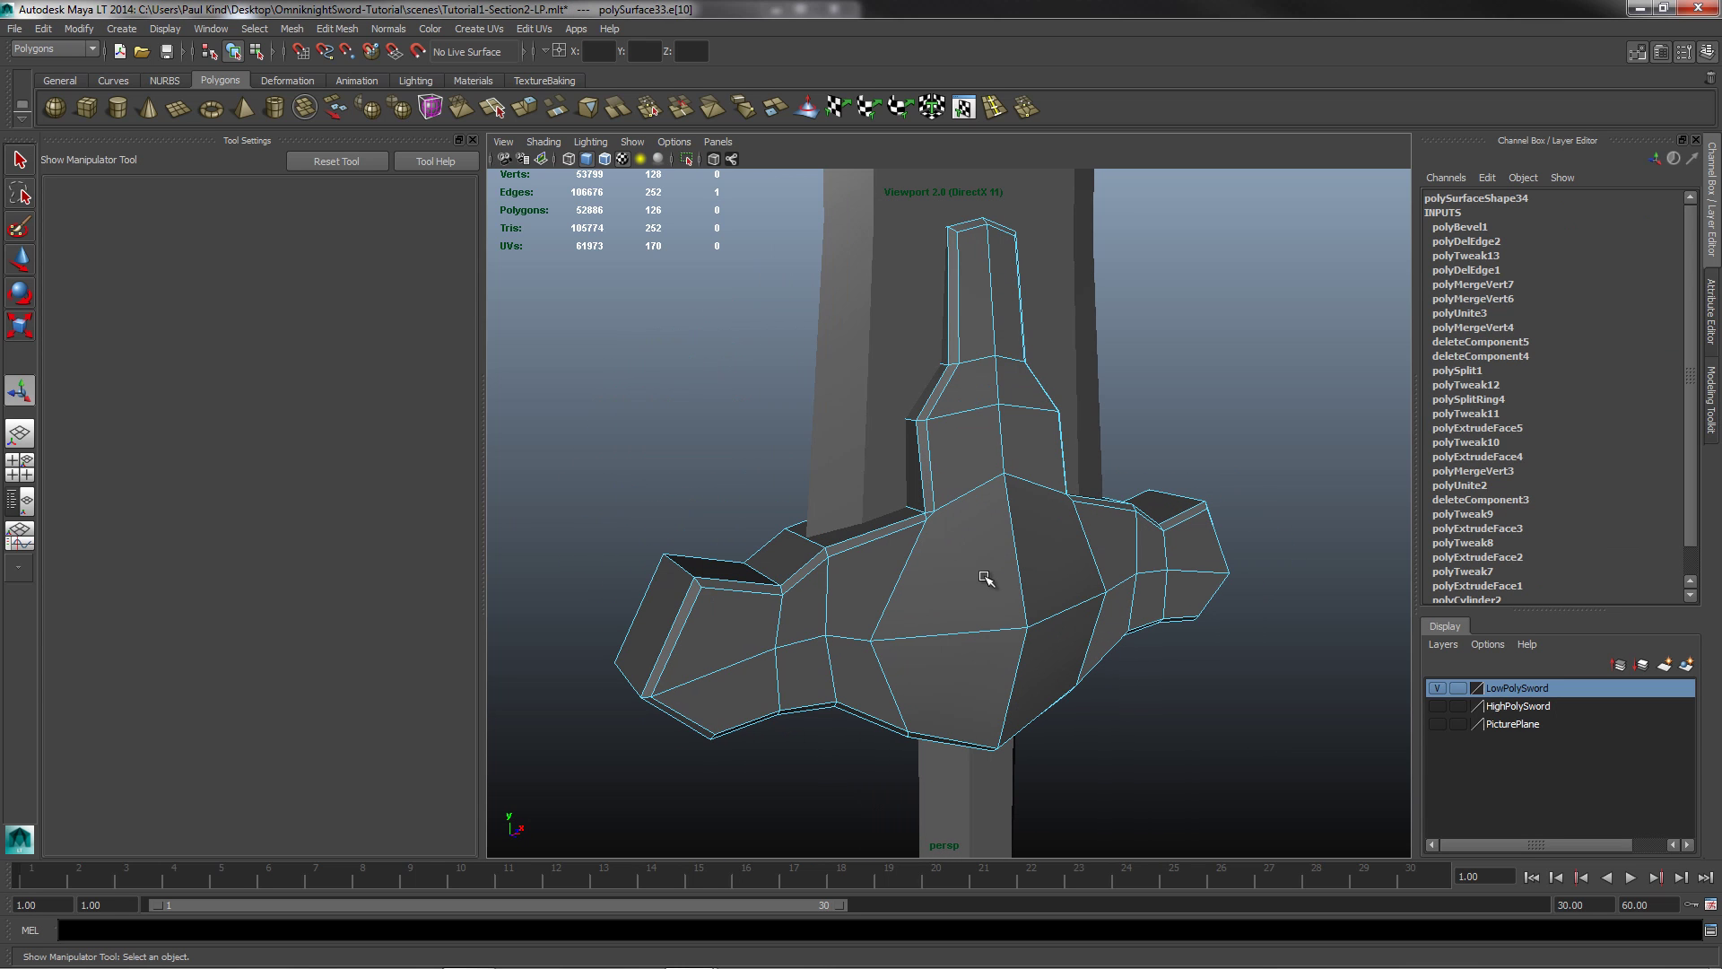
click(870, 424)
click(1007, 814)
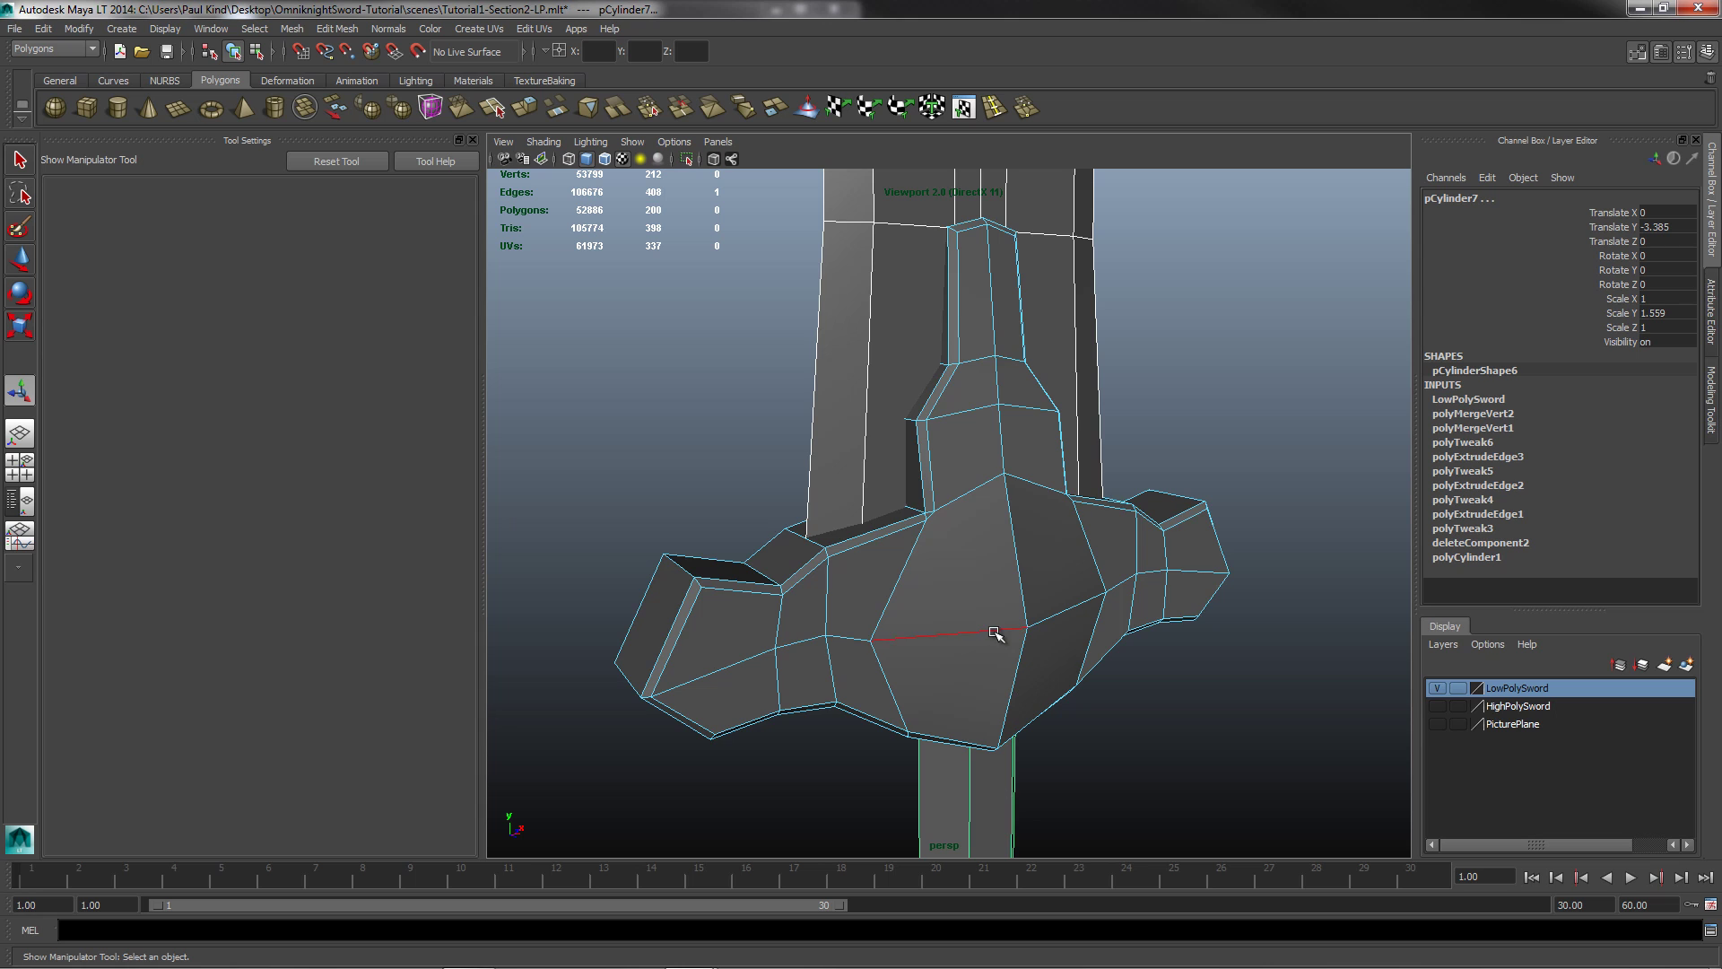
scroll(988, 615, down, 5)
scroll(986, 608, up, 3)
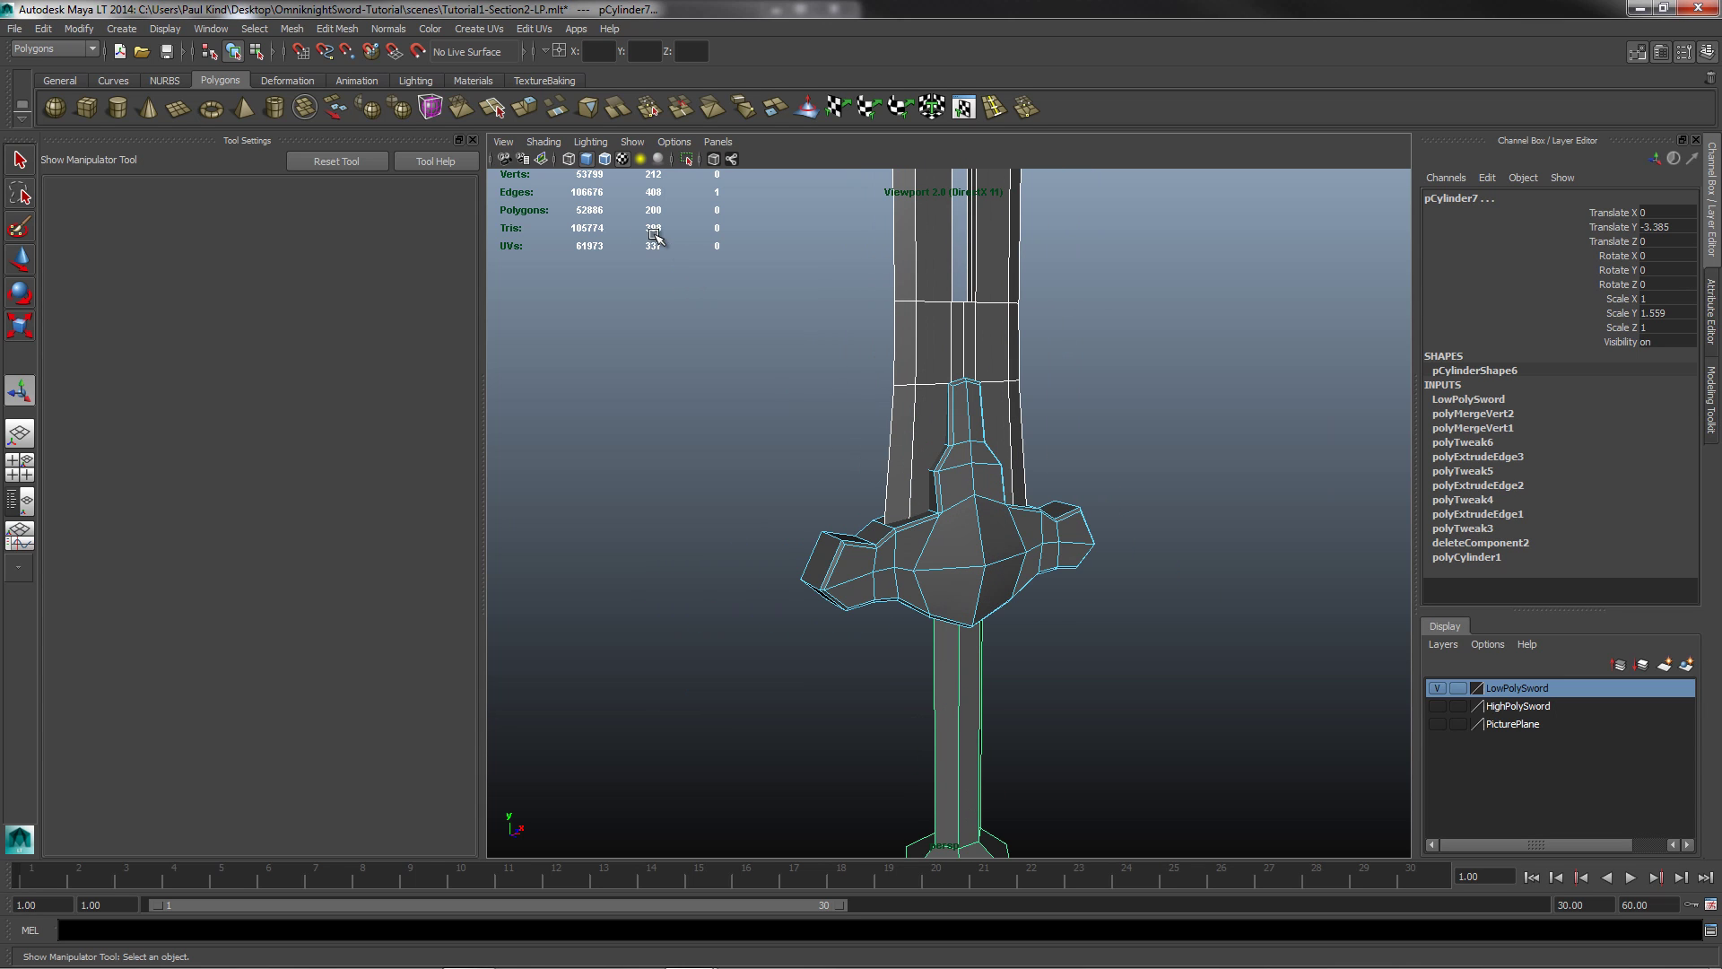
alt+drag(995, 532, 901, 492)
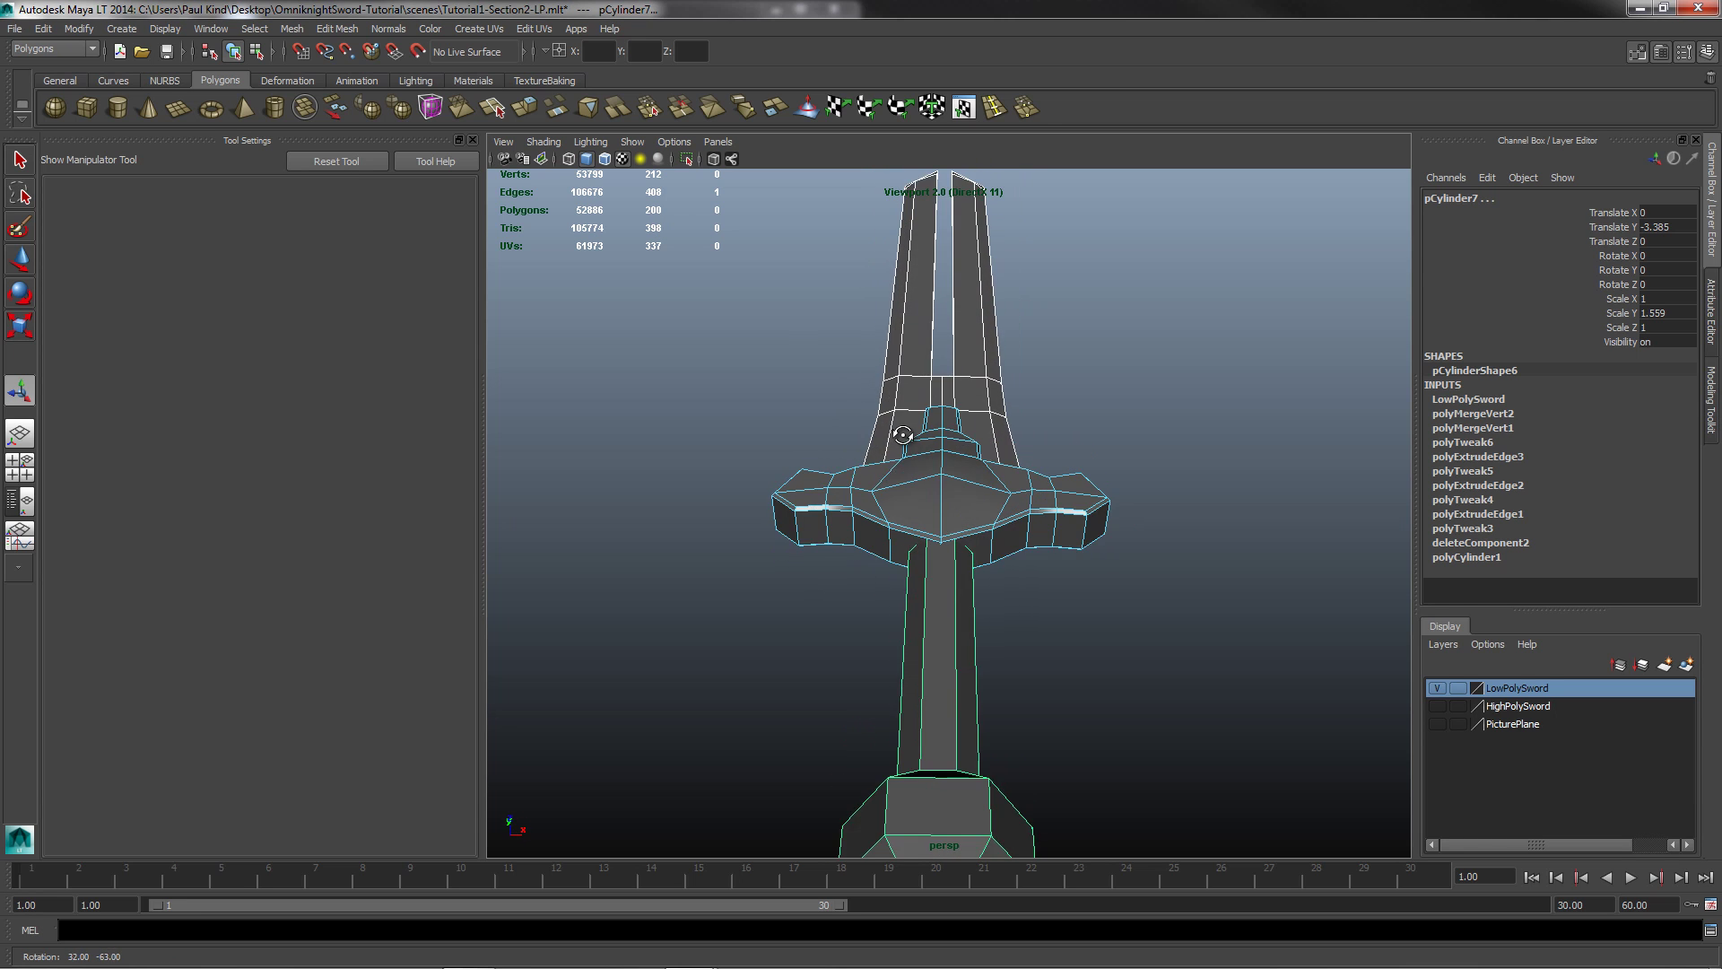
Step: Examine the bevelled corners where the crossguard's arms meet the spike, and the crossguard's shading from several angles
scroll(904, 494, up, 6)
scroll(919, 499, up, 3)
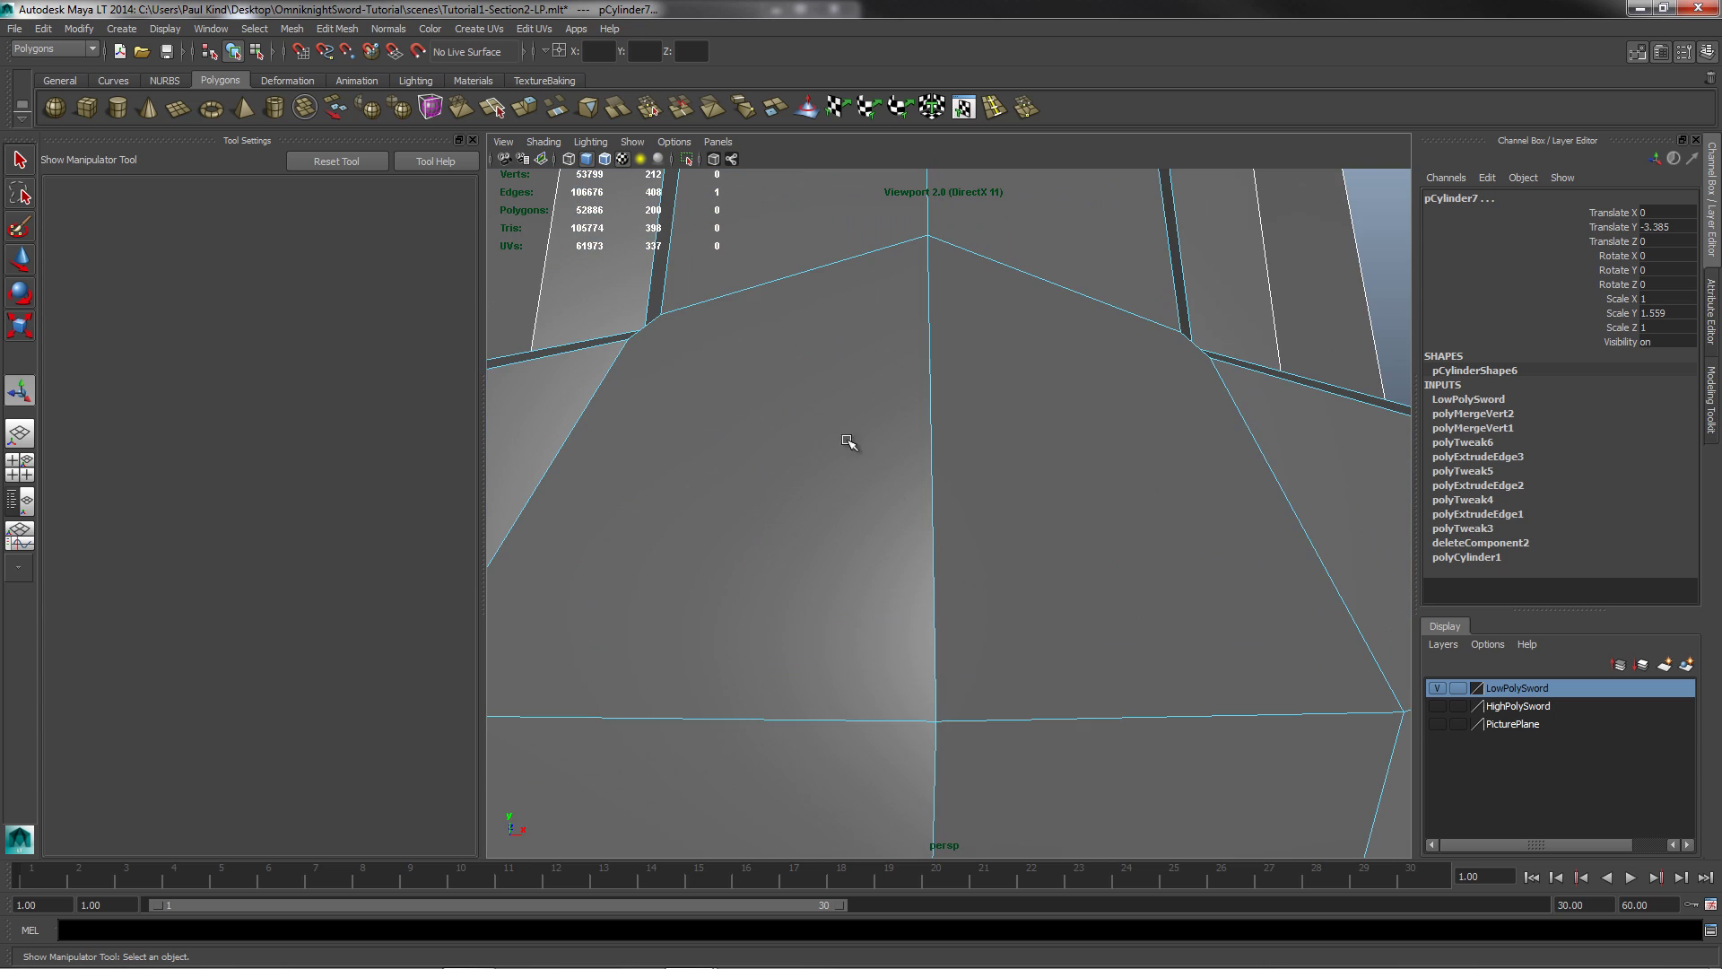
alt+drag(845, 434, 795, 365)
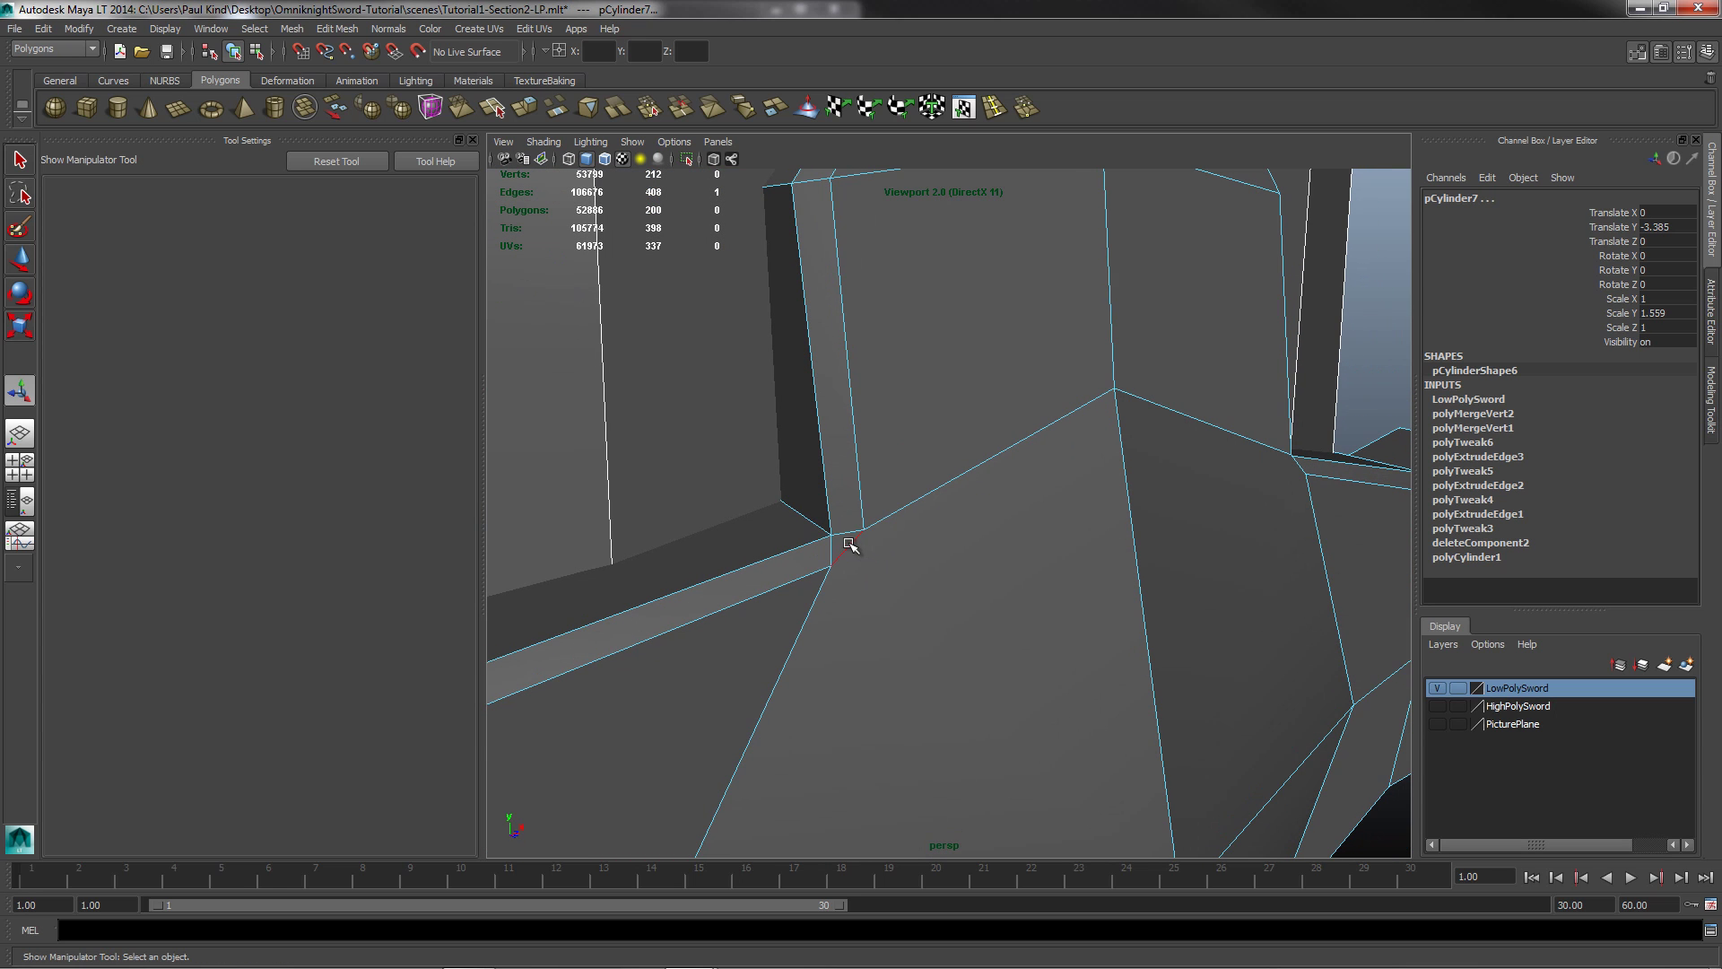
alt+drag(991, 626, 890, 536)
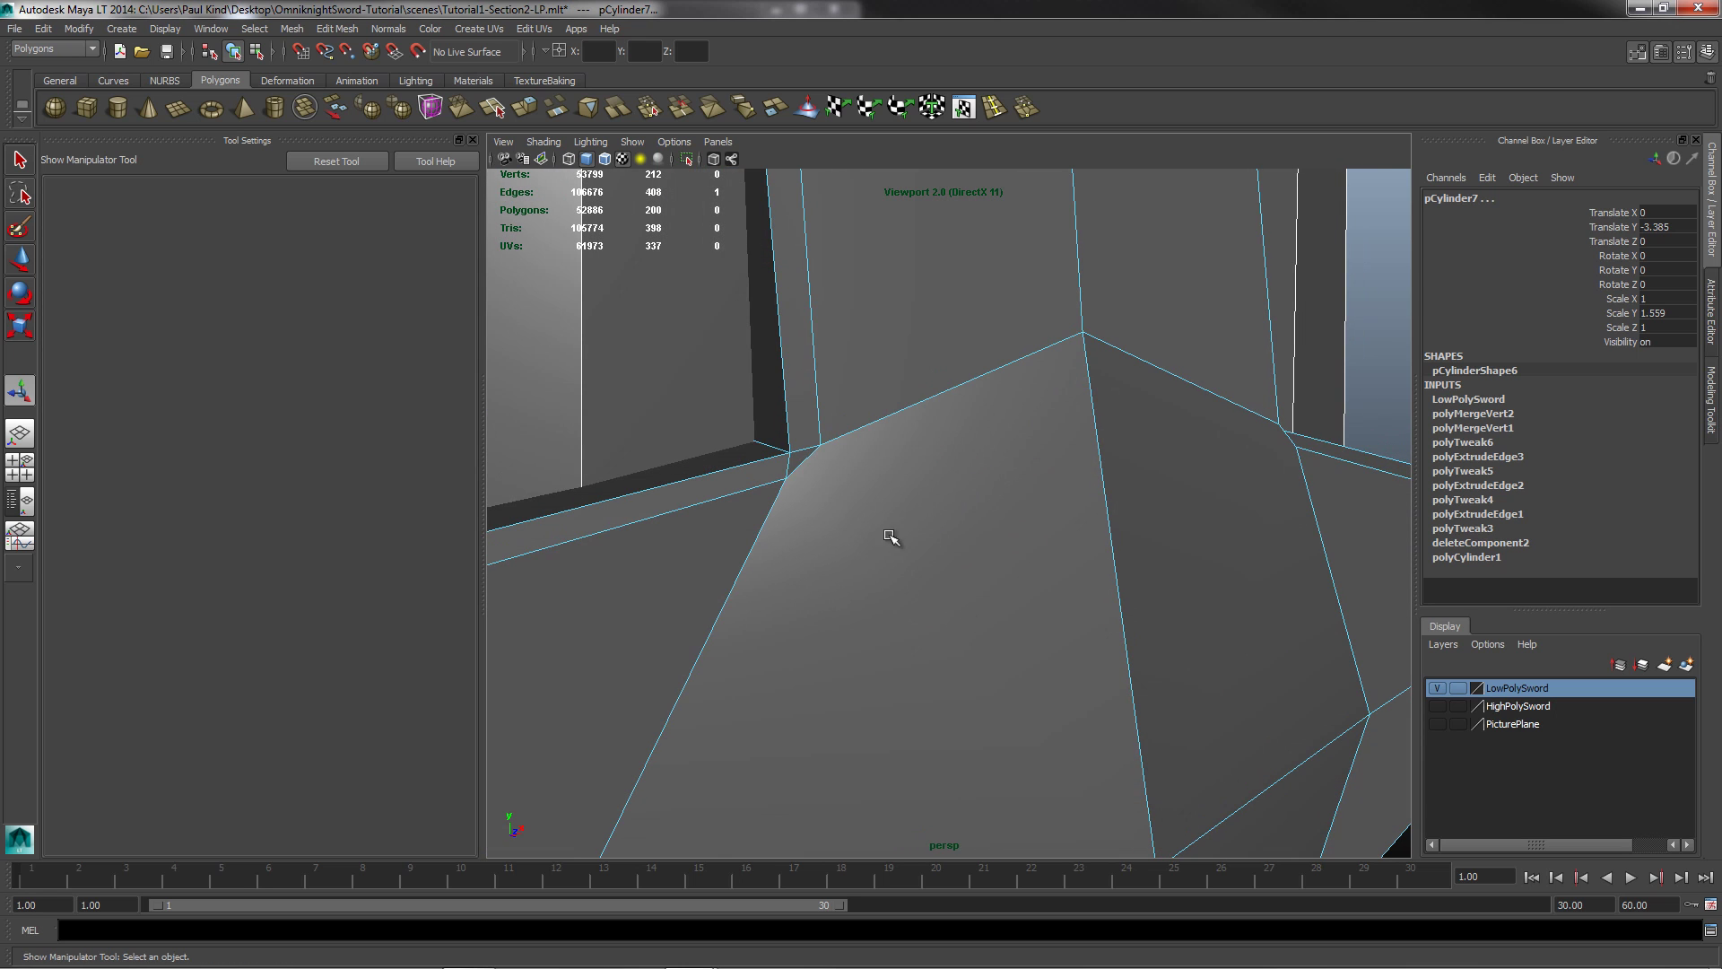
click(801, 464)
alt+drag(1007, 538, 984, 576)
scroll(918, 565, down, 5)
scroll(917, 565, down, 3)
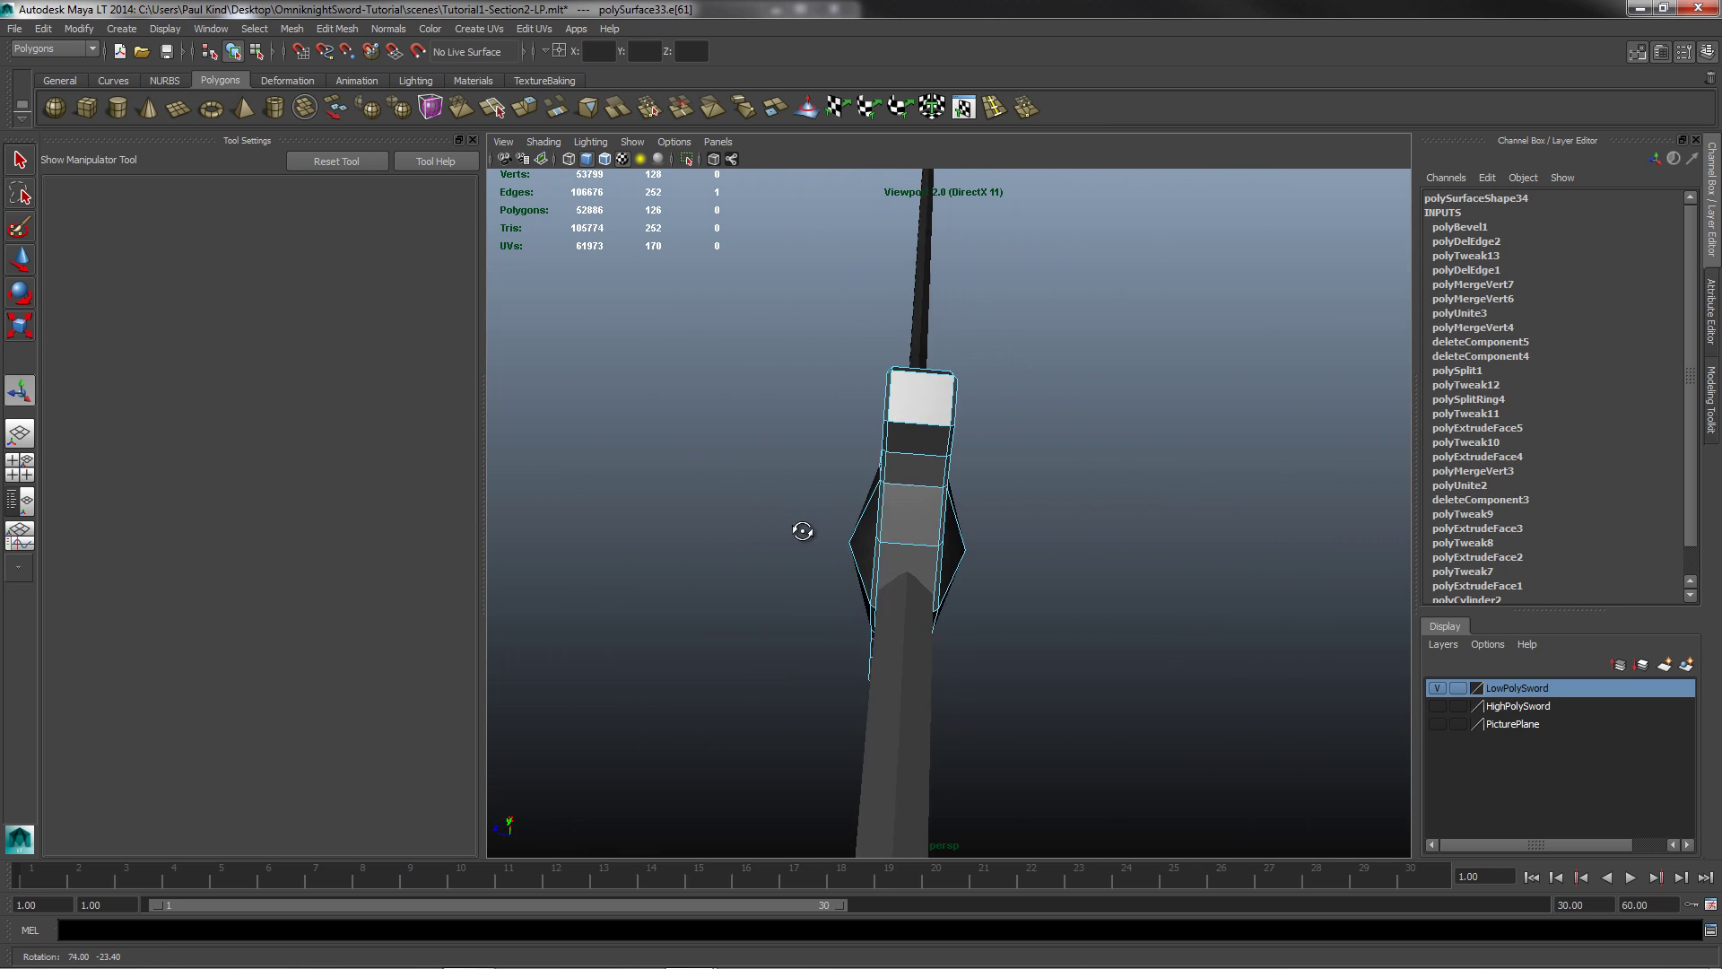
alt+drag(995, 547, 978, 584)
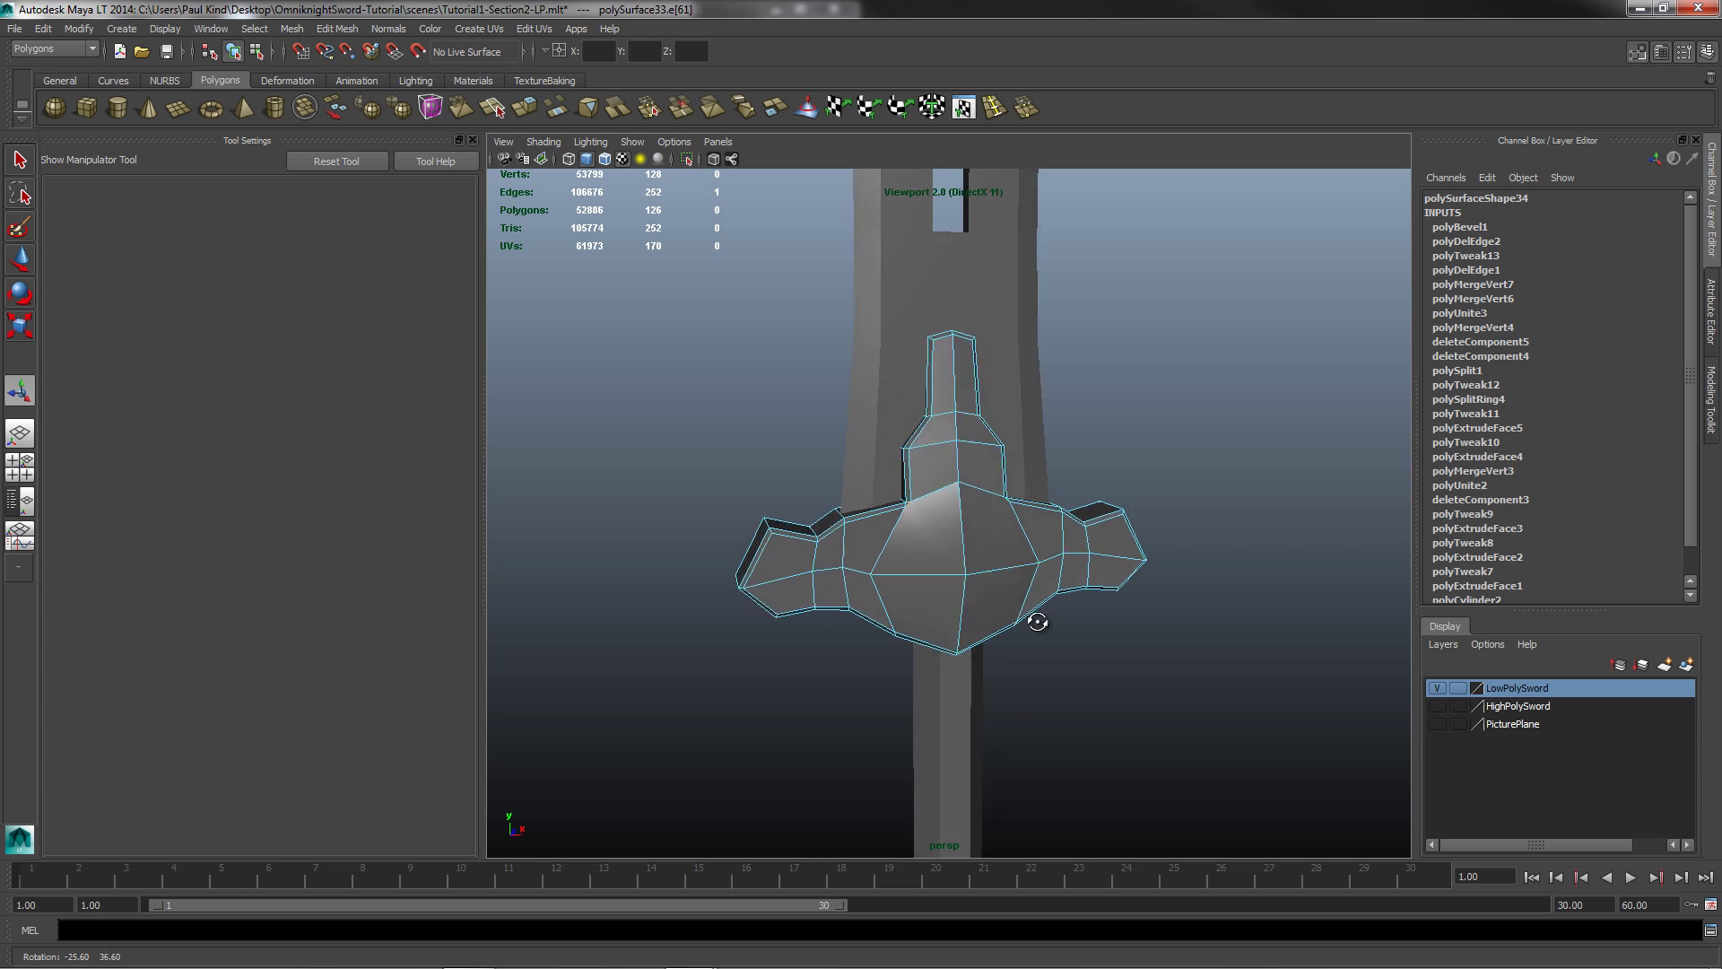
alt+drag(1037, 621, 1011, 595)
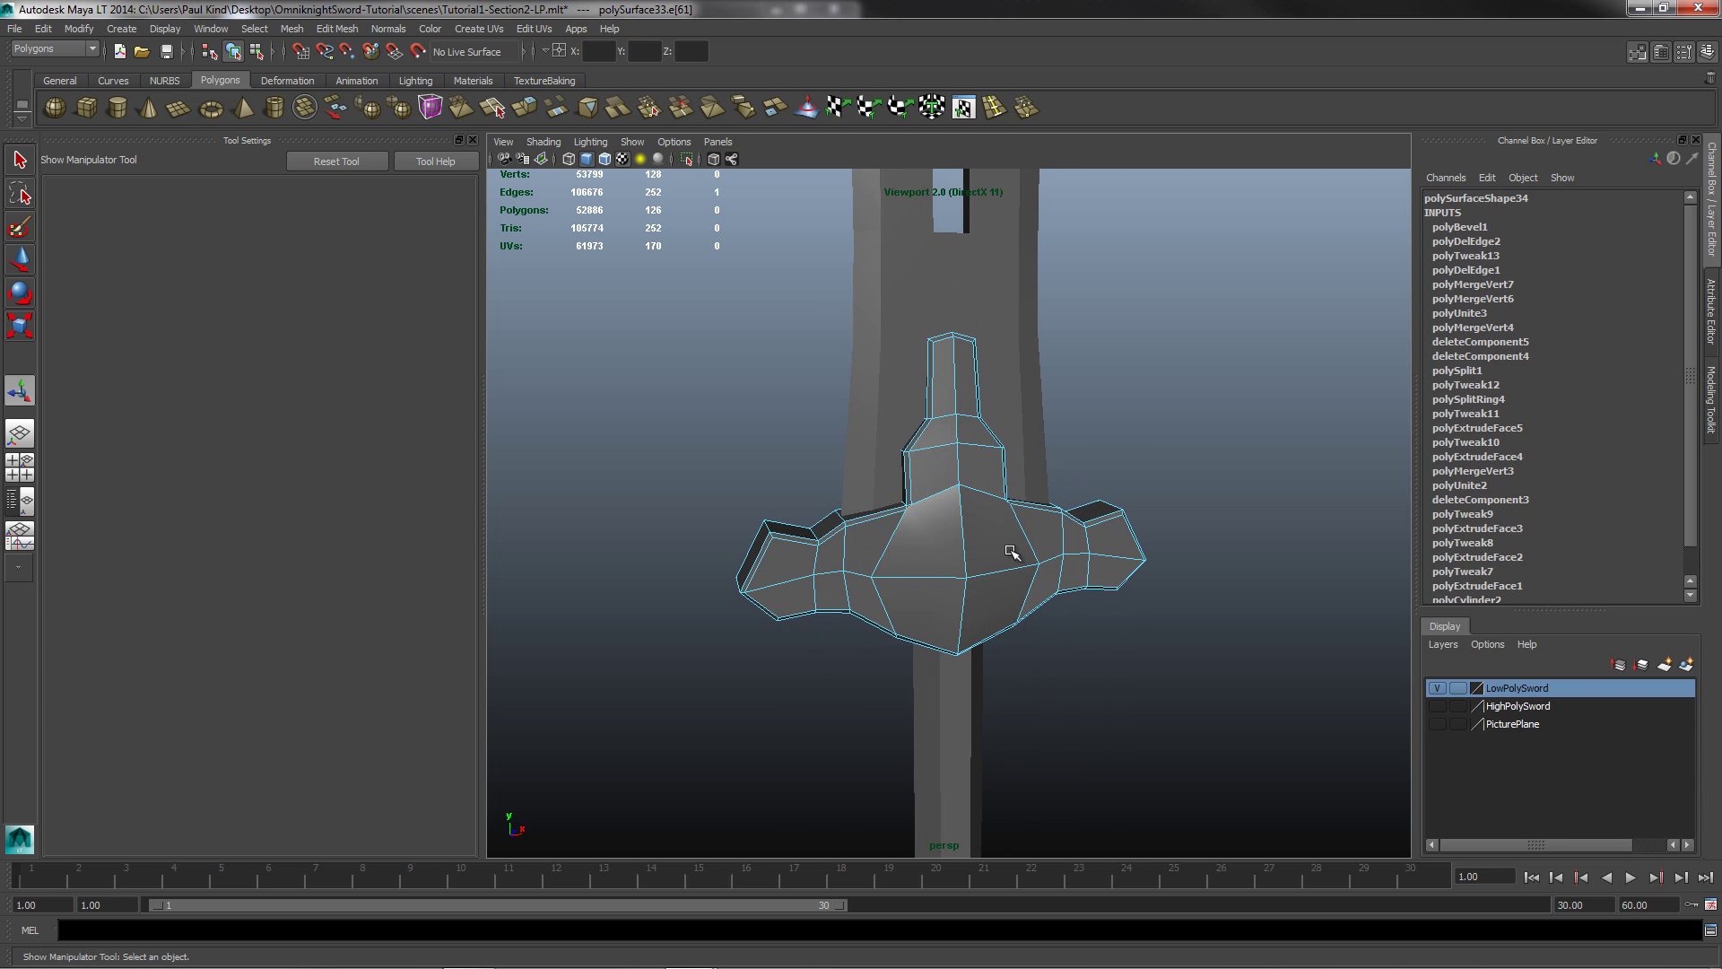
Step: Select the crossguard's front faces on the upper spike, down its right side and across the right arm in face mode
right_click(957, 539)
click(958, 581)
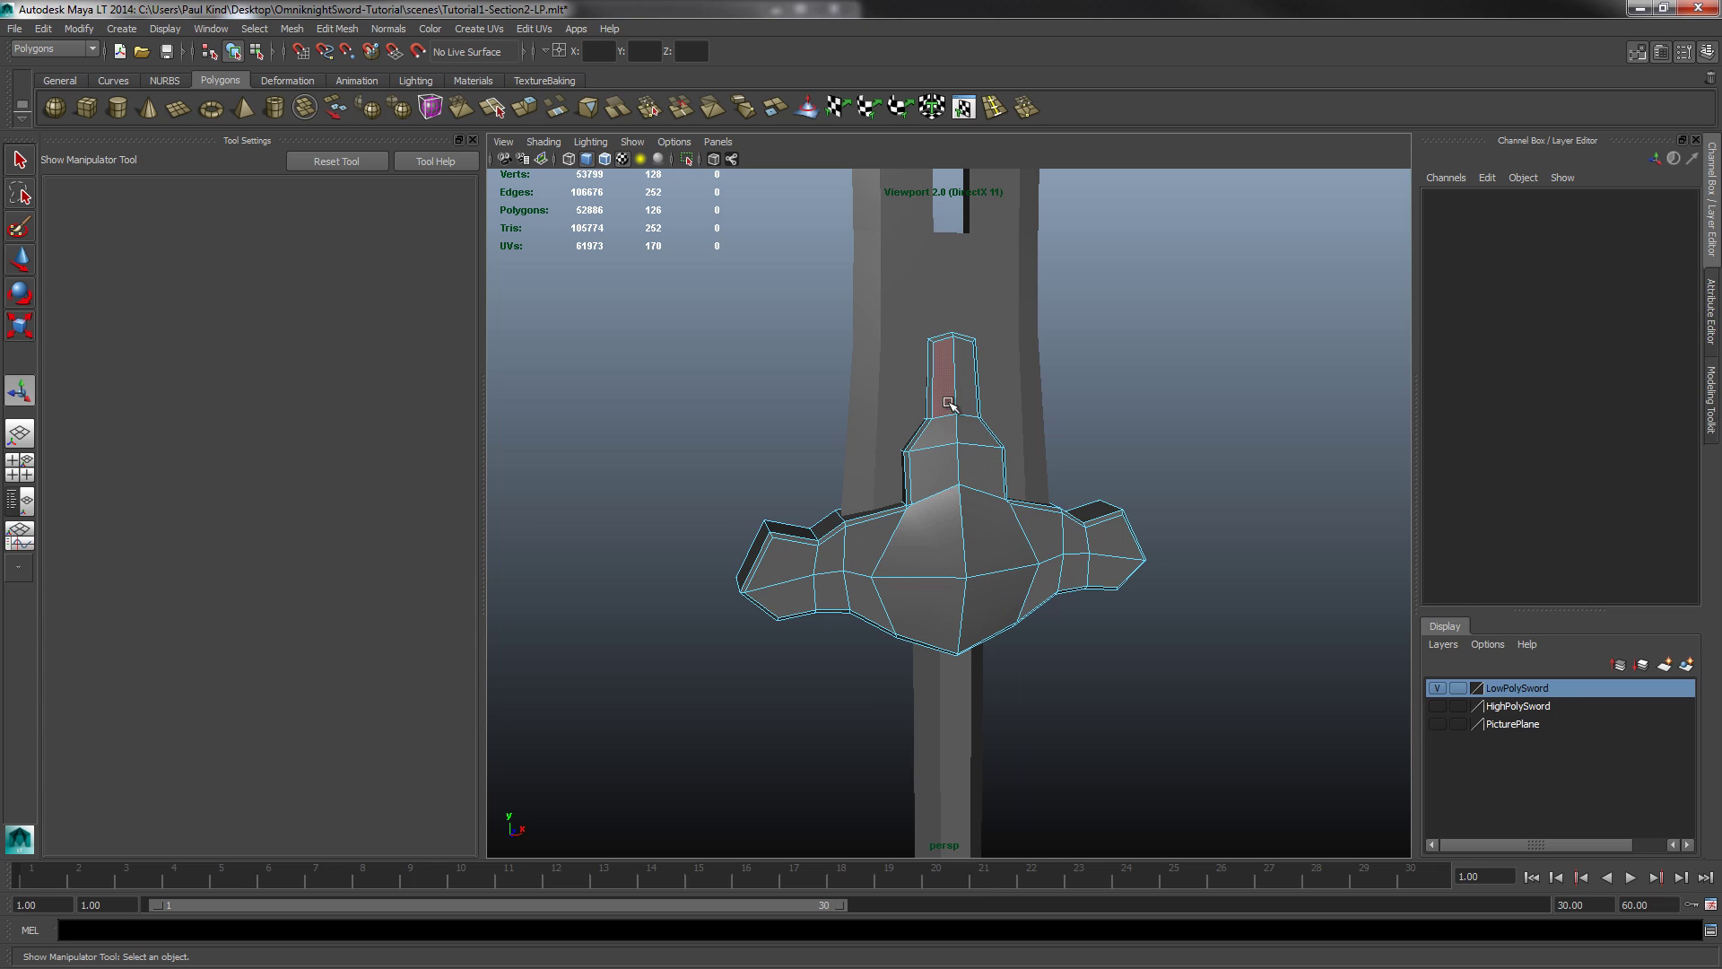
click(952, 384)
shift+click(977, 435)
shift+click(977, 457)
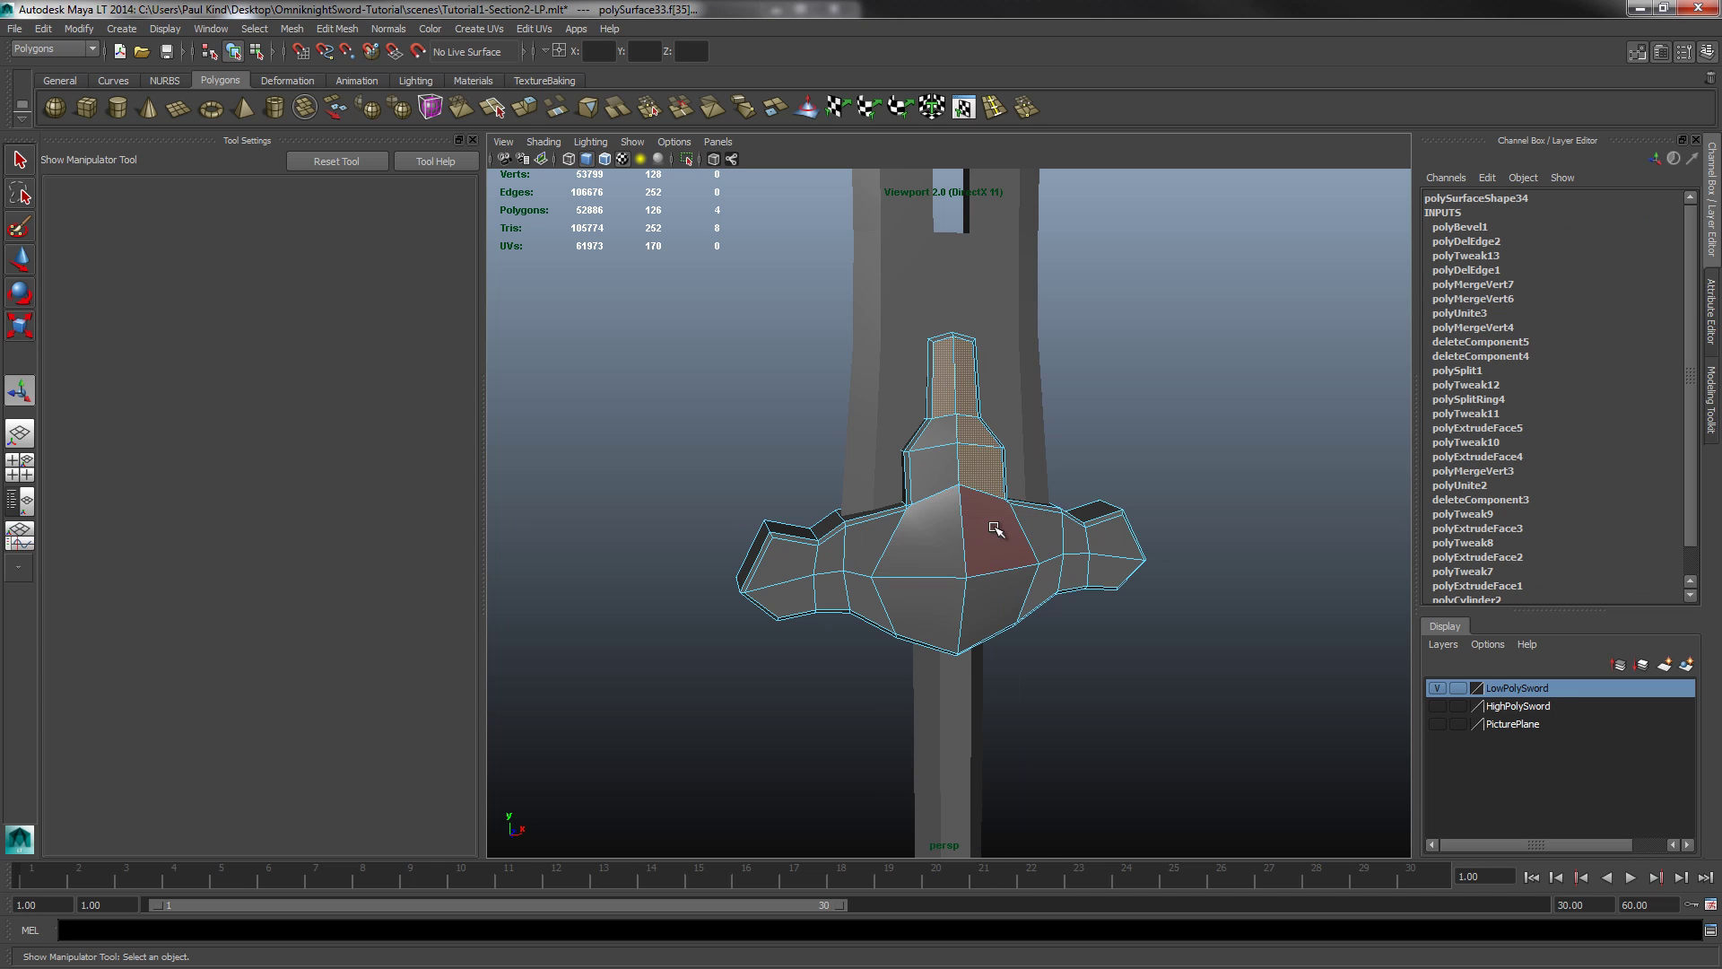
shift+click(994, 525)
shift+click(1037, 533)
shift+click(1080, 542)
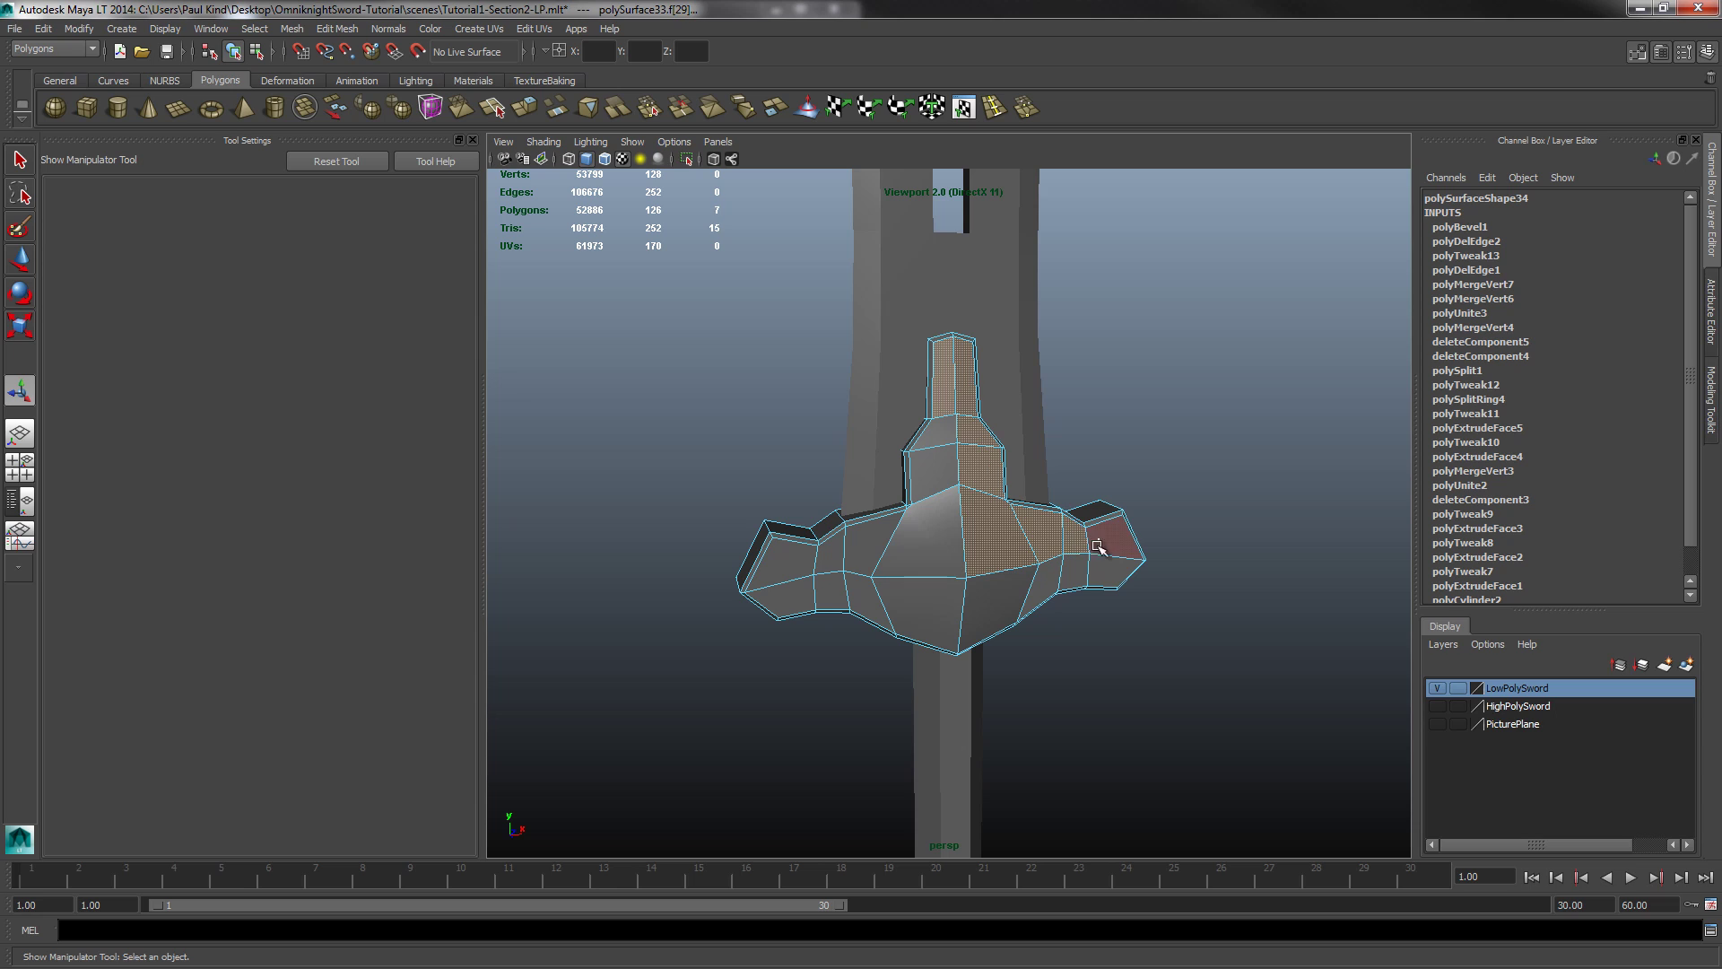
shift+click(1112, 536)
shift+click(1109, 573)
shift+click(1078, 572)
shift+click(1017, 590)
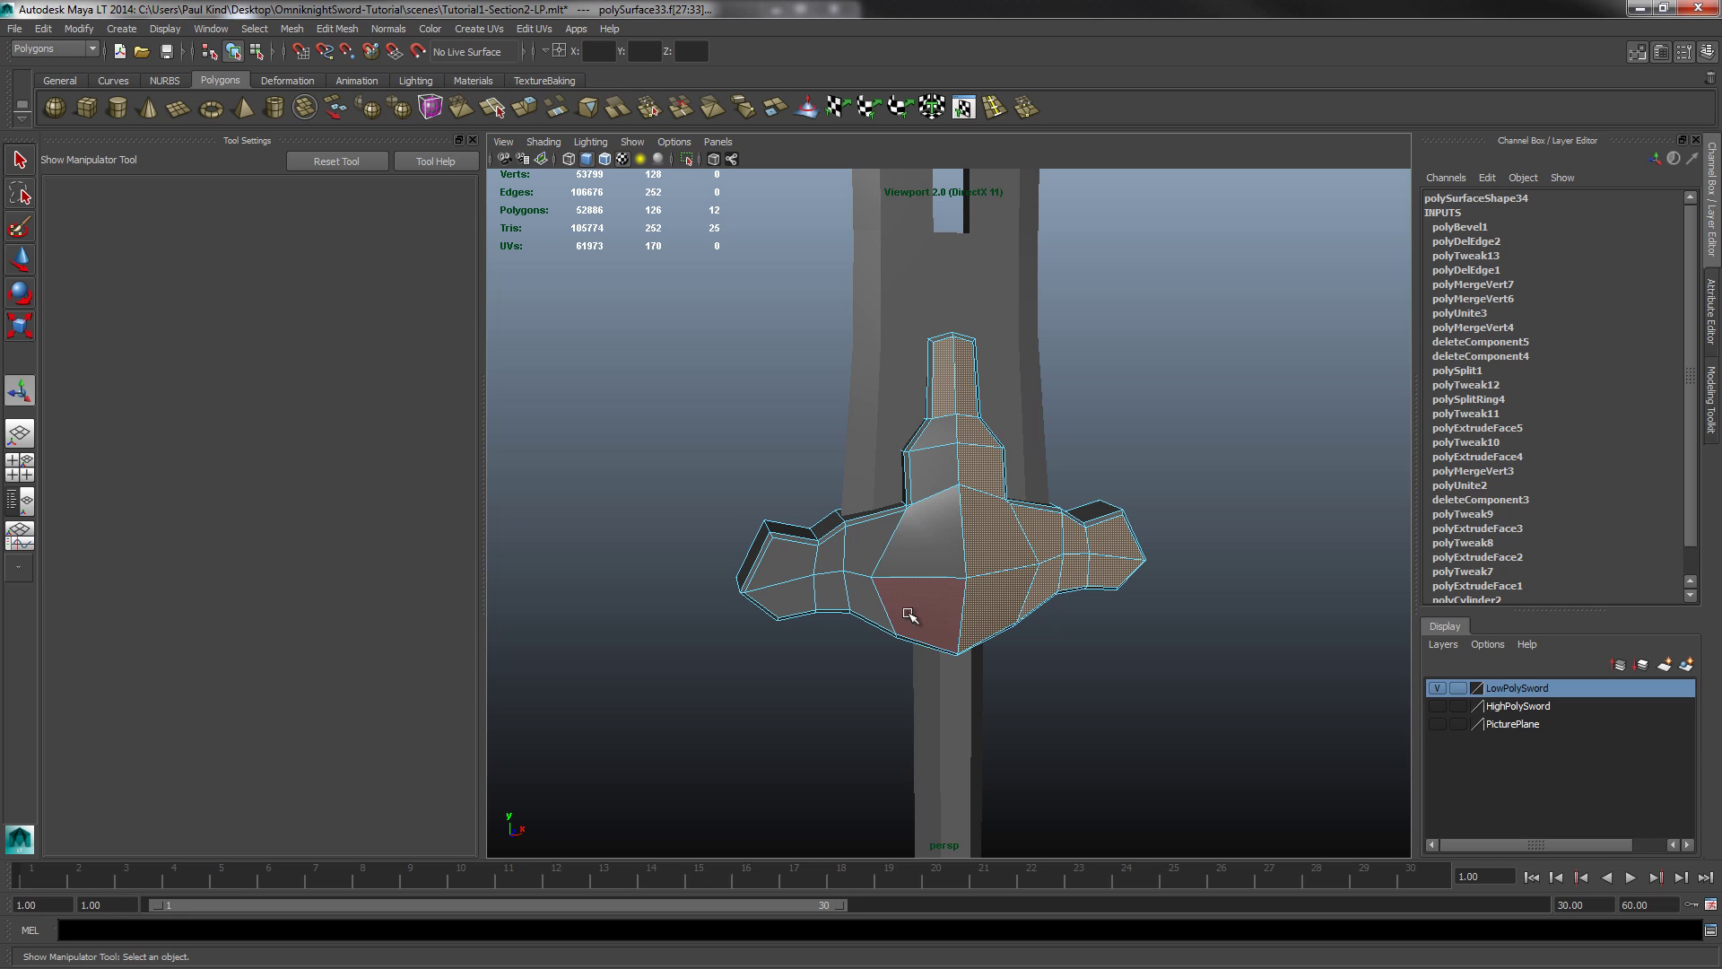
Step: Extend the face selection over the crossguard's centre, left arm and the left side of its upper spike
shift+click(908, 614)
shift+click(863, 595)
shift+click(829, 590)
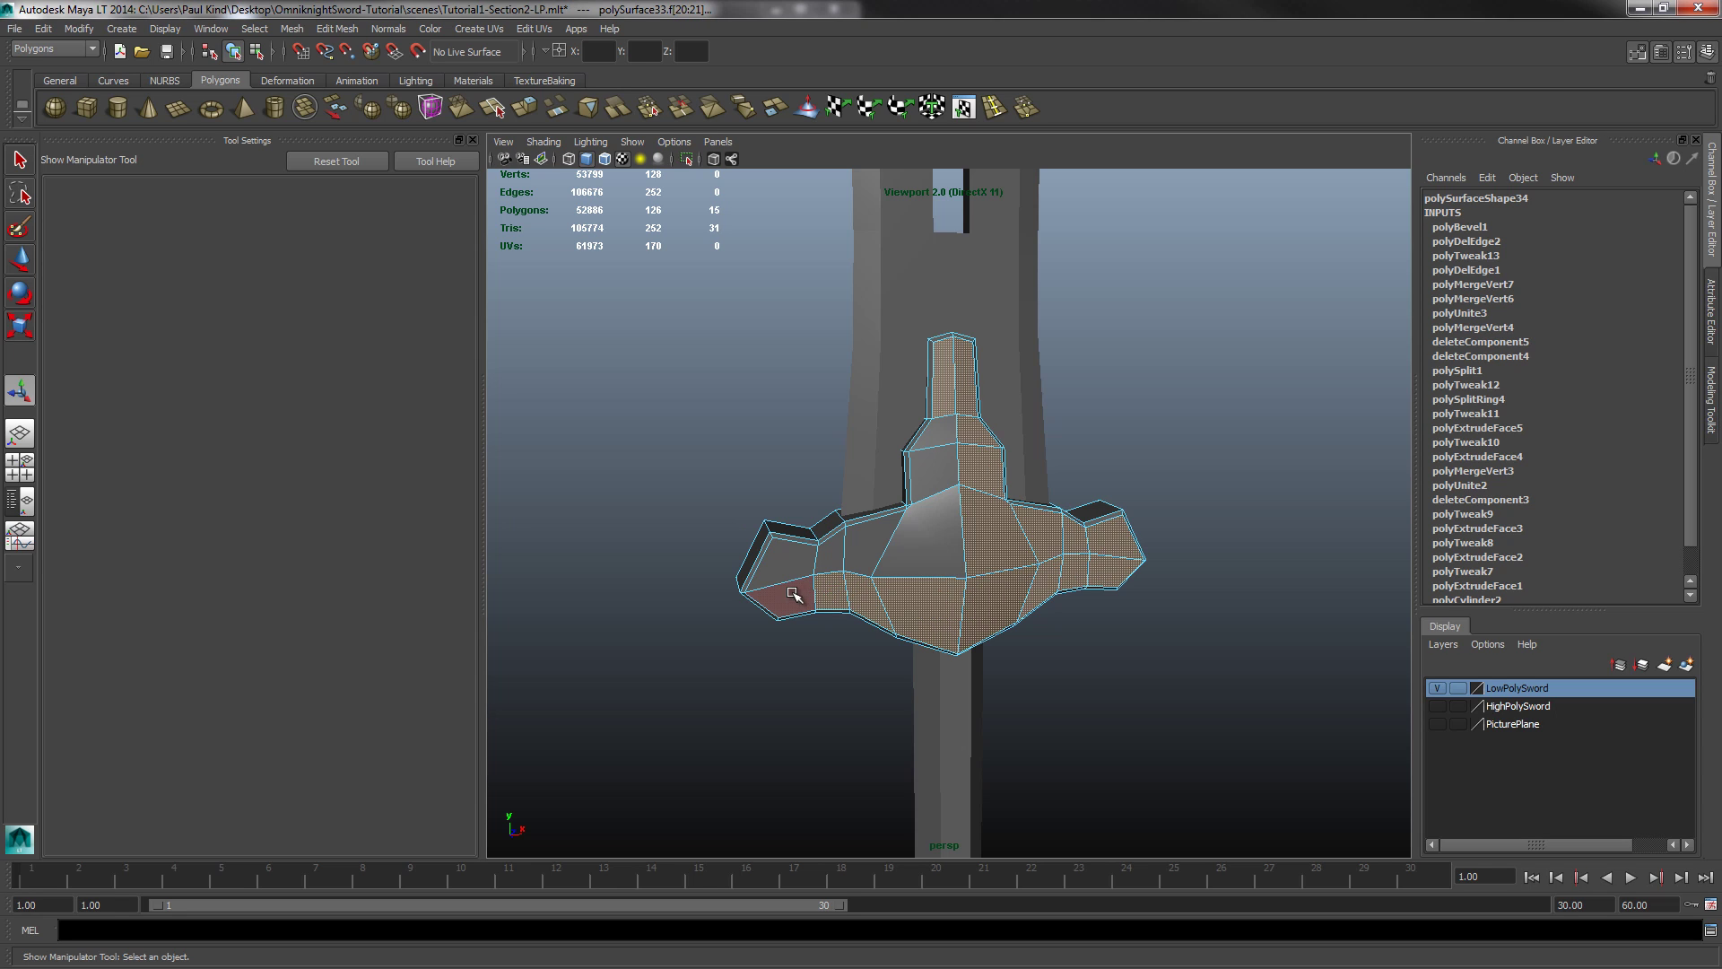
shift+click(780, 595)
shift+click(782, 560)
shift+click(830, 551)
shift+click(863, 548)
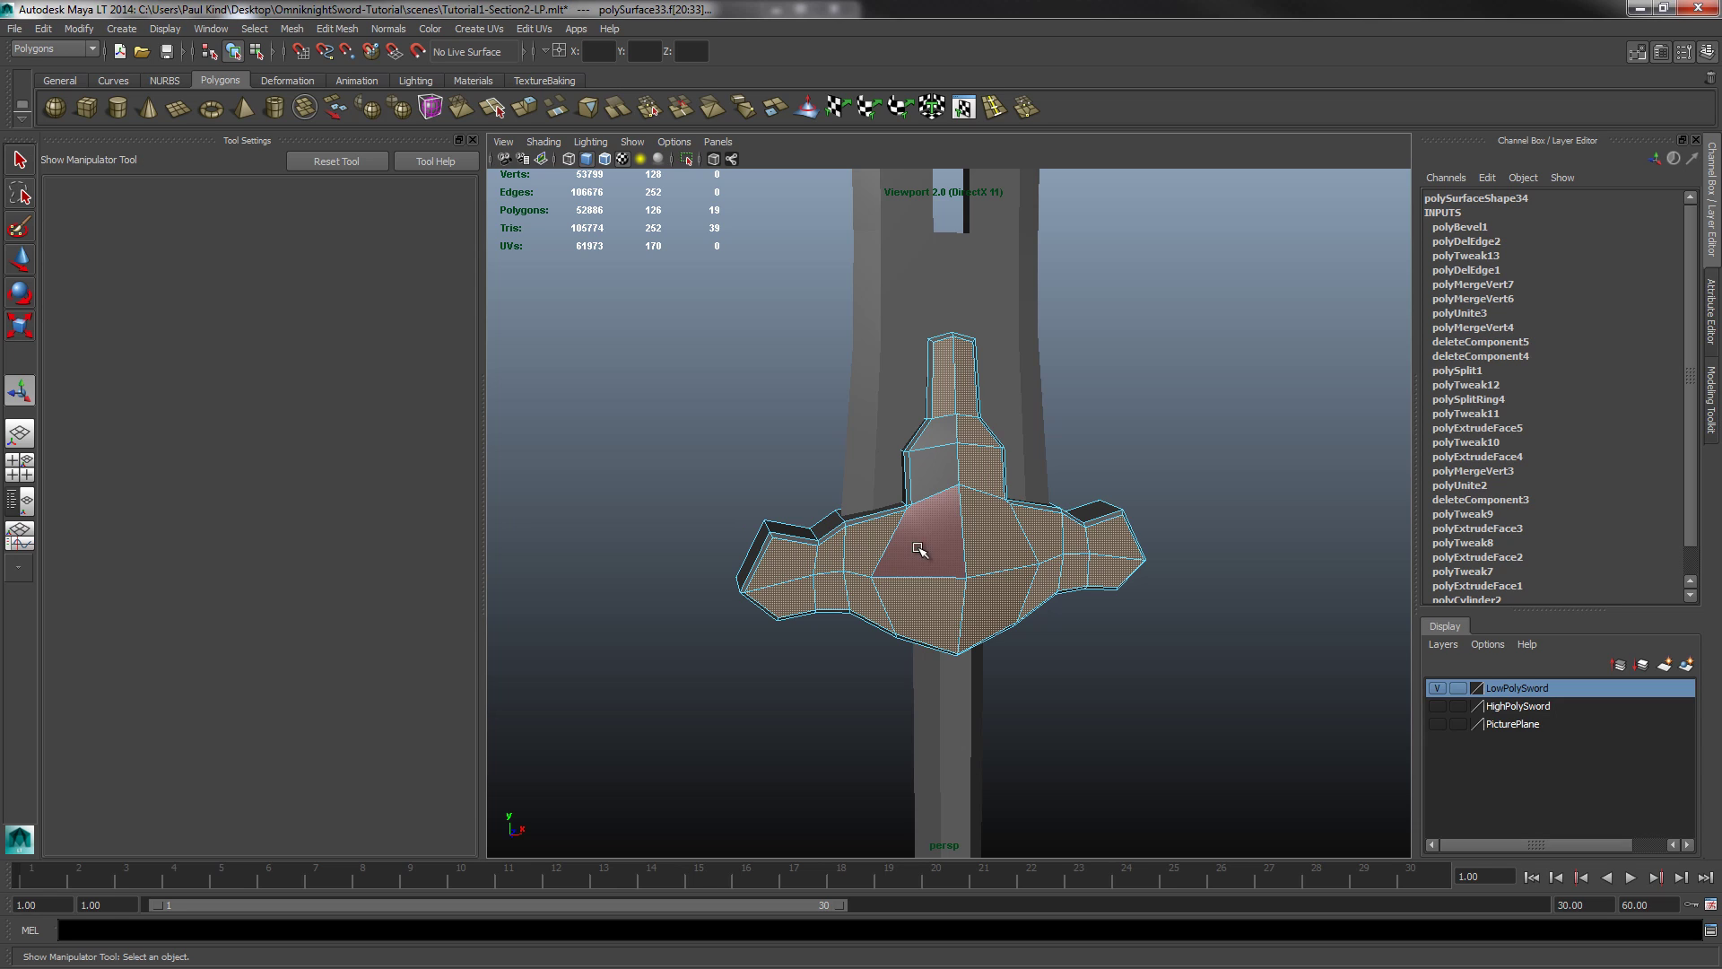
shift+click(910, 538)
shift+click(933, 471)
shift+click(946, 441)
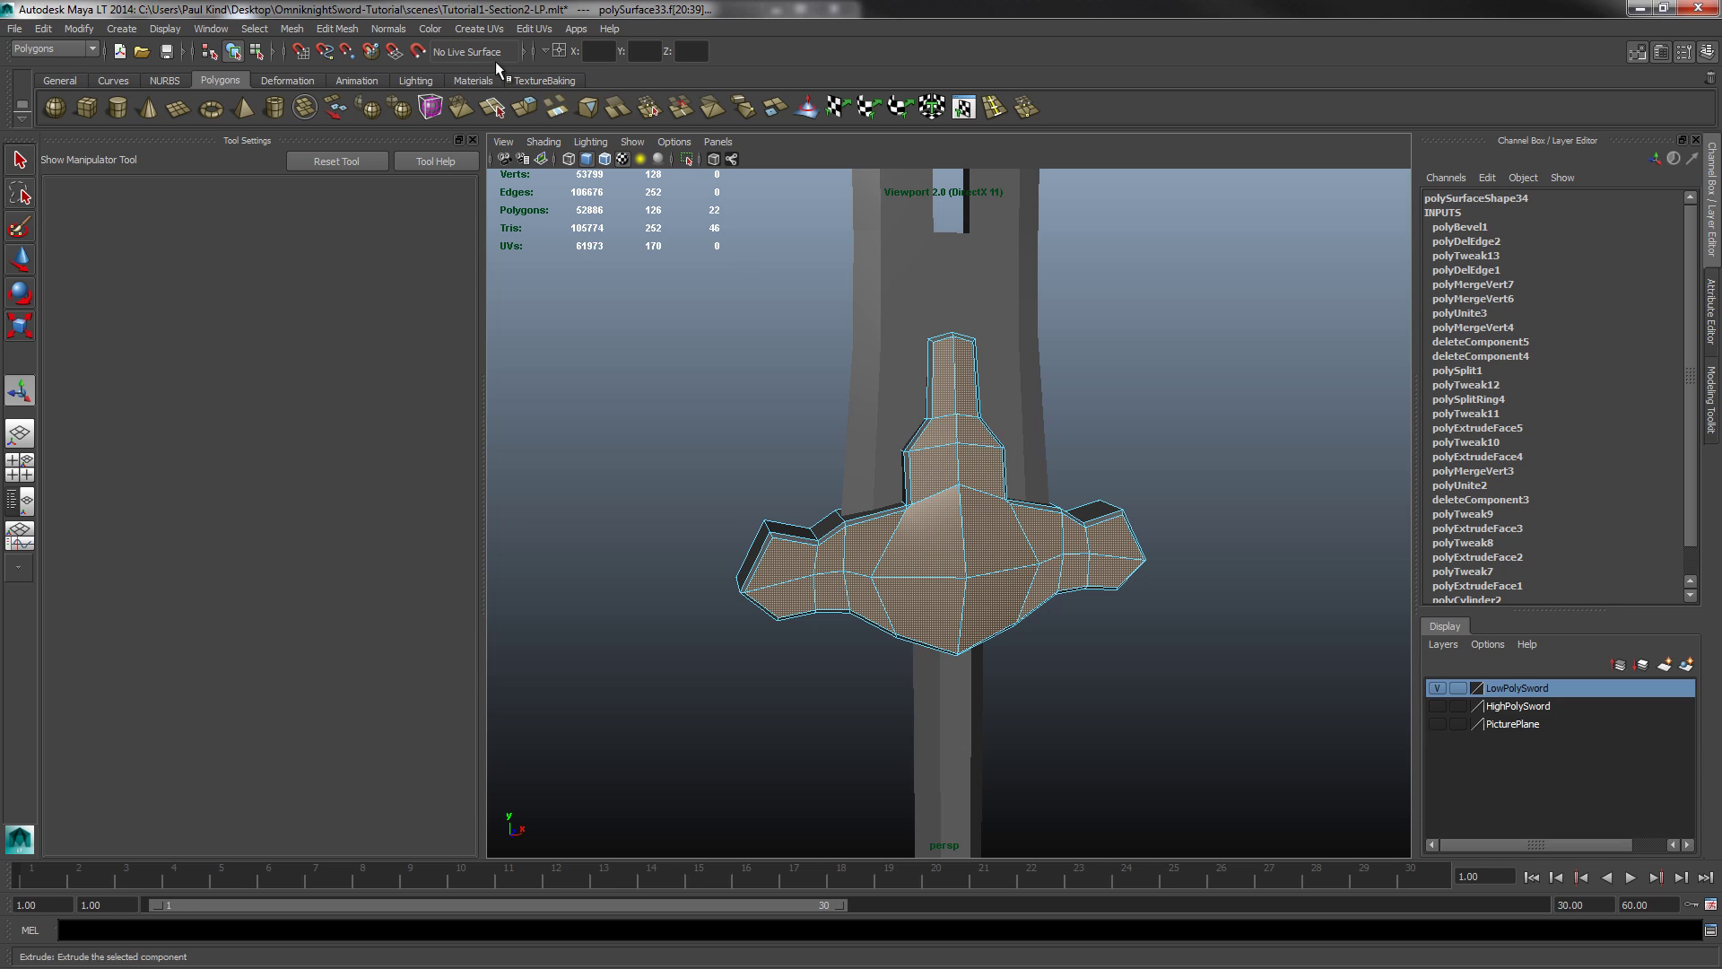
Step: Soften the edges of the selected crossguard front faces and return to face mode
click(389, 28)
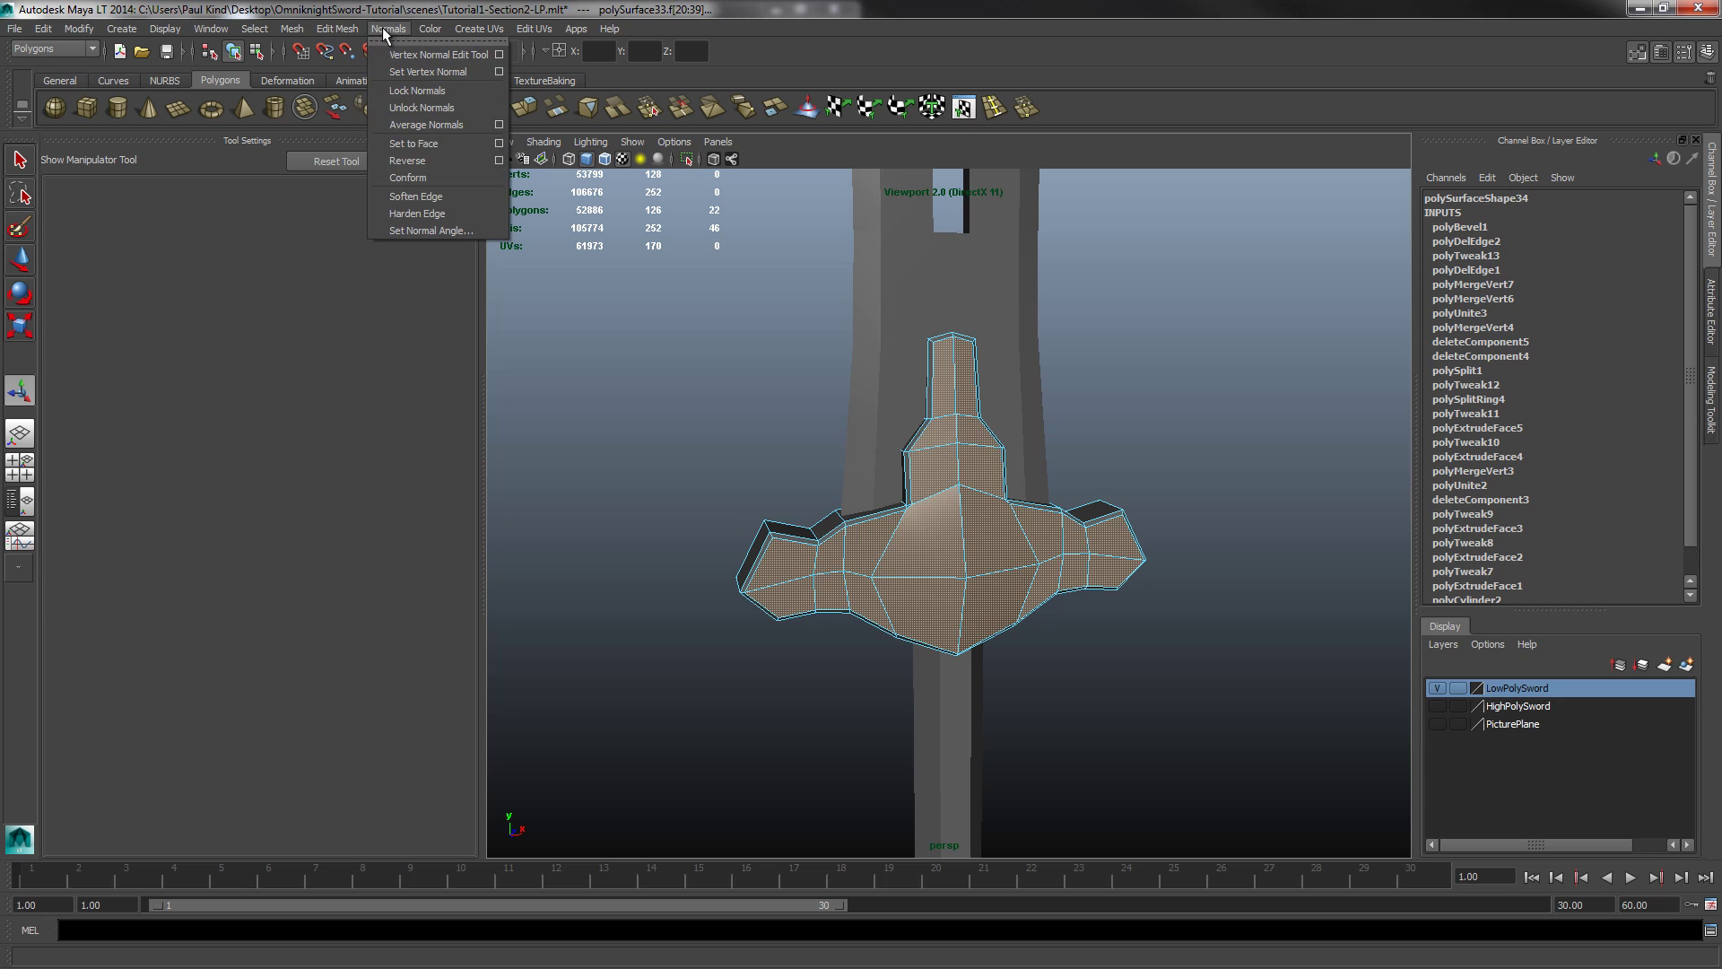
click(396, 196)
right_drag(1137, 385, 1132, 453)
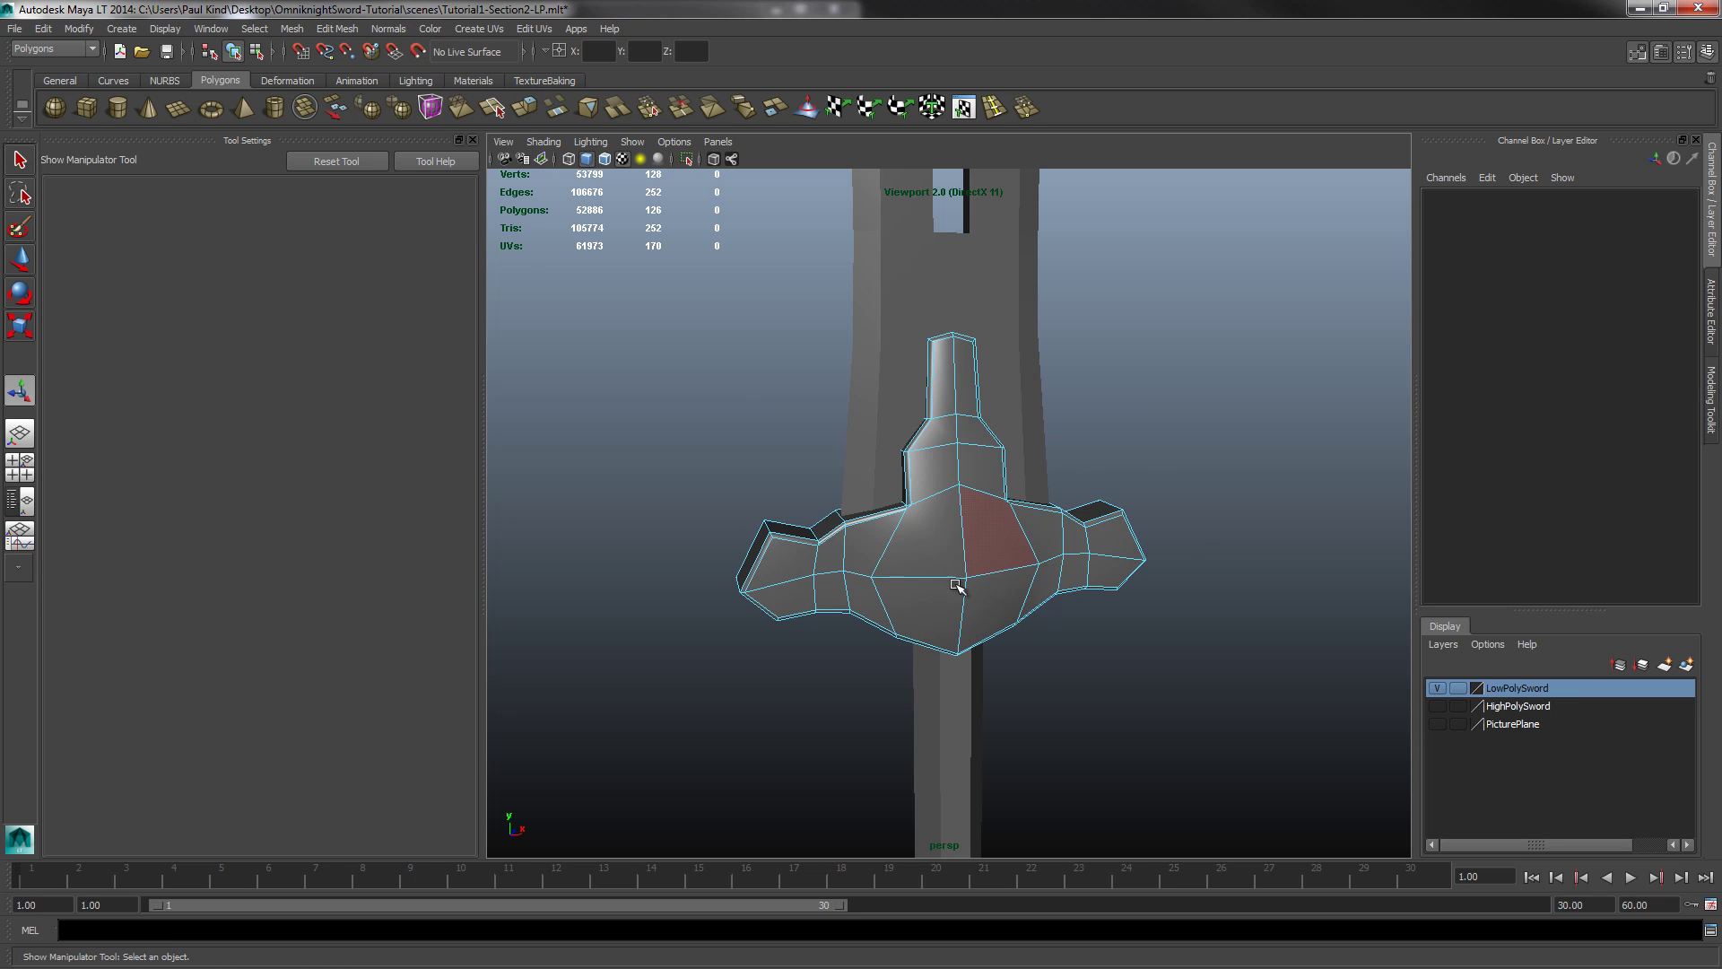
Step: Select the loop of side faces running around the crossguard's outline, soften their edges and clear the selection
alt+drag(790, 569, 964, 538)
click(986, 542)
shift+double_click(985, 516)
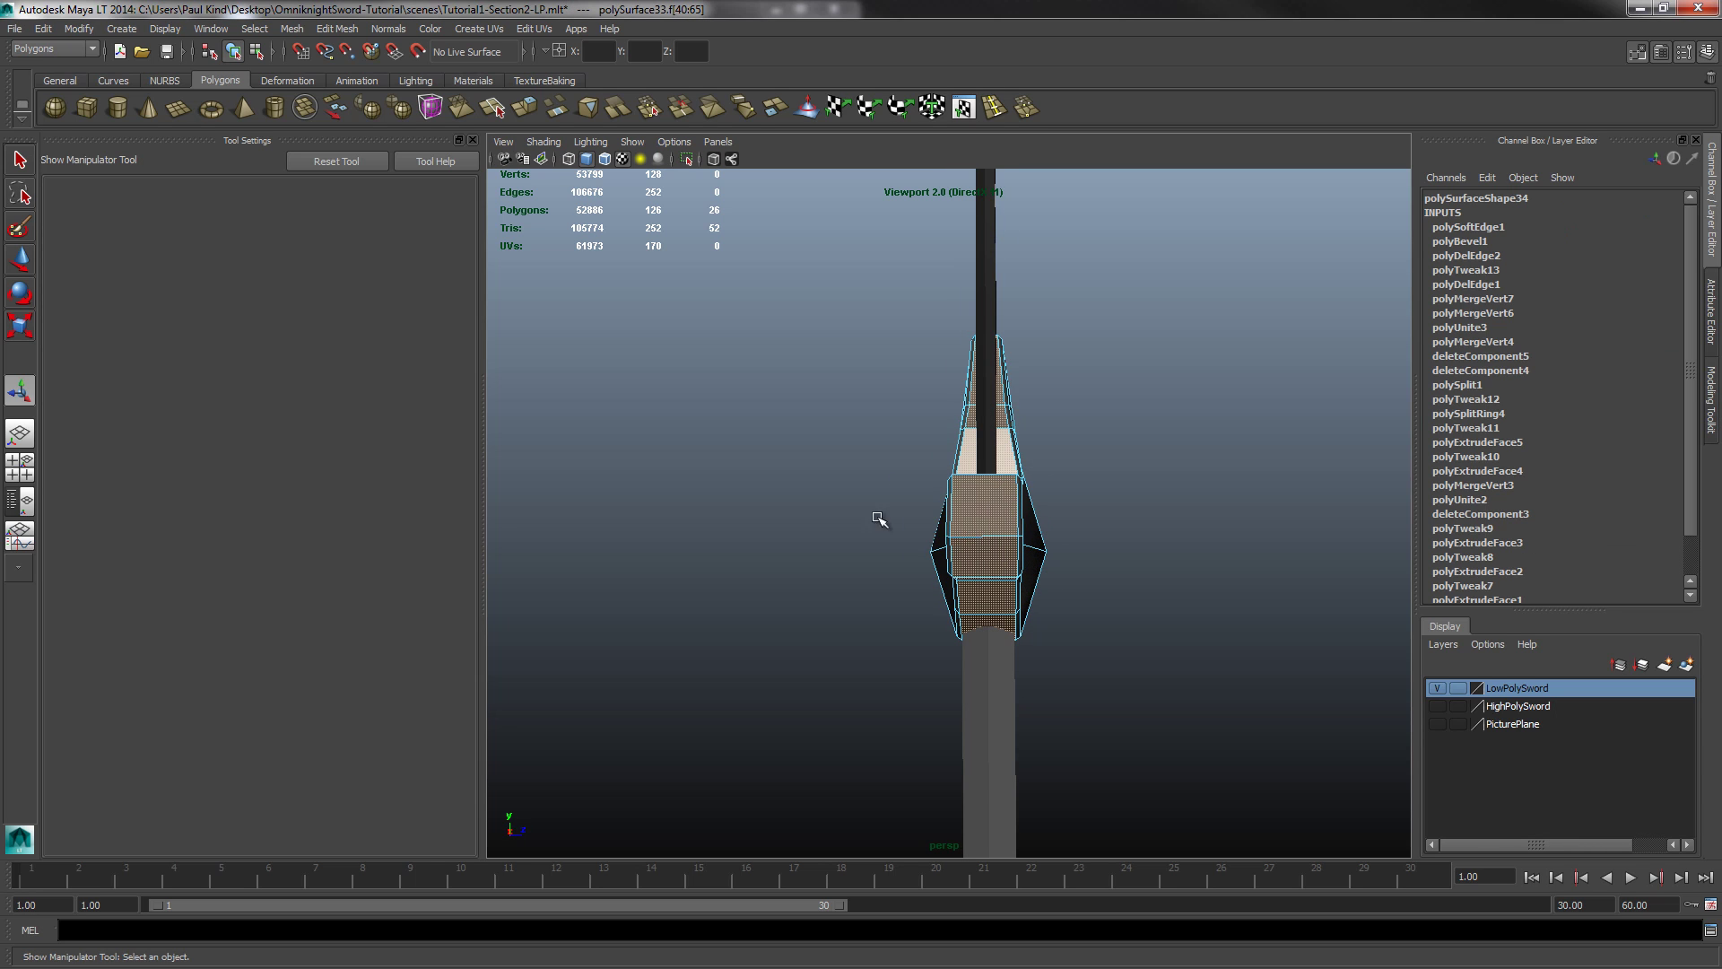
click(389, 30)
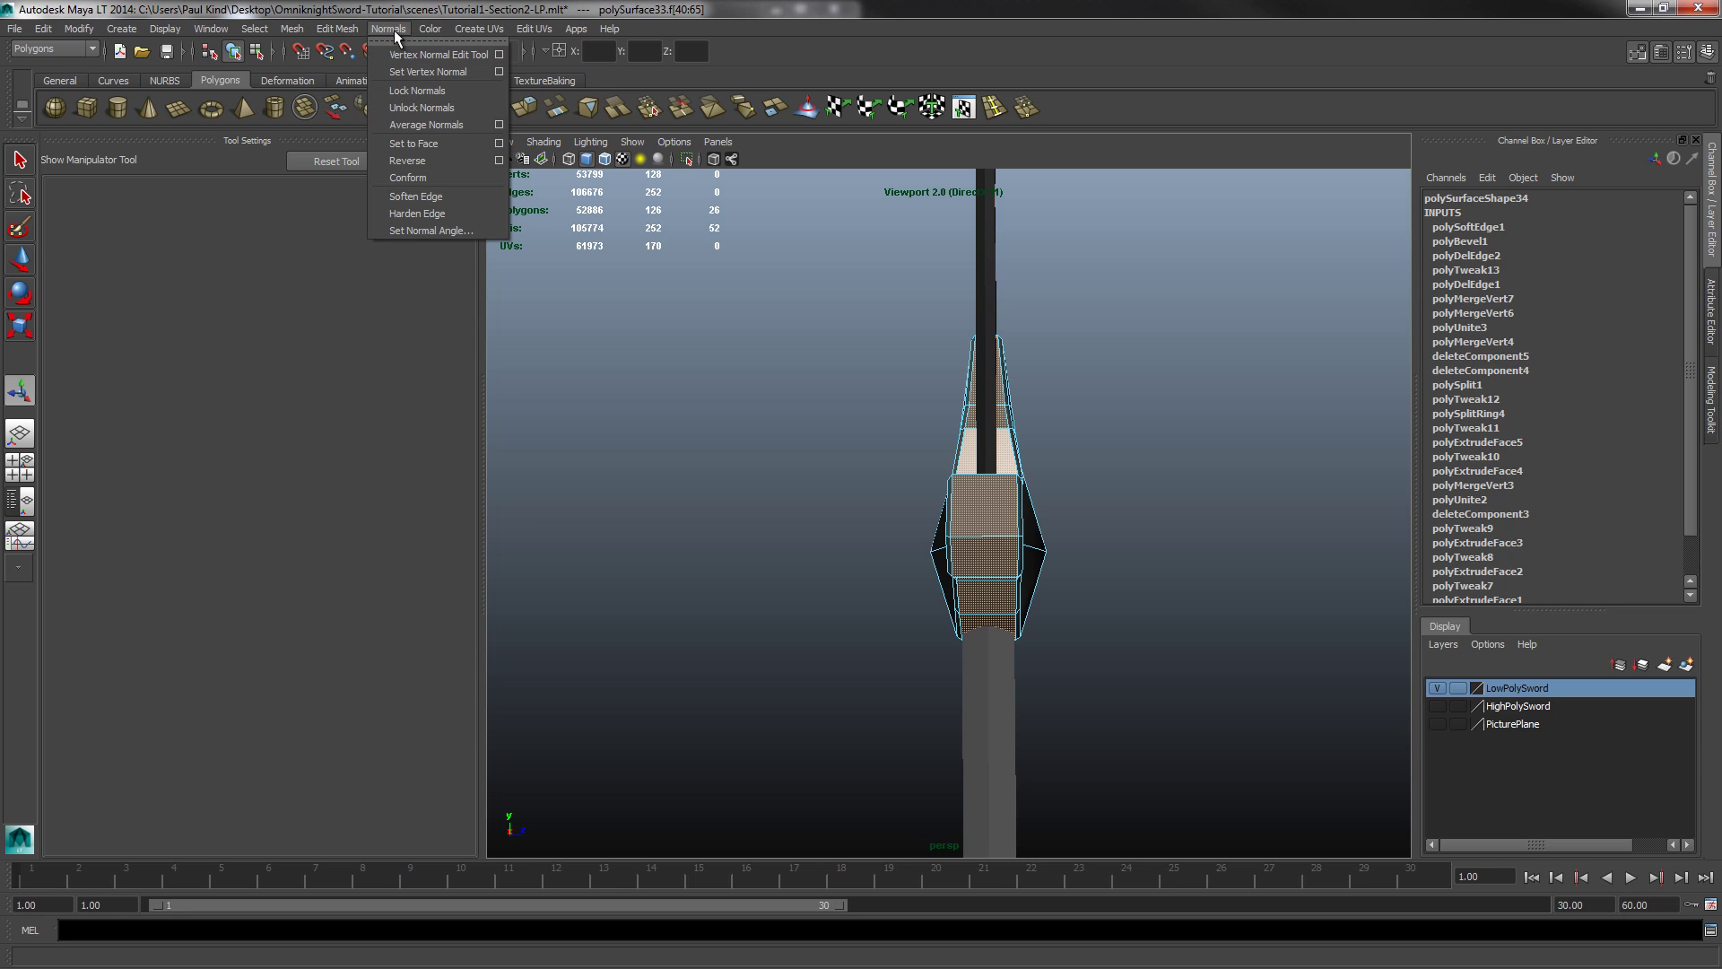
click(418, 198)
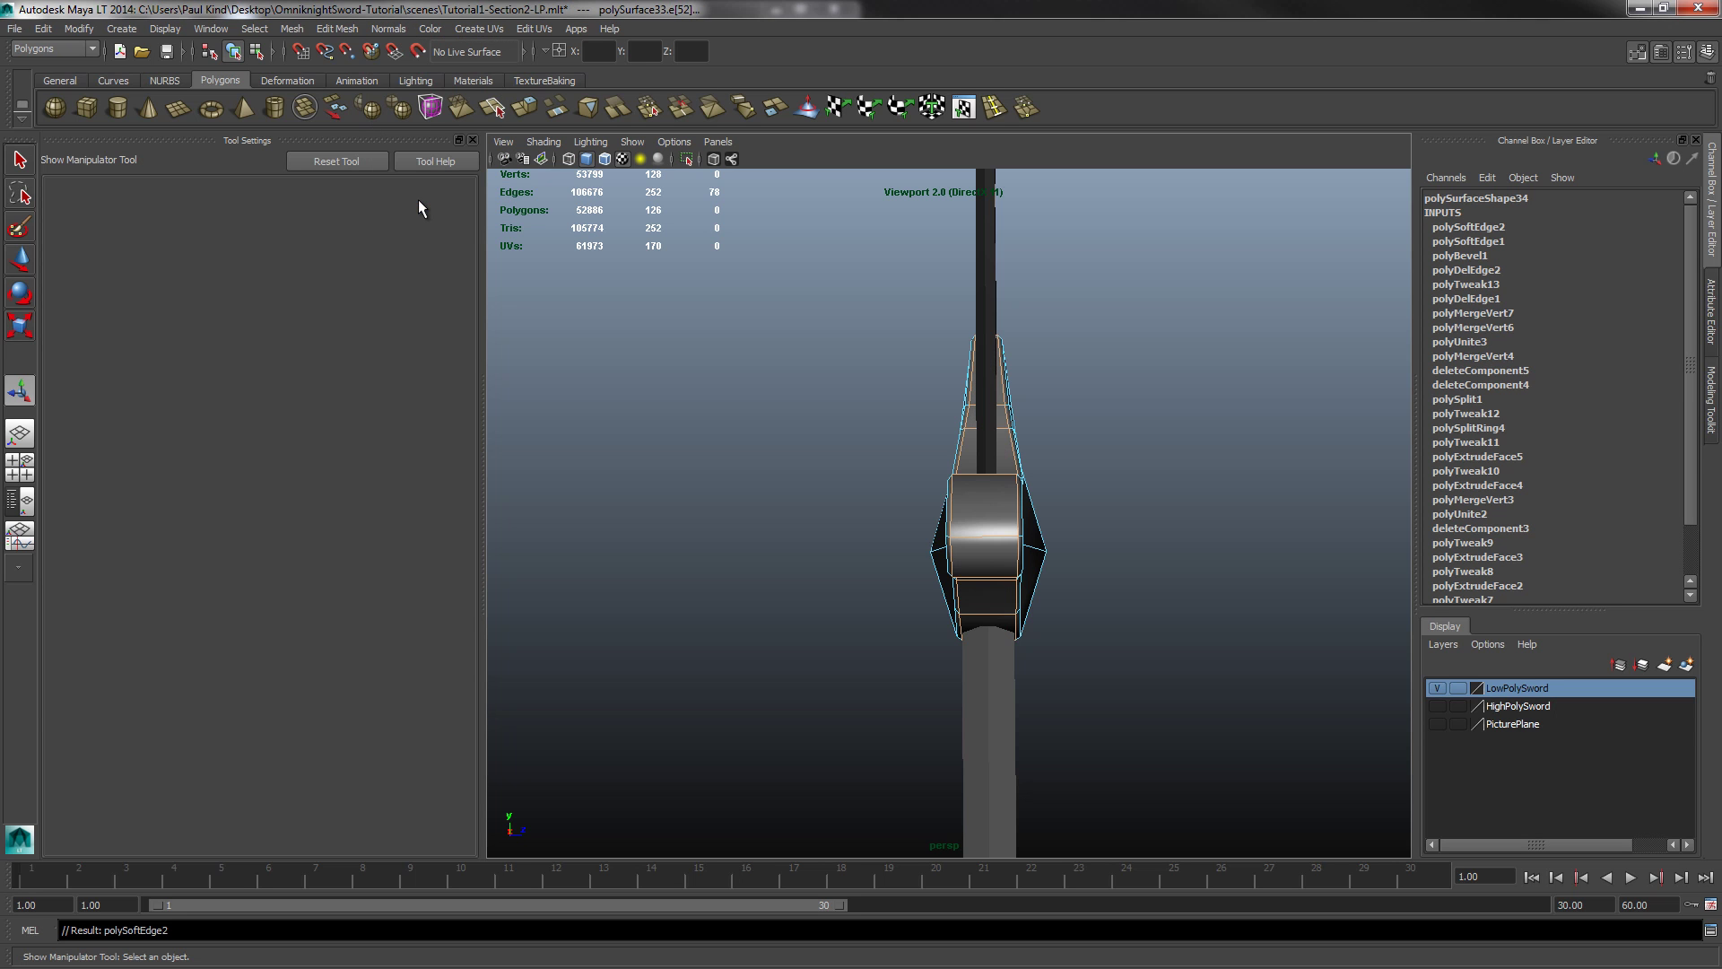
alt+drag(1080, 421, 827, 406)
click(1102, 664)
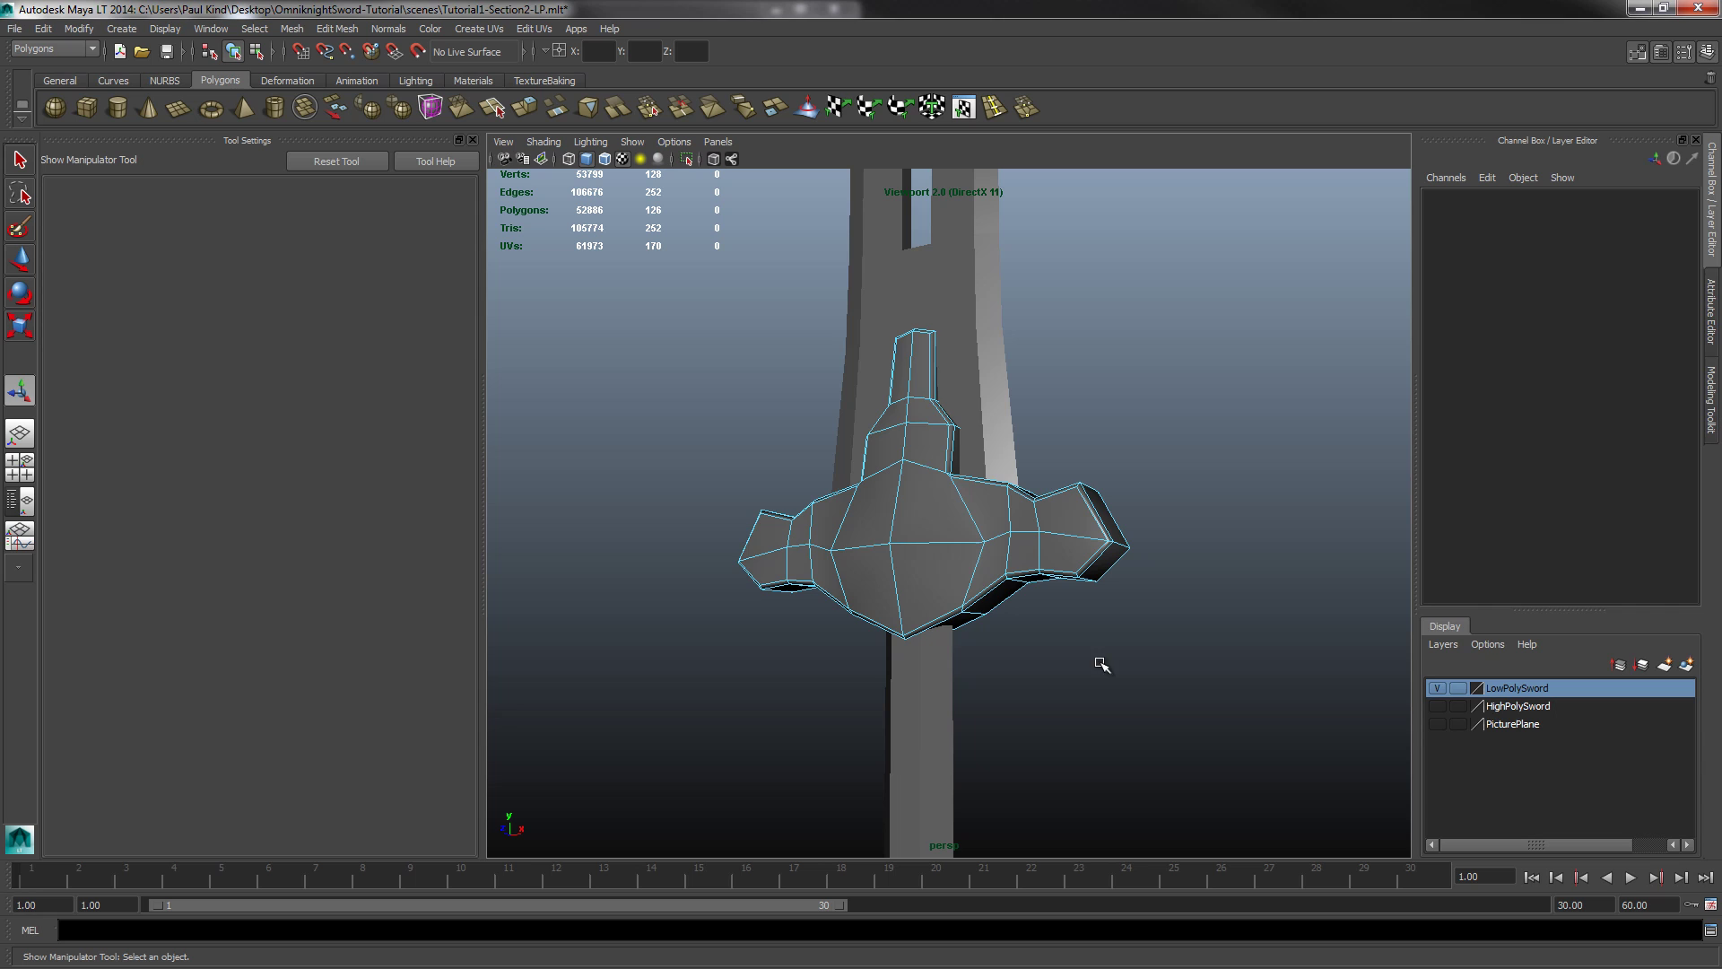
click(941, 703)
right_drag(942, 719, 933, 642)
click(930, 730)
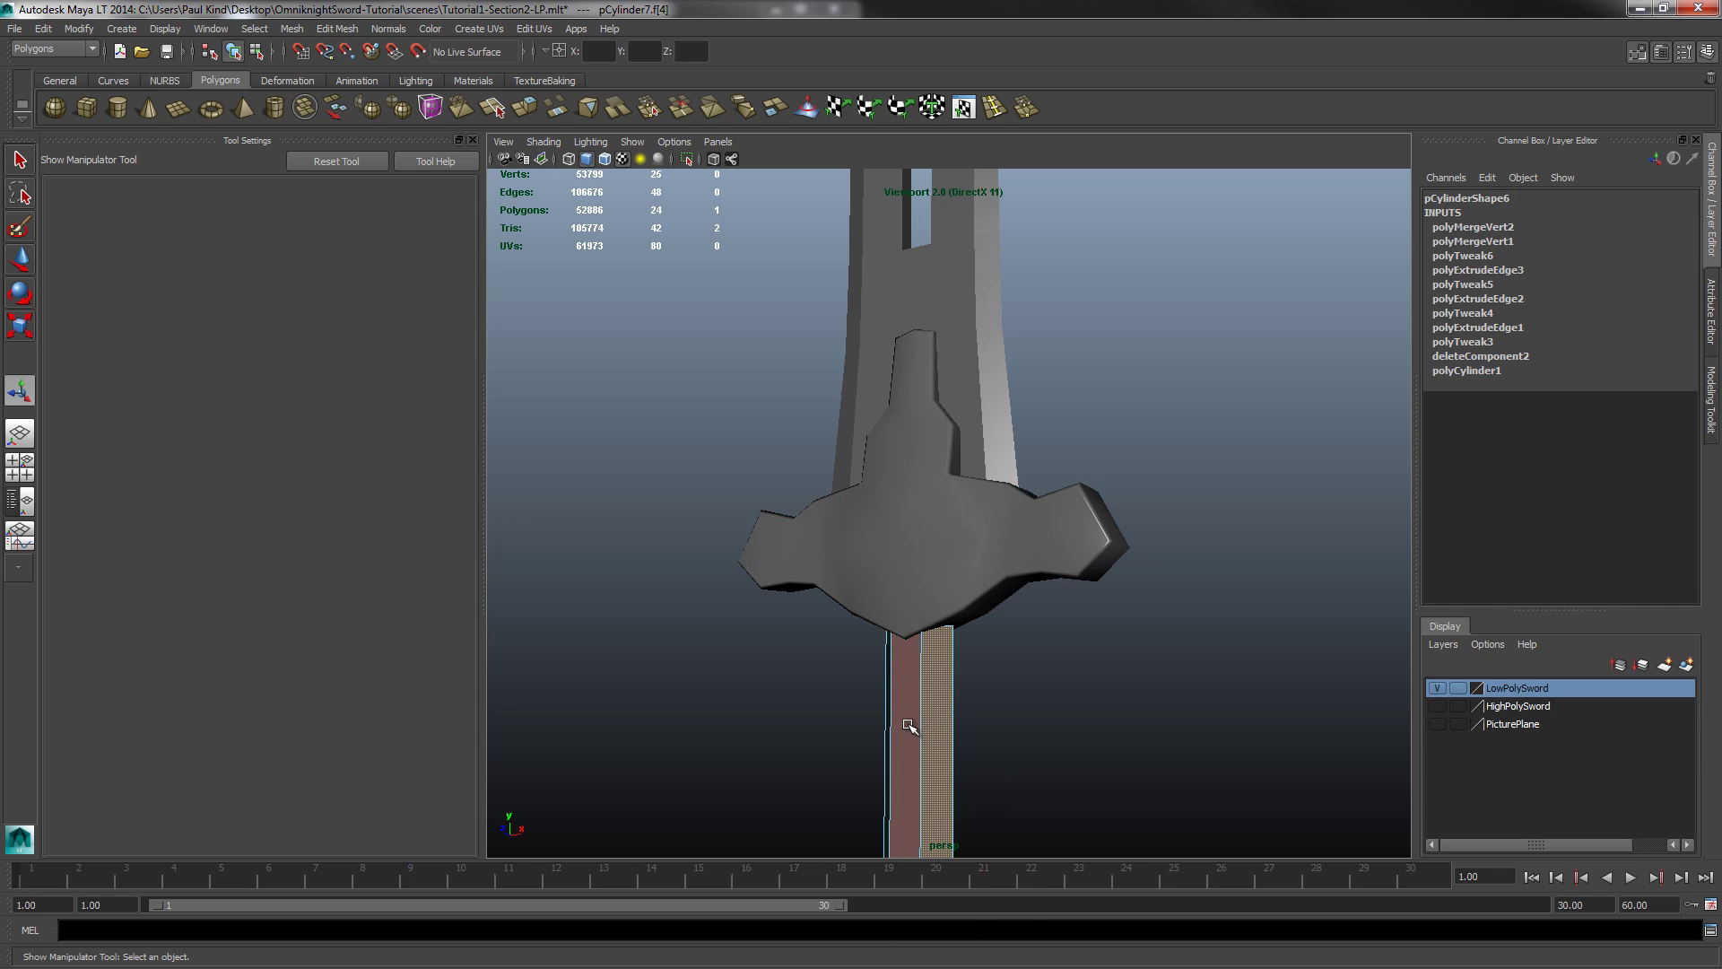
shift+click(906, 725)
alt+drag(824, 765, 946, 708)
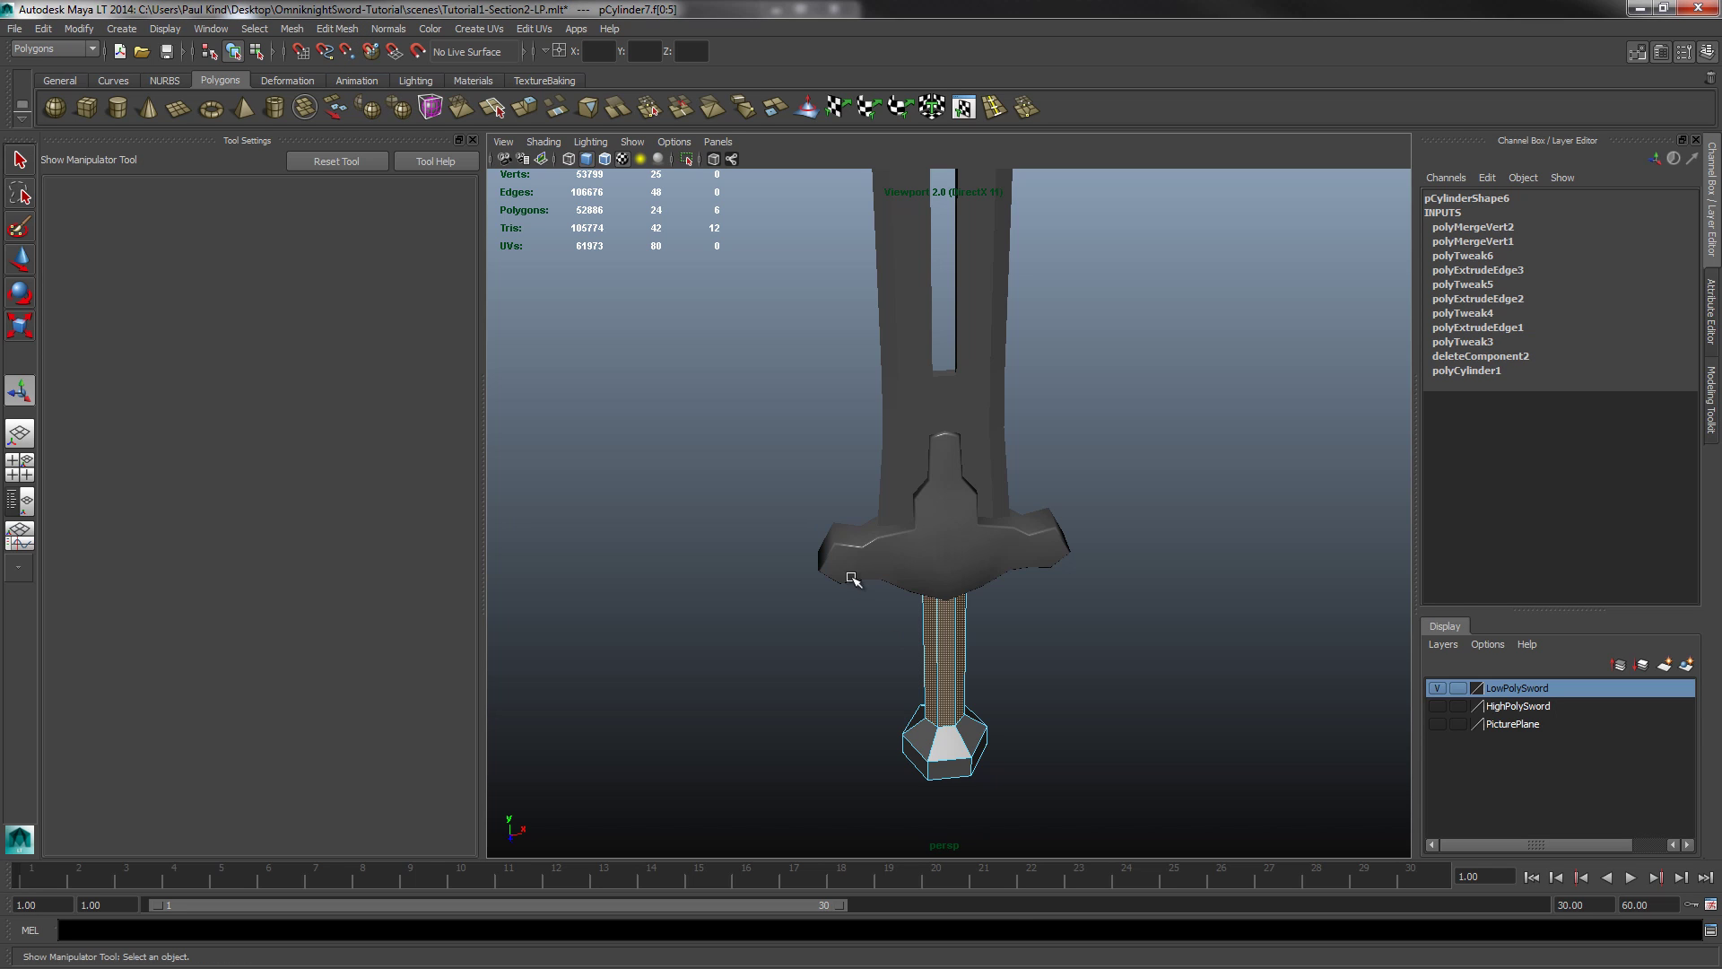
Step: In edge mode, select all lengthwise edges of the handle's grip, soften them and clear the selection
right_drag(946, 628, 942, 563)
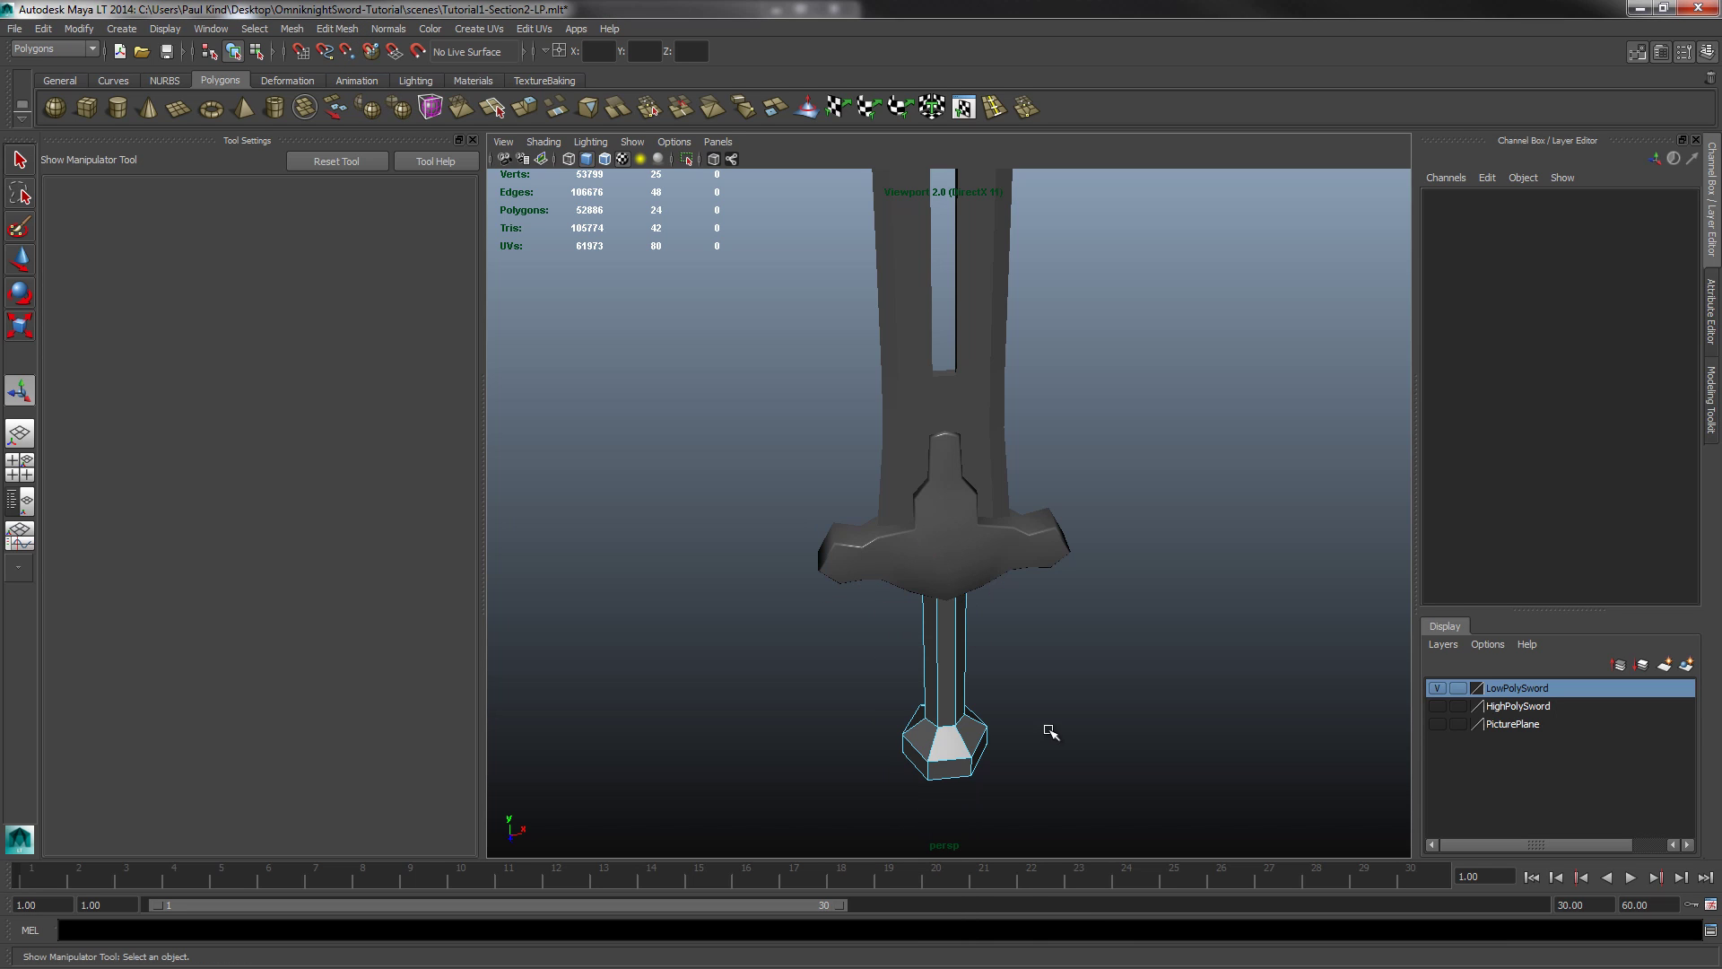
click(958, 662)
double_click(960, 680)
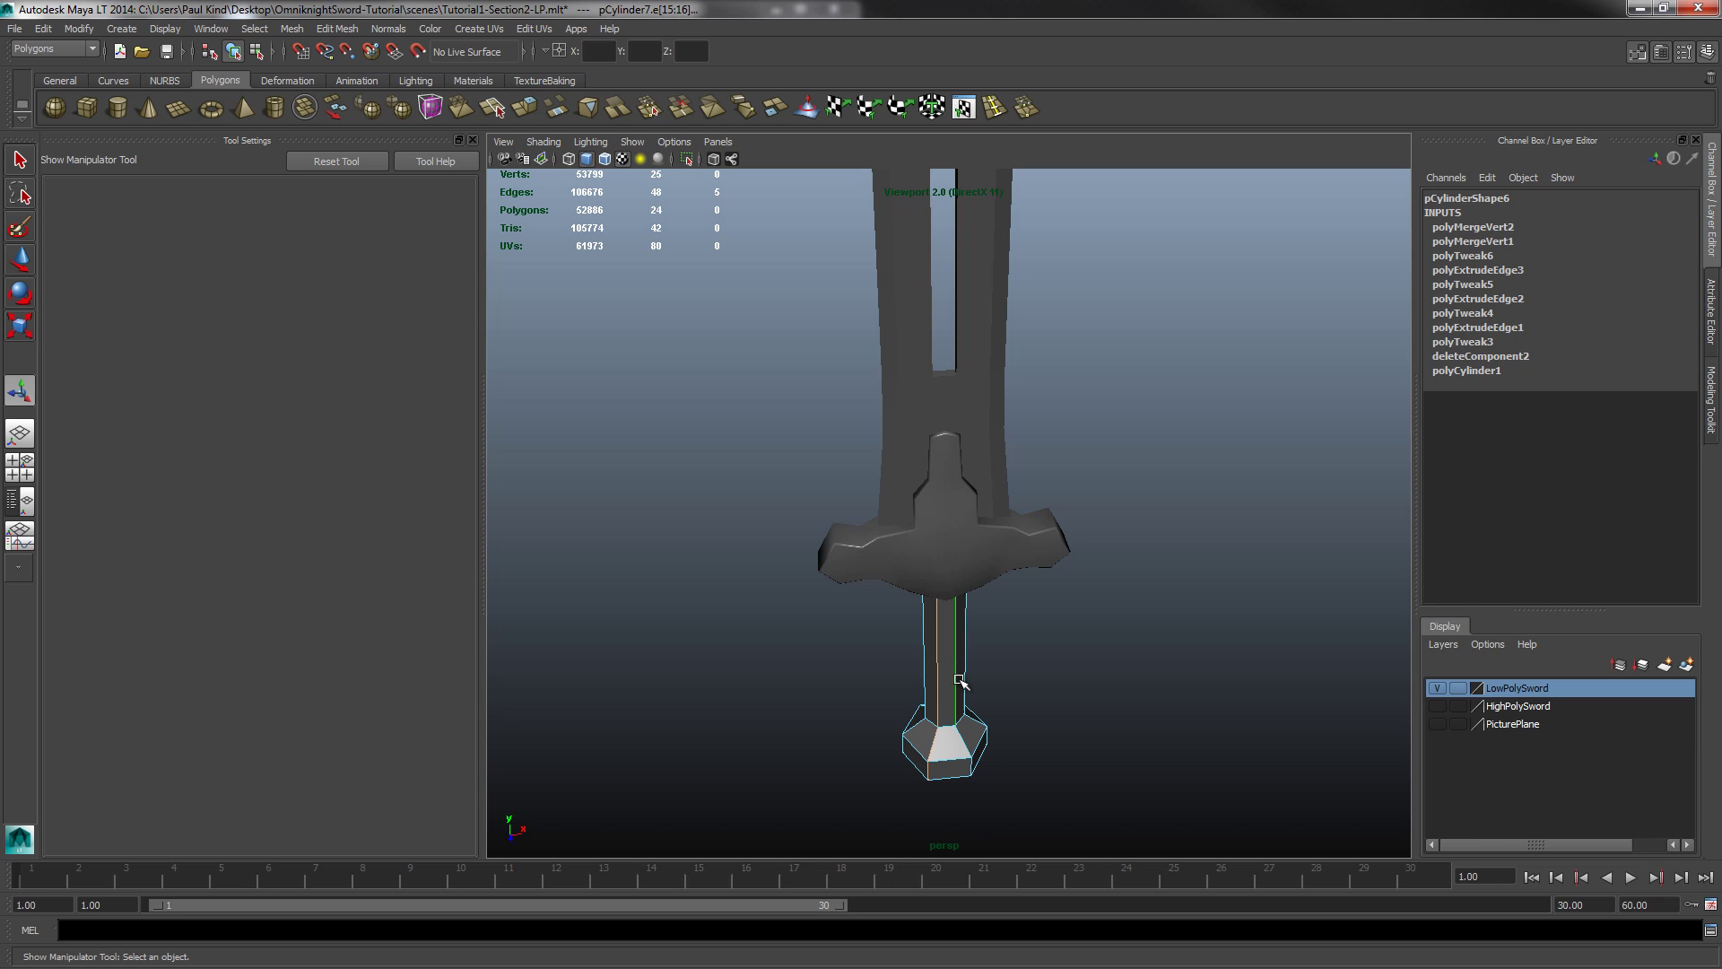
click(873, 654)
mouse_move(873, 654)
mouse_down()
mouse_move(1110, 696)
mouse_move(796, 658)
mouse_move(1188, 665)
mouse_move(1233, 691)
mouse_move(1211, 681)
mouse_up()
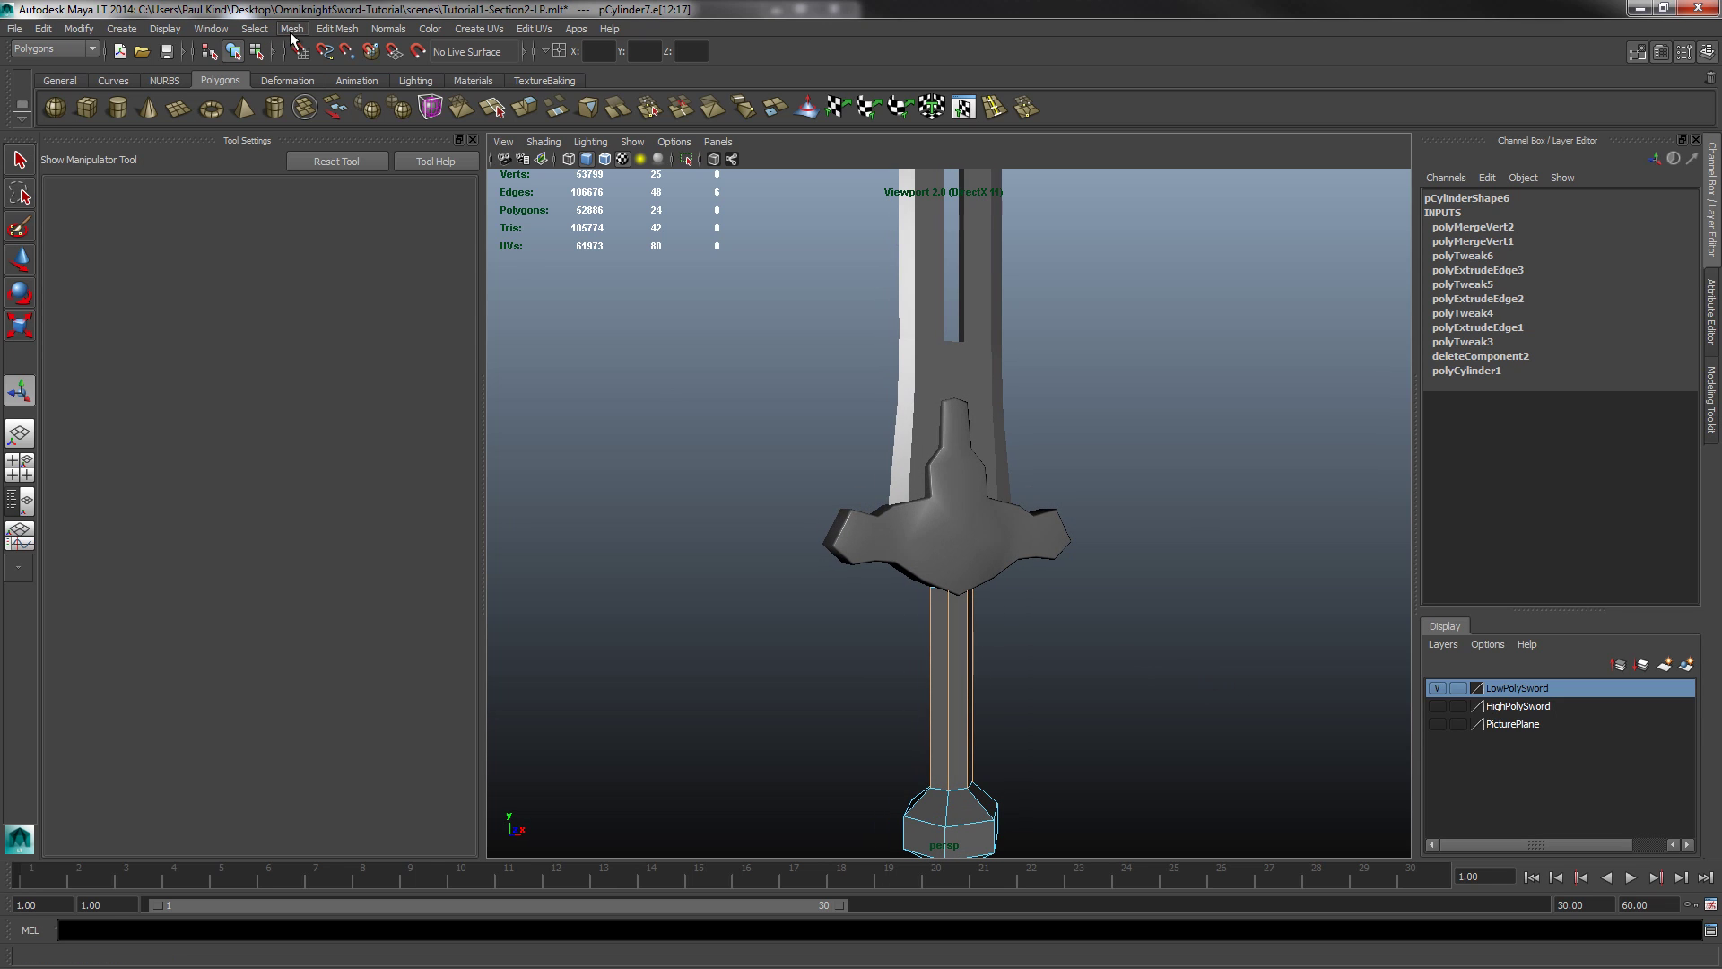
click(389, 29)
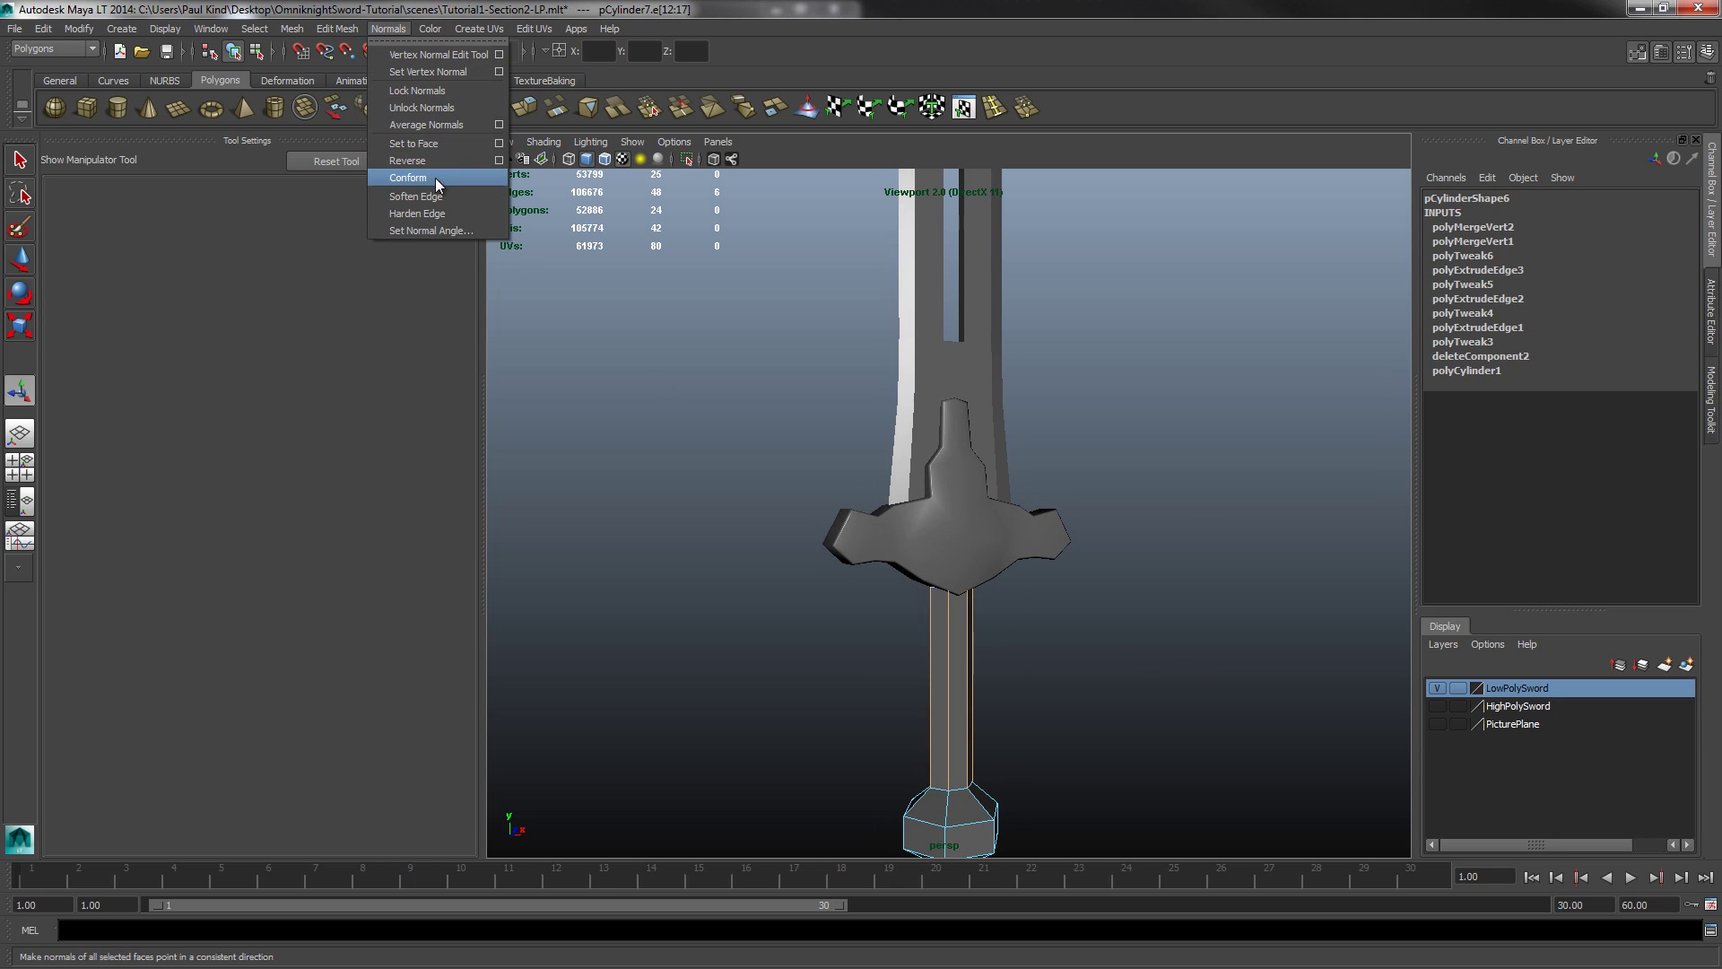
click(415, 196)
click(1146, 639)
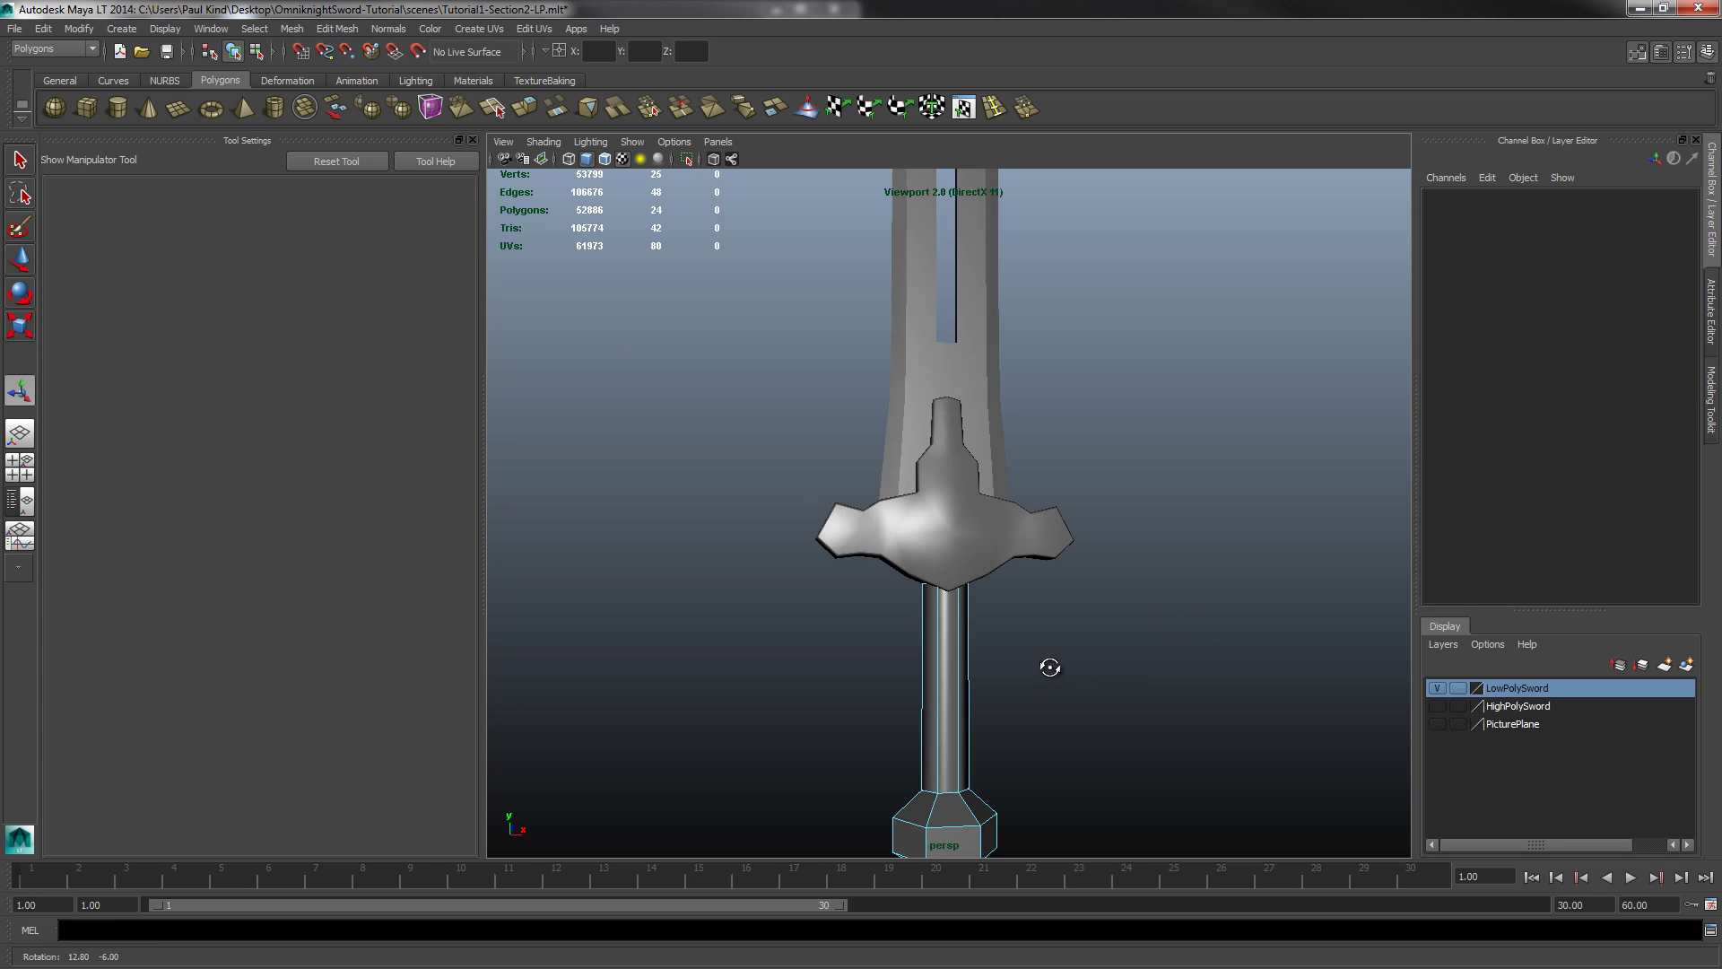
alt+middle_drag(1068, 730, 1055, 501)
scroll(998, 607, up, 5)
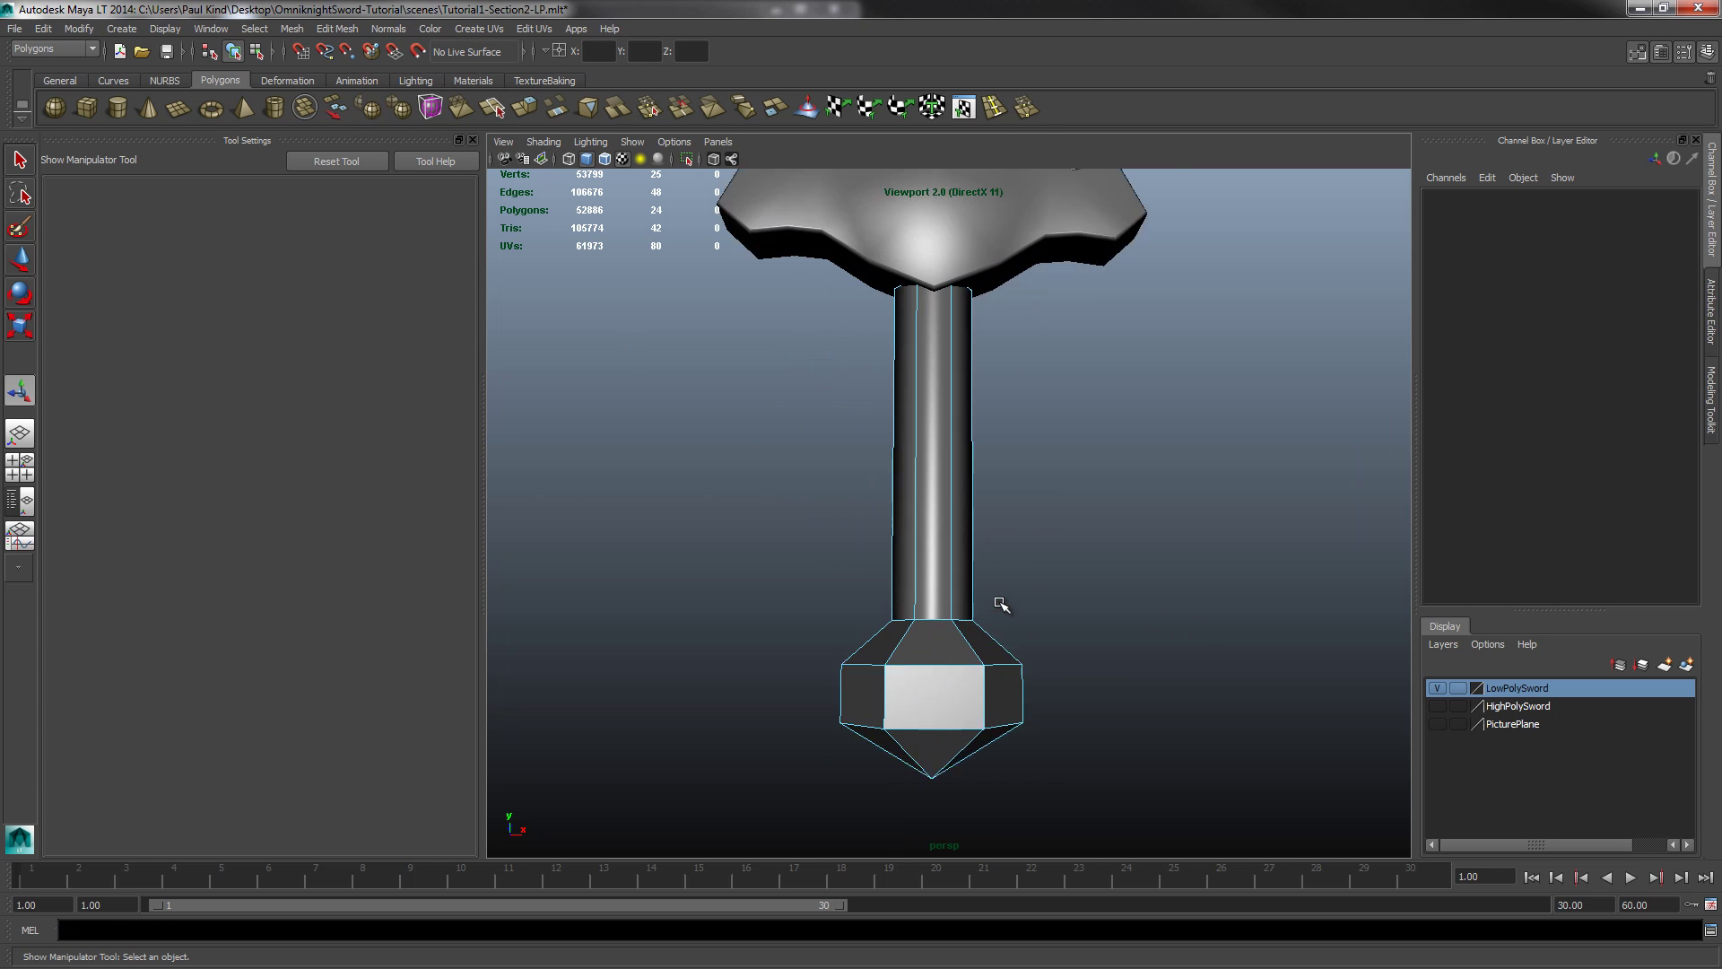
click(979, 692)
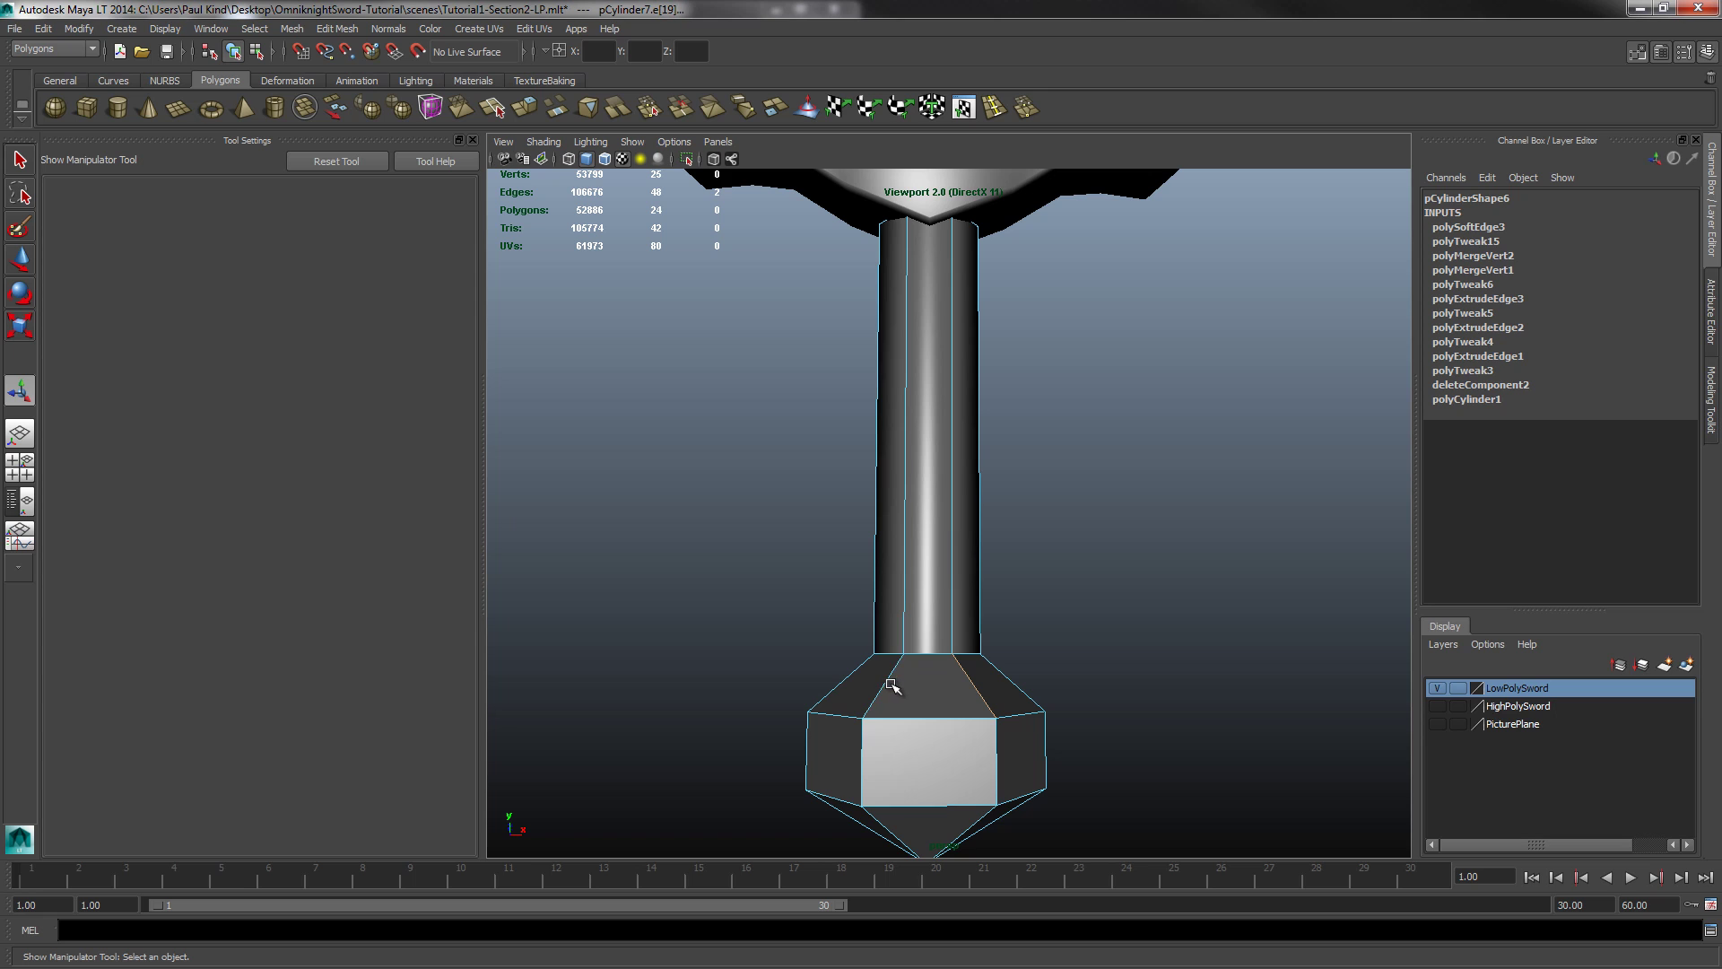
click(1163, 640)
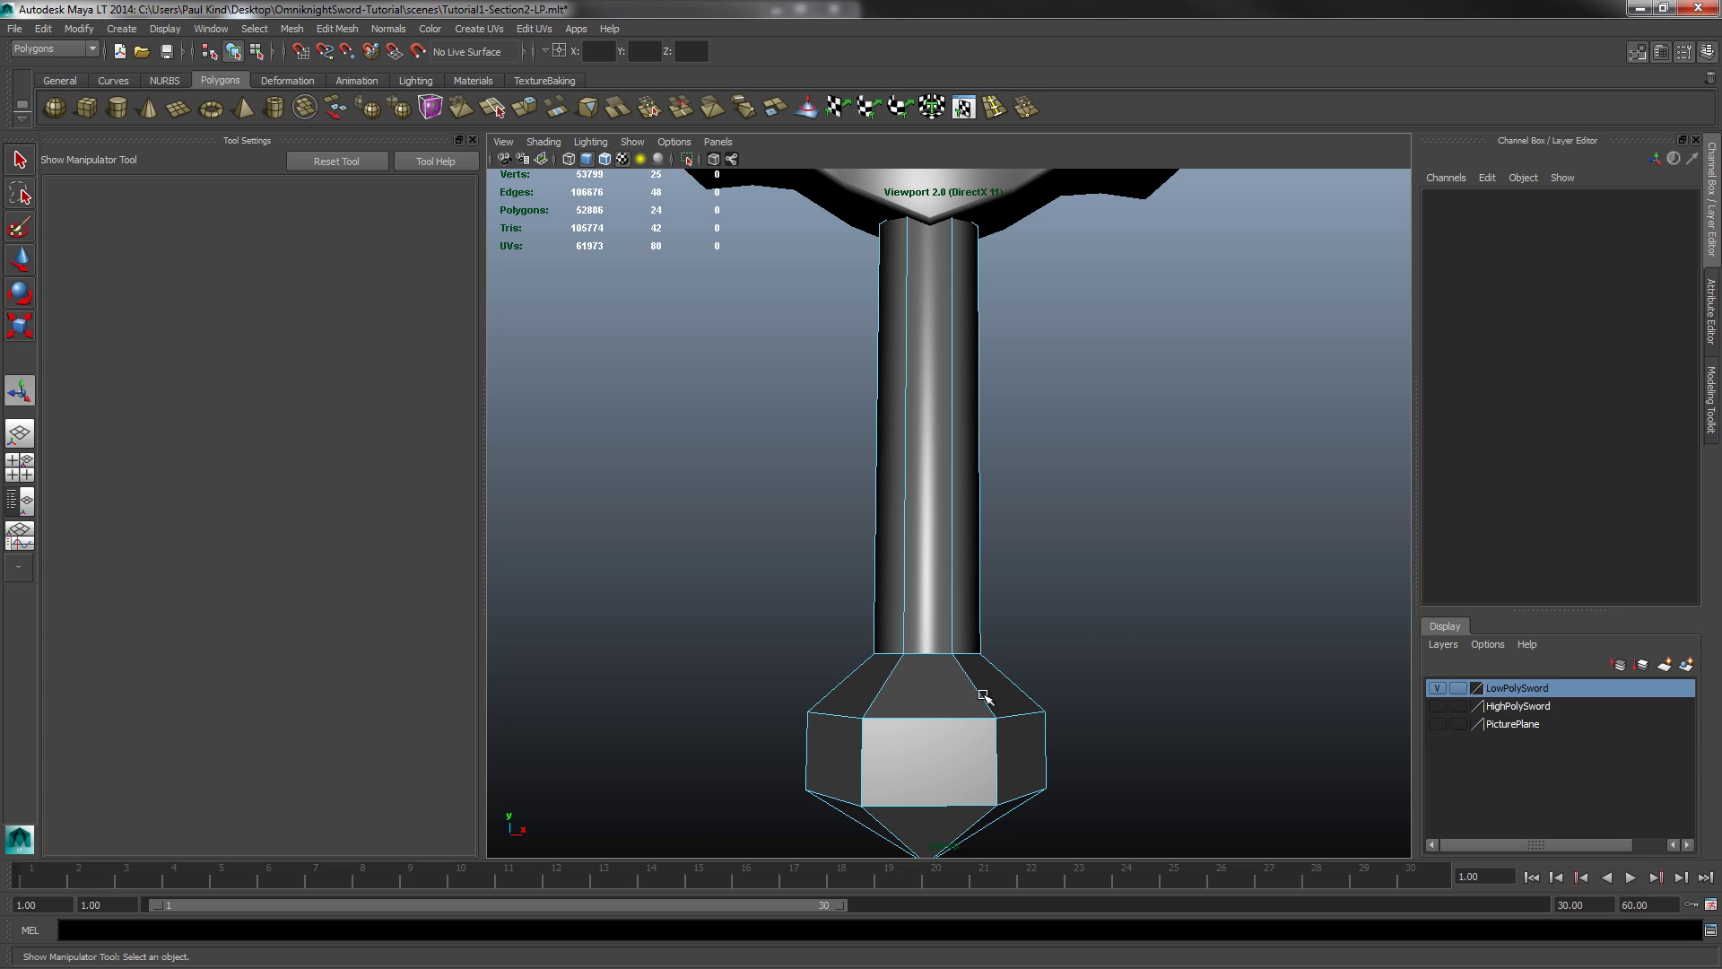
drag(798, 688, 987, 693)
Step: In the side view, select the slanted edges on the upper part of the pommel and soften them
key(space)
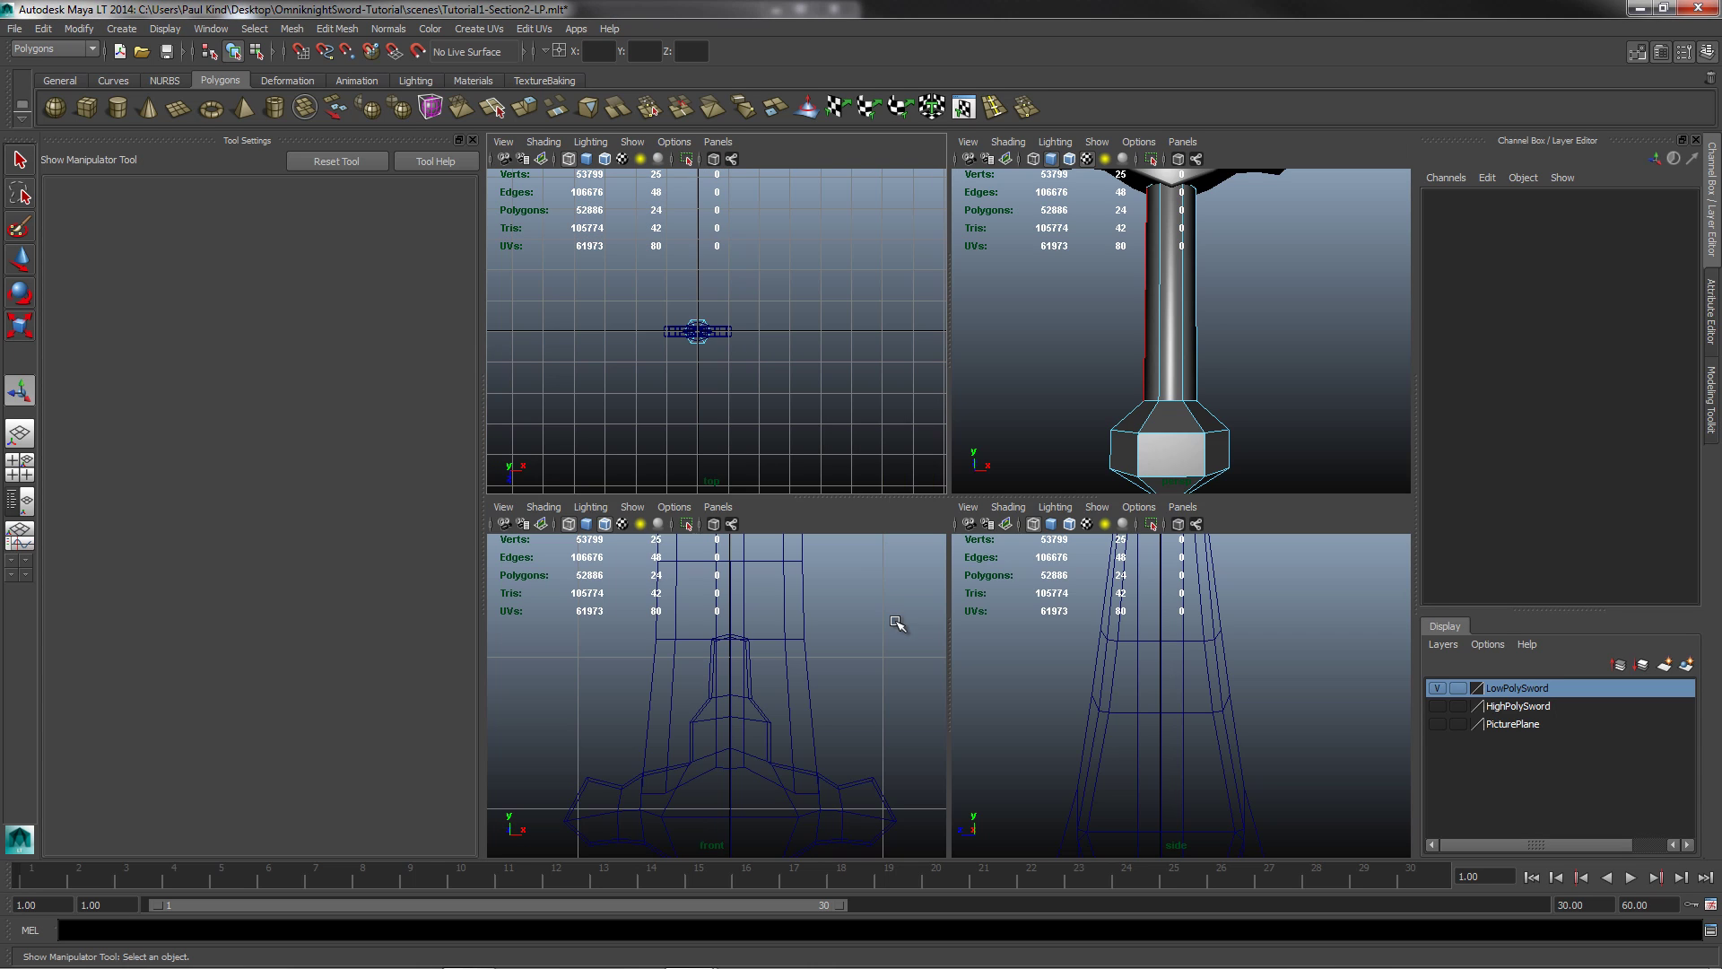
key(space)
scroll(945, 669, down, 5)
scroll(945, 584, up, 3)
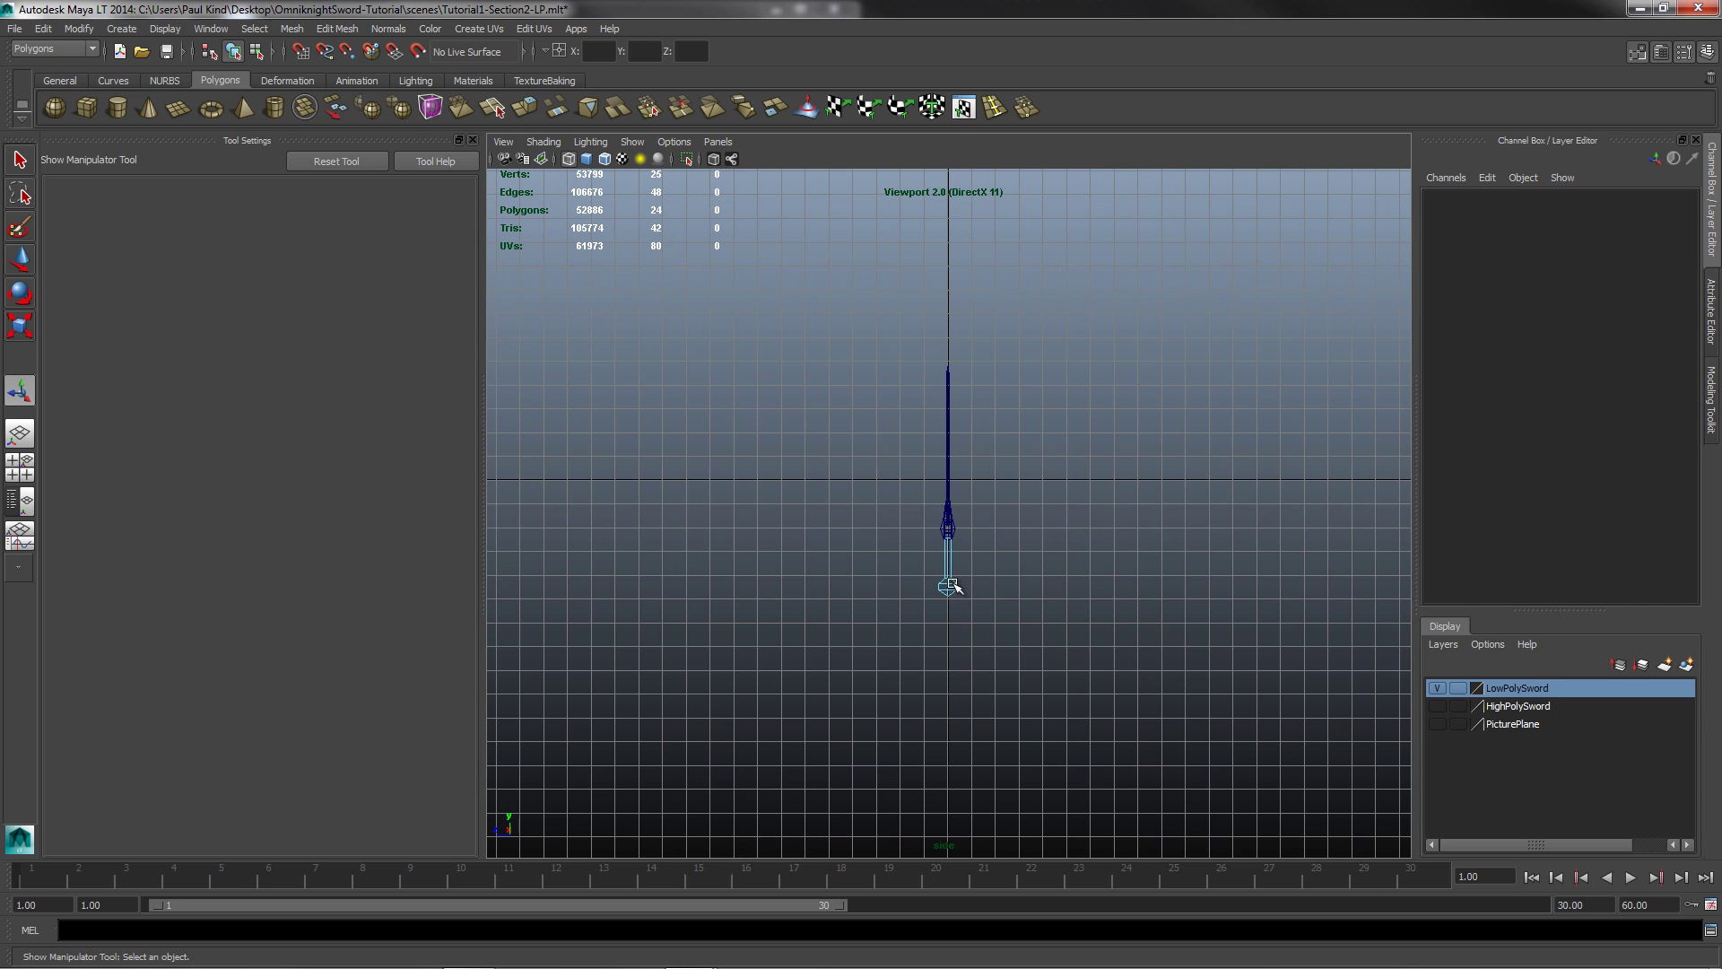
scroll(969, 655, up, 3)
alt+middle_drag(964, 703, 968, 512)
scroll(973, 583, up, 3)
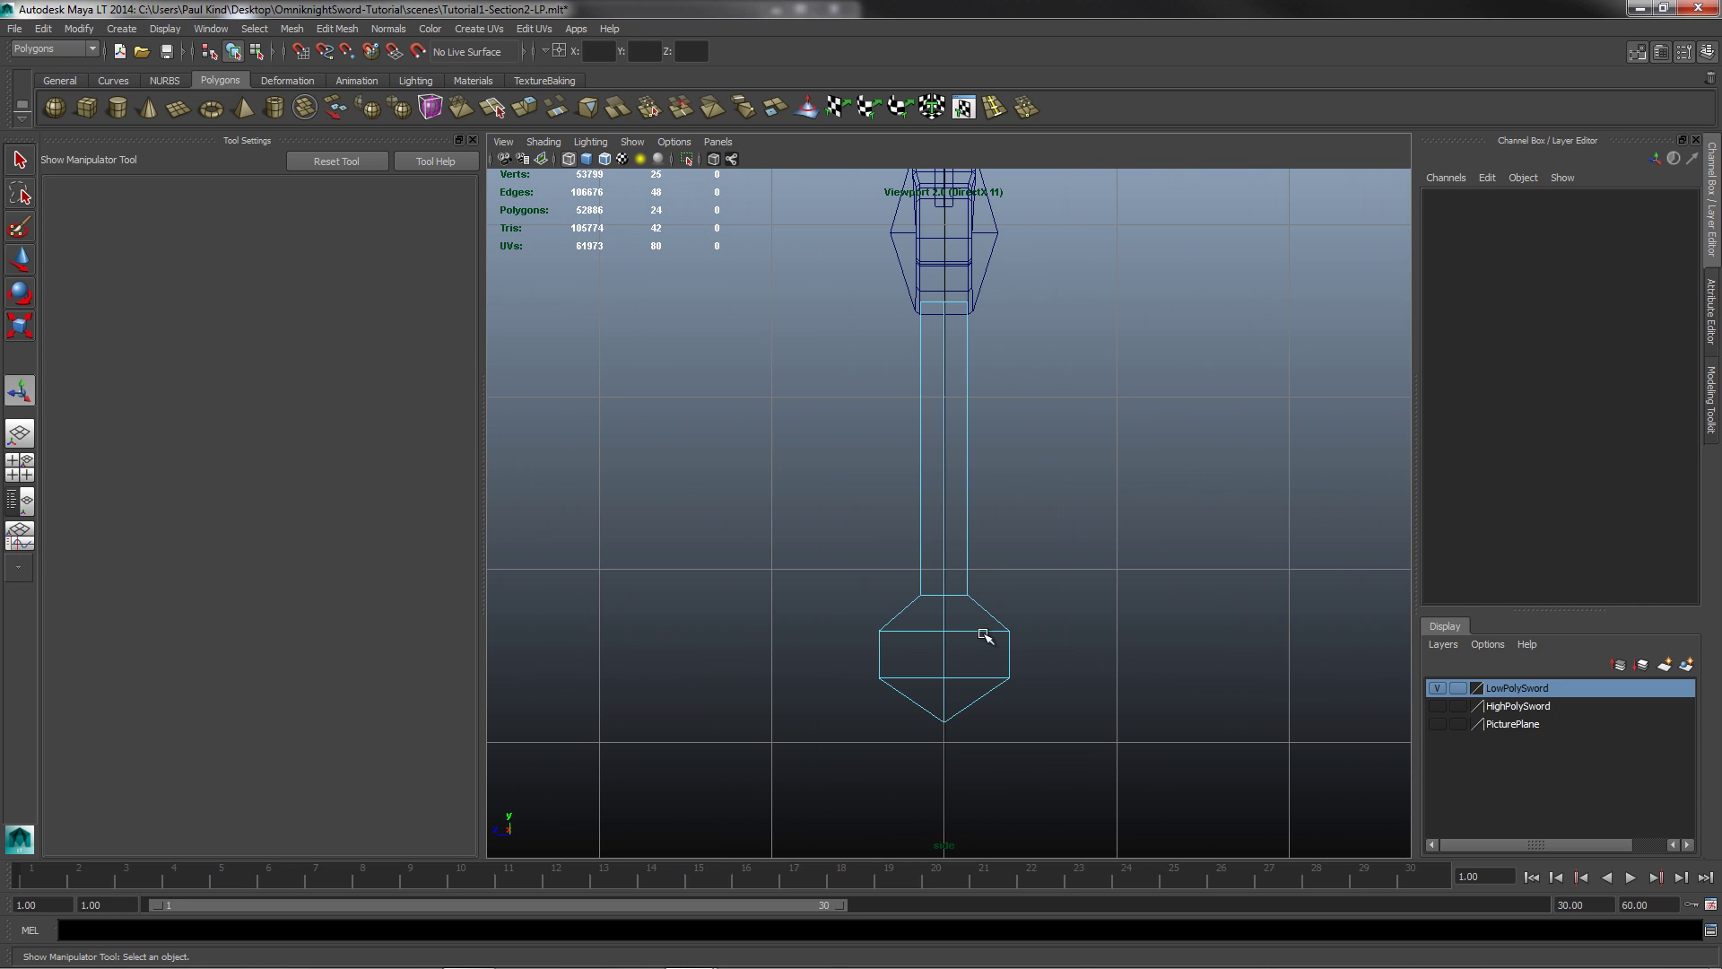
drag(855, 611, 1061, 622)
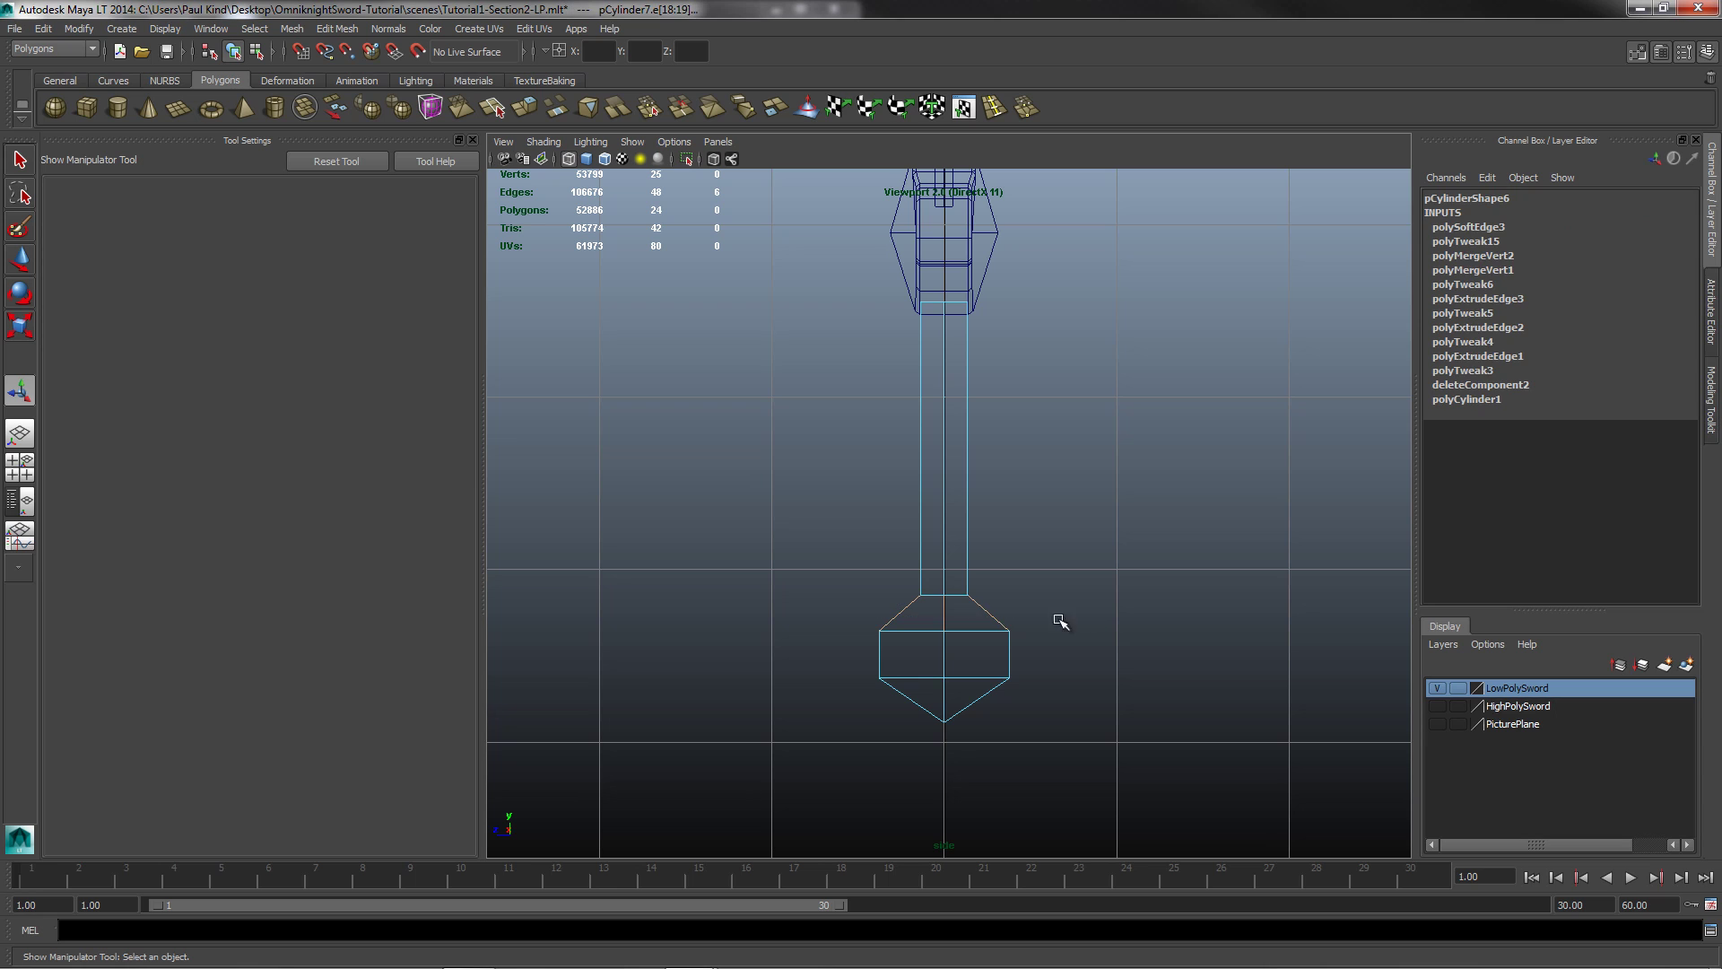
click(388, 28)
click(431, 201)
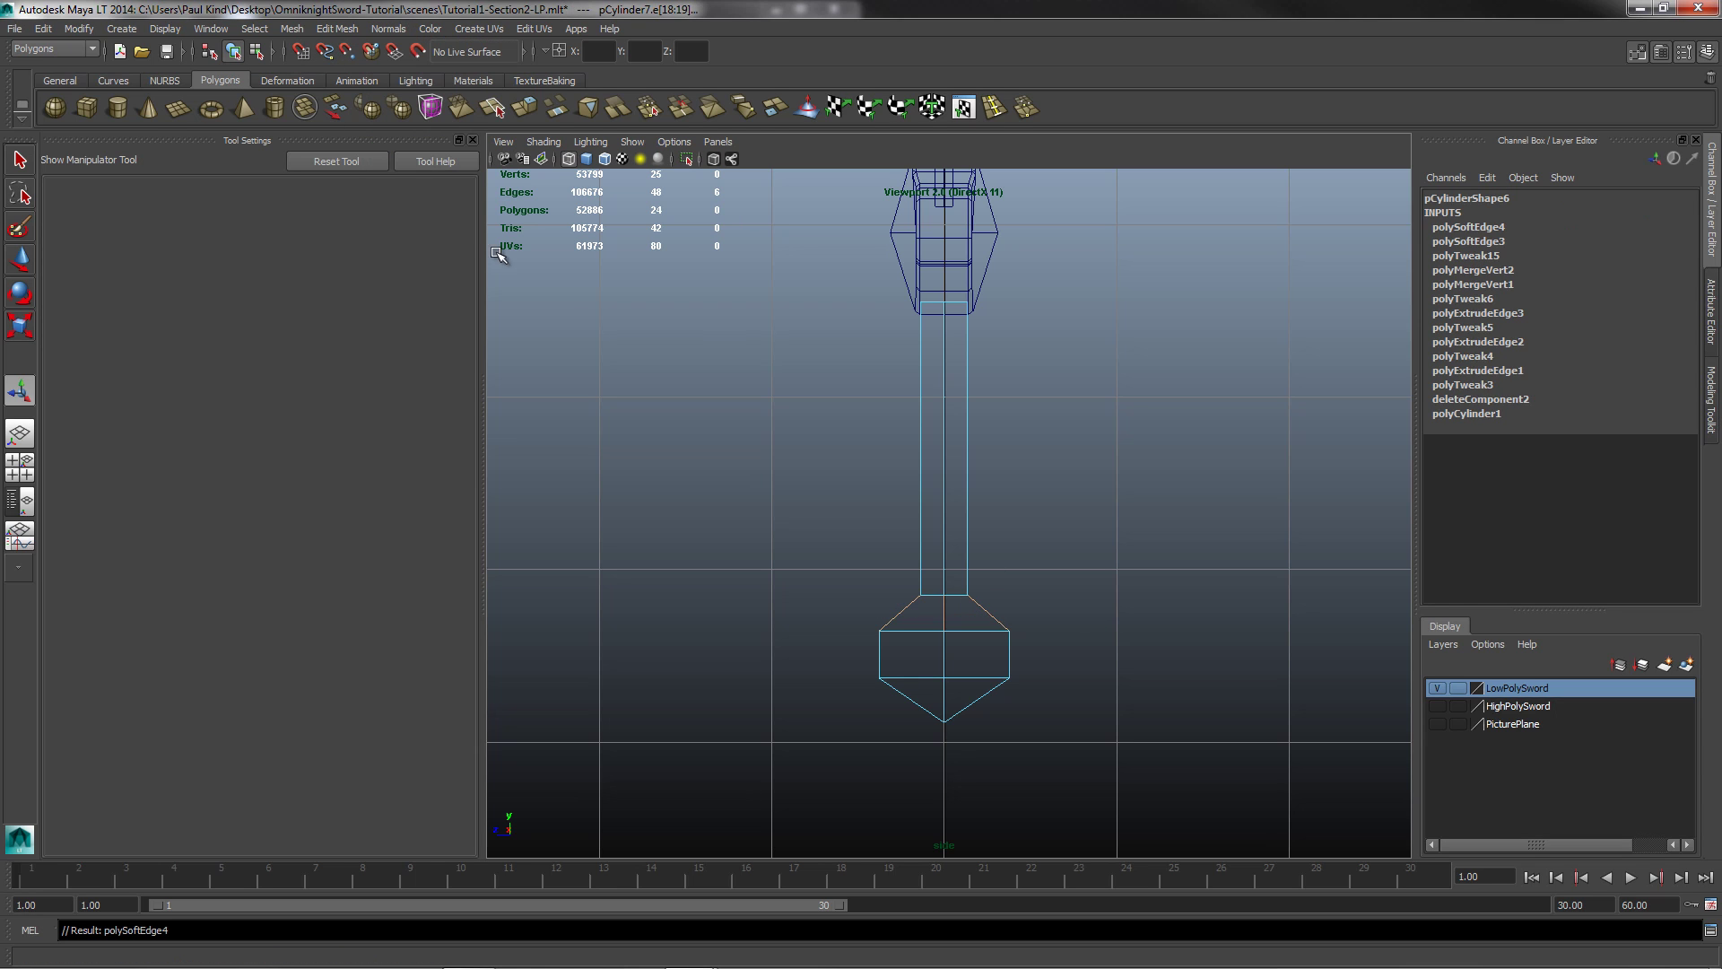
Step: Select the edges converging on the pommel's lower tip and soften them
click(863, 693)
drag(857, 695, 1067, 709)
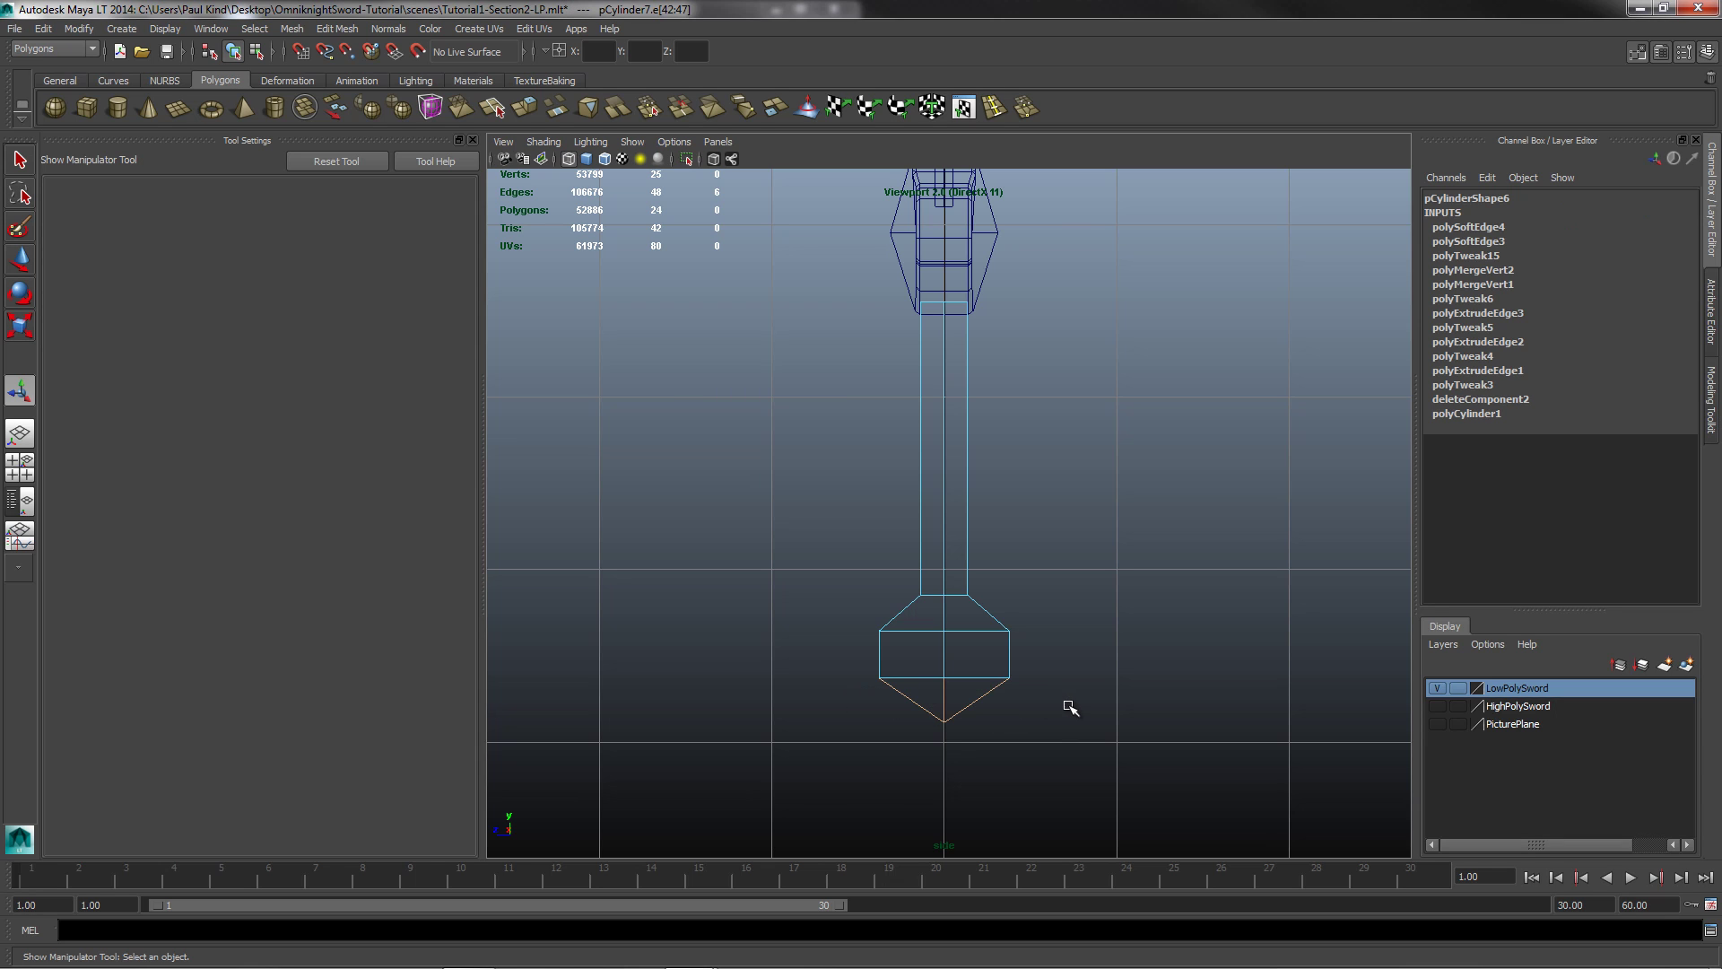
click(388, 28)
click(415, 198)
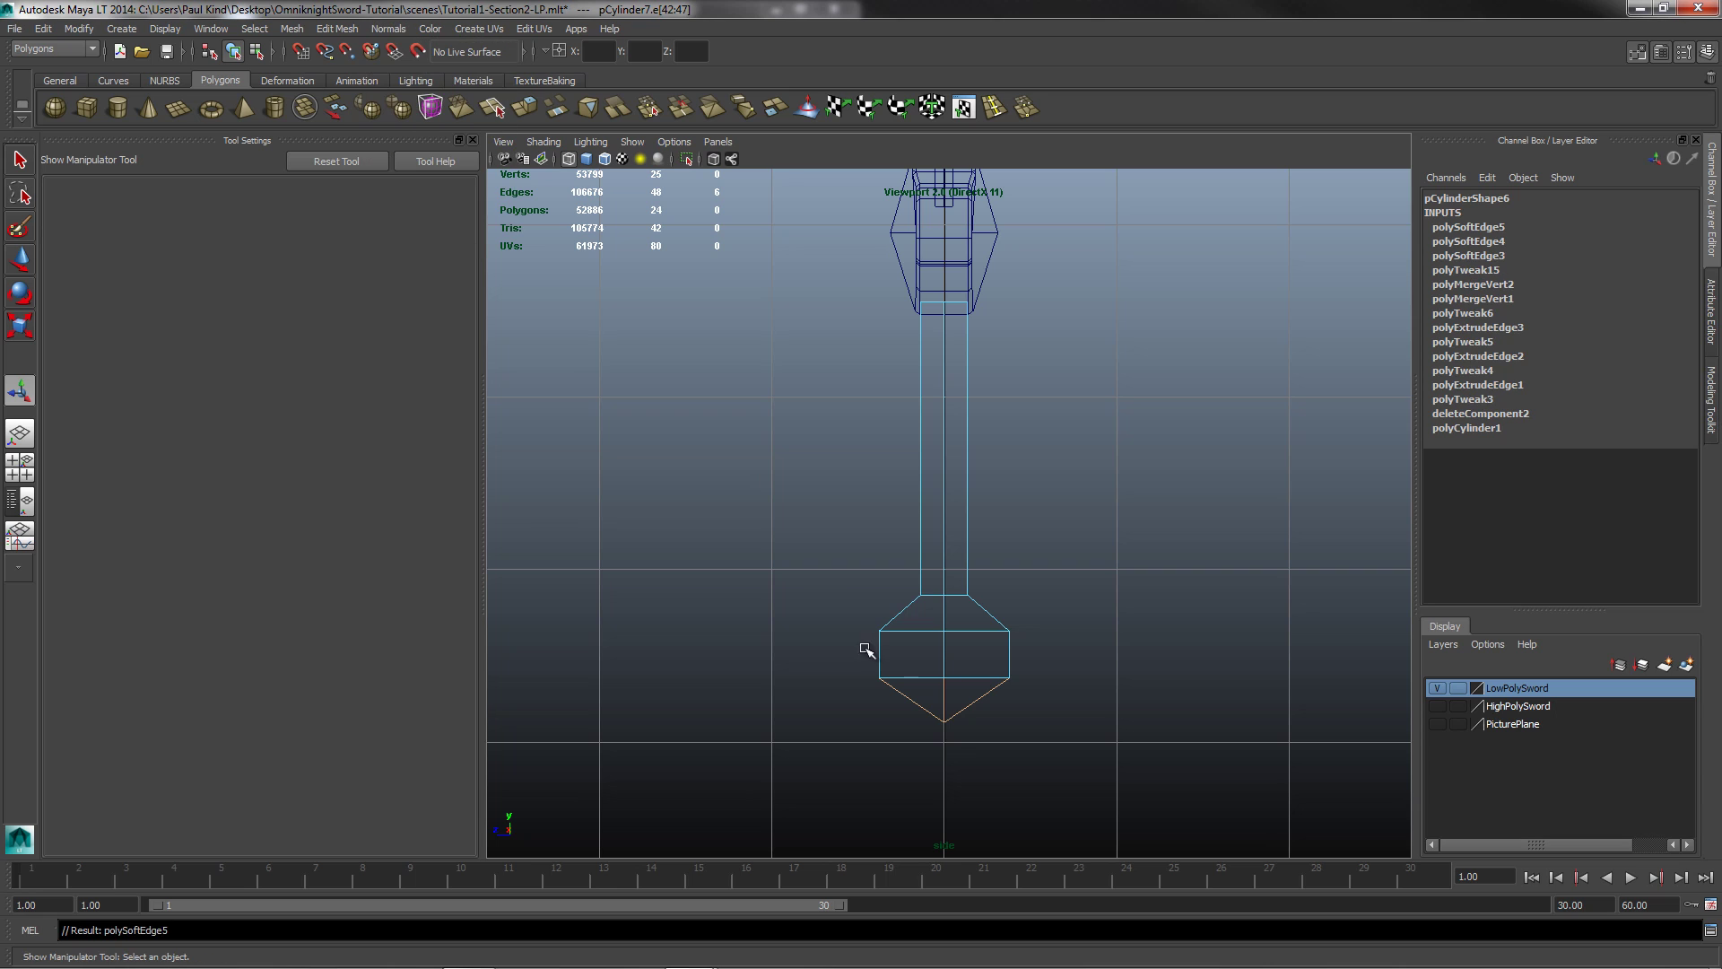
Step: Soften the vertical edges around the pommel's middle band and return to the perspective view
drag(854, 652, 1134, 662)
click(389, 28)
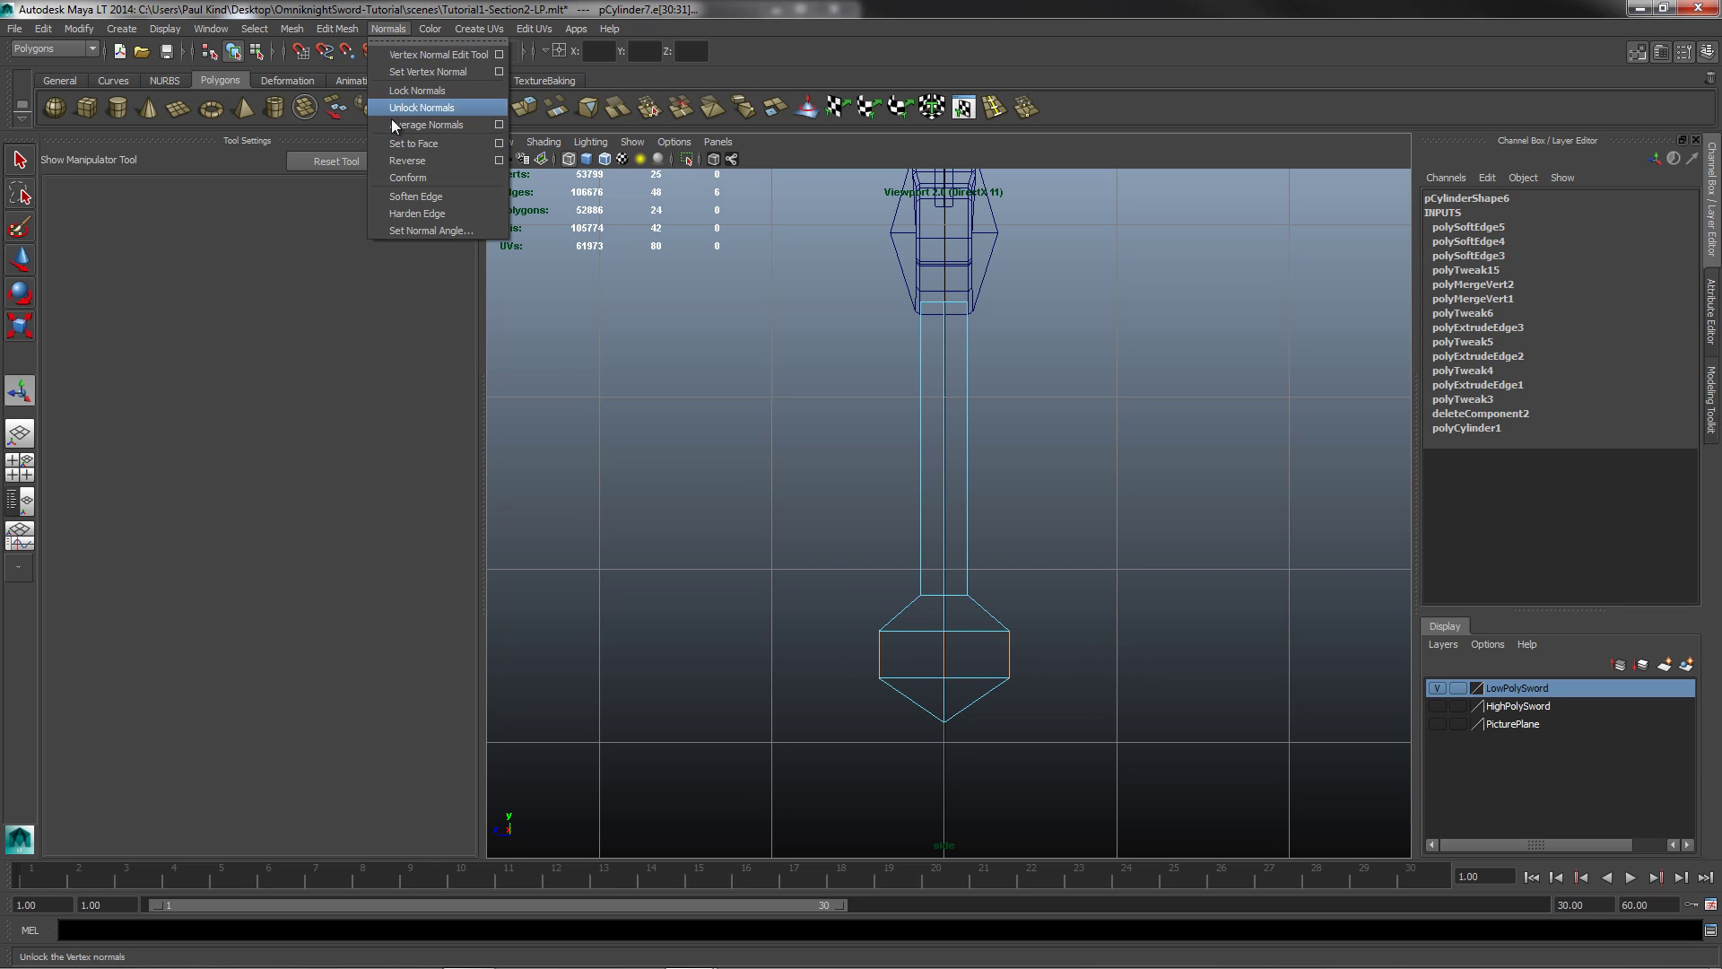
click(406, 191)
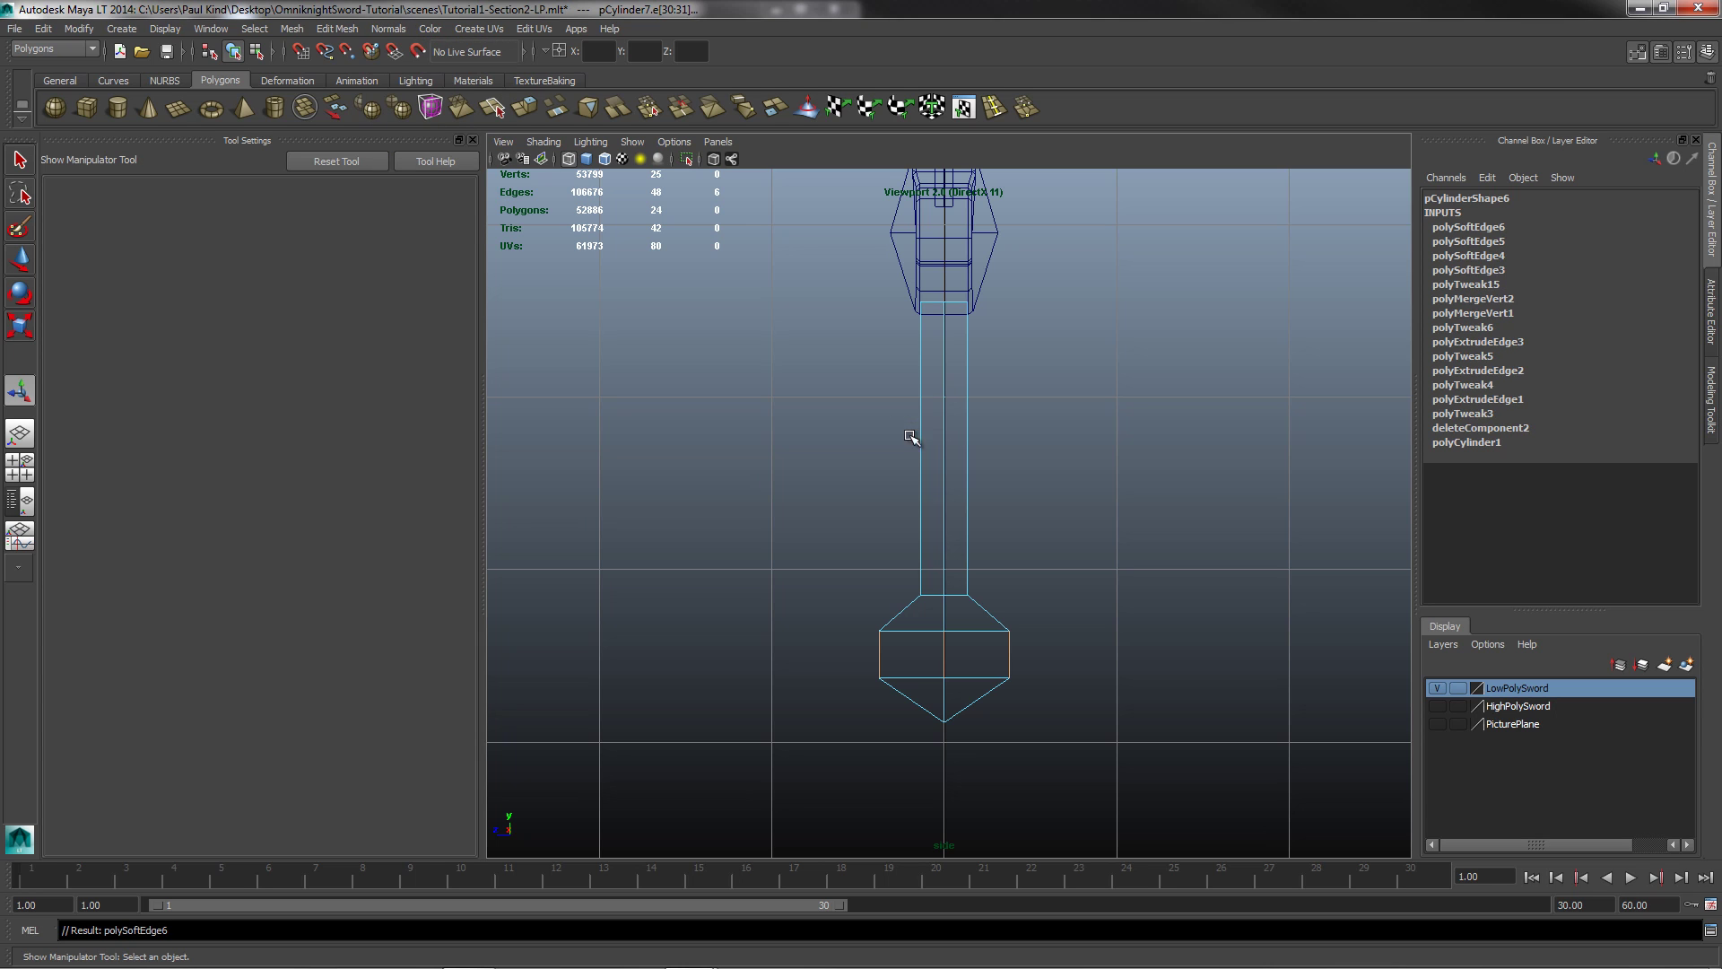
key(space)
key(space)
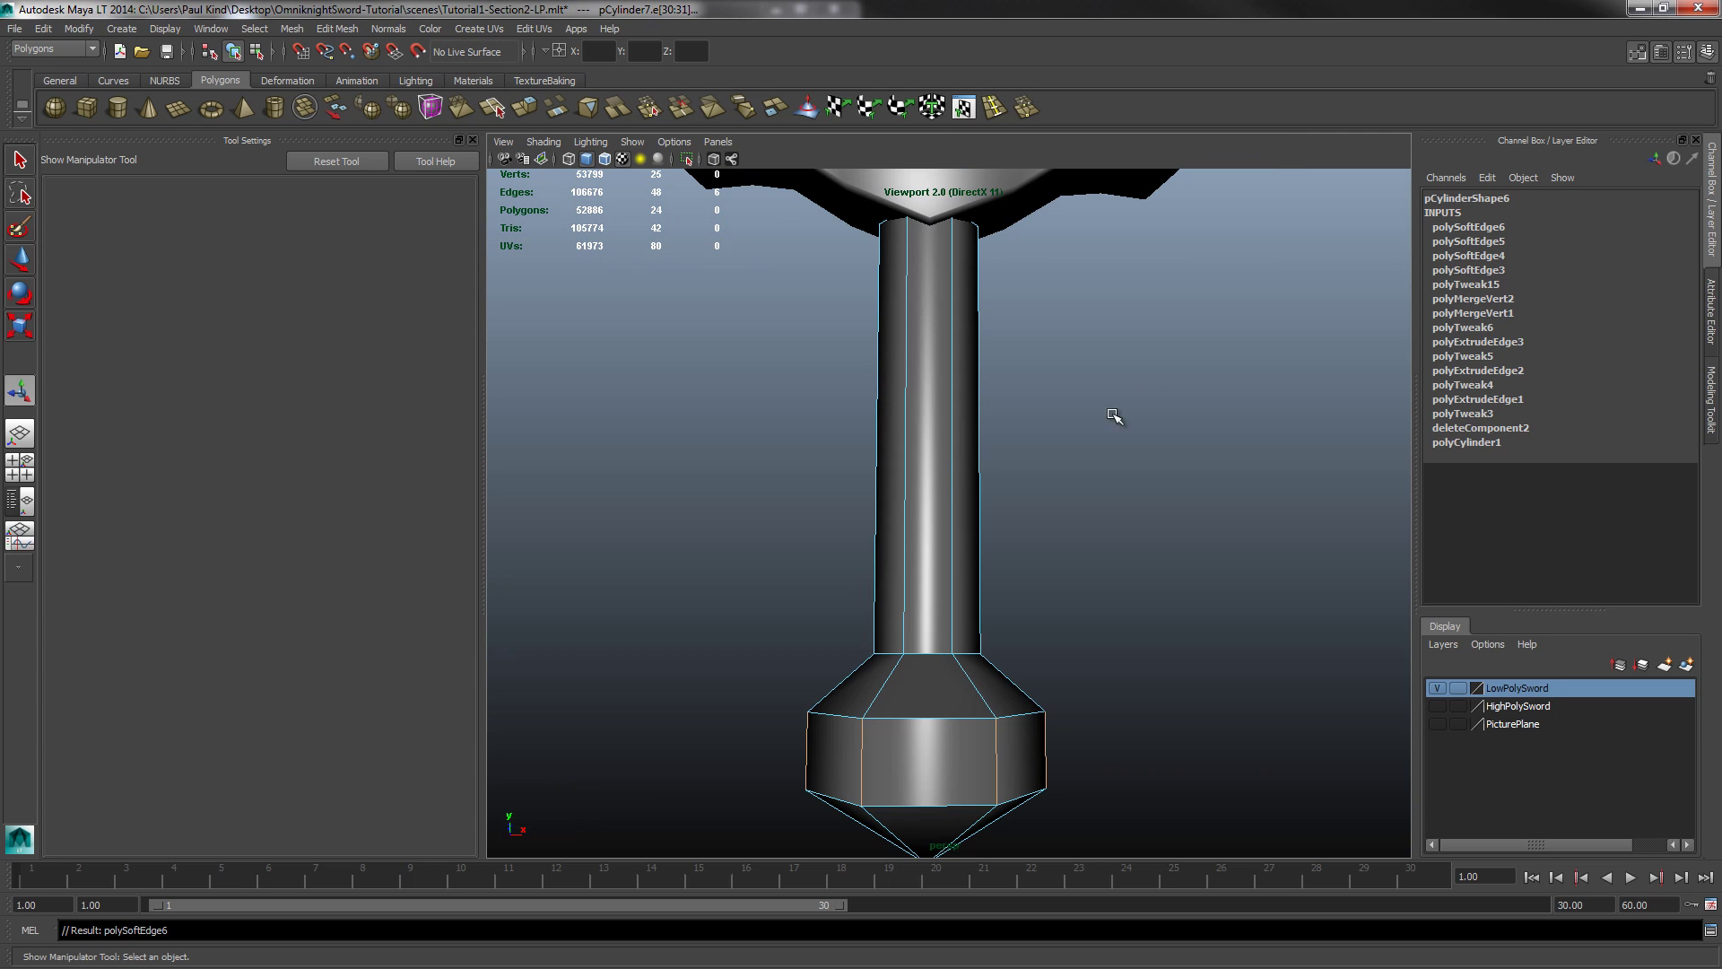
Step: Return to object mode, clear the selection and examine the softened shading of the crossguard, handle and pommel
scroll(1112, 422, down, 4)
right_drag(946, 484, 1020, 468)
click(1069, 496)
alt+drag(1072, 329, 1007, 272)
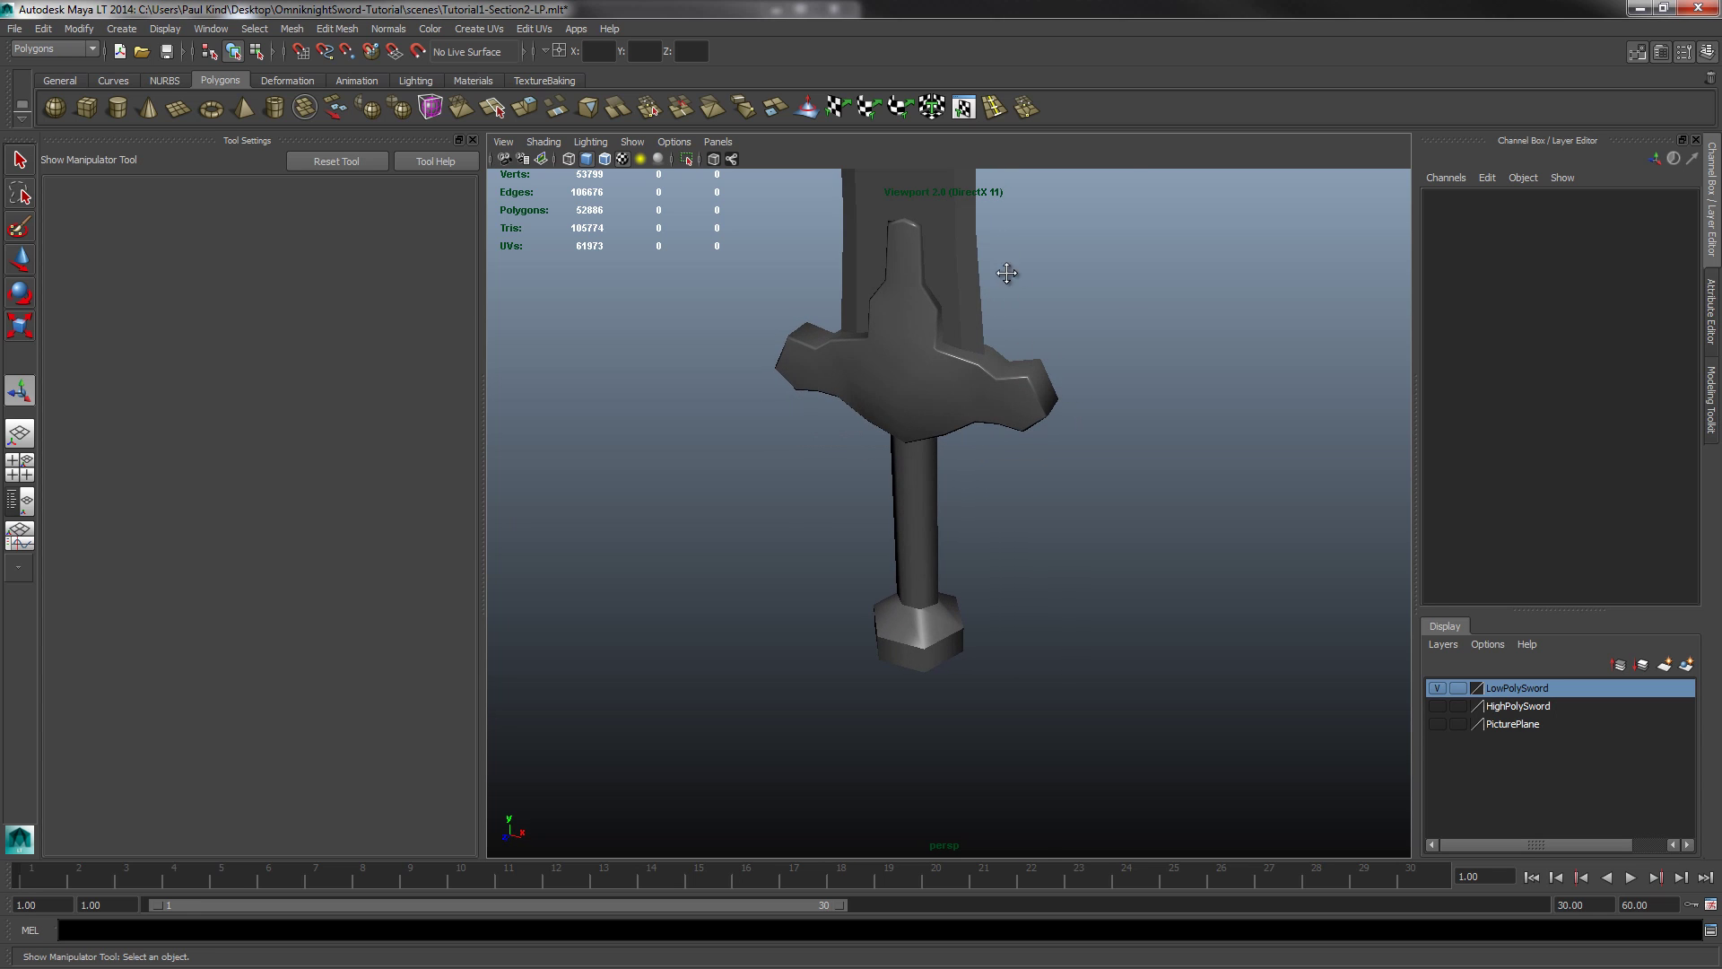
alt+middle_drag(1007, 272, 1096, 510)
click(1047, 536)
alt+drag(1007, 625, 1052, 569)
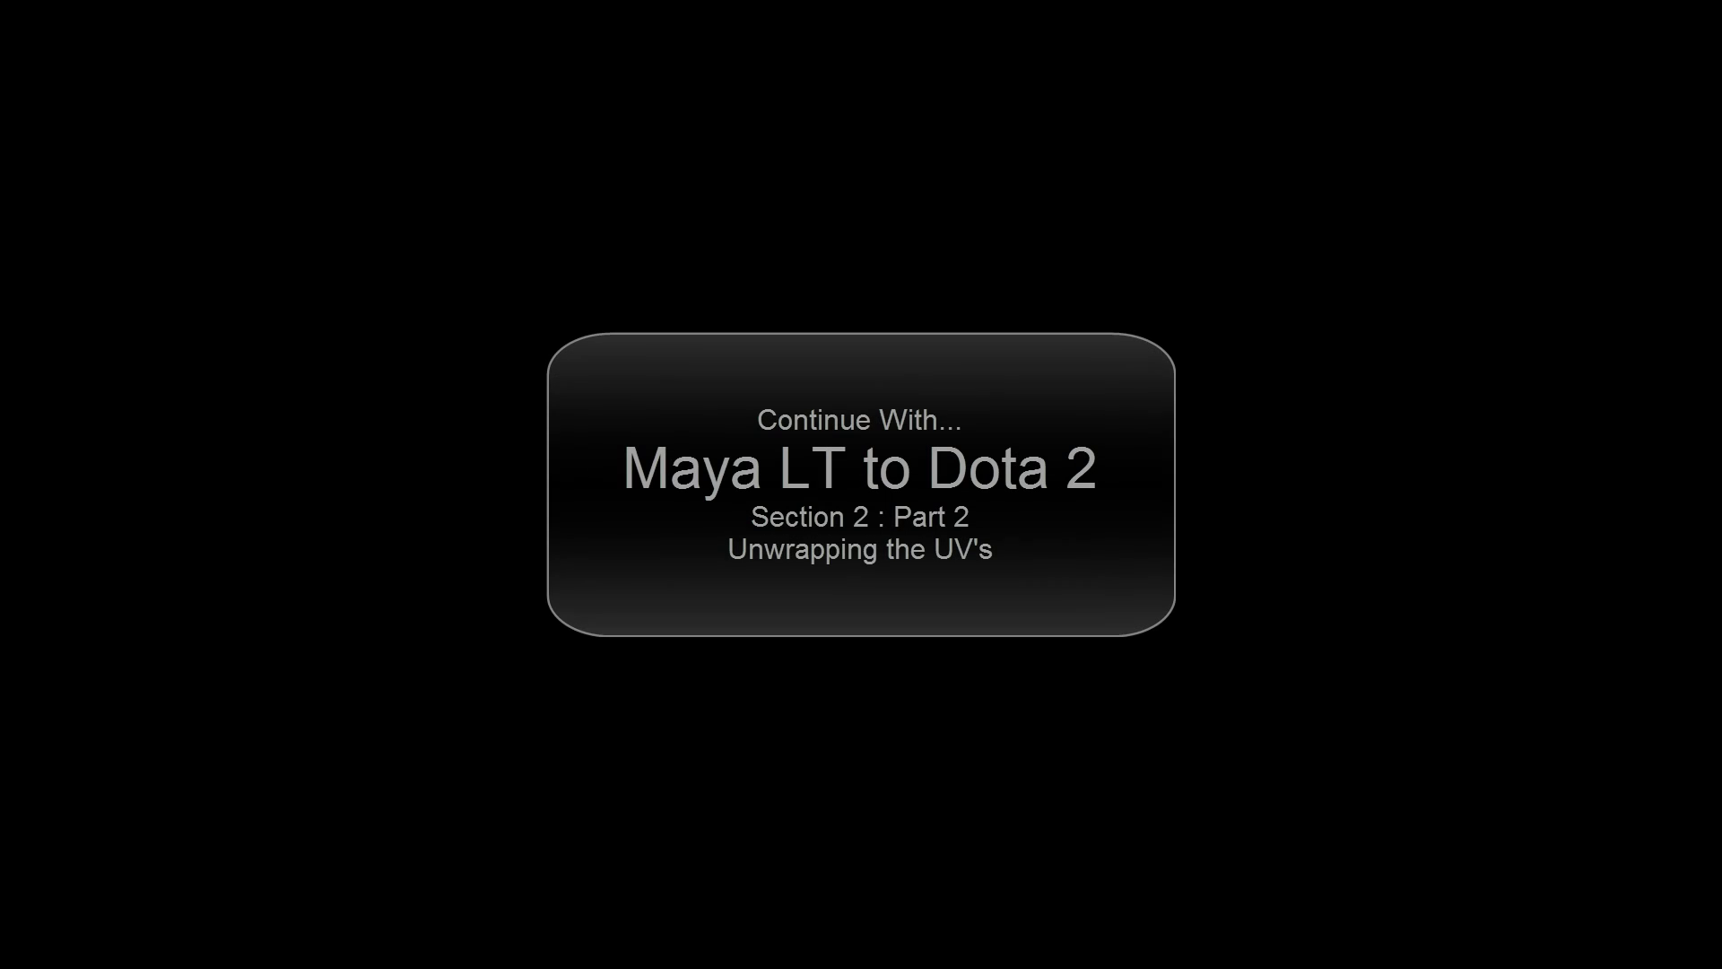